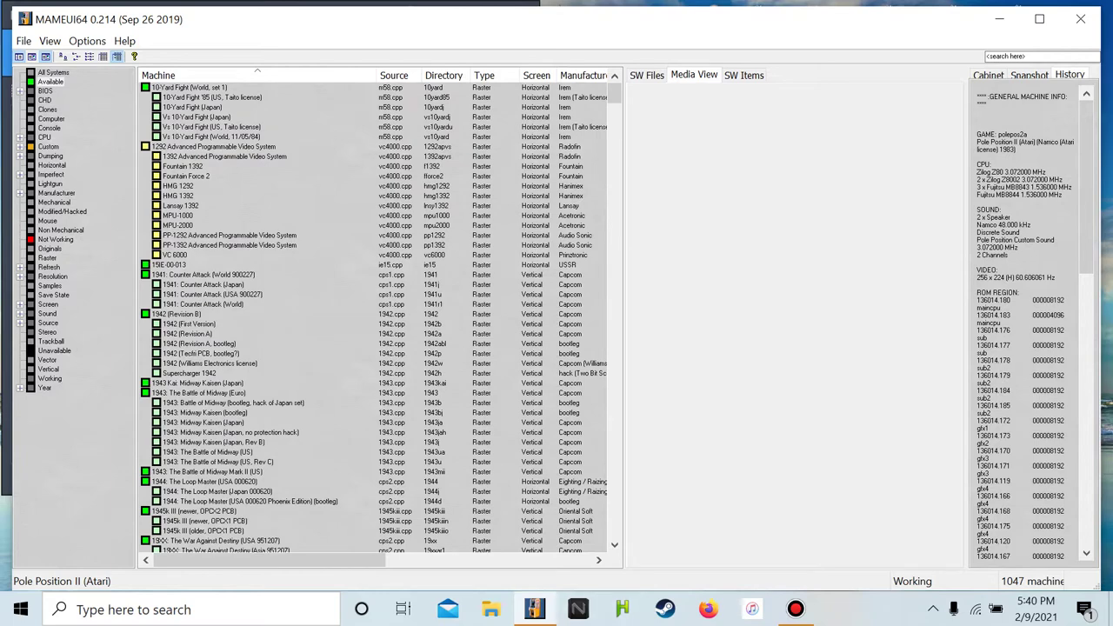
# Switch to Firefox and open the bookmarked MAME214RomsOnlyMerged directory listing on archive.org
pyautogui.click(709, 608)
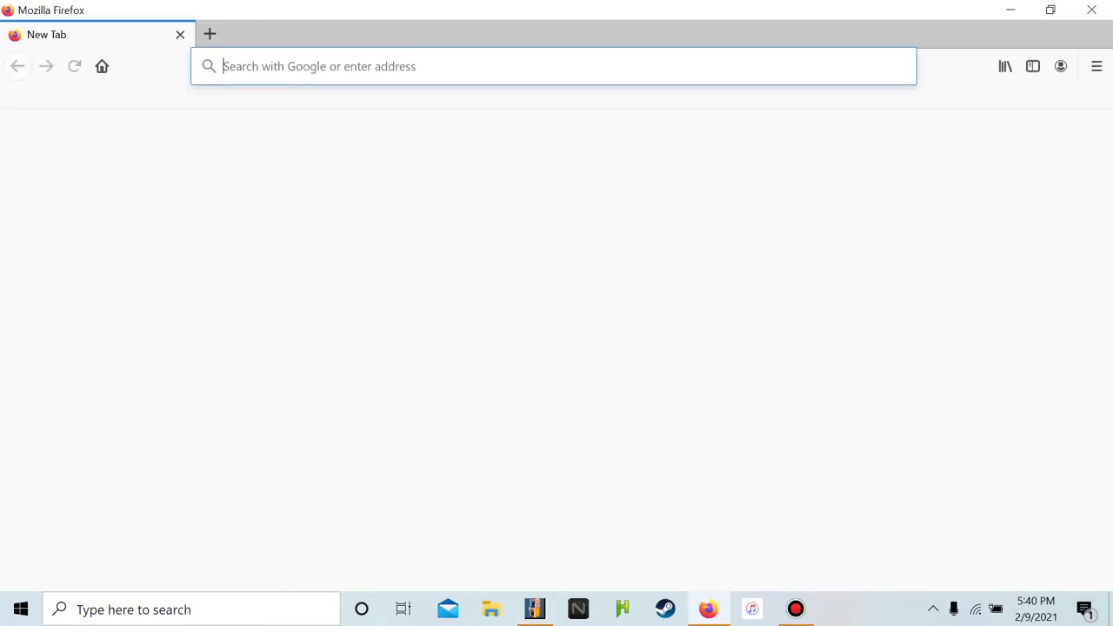
pyautogui.click(1097, 66)
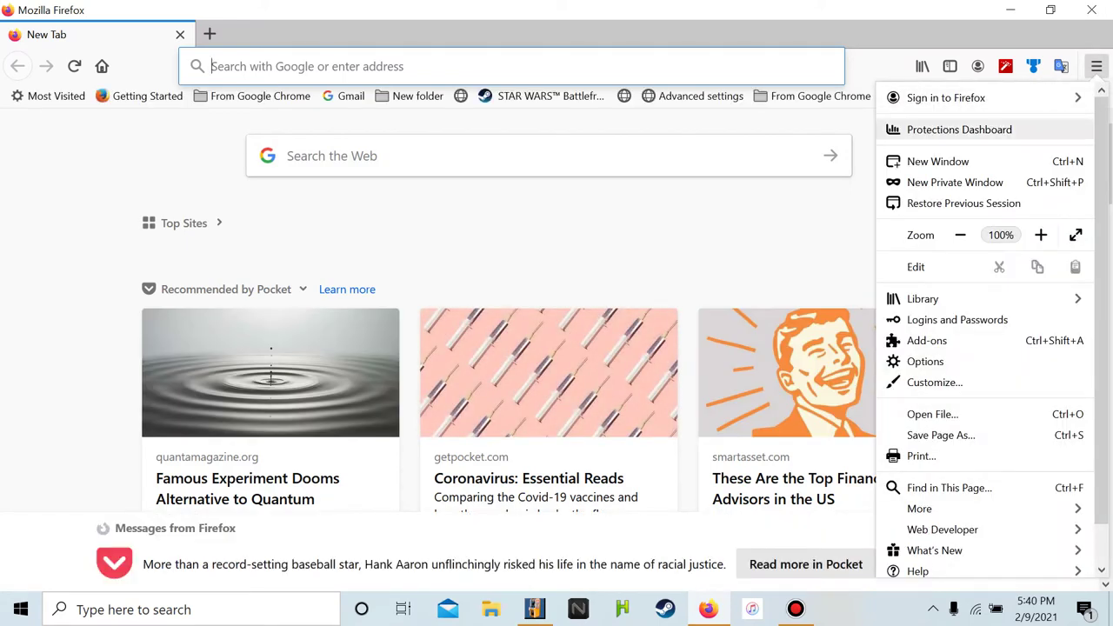
pyautogui.click(922, 299)
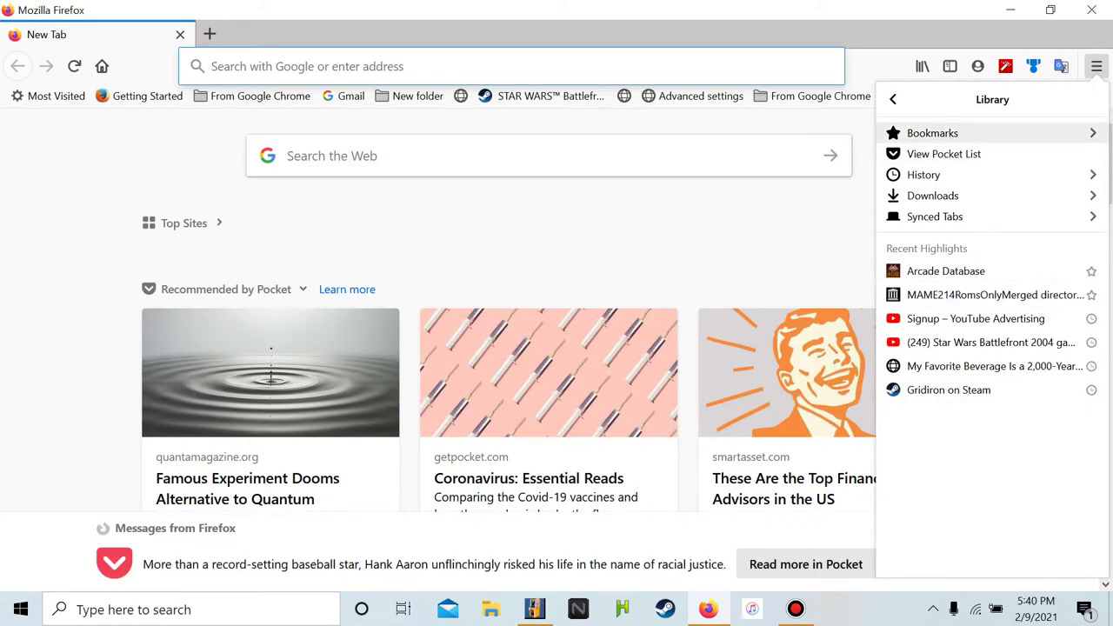
pyautogui.click(940, 132)
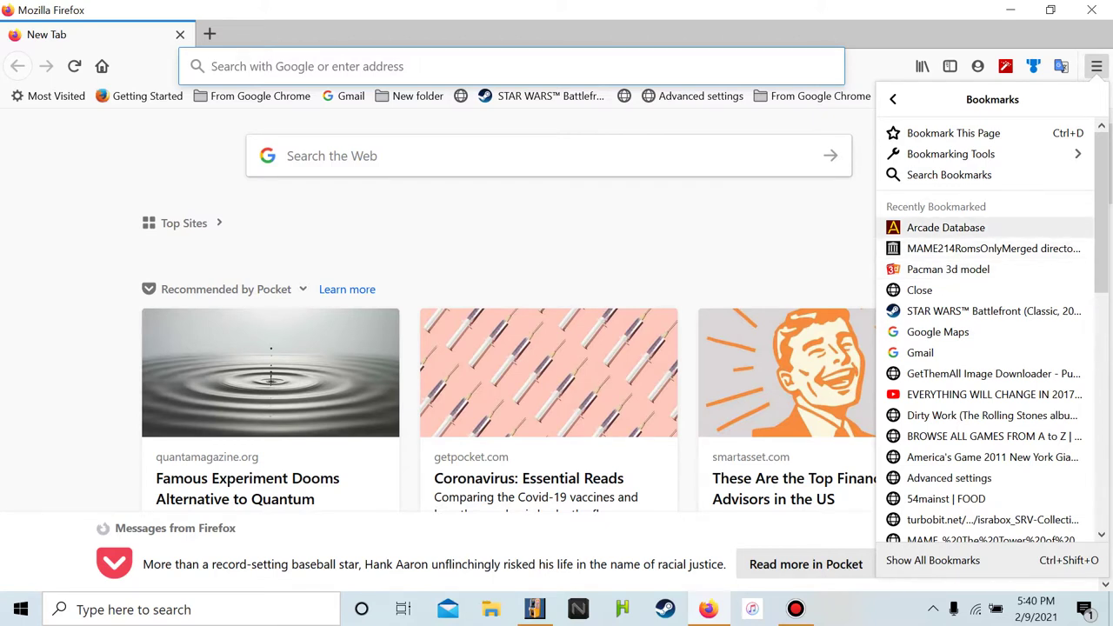
pyautogui.click(956, 249)
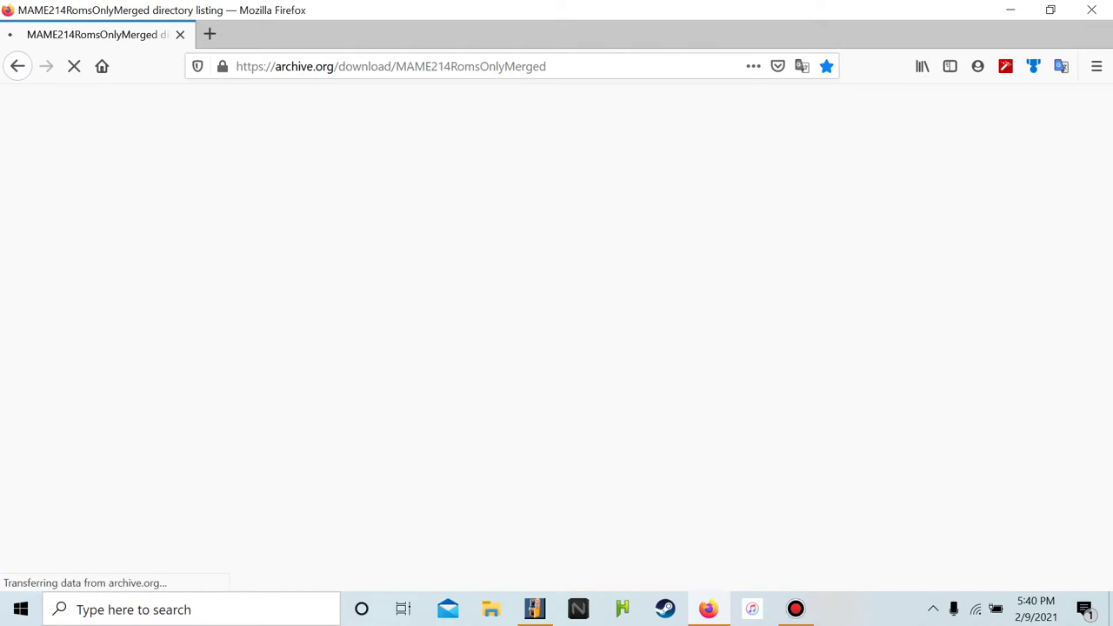
pyautogui.moveTo(547, 66); pyautogui.dragTo(234, 66)
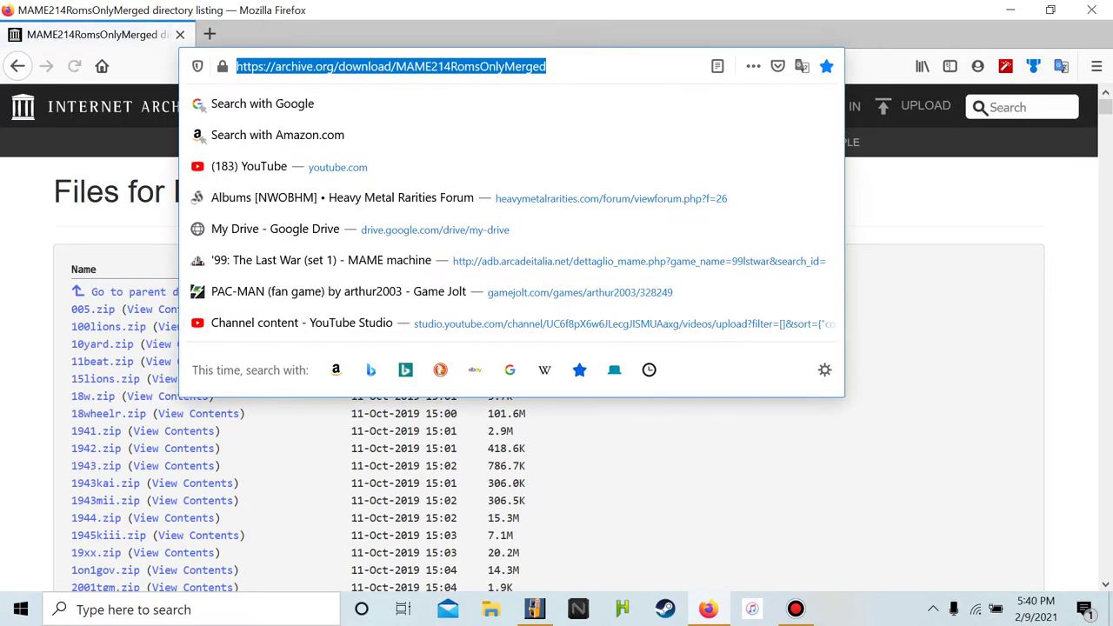
pyautogui.press('Escape')
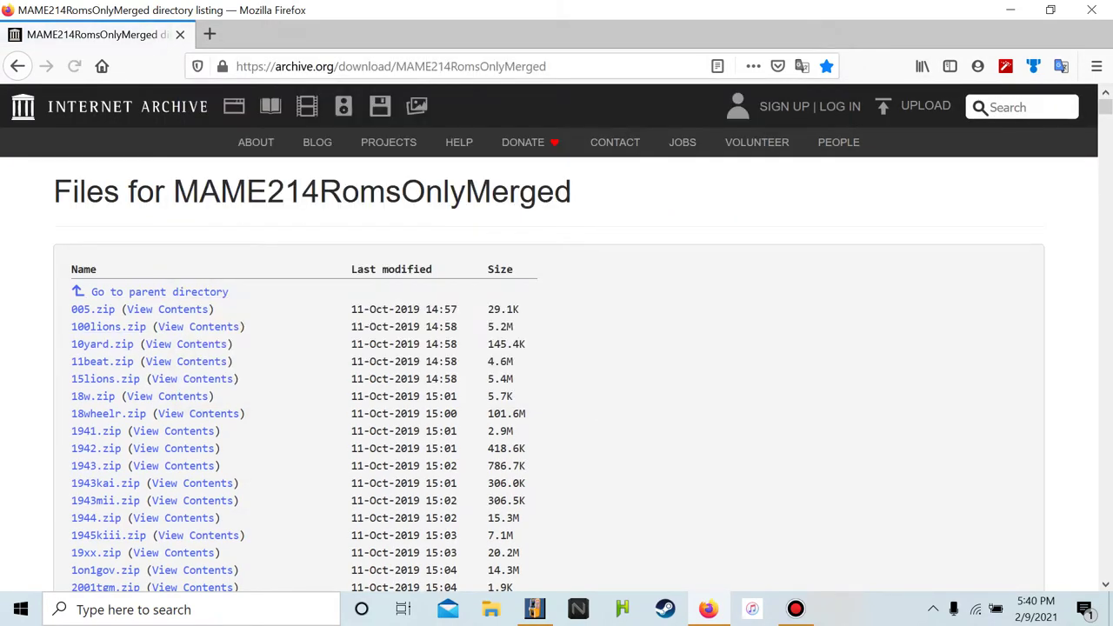
pyautogui.scroll(-3, 556, 347)
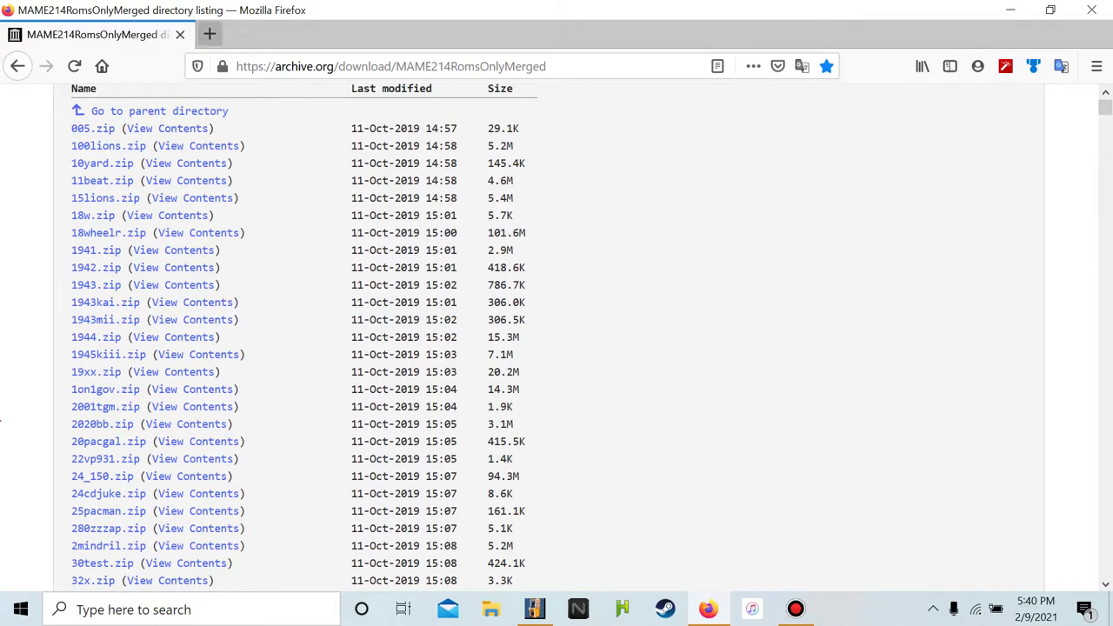
# Open the saved Arcade Database site in a new browser tab and look over its home page
pyautogui.click(209, 33)
pyautogui.click(1095, 66)
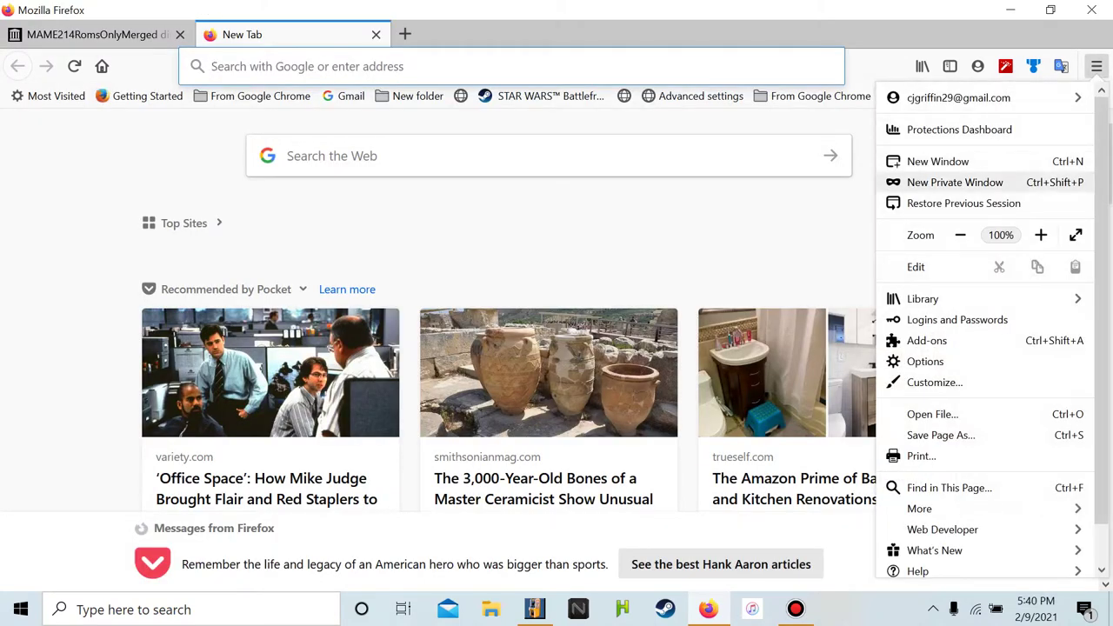
pyautogui.click(923, 299)
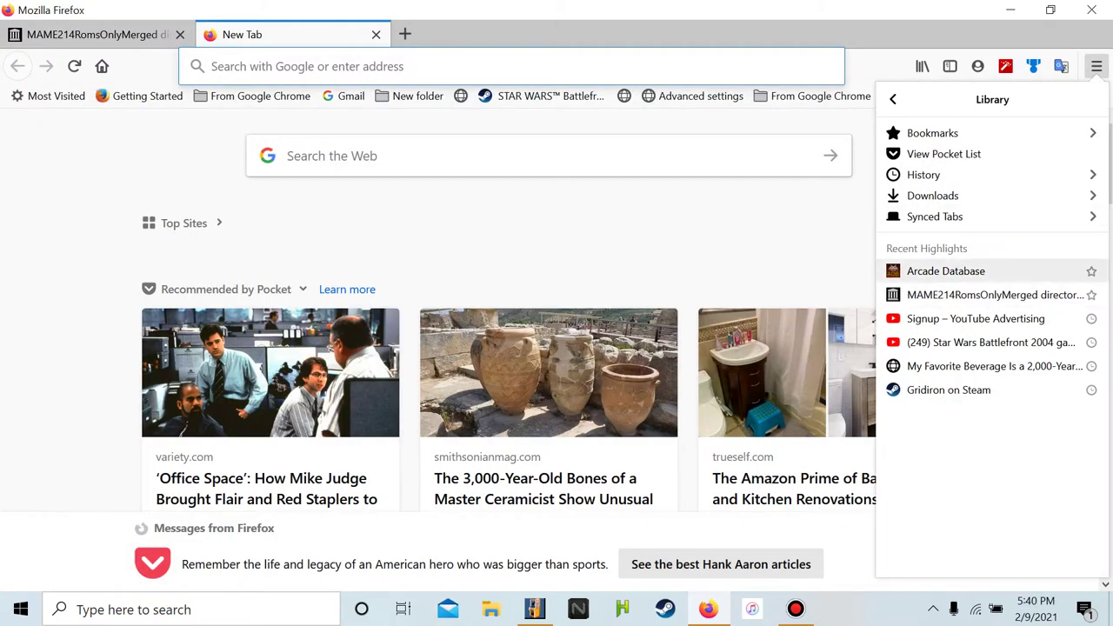
pyautogui.click(945, 270)
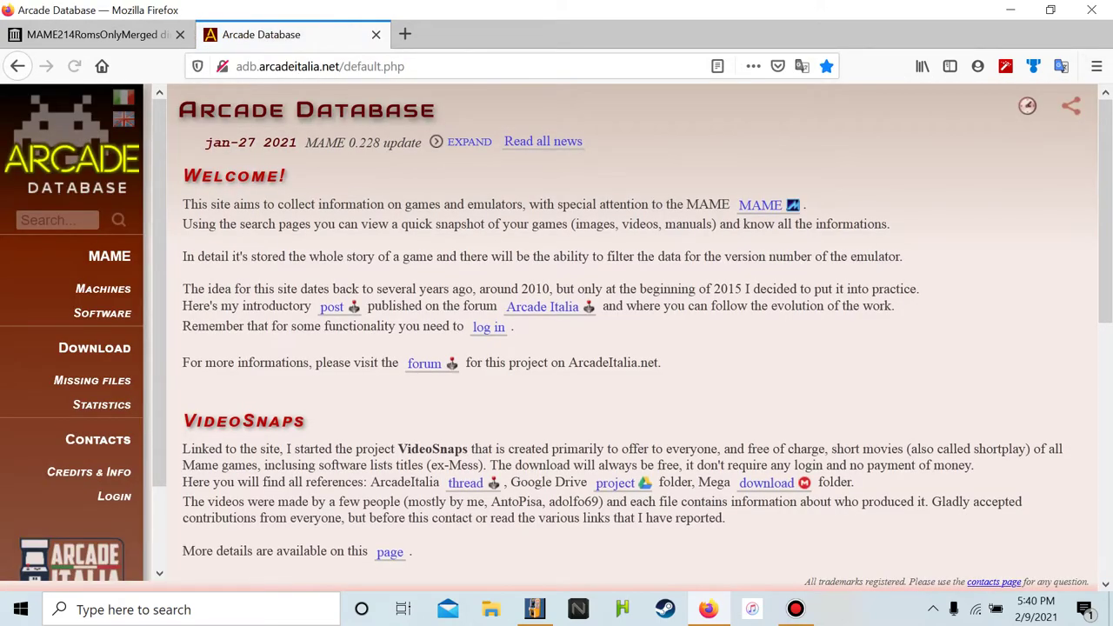
pyautogui.scroll(-2, 632, 348)
# Return to the MAME214RomsOnlyMerged listing and copy the file name 25pacman.zip
pyautogui.click(97, 34)
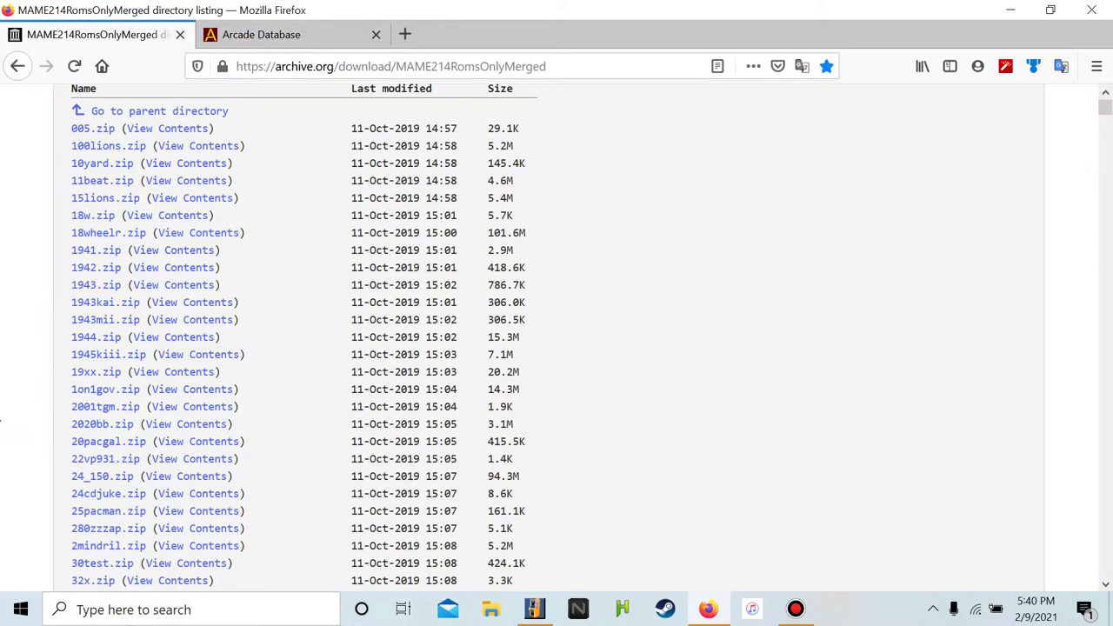
pyautogui.moveTo(129, 250); pyautogui.dragTo(120, 250)
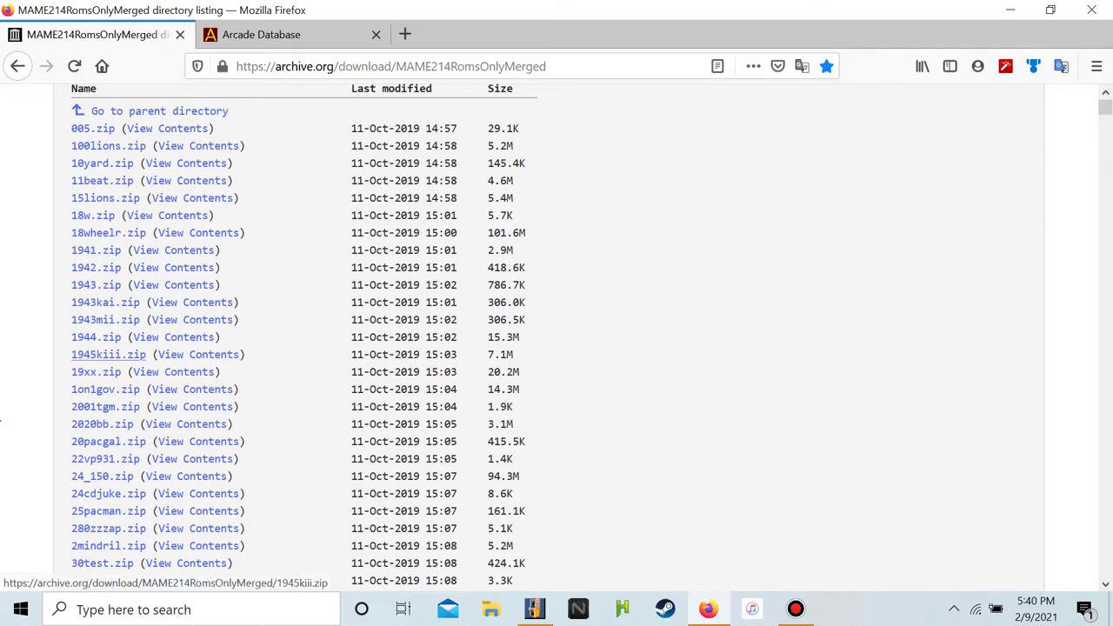
pyautogui.scroll(-12, 109, 355)
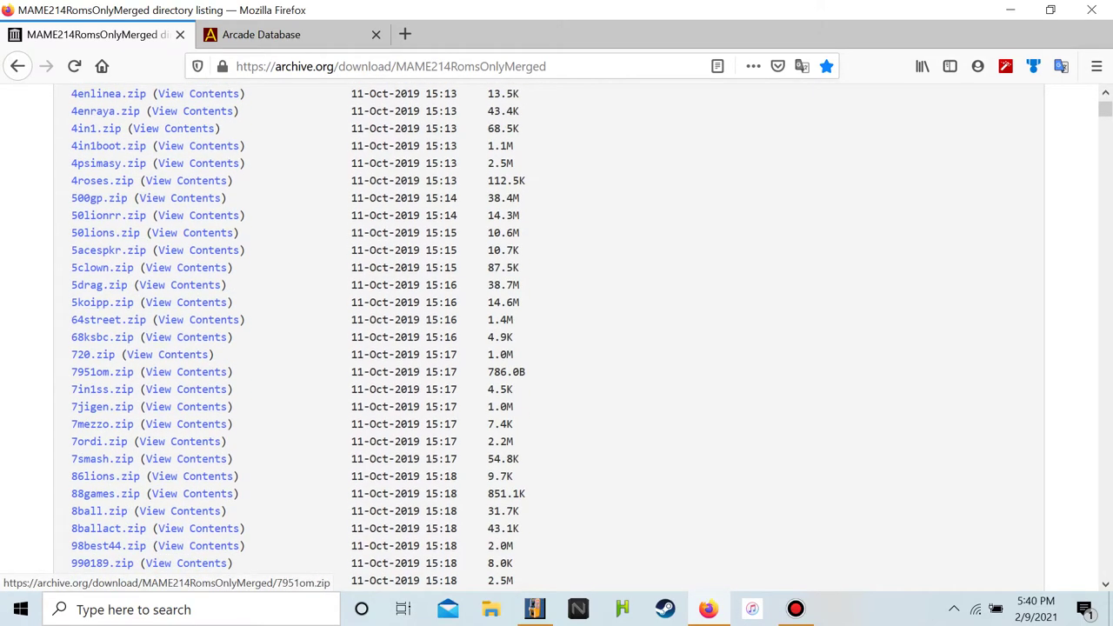
pyautogui.scroll(9, 108, 257)
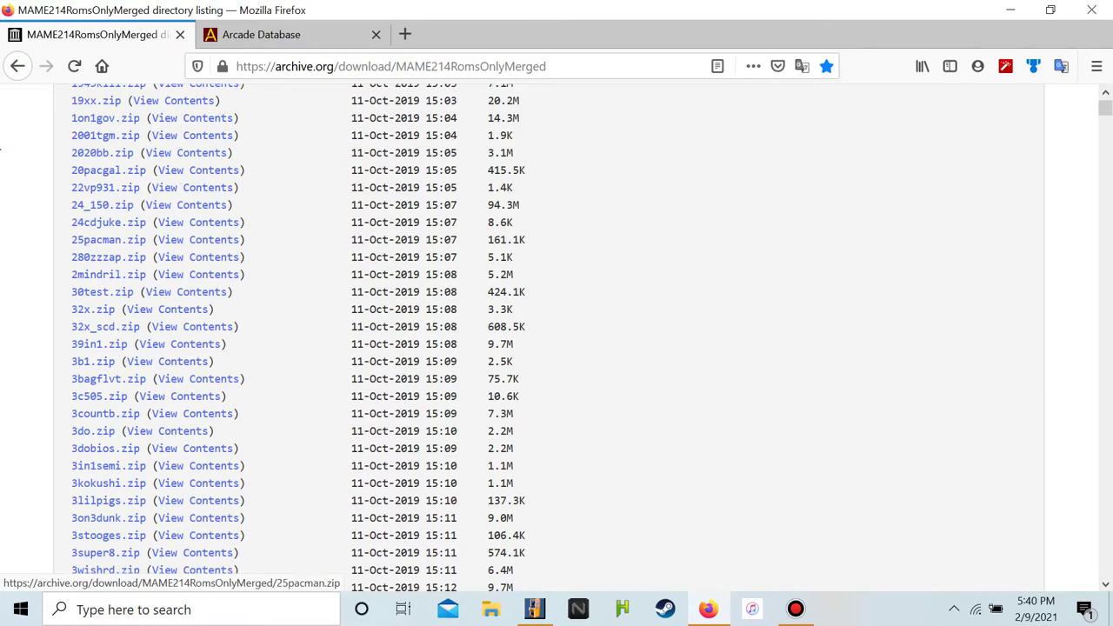
pyautogui.moveTo(145, 240); pyautogui.dragTo(71, 240)
pyautogui.rightClick(84, 235)
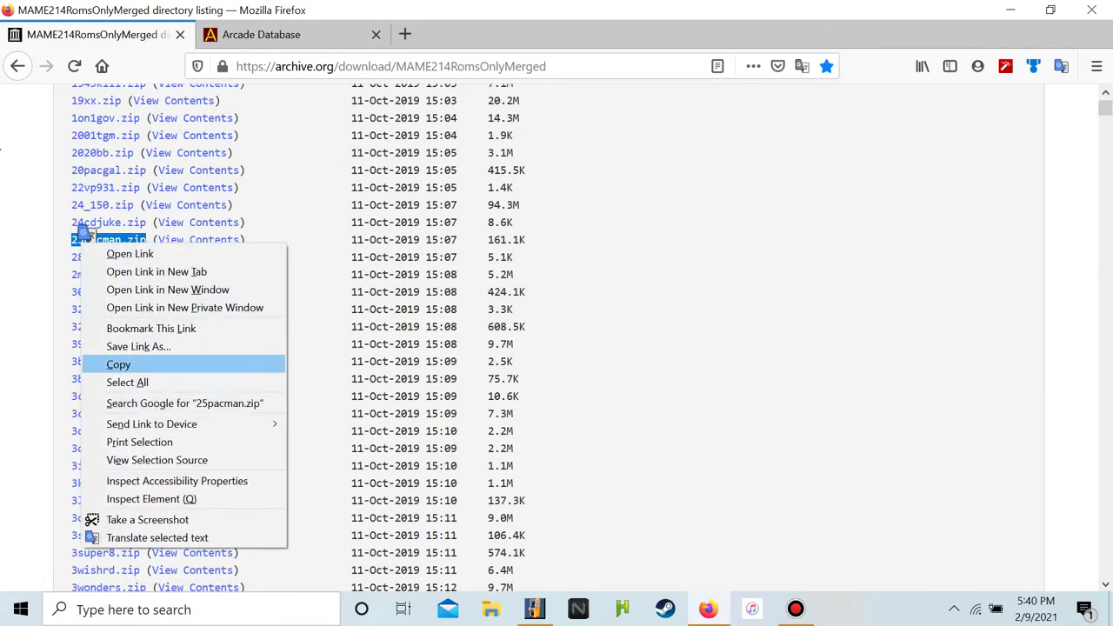
pyautogui.click(118, 364)
# Search the Arcade Database machines for the copied name 25pacman.zip
pyautogui.click(261, 34)
pyautogui.click(57, 220)
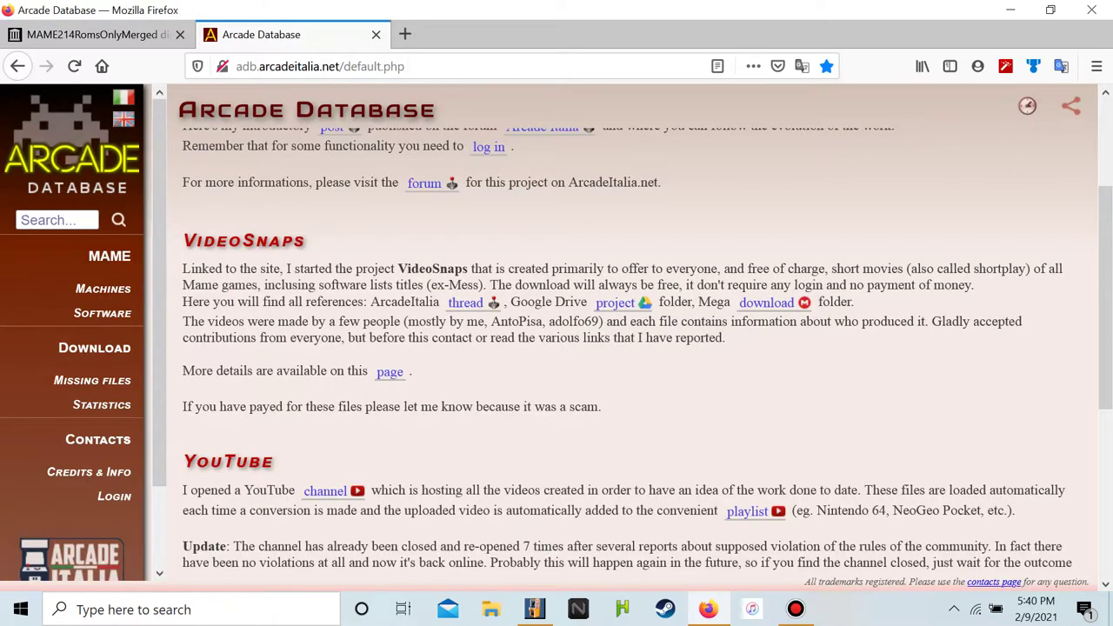
pyautogui.rightClick(75, 218)
pyautogui.press('Escape')
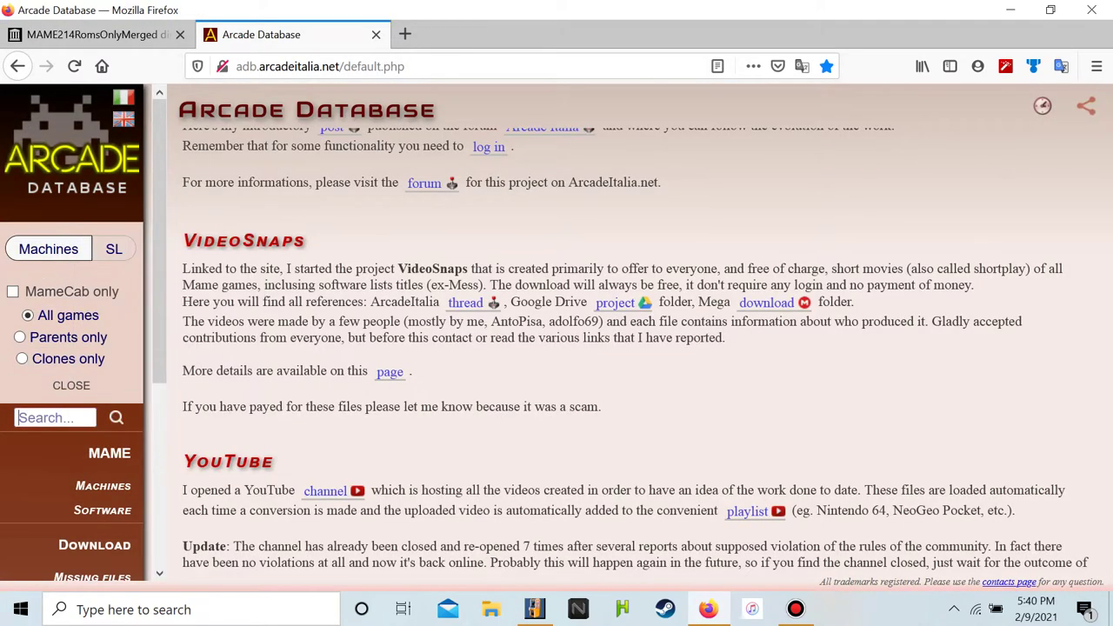
pyautogui.rightClick(50, 419)
pyautogui.click(70, 492)
pyautogui.press('Return')
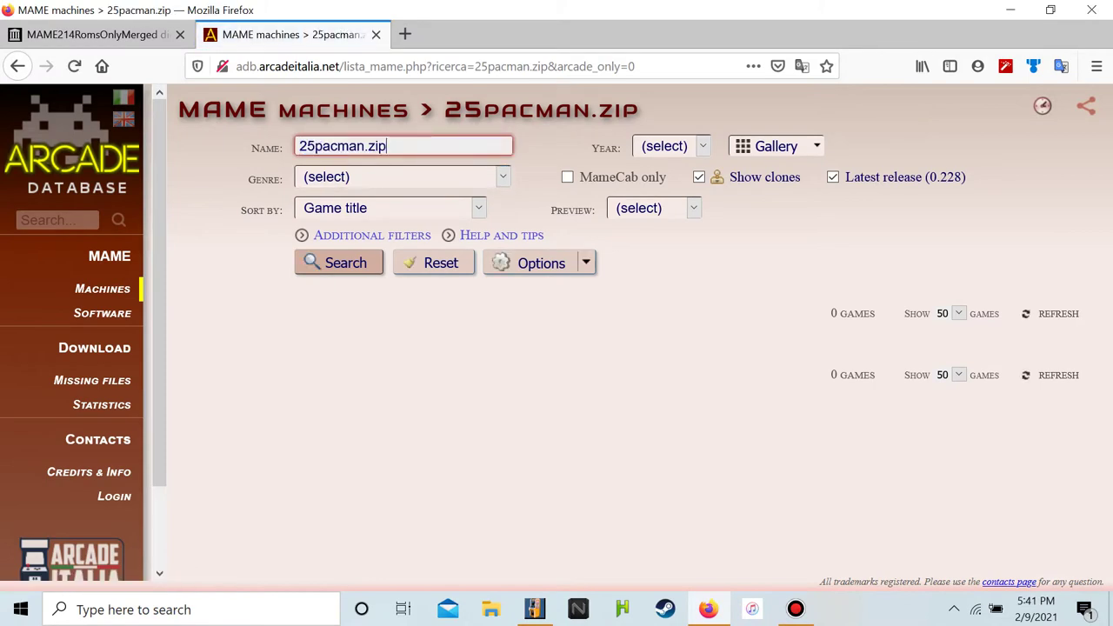
# Clear the machine name in the Arcade Database search form and set the sort order to Romset
pyautogui.press('BackSpace')
pyautogui.press('BackSpace')
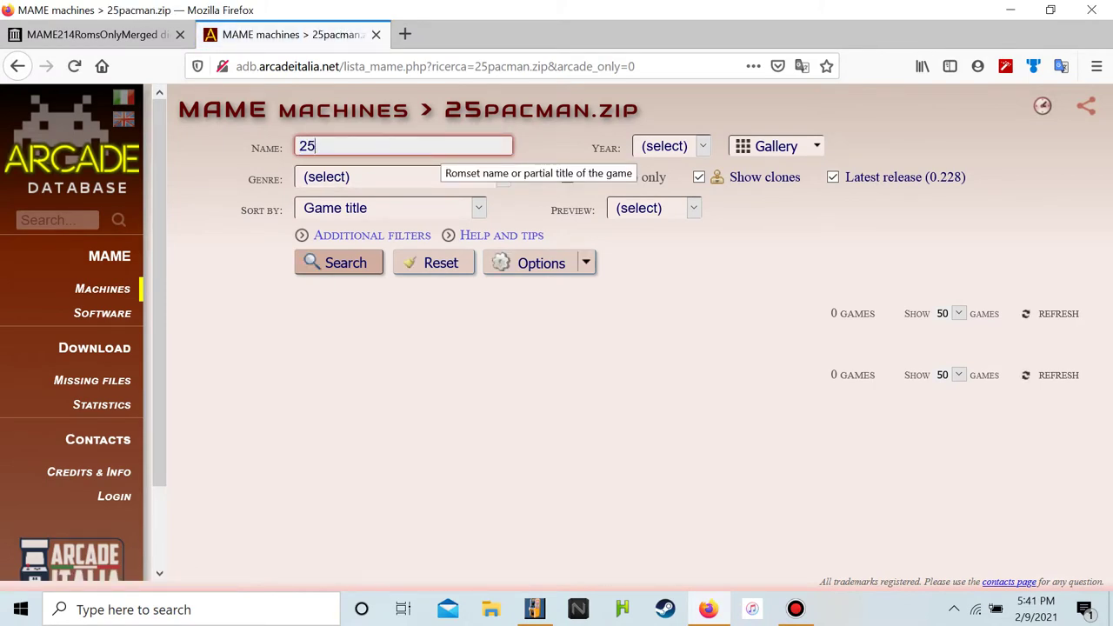
pyautogui.press('BackSpace')
pyautogui.press('BackSpace')
pyautogui.press('Tab')
pyautogui.press('Tab')
pyautogui.hotkey('alt', 'Down')
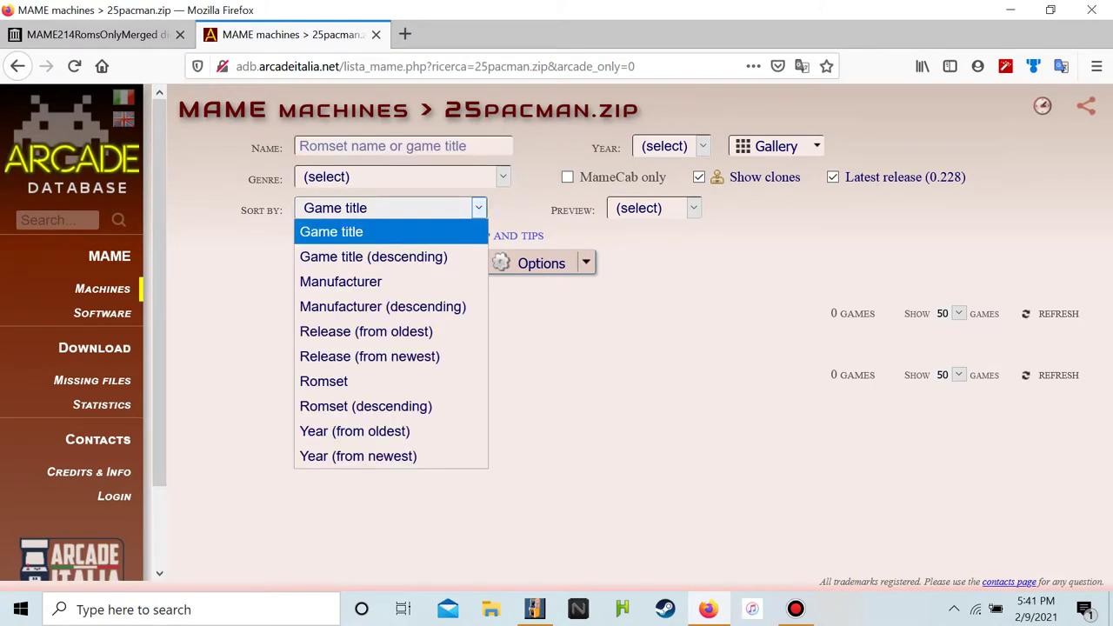
pyautogui.press('Escape')
pyautogui.hotkey('alt', 'Down')
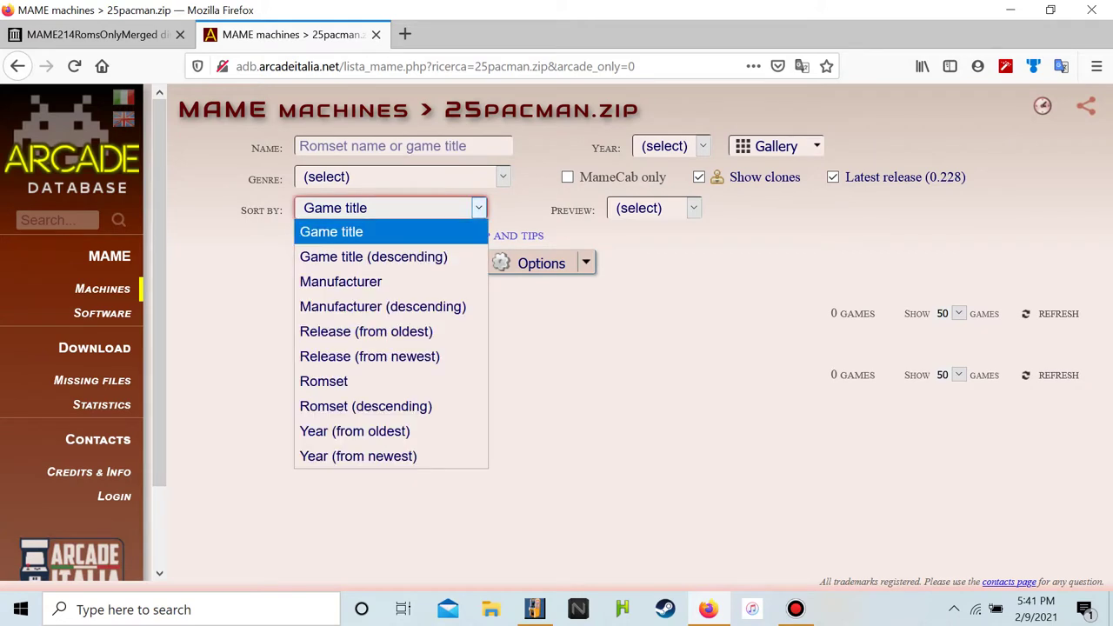
pyautogui.press('Down')
pyautogui.press('Down')
pyautogui.press('Down')
pyautogui.press('Down')
pyautogui.press('Down')
pyautogui.press('Down')
pyautogui.press('Down')
pyautogui.press('Down')
pyautogui.press('Down')
pyautogui.press('Up')
pyautogui.press('Up')
pyautogui.press('Up')
pyautogui.press('Escape')
pyautogui.press('Down')
pyautogui.press('Down')
pyautogui.press('Down')
pyautogui.press('Down')
pyautogui.press('Down')
pyautogui.press('Down')
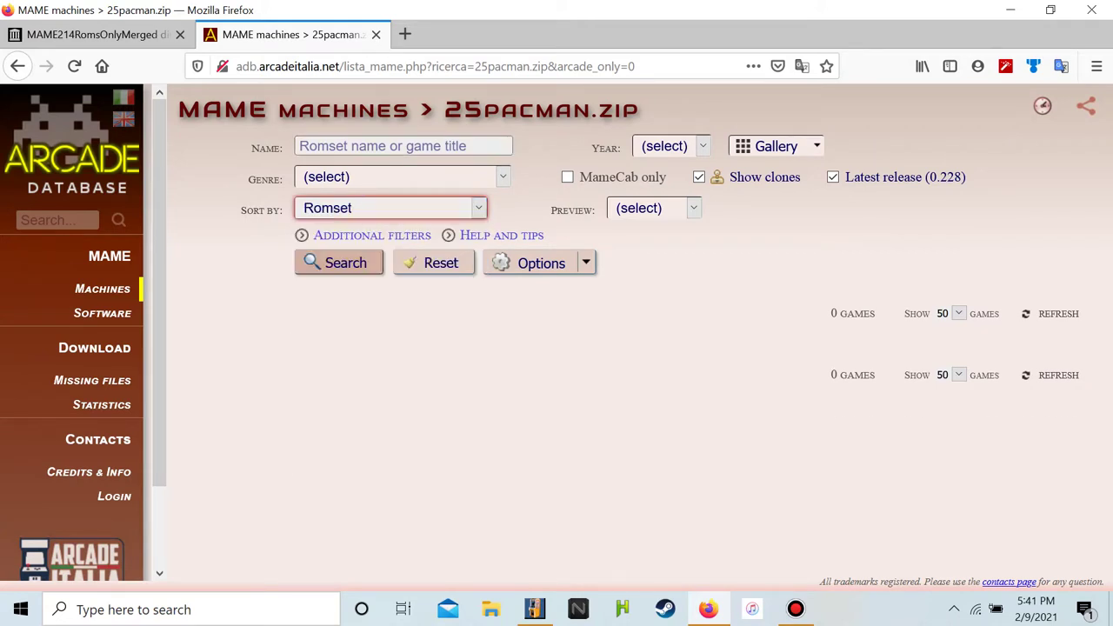
# Paste 25pacman.zip back in as the machine name and run the search again
pyautogui.rightClick(386, 146)
pyautogui.click(410, 214)
pyautogui.press('Return')
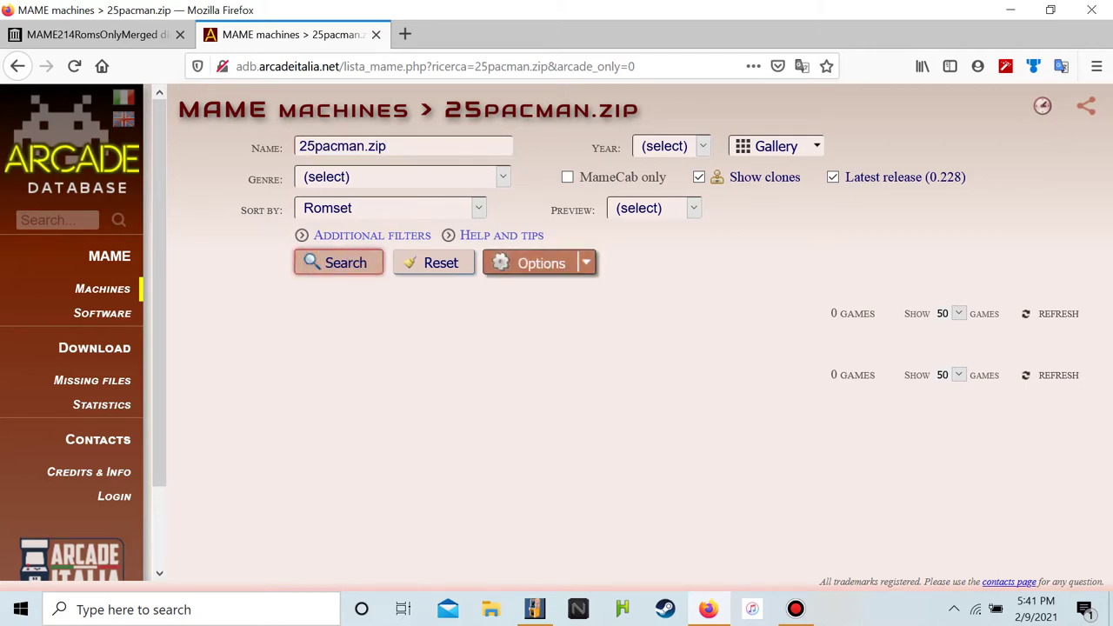
# Return to the MAME214RomsOnlyMerged listing and browse its ROM zip files
pyautogui.click(91, 35)
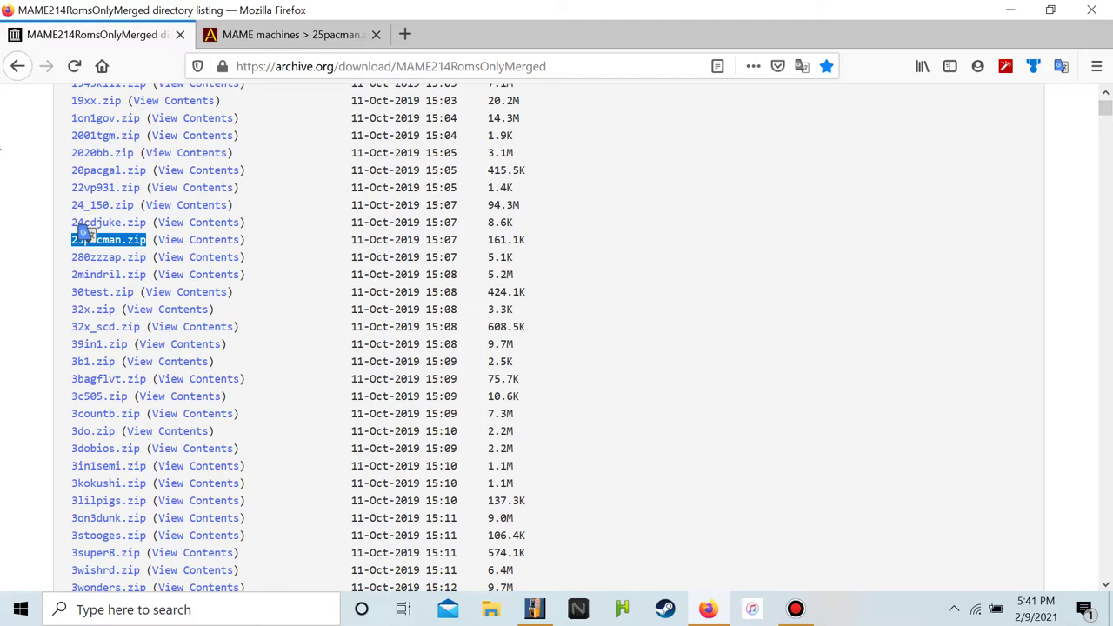
pyautogui.scroll(3, 84, 233)
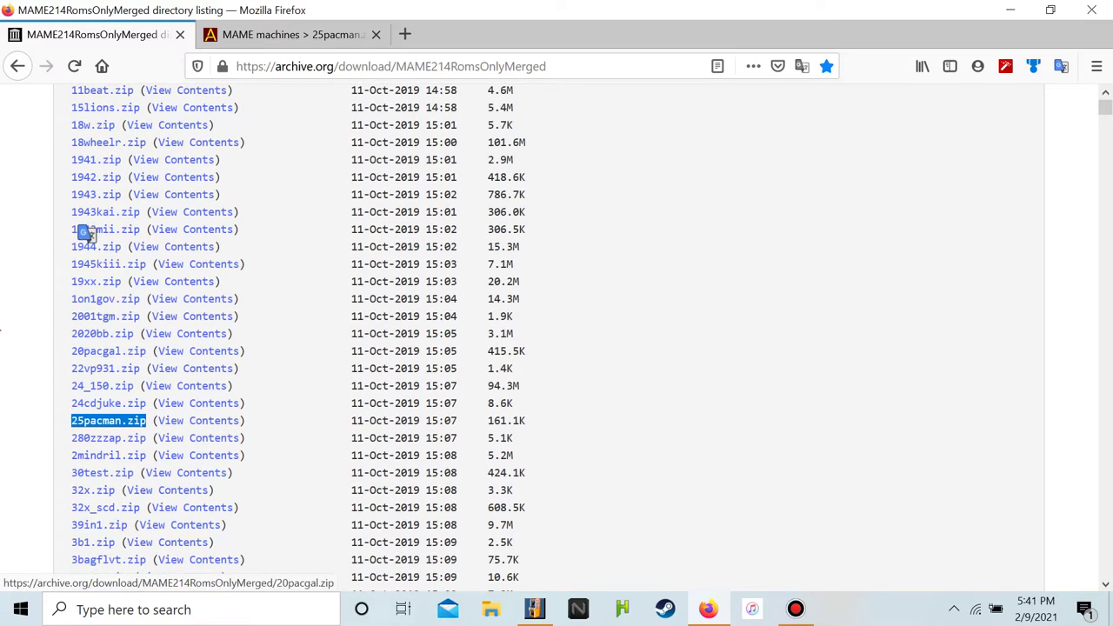
pyautogui.scroll(-20, 84, 233)
pyautogui.scroll(7, 85, 233)
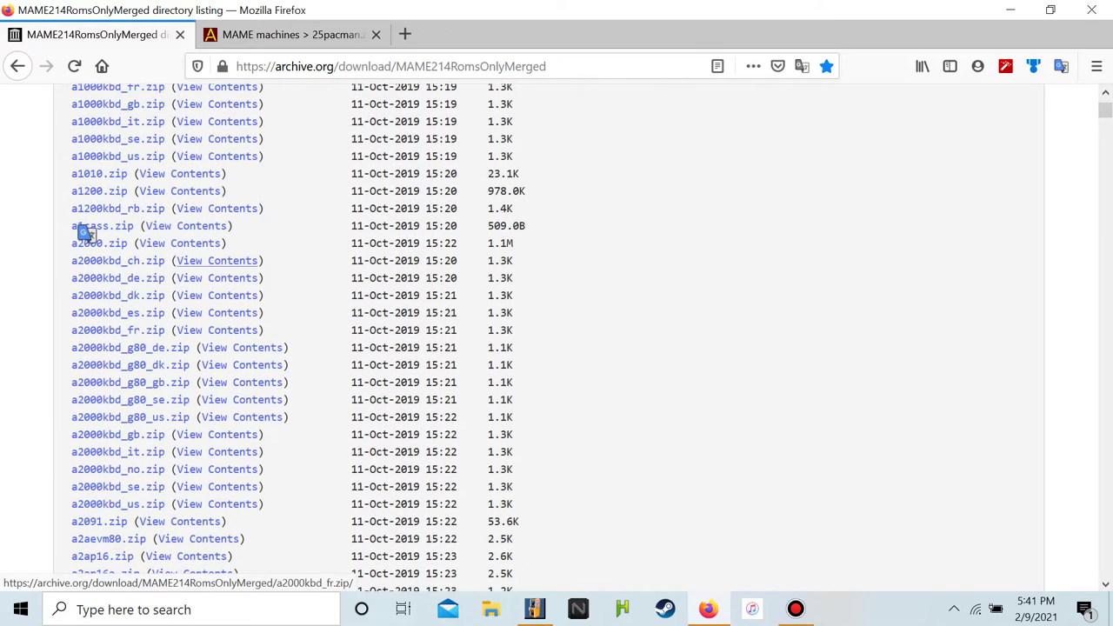
pyautogui.scroll(2, 84, 233)
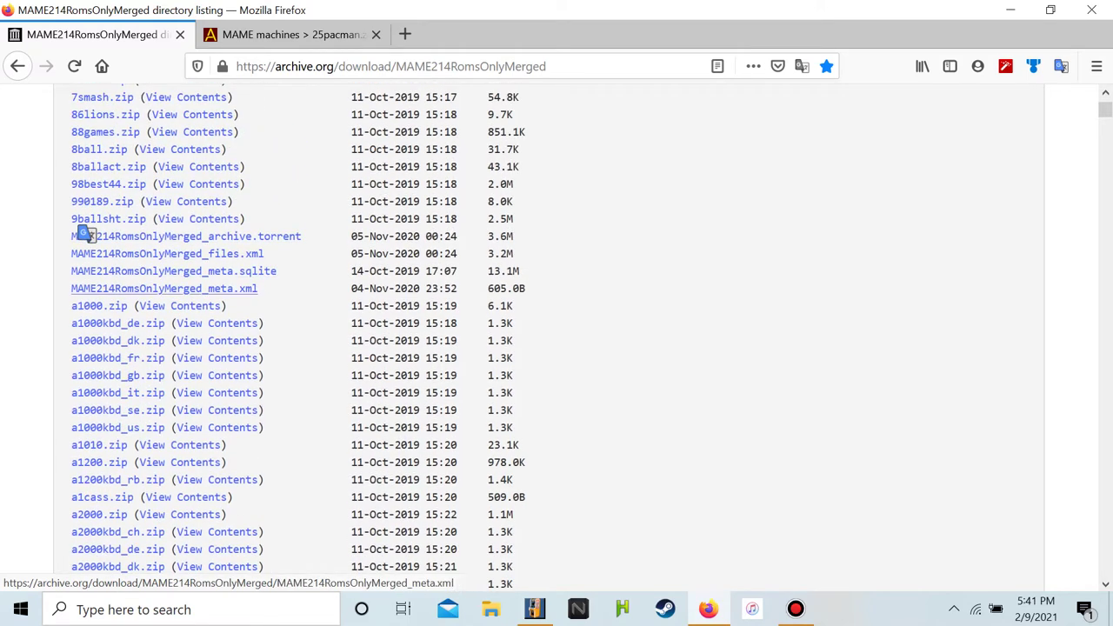
pyautogui.scroll(20, 85, 233)
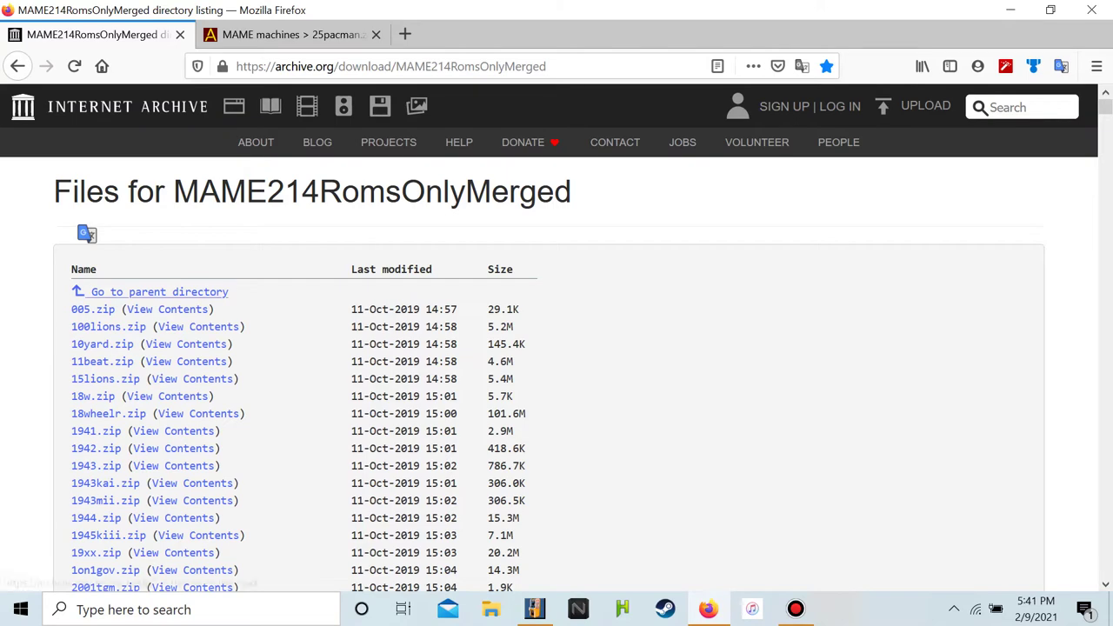
# Go to the listing's parent directory and examine the details of the MAME 0.214 ROMs (merged) item
pyautogui.click(205, 287)
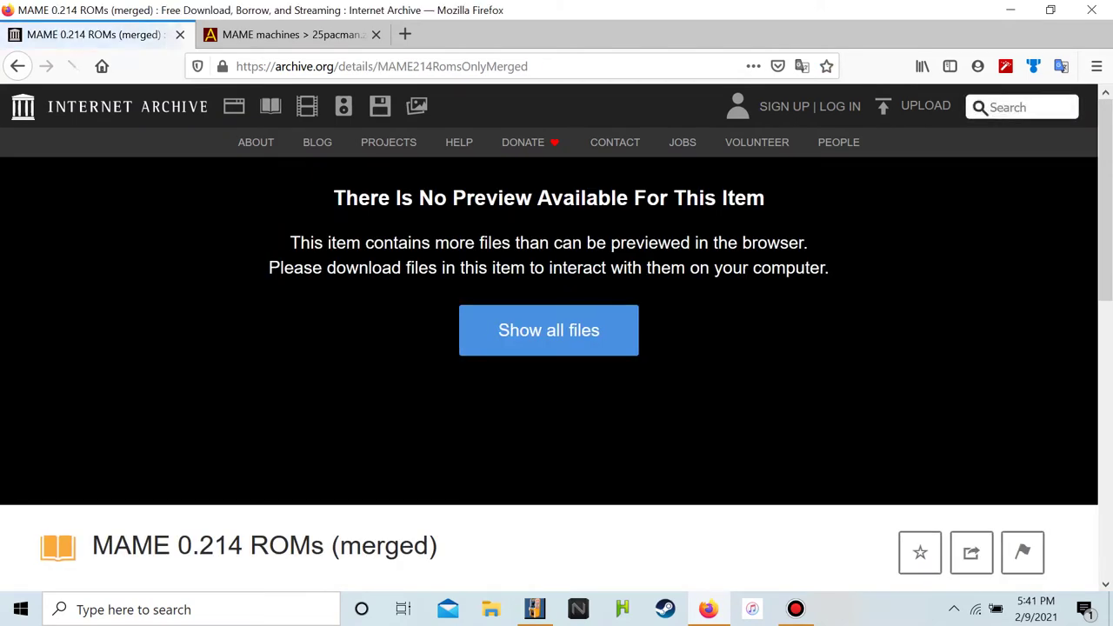
pyautogui.scroll(-4, 549, 337)
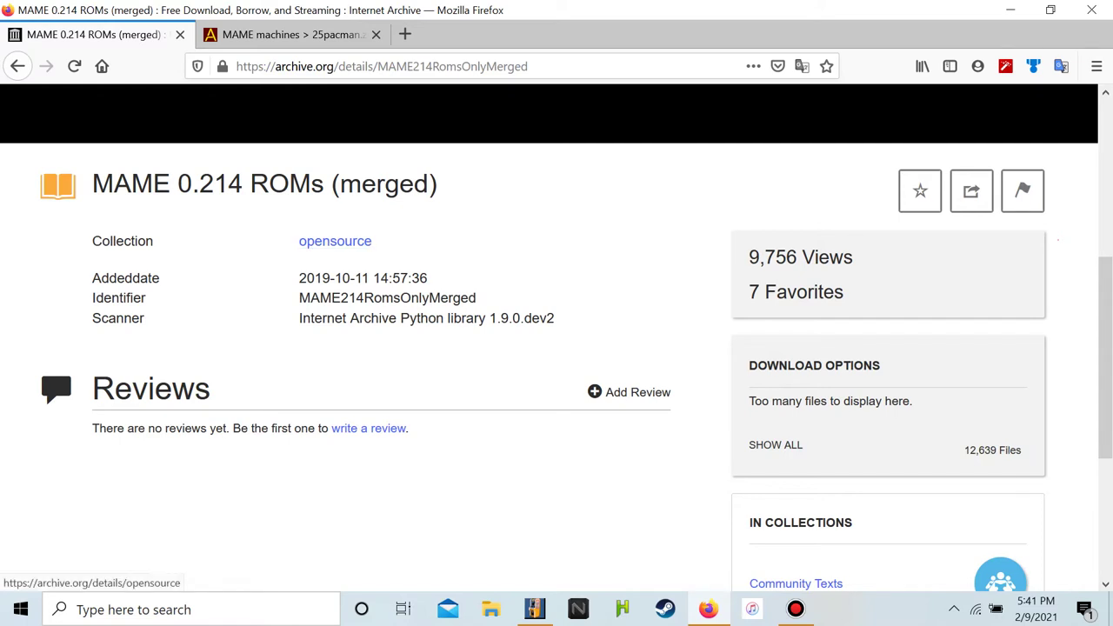
pyautogui.moveTo(113, 183); pyautogui.dragTo(439, 185)
pyautogui.click(513, 193)
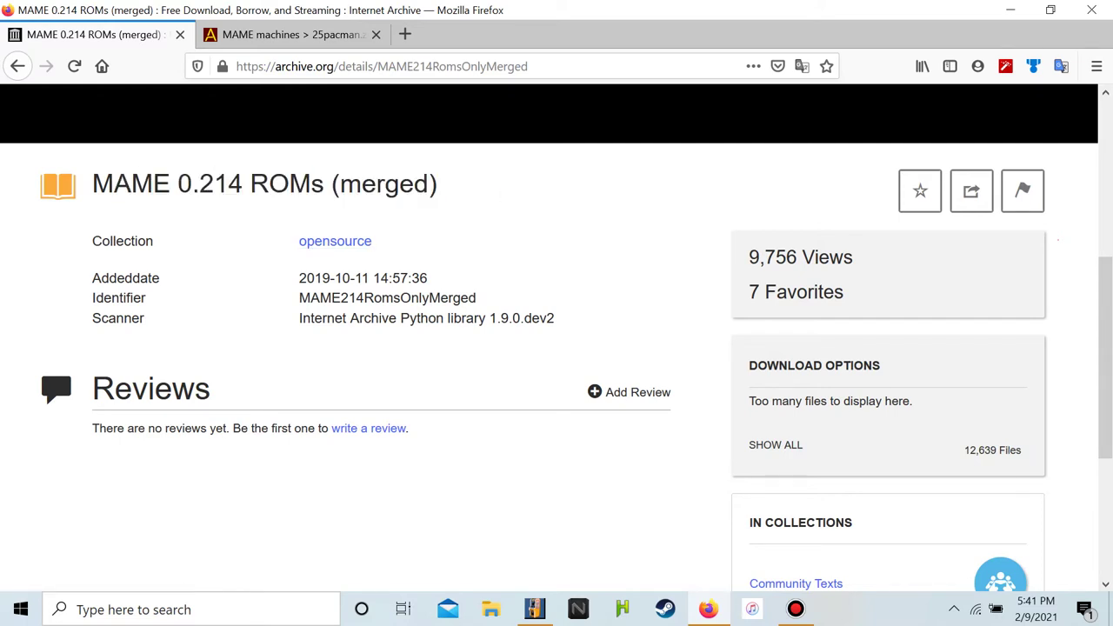
# Show all files of the item and view the contents of 25pacman.zip
pyautogui.click(776, 445)
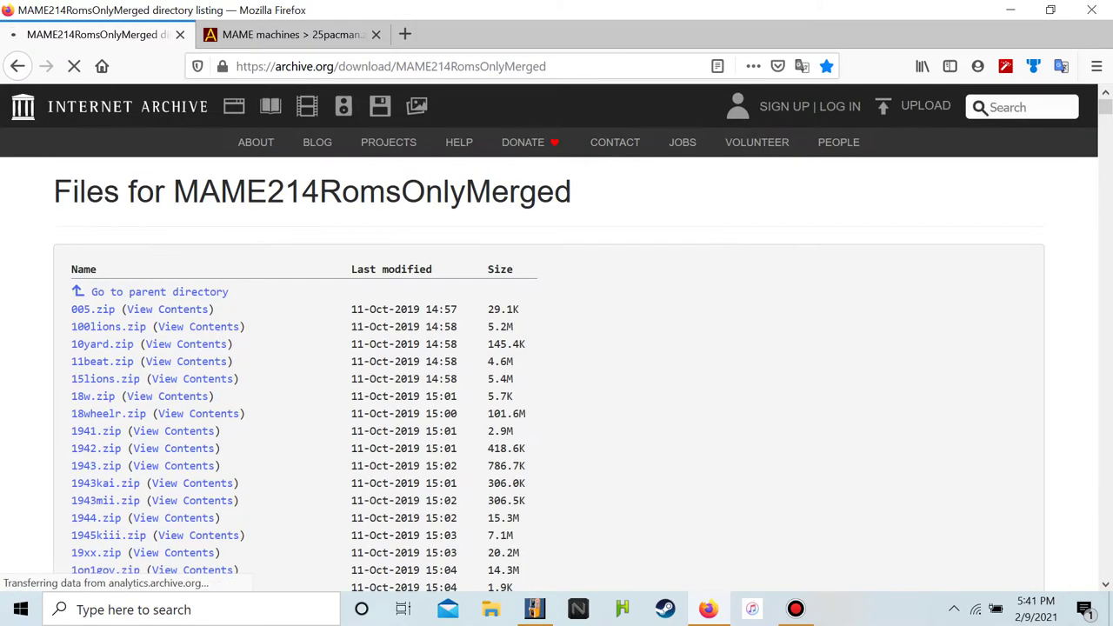
pyautogui.scroll(-4, 102, 244)
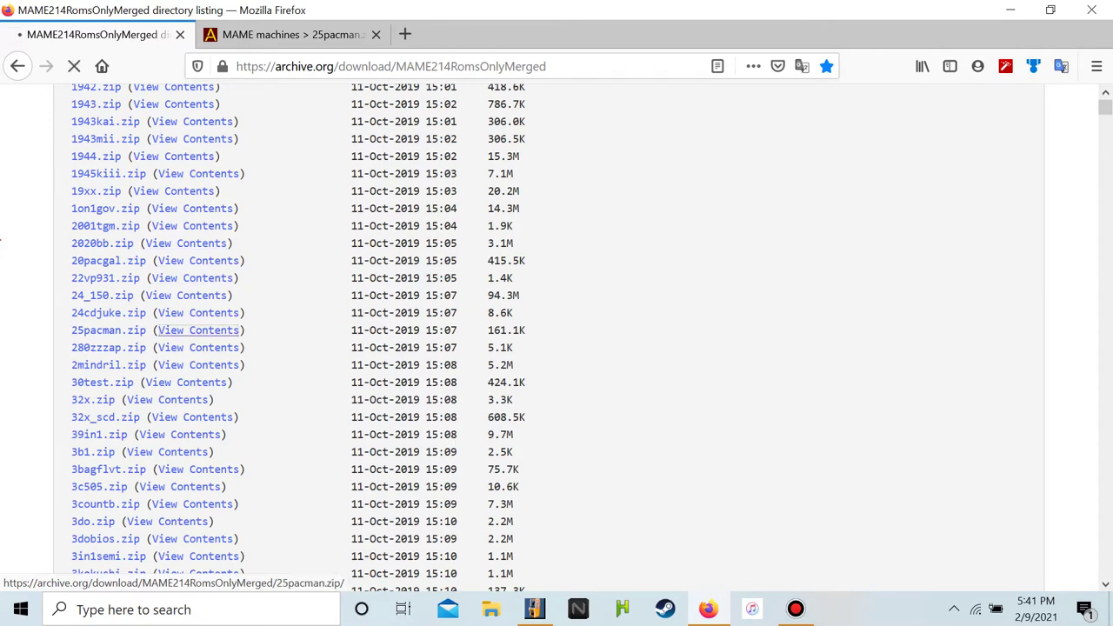
pyautogui.click(198, 330)
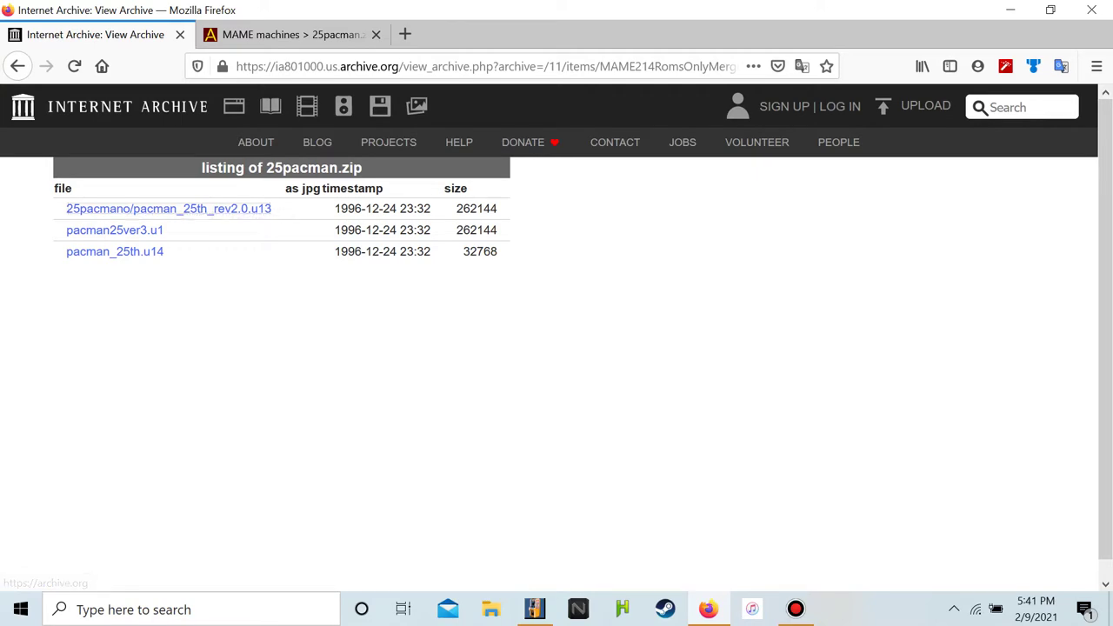
# Return from the 25pacman.zip contents to the MAME214RomsOnlyMerged listing and browse its ROM zip files
pyautogui.hotkey('alt', 'Left')
pyautogui.scroll(-20, 192, 387)
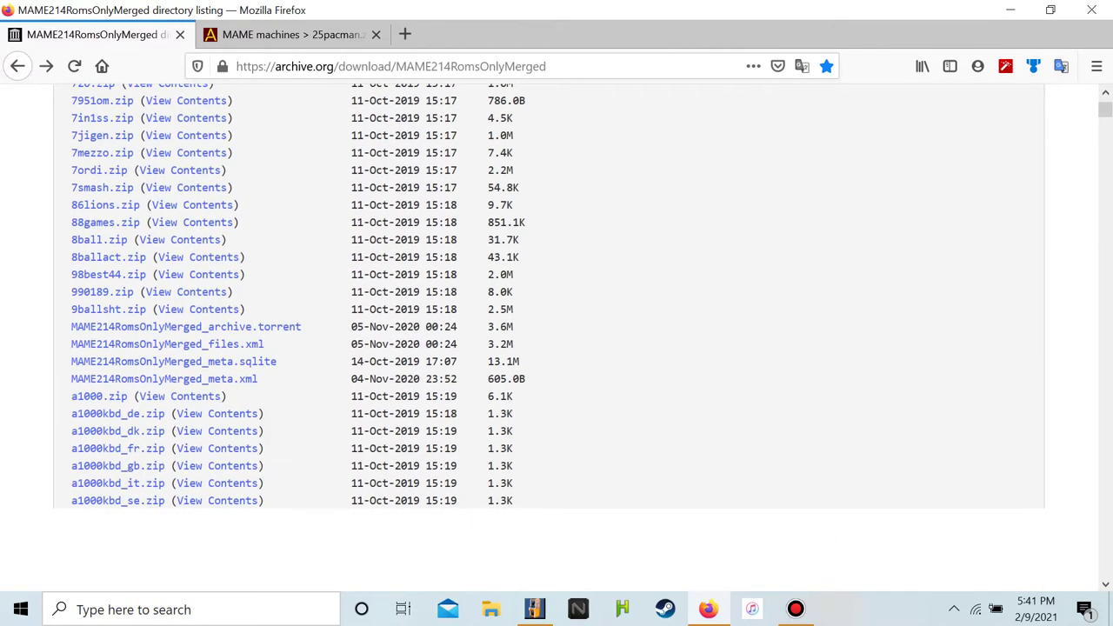
pyautogui.scroll(-15, 209, 341)
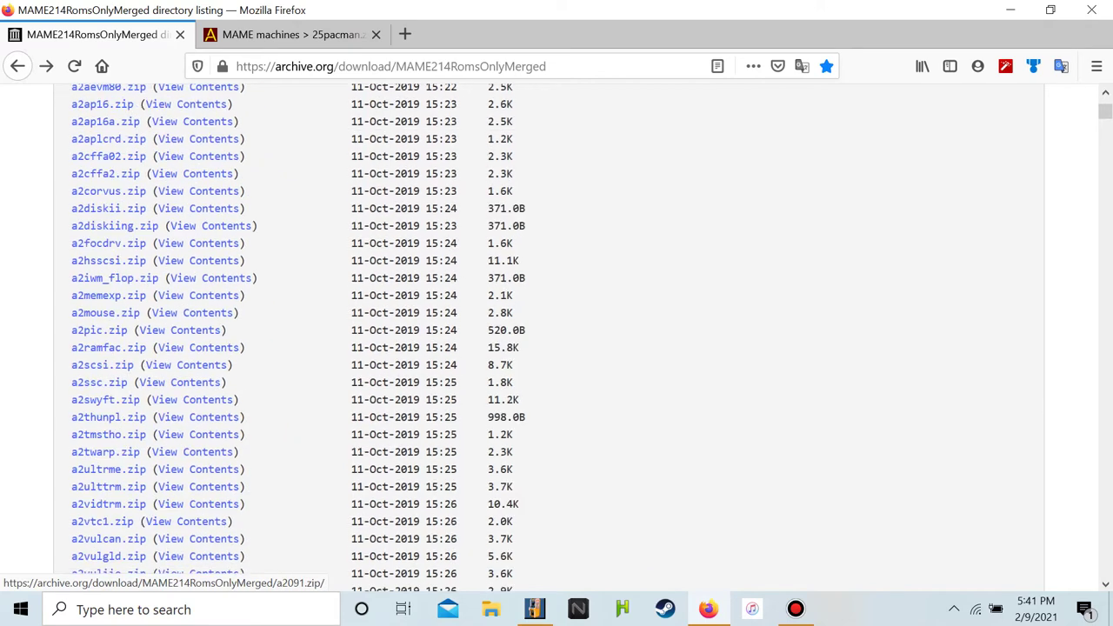
pyautogui.scroll(-10, 174, 340)
pyautogui.click(287, 34)
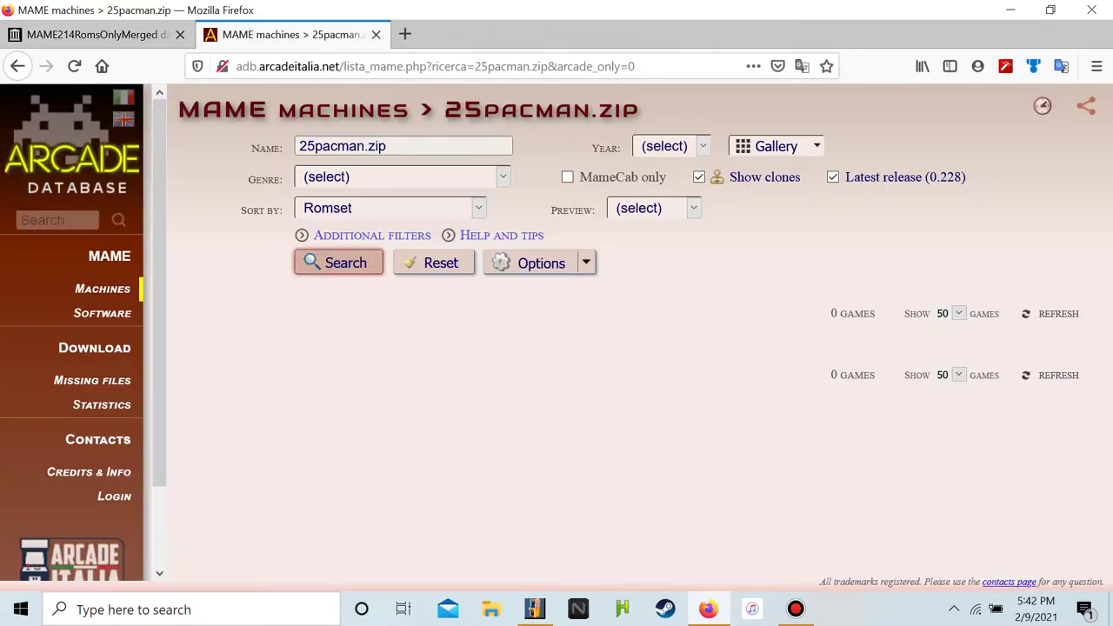
pyautogui.hotkey('ctrl', 'Tab')
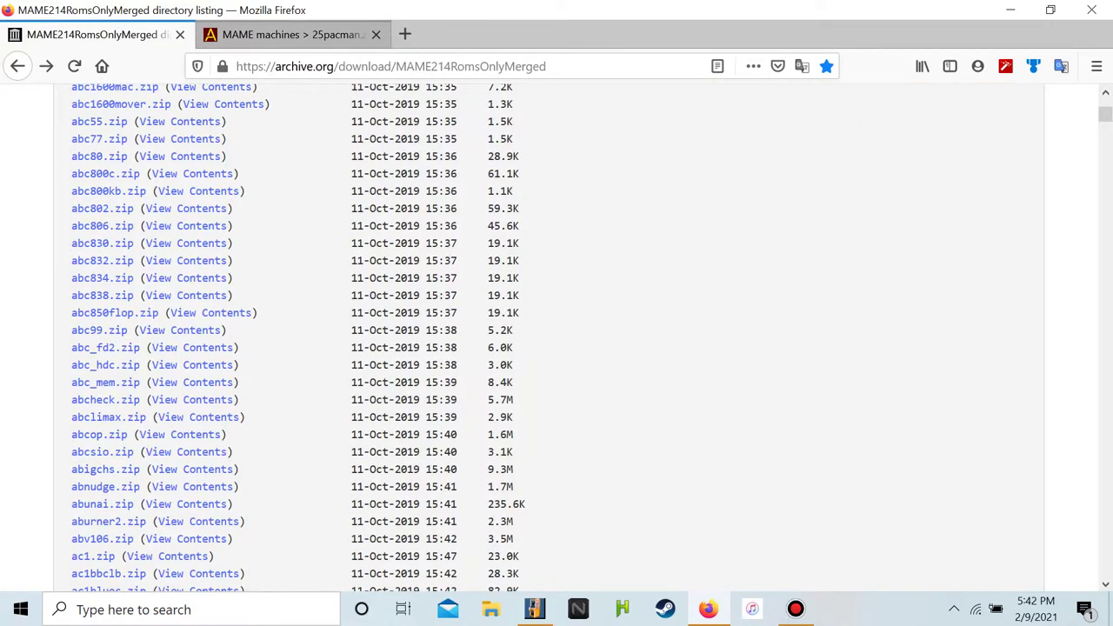
# Go back to the Arcade Database home page and look over its introductory sections
pyautogui.hotkey('ctrl', 'Tab')
pyautogui.hotkey('alt', 'Left')
pyautogui.scroll(-4, 632, 348)
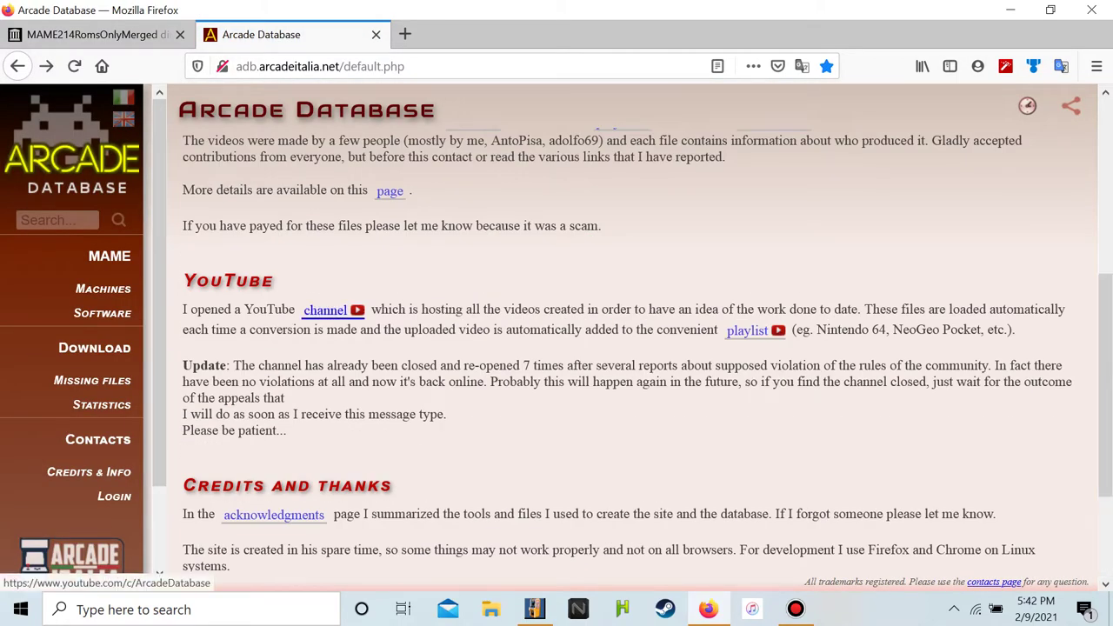
pyautogui.scroll(5, 556, 348)
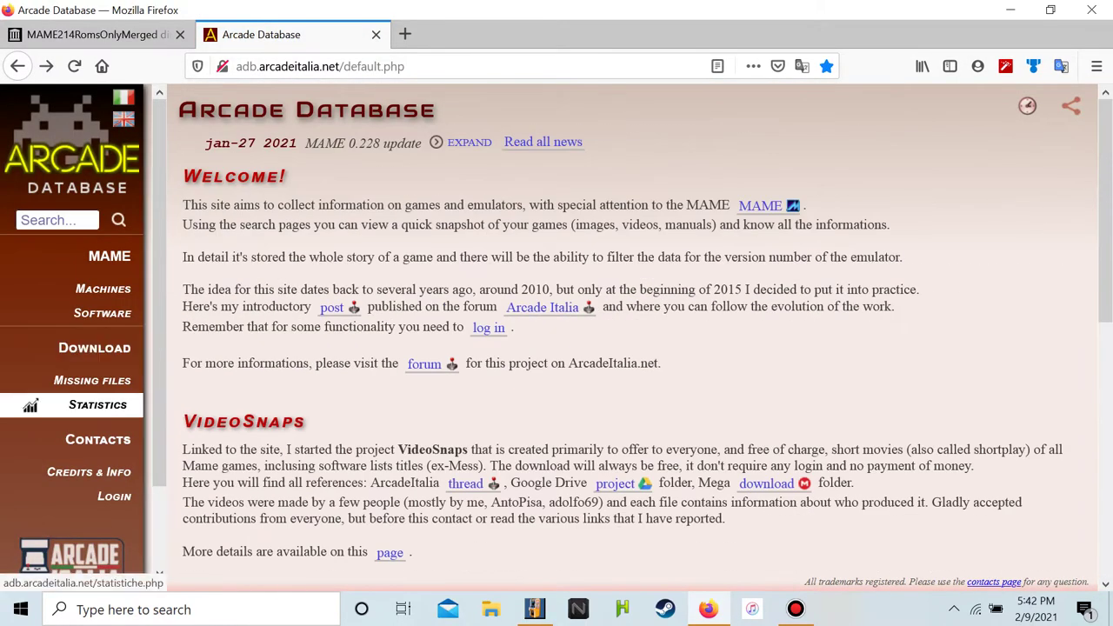
# Browse the zip files starting with "a" in the MAME214RomsOnlyMerged listing
pyautogui.click(96, 34)
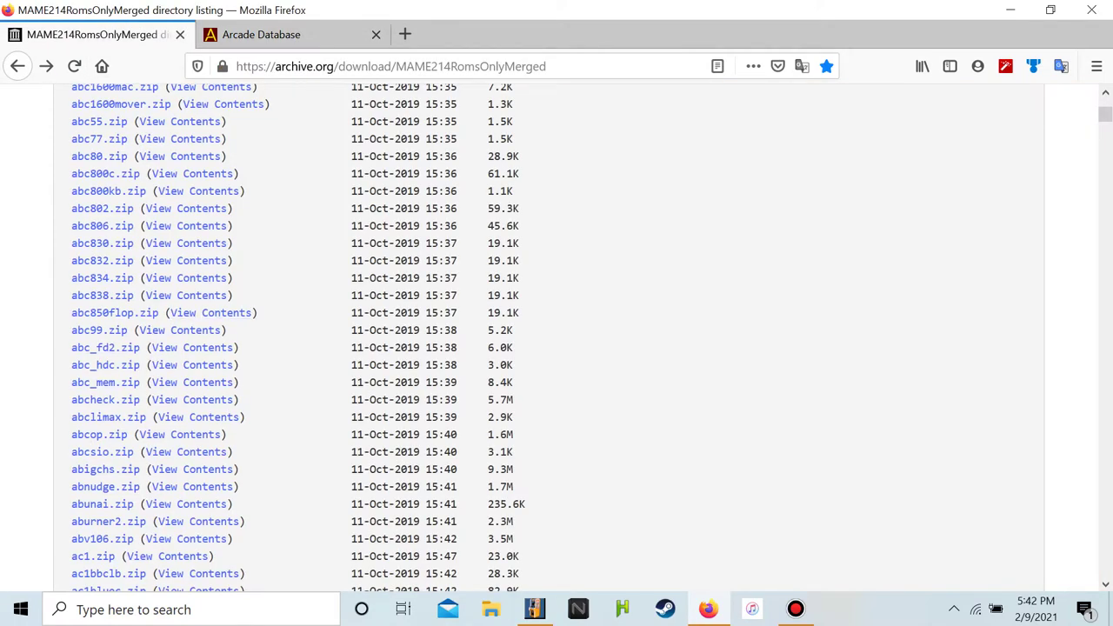
pyautogui.scroll(-20, 109, 414)
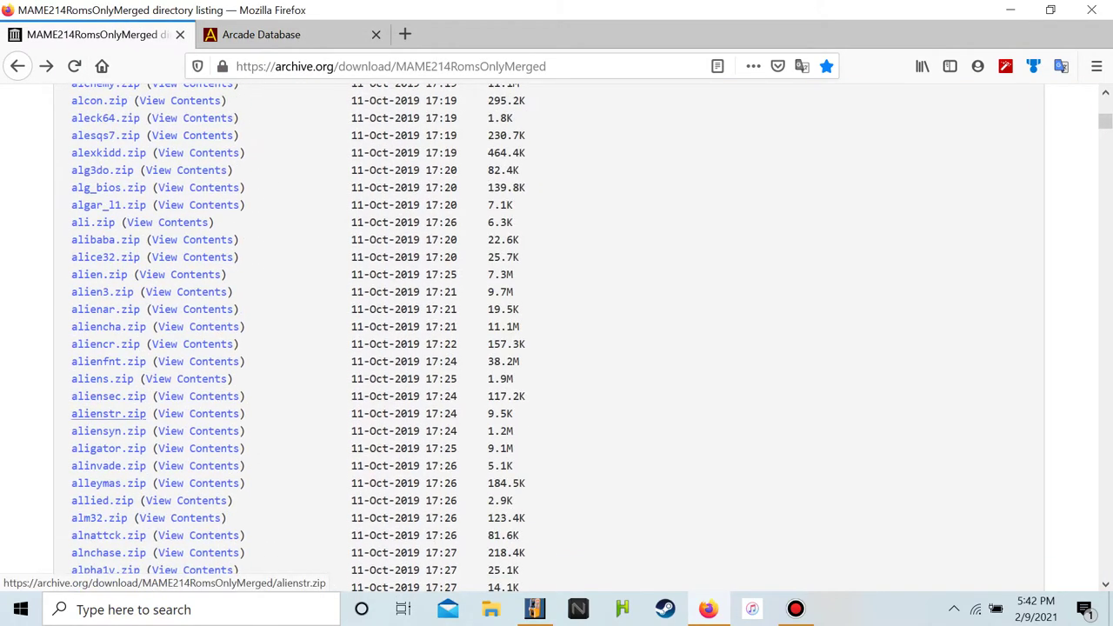
pyautogui.scroll(-12, 109, 414)
pyautogui.scroll(8, 109, 281)
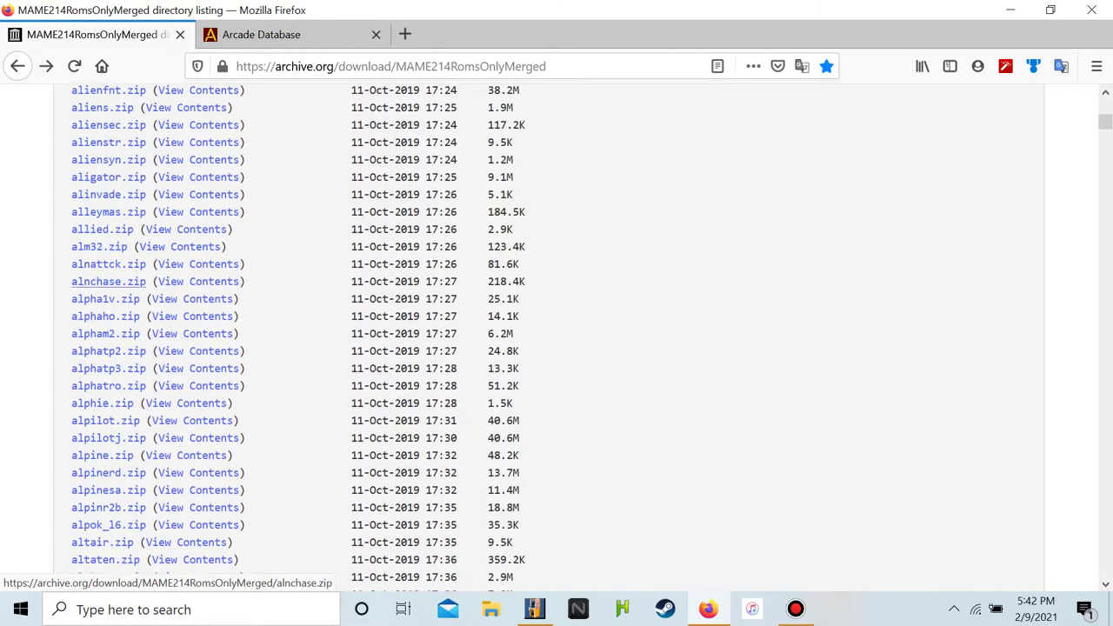
pyautogui.scroll(-15, 109, 298)
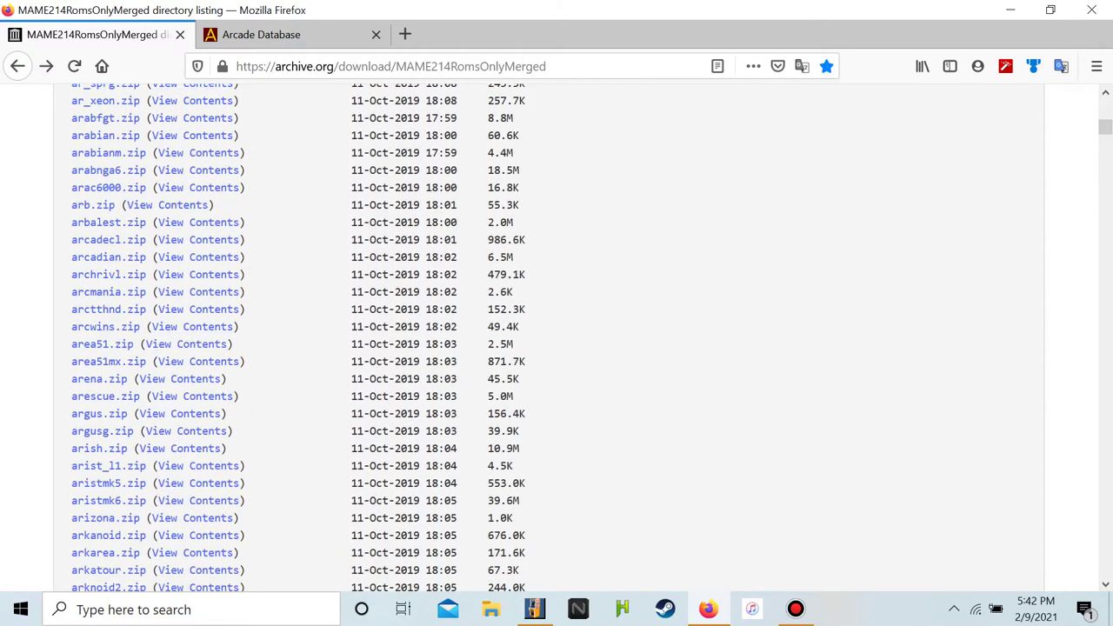
# Search the Arcade Database machines for "pacman 25" and open Pac-Man - 25th Anniversary Edition (Rev 3.00)
pyautogui.hotkey('ctrl', 'Tab')
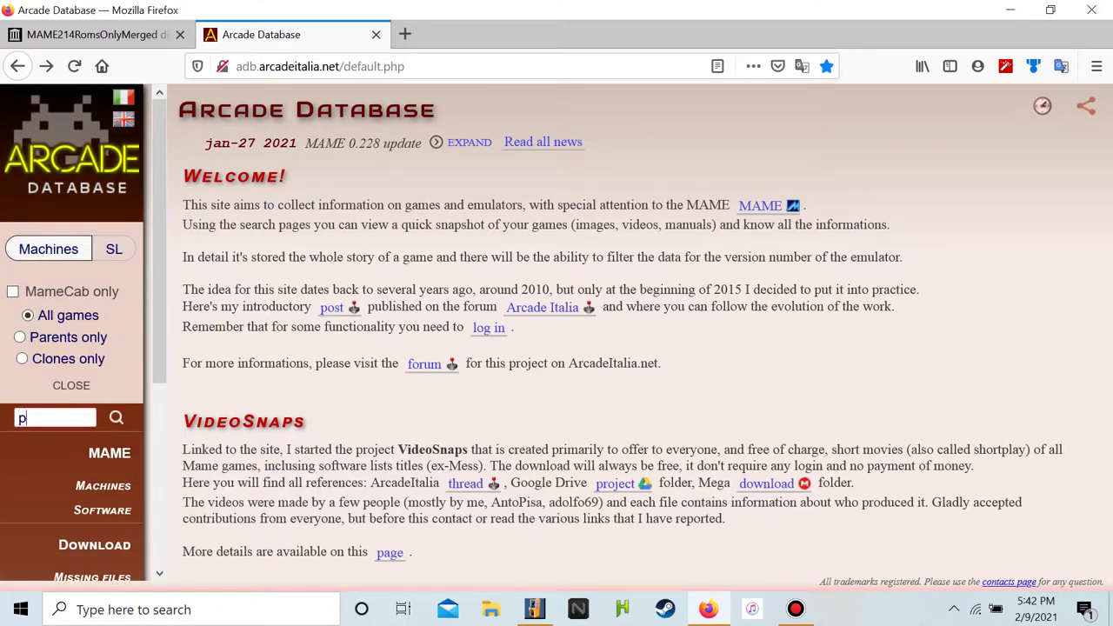
pyautogui.click(22, 418)
pyautogui.write('pacman 25')
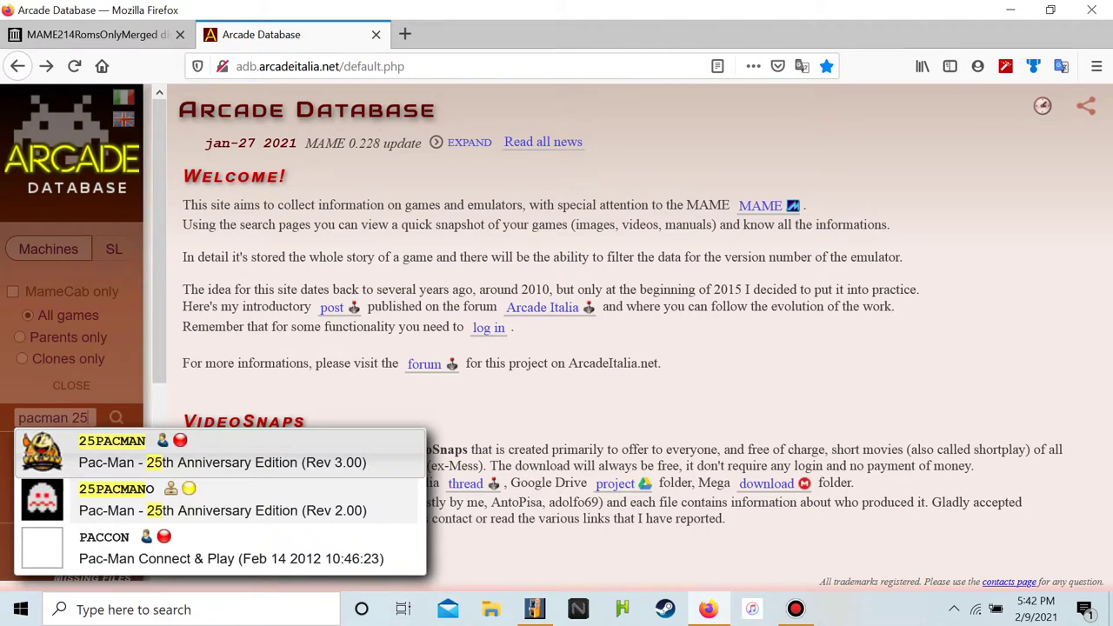
pyautogui.click(222, 451)
# Examine the machine's main data, controls and romset sections, and show its clones with their romset names
pyautogui.scroll(-4, 222, 451)
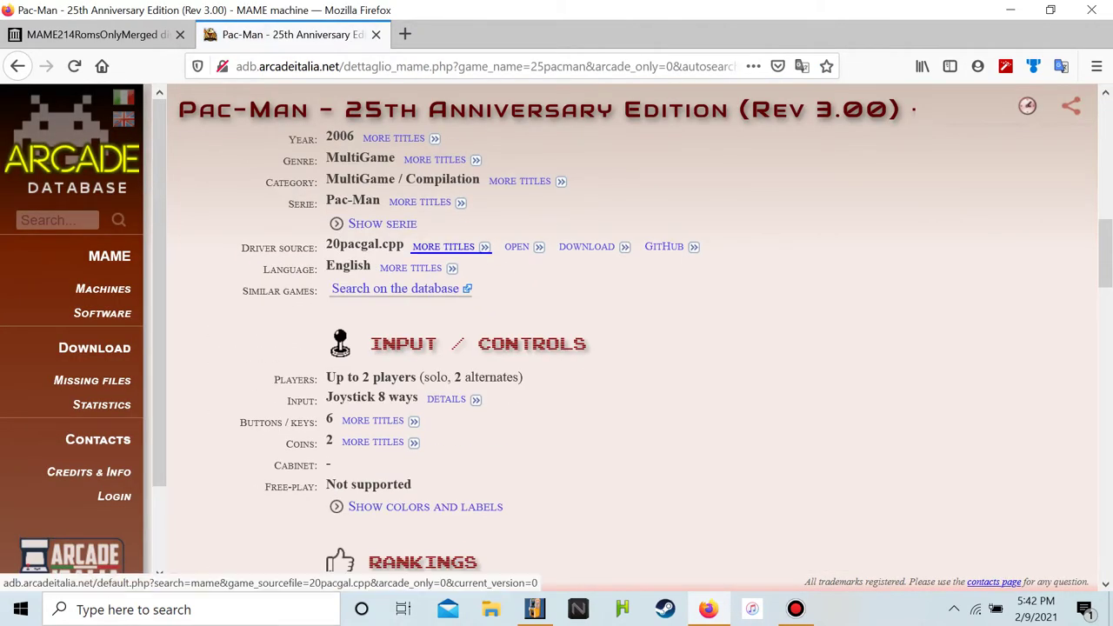
pyautogui.scroll(1, 453, 260)
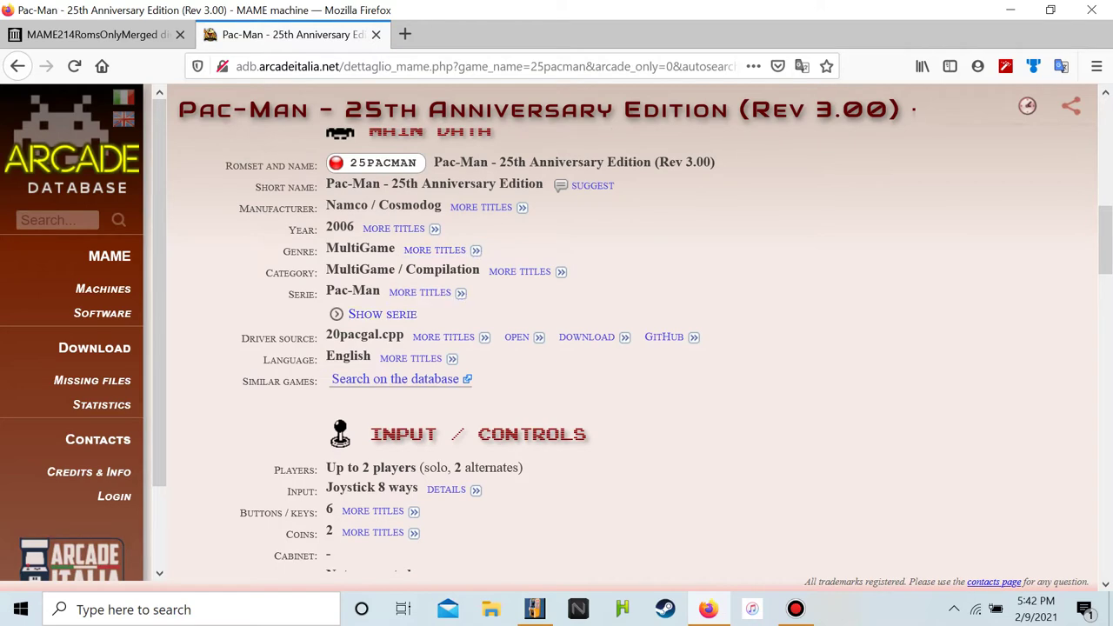
pyautogui.scroll(-3, 401, 364)
pyautogui.scroll(1, 400, 363)
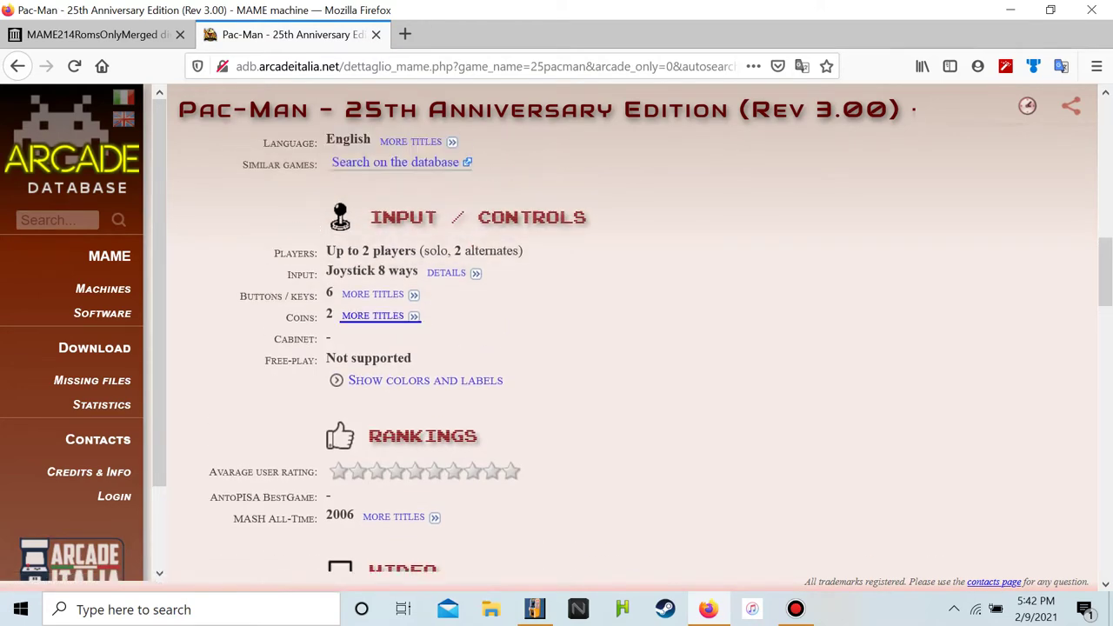
pyautogui.scroll(-5, 400, 363)
pyautogui.scroll(-2, 400, 364)
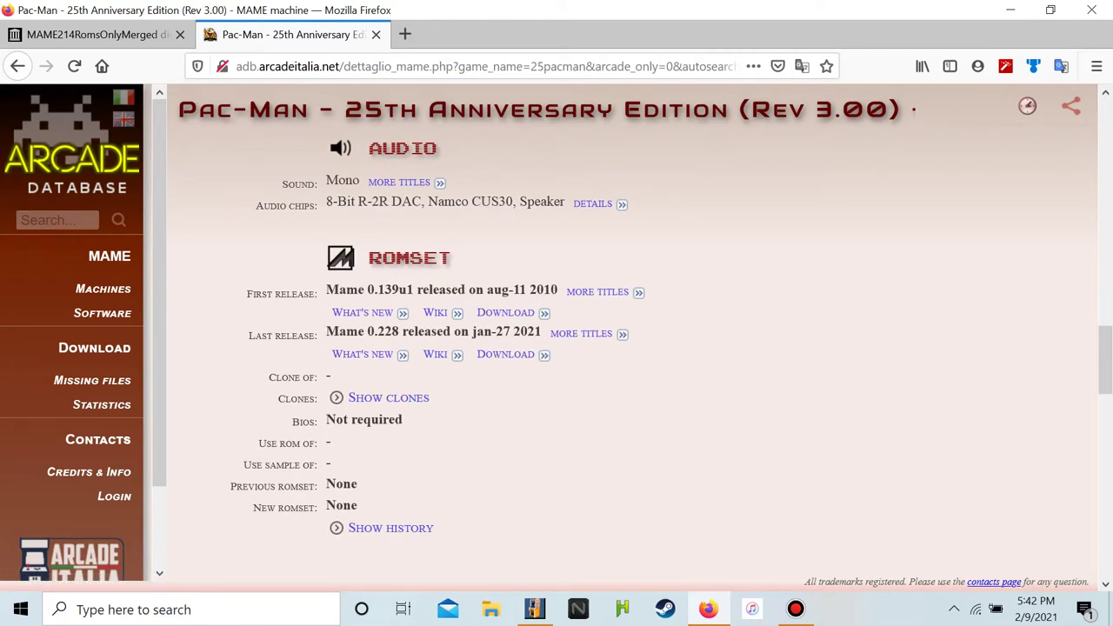
pyautogui.click(389, 397)
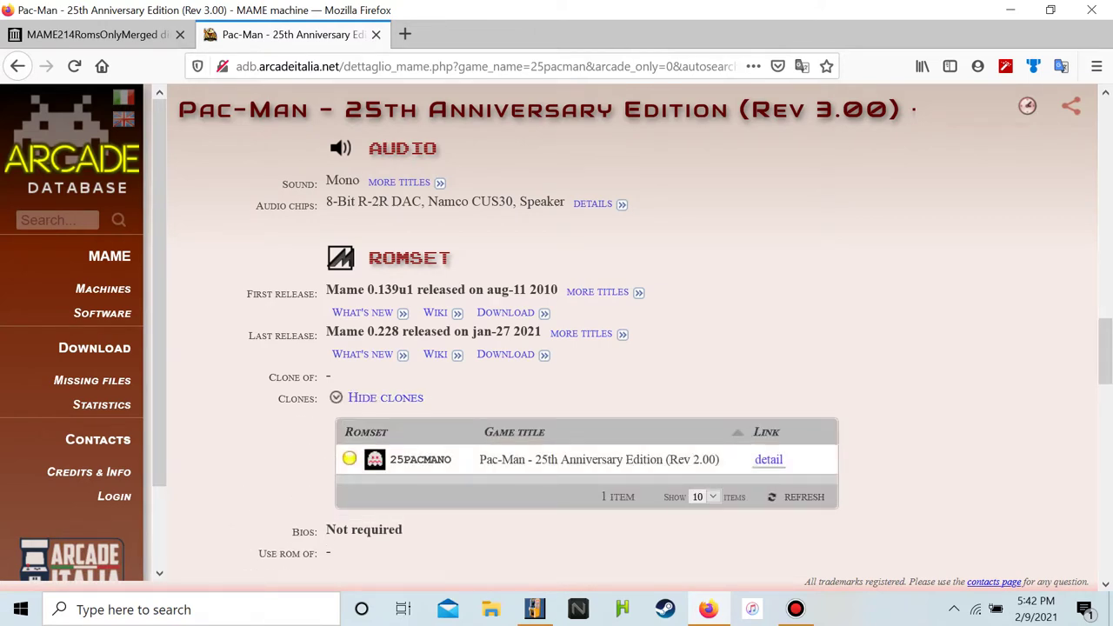
pyautogui.moveTo(445, 459); pyautogui.dragTo(373, 442)
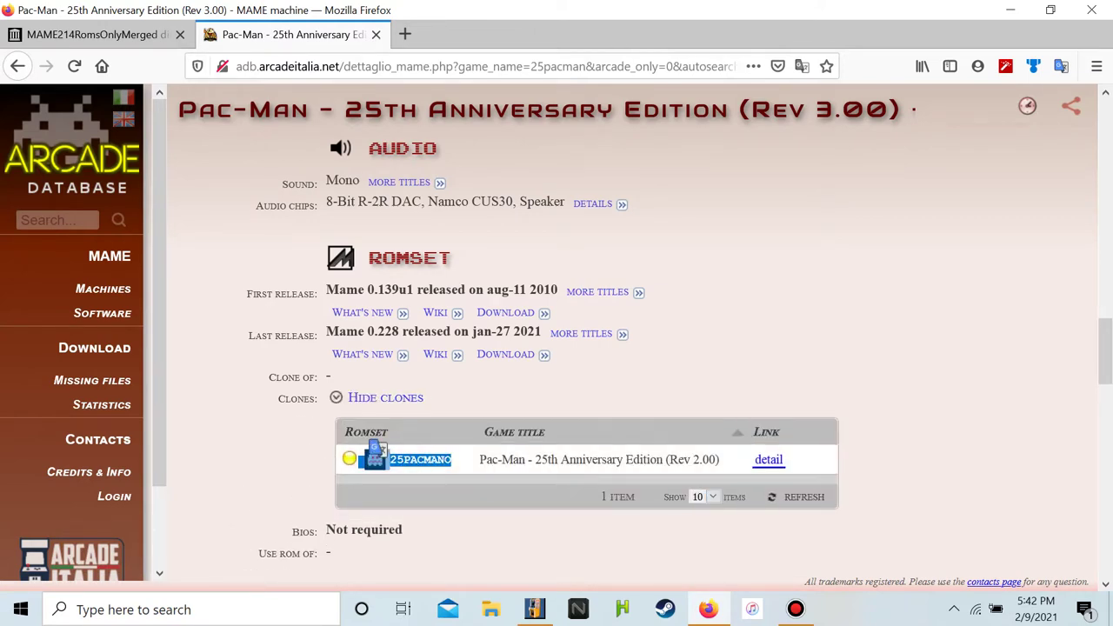
pyautogui.click(373, 442)
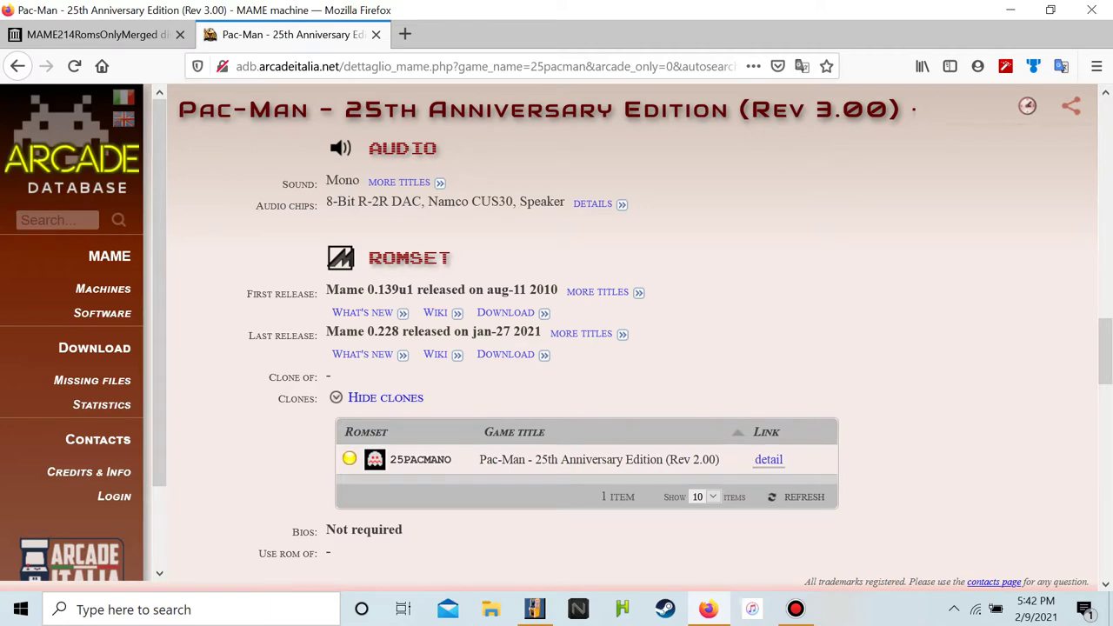
# Review the machine's status and history, and show its MAME required files
pyautogui.scroll(1, 418, 522)
pyautogui.scroll(-6, 417, 522)
pyautogui.scroll(-4, 556, 348)
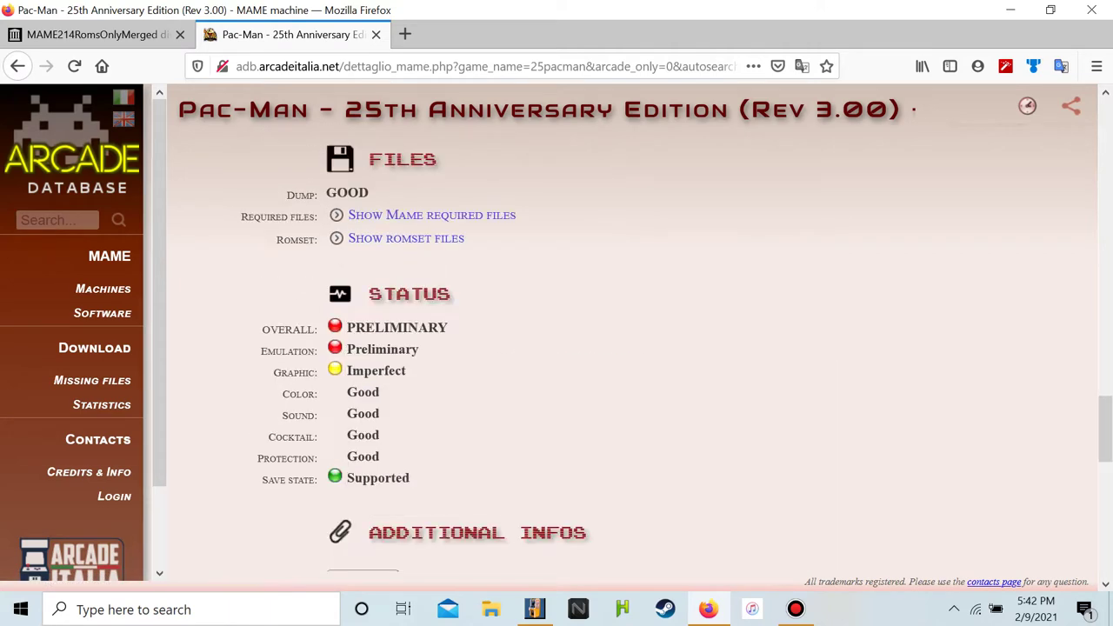
pyautogui.scroll(3, 556, 348)
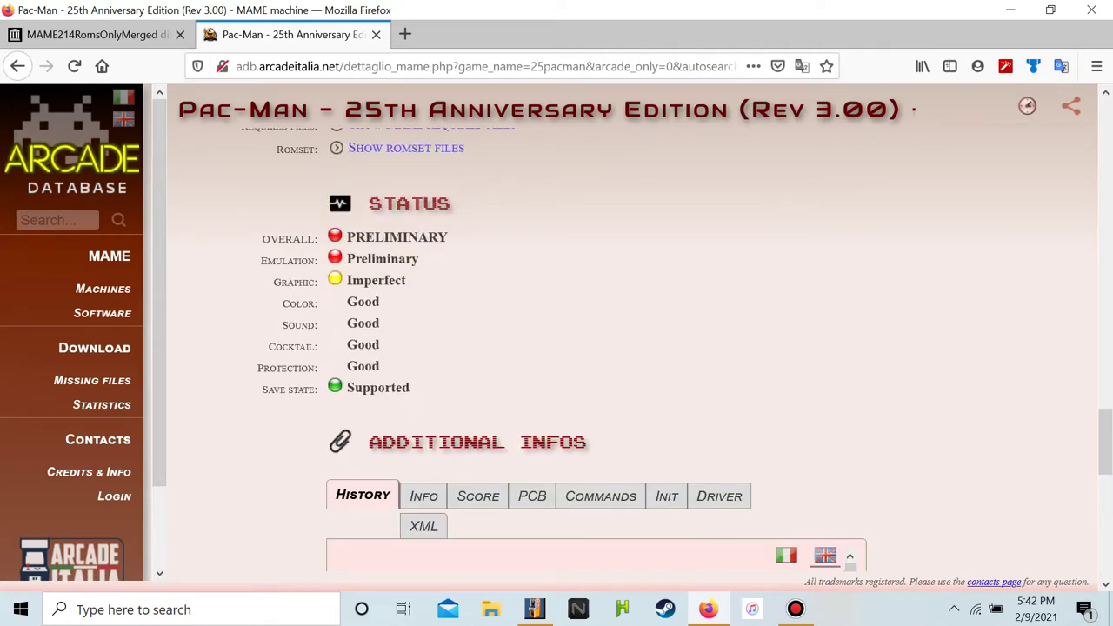
pyautogui.scroll(-6, 557, 348)
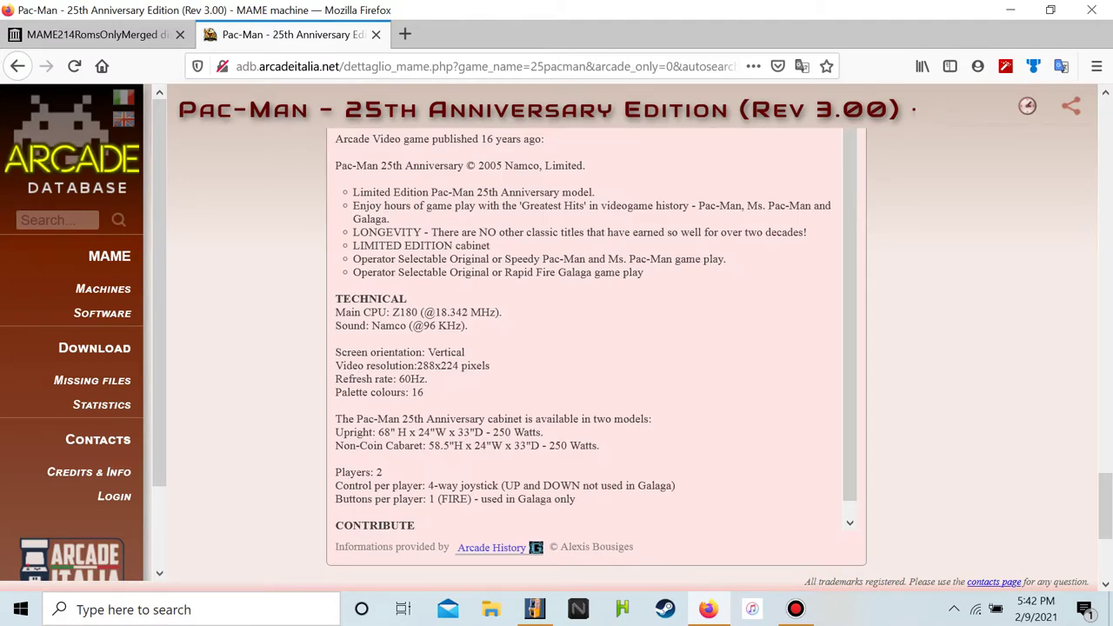
pyautogui.scroll(-5, 592, 348)
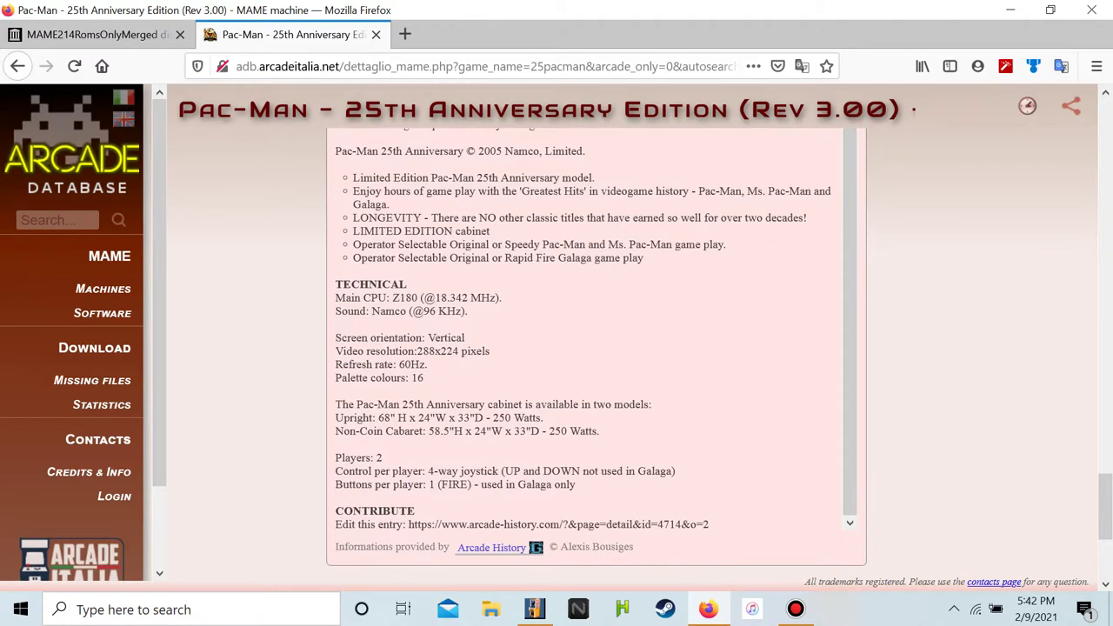
pyautogui.scroll(10, 591, 348)
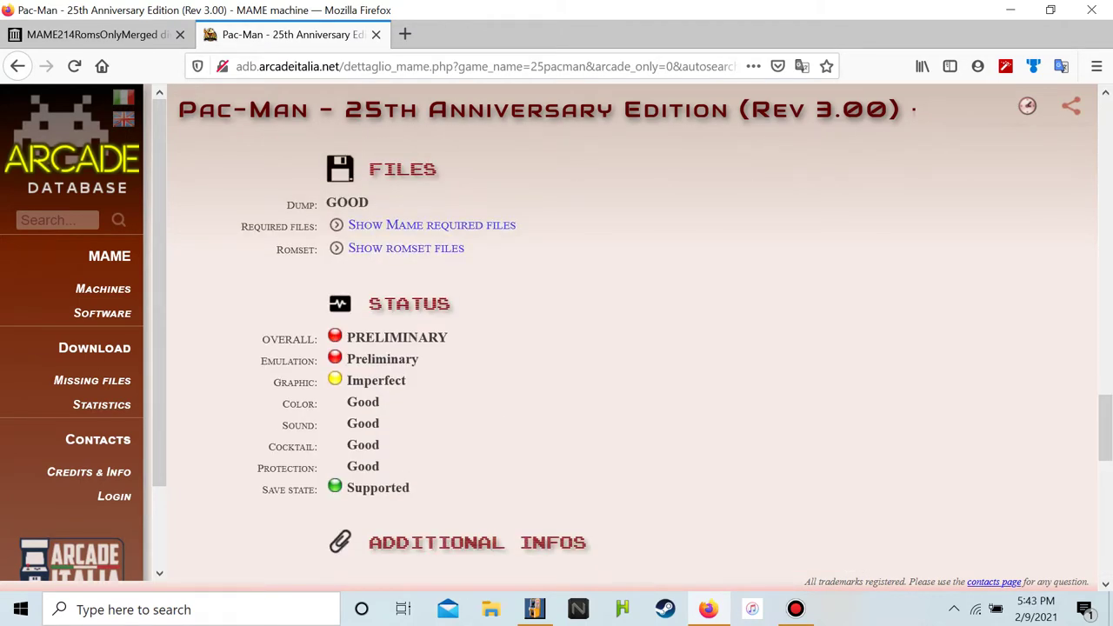
pyautogui.scroll(1, 632, 348)
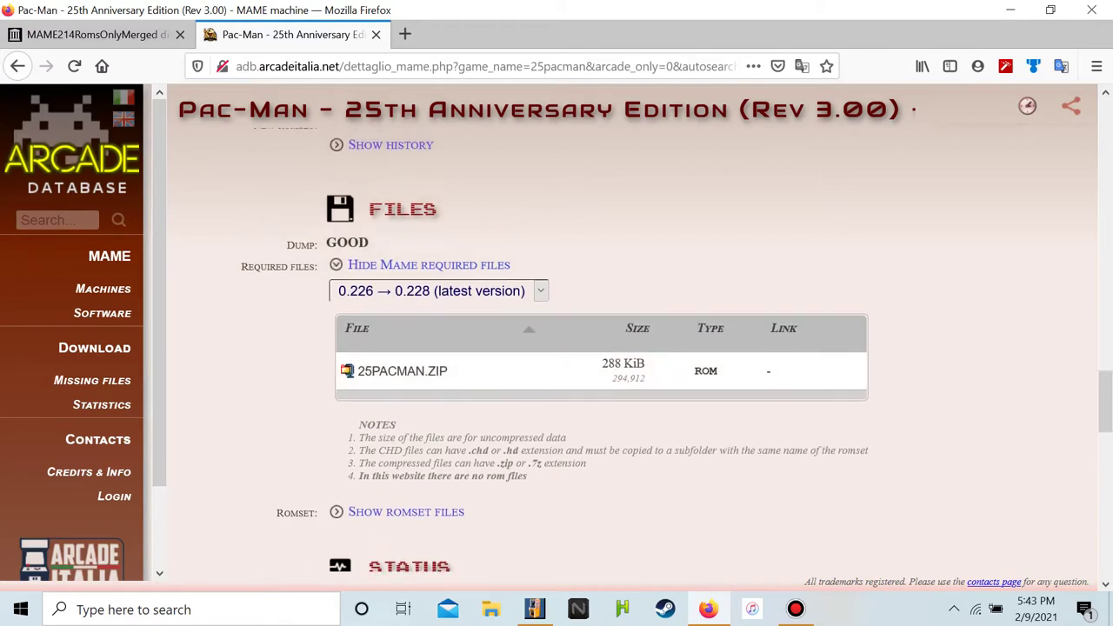
# Locate 25pacman.zip in the MAME214RomsOnlyMerged listing on the Internet Archive
pyautogui.click(97, 34)
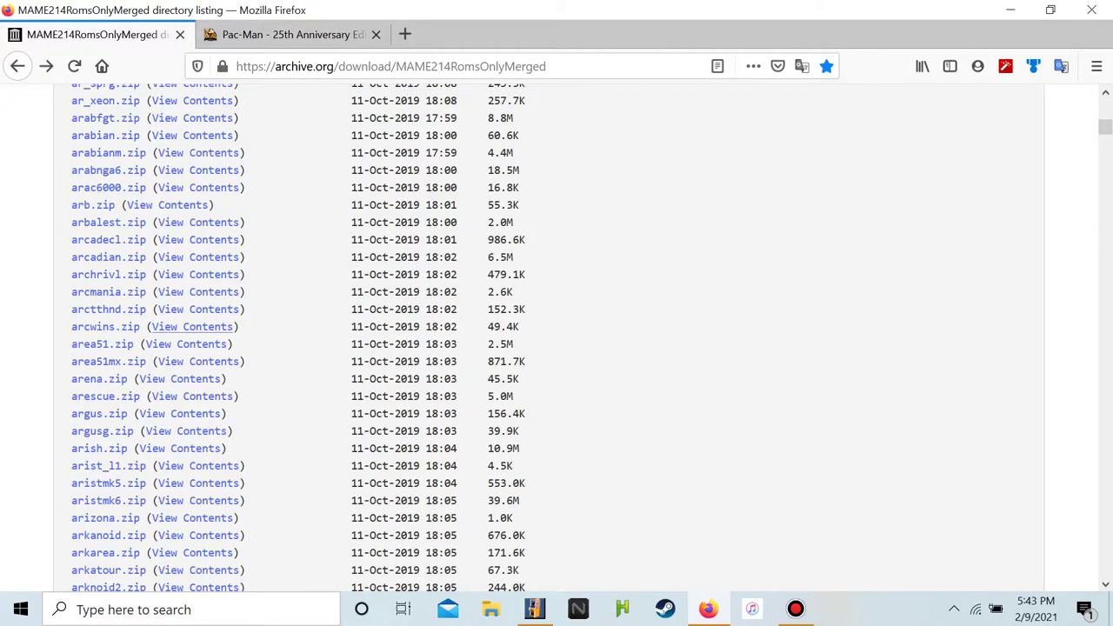
pyautogui.scroll(15, 193, 327)
pyautogui.scroll(20, 174, 343)
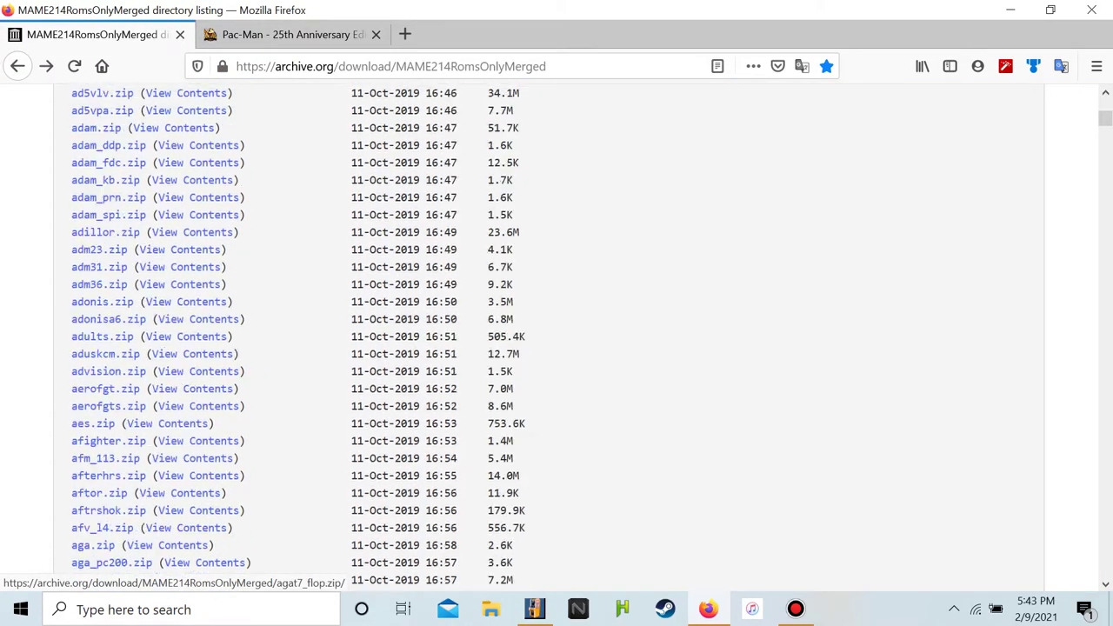
pyautogui.scroll(20, 174, 344)
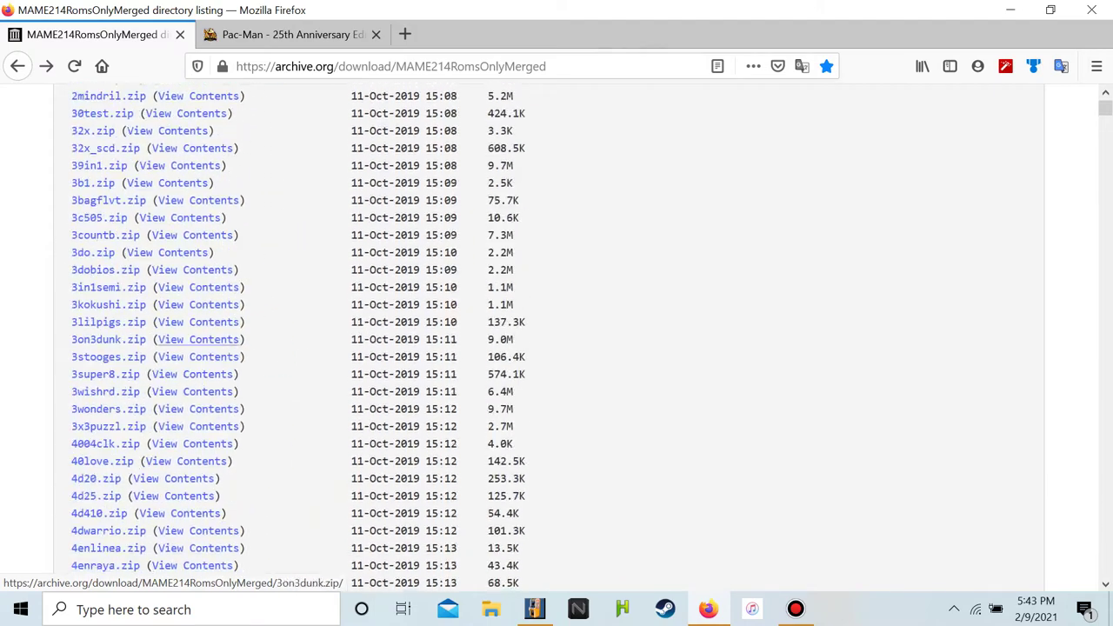
pyautogui.scroll(-5, 174, 344)
pyautogui.scroll(-7, 105, 415)
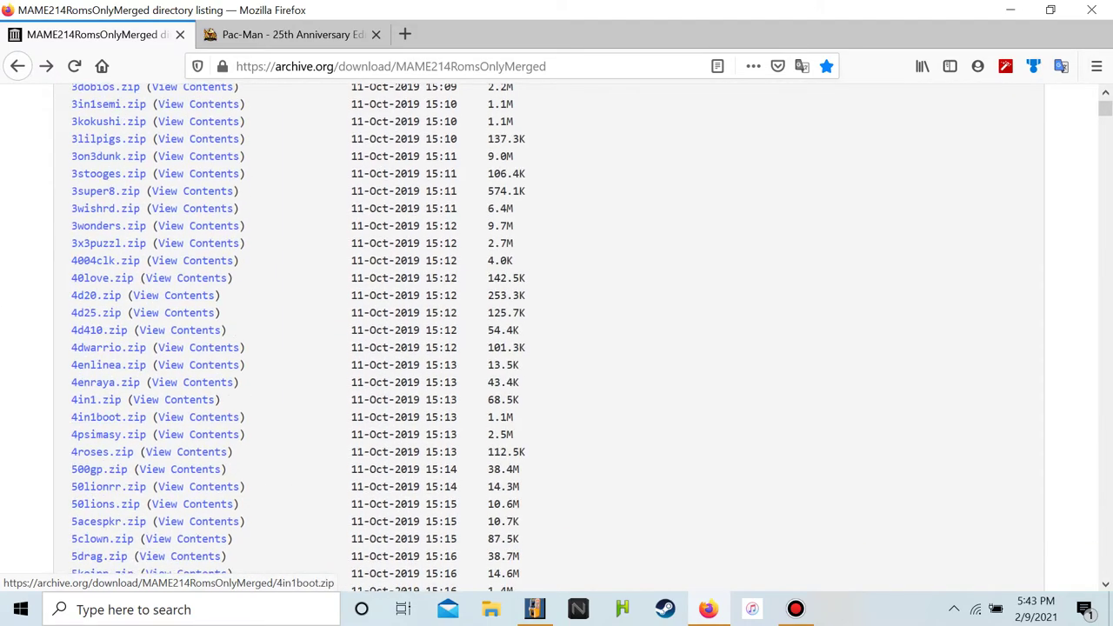
pyautogui.scroll(9, 96, 294)
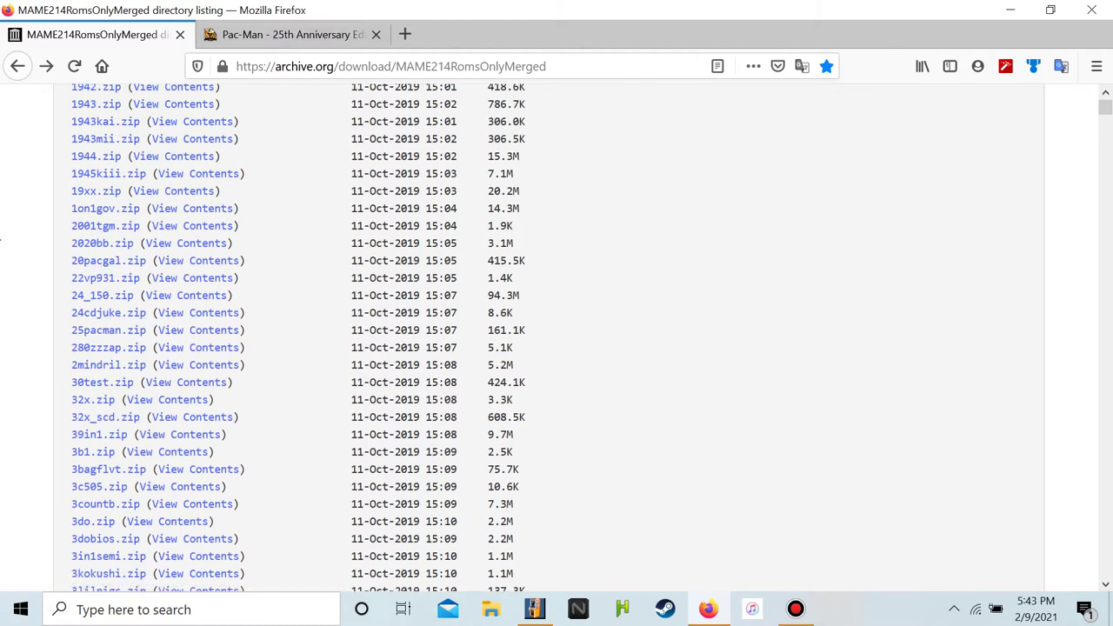
# Compare the 25pacman.zip entry in the listing with the required file on the Arcade Database machine page
pyautogui.click(287, 35)
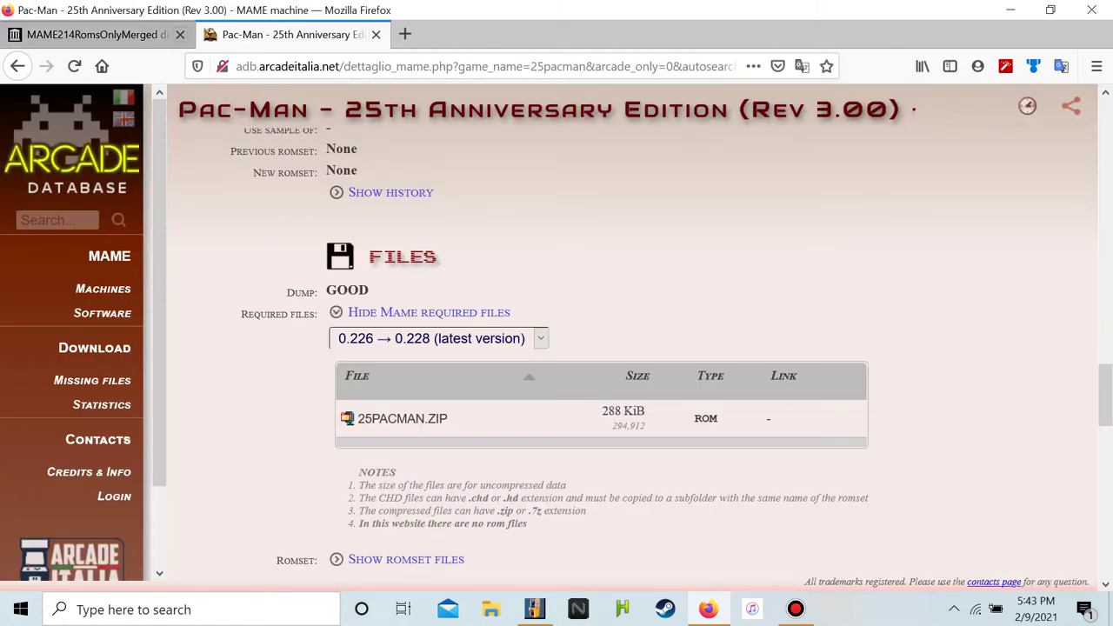
pyautogui.click(122, 34)
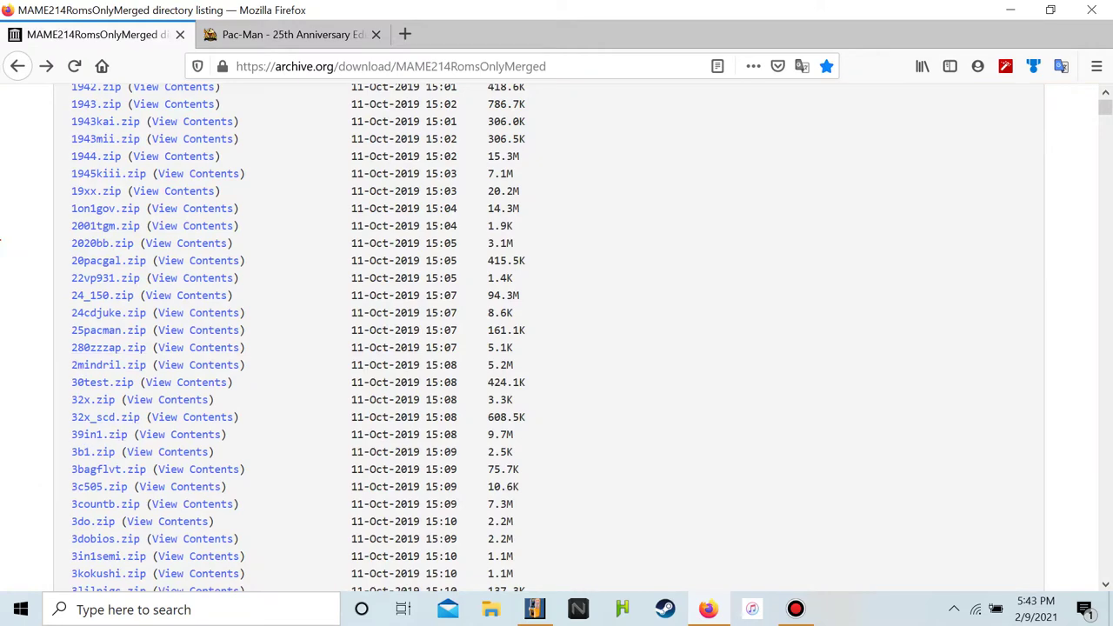
pyautogui.click(287, 35)
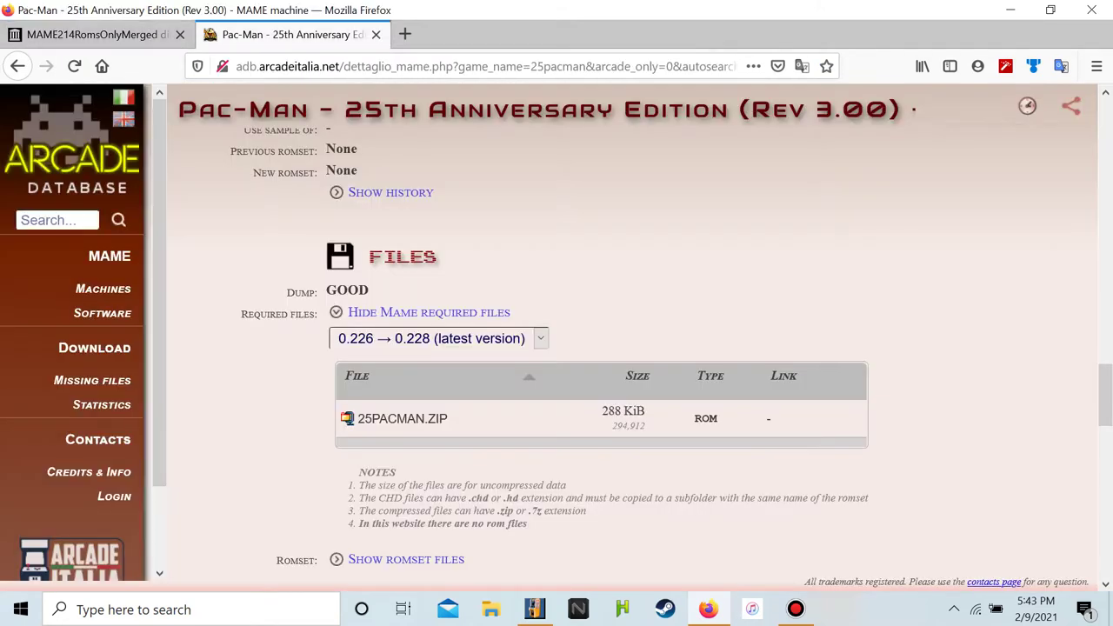
# Return the Arcade Database to its home page and continue browsing ROM zip files in the Internet Archive listing
pyautogui.hotkey('alt', 'Left')
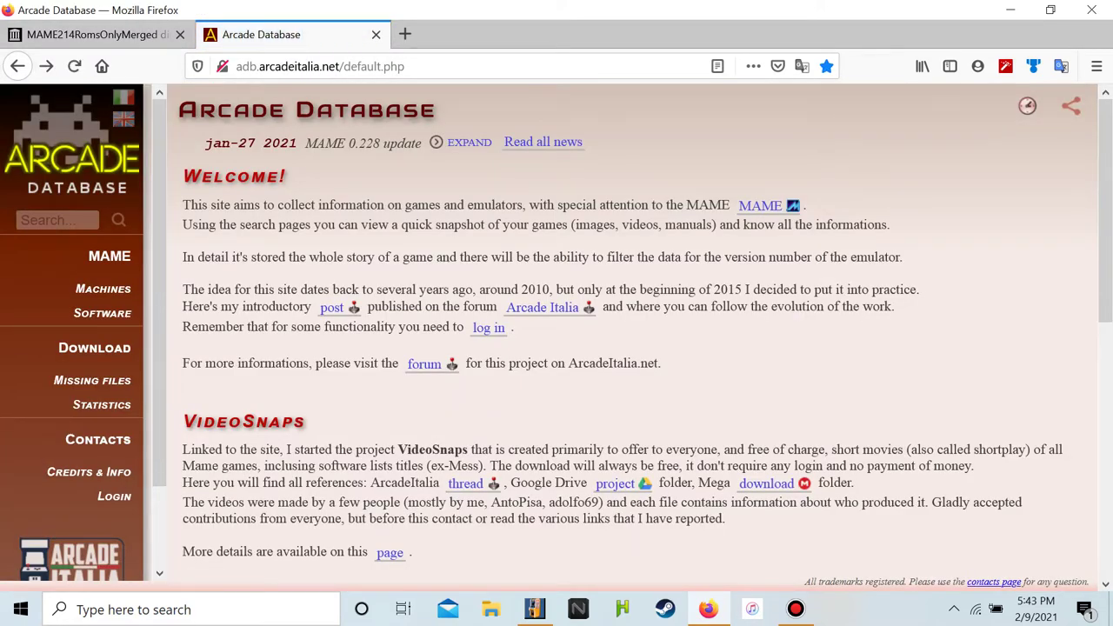
pyautogui.hotkey('ctrl', 'shift', 'Tab')
pyautogui.scroll(-10, 199, 261)
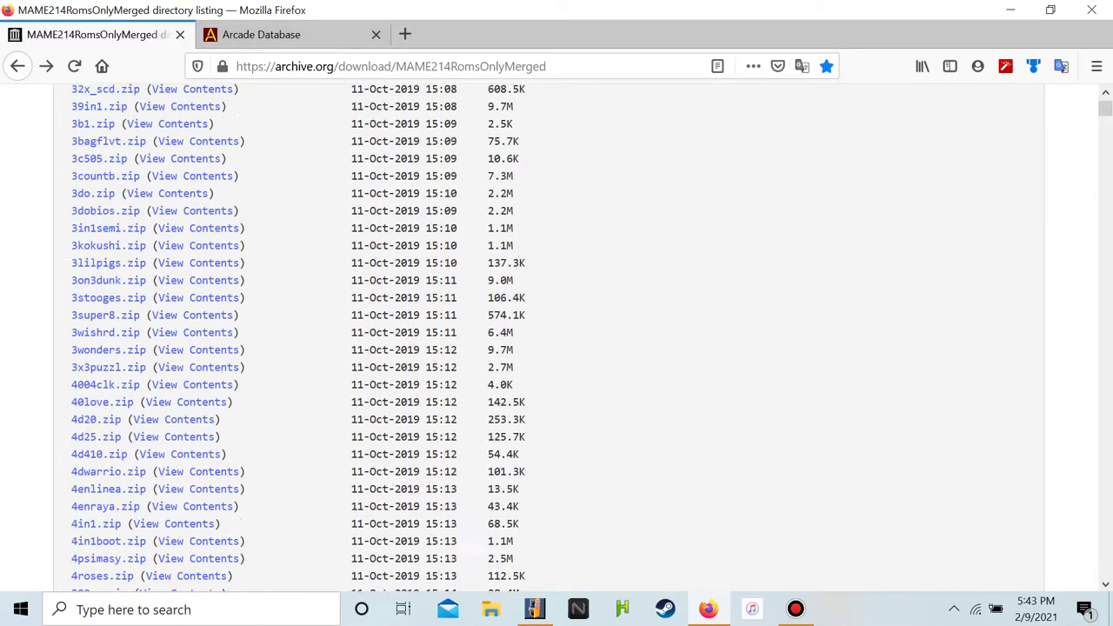
# Switch to MAMEUI64, browse its list of available machines, and minimize it to return to the ROM file listing
pyautogui.click(535, 609)
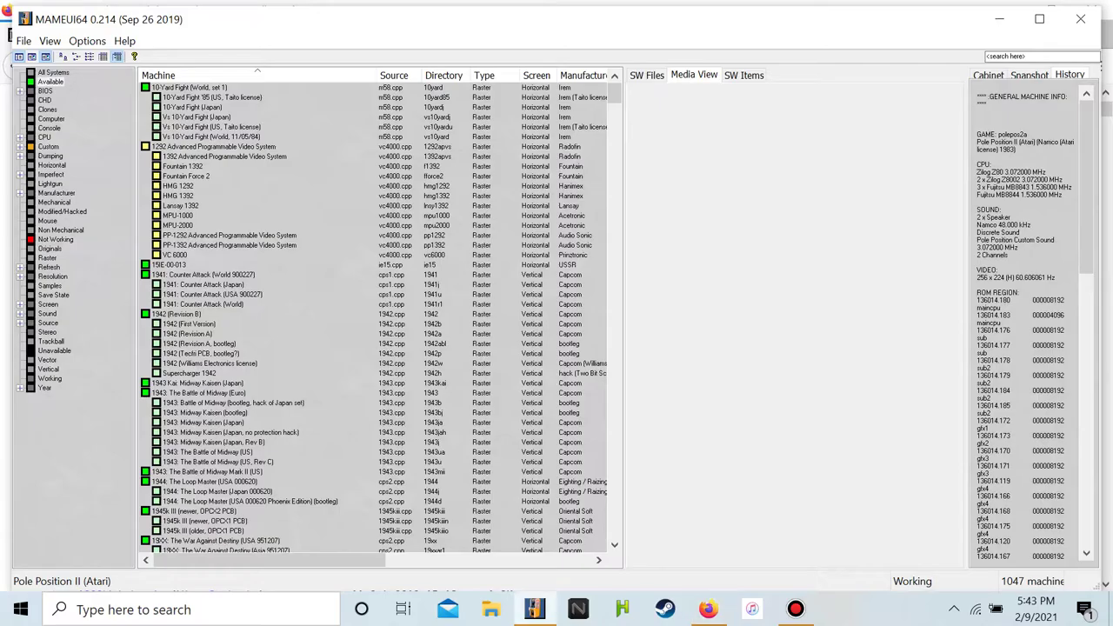
pyautogui.moveTo(557, 19)
pyautogui.mouseDown()
pyautogui.moveTo(520, 1)
pyautogui.moveTo(544, 15)
pyautogui.mouseUp()
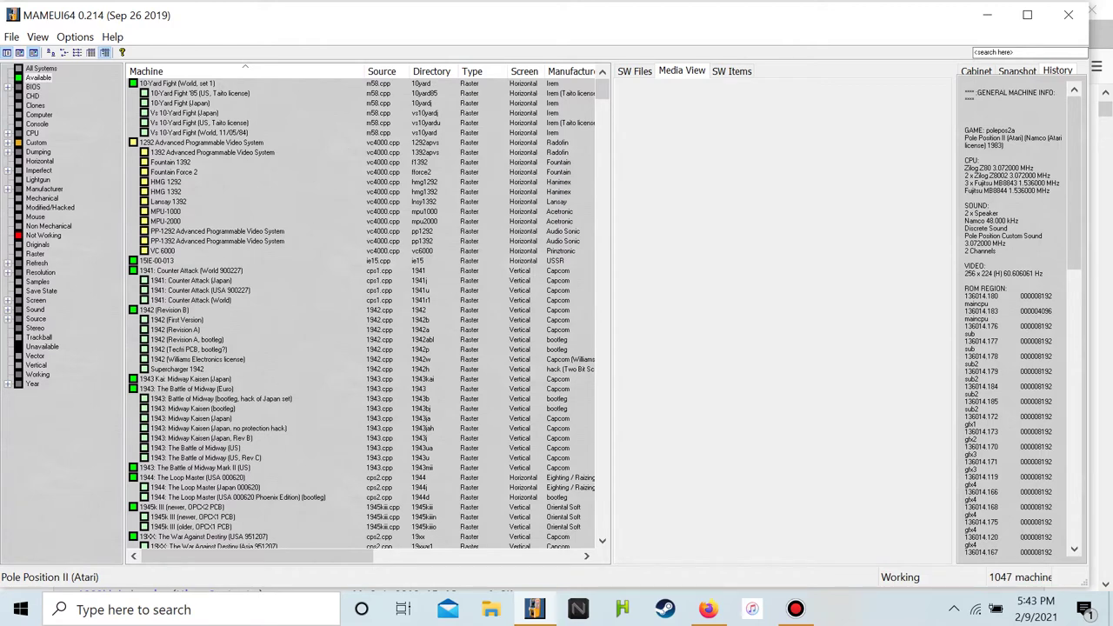
pyautogui.scroll(-13, 361, 307)
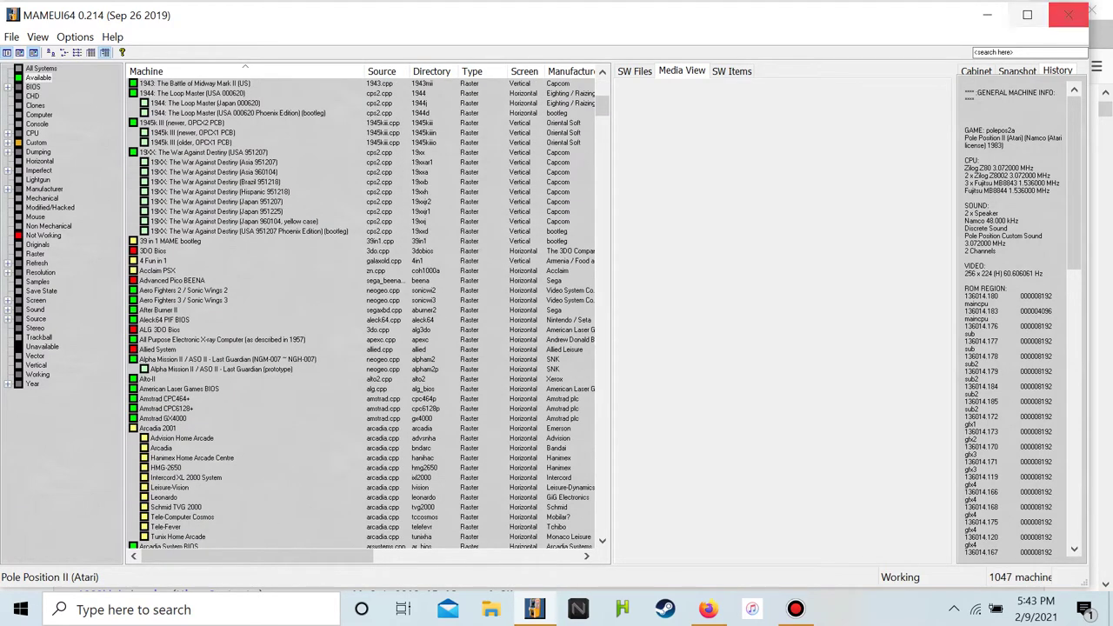
pyautogui.click(987, 15)
# Return to the beginning of the MAME214RomsOnlyMerged listing and highlight the word "Merged" in its heading
pyautogui.scroll(6, 179, 331)
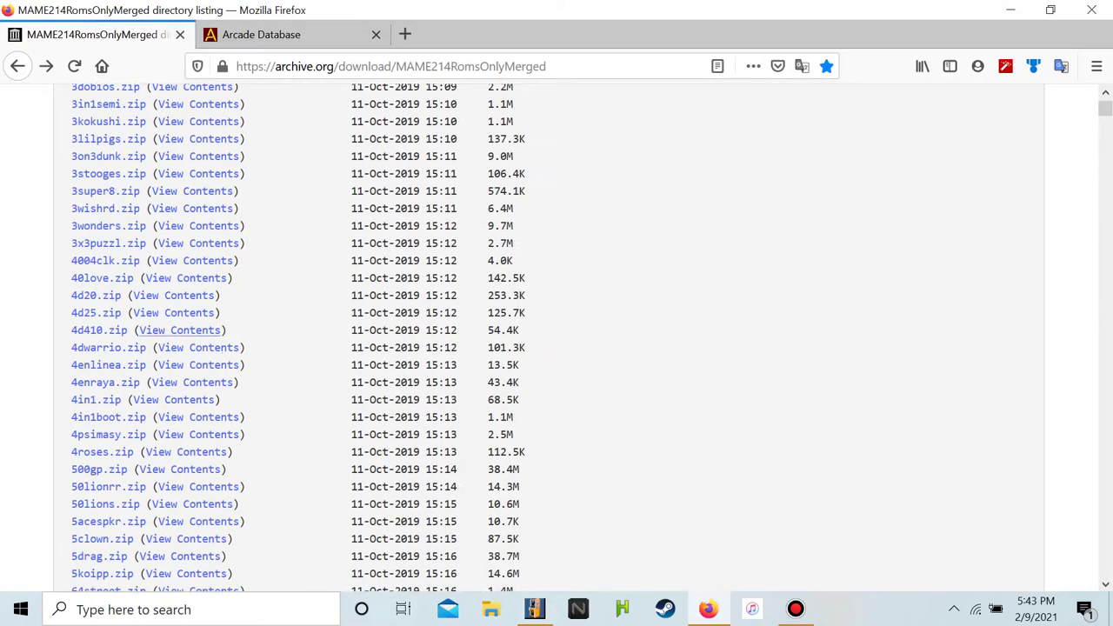
pyautogui.scroll(15, 180, 330)
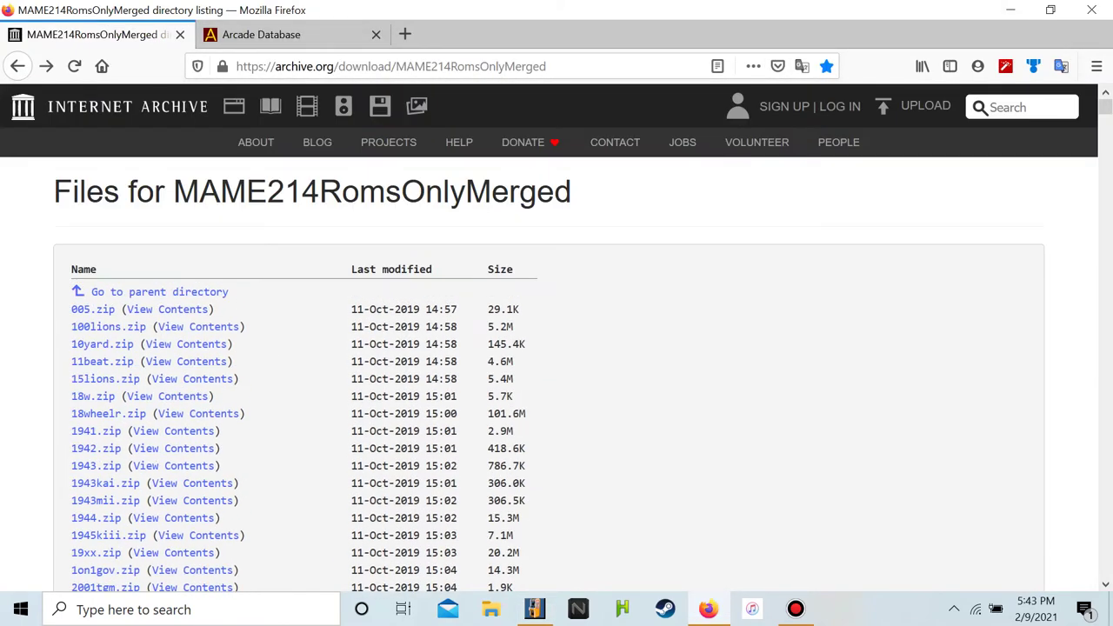
pyautogui.moveTo(466, 192); pyautogui.dragTo(572, 191)
pyautogui.rightClick(561, 193)
pyautogui.click(591, 204)
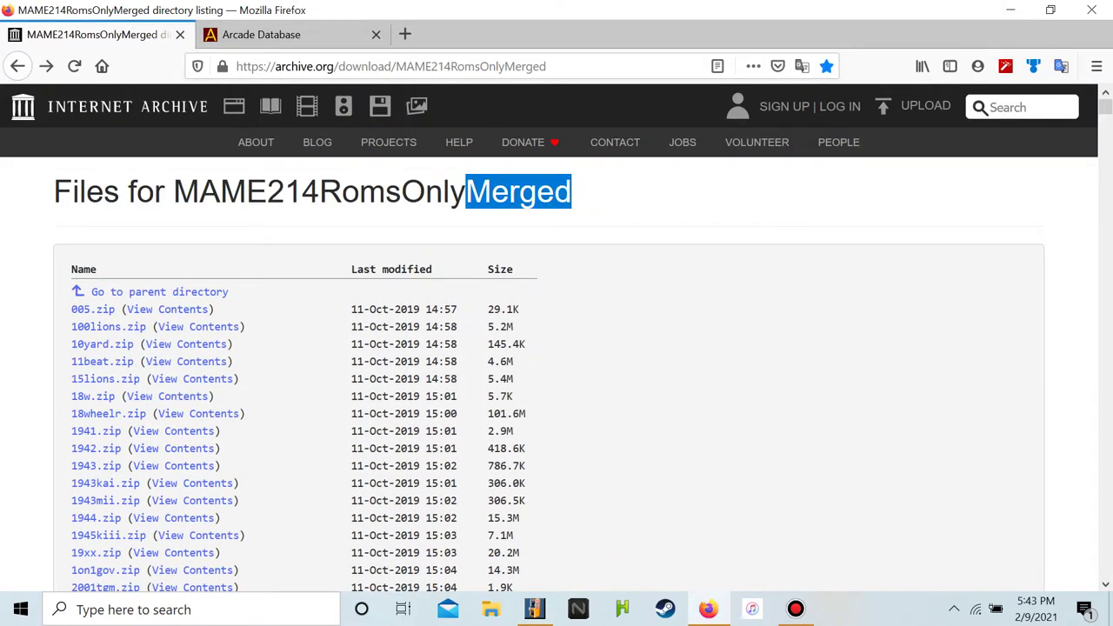
# Go to the listing's parent directory and find the similar items on the MAME 0.214 ROMs (merged) page
pyautogui.click(1022, 107)
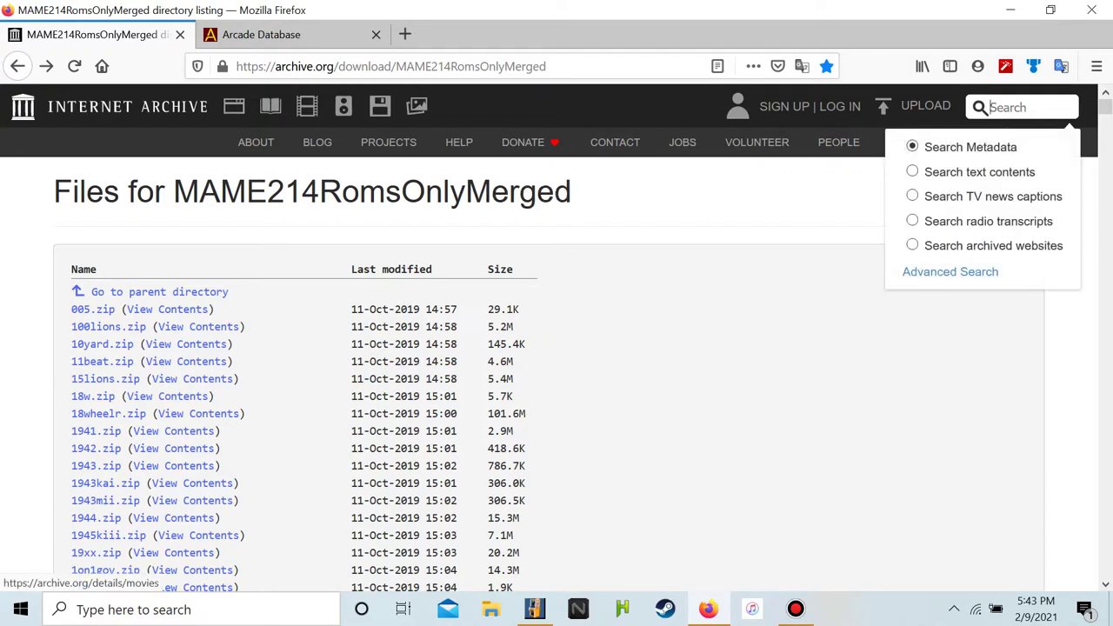
pyautogui.scroll(-5, 2, 149)
pyautogui.scroll(4, 1, 511)
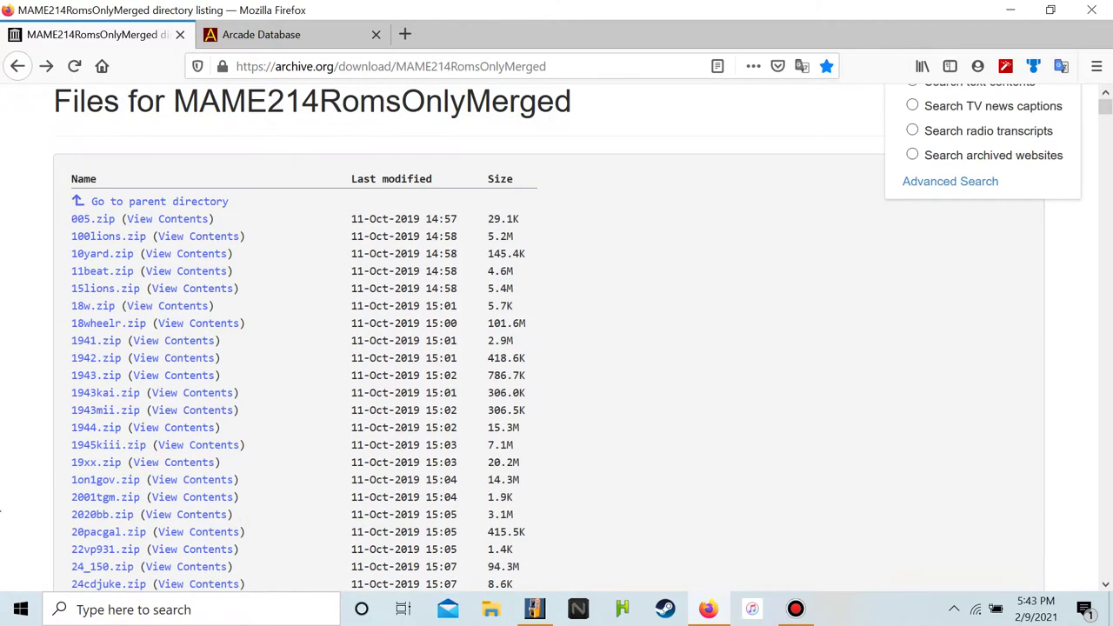
pyautogui.click(159, 201)
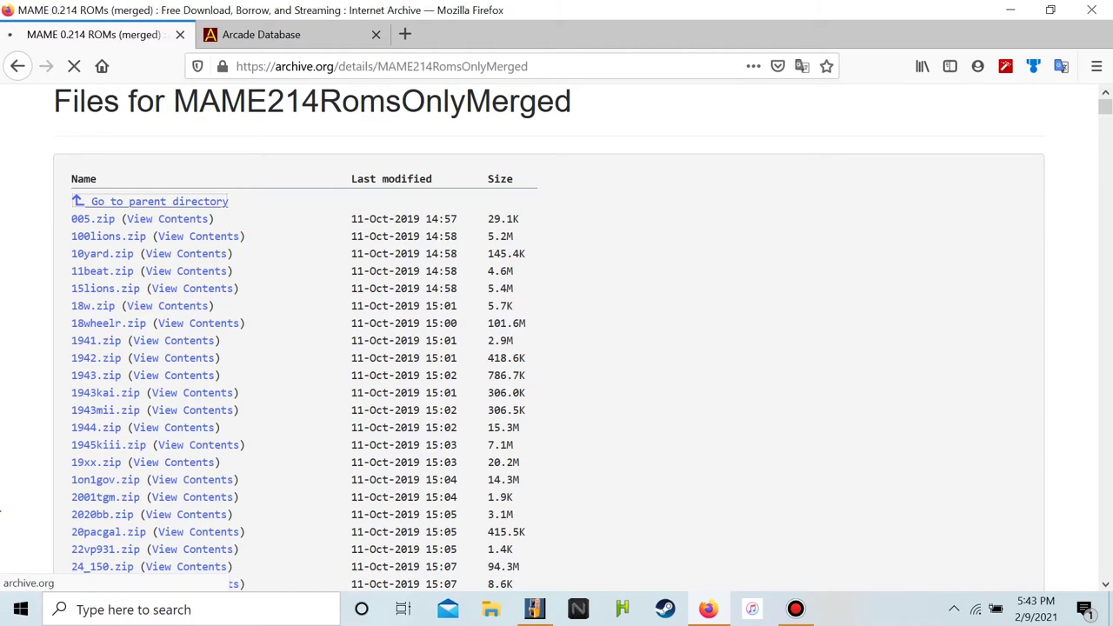
pyautogui.scroll(-6, 549, 337)
pyautogui.scroll(3, 549, 337)
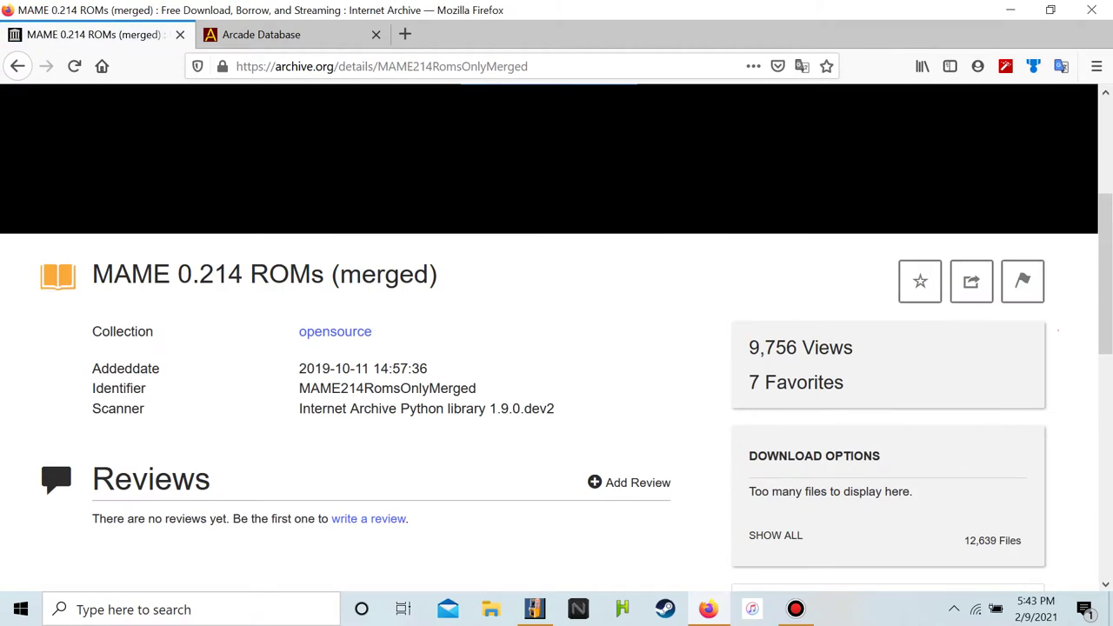
pyautogui.scroll(-6, 617, 475)
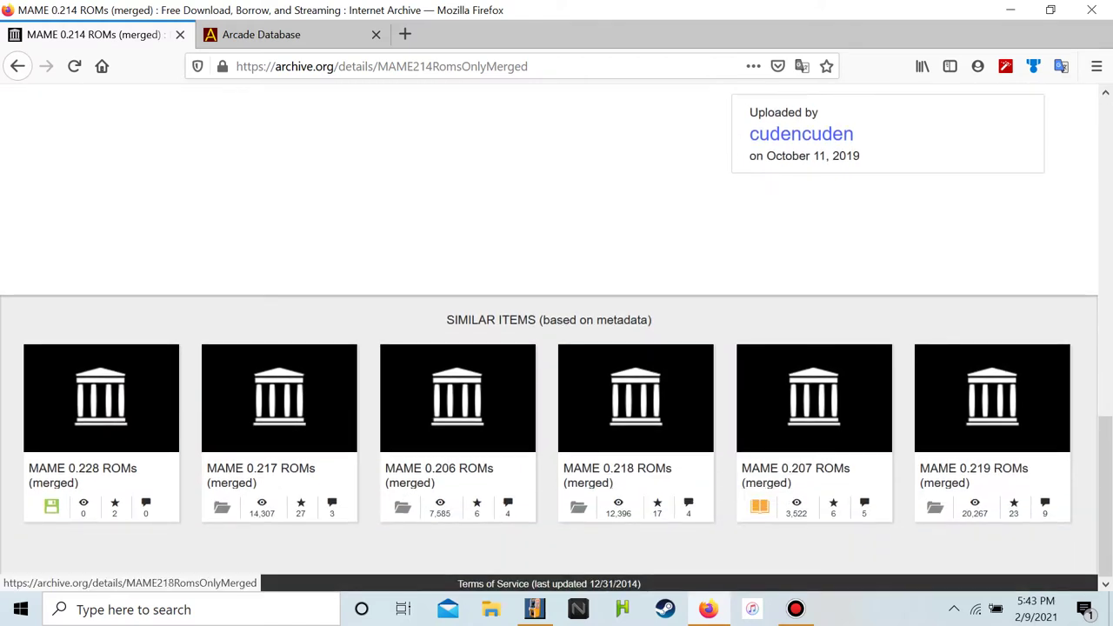
# Open the similar item MAME 0.228 ROMs (merged) and show all of its download files
pyautogui.click(82, 470)
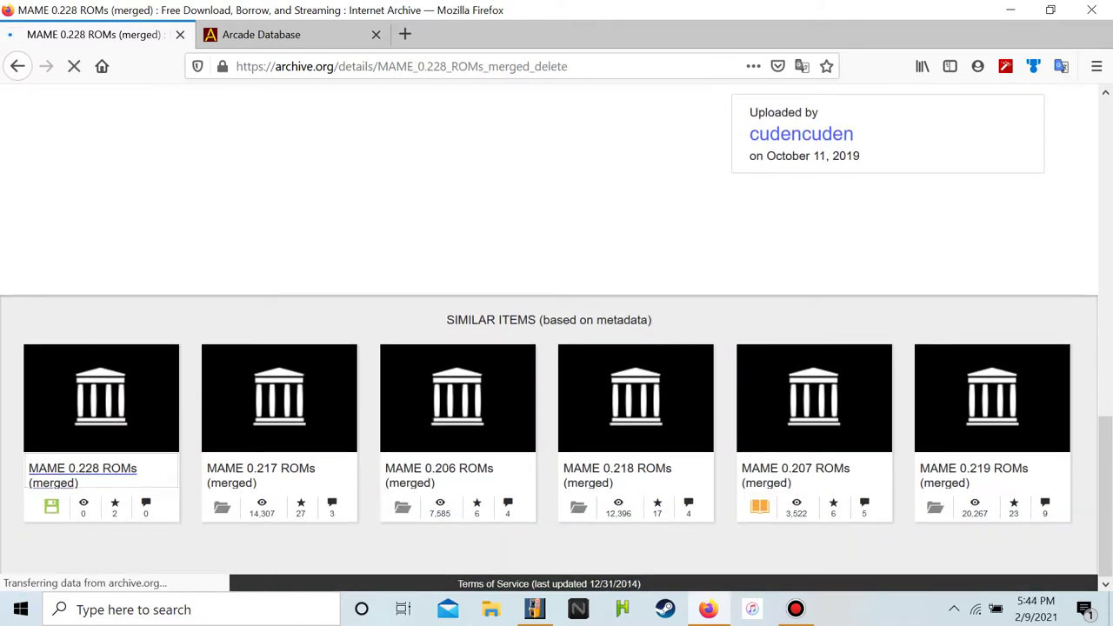
pyautogui.scroll(-4, 556, 348)
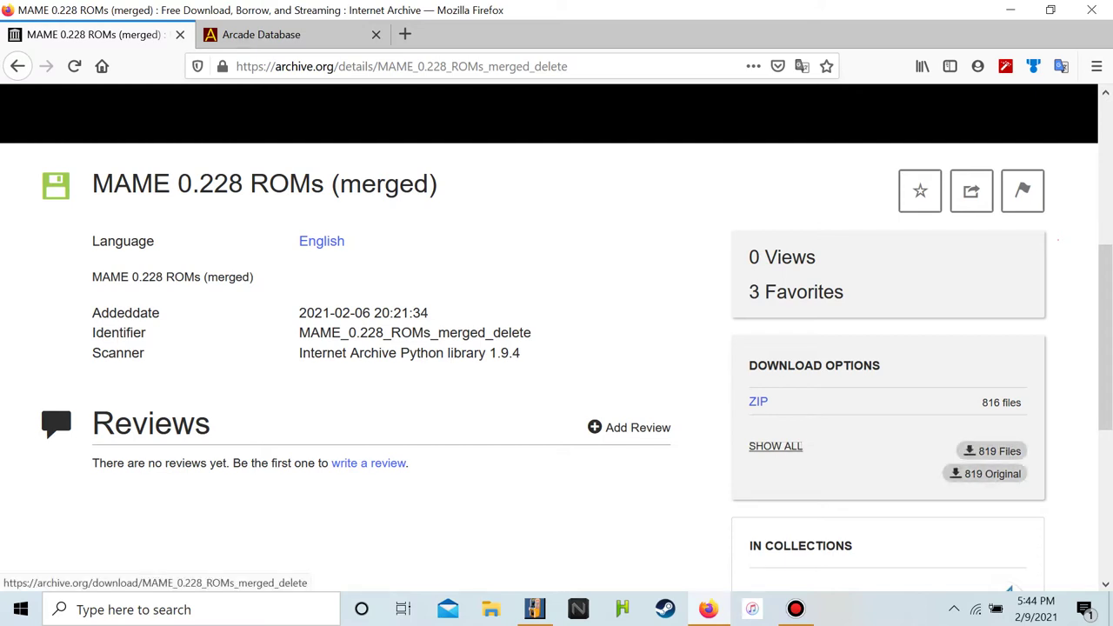
pyautogui.click(776, 446)
pyautogui.scroll(-2, 2, 420)
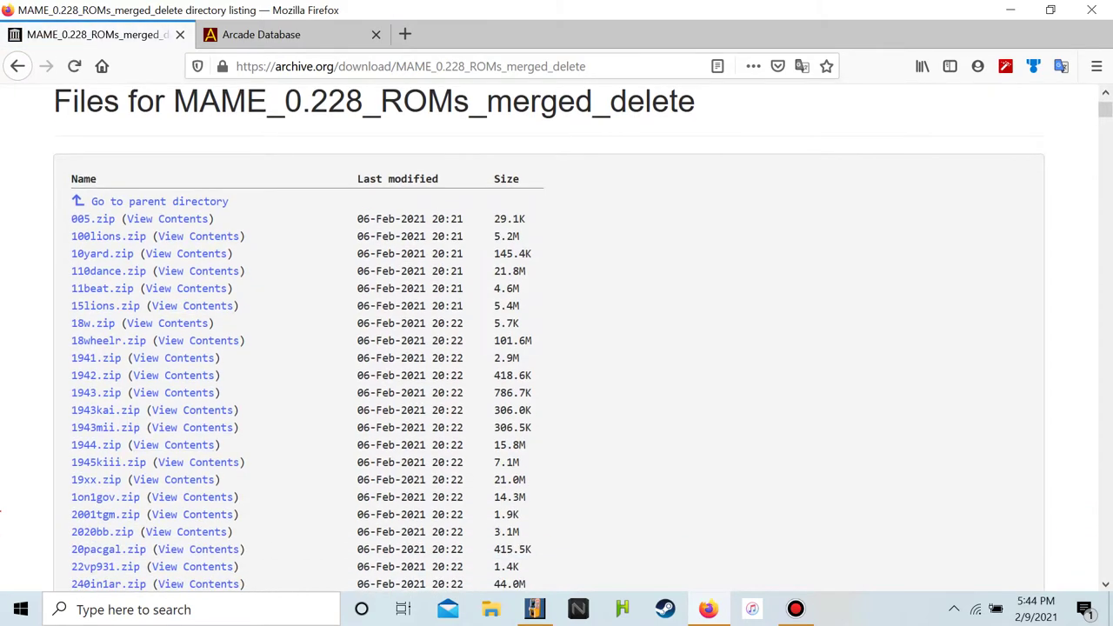
# Browse the MAME_0.228_ROMs_merged_delete file listing through to its last zip file
pyautogui.scroll(-2, 2, 420)
pyautogui.scroll(-20, 2, 420)
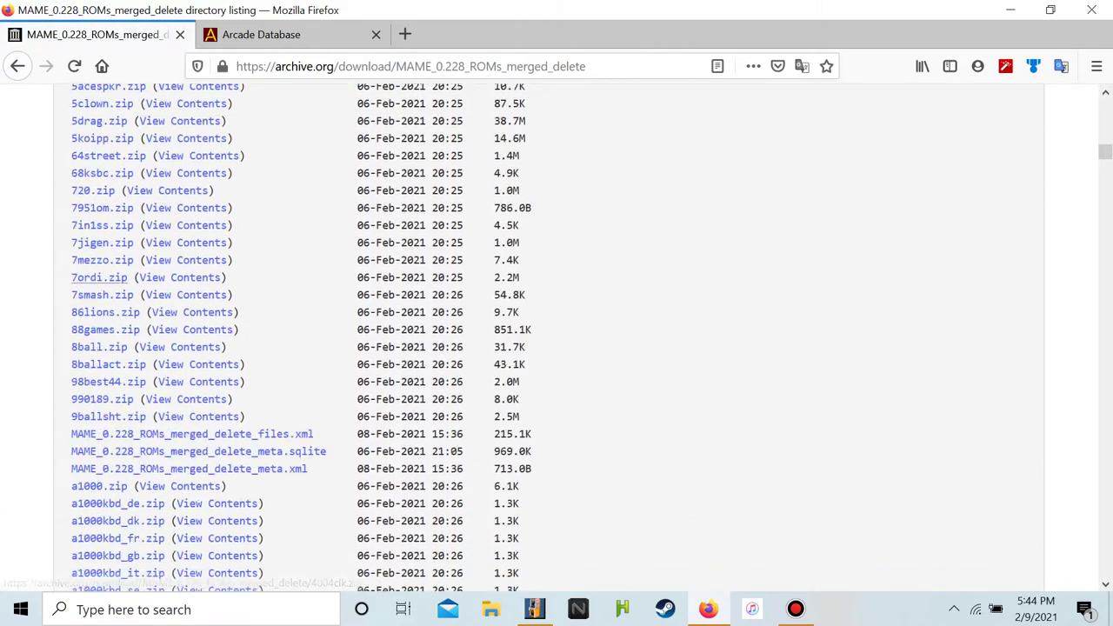
pyautogui.scroll(-20, 2, 420)
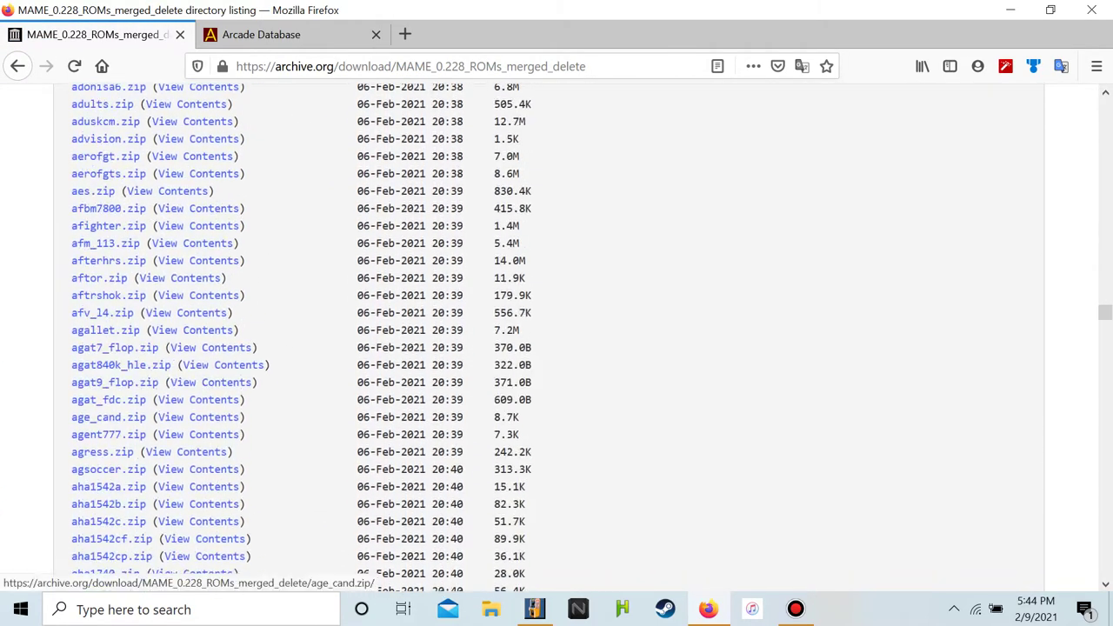
pyautogui.scroll(-20, 2, 420)
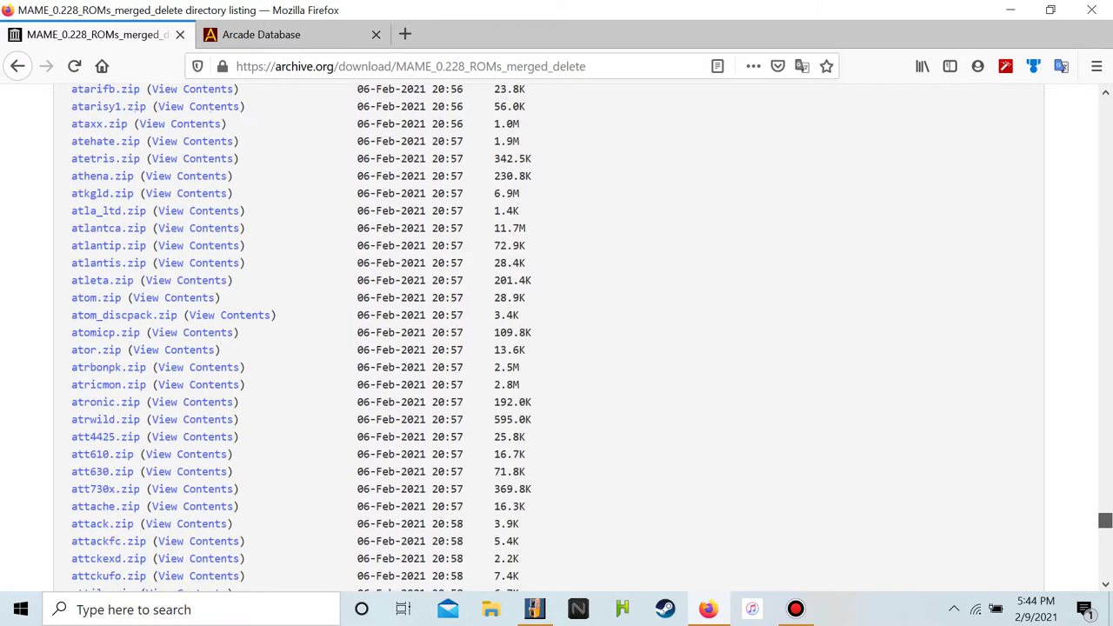
pyautogui.scroll(10, 178, 189)
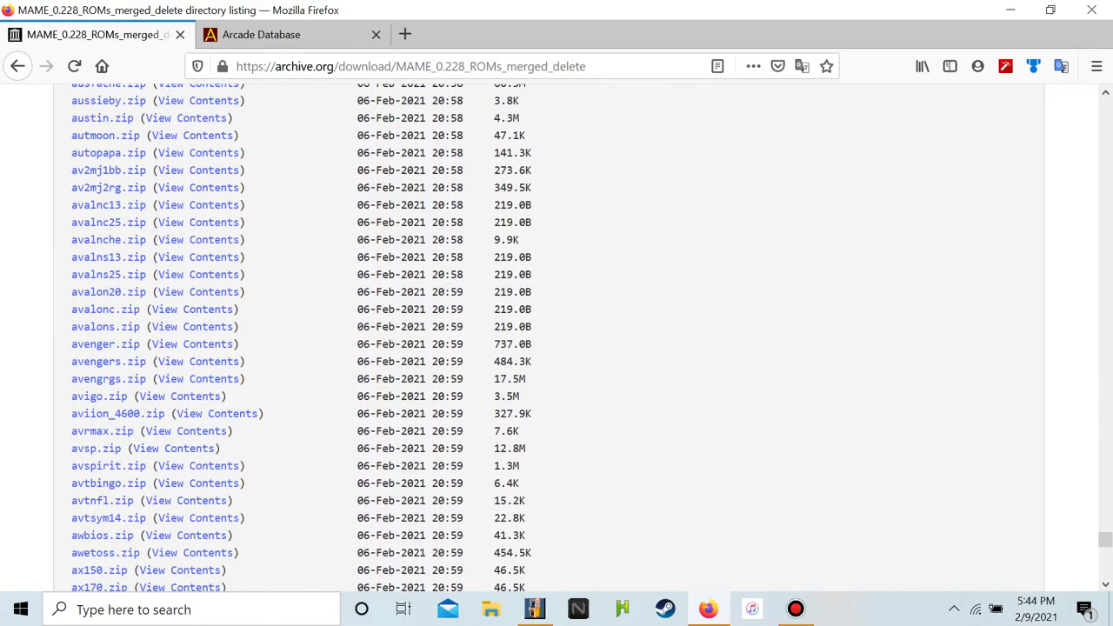
pyautogui.scroll(-6, 109, 253)
pyautogui.scroll(-7, 109, 254)
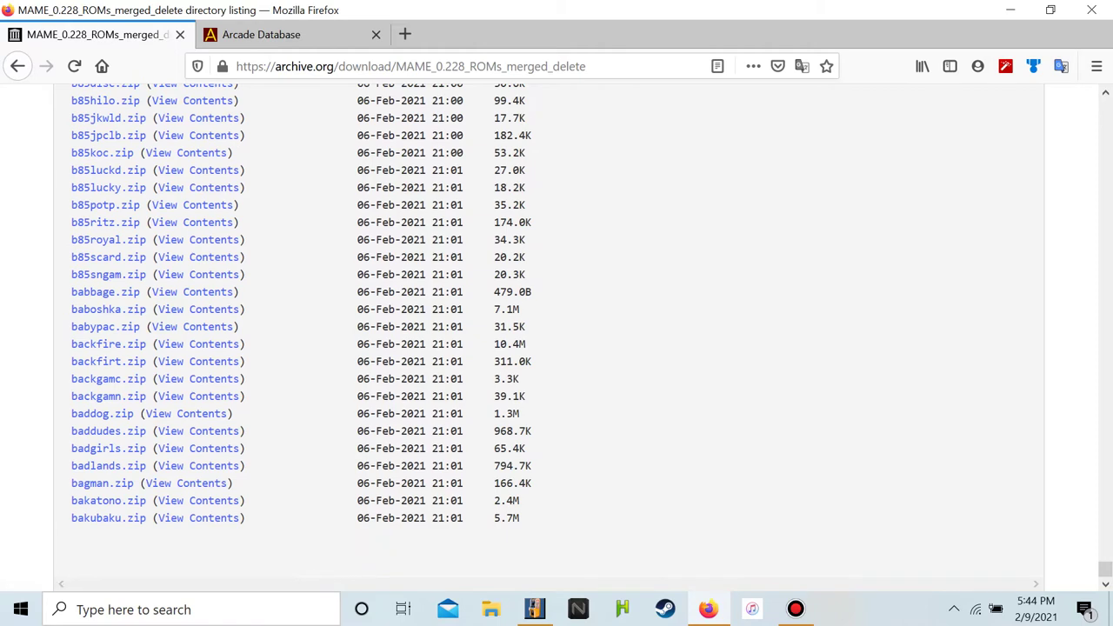
# Go back to the MAME 0.214 ROMs (merged) page and open the uploader's account page
pyautogui.hotkey('alt', 'Left')
pyautogui.click(17, 66)
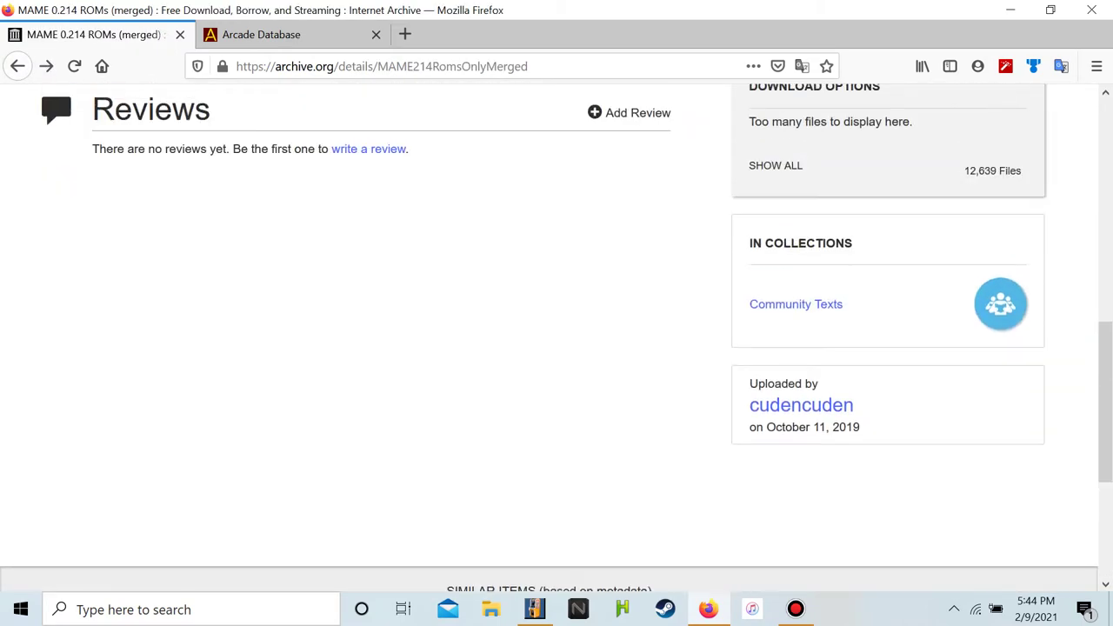
pyautogui.click(801, 405)
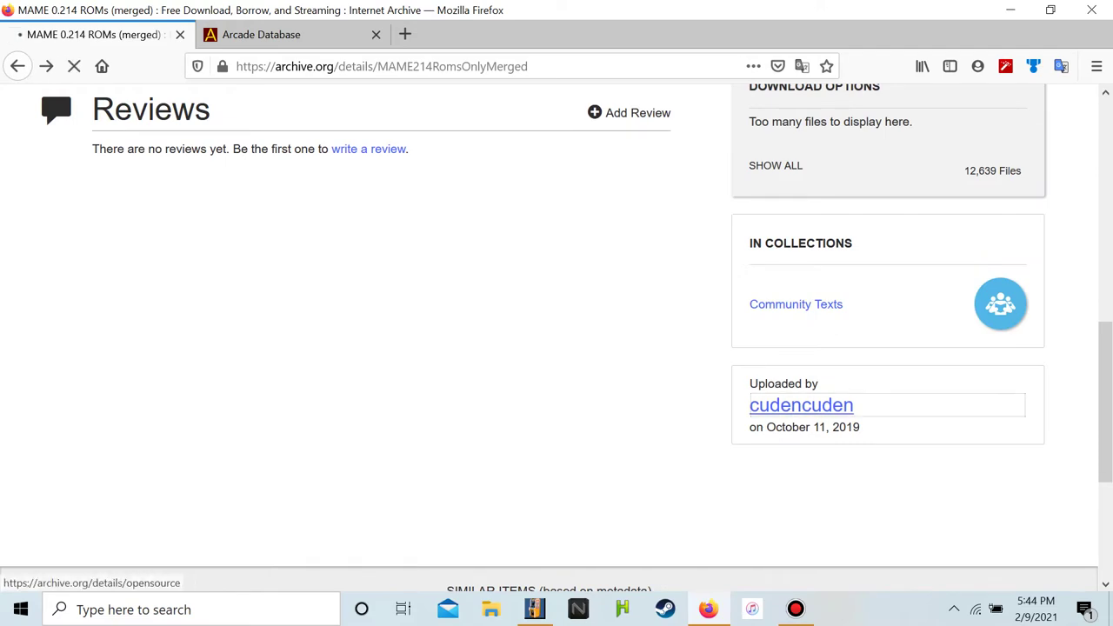
# Examine the uploader's items for the available merged MAME ROM set versions
pyautogui.scroll(-5, 635, 338)
pyautogui.scroll(2, 463, 252)
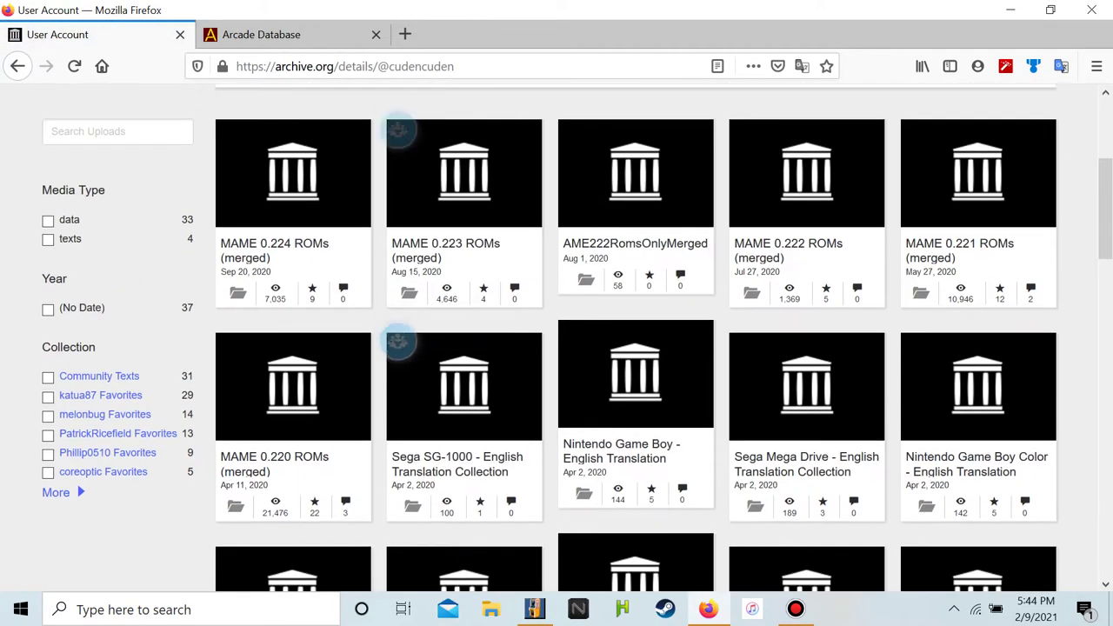
pyautogui.scroll(2, 465, 261)
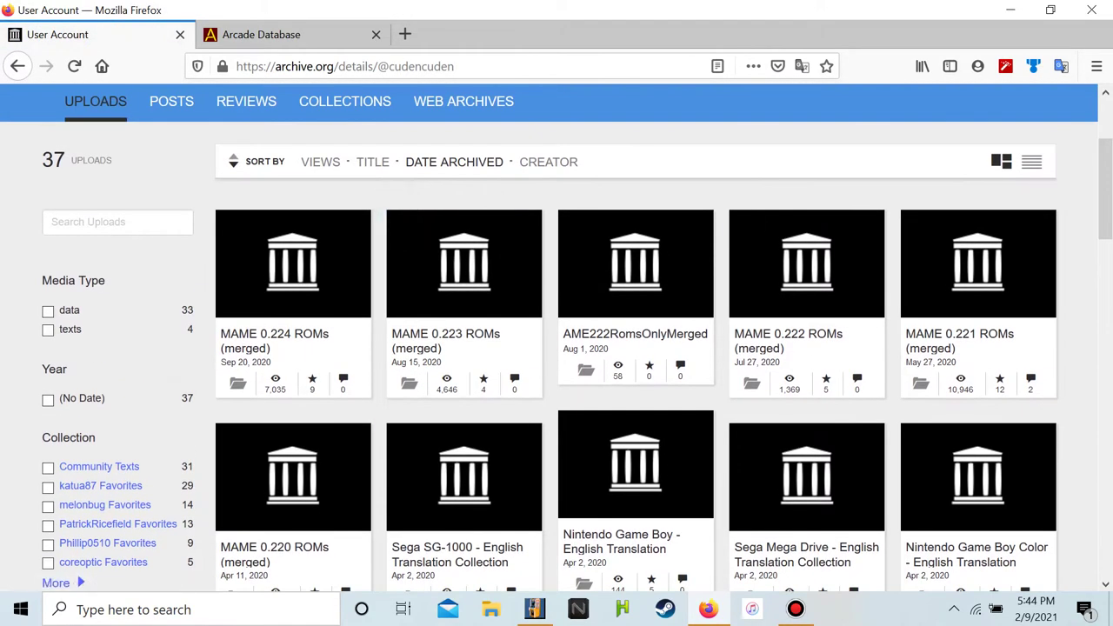
pyautogui.scroll(-10, 226, 287)
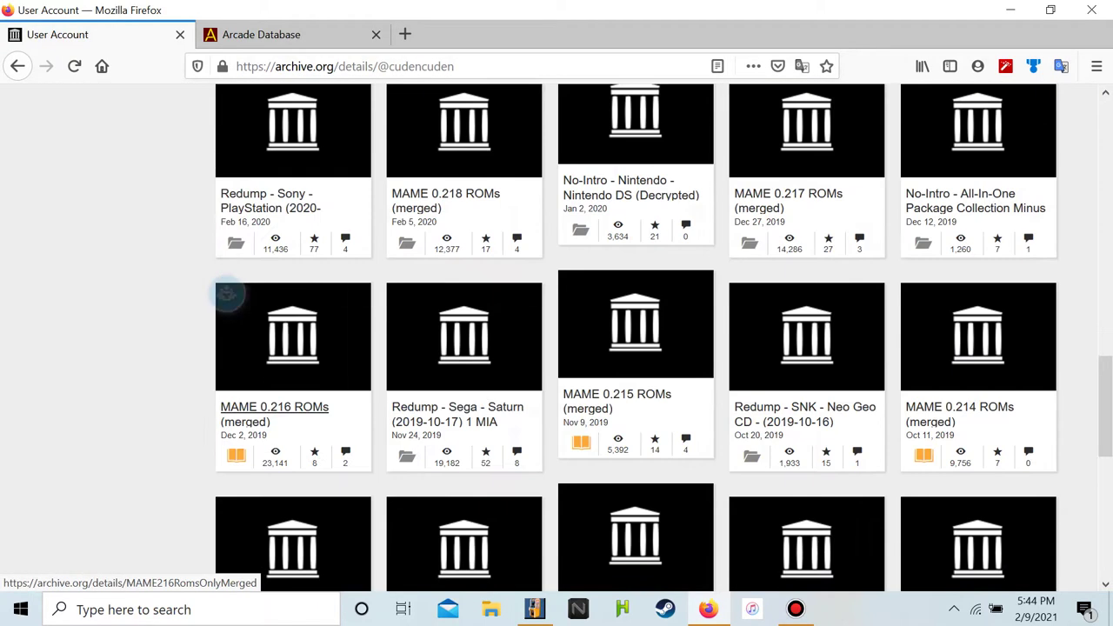
pyautogui.scroll(-7, 687, 260)
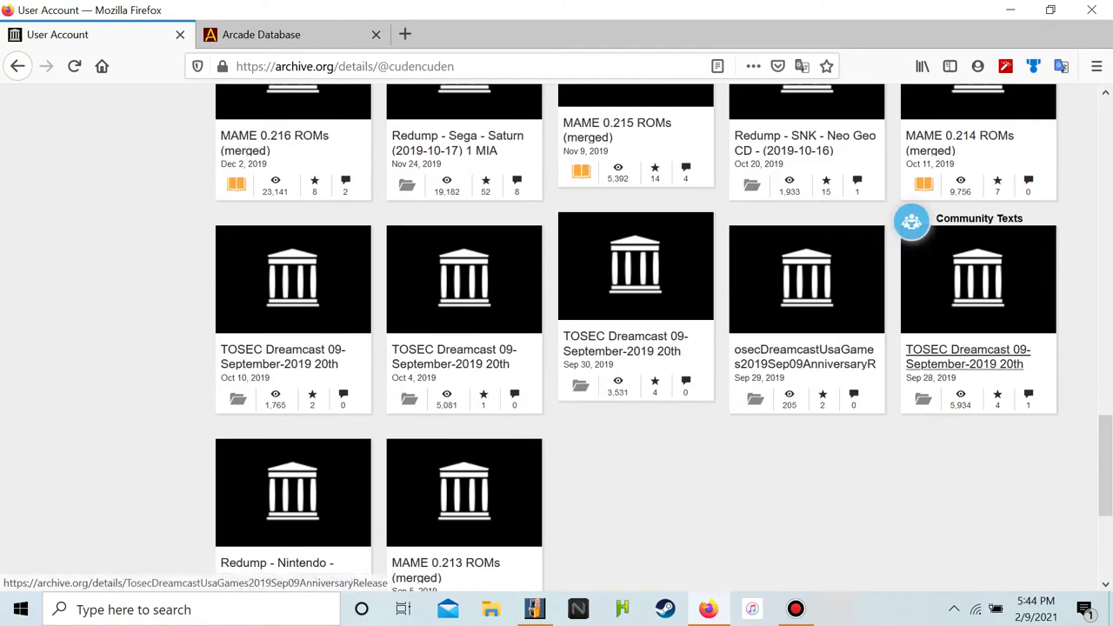
pyautogui.scroll(2, 913, 174)
pyautogui.scroll(1, 913, 130)
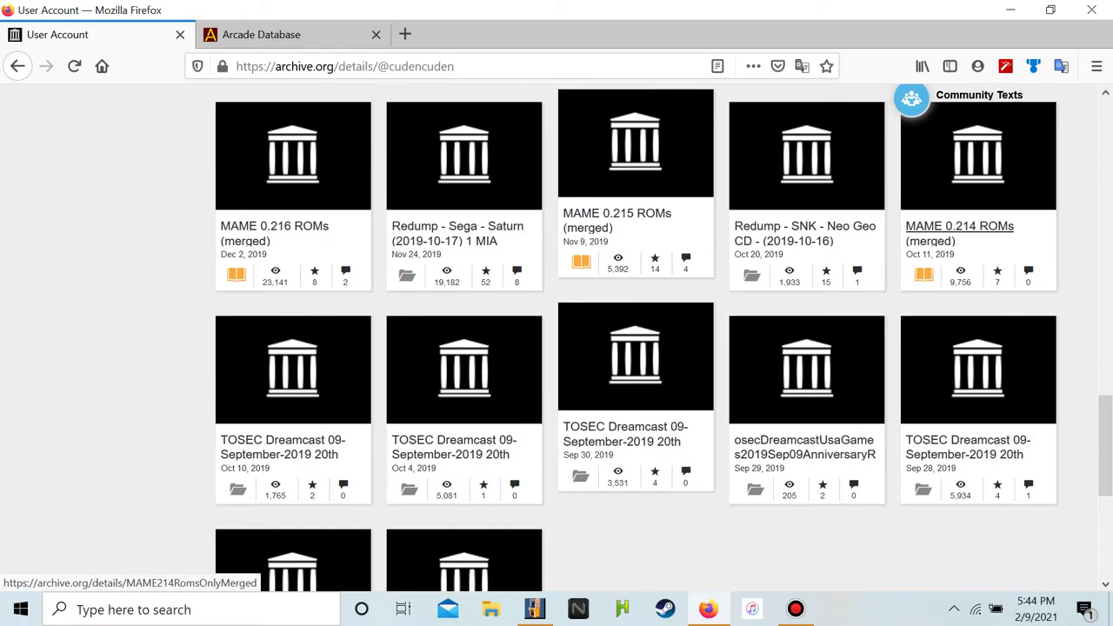
pyautogui.scroll(-3, 571, 104)
pyautogui.scroll(5, 314, 266)
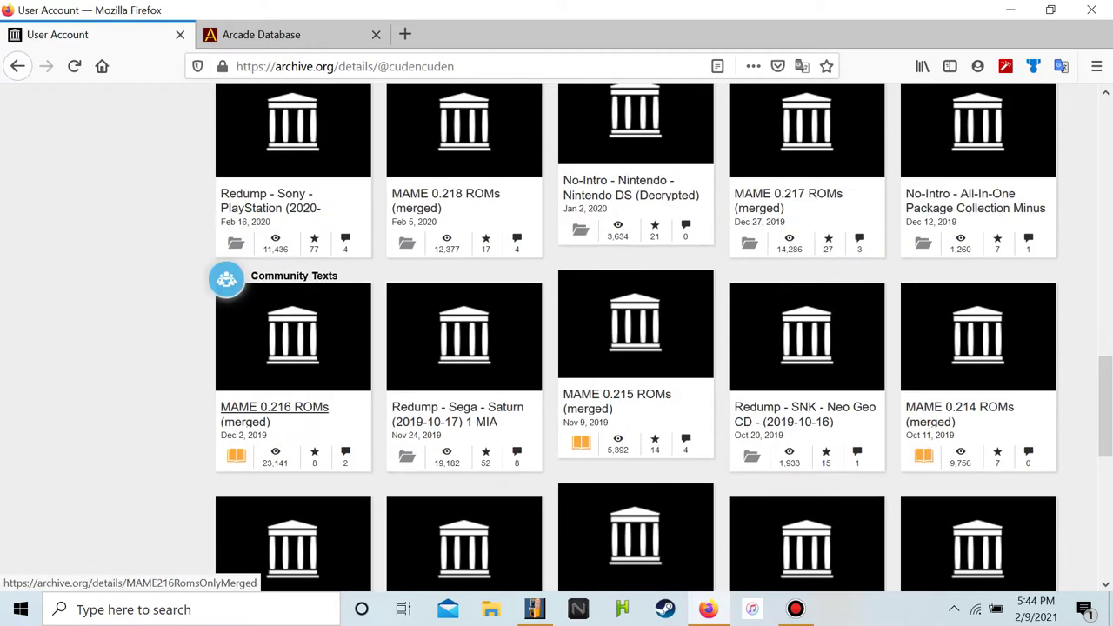
pyautogui.scroll(8, 296, 278)
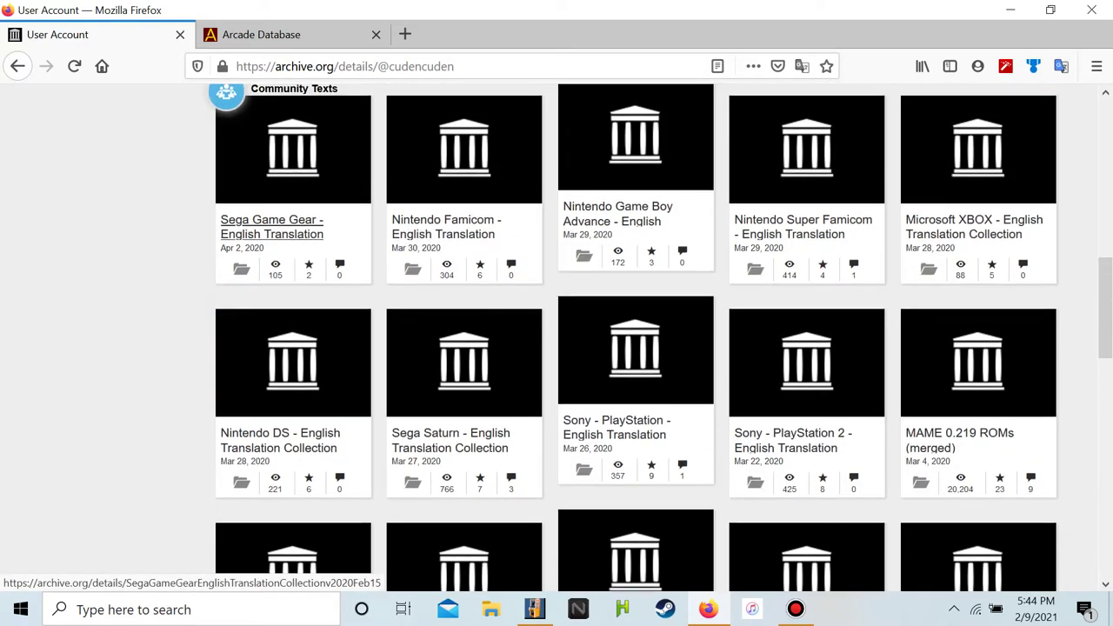
pyautogui.scroll(3, 287, 261)
pyautogui.scroll(2, 300, 280)
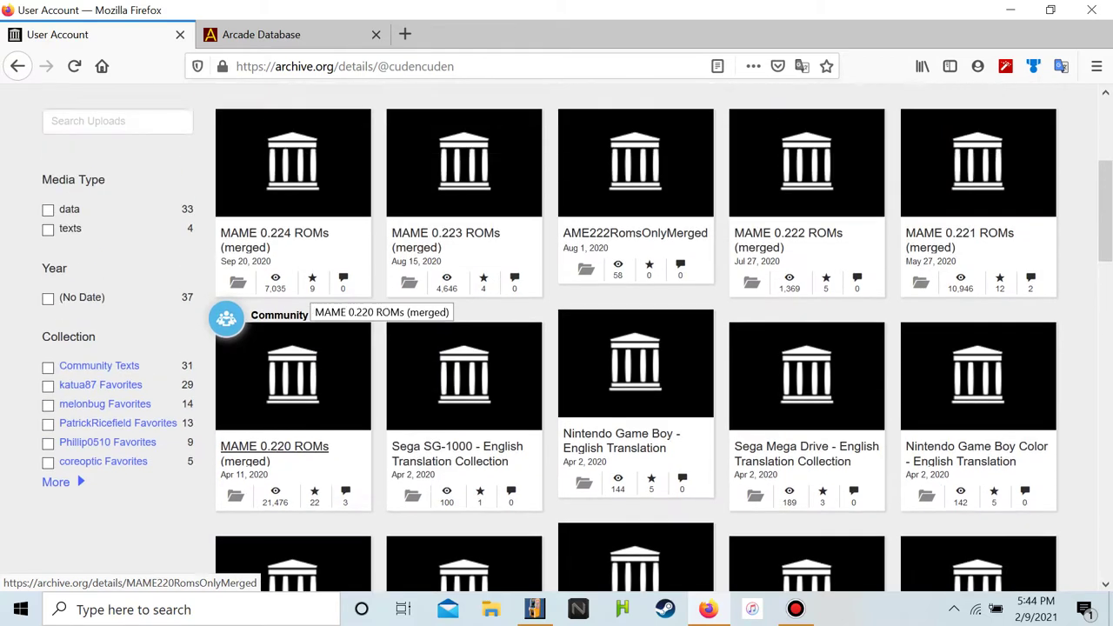
pyautogui.scroll(3, 274, 326)
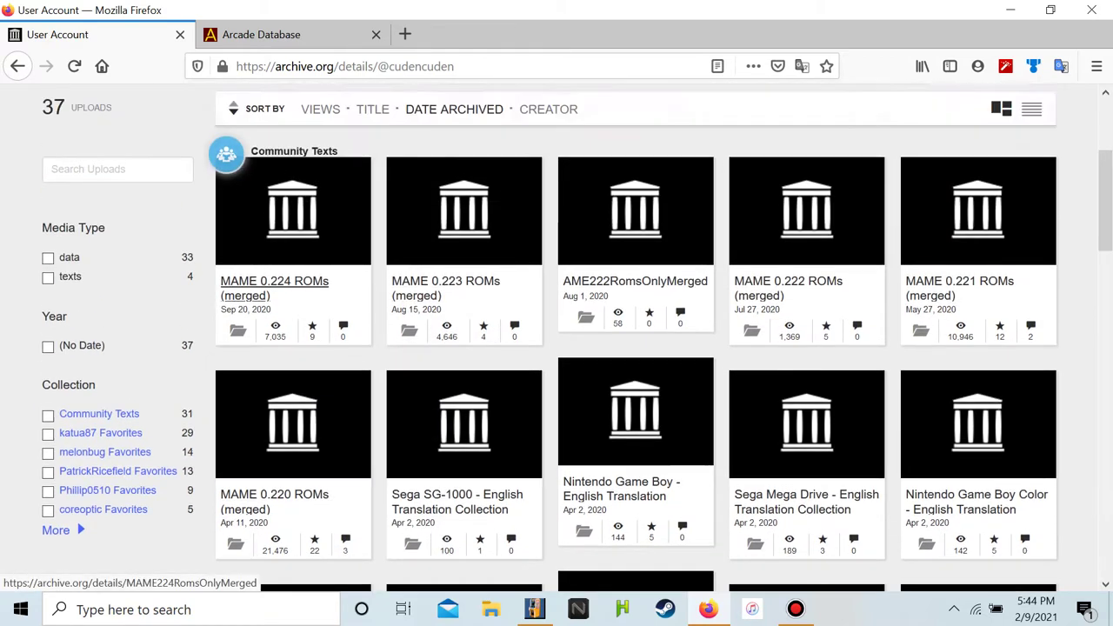
# Open MAME 0.224 ROMs (merged) from the uploads, show all its files, and browse the zip listing
pyautogui.click(274, 515)
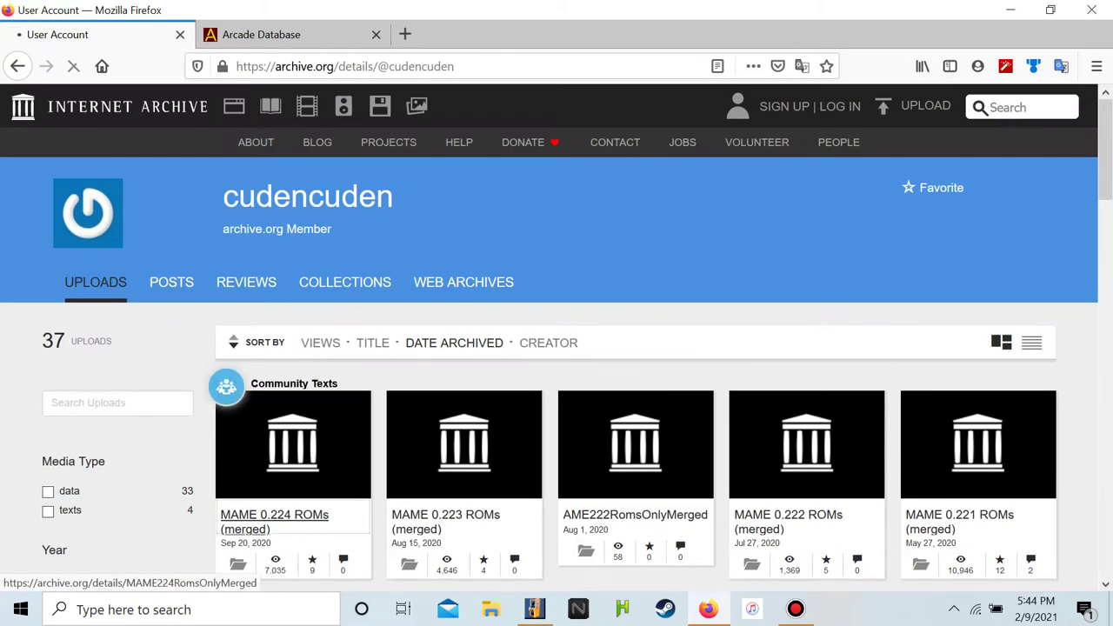
pyautogui.scroll(-3, 53, 429)
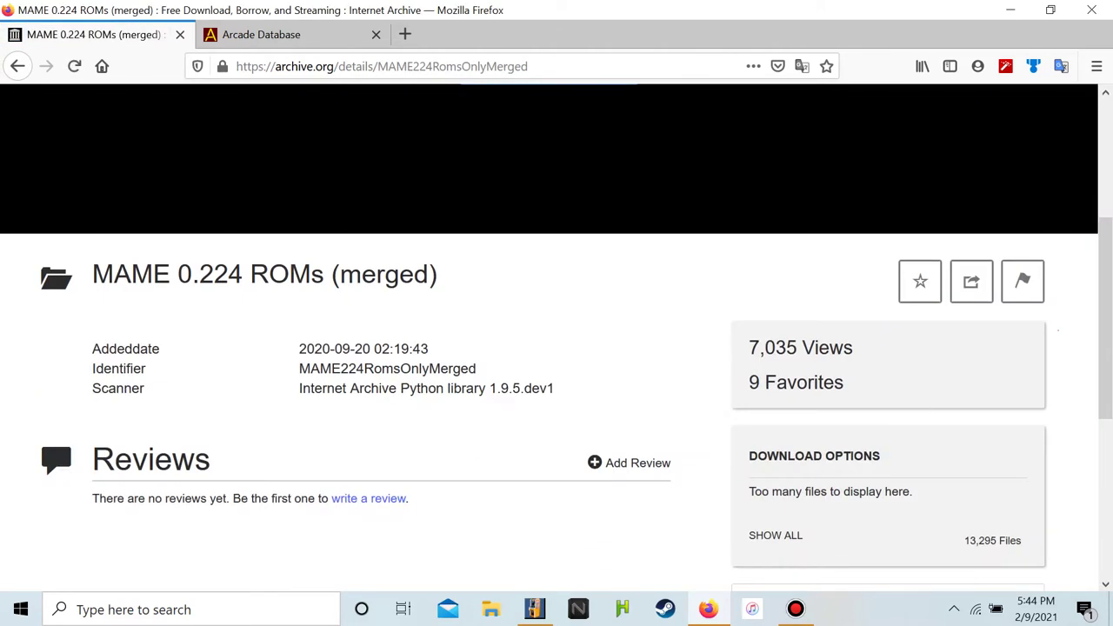
pyautogui.click(775, 535)
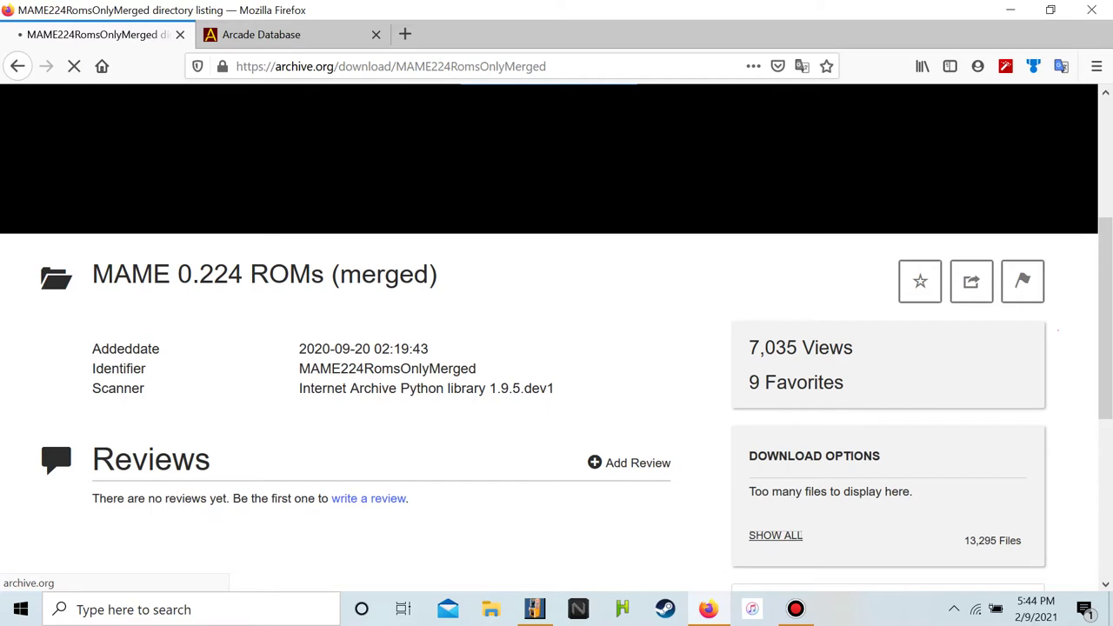
pyautogui.scroll(-3, 54, 429)
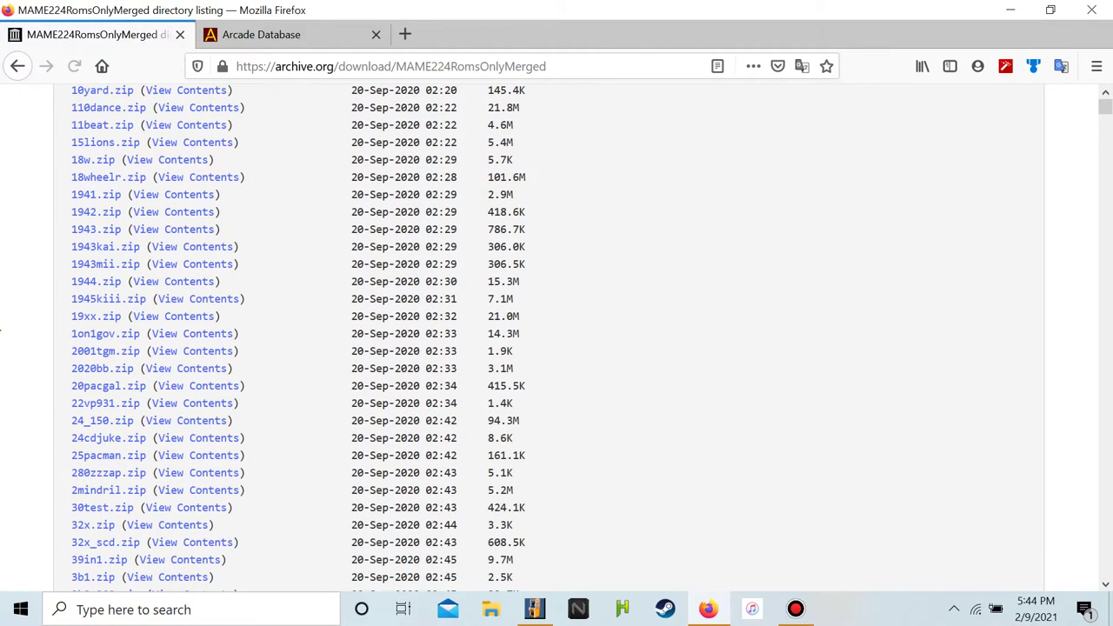
pyautogui.scroll(-10, 98, 387)
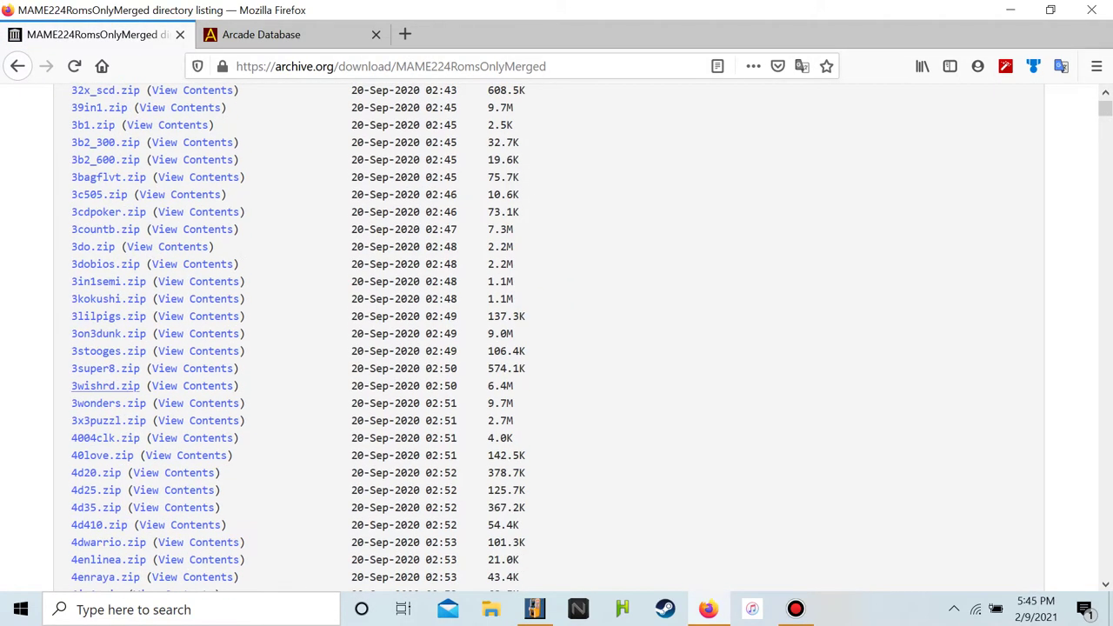
# Browse the MAME 0.224 merged zip listing and highlight the current MAME version number on the Arcade Database home page
pyautogui.scroll(-20, 100, 438)
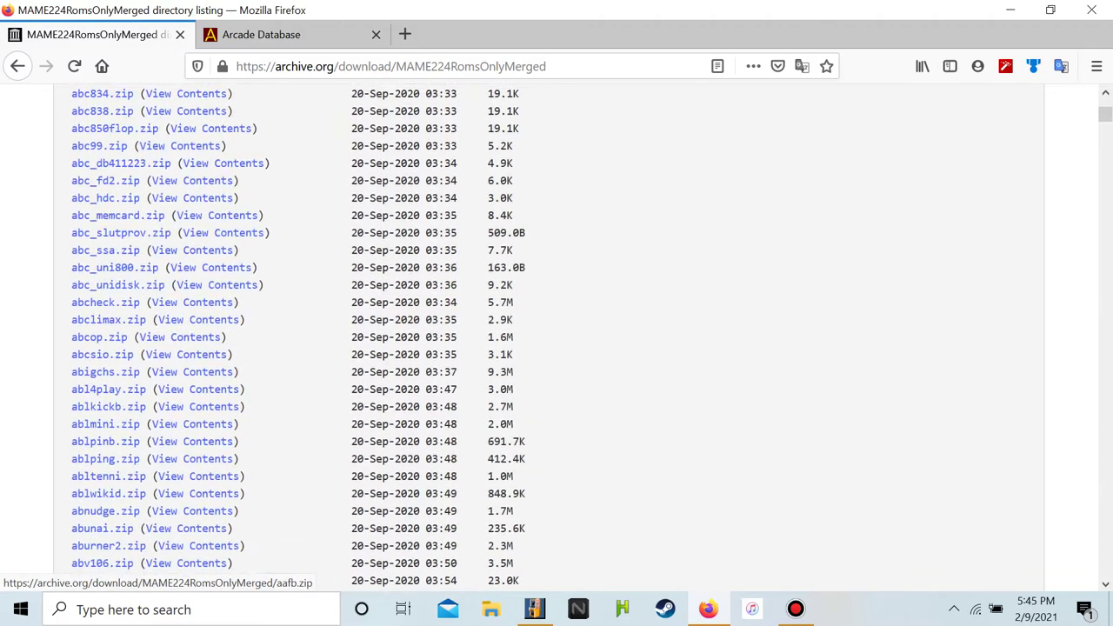
pyautogui.scroll(-20, 111, 431)
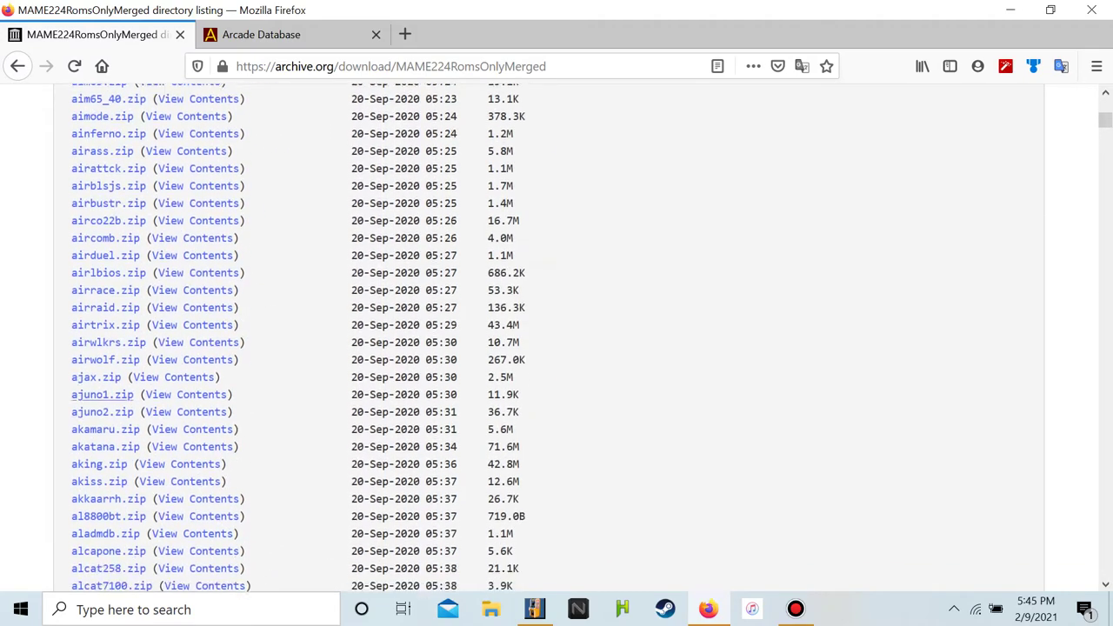
pyautogui.scroll(1, 111, 365)
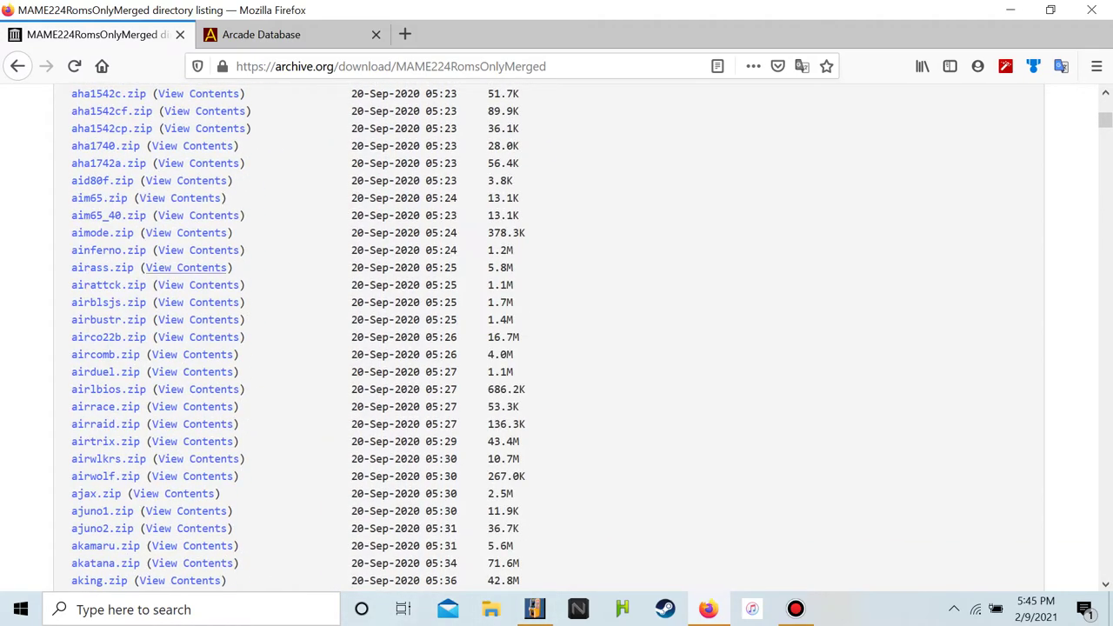
pyautogui.hotkey('ctrl', 'Tab')
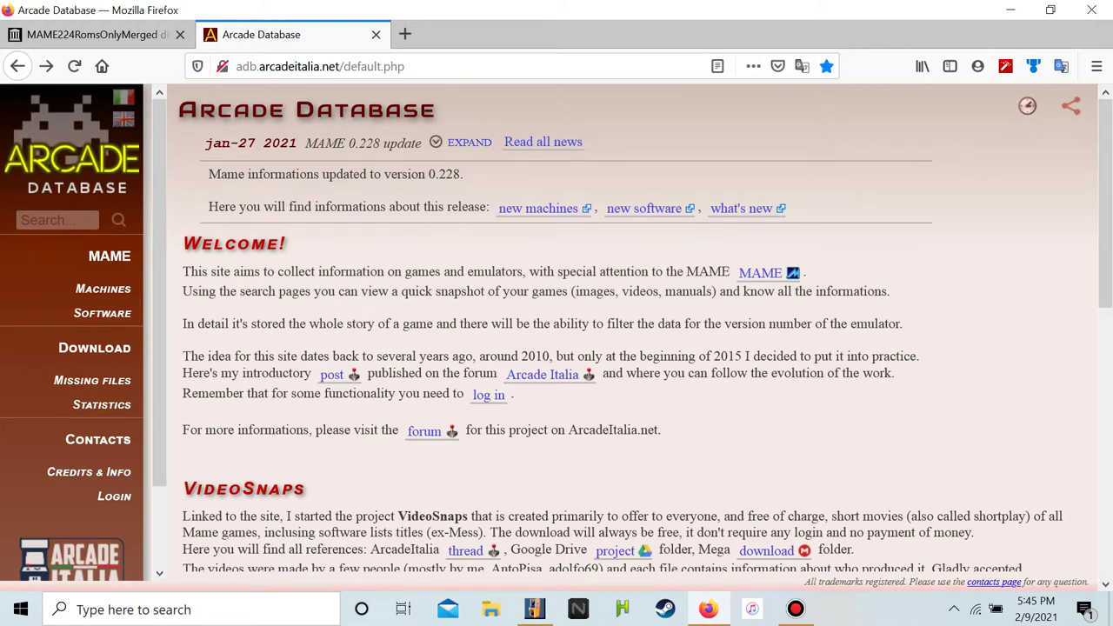
pyautogui.moveTo(467, 174); pyautogui.dragTo(425, 174)
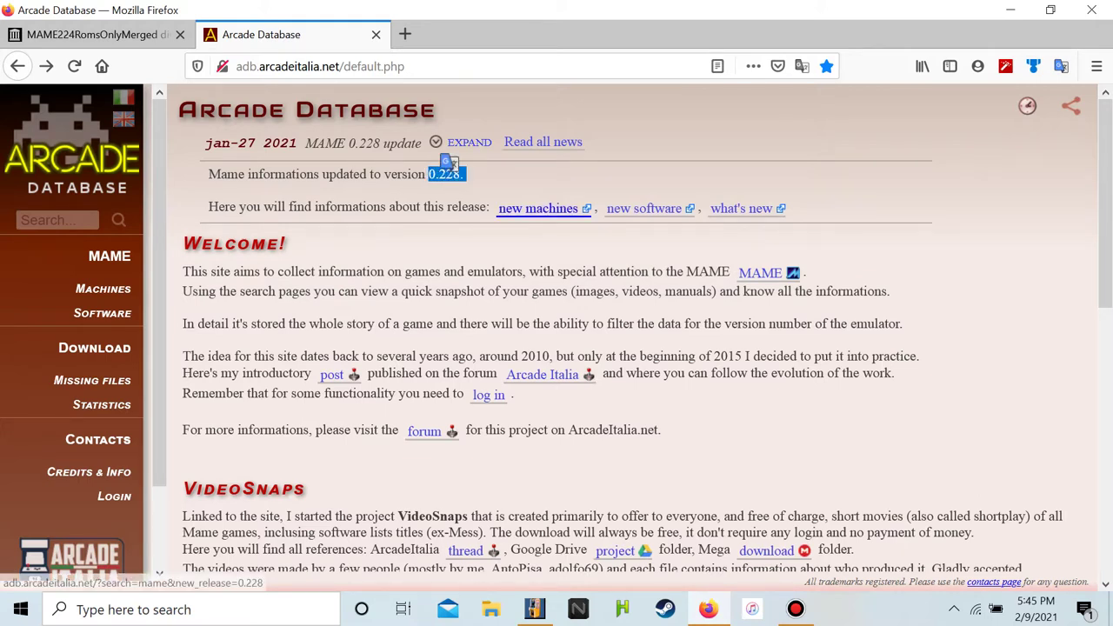
# Switch to MAMEUI64 and open What's New in MAME
pyautogui.click(535, 609)
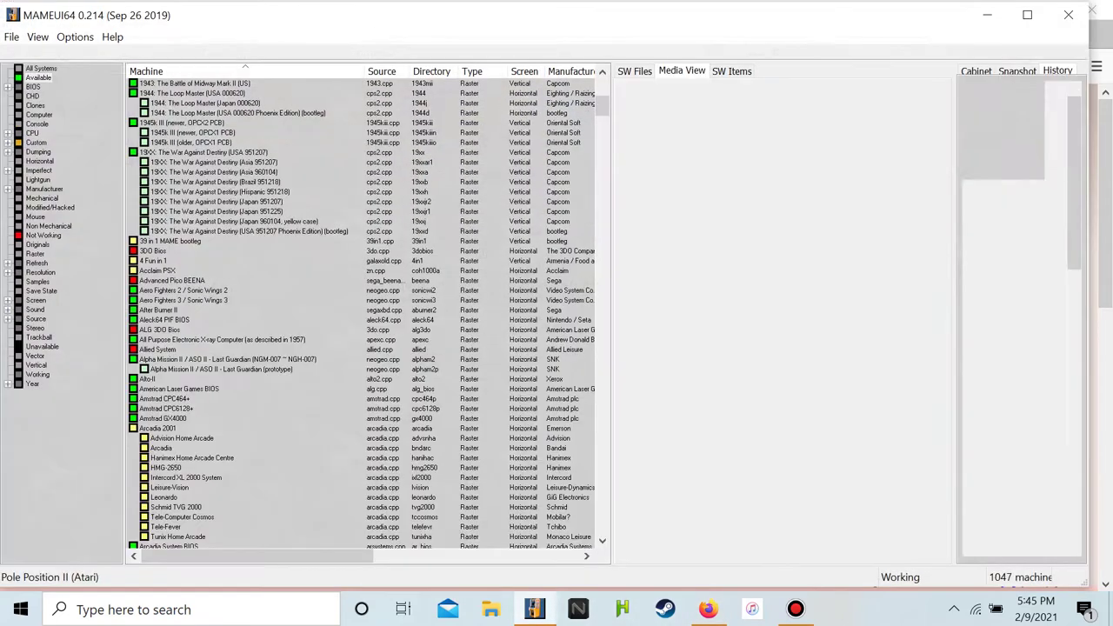
pyautogui.click(112, 37)
pyautogui.click(172, 56)
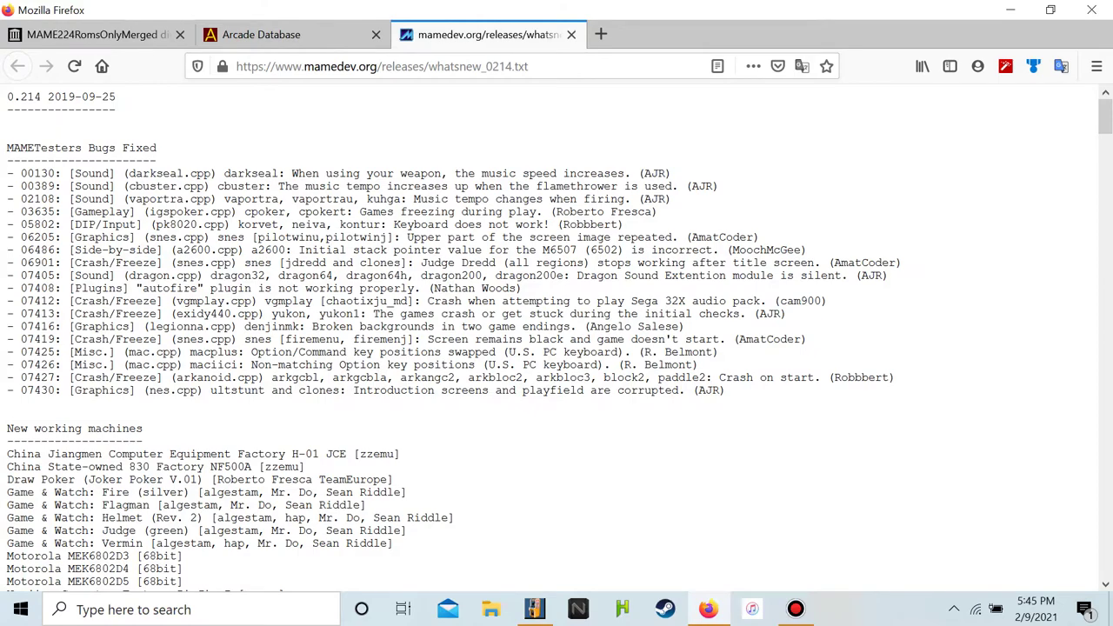
# Examine the 0.214 release notes for new machines and clones, highlighting the Pac Man (U.G. bootleg of Puck Man) entry
pyautogui.scroll(-4, 556, 335)
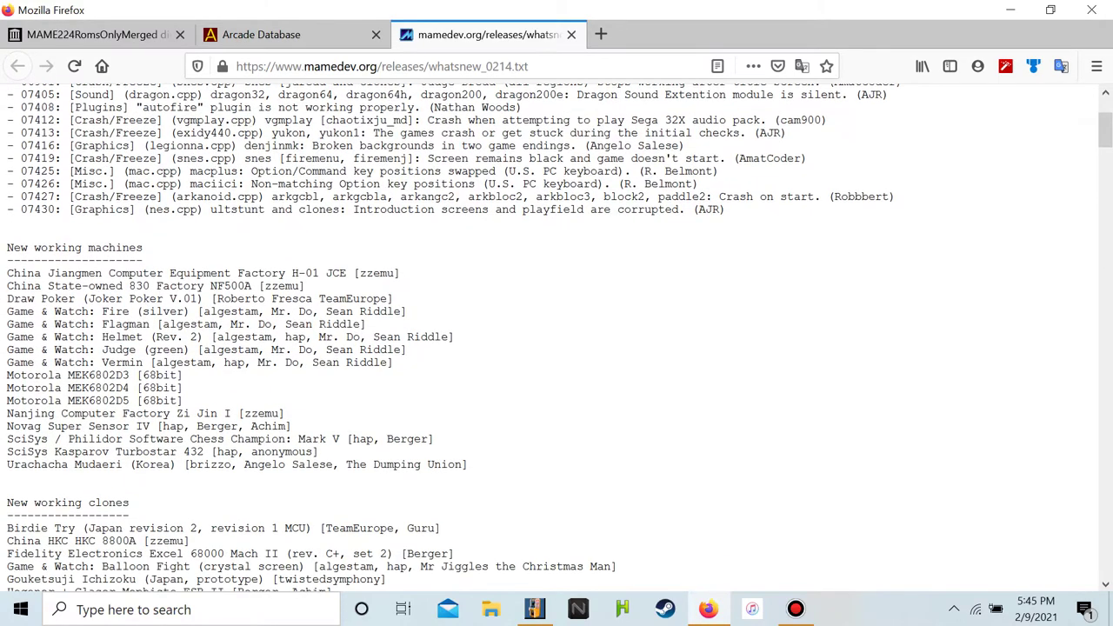
pyautogui.scroll(-6, 557, 335)
pyautogui.scroll(6, 556, 335)
pyautogui.scroll(-2, 557, 335)
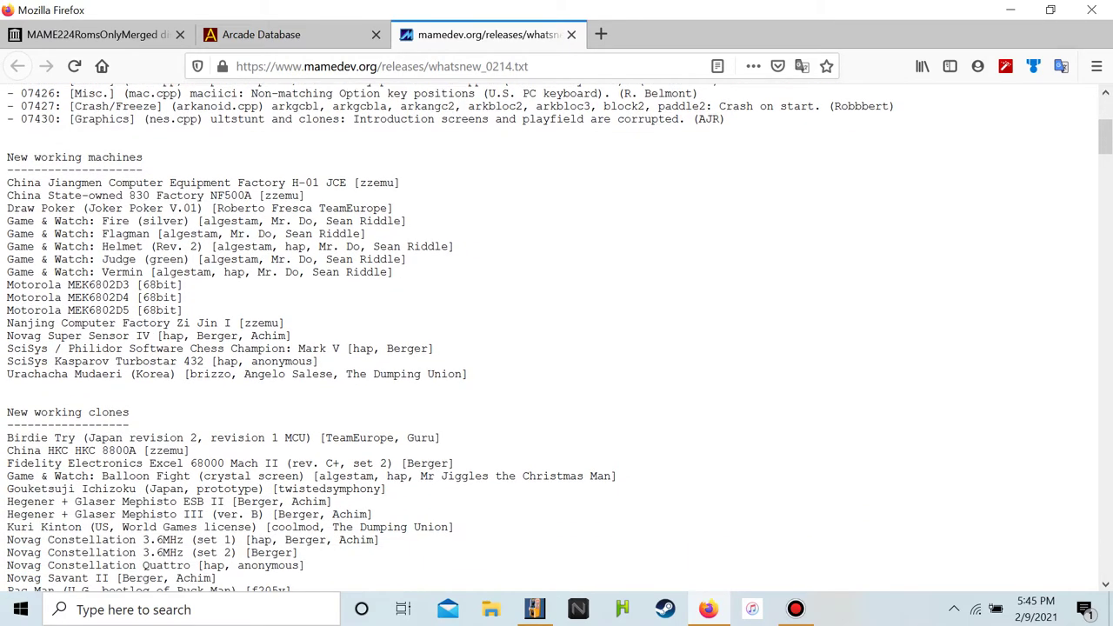
pyautogui.scroll(-2, 557, 334)
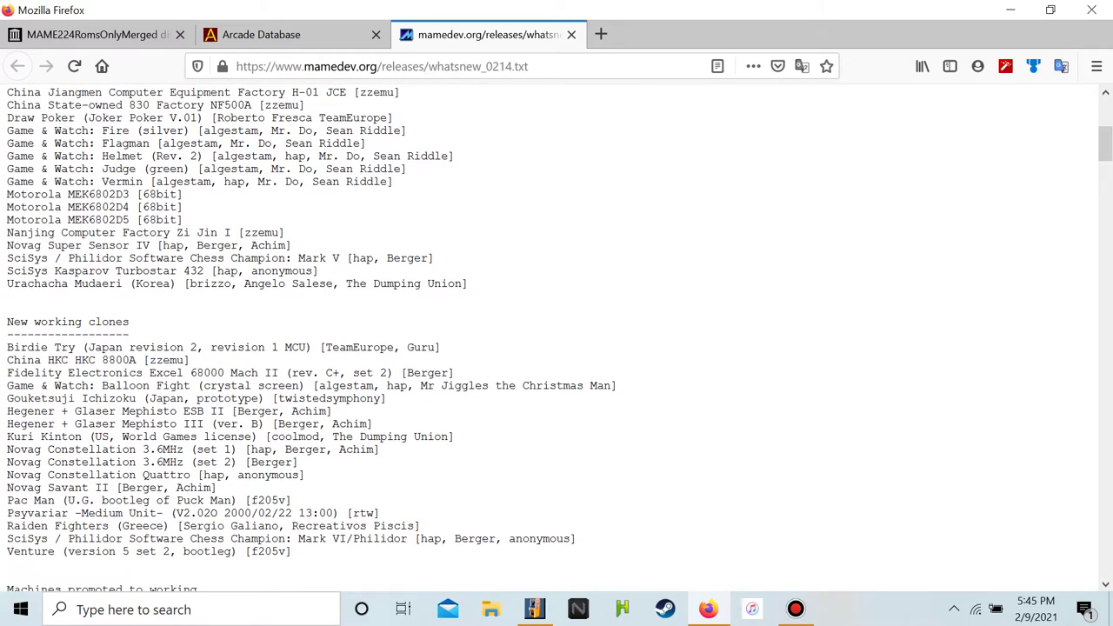
pyautogui.moveTo(7, 500); pyautogui.dragTo(292, 500)
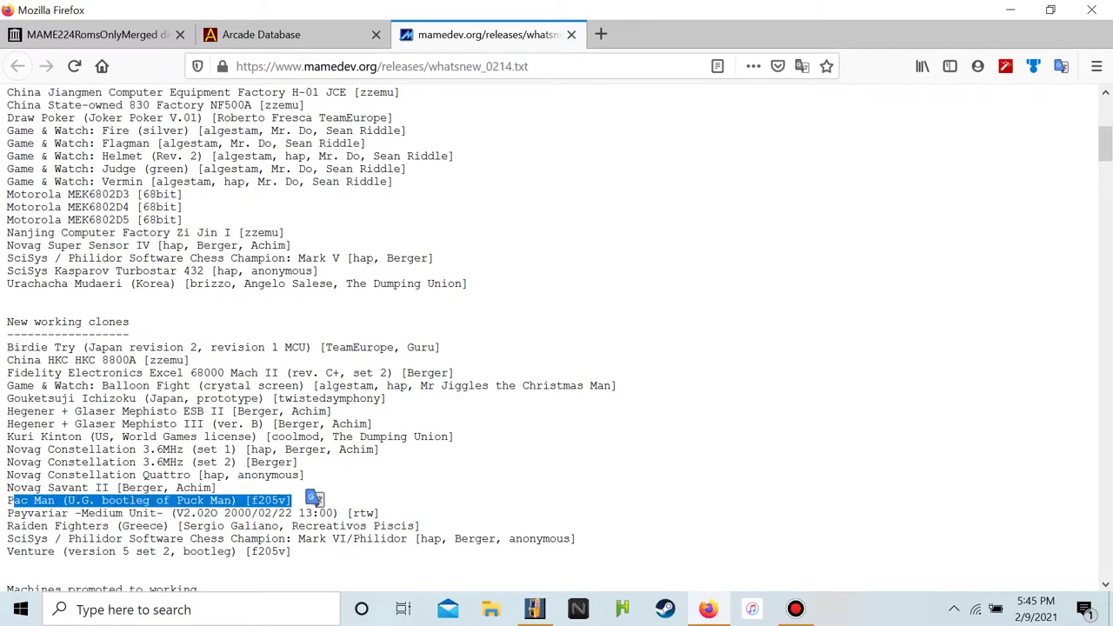
pyautogui.click(296, 500)
pyautogui.scroll(-6, 295, 500)
pyautogui.scroll(-5, 557, 335)
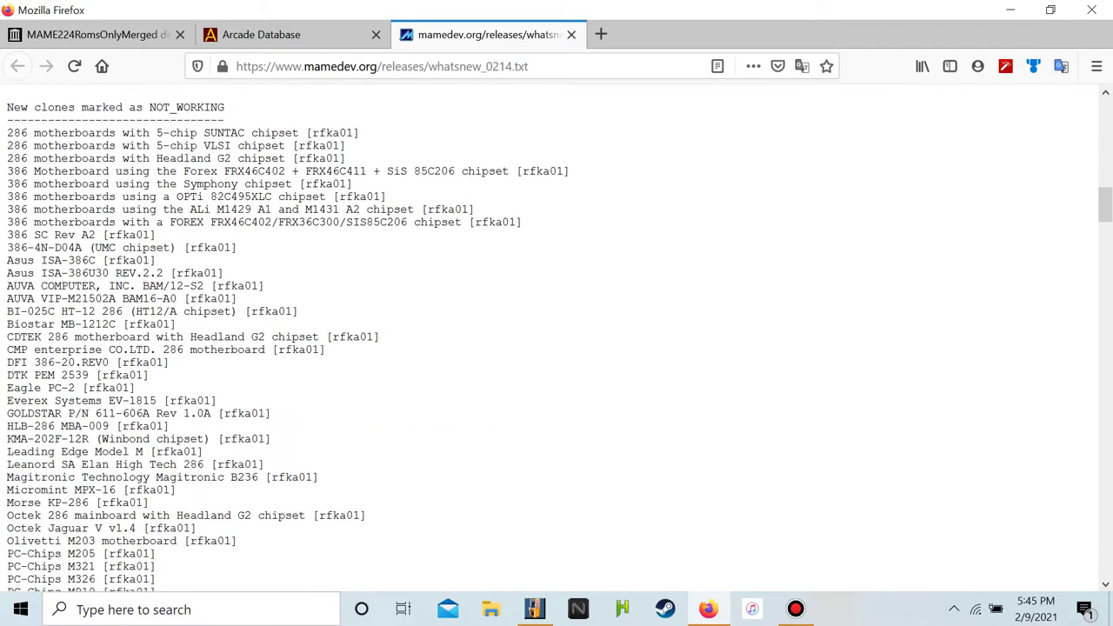
pyautogui.scroll(7, 556, 335)
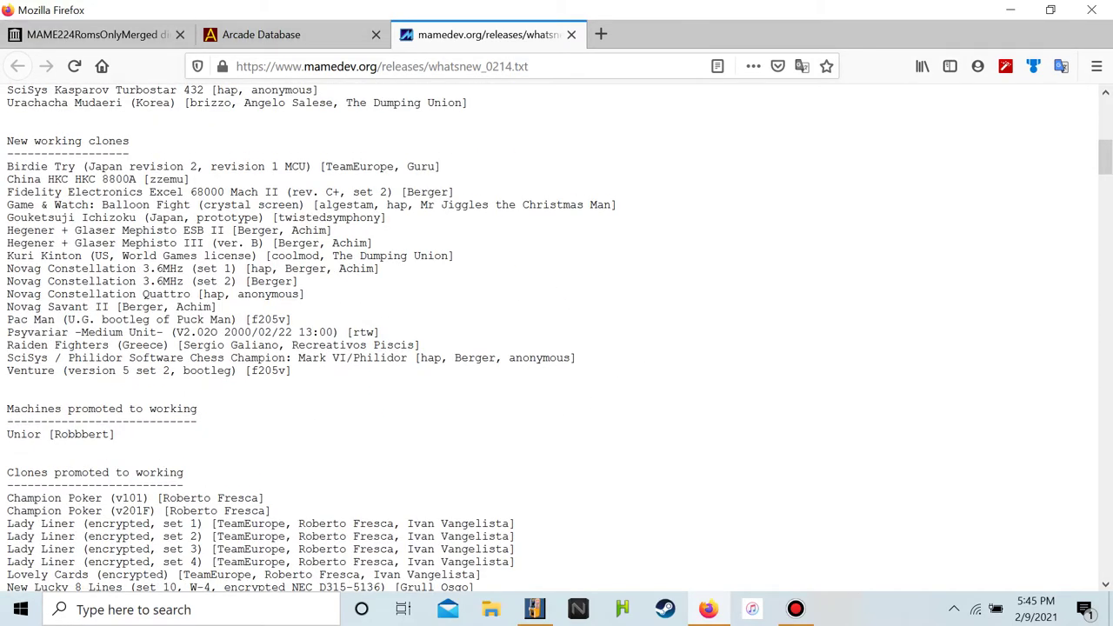
# Close the MAME 0.214 release notes page
pyautogui.click(96, 35)
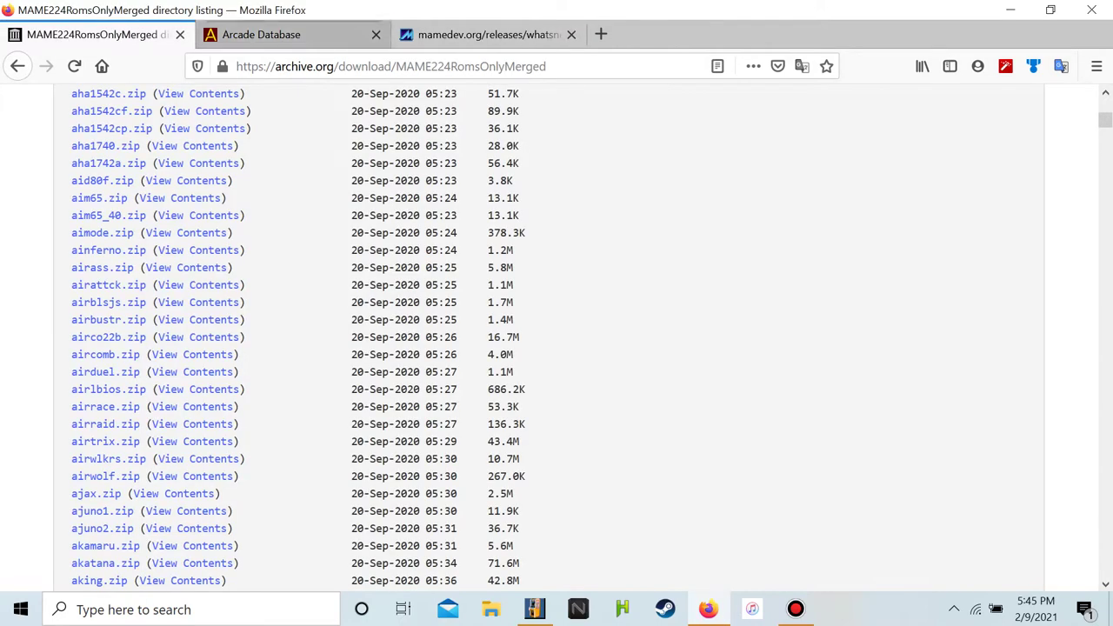
pyautogui.hotkey('ctrl', 'shift', 'Tab')
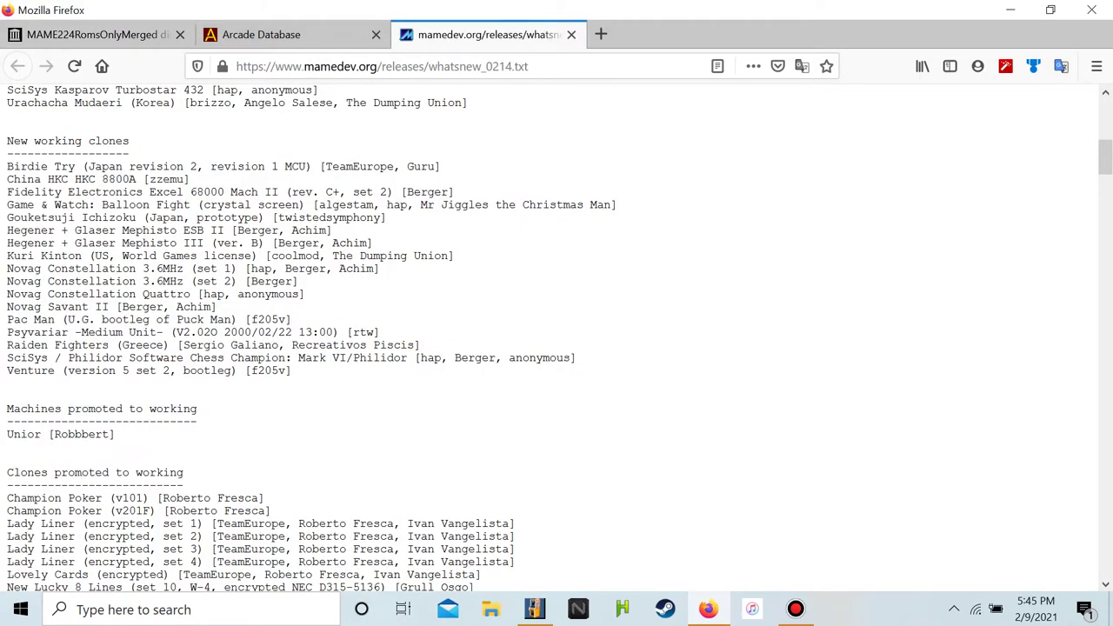
pyautogui.click(571, 34)
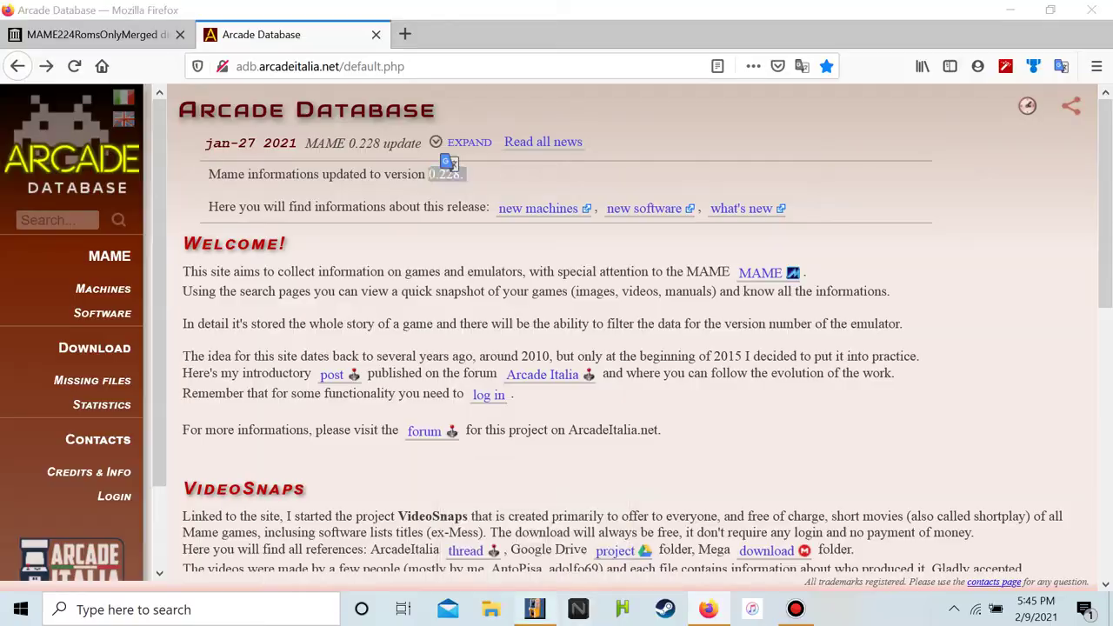
# Switch to MAMEUI64 and try to open its help contents
pyautogui.hotkey('alt', 'Tab')
pyautogui.click(112, 36)
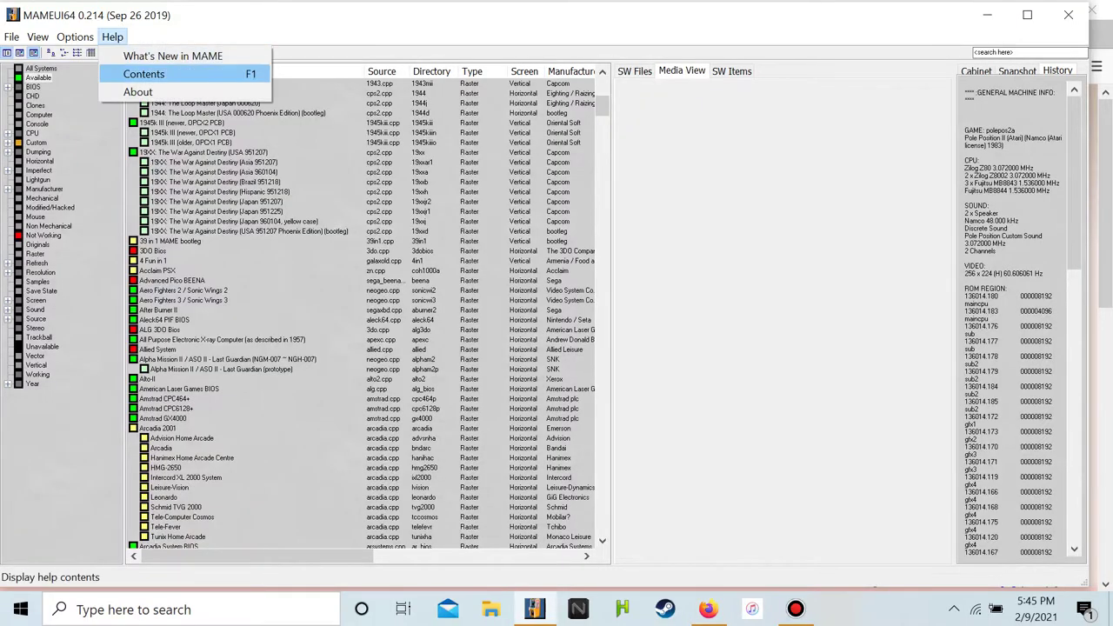
pyautogui.click(37, 37)
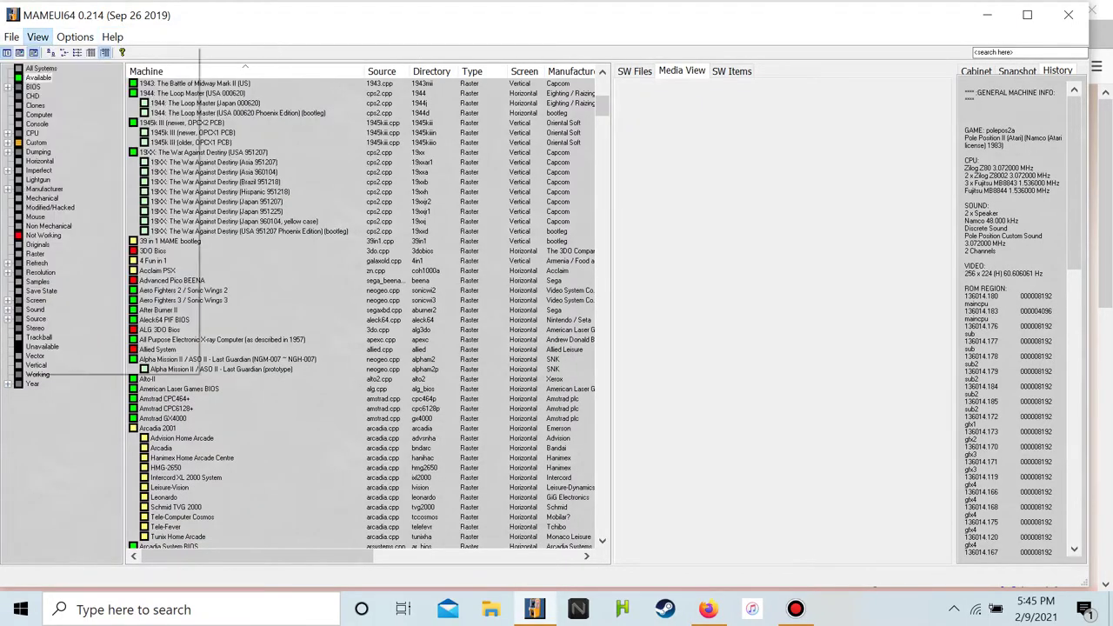
pyautogui.moveTo(112, 37)
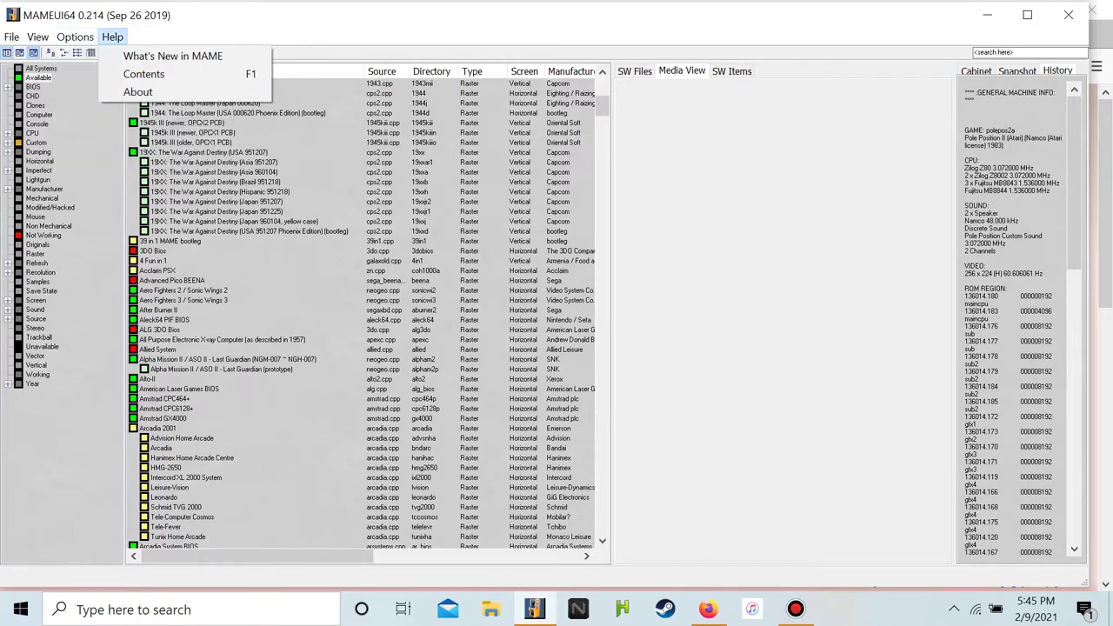
pyautogui.press('Down')
pyautogui.press('Down')
pyautogui.press('Escape')
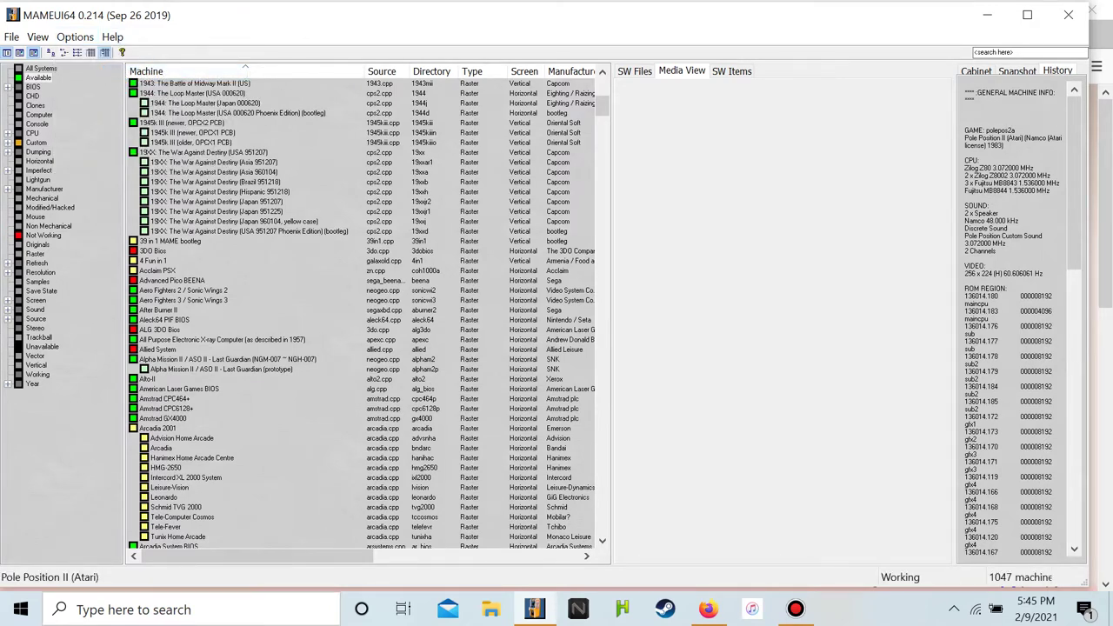
pyautogui.click(112, 37)
pyautogui.click(143, 75)
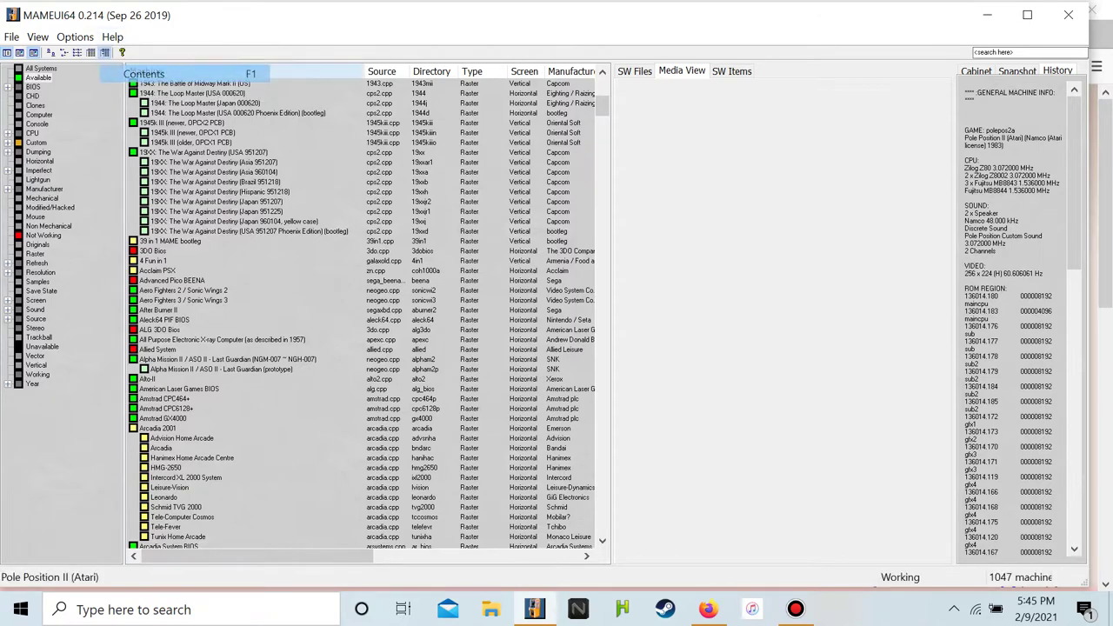
# Look up the information for 1941: Counter Attack (World 900227) and Supercharger 1942 in the list of available machines
pyautogui.scroll(-11, 369, 315)
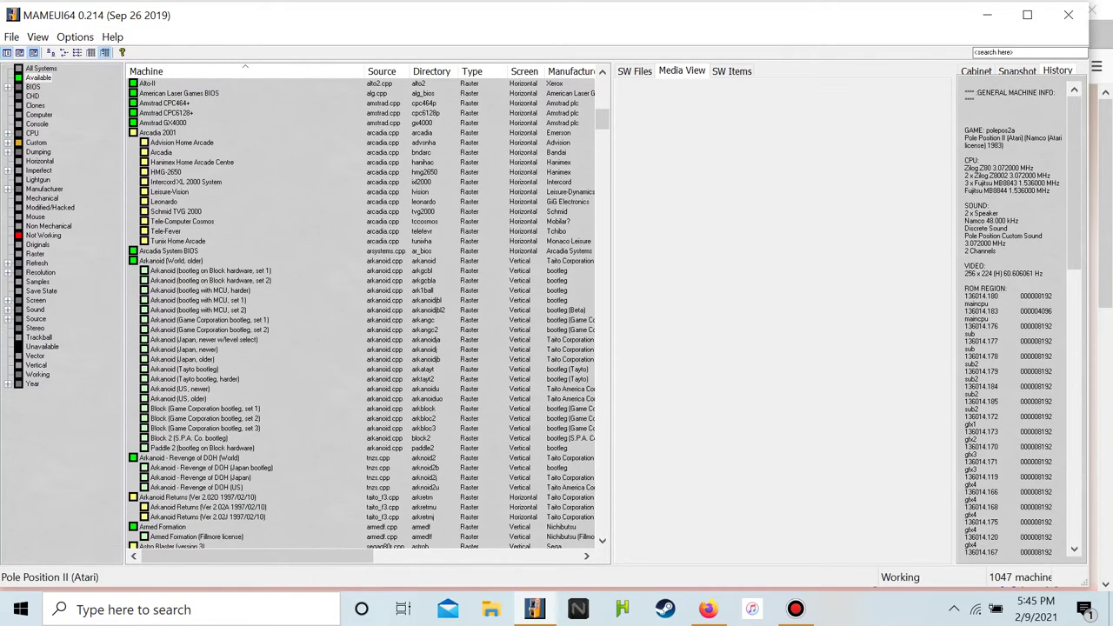
pyautogui.scroll(14, 369, 315)
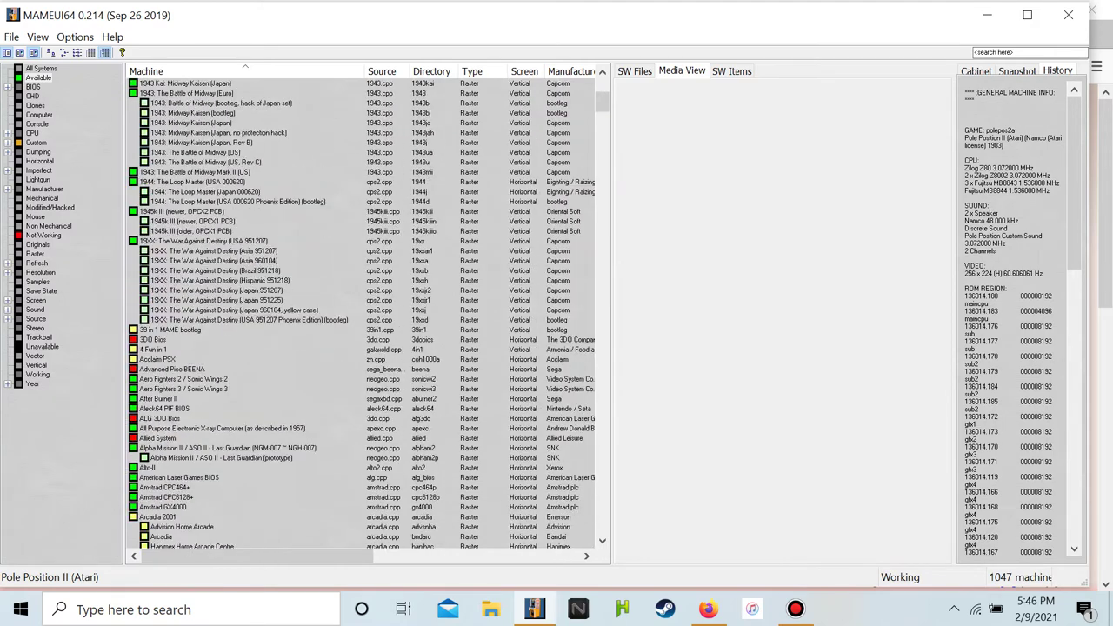
pyautogui.scroll(10, 369, 315)
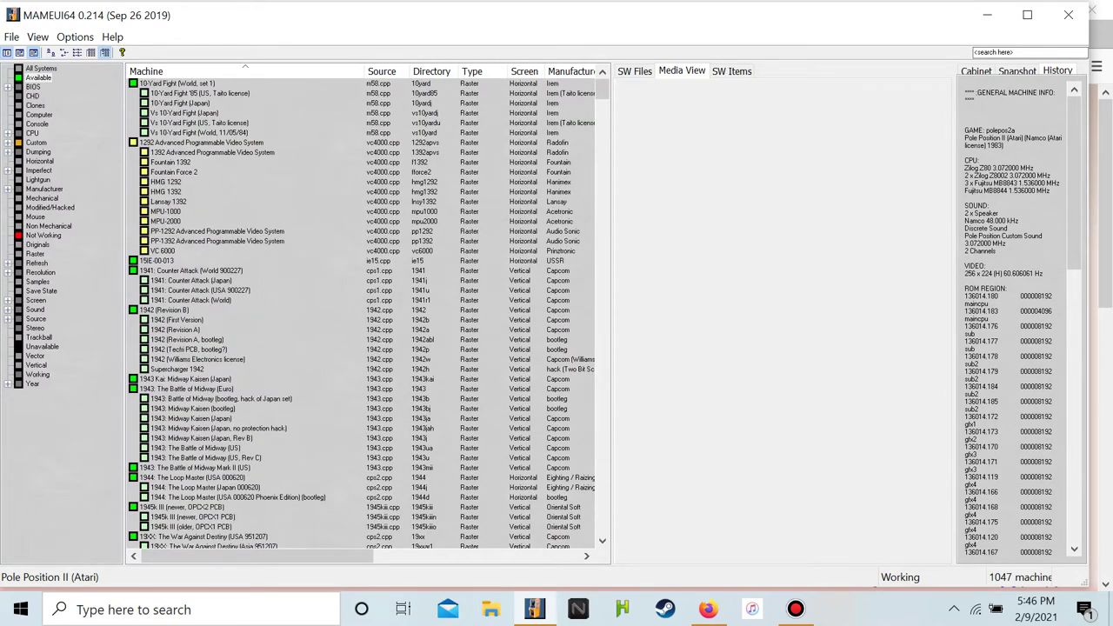
pyautogui.scroll(-4, 369, 315)
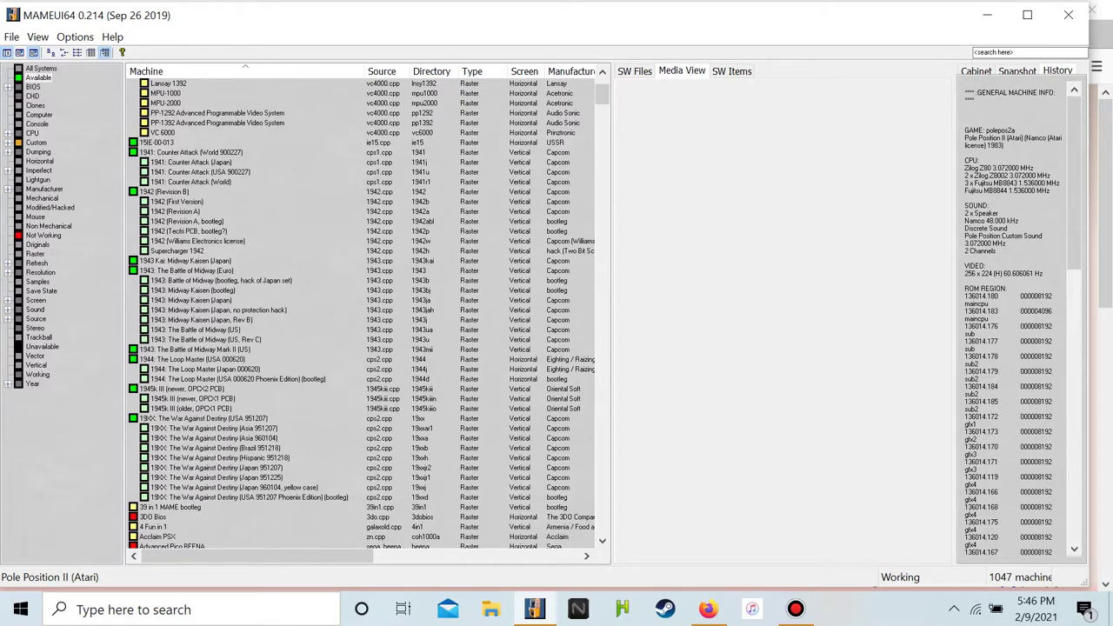
pyautogui.click(191, 152)
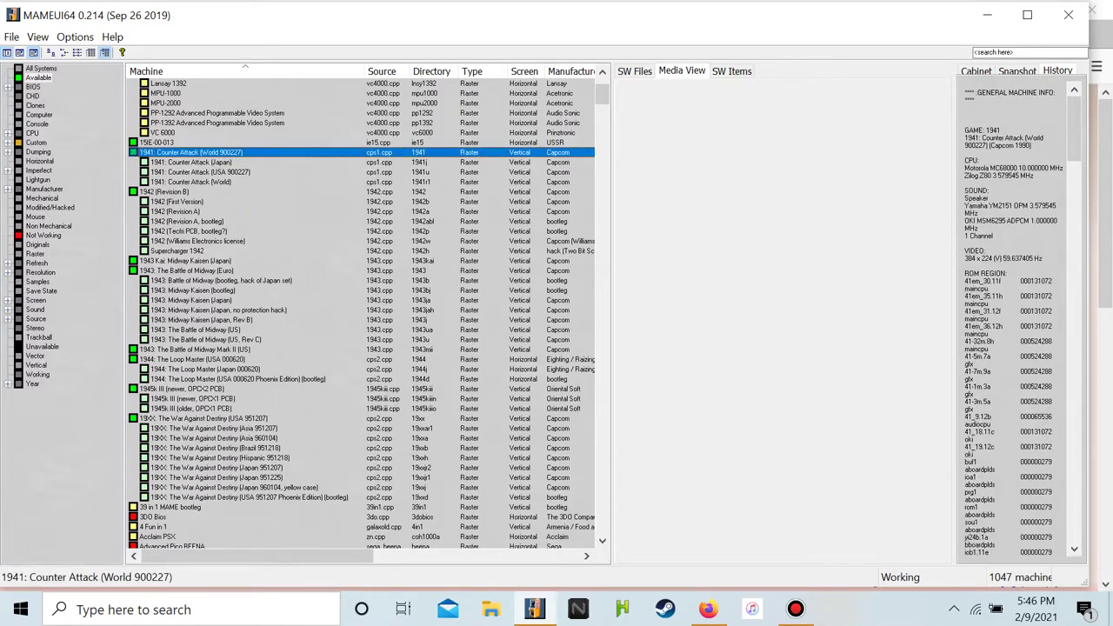
pyautogui.scroll(3, 369, 315)
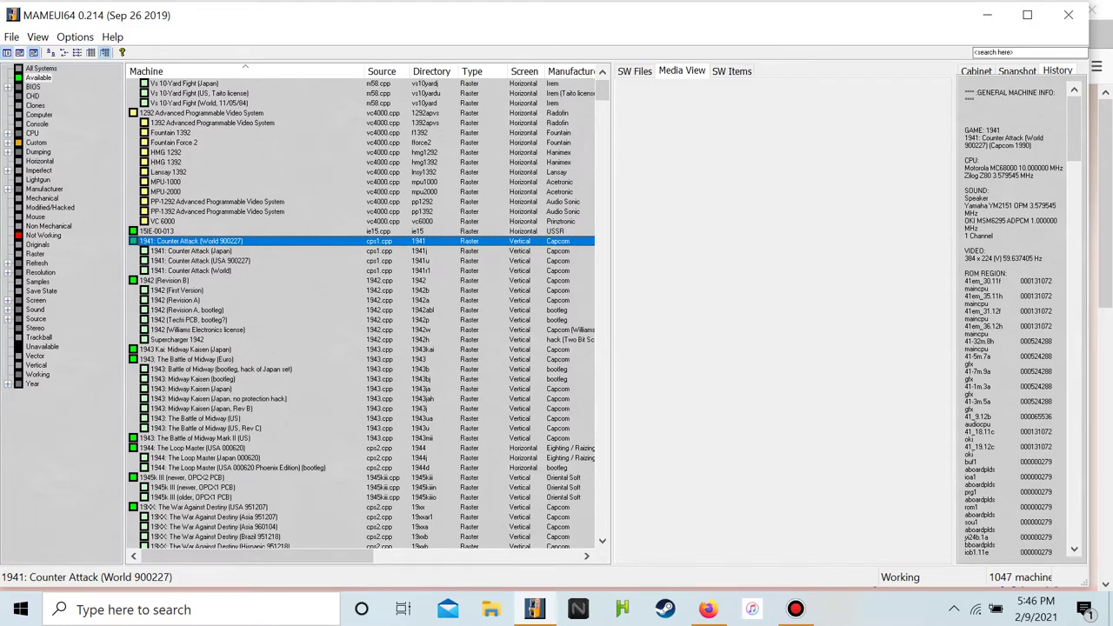
pyautogui.click(177, 339)
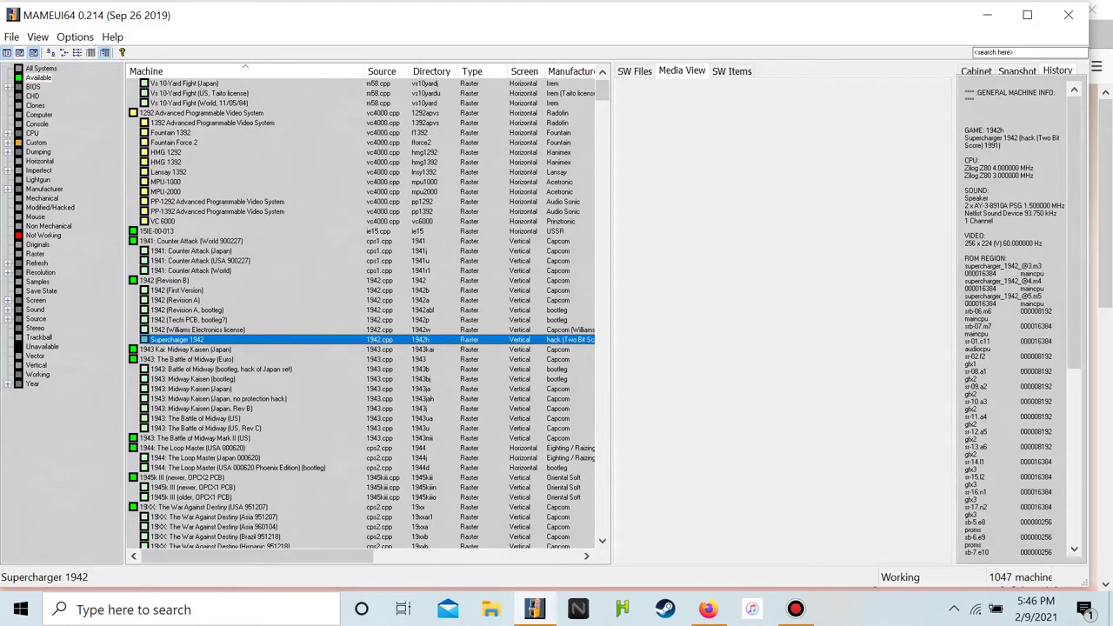
# View the information for After Burner II, Alpha Mission II / ASO II - Last Guardian and its prototype clone
pyautogui.scroll(-10, 368, 315)
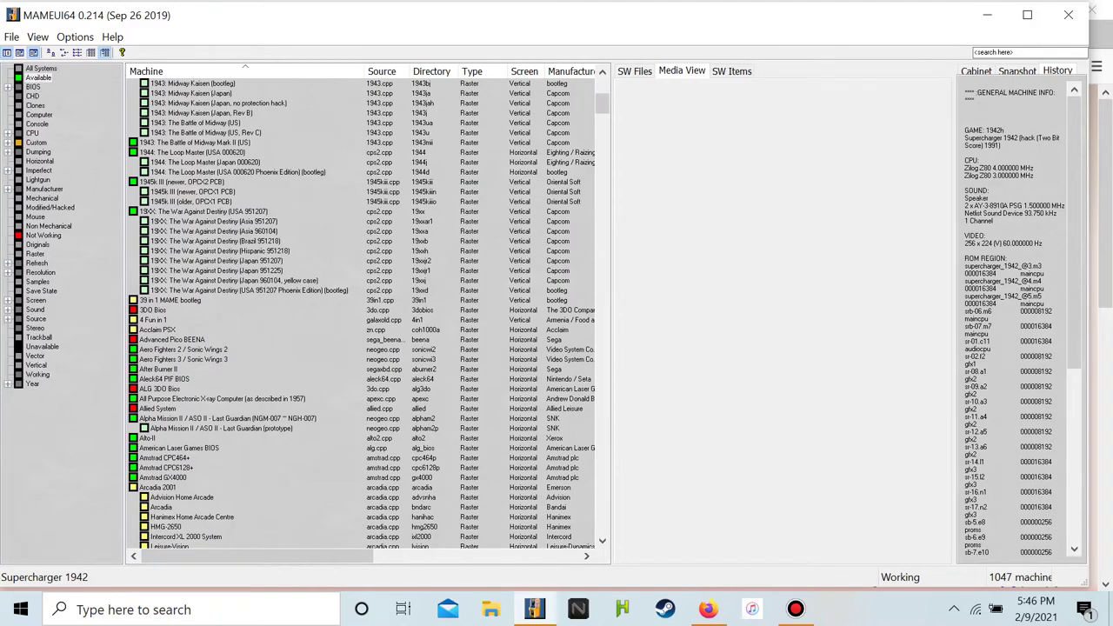
pyautogui.click(176, 369)
pyautogui.scroll(-4, 368, 315)
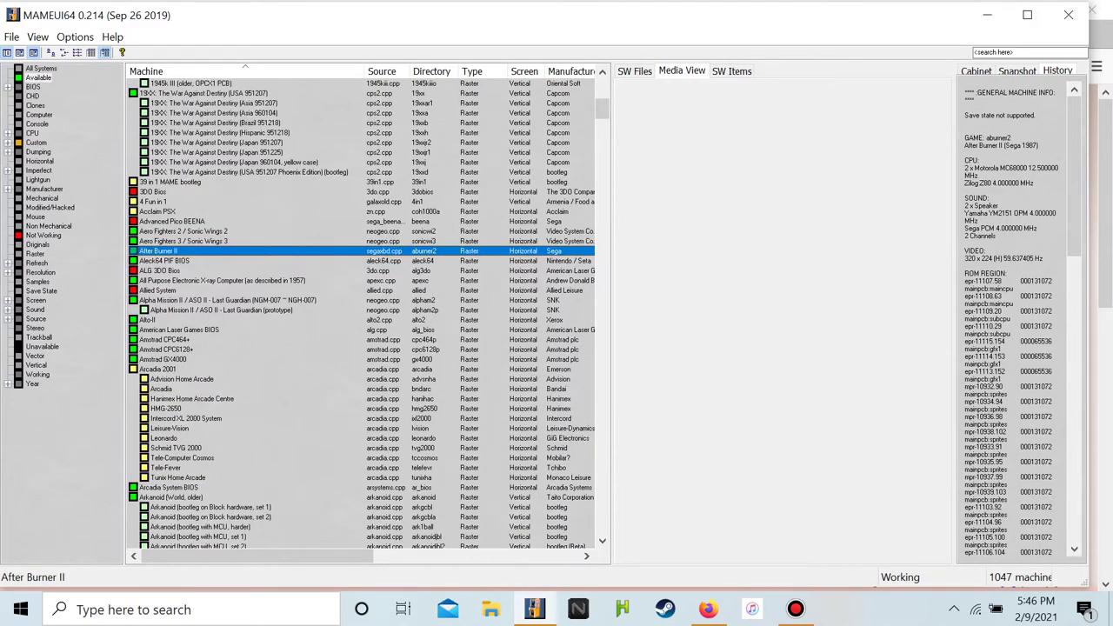
pyautogui.click(227, 300)
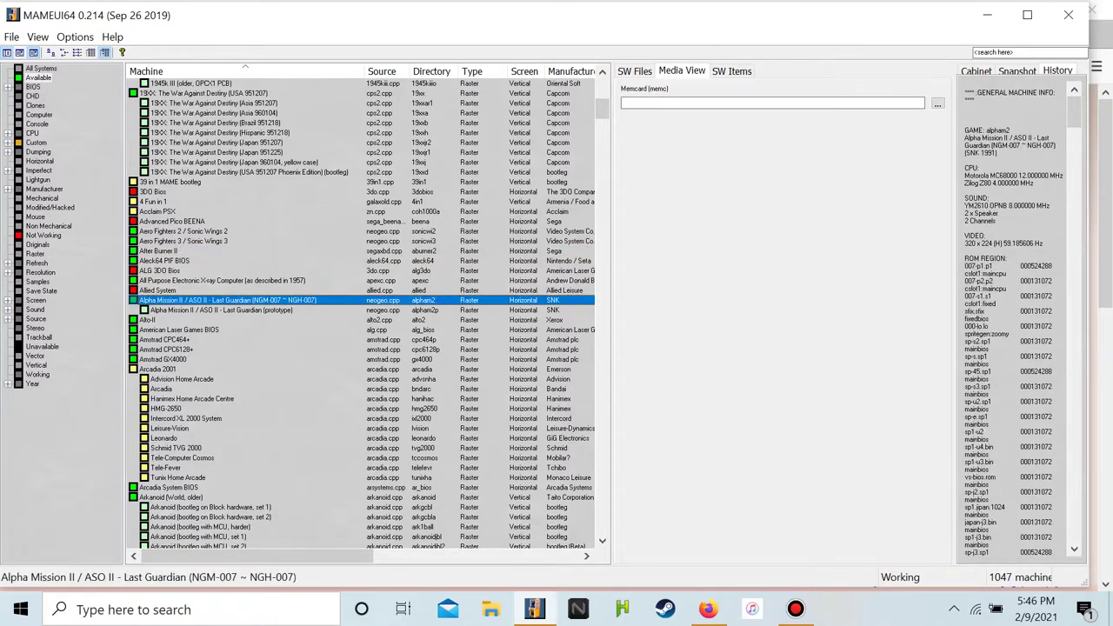
pyautogui.click(221, 309)
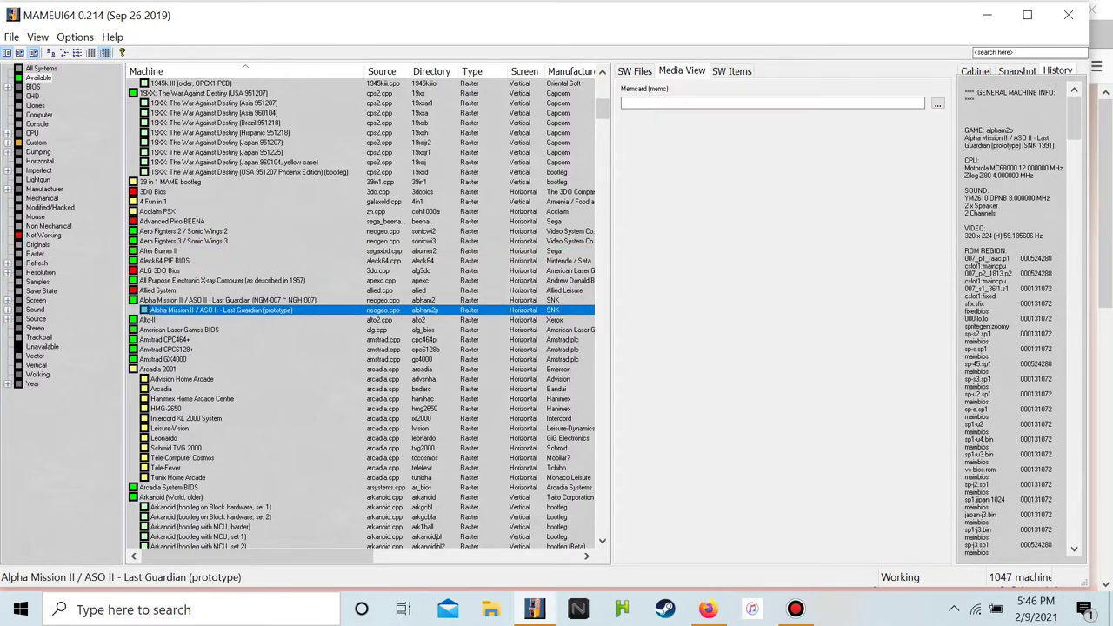
# View the information for Arkanoid (World, older), Arkanoid - Revenge of DOH (World) and Arkanoid Returns (Ver 2.02O 1997/02/10)
pyautogui.scroll(-4, 369, 314)
pyautogui.click(171, 378)
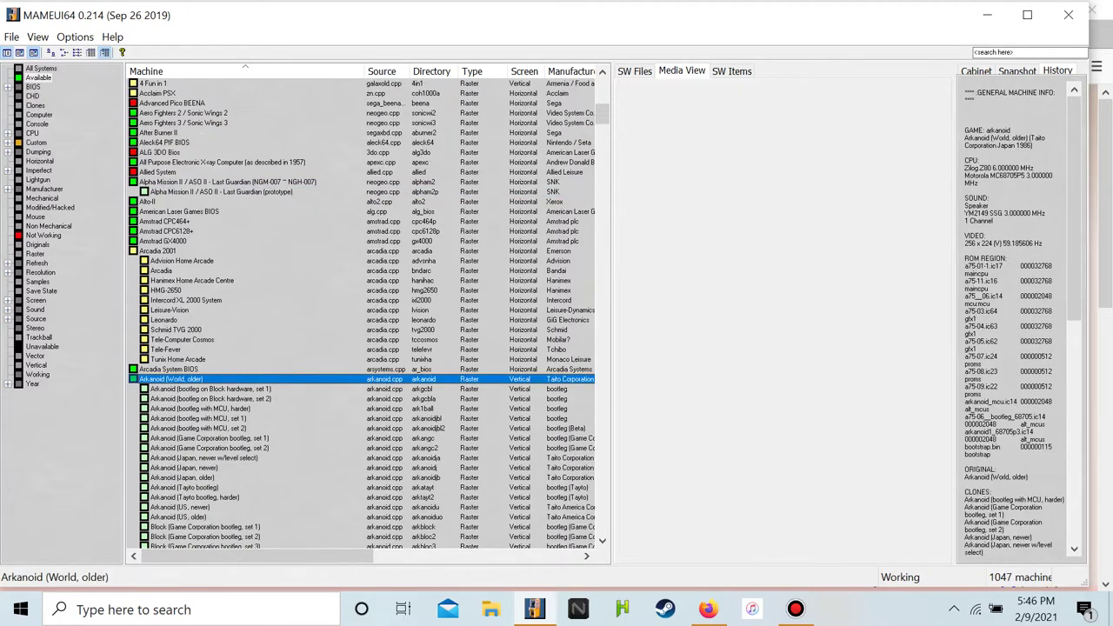
pyautogui.scroll(-3, 369, 314)
pyautogui.scroll(-5, 361, 313)
pyautogui.click(188, 340)
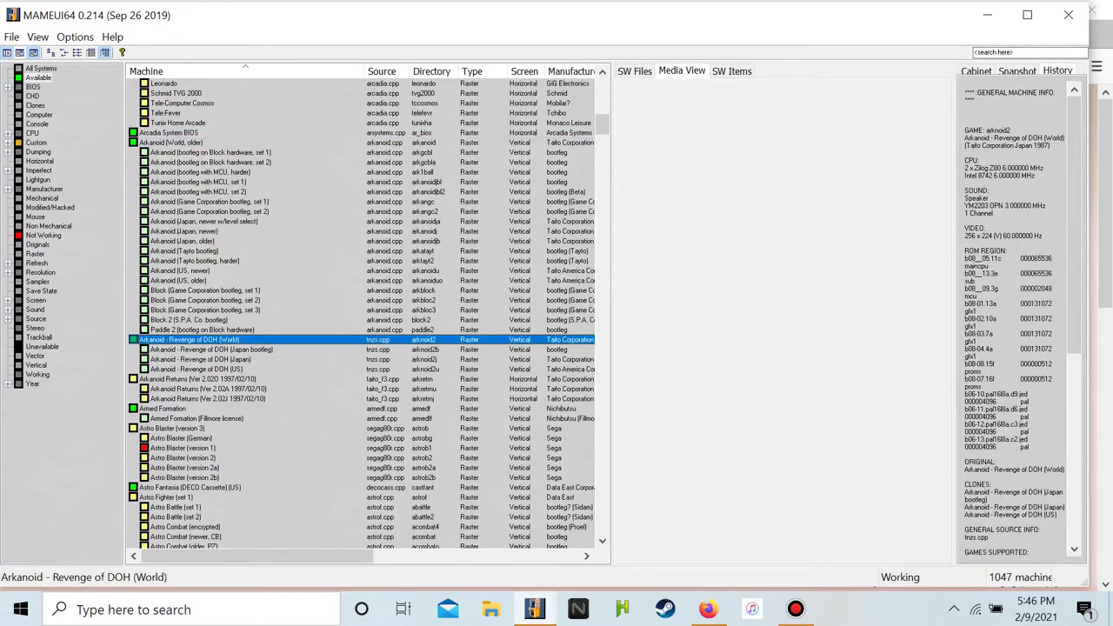
pyautogui.scroll(-1, 361, 315)
pyautogui.click(197, 349)
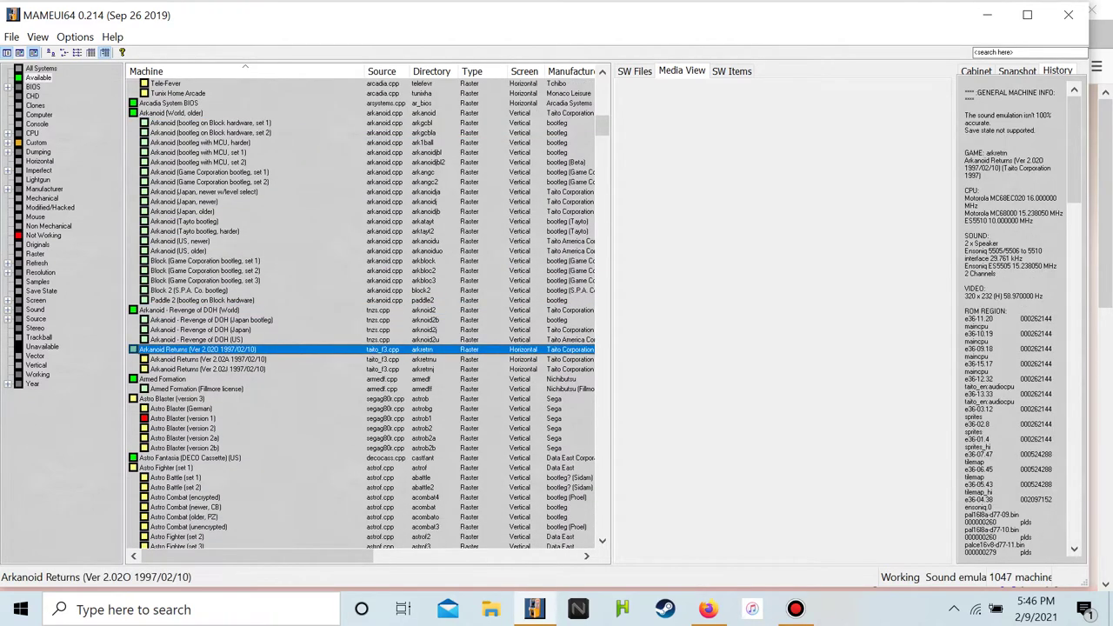
# View the information for Armed Formation, Blast Off (Japan), Black Hole and Chase H.Q. (World) in the list of available machines
pyautogui.click(163, 378)
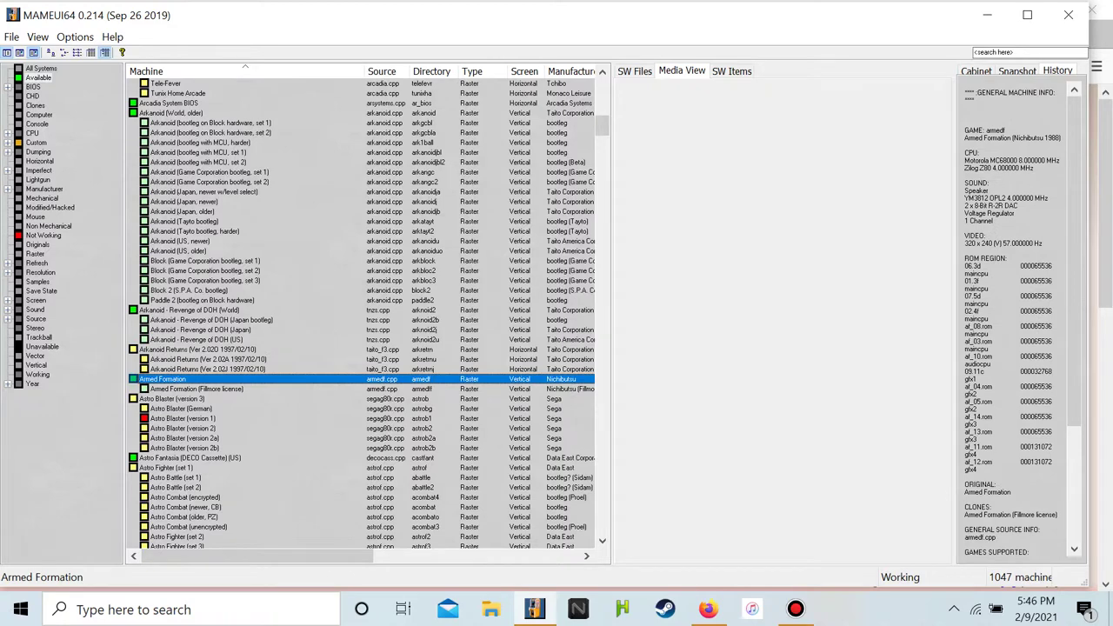
pyautogui.scroll(-12, 365, 313)
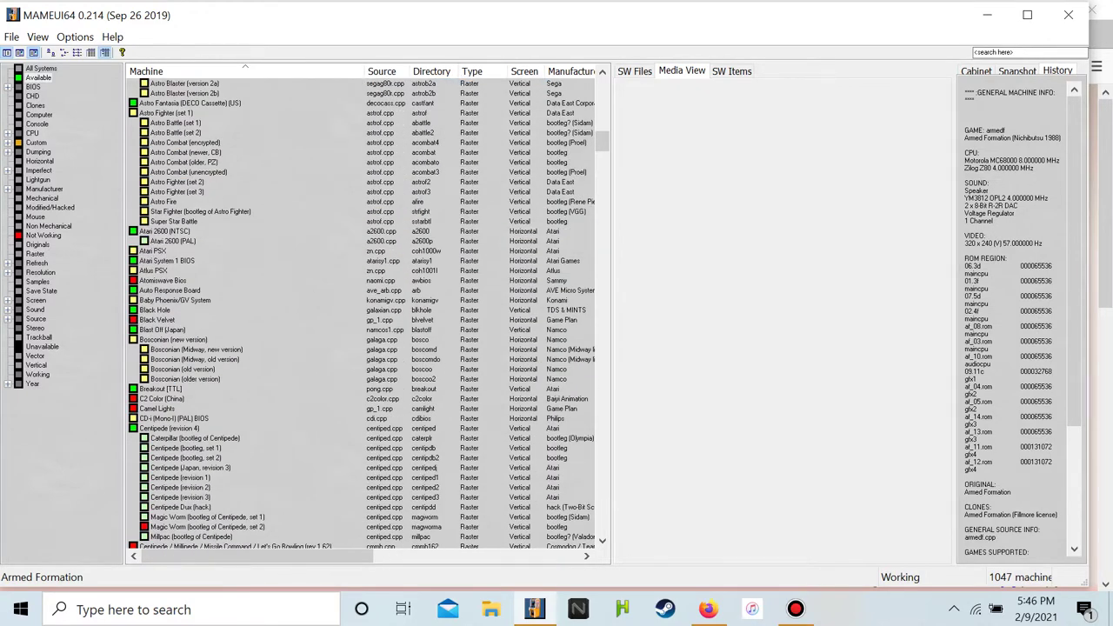
pyautogui.click(163, 329)
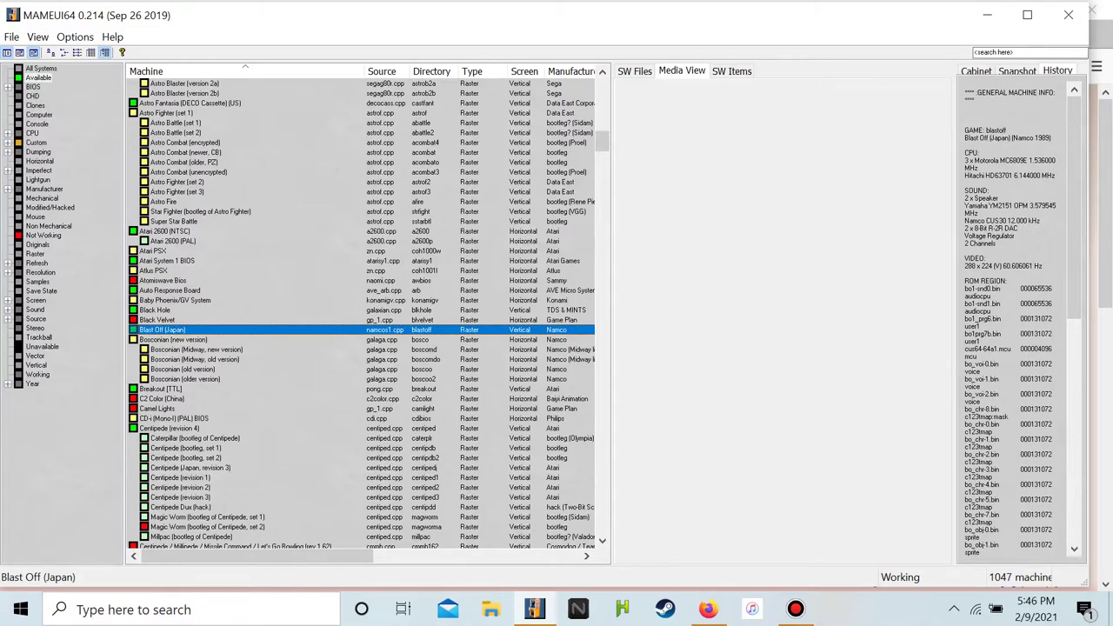
pyautogui.click(163, 310)
pyautogui.scroll(-3, 366, 314)
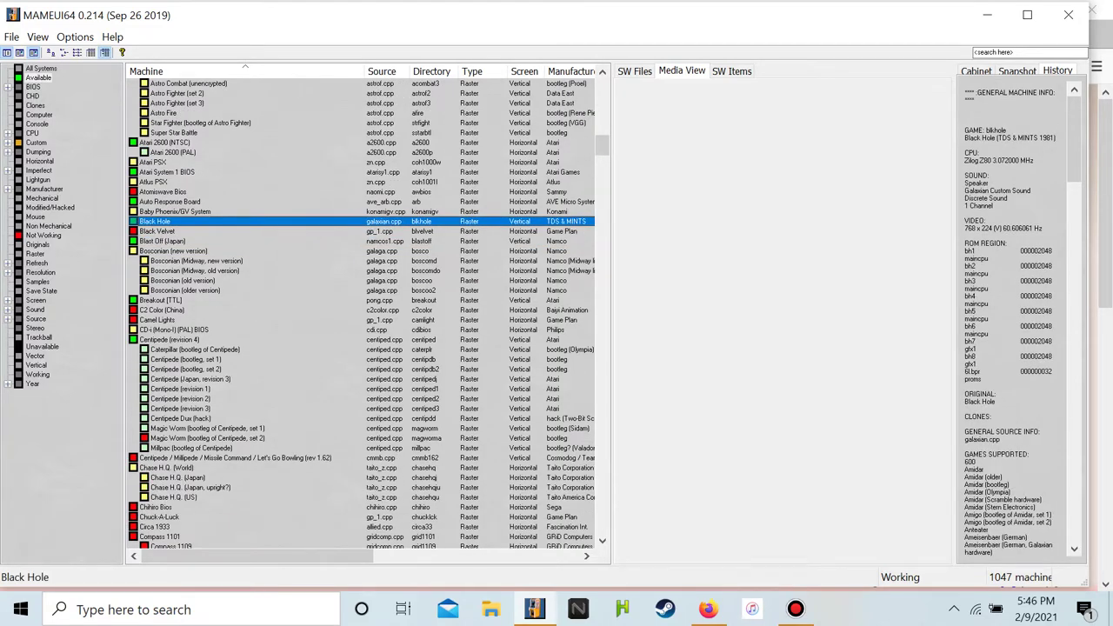
pyautogui.click(166, 468)
# Browse the available machines from Chase H.Q. on to the Space Invaders sets, examining their status colours and clones
pyautogui.scroll(-5, 366, 313)
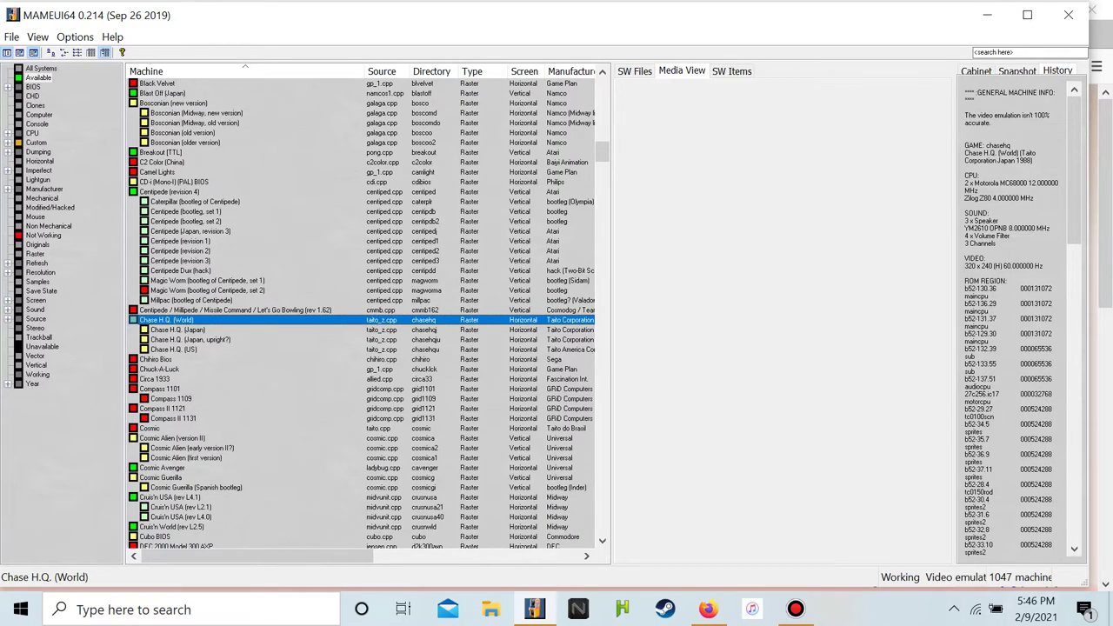
pyautogui.scroll(-6, 365, 313)
pyautogui.scroll(-6, 365, 313)
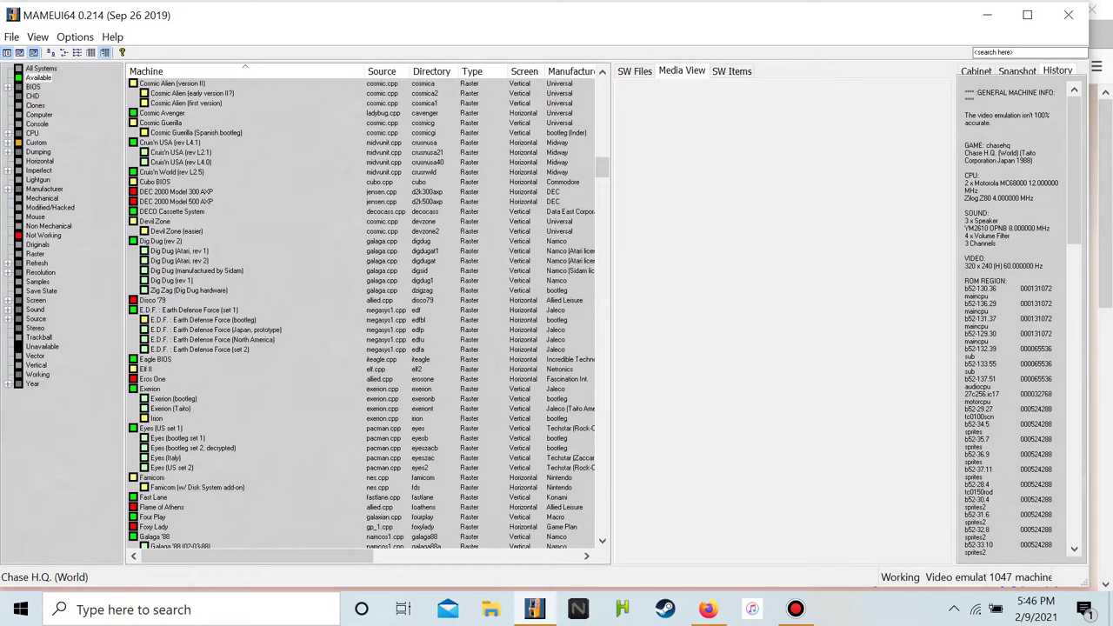
pyautogui.scroll(-5, 363, 314)
pyautogui.scroll(-20, 365, 313)
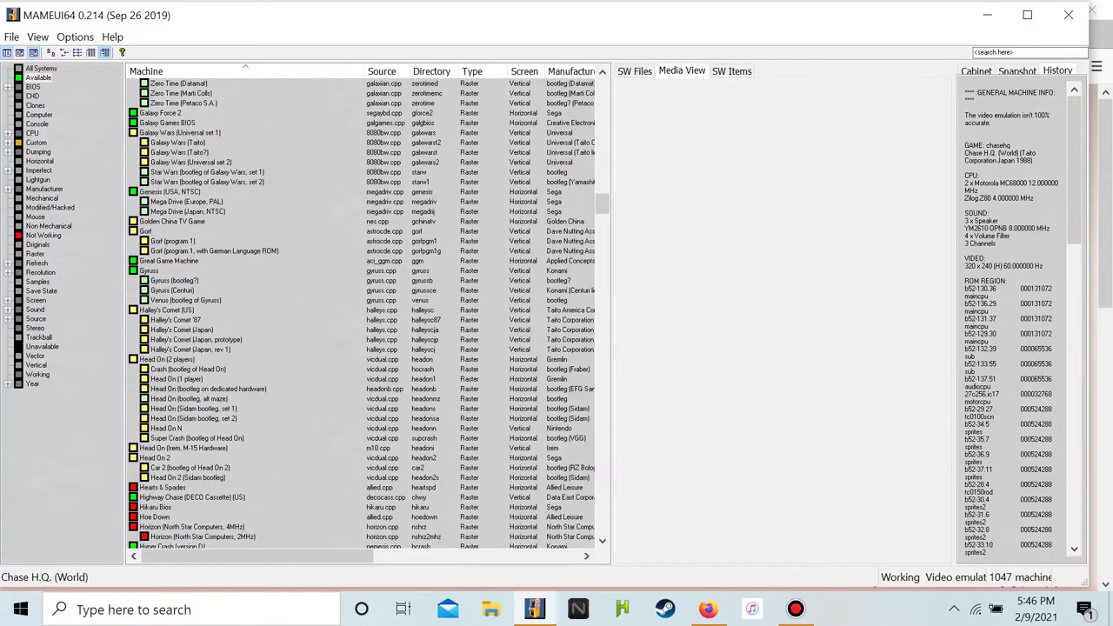
pyautogui.scroll(-20, 365, 313)
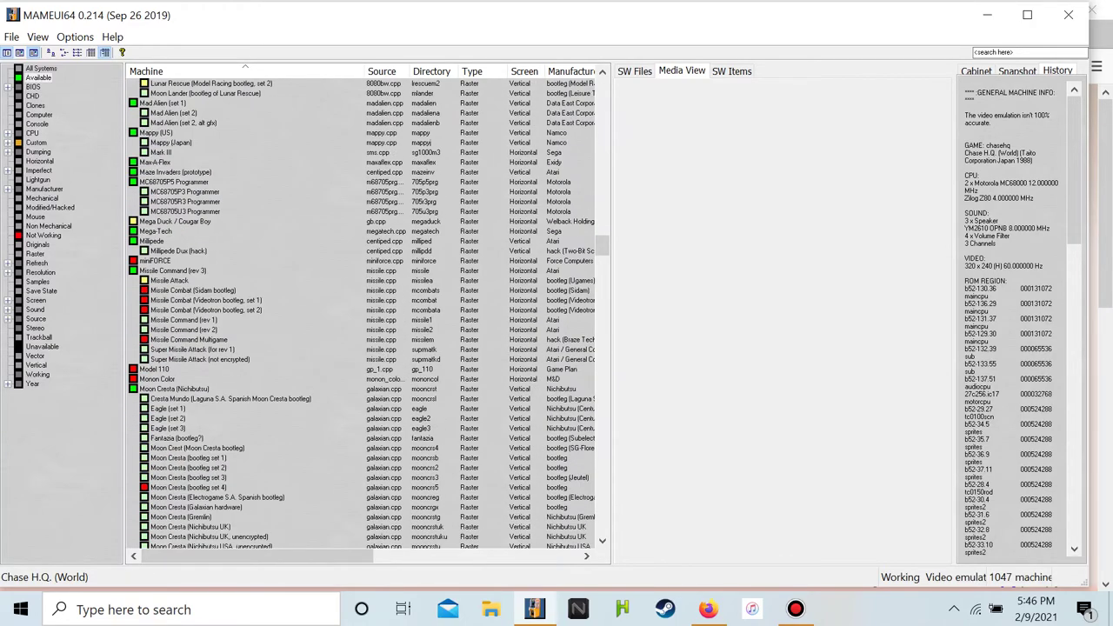
pyautogui.scroll(-20, 365, 313)
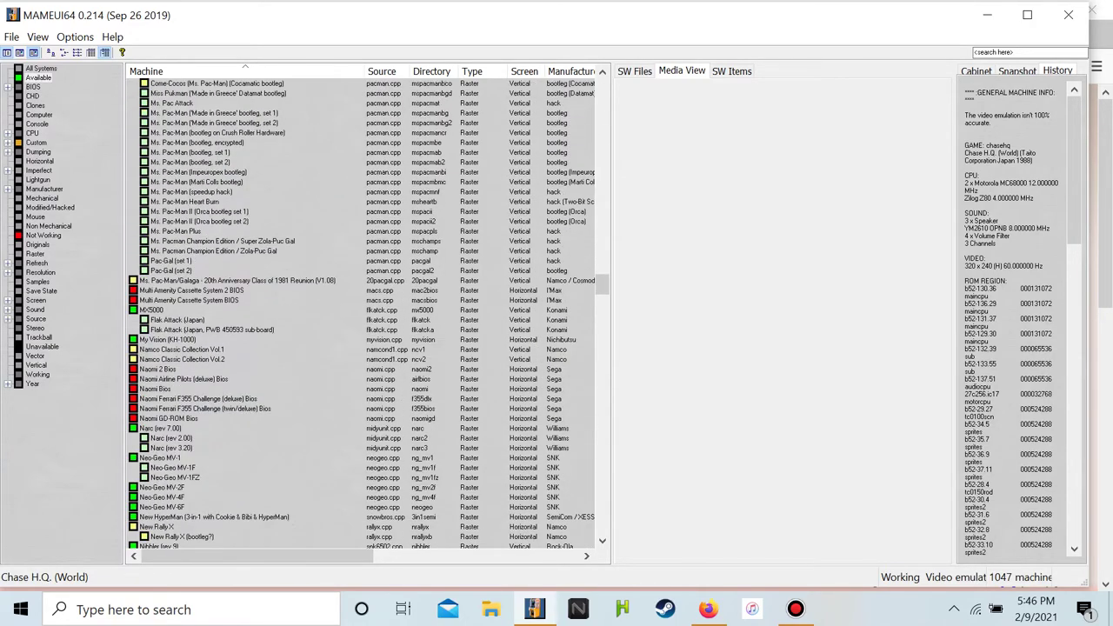
pyautogui.scroll(-20, 365, 313)
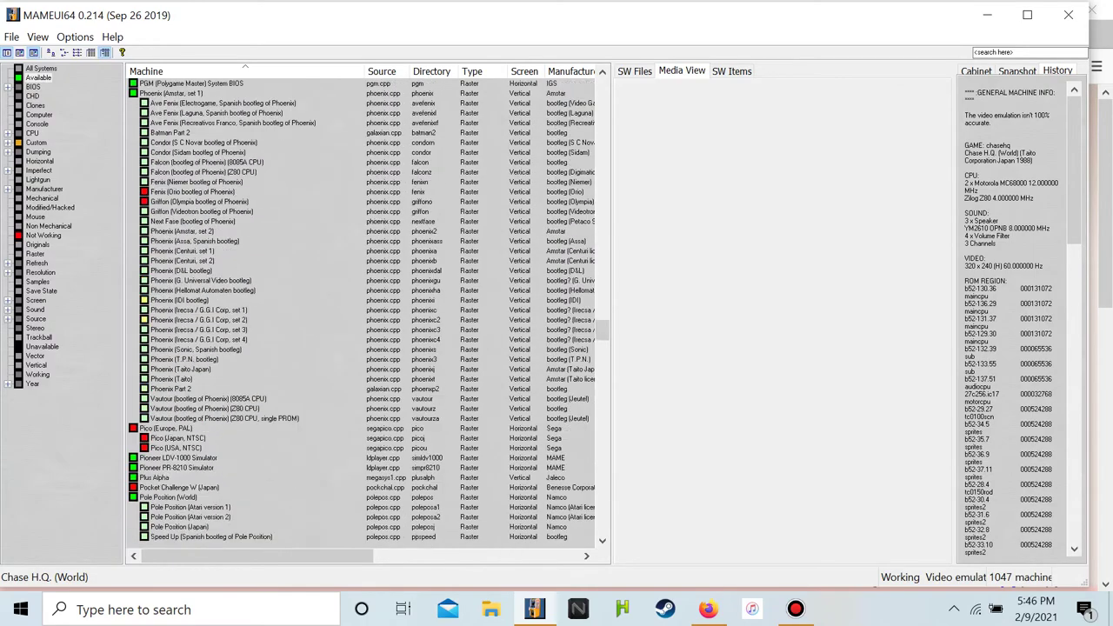
pyautogui.scroll(-20, 365, 313)
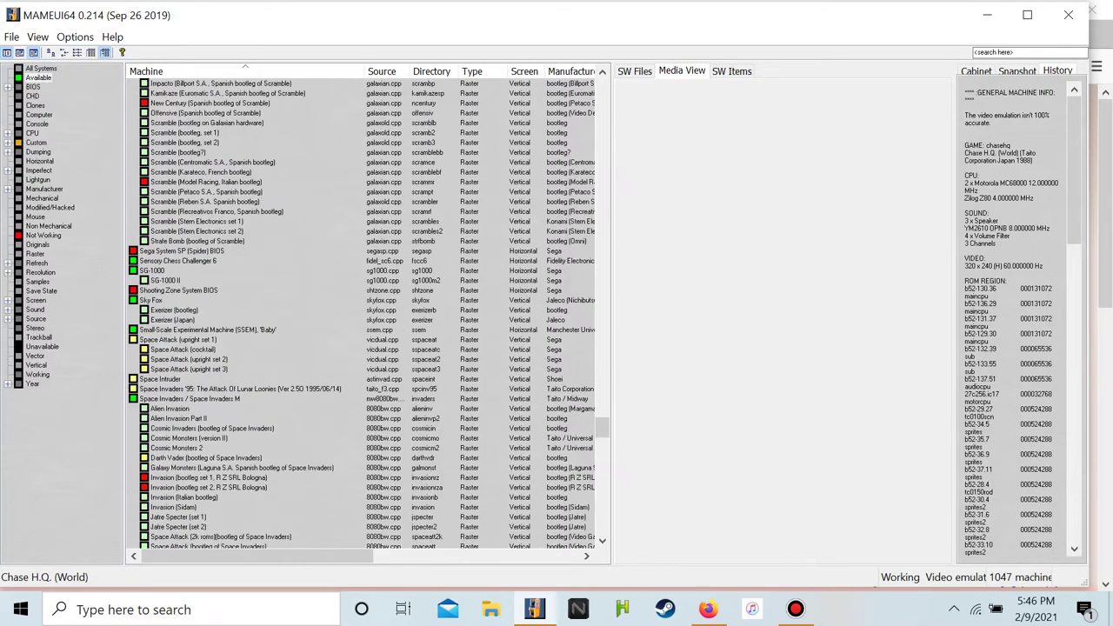
# Bring the MAMEUI64 window back up, shift it slightly, and browse on to the Street Fighter II': Champion Edition sets
pyautogui.click(987, 15)
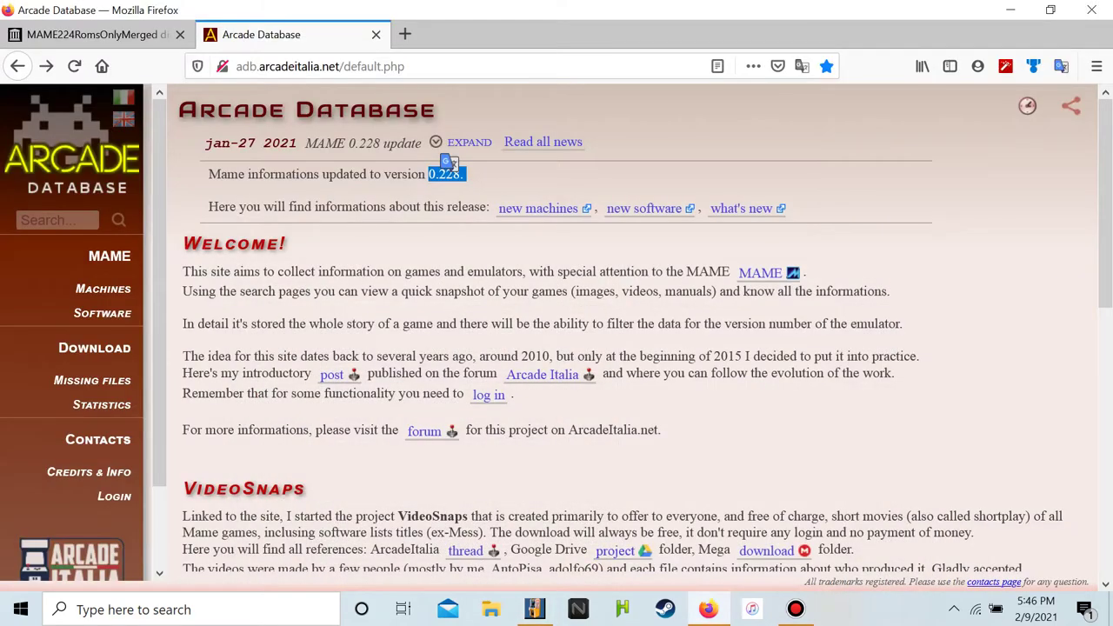
pyautogui.click(535, 609)
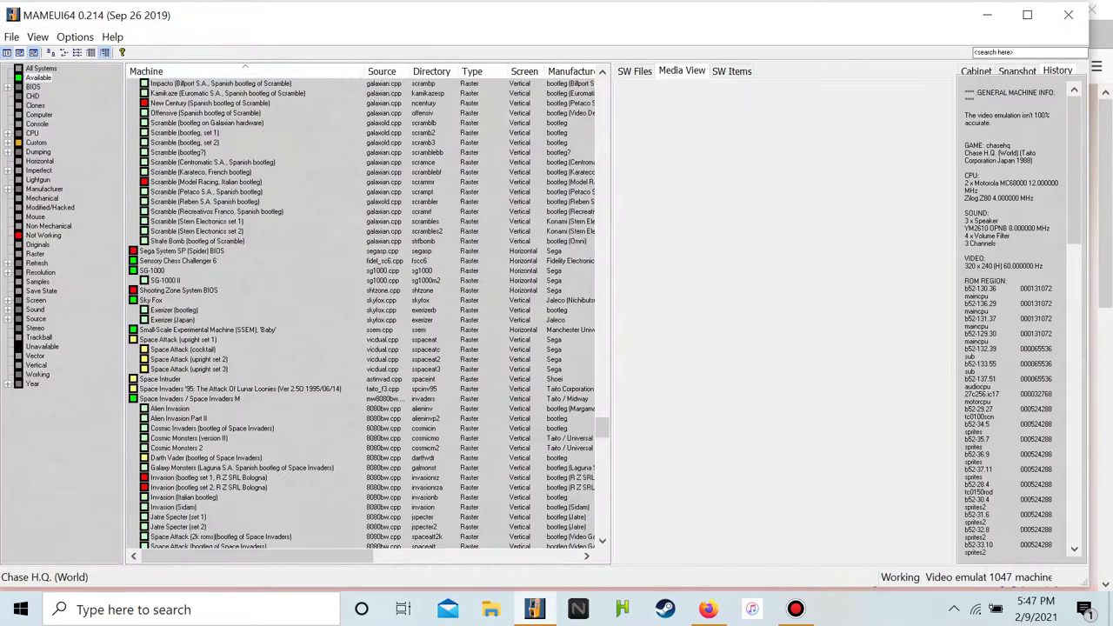
pyautogui.moveTo(557, 15)
pyautogui.mouseDown()
pyautogui.moveTo(579, 18)
pyautogui.moveTo(565, 14)
pyautogui.mouseUp()
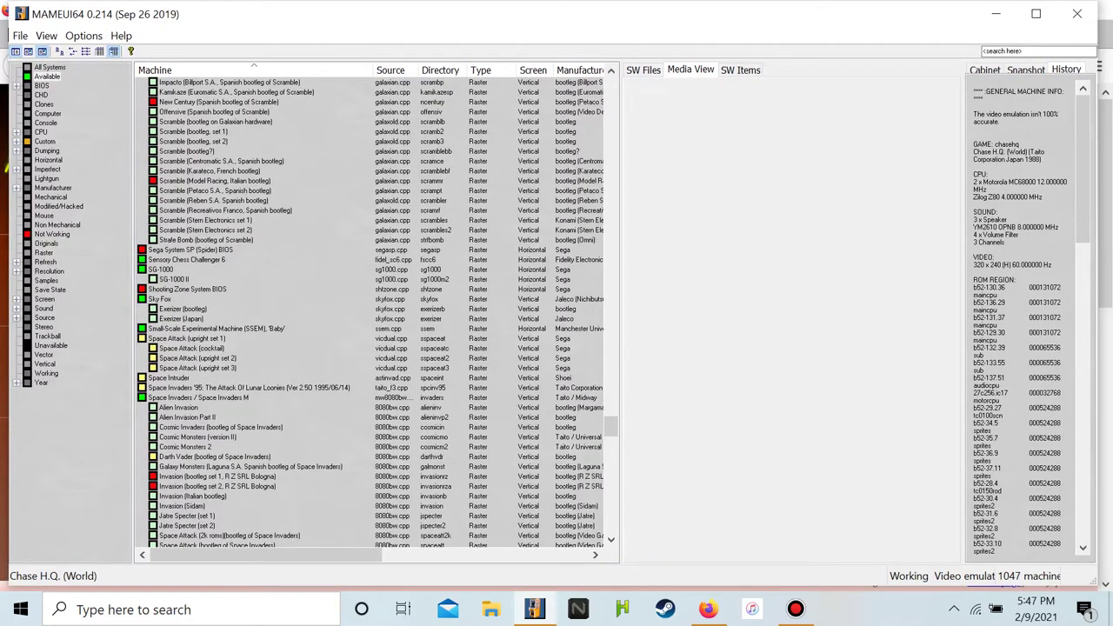
pyautogui.scroll(-20, 378, 314)
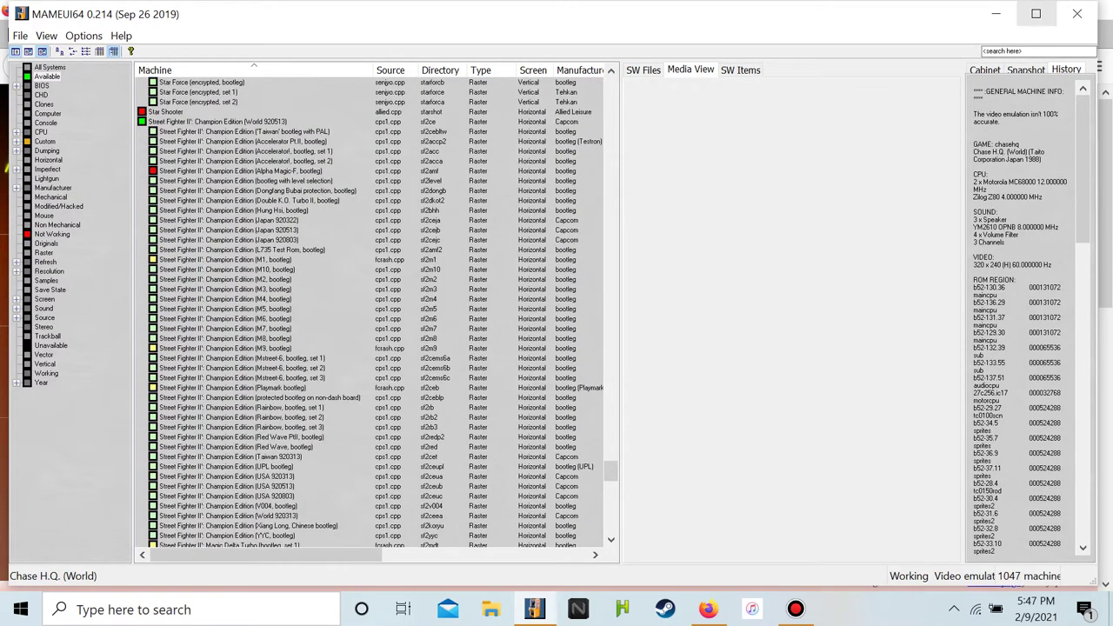
# Switch to Firefox and return from the MAME224RomsOnlyMerged directory listing to its MAME 0.224 ROMs (merged) item page
pyautogui.click(996, 14)
pyautogui.scroll(-7, 632, 348)
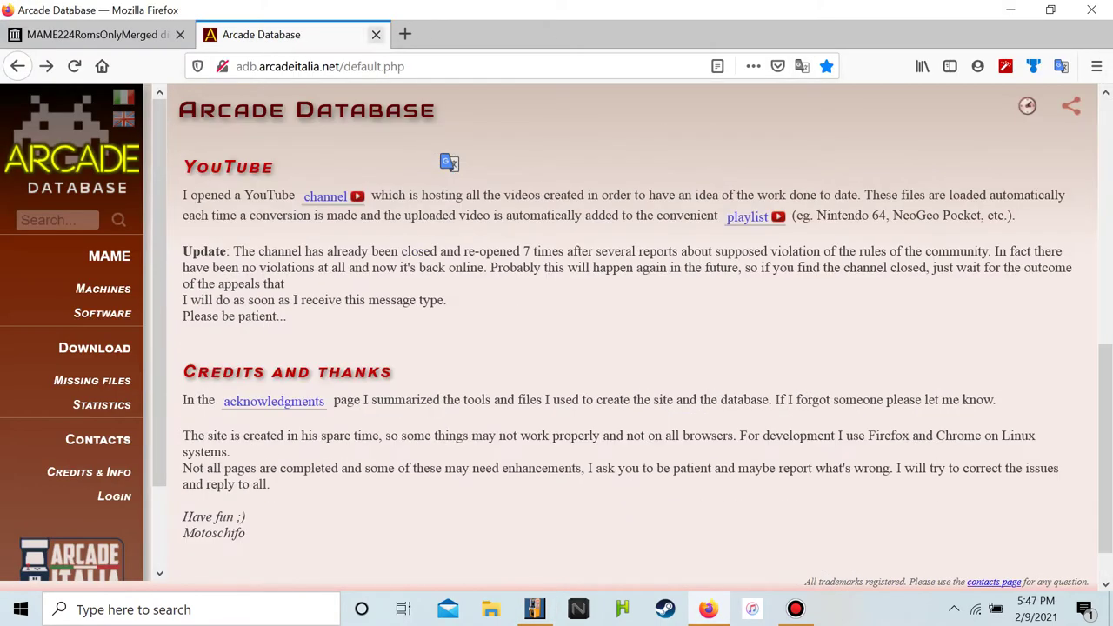
pyautogui.click(96, 34)
pyautogui.scroll(4, 109, 285)
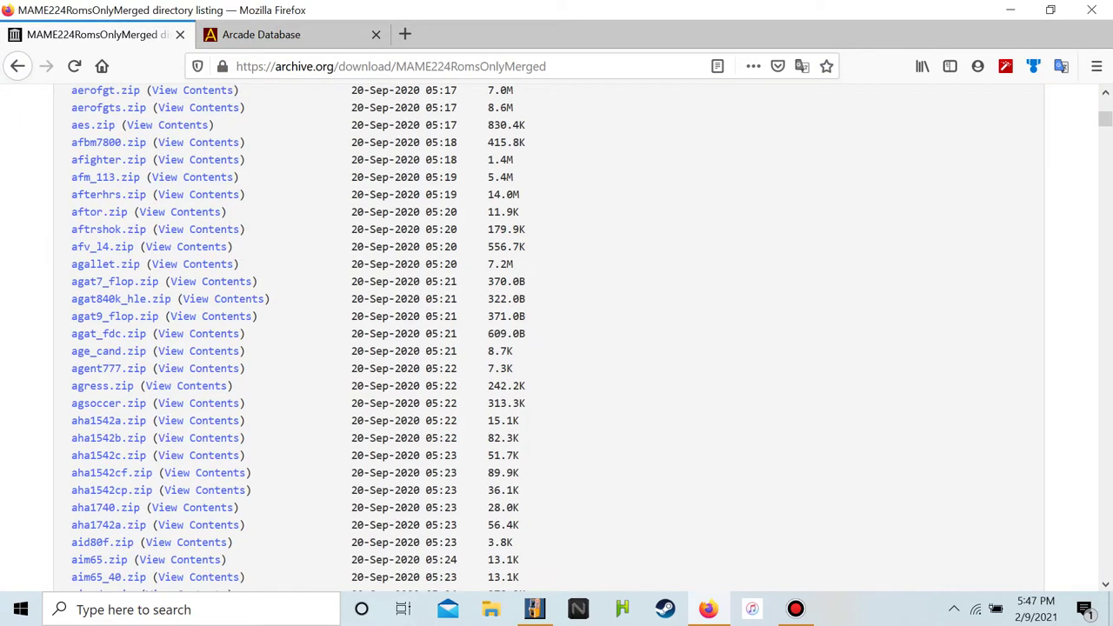
pyautogui.hotkey('alt', 'Left')
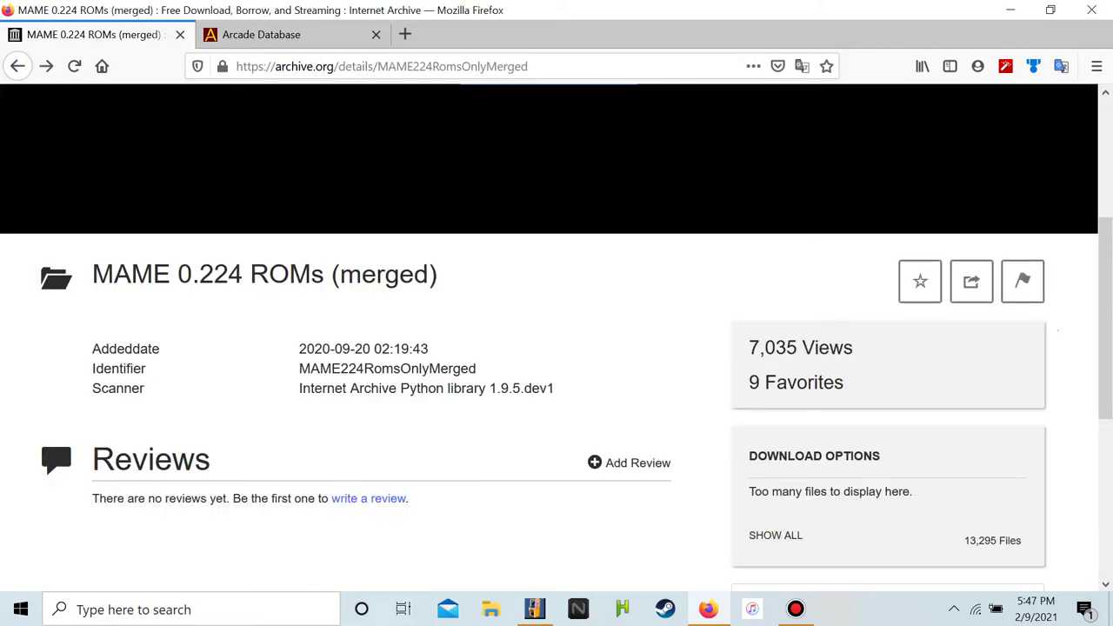
# Search Google for the "MAME 0.224" part of the item page's title
pyautogui.moveTo(92, 274); pyautogui.dragTo(213, 274)
pyautogui.rightClick(241, 264)
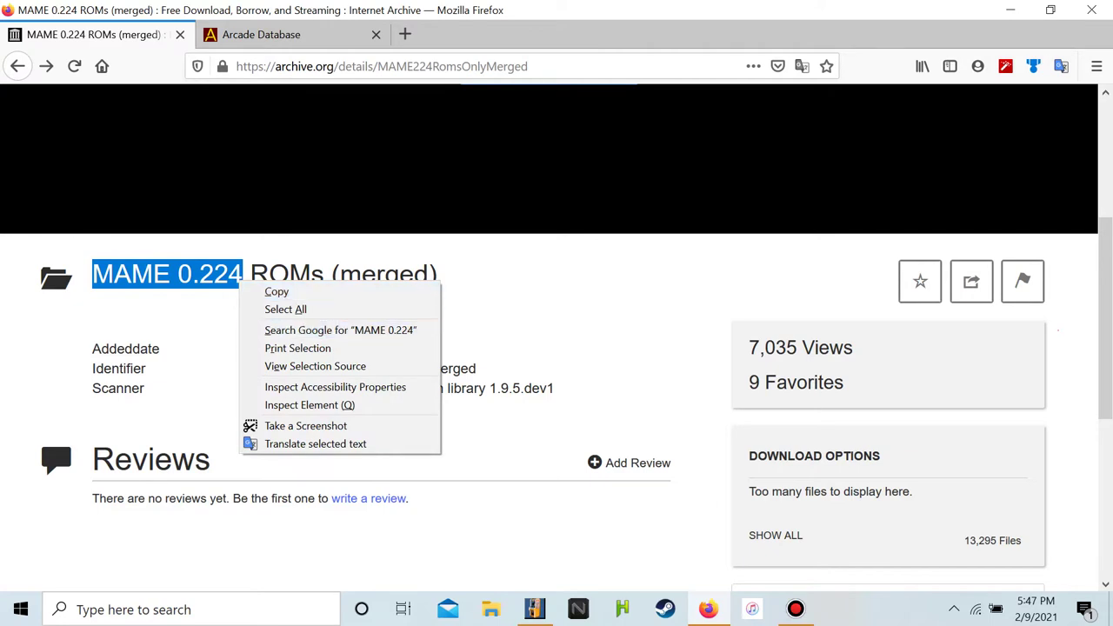
pyautogui.click(313, 329)
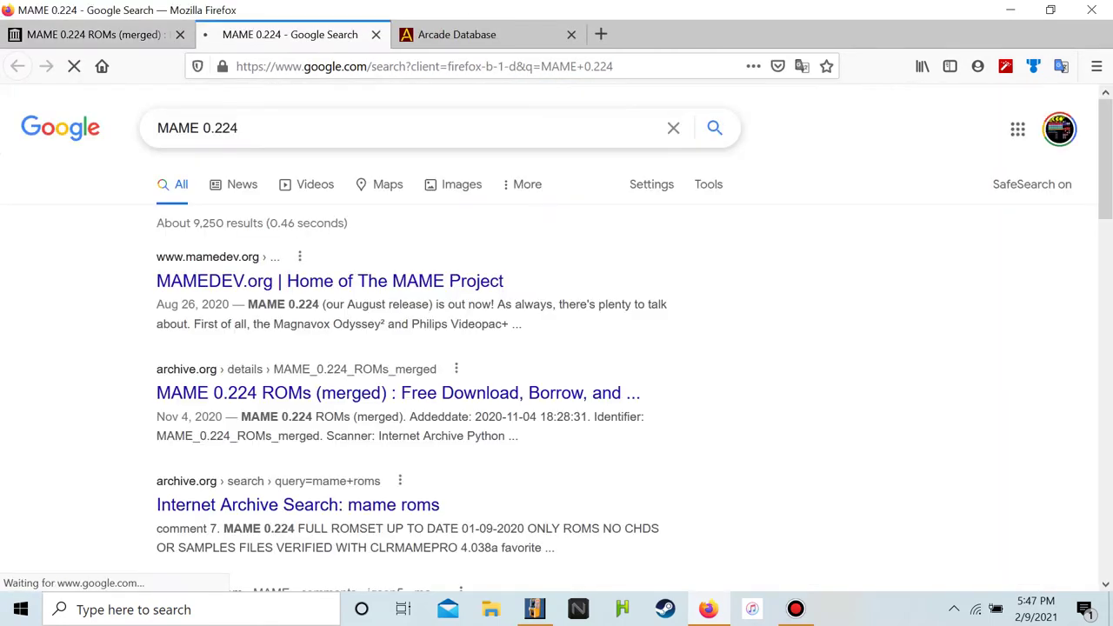
# Change the Google search to "mameui64 0.224" and look through the results for a matching emulator download
pyautogui.click(200, 128)
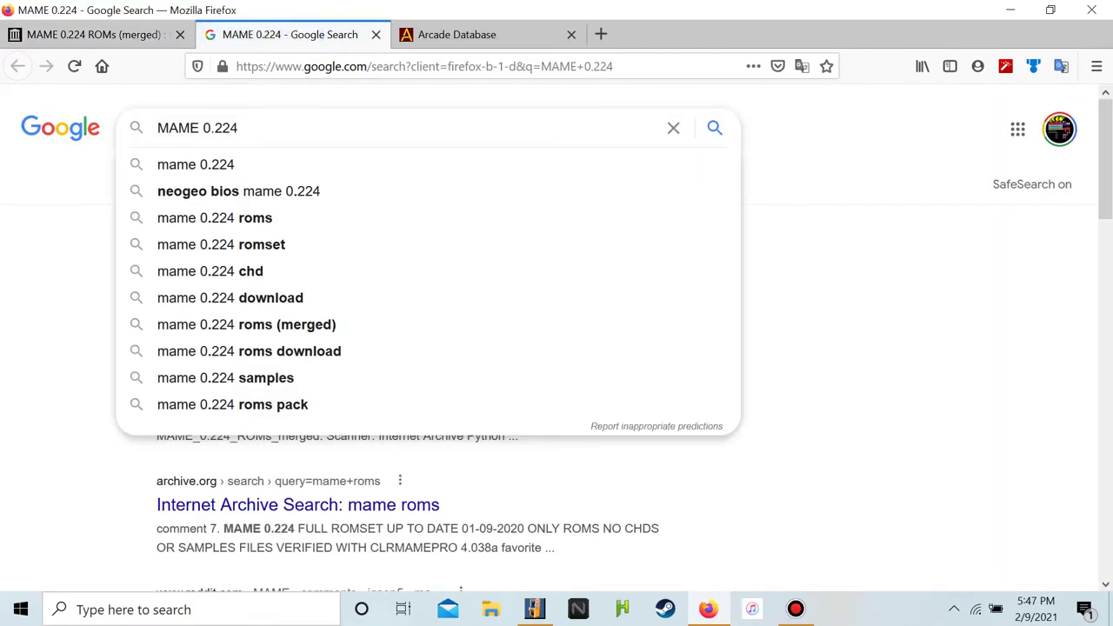
pyautogui.write('ui')
pyautogui.click(209, 164)
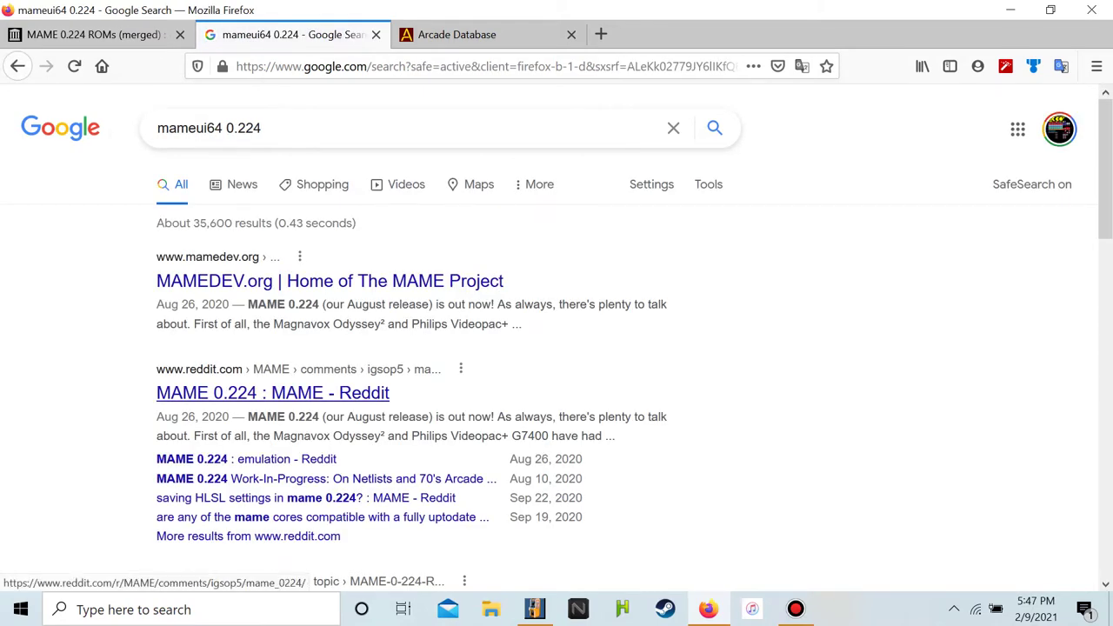
pyautogui.scroll(-2, 273, 387)
pyautogui.scroll(-2, 273, 387)
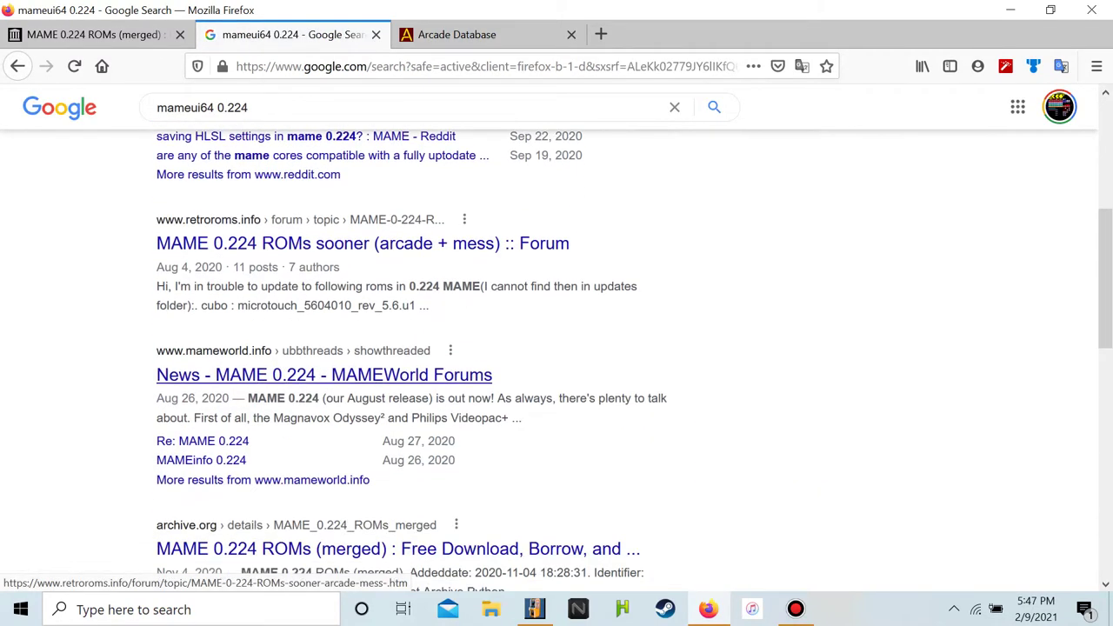
pyautogui.scroll(-1, 272, 458)
pyautogui.scroll(-3, 272, 458)
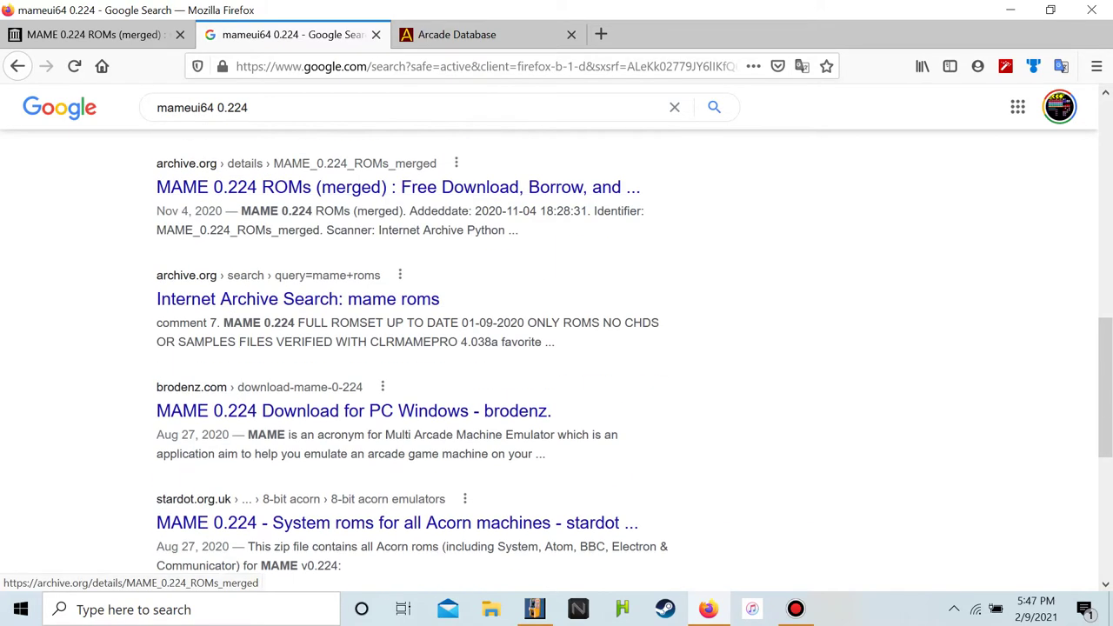
# Open the "Internet Archive Search: mame roms" result and view its items sorted by date archived
pyautogui.click(296, 299)
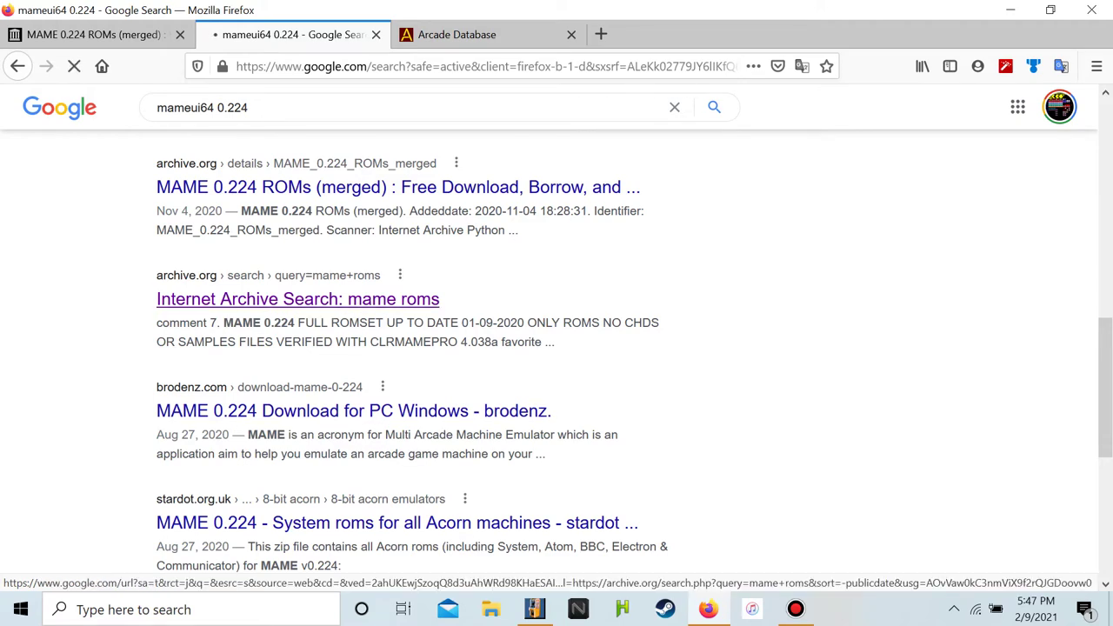
pyautogui.scroll(-2, 272, 454)
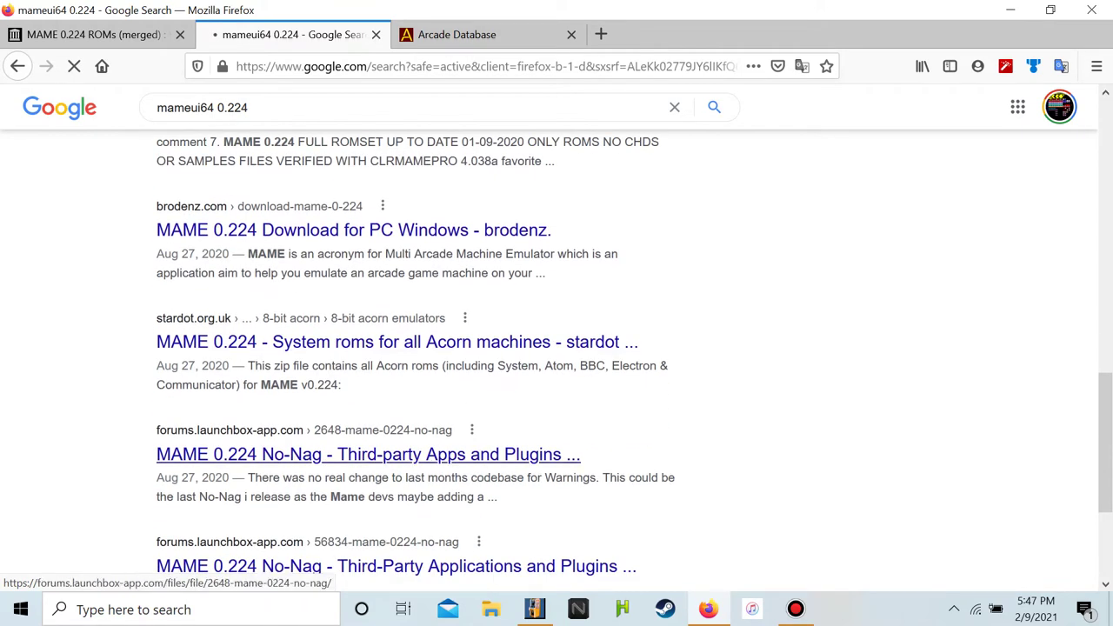
pyautogui.scroll(-3, 273, 454)
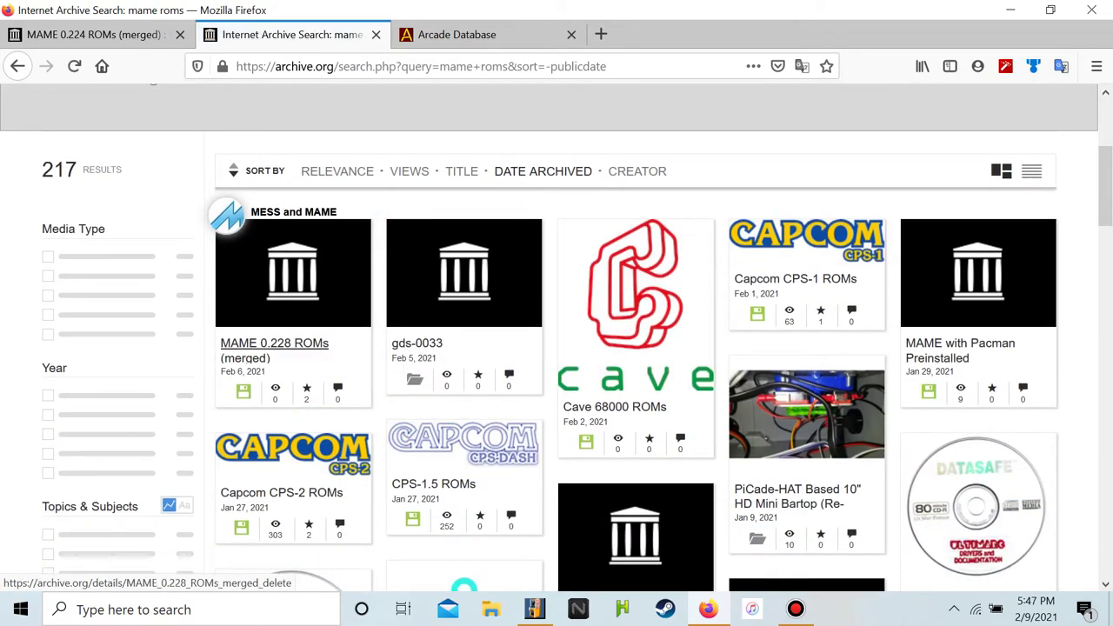
# Open the MAME 0.228 ROMs (merged) item, expand its ZIP download options and browse the files down to the similar items
pyautogui.scroll(-4, 557, 337)
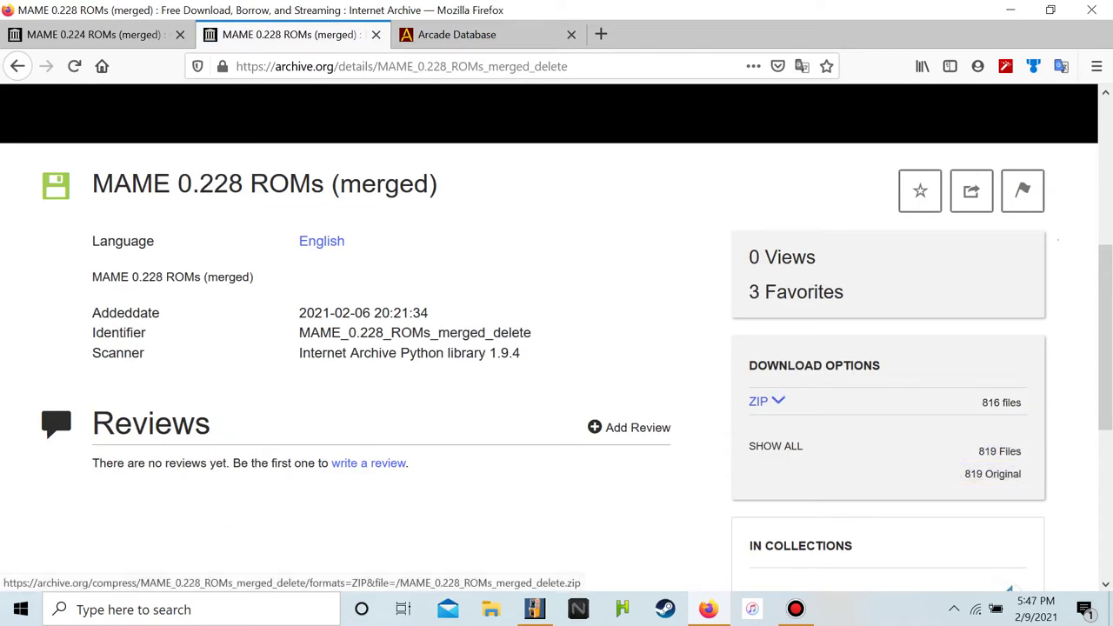
pyautogui.click(765, 401)
pyautogui.scroll(-15, 766, 401)
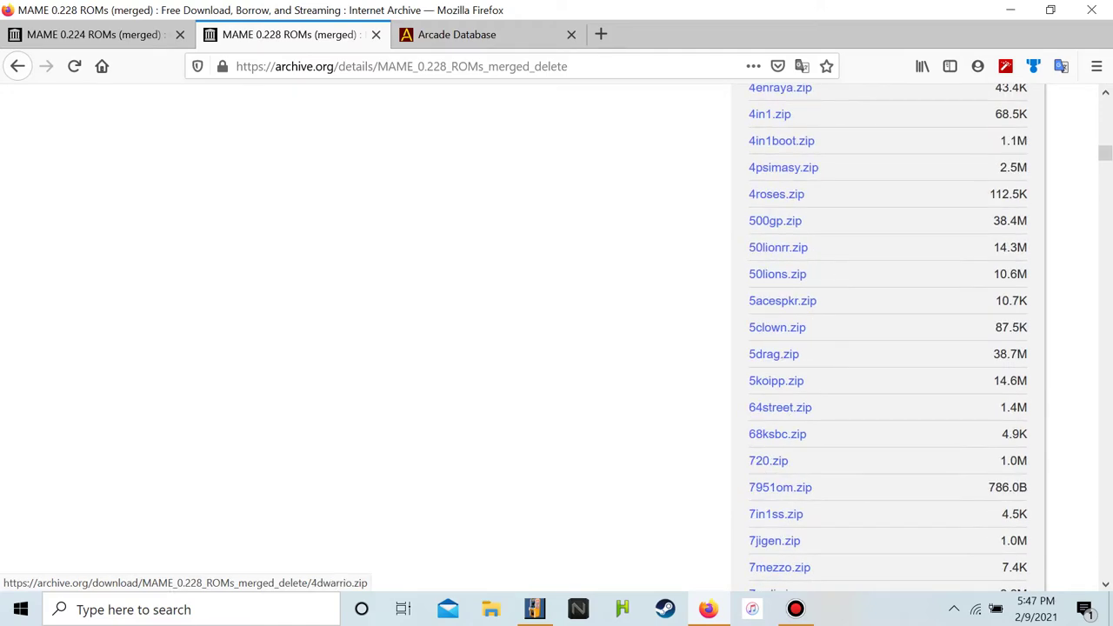
pyautogui.scroll(-20, 766, 401)
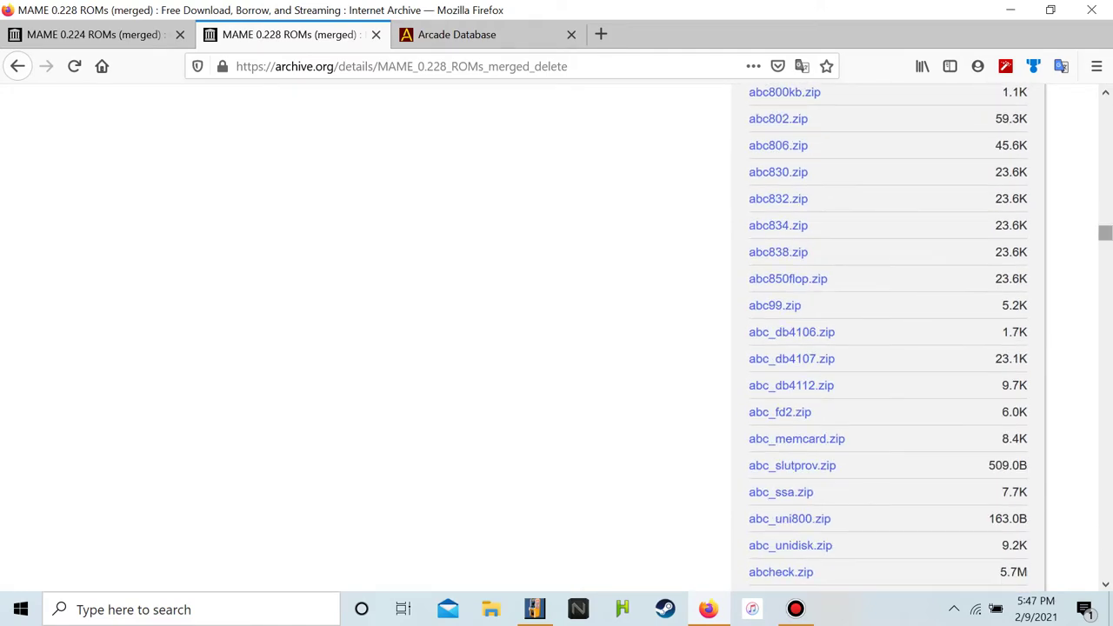
pyautogui.scroll(-20, 888, 339)
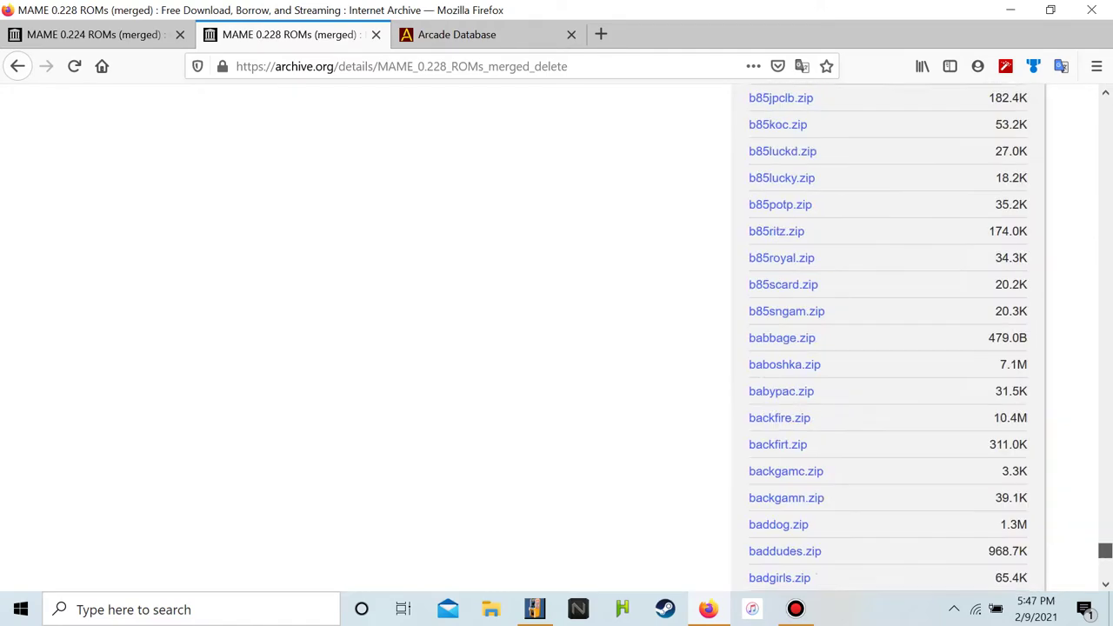
pyautogui.scroll(-10, 887, 340)
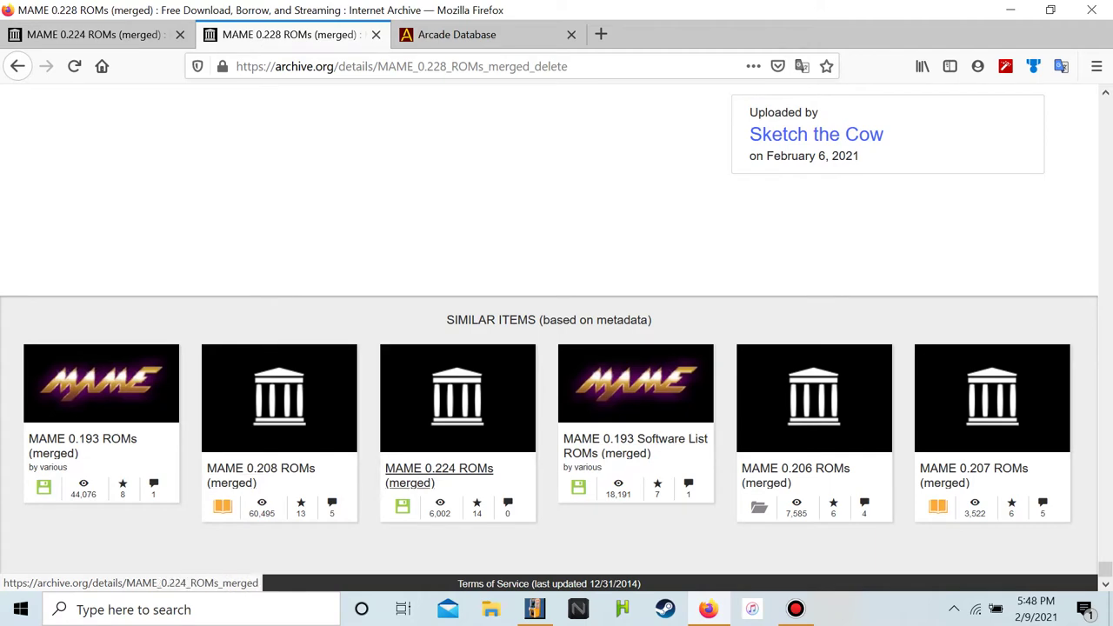
# Open MAME 0.224 ROMs (merged) from the similar items and highlight the date in its Addeddate entry
pyautogui.click(439, 470)
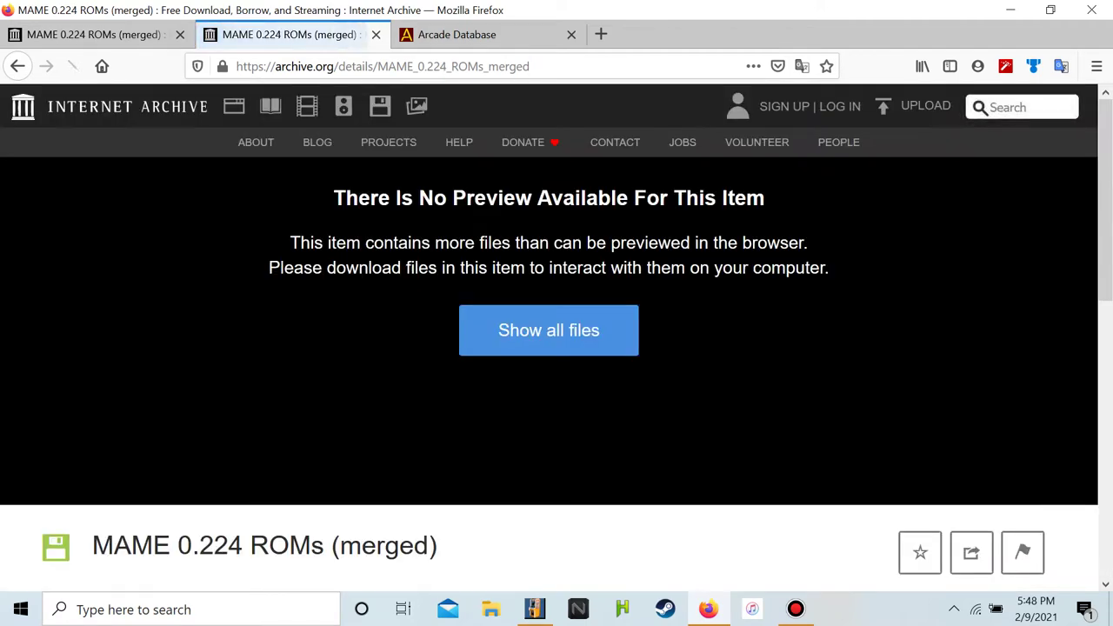
pyautogui.scroll(-5, 439, 469)
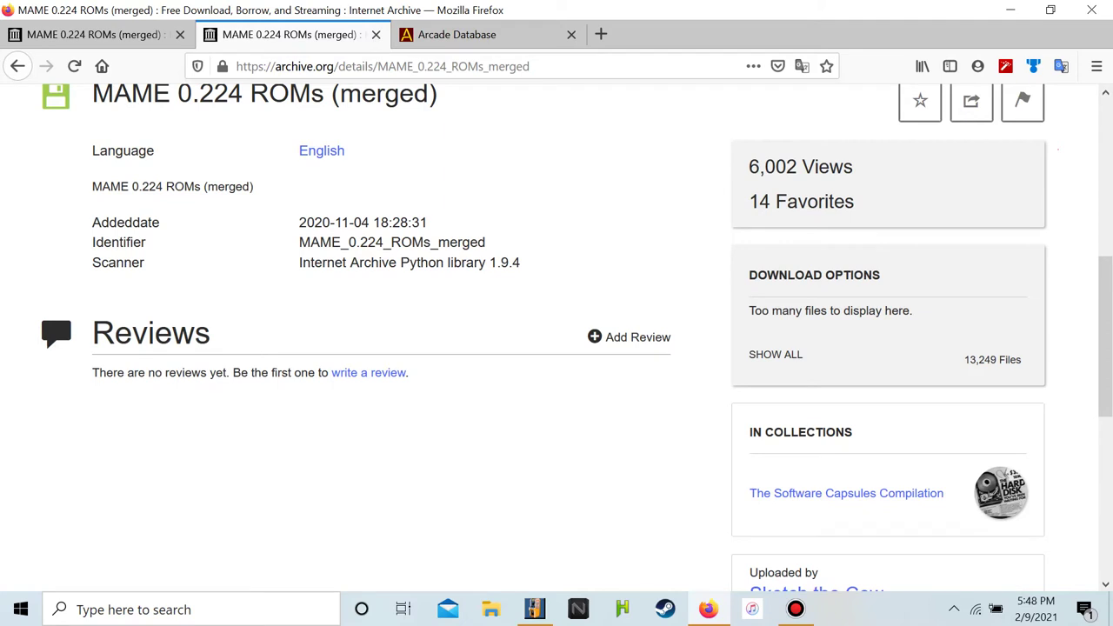
pyautogui.moveTo(306, 223)
pyautogui.mouseDown()
pyautogui.moveTo(373, 222)
pyautogui.moveTo(306, 223)
pyautogui.mouseUp()
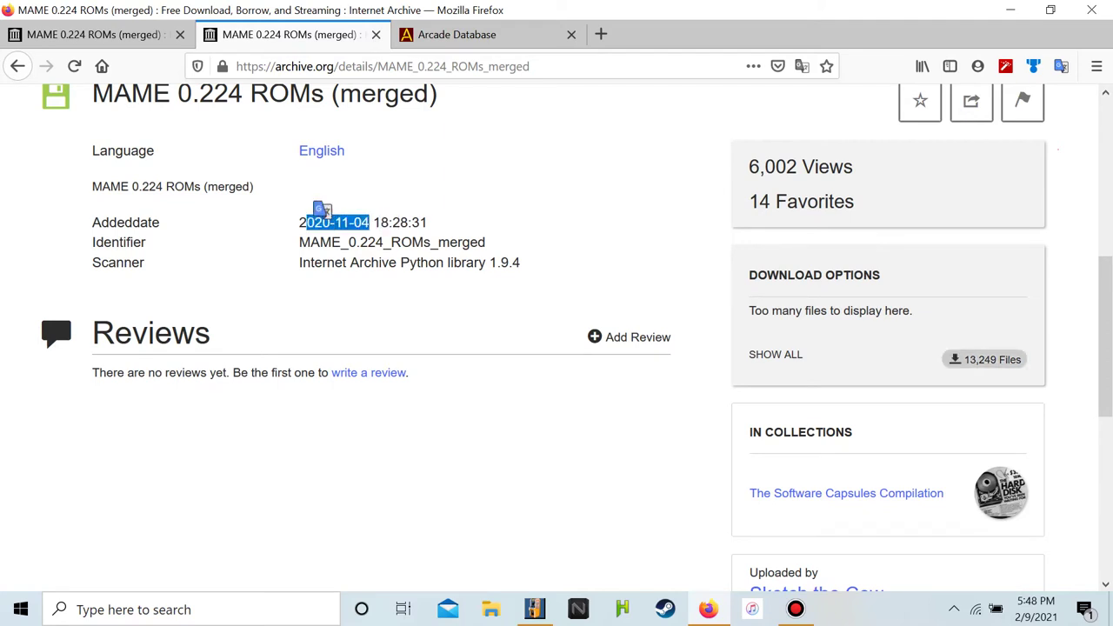
# Open the full file listing of MAME 0.224 ROMs (merged) and browse through its ZIP files
pyautogui.click(783, 353)
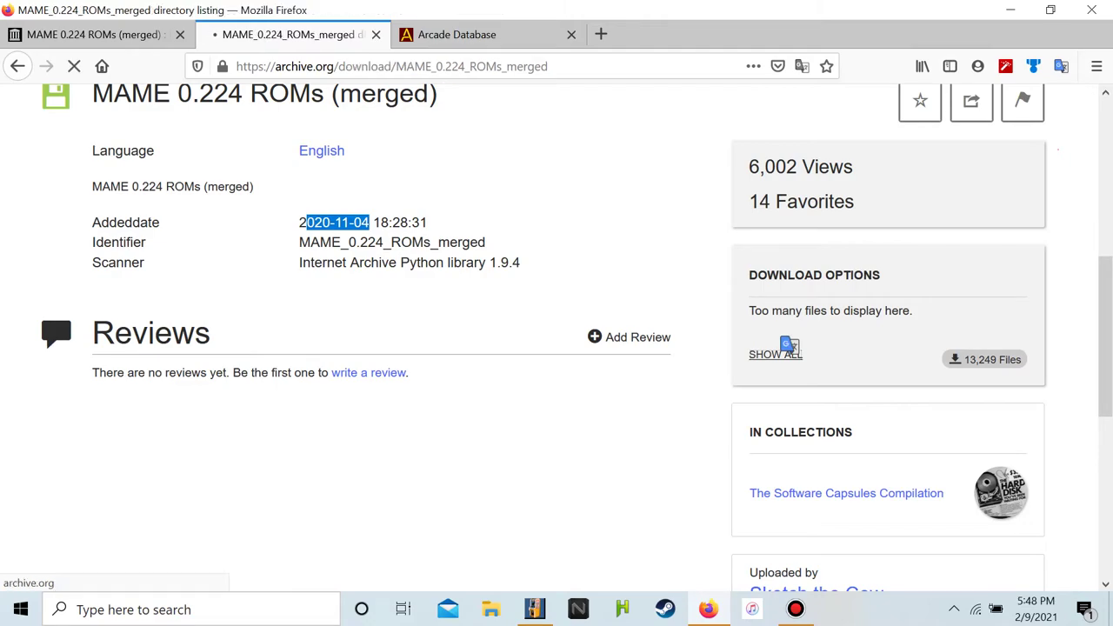
pyautogui.scroll(-5, 785, 343)
pyautogui.scroll(-10, 785, 343)
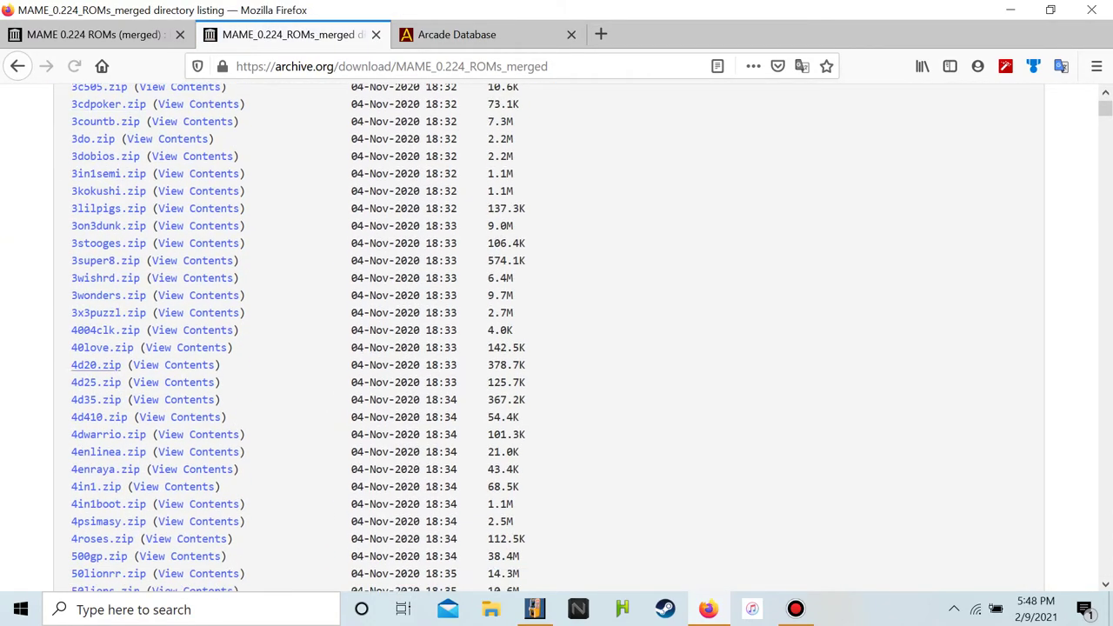
pyautogui.scroll(-20, 96, 367)
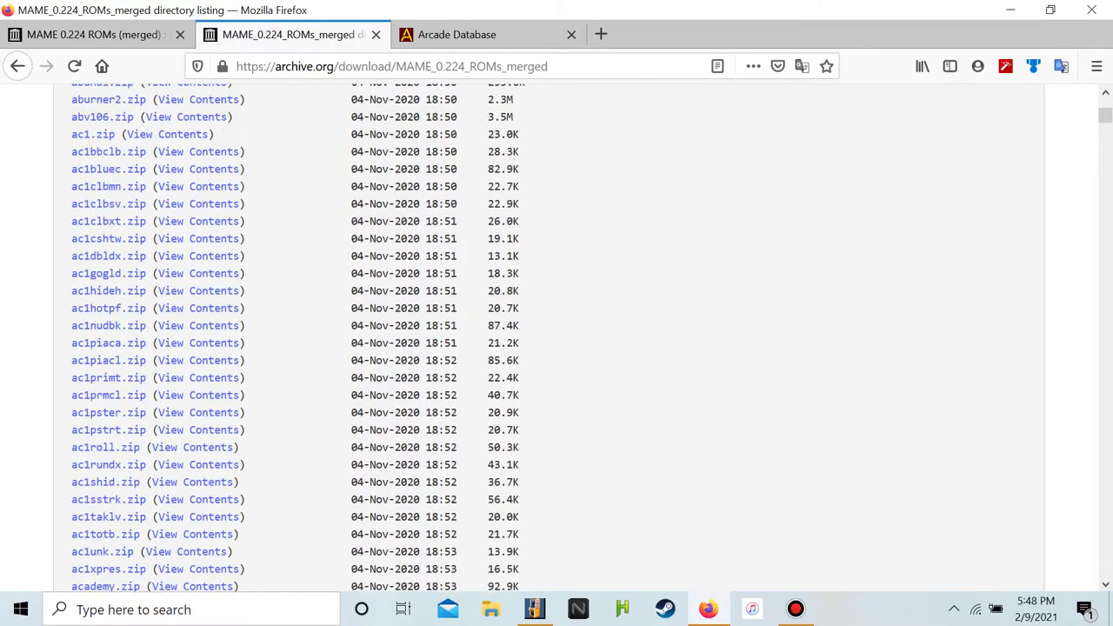
pyautogui.scroll(2, 548, 338)
# Open a new browser tab and close the other MAME 0.224 ROMs (merged) item page, MAME224RomsOnlyMerged
pyautogui.click(478, 34)
pyautogui.click(601, 34)
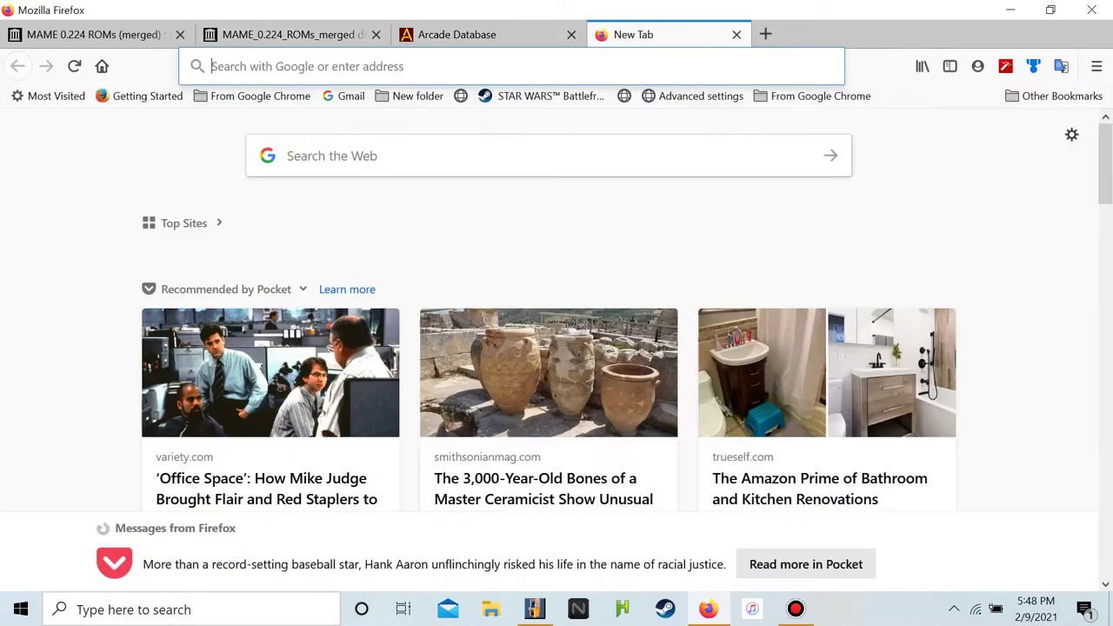
pyautogui.click(96, 34)
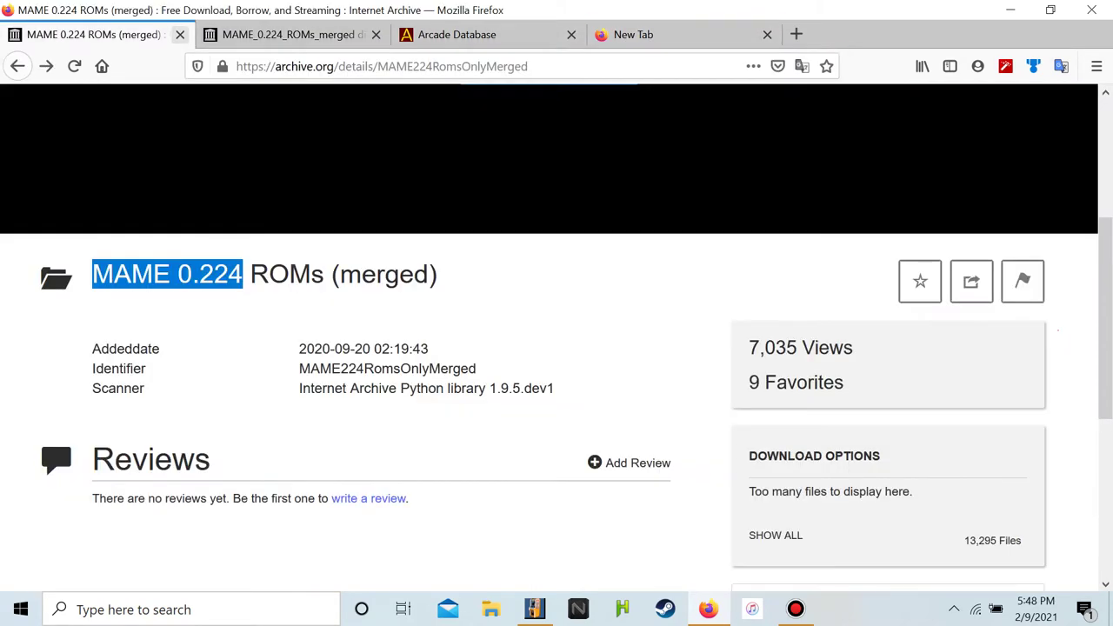
pyautogui.click(180, 35)
pyautogui.click(487, 35)
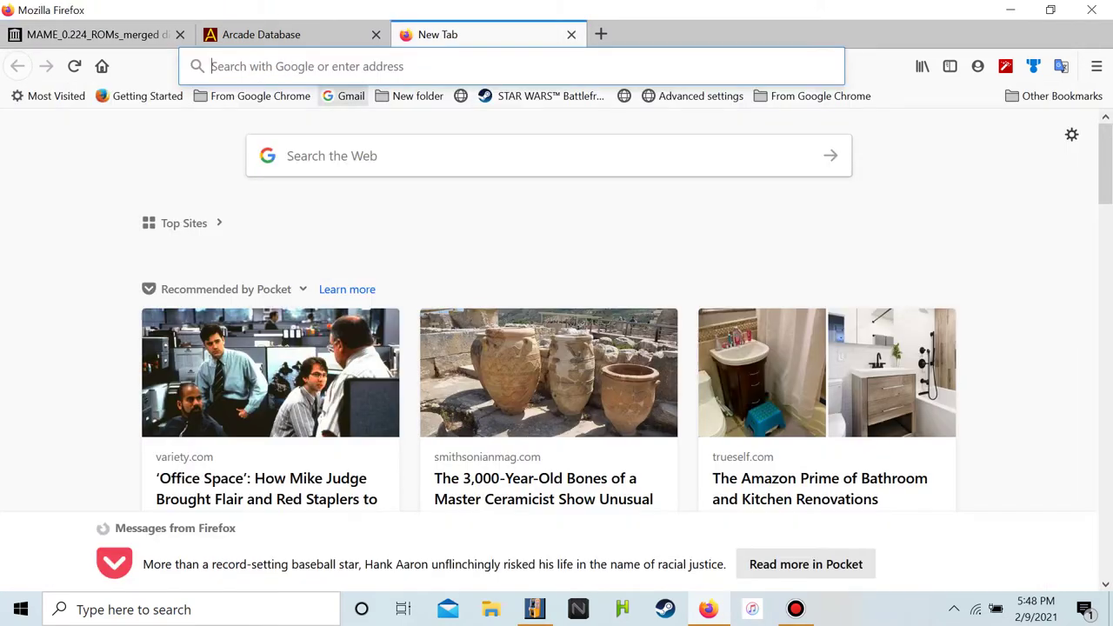
pyautogui.rightClick(338, 71)
pyautogui.click(374, 138)
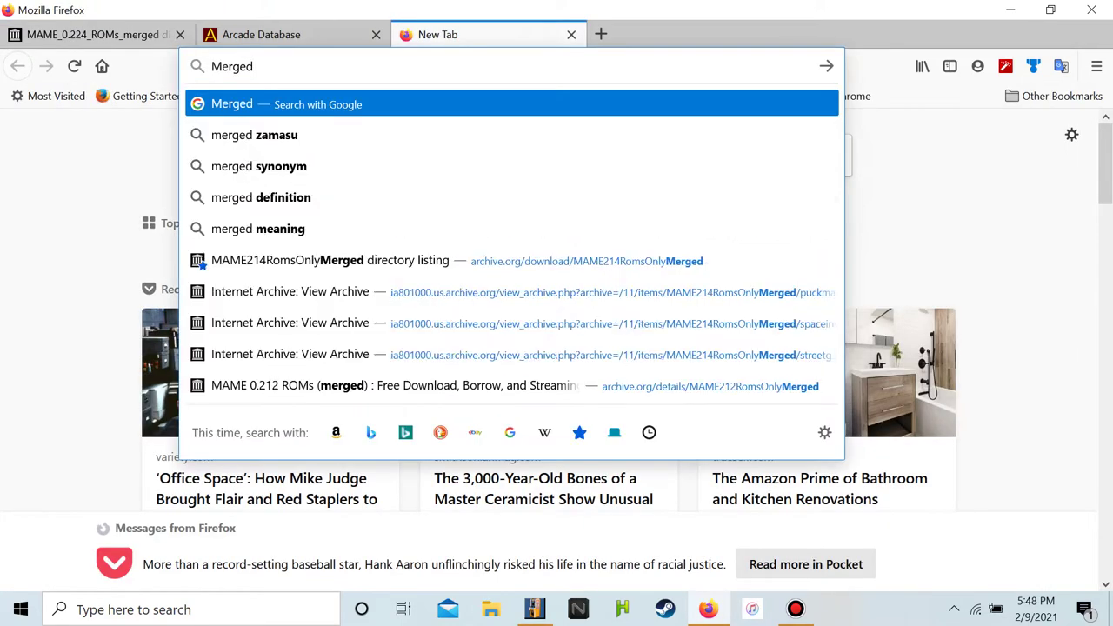
pyautogui.press('BackSpace')
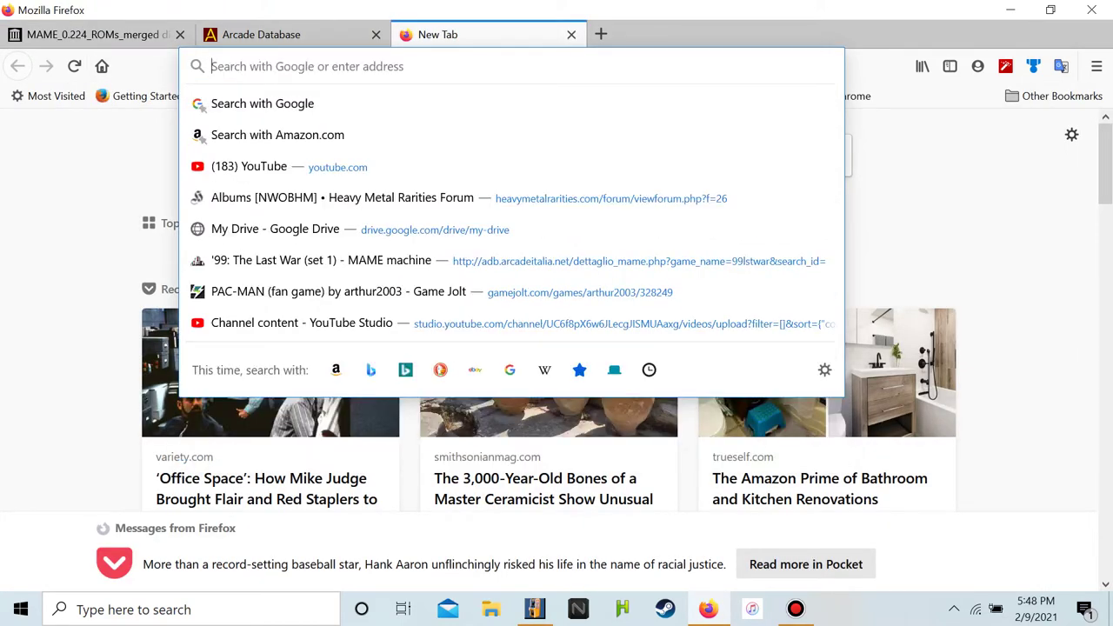
# Search the web for "mameui64" in the new tab
pyautogui.write('mae')
pyautogui.press('BackSpace')
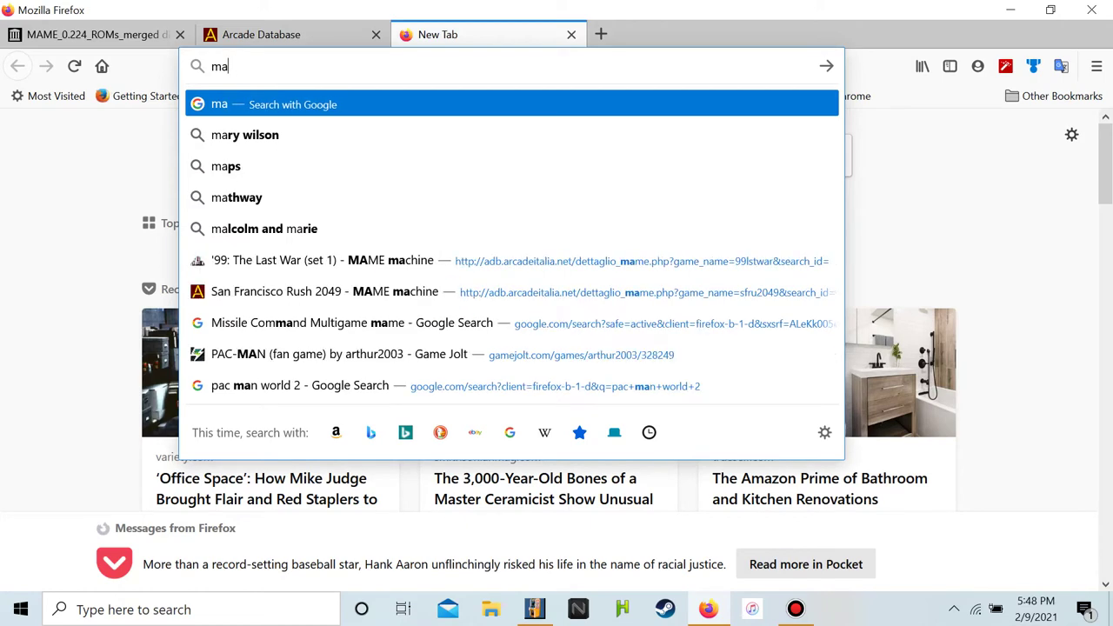
pyautogui.write('me')
pyautogui.press('BackSpace')
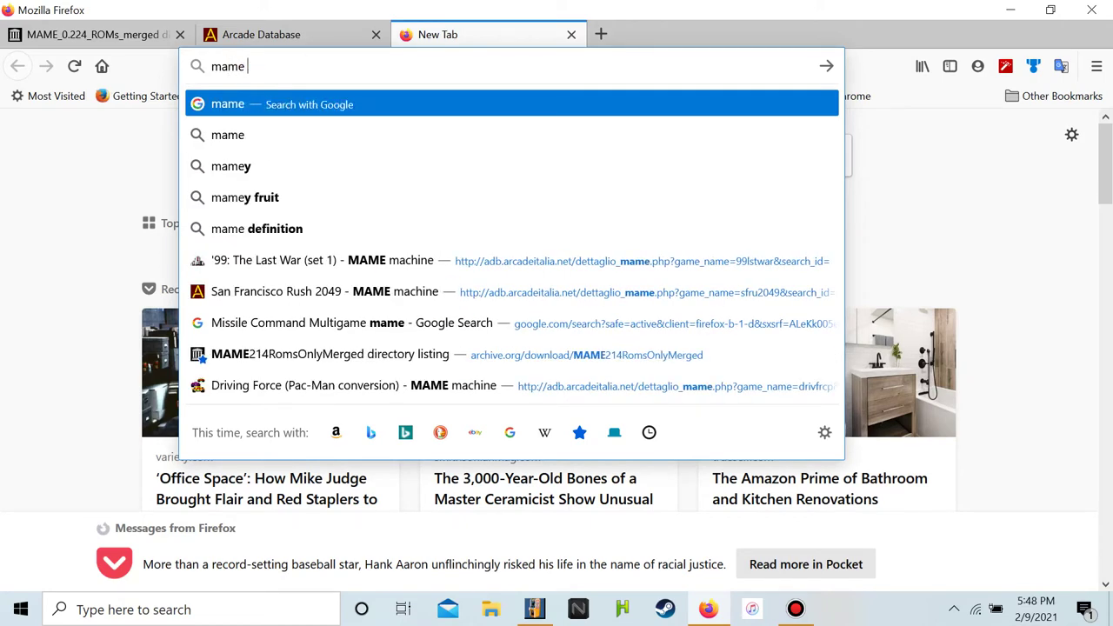
pyautogui.write('ui')
pyautogui.press('BackSpace')
pyautogui.press('BackSpace')
pyautogui.press('BackSpace')
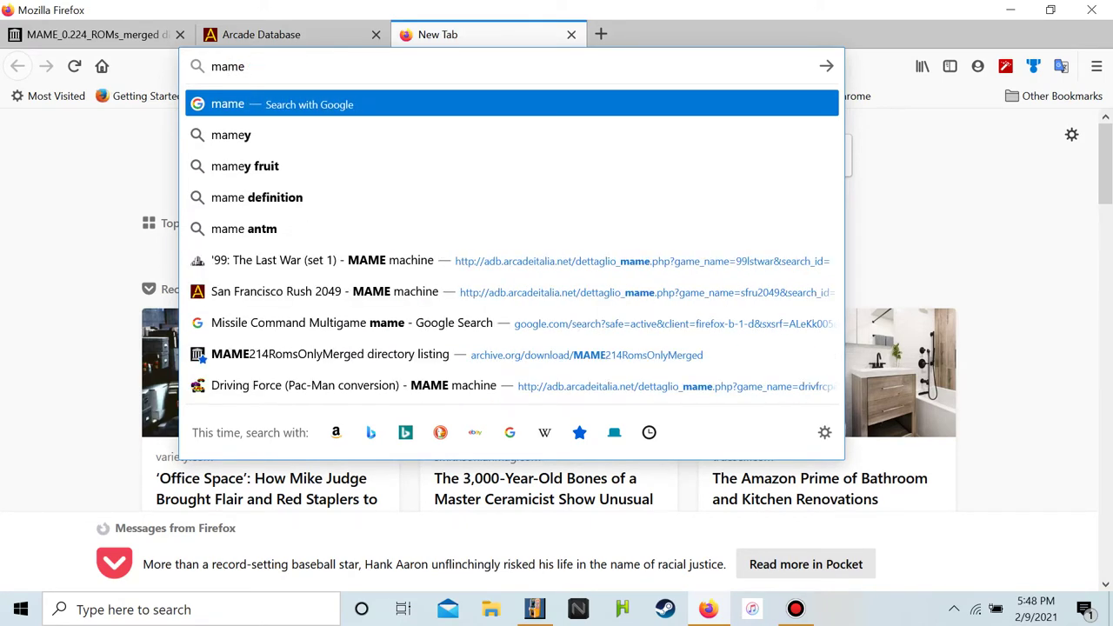
pyautogui.write('ui64')
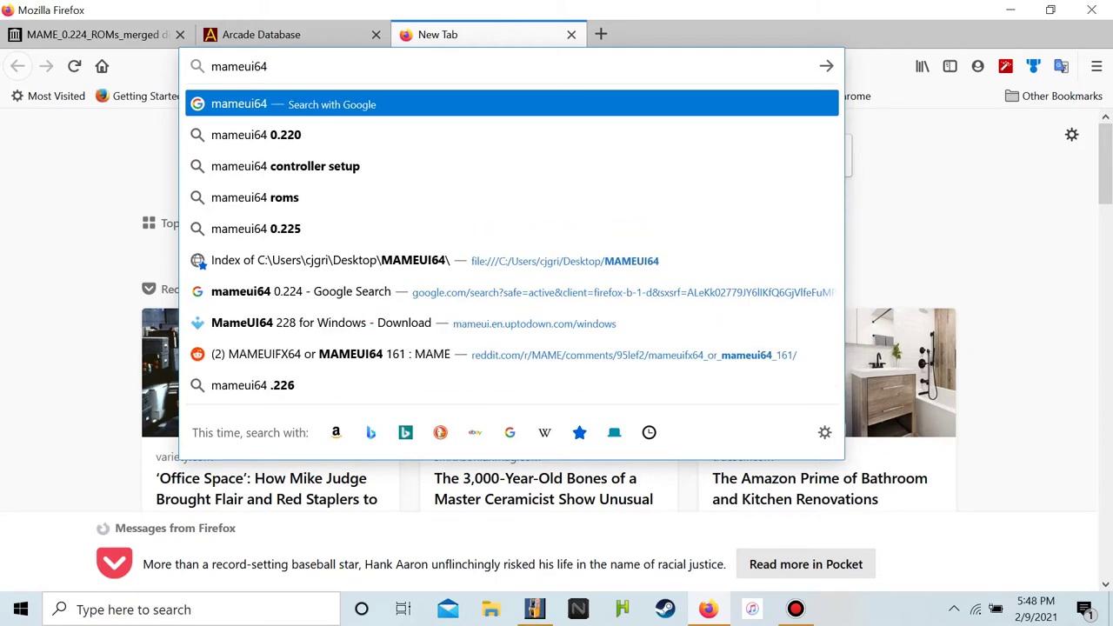
pyautogui.press('Return')
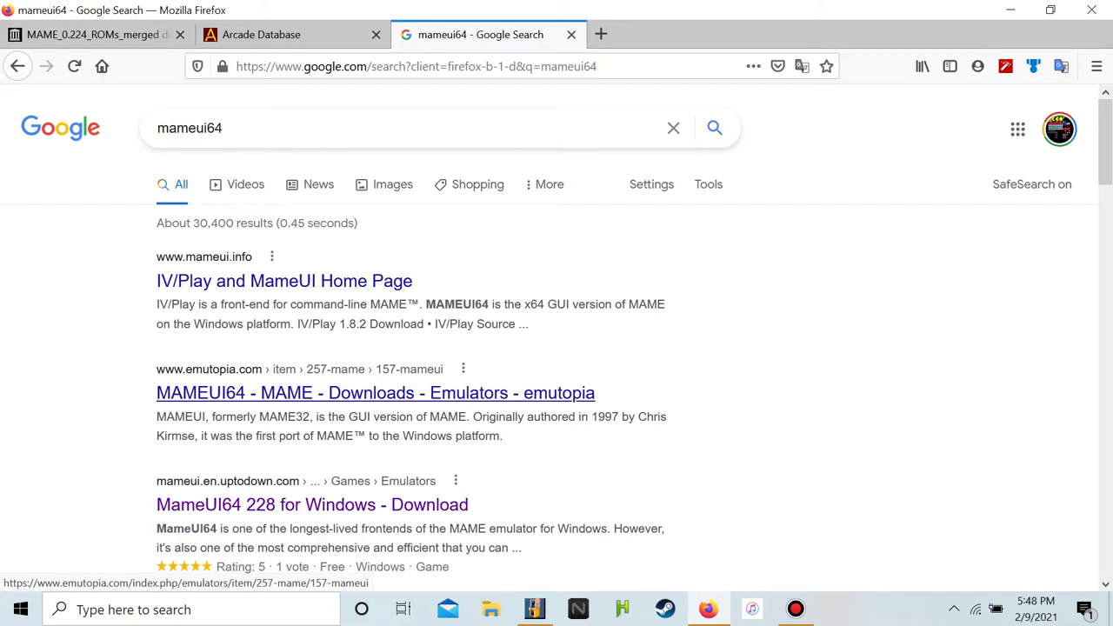
# Open the emutopia MAMEUI64 downloads result and look through the emulator versions it offers
pyautogui.click(374, 393)
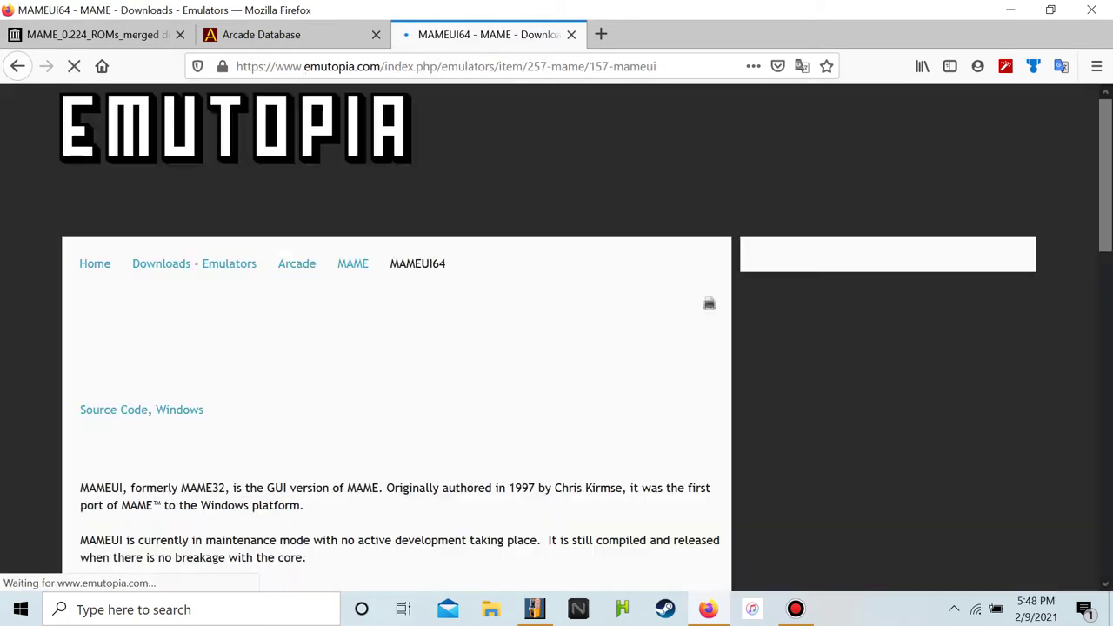
pyautogui.scroll(-3, 374, 393)
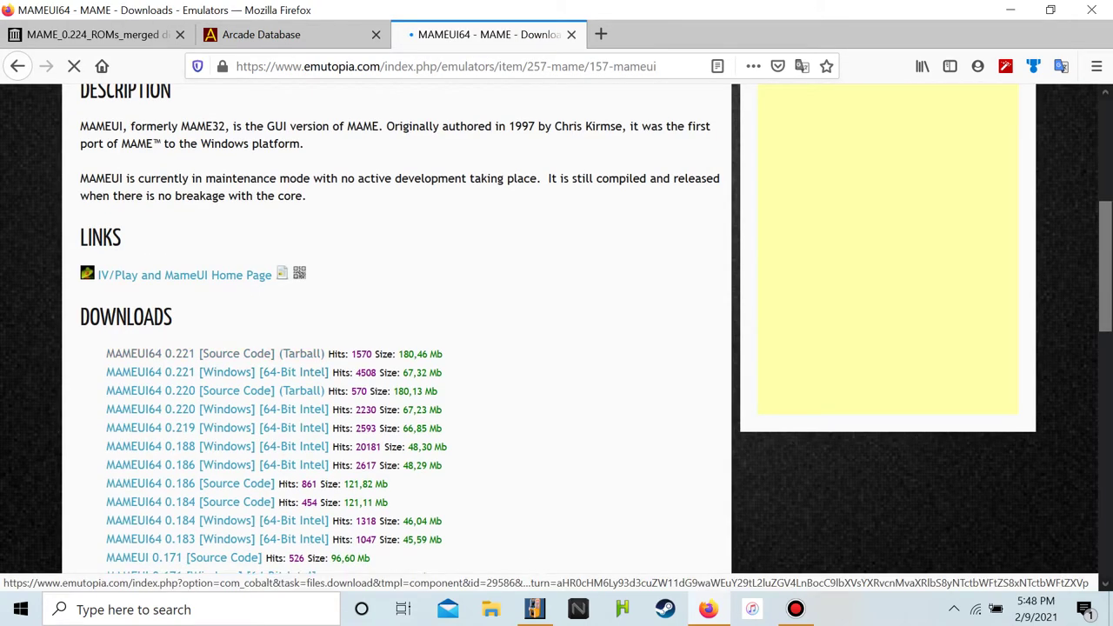
pyautogui.scroll(-4, 217, 366)
pyautogui.scroll(4, 218, 408)
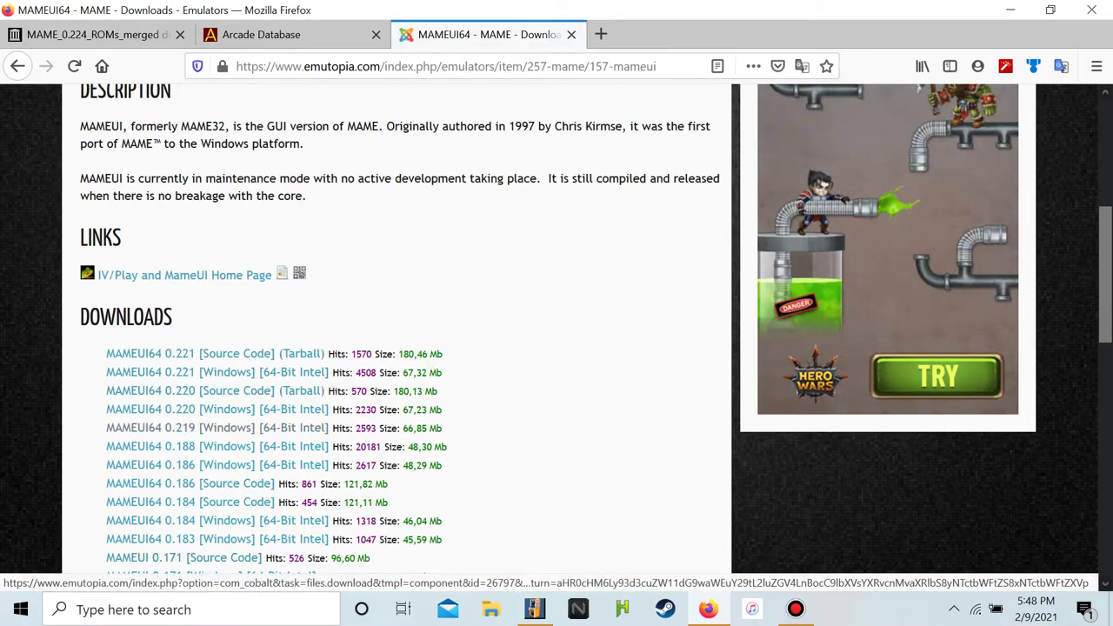
pyautogui.scroll(-3, 392, 348)
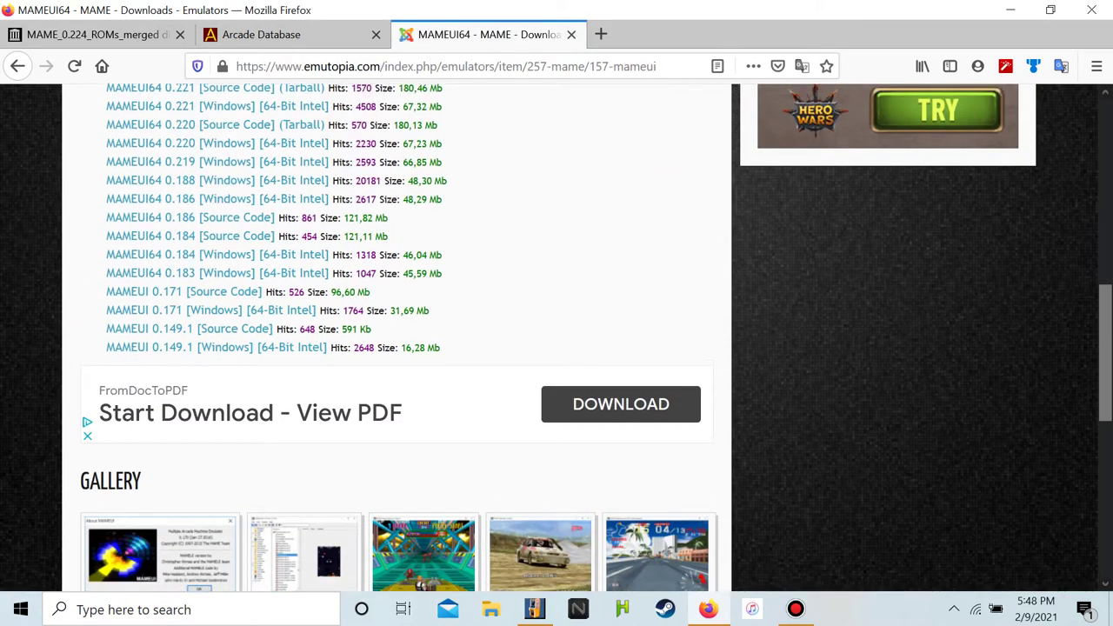
pyautogui.scroll(3, 391, 348)
pyautogui.click(155, 372)
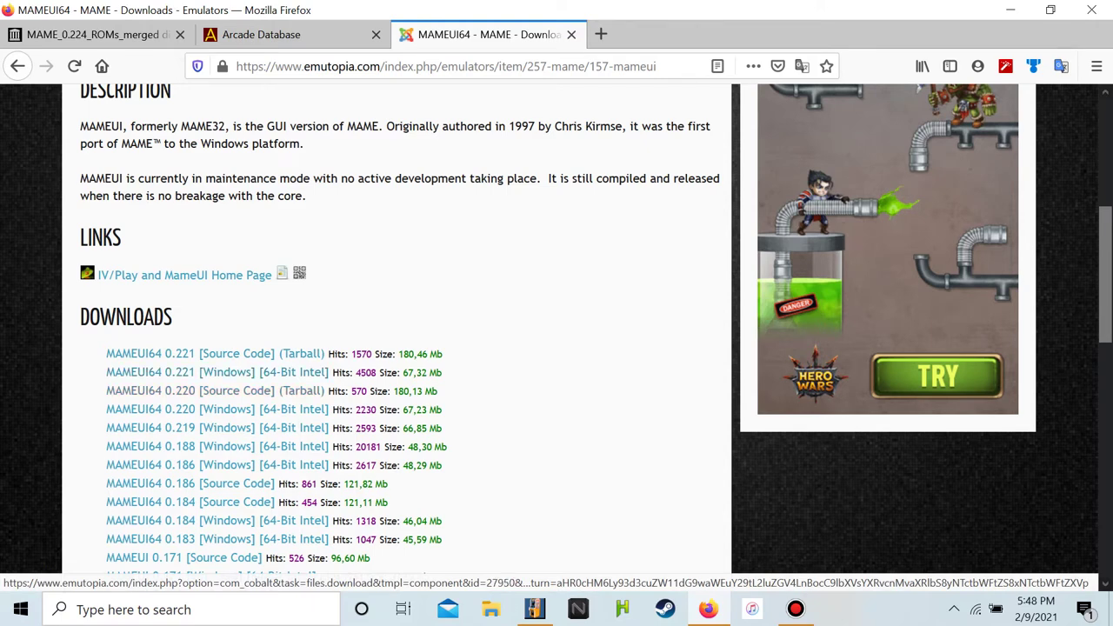
pyautogui.scroll(4, 296, 348)
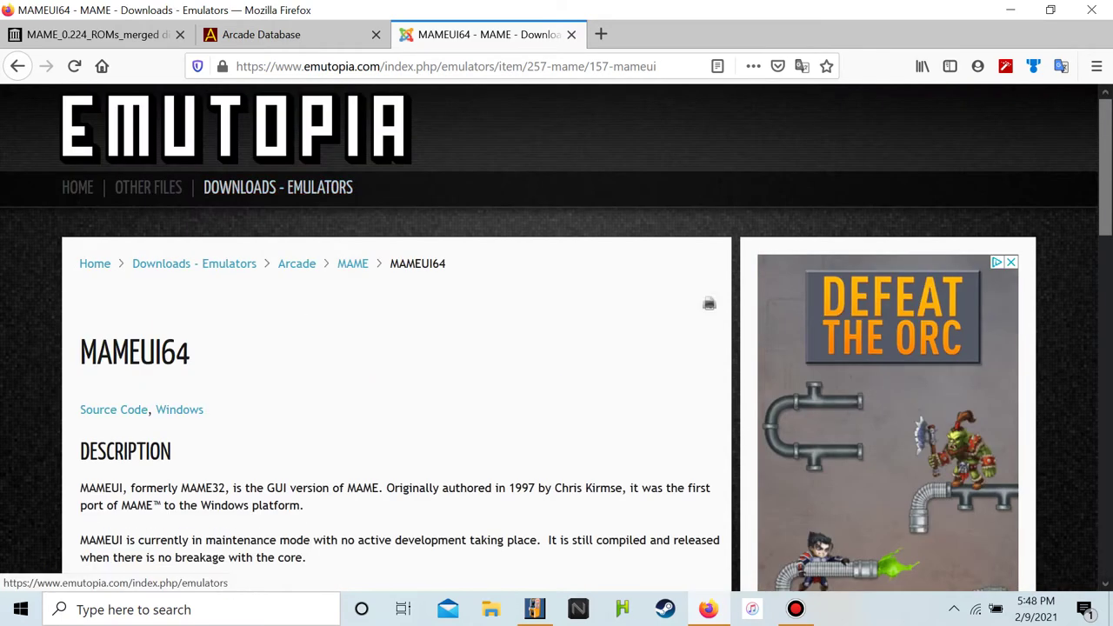
# Search Google for the page's "MAMEUI64" text in a new tab and open the "IV/Play and MameUI Home Page" result
pyautogui.doubleClick(417, 263)
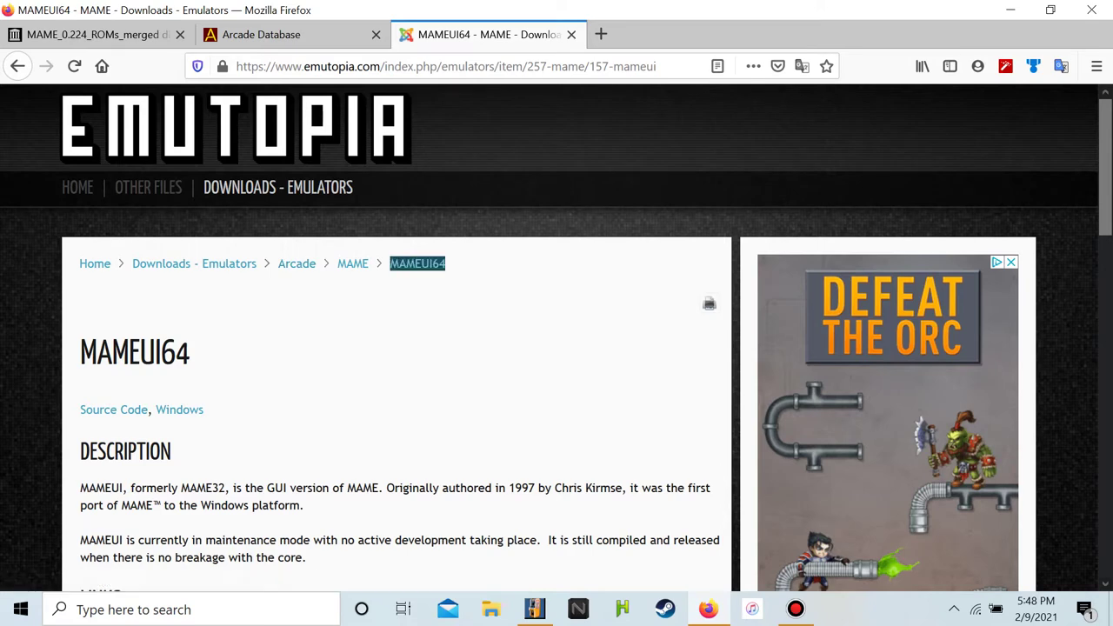
pyautogui.click(487, 315)
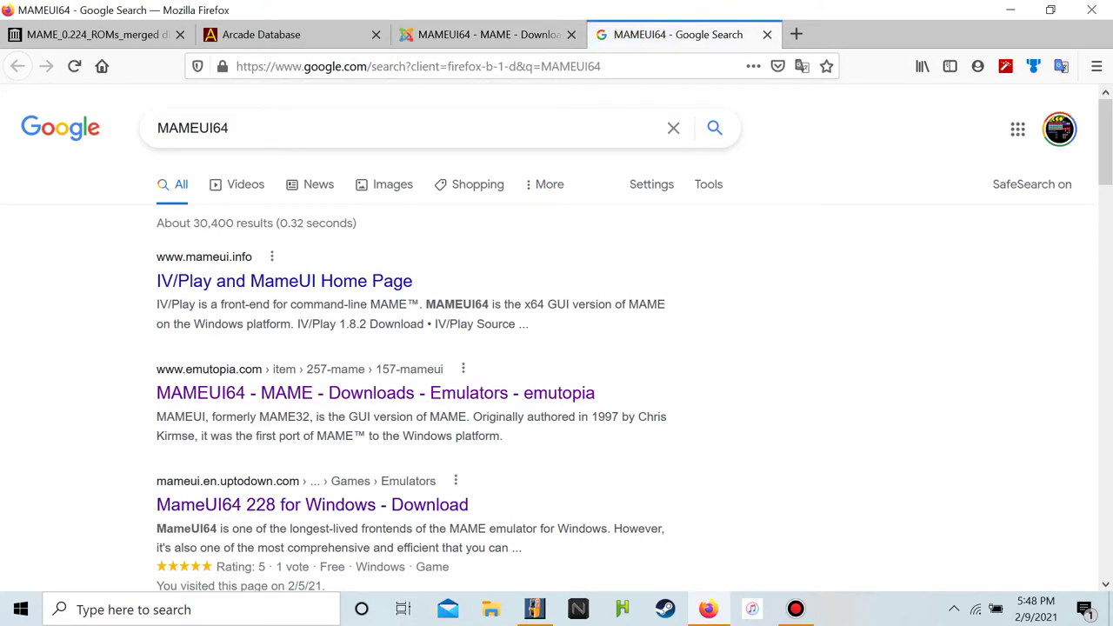
pyautogui.click(285, 281)
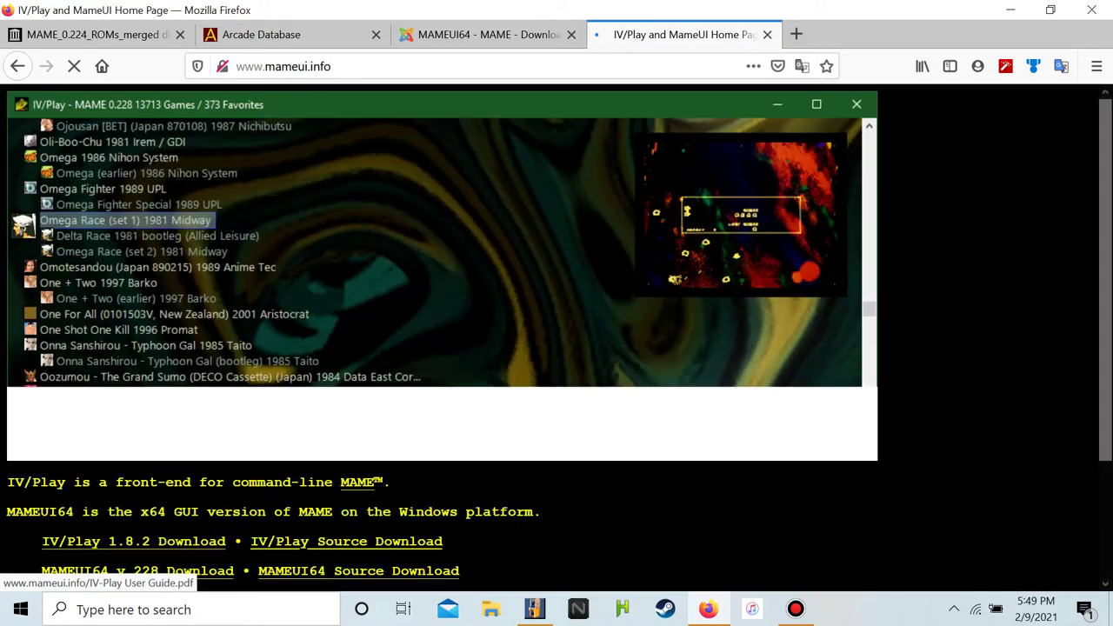
# Examine the IV/Play and MAMEUI64 descriptions and download links on the MameUI home page, highlighting parts of the text
pyautogui.scroll(-3, 557, 330)
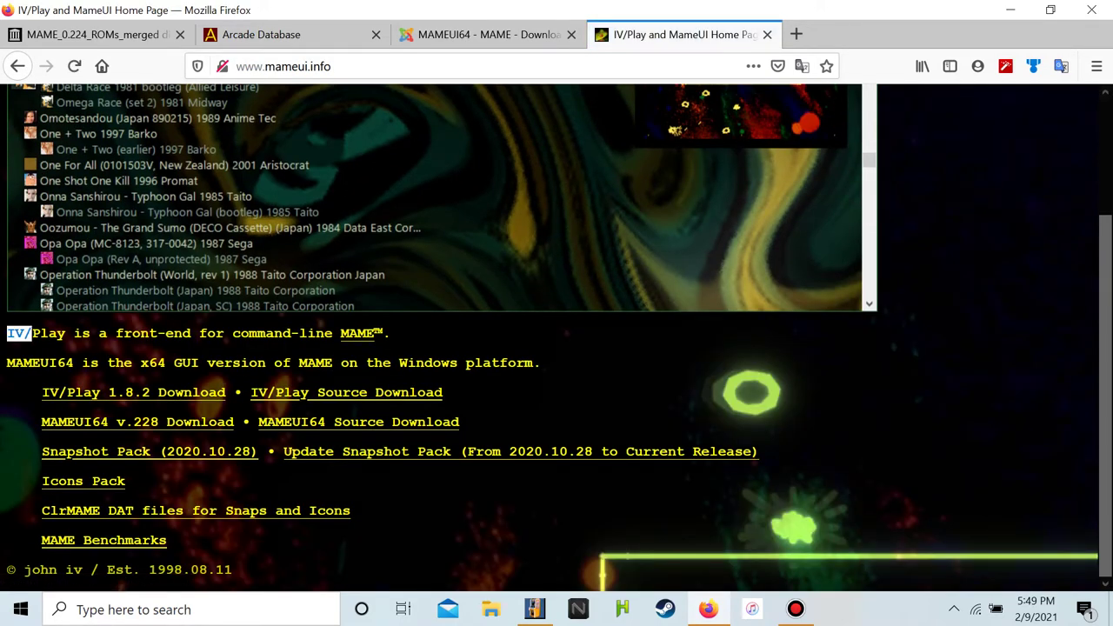
pyautogui.moveTo(32, 333); pyautogui.dragTo(257, 333)
pyautogui.click(284, 333)
pyautogui.moveTo(223, 362); pyautogui.dragTo(7, 362)
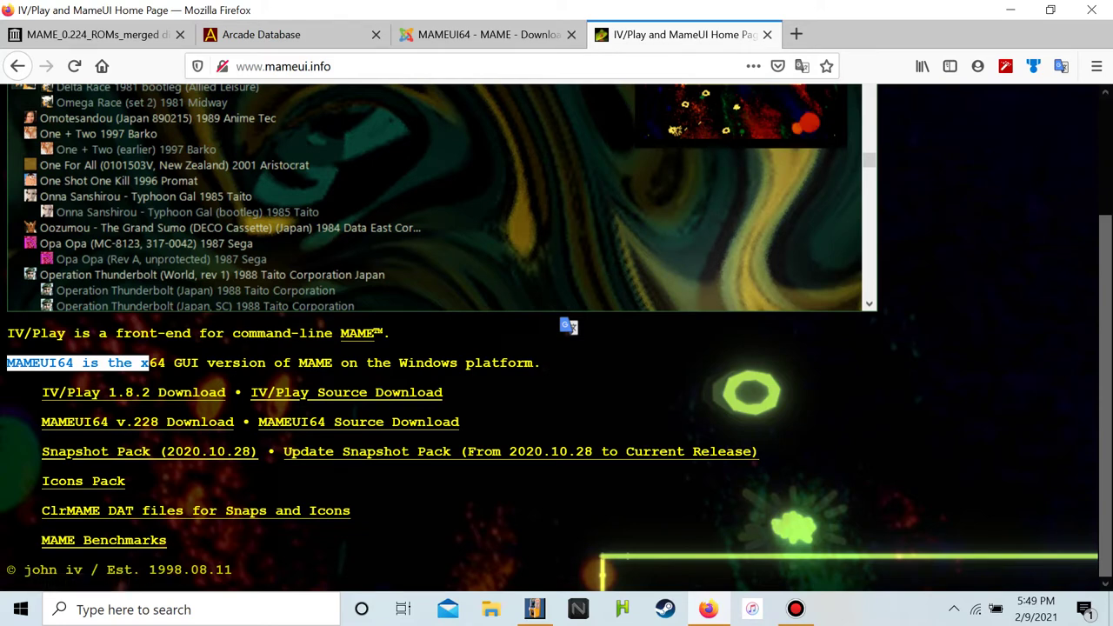
pyautogui.scroll(3, 569, 326)
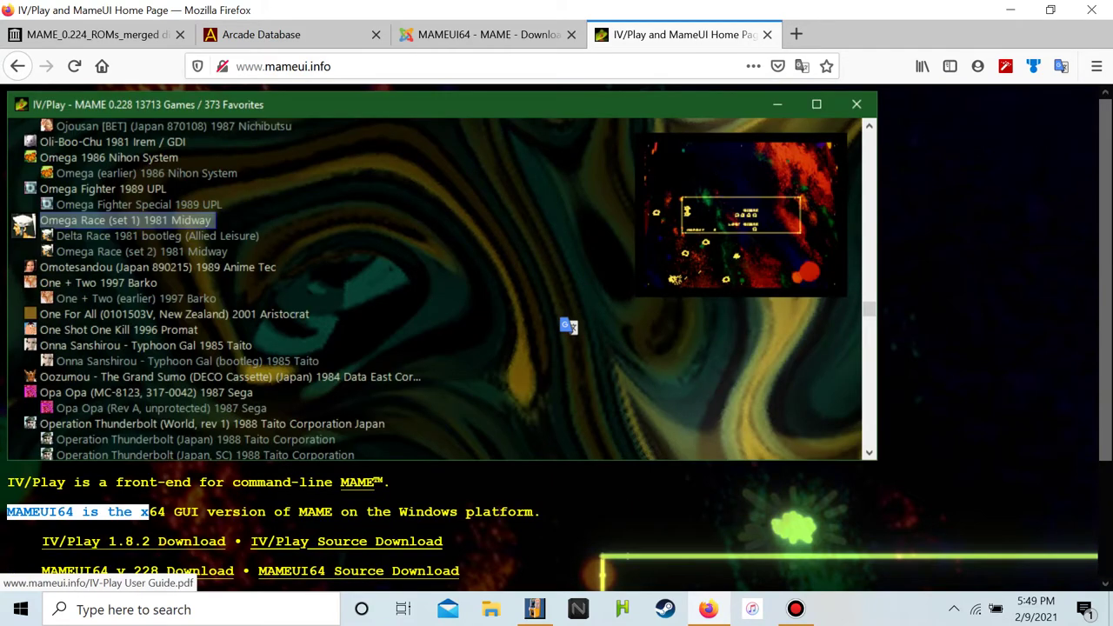
pyautogui.scroll(-3, 568, 326)
pyautogui.click(569, 327)
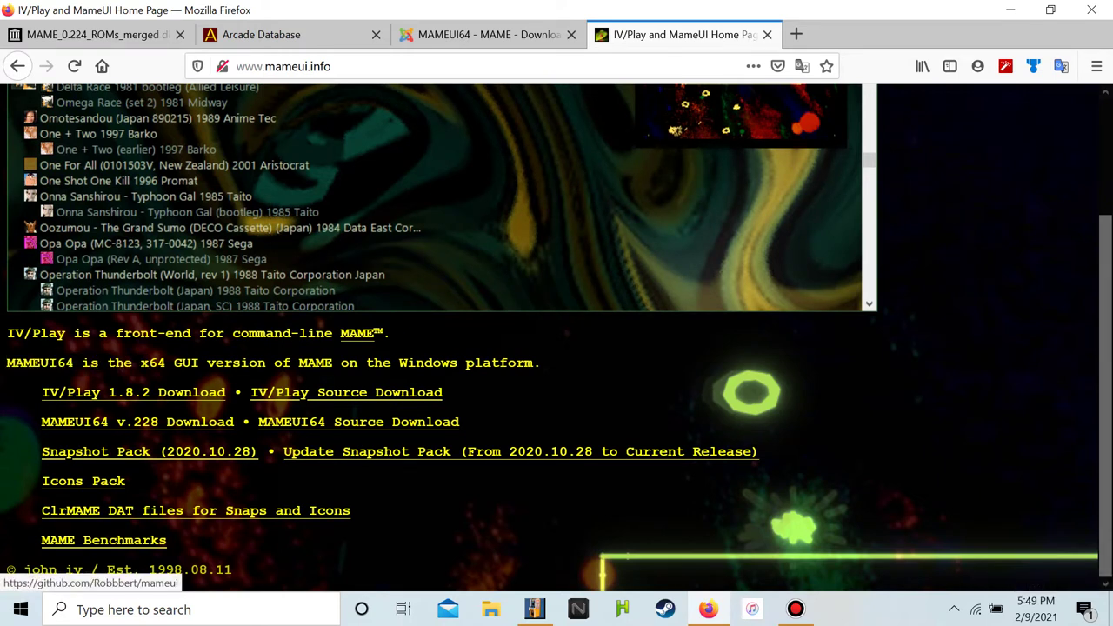
pyautogui.scroll(3, 358, 421)
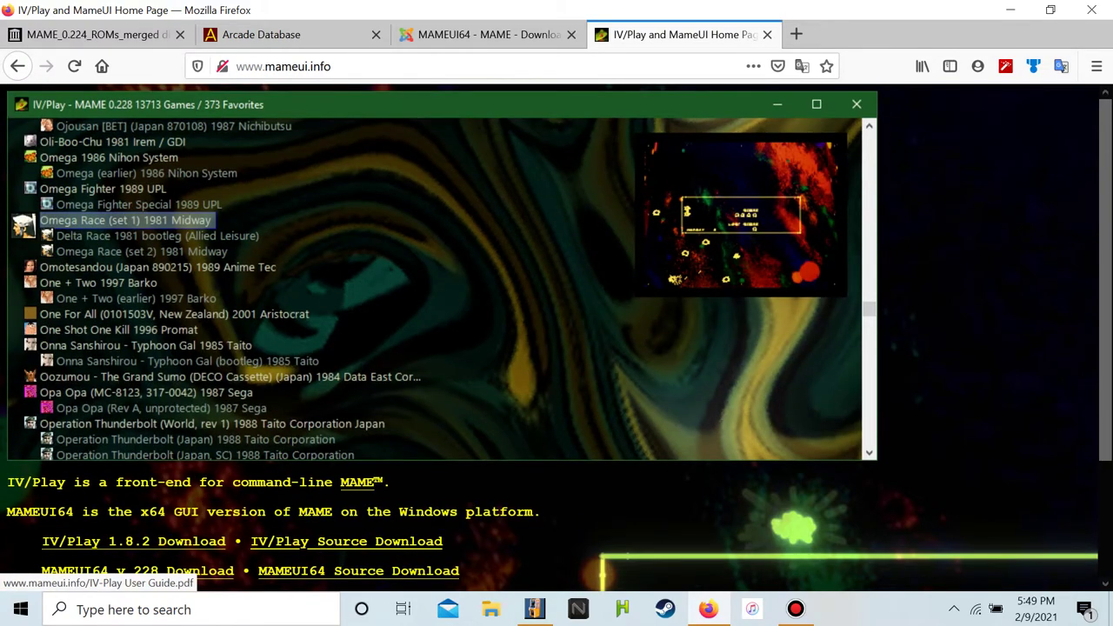
pyautogui.scroll(-3, 435, 348)
pyautogui.scroll(3, 435, 347)
# Return to the Google results, change the search to "mameui64 0.224" and open the Reddit "MAME 0.224" result
pyautogui.hotkey('alt', 'Left')
pyautogui.scroll(-2, 556, 348)
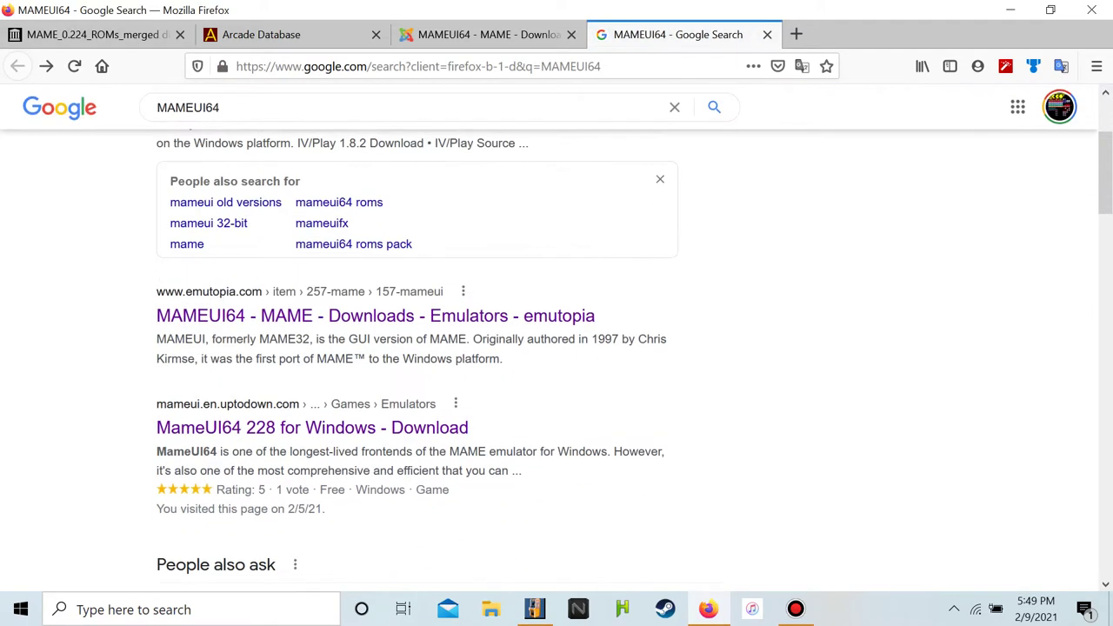
pyautogui.click(220, 107)
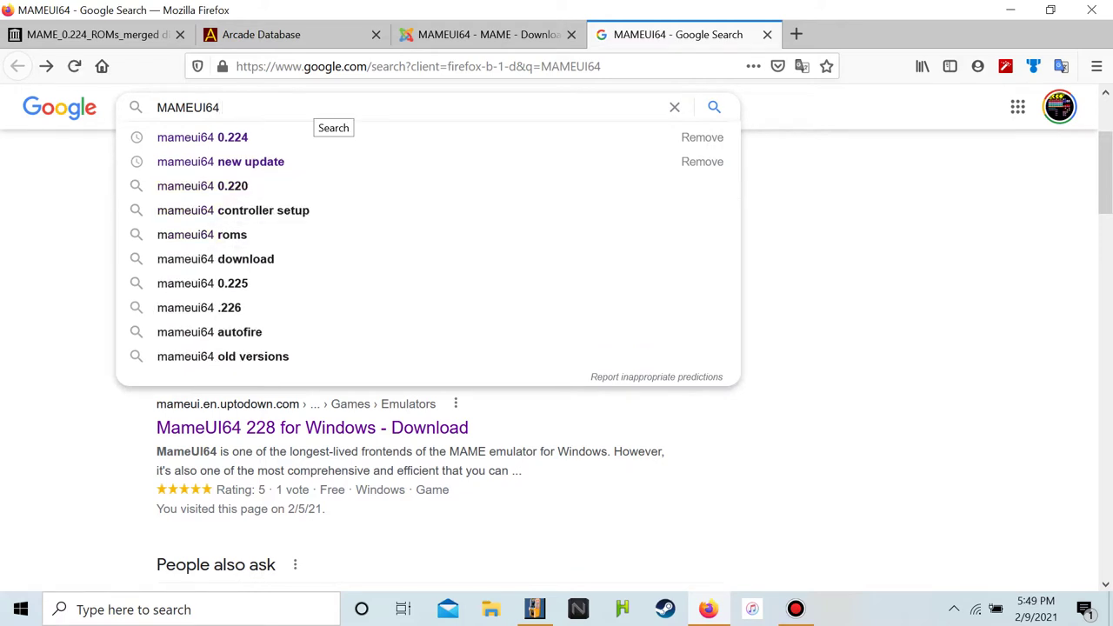
pyautogui.write('.')
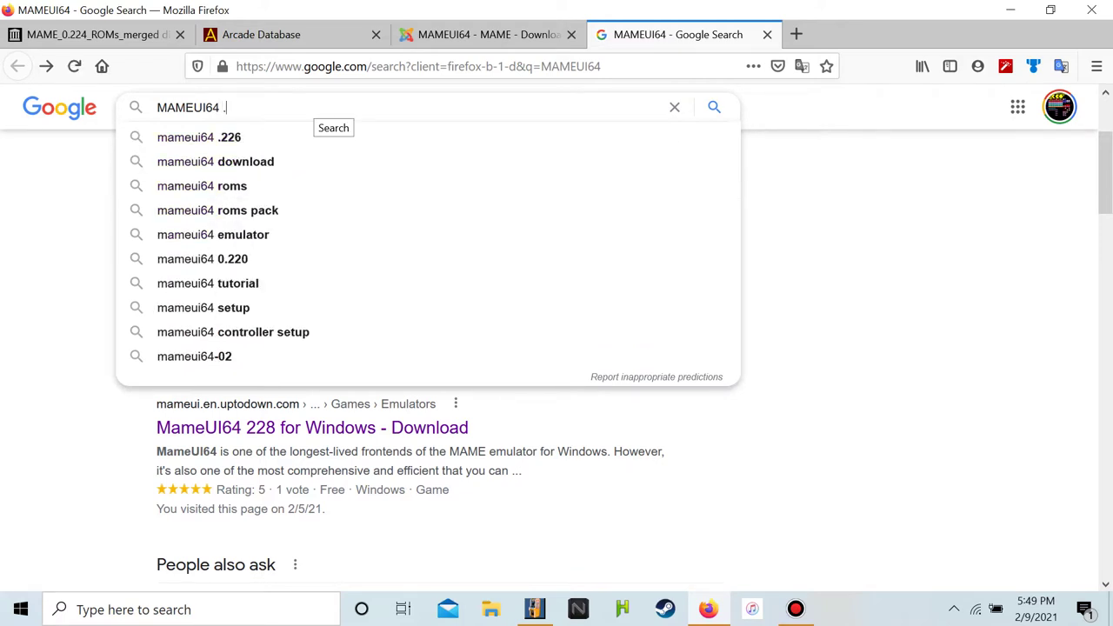
pyautogui.press('BackSpace')
pyautogui.press('BackSpace')
pyautogui.write('0')
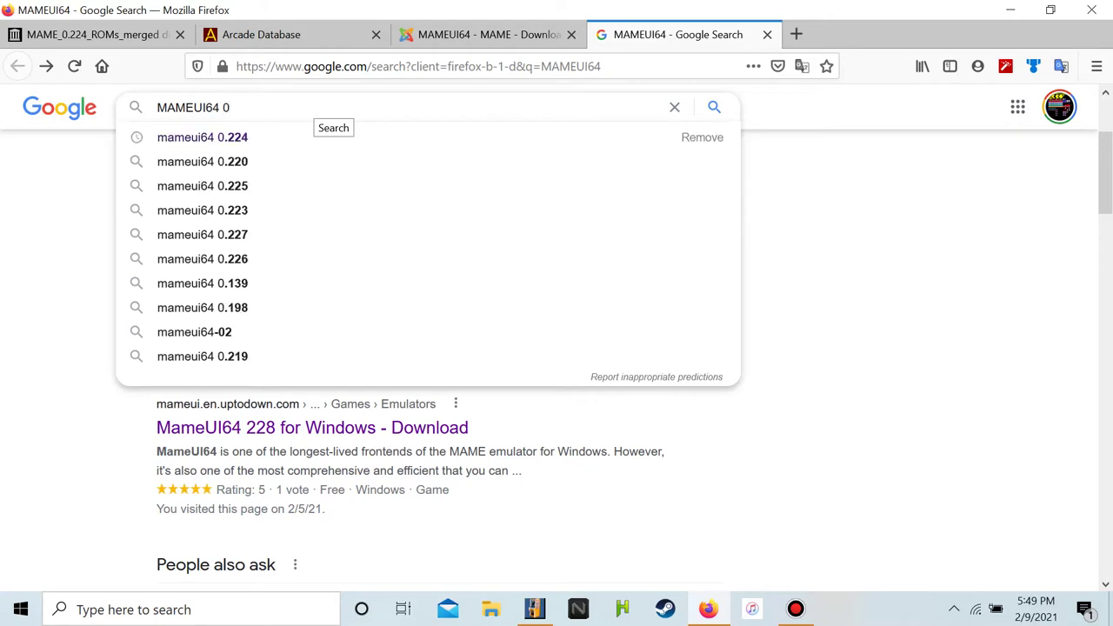
pyautogui.write('.22')
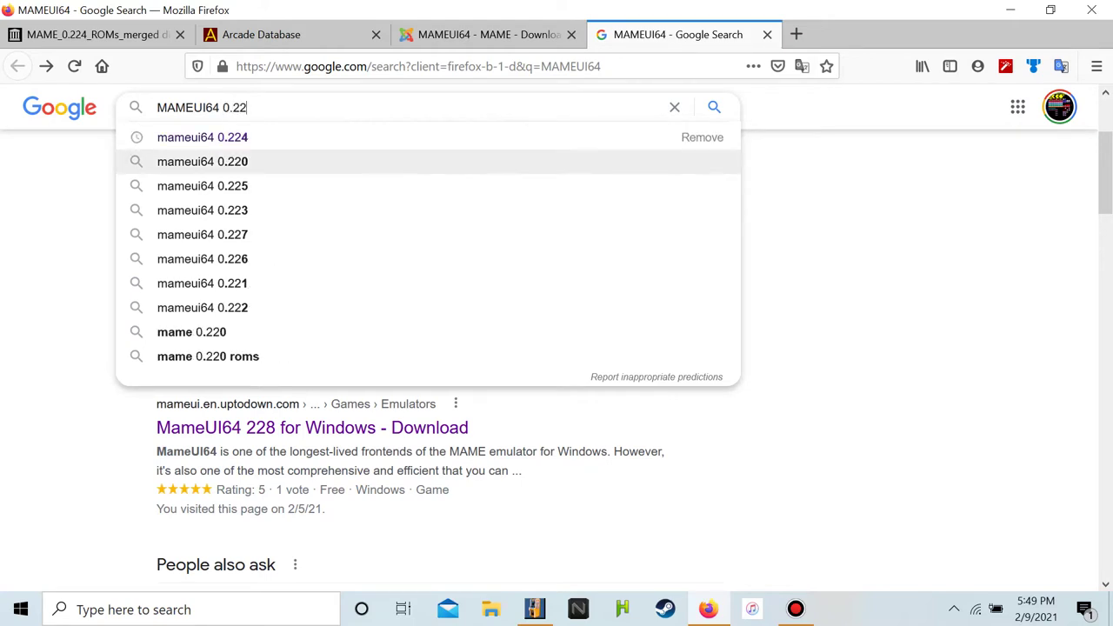
pyautogui.click(261, 137)
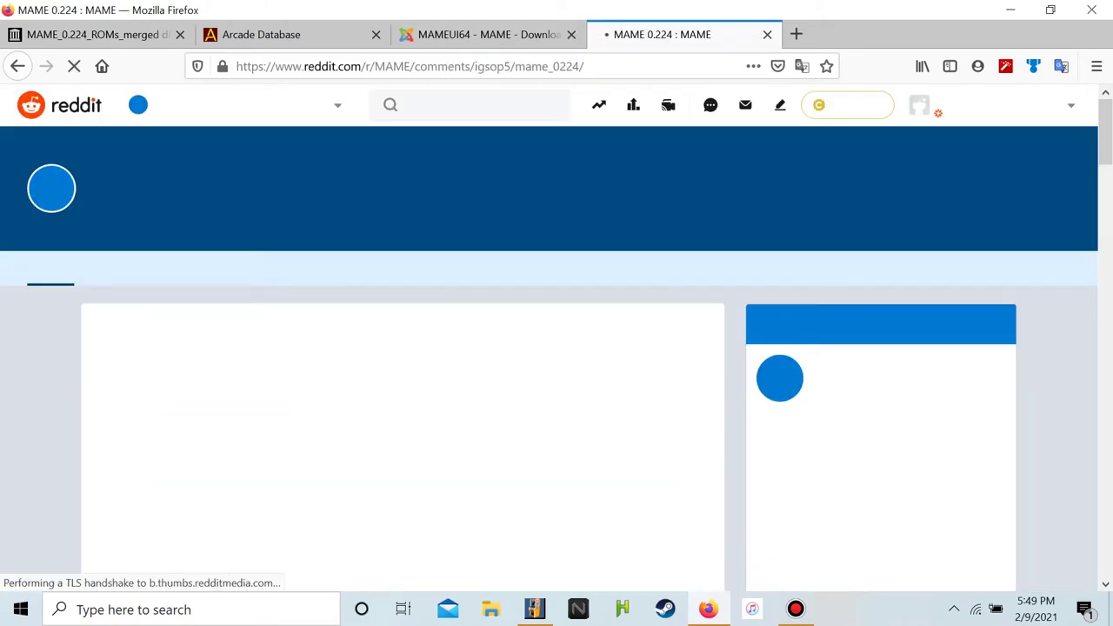
# Read through the MAME 0.224 release post on r/MAME
pyautogui.scroll(-6, 556, 348)
pyautogui.scroll(2, 556, 348)
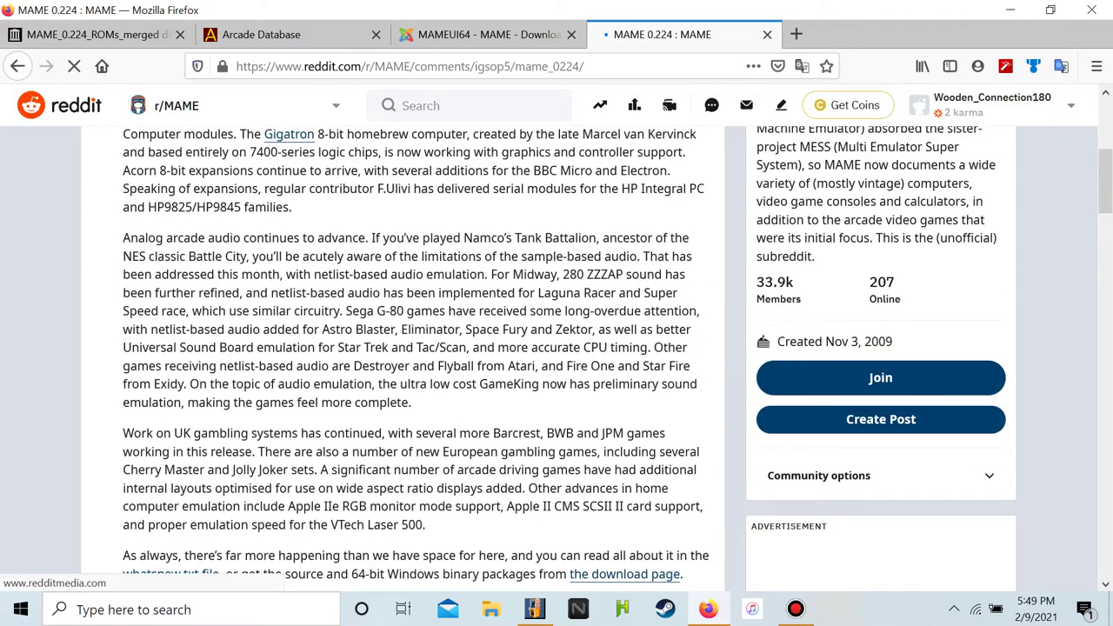
pyautogui.scroll(2, 418, 348)
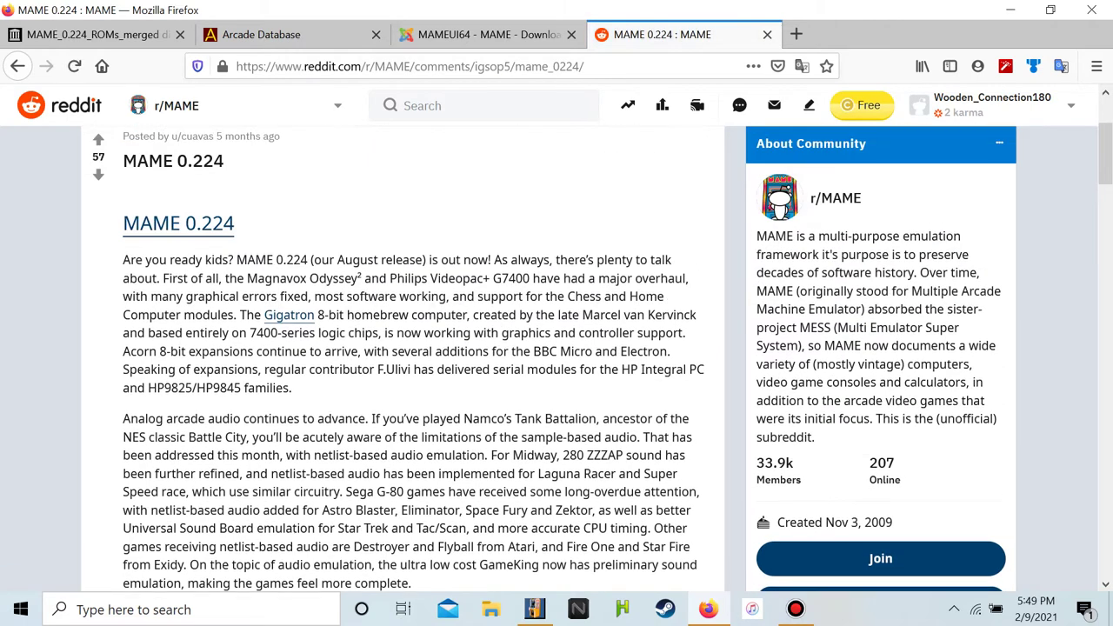
# Highlight the opening paragraph of the MAME 0.224 Reddit post, clear the highlight and return to the Google results
pyautogui.moveTo(123, 259); pyautogui.dragTo(647, 384)
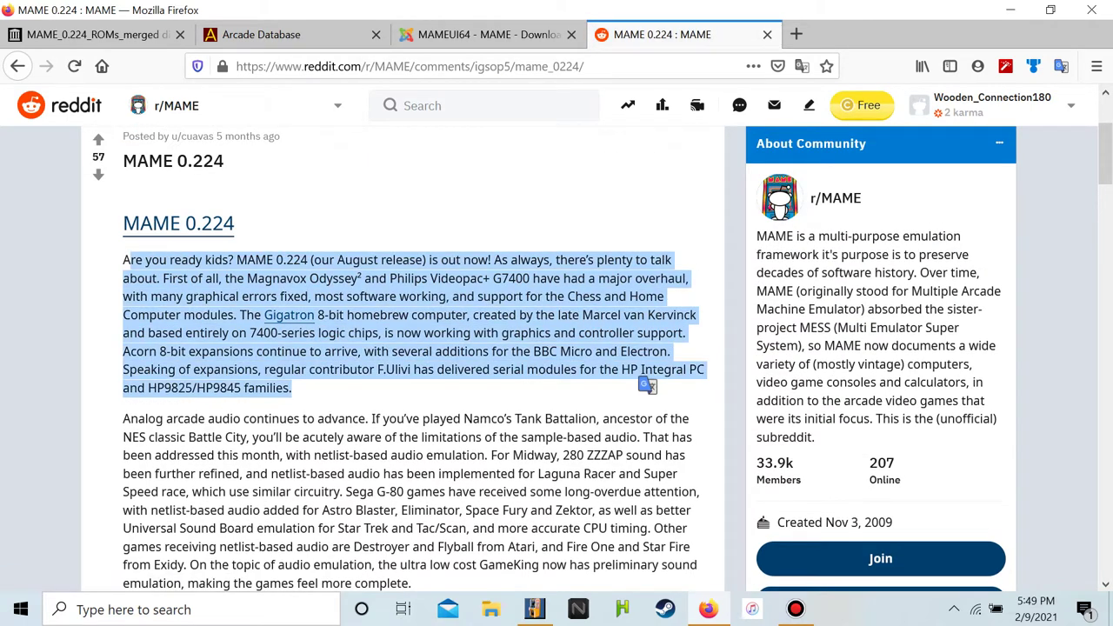
pyautogui.click(647, 384)
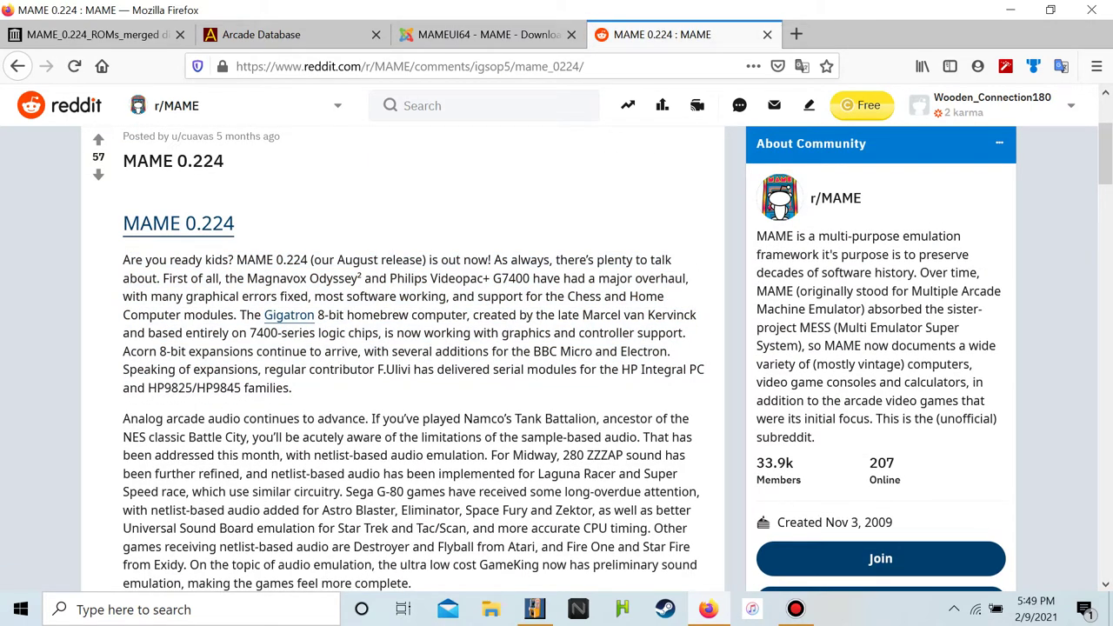
pyautogui.click(18, 66)
# Look through the first two pages of Google results for "mameui64 0.224" for a matching emulator download
pyautogui.scroll(-3, 362, 334)
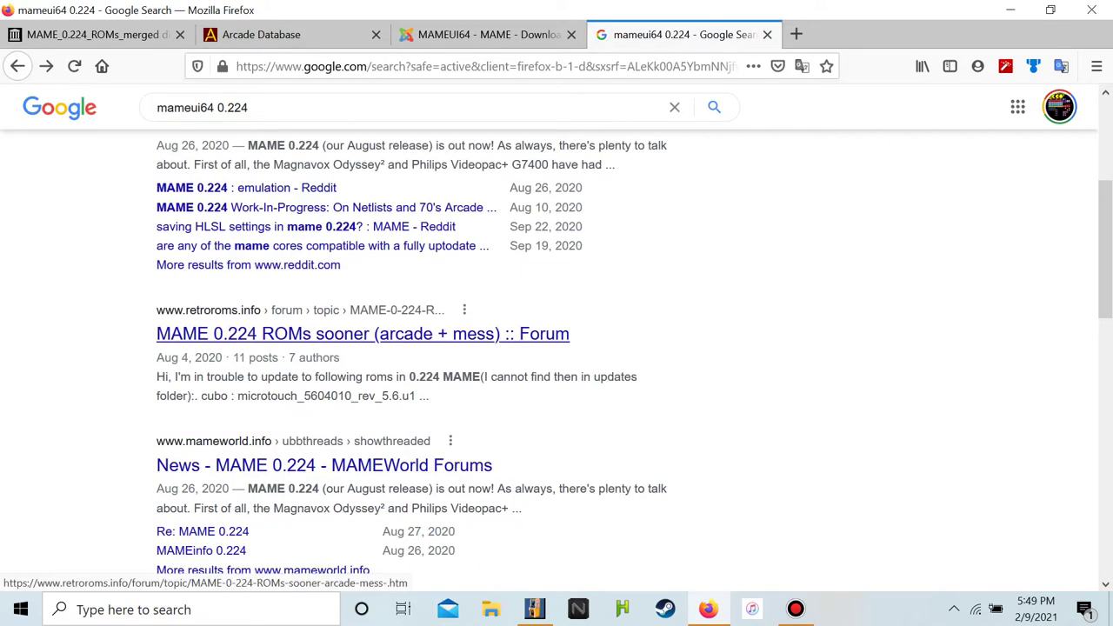
pyautogui.scroll(-3, 363, 348)
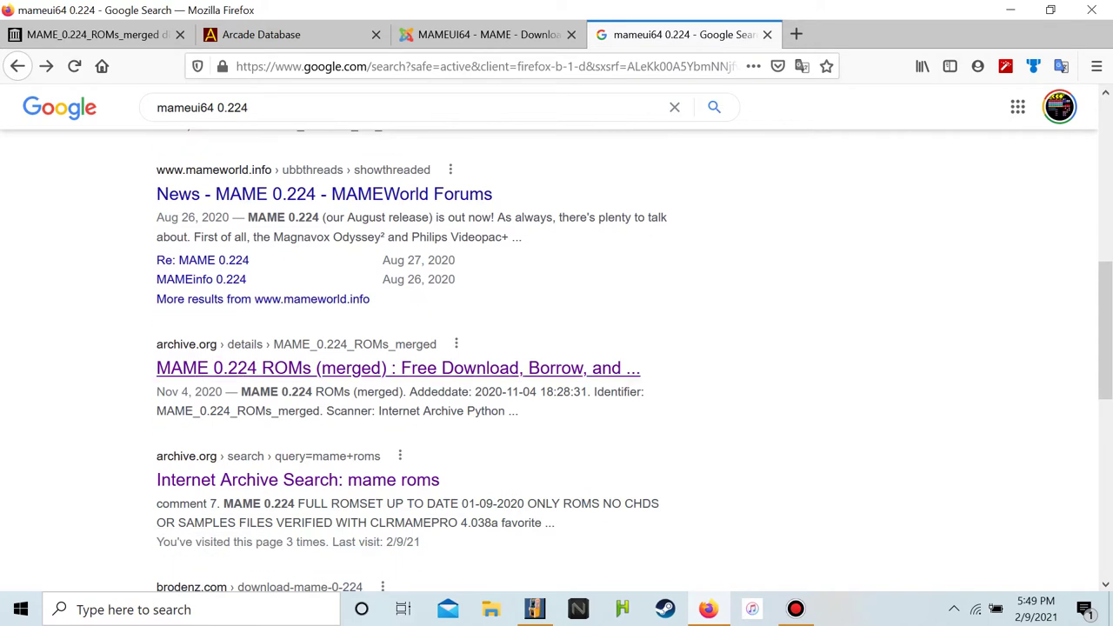
pyautogui.scroll(-5, 363, 368)
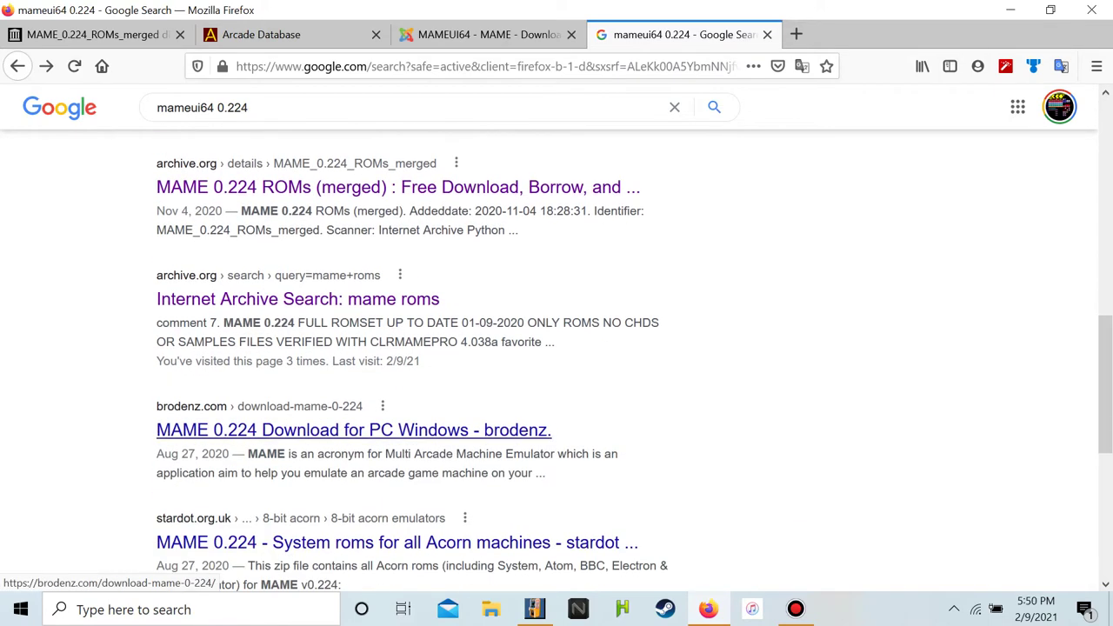
pyautogui.scroll(-2, 363, 368)
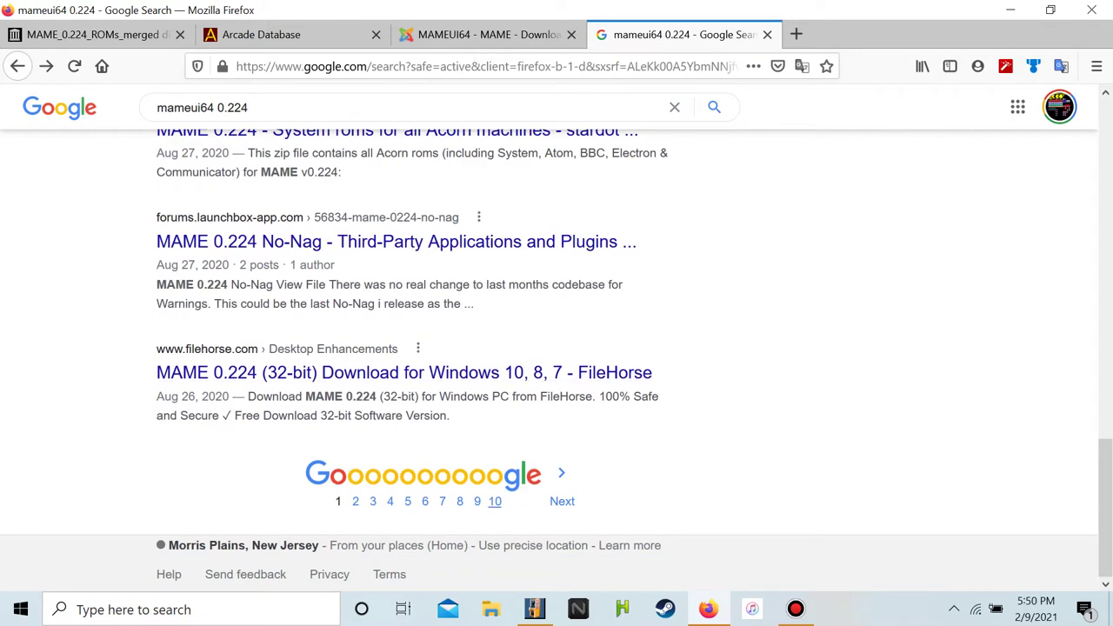
pyautogui.click(562, 501)
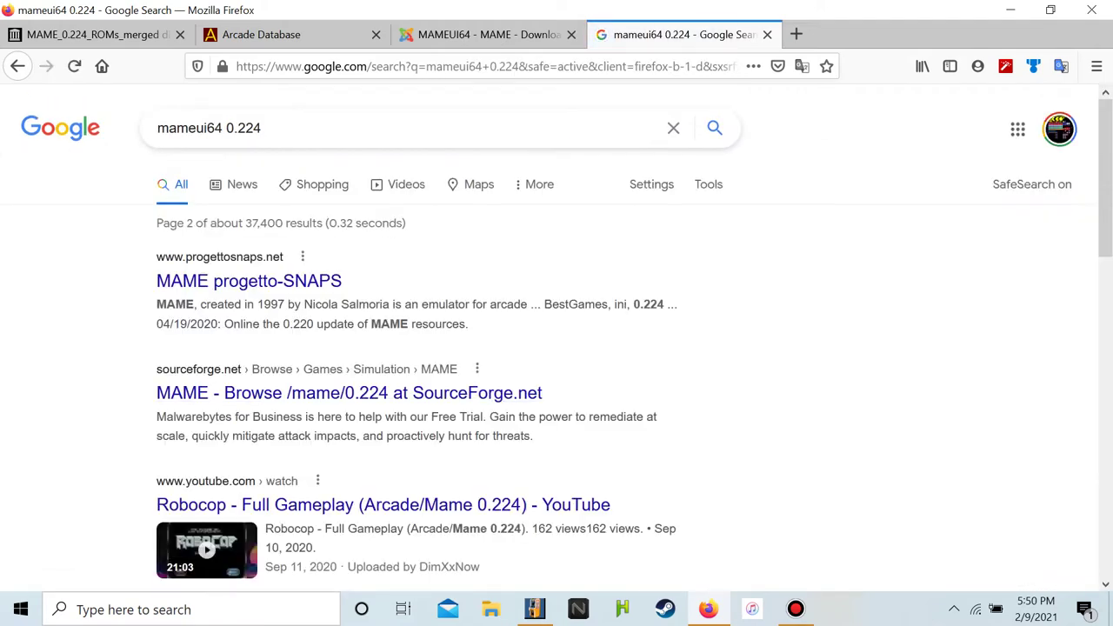
pyautogui.scroll(-2, 561, 501)
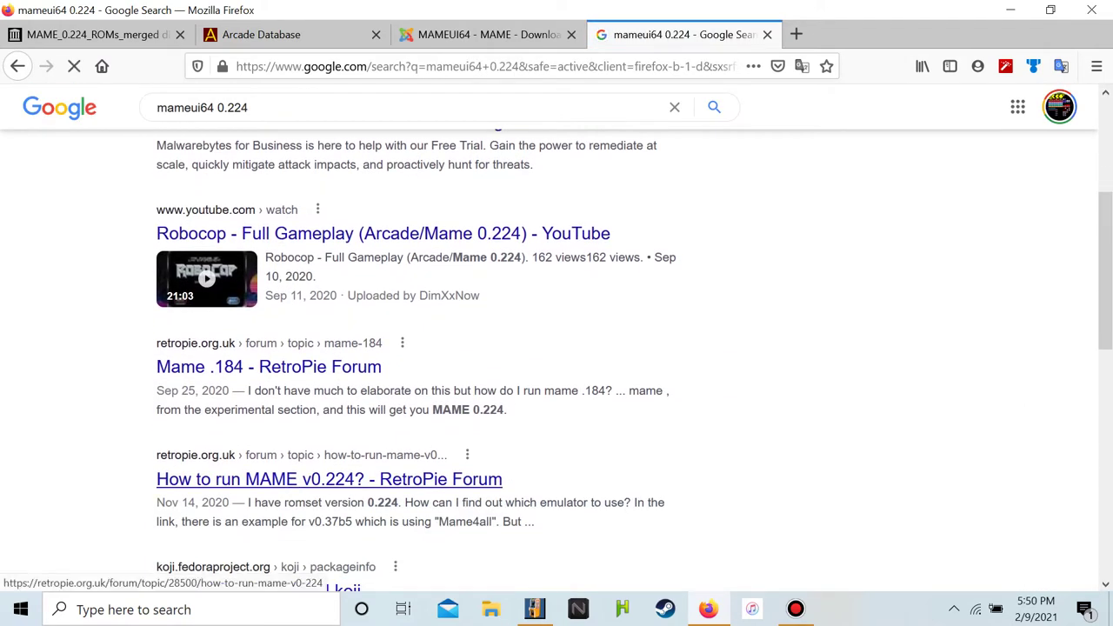
pyautogui.scroll(-6, 348, 366)
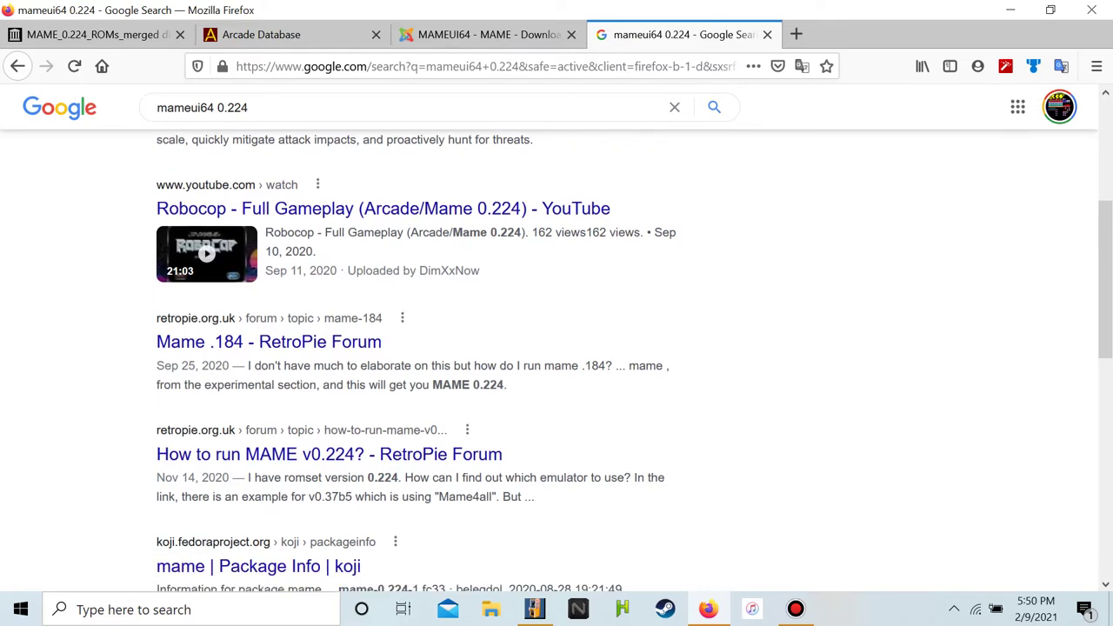
pyautogui.scroll(-5, 348, 365)
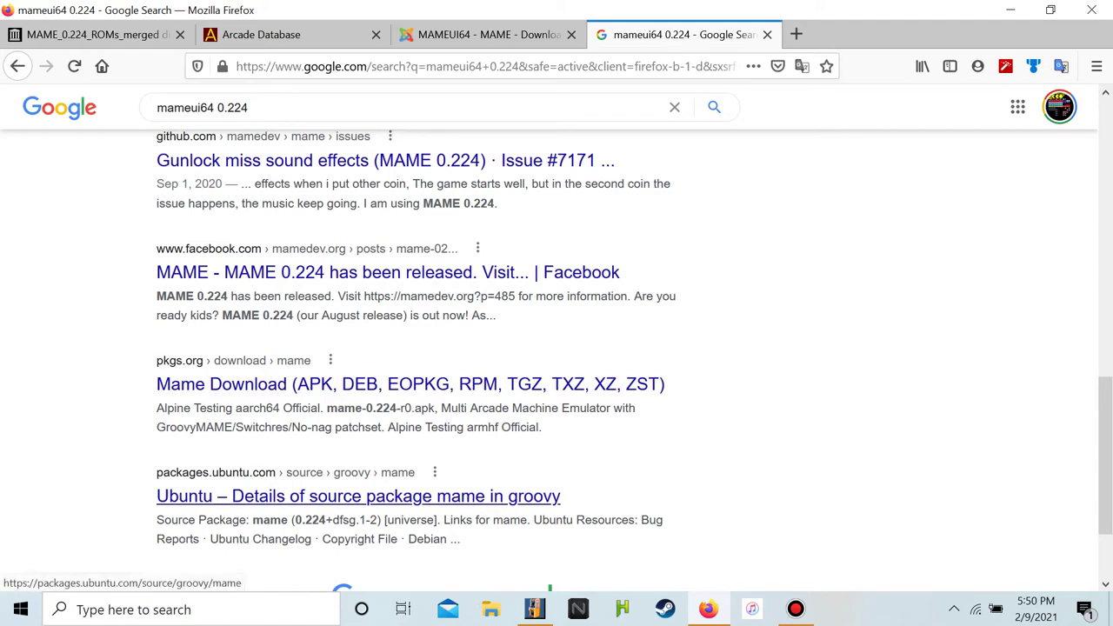
# Change the Google search to "mameui64" and open the Uptodown "MameUI64 228 for Windows - Download" result
pyautogui.scroll(10, 348, 496)
pyautogui.click(261, 128)
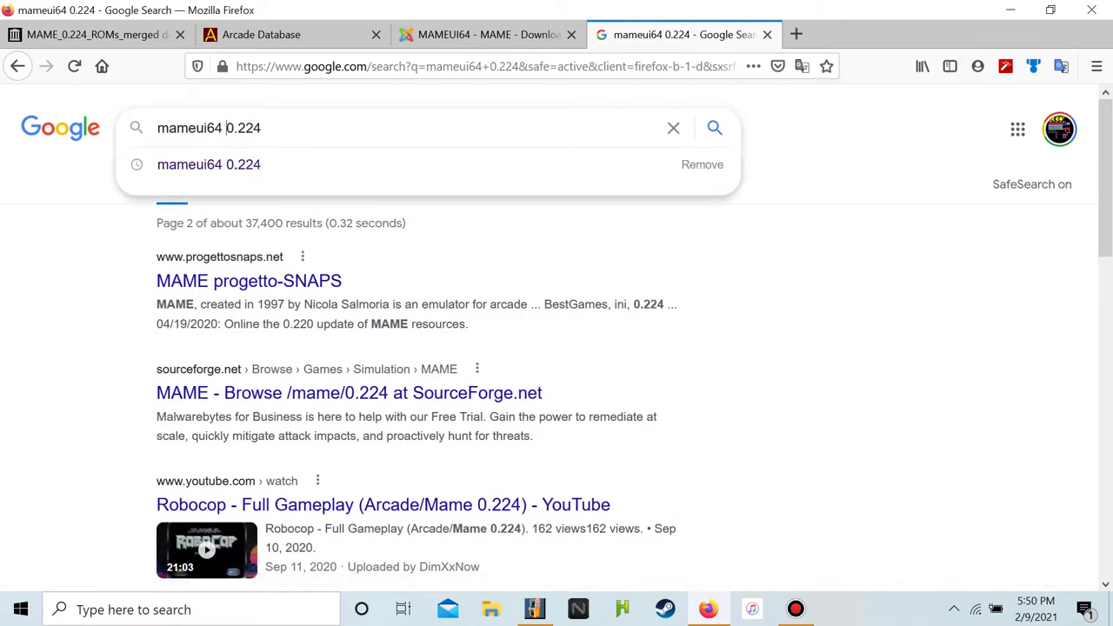
pyautogui.press('BackSpace')
pyautogui.press('BackSpace')
pyautogui.press('BackSpace')
pyautogui.press('BackSpace')
pyautogui.press('BackSpace')
pyautogui.press('BackSpace')
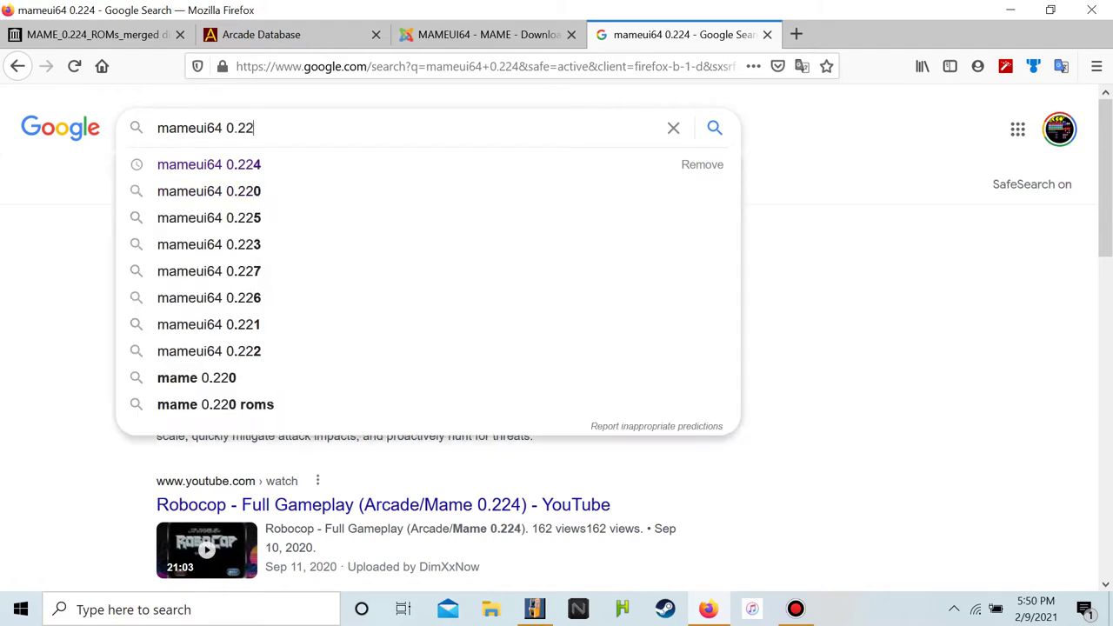
pyautogui.press('Return')
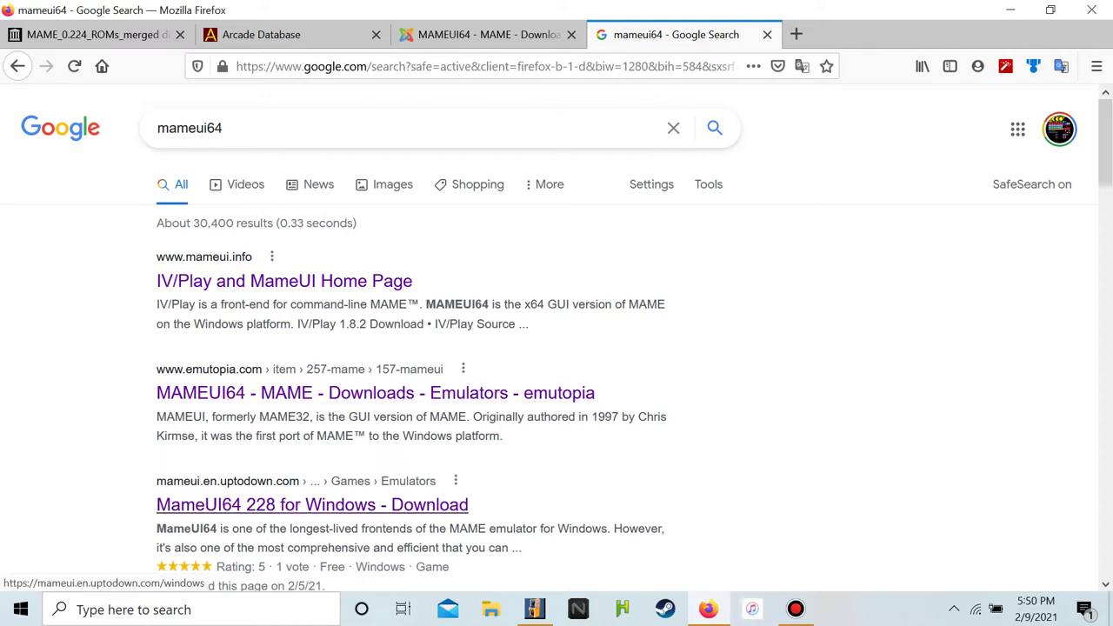
pyautogui.click(312, 505)
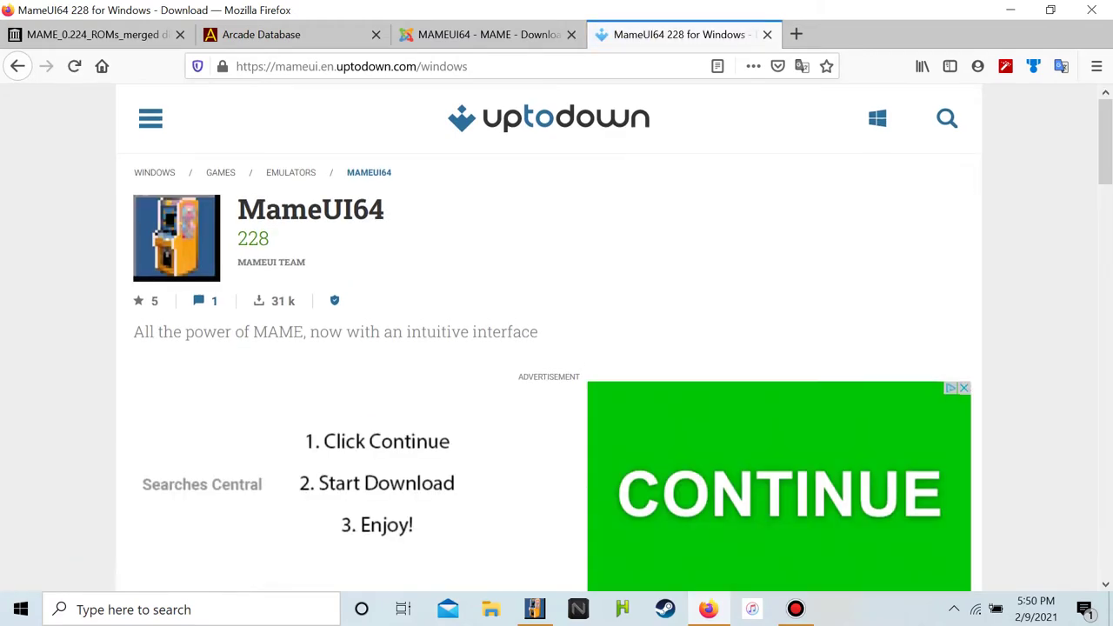
# Open the list of older MameUI64 versions on Uptodown and view the download page for version 228
pyautogui.scroll(-10, 557, 348)
pyautogui.scroll(4, 556, 348)
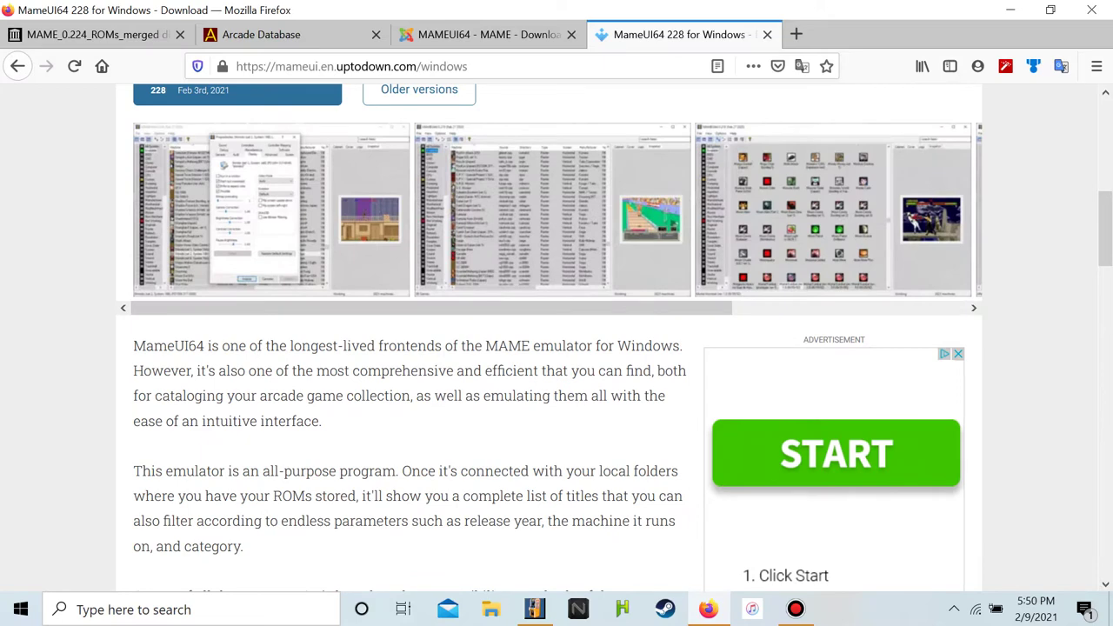
pyautogui.scroll(4, 557, 348)
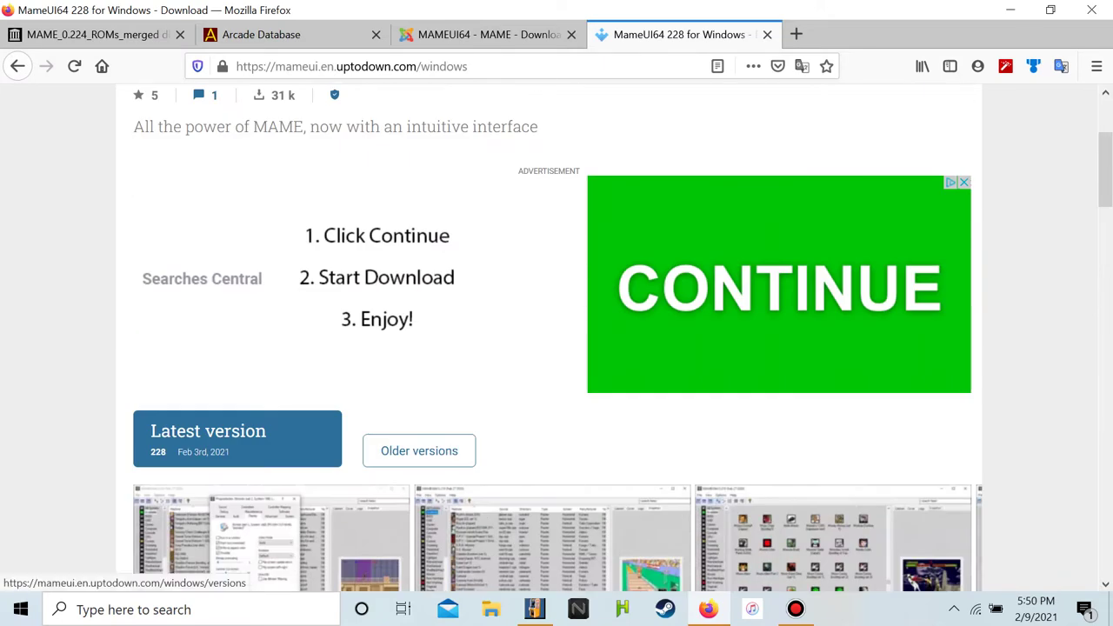
pyautogui.click(419, 451)
pyautogui.scroll(-3, 557, 348)
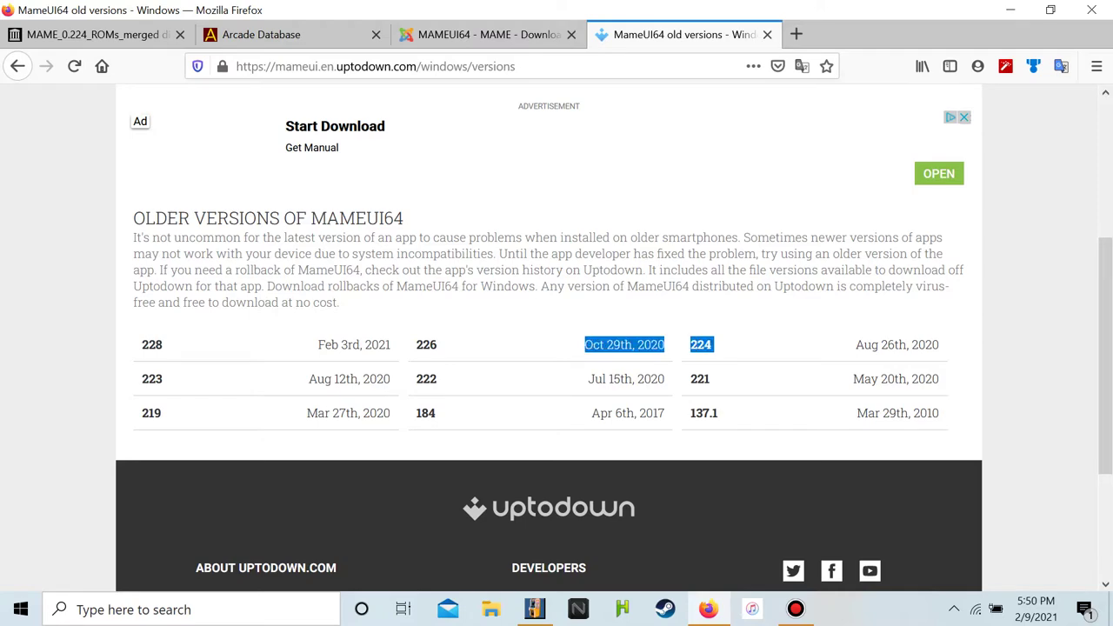
pyautogui.click(531, 344)
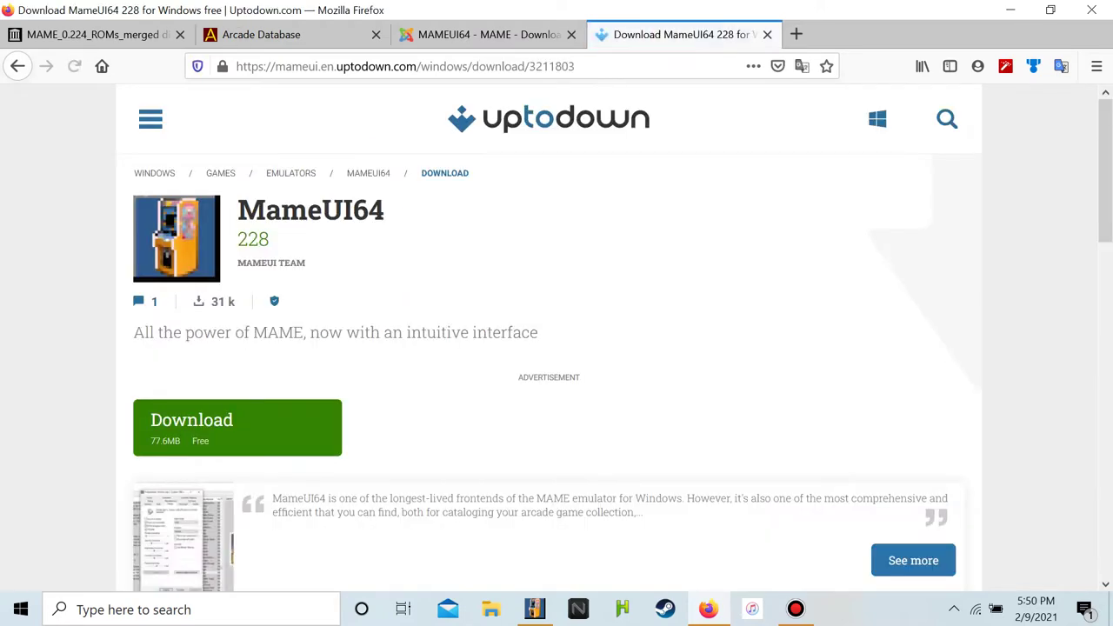
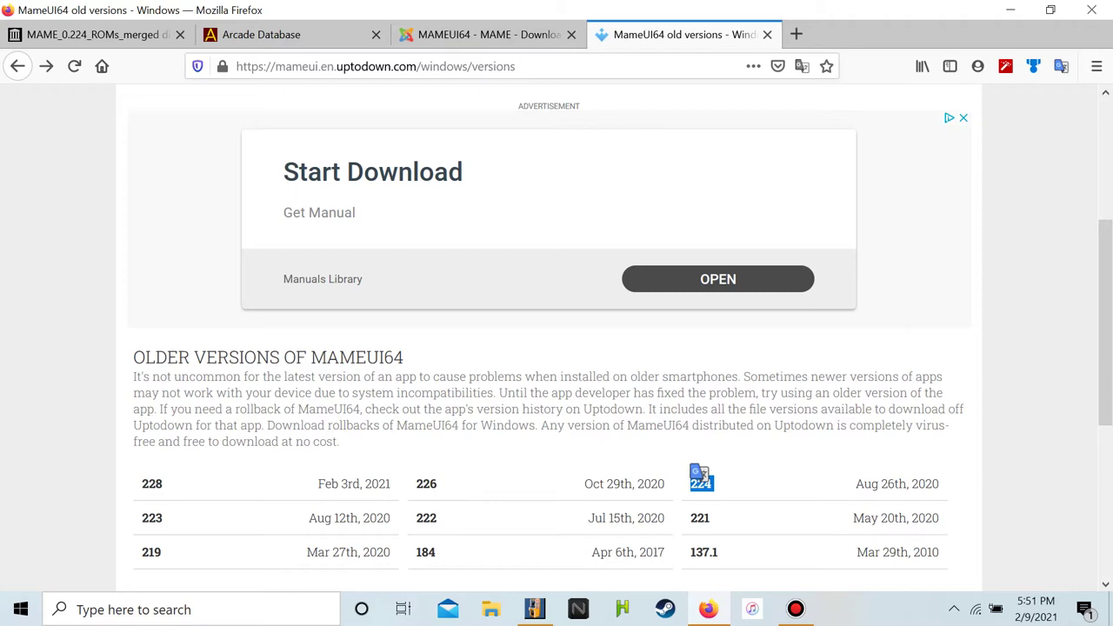
# Open the MameUI64 224 download page from the older versions list and examine its technical information
pyautogui.click(701, 480)
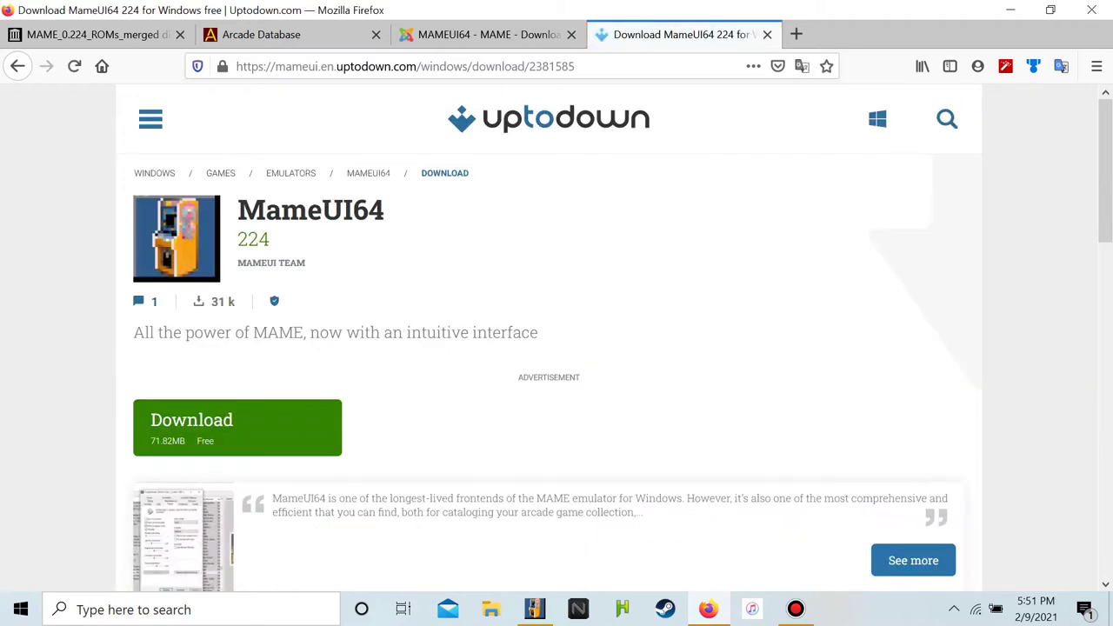
pyautogui.scroll(-3, 557, 338)
pyautogui.scroll(3, 556, 338)
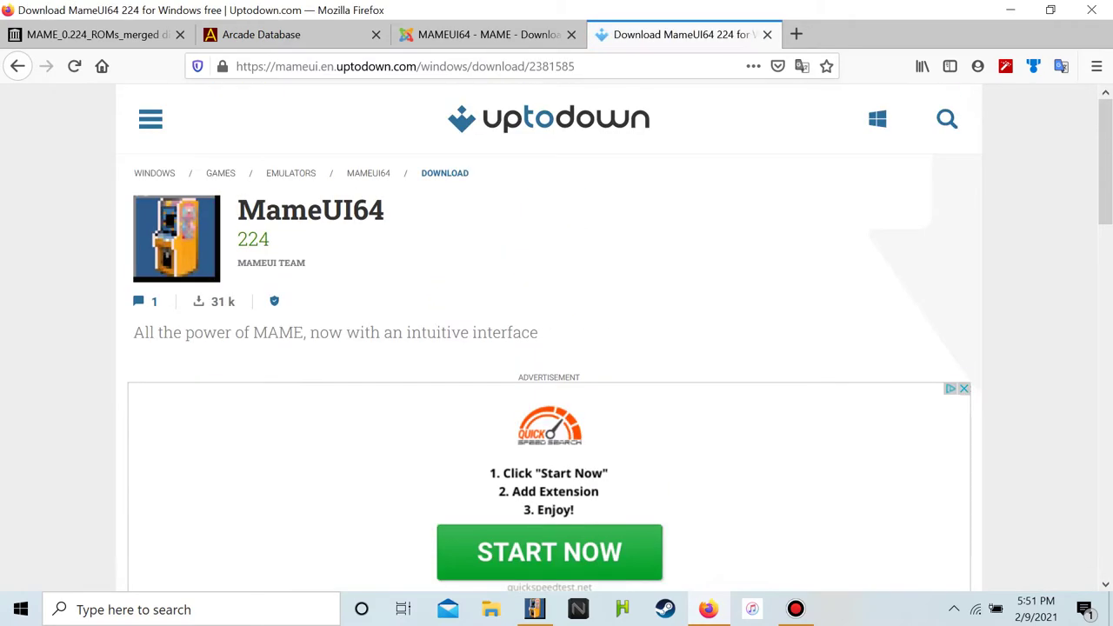
pyautogui.scroll(-6, 556, 348)
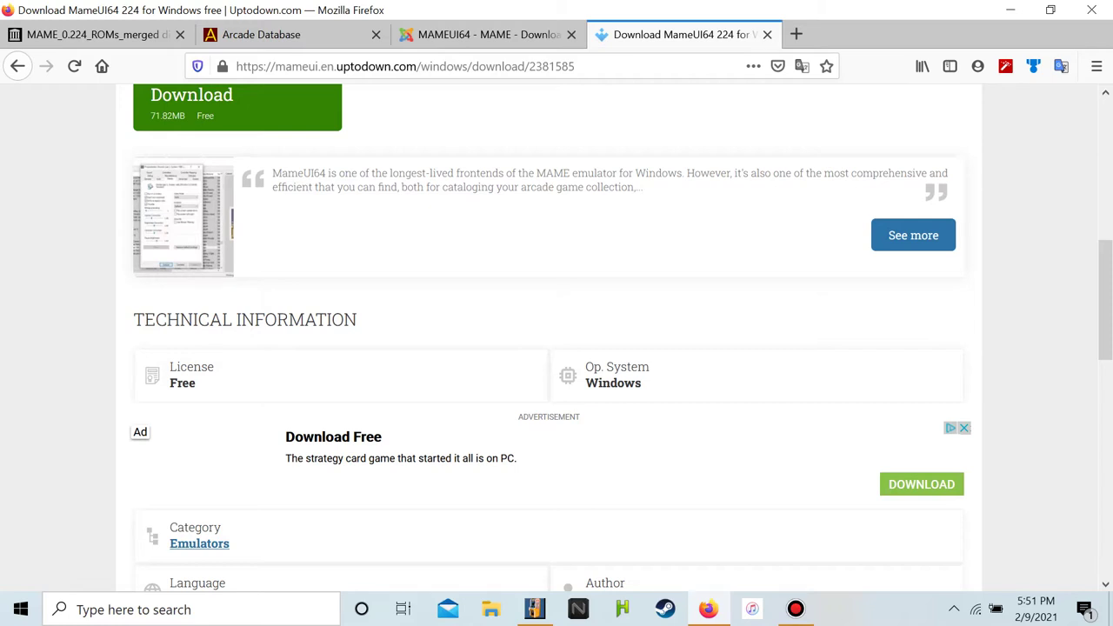
pyautogui.scroll(-3, 557, 338)
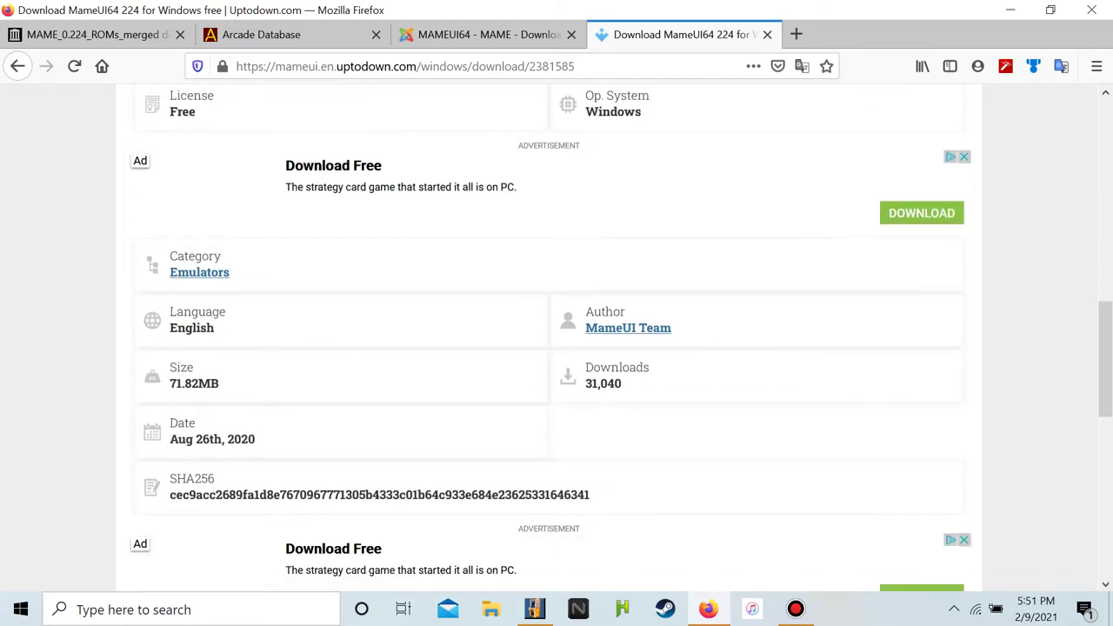
pyautogui.scroll(-5, 174, 426)
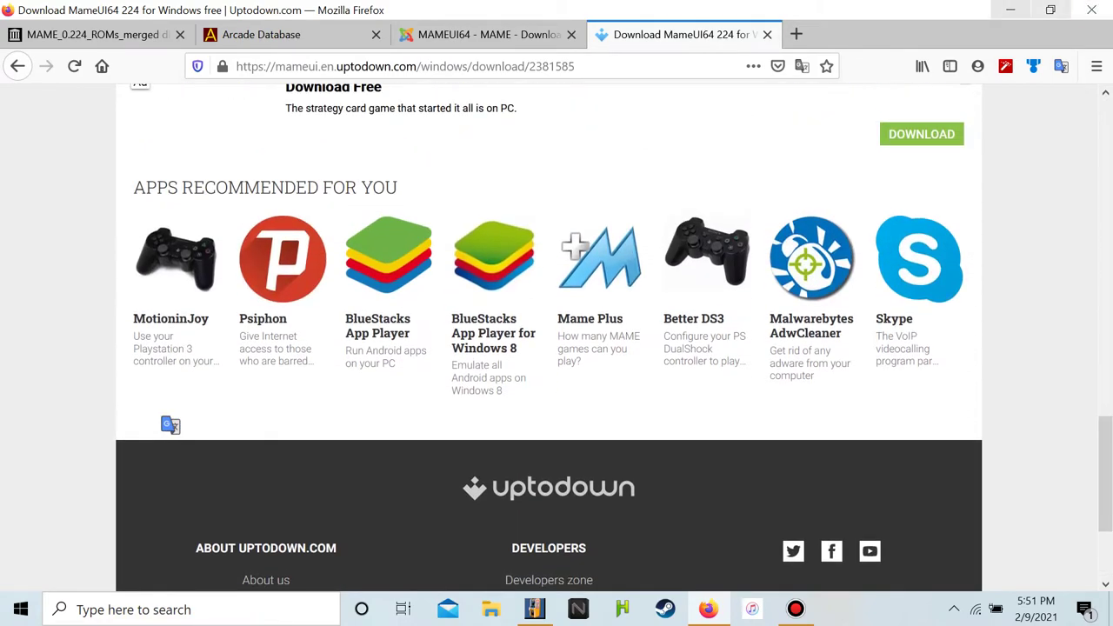
# Switch to the desktop, open the MAMEUI64 folder and look inside its "FULL Sega Genesis -- Mega Drive -- 32X" subfolder
pyautogui.click(1010, 9)
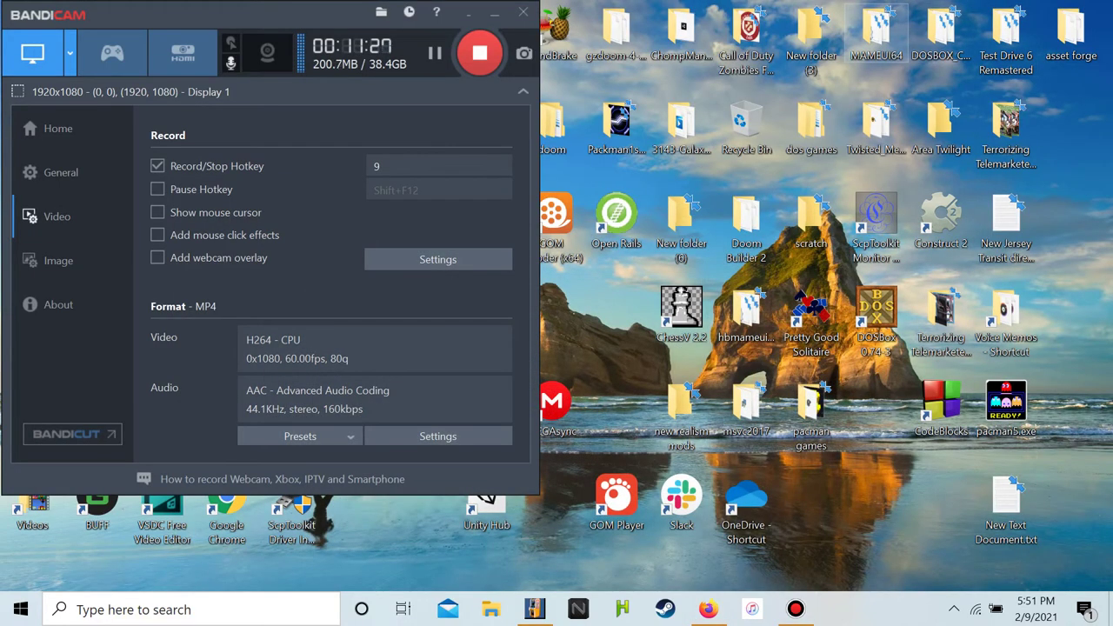
pyautogui.doubleClick(876, 35)
pyautogui.scroll(-3, 444, 287)
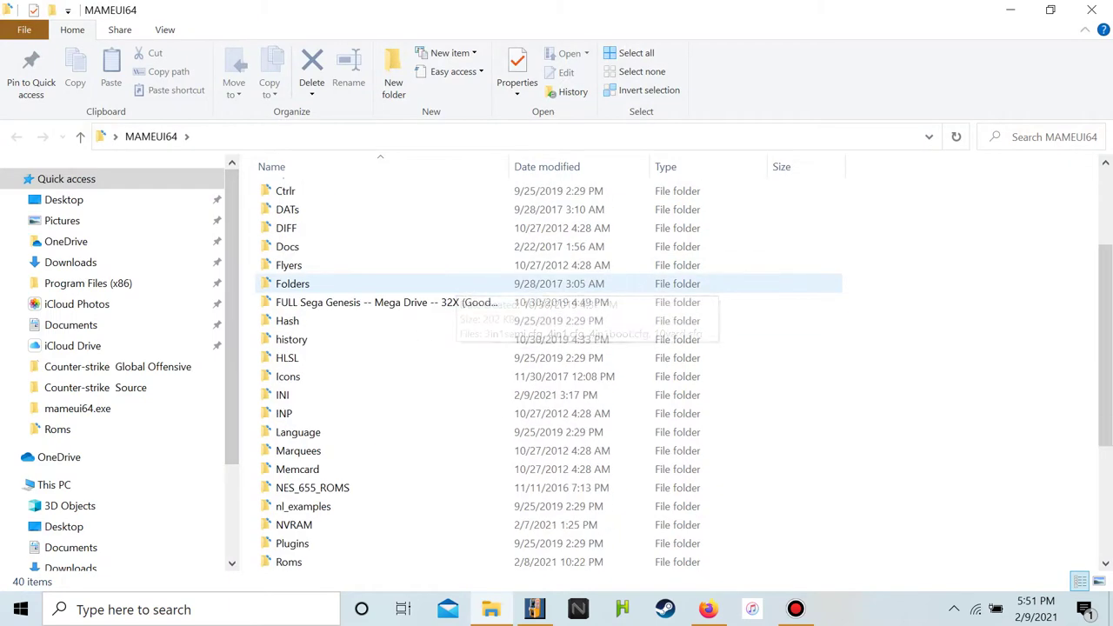
pyautogui.doubleClick(383, 301)
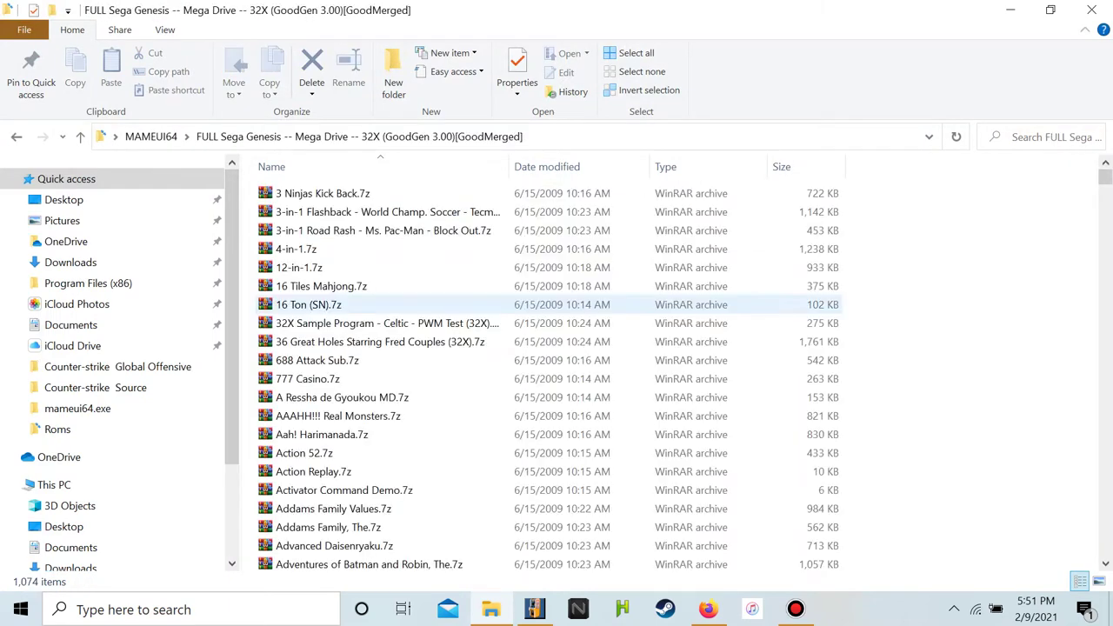
pyautogui.scroll(-20, 548, 374)
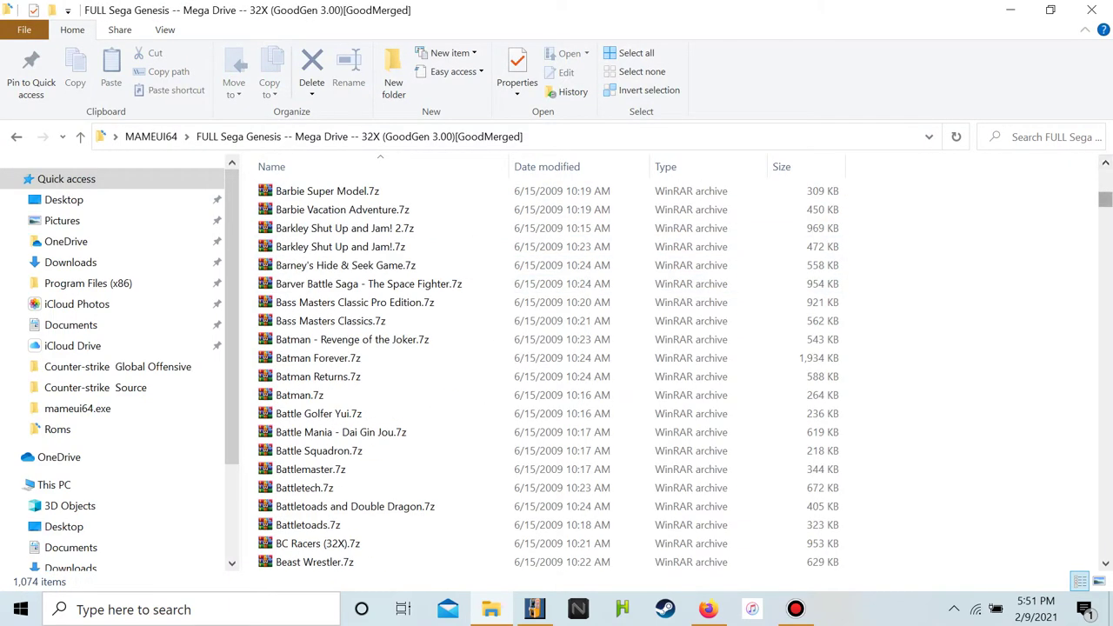
# Delete the text files GenHave.txt and GenMiss.txt from the Sega Genesis ROM folder
pyautogui.moveTo(1105, 199); pyautogui.dragTo(1105, 296)
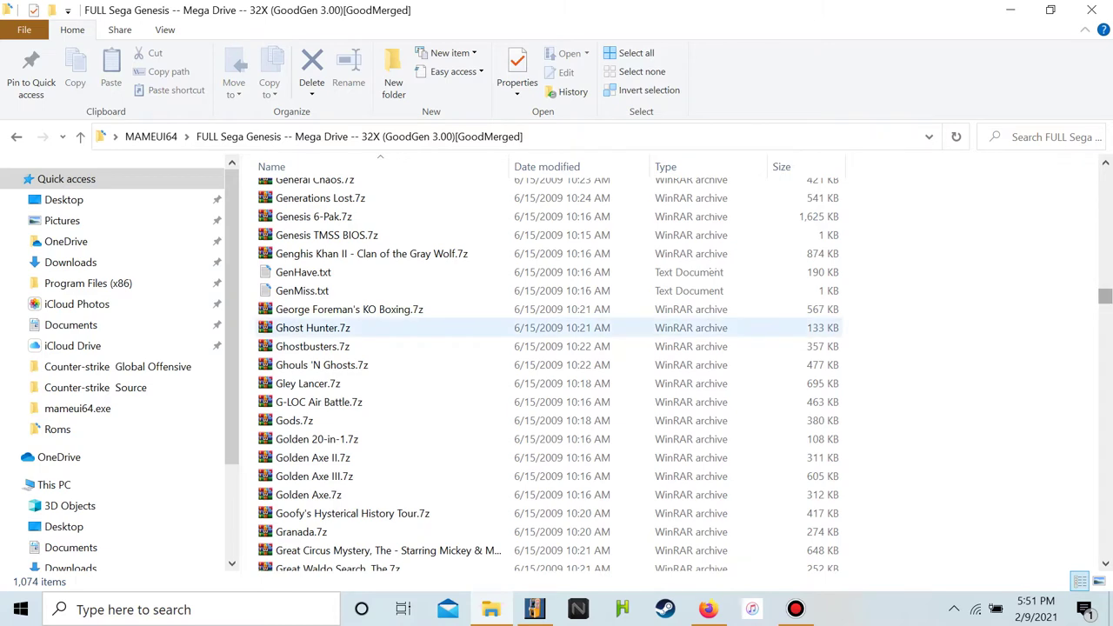
pyautogui.click(287, 272)
pyautogui.moveTo(253, 273); pyautogui.dragTo(313, 295)
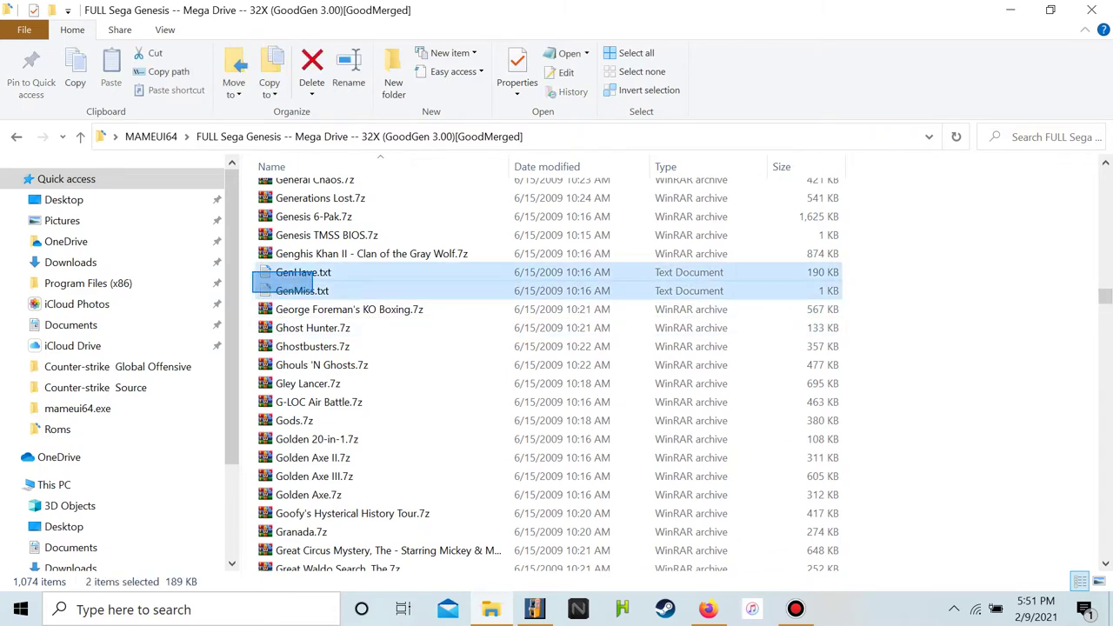
pyautogui.rightClick(311, 291)
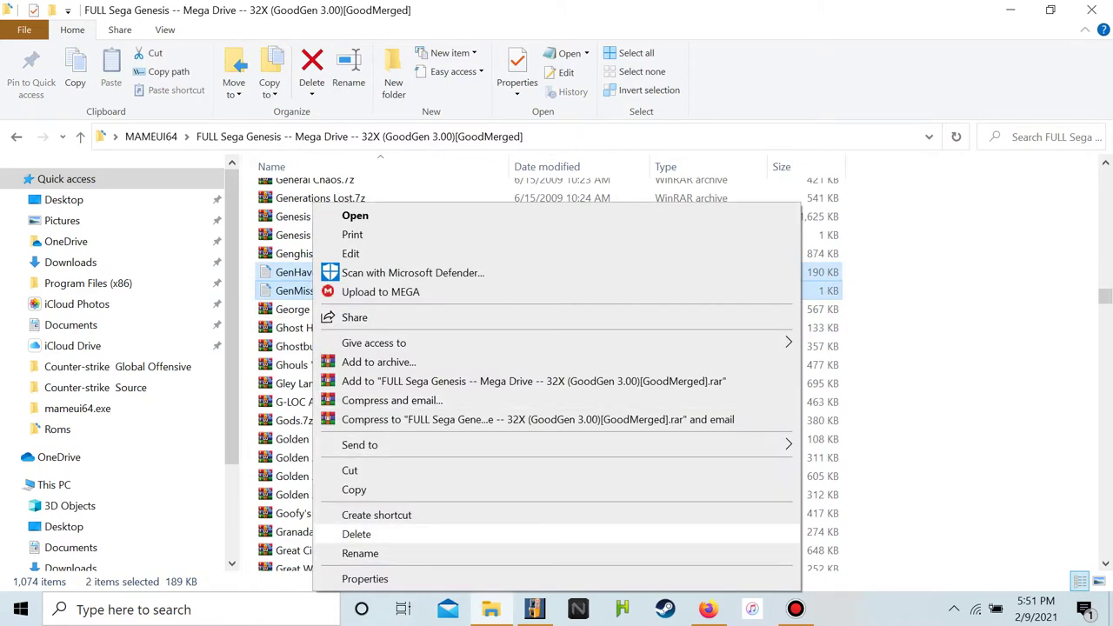
pyautogui.click(356, 533)
# Look through the Sega Genesis ROM archives from the Home Alone titles to the Mortal Kombat titles
pyautogui.scroll(-15, 435, 450)
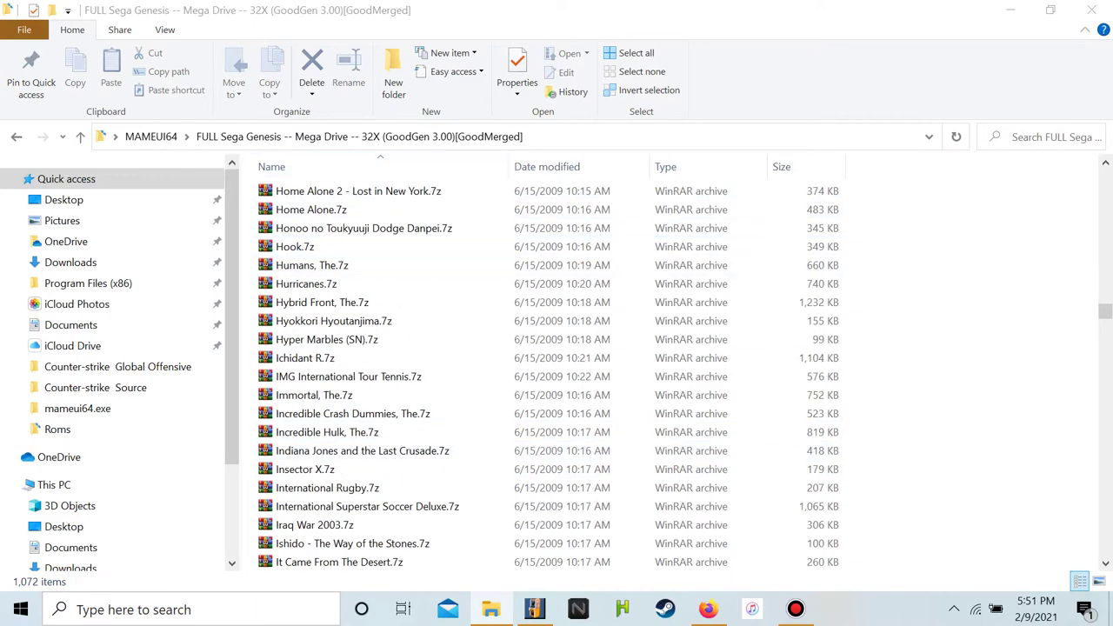
pyautogui.scroll(-20, 548, 374)
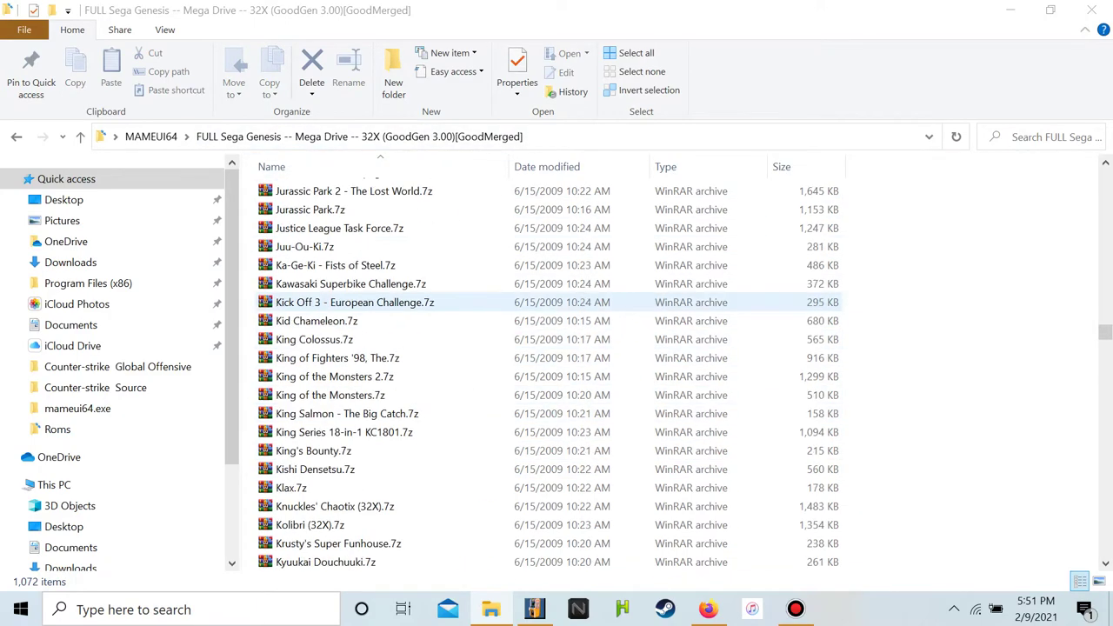
pyautogui.scroll(-20, 548, 374)
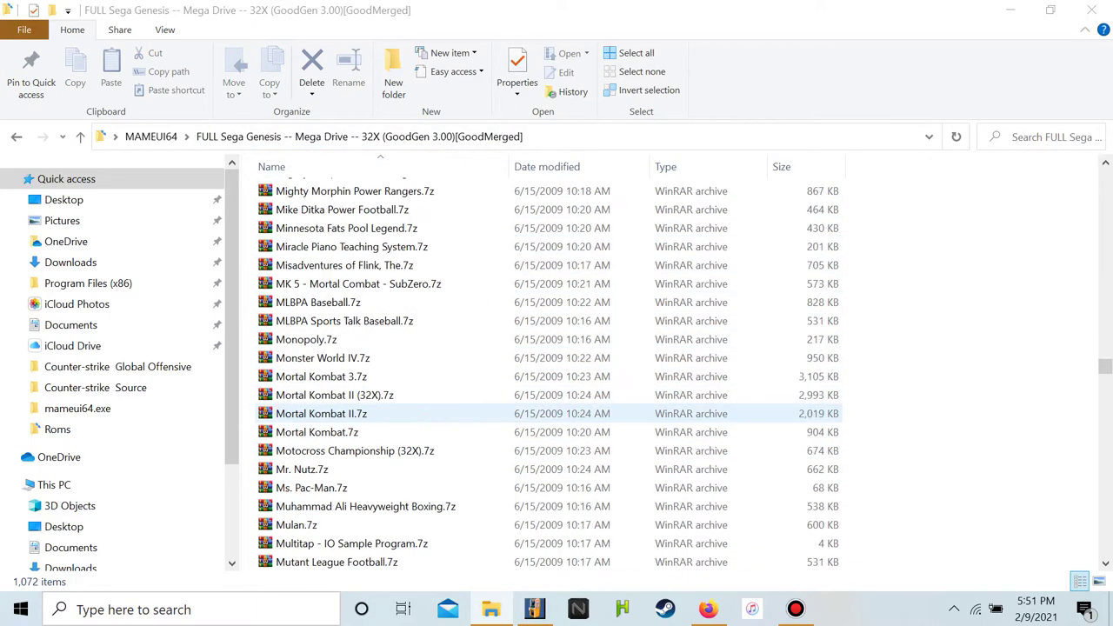
pyautogui.scroll(12, 348, 413)
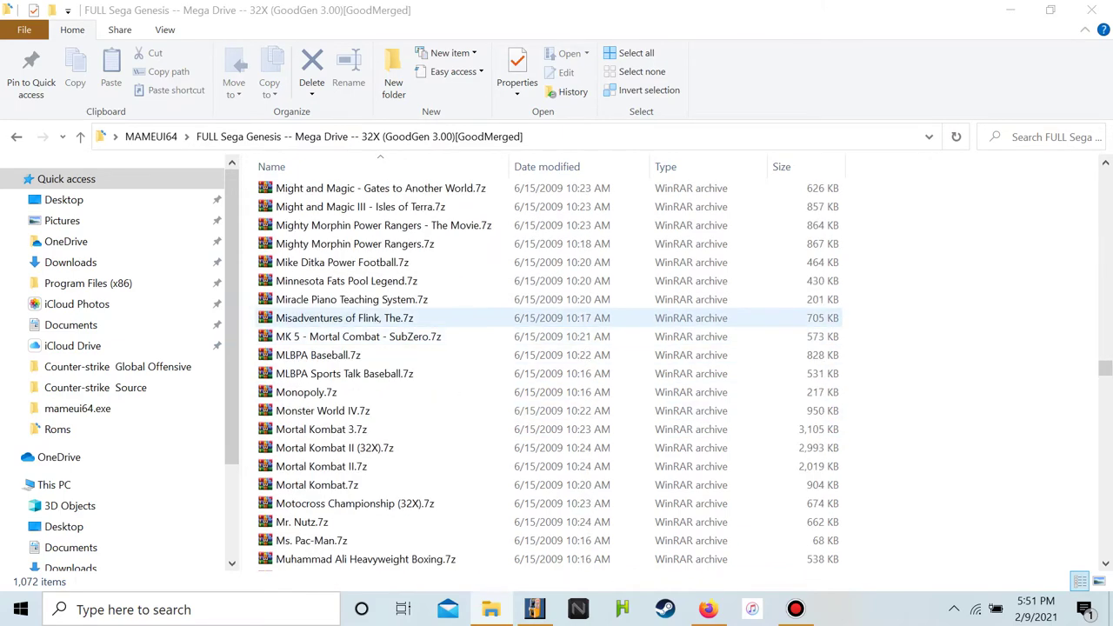
# Look through the Sega Genesis ROM archives from the Mortal Kombat titles to Scooby Doo Mystery
pyautogui.scroll(-6, 348, 321)
pyautogui.scroll(1, 348, 321)
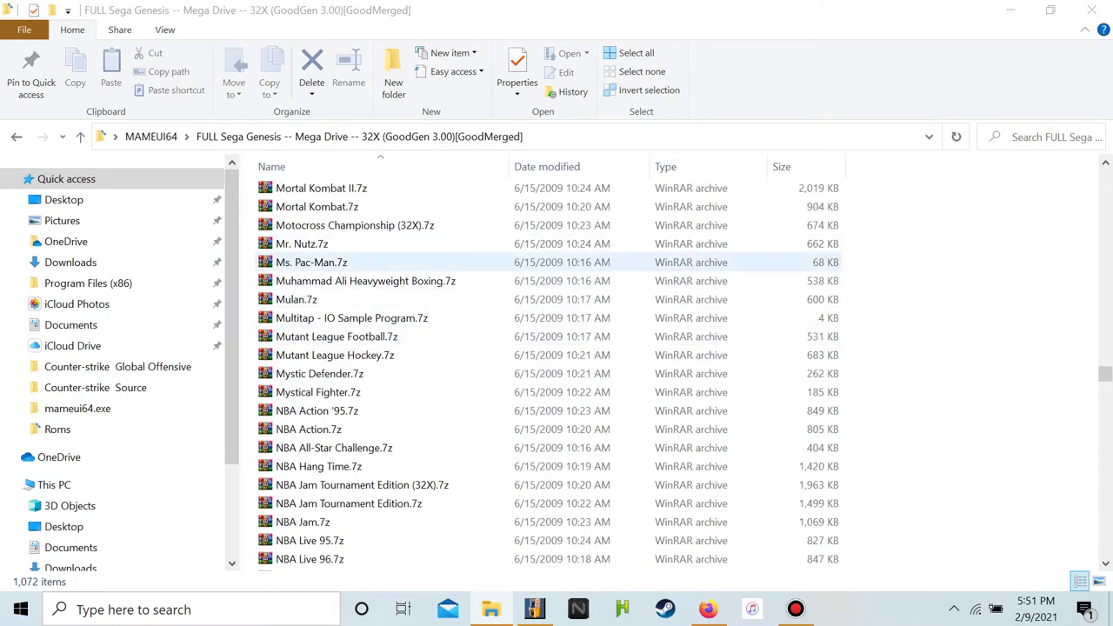
pyautogui.scroll(-6, 348, 321)
pyautogui.scroll(-20, 348, 302)
pyautogui.scroll(6, 348, 302)
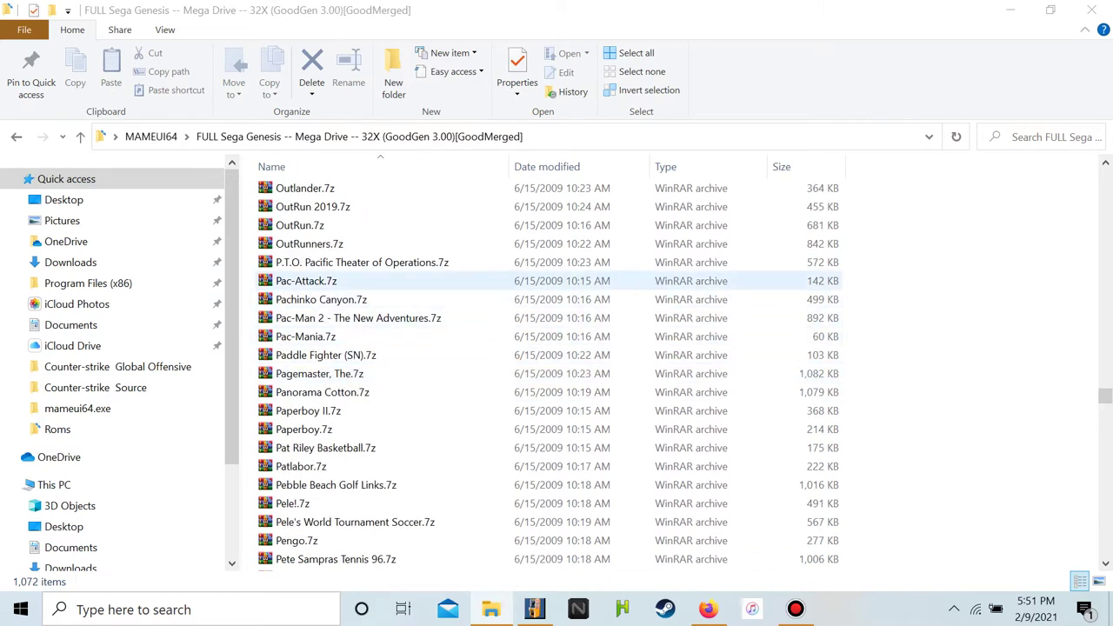
pyautogui.scroll(-4, 348, 395)
pyautogui.scroll(-20, 348, 395)
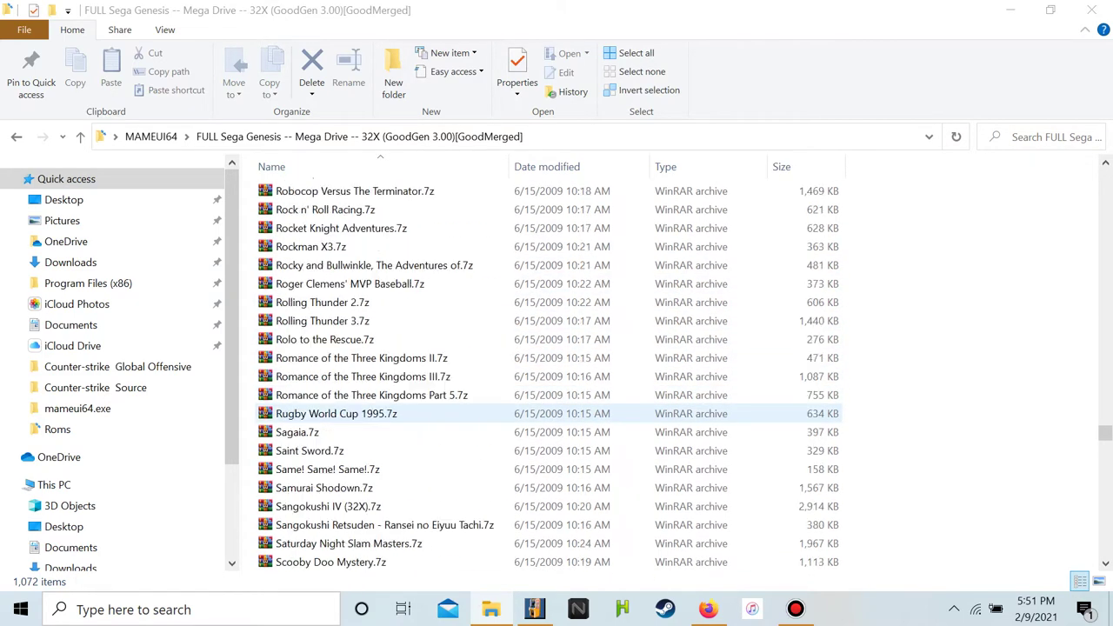
# Return to the MAMEUI64 folder and look inside its NES_655_ROMS subfolder
pyautogui.hotkey('alt', 'Left')
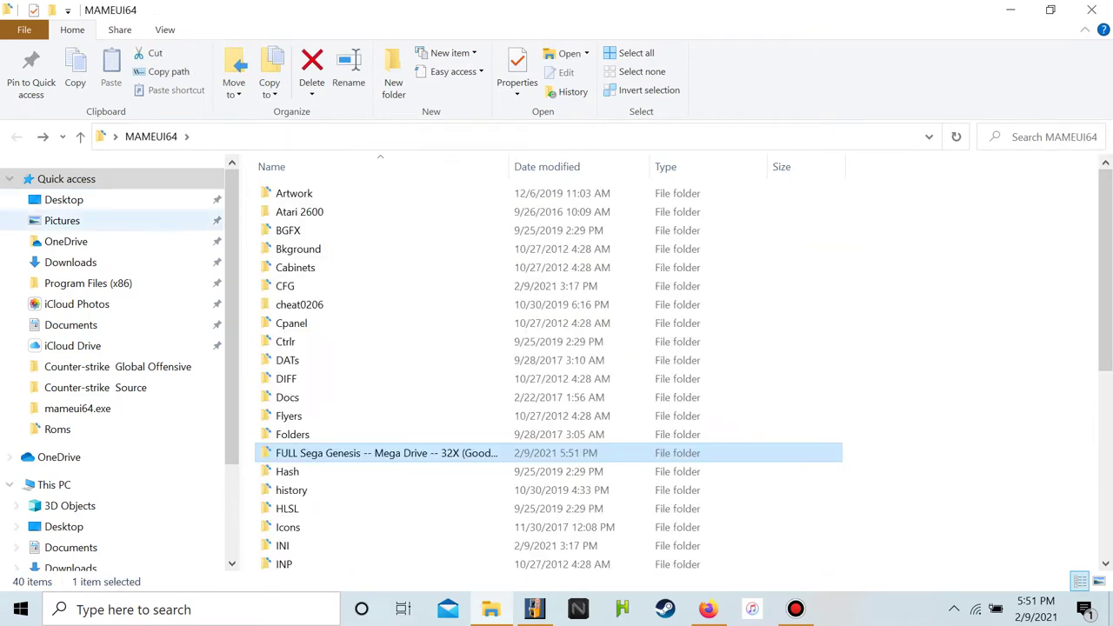
pyautogui.doubleClick(330, 488)
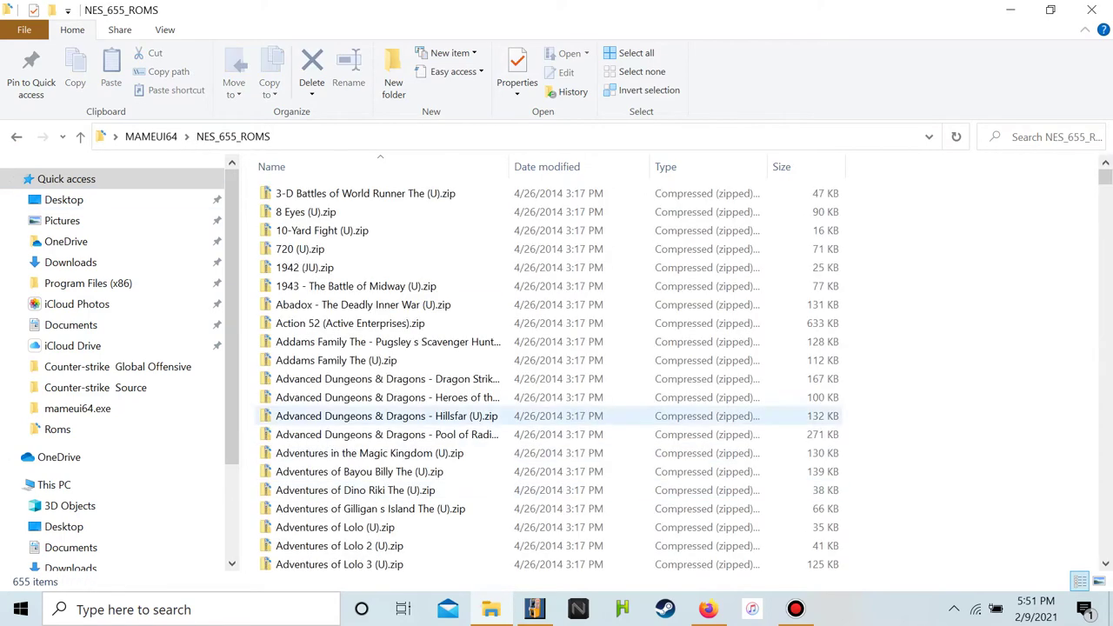
pyautogui.scroll(-3, 331, 230)
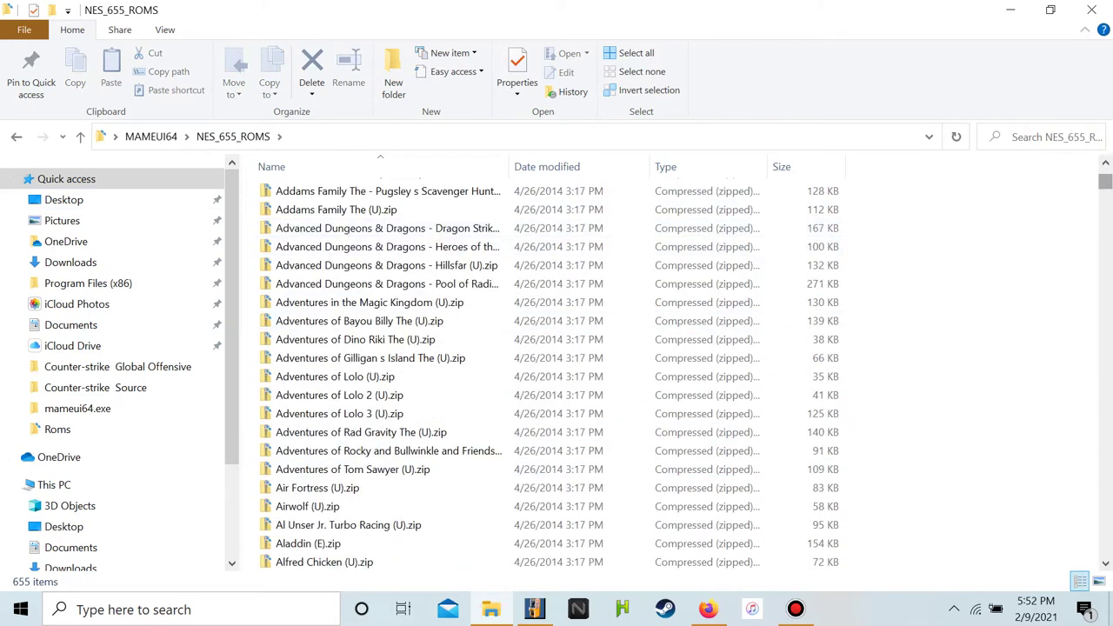
pyautogui.moveTo(1105, 180)
pyautogui.mouseDown()
pyautogui.moveTo(1105, 548)
pyautogui.moveTo(1105, 181)
pyautogui.mouseUp()
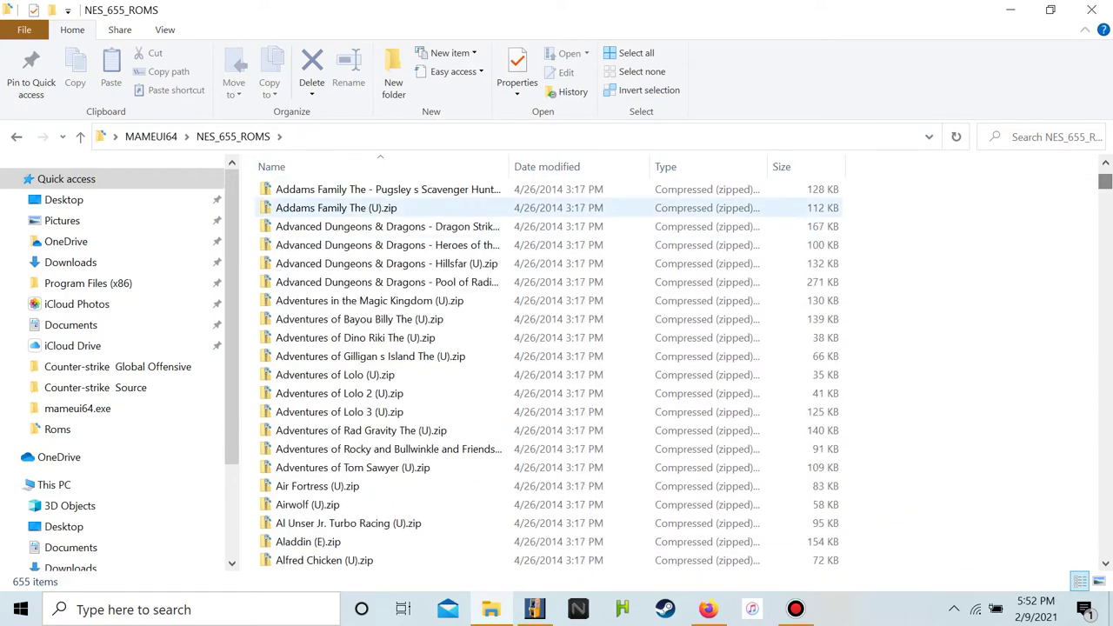
# Go back to the MAMEUI64 folder and open its Atari 2600 subfolder
pyautogui.hotkey('alt', 'Left')
pyautogui.scroll(-5, 435, 313)
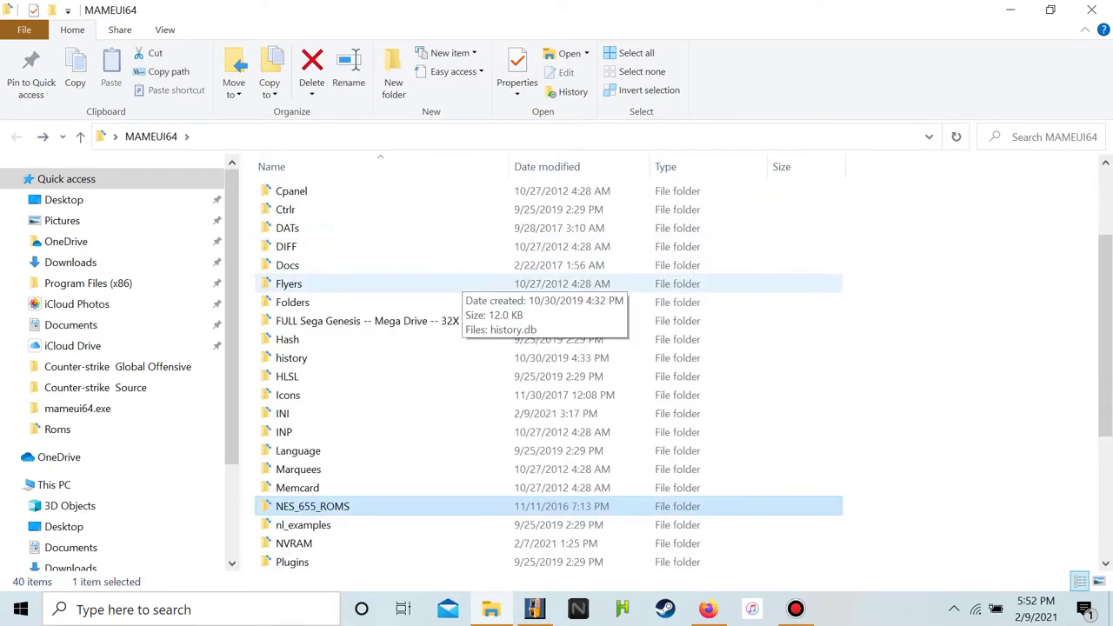
pyautogui.scroll(7, 426, 339)
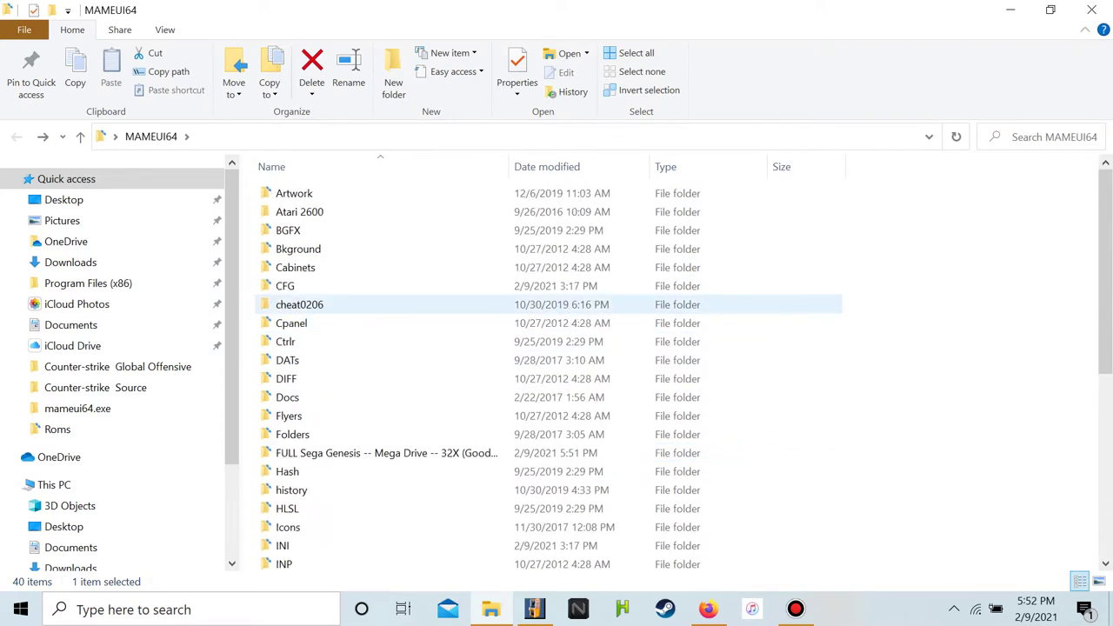
pyautogui.click(426, 211)
pyautogui.doubleClick(299, 211)
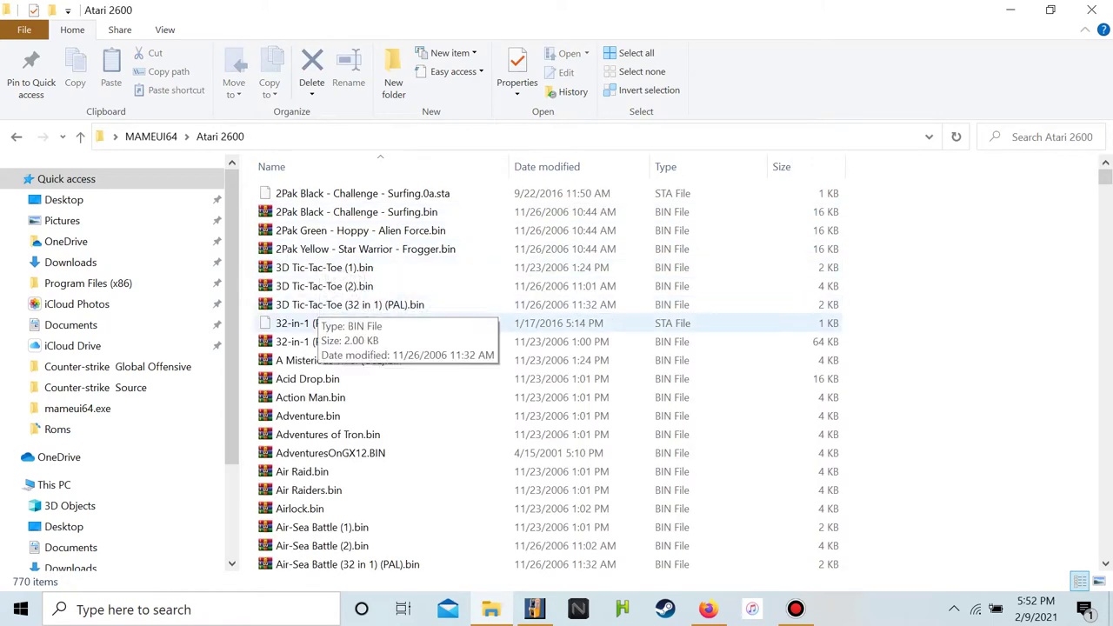
# Delete the files "32-in-1 (PAL).0a.sta" and "2Pak Black - Challenge - Surfing.0a.sta" from the Atari 2600 folder
pyautogui.click(318, 324)
pyautogui.rightClick(336, 324)
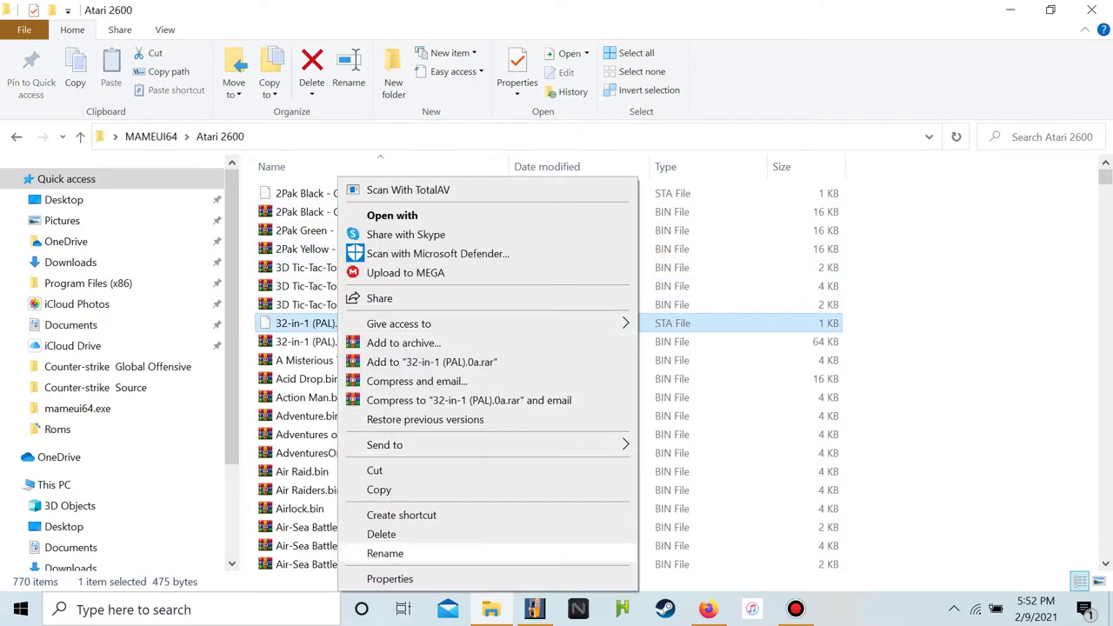
pyautogui.click(383, 533)
pyautogui.click(348, 193)
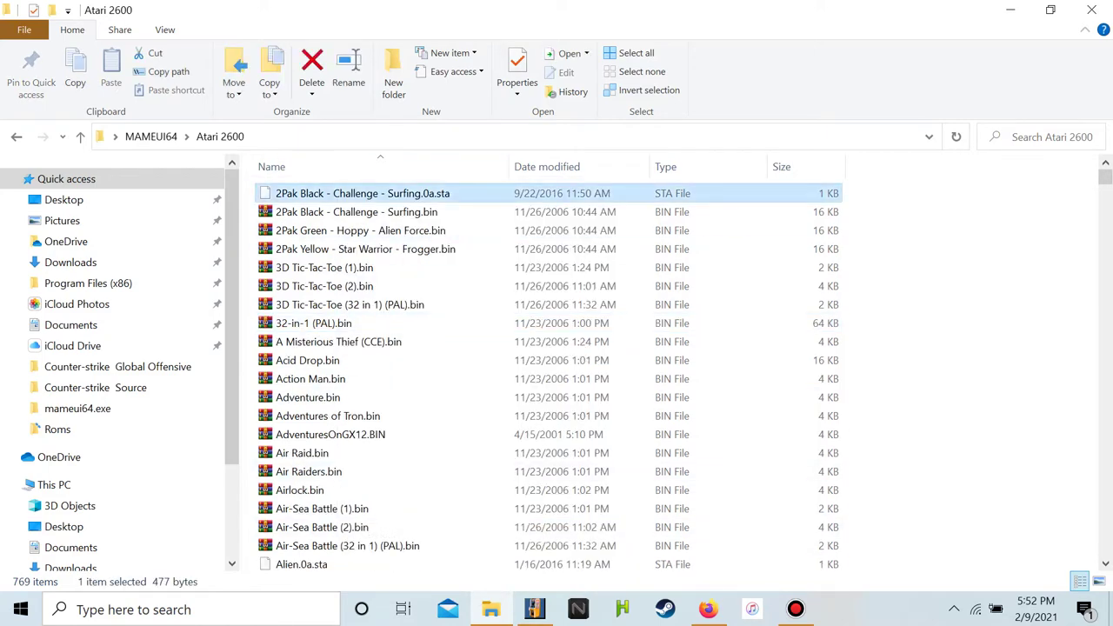
pyautogui.rightClick(350, 193)
pyautogui.click(394, 534)
# Find the A-Team.0a.sta file further down the Atari 2600 folder and delete it
pyautogui.scroll(-14, 396, 474)
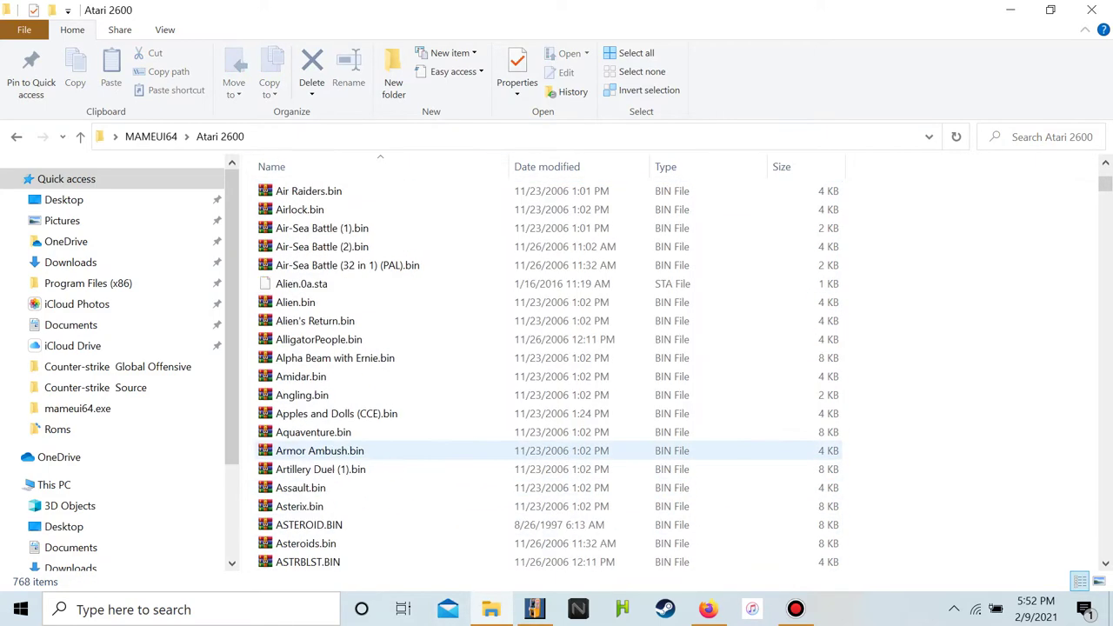
pyautogui.scroll(6, 387, 383)
pyautogui.scroll(-2, 387, 382)
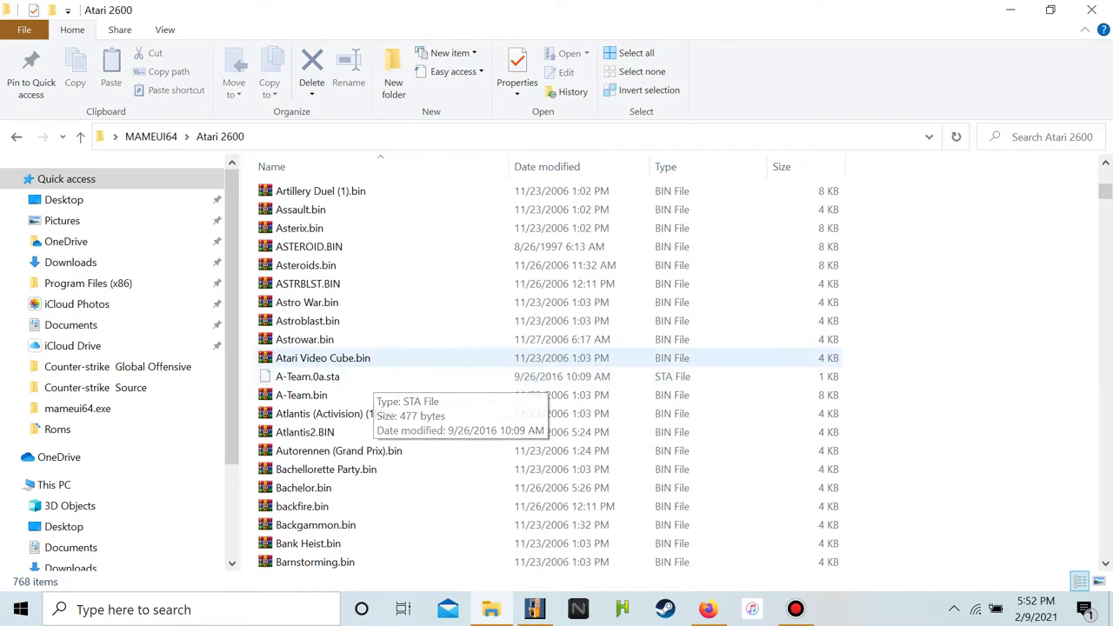
pyautogui.rightClick(342, 377)
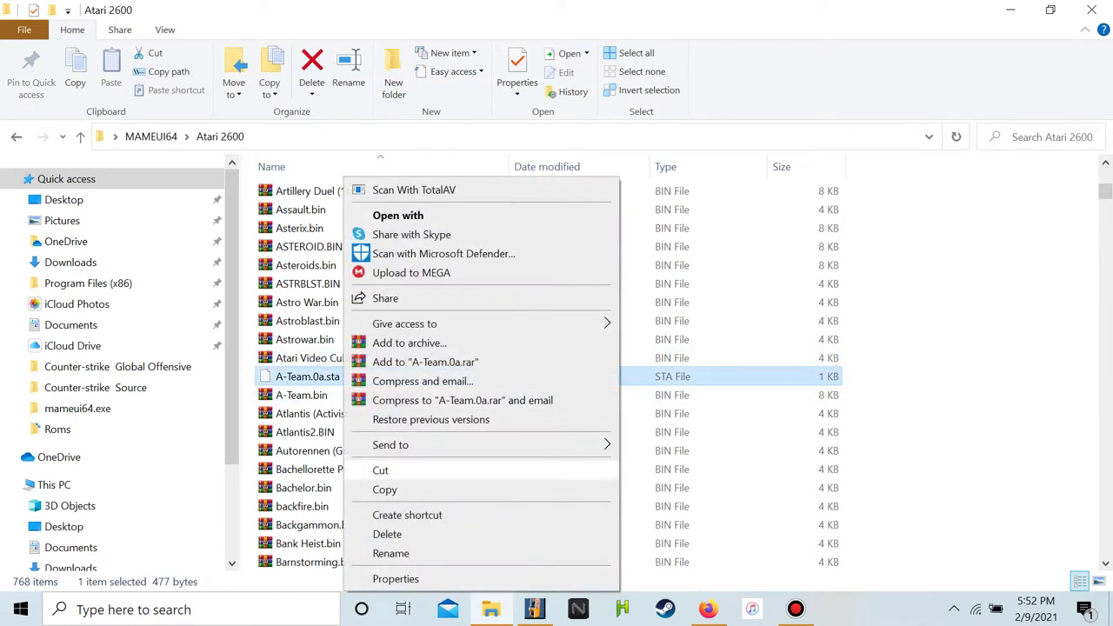
pyautogui.click(387, 534)
# Look through more Atari 2600 ROMs up to the Space titles, and check the contents of MAMEUI64's BGFX folder
pyautogui.scroll(-14, 392, 365)
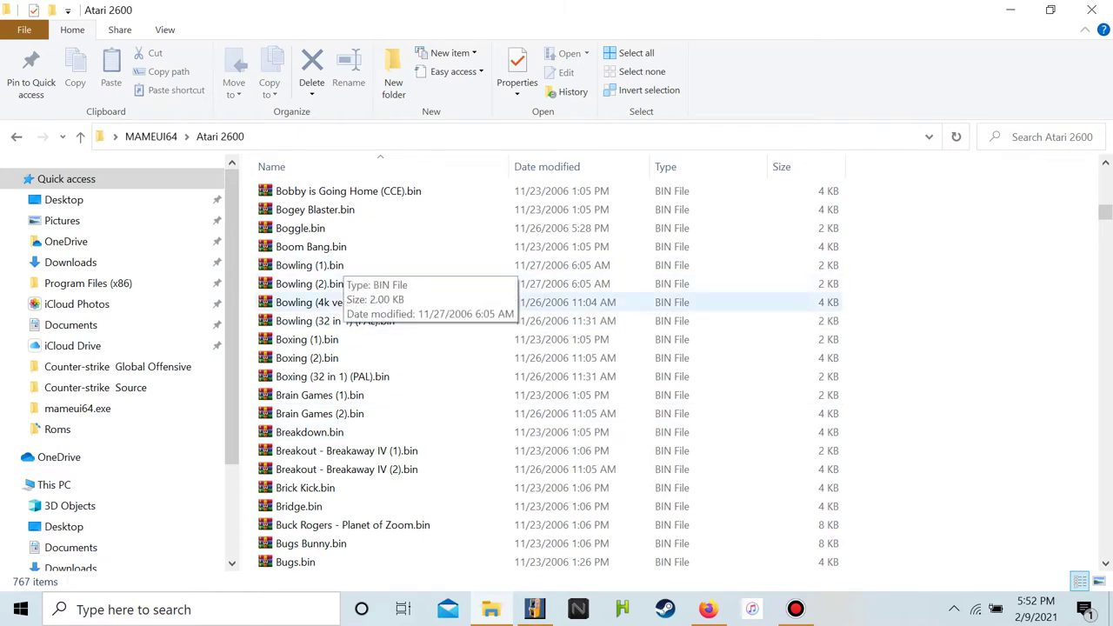
pyautogui.moveTo(1104, 213); pyautogui.dragTo(1105, 459)
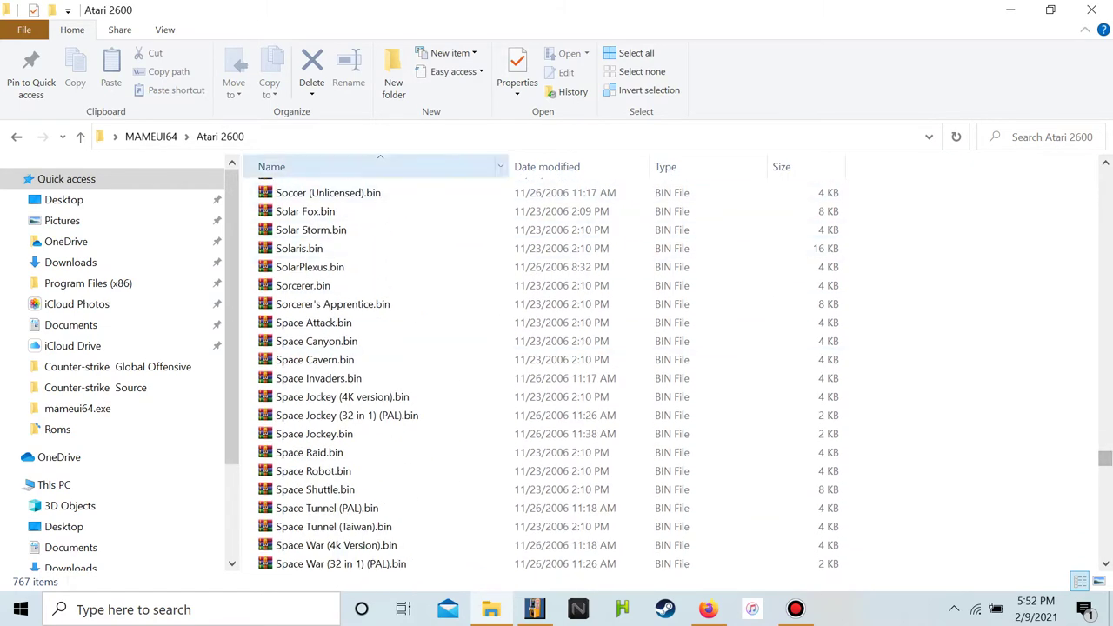
pyautogui.click(16, 137)
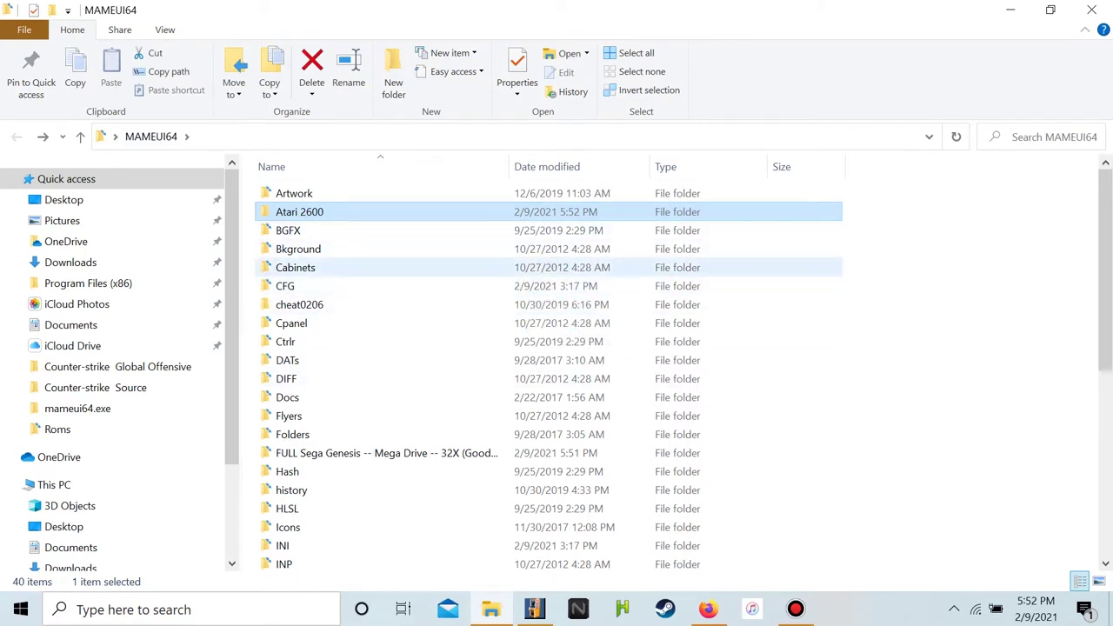
pyautogui.doubleClick(295, 230)
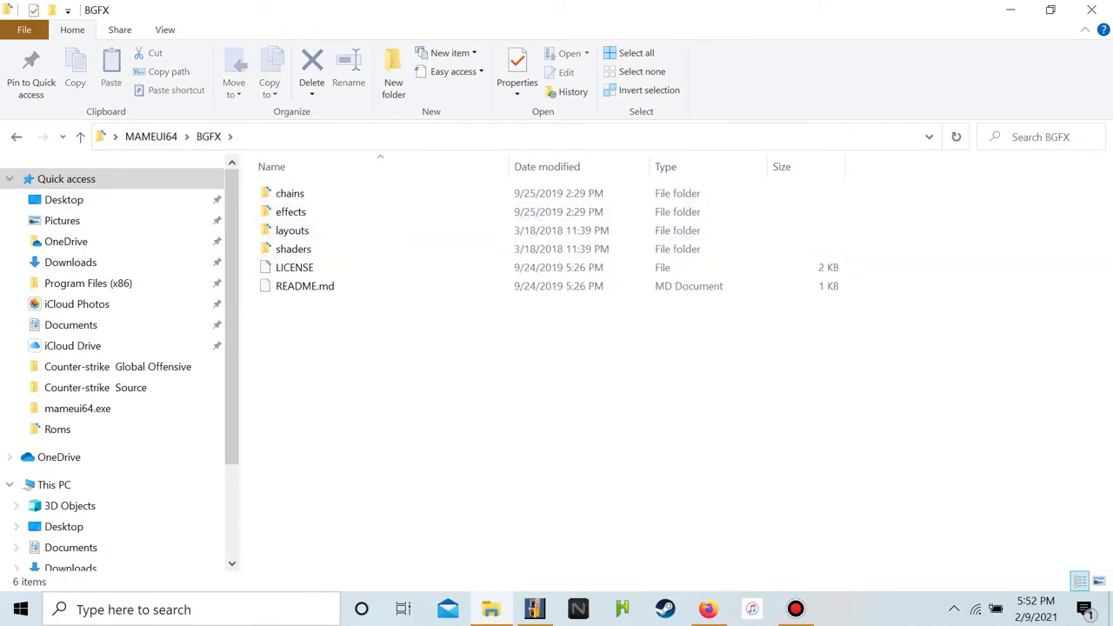
pyautogui.hotkey('alt', 'Left')
# Open whatsnew.txt from the MAMEUI64 folder in Notepad and maximize its window
pyautogui.scroll(-7, 548, 365)
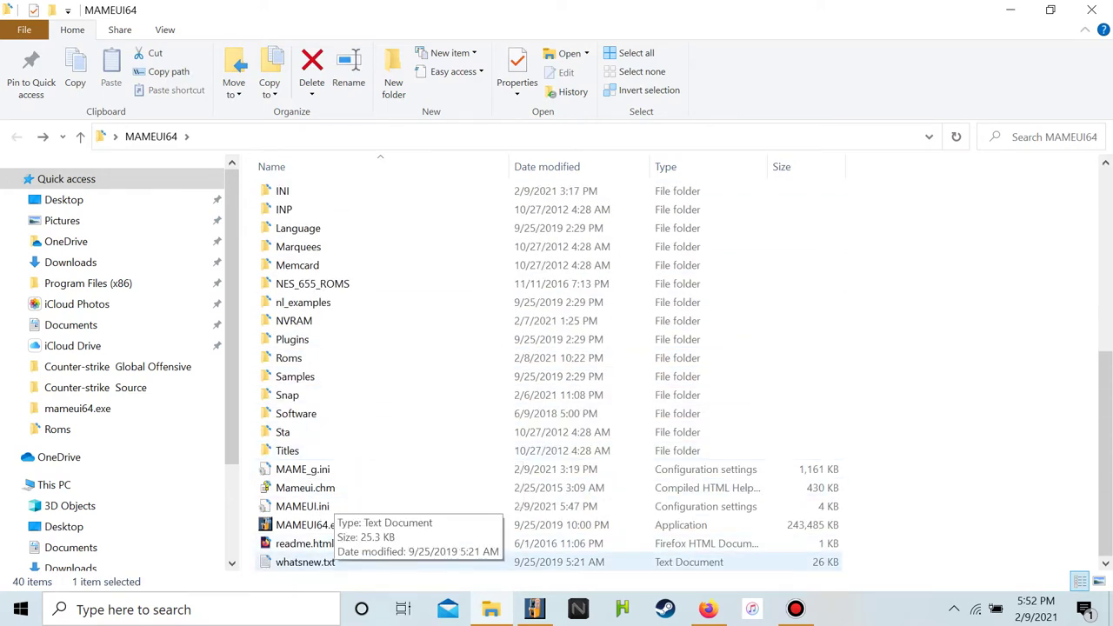
pyautogui.click(333, 561)
pyautogui.press('F2')
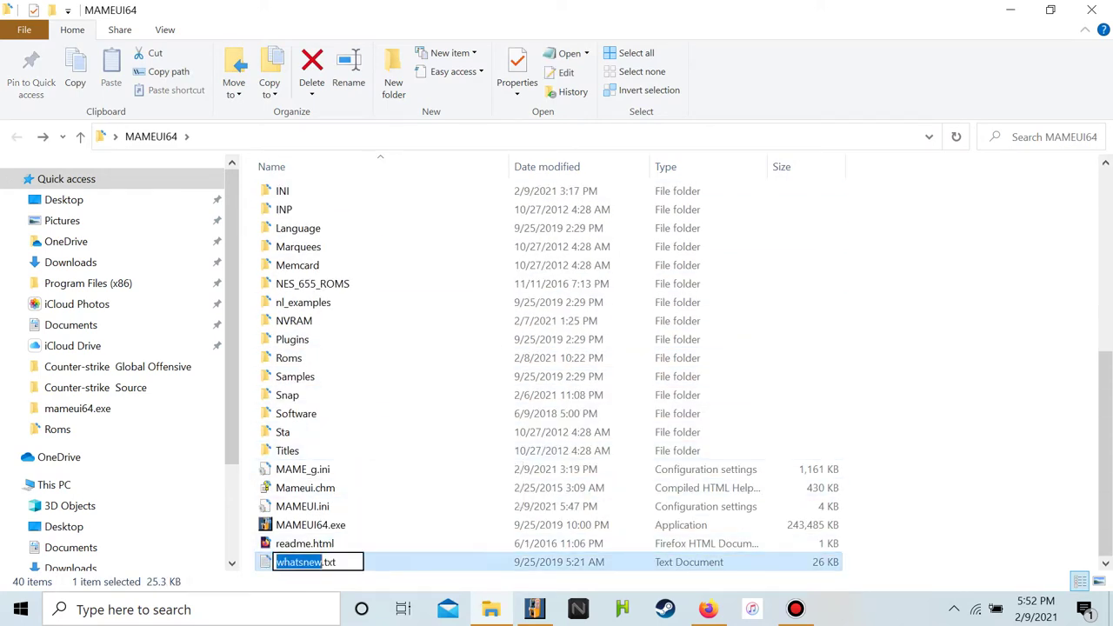
pyautogui.press('Return')
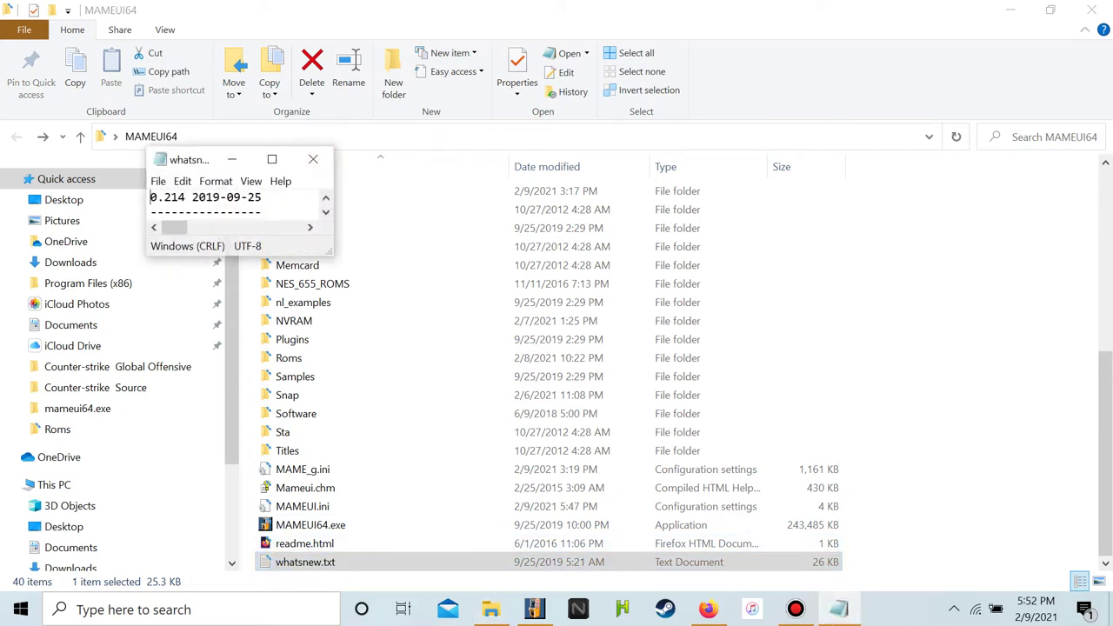
pyautogui.click(272, 160)
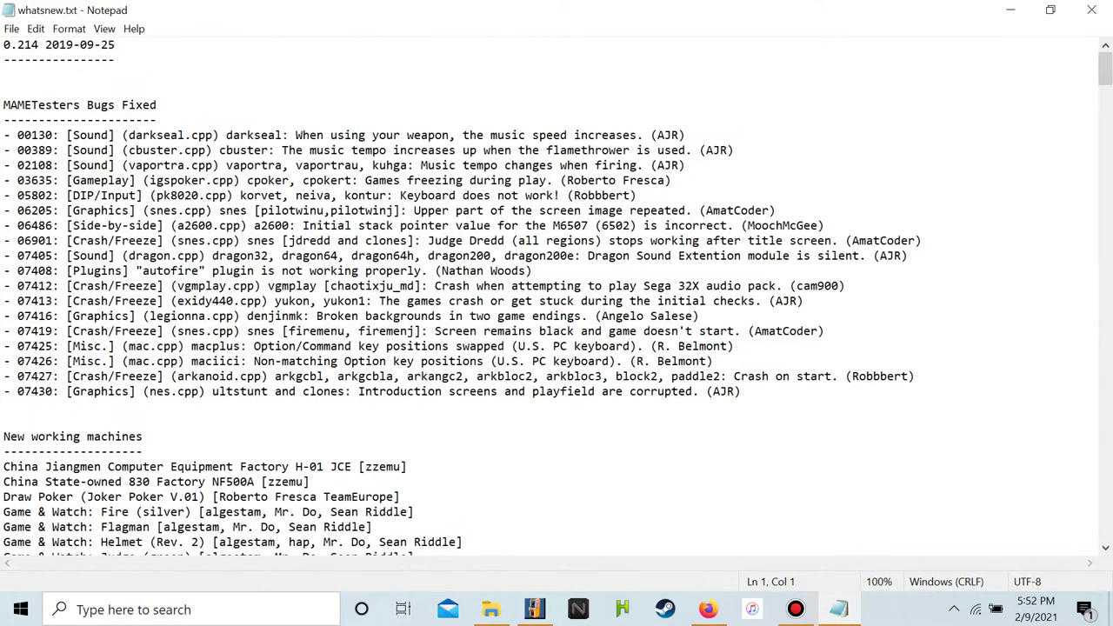
# Read whatsnew.txt from the version heading and fixed bugs to the Source Changes section, and minimize Notepad
pyautogui.moveTo(4, 44); pyautogui.dragTo(462, 316)
pyautogui.click(463, 135)
pyautogui.scroll(-5, 557, 295)
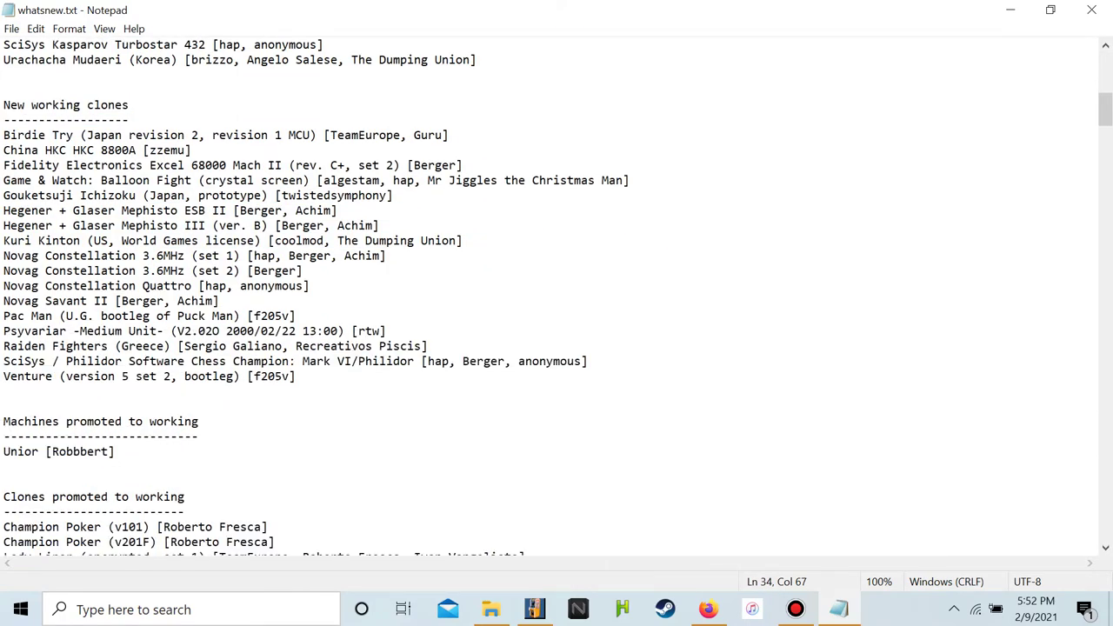
pyautogui.moveTo(3, 315); pyautogui.dragTo(226, 574)
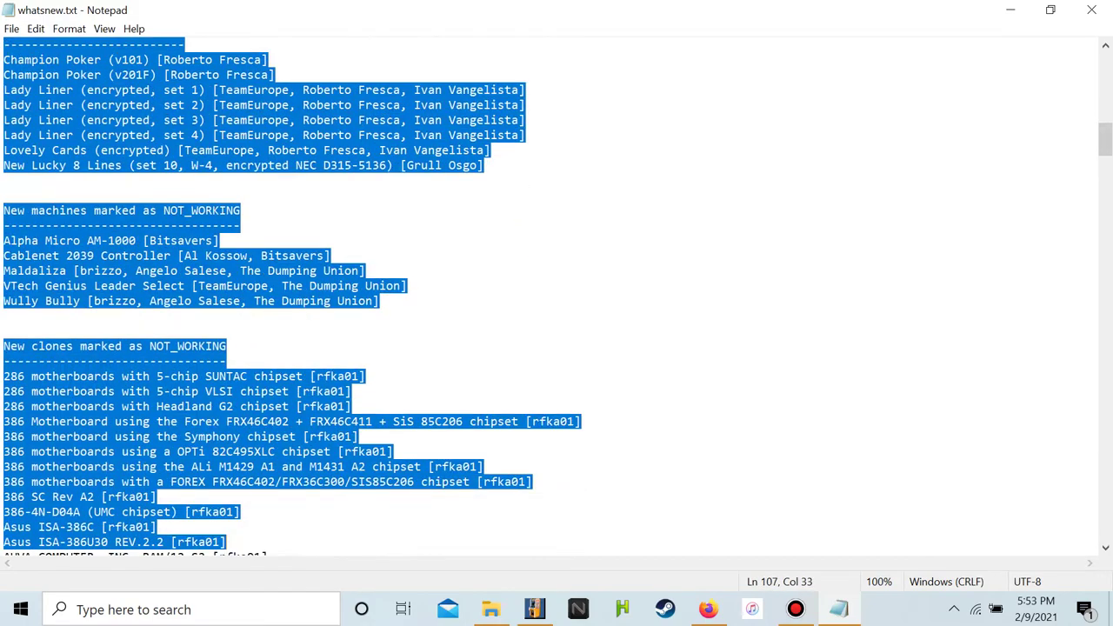
pyautogui.click(331, 255)
pyautogui.scroll(-14, 556, 295)
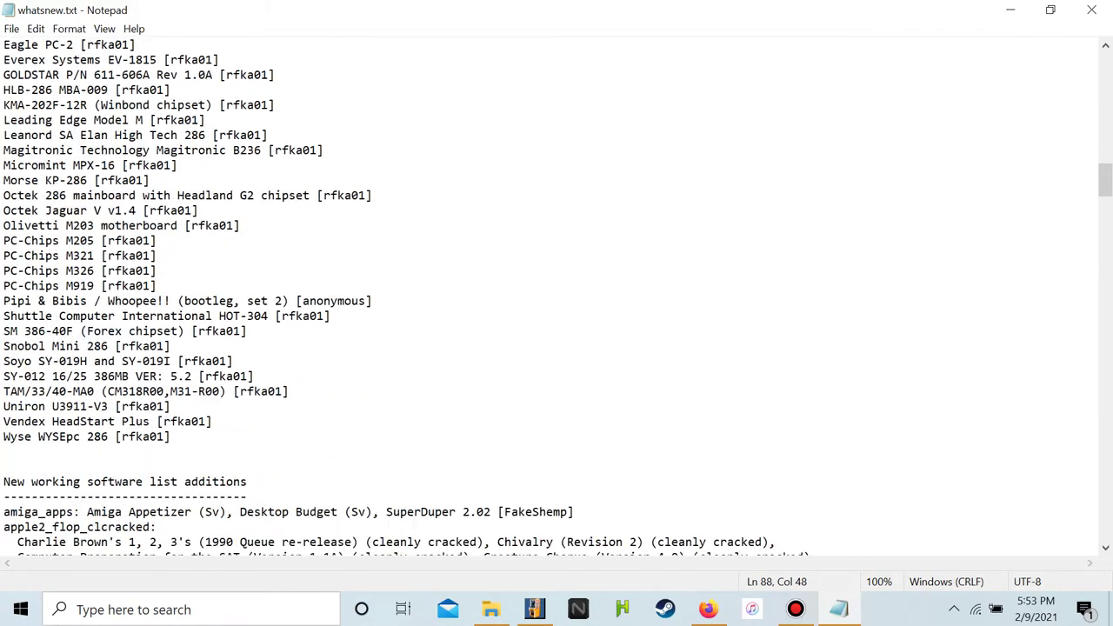
pyautogui.scroll(-20, 556, 295)
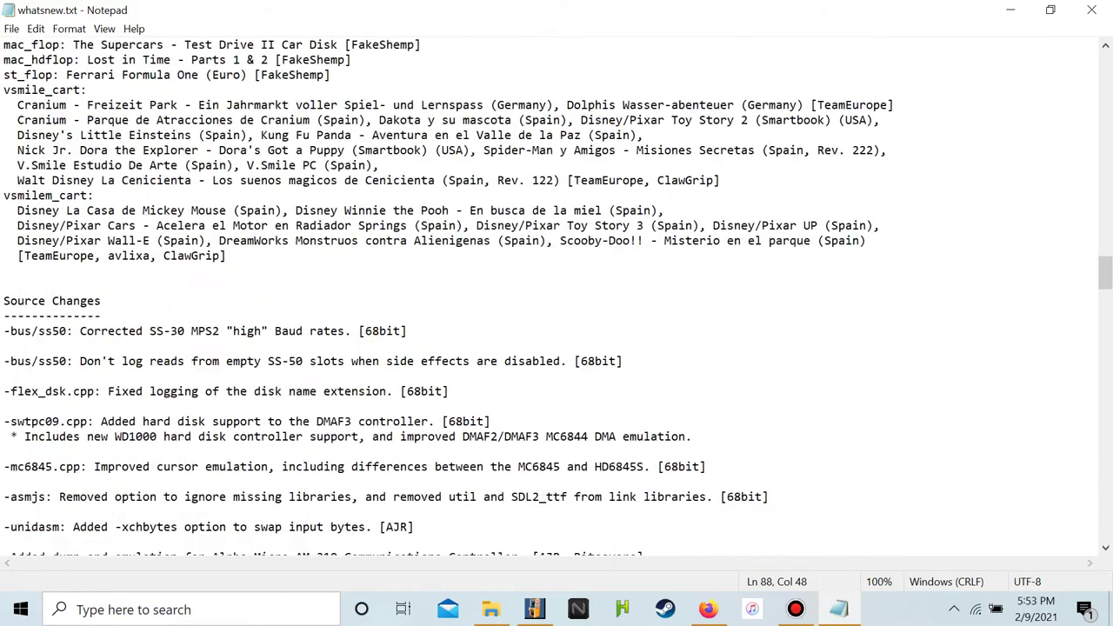
pyautogui.click(1009, 9)
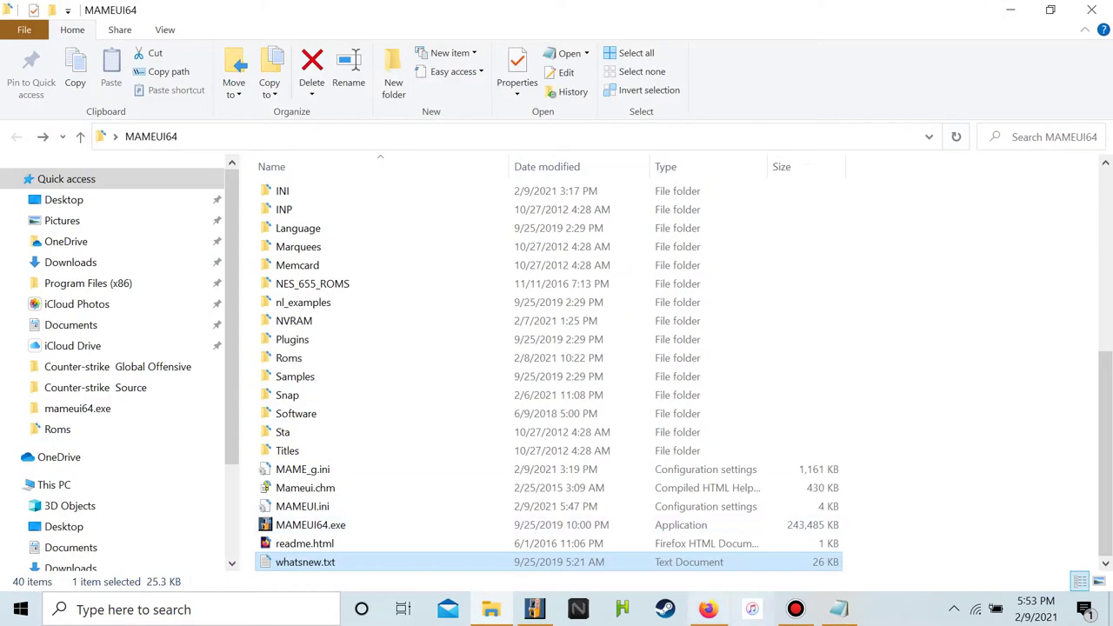
# Switch to the Arcade Database page in Firefox, search for "change" and open the Change Lanes machine page
pyautogui.click(708, 608)
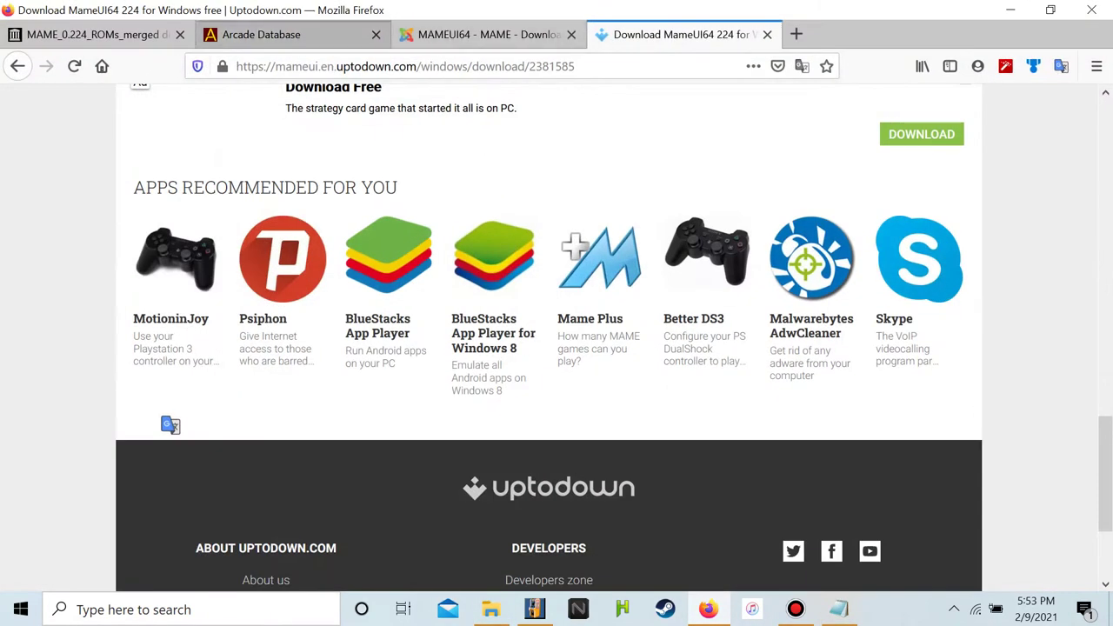
pyautogui.click(261, 34)
pyautogui.write('c')
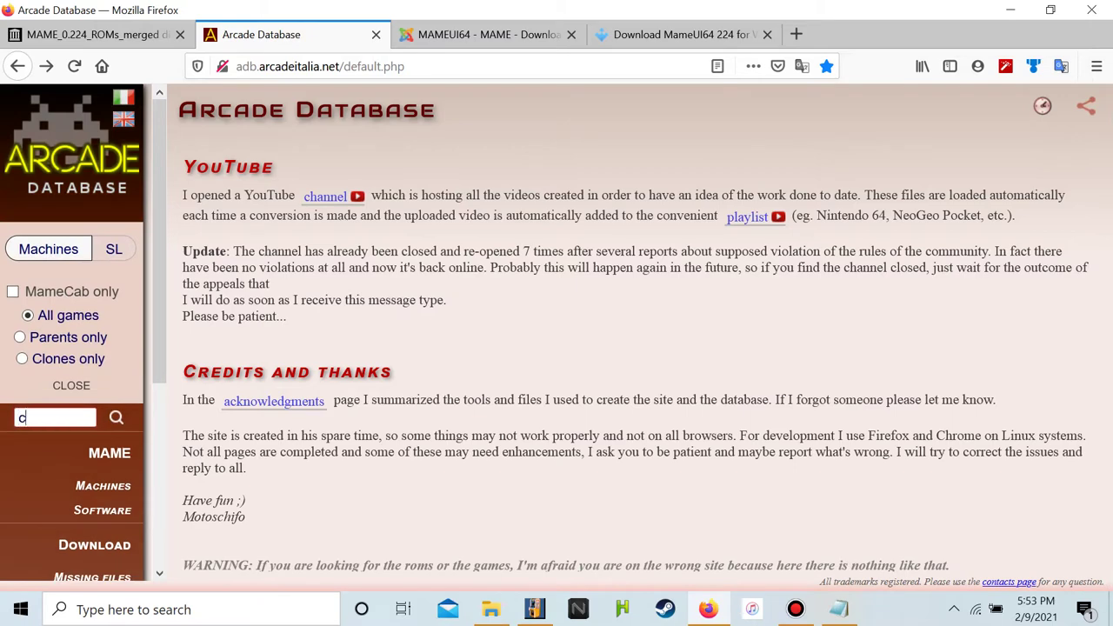
pyautogui.write('hange')
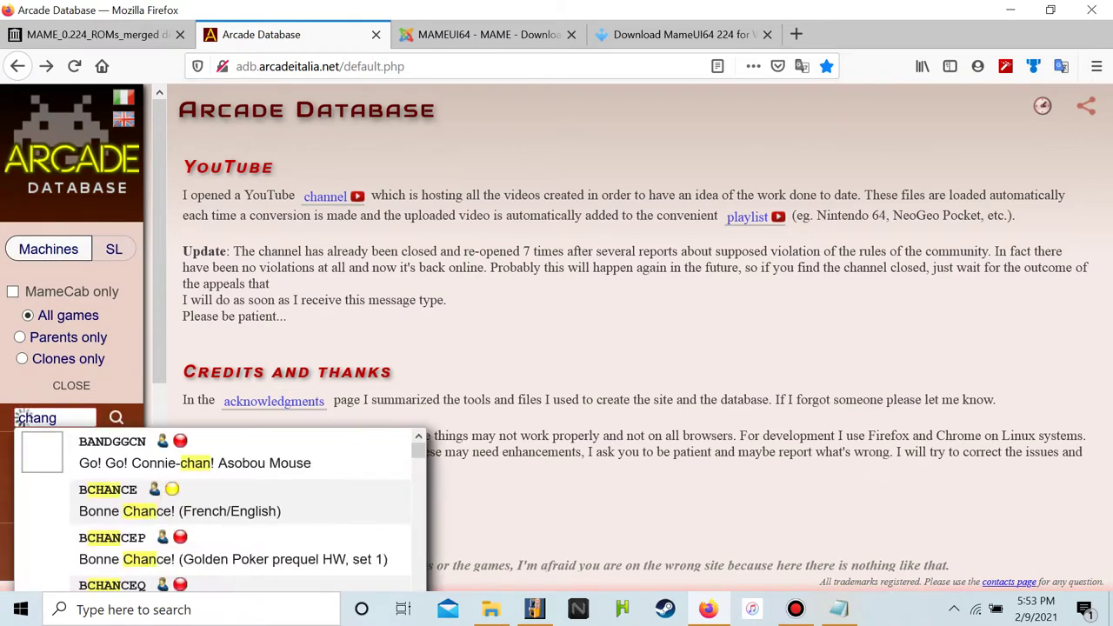
pyautogui.press('Down')
pyautogui.press('Down')
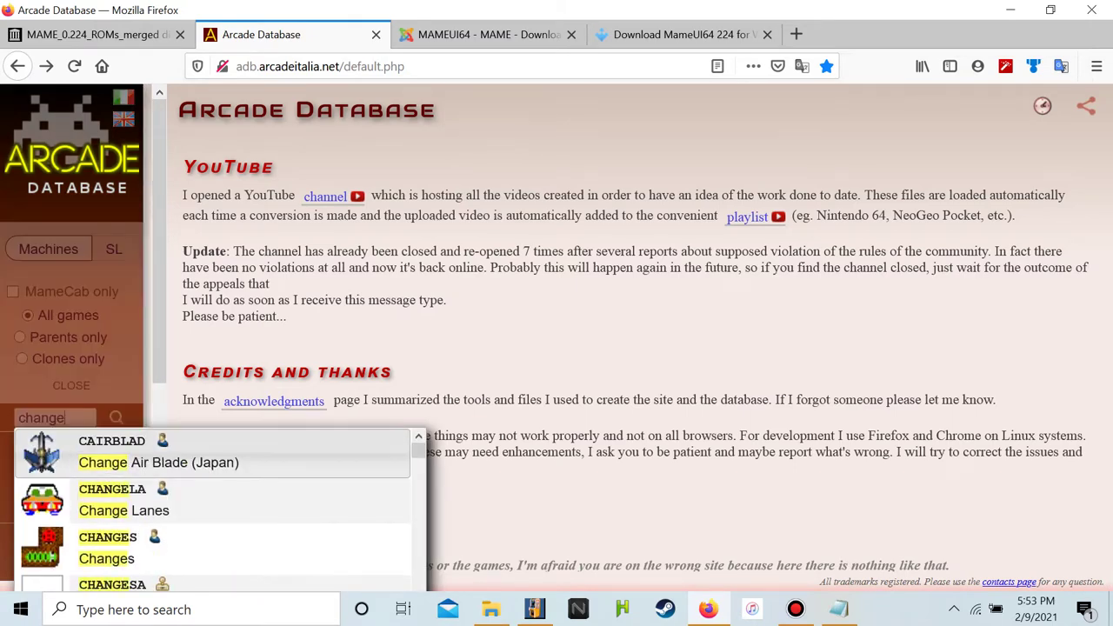
pyautogui.press('Return')
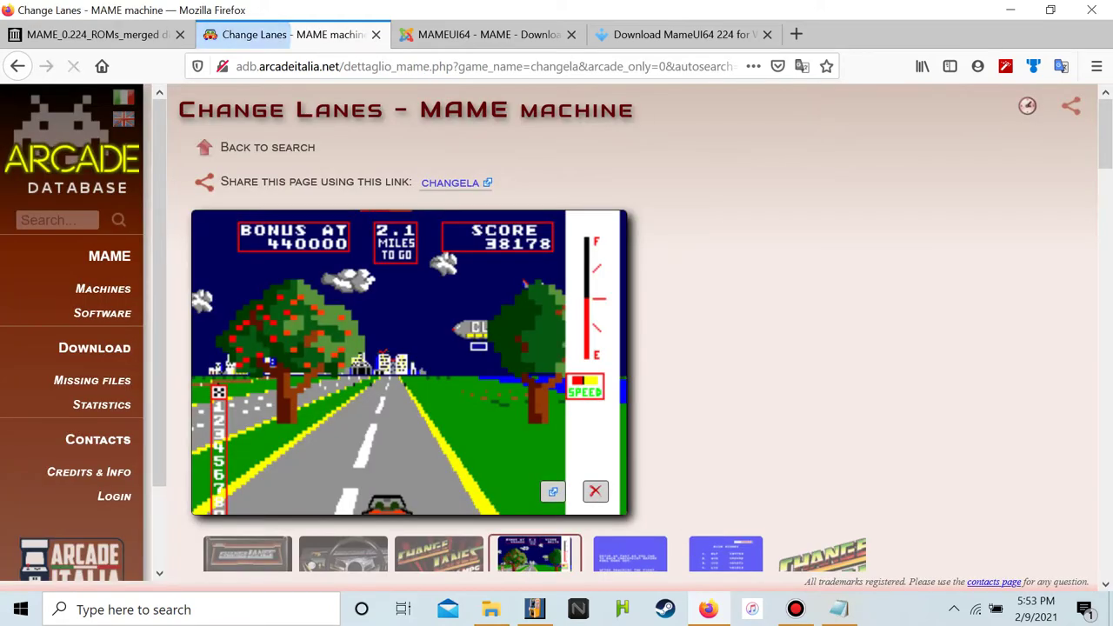
# Examine the Change Lanes page's input controls, rankings, emulation status and additional information
pyautogui.scroll(-6, 632, 356)
pyautogui.scroll(-7, 622, 348)
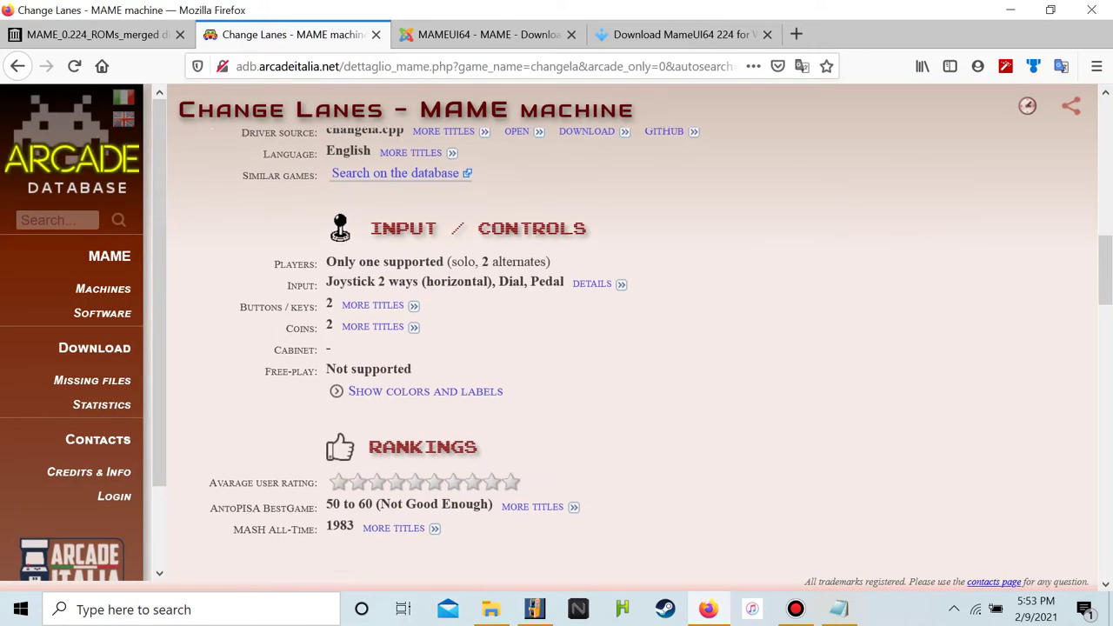
pyautogui.scroll(-10, 622, 348)
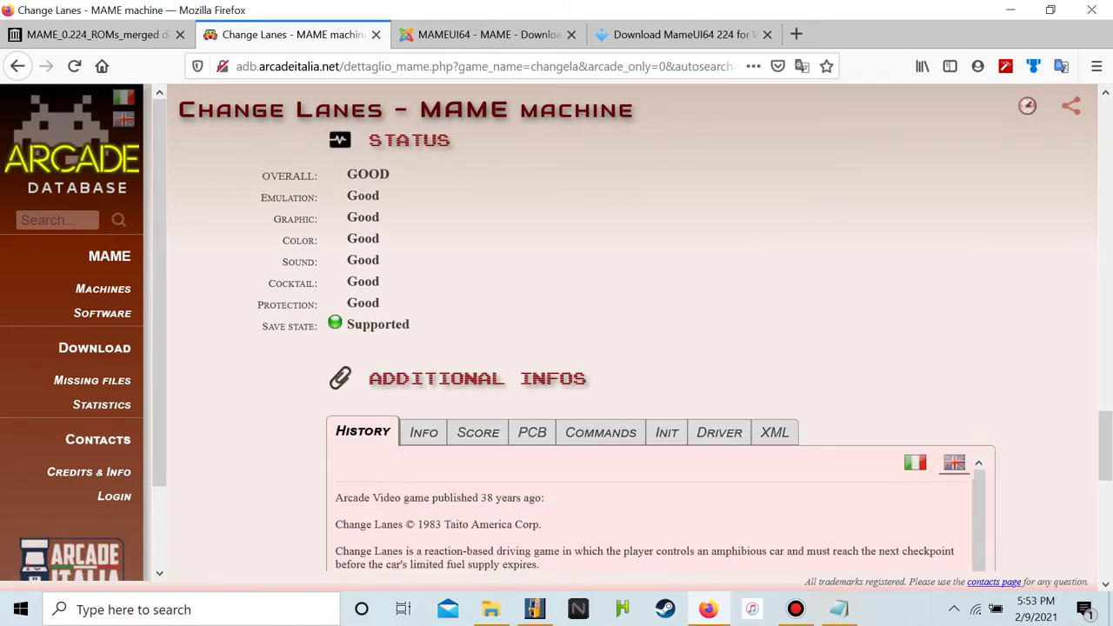
# Examine the Files, Status, History and Romset sections of the Change Lanes machine page
pyautogui.scroll(2, 622, 348)
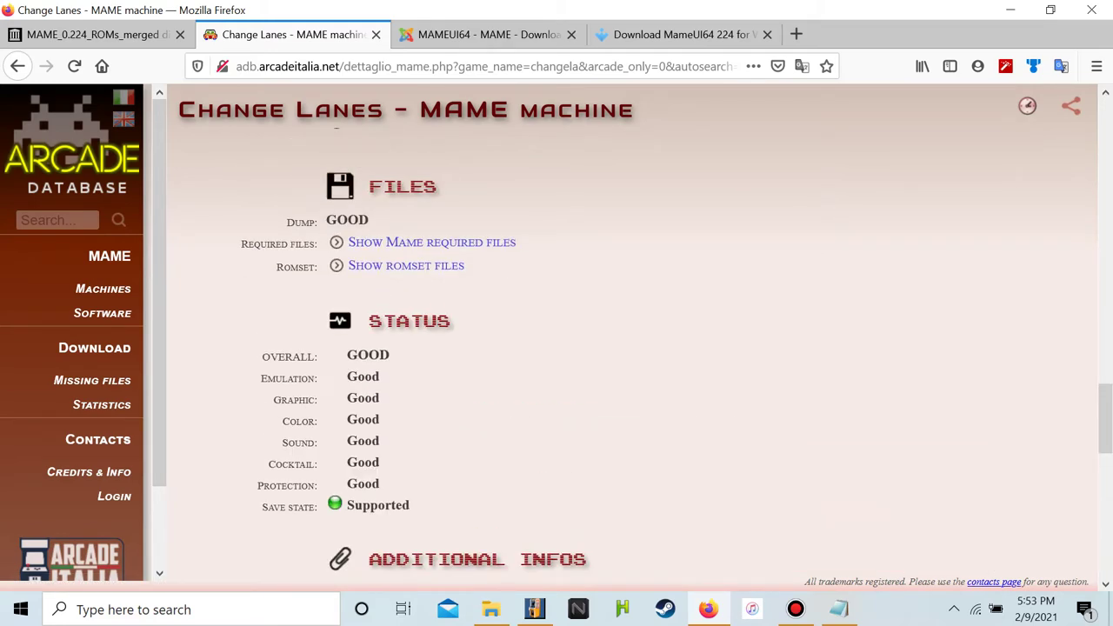
pyautogui.scroll(-5, 622, 348)
pyautogui.scroll(2, 661, 348)
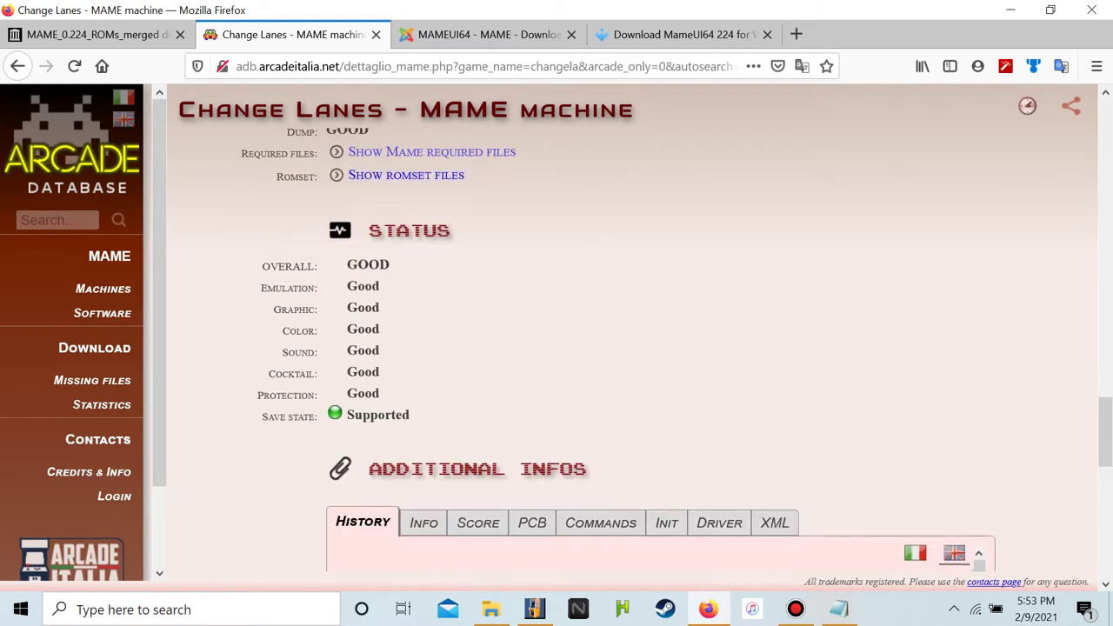
pyautogui.scroll(-6, 661, 348)
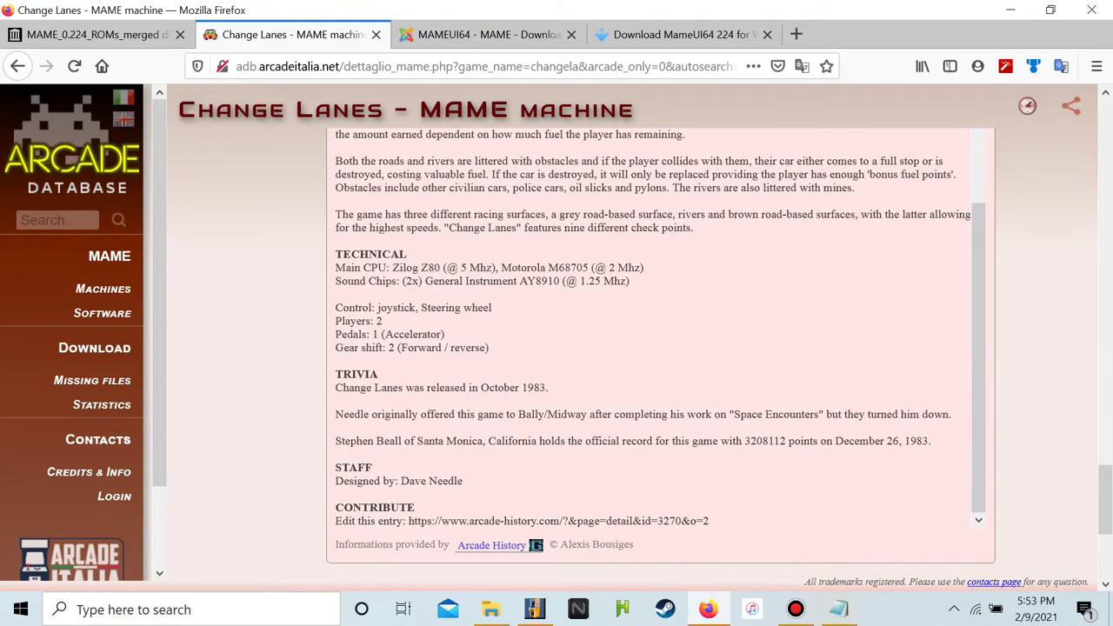
pyautogui.scroll(8, 661, 348)
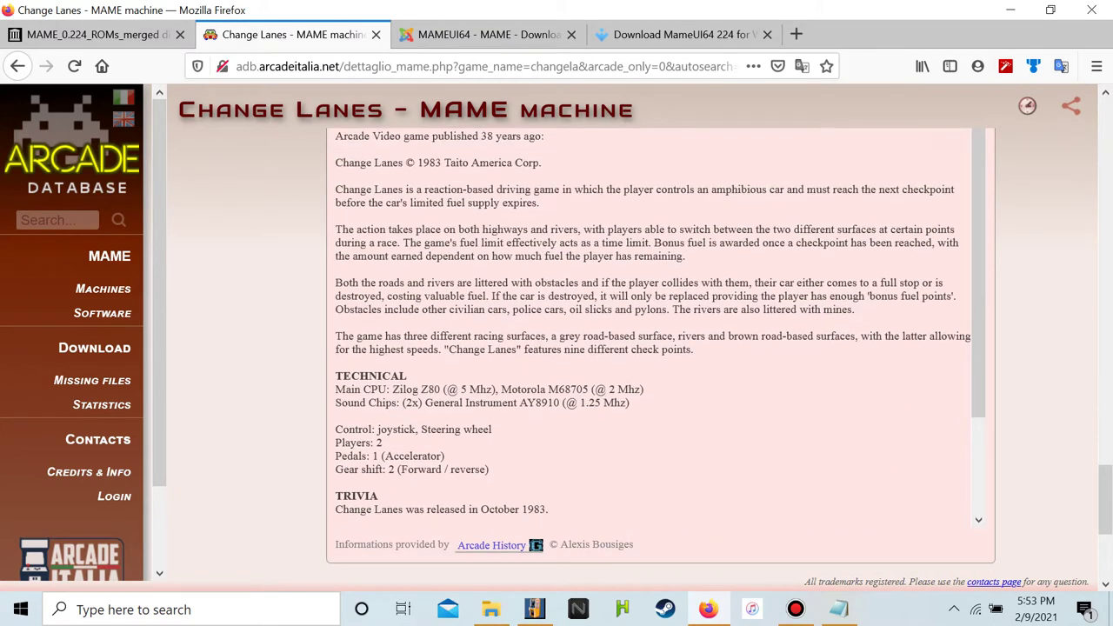
pyautogui.scroll(7, 661, 348)
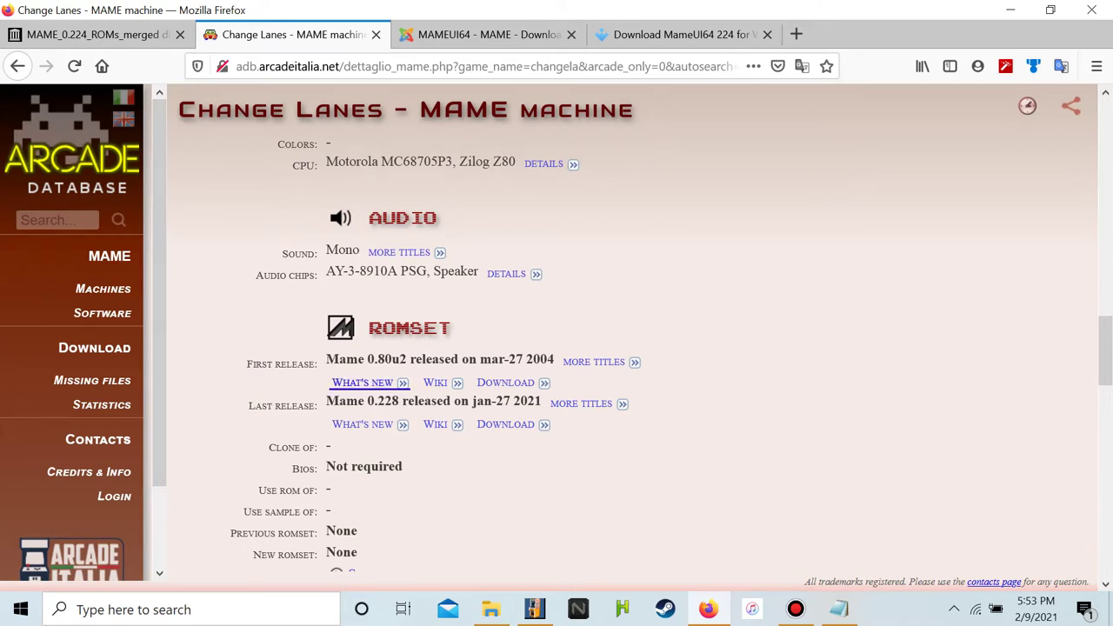
pyautogui.scroll(2, 600, 362)
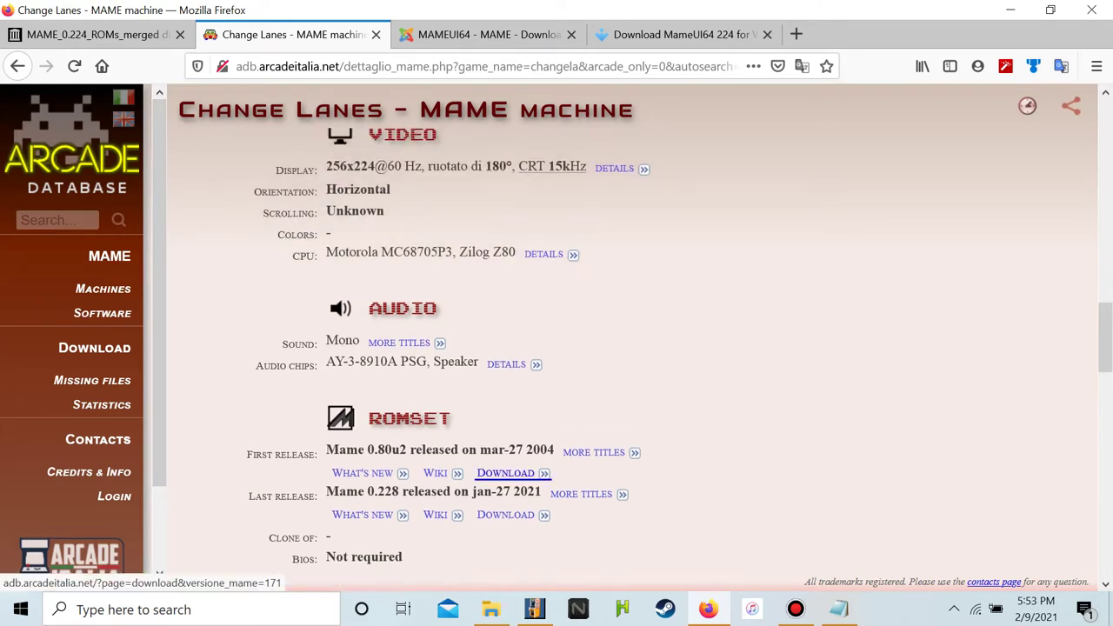
# Open the download page for Change Lanes' first release, Mame 0.80u2, show its Mame files and review the list
pyautogui.click(506, 473)
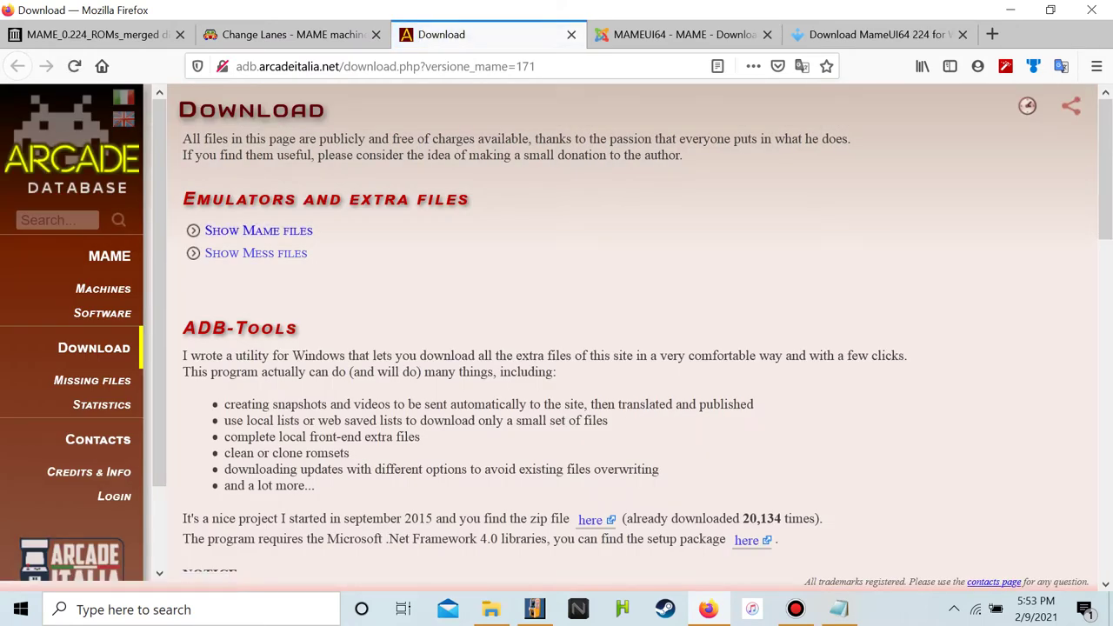
pyautogui.click(248, 230)
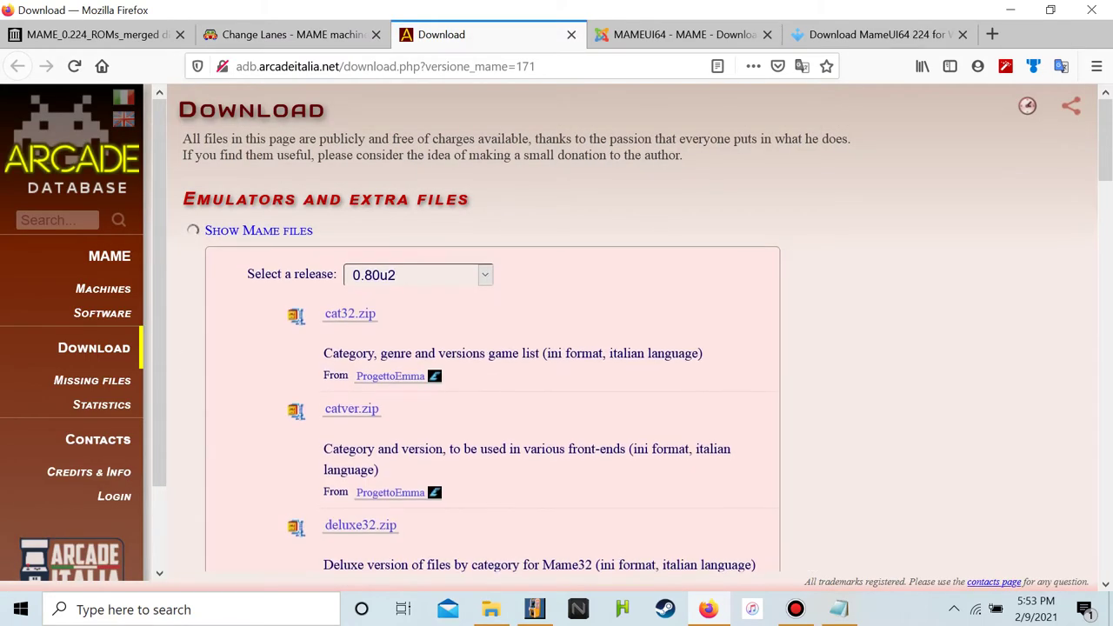
pyautogui.scroll(-10, 400, 340)
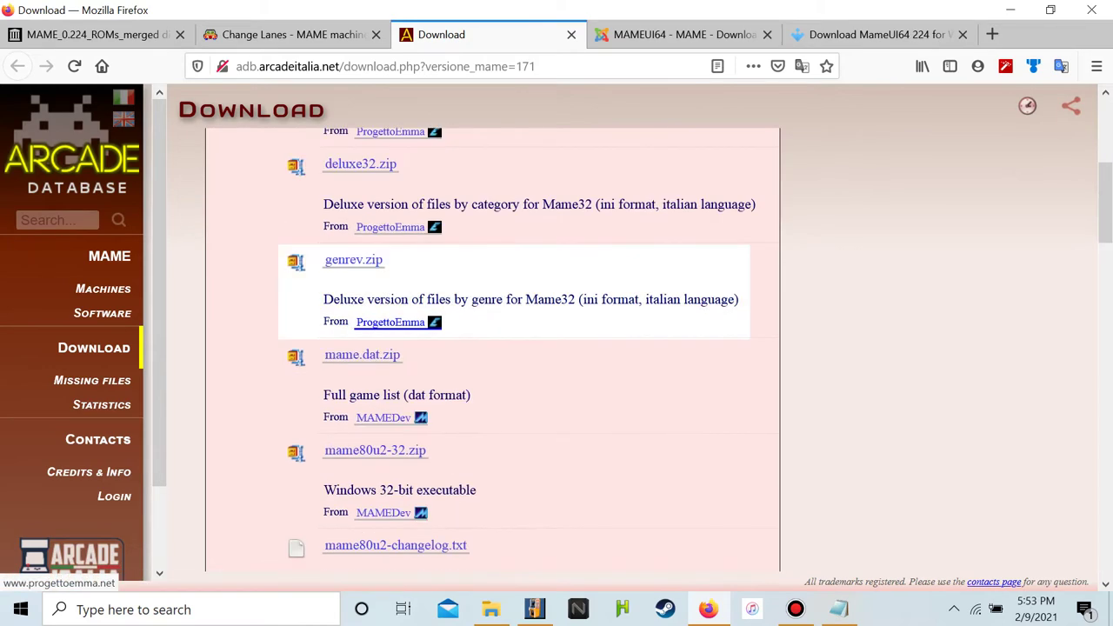
pyautogui.scroll(4, 401, 347)
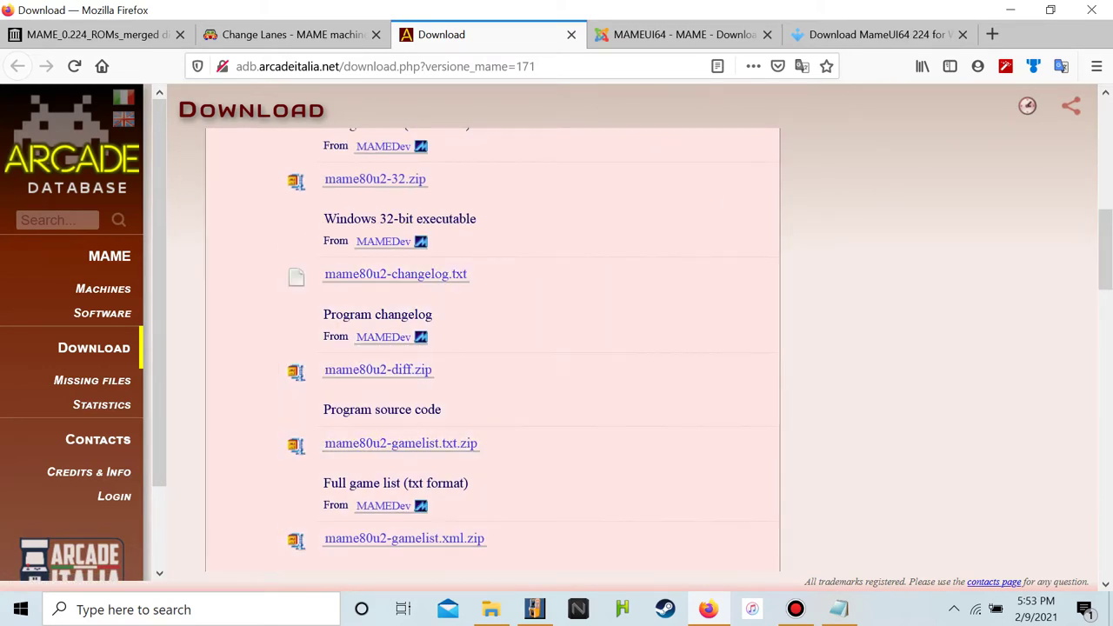
pyautogui.scroll(-3, 400, 348)
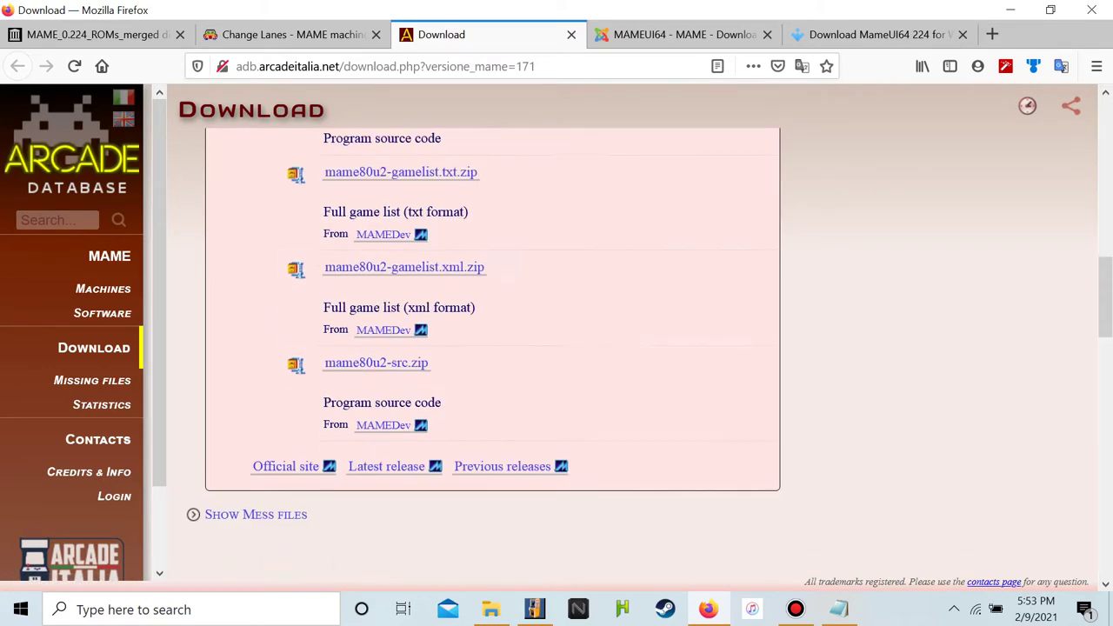
pyautogui.scroll(4, 400, 347)
pyautogui.scroll(1, 400, 263)
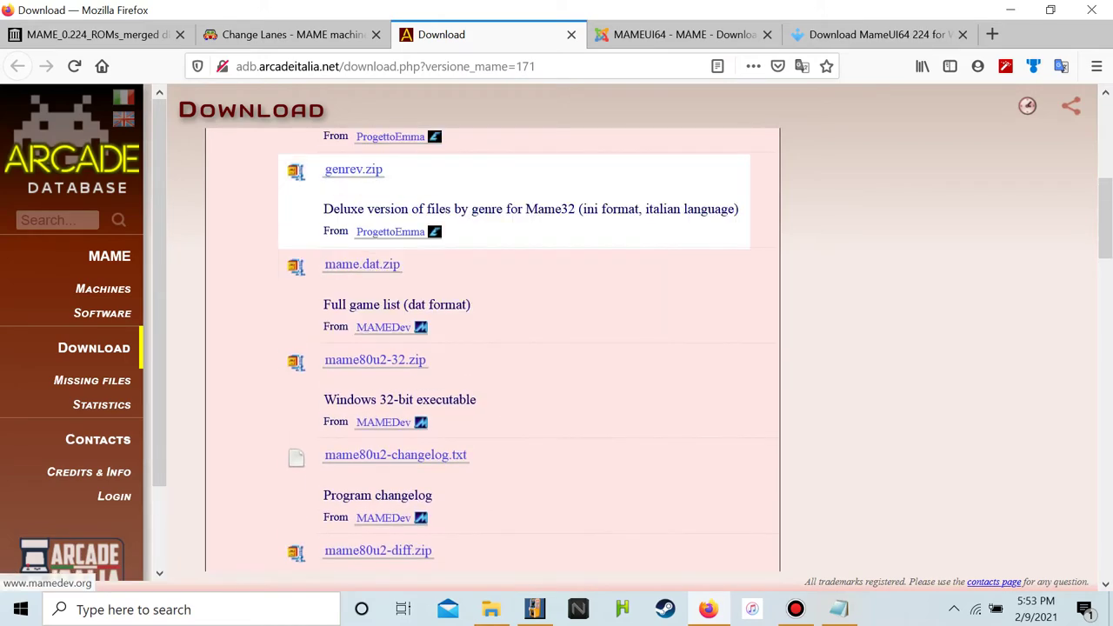
# Look through the Mame Dat Editor and Recommended web sites sections, and close the Download page
pyautogui.scroll(-5, 400, 262)
pyautogui.scroll(-15, 400, 263)
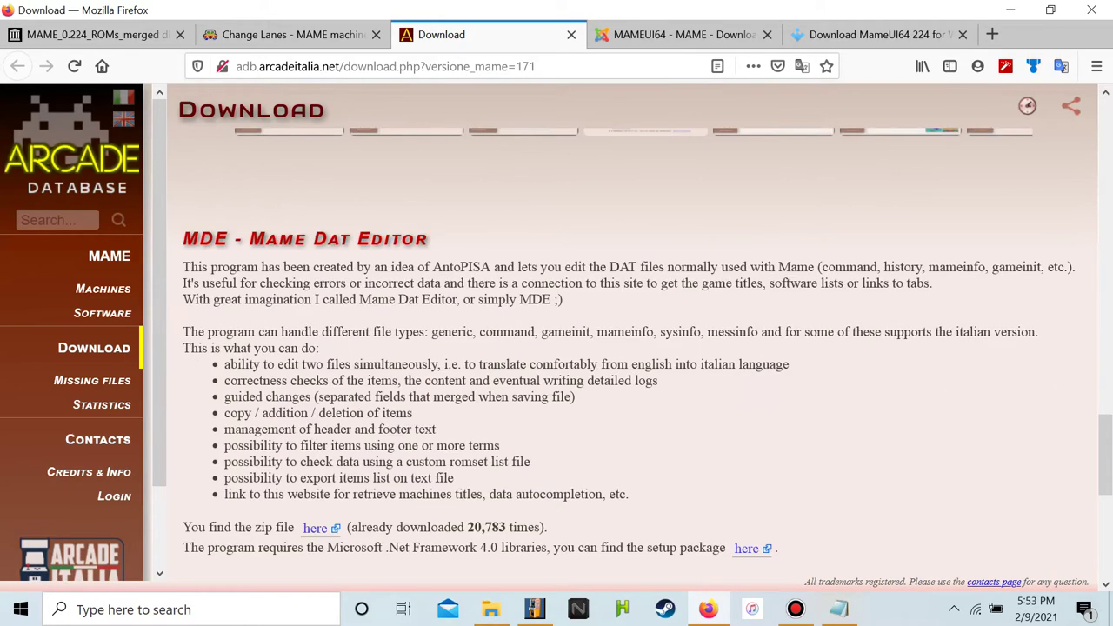
pyautogui.scroll(-2, 609, 348)
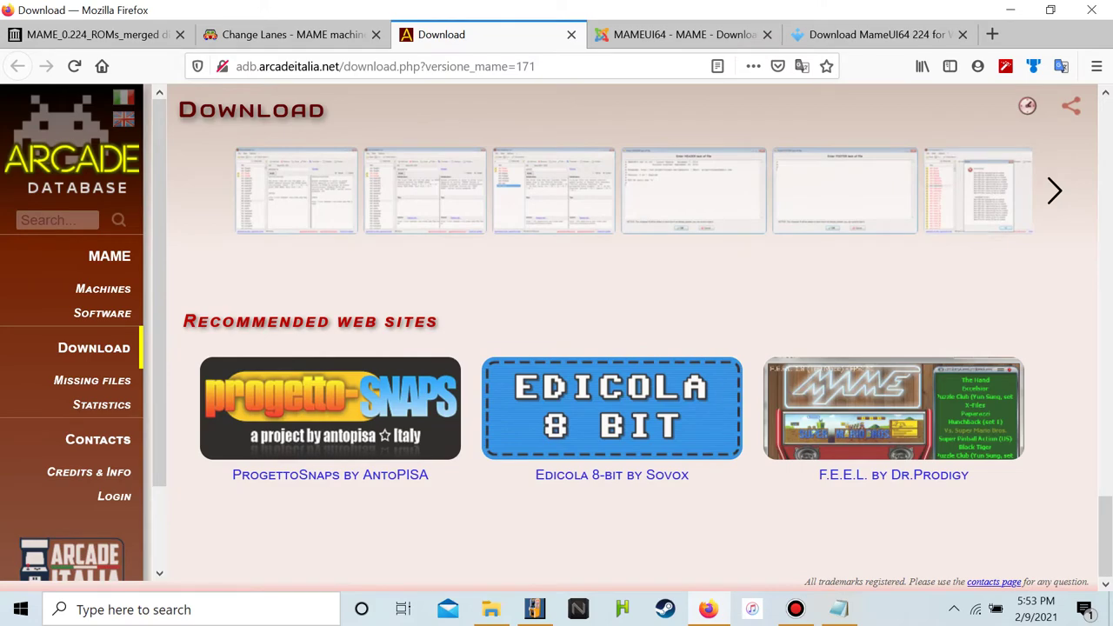
pyautogui.click(572, 35)
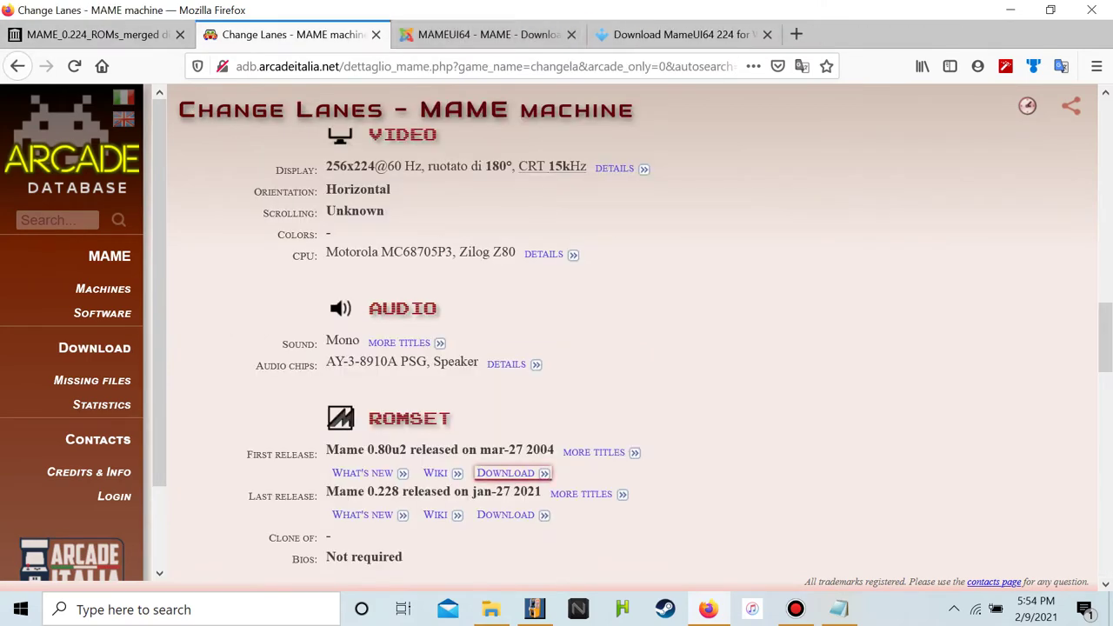
# Close the Change Lanes page and browse the MAME_0.224_ROMs_merged directory listing on archive.org
pyautogui.scroll(-15, 556, 348)
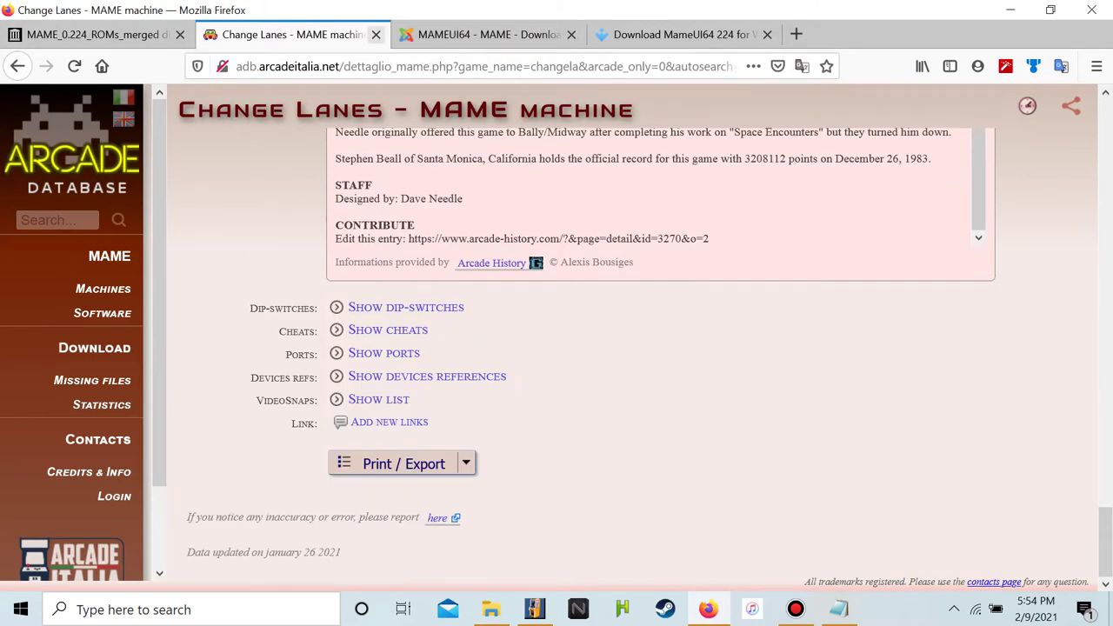
pyautogui.click(375, 34)
pyautogui.click(95, 35)
pyautogui.scroll(-20, 556, 339)
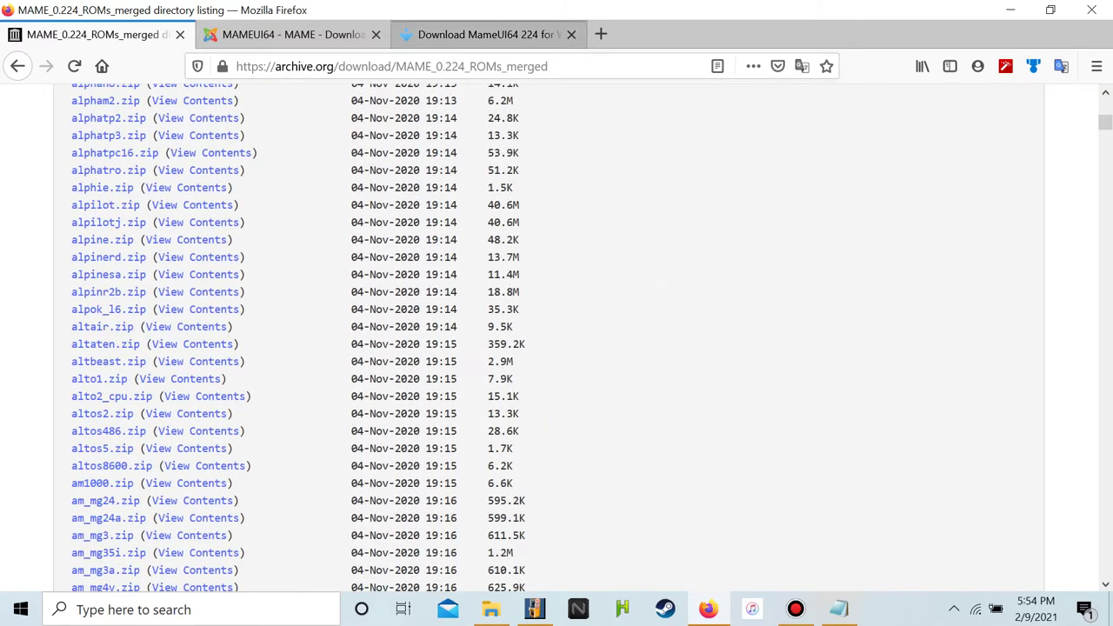
pyautogui.click(487, 35)
pyautogui.click(96, 35)
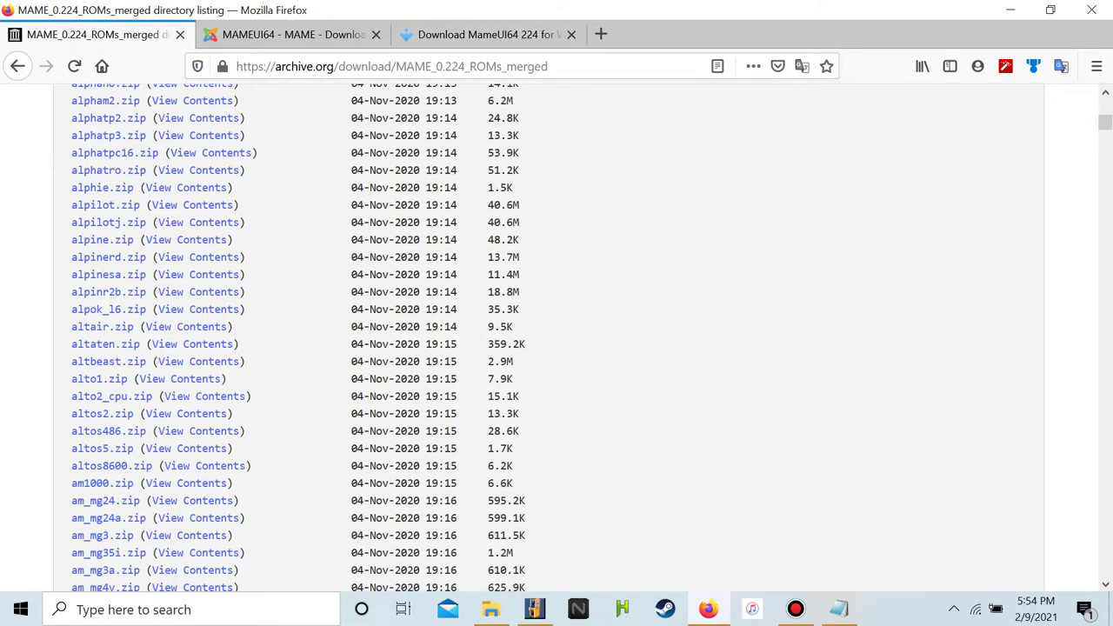
pyautogui.scroll(15, 556, 339)
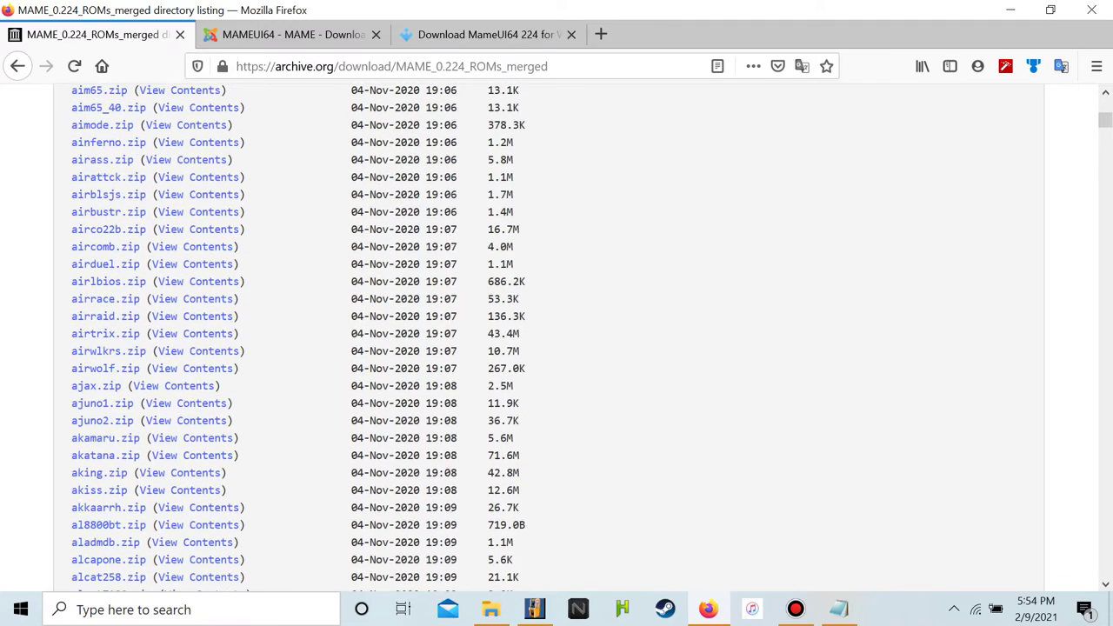
# Return to the MAME 0.228 ROMs page, open MAME 0.193 Software List ROMs (merged), show all its files and view the zip's contents
pyautogui.hotkey('alt', 'Left')
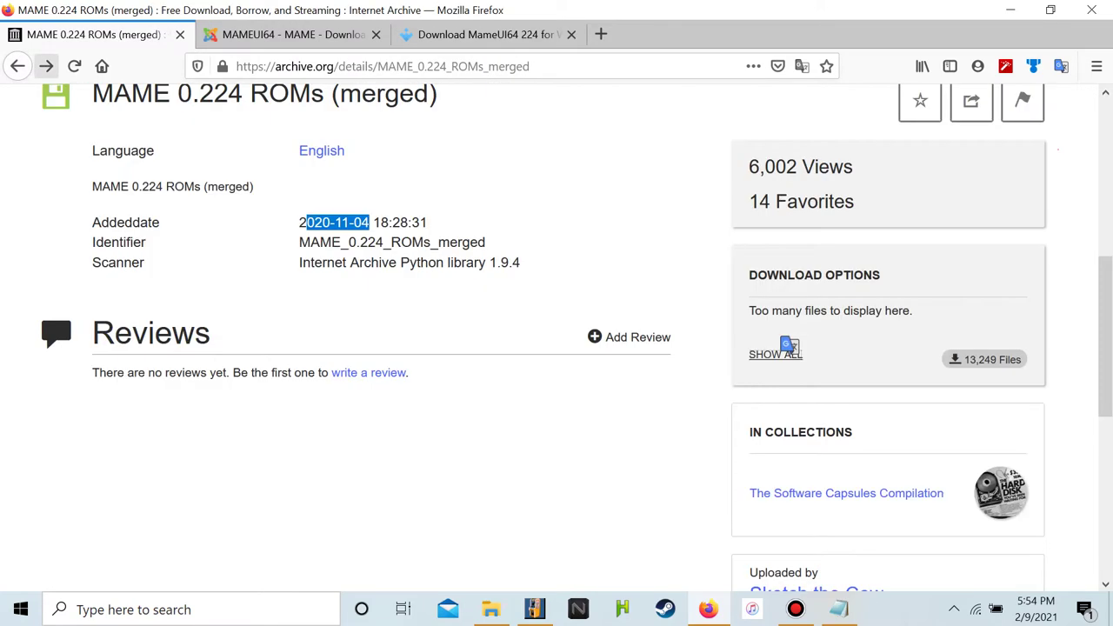
pyautogui.click(46, 66)
pyautogui.doubleClick(17, 66)
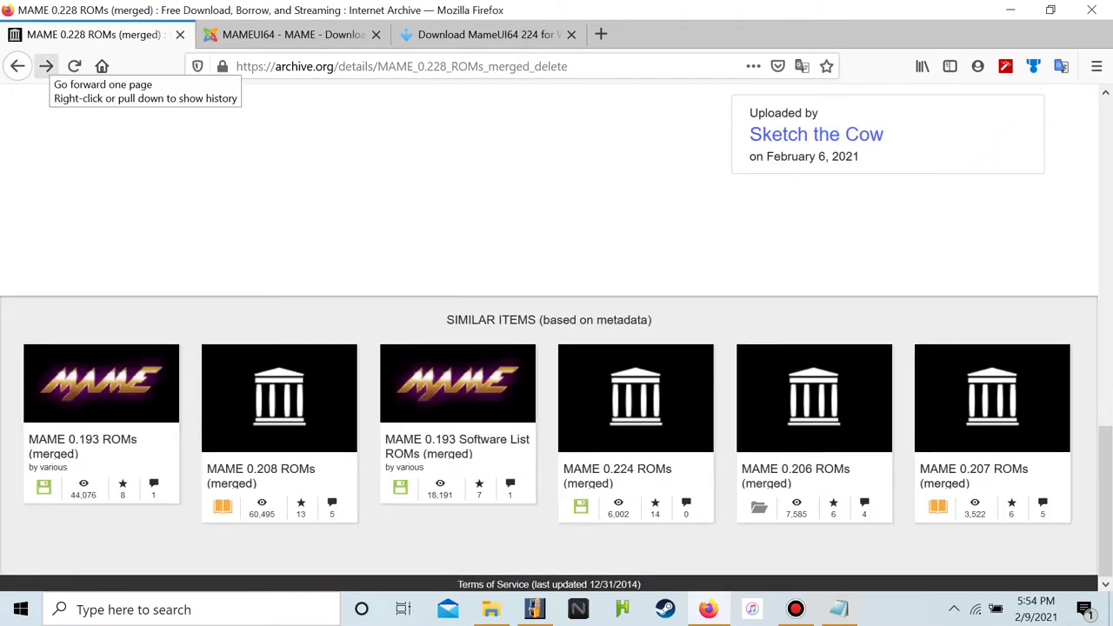
pyautogui.click(456, 441)
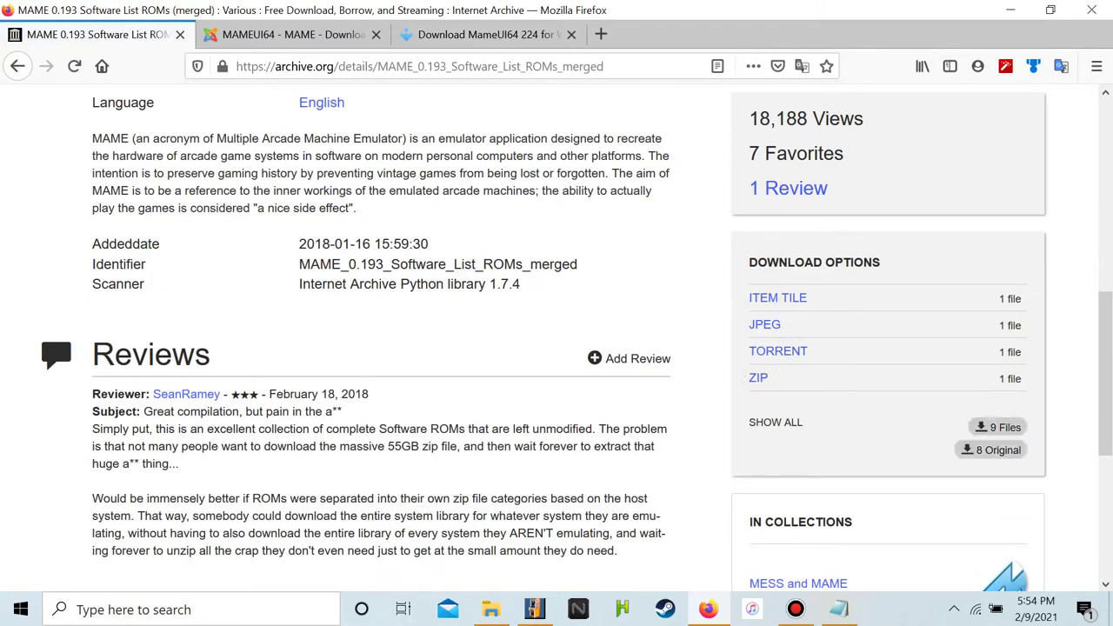
pyautogui.click(776, 422)
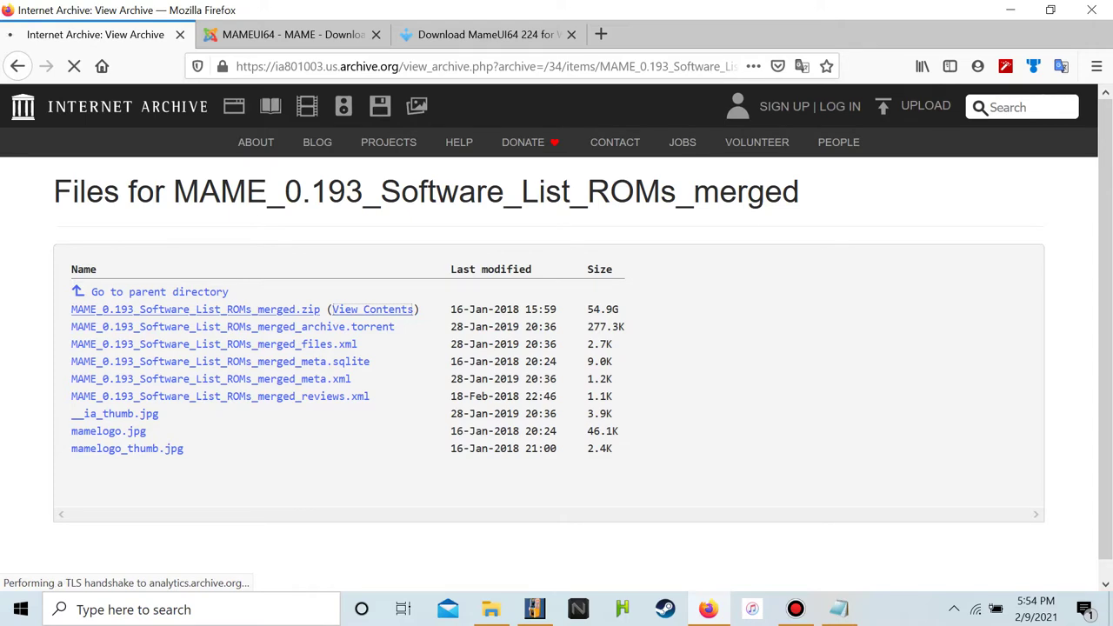
# Examine the game files listed inside the MAME 0.193 Software List ROMs (merged) zip archive
pyautogui.scroll(-3, 393, 329)
pyautogui.scroll(2, 393, 329)
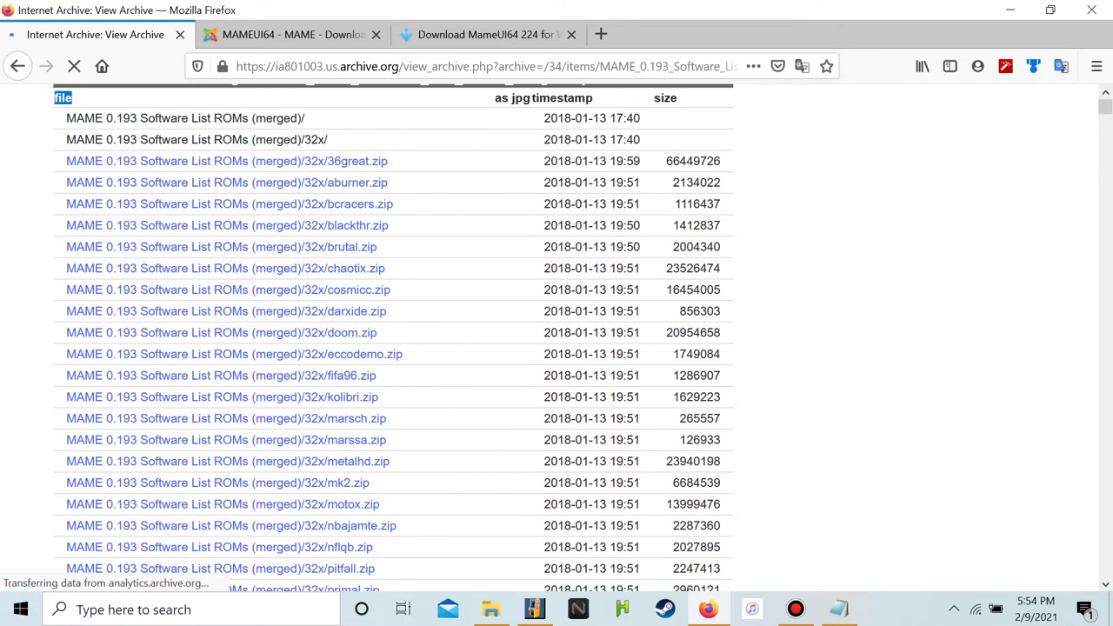
pyautogui.scroll(-20, 391, 331)
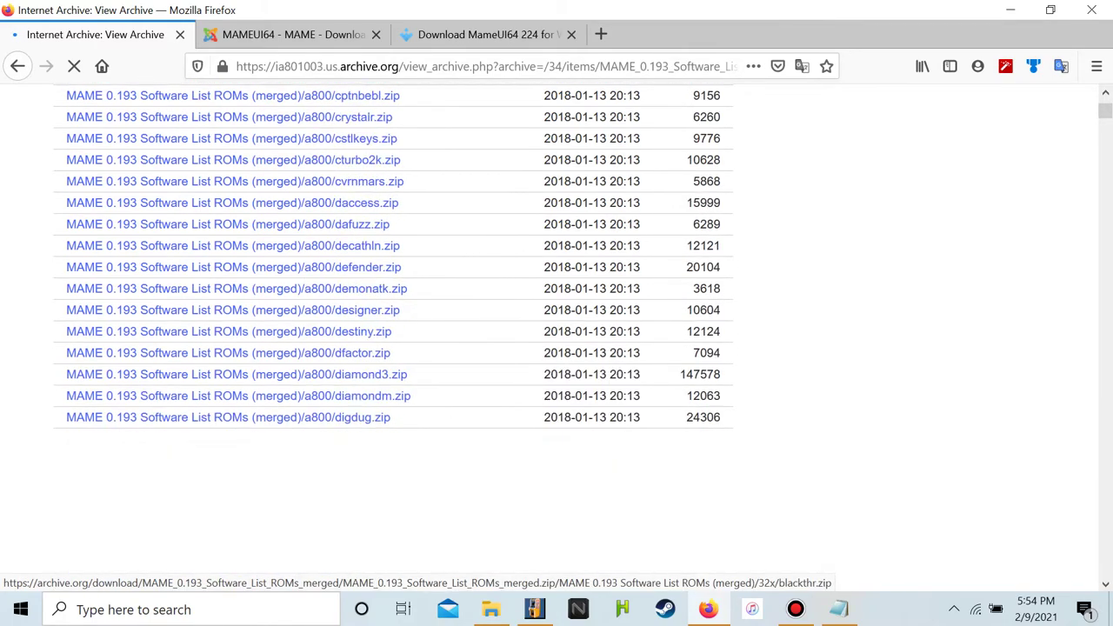
pyautogui.scroll(-20, 392, 330)
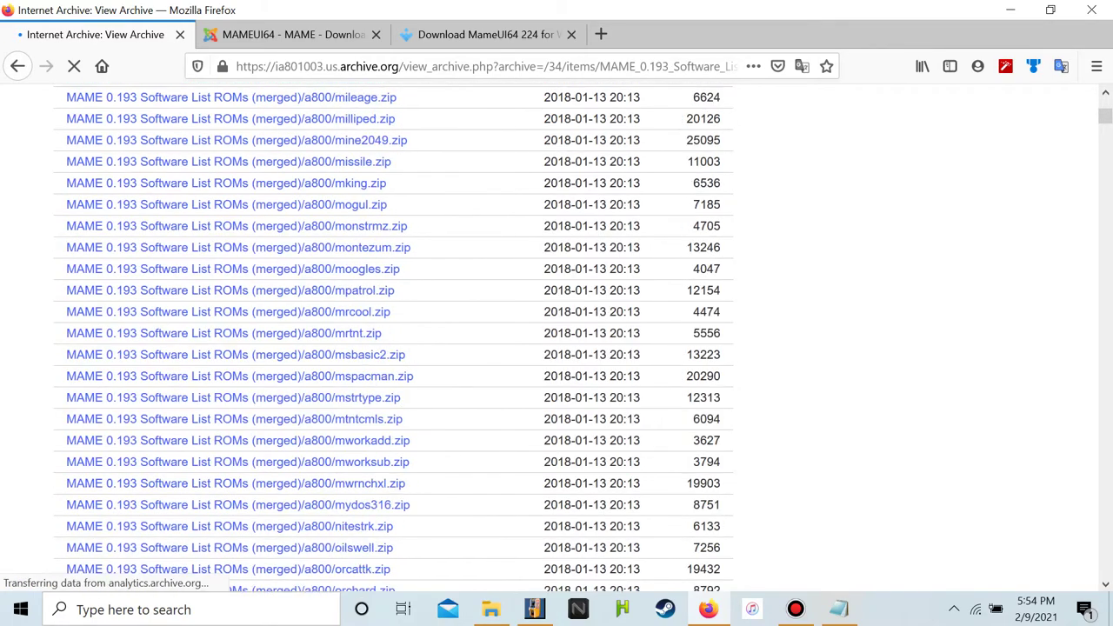
pyautogui.scroll(-20, 392, 330)
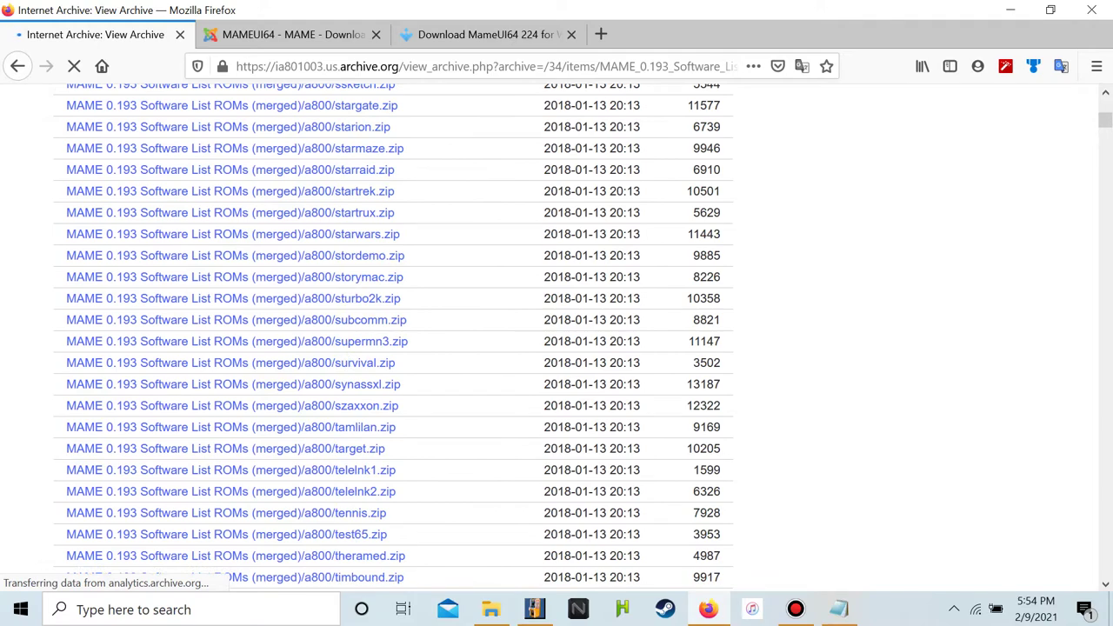
pyautogui.scroll(-20, 391, 330)
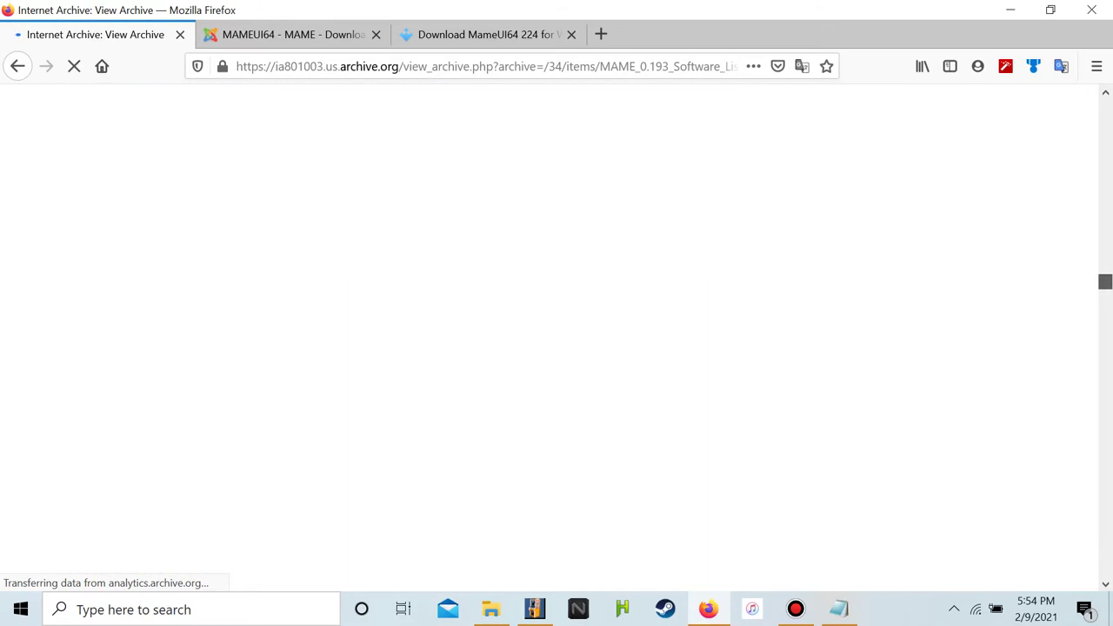
pyautogui.scroll(-20, 391, 330)
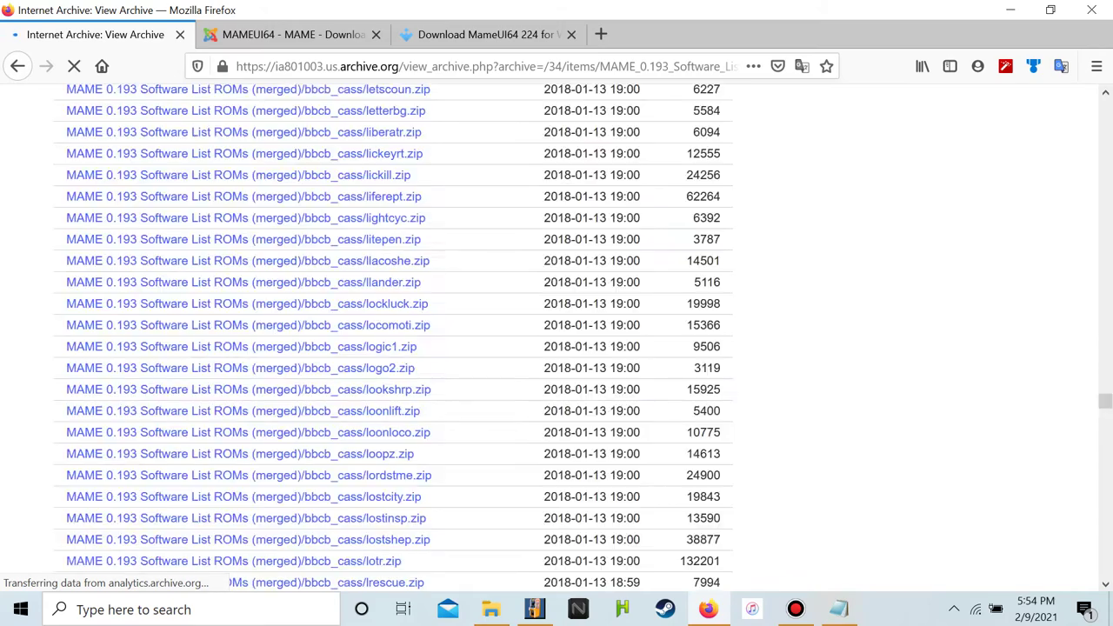
pyautogui.scroll(-20, 391, 331)
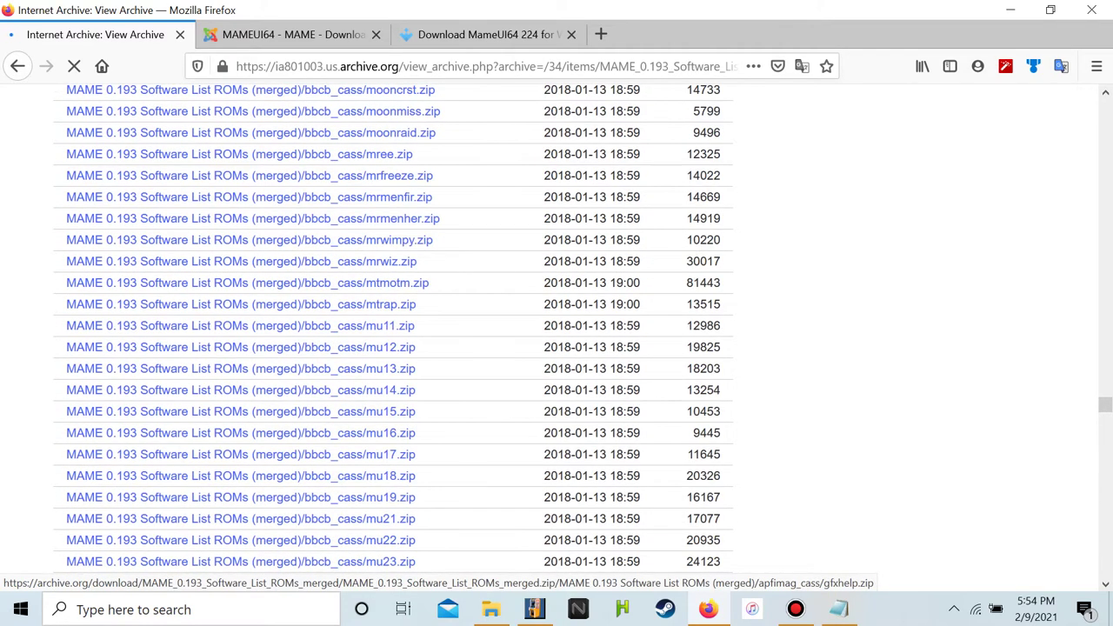
pyautogui.scroll(-15, 392, 331)
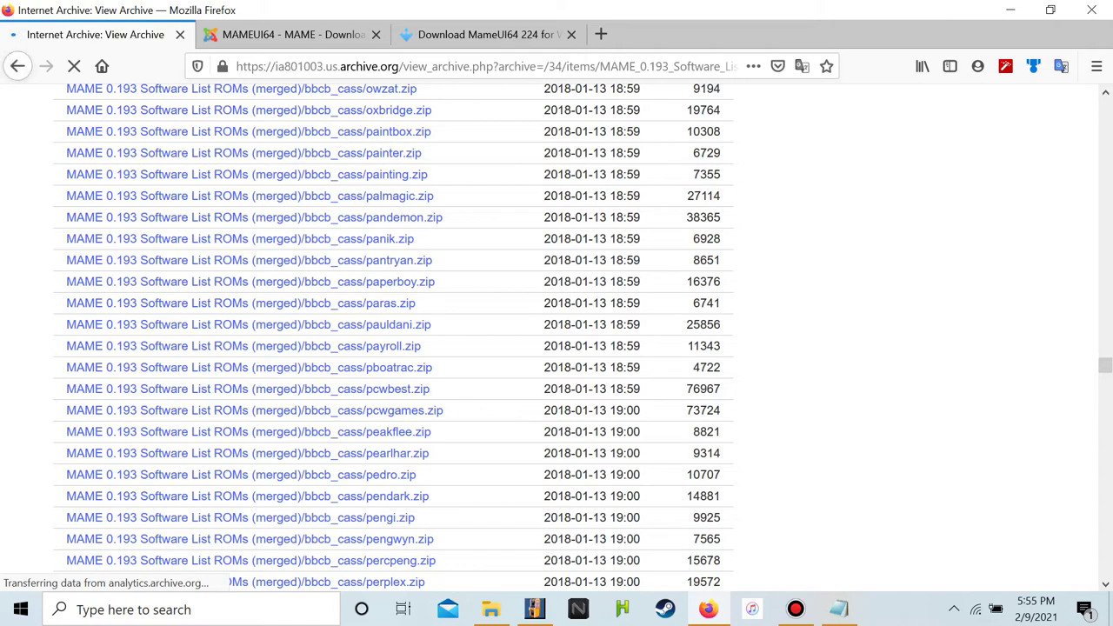
# Open the recommended Mame Plus page from the MameUI64 224 page on Uptodown and read its description
pyautogui.click(487, 34)
pyautogui.scroll(2, 556, 339)
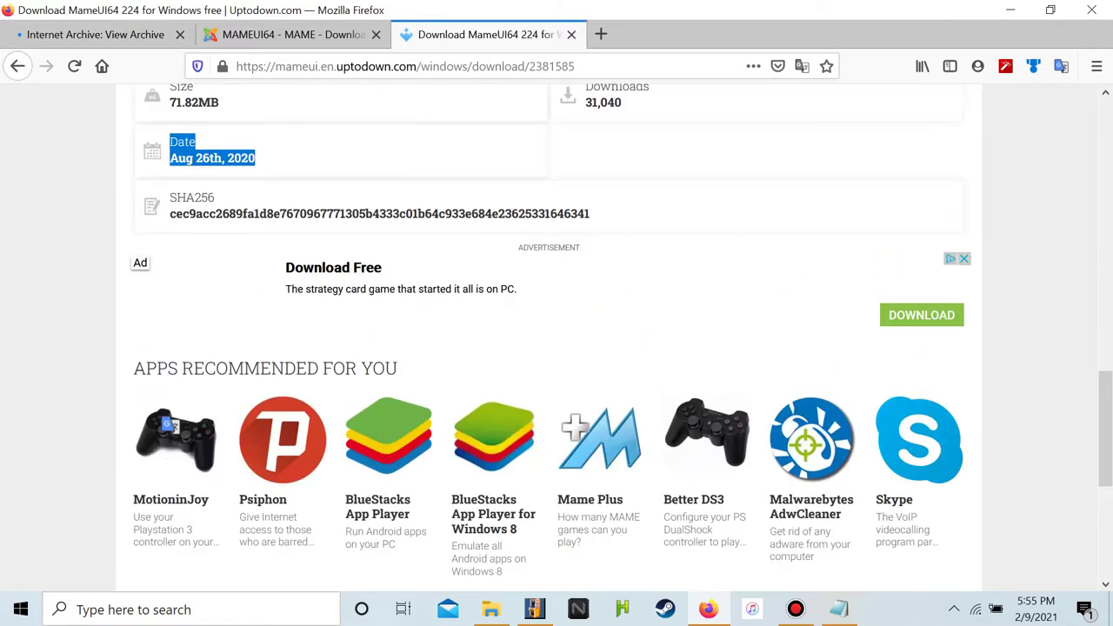
pyautogui.click(599, 439)
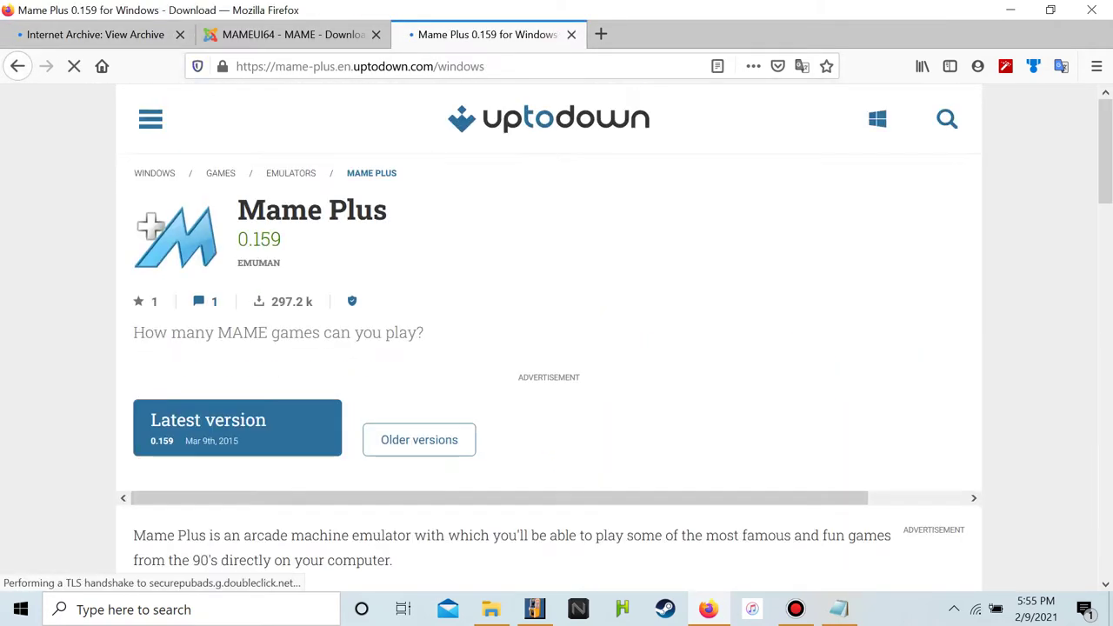
pyautogui.scroll(-4, 557, 347)
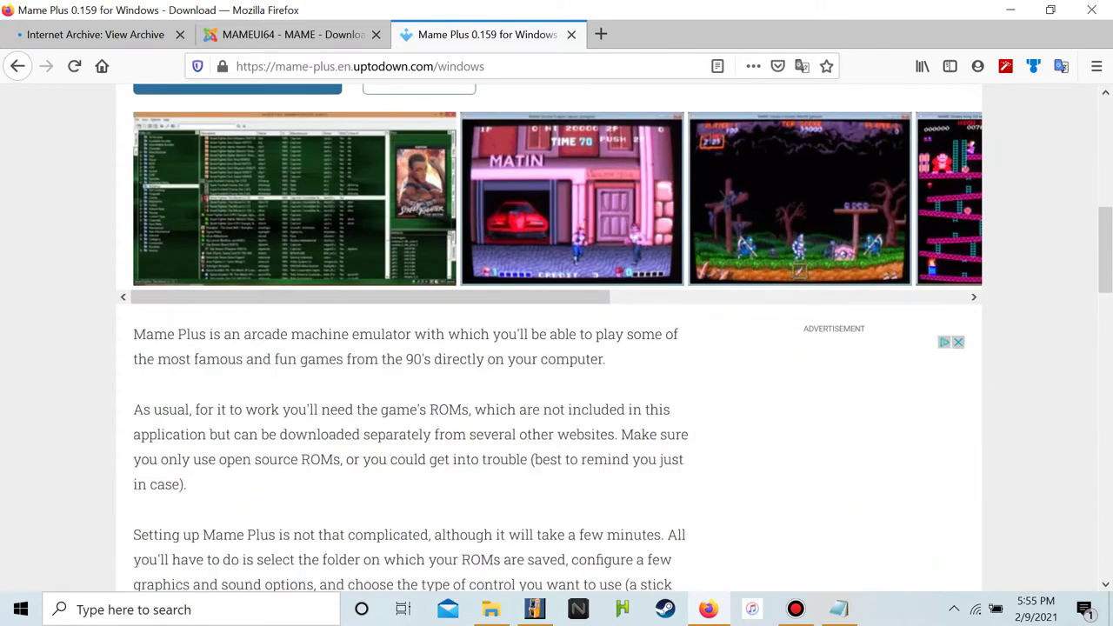
pyautogui.scroll(-3, 556, 348)
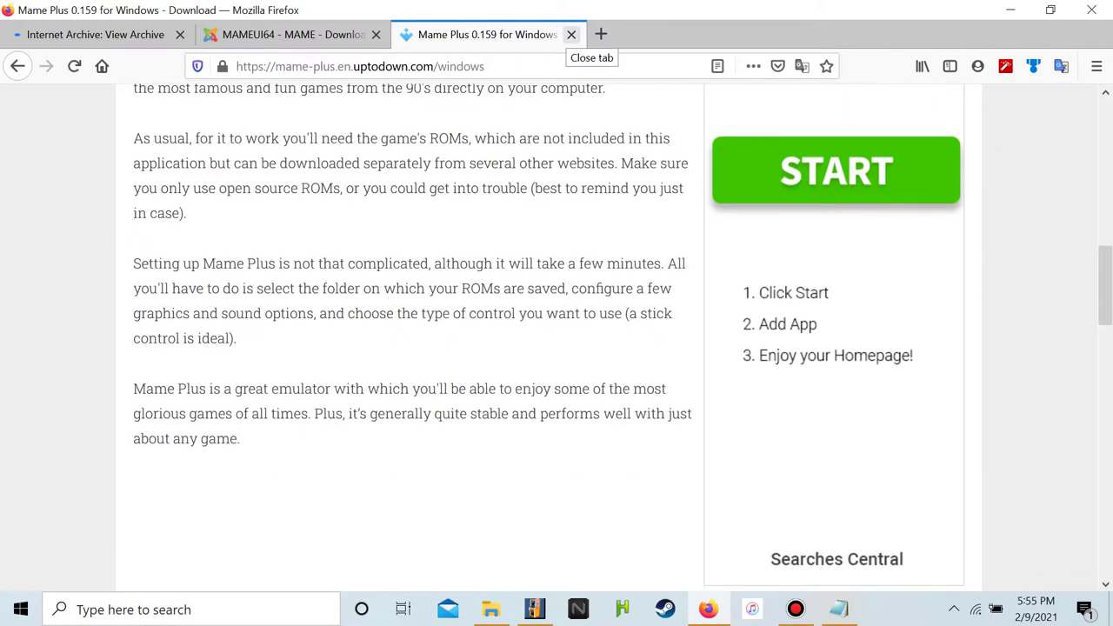
# Close the Mame Plus page and read through the MAMEUI64 versions offered for download on Emutopia
pyautogui.click(571, 34)
pyautogui.scroll(-3, 405, 264)
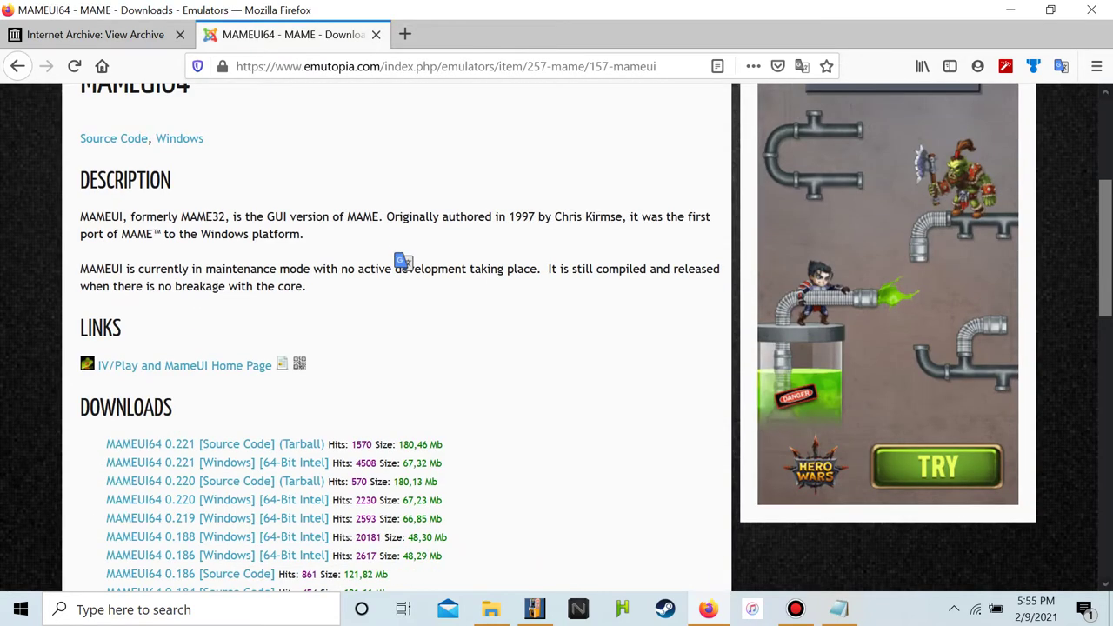
pyautogui.scroll(-3, 404, 261)
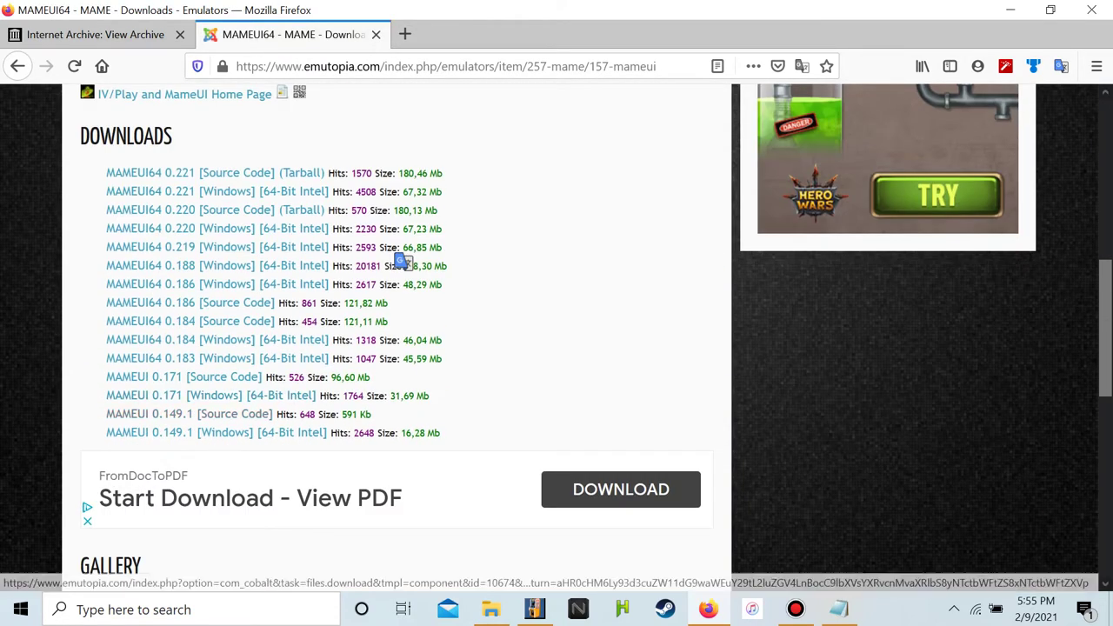
pyautogui.scroll(1, 402, 261)
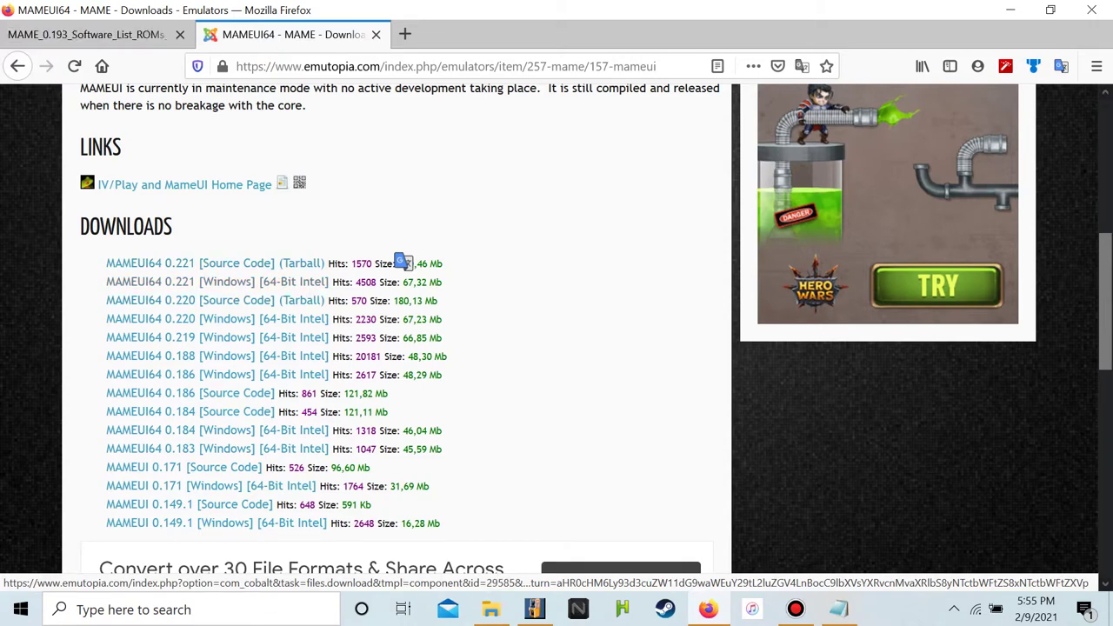
pyautogui.scroll(-3, 403, 261)
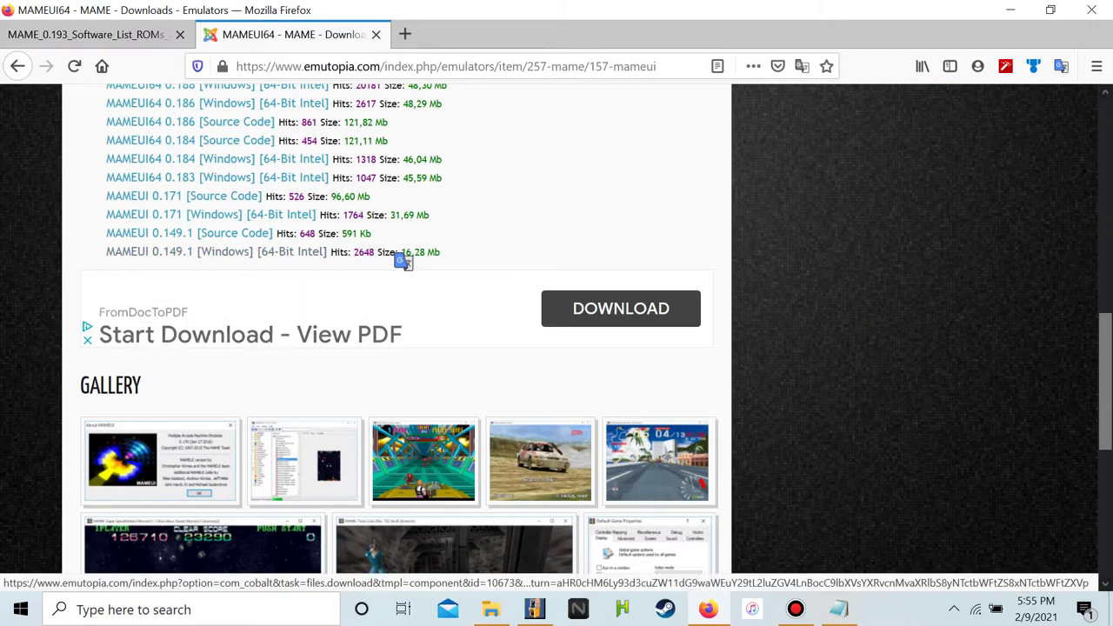
# Browse the Emutopia page's gallery, view the screenshot of the MAMEUI64 0.170 machine list and go back to the page
pyautogui.scroll(-4, 403, 262)
pyautogui.scroll(2, 403, 262)
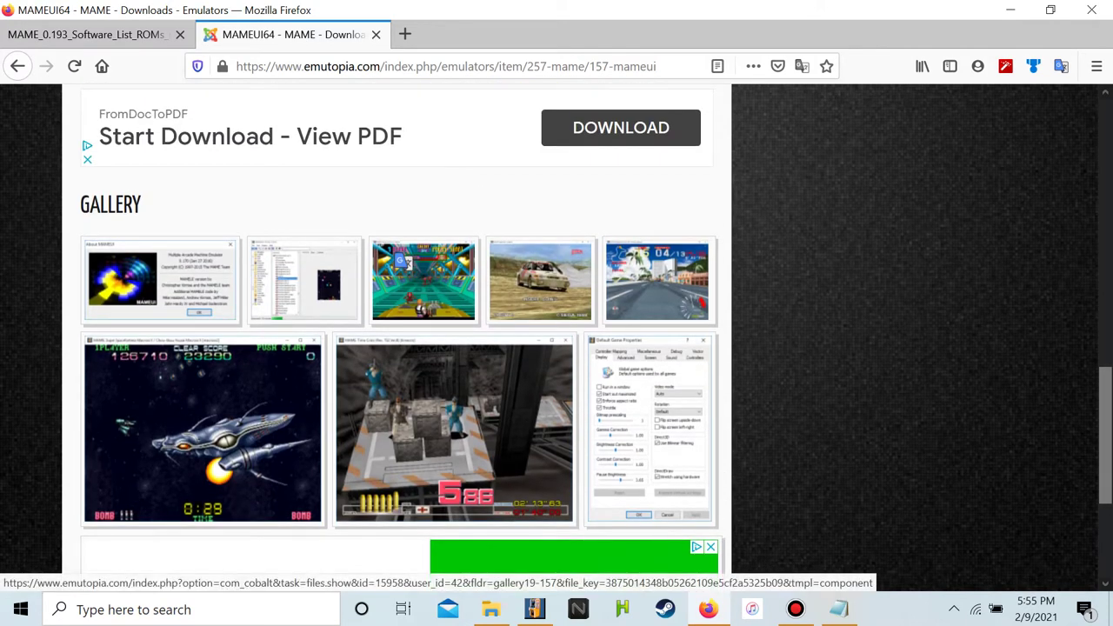
pyautogui.click(403, 262)
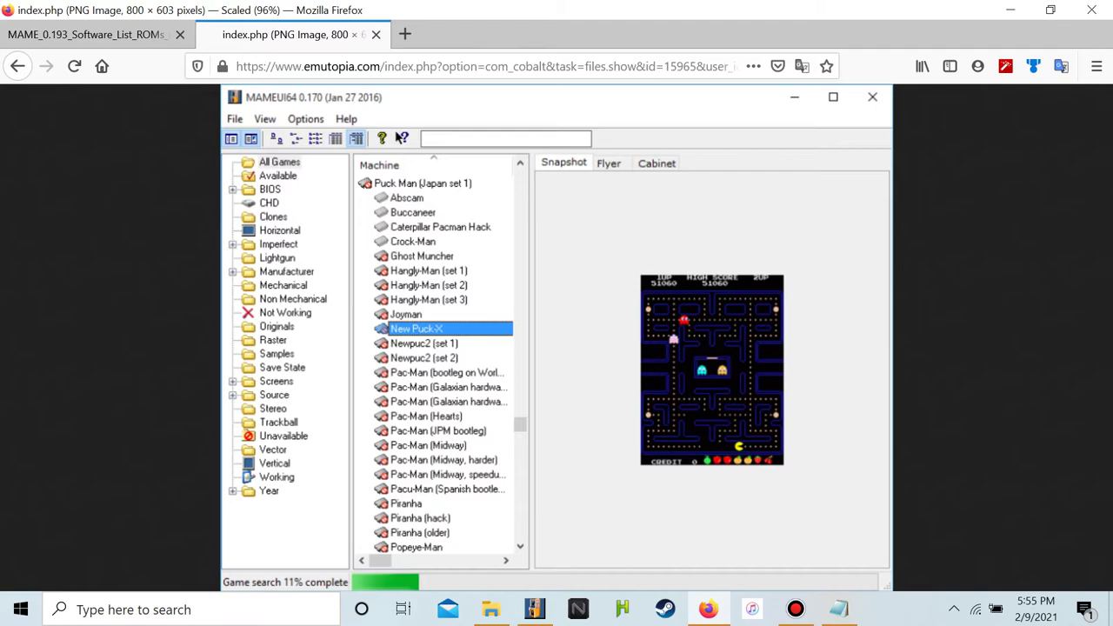
pyautogui.hotkey('alt', 'Left')
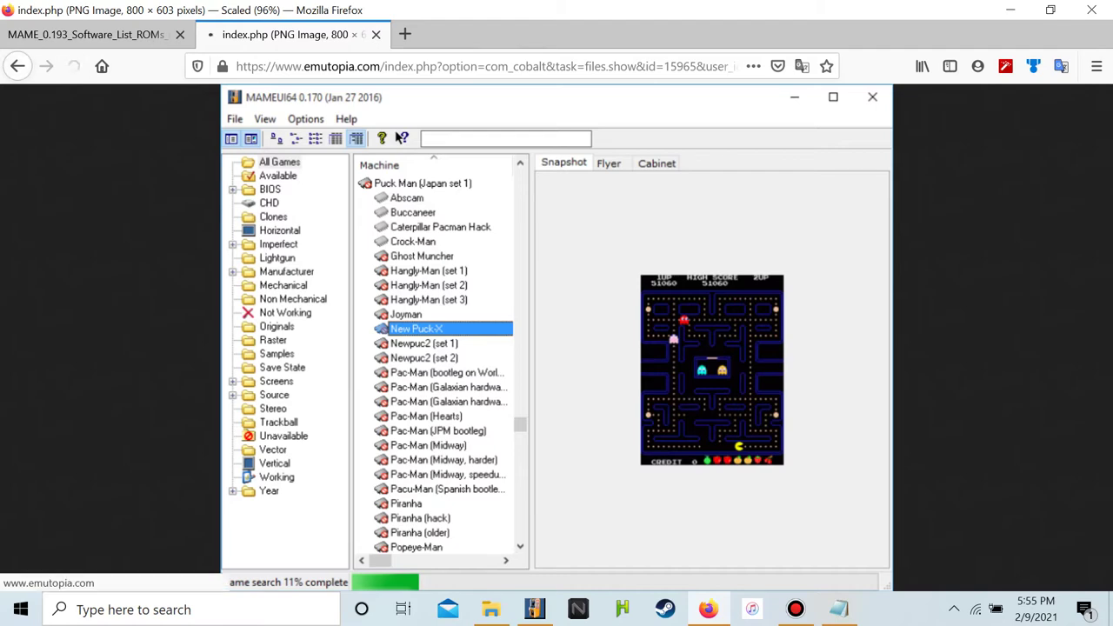
# Switch to MAMEUI64, try the icon views of the machine list and set it to the Grouped view
pyautogui.hotkey('alt', 'Tab')
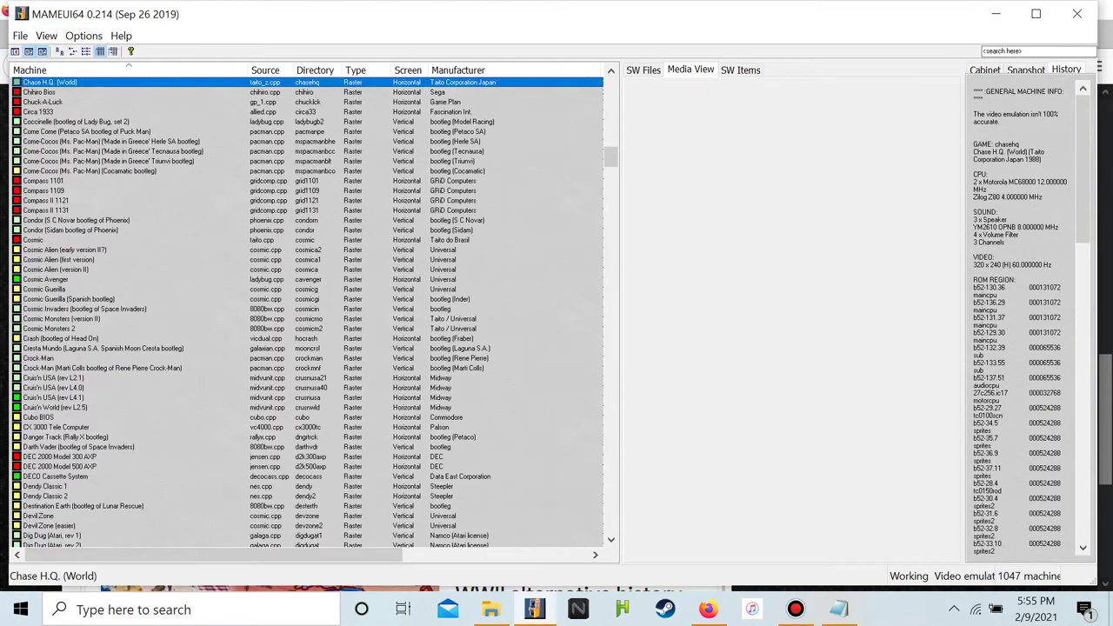
pyautogui.click(86, 52)
pyautogui.click(60, 51)
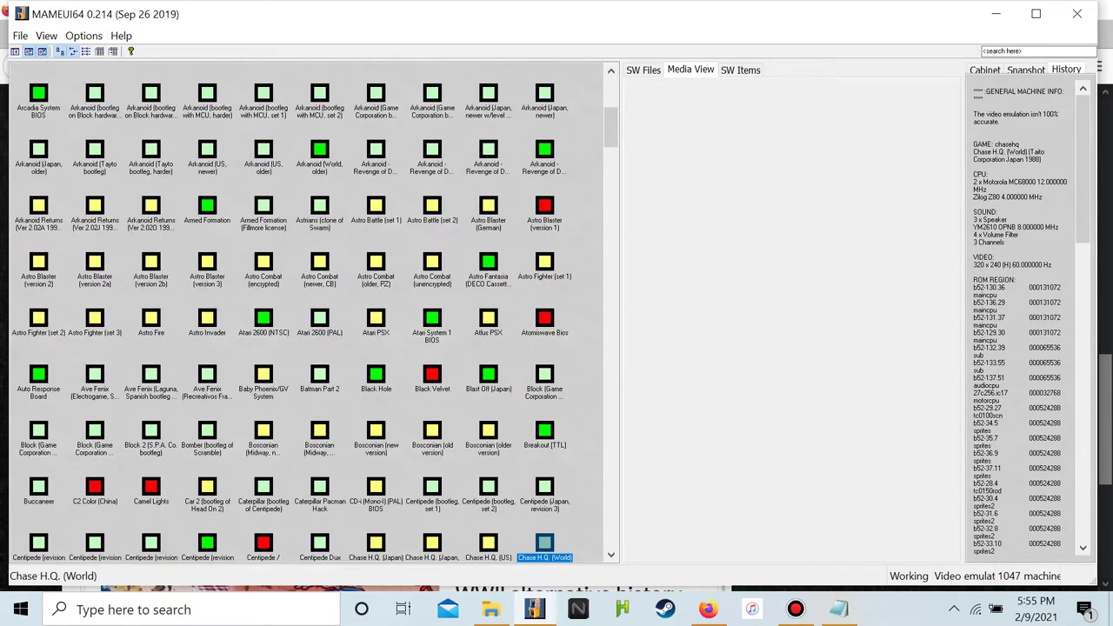
pyautogui.click(73, 51)
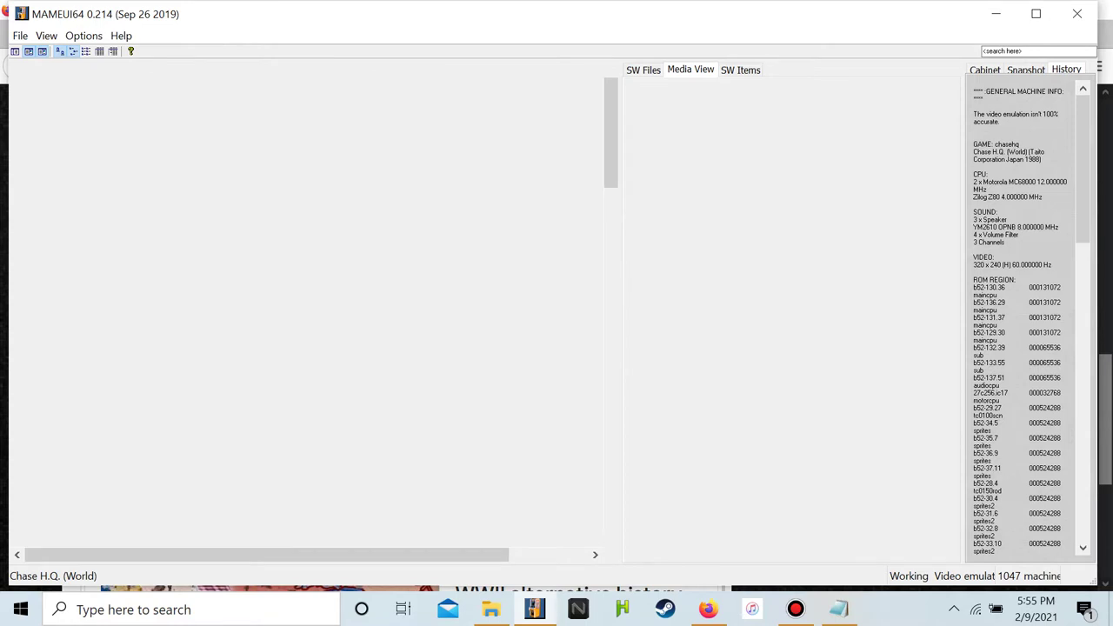
pyautogui.click(113, 51)
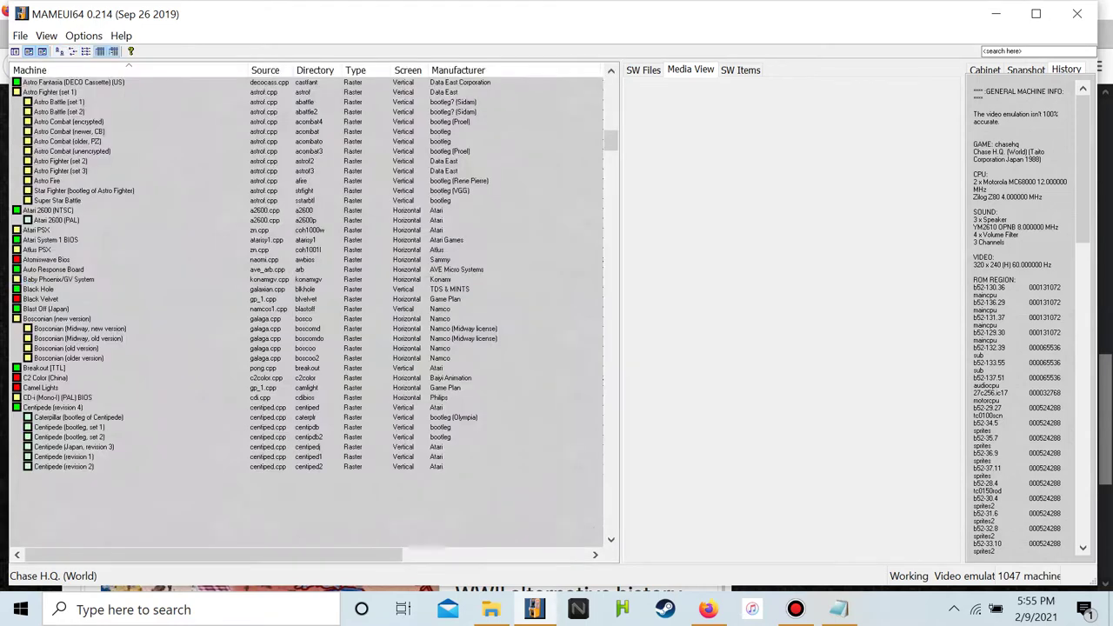
# Select the Baby Phoenix/GV System machine and show the folder list alongside the software and picture areas
pyautogui.click(58, 279)
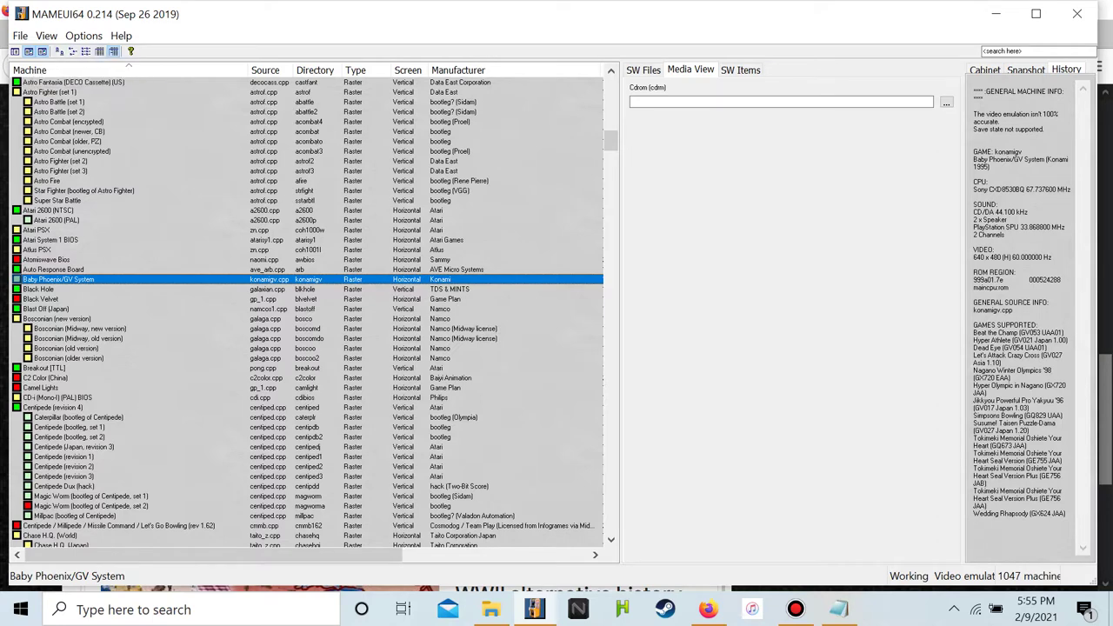
pyautogui.click(28, 51)
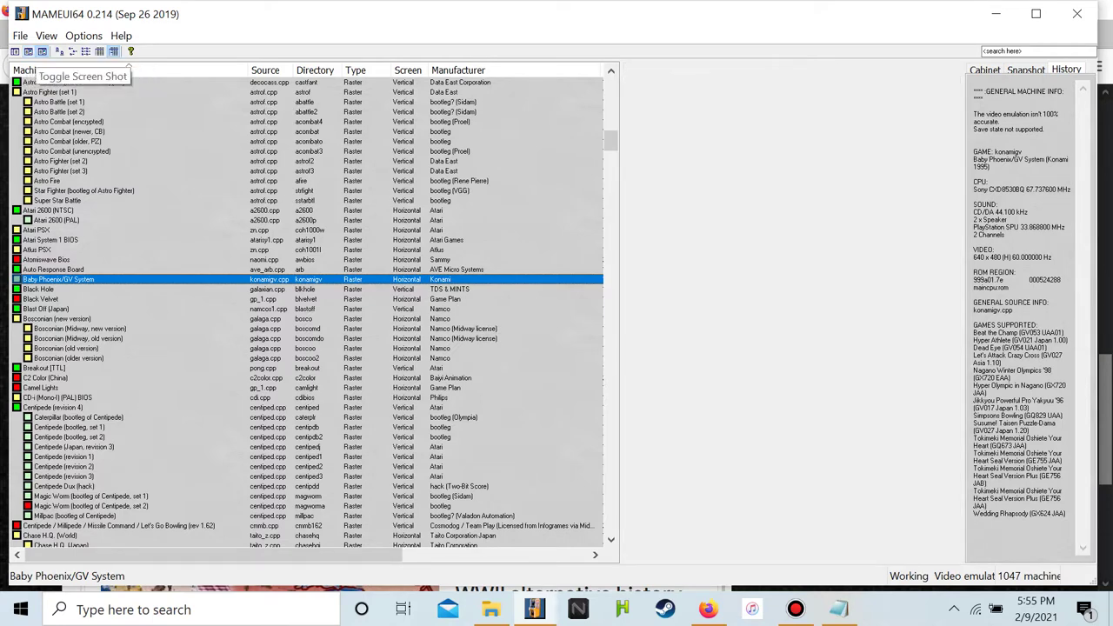
pyautogui.click(40, 51)
pyautogui.click(41, 51)
pyautogui.click(16, 52)
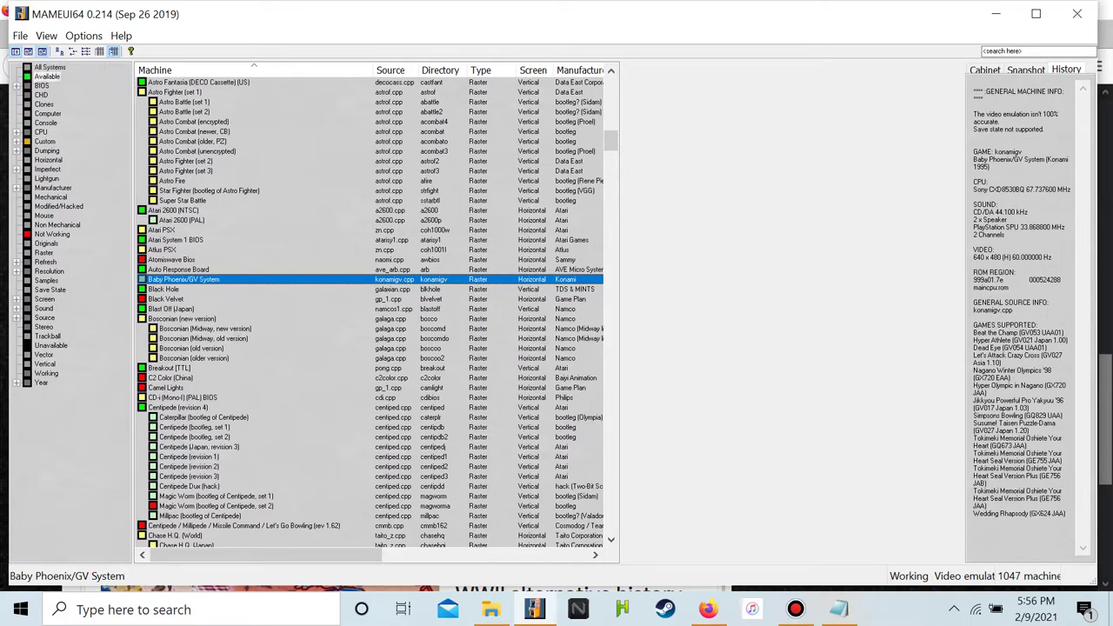
pyautogui.click(42, 51)
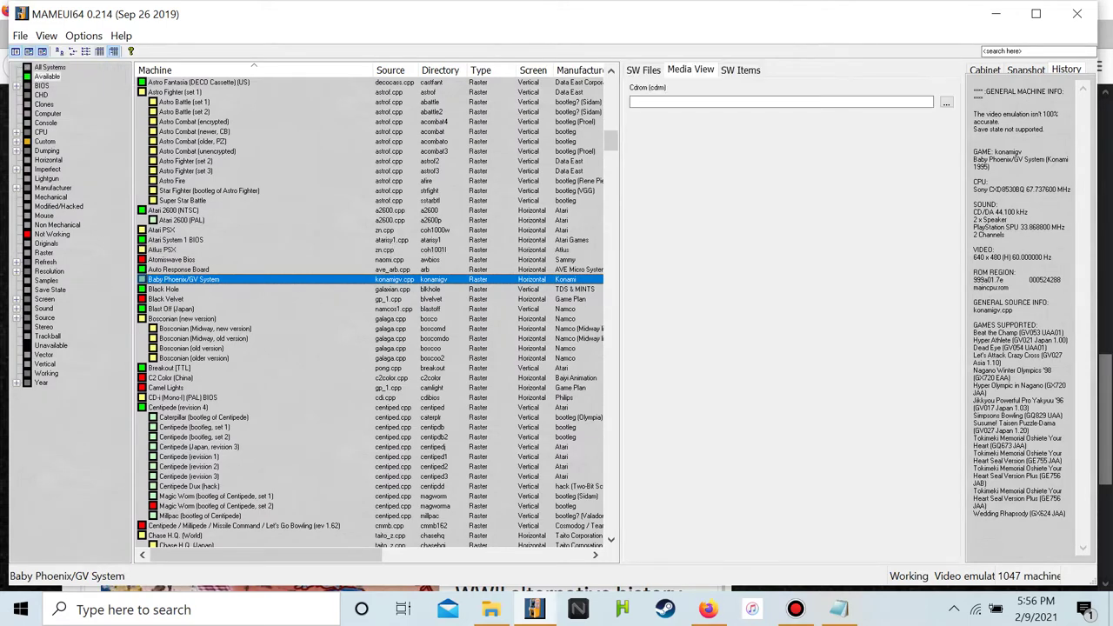
# Apply a custom filter to the Available folder that hides Non-Working systems
pyautogui.scroll(-11, 374, 313)
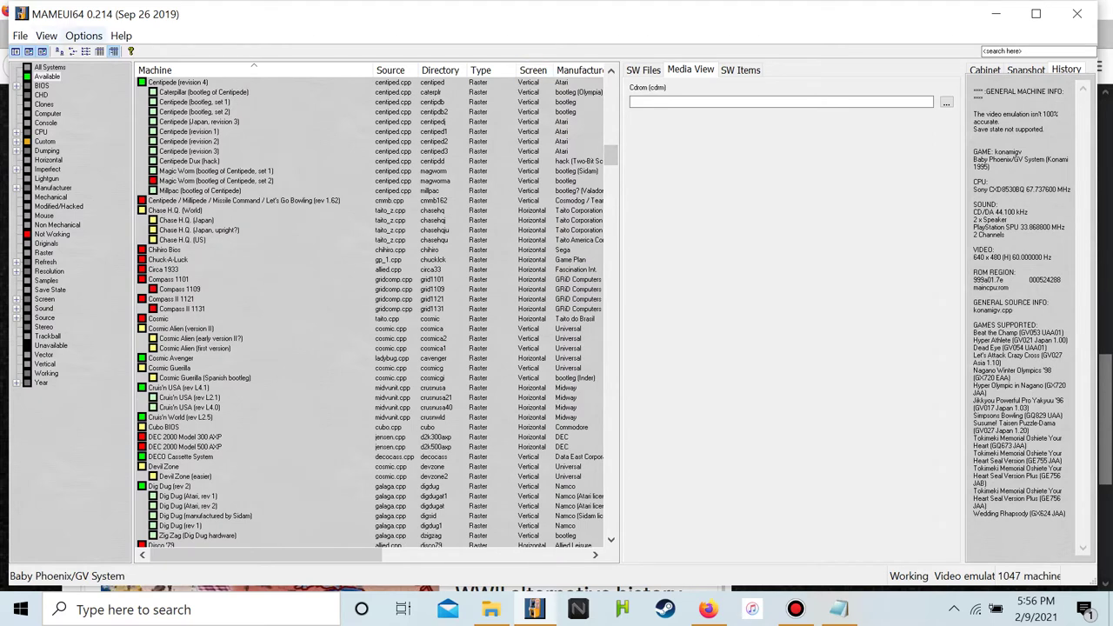
pyautogui.click(46, 35)
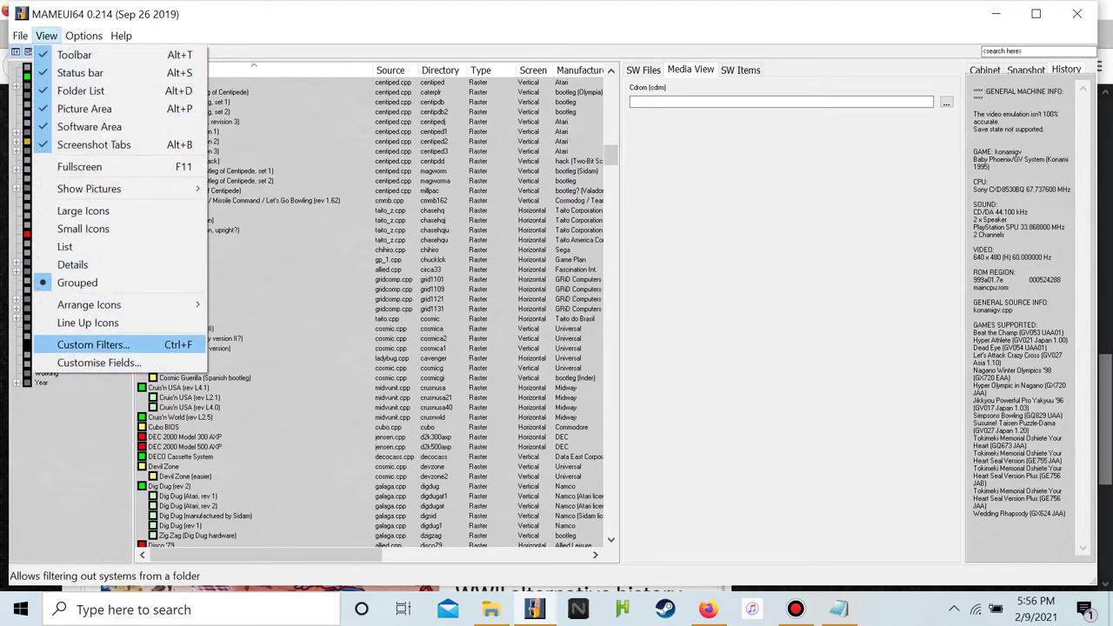
pyautogui.press('Return')
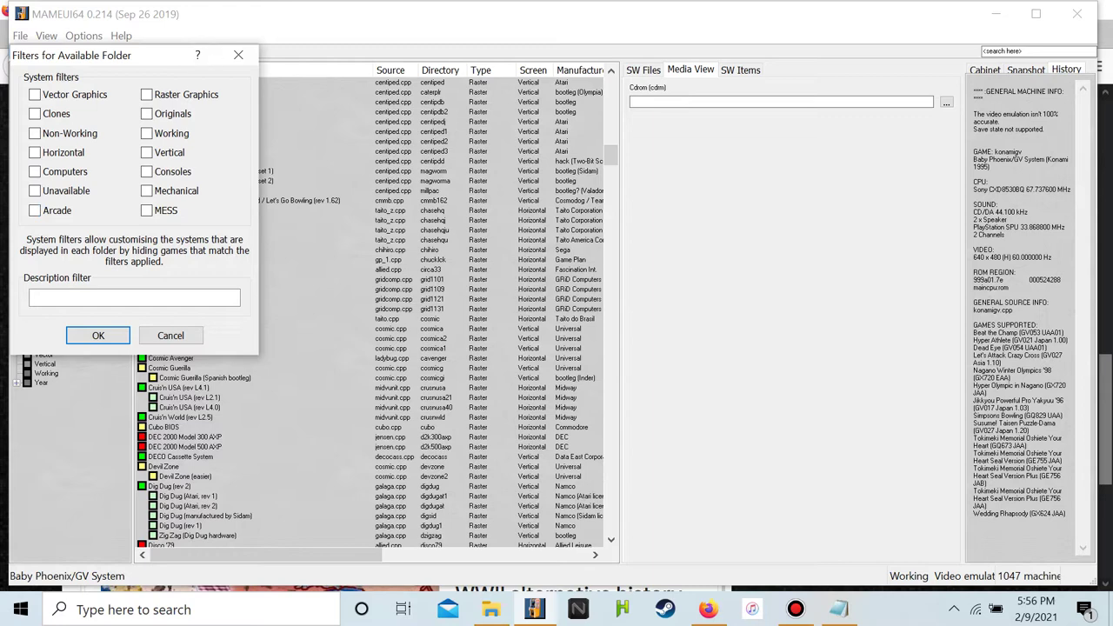
pyautogui.click(35, 133)
pyautogui.click(98, 334)
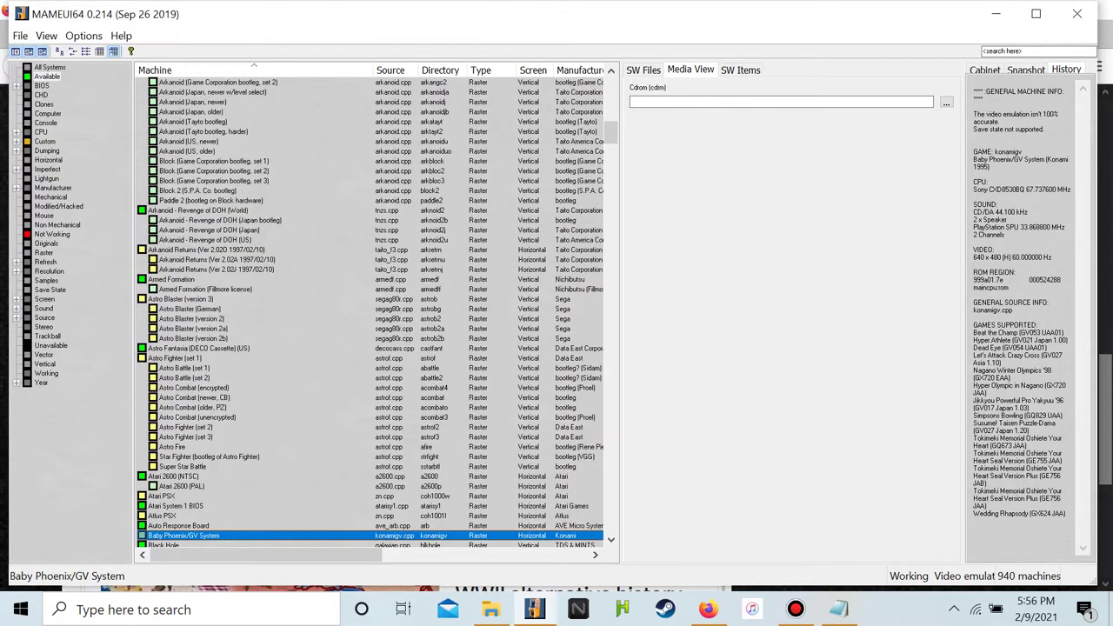
# Examine the filtered list of available machines from its beginning through to the Space Invaders entries
pyautogui.scroll(-4, 370, 313)
pyautogui.scroll(13, 370, 313)
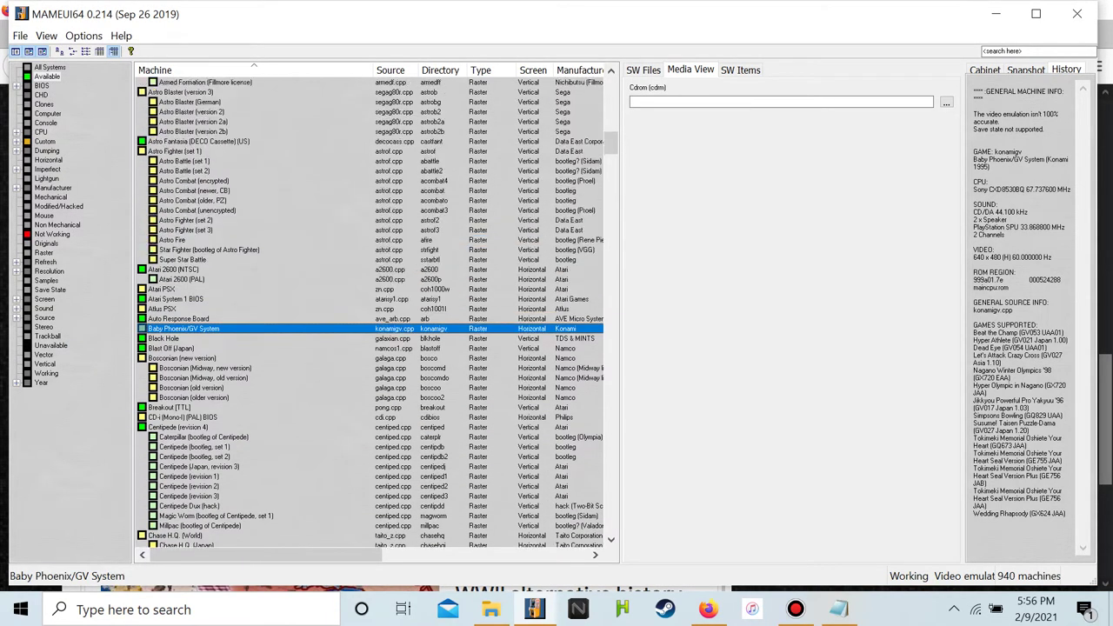
pyautogui.scroll(20, 369, 313)
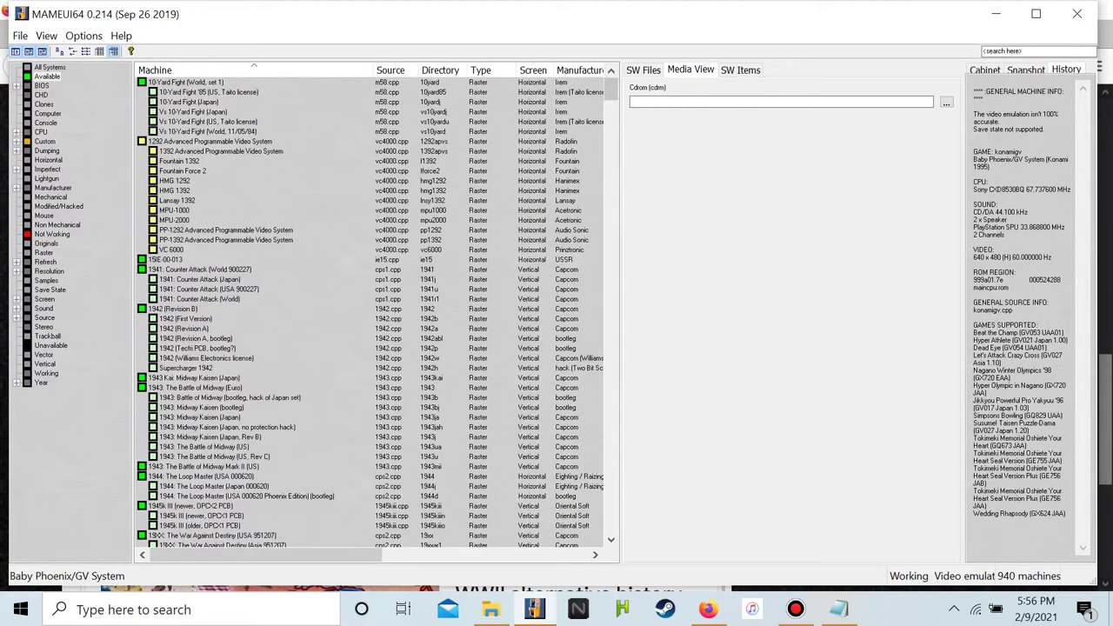
pyautogui.scroll(-20, 370, 313)
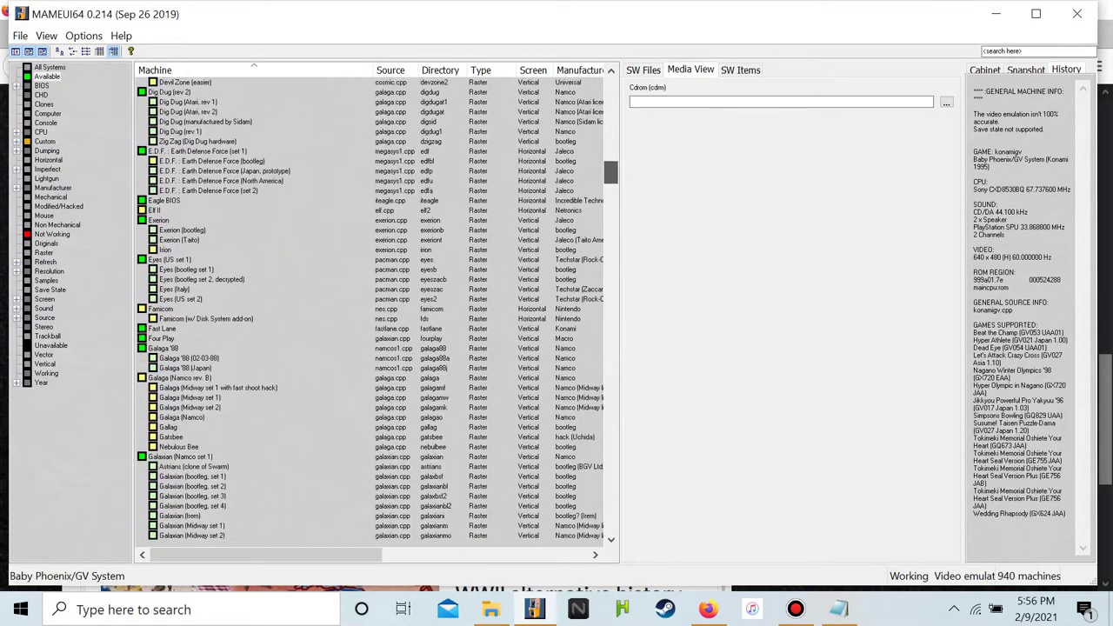
pyautogui.scroll(-20, 370, 313)
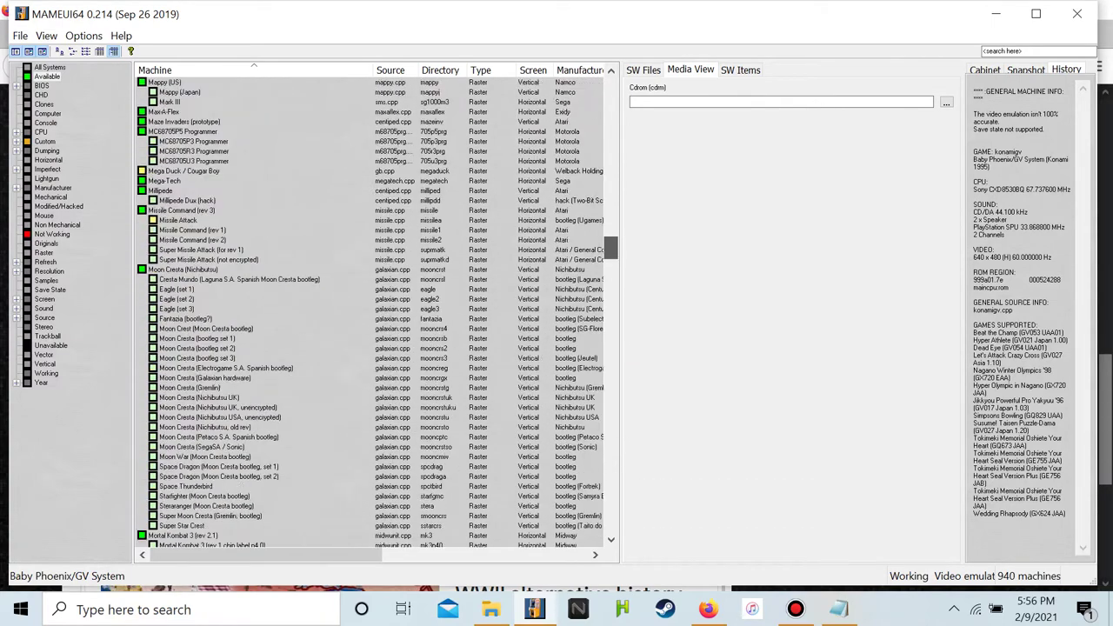
pyautogui.scroll(-15, 370, 313)
pyautogui.scroll(-15, 369, 313)
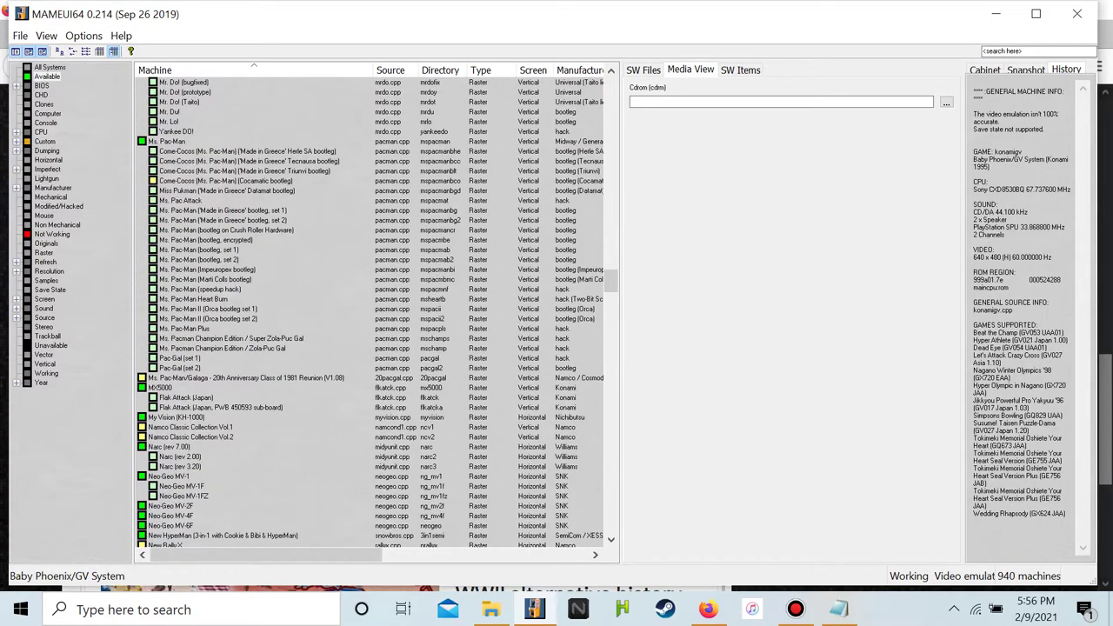
pyautogui.scroll(-7, 369, 313)
pyautogui.scroll(-20, 370, 313)
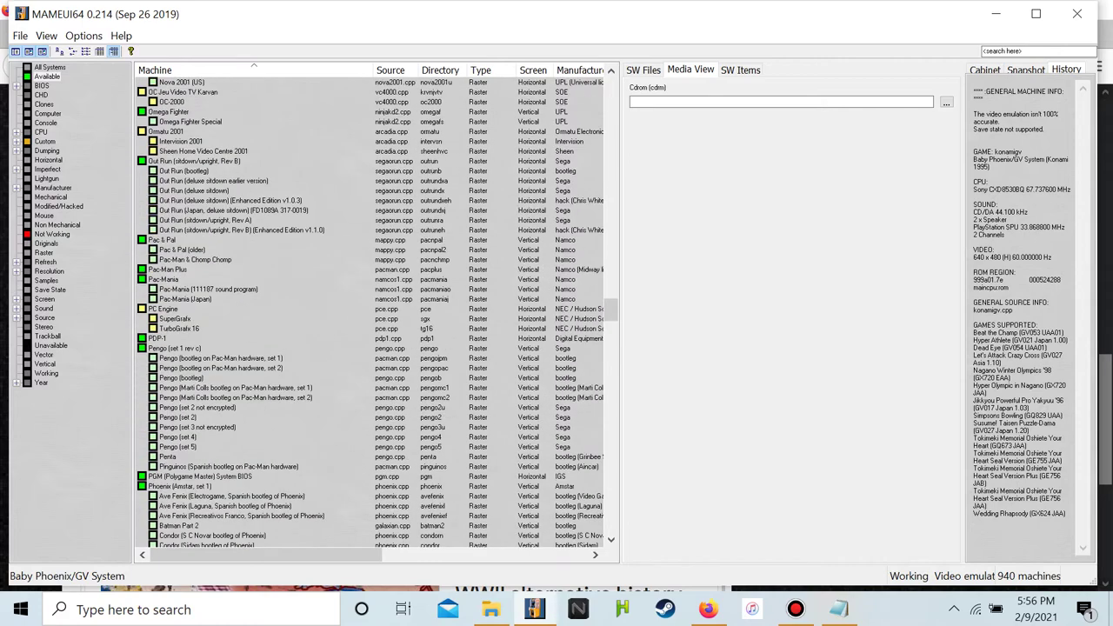
pyautogui.scroll(-20, 369, 313)
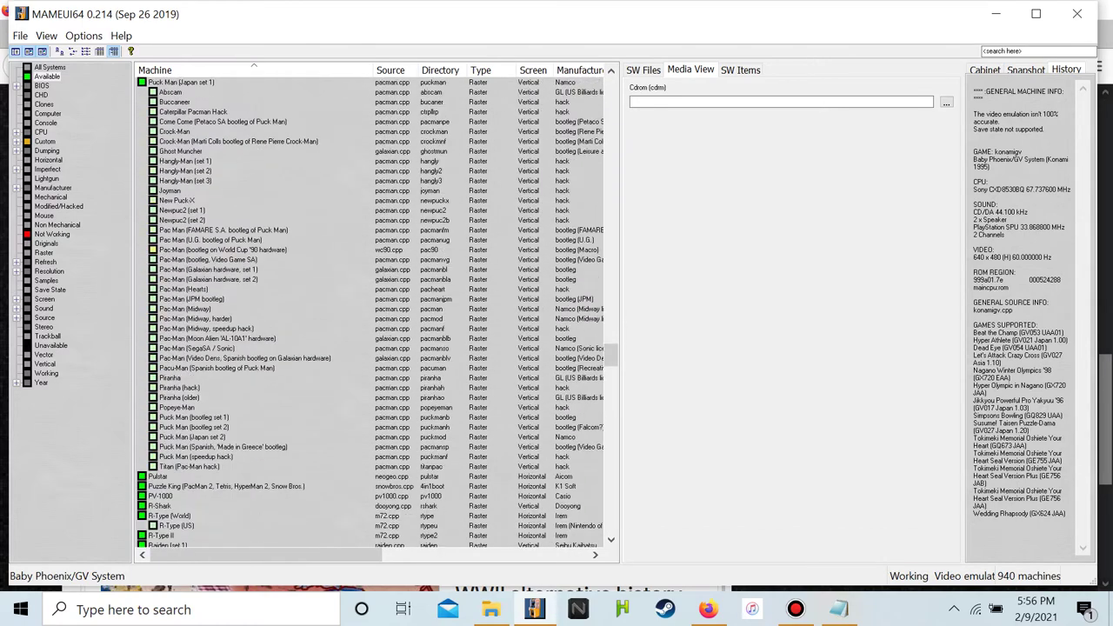
pyautogui.scroll(-20, 370, 313)
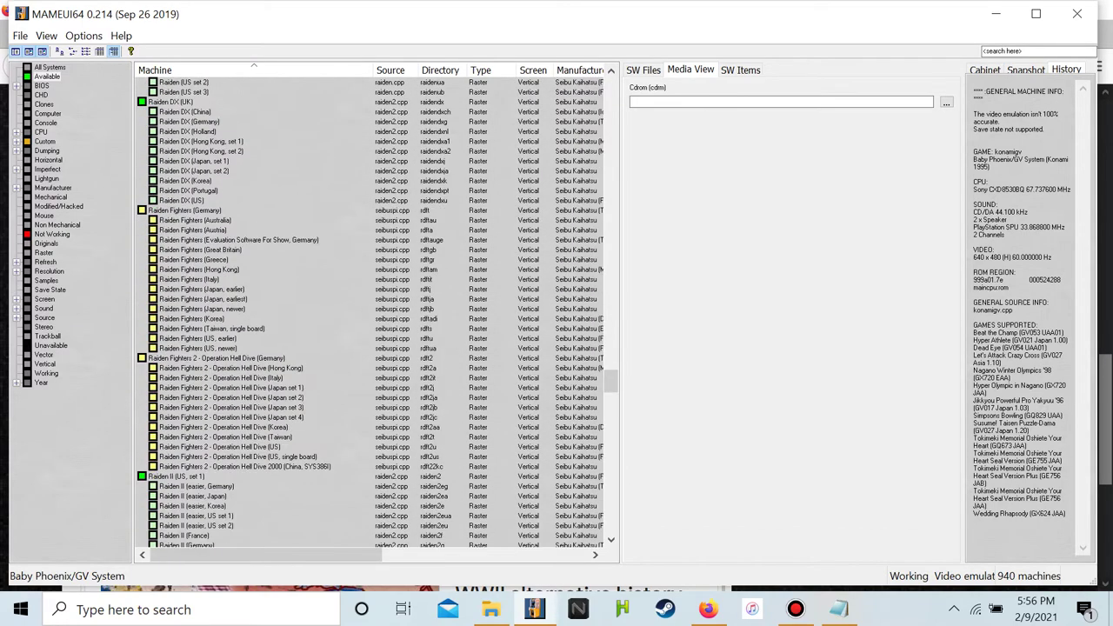
pyautogui.scroll(-13, 370, 313)
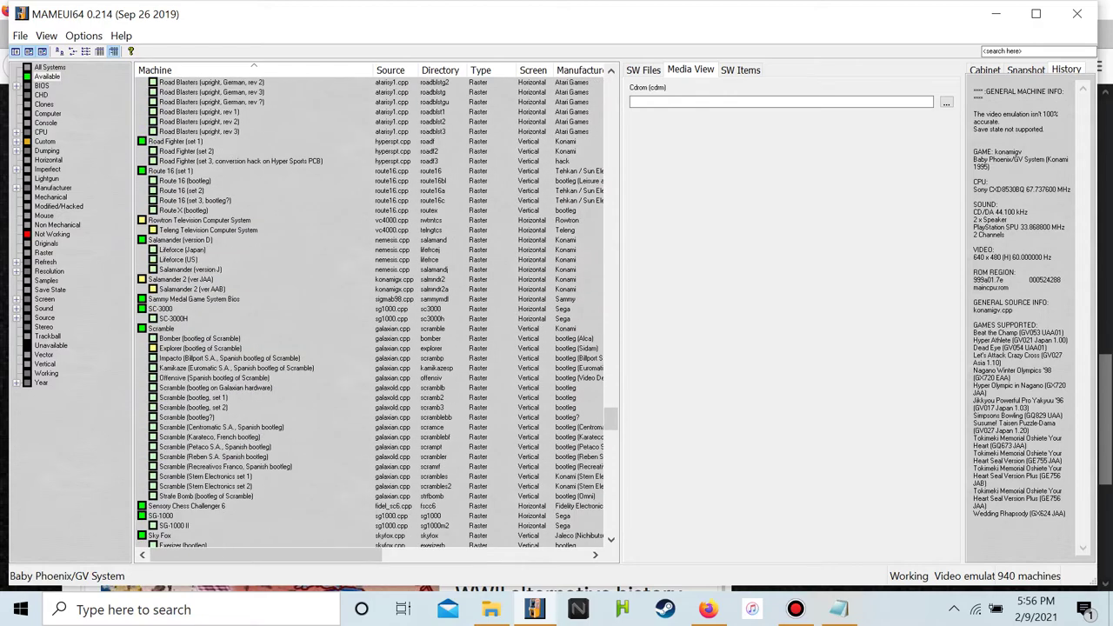
pyautogui.scroll(-1, 377, 313)
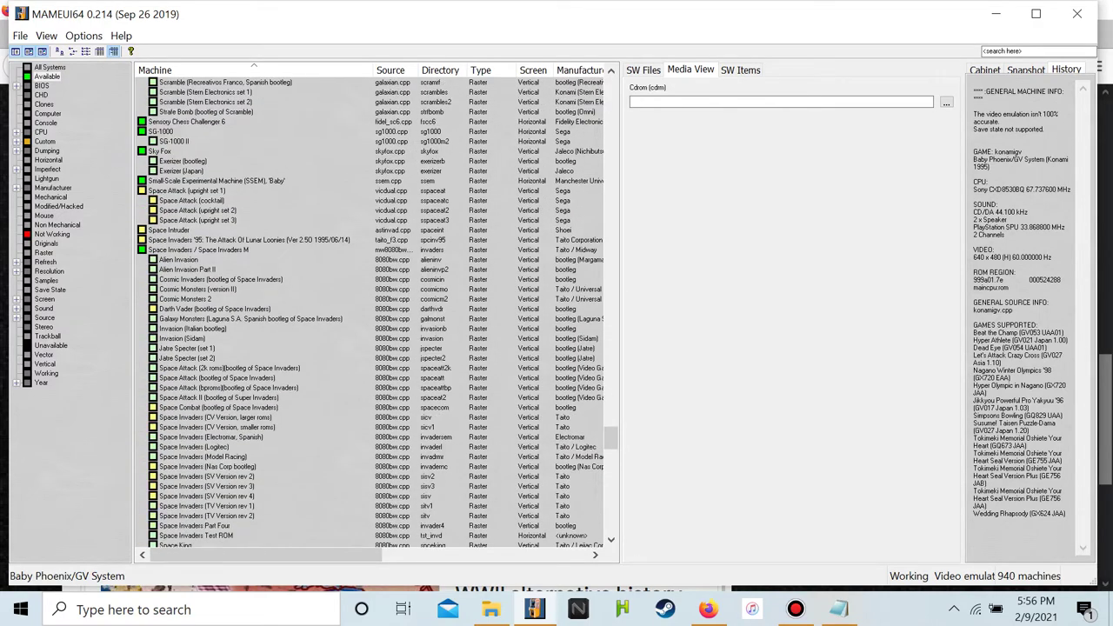
# Select Space Invaders / Space Invaders M, then look through its clones and the neighbouring machines in the list
pyautogui.click(199, 249)
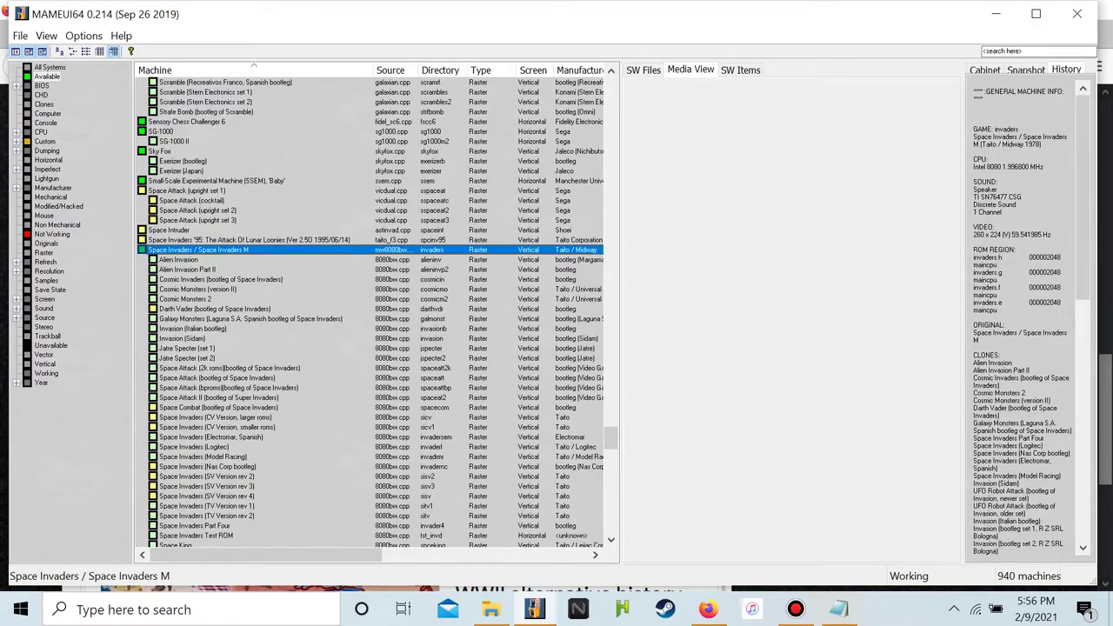
pyautogui.scroll(-9, 370, 313)
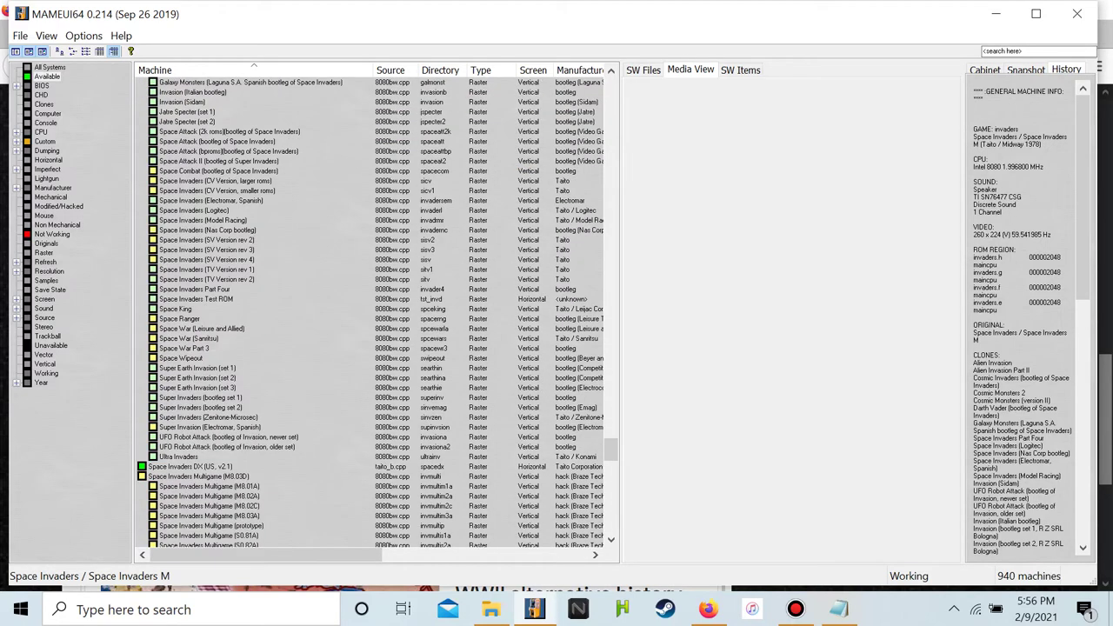
pyautogui.scroll(-9, 370, 313)
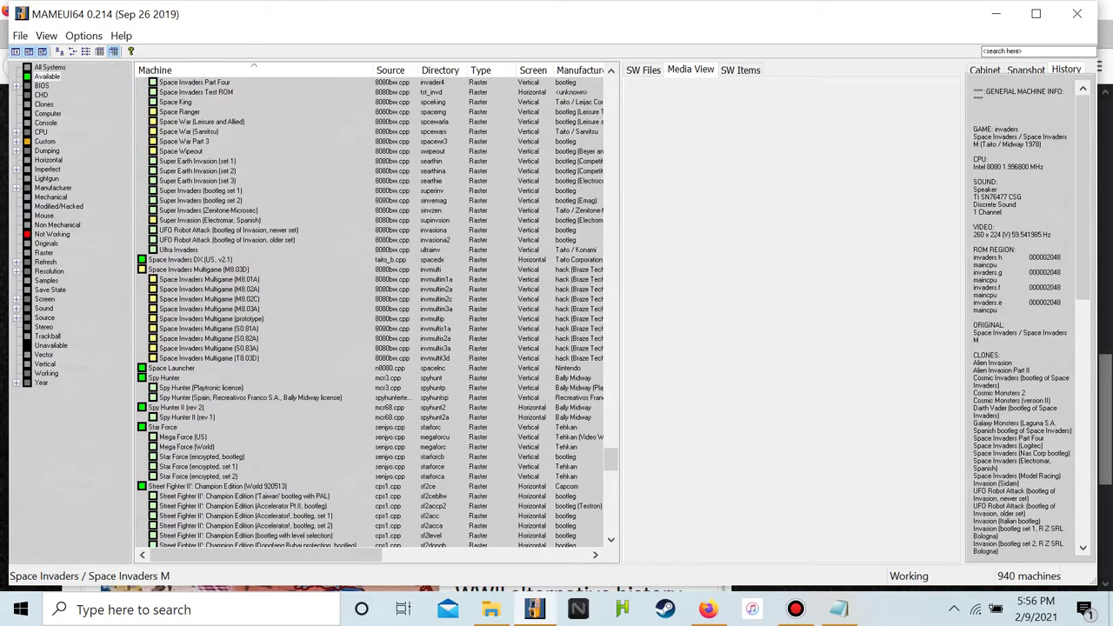
pyautogui.scroll(13, 370, 313)
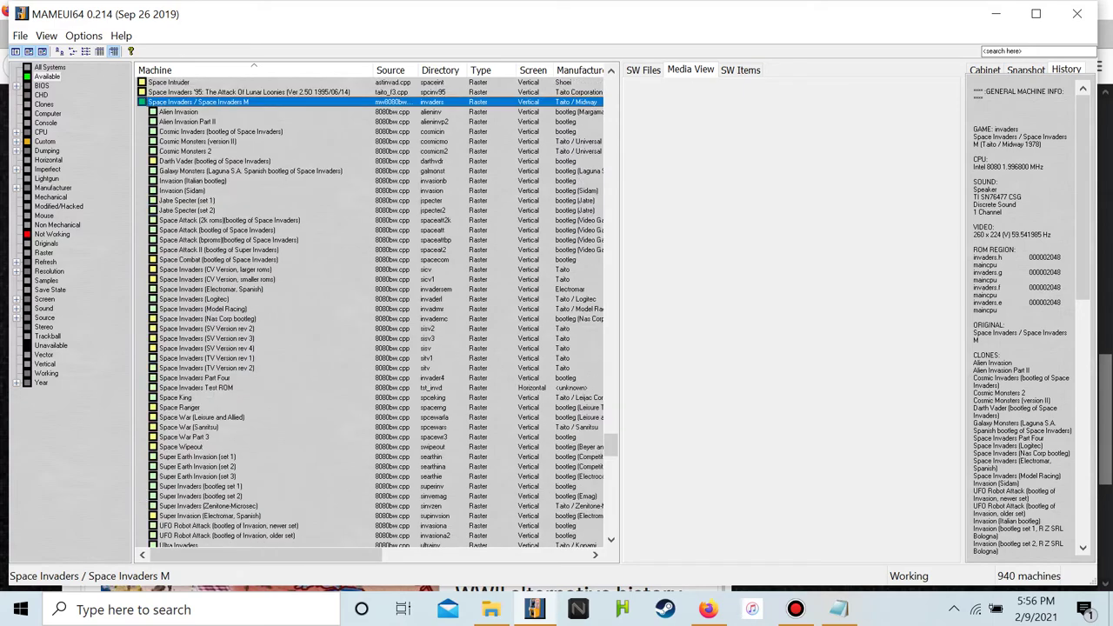
pyautogui.scroll(20, 370, 313)
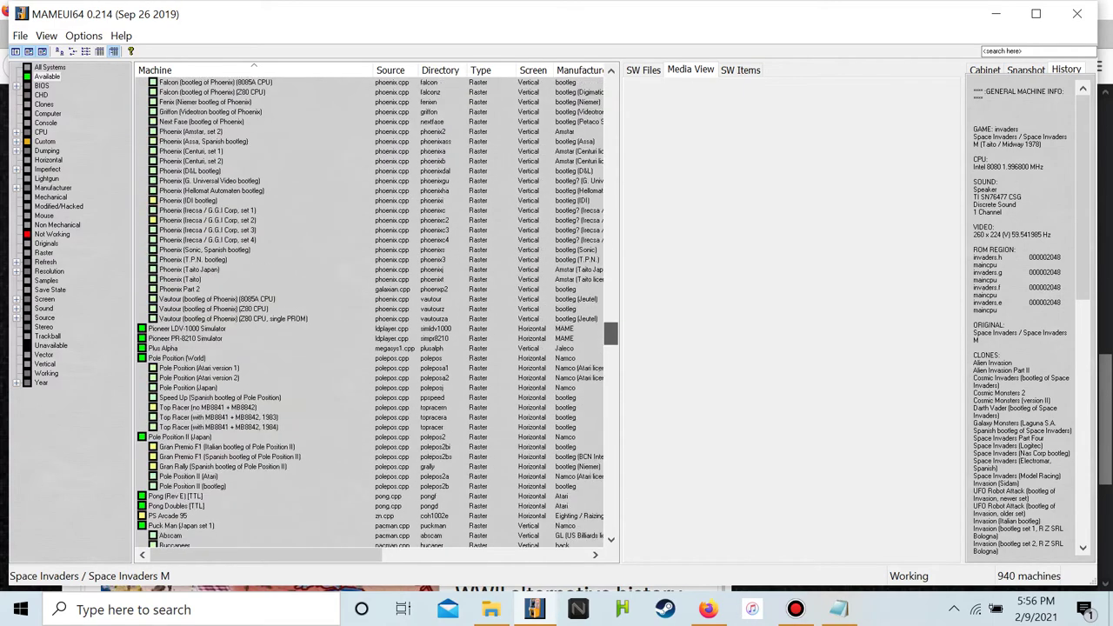
pyautogui.scroll(8, 369, 313)
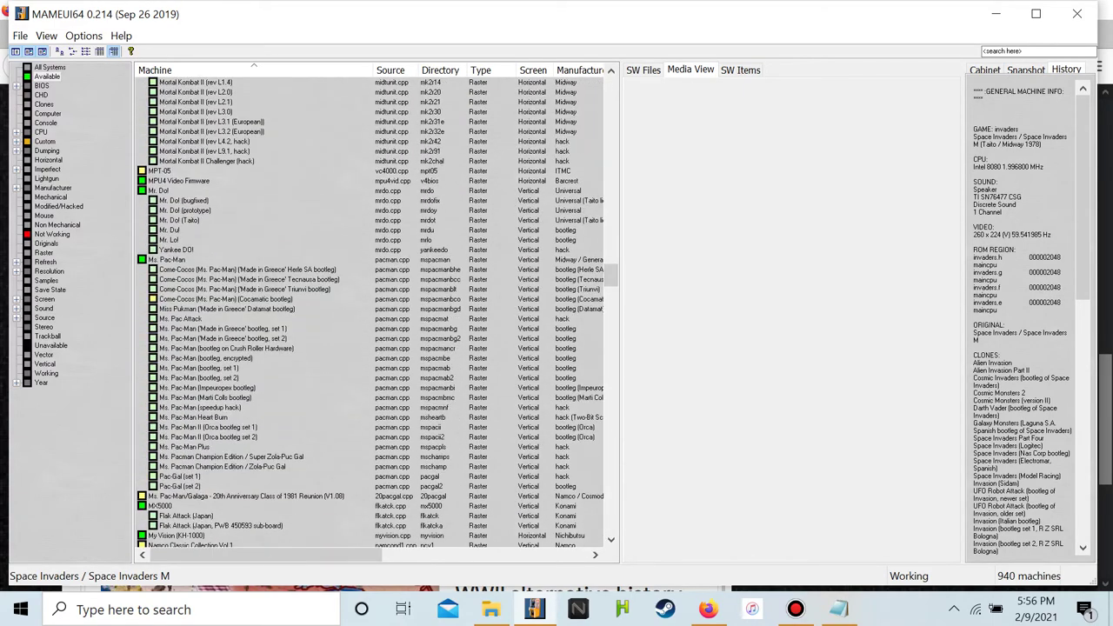
# View the machine information for Ms. Pac-Man, Namco Classic Collection Vol.1 and Namco Classic Collection Vol.2
pyautogui.click(167, 259)
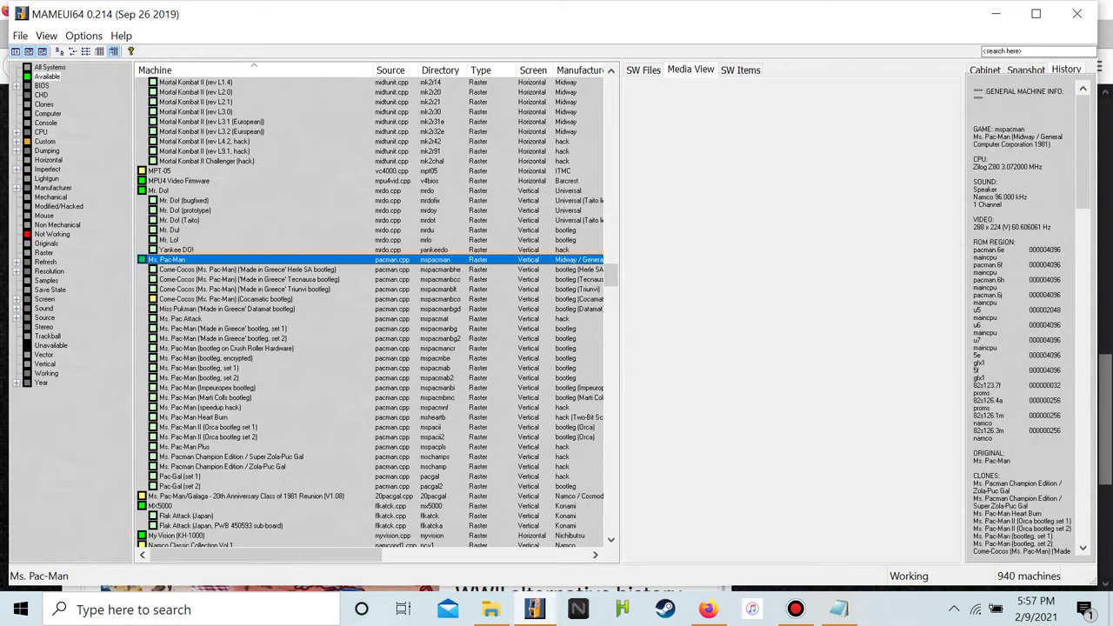
pyautogui.scroll(-2, 369, 313)
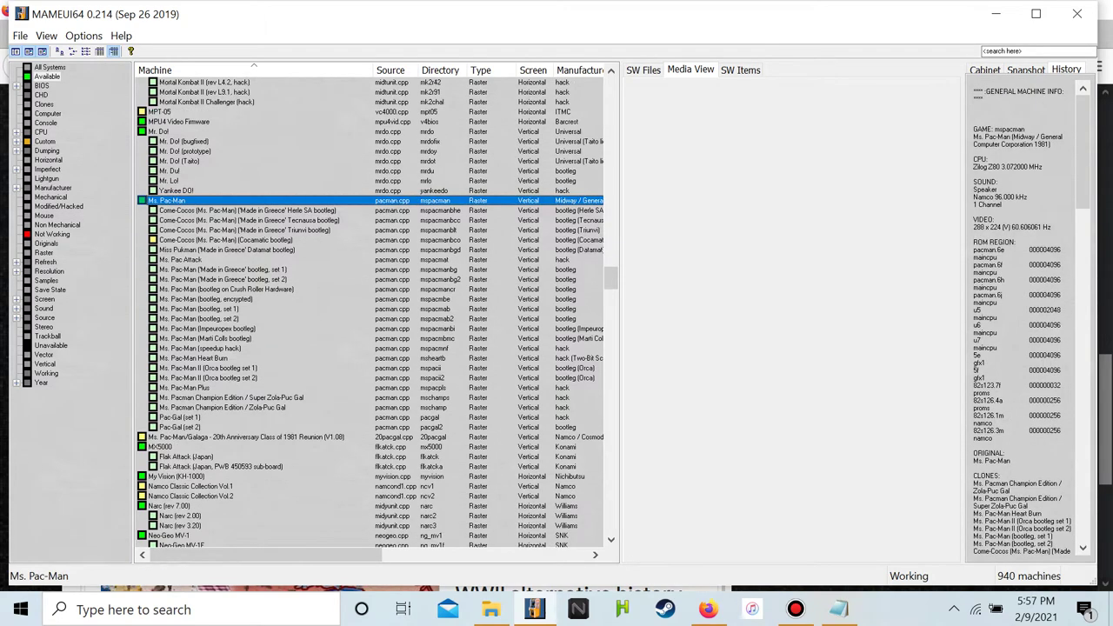
pyautogui.click(191, 487)
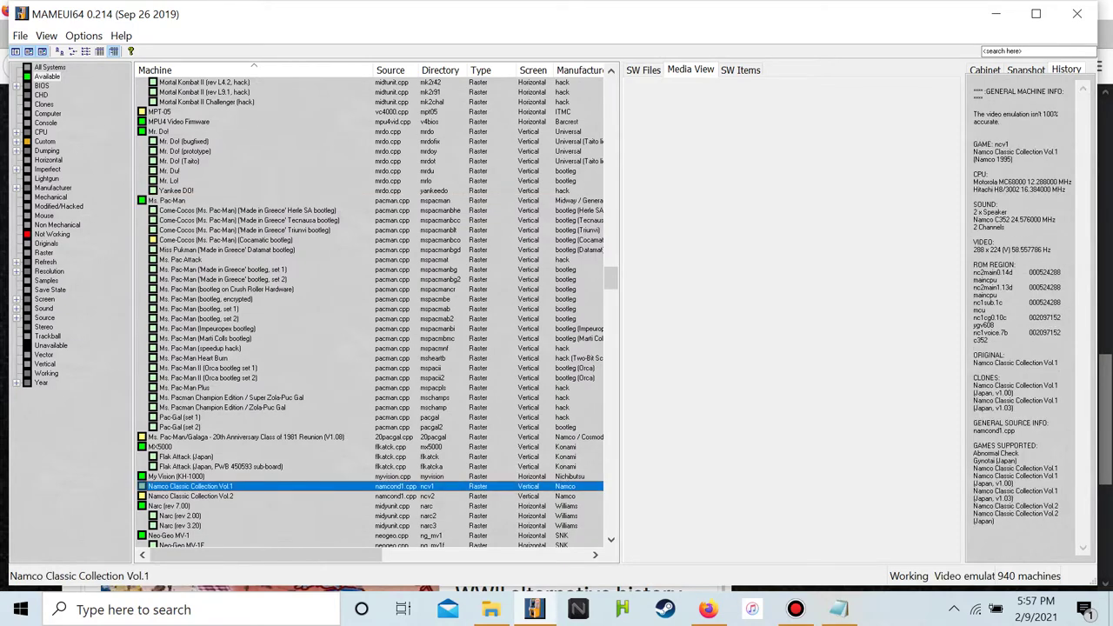
pyautogui.click(191, 496)
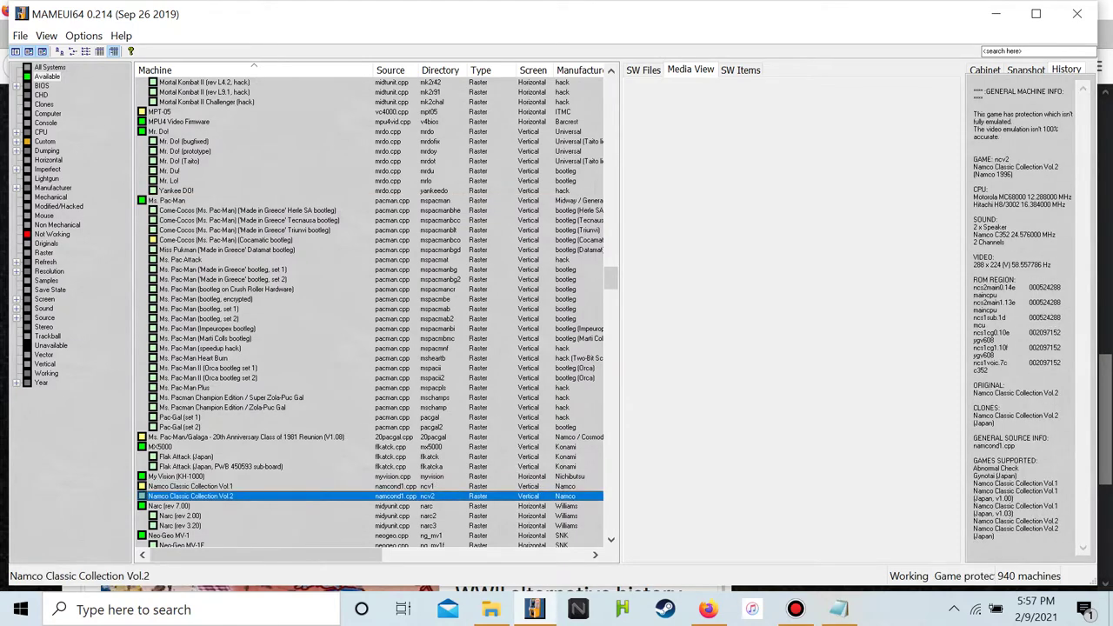
# Go back up the machine list to view the Kamikaze machine's information, then look through the preceding entries up to the Galaxian clones
pyautogui.scroll(15, 370, 313)
pyautogui.scroll(5, 369, 313)
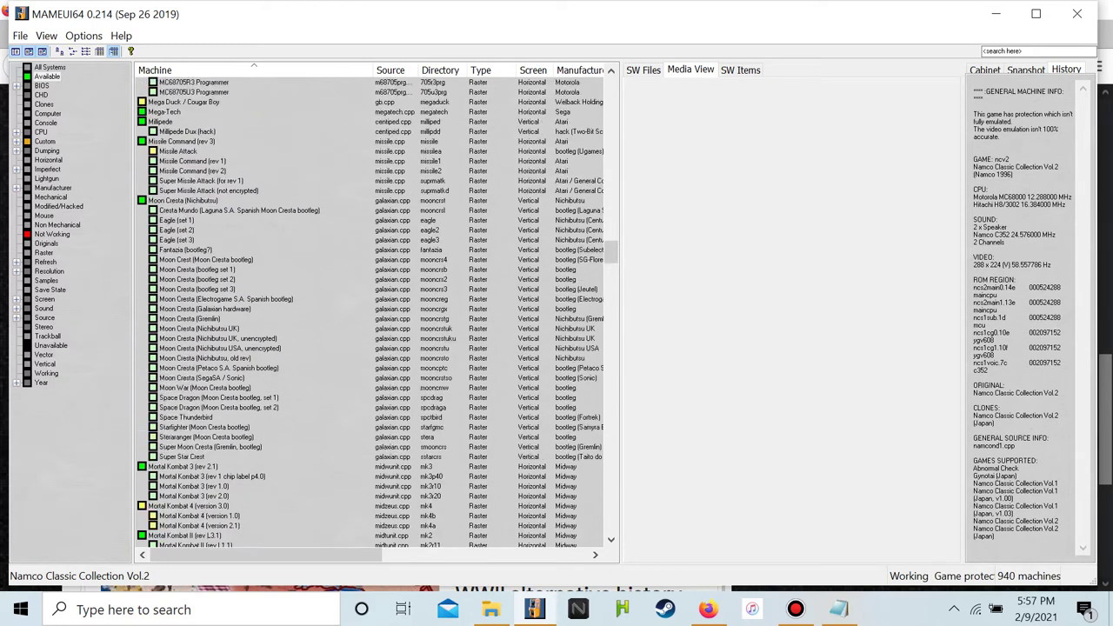
pyautogui.scroll(4, 369, 313)
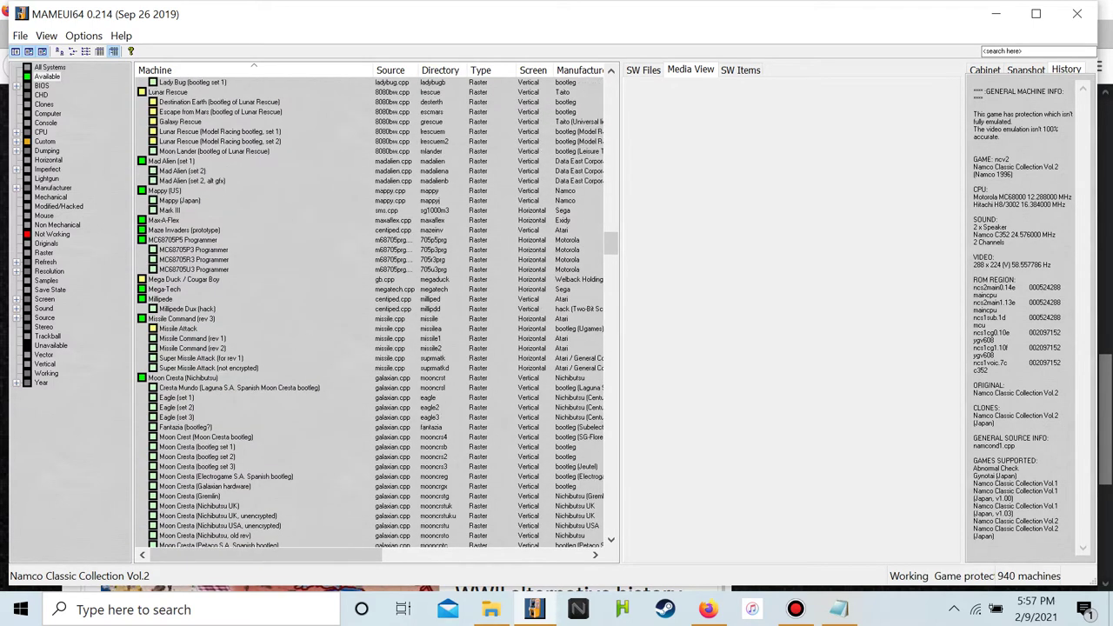
pyautogui.scroll(4, 370, 314)
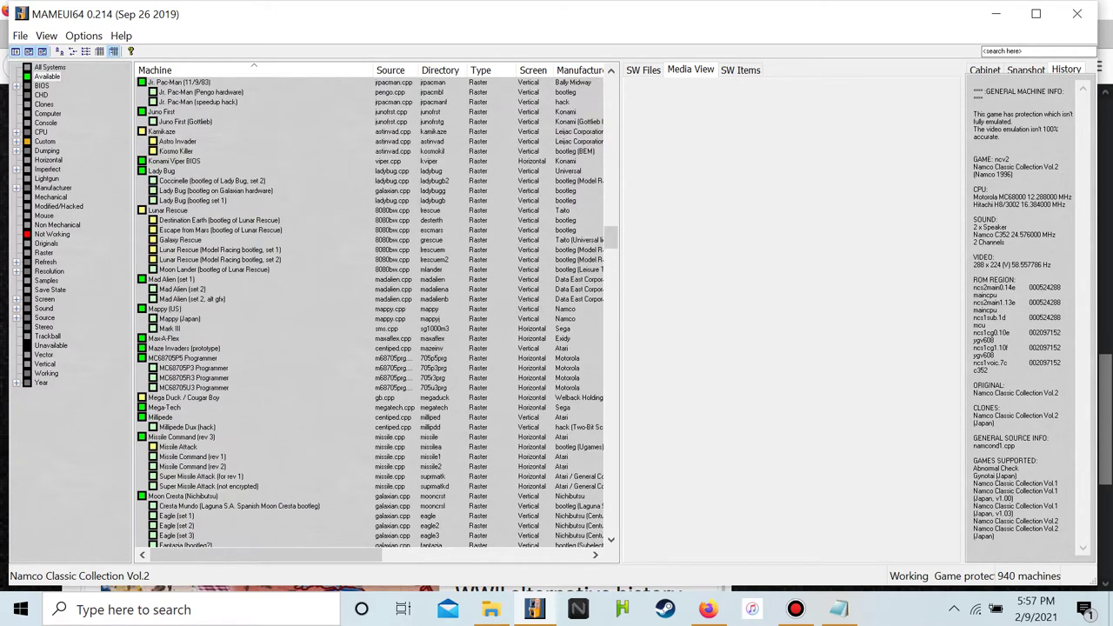
pyautogui.click(162, 132)
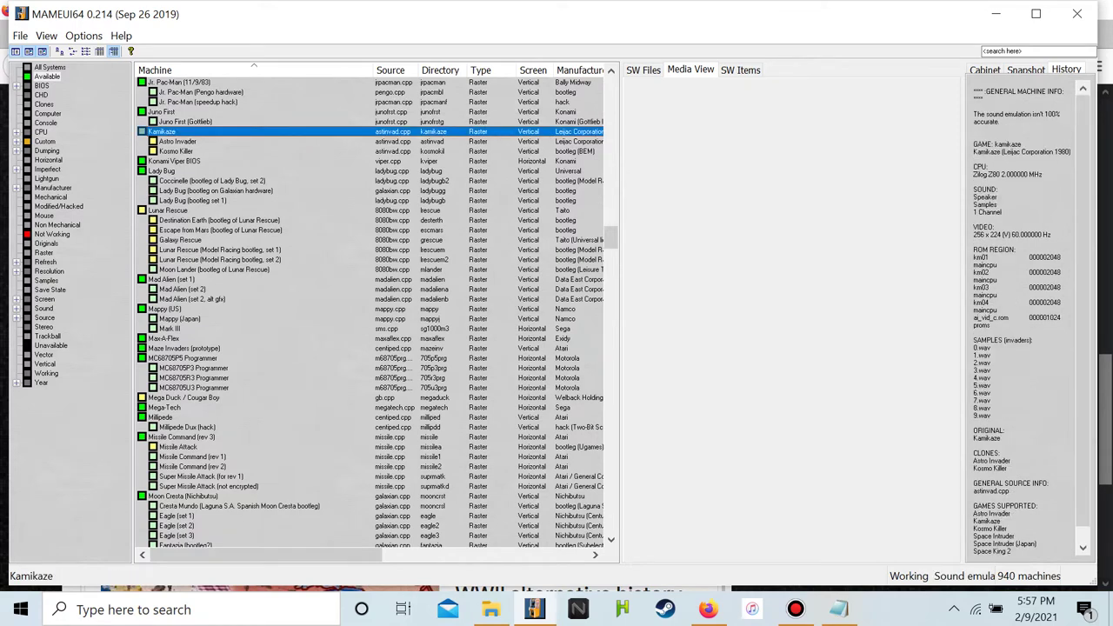
pyautogui.scroll(5, 369, 313)
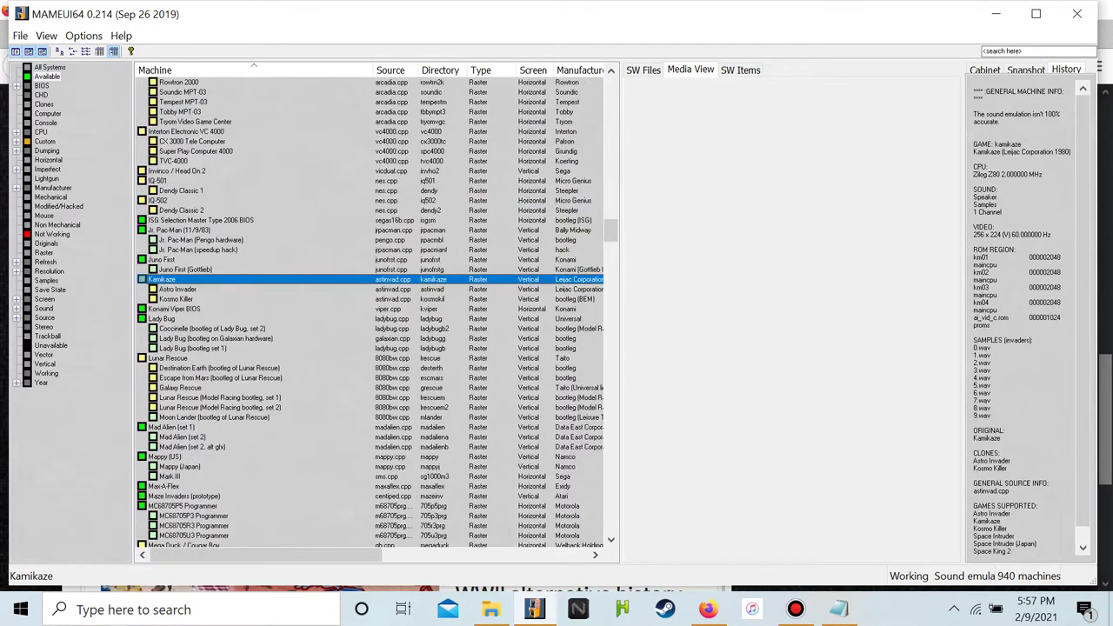
pyautogui.scroll(7, 370, 313)
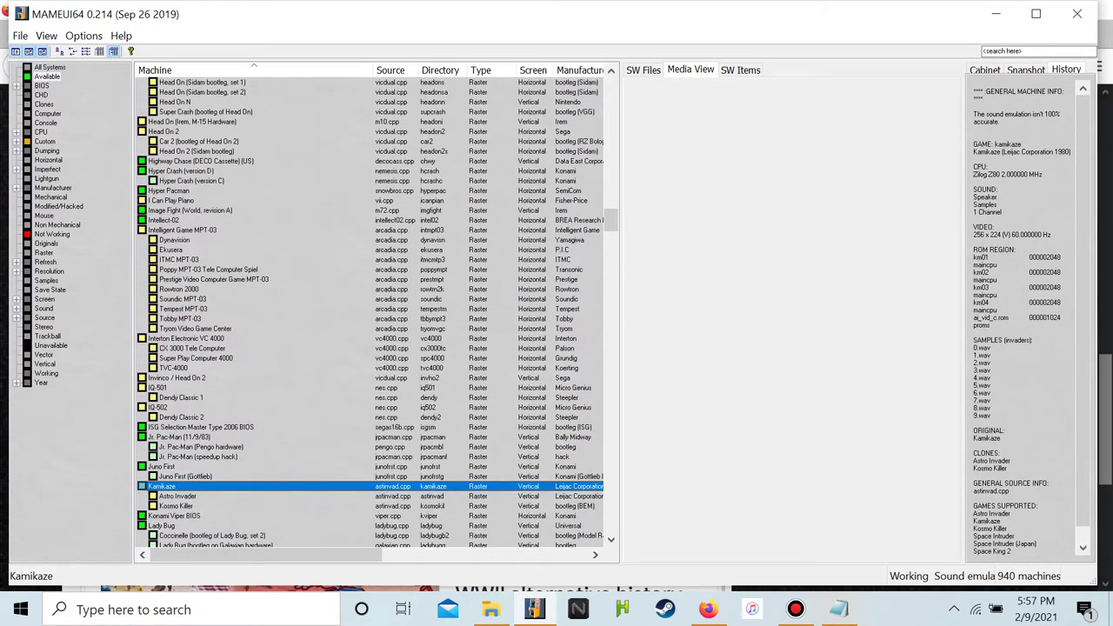
pyautogui.scroll(15, 369, 313)
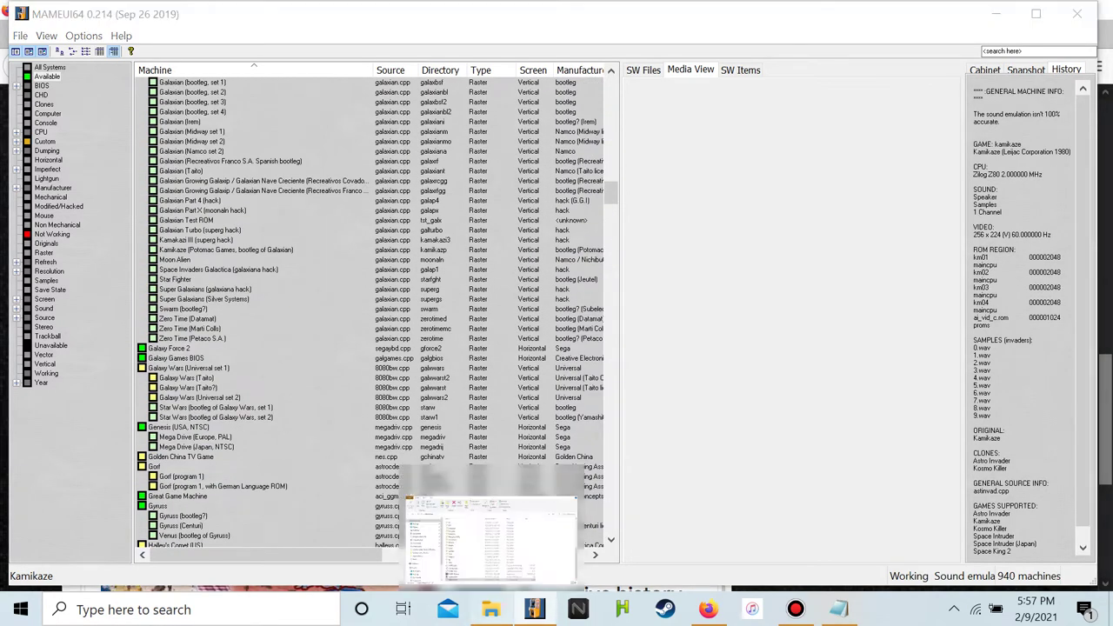
# Switch to File Explorer, open the Roms folder inside MAMEUI64 and look through its first zip files
pyautogui.click(491, 609)
pyautogui.doubleClick(288, 357)
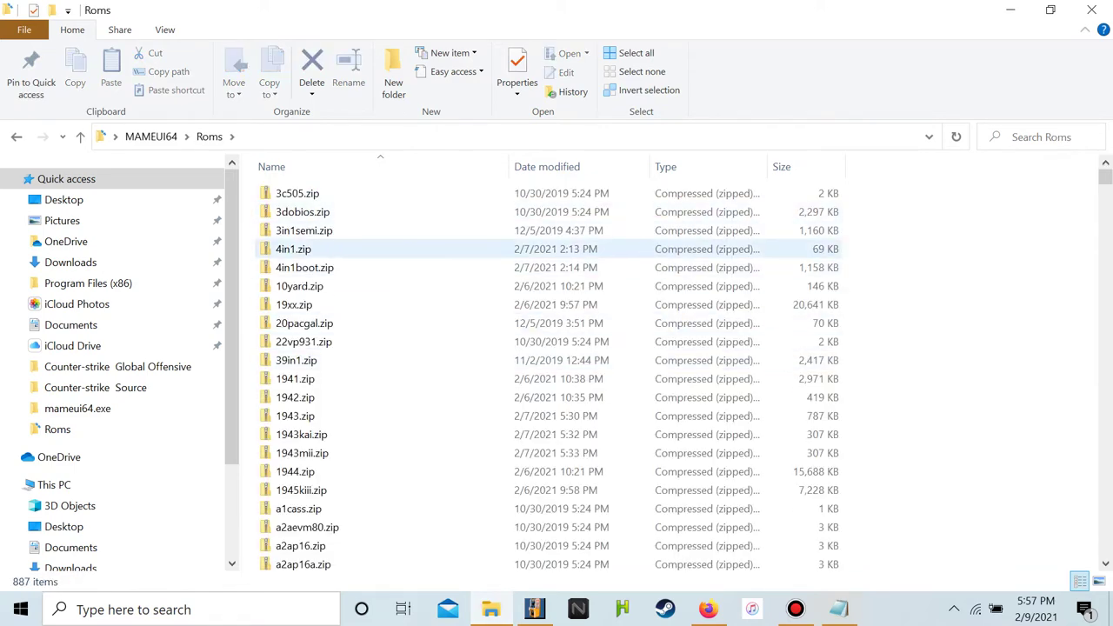
pyautogui.scroll(-6, 300, 357)
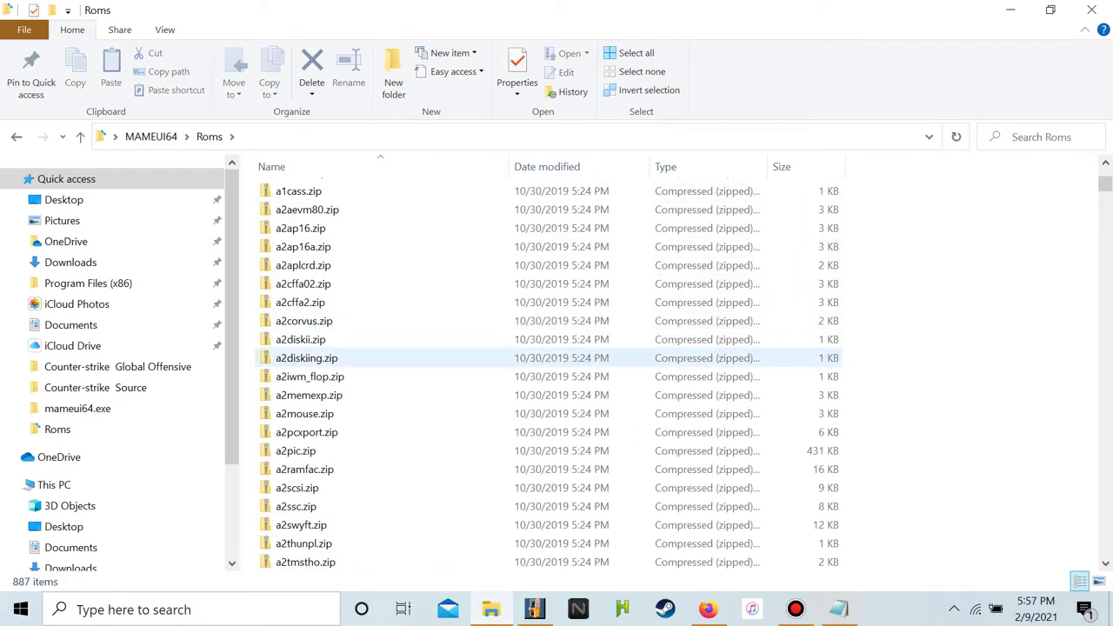
pyautogui.scroll(6, 300, 358)
pyautogui.scroll(-13, 300, 357)
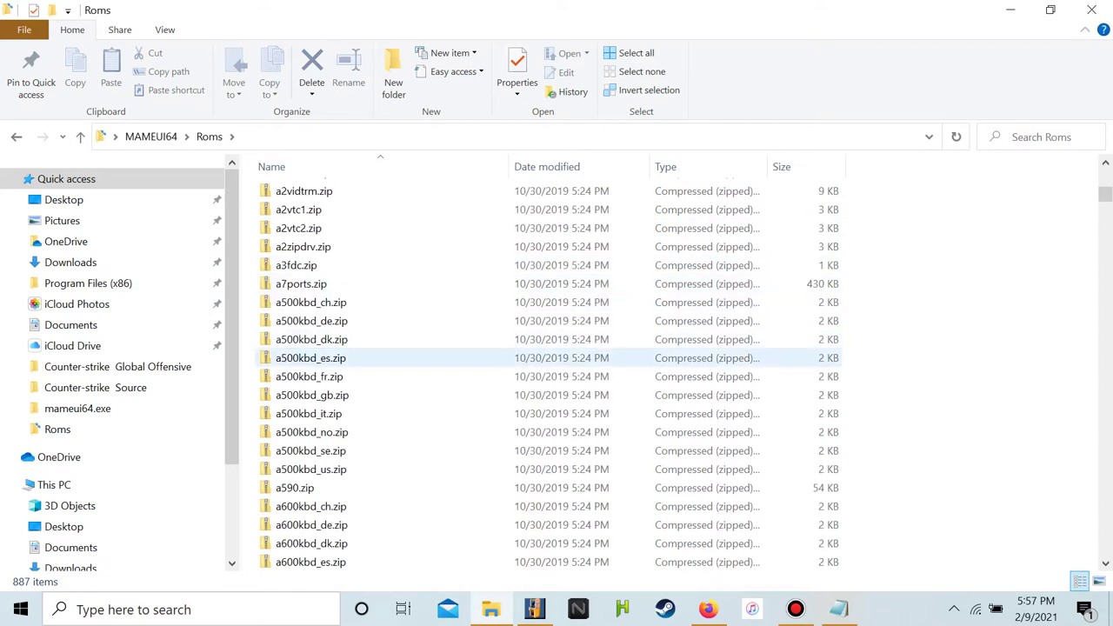
# Look through the ROM zip files in the Roms folder, from the names starting with "a" down to those starting with "m"
pyautogui.scroll(-20, 301, 358)
pyautogui.scroll(11, 300, 357)
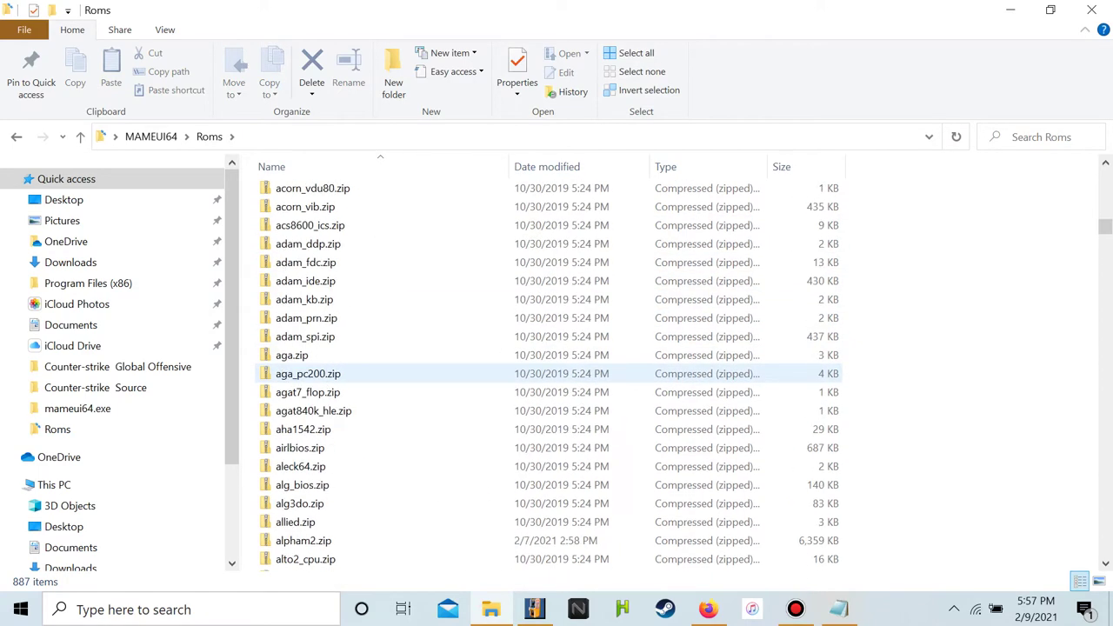
pyautogui.scroll(-20, 300, 365)
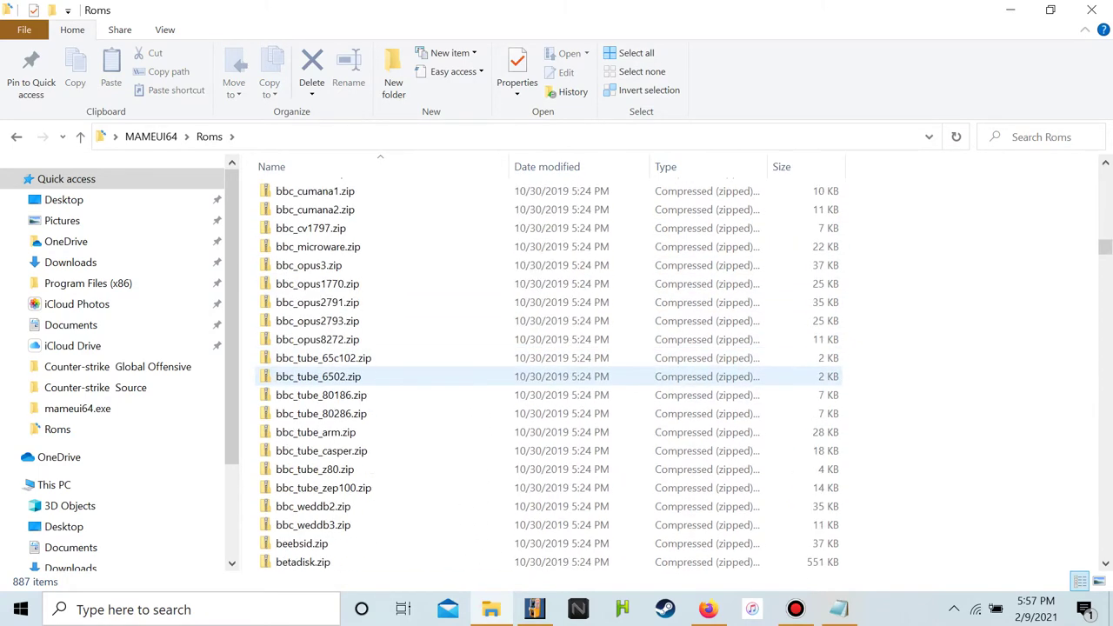
pyautogui.scroll(-20, 300, 377)
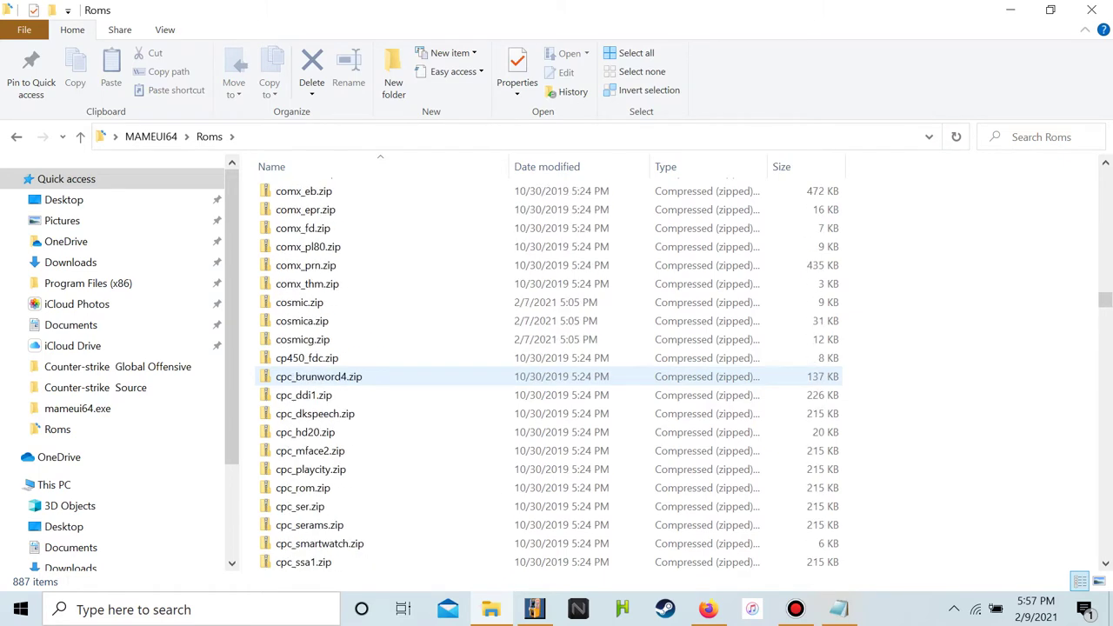
pyautogui.scroll(2, 313, 377)
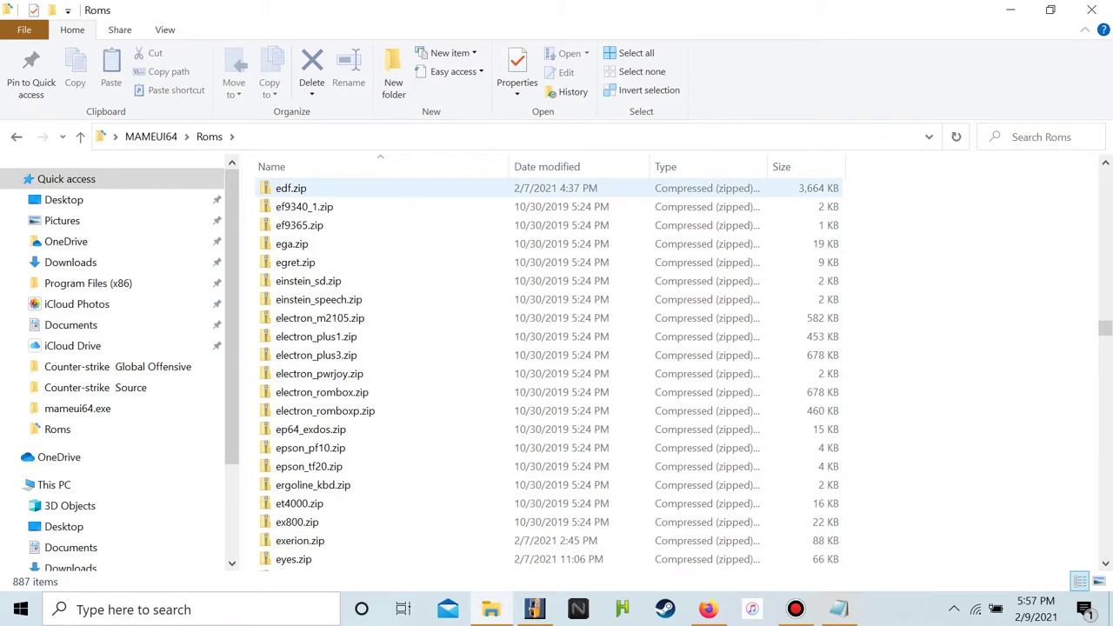
pyautogui.scroll(-10, 300, 394)
pyautogui.scroll(5, 300, 395)
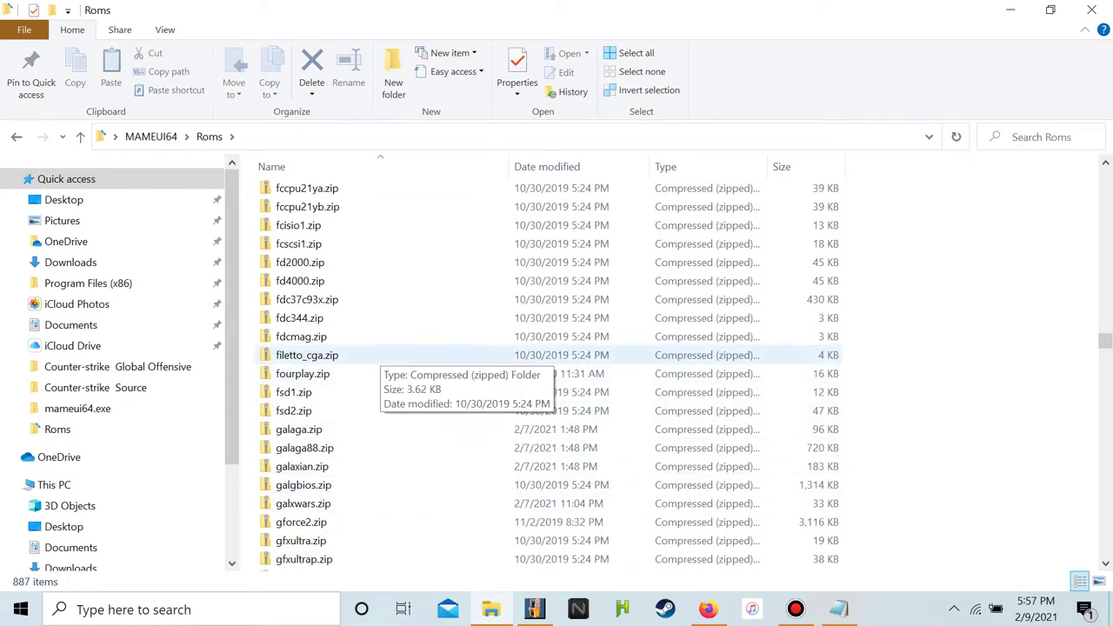
pyautogui.scroll(-2, 348, 417)
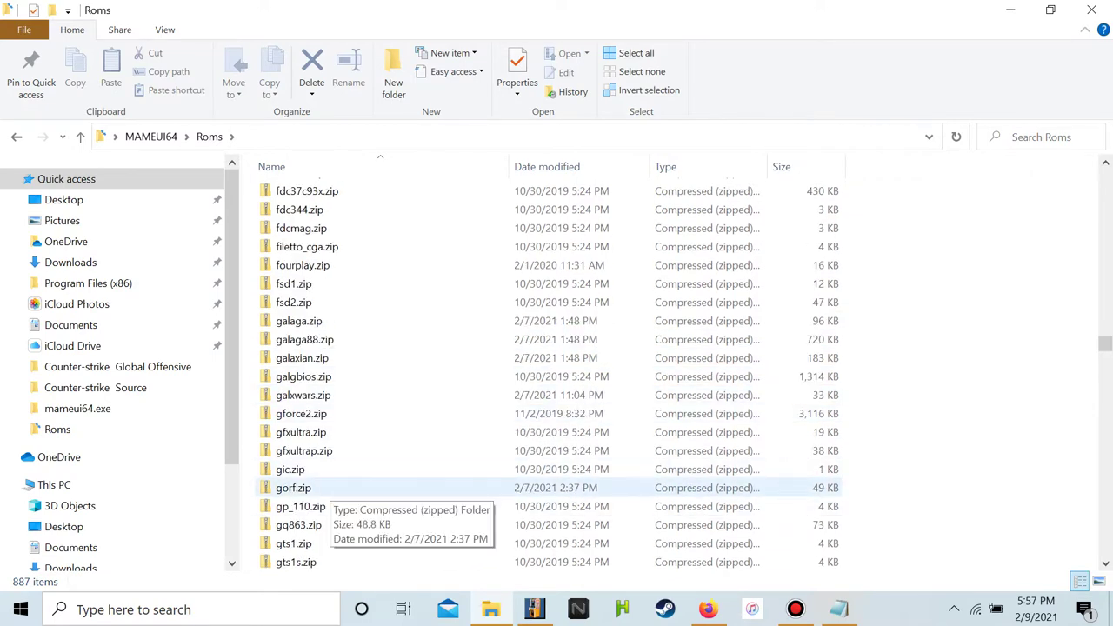
pyautogui.scroll(-6, 326, 500)
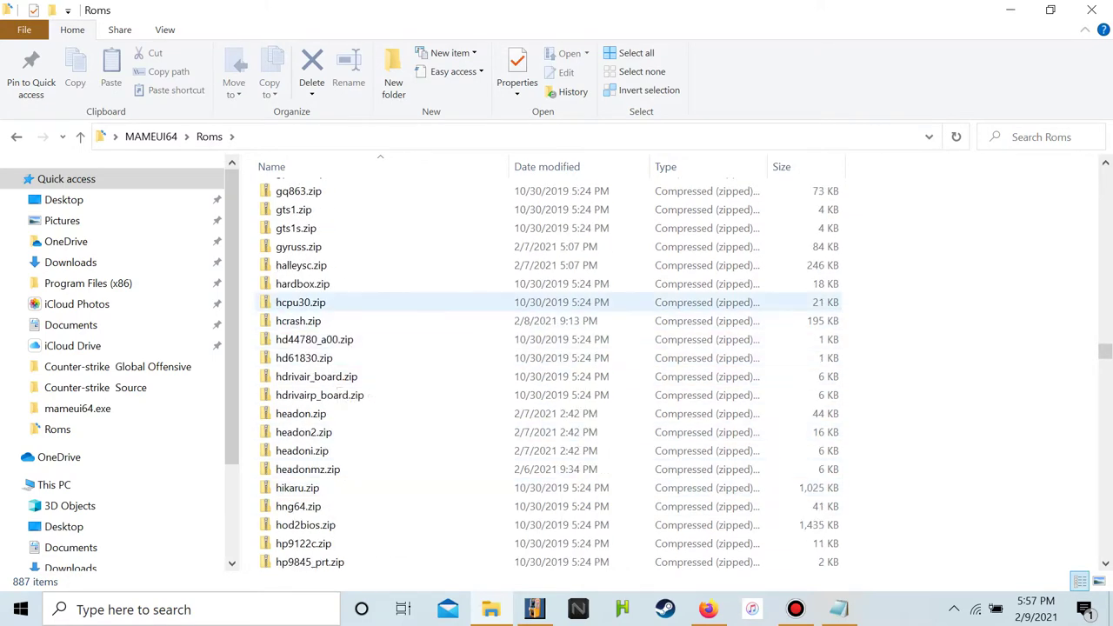
pyautogui.scroll(-16, 348, 451)
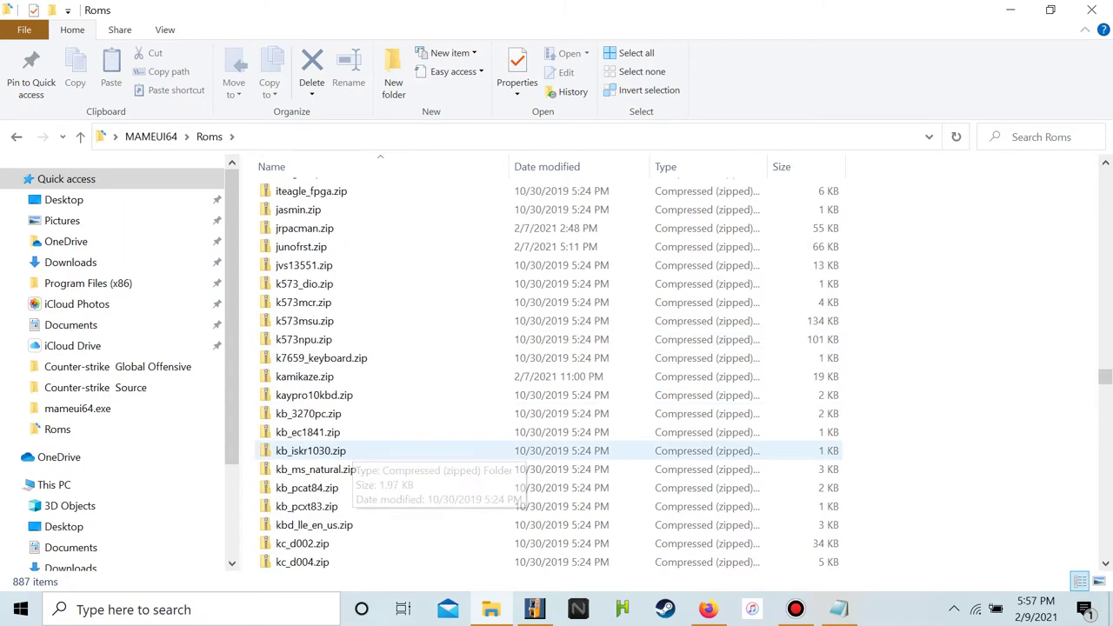
pyautogui.scroll(-20, 348, 450)
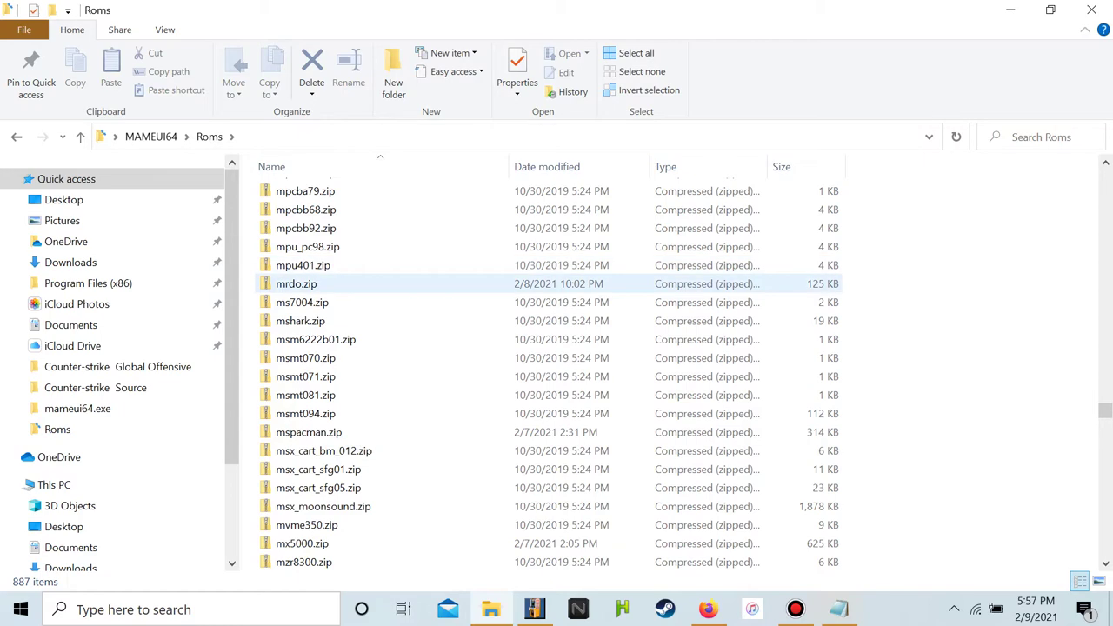
# Highlight the Namco system files namco50.zip through namcoc76.zip in the Roms folder to examine them, and clear the selection
pyautogui.click(296, 283)
pyautogui.scroll(-5, 301, 296)
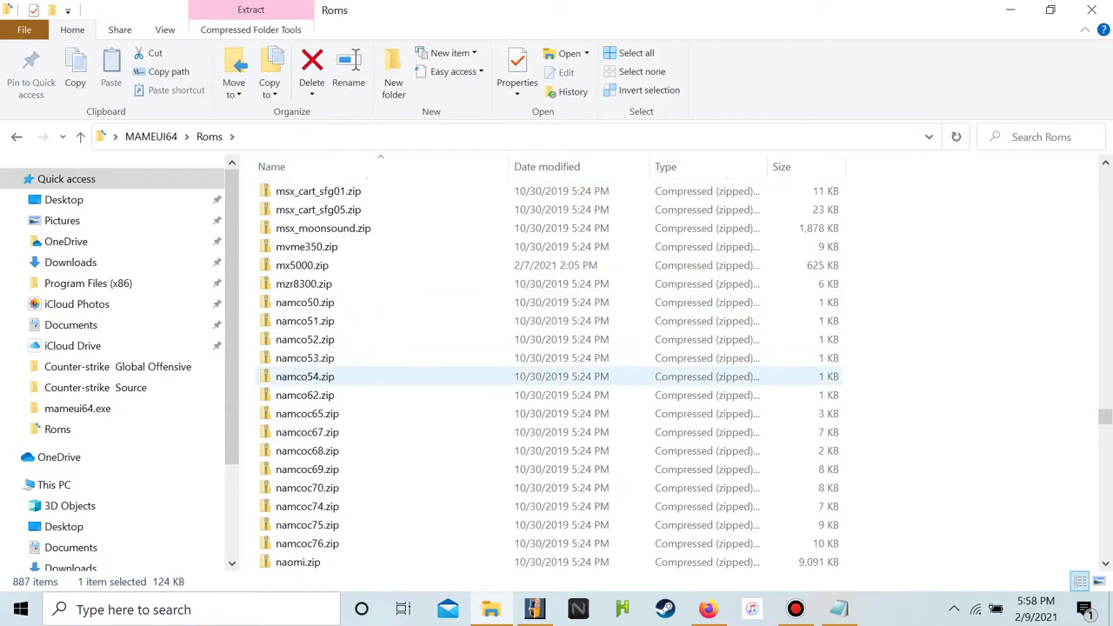
pyautogui.moveTo(251, 299); pyautogui.dragTo(371, 481)
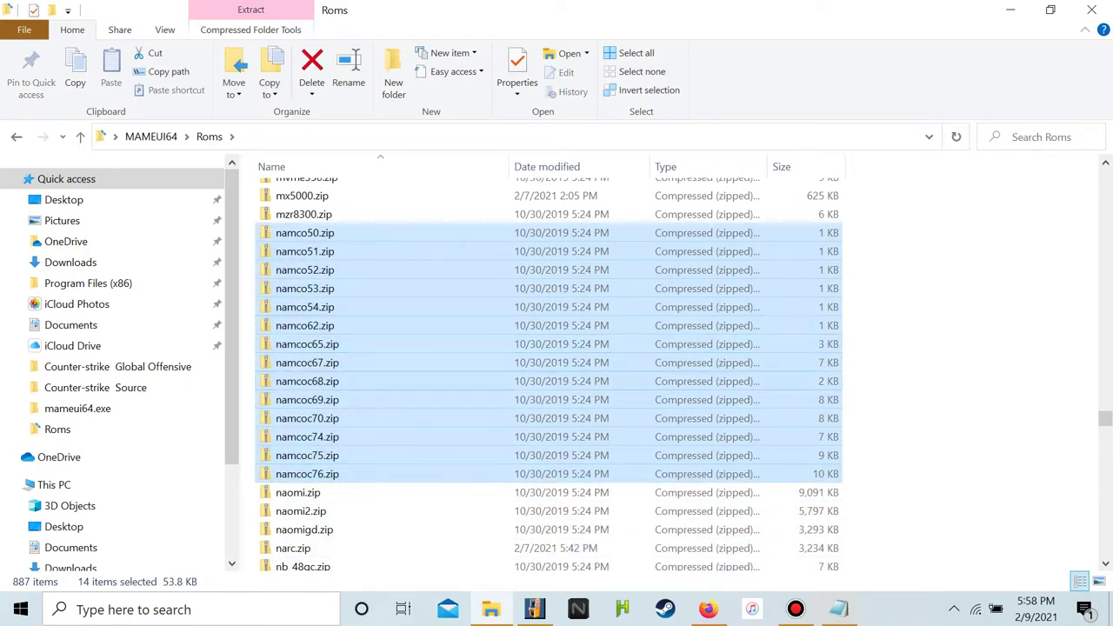
pyautogui.click(372, 418)
# Look through the rest of the ROM zip files after the Namco system files, down to the names starting with "z"
pyautogui.scroll(-15, 373, 409)
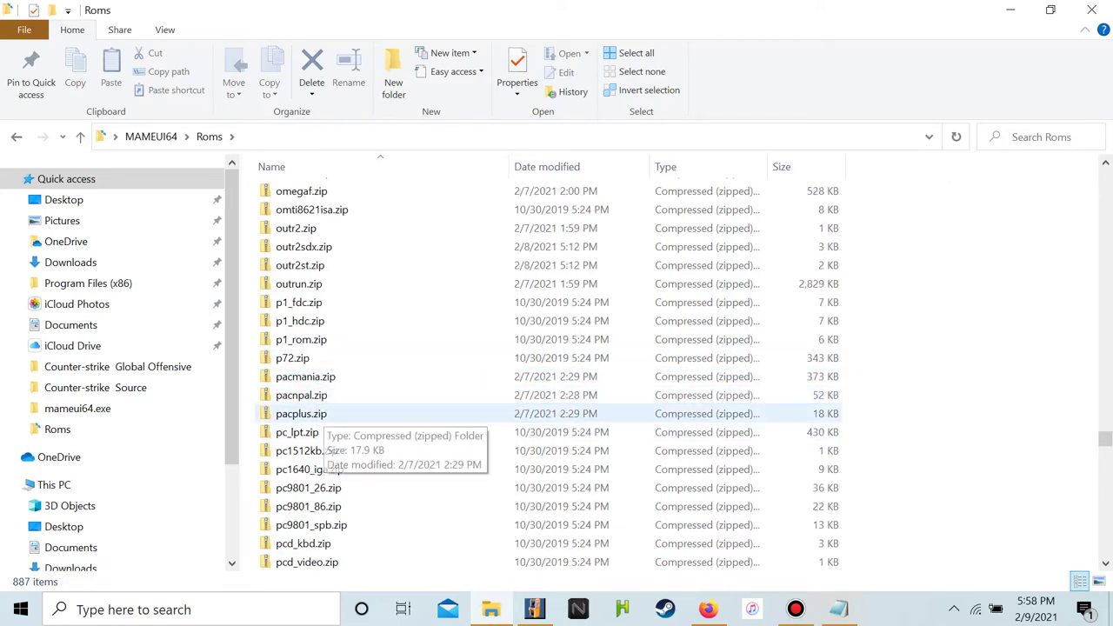
pyautogui.scroll(-7, 322, 422)
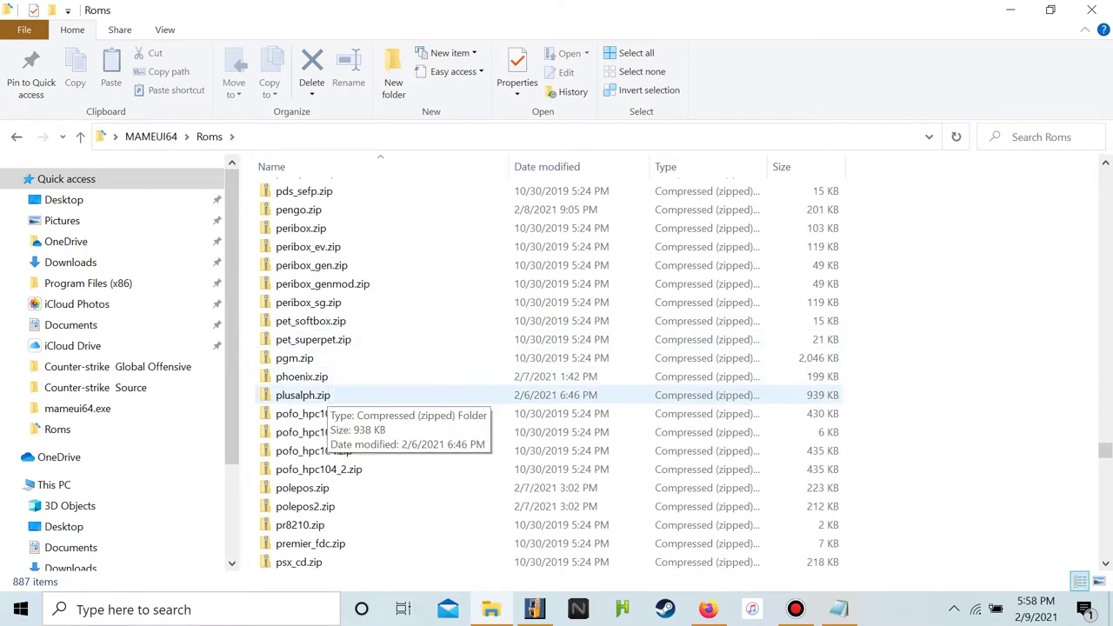
pyautogui.scroll(-2, 348, 358)
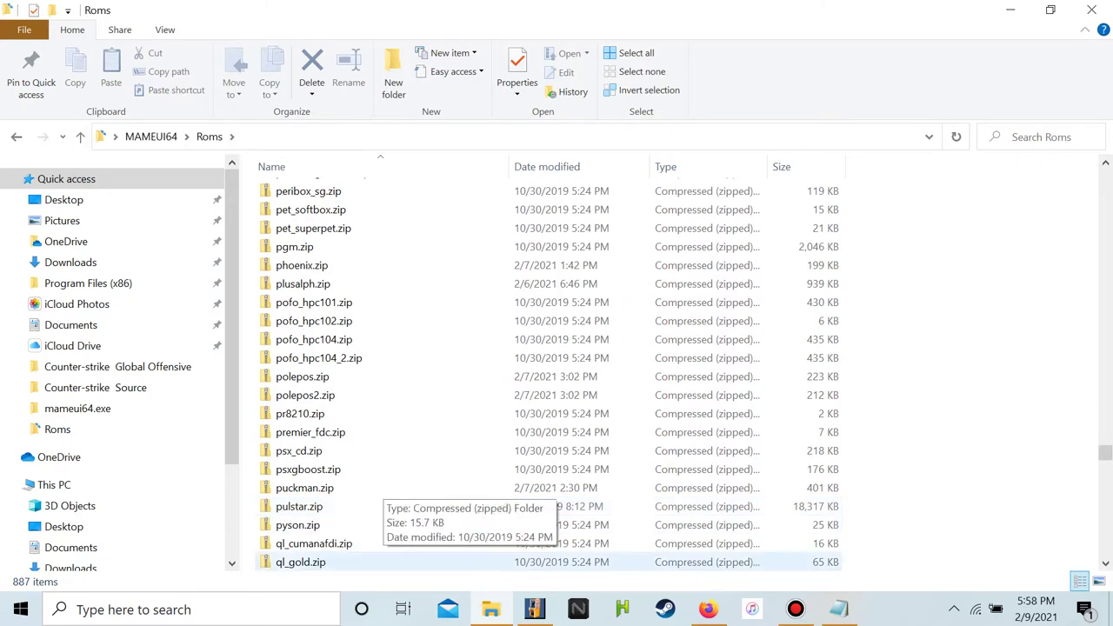
pyautogui.scroll(-9, 321, 492)
pyautogui.scroll(-6, 317, 489)
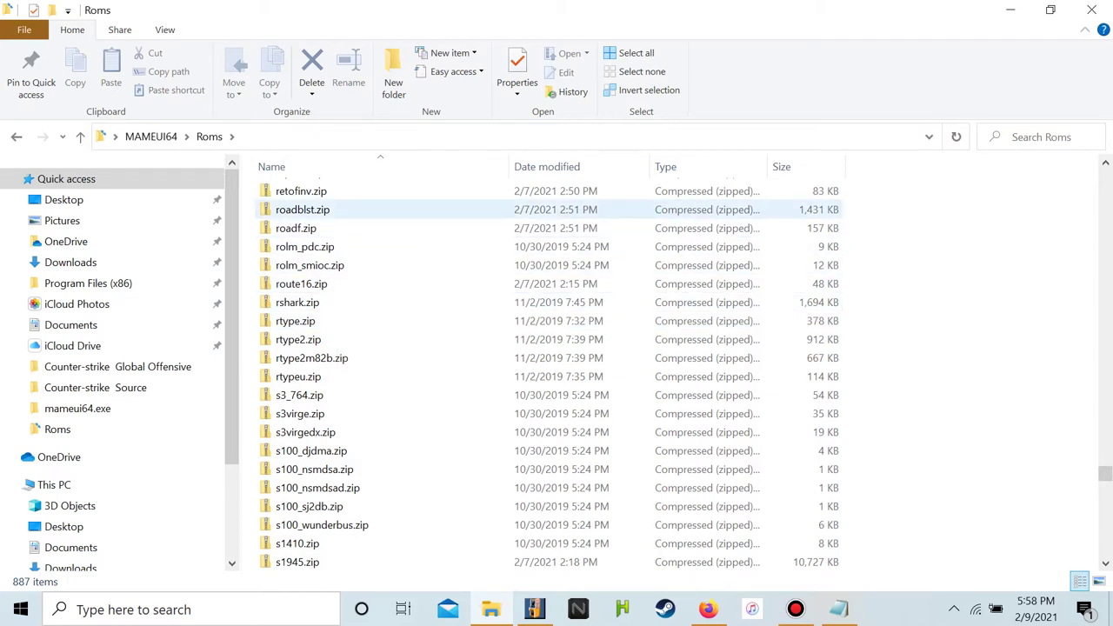
pyautogui.scroll(1, 322, 209)
pyautogui.scroll(-15, 322, 377)
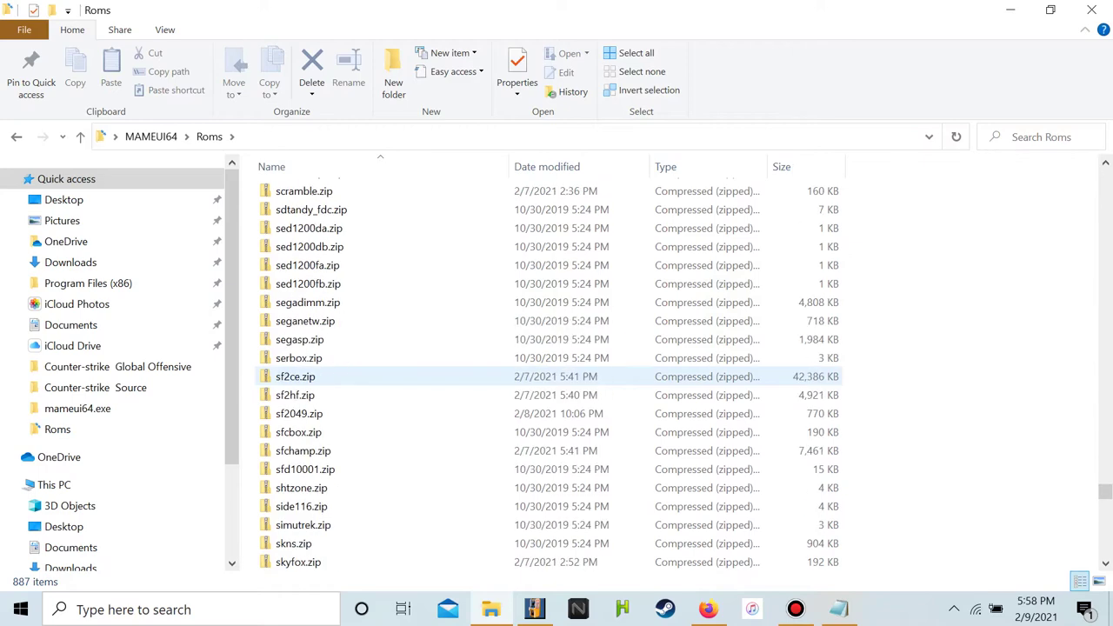
pyautogui.scroll(-20, 296, 387)
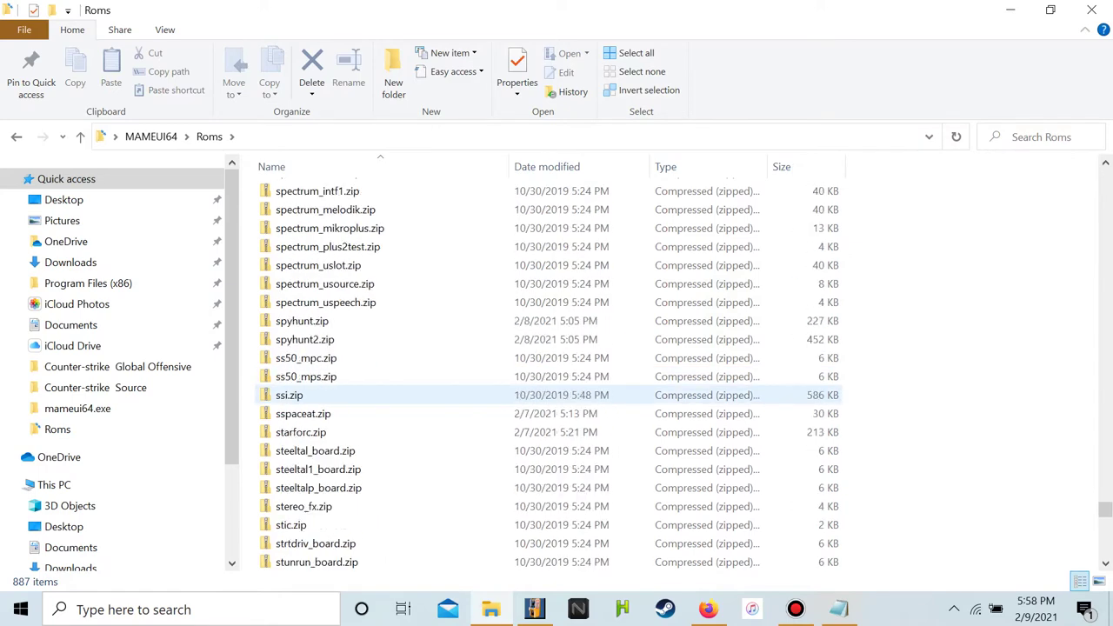
pyautogui.scroll(-20, 296, 392)
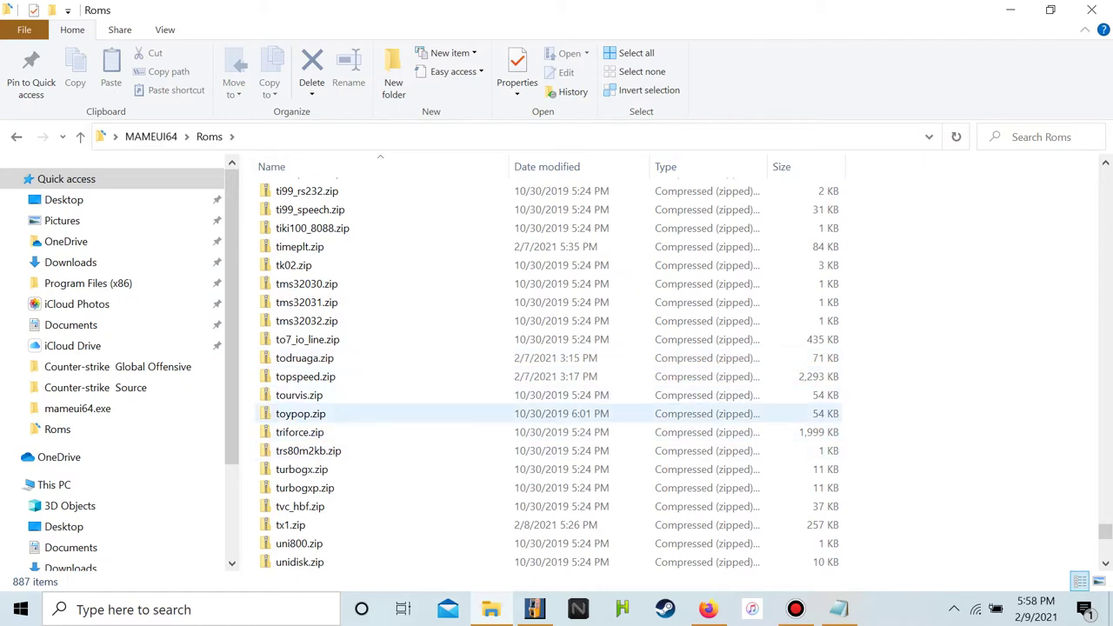
pyautogui.scroll(-3, 305, 435)
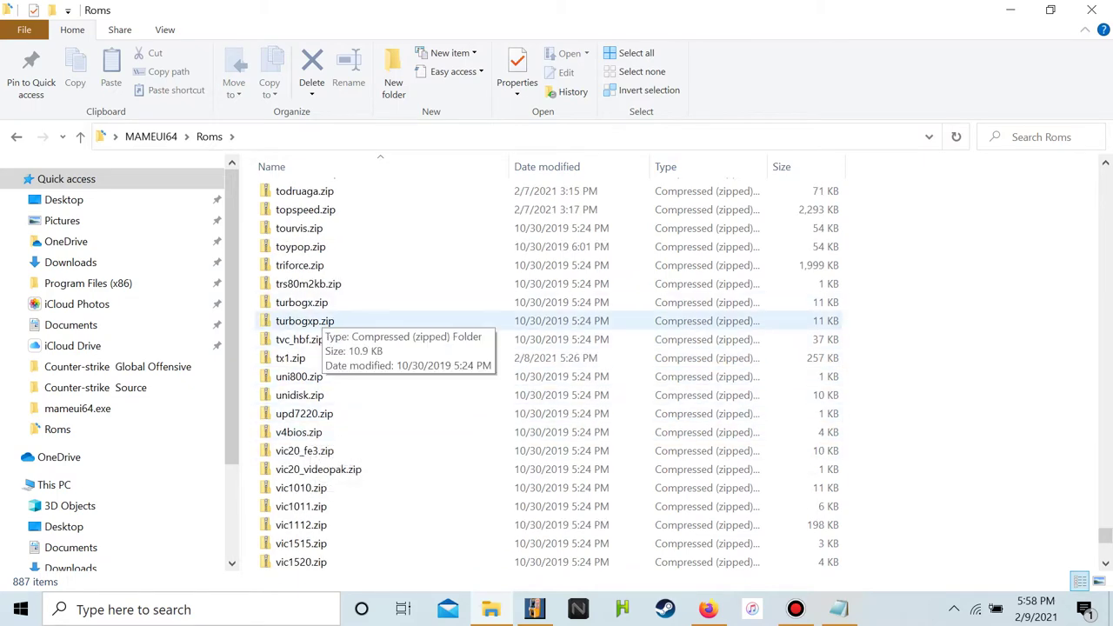
pyautogui.scroll(-10, 322, 348)
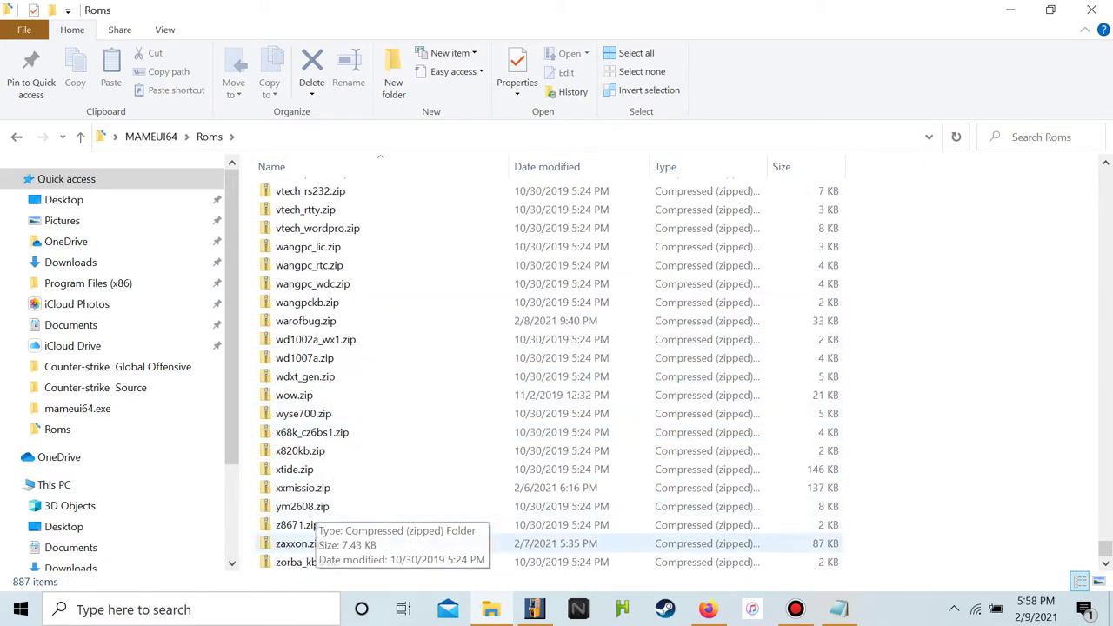
pyautogui.scroll(1, 304, 428)
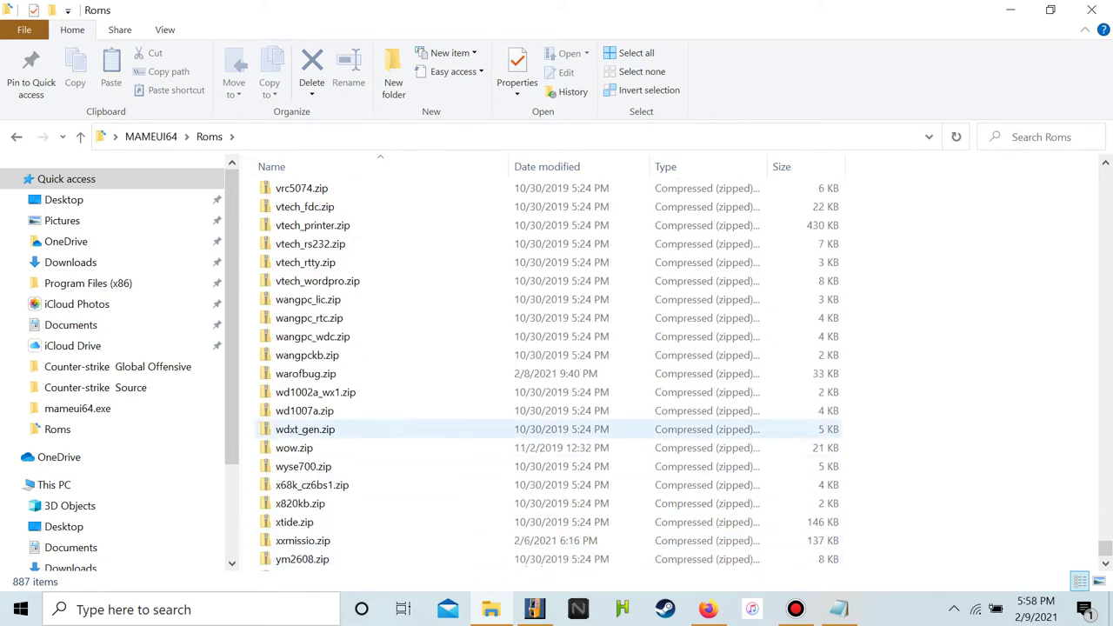
# Find puckman.zip in the Roms folder and open the archive to view its contents
pyautogui.scroll(15, 305, 304)
pyautogui.scroll(20, 304, 309)
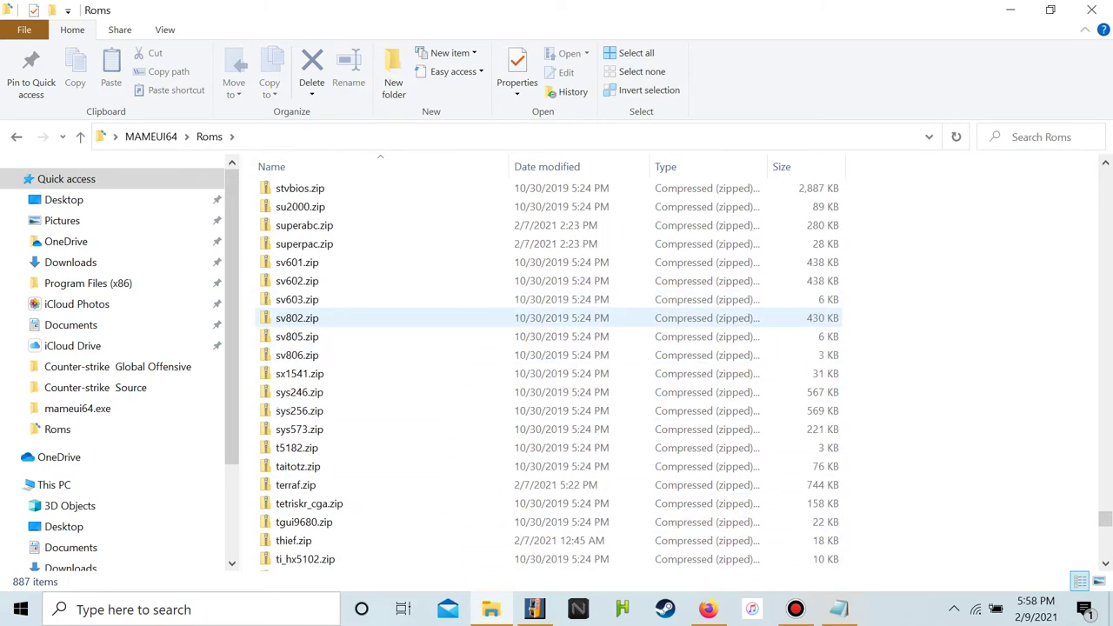
pyautogui.scroll(20, 304, 318)
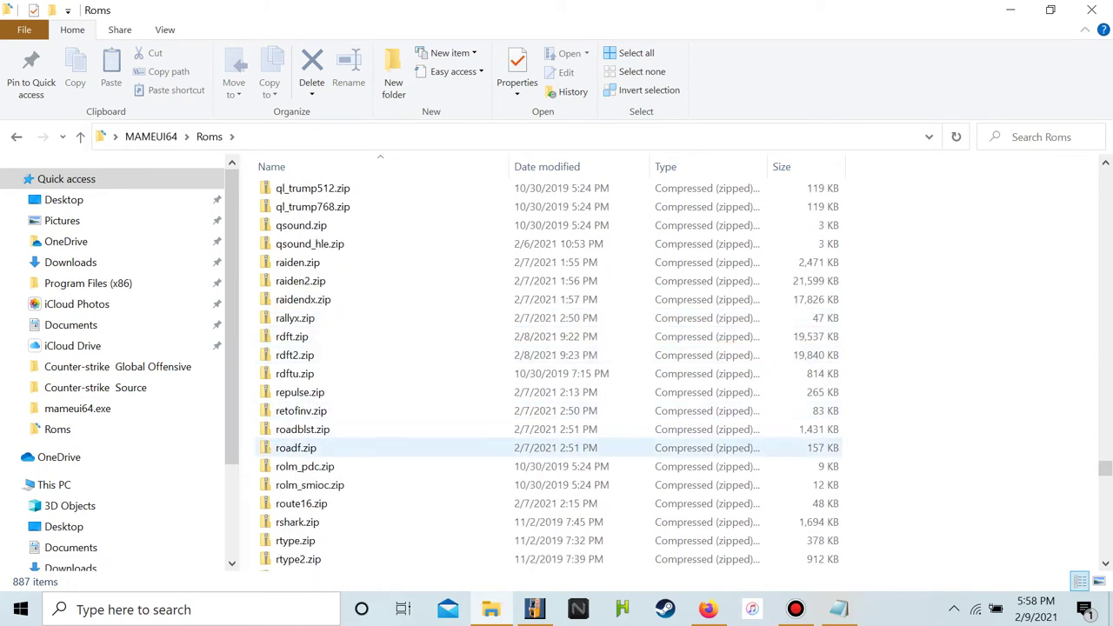
pyautogui.scroll(6, 304, 366)
pyautogui.scroll(8, 304, 299)
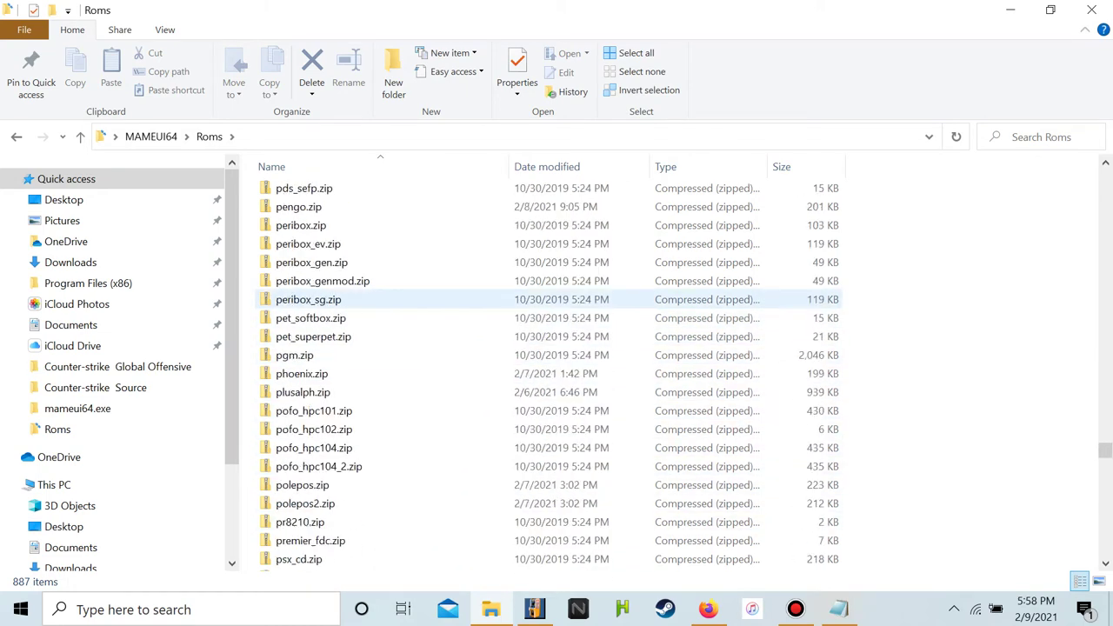
pyautogui.scroll(-2, 304, 374)
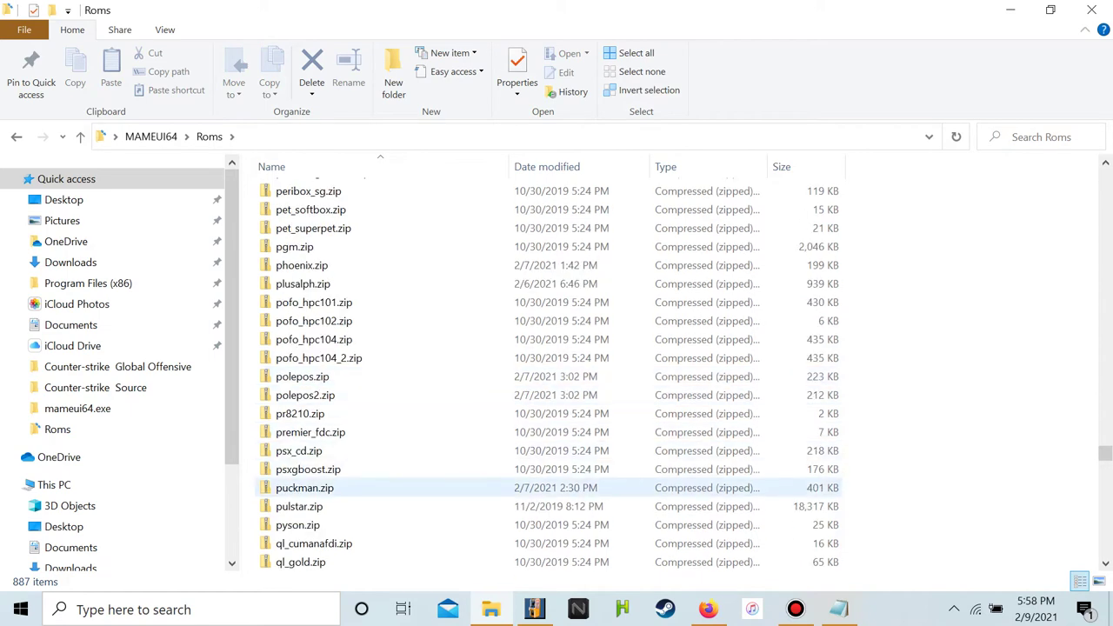
pyautogui.doubleClick(304, 488)
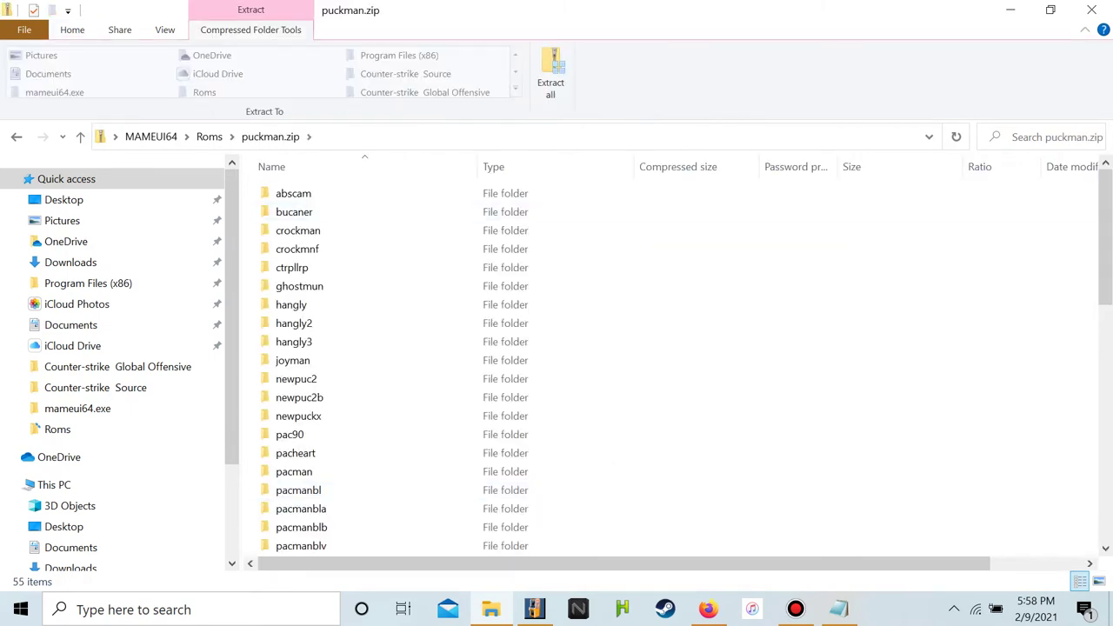
# Examine the game variant folders inside puckman.zip, highlighting abscam through pacmanpe, and clear the selection
pyautogui.scroll(-9, 304, 380)
pyautogui.scroll(12, 304, 380)
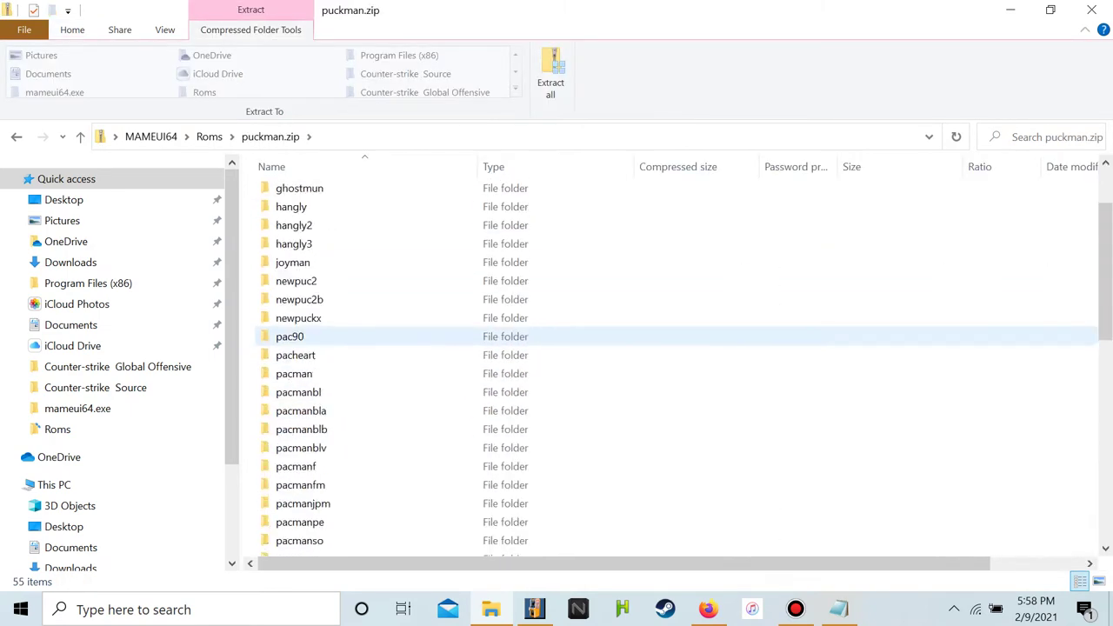
pyautogui.moveTo(250, 186); pyautogui.dragTo(514, 211)
pyautogui.scroll(6, 514, 211)
pyautogui.press('Escape')
pyautogui.scroll(4, 487, 193)
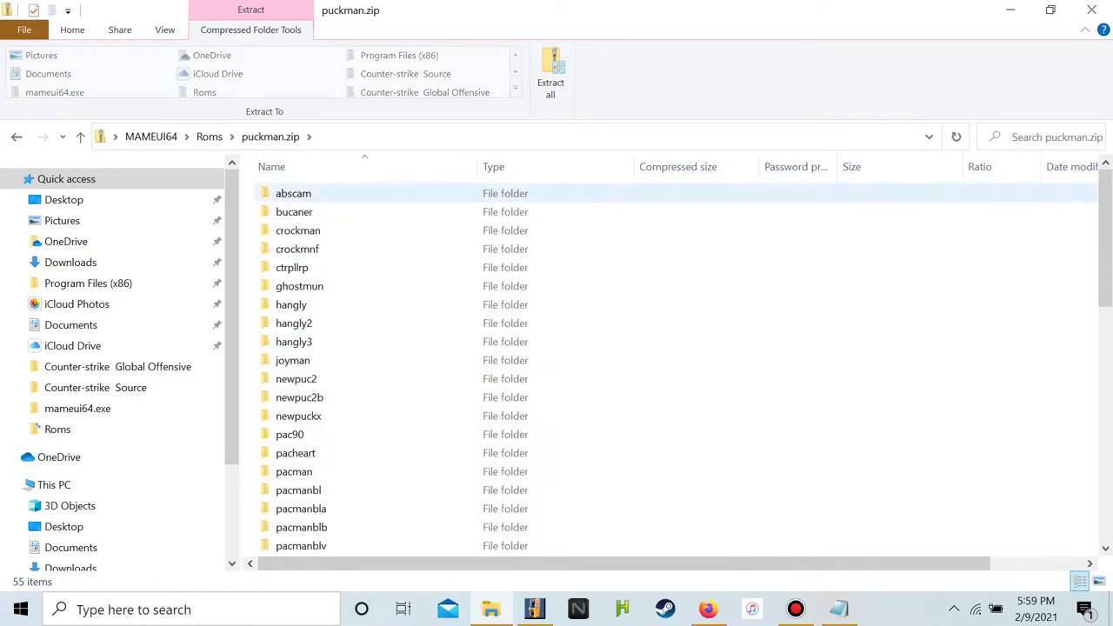
pyautogui.moveTo(254, 195); pyautogui.dragTo(524, 398)
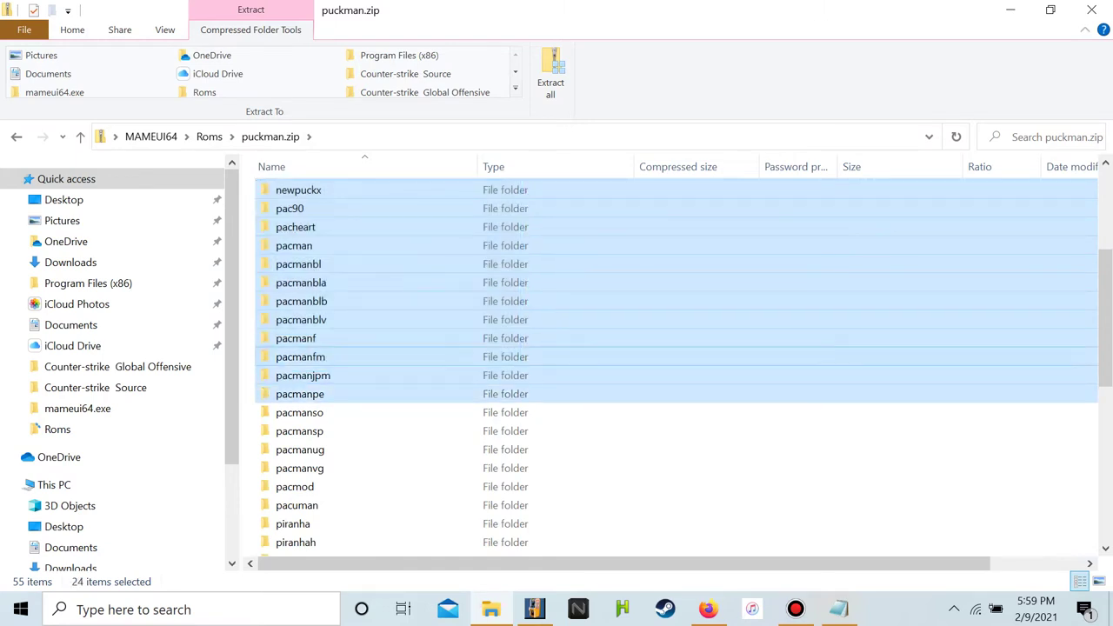
pyautogui.scroll(4, 676, 366)
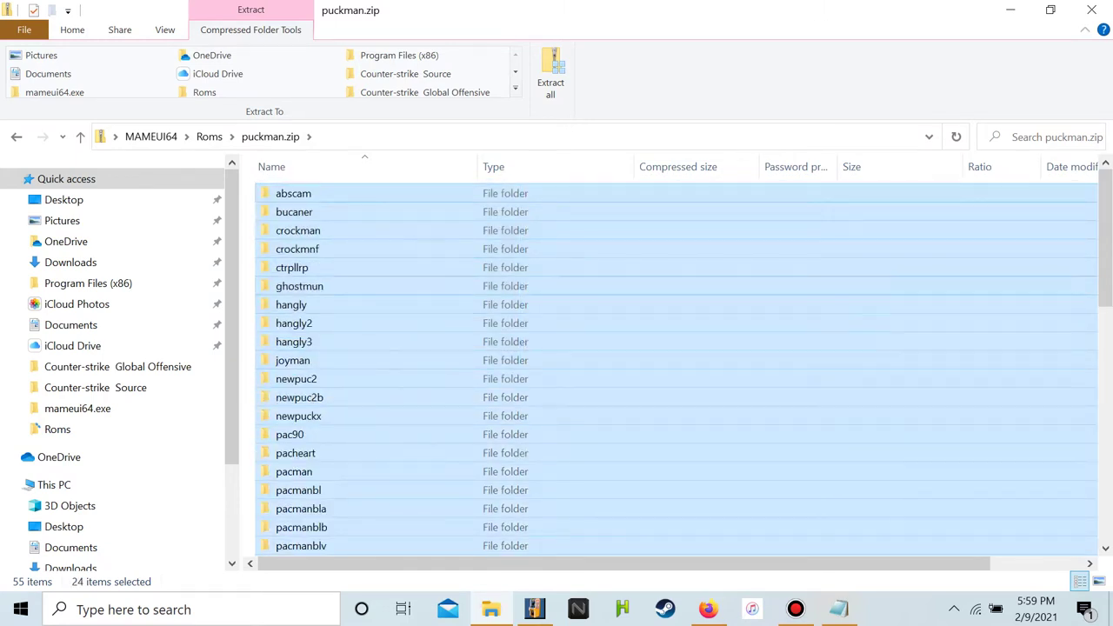
pyautogui.click(248, 267)
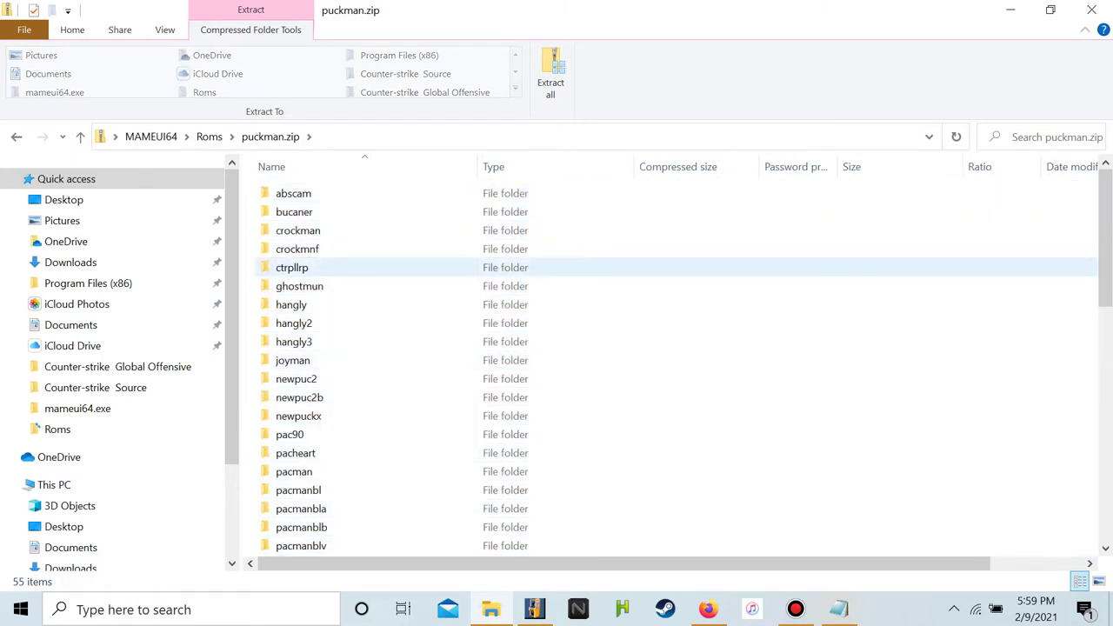
# Return to the Roms folder and go back up the file list to the Namco system files
pyautogui.press('BackSpace')
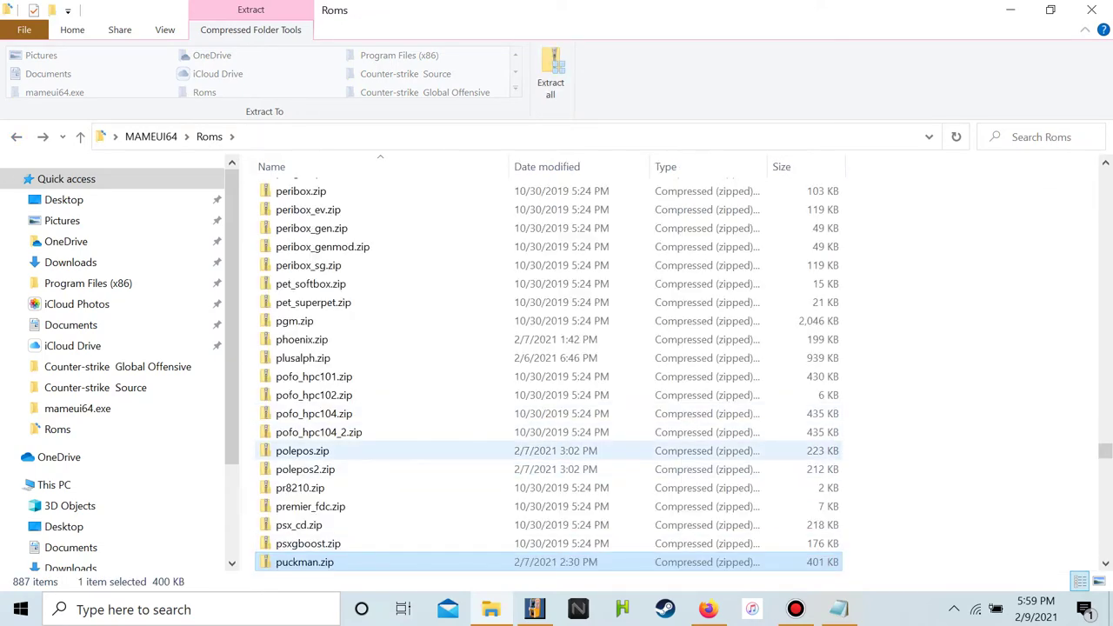
pyautogui.scroll(18, 348, 365)
pyautogui.scroll(-3, 348, 391)
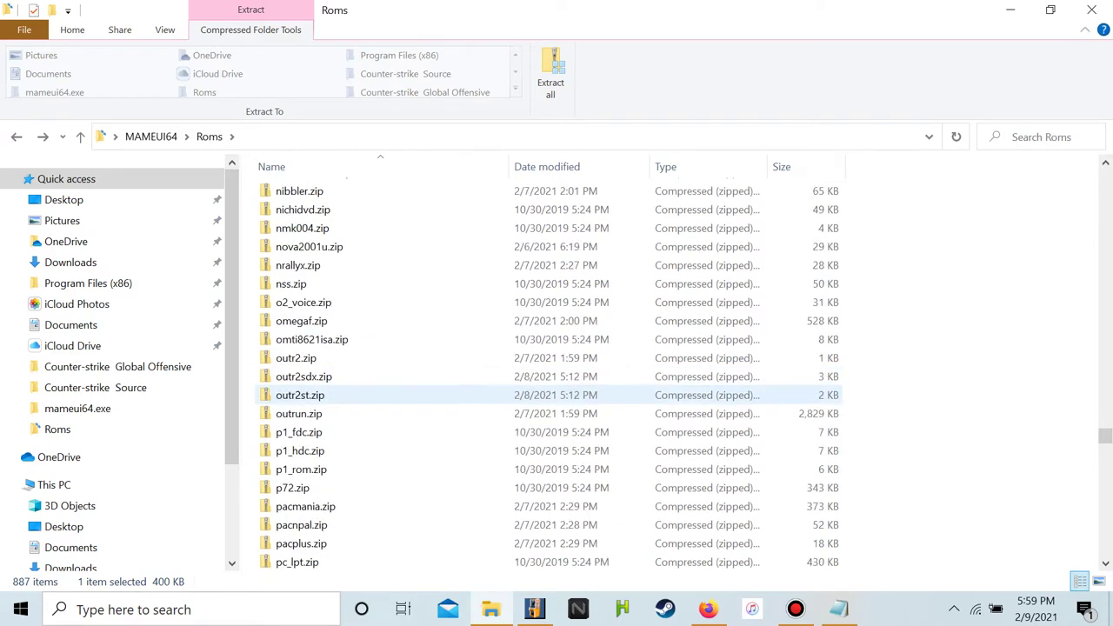
pyautogui.scroll(5, 348, 391)
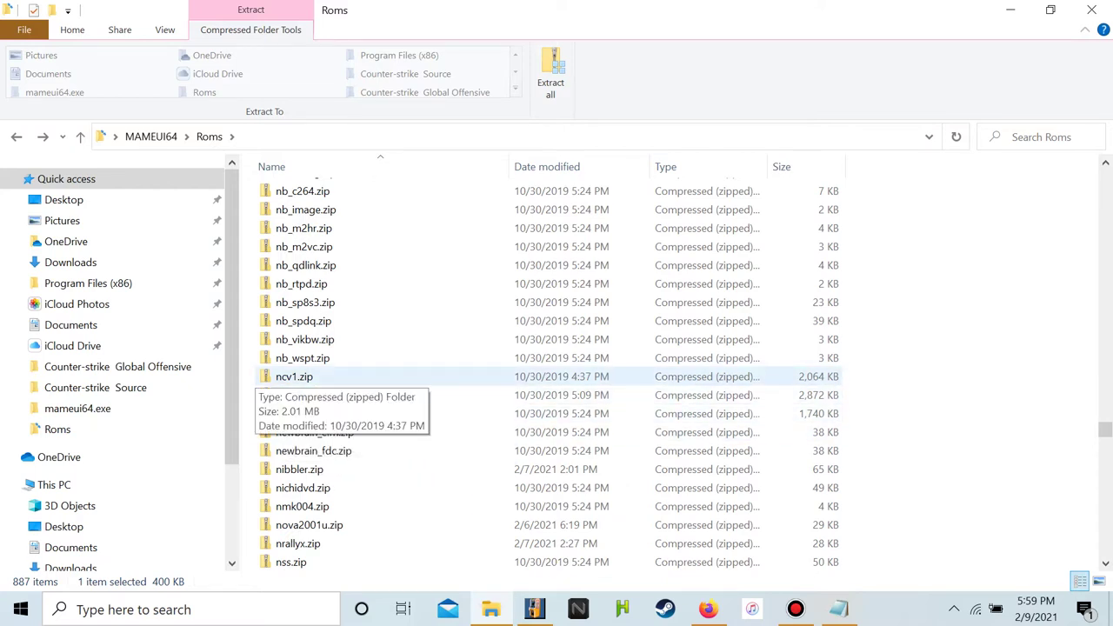
pyautogui.scroll(2, 287, 376)
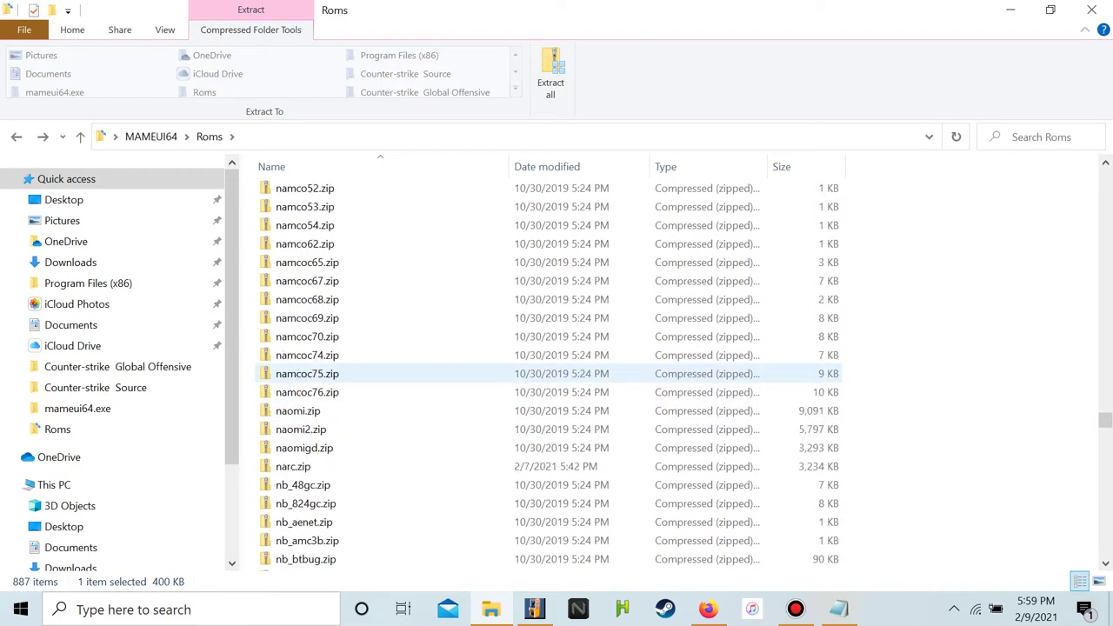
# Look back through the ROM zip files from the Namco system files up to the start of the Roms list
pyautogui.scroll(6, 330, 404)
pyautogui.scroll(10, 331, 409)
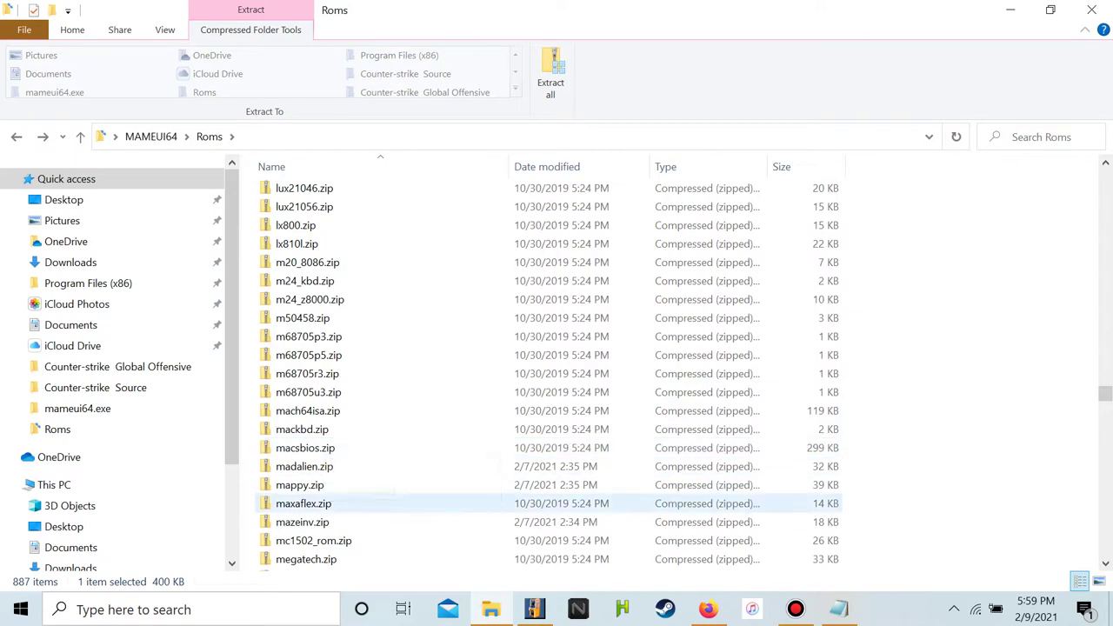
pyautogui.scroll(7, 326, 431)
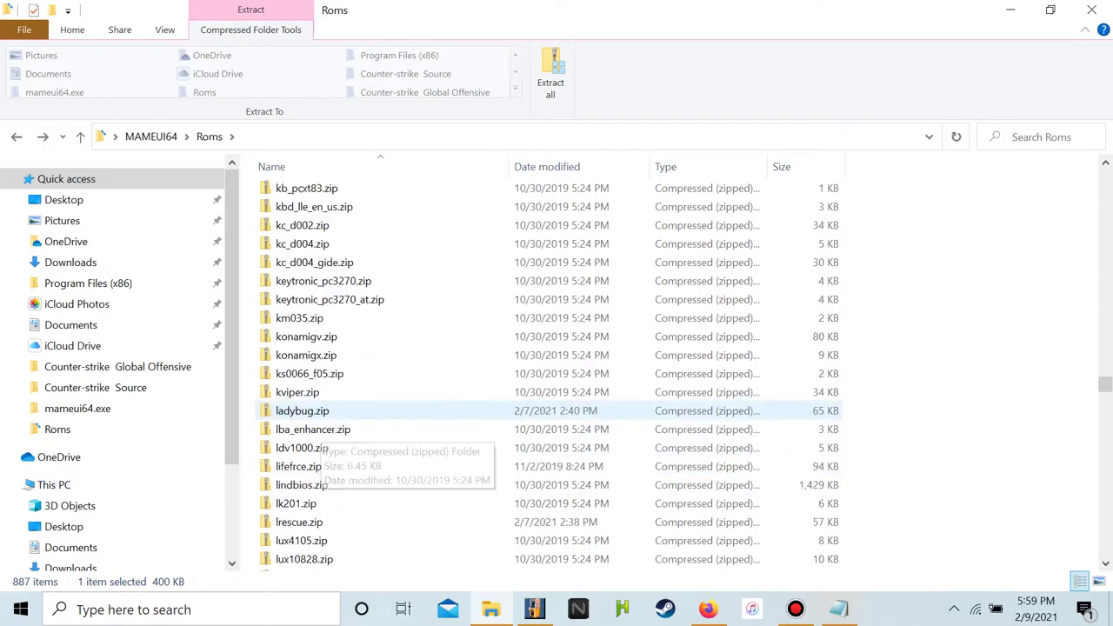
pyautogui.scroll(7, 326, 410)
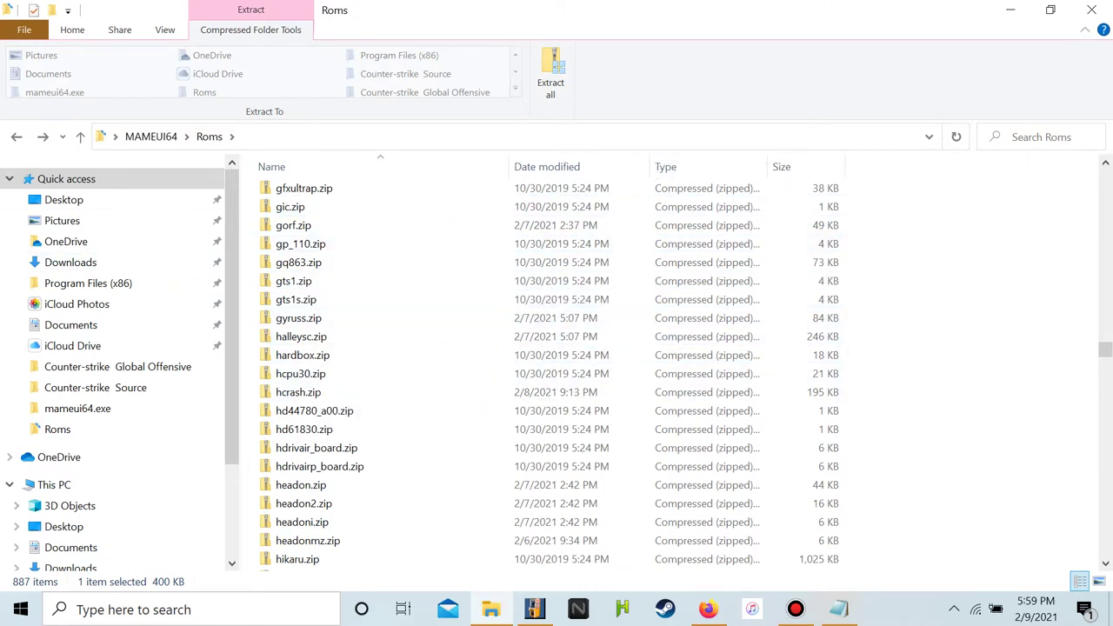
pyautogui.scroll(7, 326, 239)
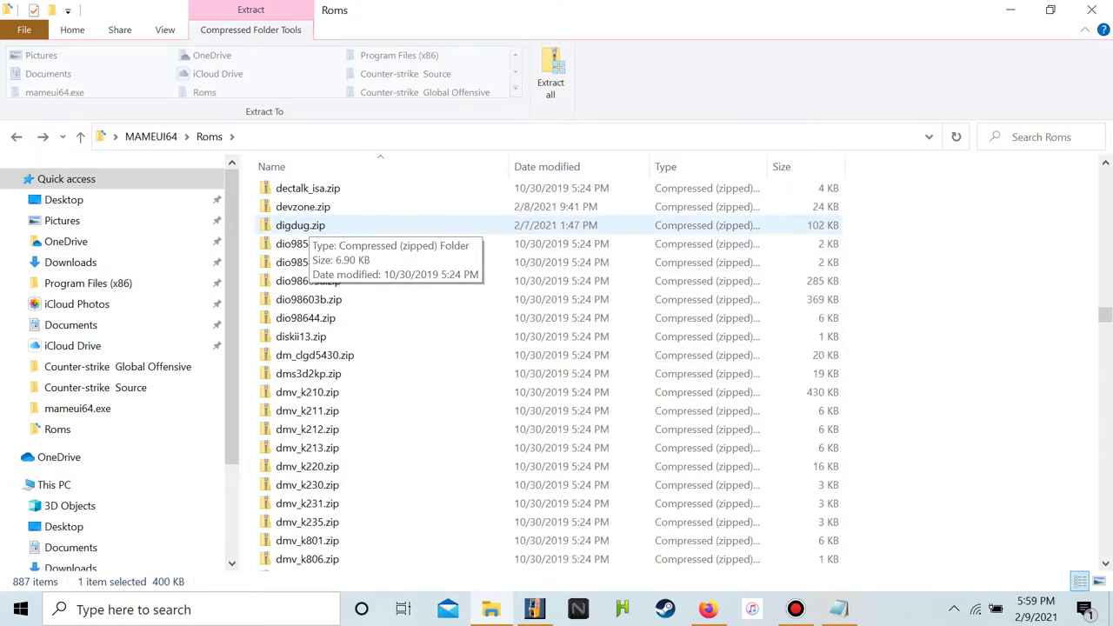
pyautogui.scroll(15, 309, 233)
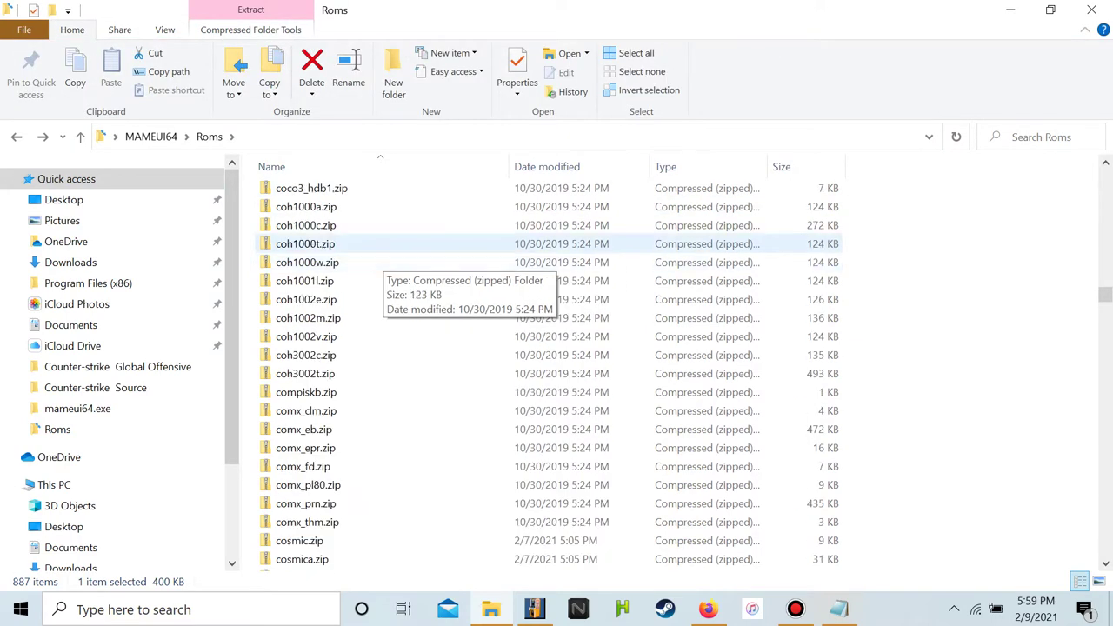
pyautogui.scroll(20, 374, 259)
pyautogui.scroll(20, 352, 263)
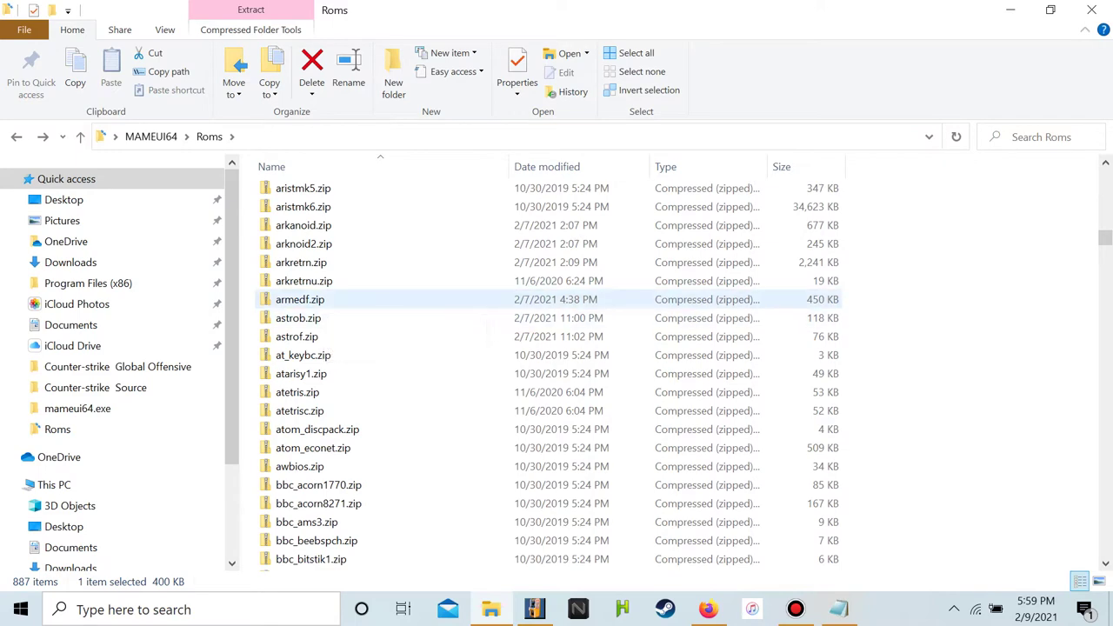
pyautogui.scroll(4, 352, 365)
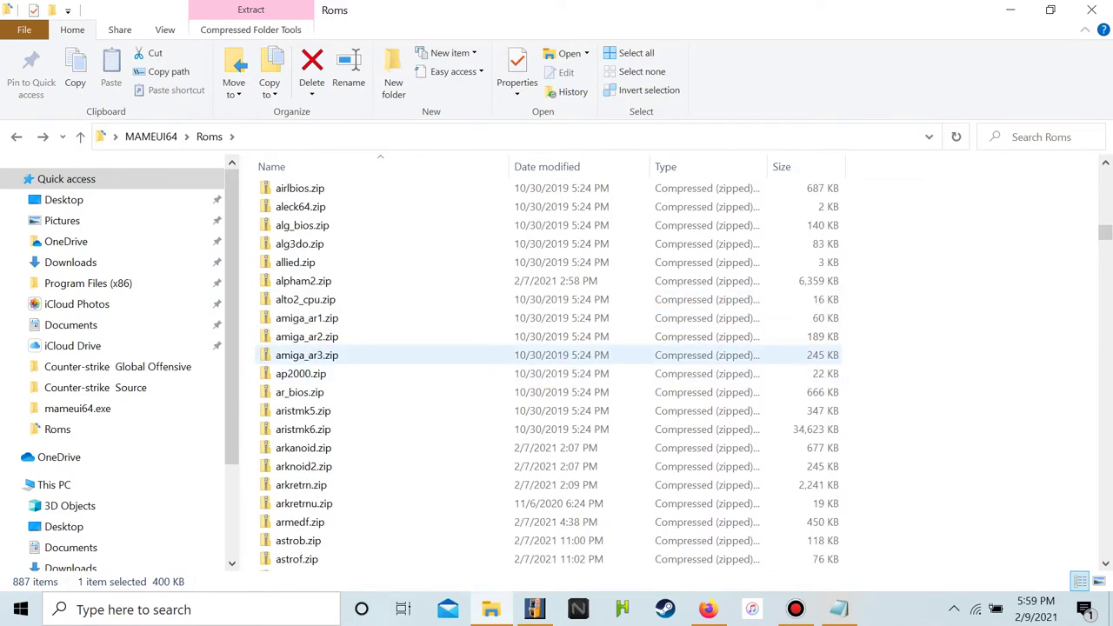
pyautogui.scroll(20, 353, 355)
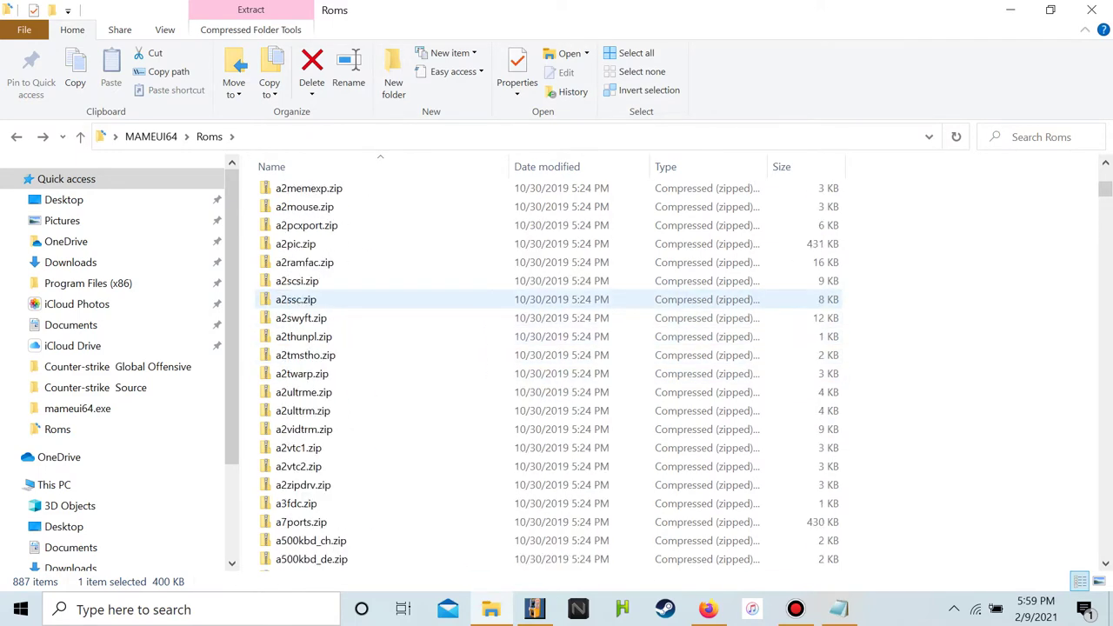
pyautogui.scroll(13, 352, 300)
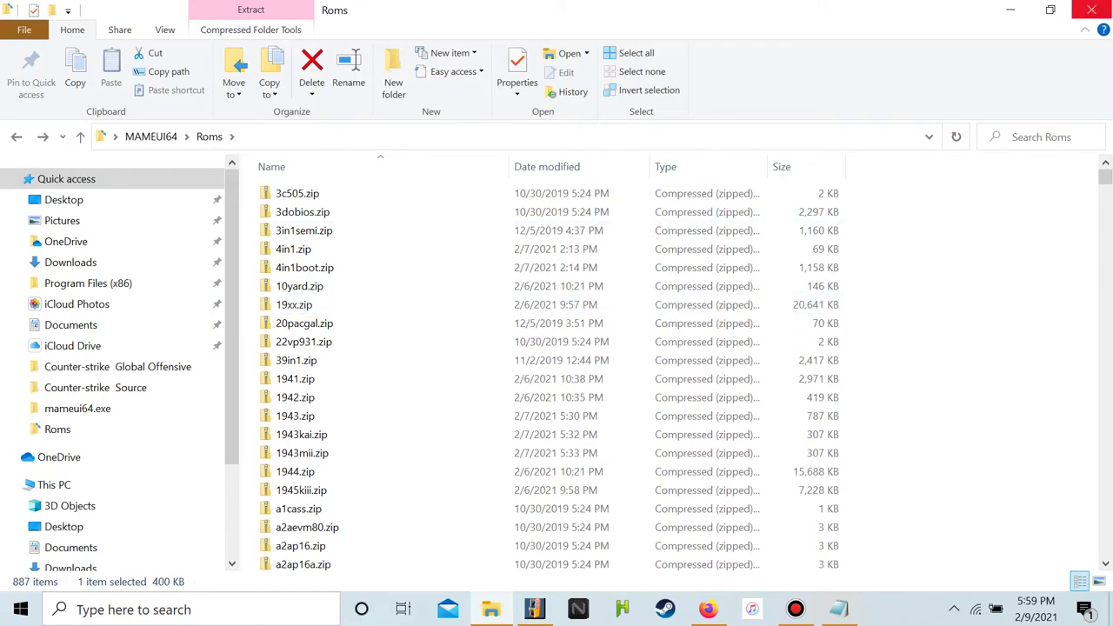
# Return to the MAMEUI64 folder and open !README_FIRST!!.txt from the cheat0206 folder
pyautogui.click(16, 136)
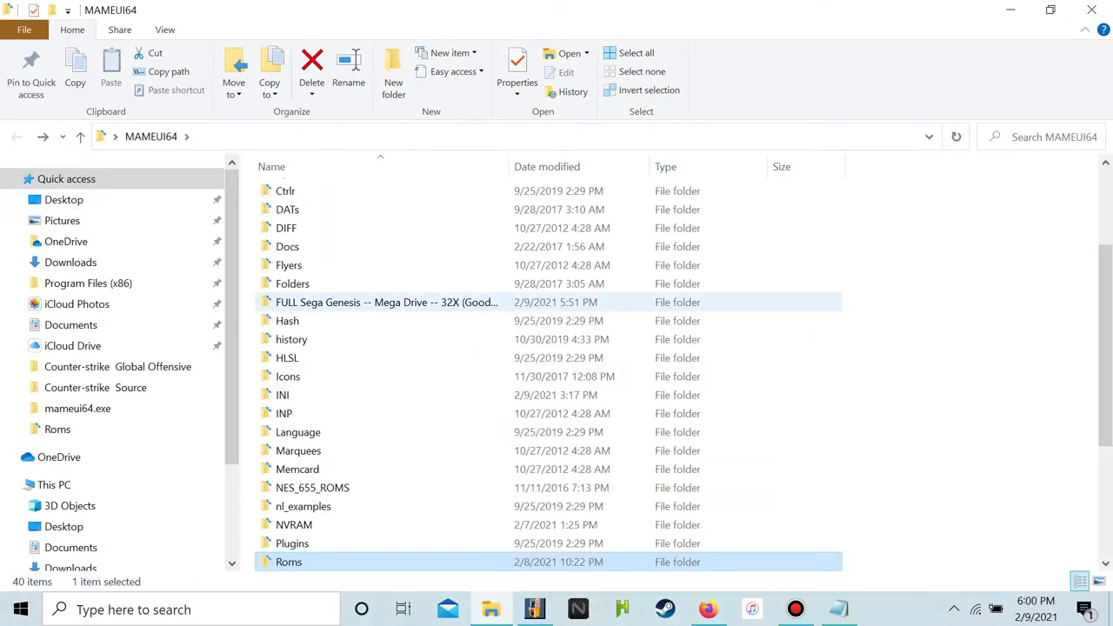
pyautogui.scroll(3, 322, 303)
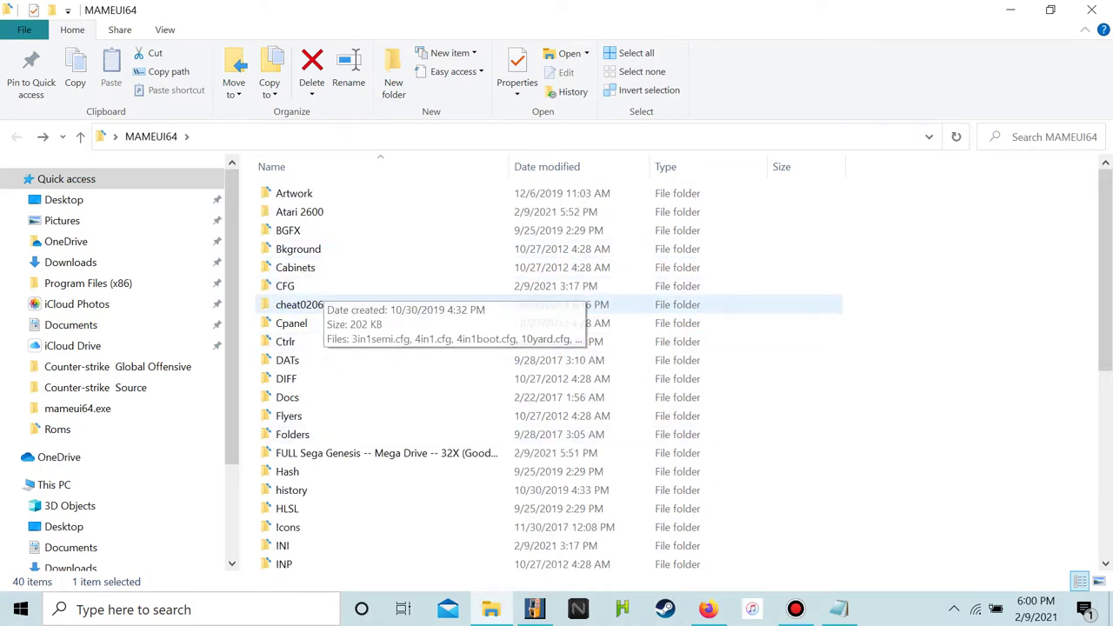
pyautogui.doubleClick(338, 304)
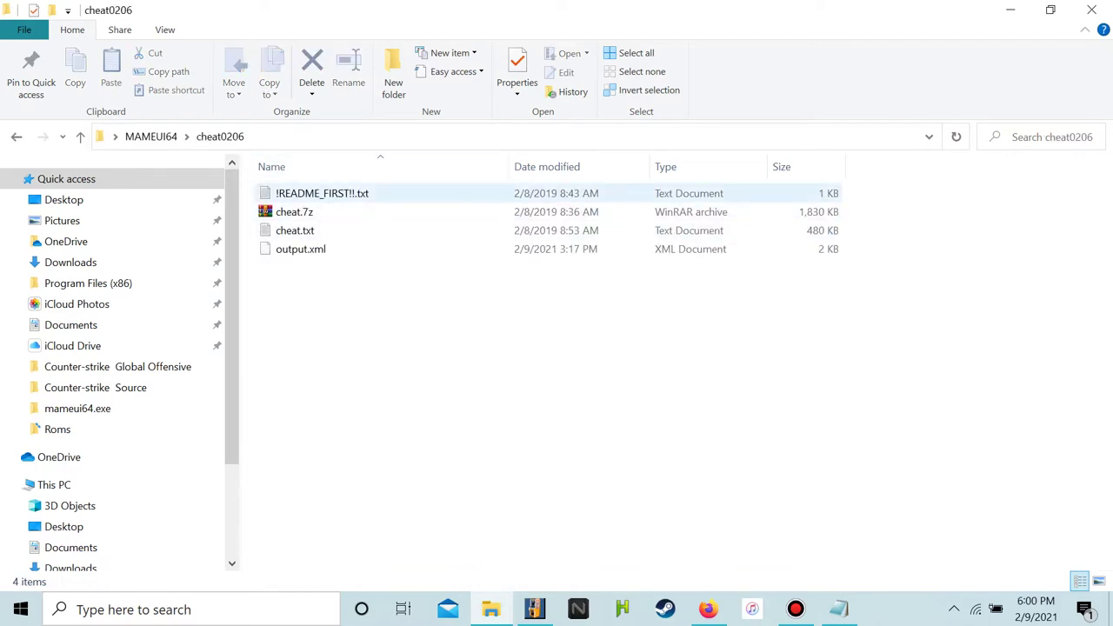
pyautogui.press('Down')
pyautogui.press('Return')
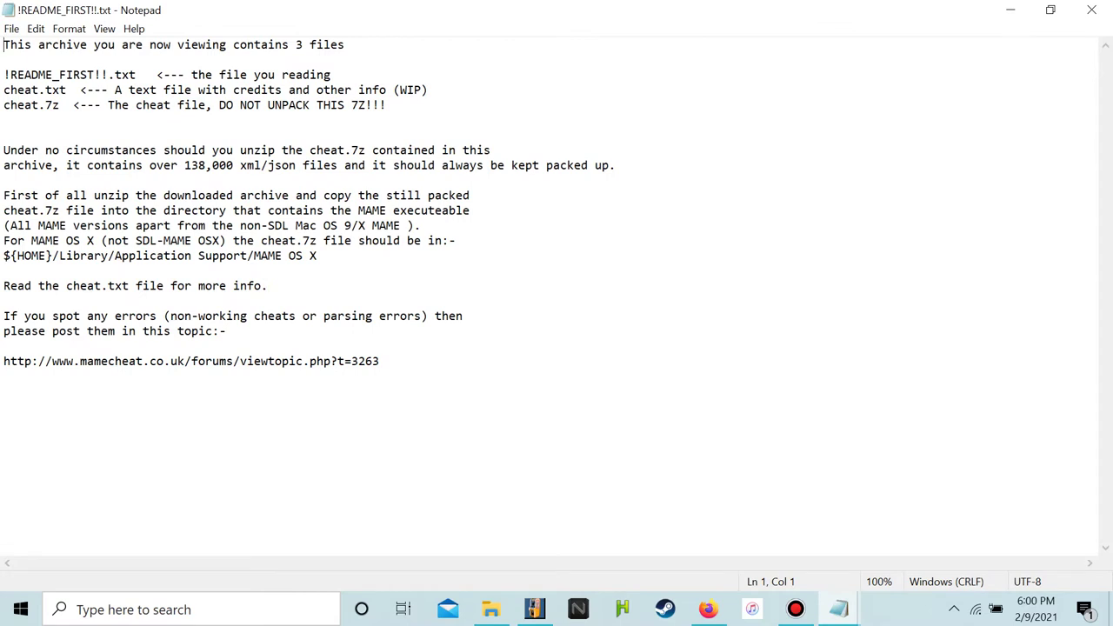
# Highlight the readme's instructions for reading, close the file, and go back to the MAMEUI64 folder
pyautogui.moveTo(11, 45); pyautogui.dragTo(379, 360)
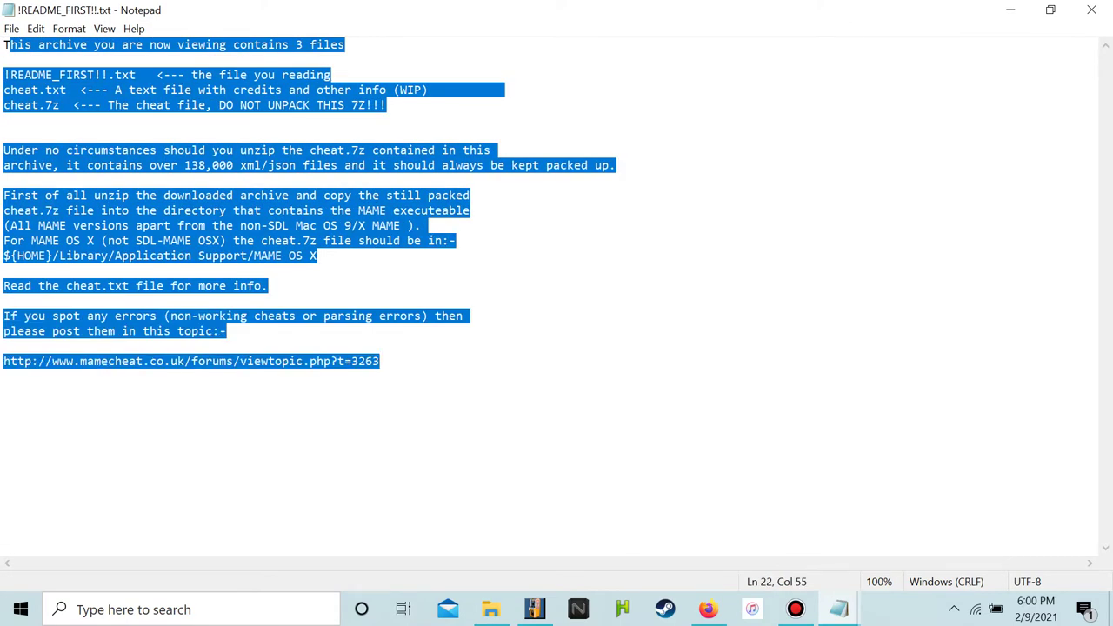
pyautogui.click(407, 225)
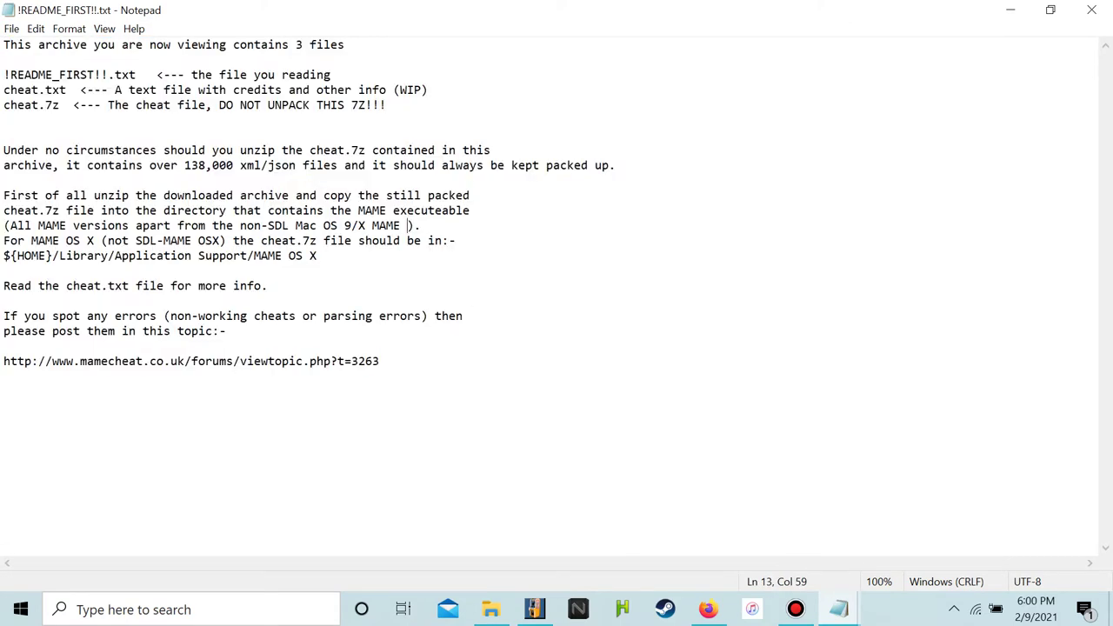
pyautogui.moveTo(11, 45); pyautogui.dragTo(379, 360)
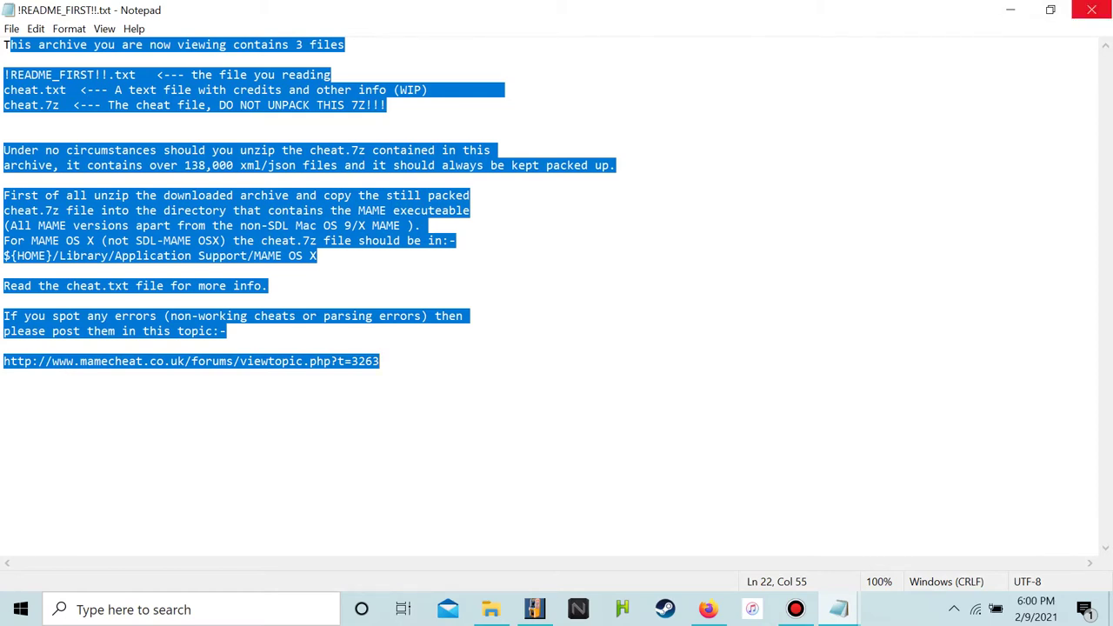
pyautogui.click(1091, 10)
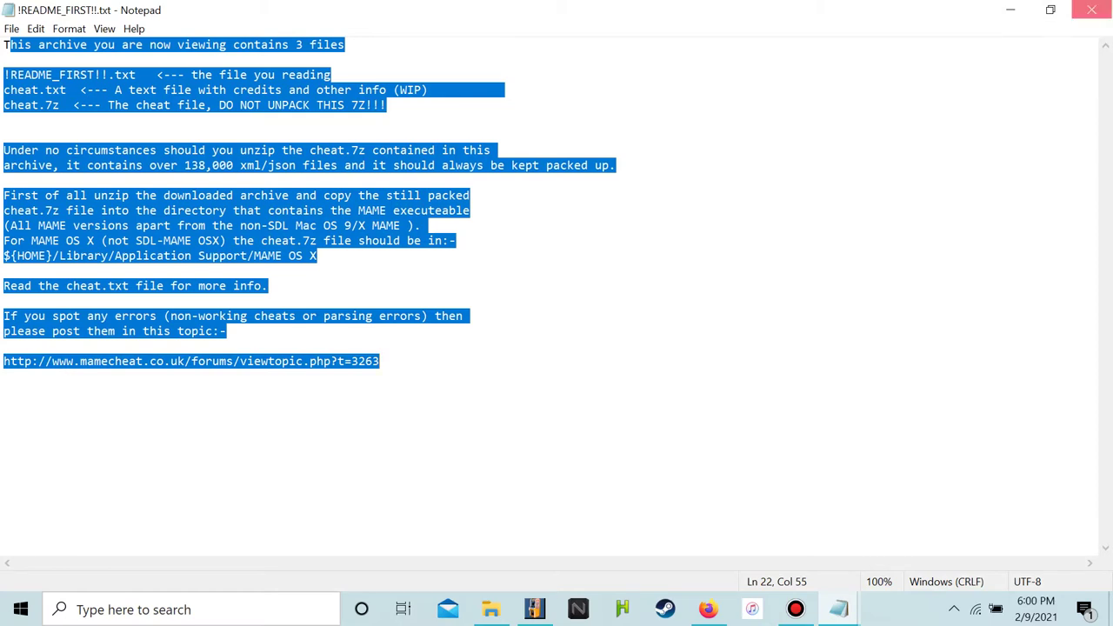
pyautogui.press('BackSpace')
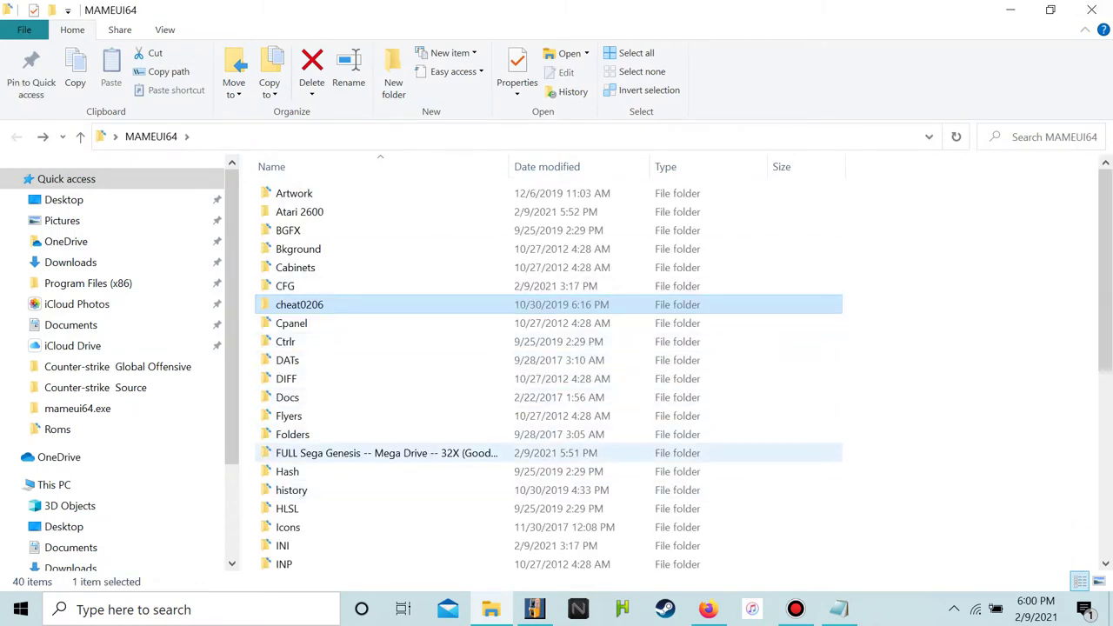
# View the contents of the Docs folder and return to the MAMEUI64 folder
pyautogui.doubleClick(287, 397)
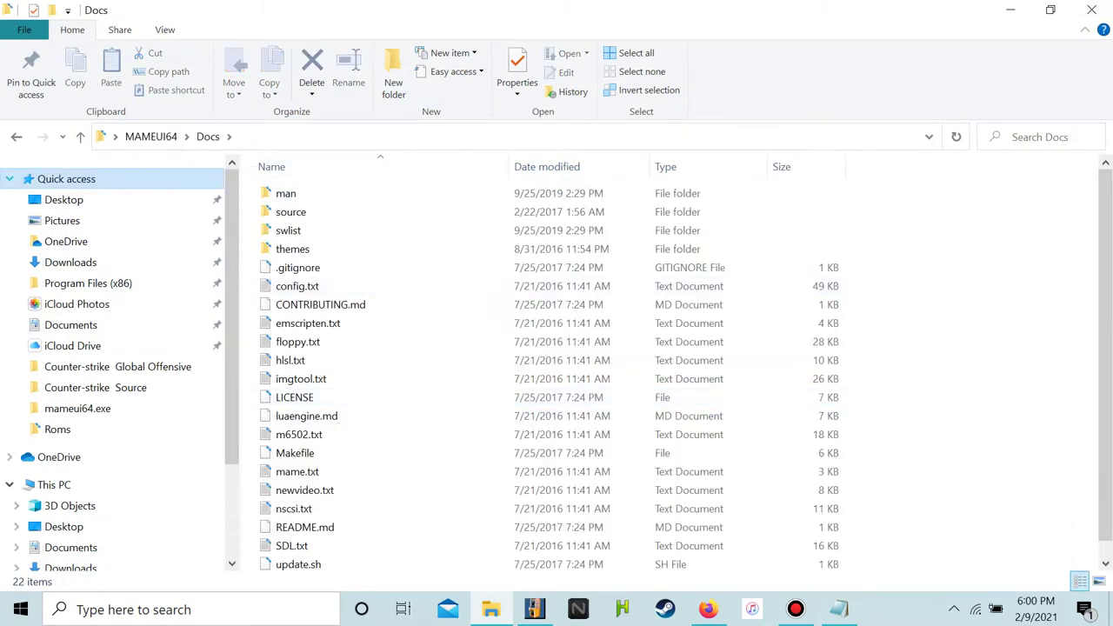
pyautogui.press('BackSpace')
pyautogui.scroll(-6, 296, 323)
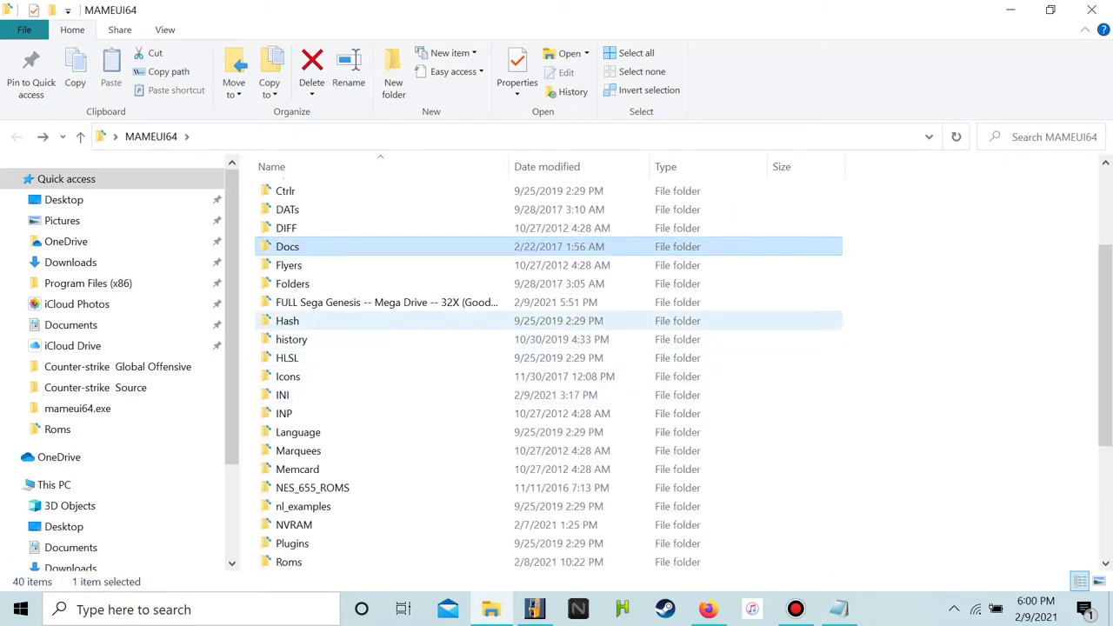
# Find the Software folder in MAMEUI64 and open its Dir.txt file
pyautogui.click(289, 357)
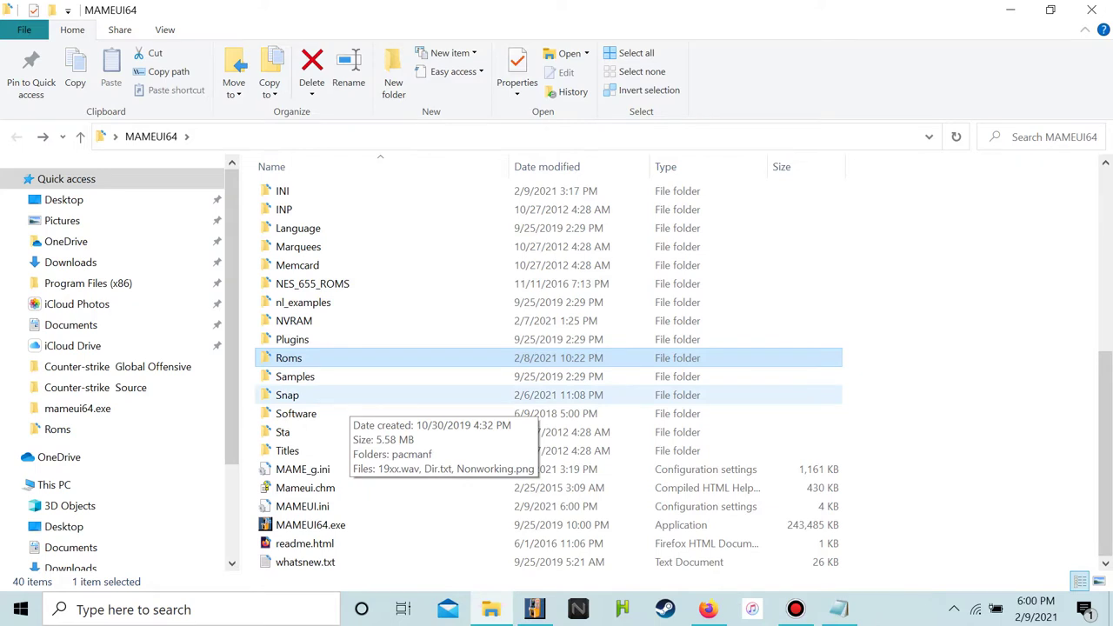
pyautogui.doubleClick(296, 413)
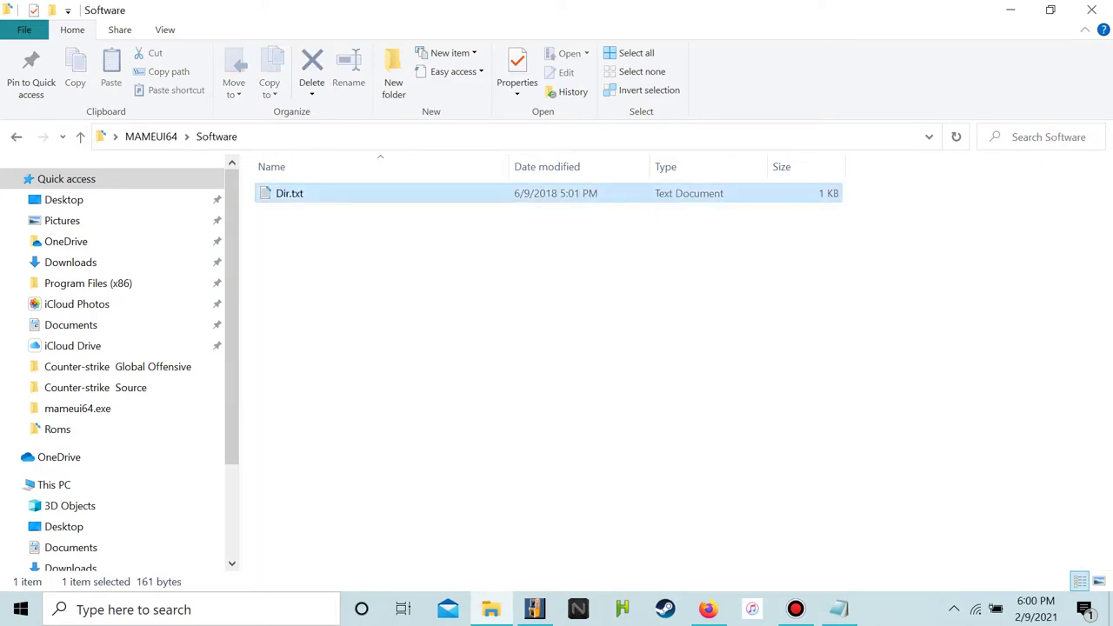
pyautogui.doubleClick(289, 193)
# Highlight the three example software paths in Dir.txt, close the file, and return to the MAMEUI64 folder
pyautogui.click(270, 157)
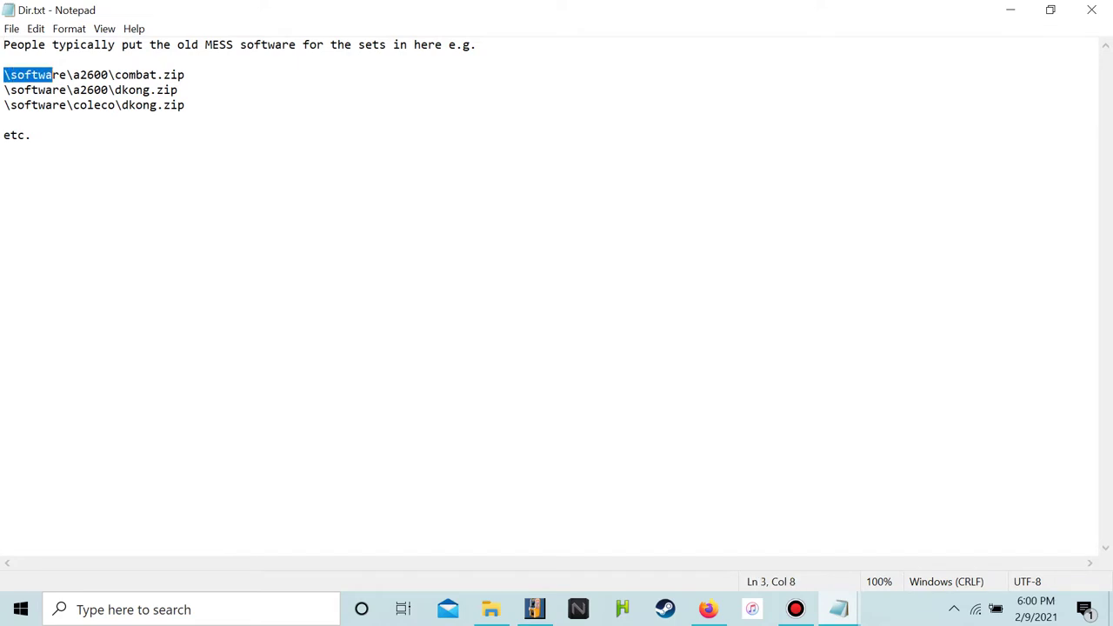
pyautogui.hotkey('shift', 'Down')
pyautogui.hotkey('shift', 'Down')
pyautogui.hotkey('shift', 'Down')
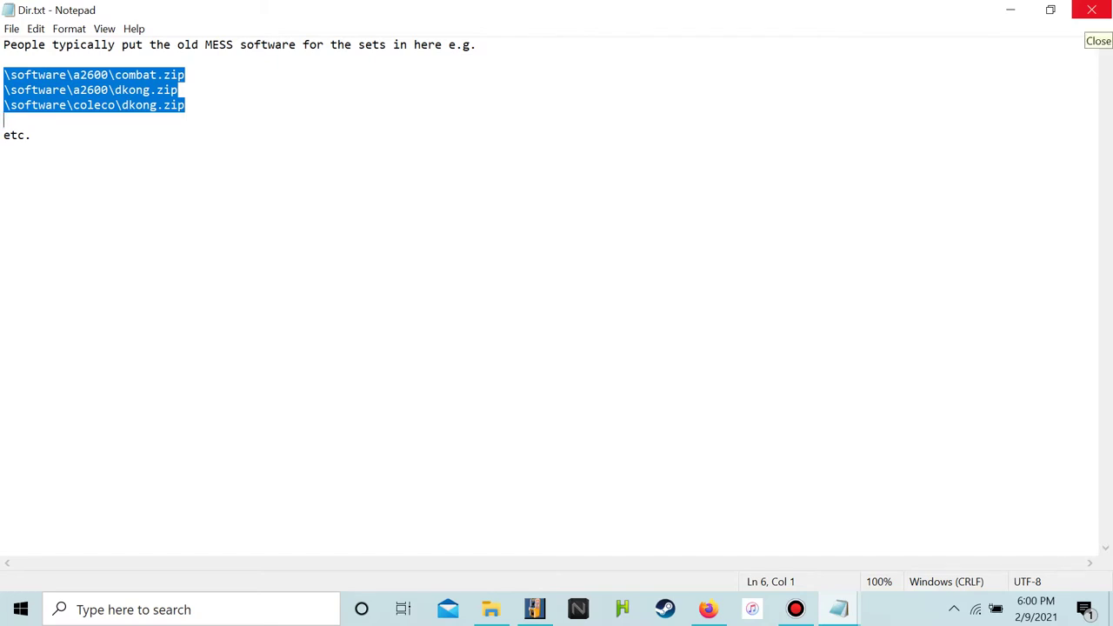
pyautogui.click(1092, 9)
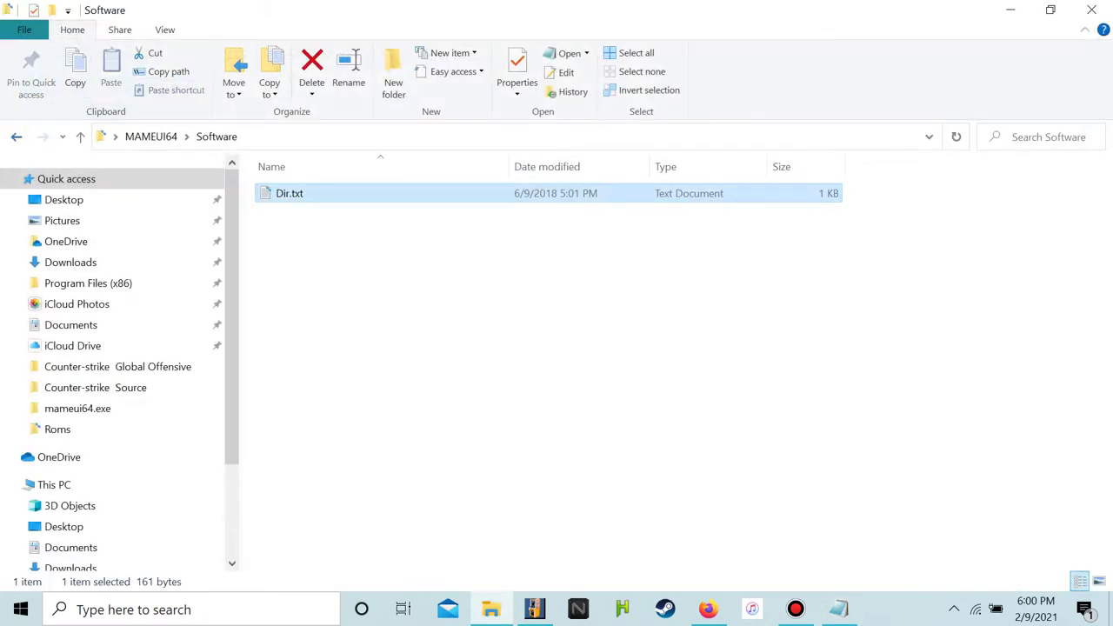
pyautogui.press('BackSpace')
# Open the Artwork folder and look through its artwork zip files and PNG overlay images
pyautogui.scroll(-3, 348, 391)
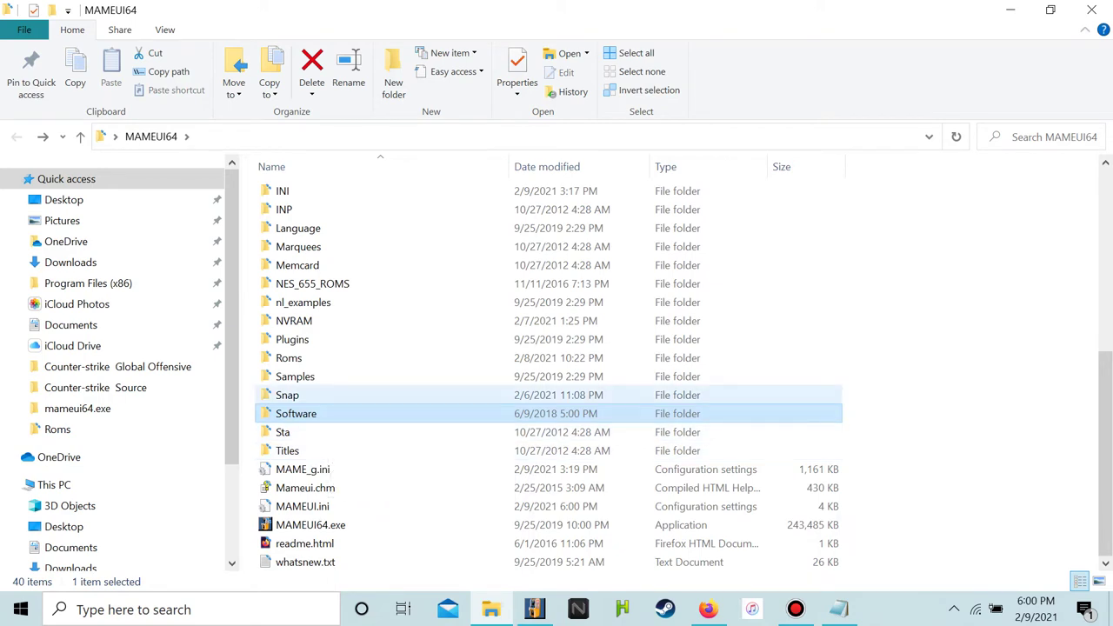
pyautogui.scroll(1, 296, 304)
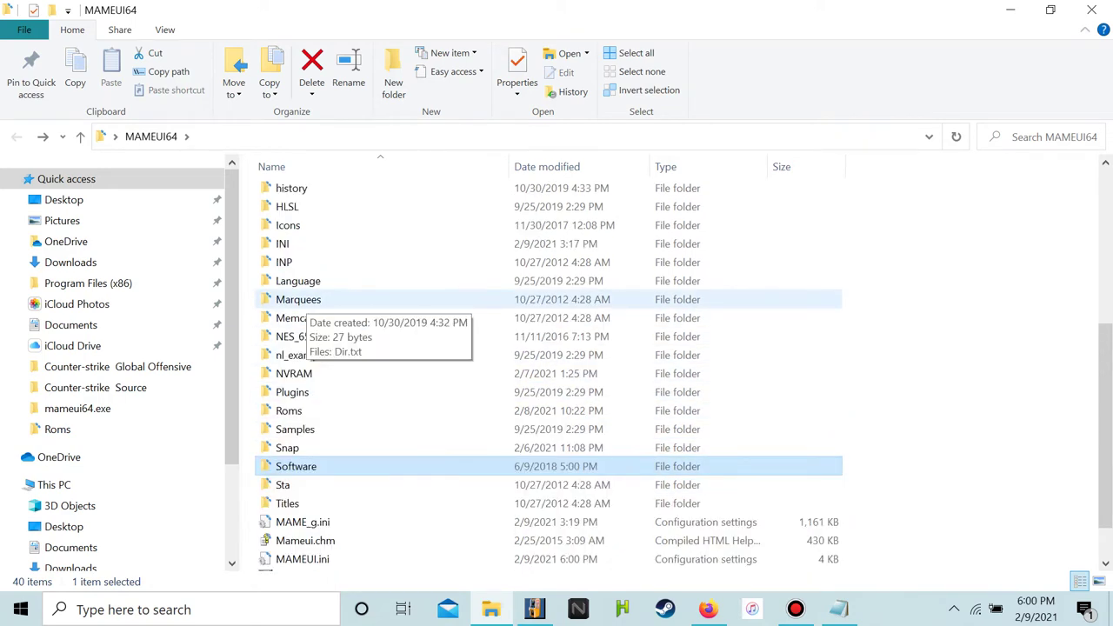
pyautogui.scroll(5, 301, 306)
pyautogui.doubleClick(287, 189)
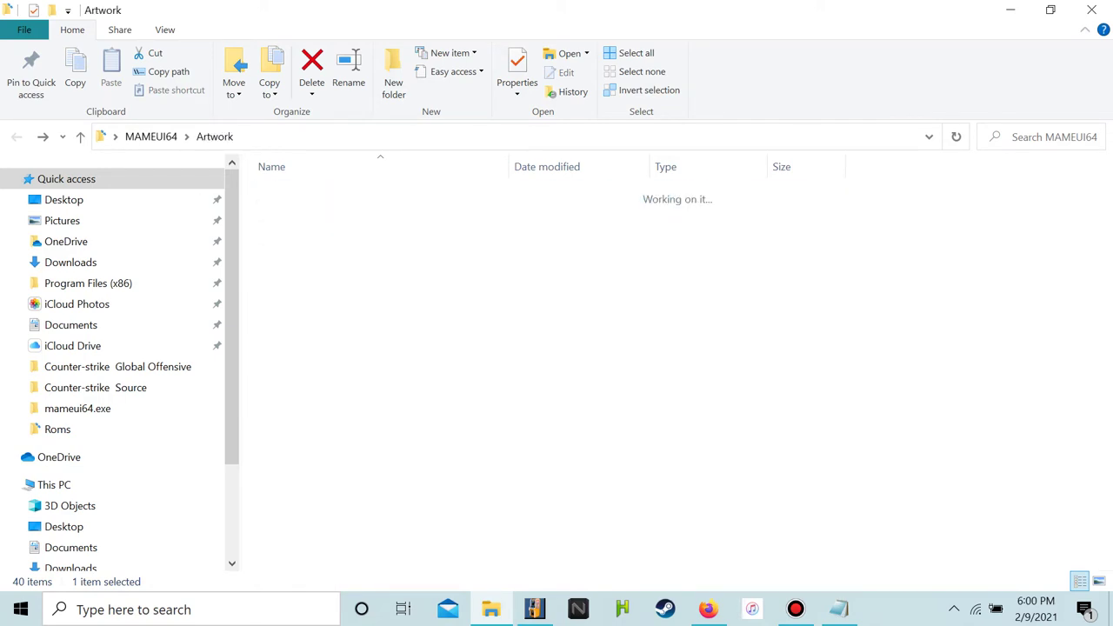
pyautogui.scroll(-6, 352, 440)
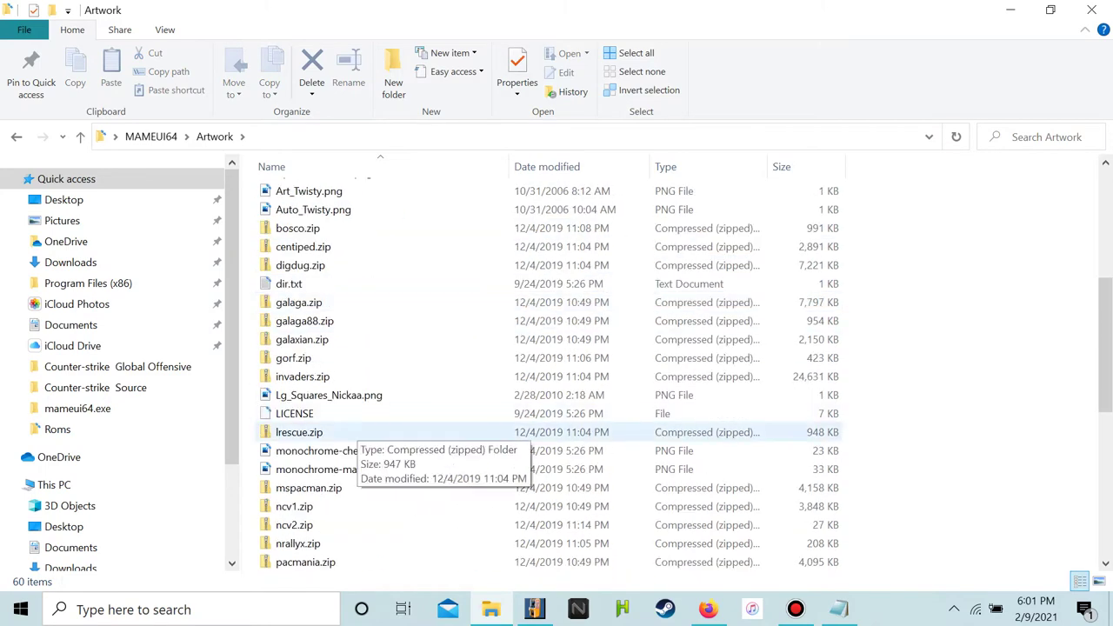
pyautogui.scroll(-7, 352, 440)
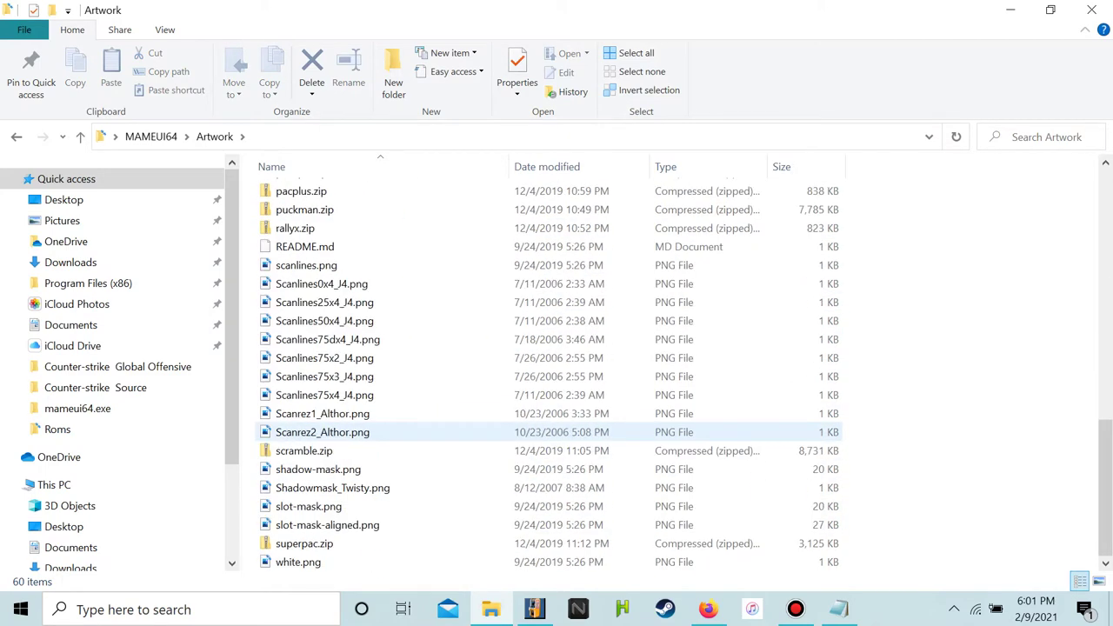
pyautogui.scroll(7, 352, 440)
pyautogui.scroll(-5, 352, 440)
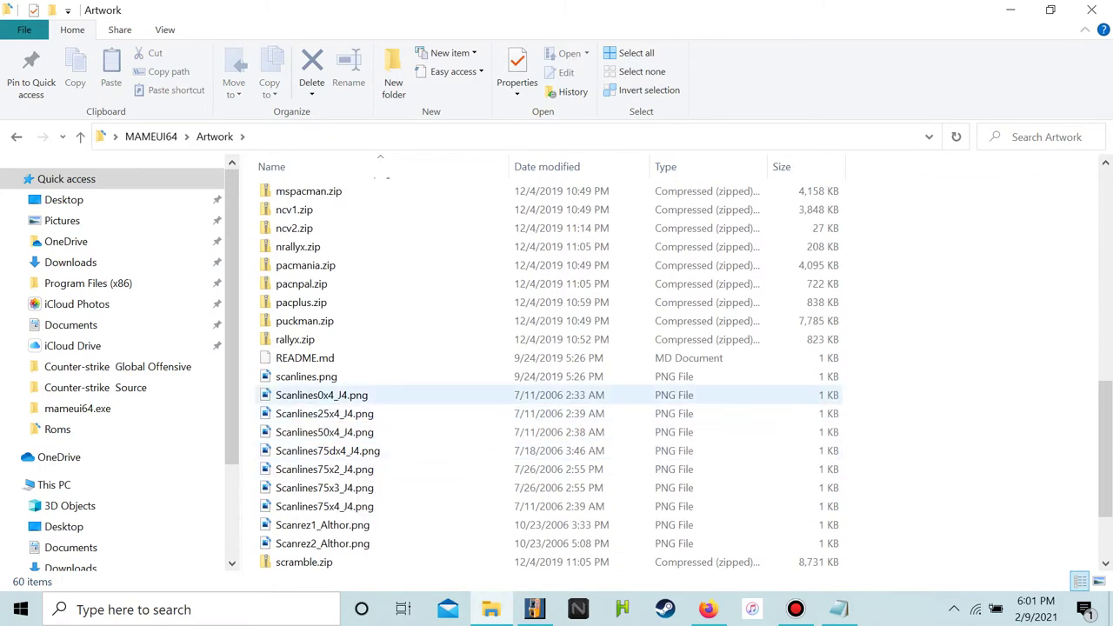
# View the Scanlines0x4_J4.png image, close it, and exit the MAMEUI64 folder window
pyautogui.doubleClick(348, 395)
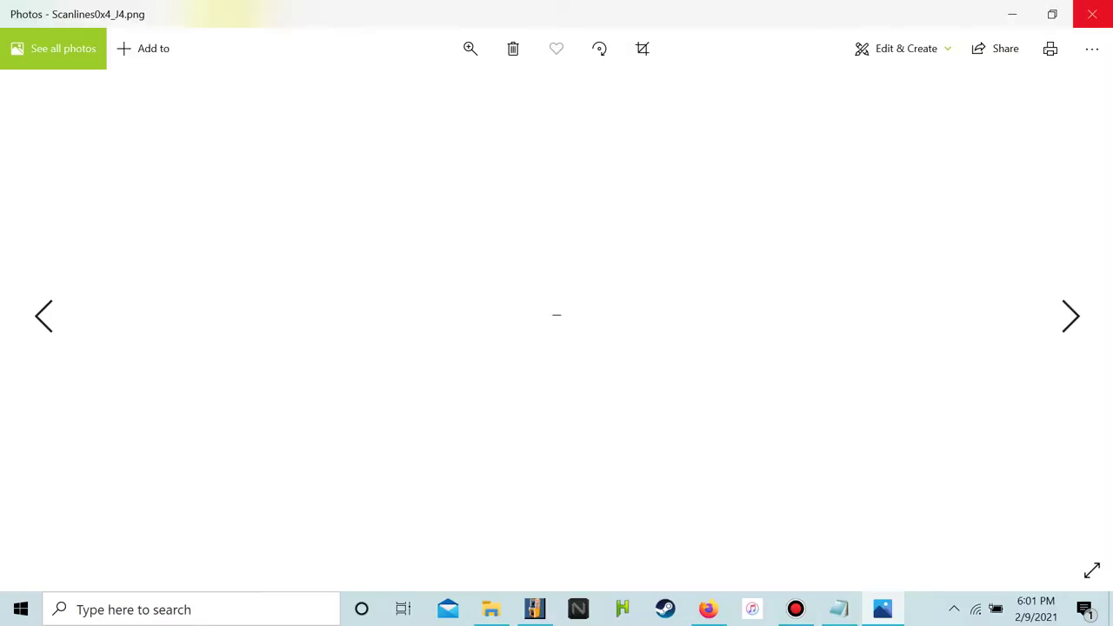
pyautogui.click(1092, 14)
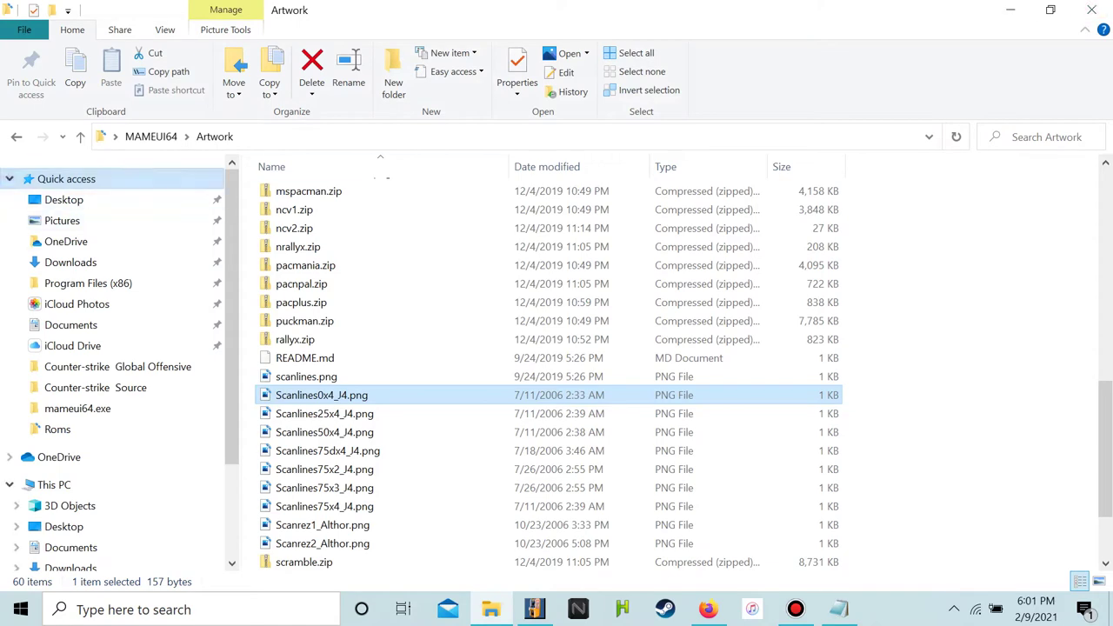
pyautogui.hotkey('alt', 'Left')
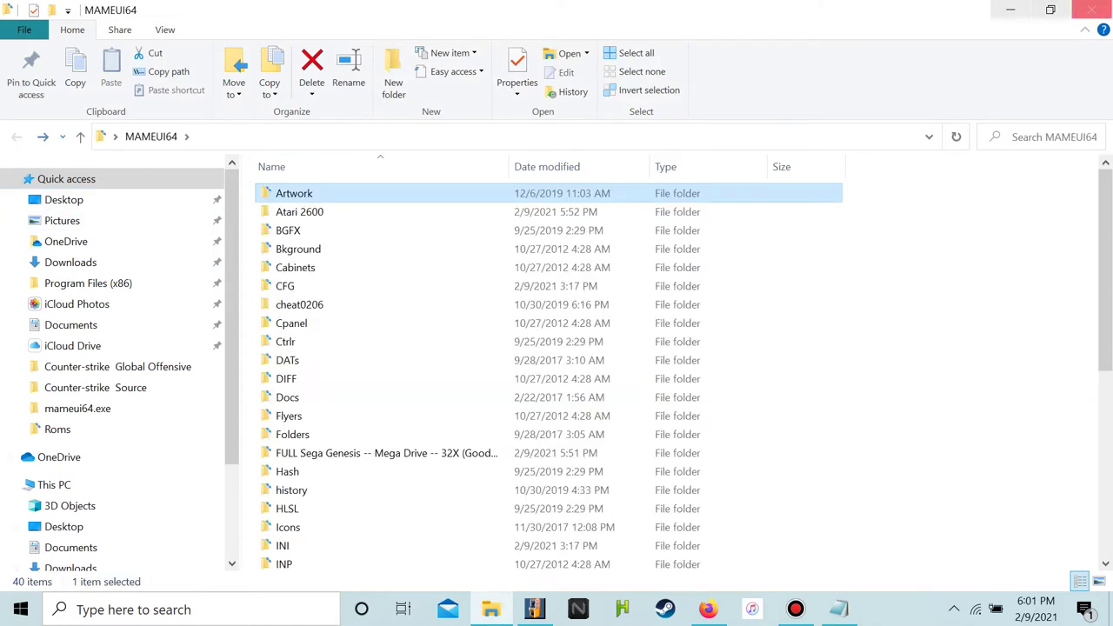
pyautogui.click(1092, 9)
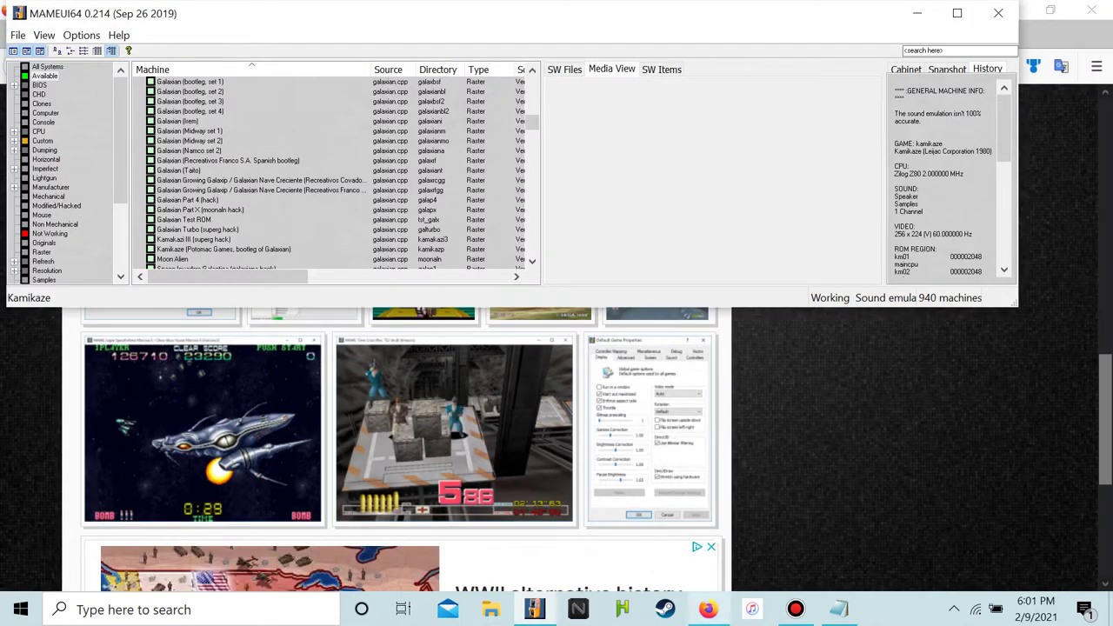
# Maximize the MAMEUI64 window to browse its available machines, view the Elf II entry, and minimize the emulator
pyautogui.click(957, 12)
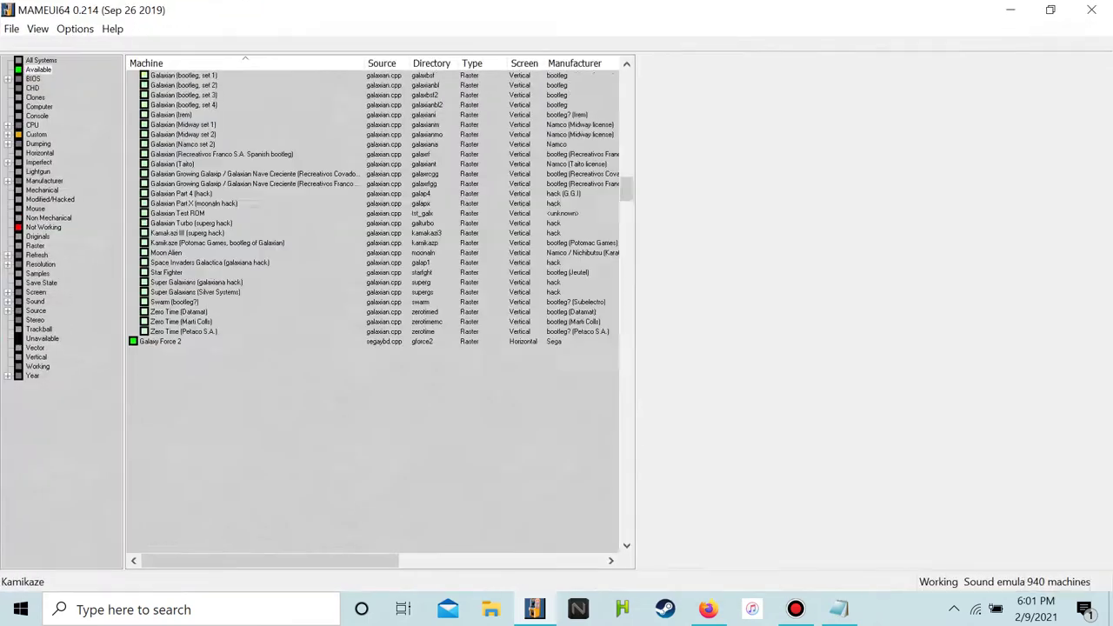
pyautogui.scroll(15, 374, 312)
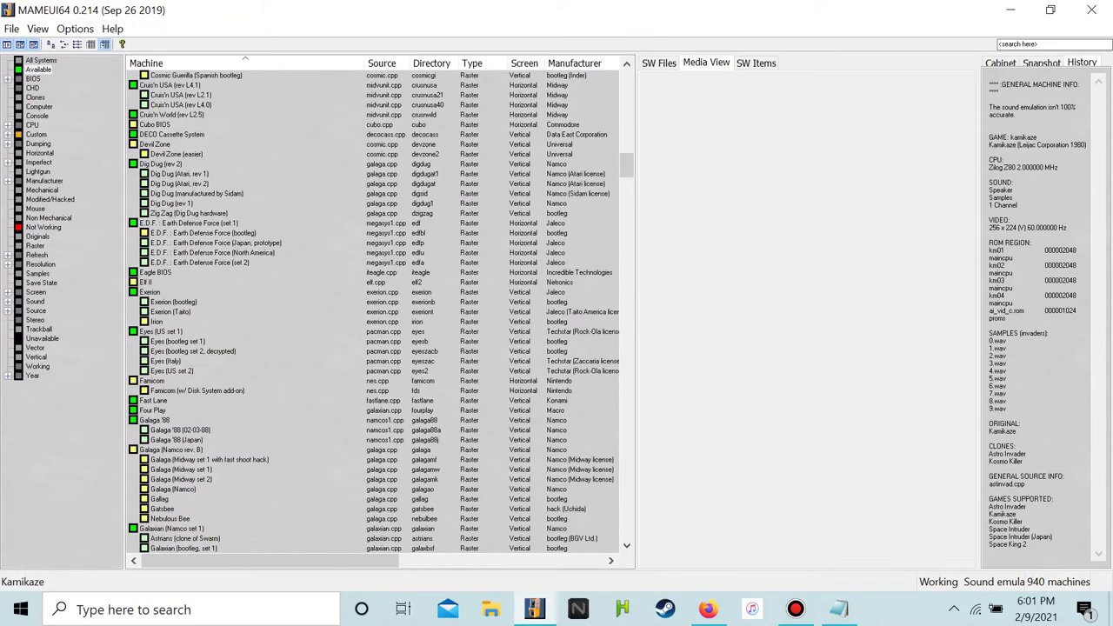
pyautogui.click(155, 272)
pyautogui.click(154, 282)
pyautogui.scroll(20, 374, 312)
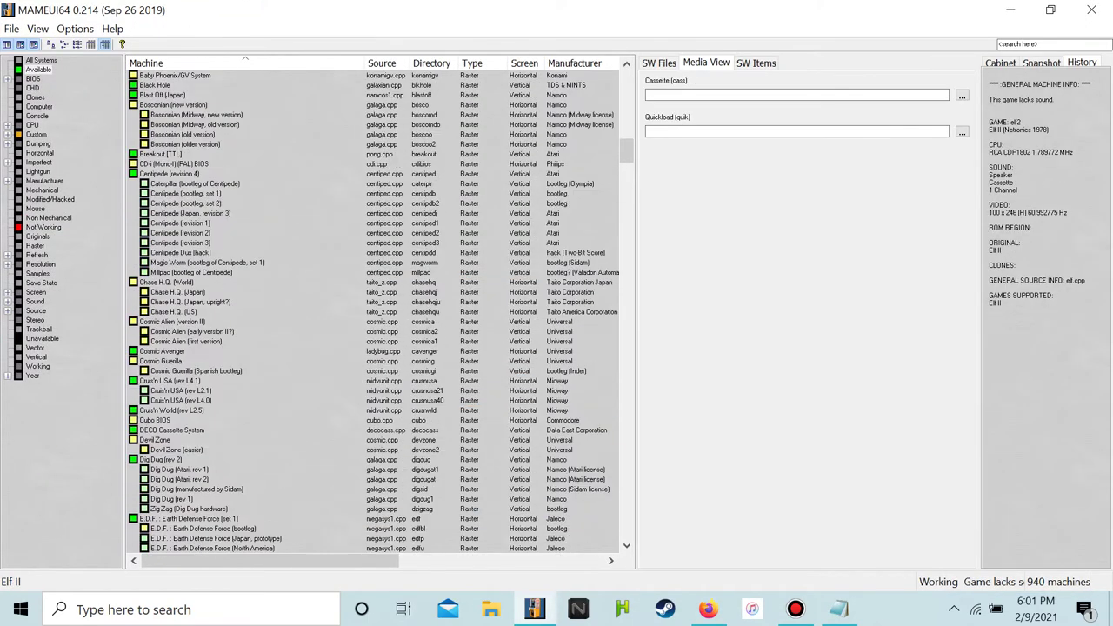
pyautogui.click(1010, 10)
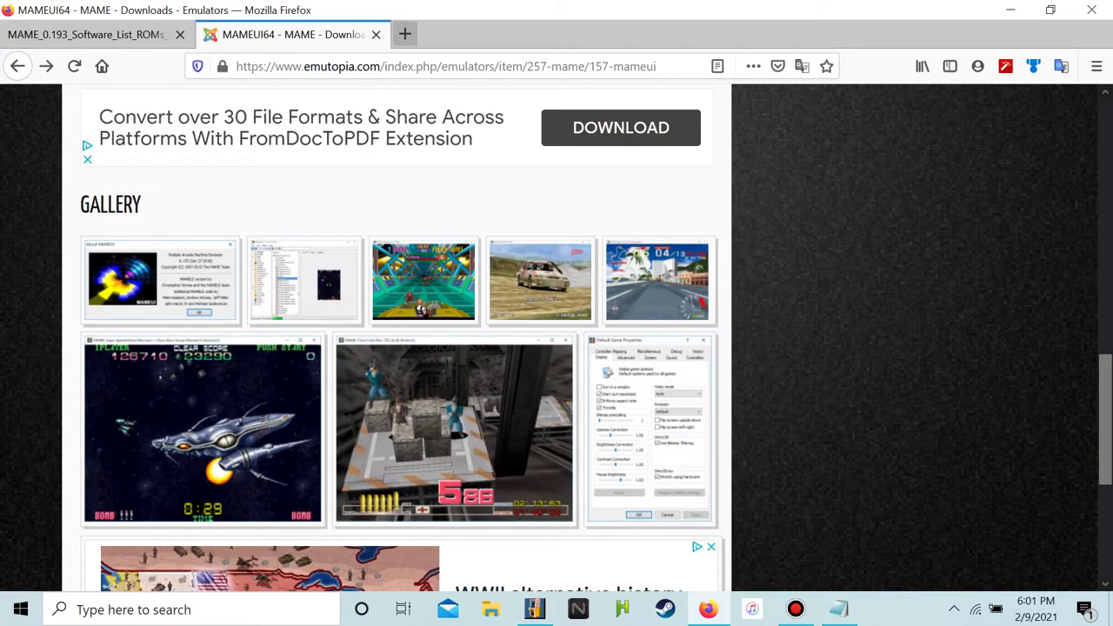
# Open a new browser tab and check the MAME_0.193_Software_List_ROMs_merged directory listing on archive.org
pyautogui.hotkey('ctrl', 't')
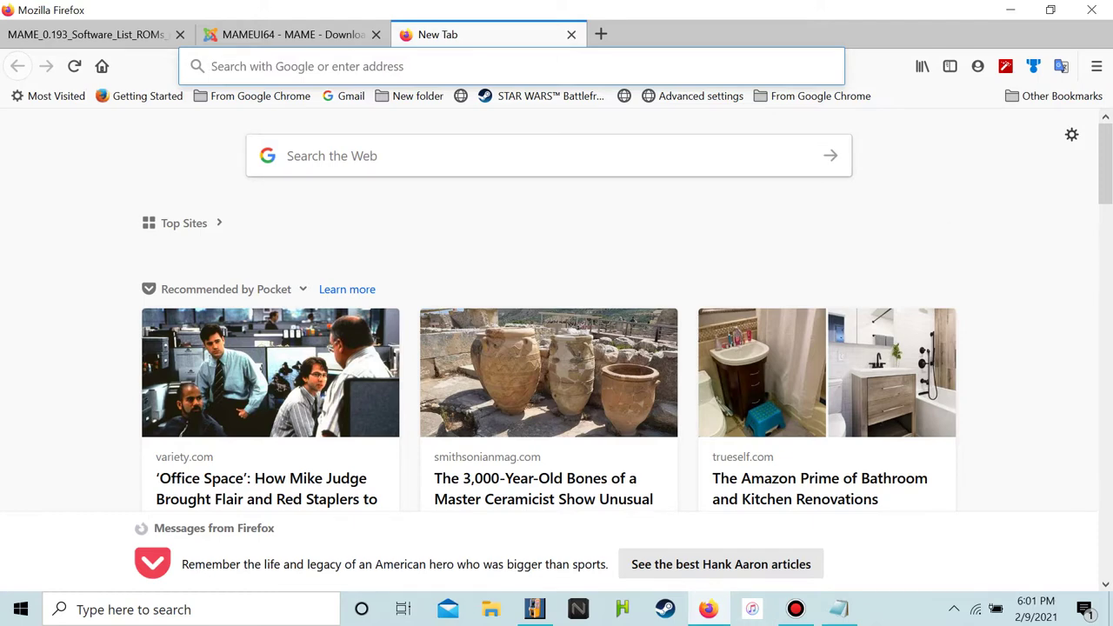
pyautogui.write('https://archive.org/download/MAME_0.193_Software_List_ROMs_merged')
pyautogui.press('Return')
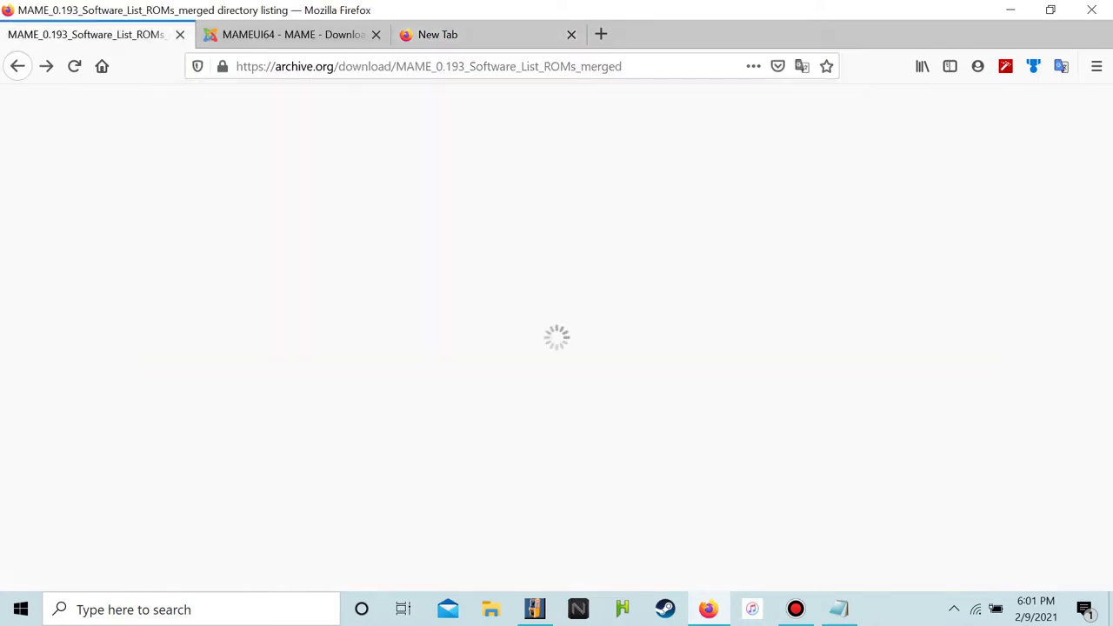
pyautogui.click(17, 66)
# Download the MAMEUI64 0.221 [Windows] [64-Bit Intel] build from the Emutopia page, saving MAMEUI64_0.221.7z in Downloads
pyautogui.click(287, 35)
pyautogui.scroll(-5, 400, 347)
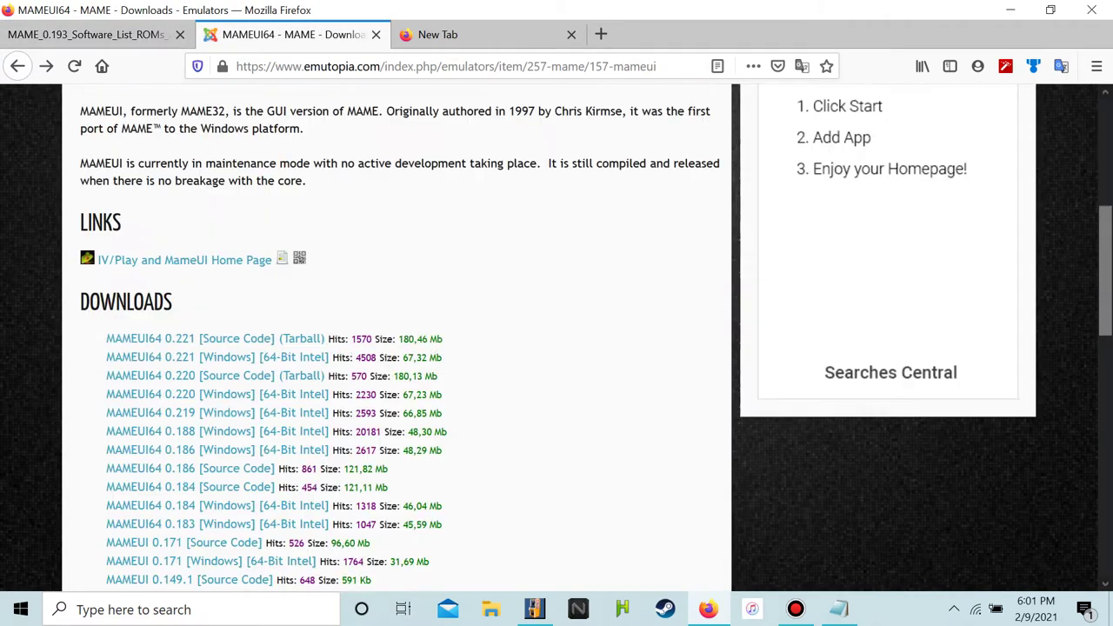
pyautogui.scroll(2, 400, 348)
pyautogui.scroll(3, 400, 348)
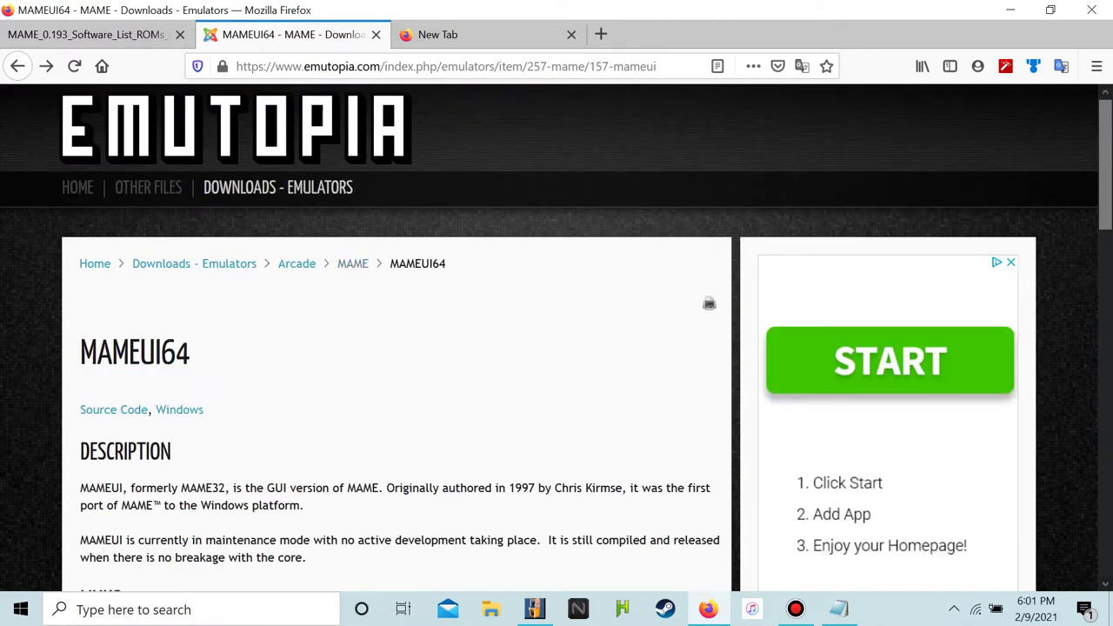
pyautogui.scroll(-5, 400, 348)
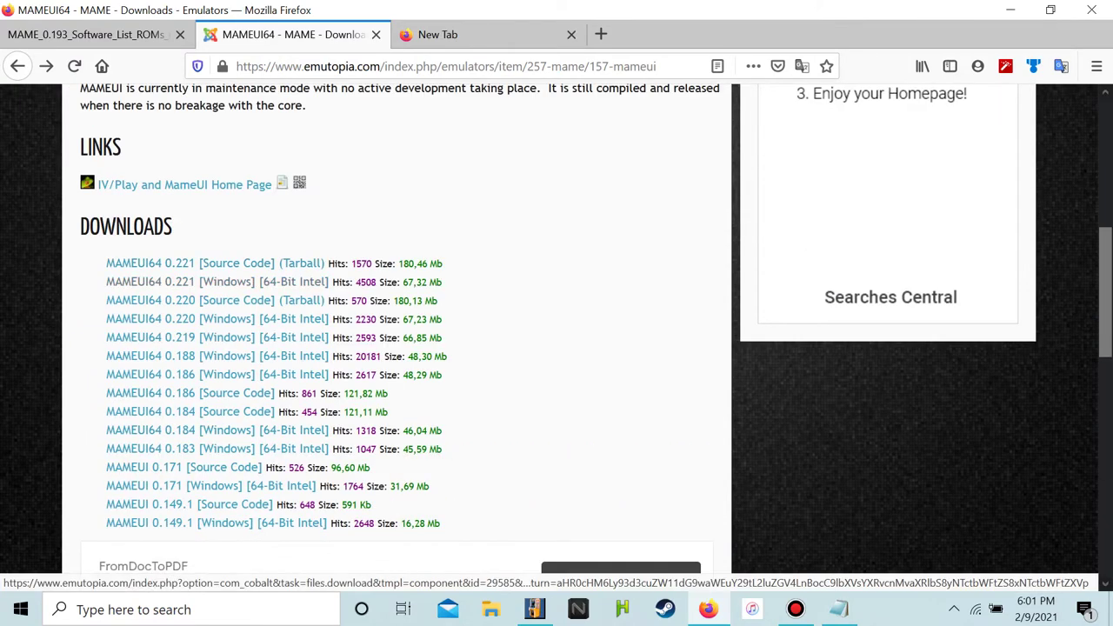
pyautogui.rightClick(266, 278)
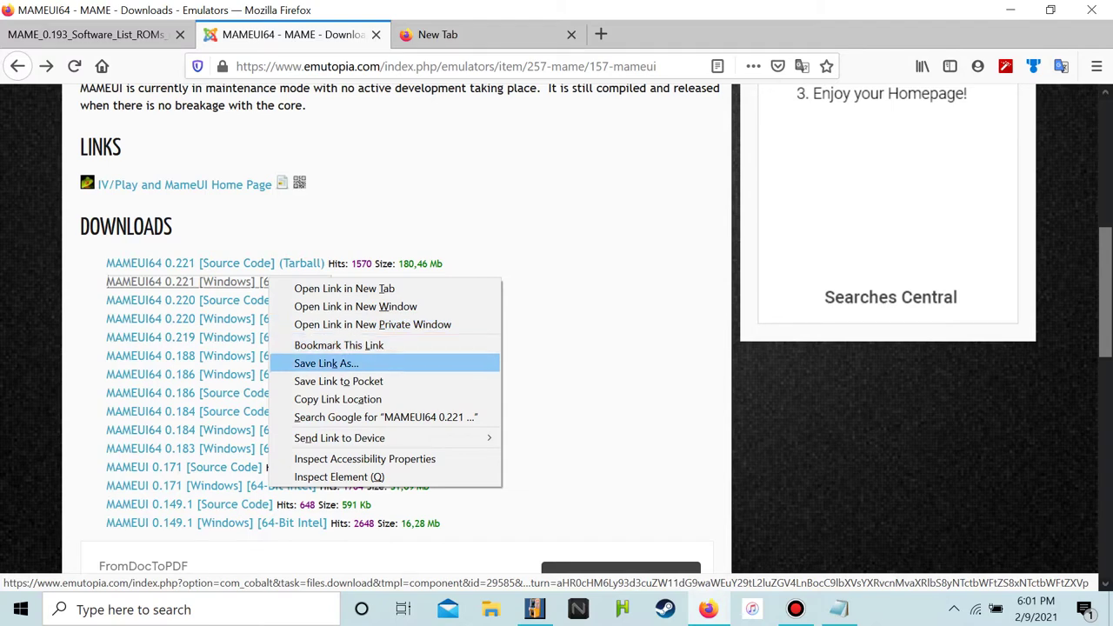
pyautogui.click(313, 362)
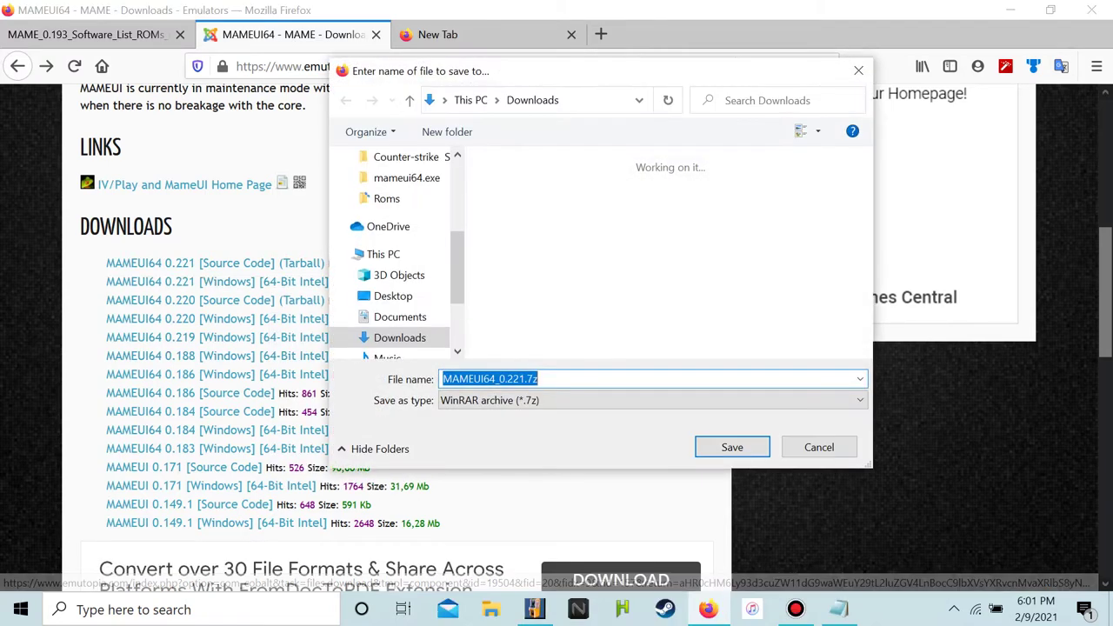
pyautogui.press('Return')
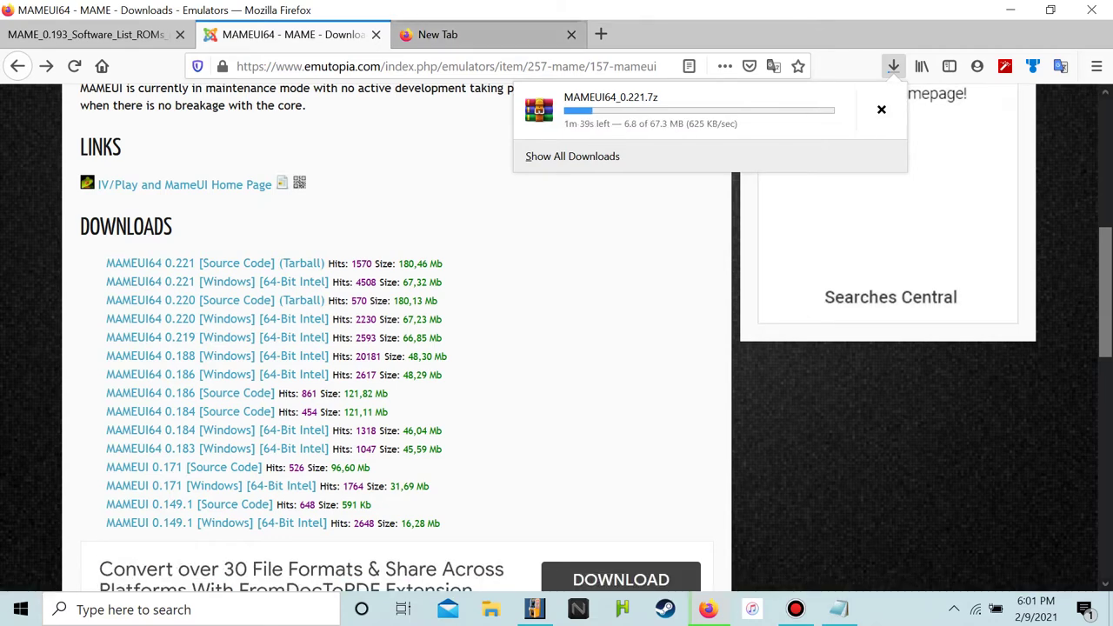
# Try to open the MAME214RomsOnlyMerged listing in the MAME_0.193 software list tab, and close that tab
pyautogui.scroll(5, 556, 338)
pyautogui.click(487, 34)
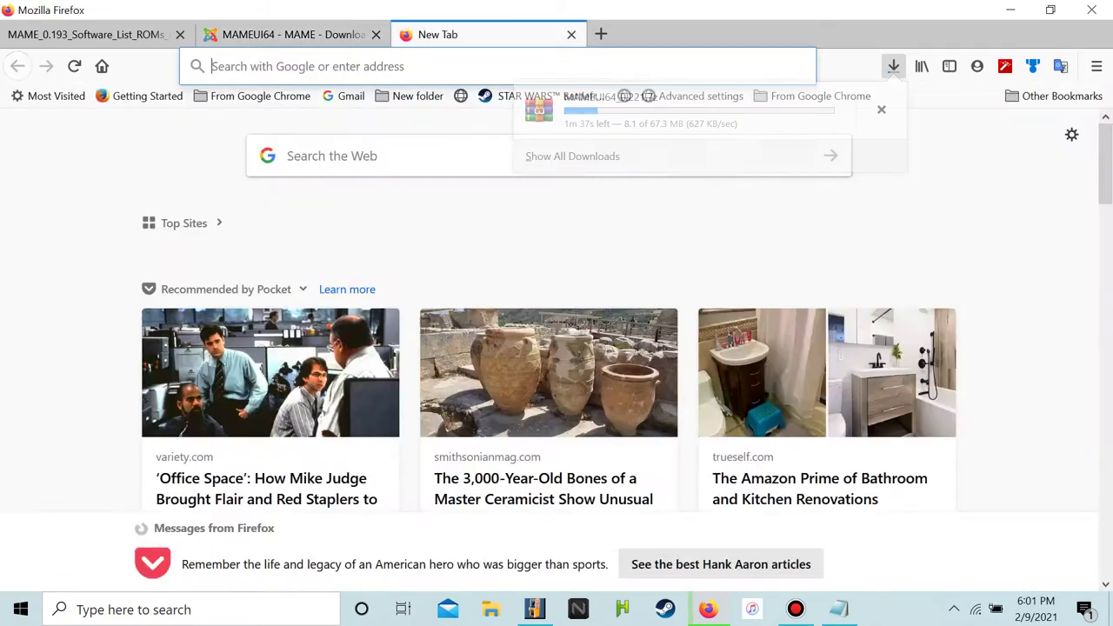
pyautogui.click(87, 34)
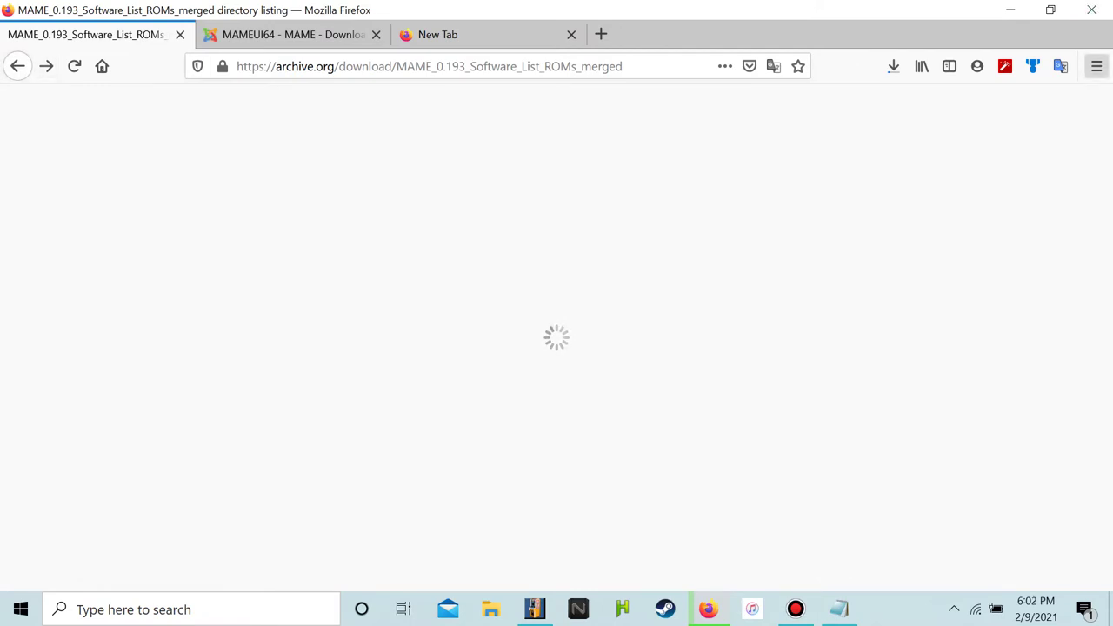
pyautogui.click(1096, 67)
pyautogui.click(923, 298)
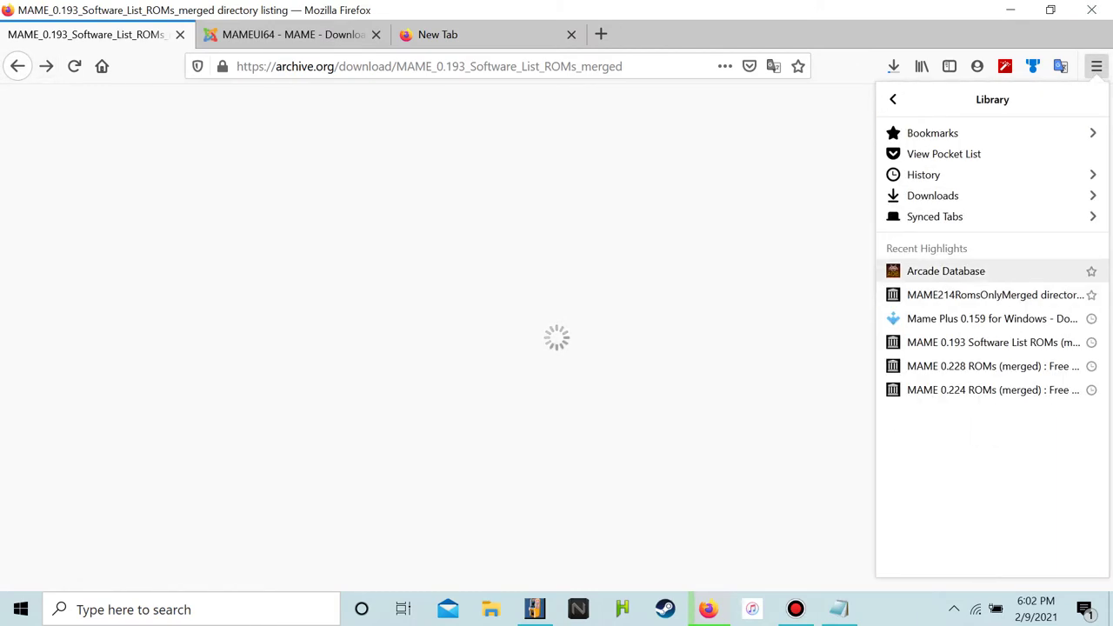
pyautogui.click(992, 295)
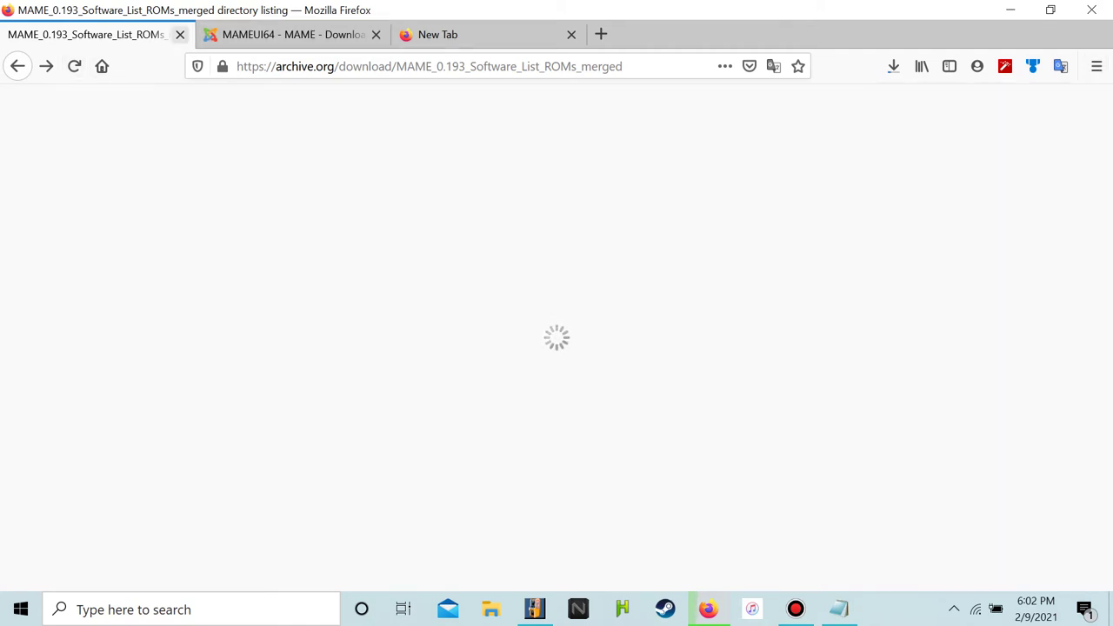
pyautogui.click(180, 34)
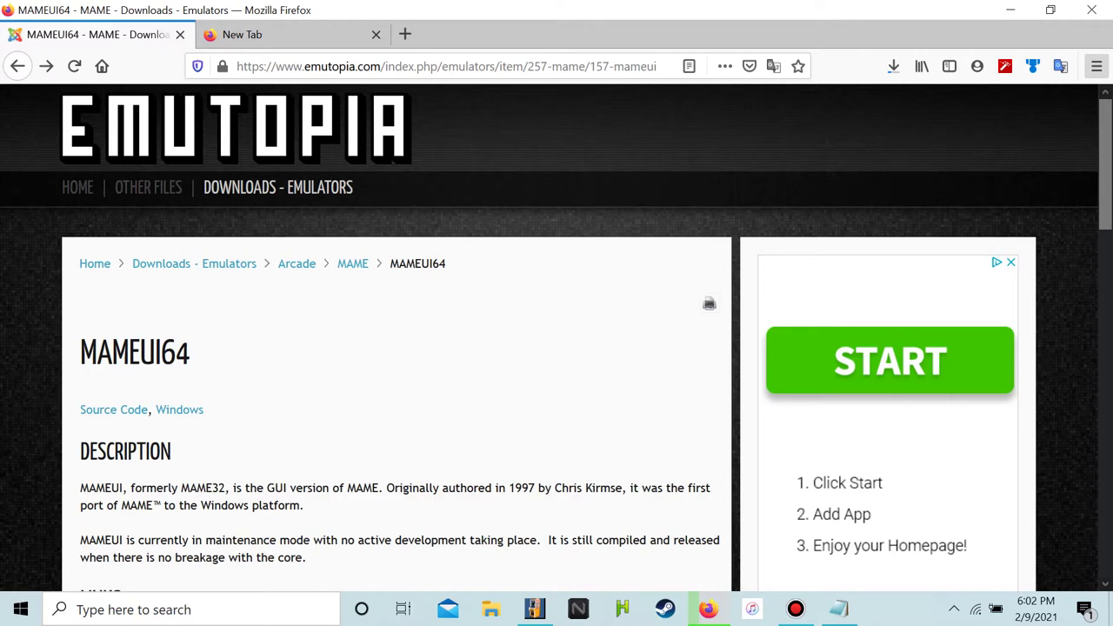
# Minimize the Bandicam recorder window and check the progress of the MAMEUI64_0.221.7z download
pyautogui.click(795, 608)
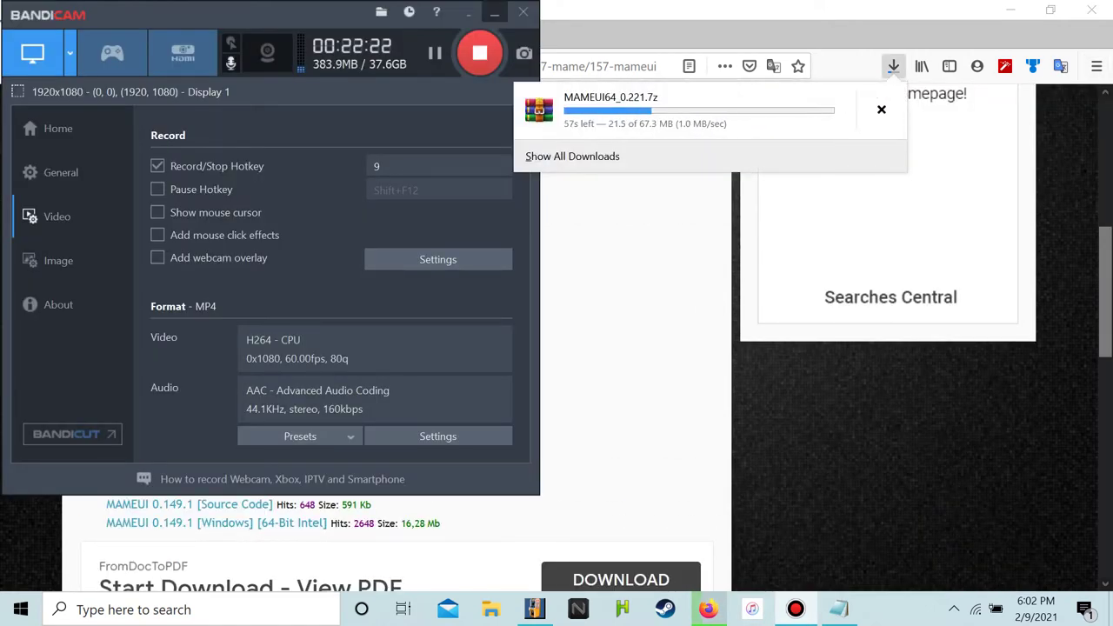
pyautogui.click(495, 12)
pyautogui.click(894, 66)
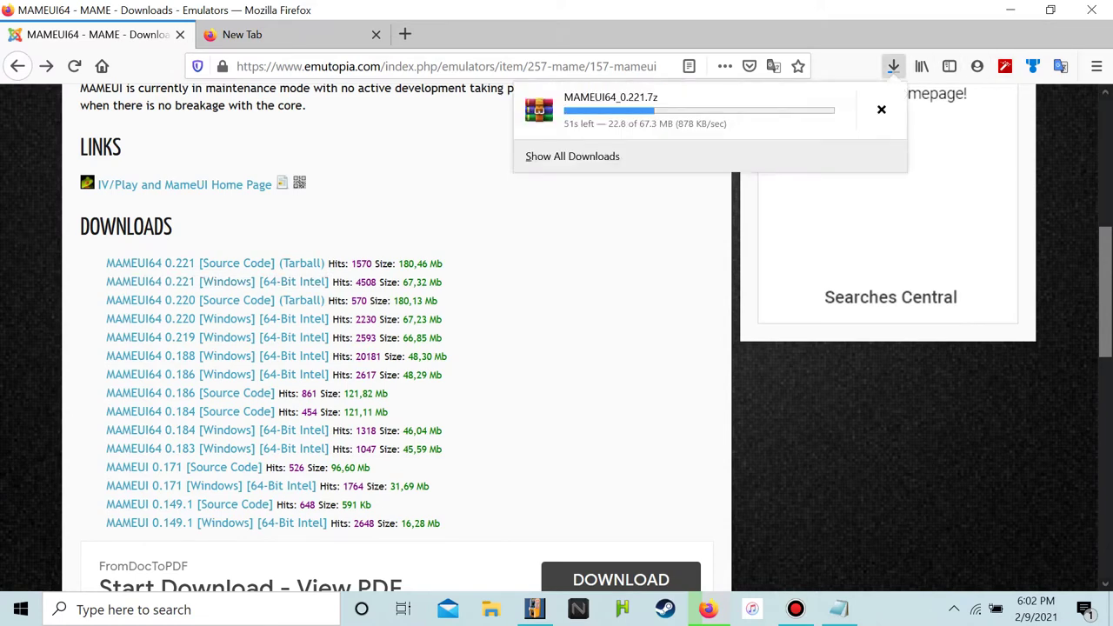
pyautogui.click(893, 66)
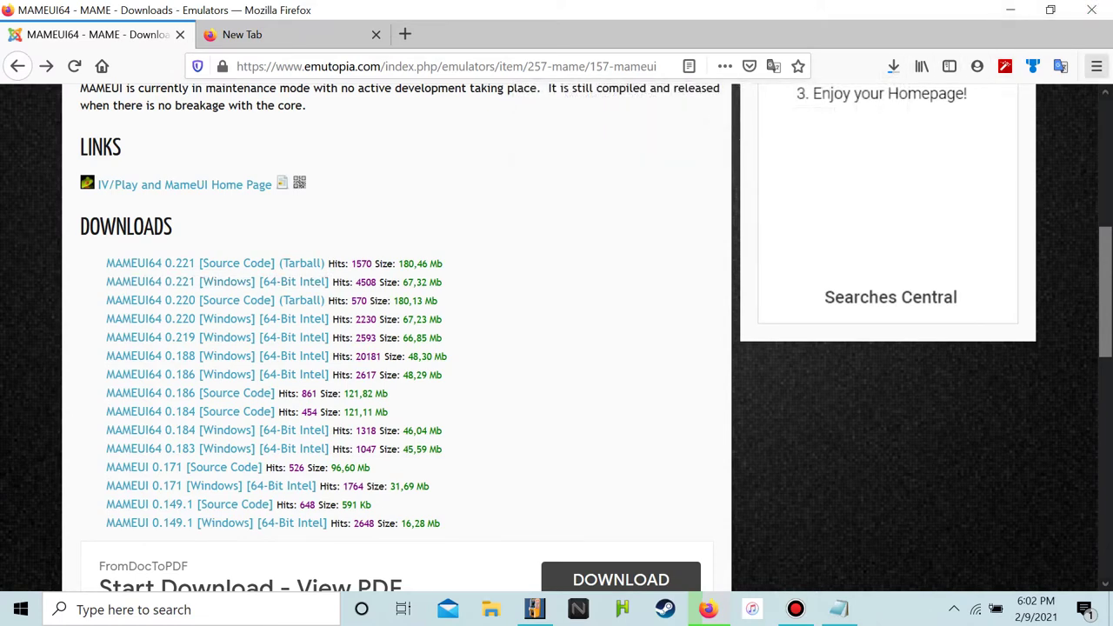
# Open the MAME214RomsOnlyMerged directory listing from the browser library's recent highlights and look over its ROM zip files
pyautogui.click(1097, 66)
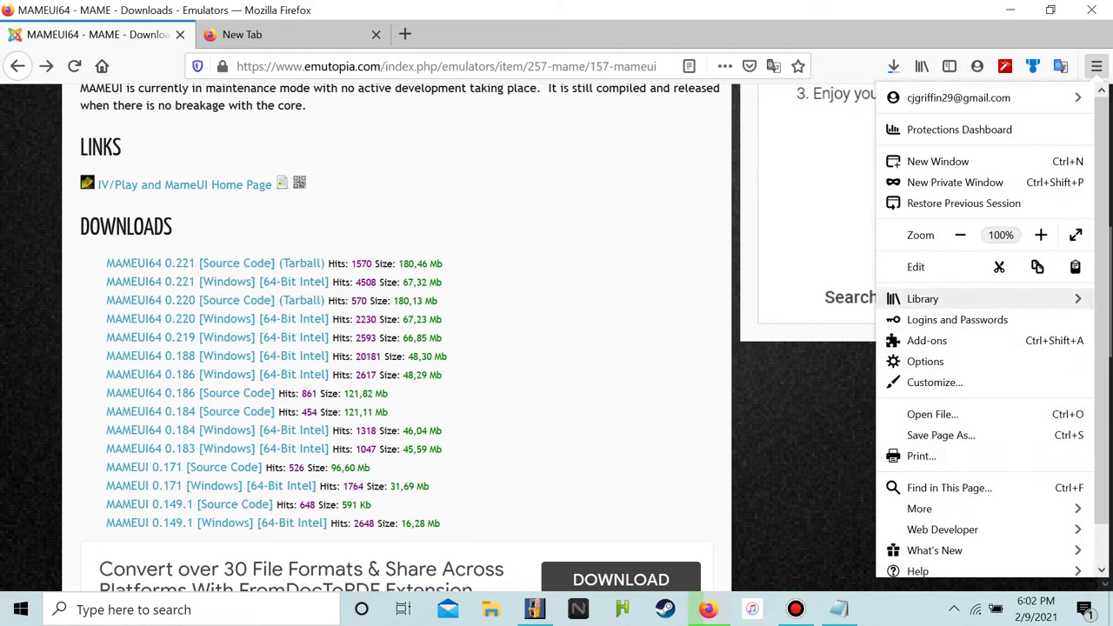
pyautogui.click(923, 299)
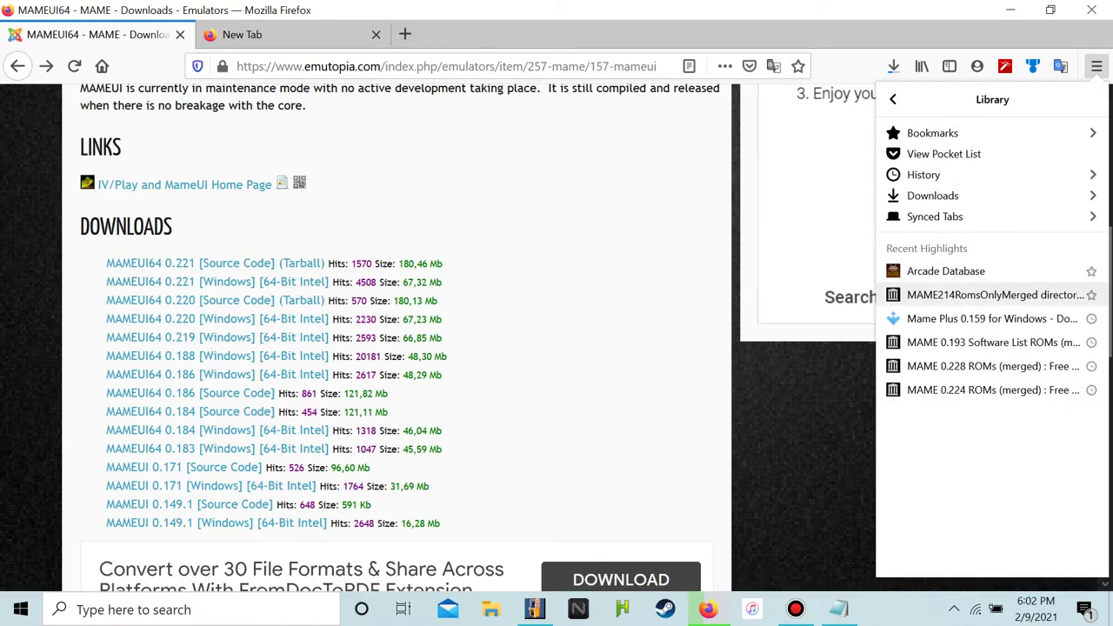
pyautogui.click(922, 295)
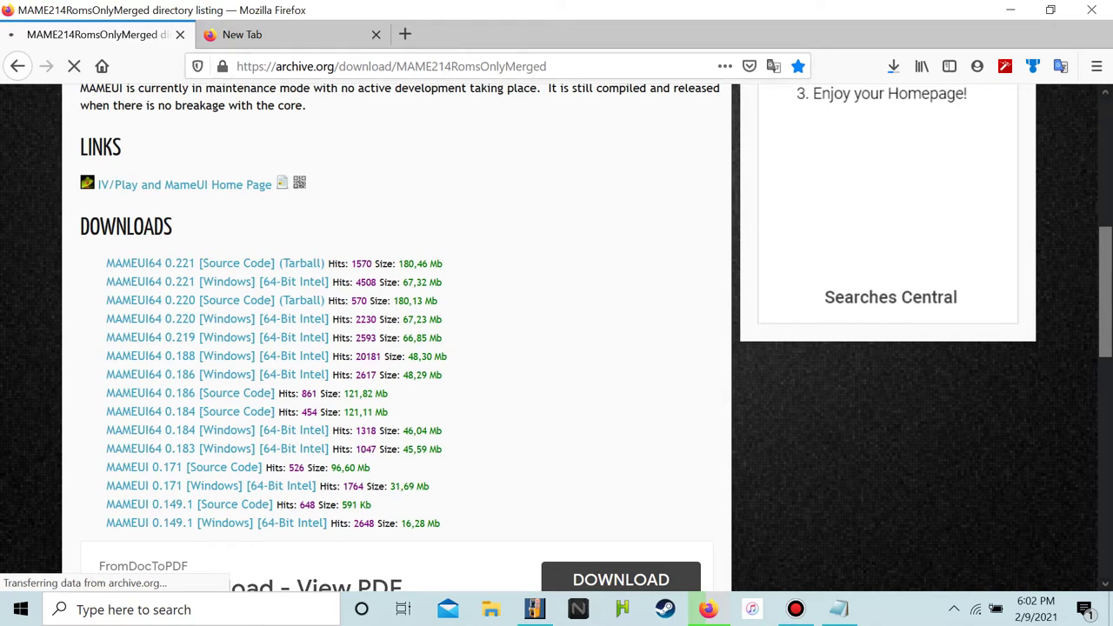
pyautogui.scroll(-15, 556, 338)
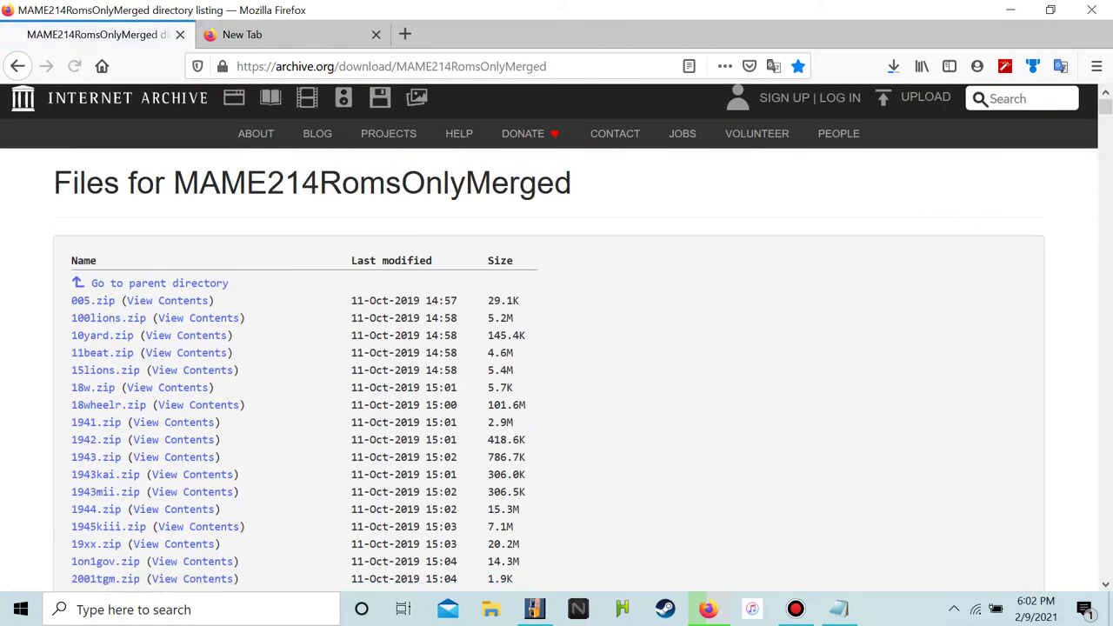
pyautogui.scroll(15, 557, 338)
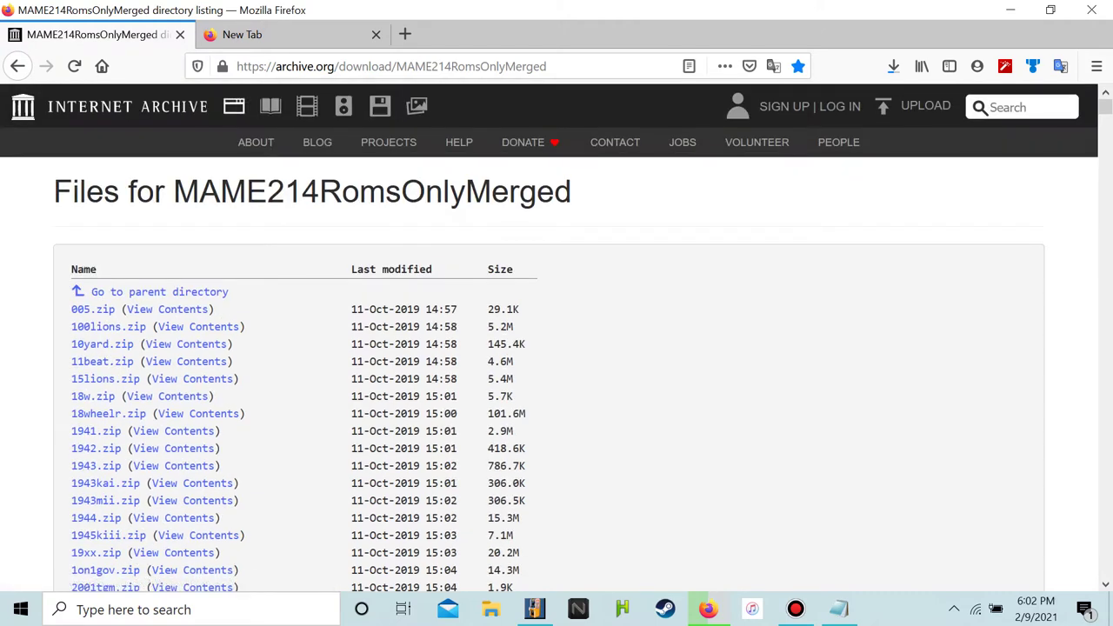
# Search Google for "mame bios pack 2020" in the empty tab and open the Planet Emulation MAME Bios Pack result
pyautogui.click(241, 34)
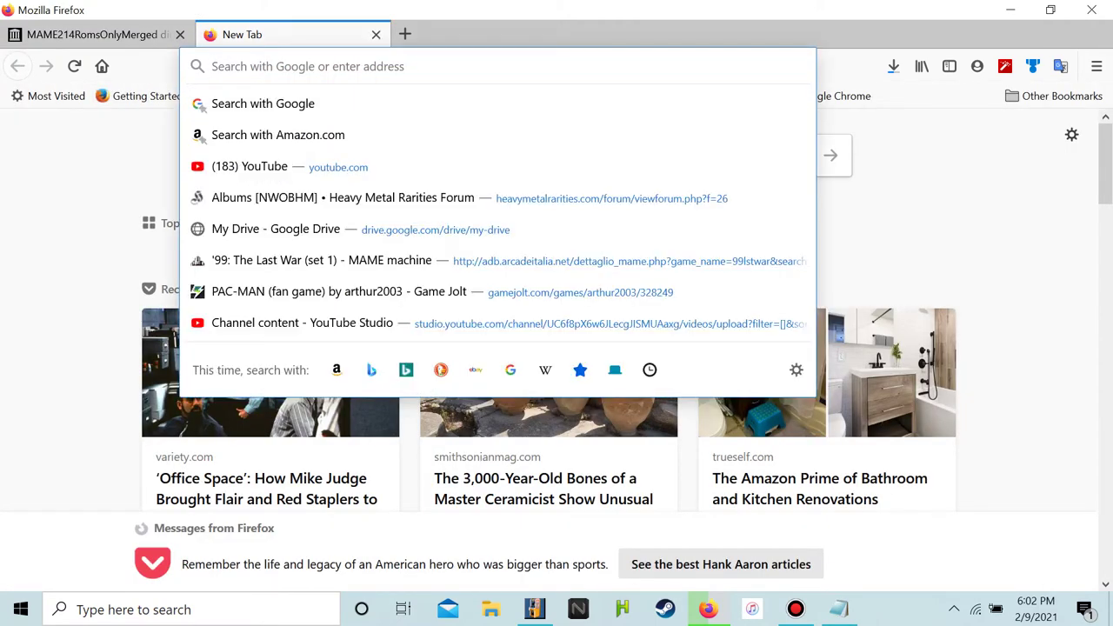
pyautogui.write('ma')
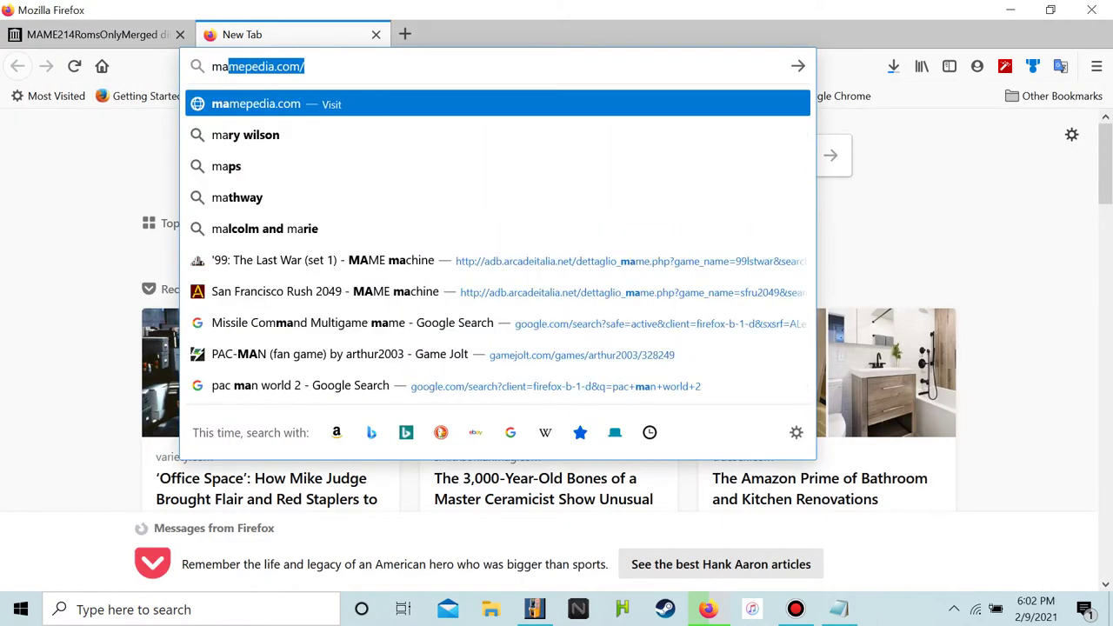
pyautogui.write('me boi')
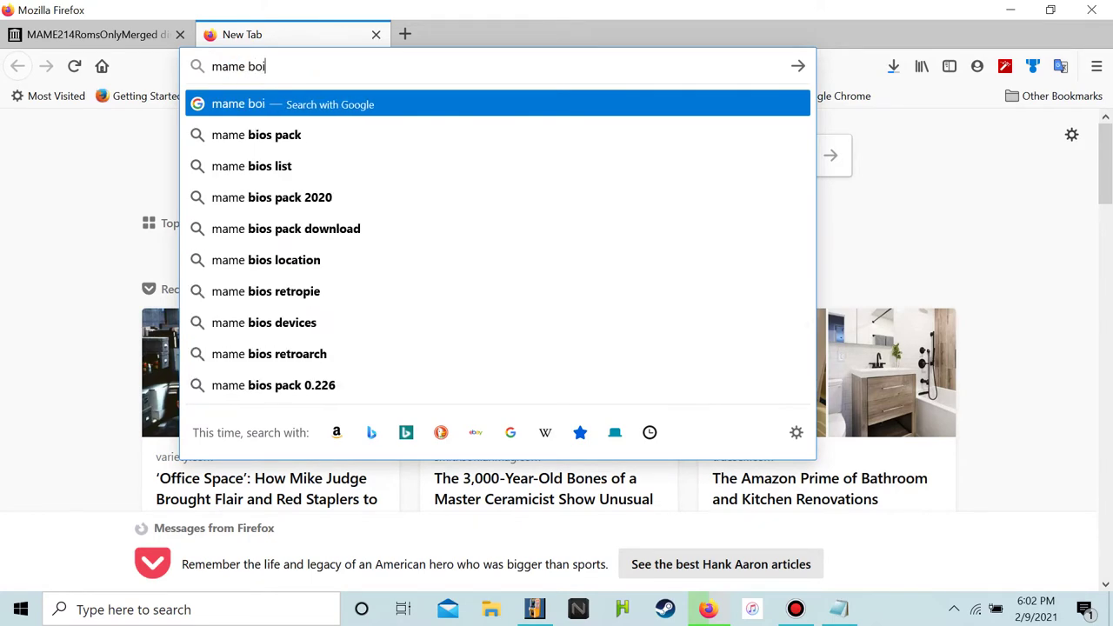
pyautogui.click(272, 198)
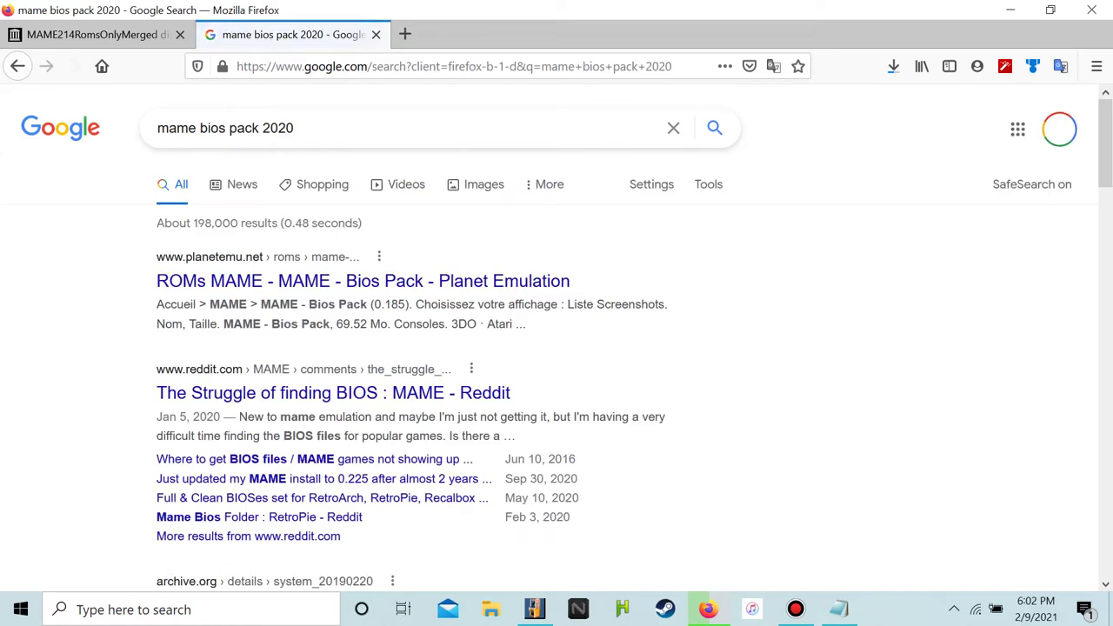
pyautogui.click(363, 281)
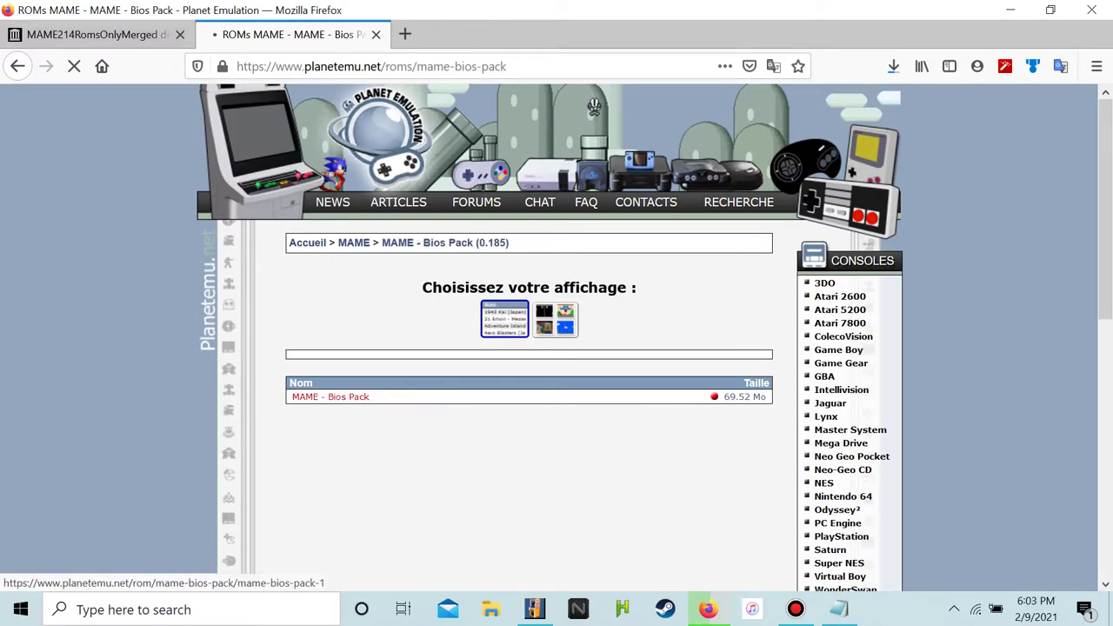
# Open the MAME - Bios Pack item page and download MAME - Bios Pack.zip with the Save File option
pyautogui.rightClick(351, 397)
pyautogui.click(396, 483)
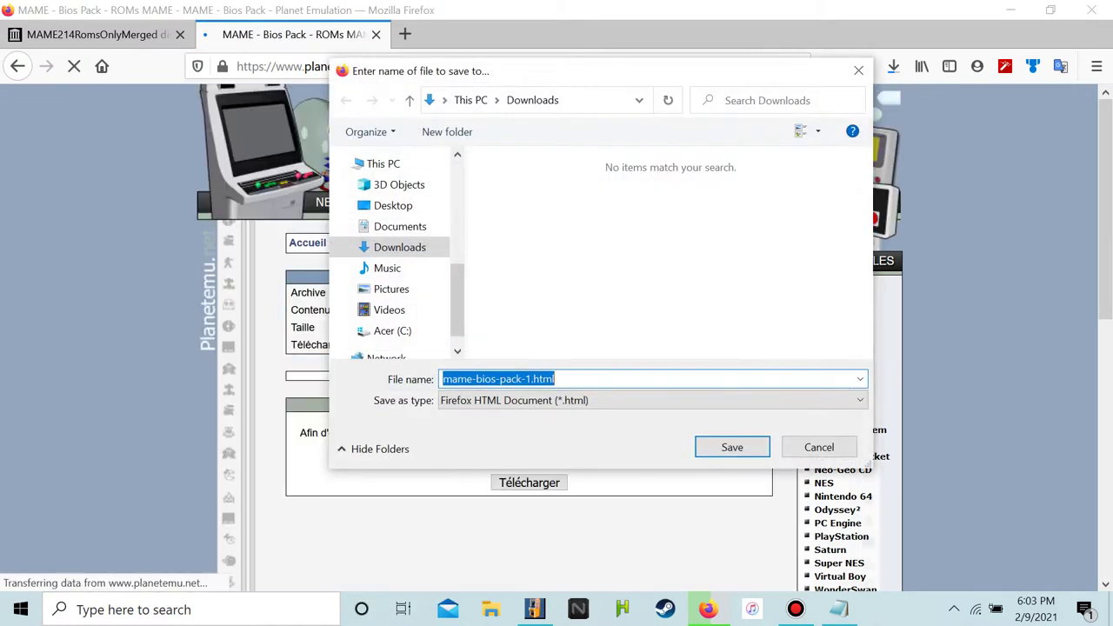
pyautogui.click(819, 447)
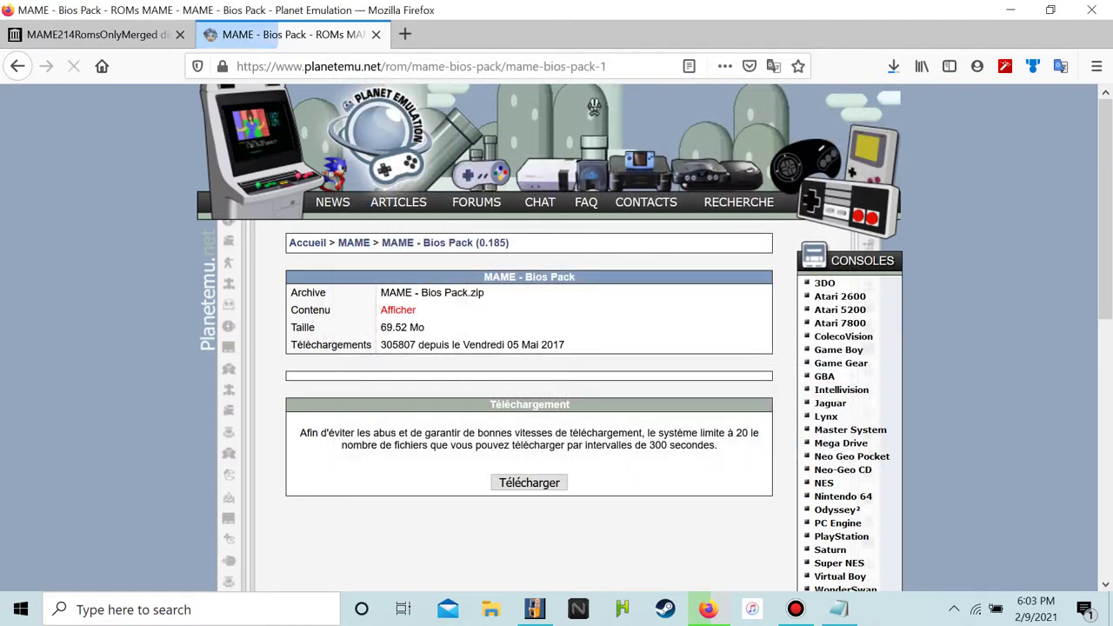
pyautogui.click(529, 483)
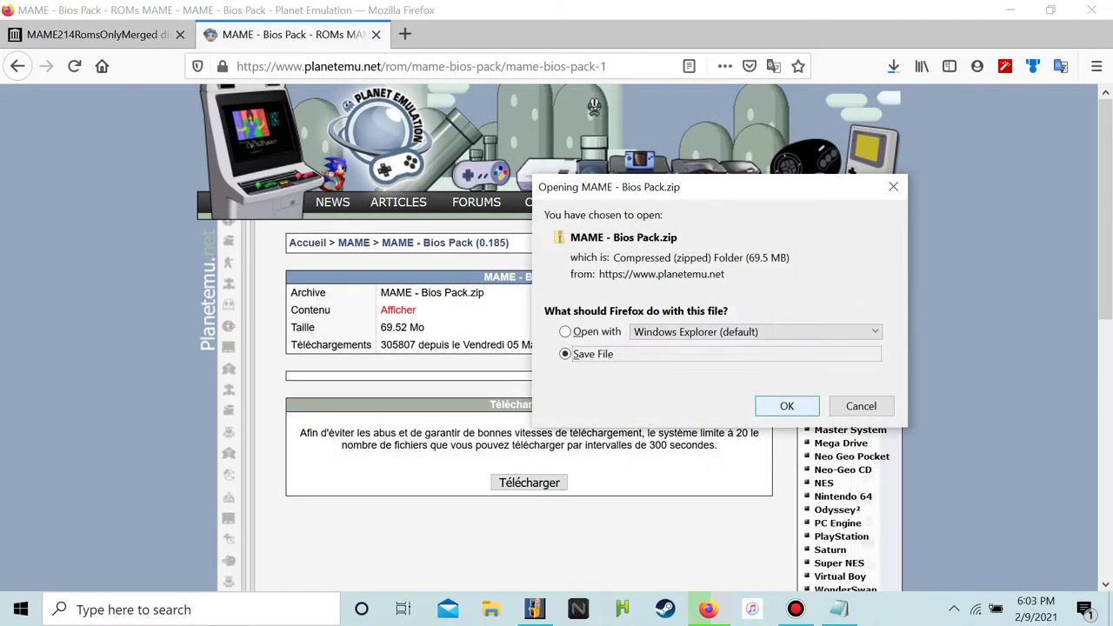
pyautogui.press('Return')
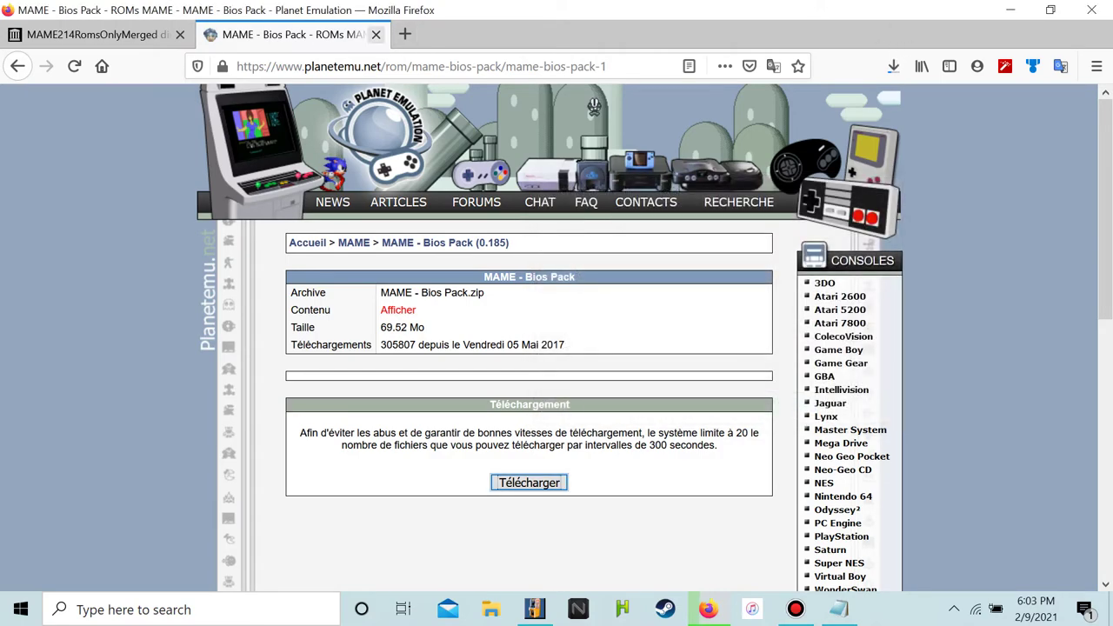
# Close the Planet Emulation tab and browse the ROM zip files in the MAME214RomsOnlyMerged directory listing
pyautogui.hotkey('ctrl', 'w')
pyautogui.scroll(-20, 186, 365)
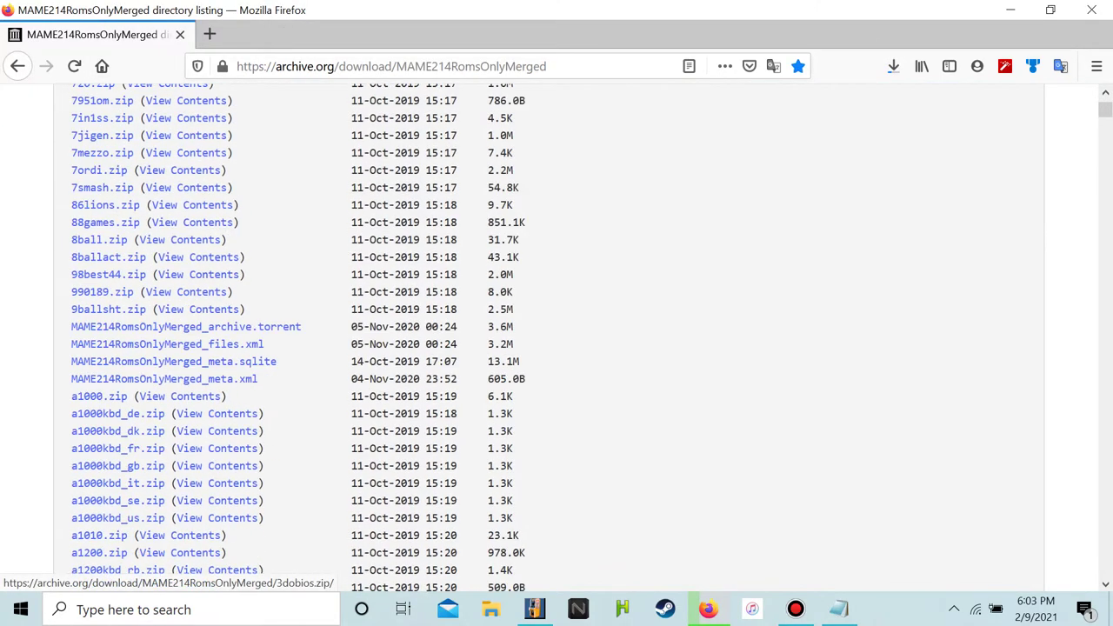
pyautogui.scroll(-20, 185, 365)
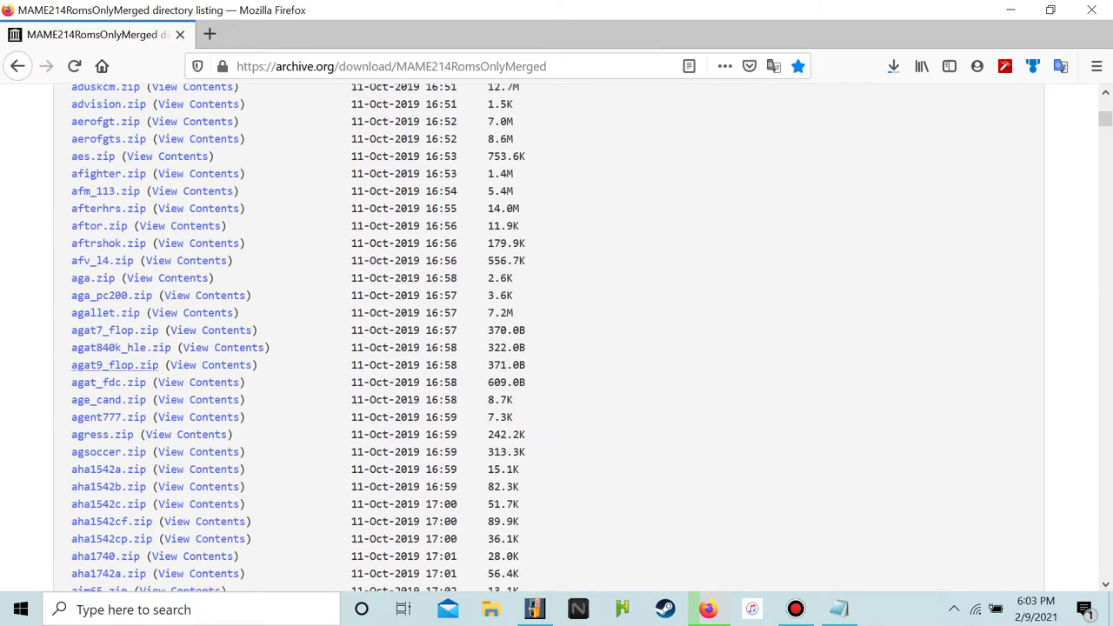
pyautogui.scroll(-20, 185, 366)
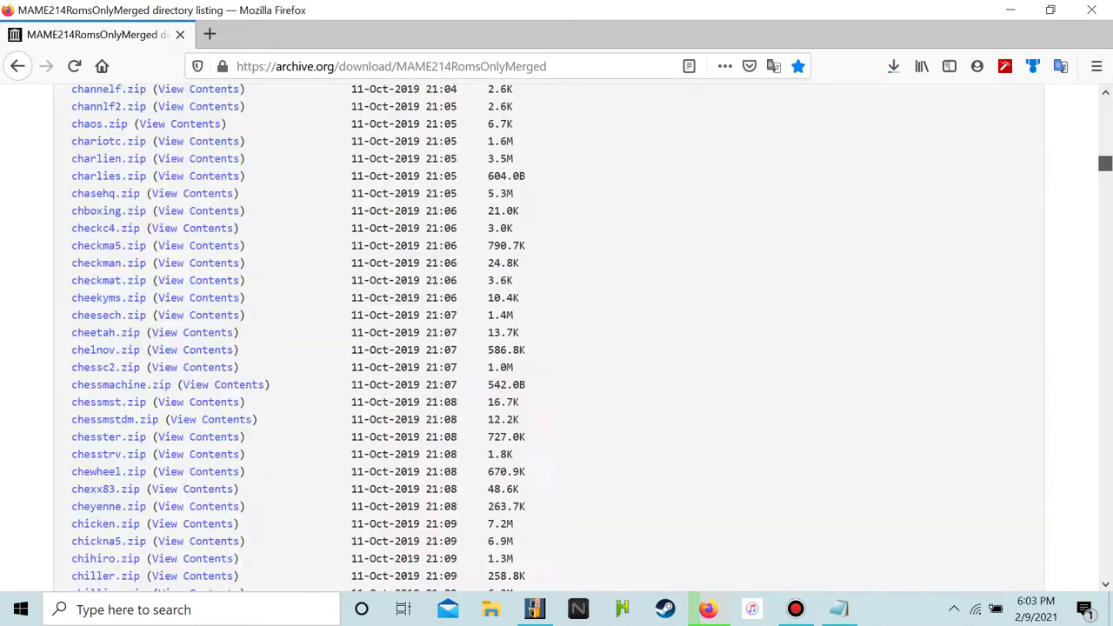
pyautogui.scroll(-20, 198, 347)
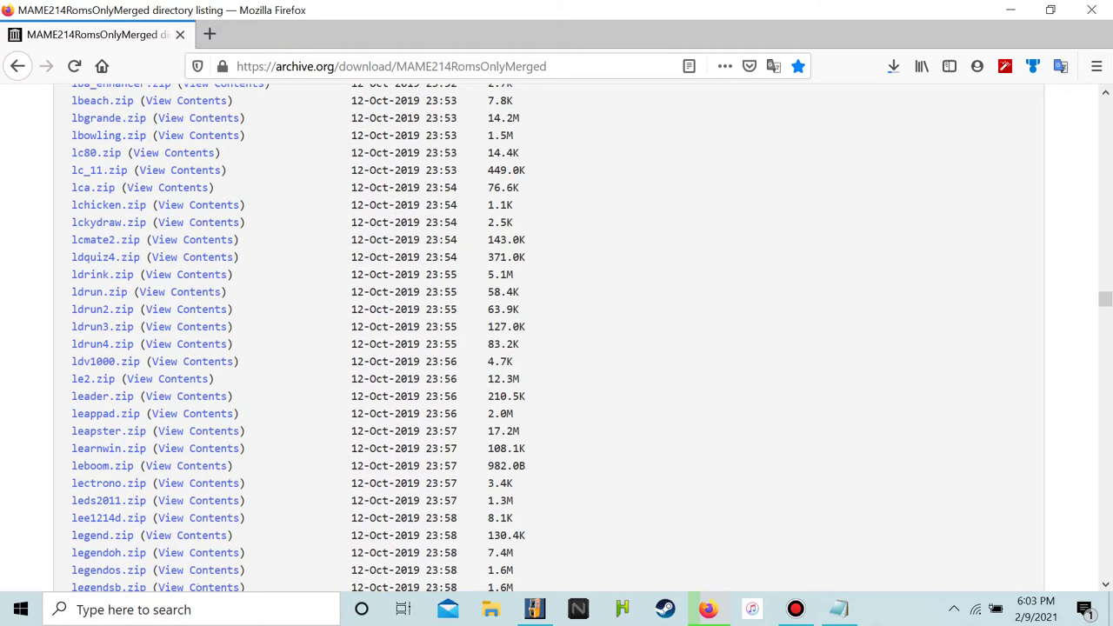
pyautogui.scroll(-20, 198, 343)
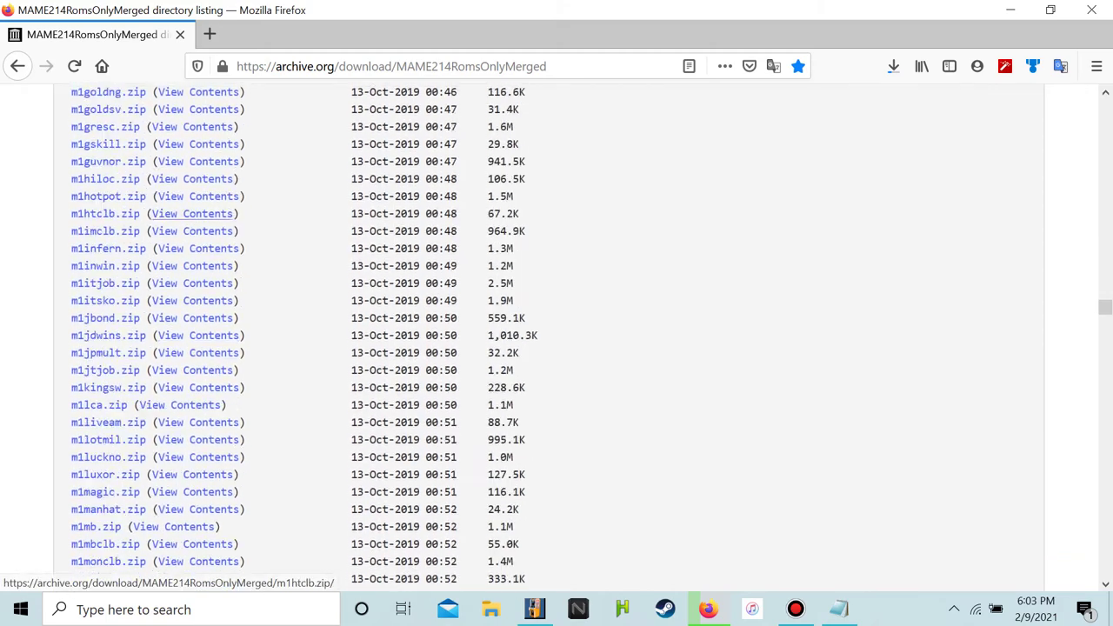
pyautogui.scroll(-10, 557, 339)
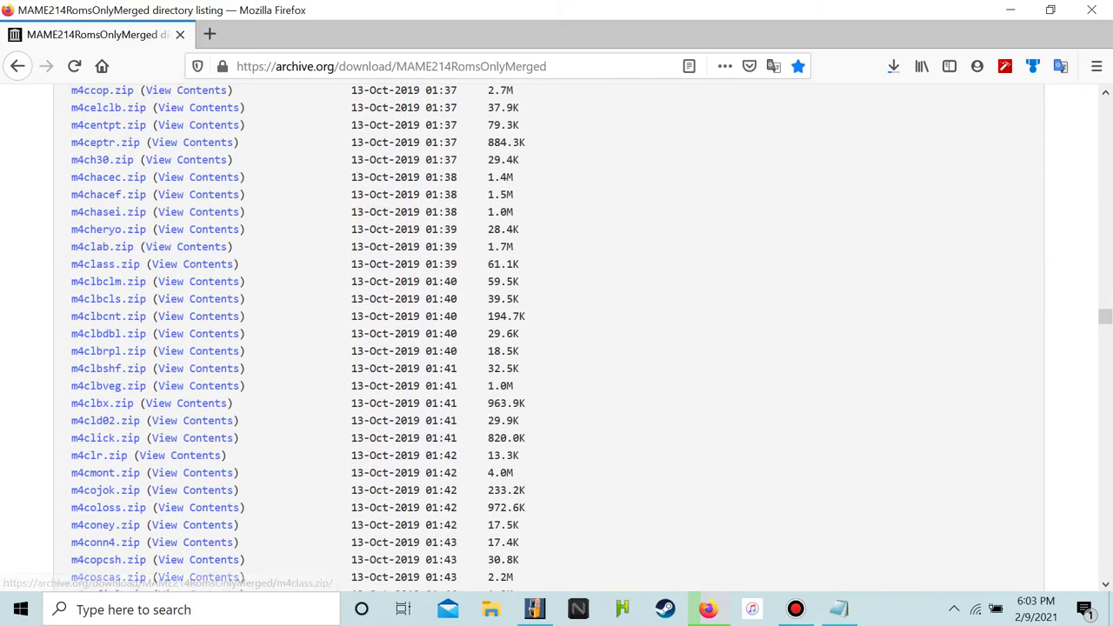
# Open the Arcade Database site in a new tab from the browser library's recent highlights and look over its home page
pyautogui.click(209, 34)
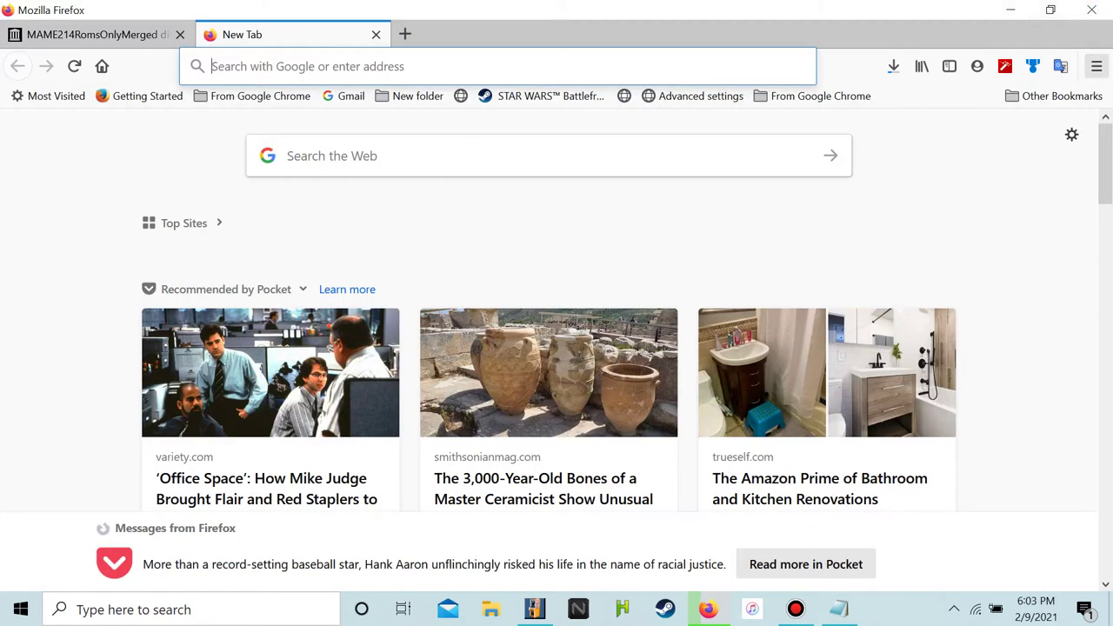
pyautogui.click(1097, 66)
pyautogui.click(909, 299)
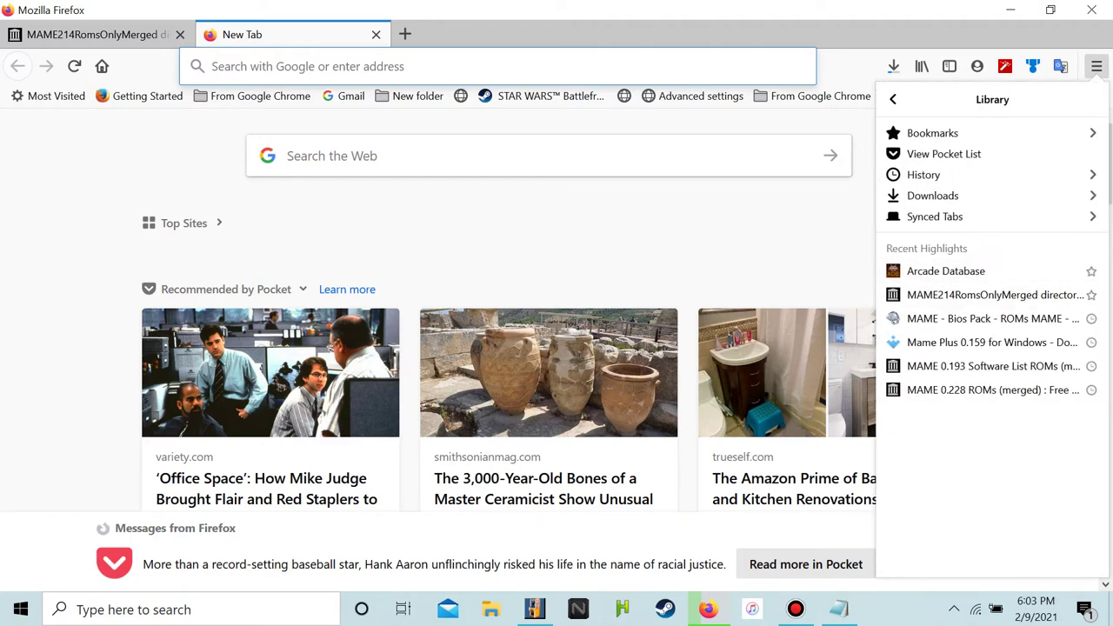
pyautogui.click(947, 271)
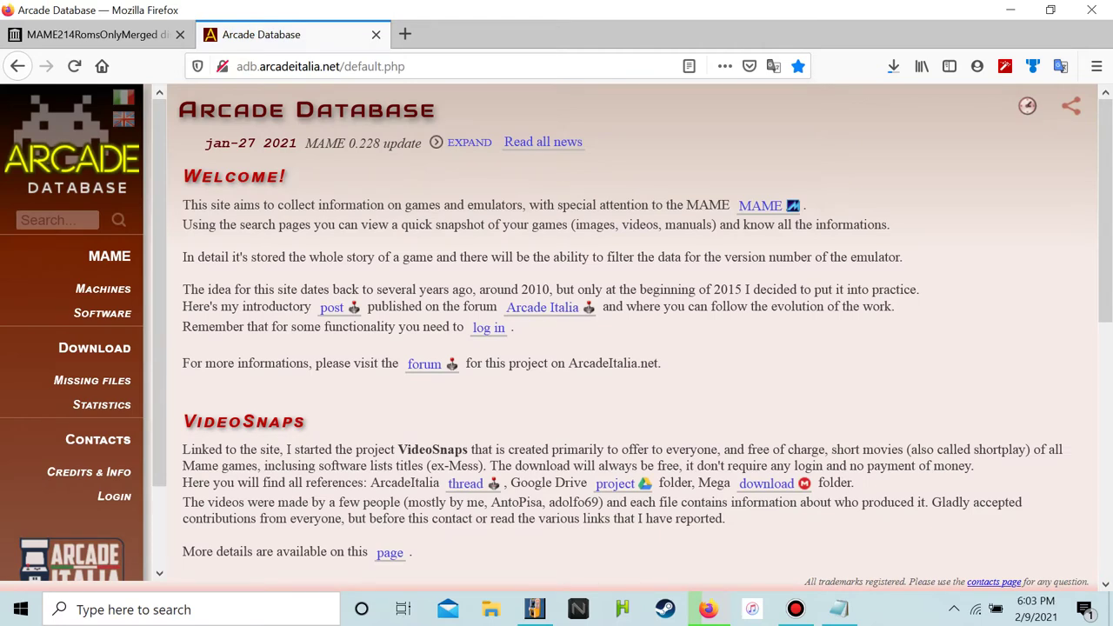
pyautogui.scroll(-3, 609, 348)
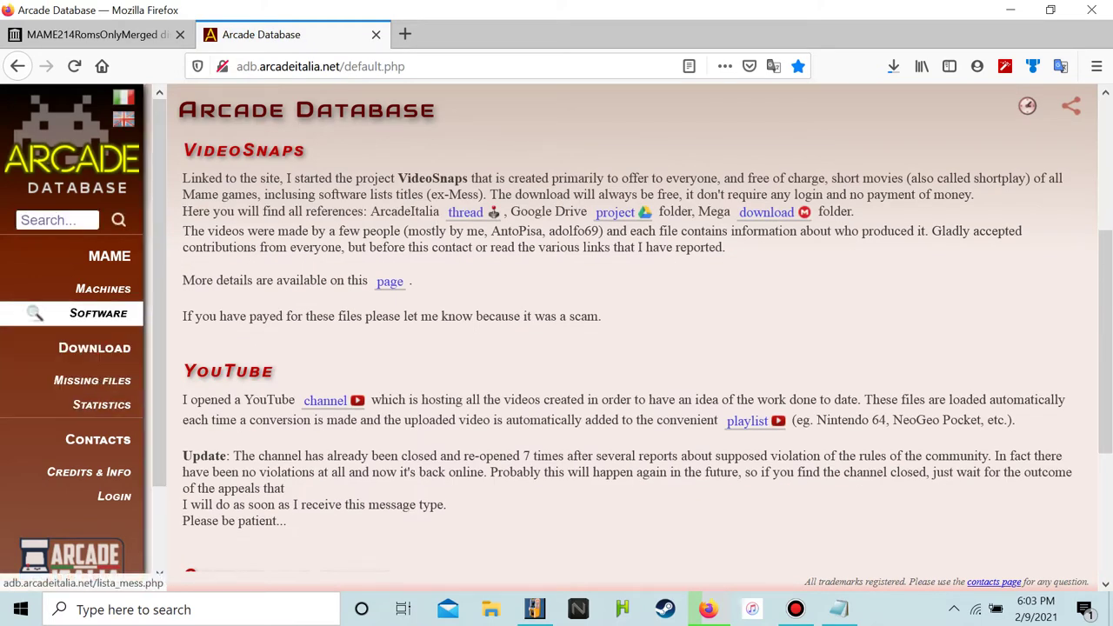
# Search the Arcade Database for "dig dug" and open the Dig Dug (rev 2) machine page
pyautogui.click(54, 220)
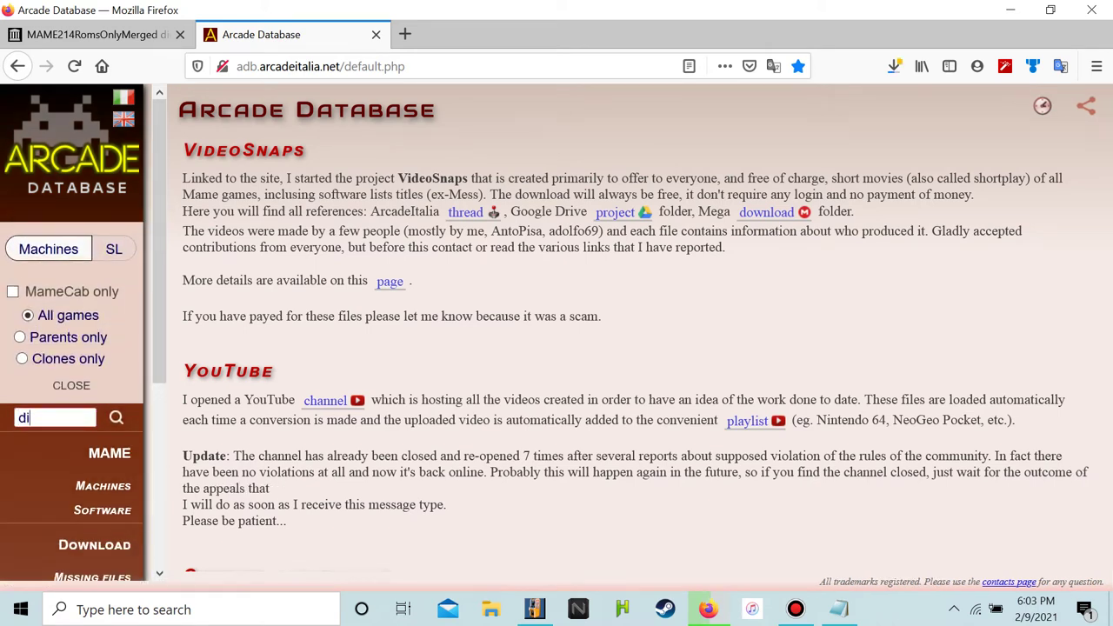
pyautogui.write('dig dug')
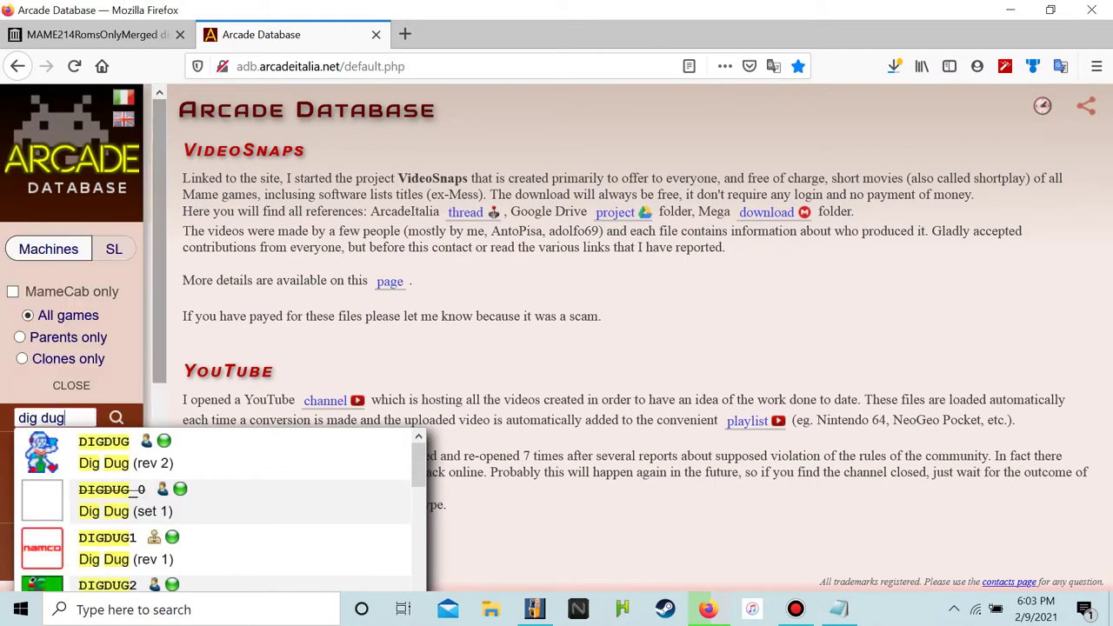
pyautogui.press('Down')
pyautogui.press('Return')
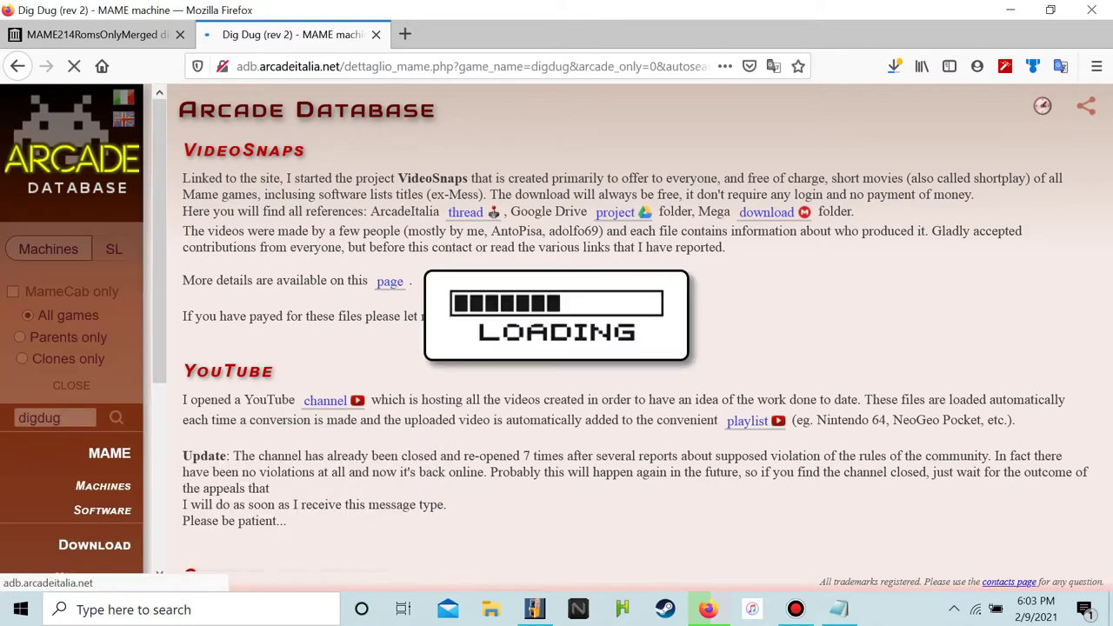
# Show the MAME required files in the Files section of the Dig Dug (rev 2) page and examine them
pyautogui.scroll(-6, 439, 346)
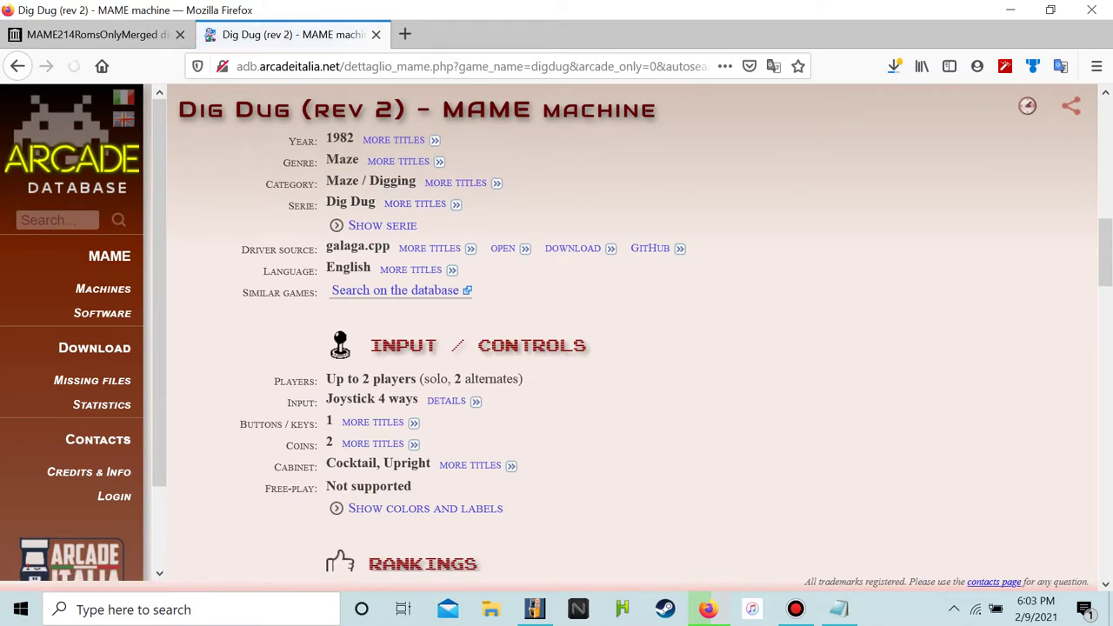
pyautogui.scroll(-8, 439, 345)
pyautogui.scroll(-2, 439, 345)
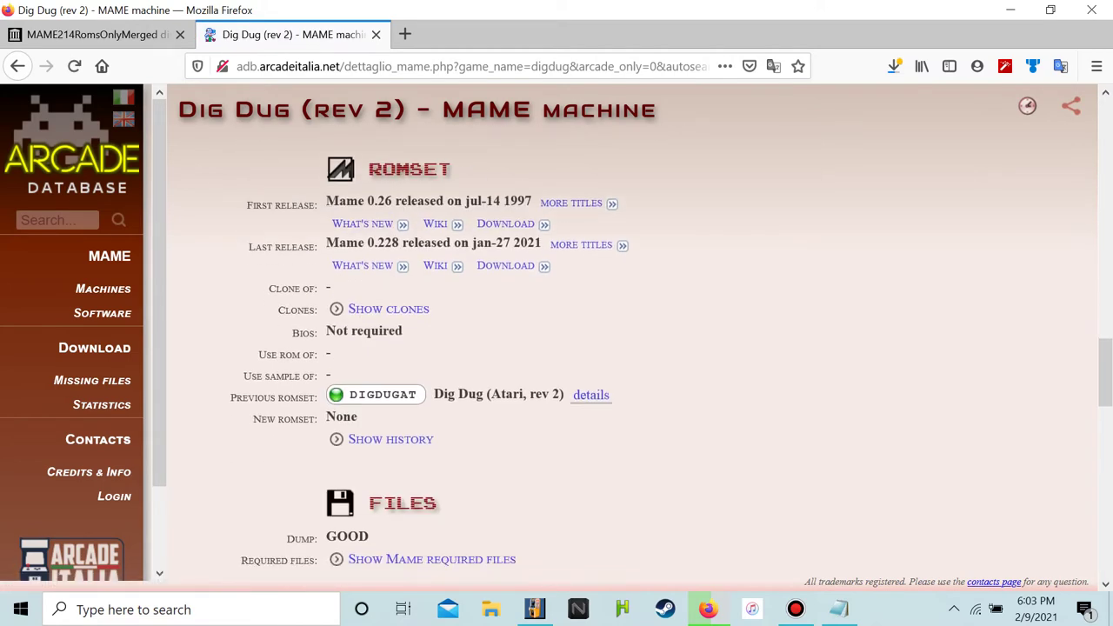
pyautogui.scroll(-3, 439, 345)
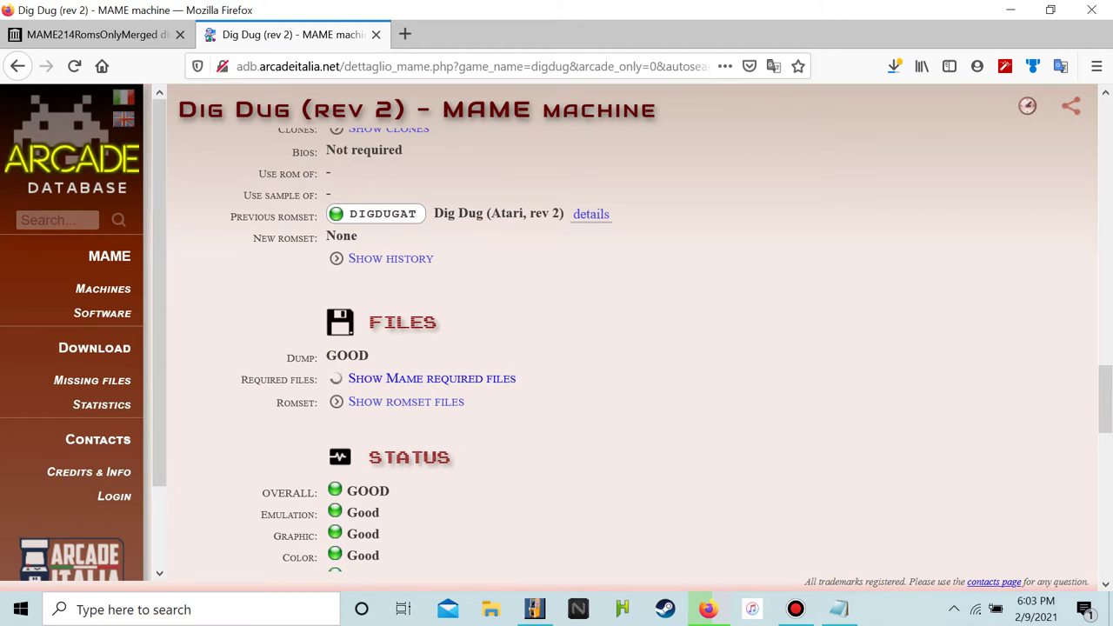
pyautogui.scroll(-3, 557, 348)
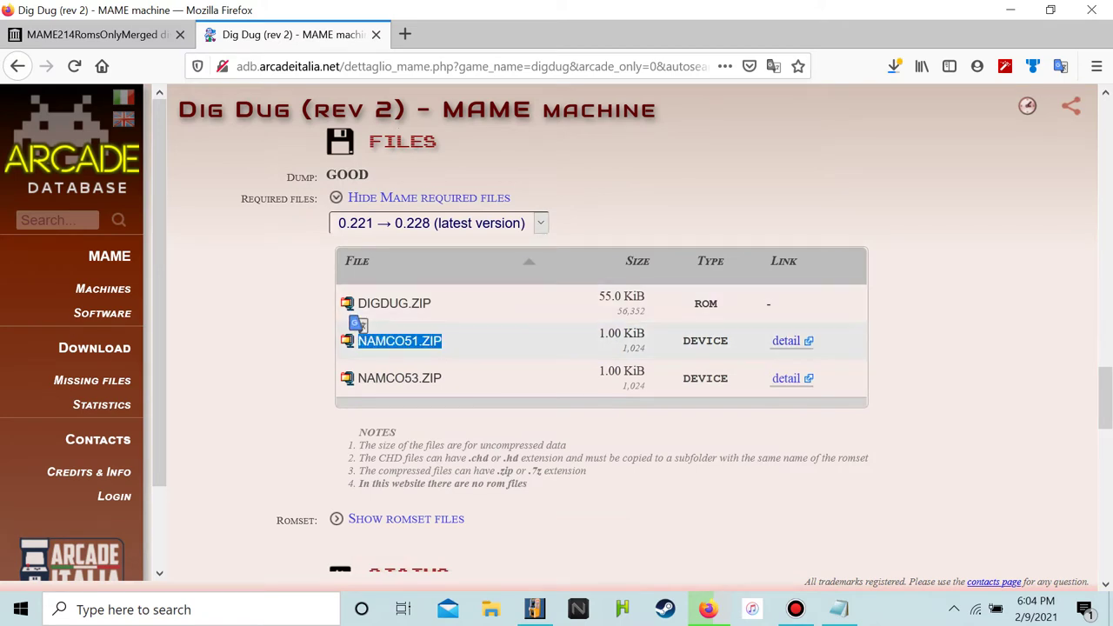
# Check the progress of the running downloads and highlight NAMCO51.ZIP in the required files table
pyautogui.click(894, 66)
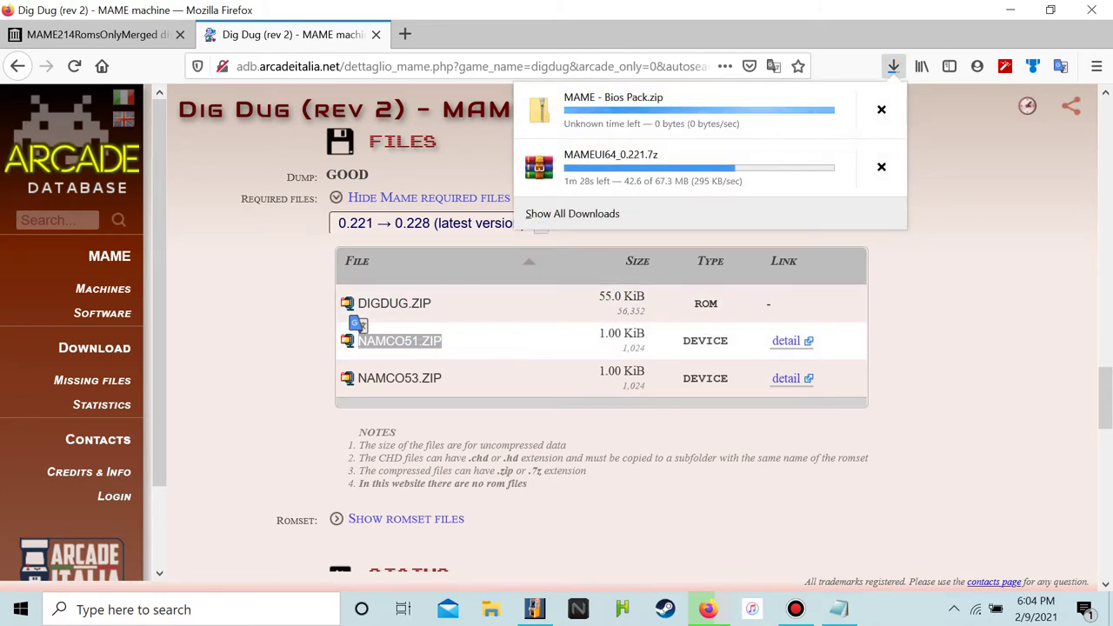
pyautogui.click(399, 341)
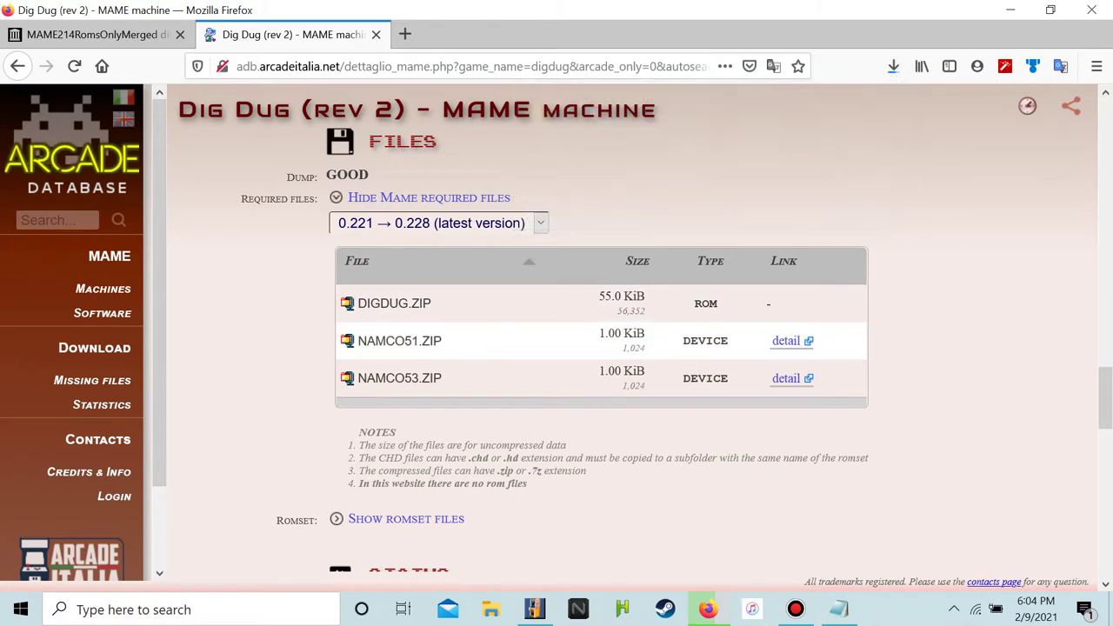
pyautogui.moveTo(430, 341); pyautogui.dragTo(360, 339)
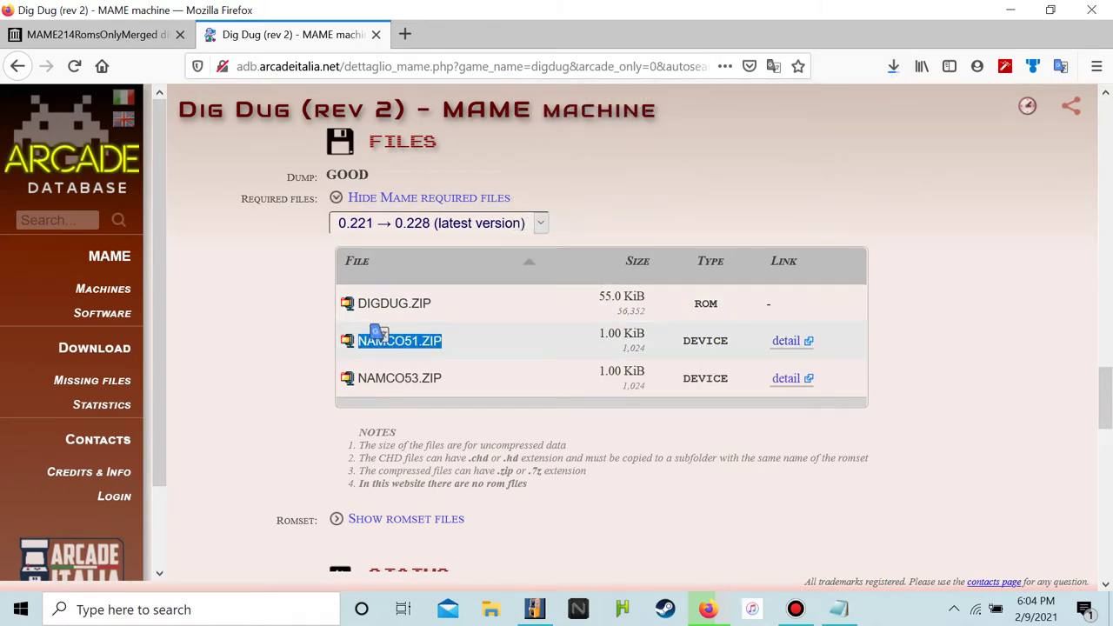
# Save digdug.zip from the MAME214RomsOnlyMerged listing to the Downloads folder and check the download list
pyautogui.click(95, 34)
pyautogui.scroll(20, 109, 236)
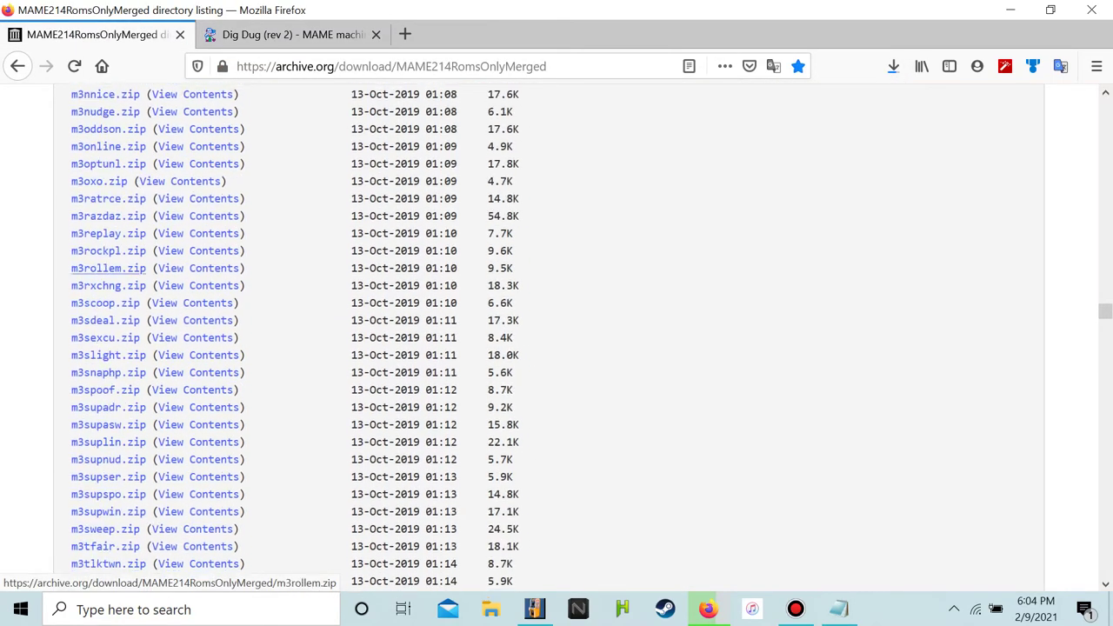
pyautogui.scroll(20, 557, 334)
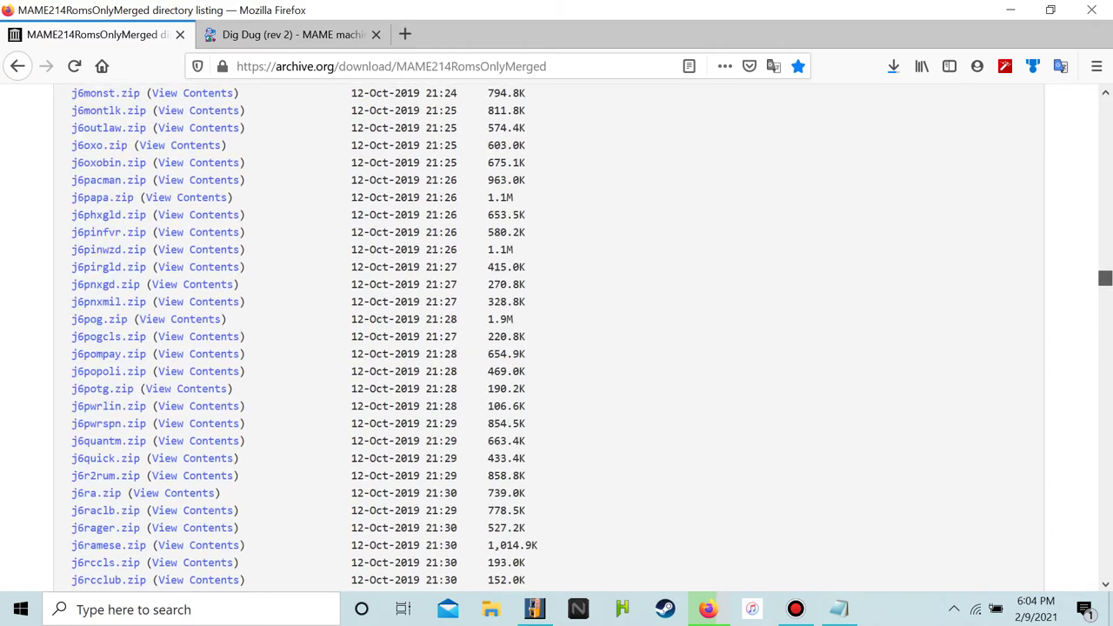
pyautogui.scroll(20, 105, 246)
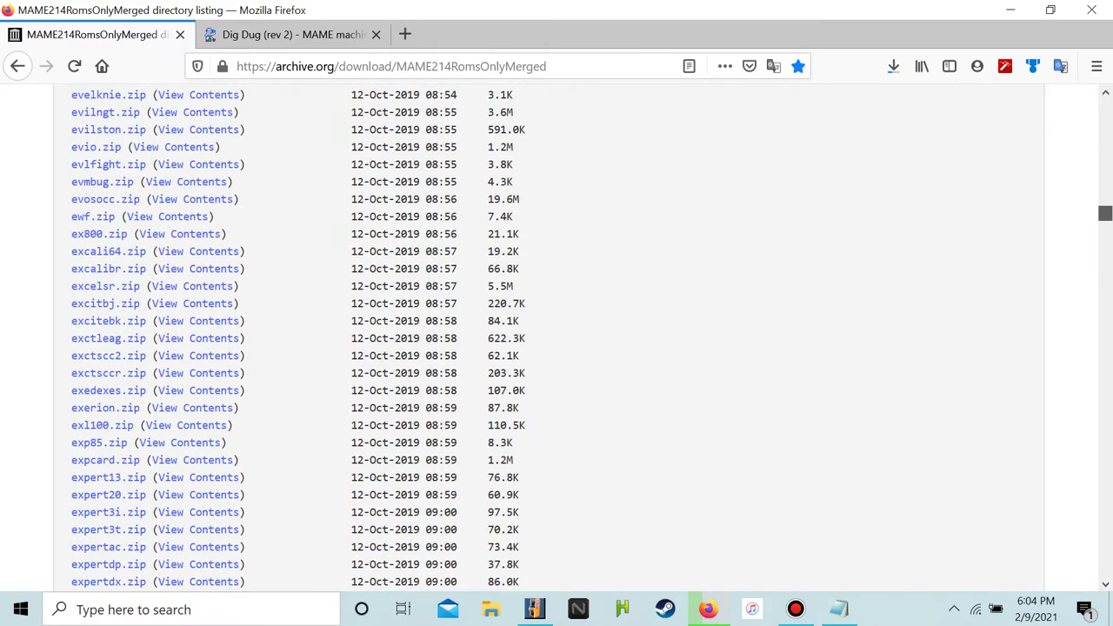
pyautogui.scroll(20, 105, 247)
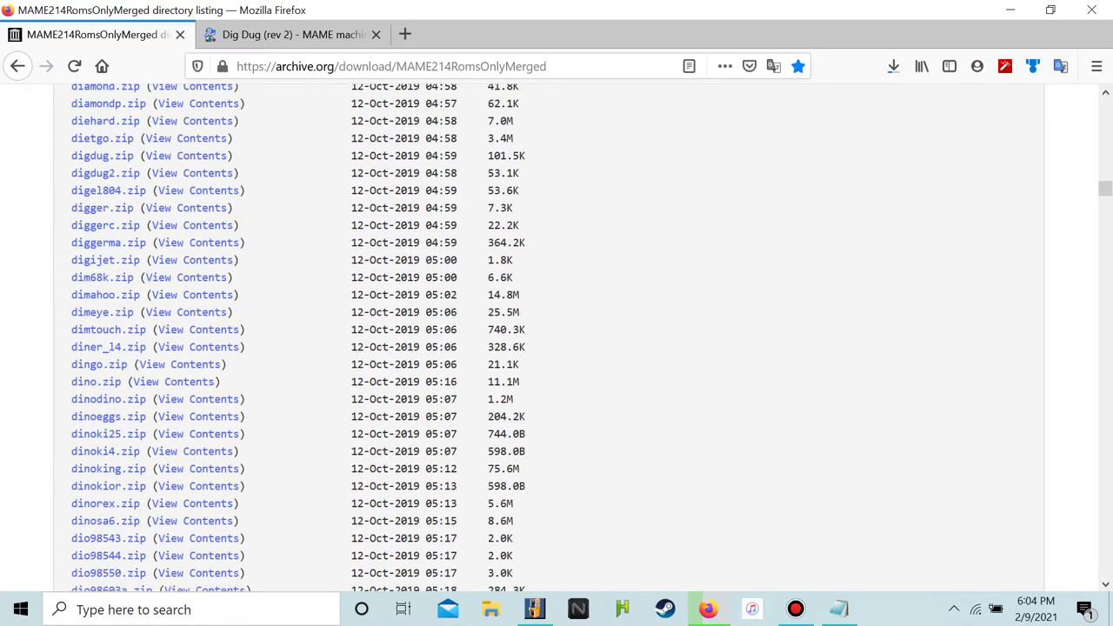
pyautogui.rightClick(99, 160)
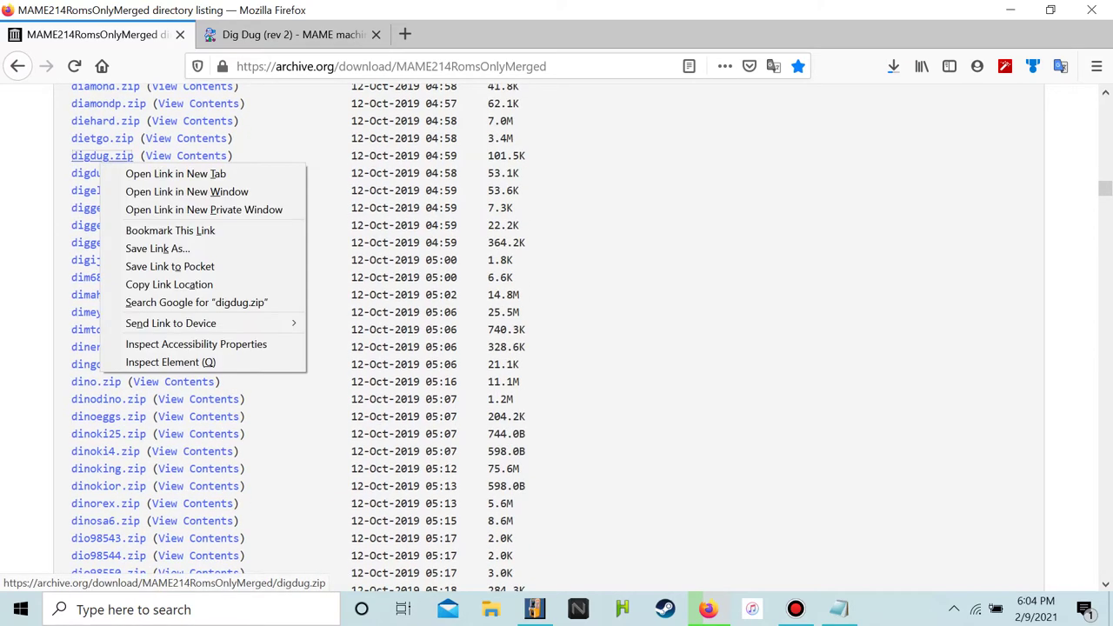
pyautogui.click(156, 247)
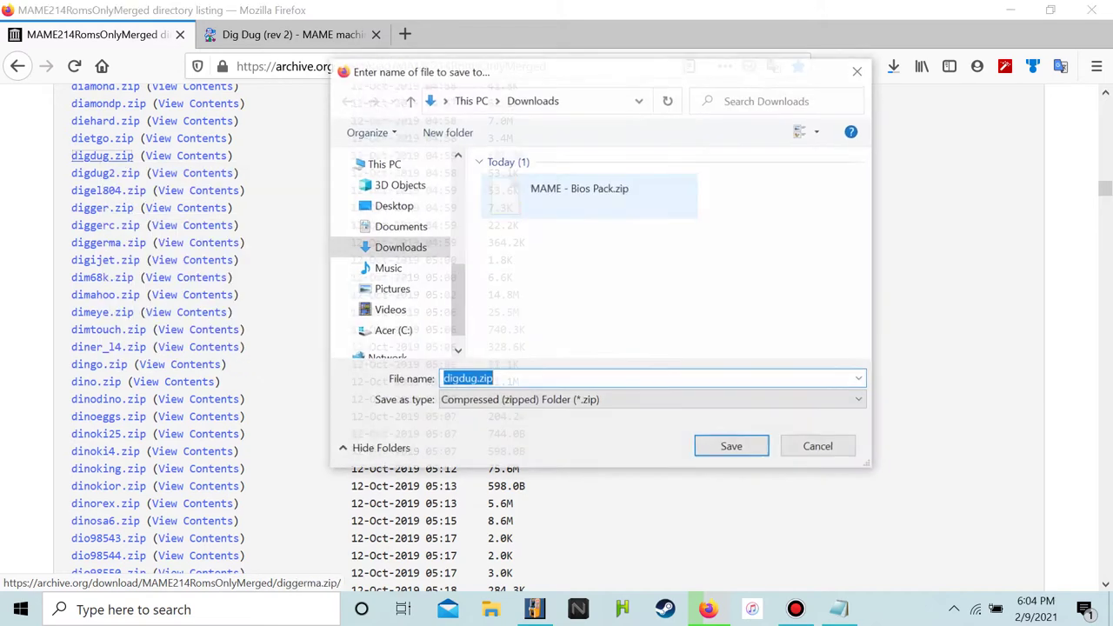
pyautogui.click(731, 447)
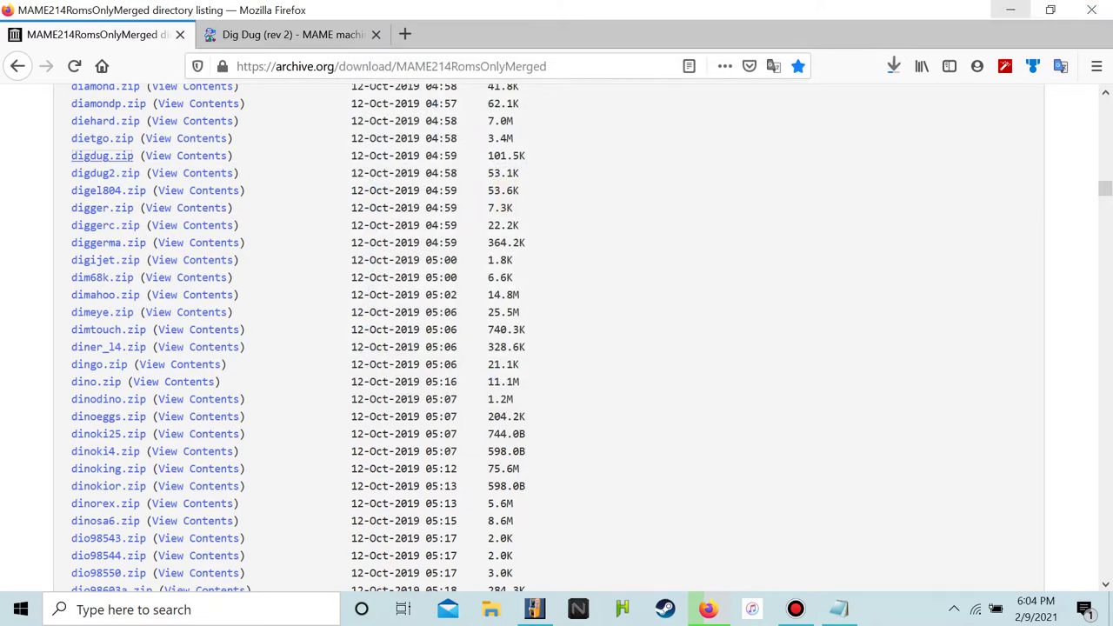
pyautogui.click(893, 66)
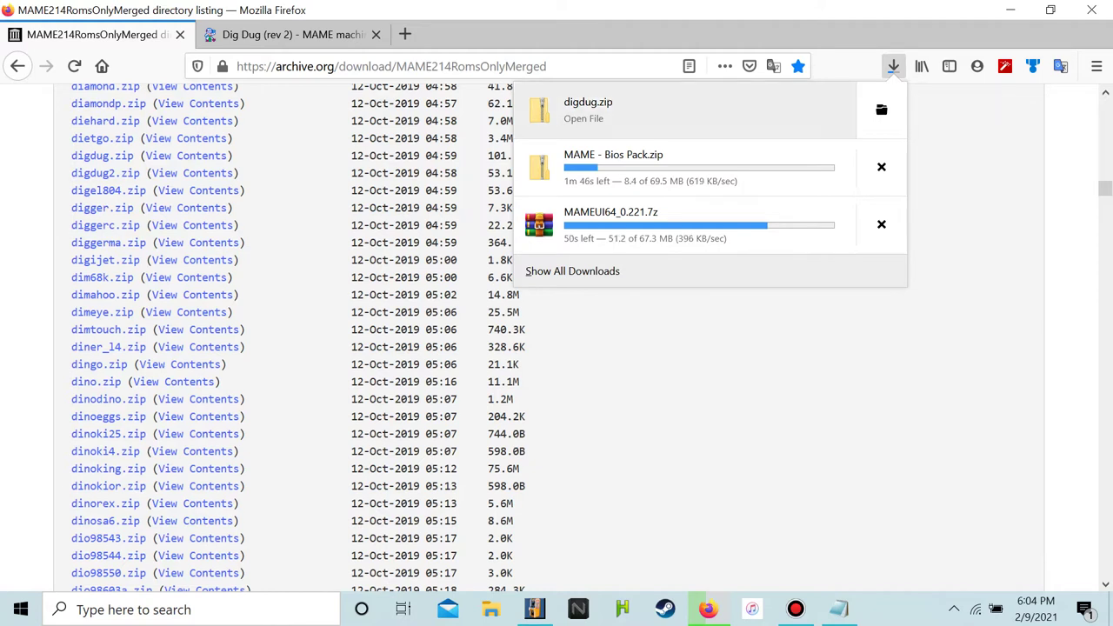
pyautogui.press('Escape')
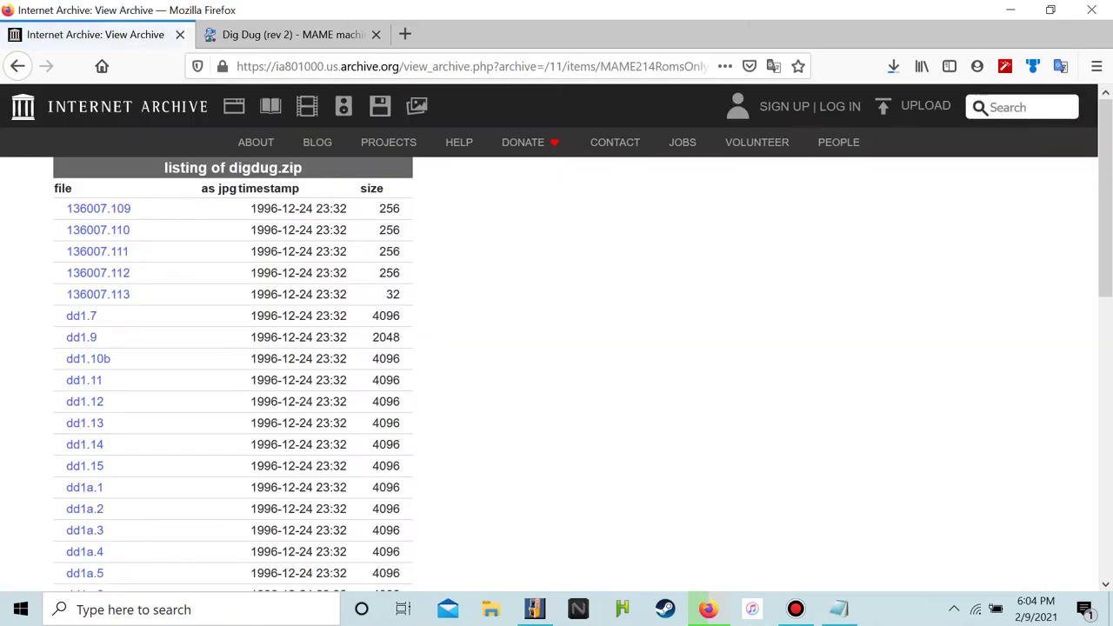
# Examine the contents listing of digdug.zip, and back in the MAME214RomsOnlyMerged directory listing highlight "Merged" in the heading
pyautogui.moveTo(60, 208); pyautogui.dragTo(322, 609)
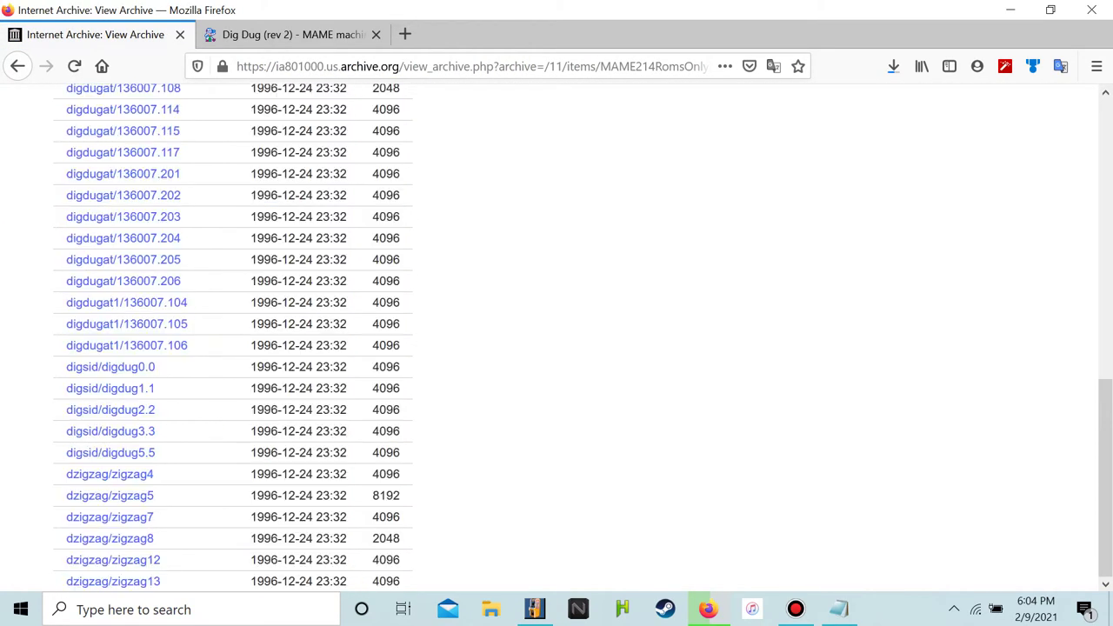
pyautogui.click(18, 66)
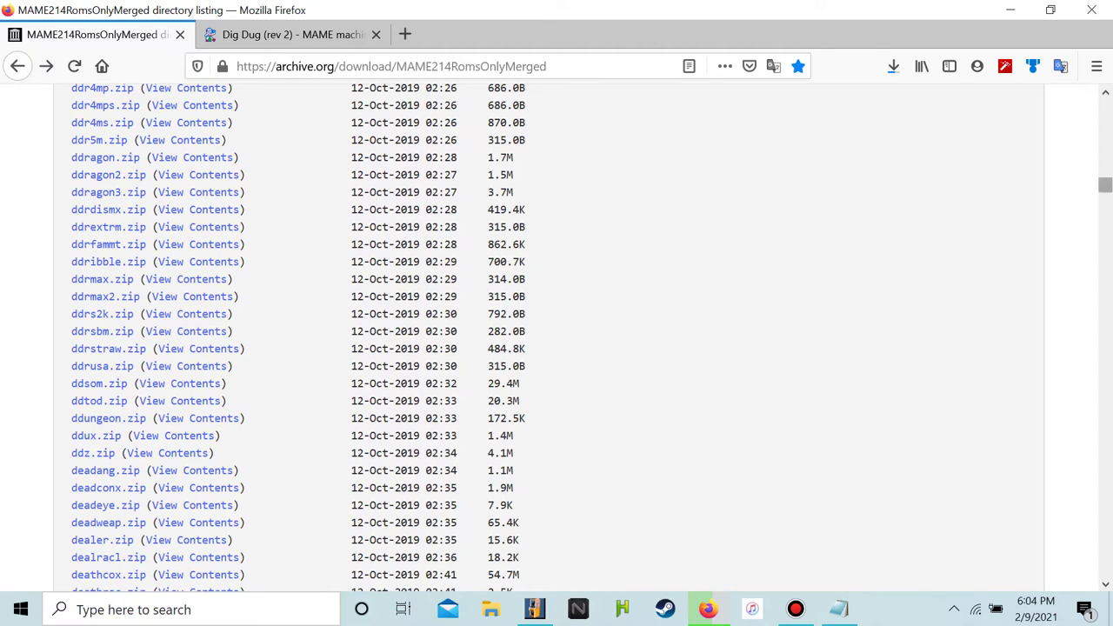
pyautogui.press('Home')
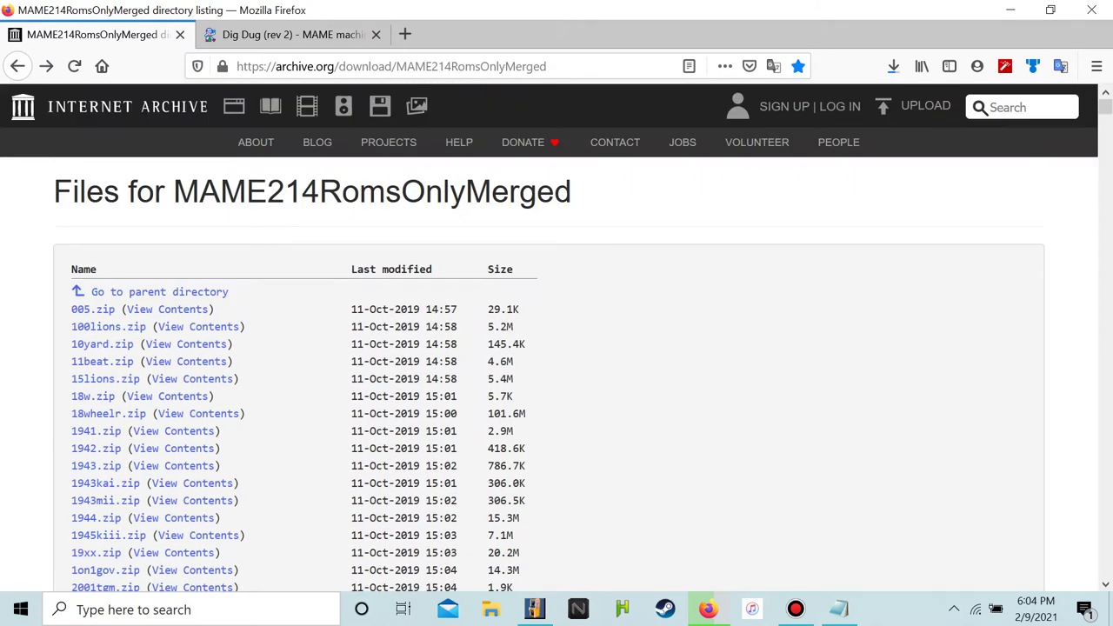
pyautogui.moveTo(466, 192); pyautogui.dragTo(573, 191)
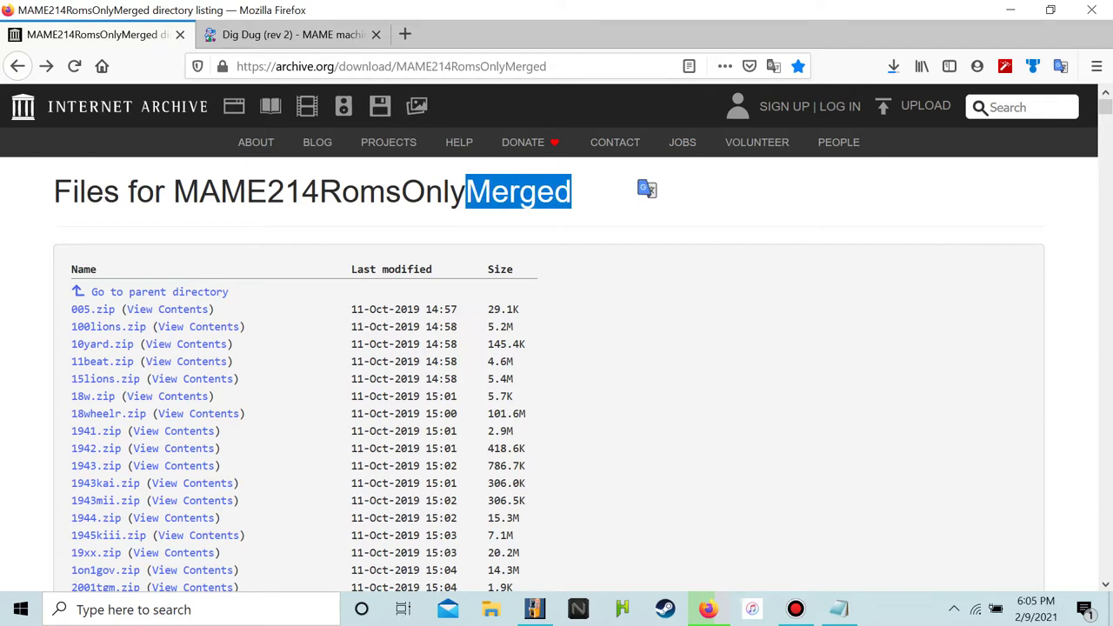
pyautogui.hotkey('ctrl', 't')
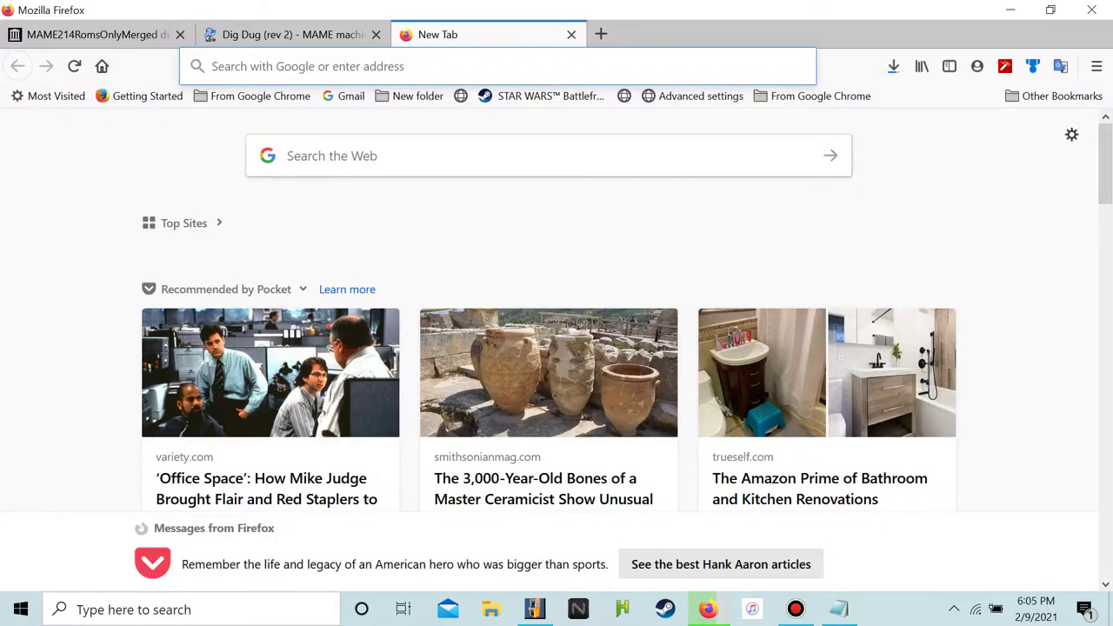
pyautogui.press('Down')
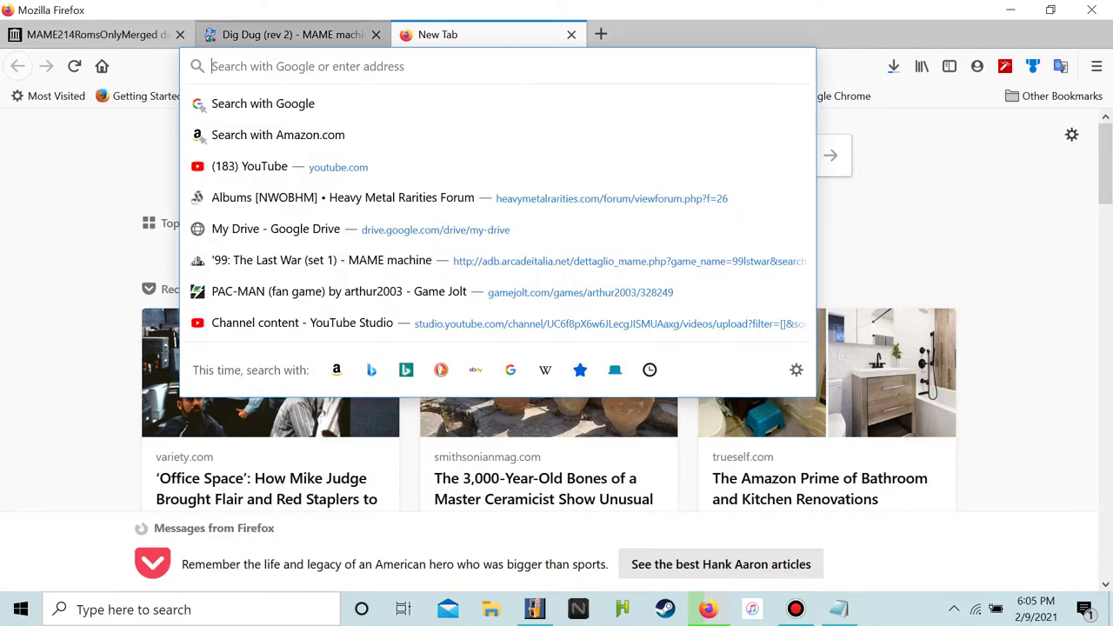
pyautogui.hotkey('ctrl', 'shift', 'Tab')
pyautogui.hotkey('ctrl', 'shift', 'Tab')
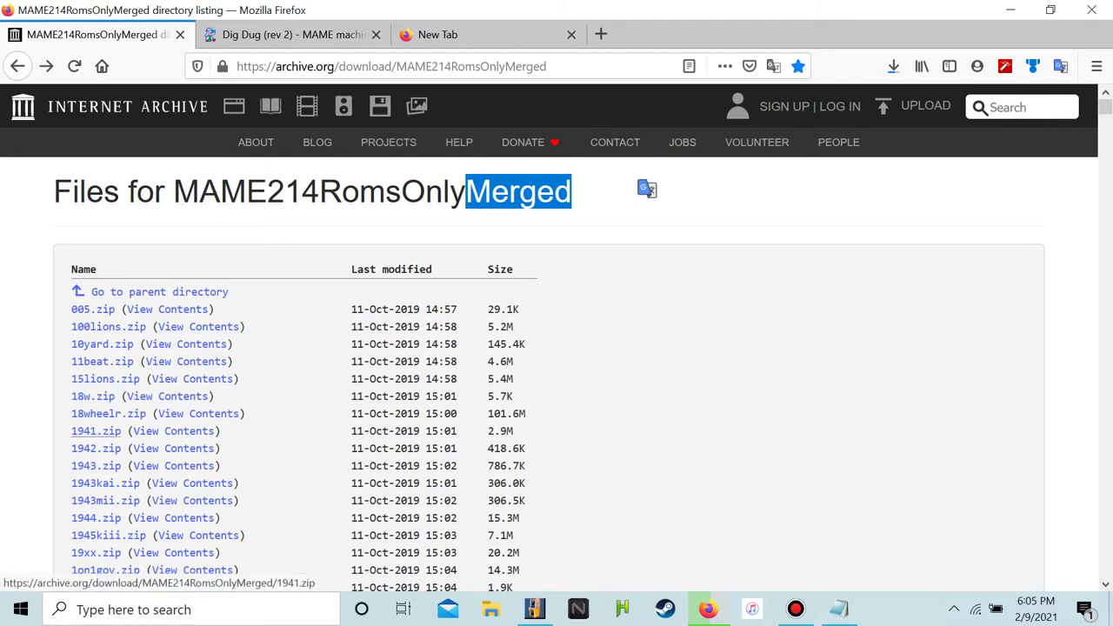
pyautogui.click(287, 34)
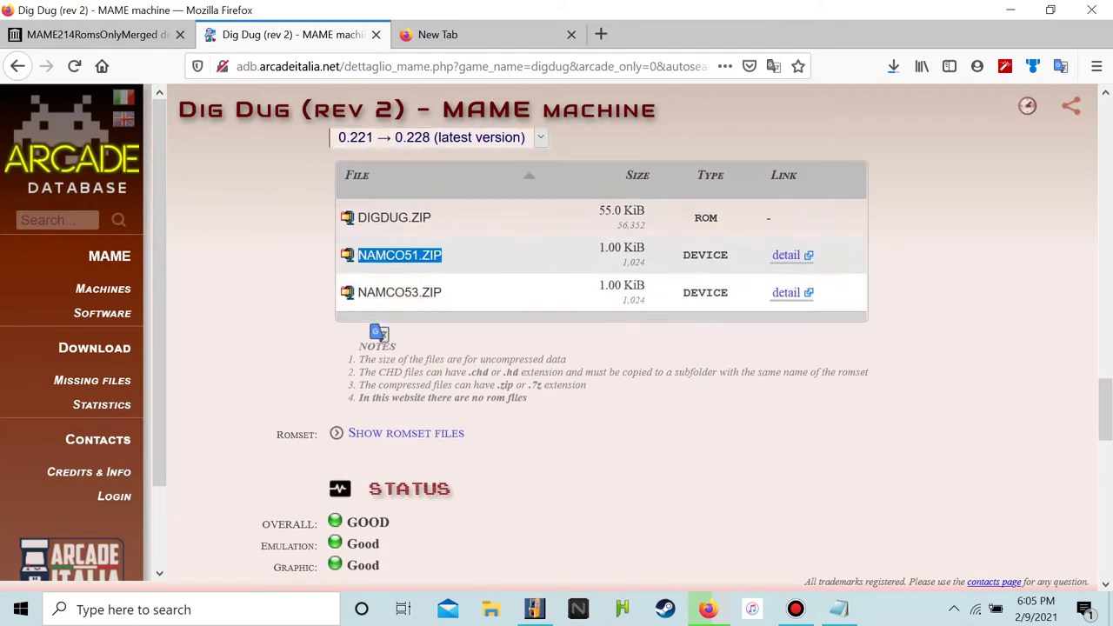
# Show the downloaded digdug.zip in its containing folder and move it to the Desktop
pyautogui.click(453, 34)
pyautogui.click(894, 66)
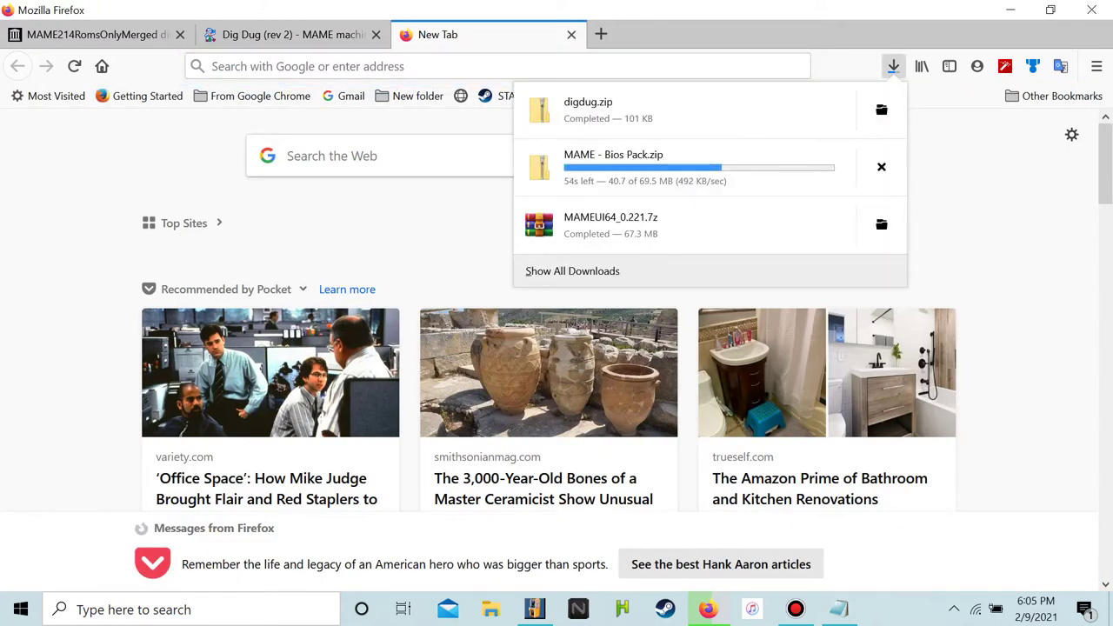
pyautogui.click(881, 110)
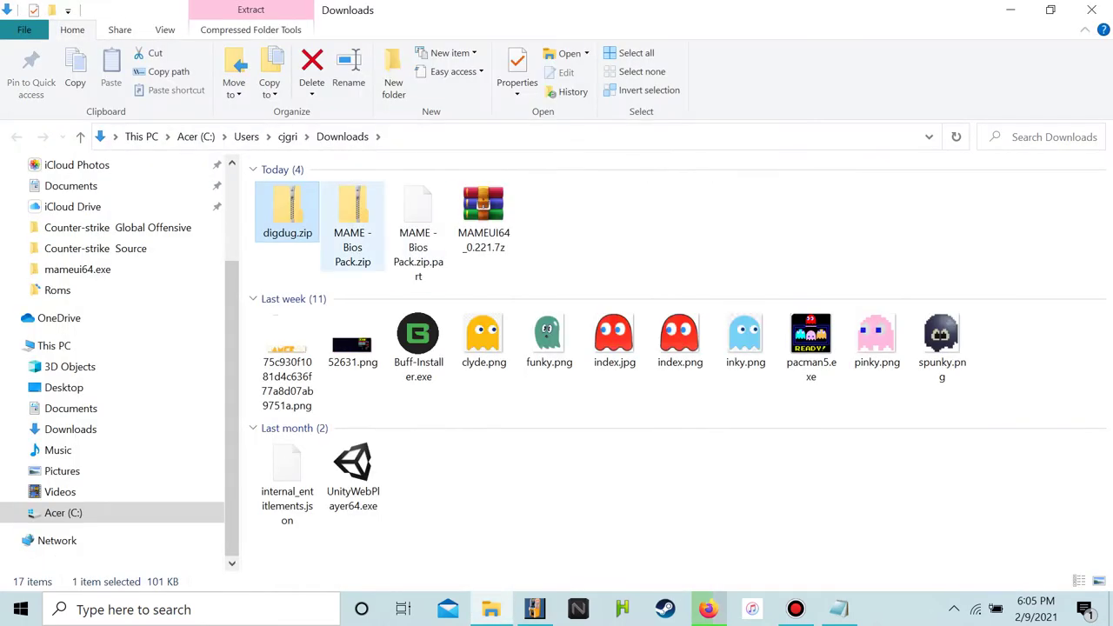
pyautogui.moveTo(287, 209); pyautogui.dragTo(65, 387)
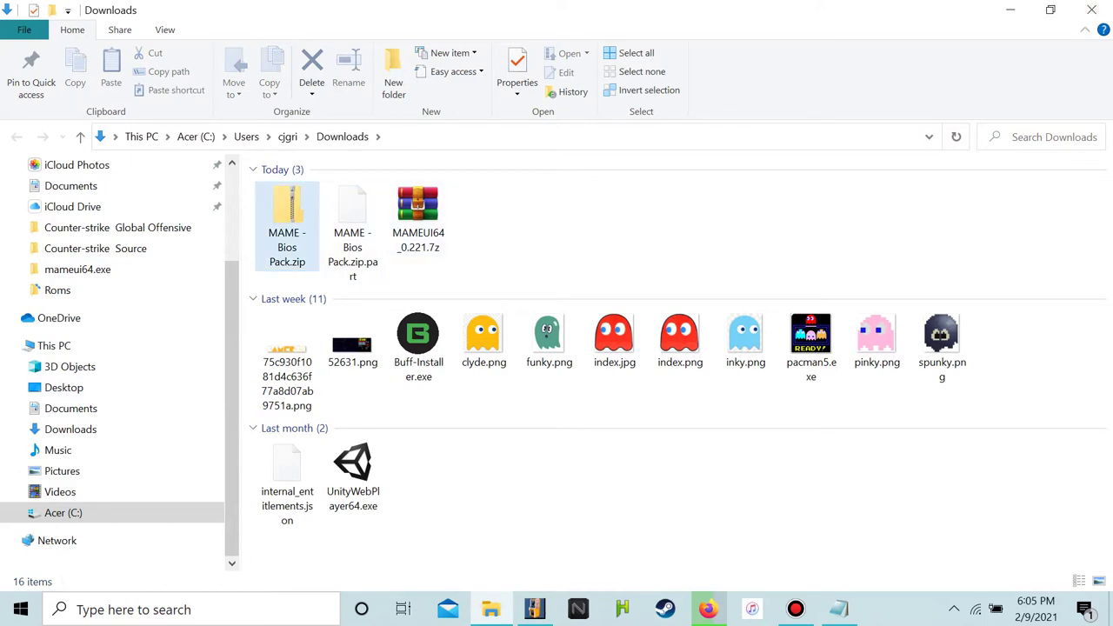
# Open the MAMEUI64_0.221.7z archive in WinRAR and extract it to the Music folder
pyautogui.click(417, 218)
pyautogui.doubleClick(417, 218)
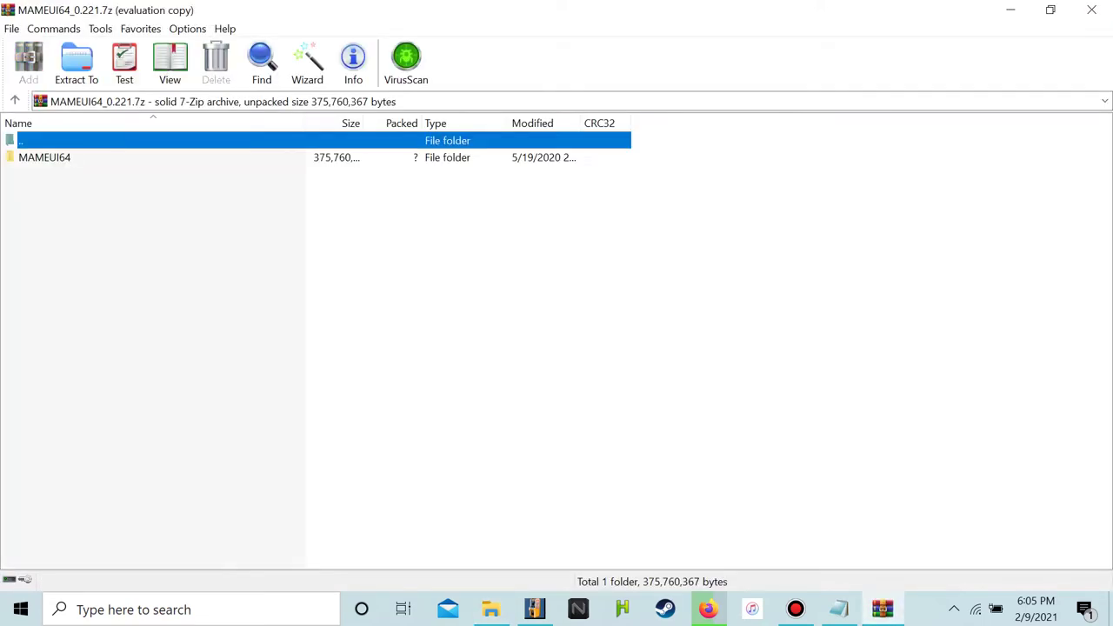
pyautogui.click(76, 62)
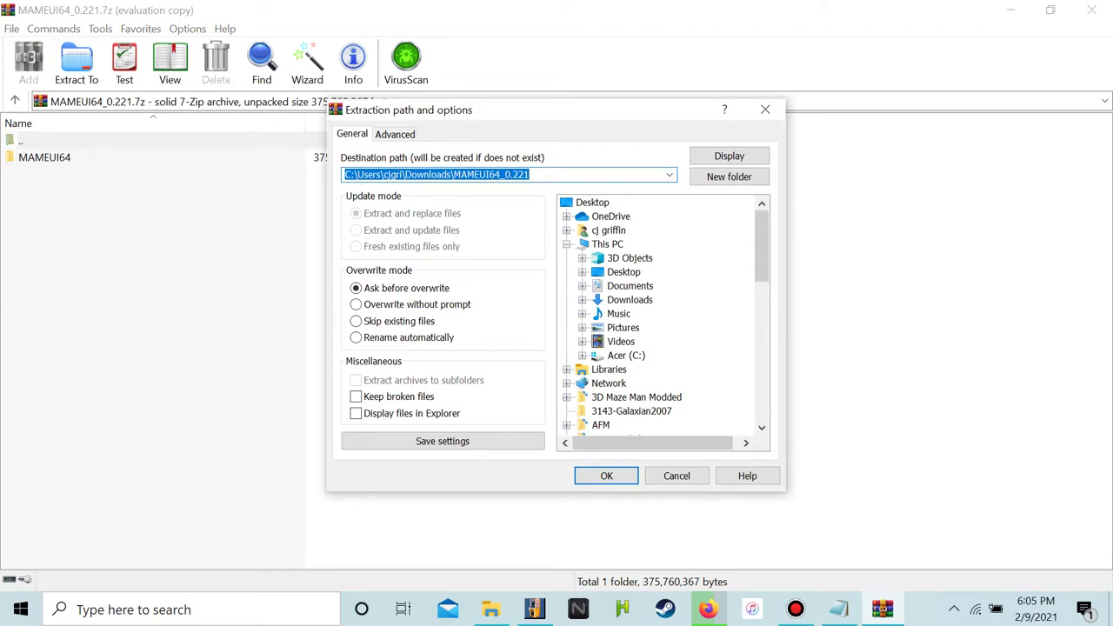
pyautogui.click(619, 313)
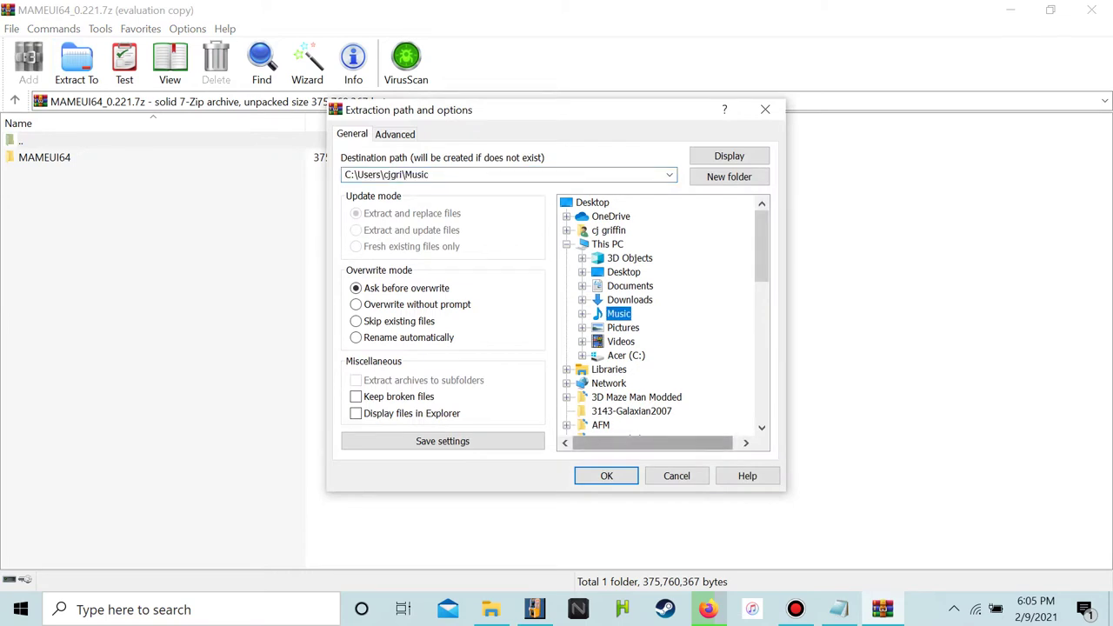
pyautogui.click(606, 475)
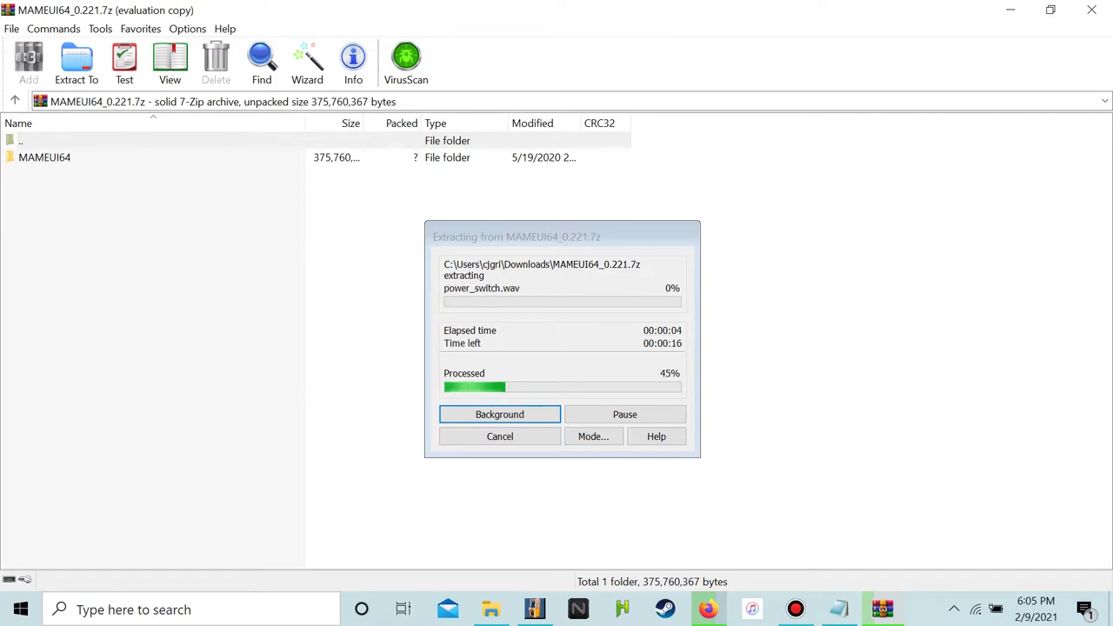
pyautogui.click(187, 28)
pyautogui.moveTo(224, 29)
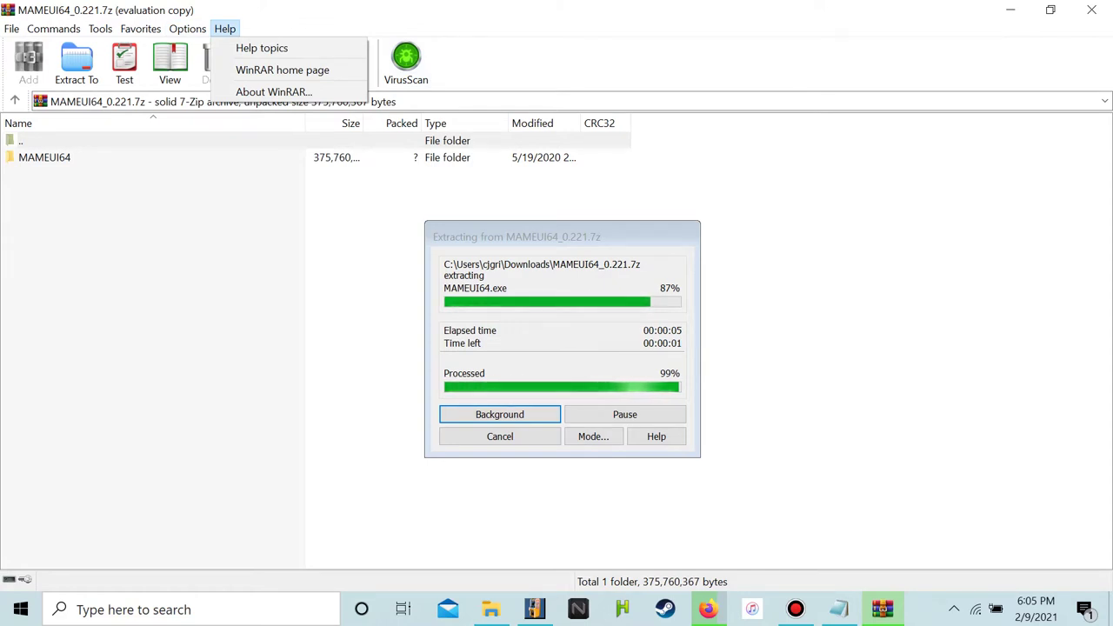
pyautogui.press('Down')
pyautogui.press('Escape')
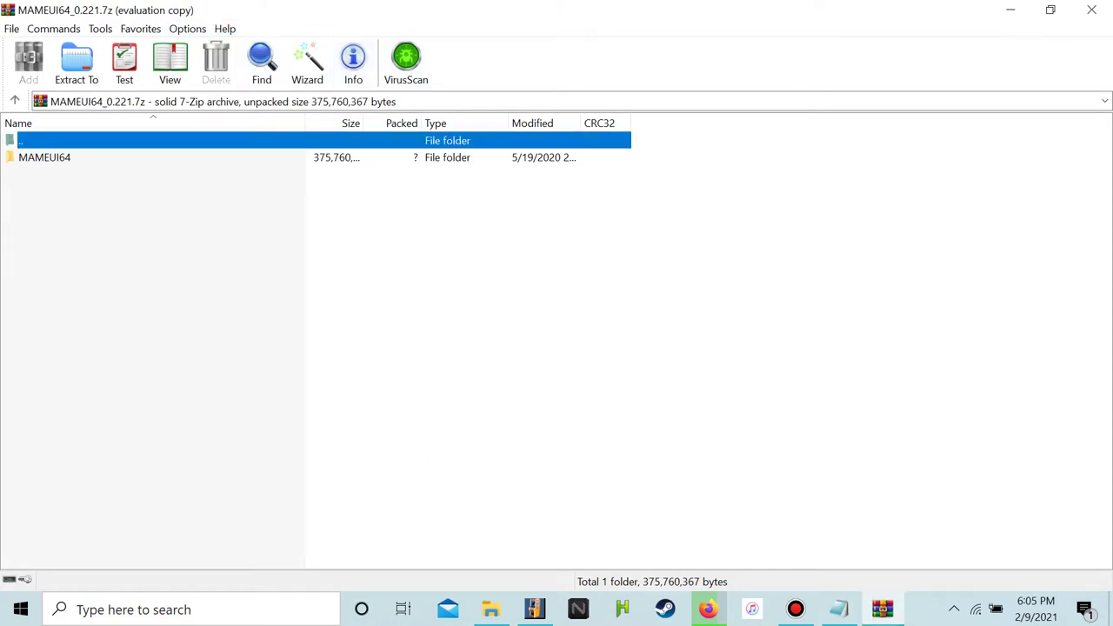
pyautogui.click(882, 609)
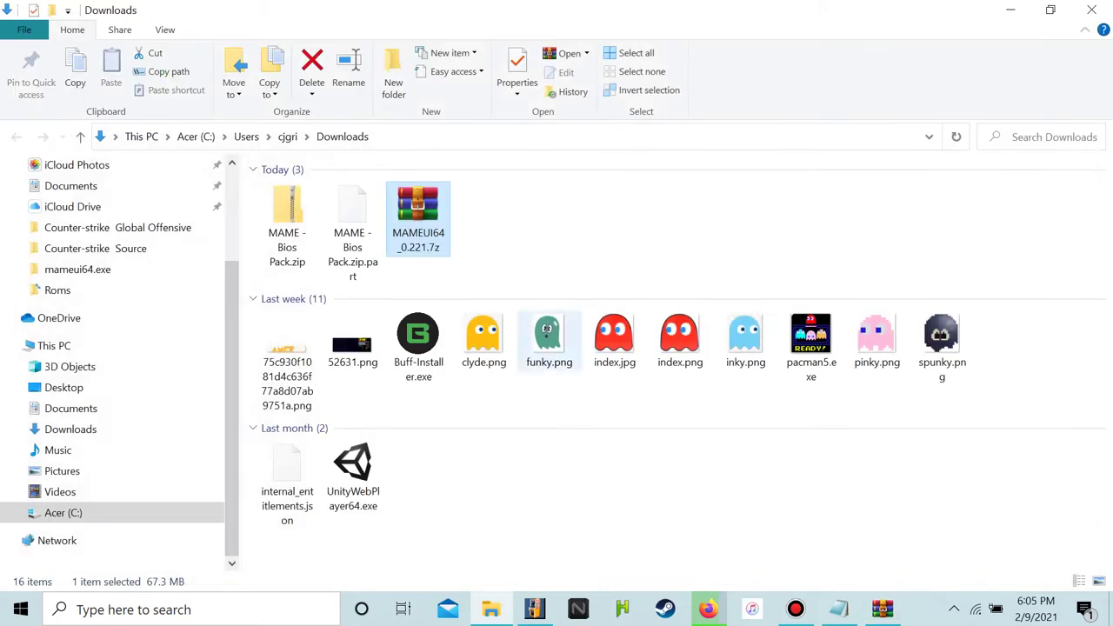
pyautogui.click(883, 609)
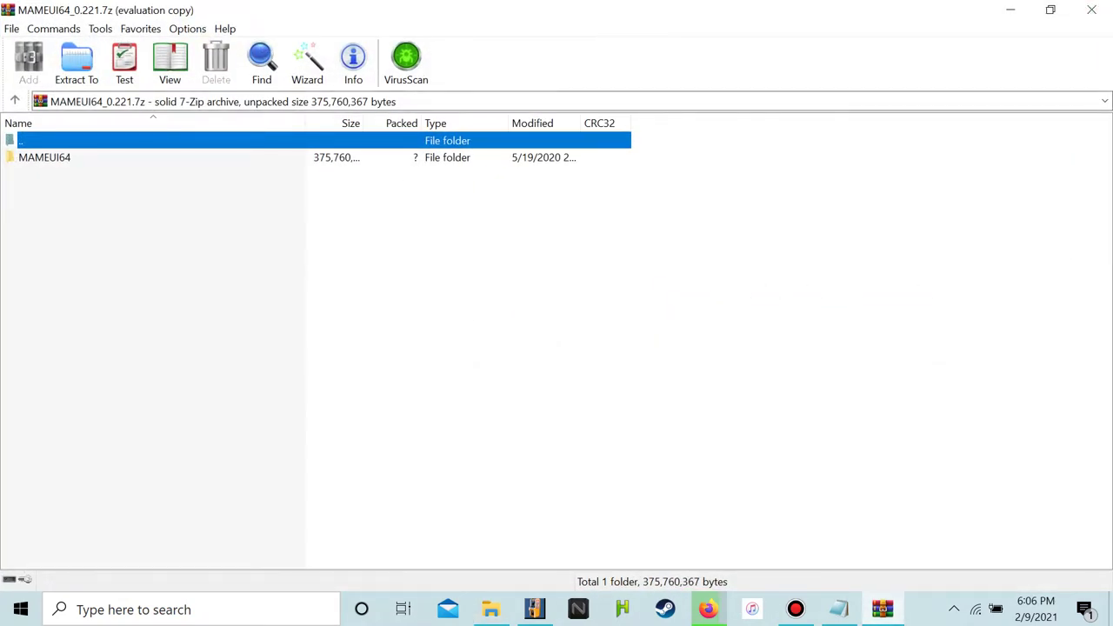
pyautogui.click(187, 29)
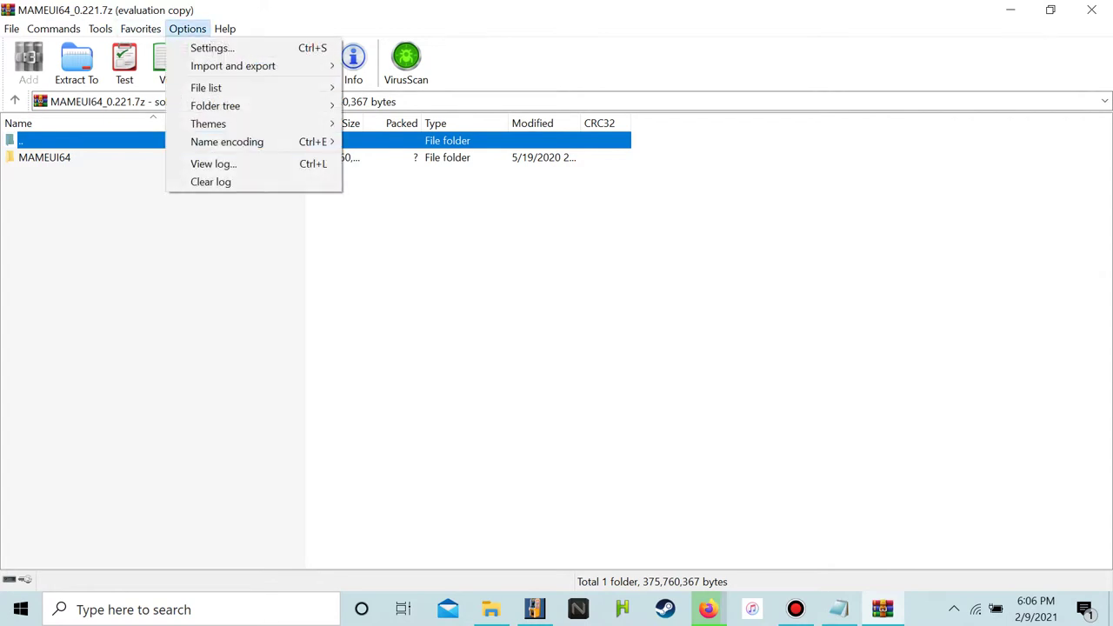
pyautogui.moveTo(11, 29)
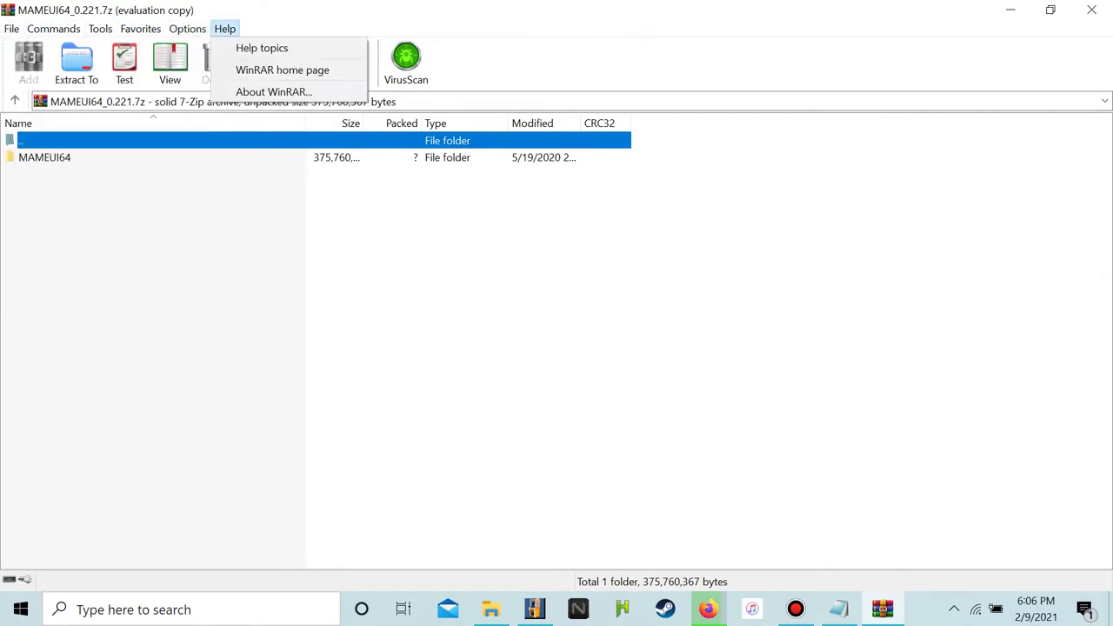
pyautogui.moveTo(187, 29)
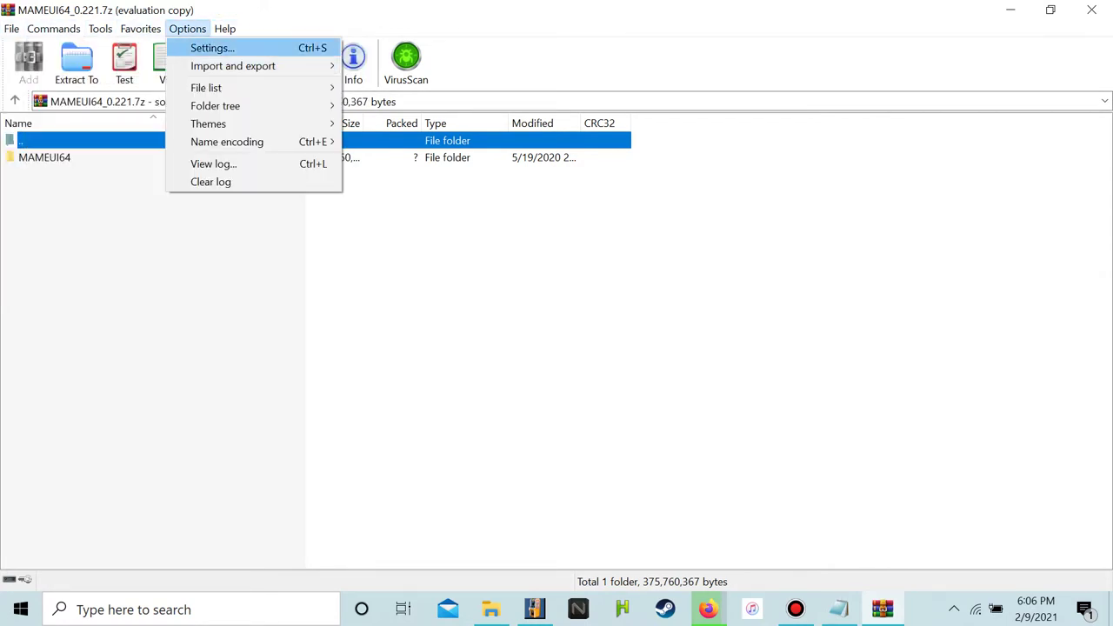
pyautogui.click(213, 48)
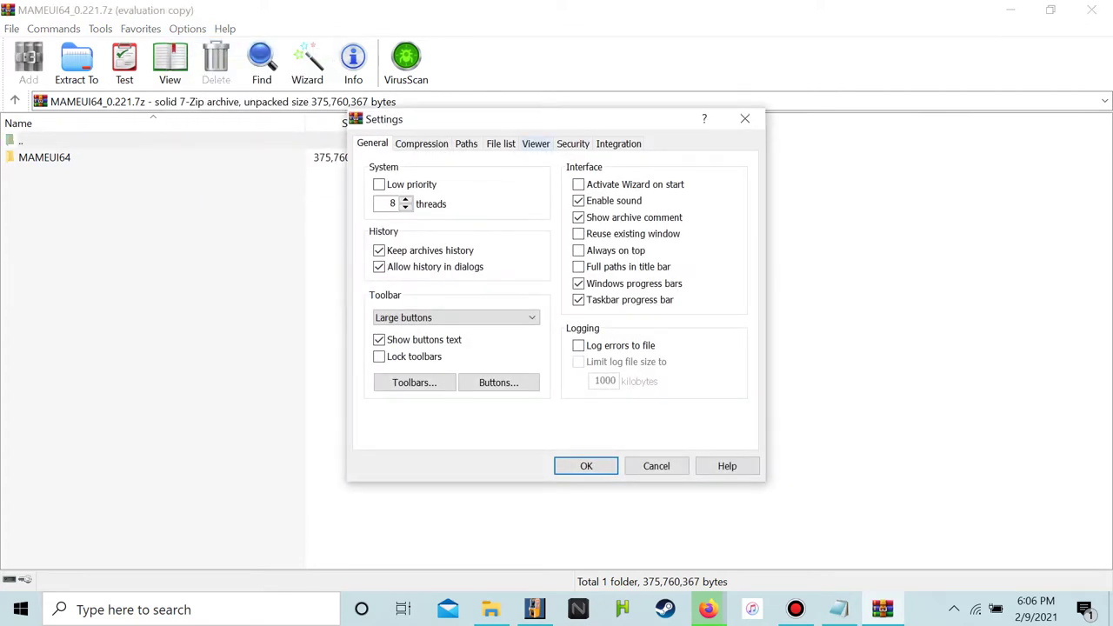
pyautogui.click(536, 143)
pyautogui.click(744, 118)
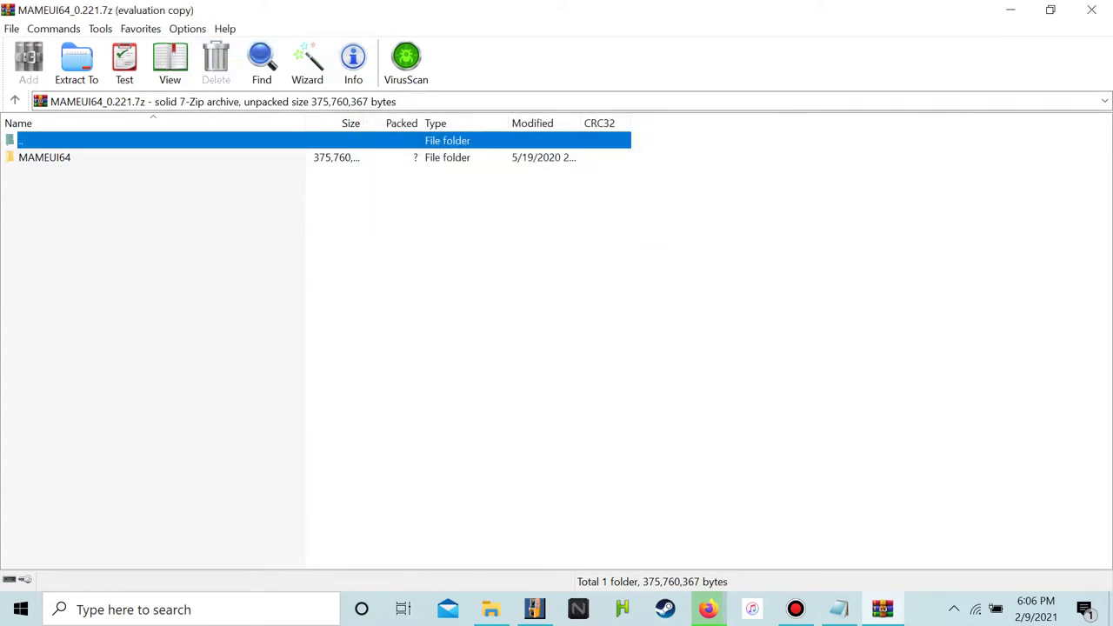
pyautogui.click(795, 608)
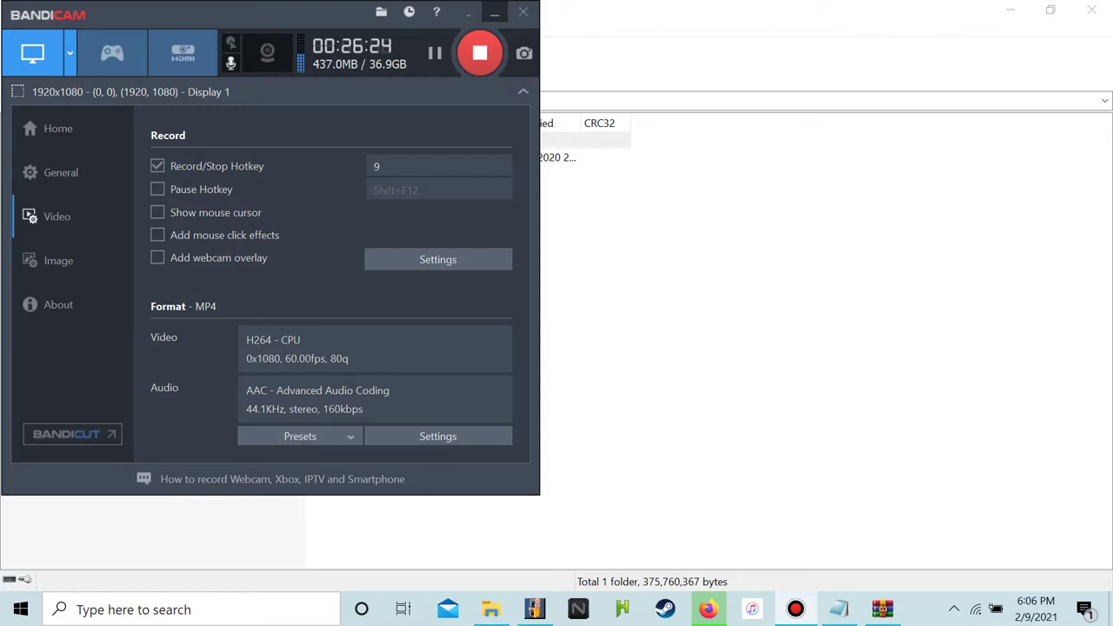
pyautogui.click(494, 12)
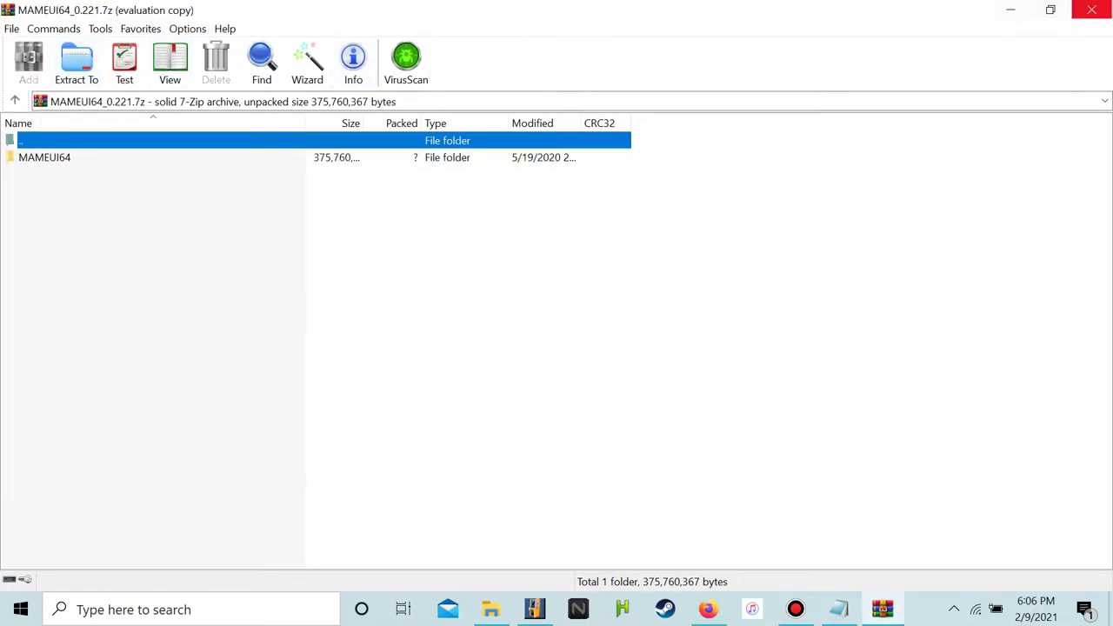
# Look for the extracted MAMEUI64 folder in the Downloads and Documents folders
pyautogui.click(1010, 9)
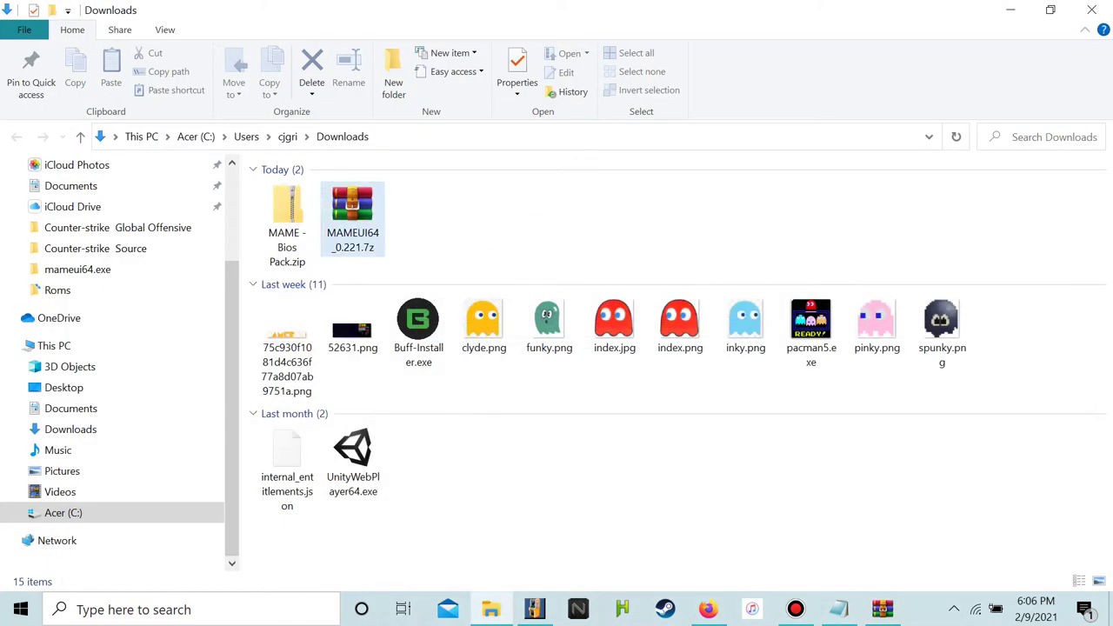
pyautogui.click(71, 429)
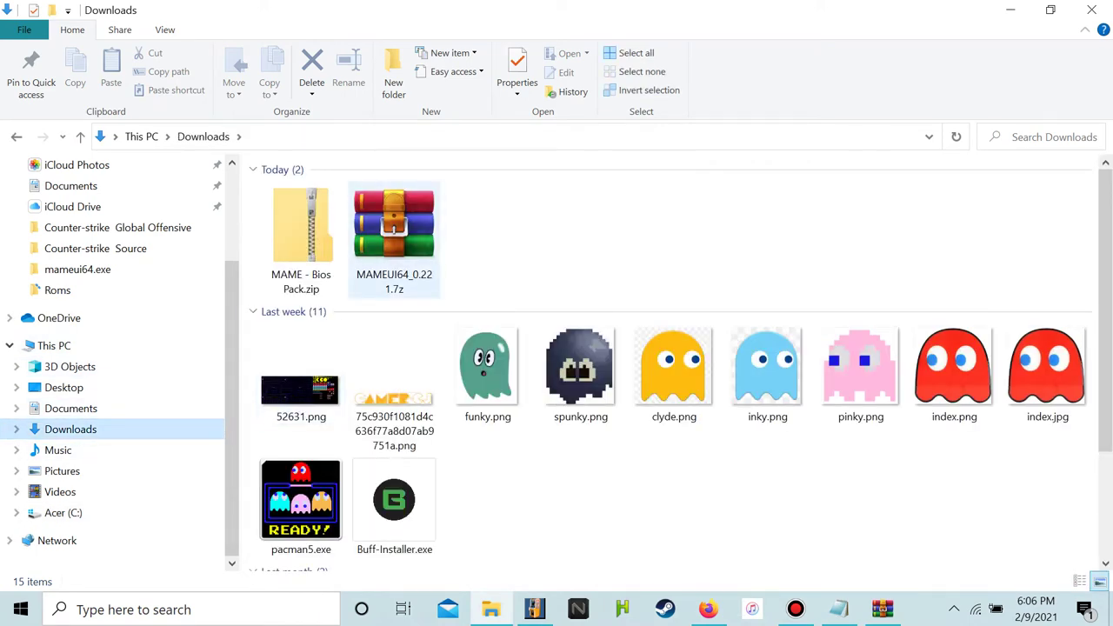
pyautogui.scroll(-3, 301, 234)
pyautogui.scroll(3, 301, 235)
pyautogui.scroll(-3, 301, 235)
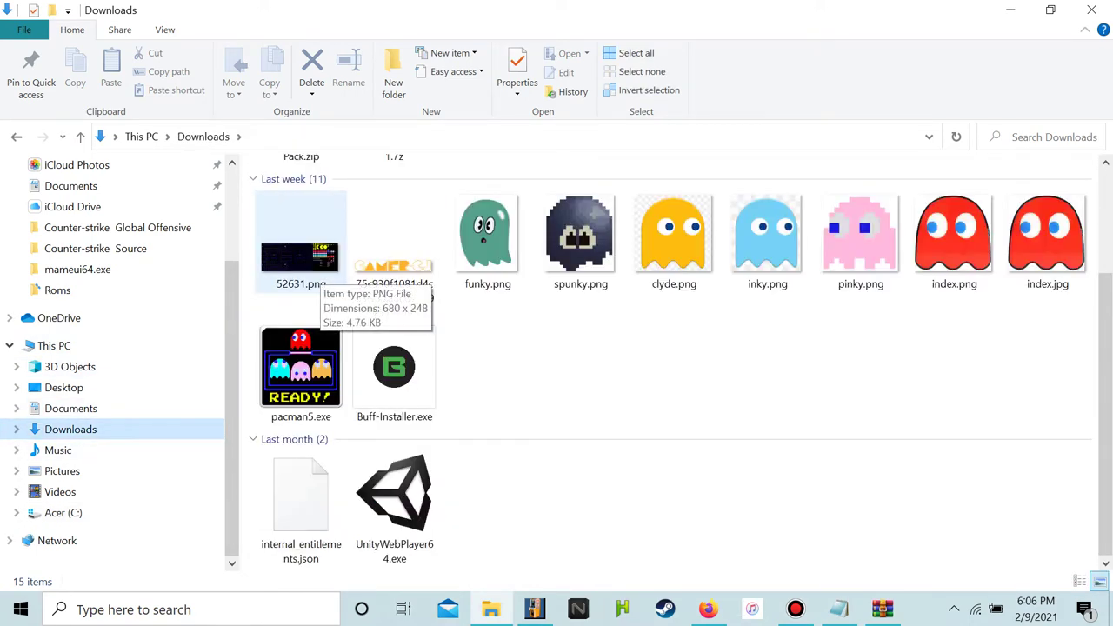
pyautogui.click(70, 408)
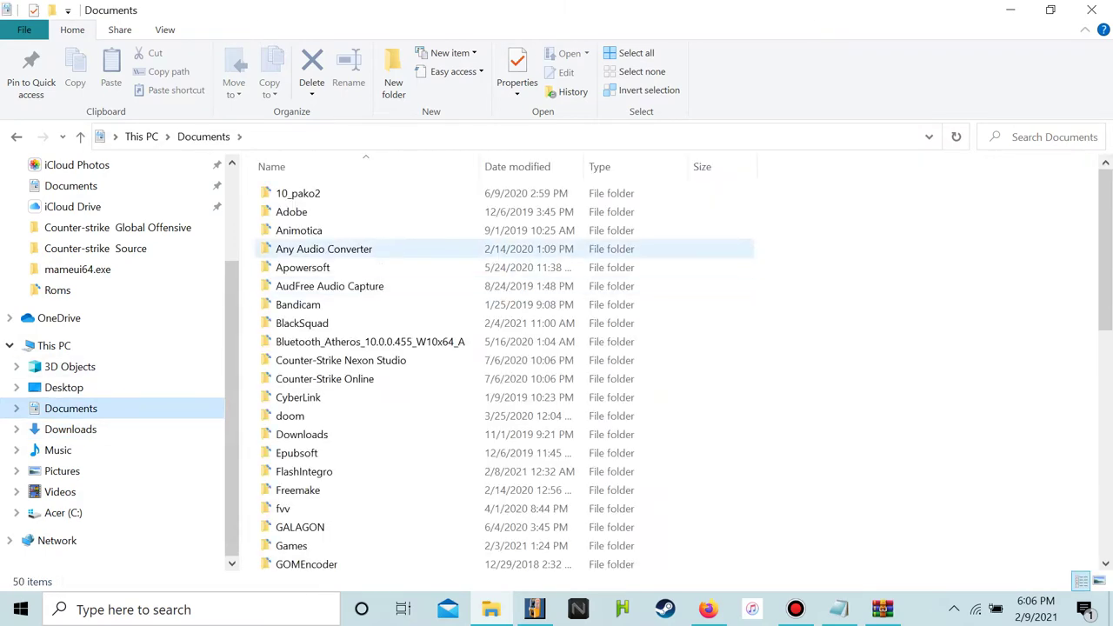
pyautogui.scroll(-6, 305, 383)
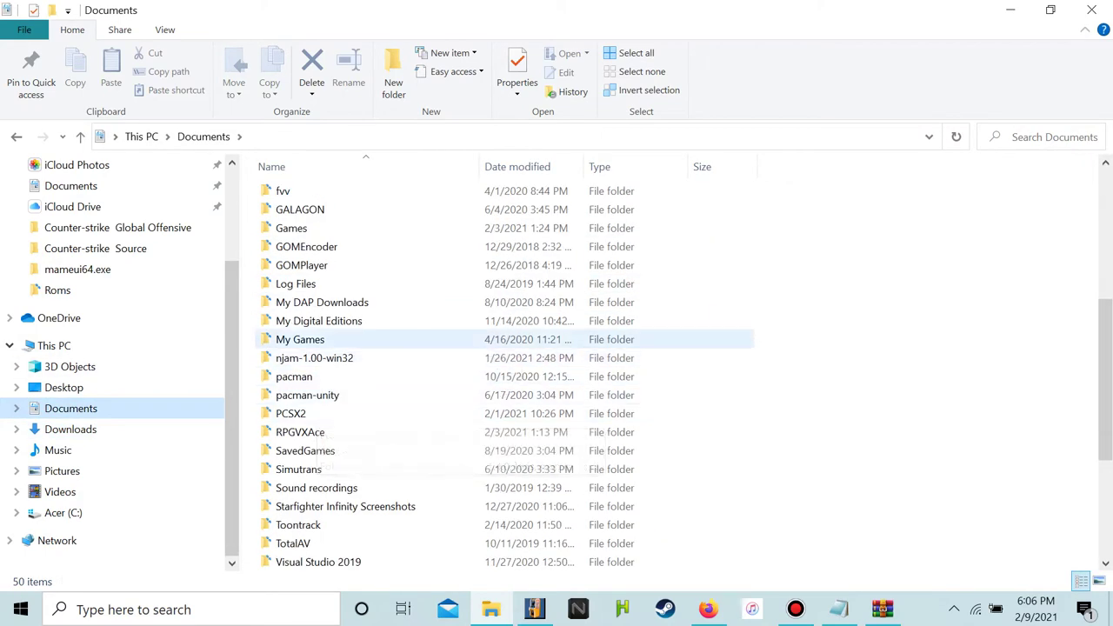
pyautogui.click(1010, 10)
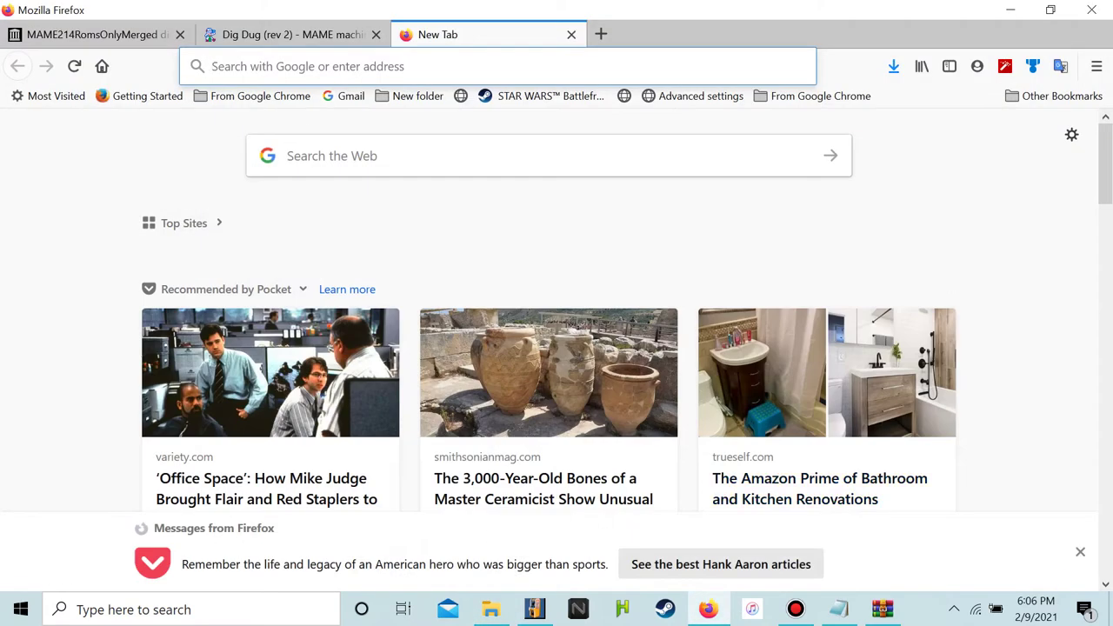
# Return to WinRAR and extract the MAMEUI64_0.221.7z archive again, with the Downloads folder as the destination
pyautogui.click(883, 609)
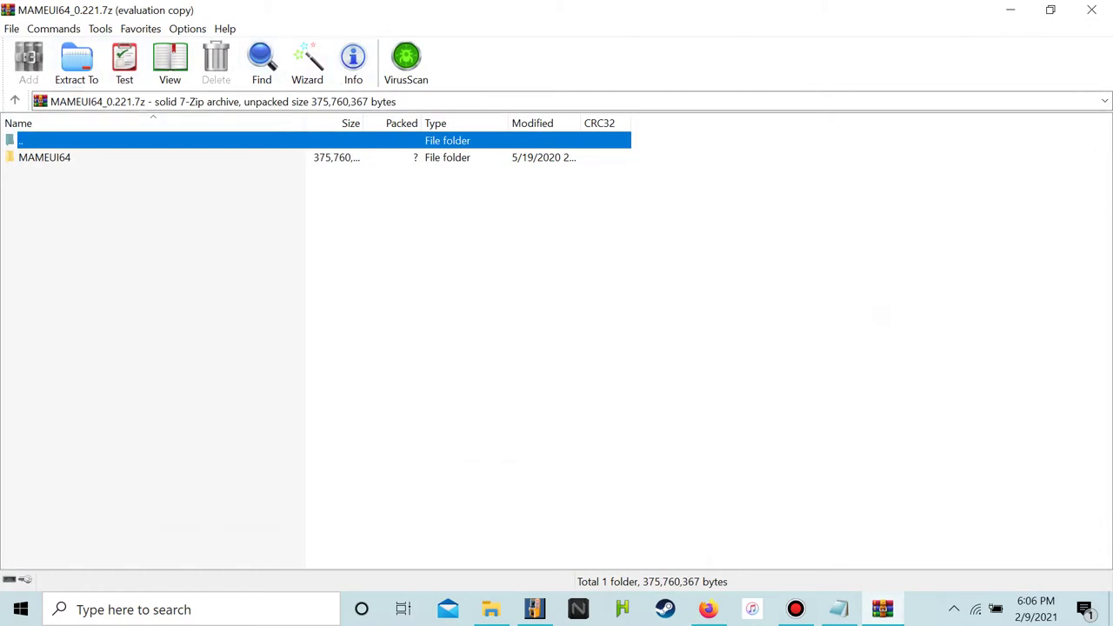
pyautogui.click(77, 61)
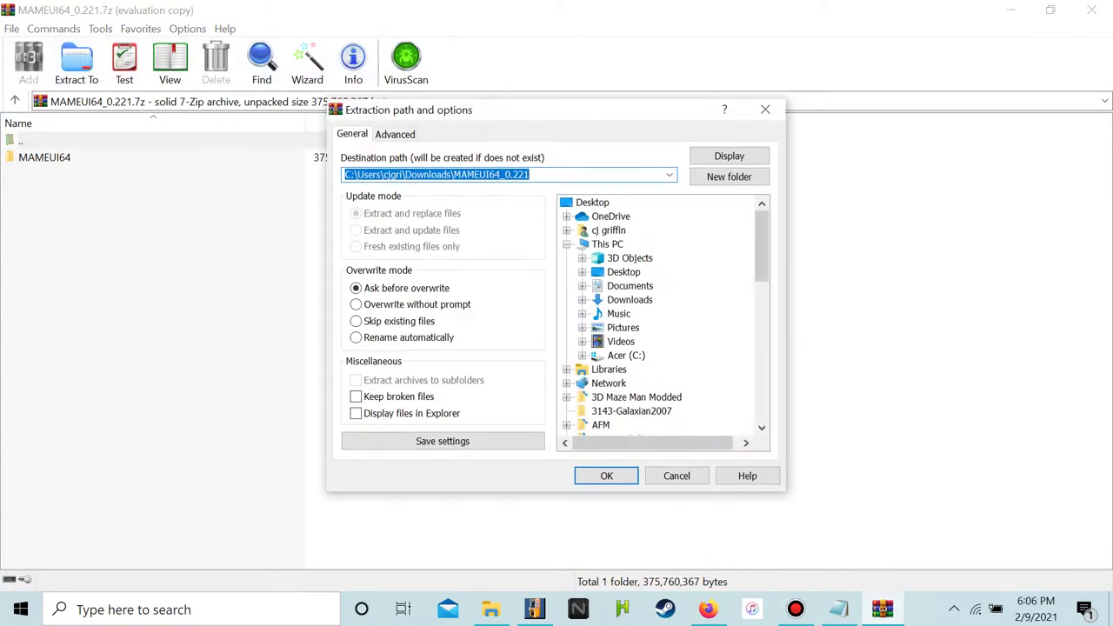
pyautogui.click(592, 202)
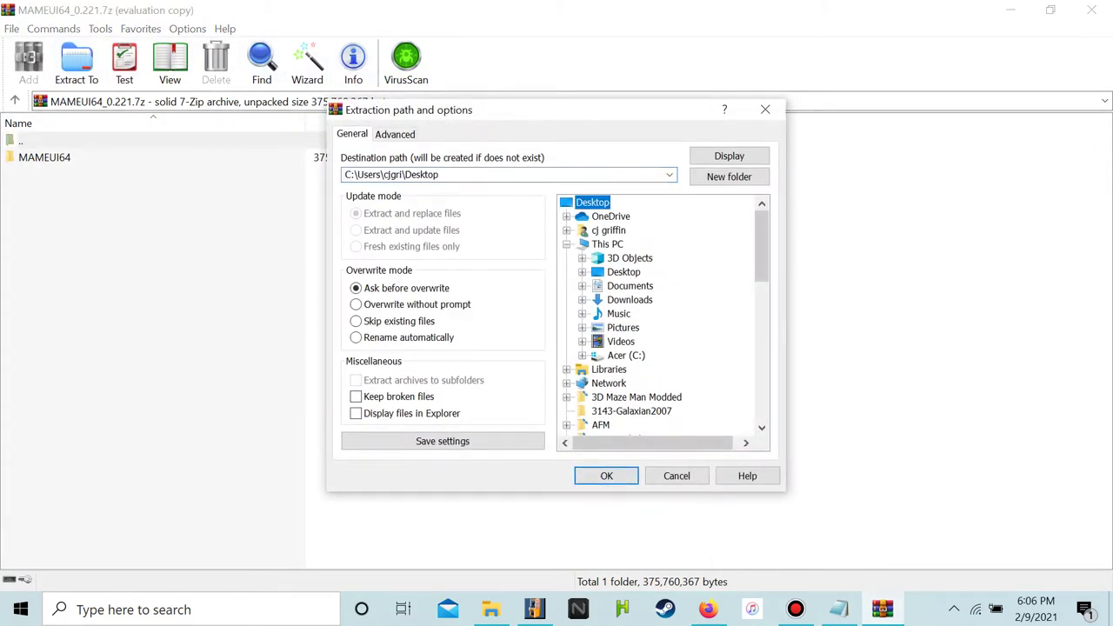
pyautogui.click(629, 299)
pyautogui.click(606, 476)
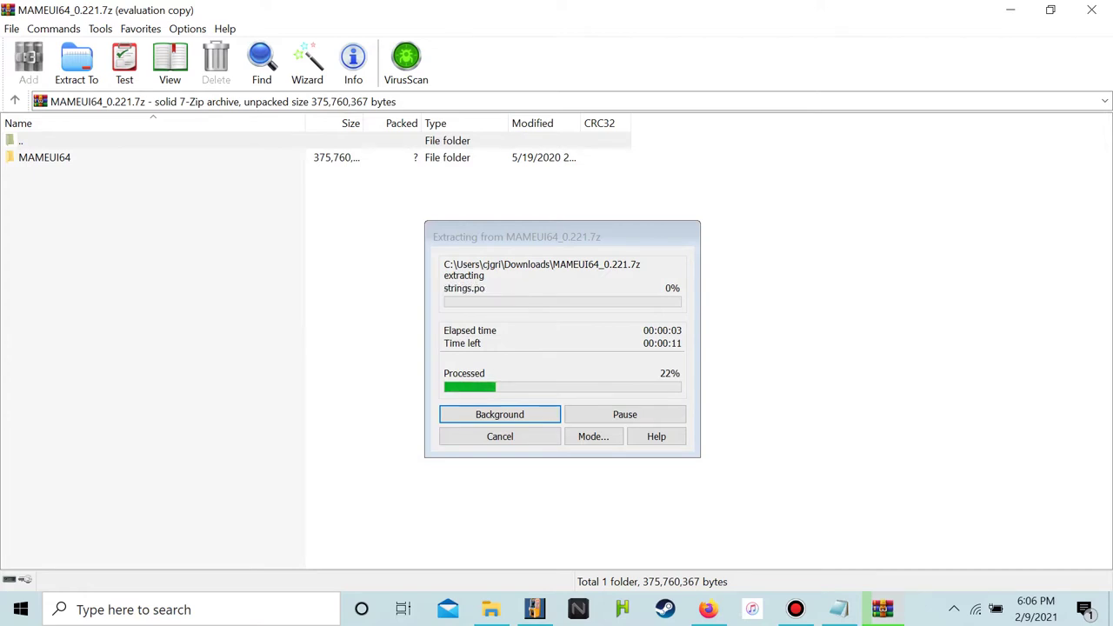
# Minimize the open windows and open the hbmameui217 folder on the desktop
pyautogui.click(1009, 10)
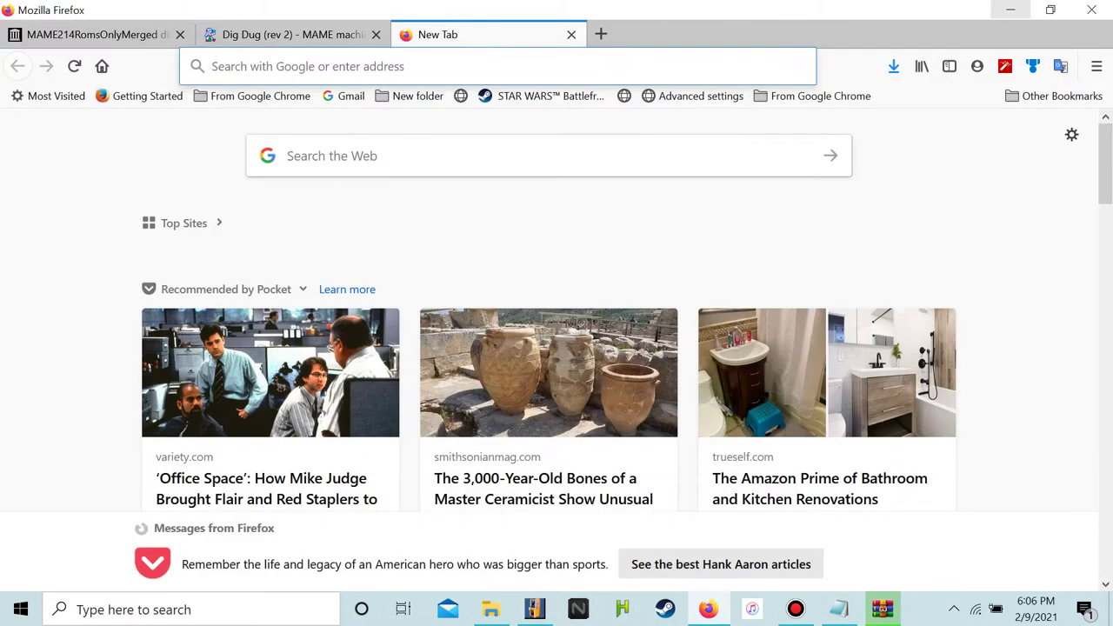
pyautogui.click(1010, 9)
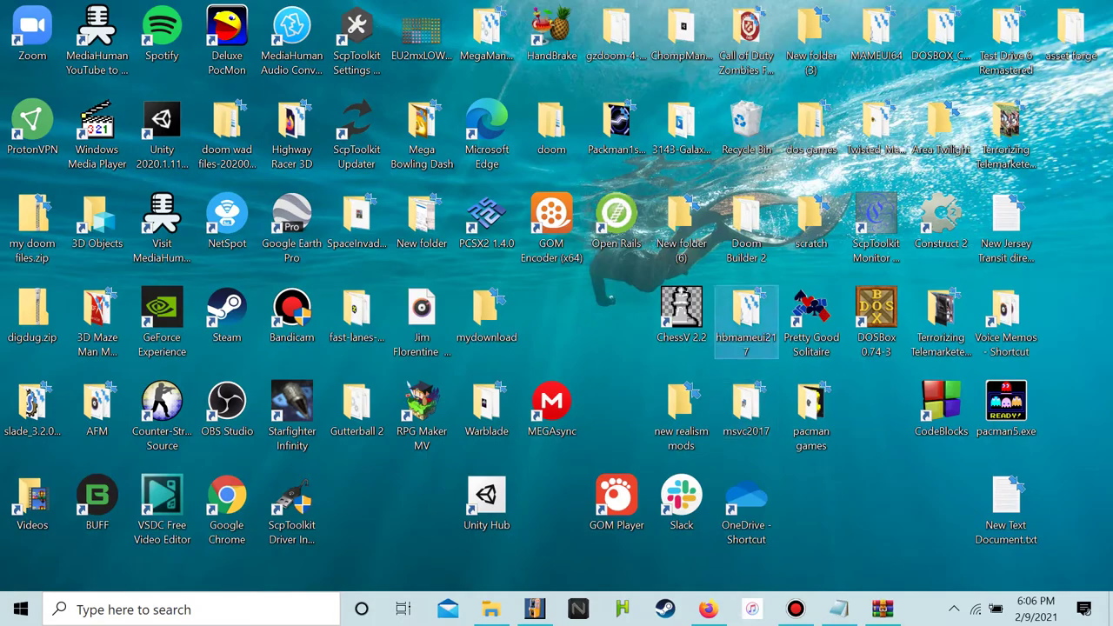
pyautogui.doubleClick(746, 314)
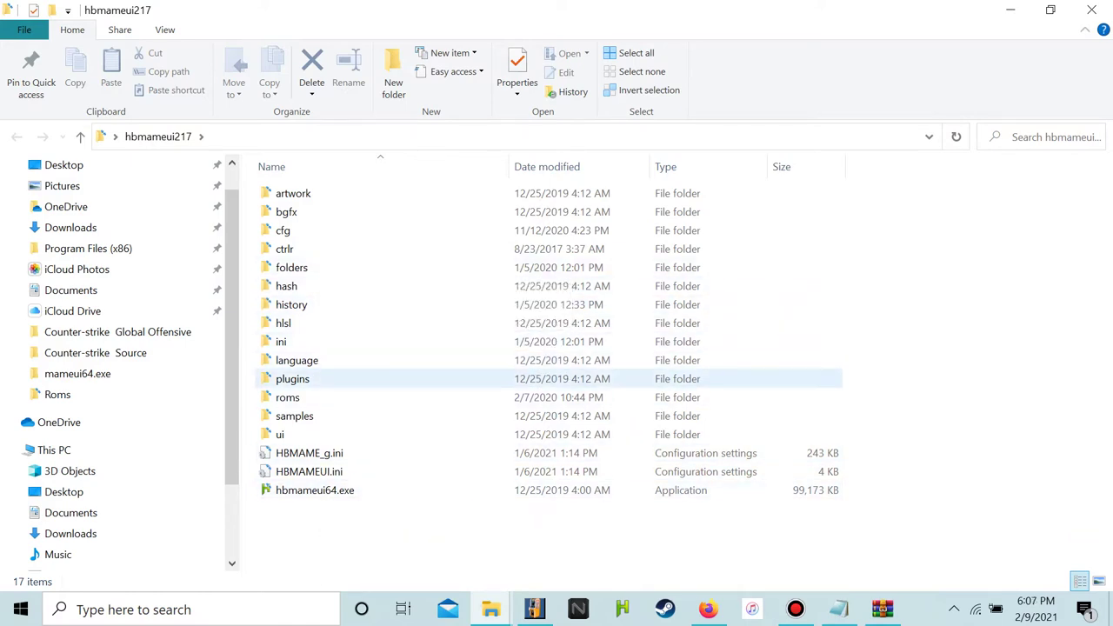
# Open the roms folder inside hbmameui217, look over its ROM zips, and return to the parent folder
pyautogui.click(313, 397)
pyautogui.doubleClick(287, 398)
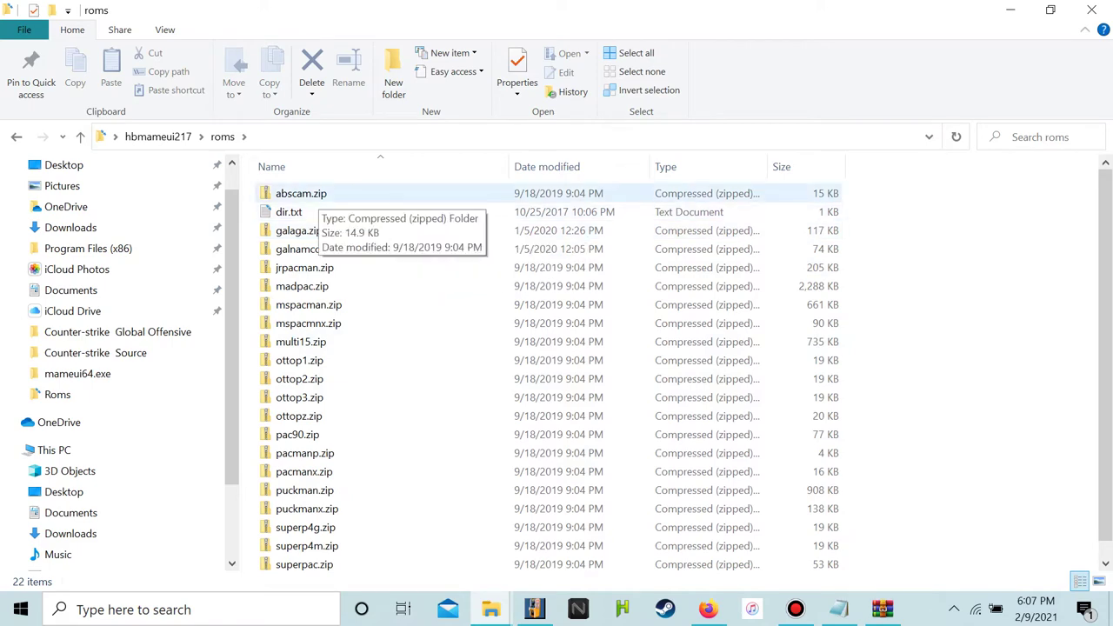
pyautogui.scroll(-1, 287, 226)
pyautogui.scroll(1, 348, 513)
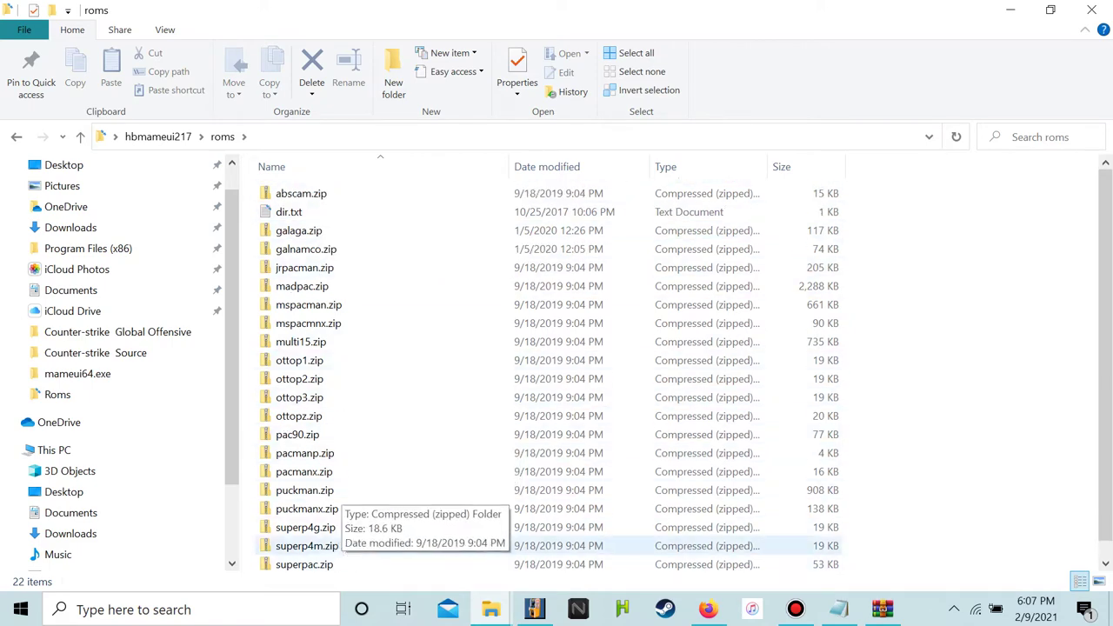
pyautogui.moveTo(406, 187); pyautogui.dragTo(261, 574)
pyautogui.hotkey('alt', 'Left')
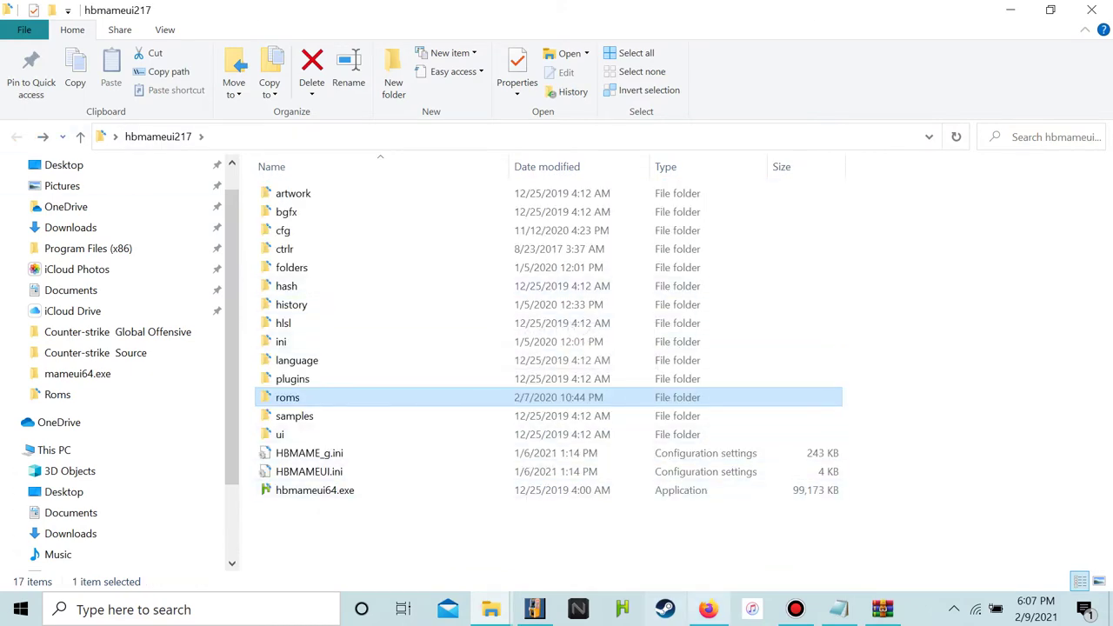
# Switch to Firefox, search the Internet Archive for hbmame, and open the full file listing of HBMAME 0.220 ROMs (merged)
pyautogui.click(709, 609)
pyautogui.click(96, 34)
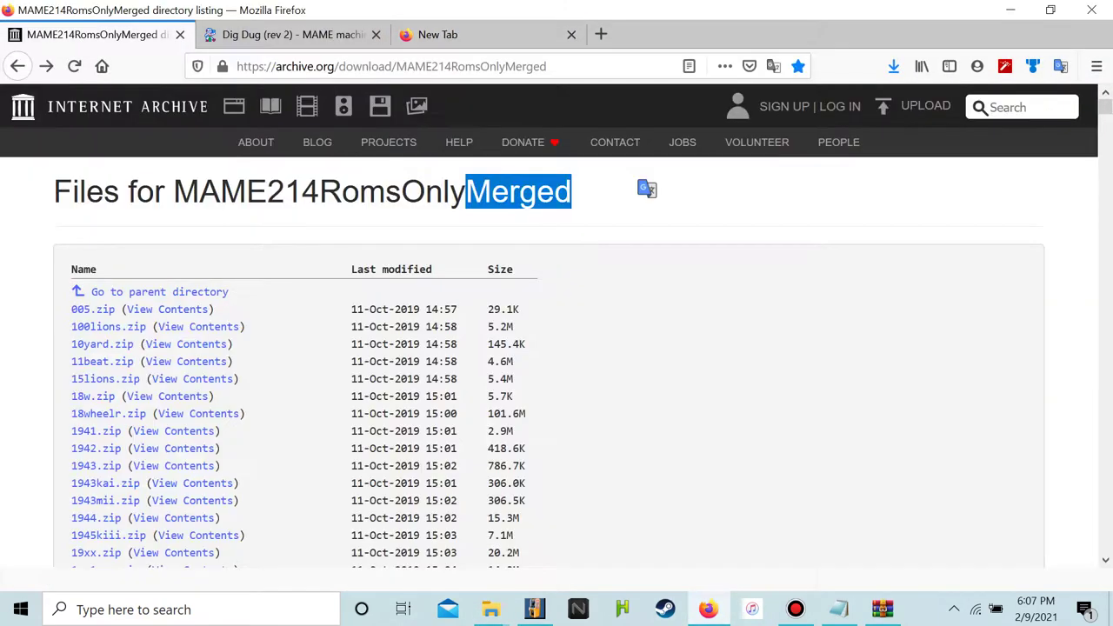
pyautogui.click(1022, 107)
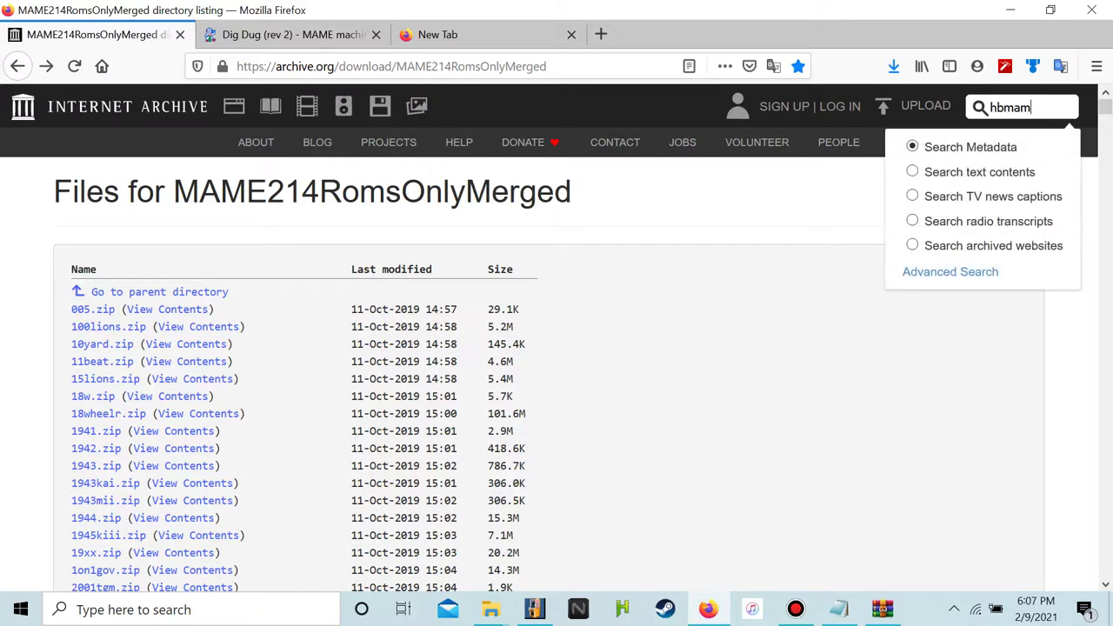
pyautogui.press('Return')
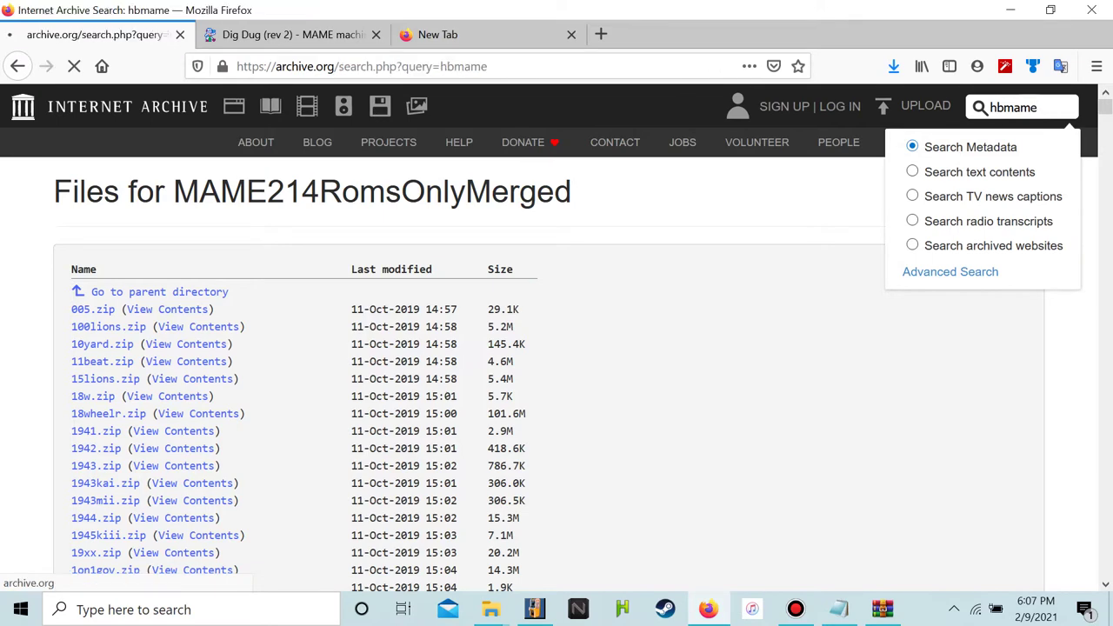
pyautogui.scroll(-3, 557, 348)
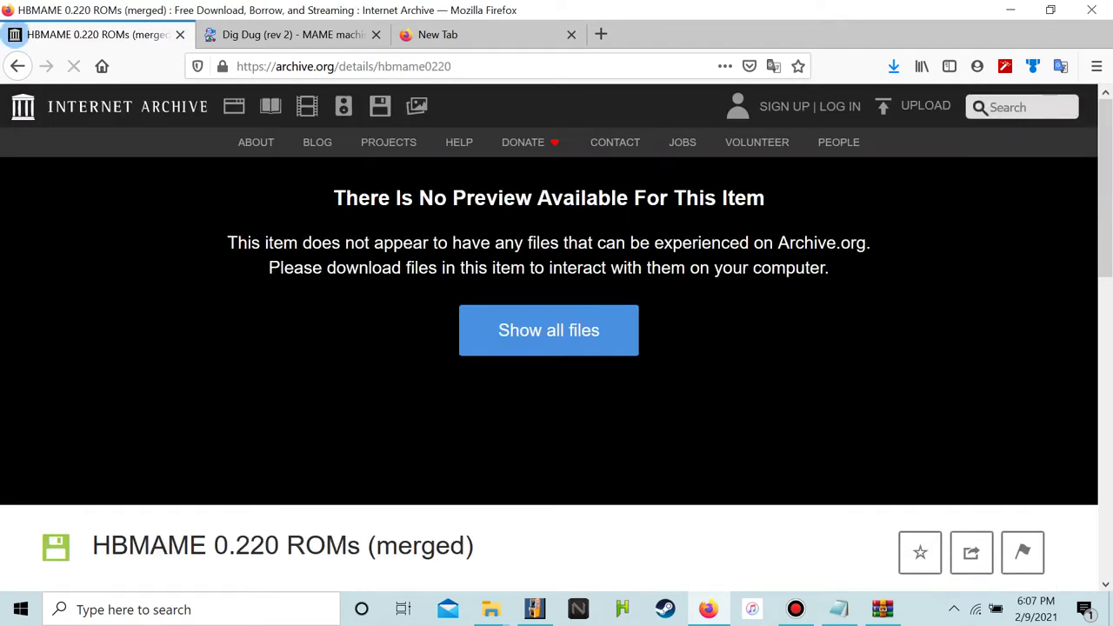
pyautogui.scroll(-5, 556, 338)
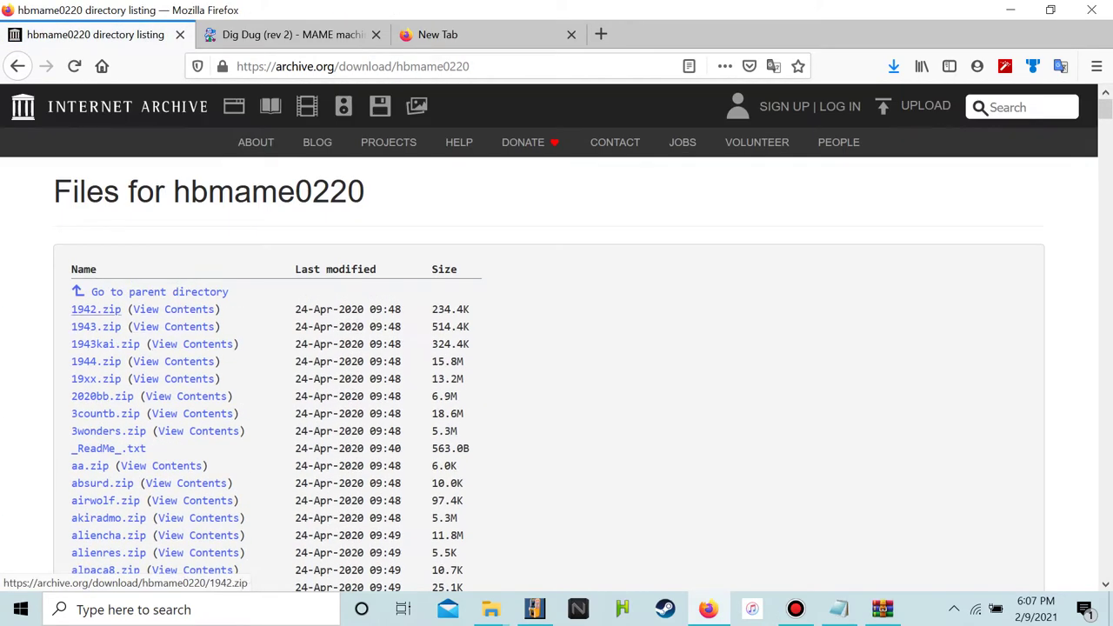
# Find puckman.zip in the hbmame0220 file listing and start saving its linked file
pyautogui.scroll(-20, 104, 331)
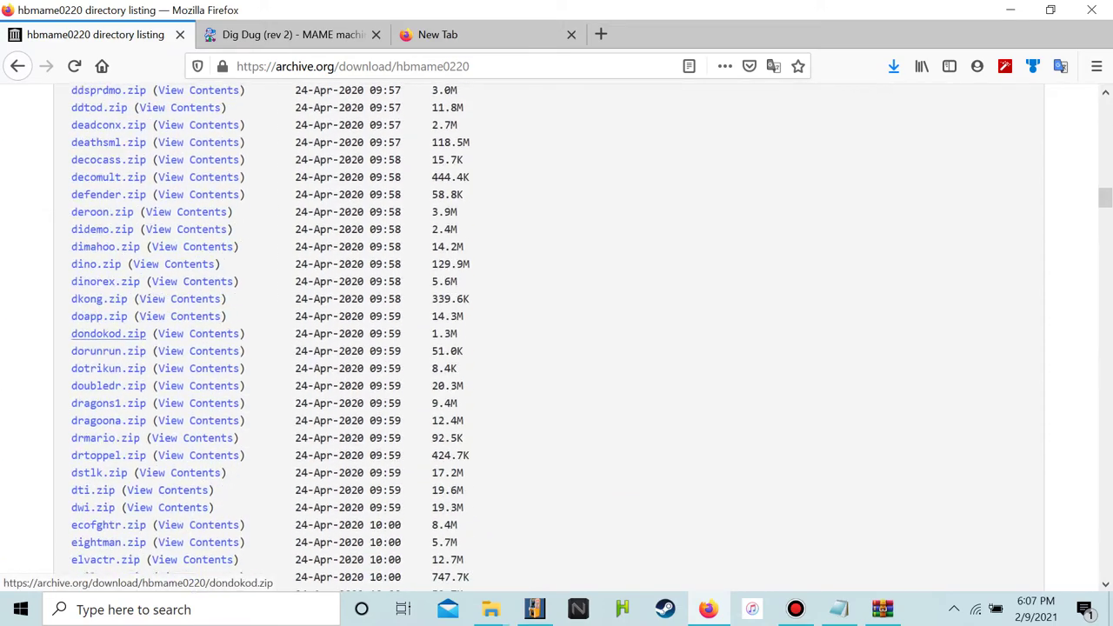
pyautogui.scroll(-15, 108, 334)
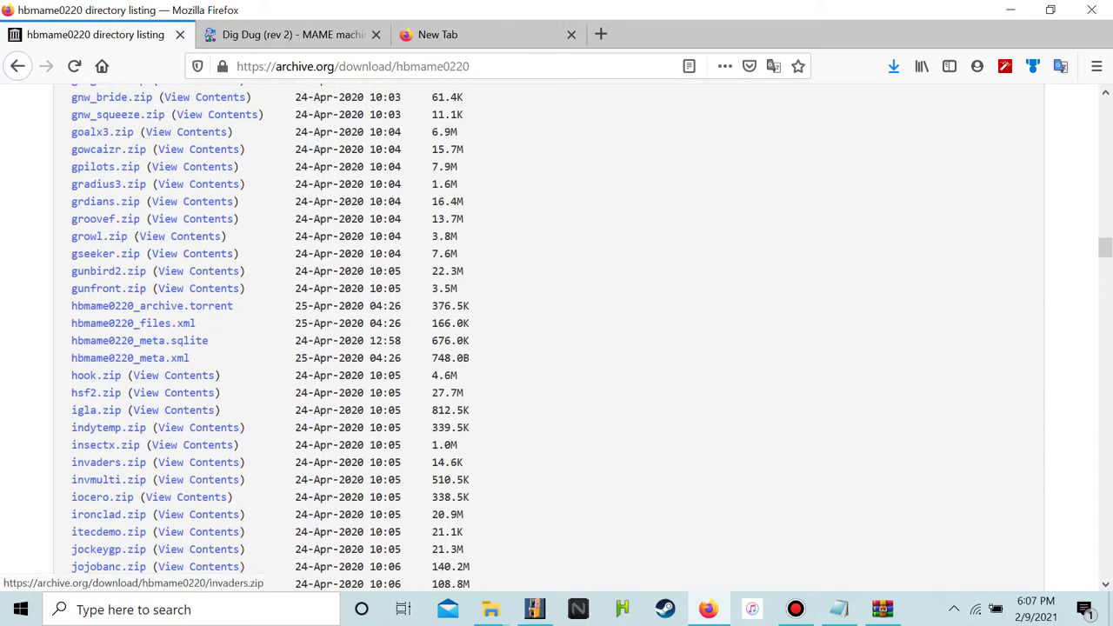
pyautogui.scroll(-20, 104, 470)
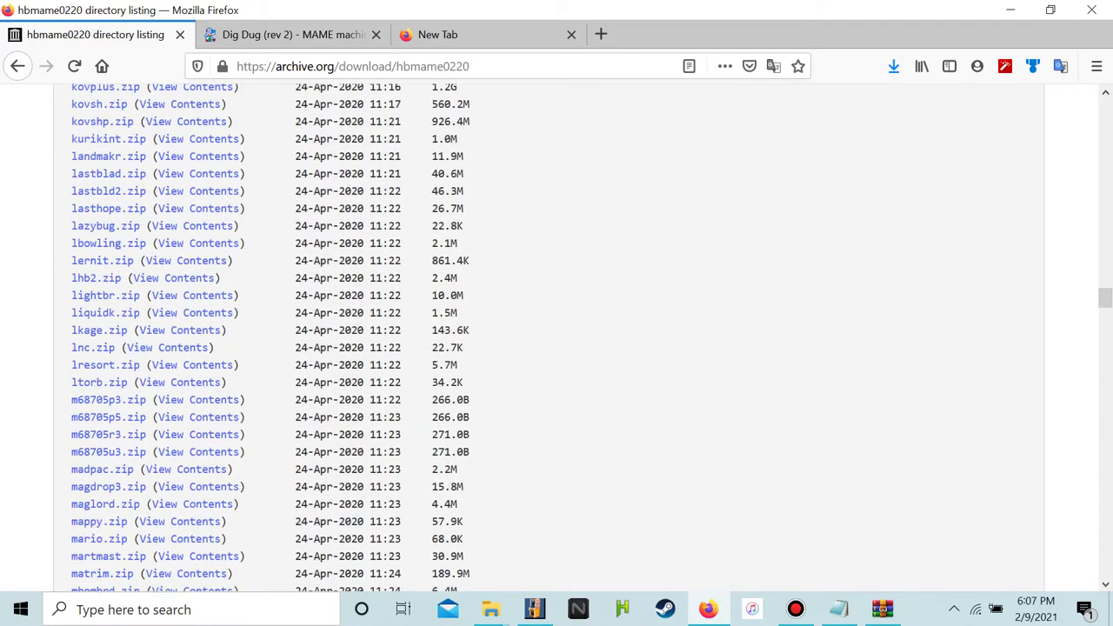
pyautogui.scroll(-8, 104, 347)
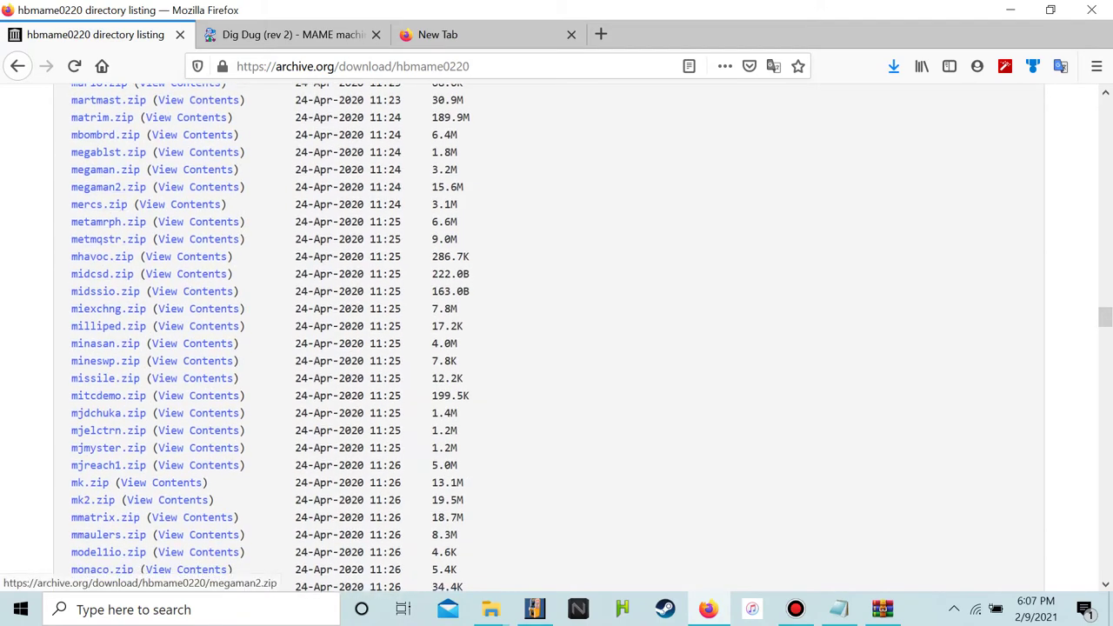
pyautogui.scroll(-15, 109, 348)
pyautogui.scroll(-20, 108, 347)
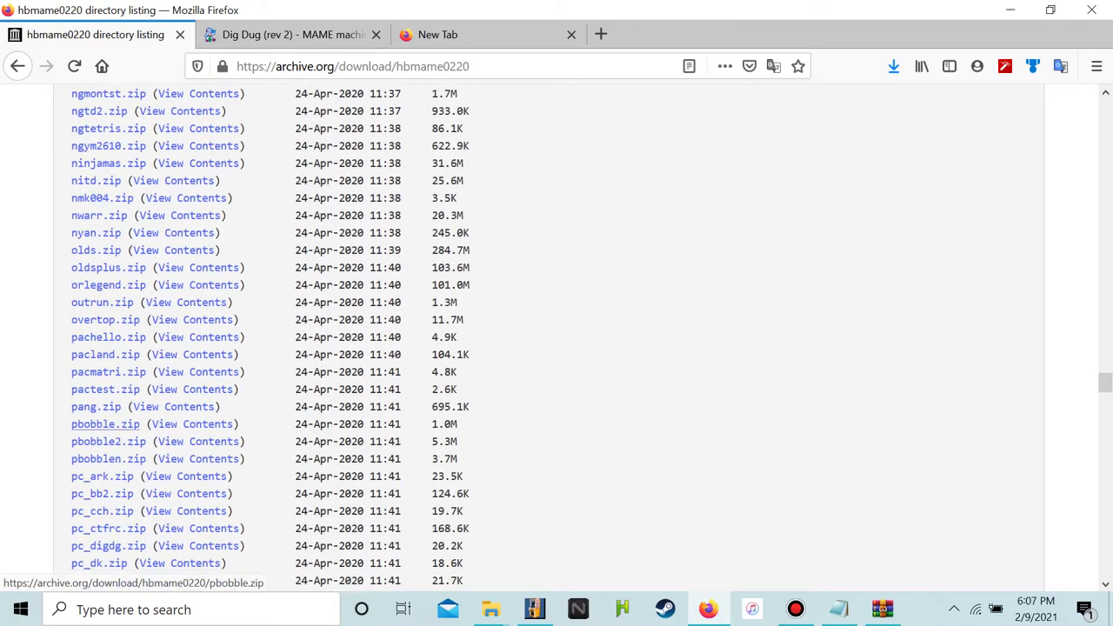
pyautogui.scroll(1, 104, 221)
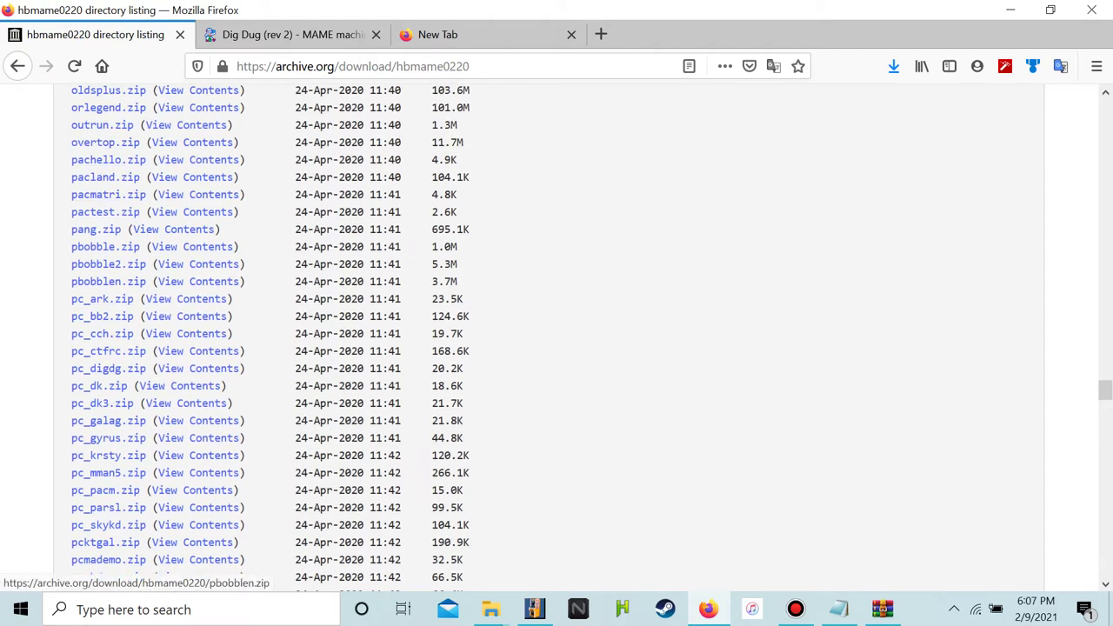
pyautogui.scroll(-12, 109, 357)
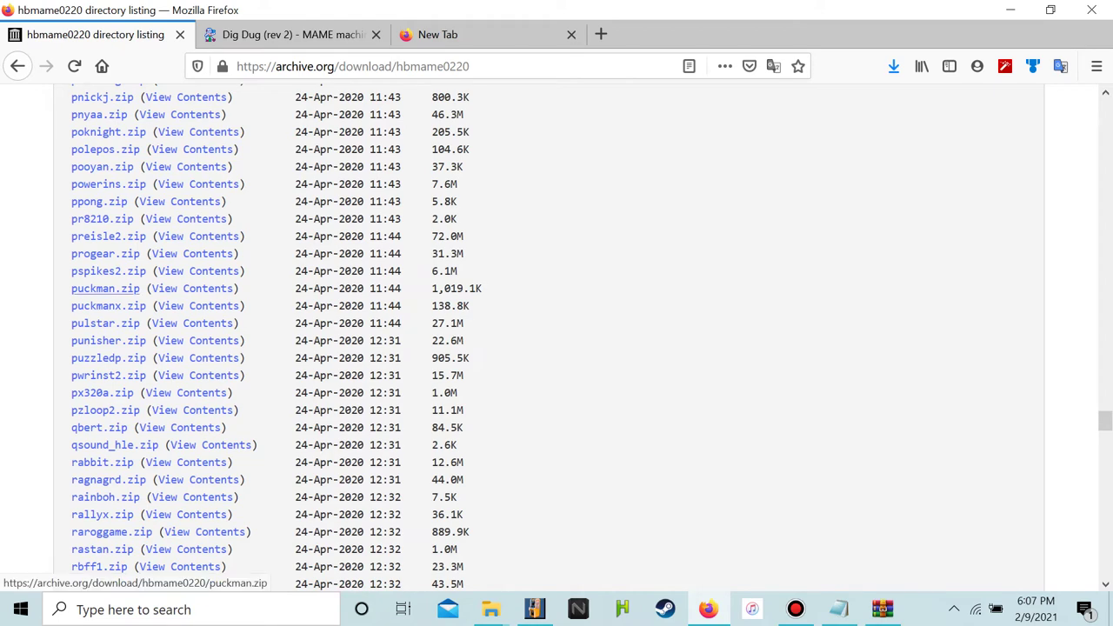
pyautogui.rightClick(121, 289)
pyautogui.click(131, 377)
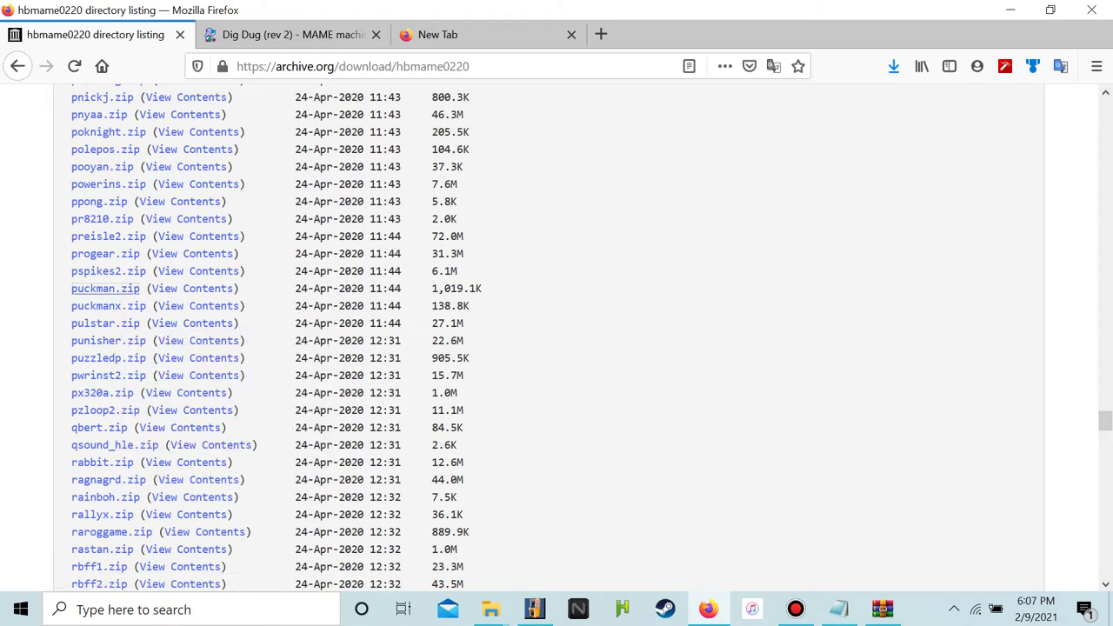
# Switch to the hbmameui217 window, open its roms folder, and delete abscam.zip
pyautogui.moveTo(490, 609)
pyautogui.click(579, 531)
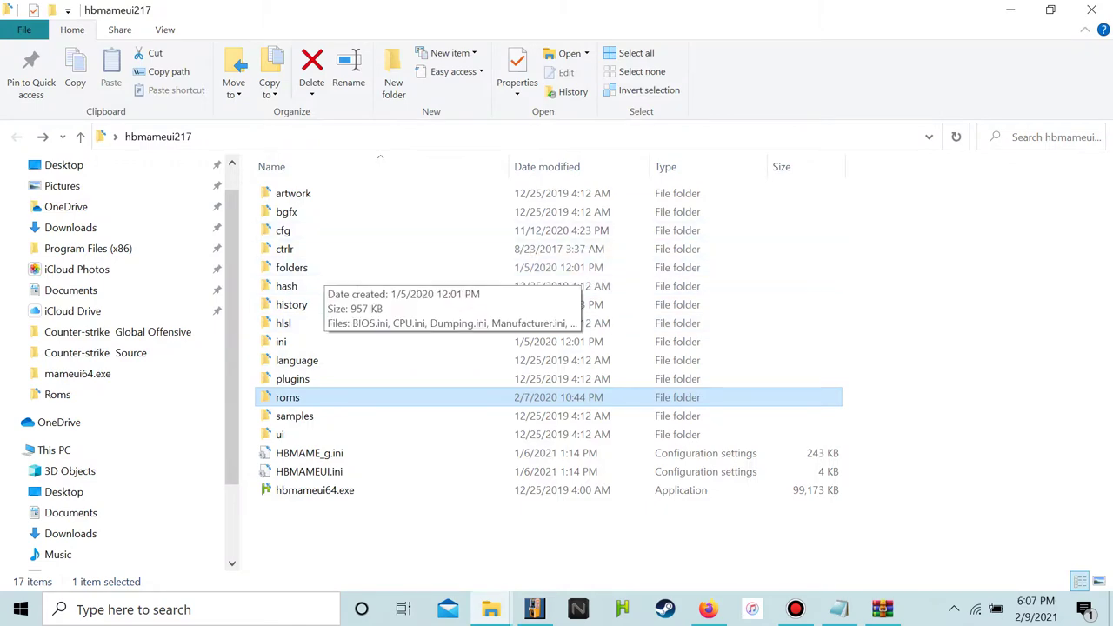
pyautogui.doubleClick(306, 398)
pyautogui.click(301, 193)
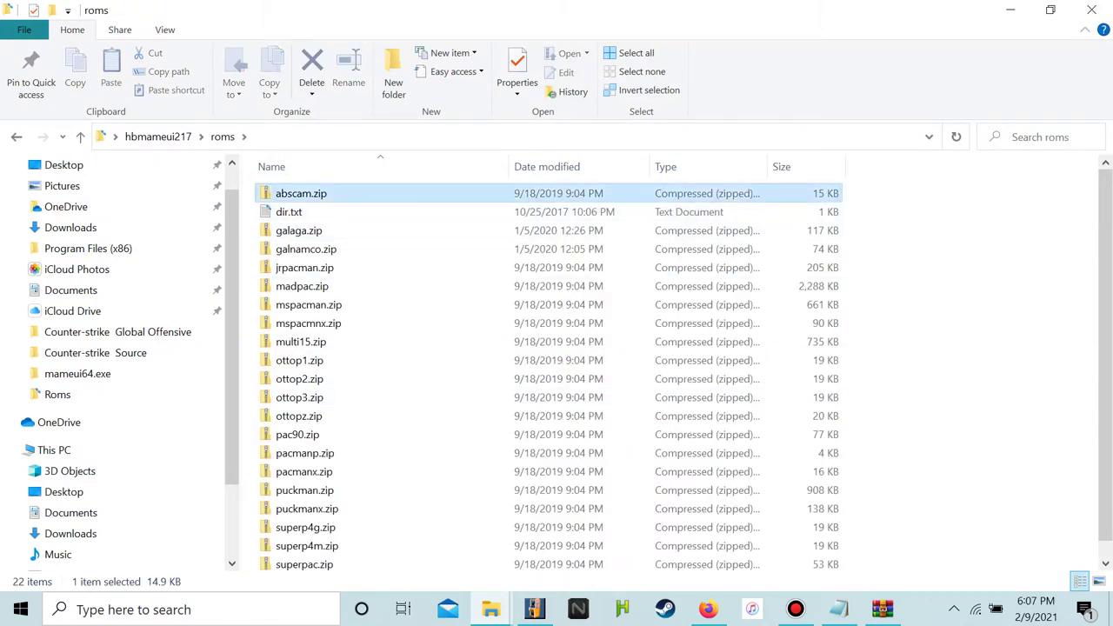
pyautogui.rightClick(264, 194)
pyautogui.click(305, 532)
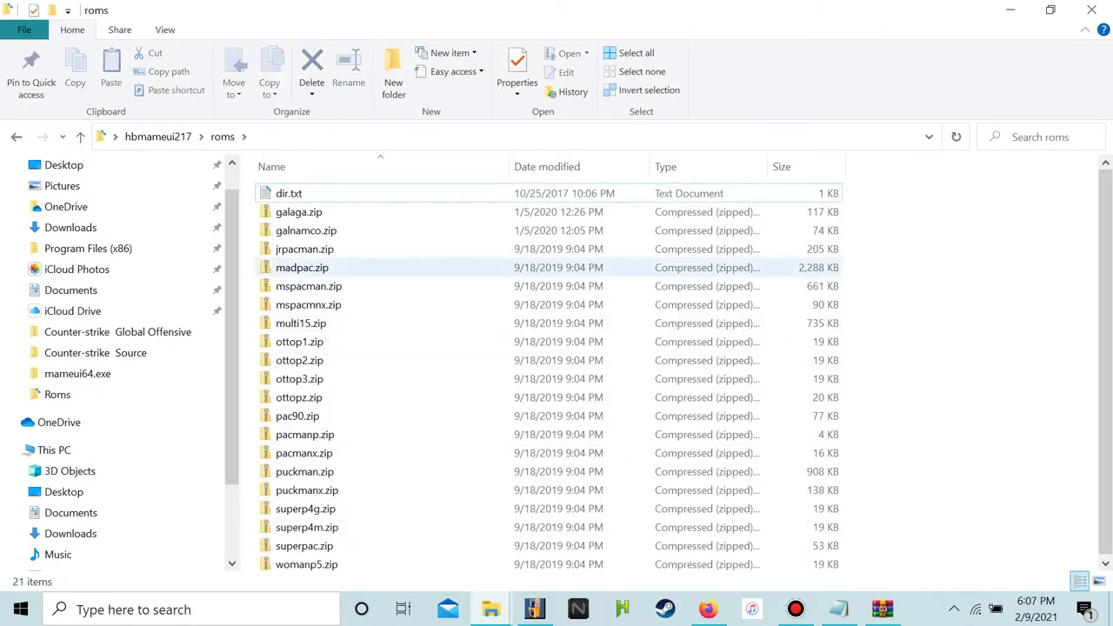
# Delete all remaining ROM zips from the roms folder, keeping dir.txt, and close the folder window
pyautogui.moveTo(255, 212); pyautogui.dragTo(513, 571)
pyautogui.rightClick(310, 463)
pyautogui.click(348, 404)
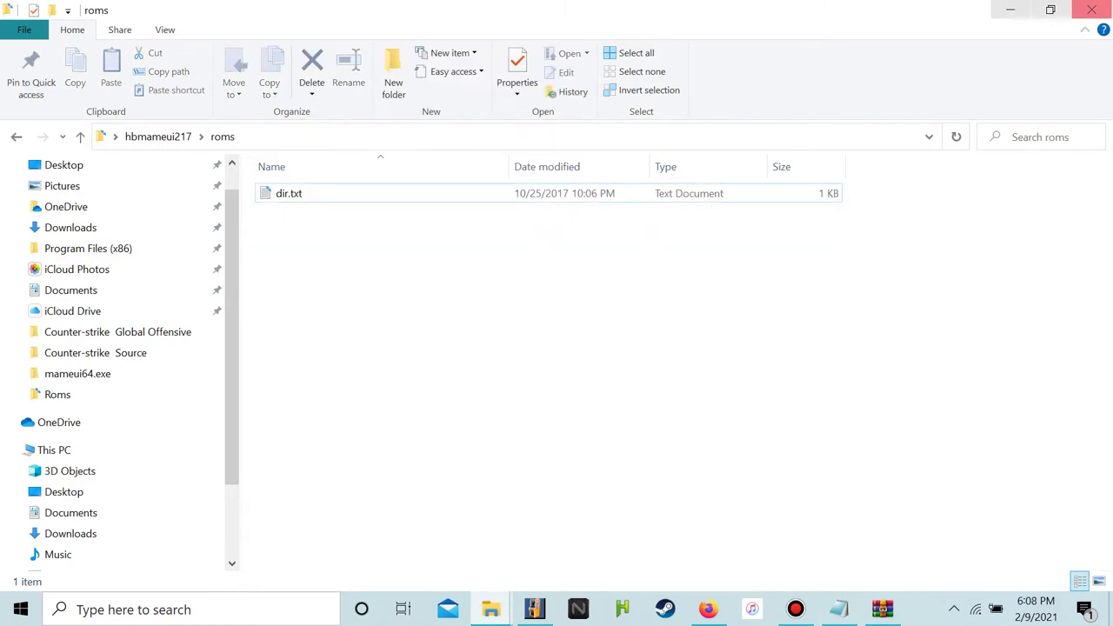
pyautogui.click(1091, 9)
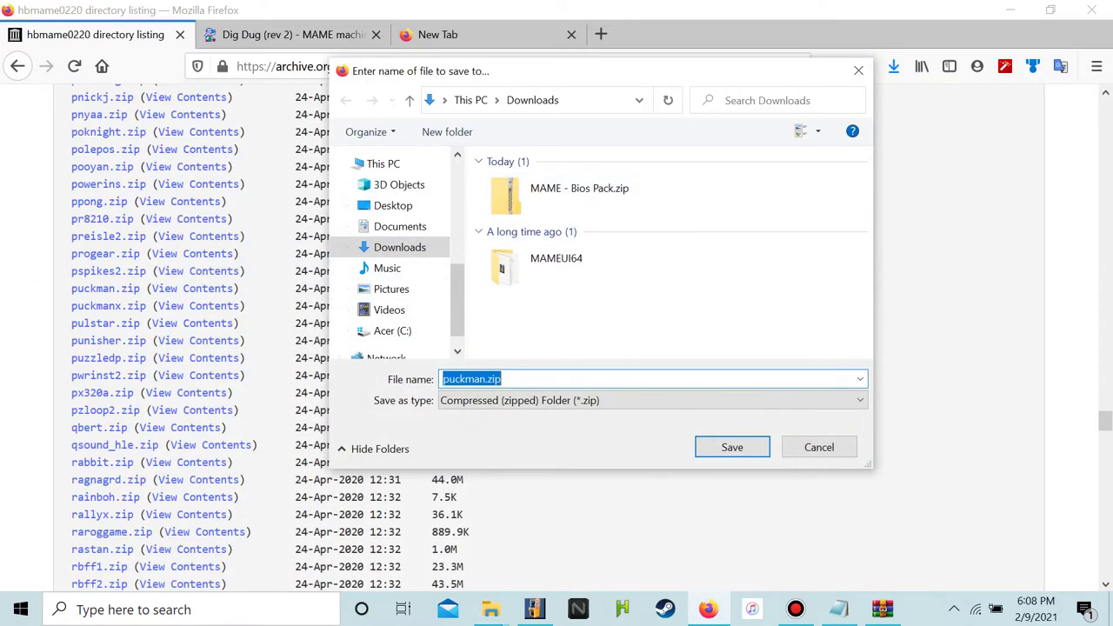
# Save puckman.zip to the Downloads folder, and find and save jrpacman.zip from the hbmame0220 listing there as well
pyautogui.press('Return')
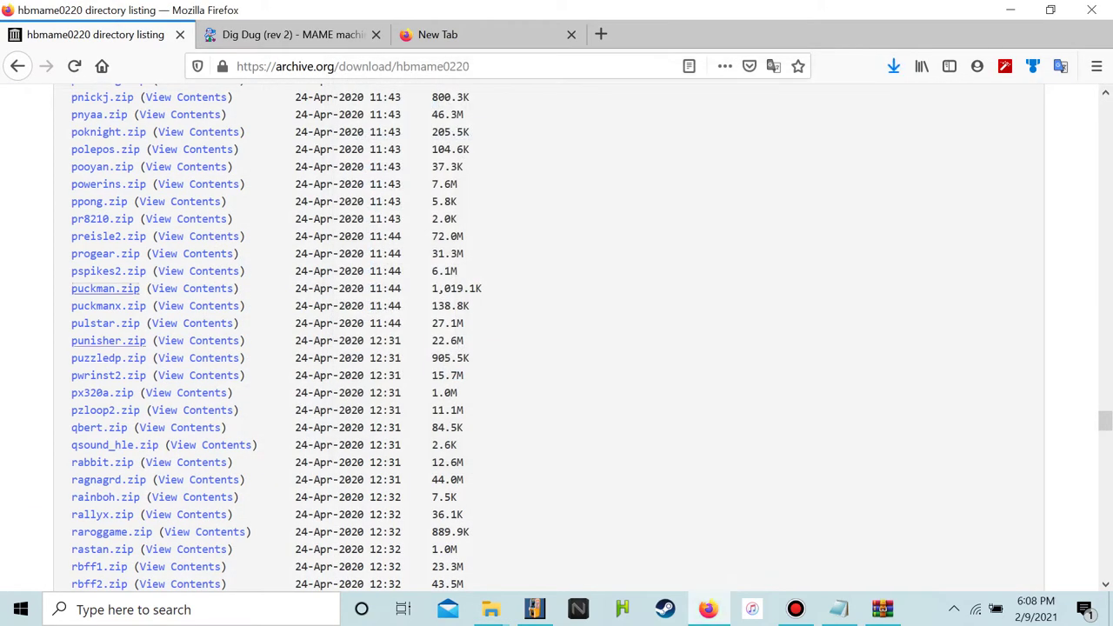
pyautogui.scroll(4, 99, 295)
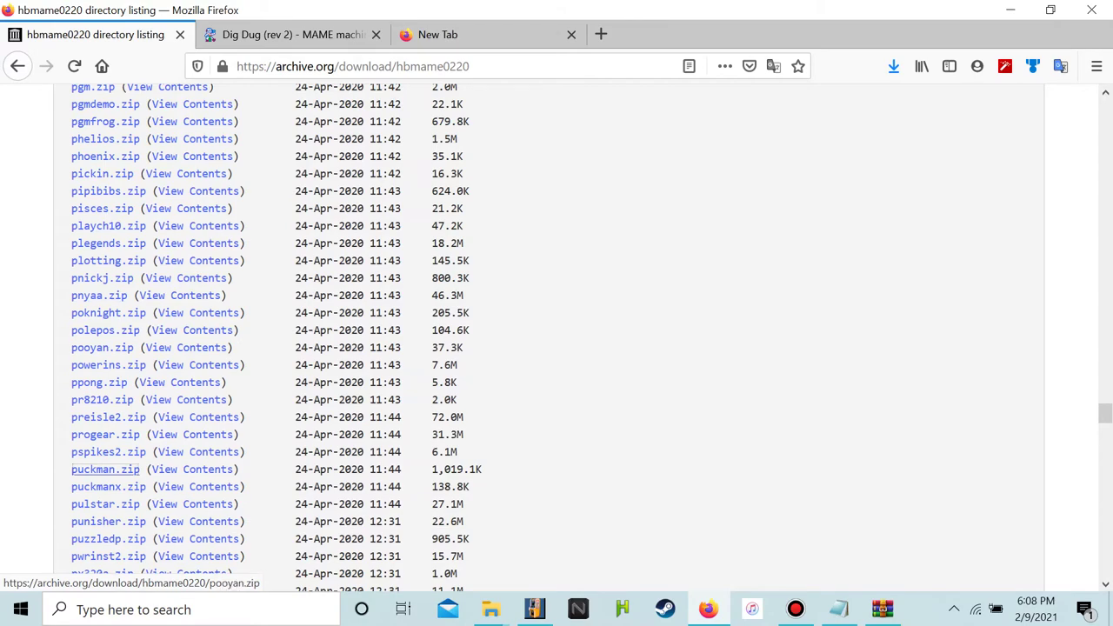
pyautogui.scroll(12, 105, 264)
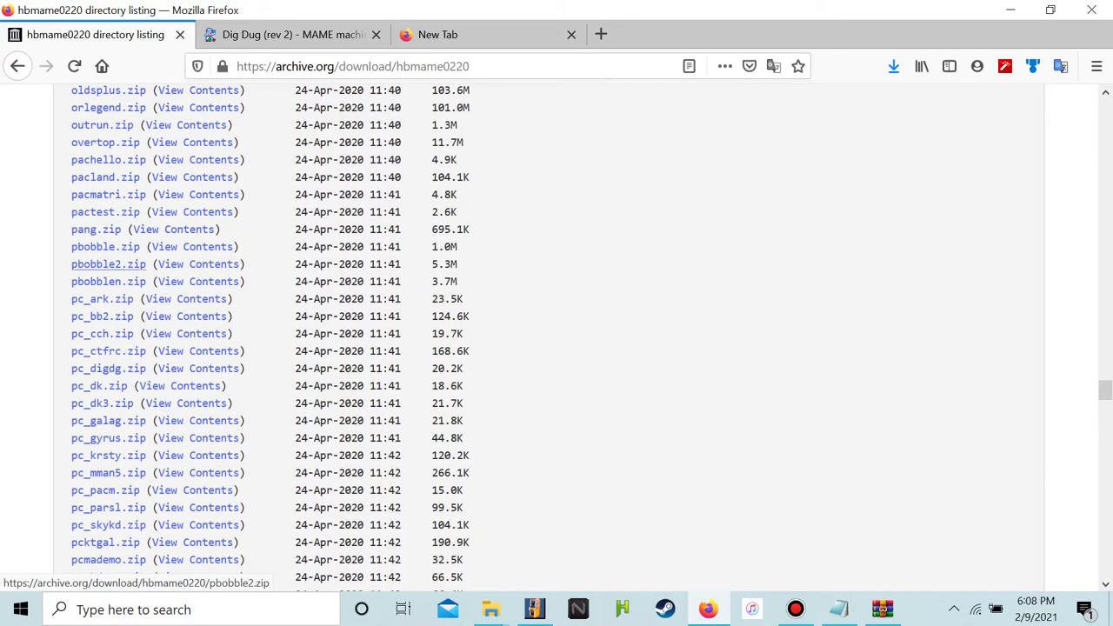
pyautogui.scroll(20, 104, 264)
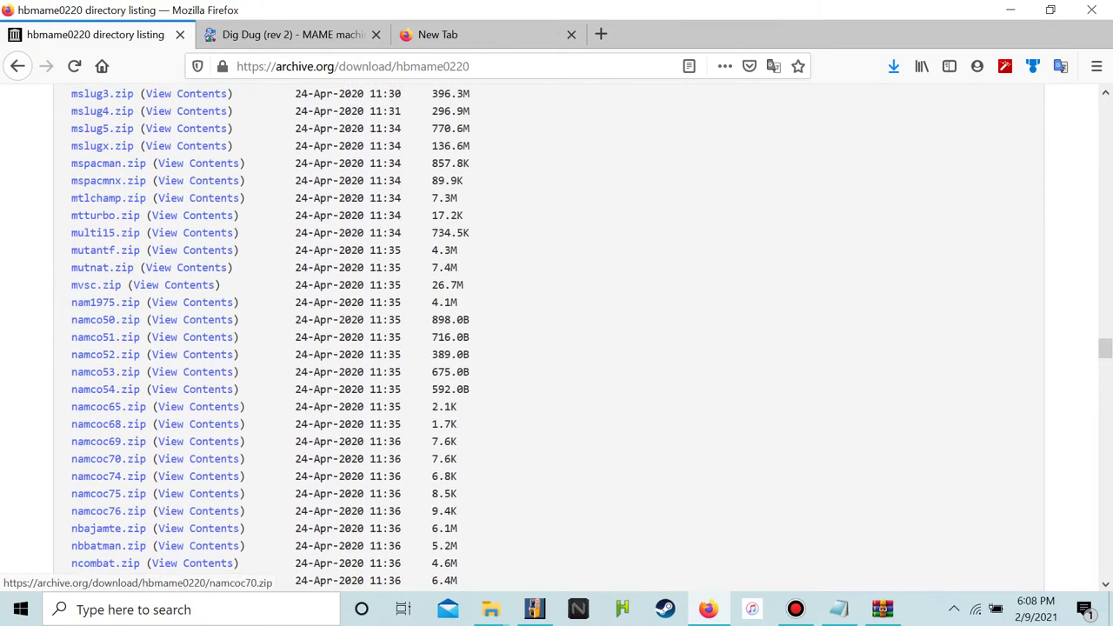
pyautogui.scroll(20, 104, 264)
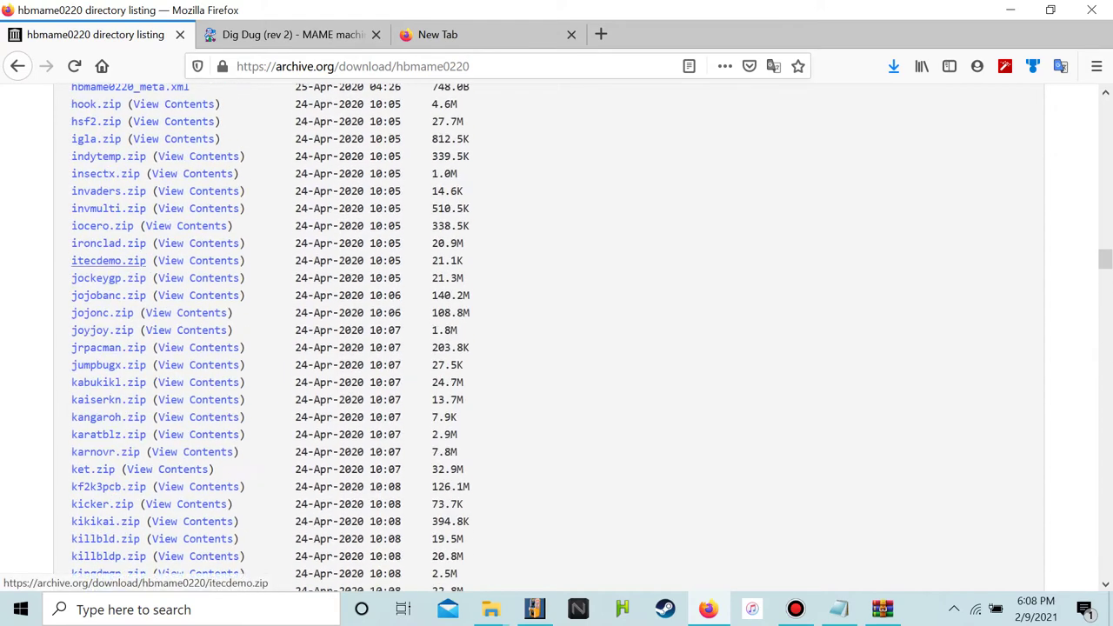
pyautogui.scroll(10, 105, 263)
pyautogui.scroll(-8, 104, 264)
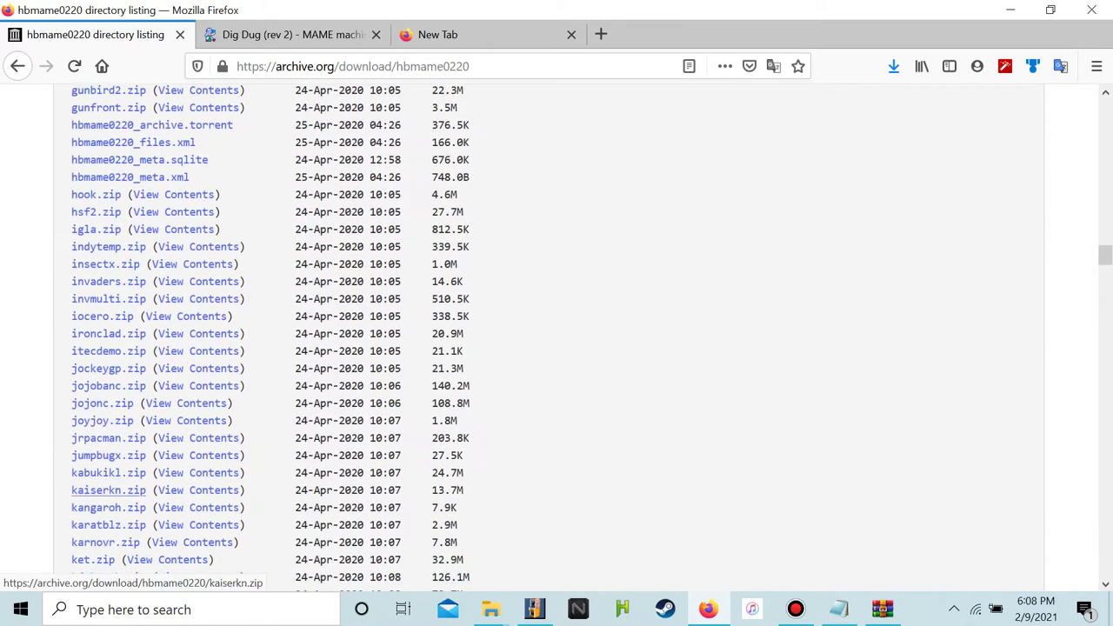
pyautogui.rightClick(114, 438)
pyautogui.click(186, 309)
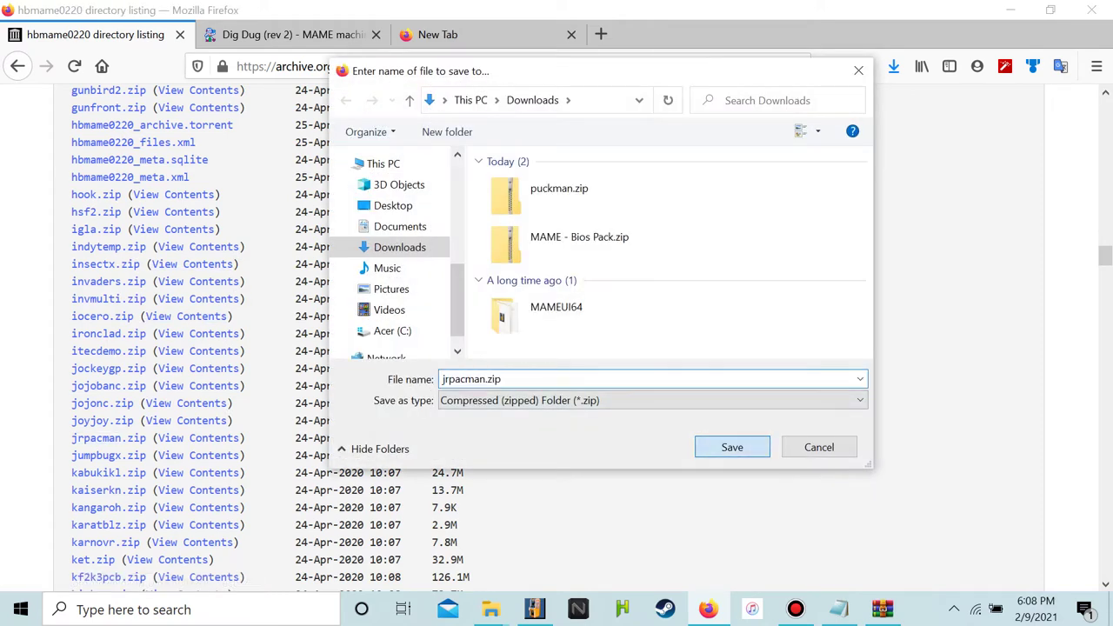
pyautogui.press('Return')
# Find exerion.zip in the hbmame0220 listing and save it to the Downloads folder
pyautogui.scroll(6, 261, 330)
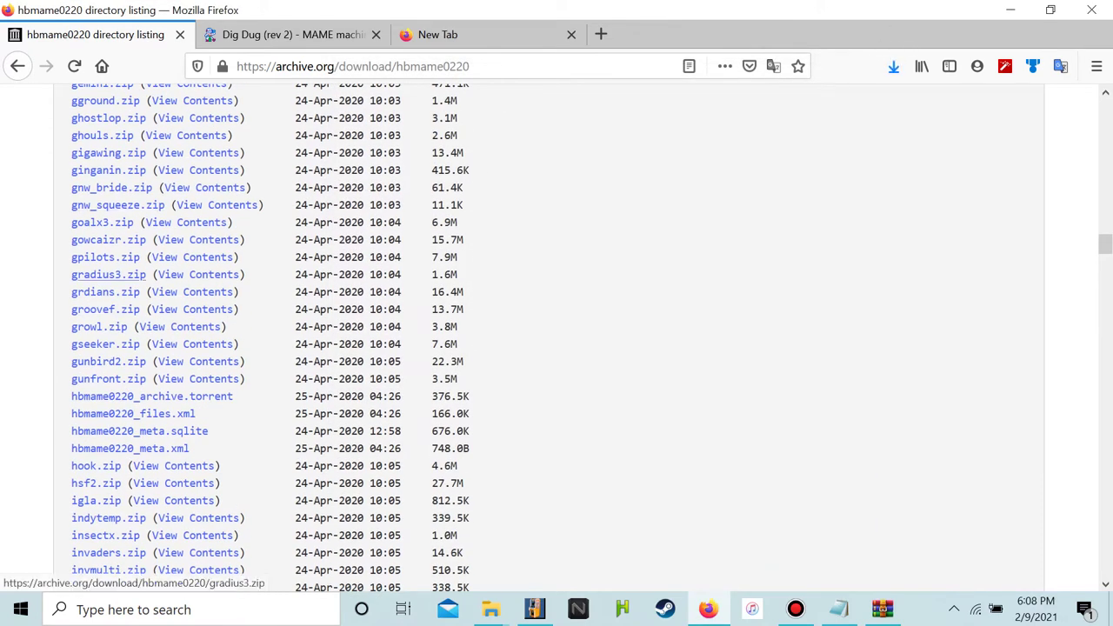
pyautogui.scroll(20, 109, 274)
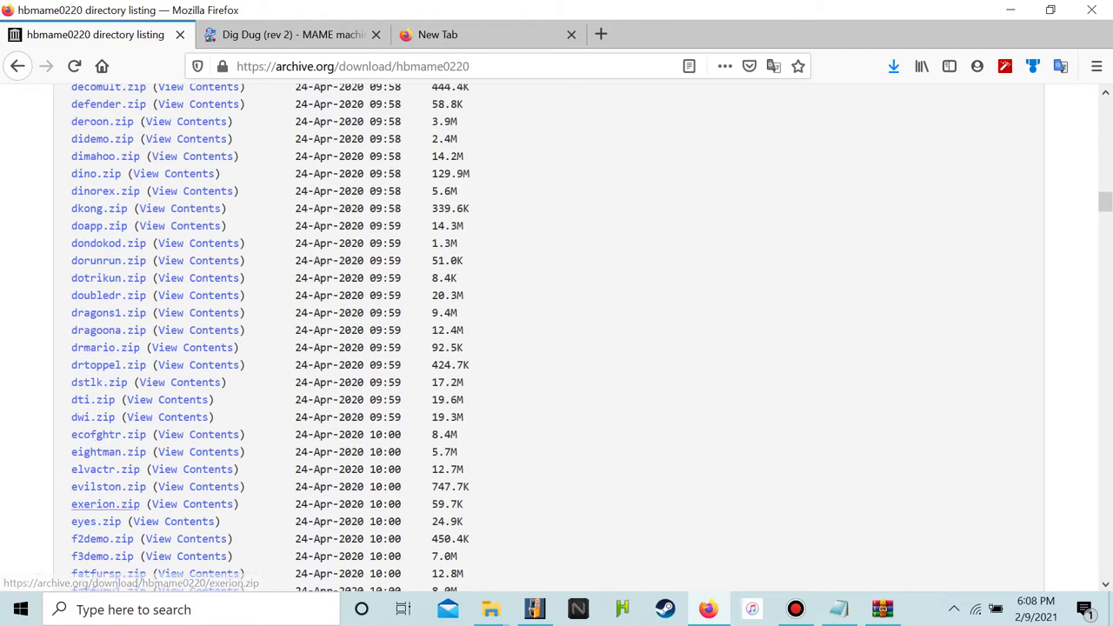
pyautogui.rightClick(131, 506)
pyautogui.click(179, 379)
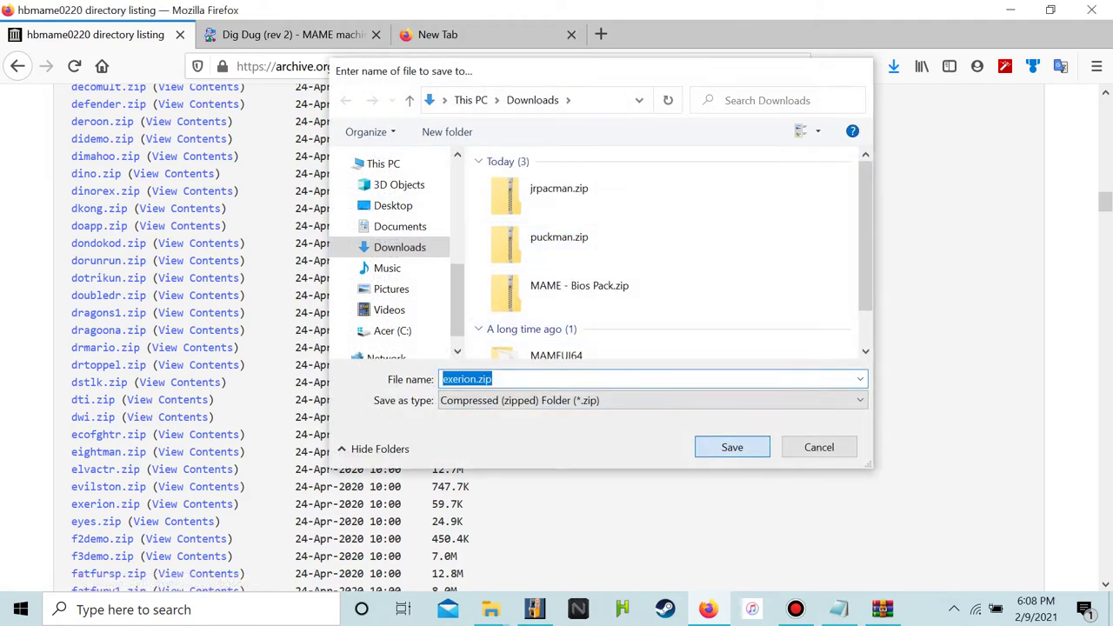
pyautogui.press('Return')
# Find galaga.zip in the hbmame0220 listing and save it to the Downloads folder
pyautogui.scroll(20, 108, 252)
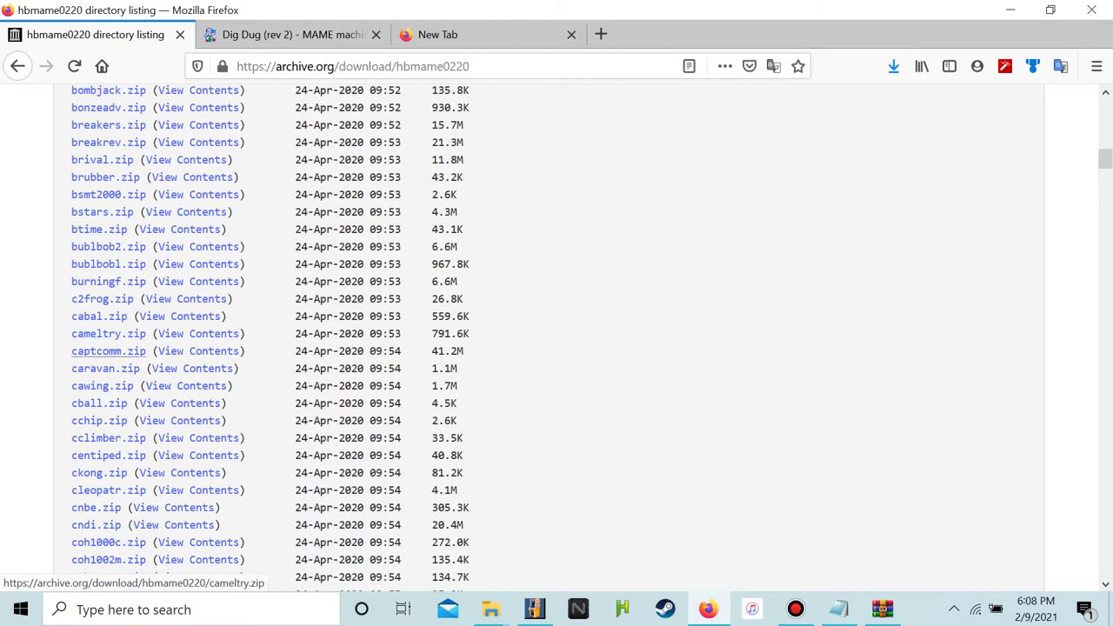
pyautogui.scroll(10, 109, 361)
pyautogui.scroll(-4, 109, 361)
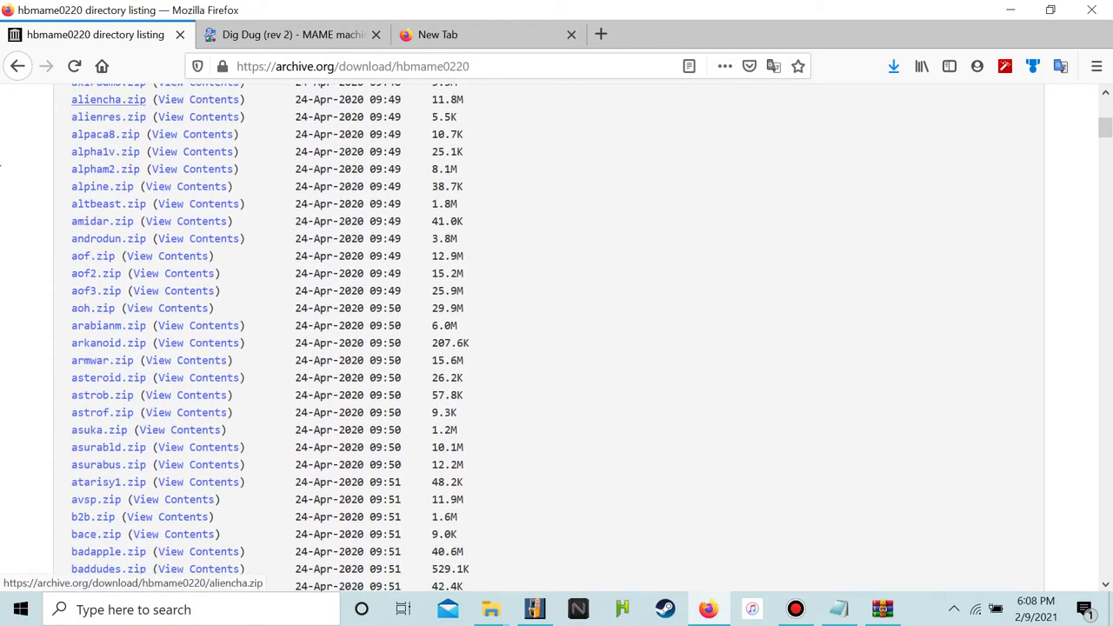
pyautogui.scroll(9, 103, 383)
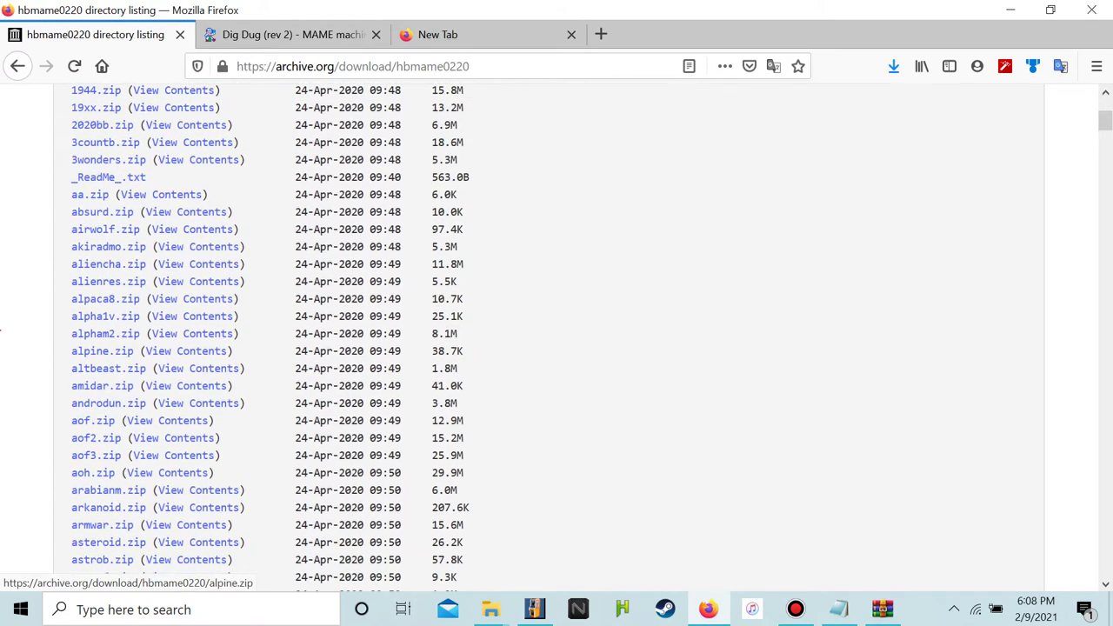
pyautogui.scroll(-12, 167, 338)
pyautogui.scroll(-20, 167, 338)
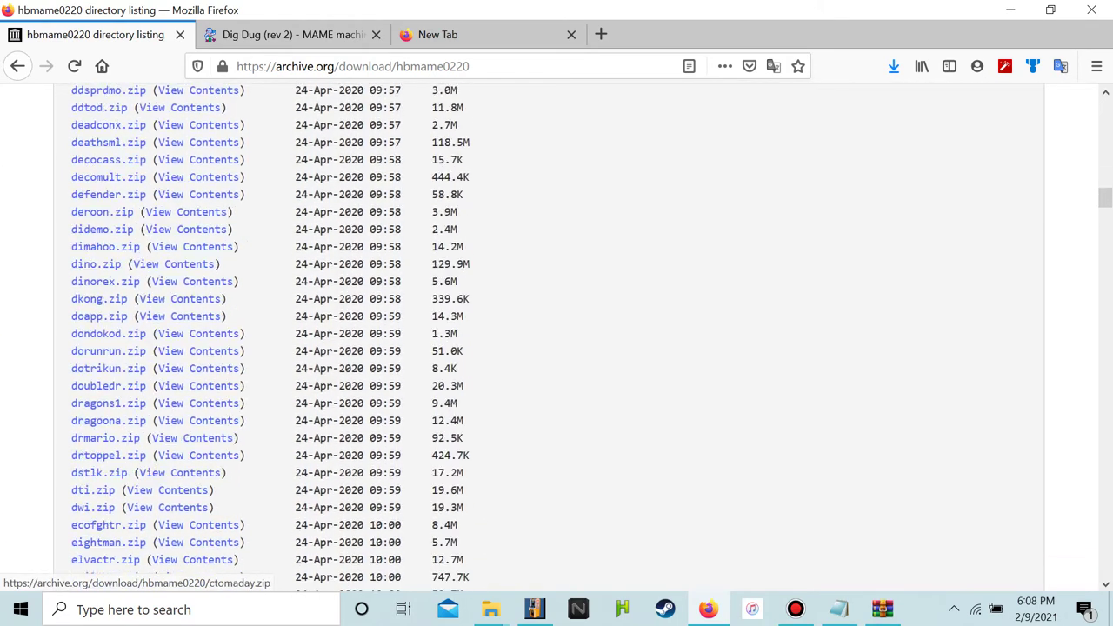
pyautogui.scroll(-6, 109, 397)
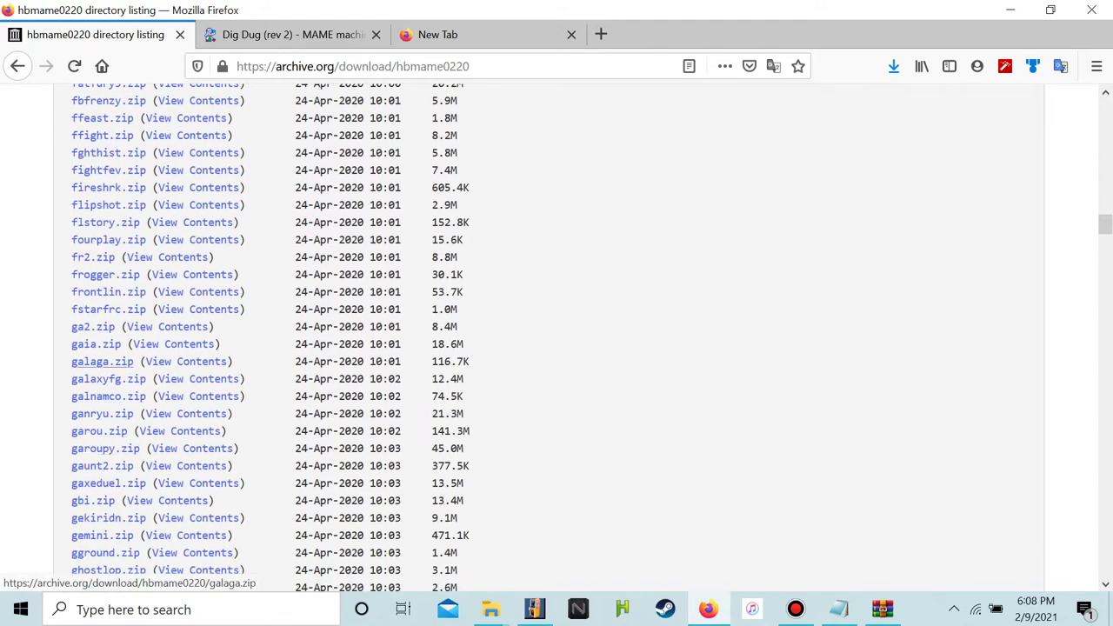
pyautogui.rightClick(111, 363)
pyautogui.click(170, 450)
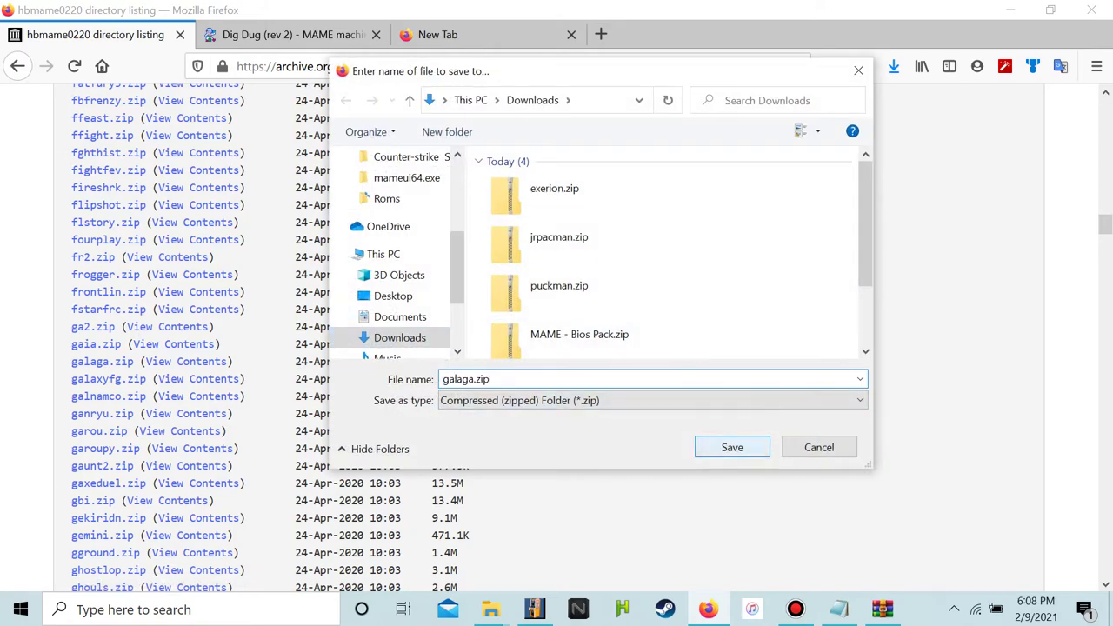
pyautogui.press('Return')
# Minimize the browser and close the MAMEUI64_0.221.7z archive window and the whatsnew.txt document
pyautogui.click(1010, 10)
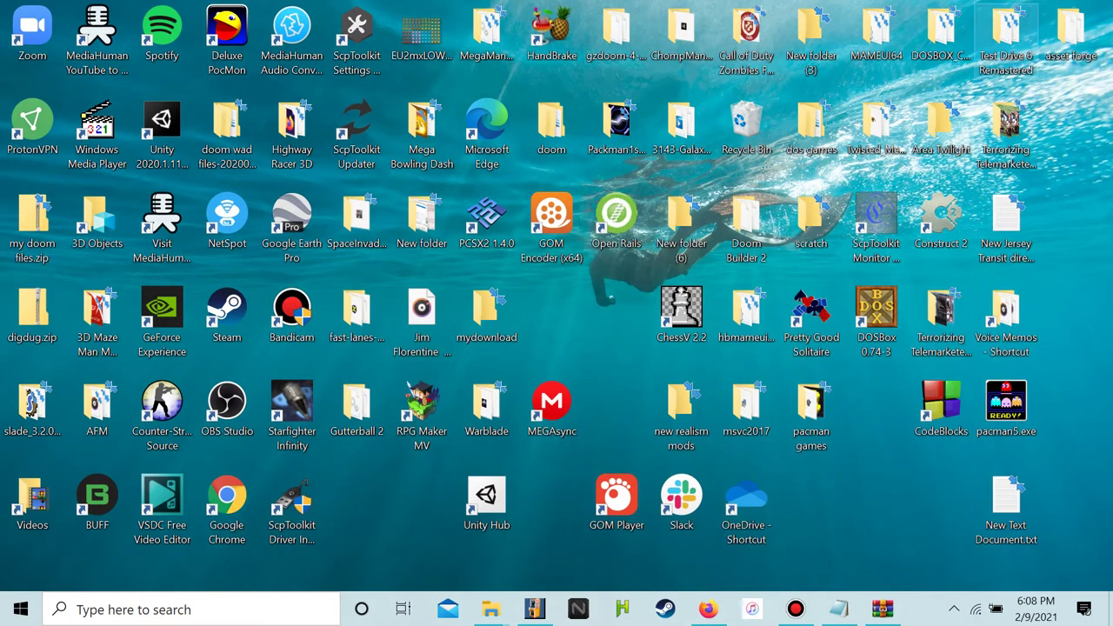
pyautogui.moveTo(839, 609)
pyautogui.click(883, 609)
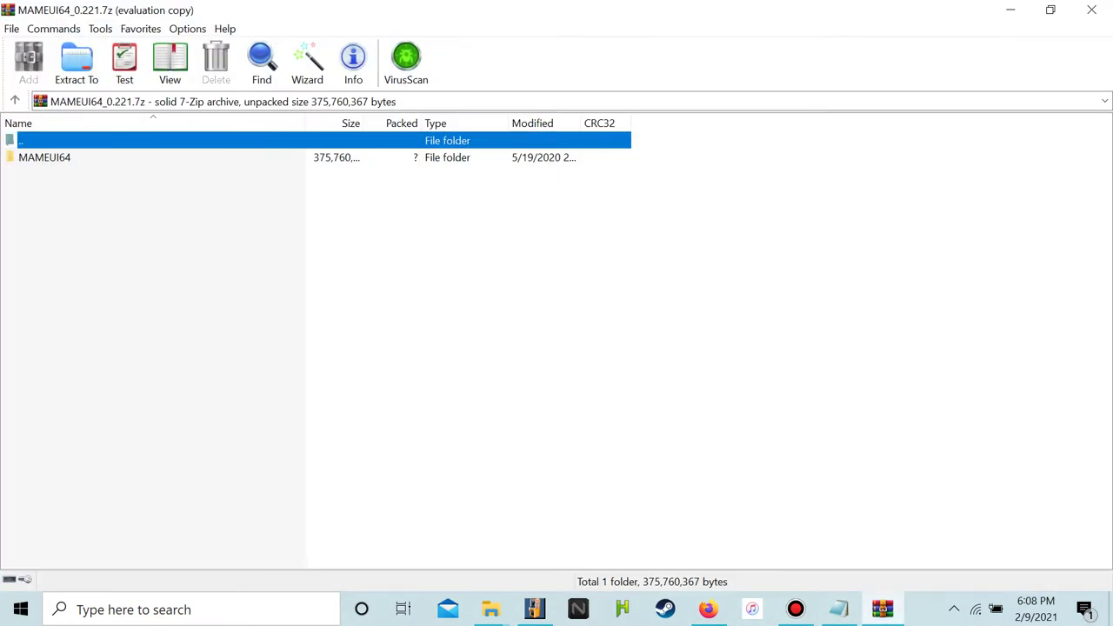
pyautogui.click(1091, 10)
pyautogui.click(839, 609)
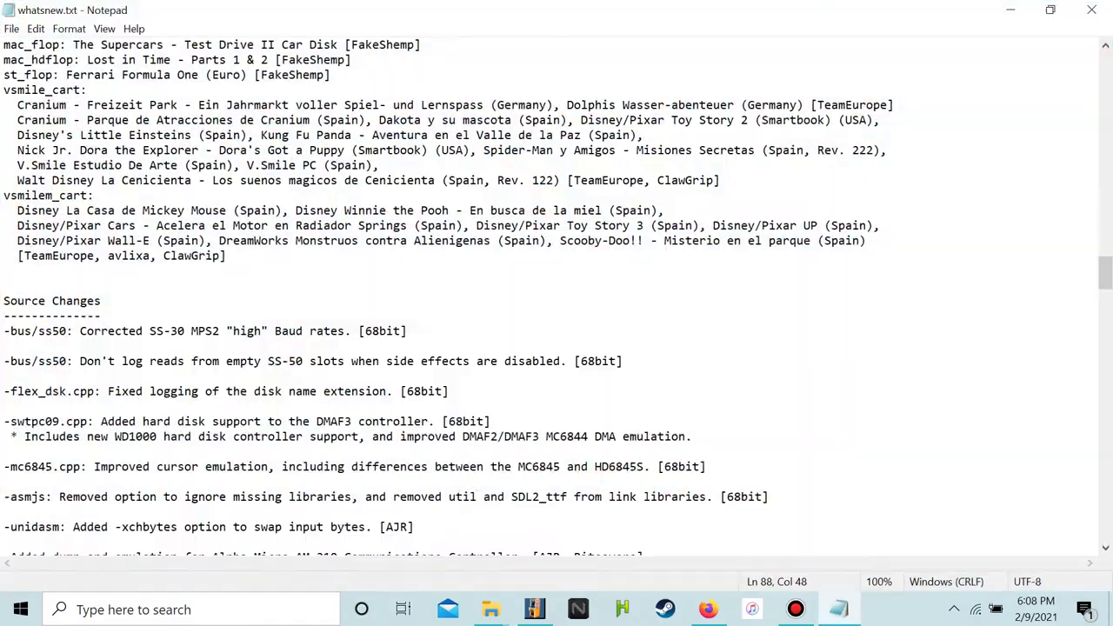
pyautogui.click(1092, 9)
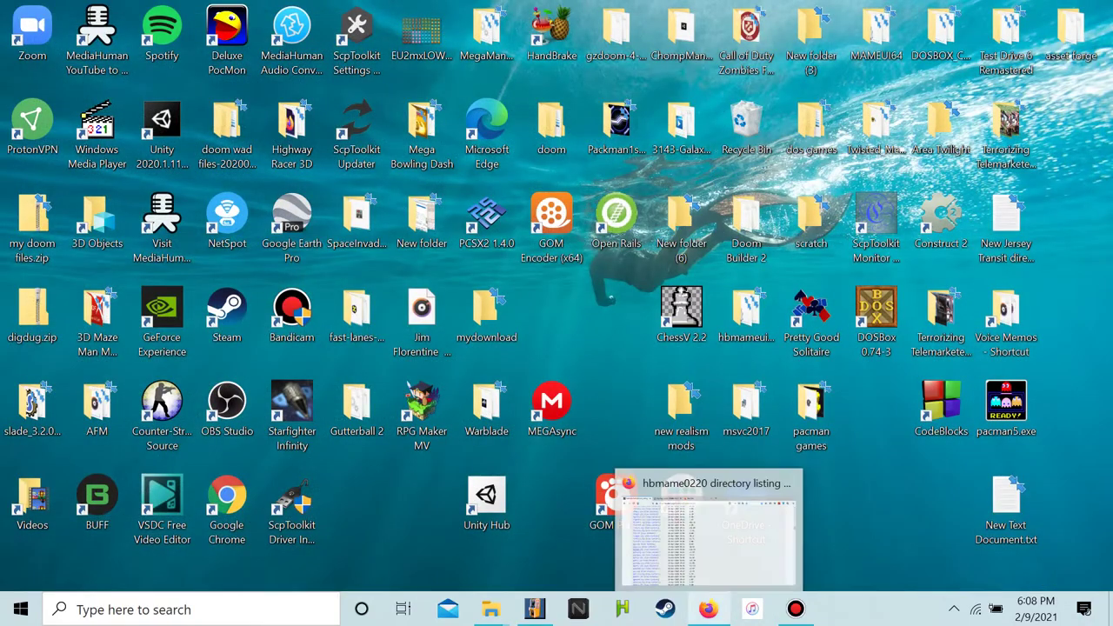
# Bring up the roms folder at its small window size and open the Downloads folder containing galaga.zip behind it
pyautogui.moveTo(491, 609)
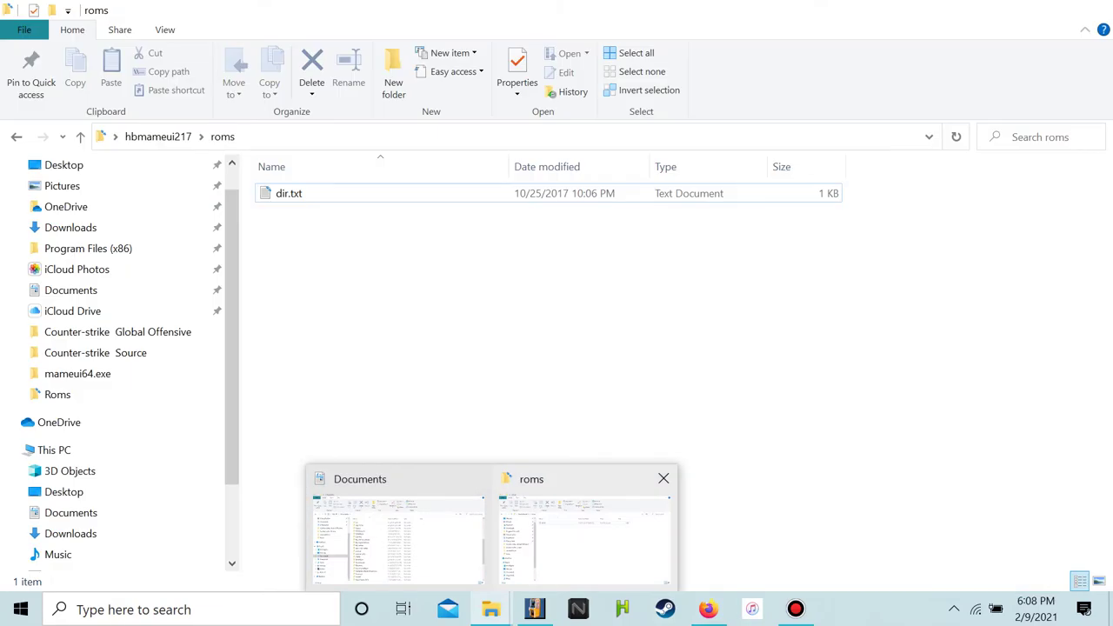
pyautogui.click(584, 530)
pyautogui.click(1051, 9)
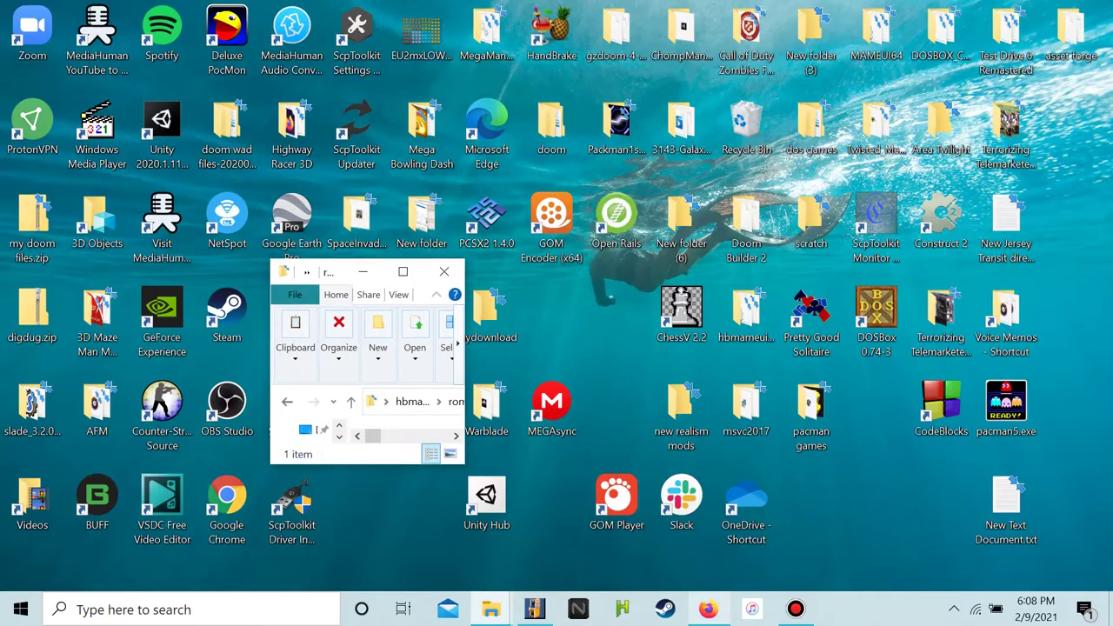
pyautogui.click(709, 609)
pyautogui.click(893, 66)
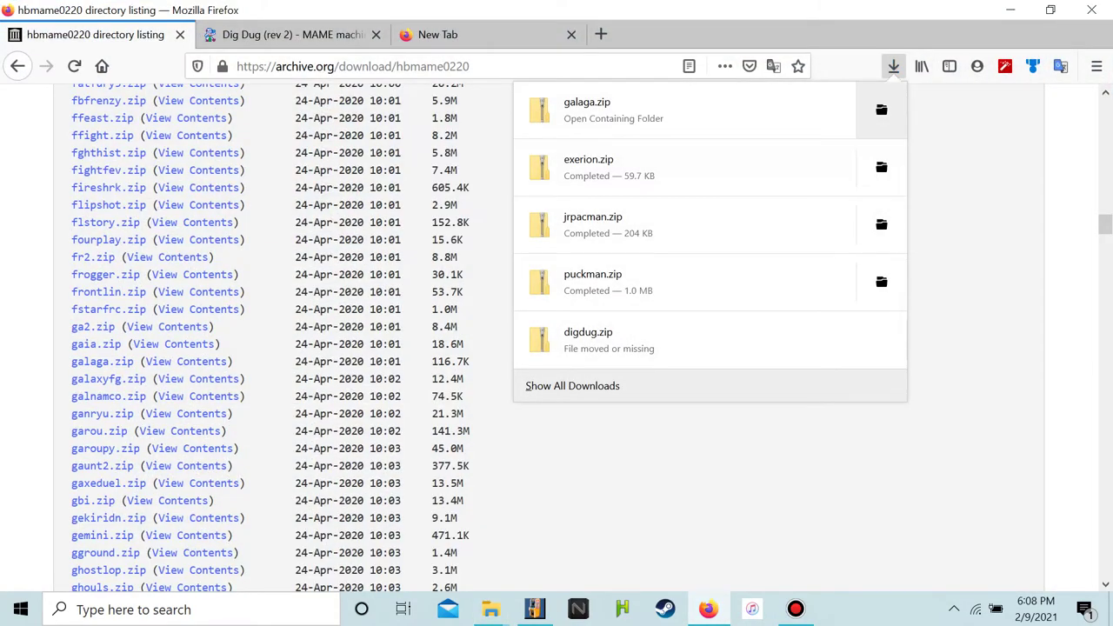
pyautogui.click(882, 114)
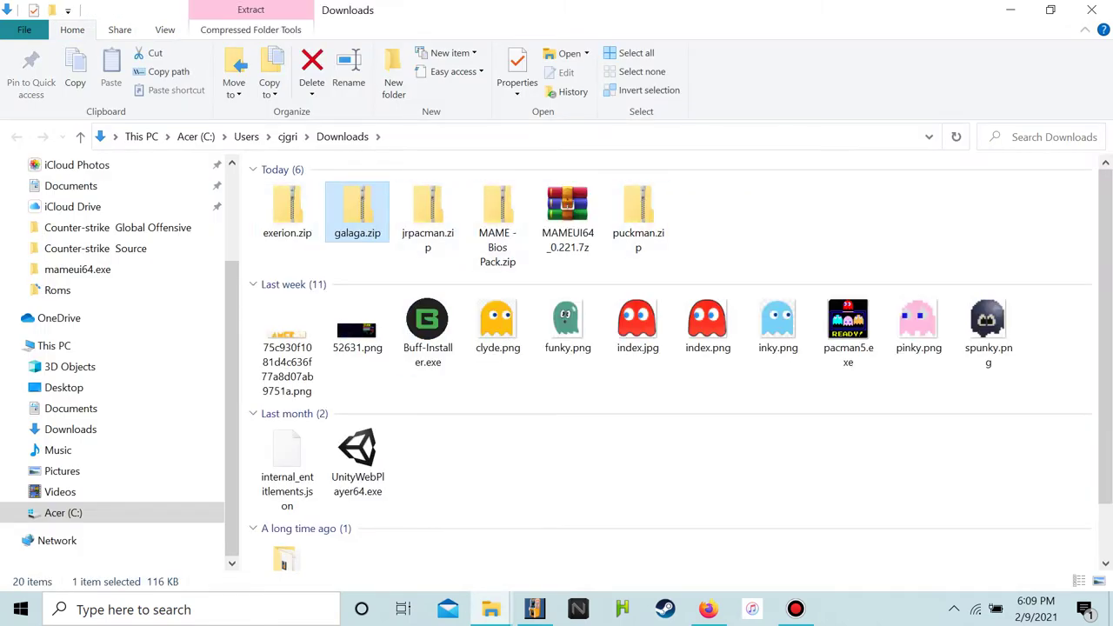
# Move exerion.zip, galaga.zip, jrpacman.zip and puckman.zip from Downloads into the hbmameui217 roms folder, and maximize the roms window
pyautogui.moveTo(245, 219); pyautogui.dragTo(433, 431)
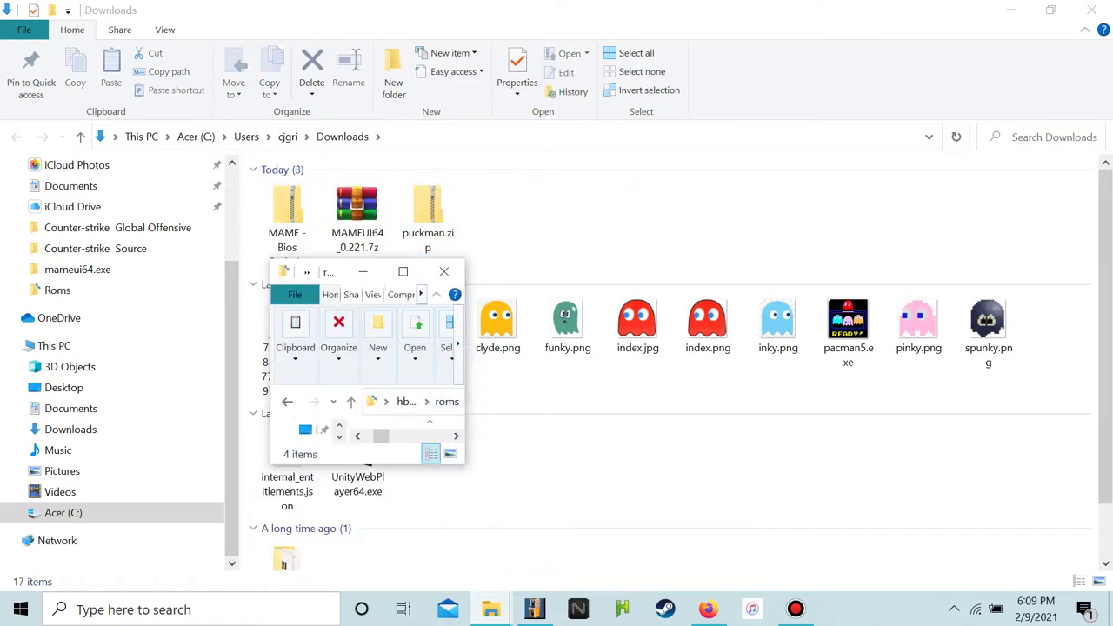
pyautogui.moveTo(474, 212); pyautogui.dragTo(417, 438)
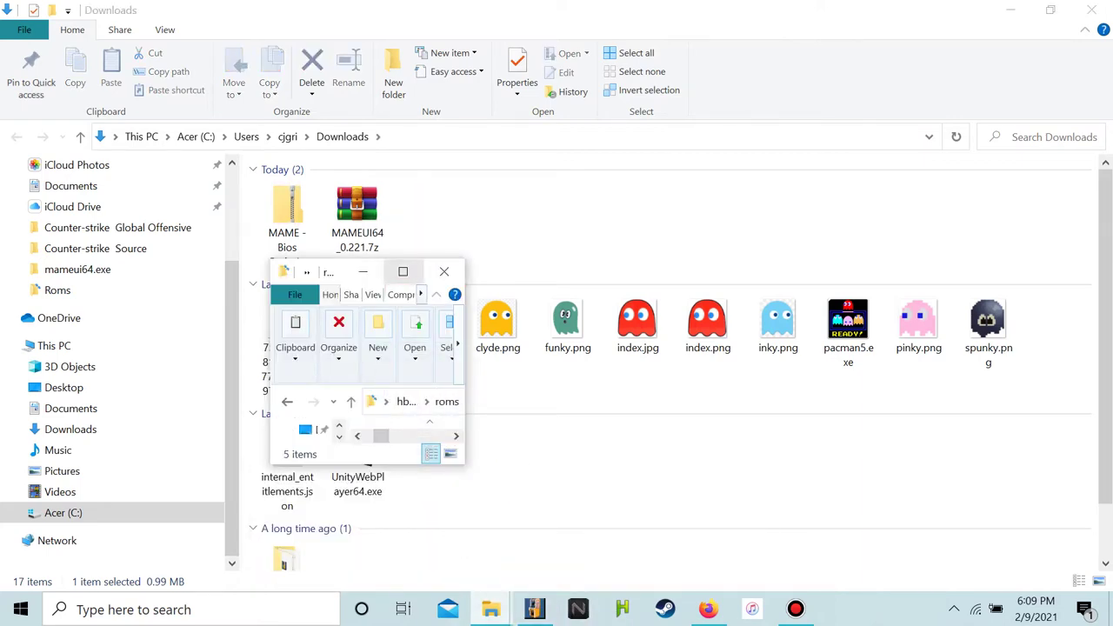
pyautogui.click(403, 271)
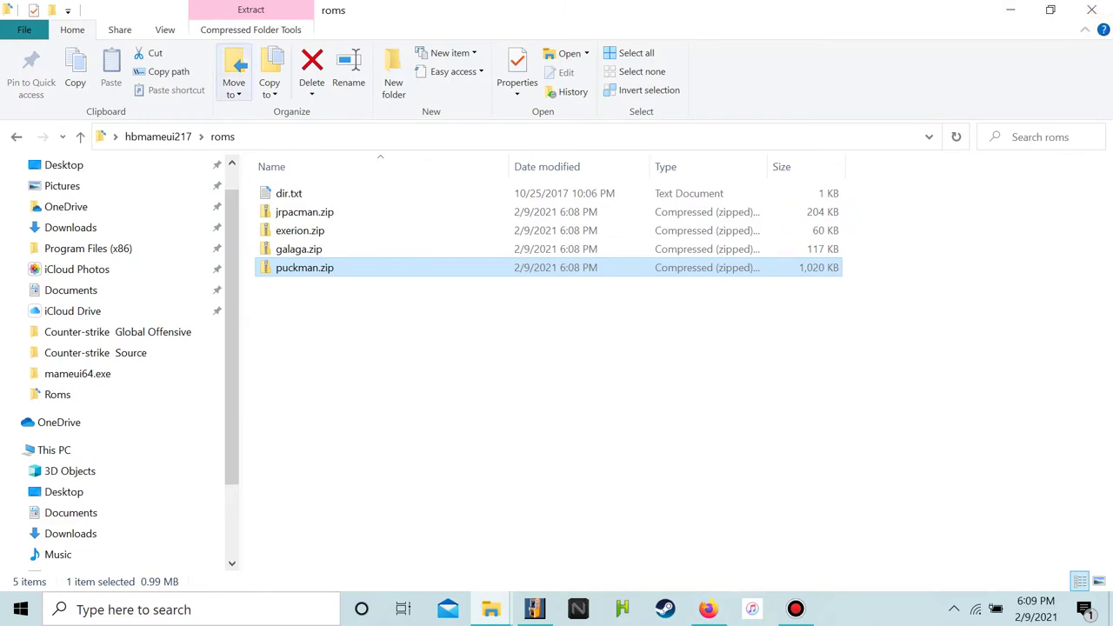
# Launch hbmameui64.exe from the hbmameui217 folder and look through its machine list up to the Jr. Pac-Man games
pyautogui.hotkey('alt', 'Left')
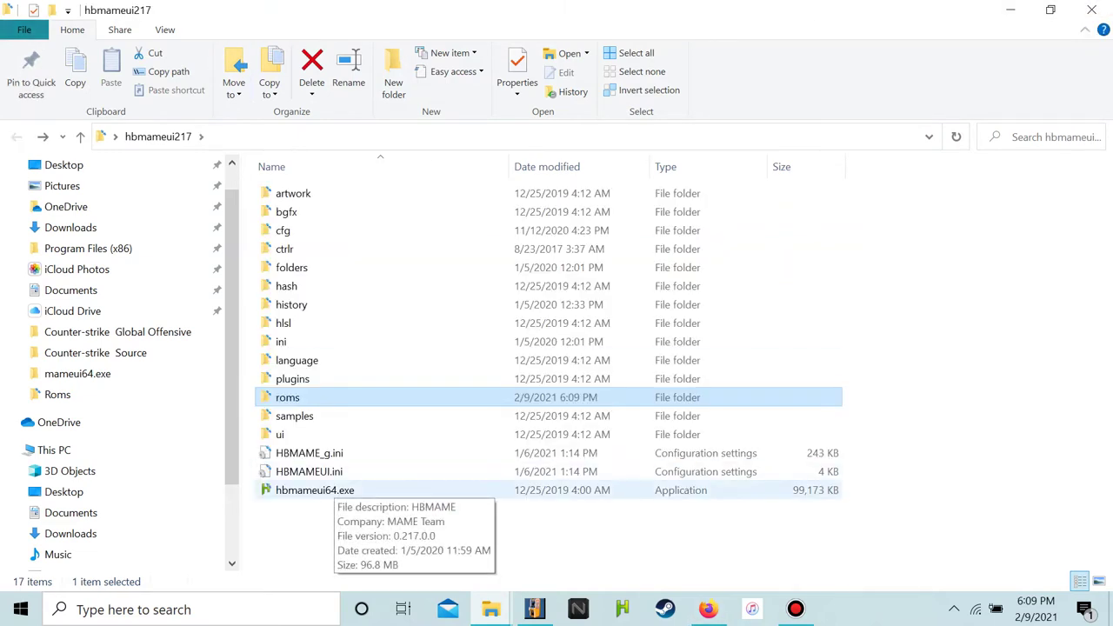
pyautogui.doubleClick(337, 489)
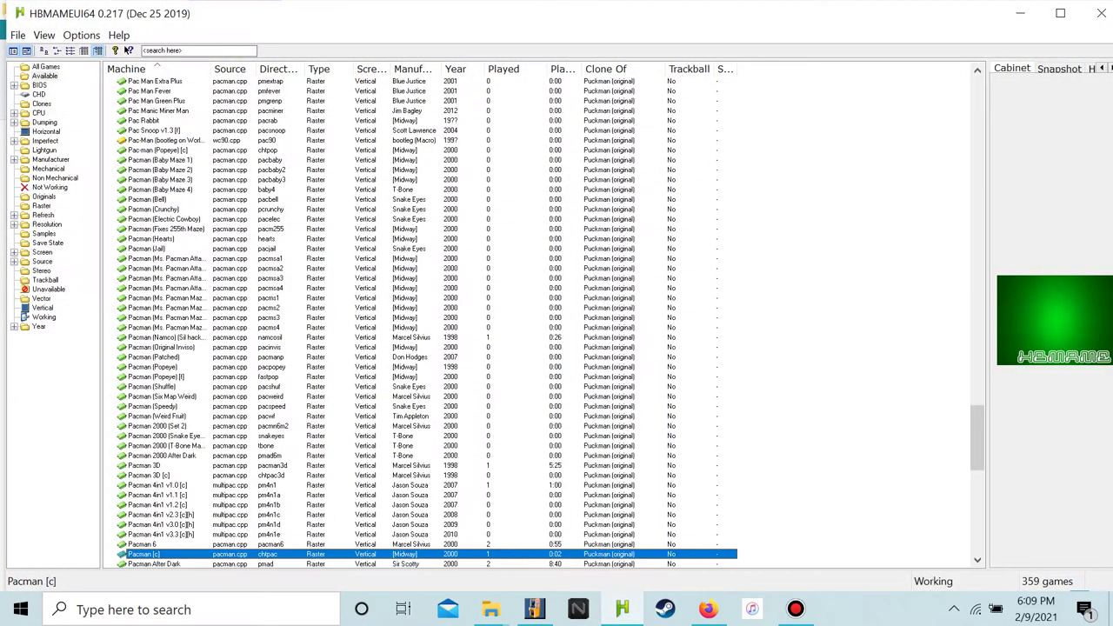
pyautogui.scroll(13, 539, 317)
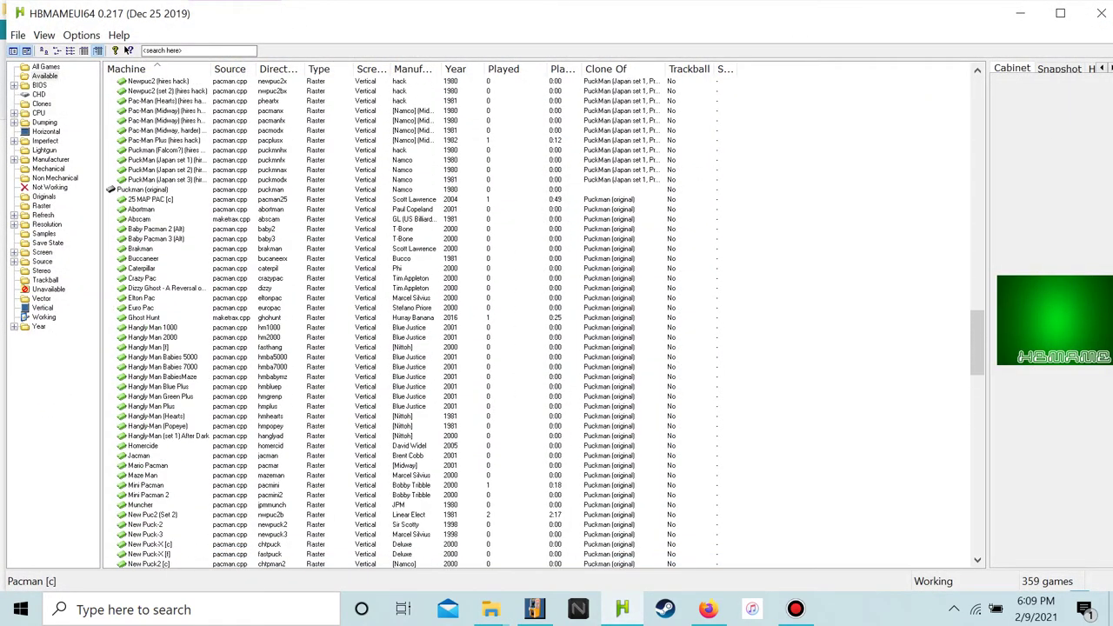
pyautogui.scroll(6, 539, 322)
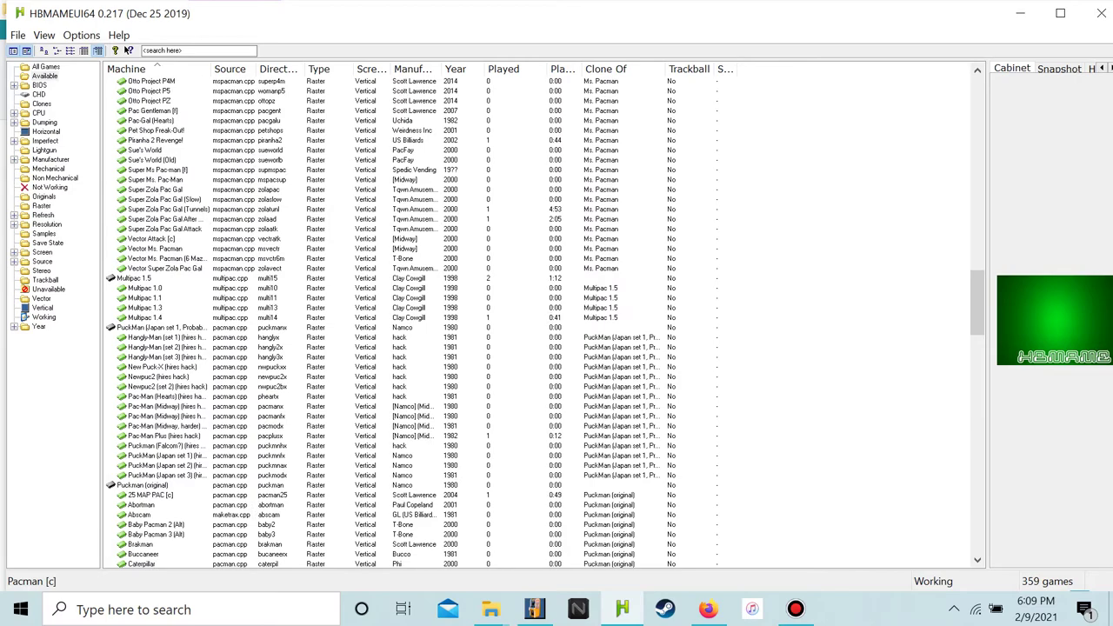
pyautogui.scroll(20, 539, 322)
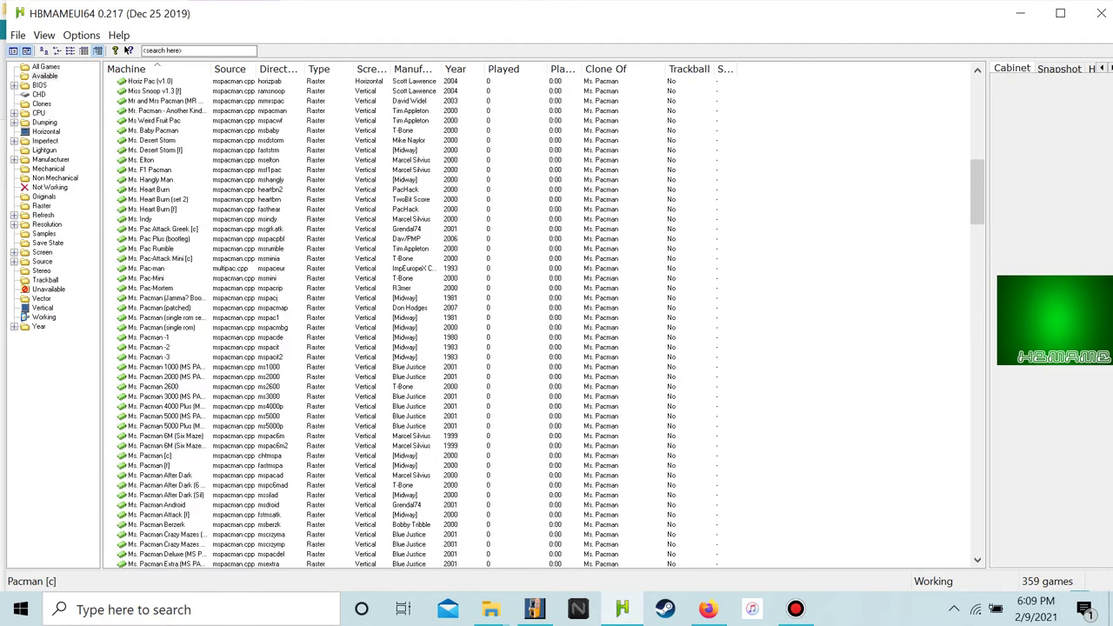
pyautogui.scroll(20, 540, 322)
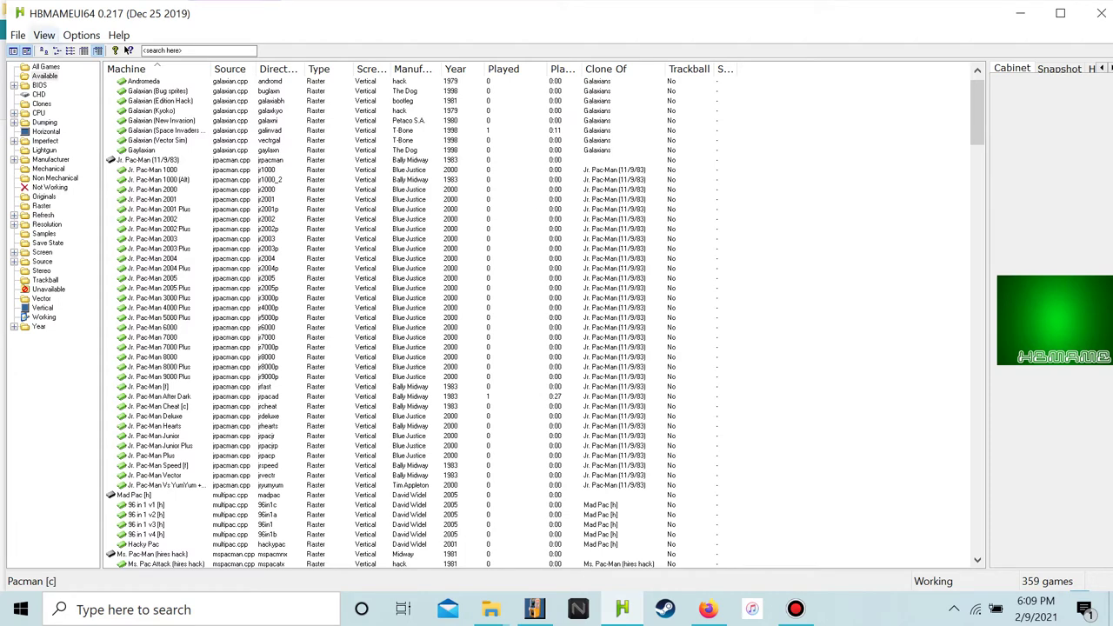
pyautogui.click(17, 35)
pyautogui.click(61, 241)
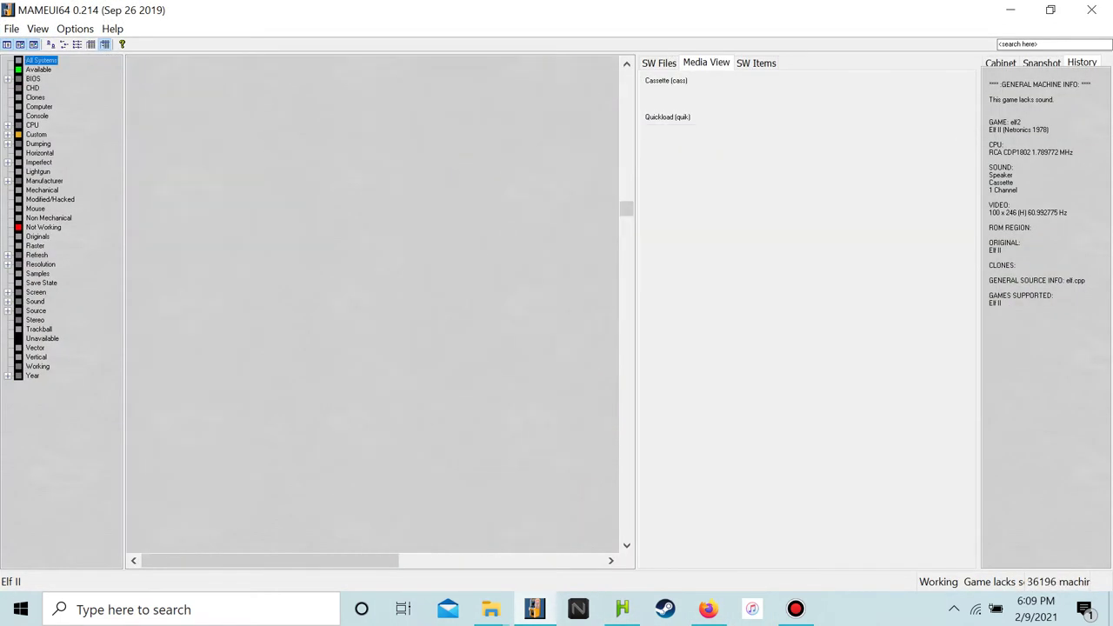
# In MAMEUI64, apply a custom filter that hides Originals from the All Systems folder
pyautogui.scroll(-3, 374, 311)
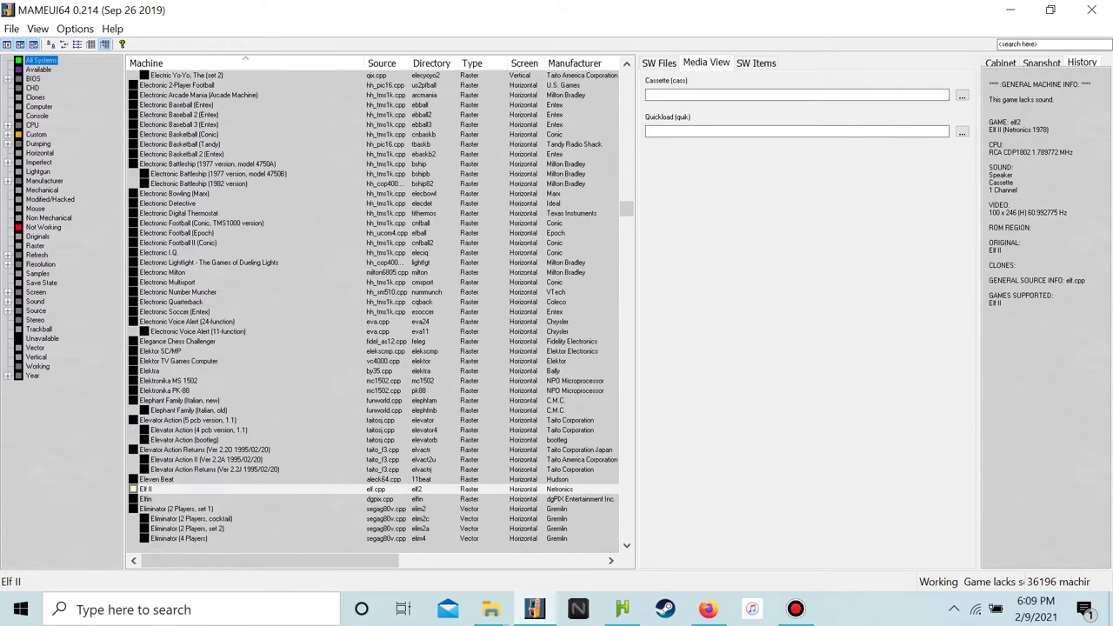
pyautogui.scroll(-5, 374, 312)
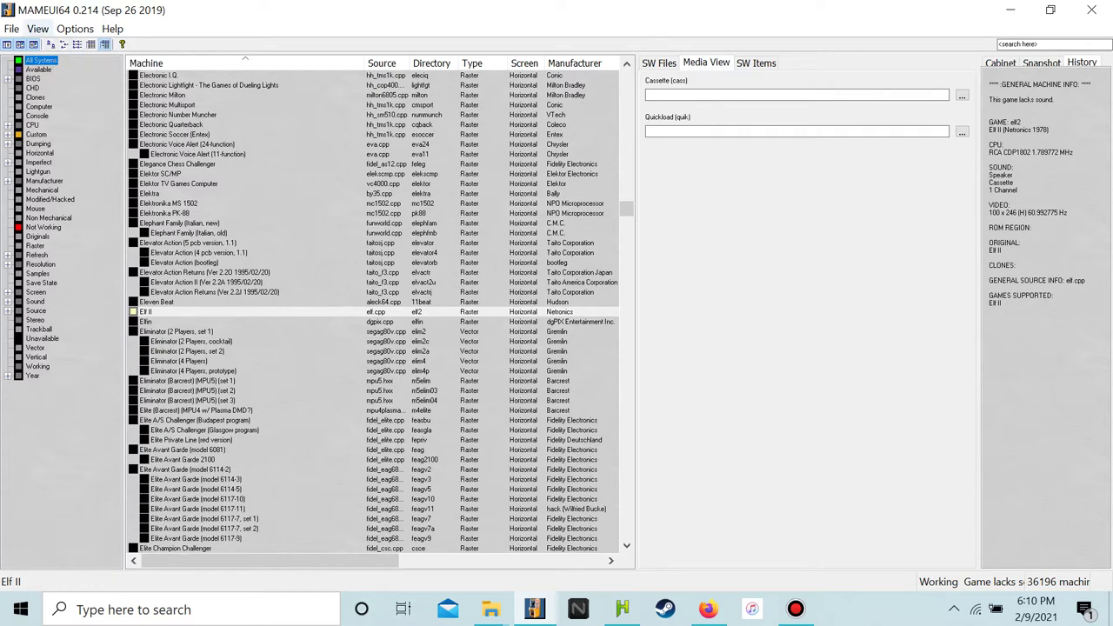
pyautogui.click(37, 29)
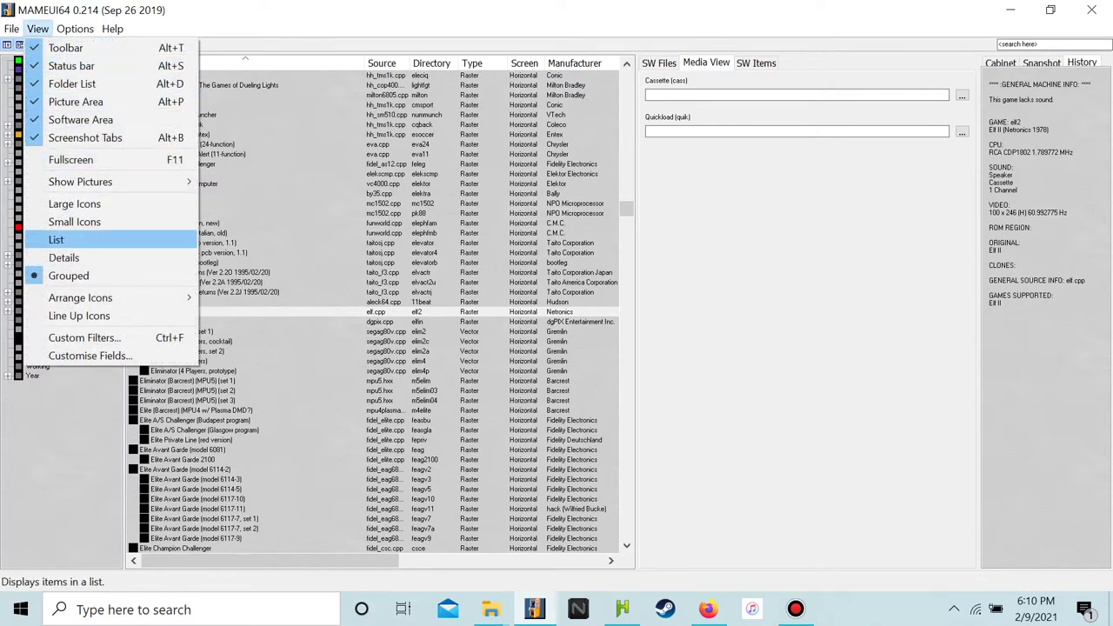
pyautogui.click(84, 337)
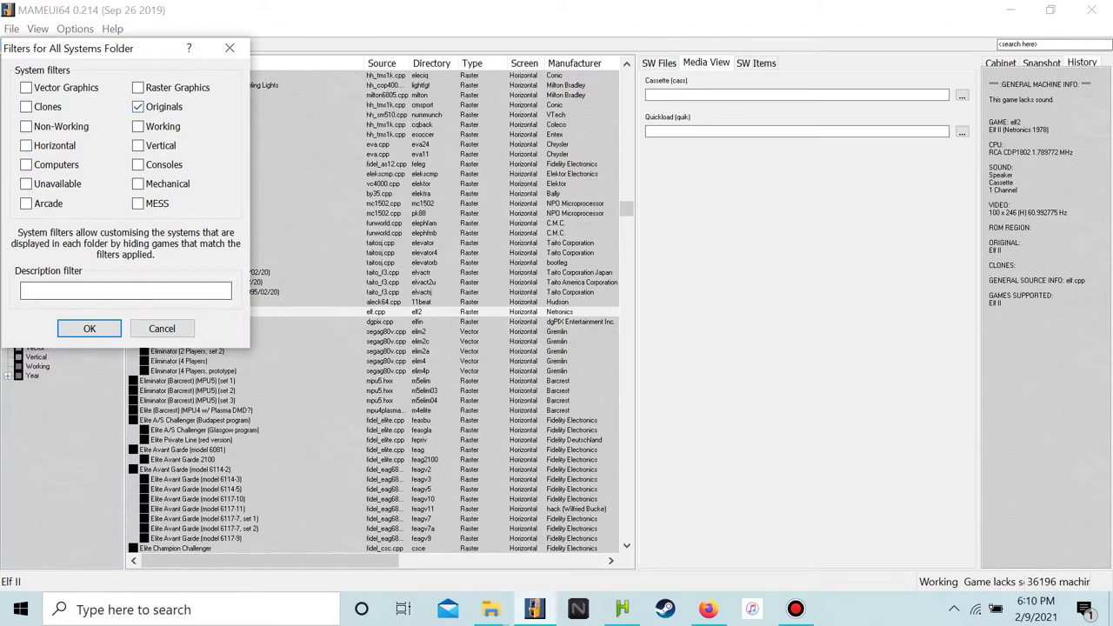
pyautogui.click(88, 328)
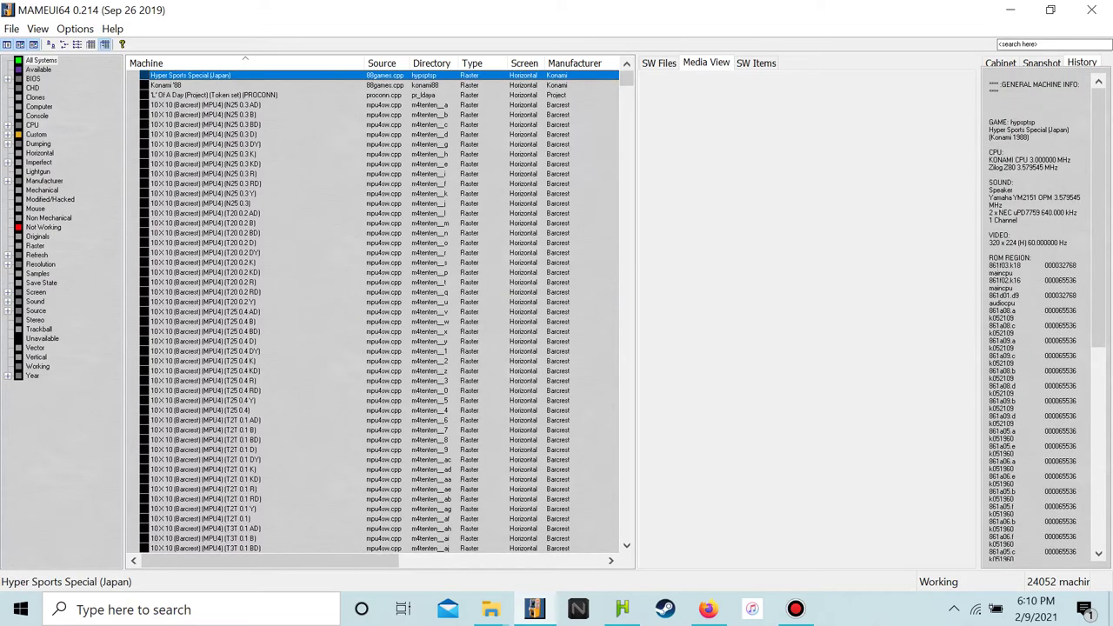
# Examine the machines in the Available folder, then return to All Systems and browse its filtered machine list
pyautogui.click(38, 70)
pyautogui.scroll(-3, 382, 311)
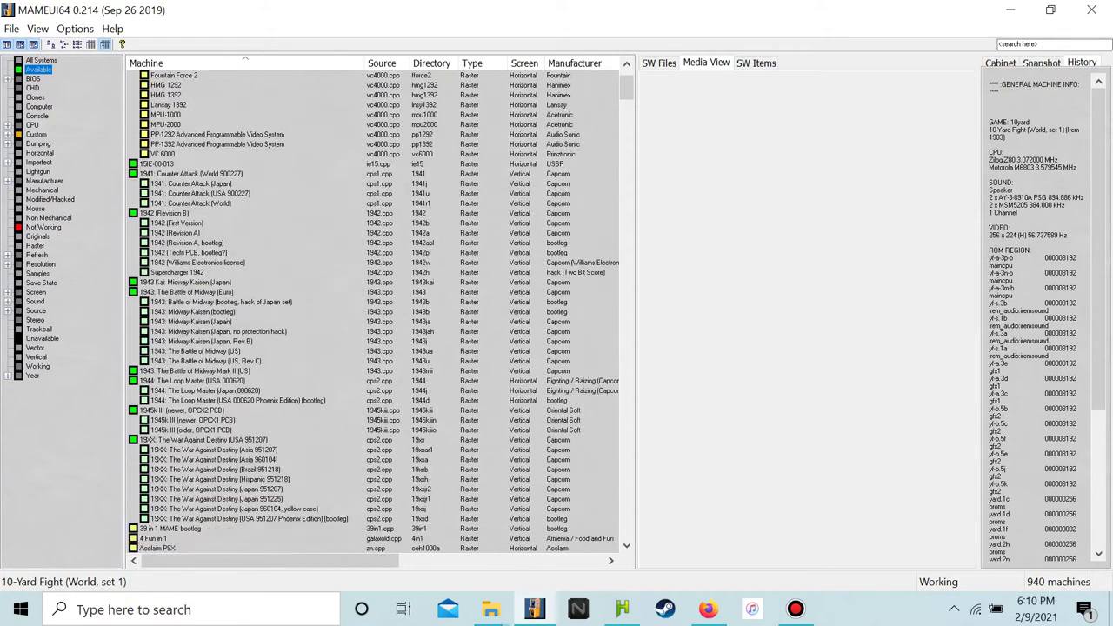
pyautogui.scroll(1, 379, 312)
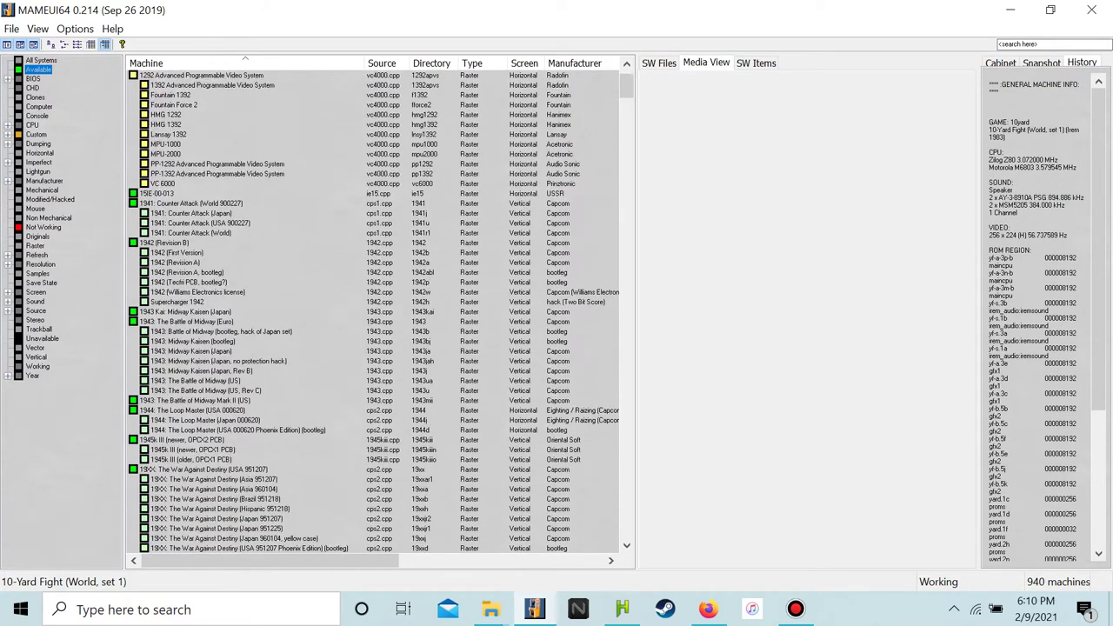
pyautogui.click(41, 60)
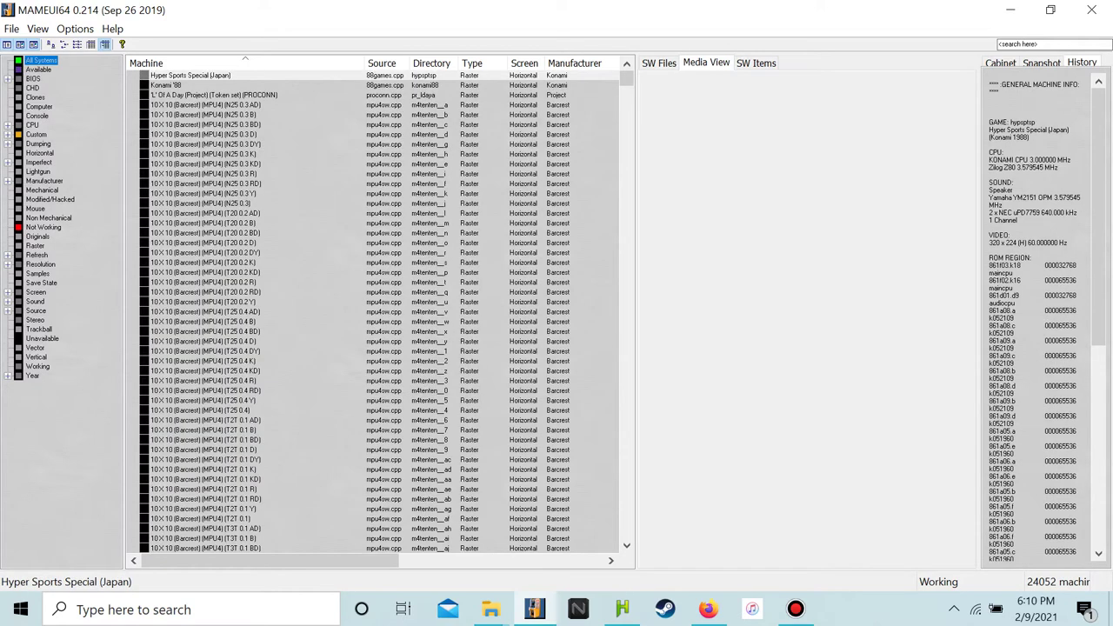
pyautogui.scroll(-15, 379, 313)
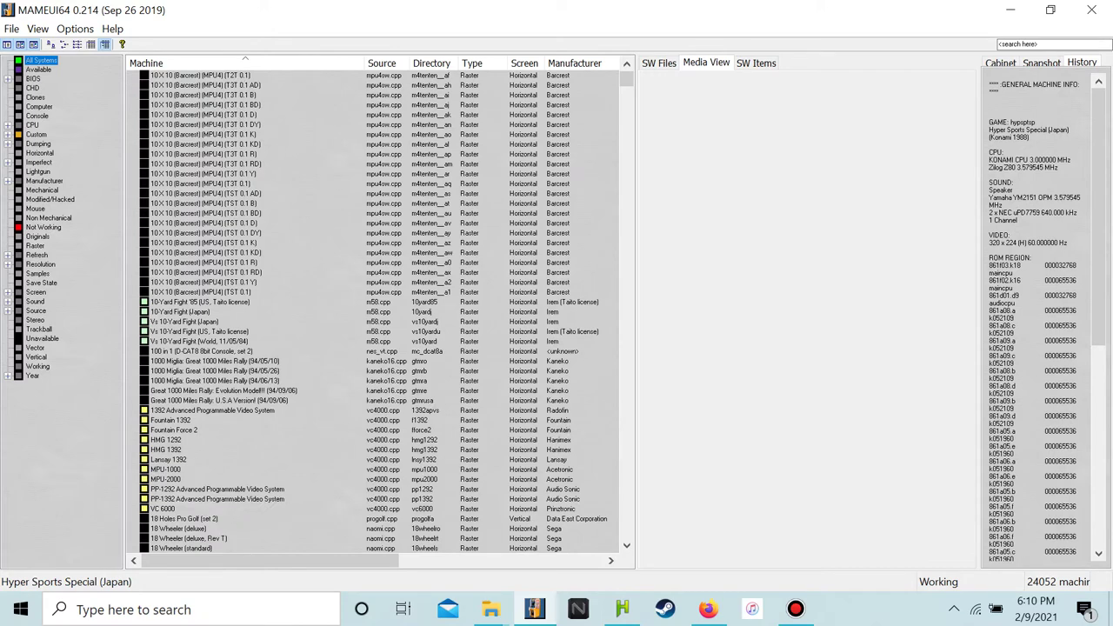
pyautogui.moveTo(626, 78); pyautogui.dragTo(626, 125)
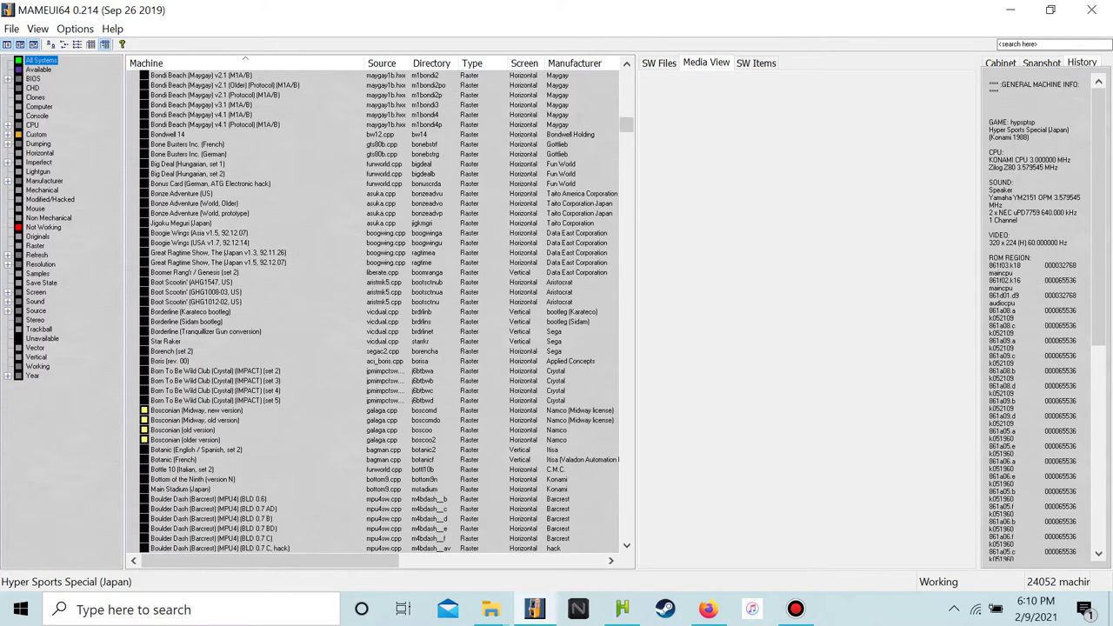
pyautogui.scroll(-20, 379, 313)
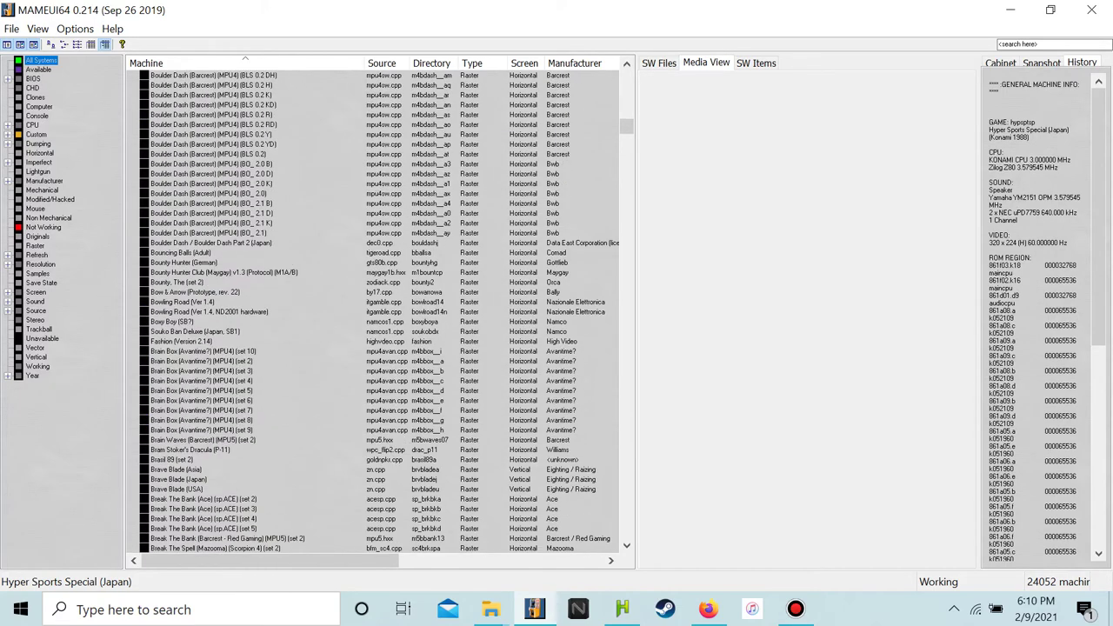
# Look through the All Systems machine list from Boulder Dash to Calypso, checking the history details of Burning Force and the Burning Fight prototypes
pyautogui.scroll(-4, 379, 312)
pyautogui.scroll(-7, 379, 313)
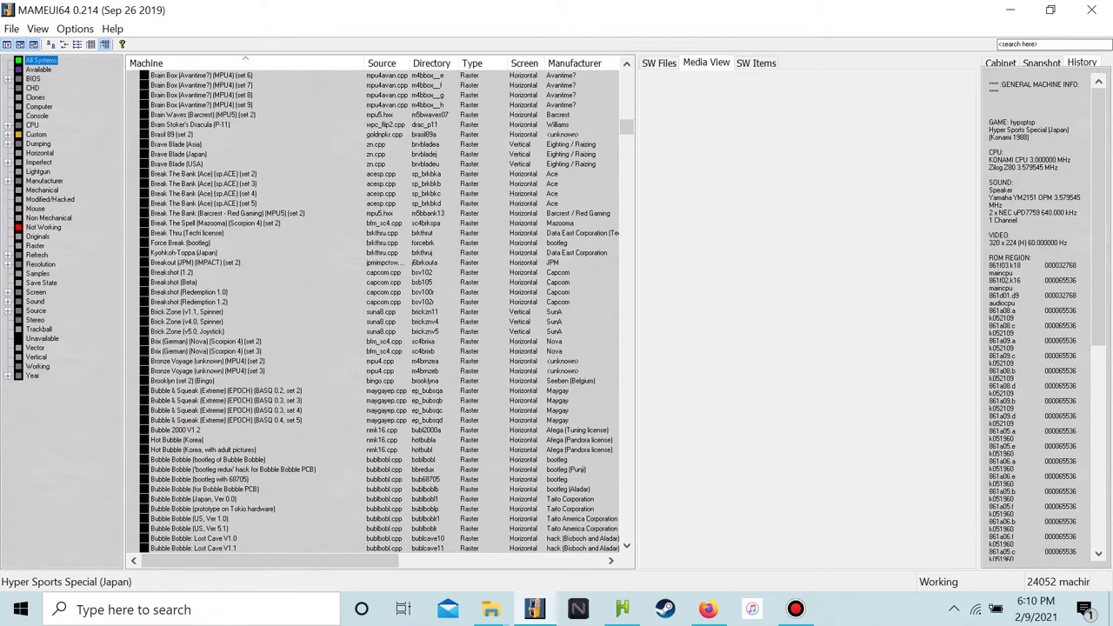
pyautogui.scroll(-12, 379, 312)
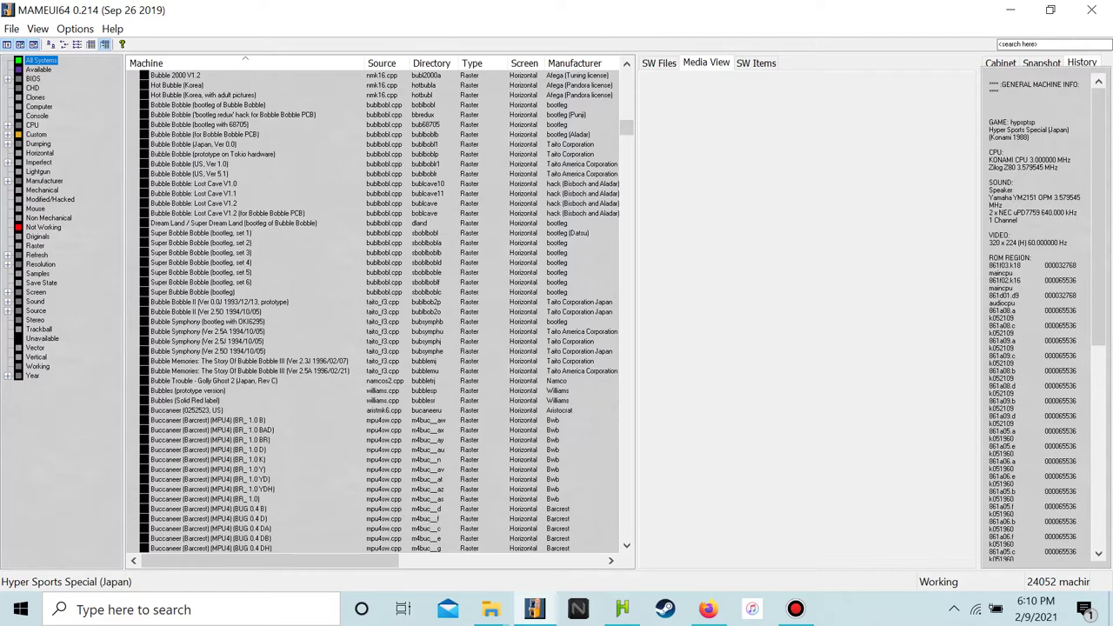
pyautogui.scroll(-11, 380, 312)
pyautogui.scroll(-20, 379, 312)
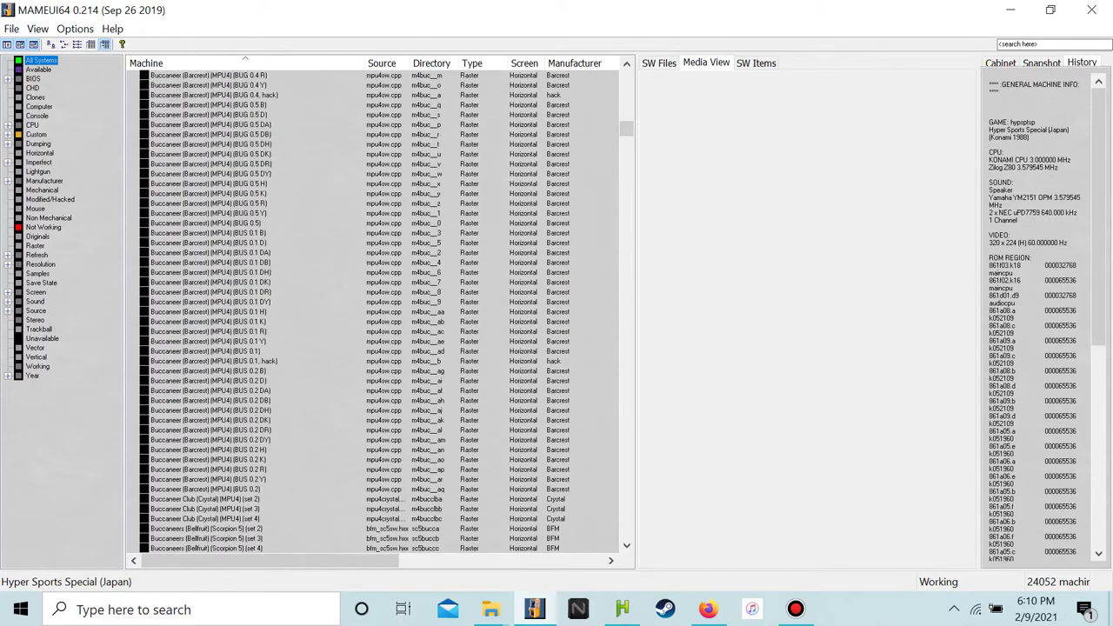
pyautogui.scroll(-20, 379, 312)
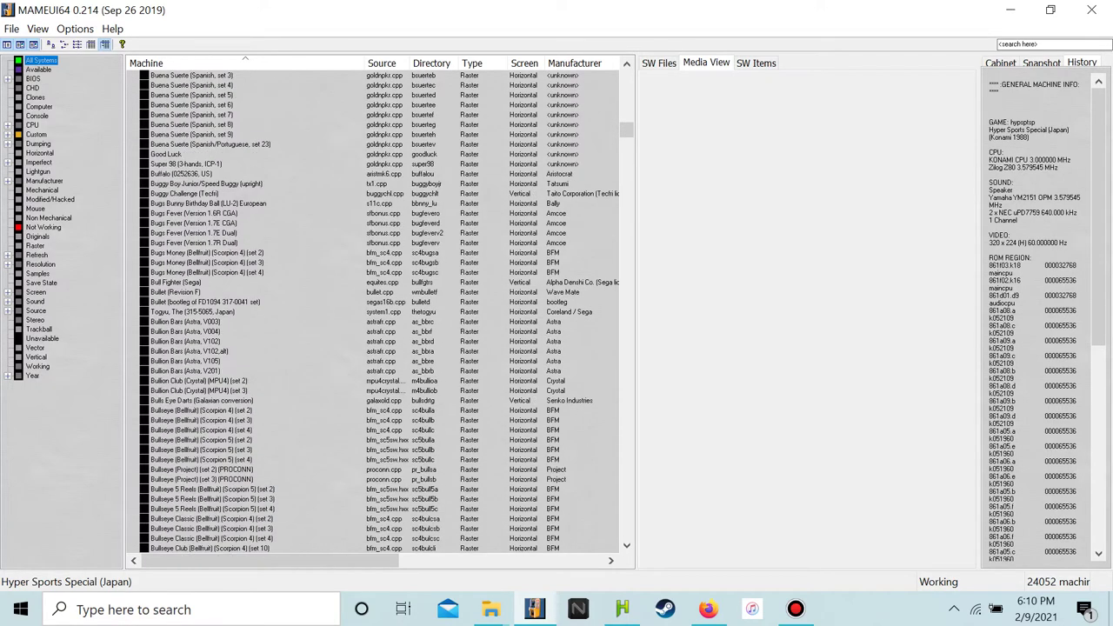
pyautogui.scroll(-8, 380, 313)
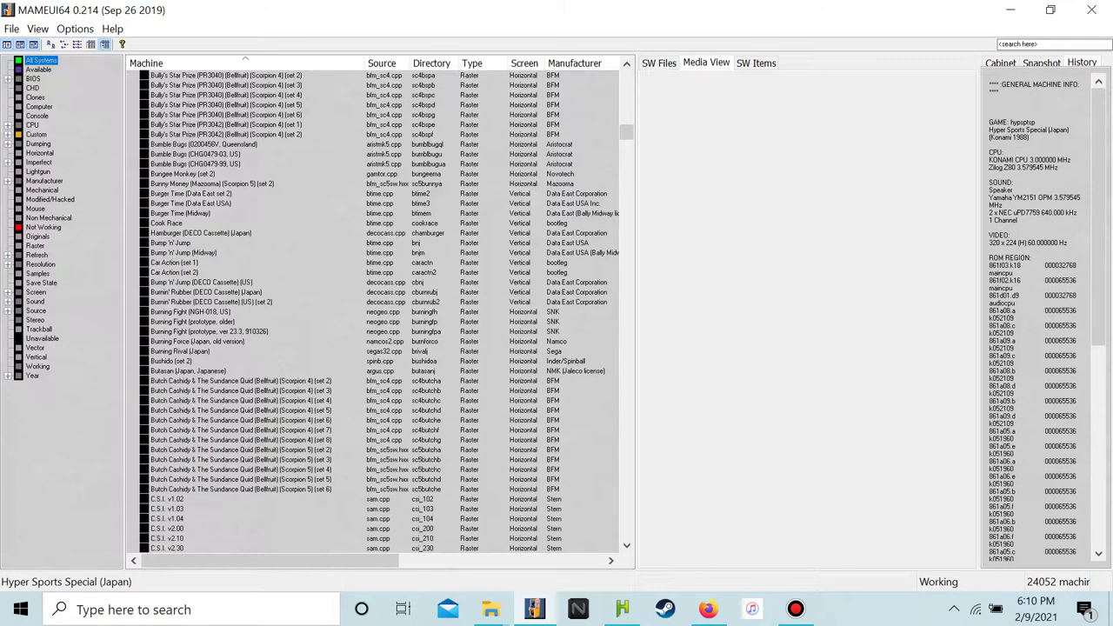
pyautogui.click(198, 341)
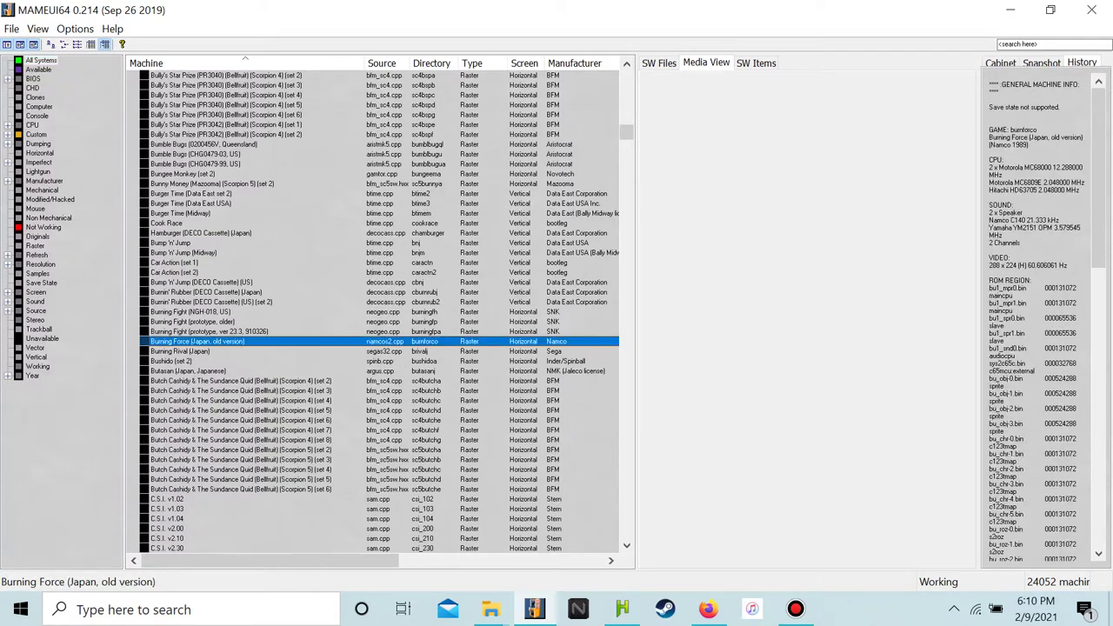
pyautogui.click(192, 321)
pyautogui.click(208, 332)
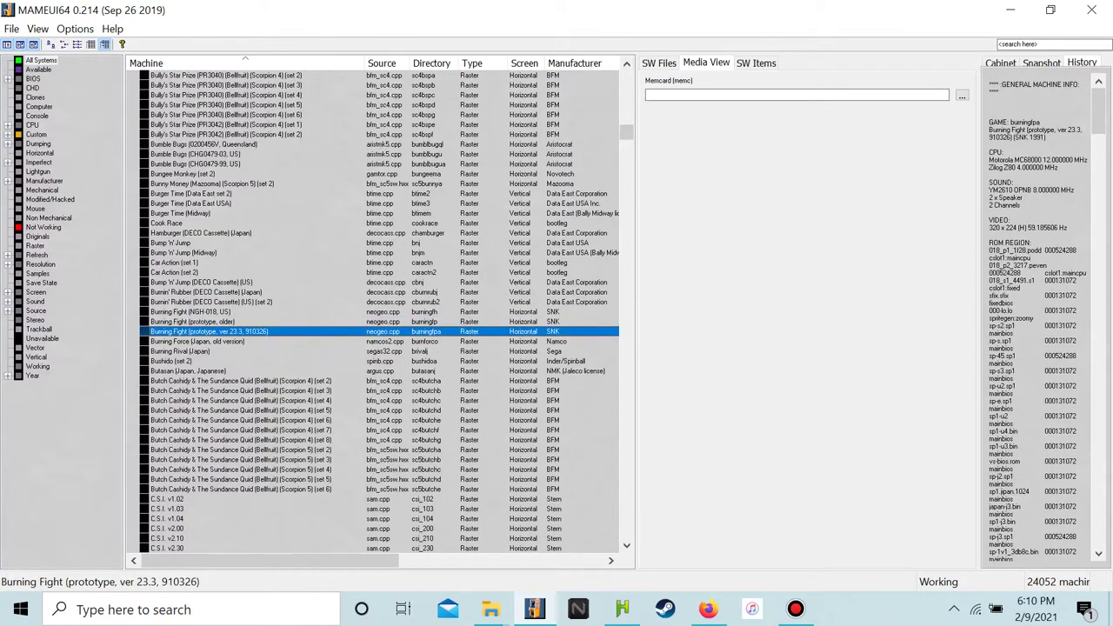
pyautogui.click(198, 341)
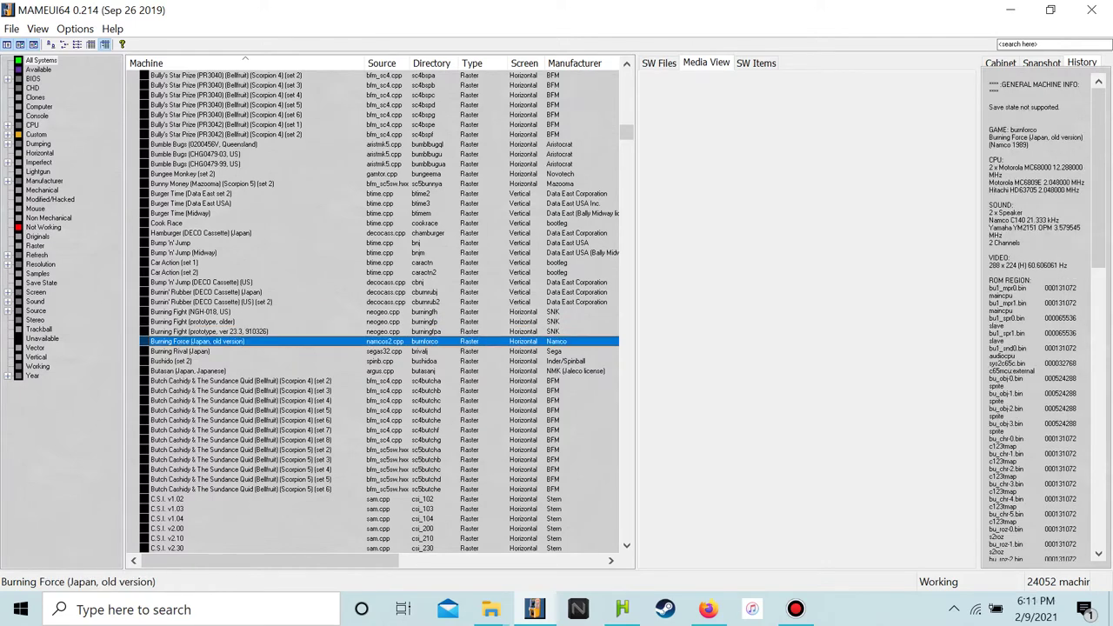
pyautogui.scroll(-5, 379, 311)
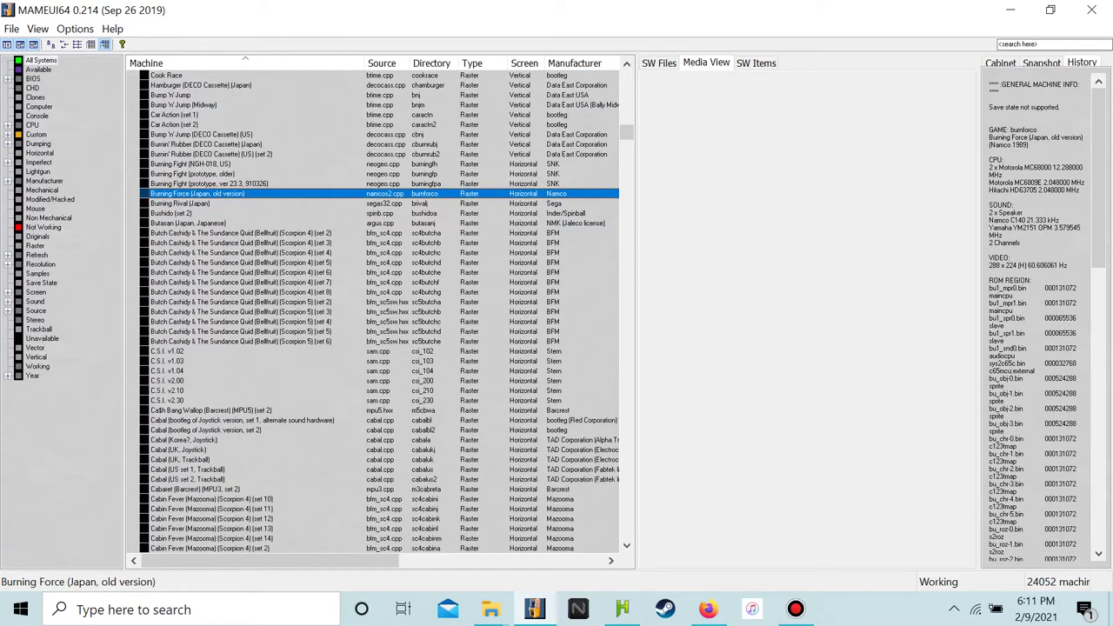
pyautogui.scroll(-20, 378, 312)
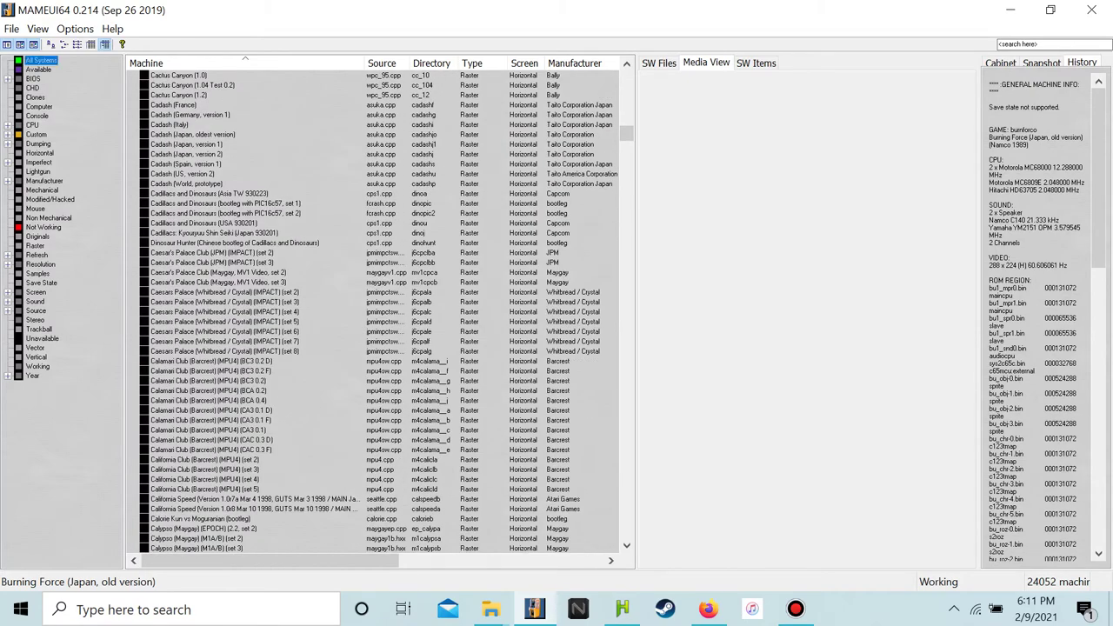
# Apply a custom filter to the Available folder with the Non-Working option cleared
pyautogui.click(39, 69)
pyautogui.scroll(-17, 374, 312)
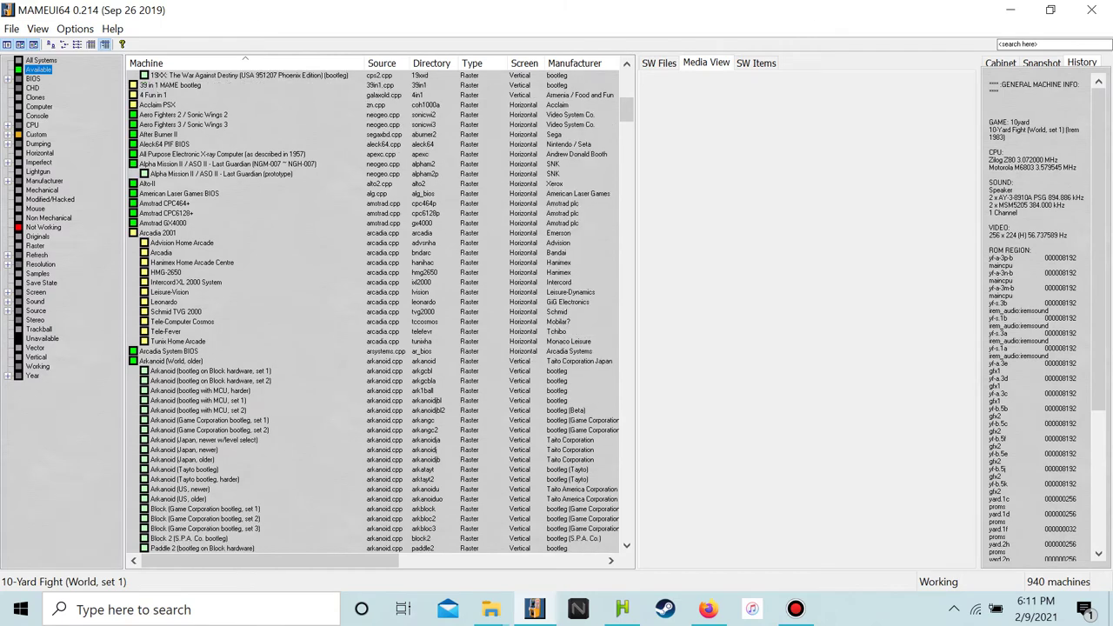
pyautogui.click(37, 28)
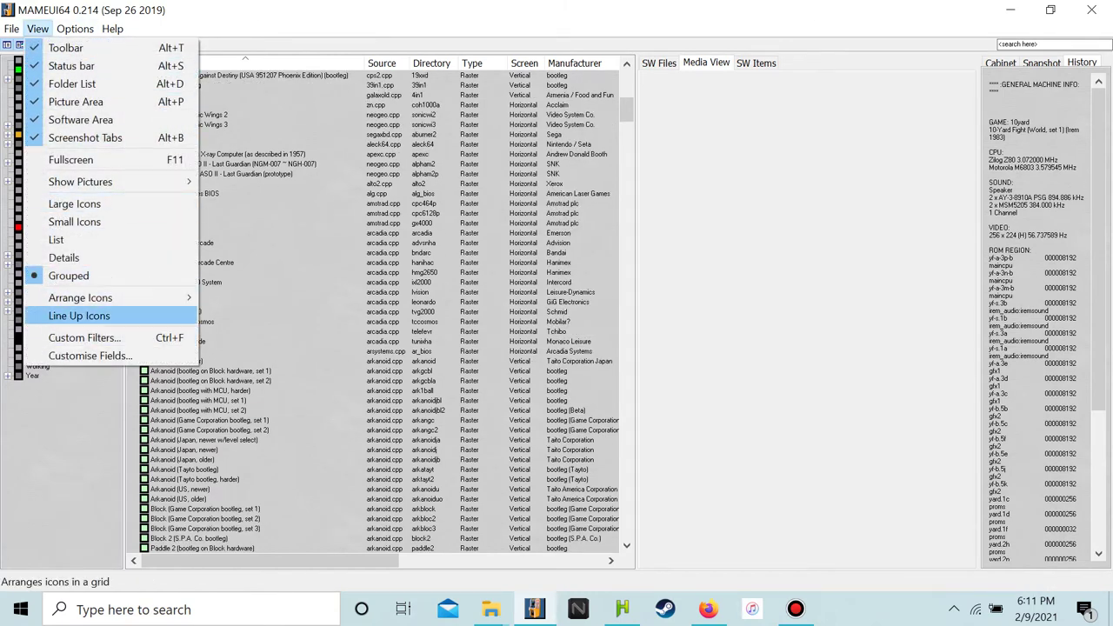
pyautogui.click(85, 337)
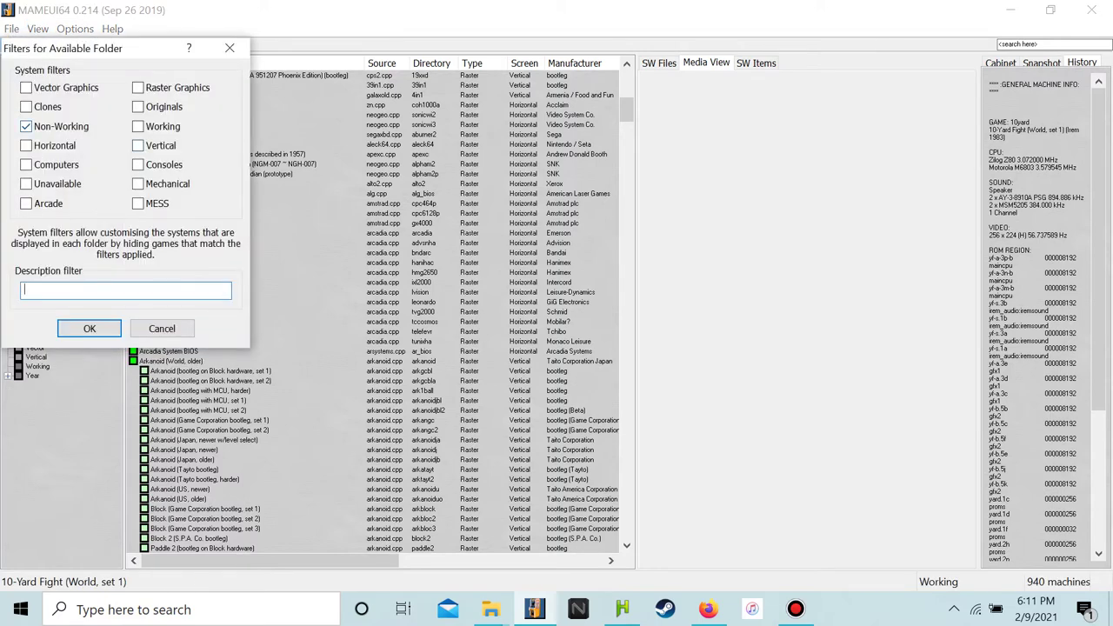
pyautogui.click(26, 127)
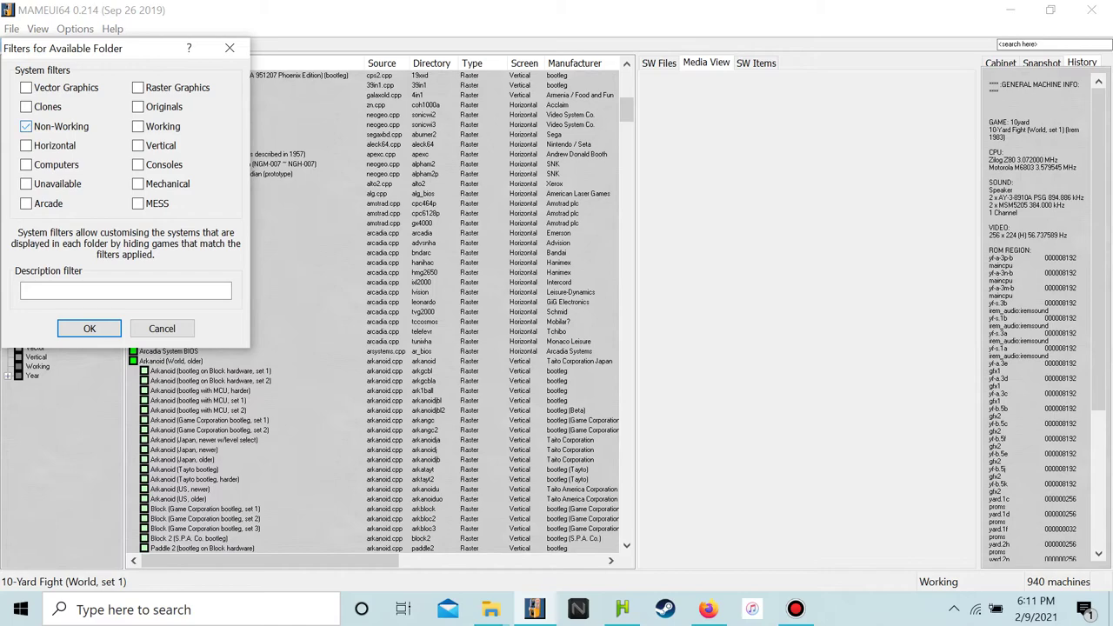
pyautogui.click(25, 127)
pyautogui.click(88, 327)
# Examine the machines now listed in the Available folder, and minimize MAMEUI64
pyautogui.scroll(-4, 376, 311)
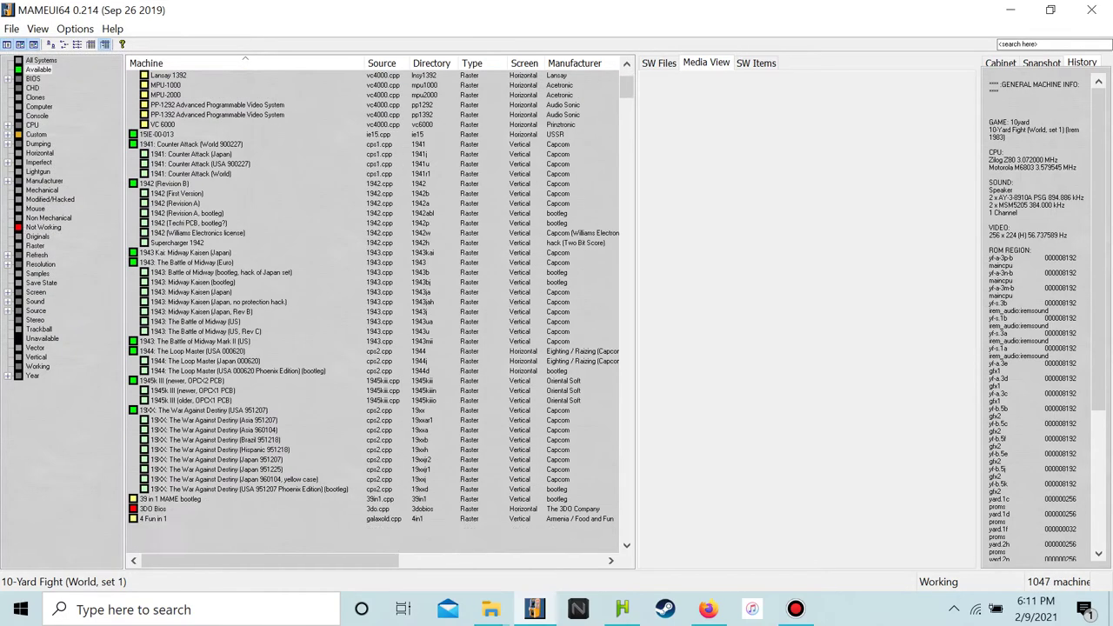
pyautogui.scroll(-12, 375, 312)
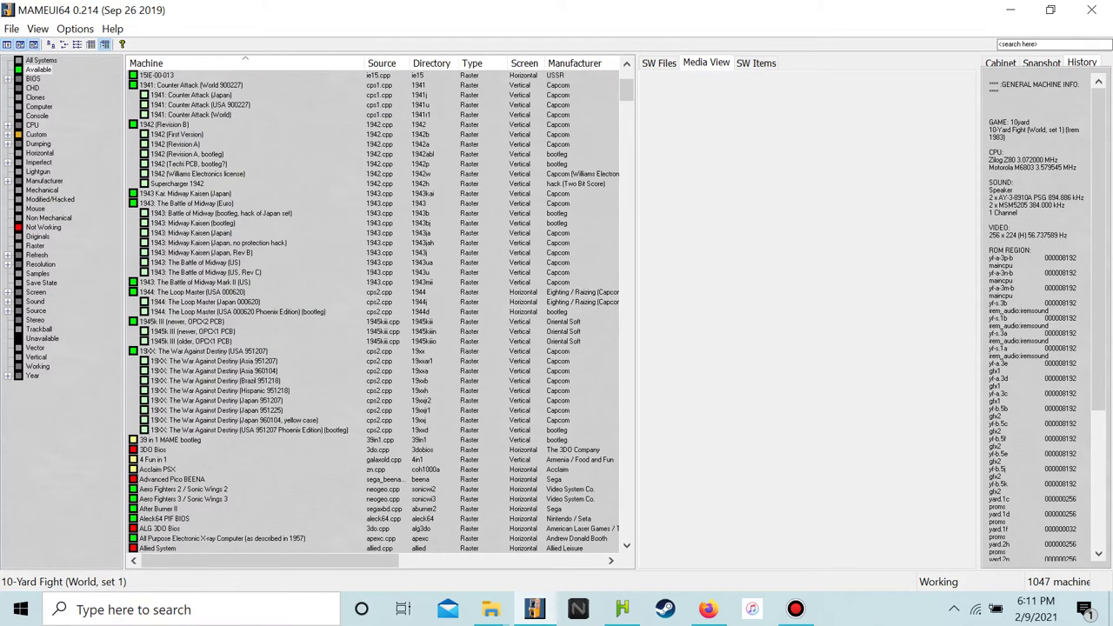
pyautogui.scroll(12, 376, 311)
pyautogui.scroll(-8, 376, 311)
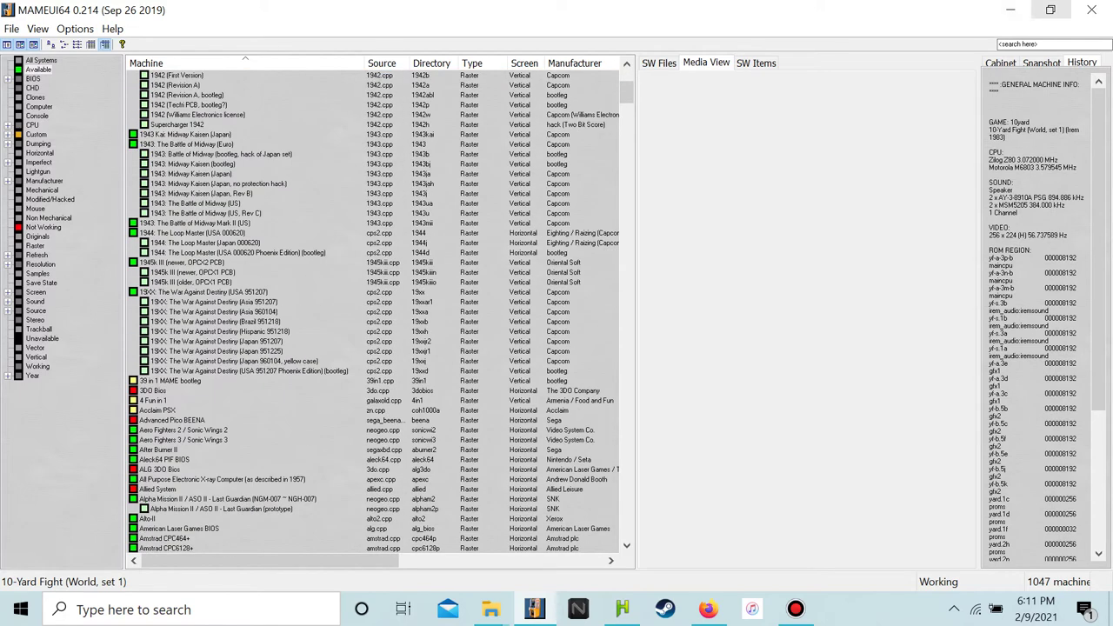
pyautogui.click(1009, 10)
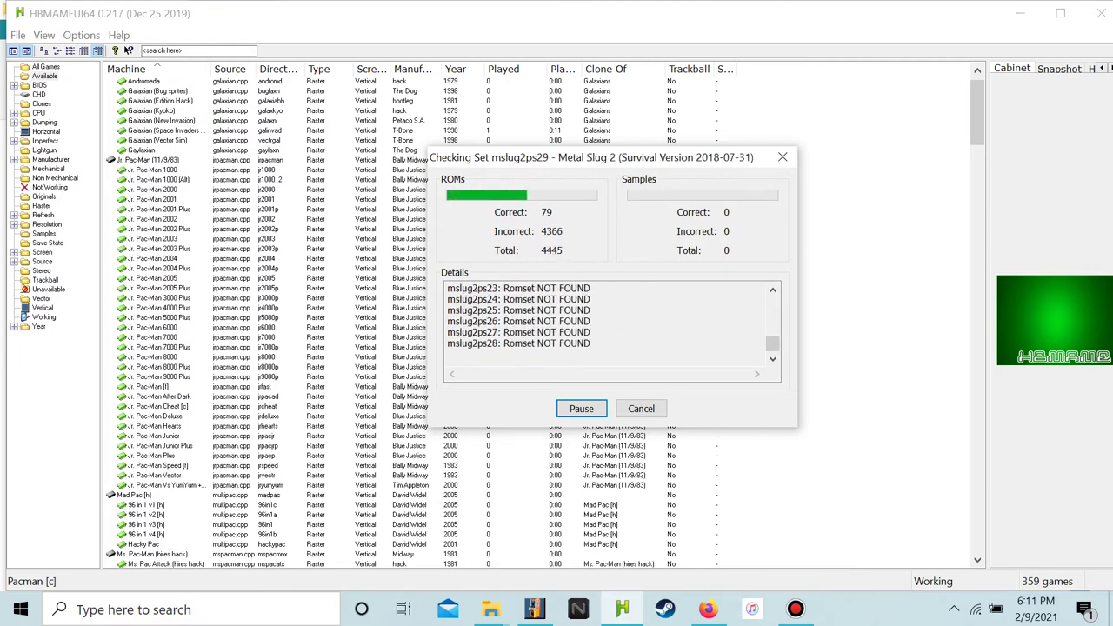
# In Firefox, save mspacman.zip from the hbmame0220 directory listing to the Downloads folder
pyautogui.click(708, 609)
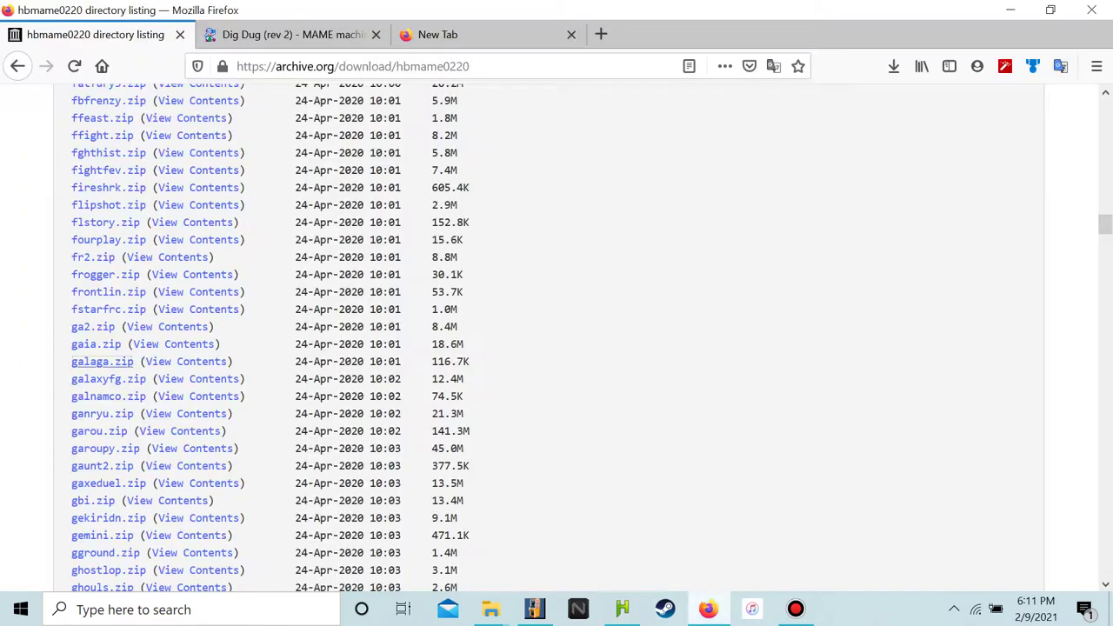
pyautogui.scroll(-20, 199, 188)
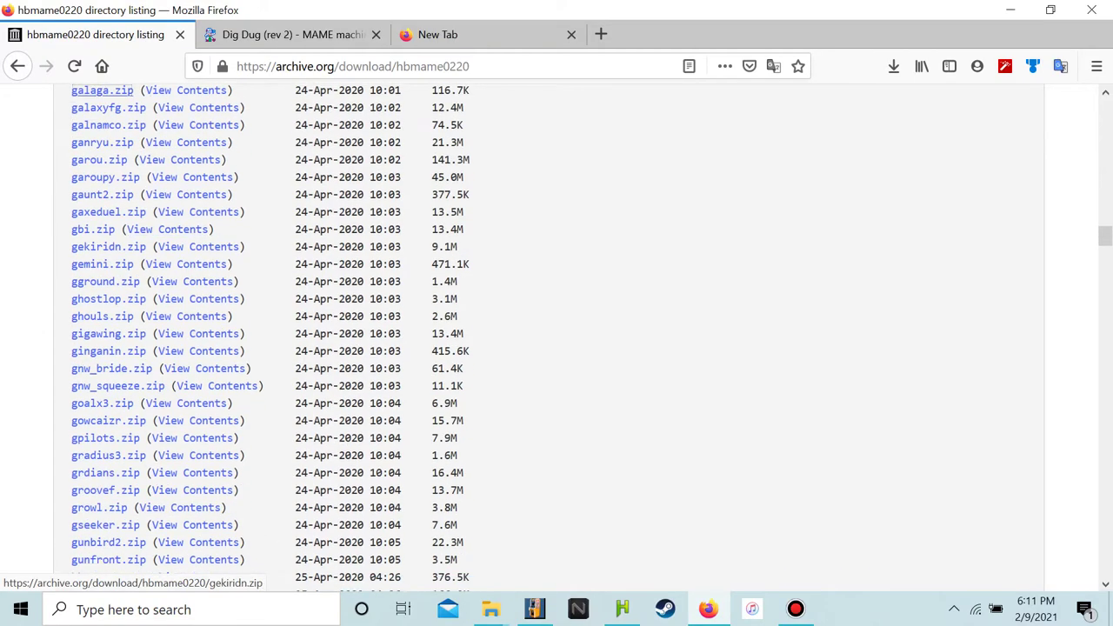
pyautogui.scroll(-20, 105, 392)
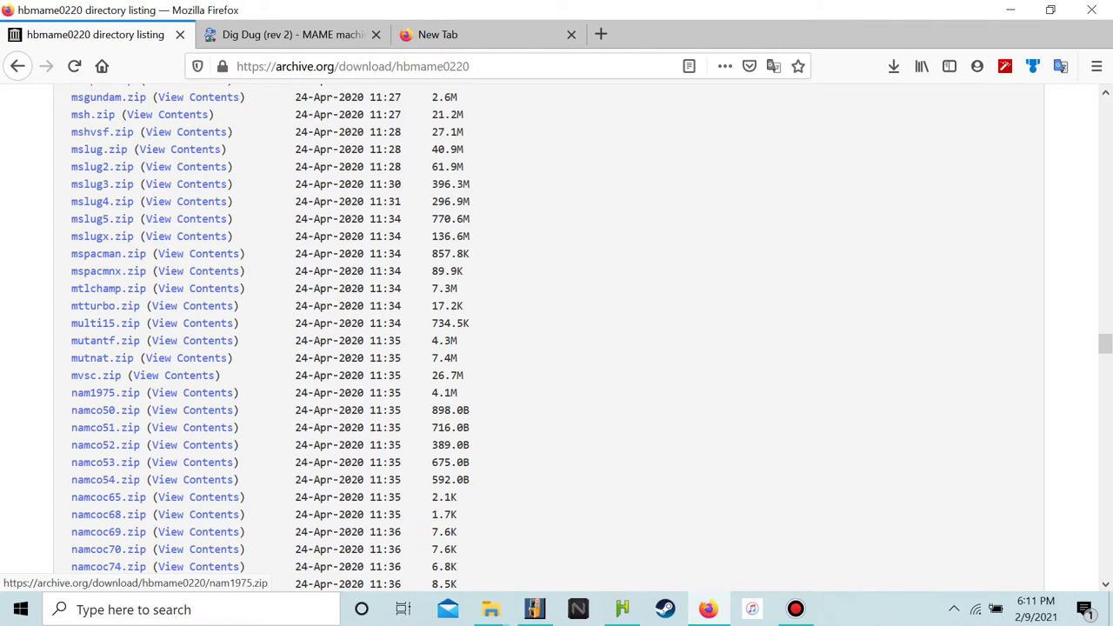
pyautogui.rightClick(135, 253)
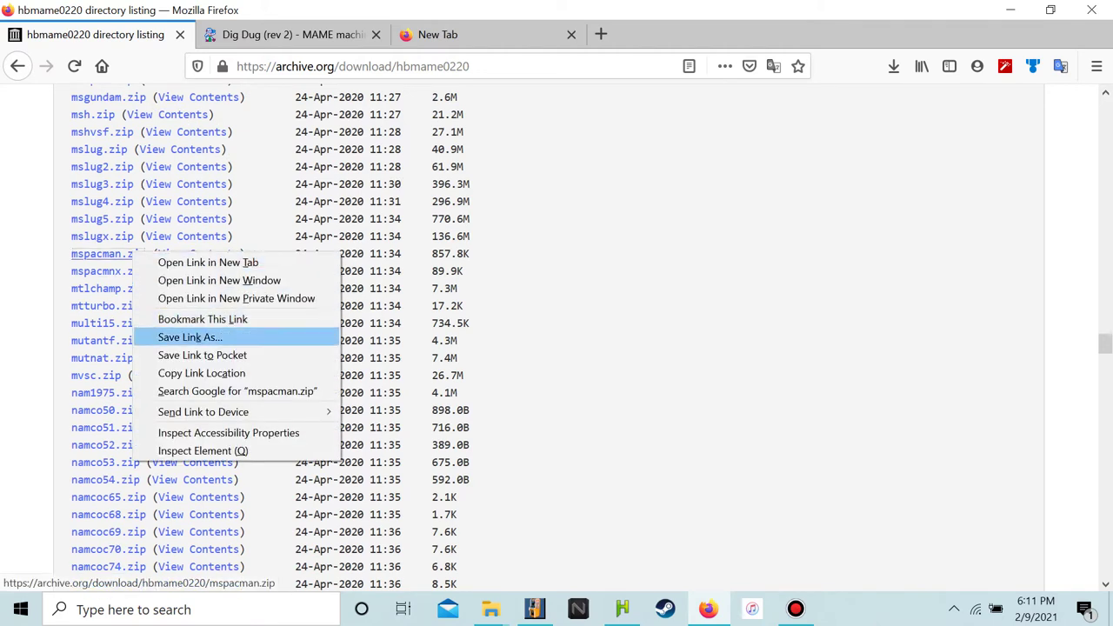
pyautogui.click(189, 337)
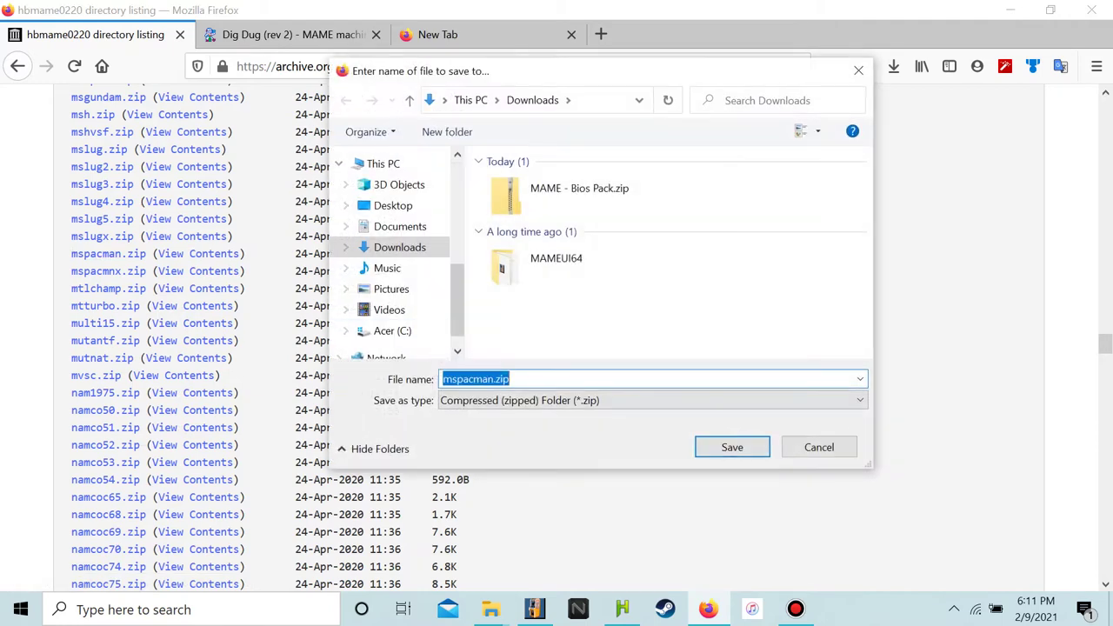
pyautogui.click(732, 447)
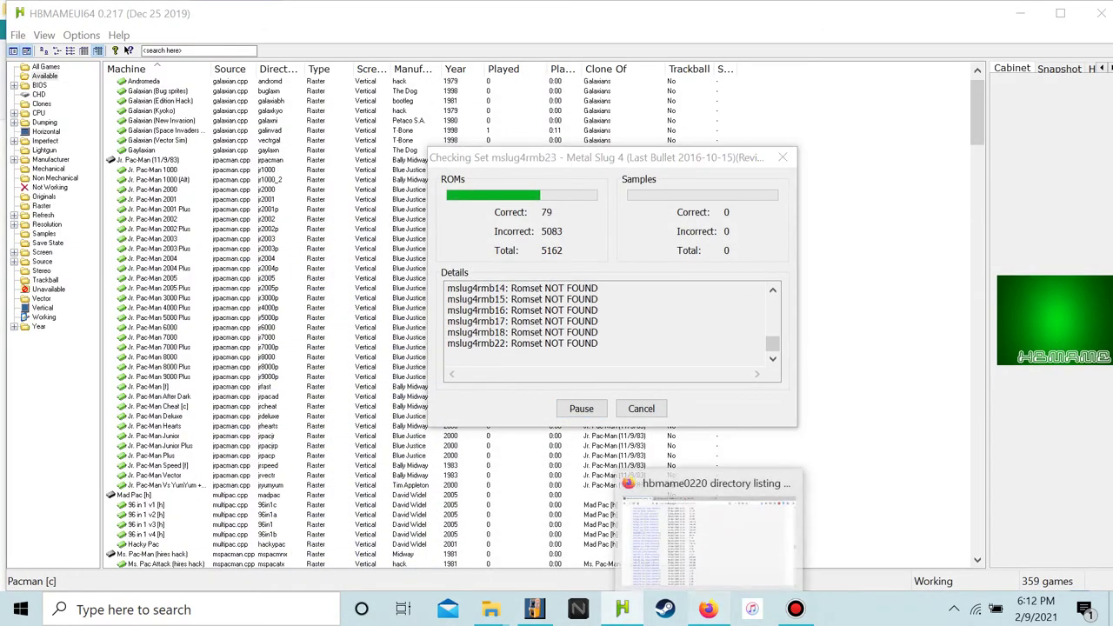
# Open MAME - Bios Pack.zip from Firefox's full downloads list, look through the BIOS zips inside, and close the archive window
pyautogui.click(709, 609)
pyautogui.click(894, 66)
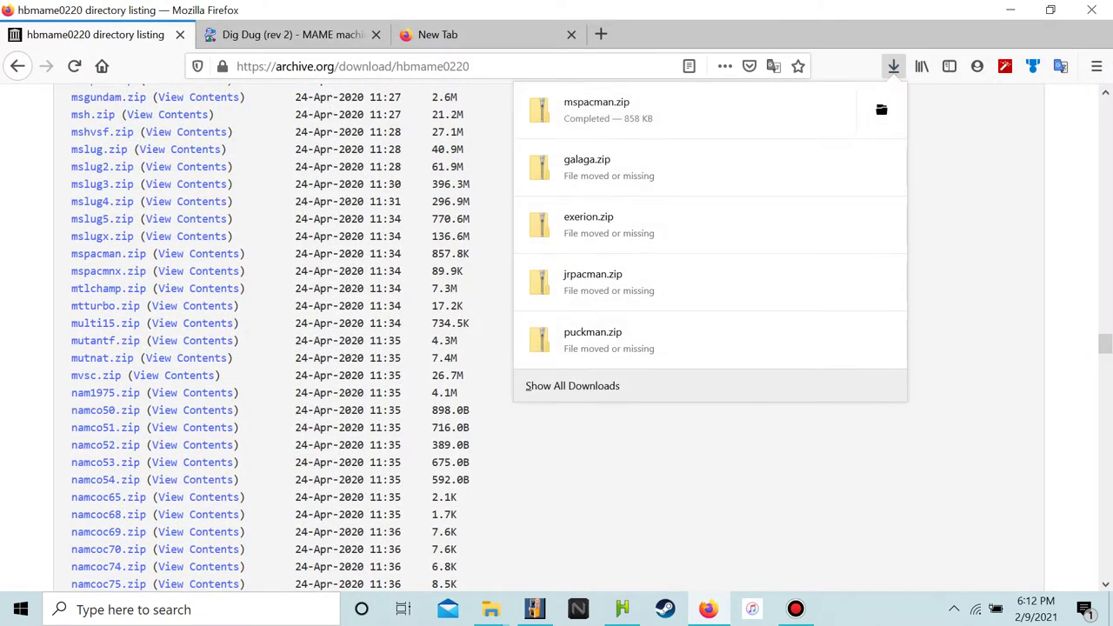
pyautogui.click(565, 385)
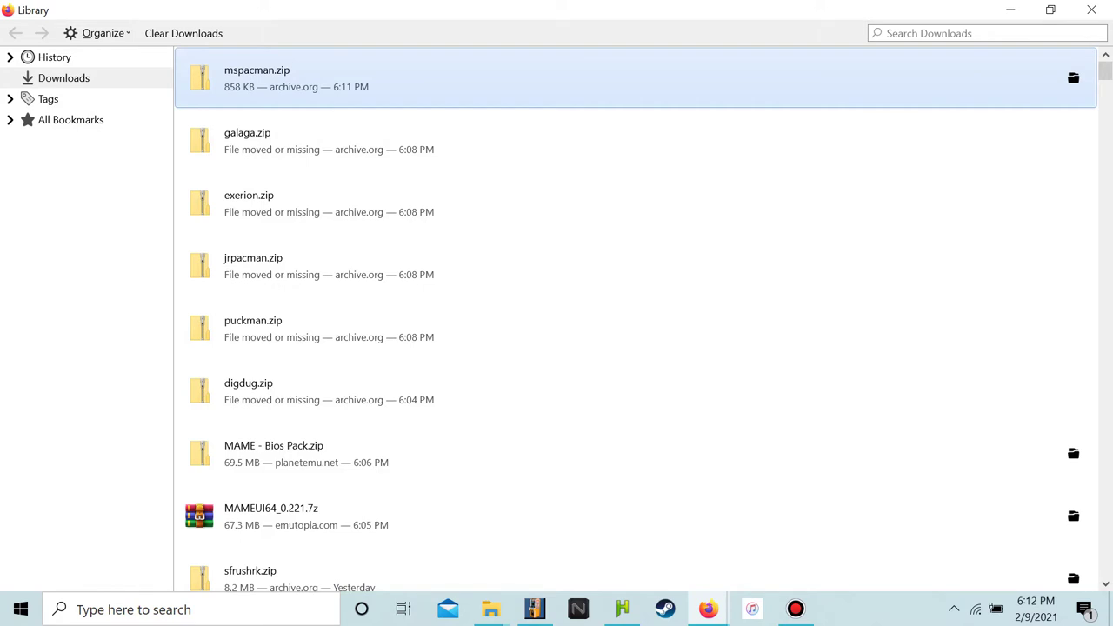
pyautogui.click(635, 453)
pyautogui.press('Return')
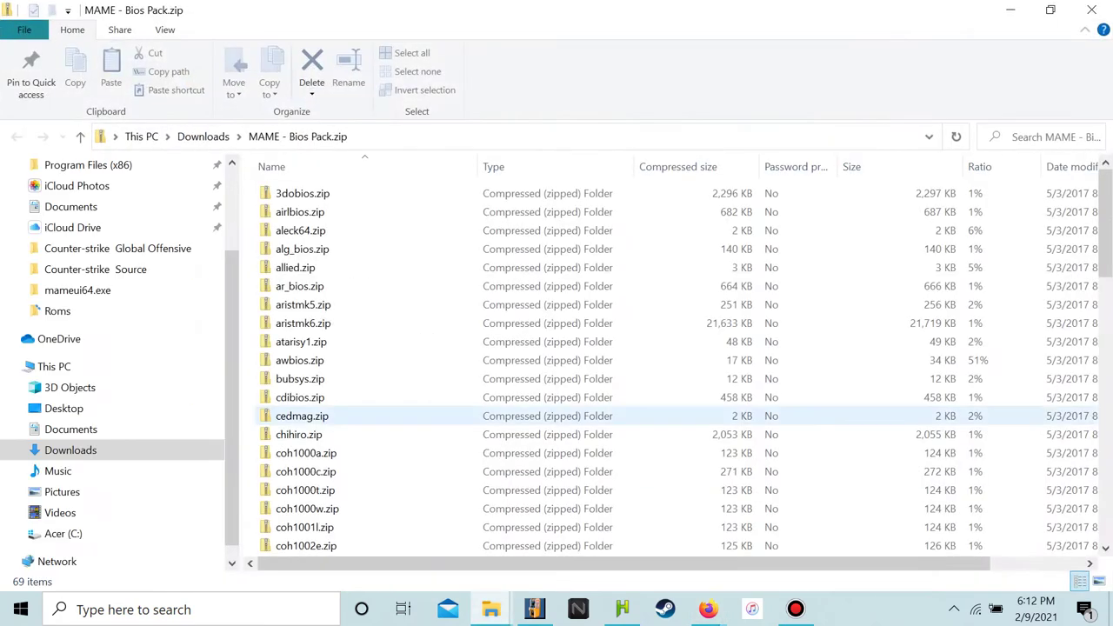
pyautogui.scroll(-13, 557, 306)
pyautogui.scroll(-2, 557, 343)
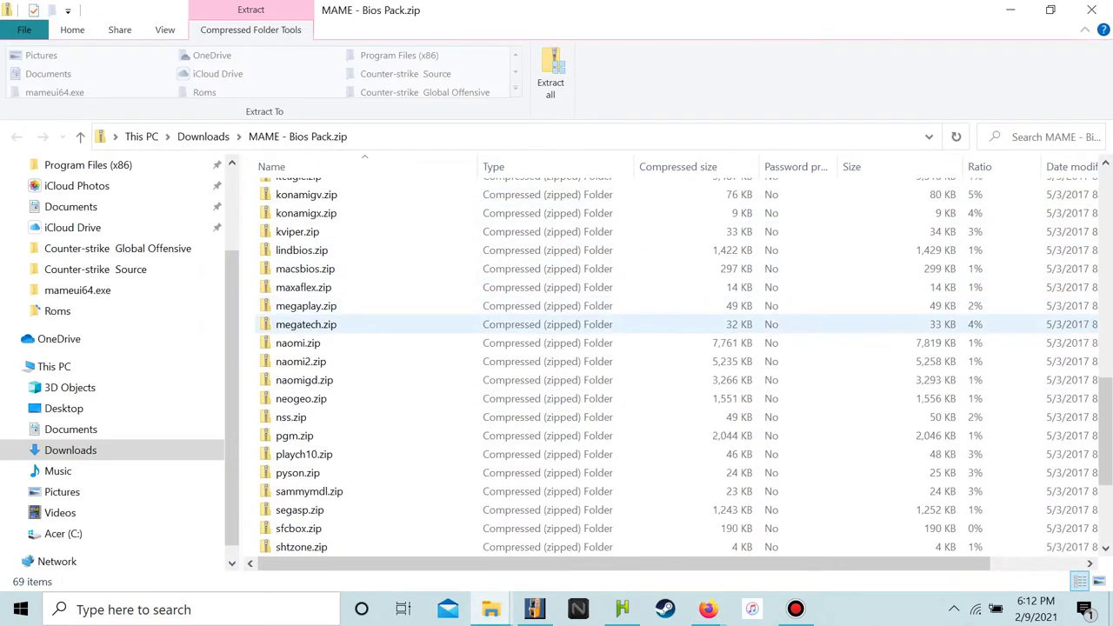
pyautogui.scroll(8, 556, 343)
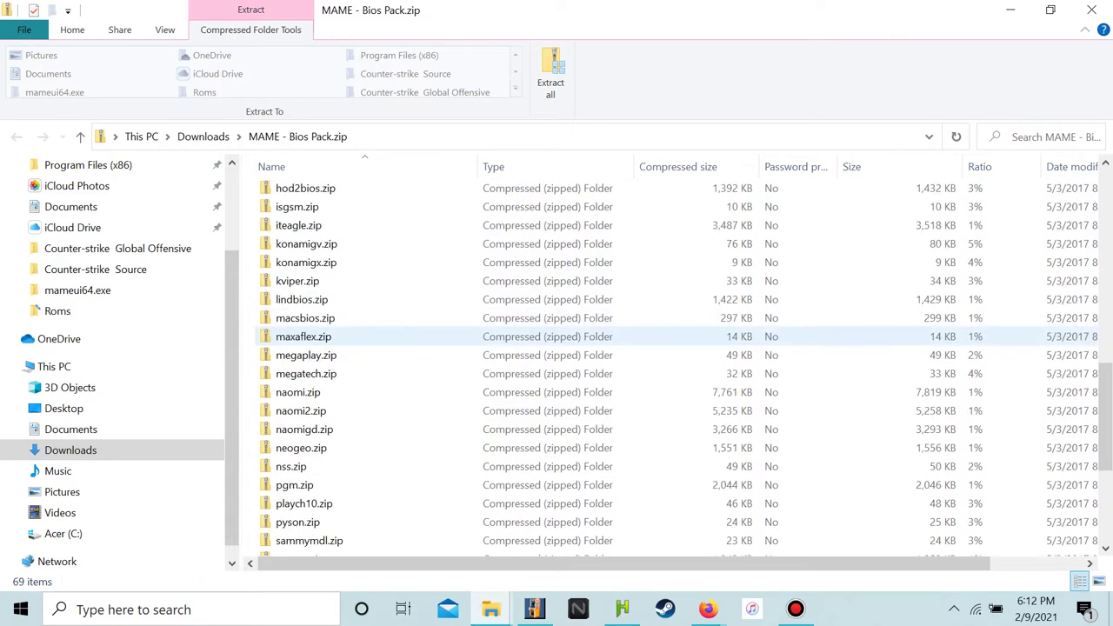
pyautogui.scroll(5, 557, 318)
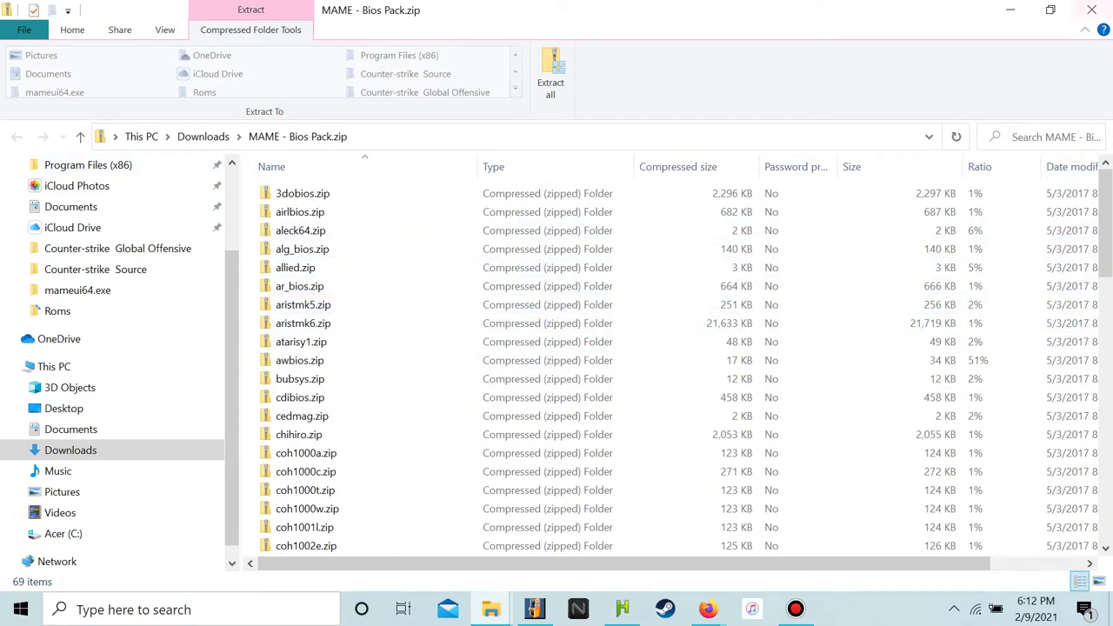
pyautogui.click(1092, 10)
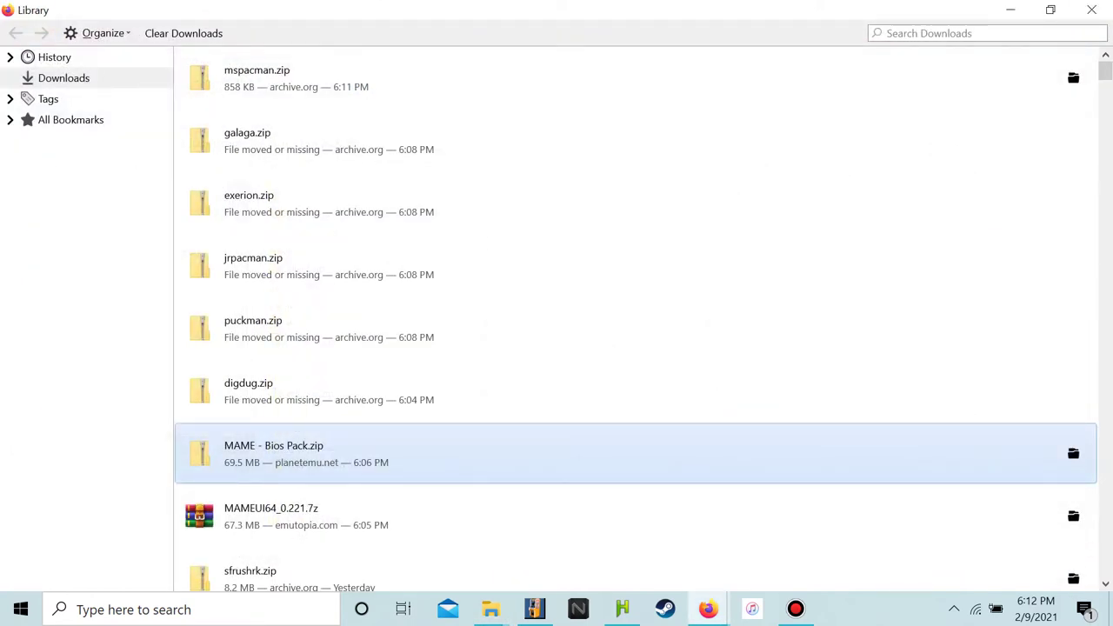
# Remove the MAME - Bios Pack.zip entry from the download history, and minimize the Library and Firefox windows
pyautogui.rightClick(772, 441)
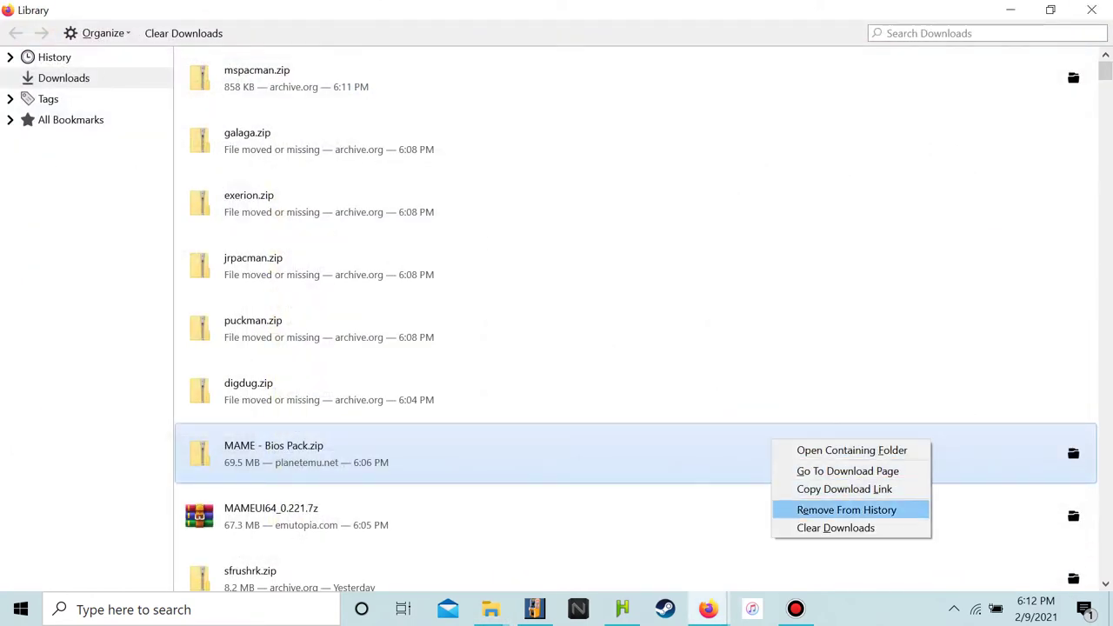
pyautogui.click(835, 508)
pyautogui.click(1011, 10)
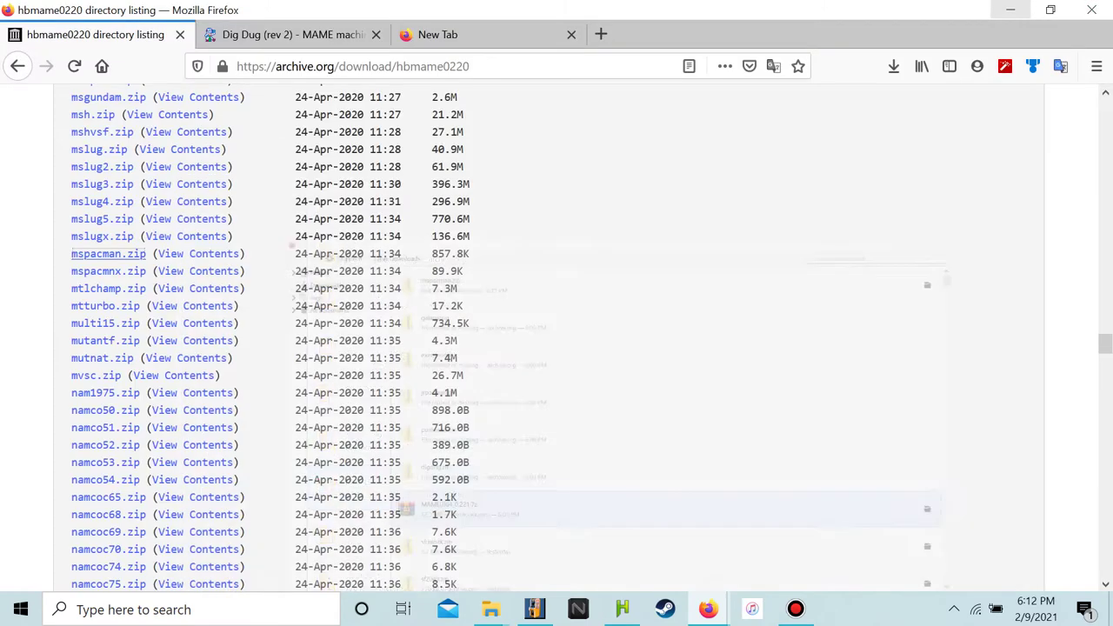
pyautogui.click(1011, 9)
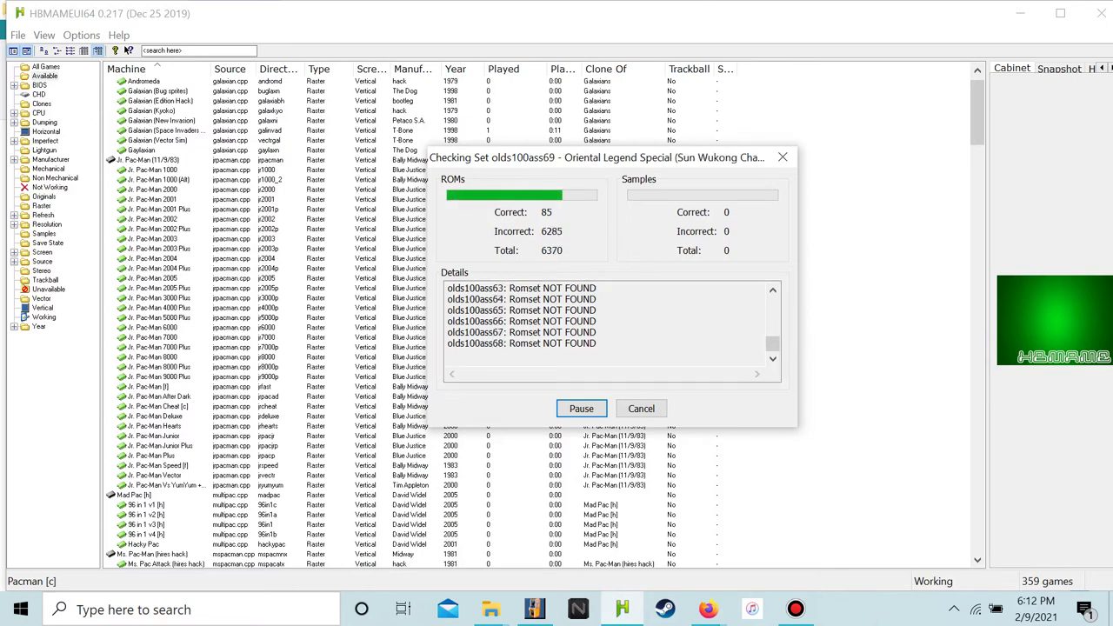
# Move mspacman.zip from the Downloads folder into hbmameui217's roms folder, and minimize the roms window
pyautogui.click(490, 609)
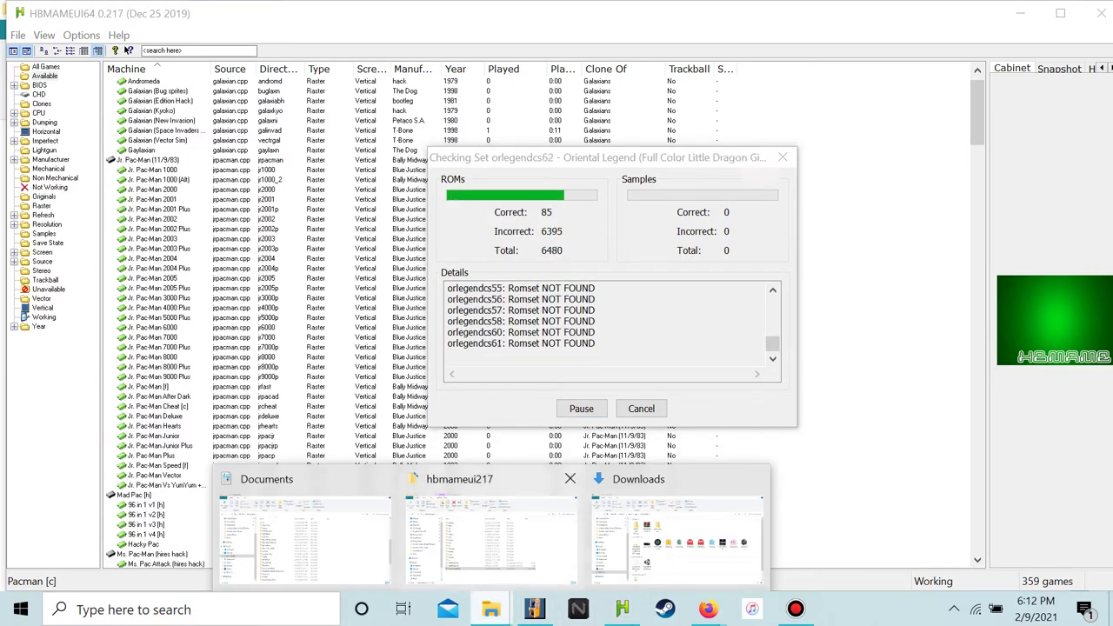
pyautogui.click(678, 531)
pyautogui.moveTo(524, 219); pyautogui.dragTo(433, 209)
pyautogui.moveTo(490, 609)
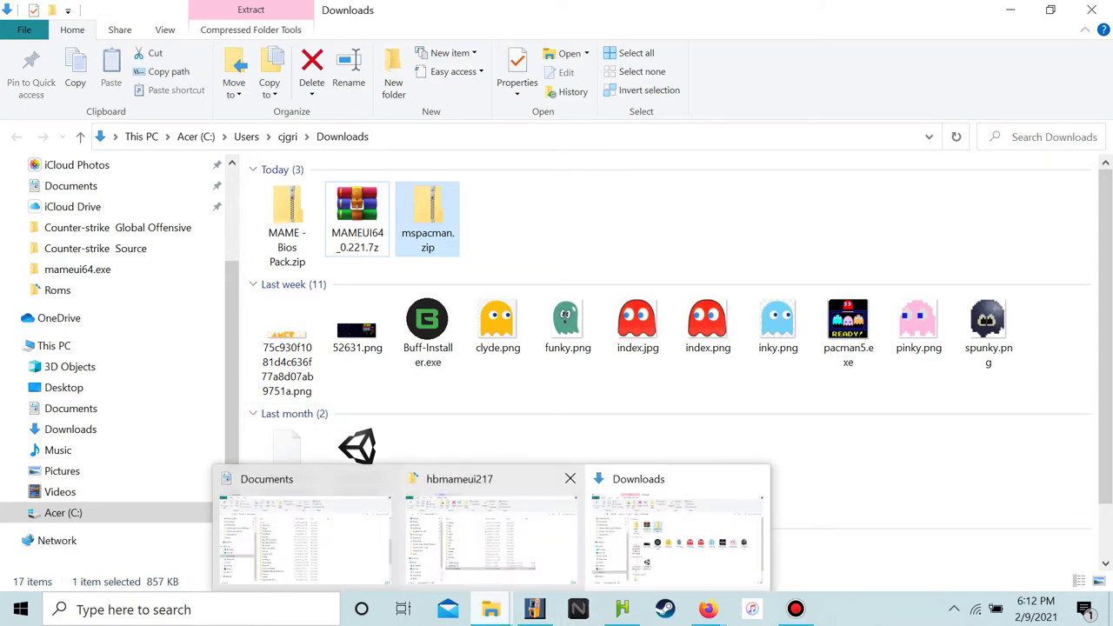
pyautogui.click(487, 533)
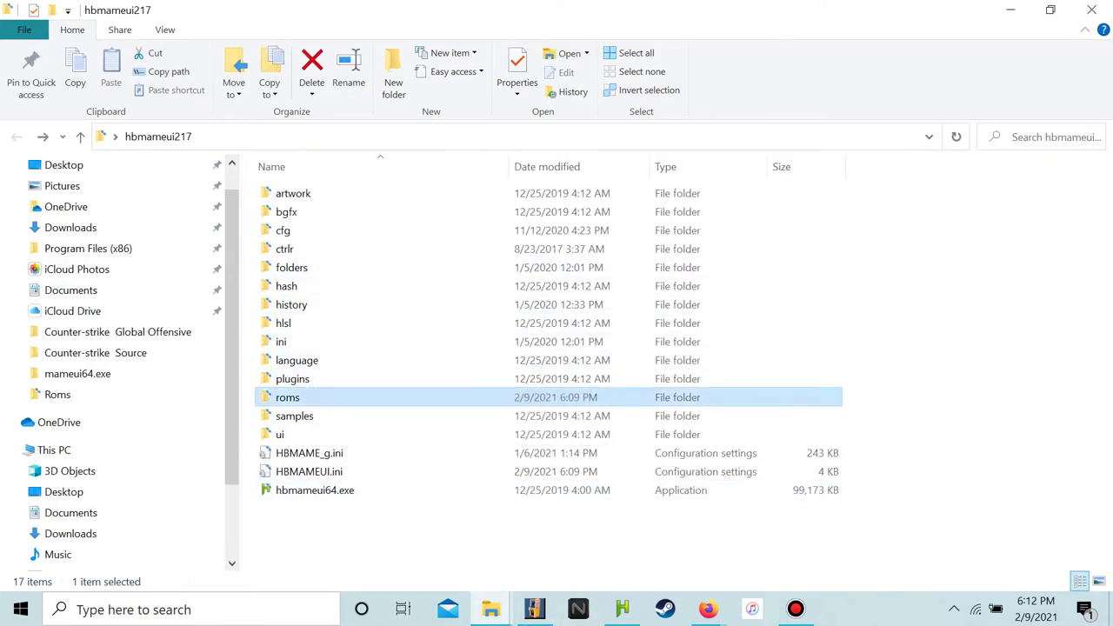
pyautogui.doubleClick(296, 397)
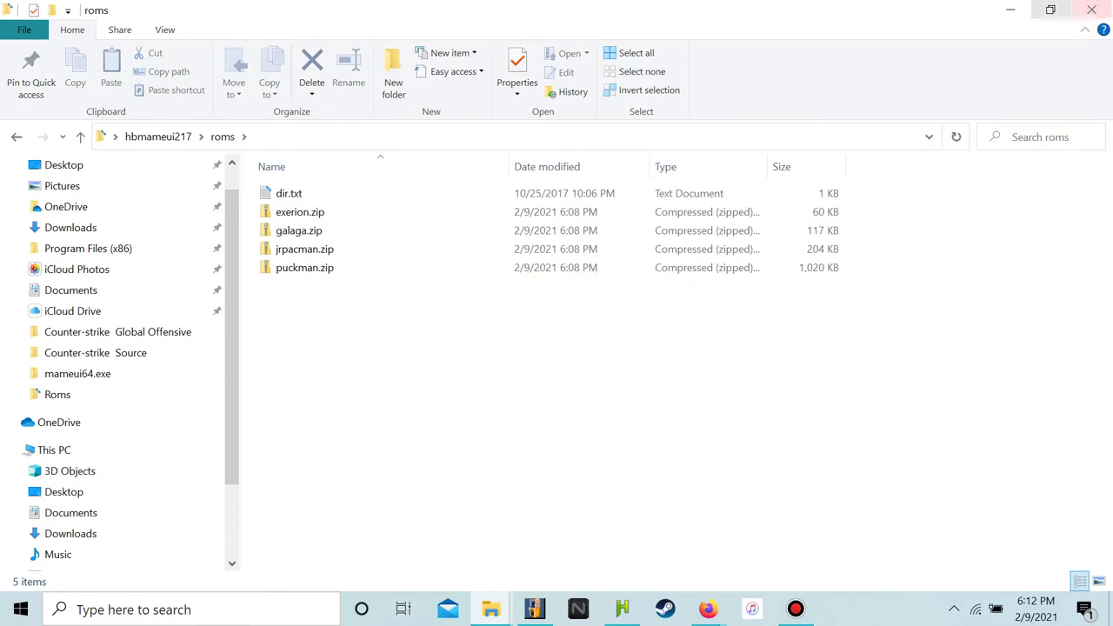
pyautogui.click(1051, 9)
pyautogui.moveTo(427, 213); pyautogui.dragTo(426, 430)
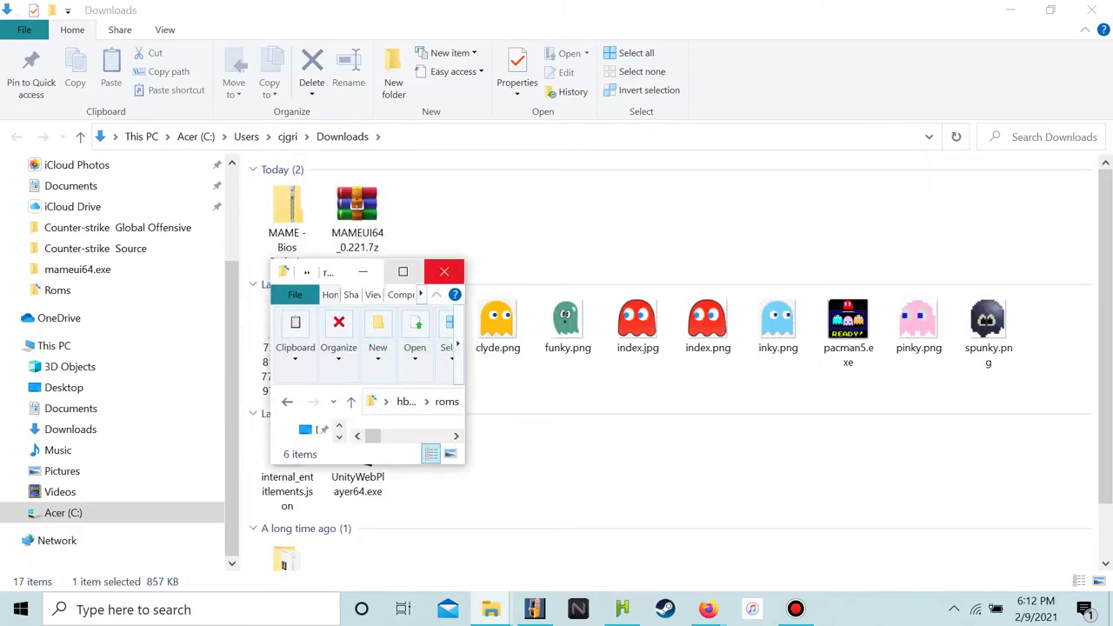
pyautogui.click(402, 271)
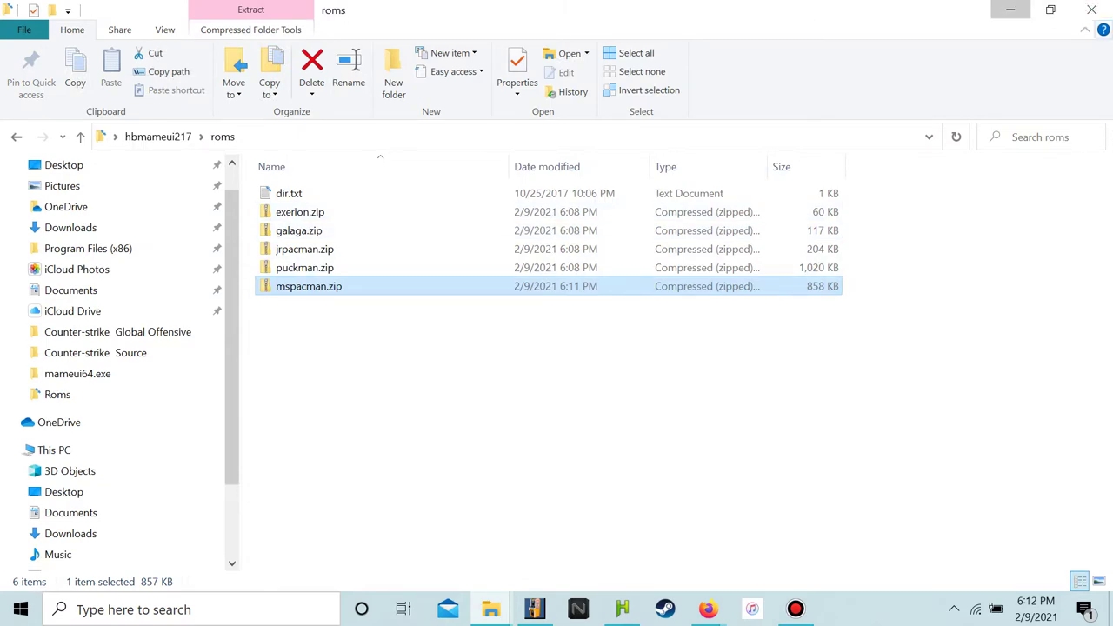
pyautogui.click(1092, 9)
pyautogui.moveTo(708, 609)
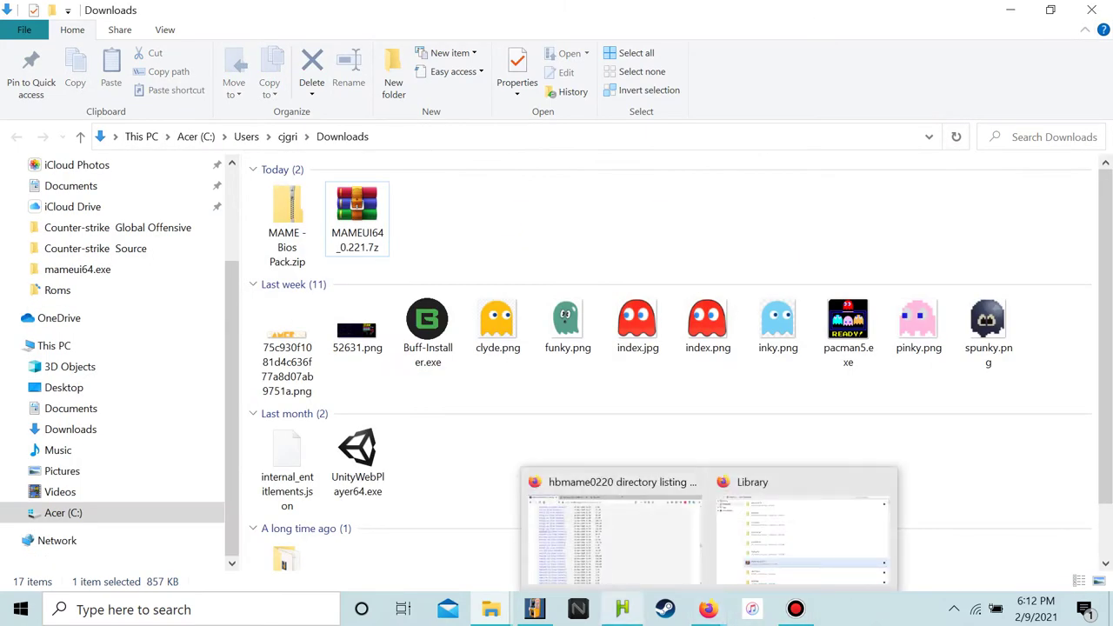
# Switch to HBMAMEUI64, cancel the running ROM audit, and look through the listed Exerion, Jr. Pac-Man, Ms. Pacman and Puckman machines
pyautogui.click(623, 609)
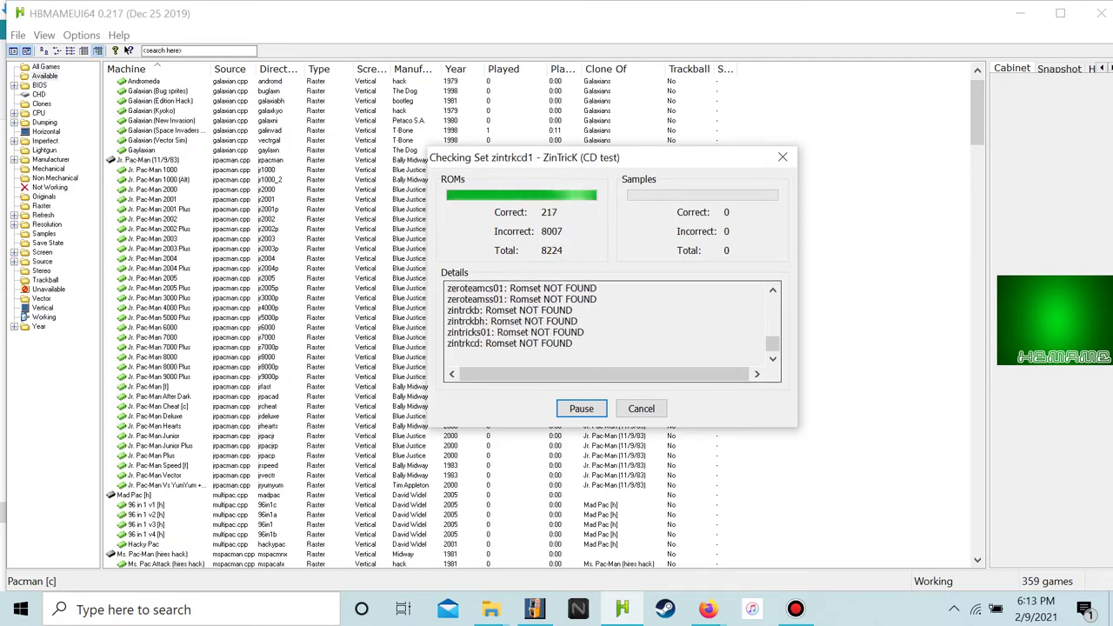
pyautogui.click(641, 408)
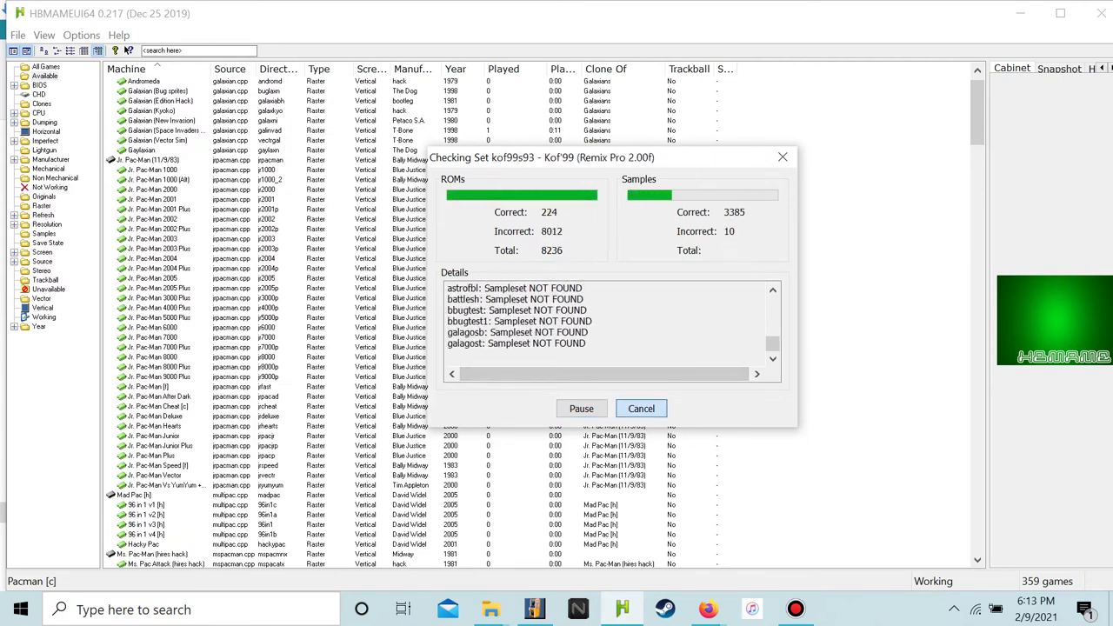
pyautogui.scroll(-5, 544, 318)
pyautogui.scroll(-15, 417, 318)
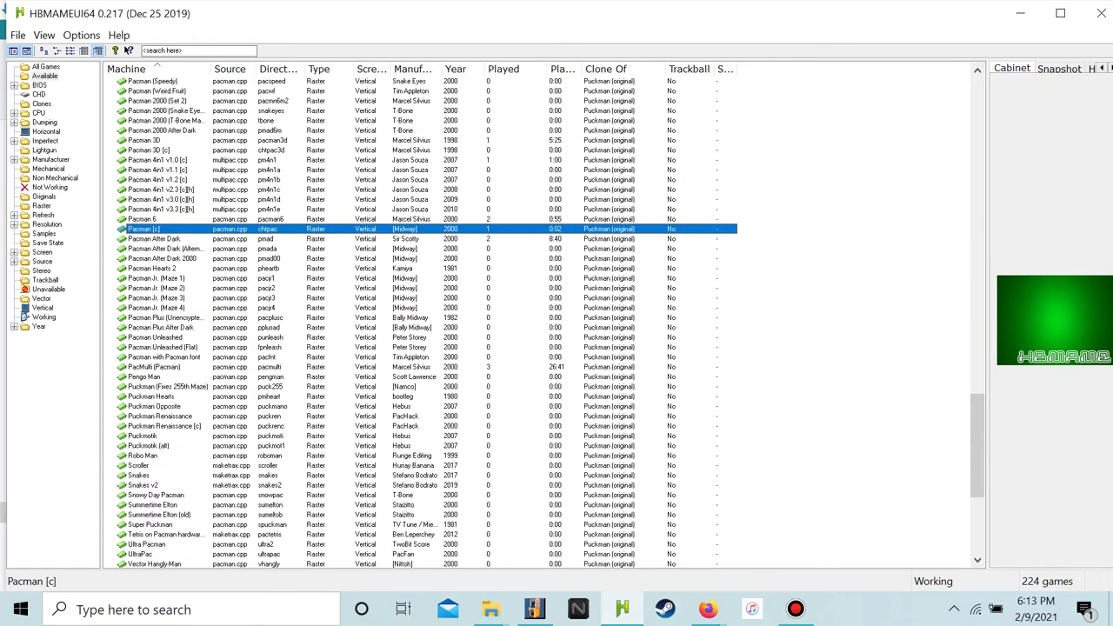
pyautogui.scroll(20, 418, 318)
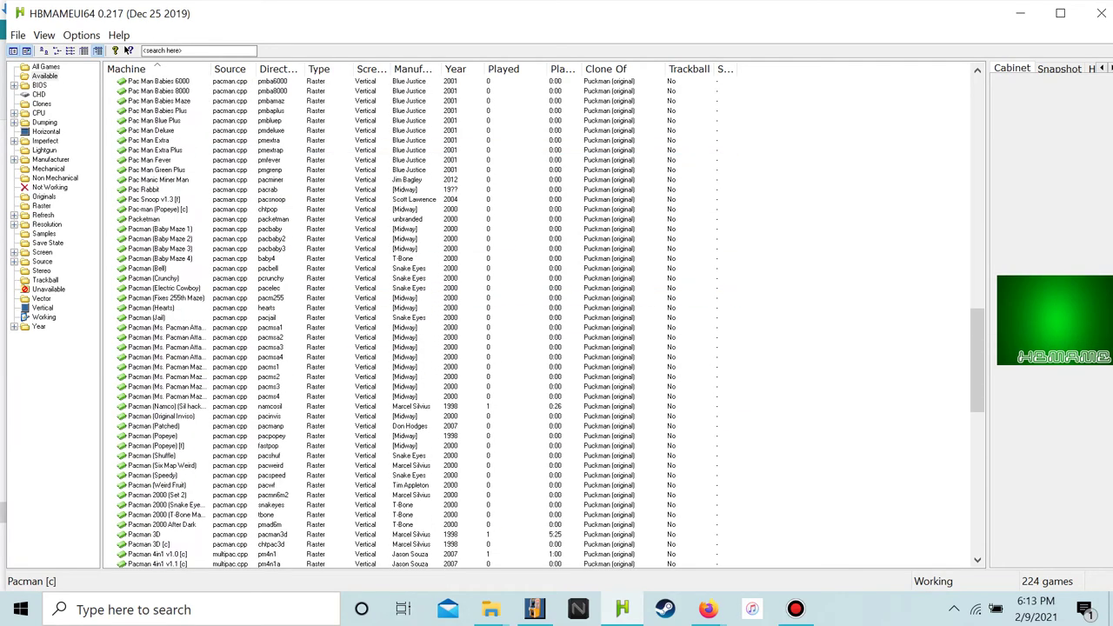
pyautogui.scroll(5, 418, 317)
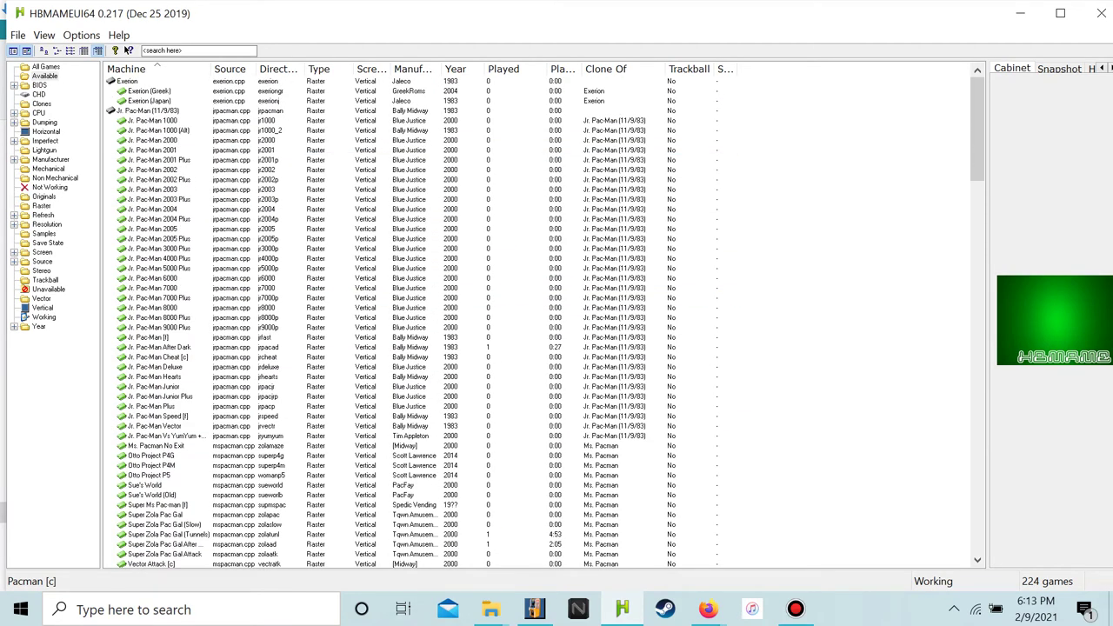
pyautogui.click(111, 81)
pyautogui.scroll(-5, 418, 322)
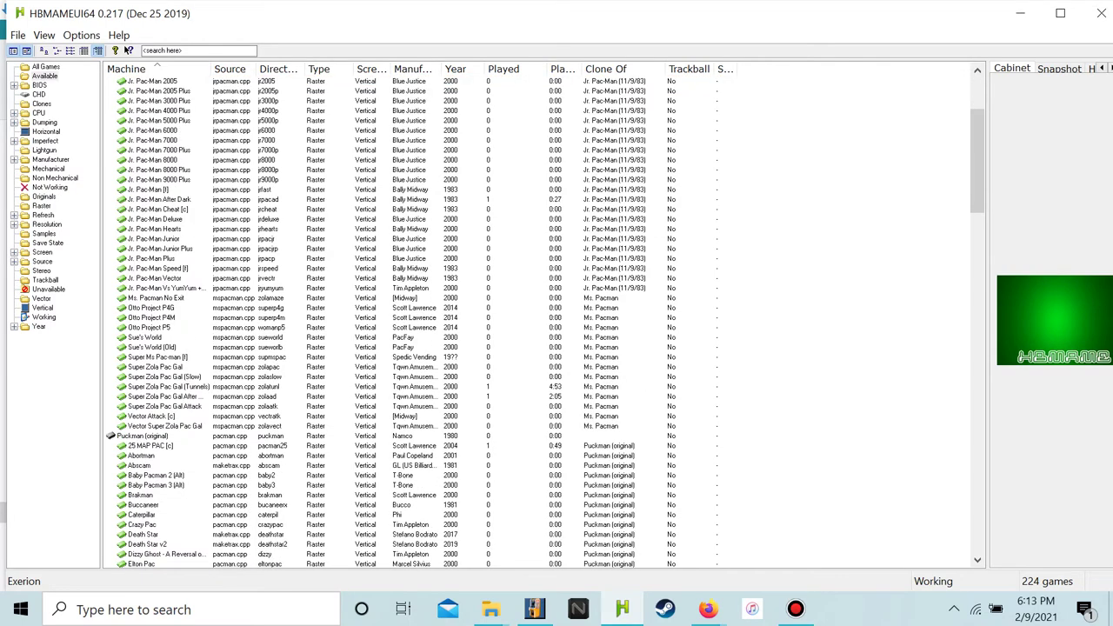
pyautogui.scroll(5, 418, 322)
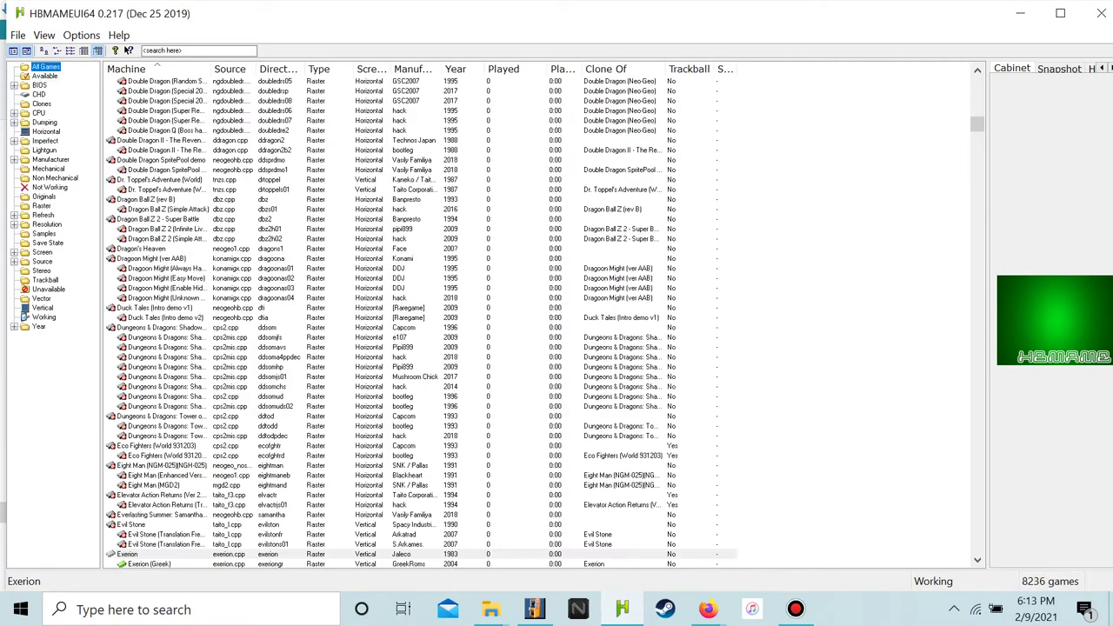
# Show only the Available games in HBMAMEUI64, select Exerion (Greek), browse the list, and start an audit of all sets
pyautogui.click(45, 76)
pyautogui.click(149, 91)
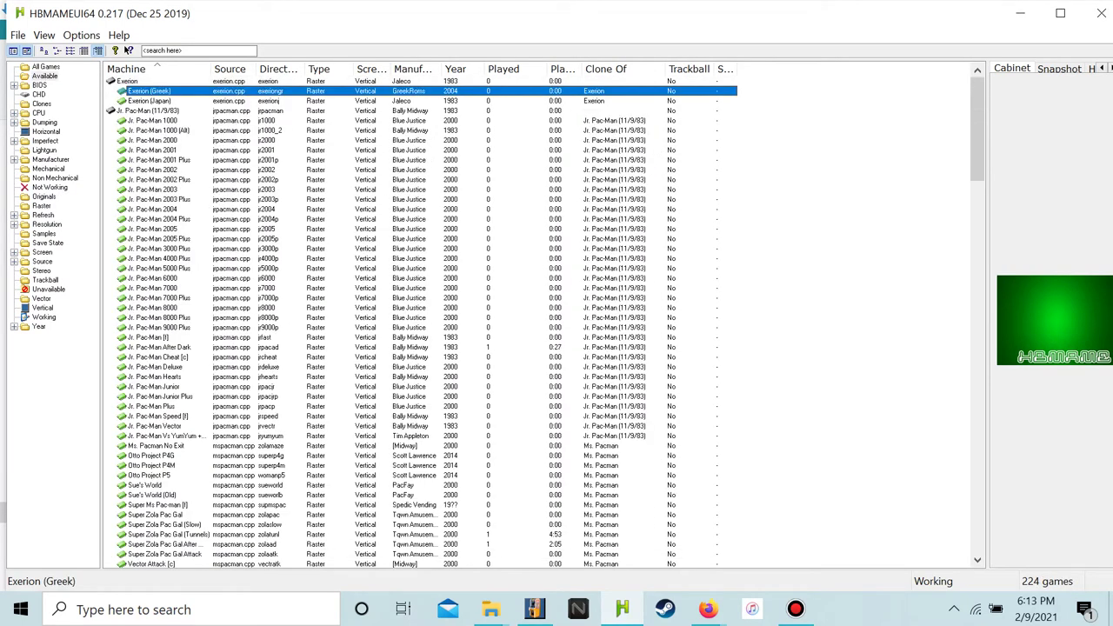
pyautogui.scroll(-5, 418, 322)
pyautogui.scroll(-20, 540, 322)
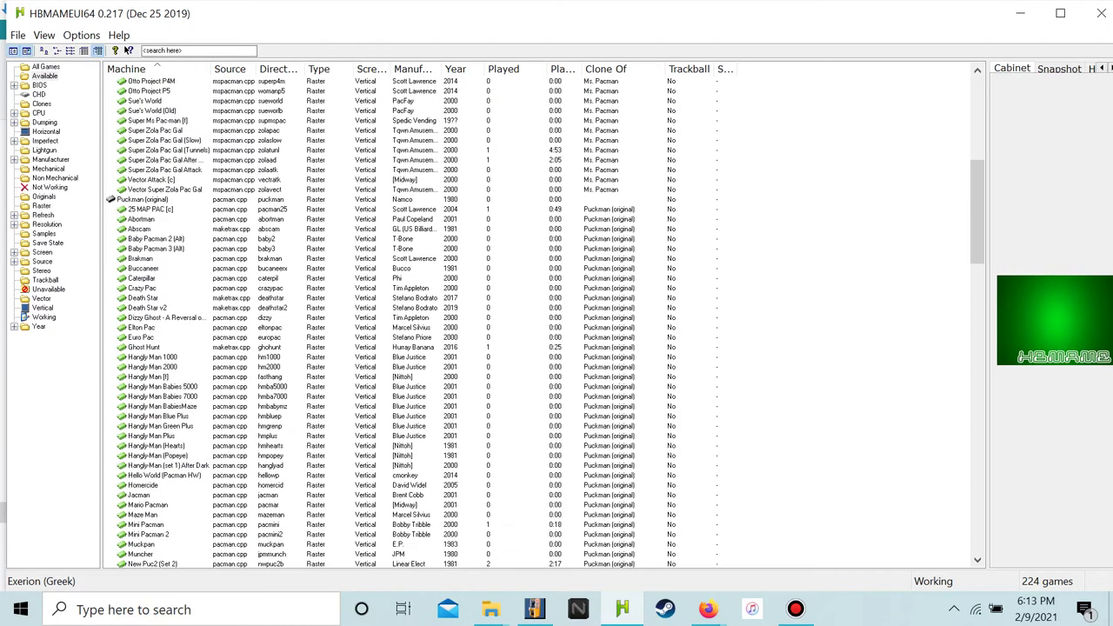
pyautogui.scroll(-20, 539, 322)
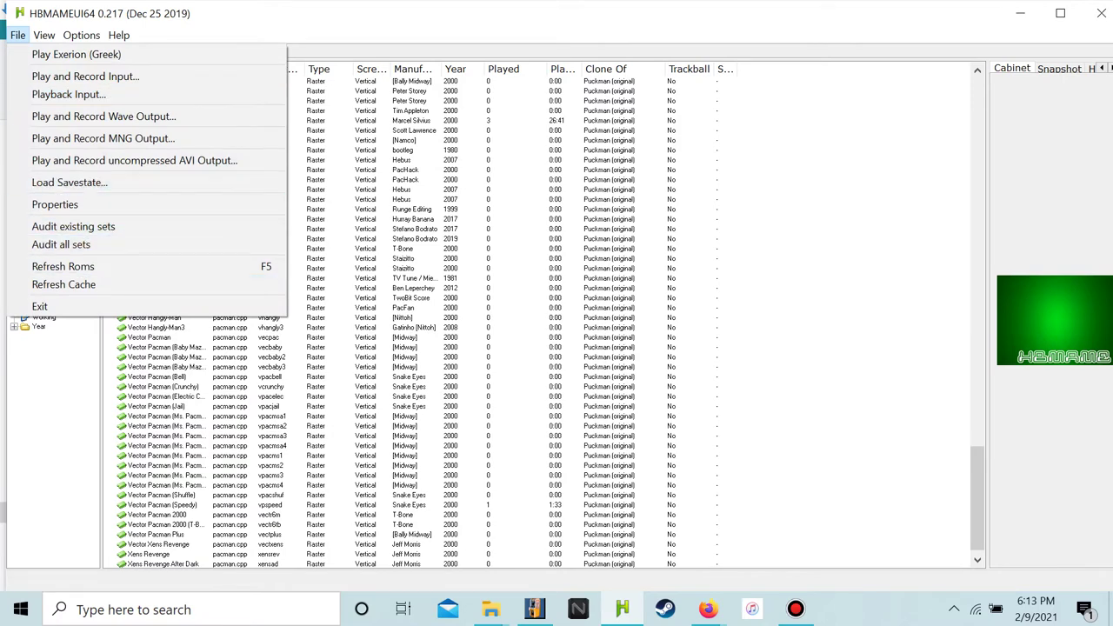
pyautogui.click(61, 244)
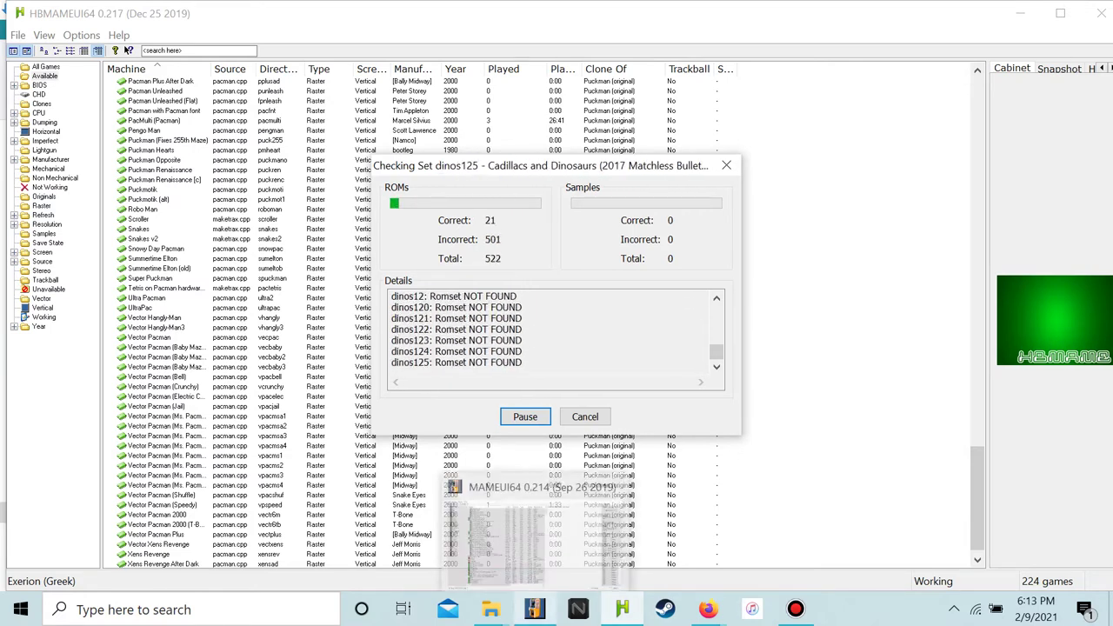
# Switch to MAMEUI64 and examine the available machines and the commands for auditing and refreshing ROM sets
pyautogui.click(535, 609)
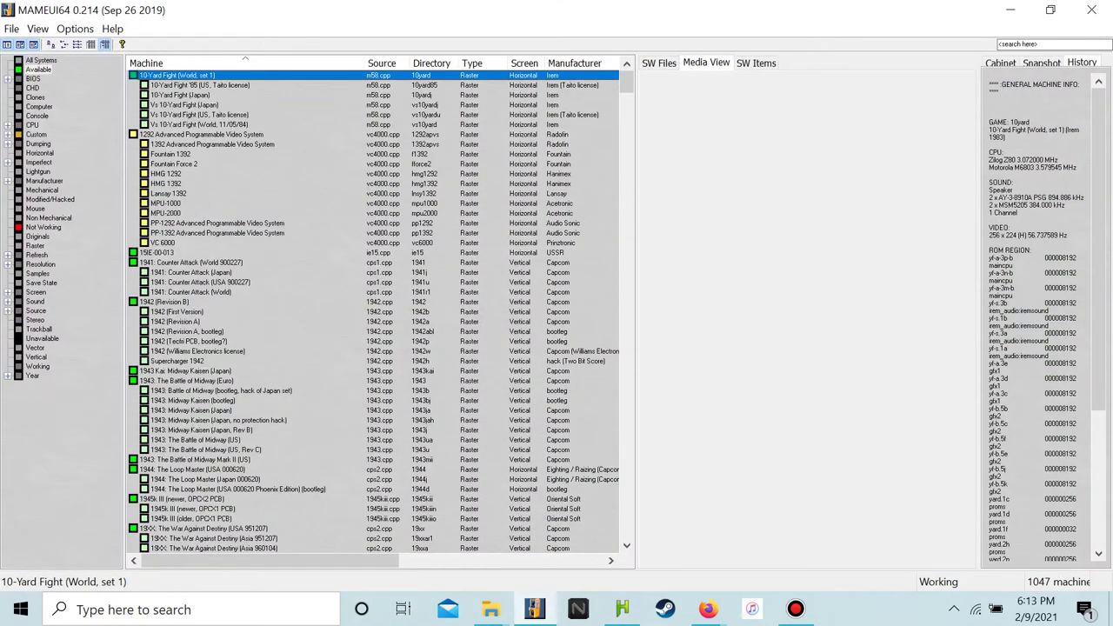
pyautogui.scroll(-13, 373, 308)
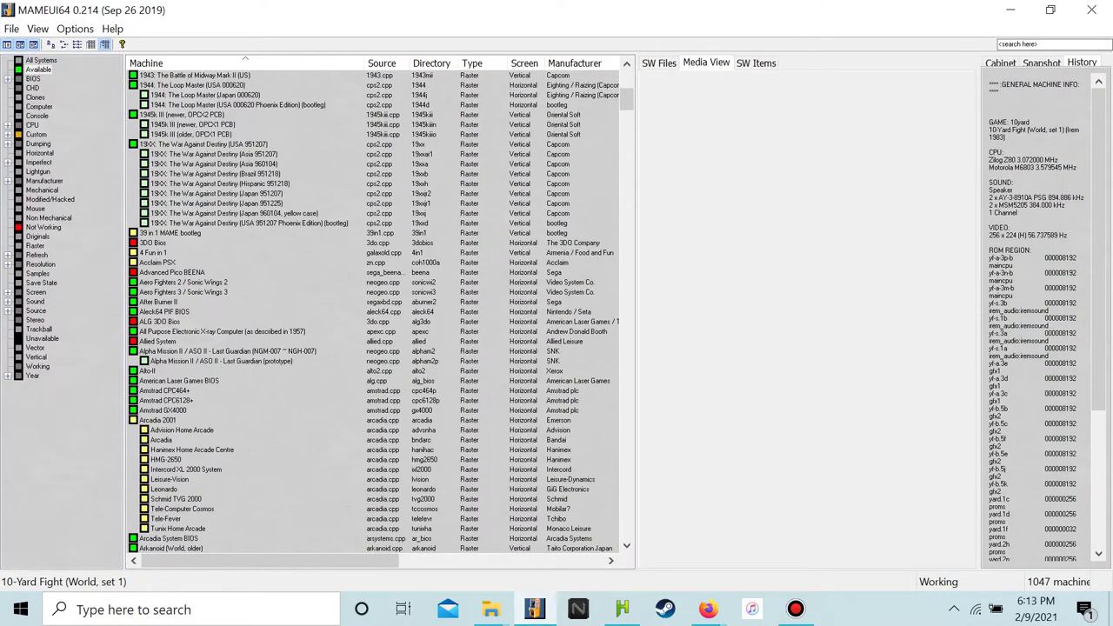
pyautogui.click(11, 29)
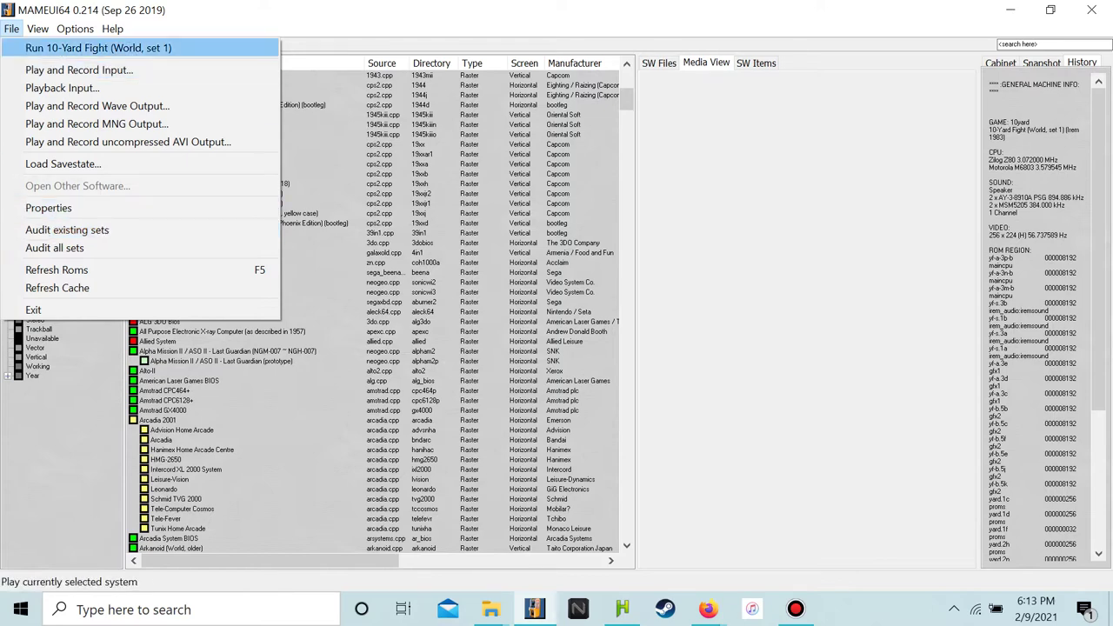
pyautogui.press('Escape')
pyautogui.scroll(-11, 380, 311)
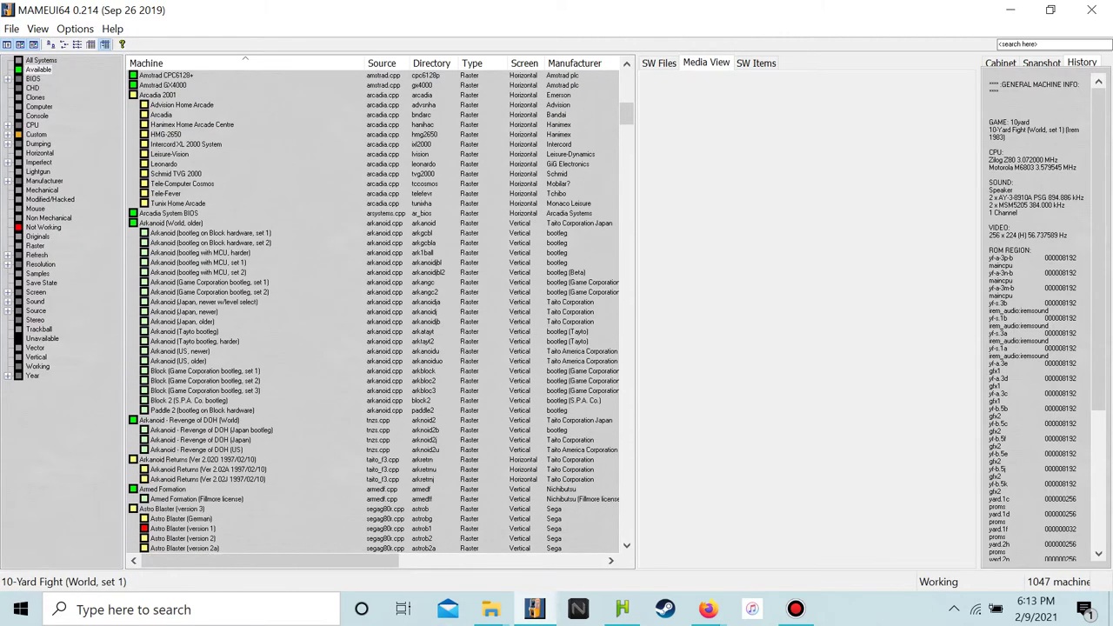
pyautogui.scroll(-9, 380, 311)
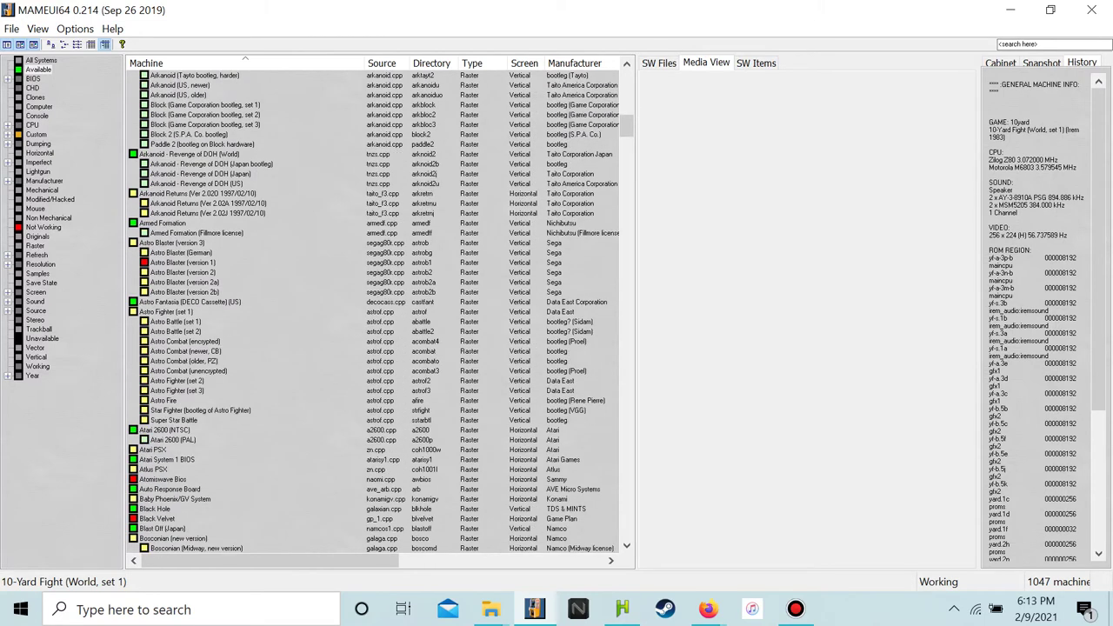
pyautogui.click(12, 28)
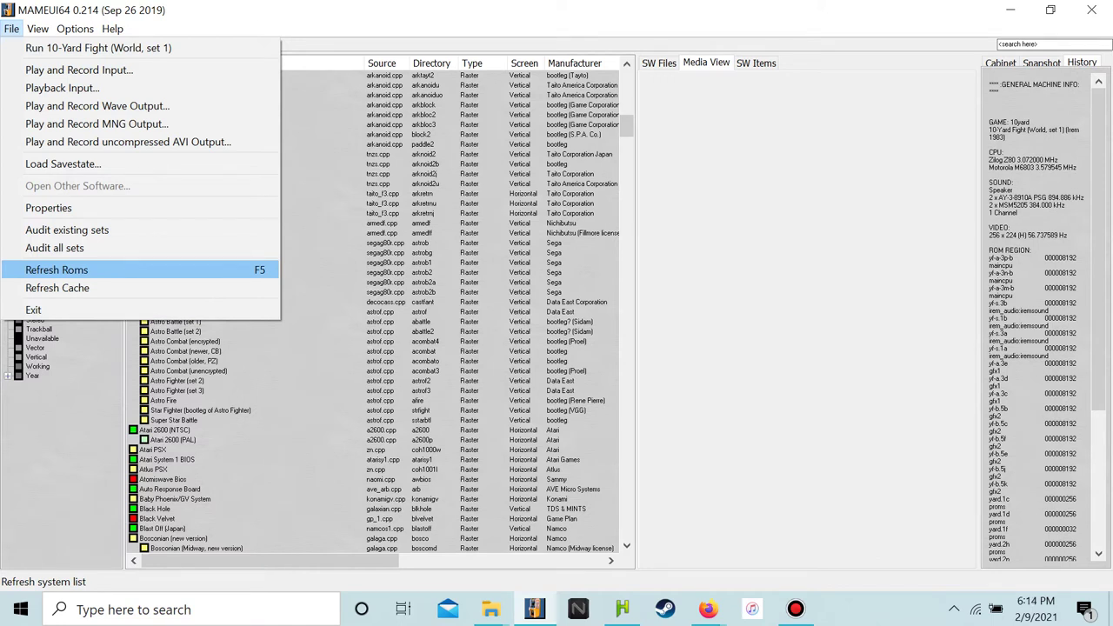
pyautogui.press('Up')
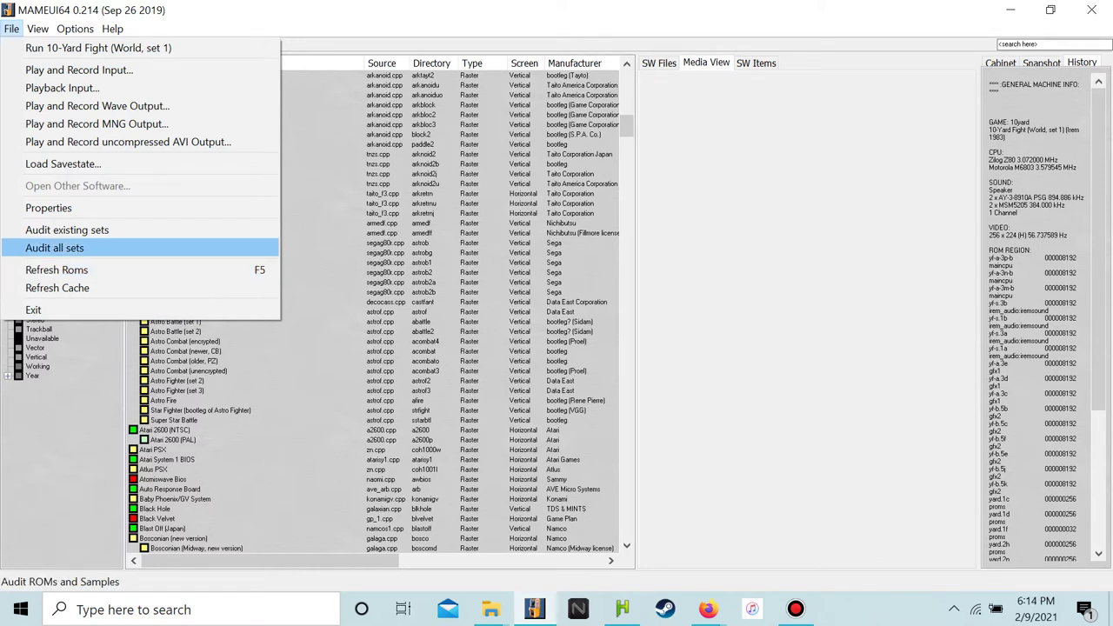
pyautogui.press('Escape')
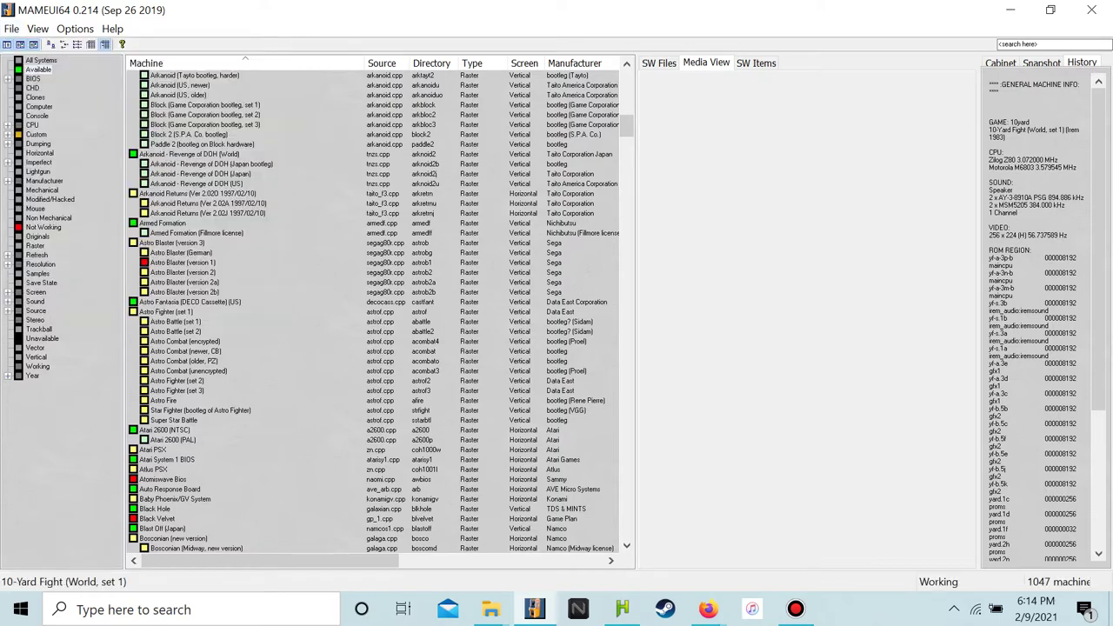
pyautogui.scroll(-14, 374, 311)
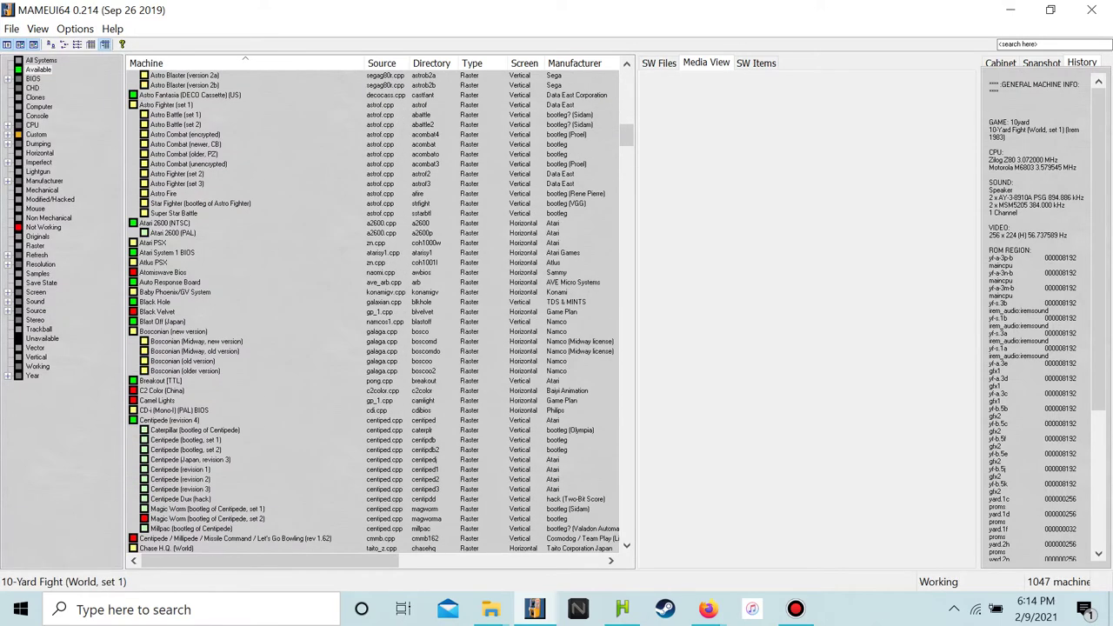
pyautogui.scroll(-10, 380, 311)
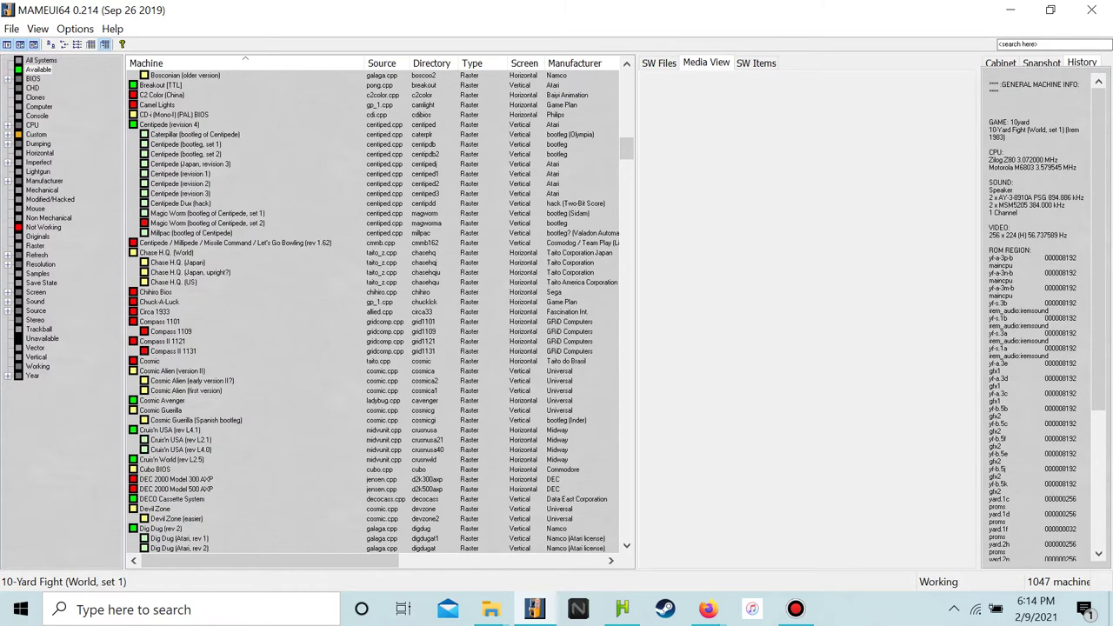
pyautogui.click(155, 302)
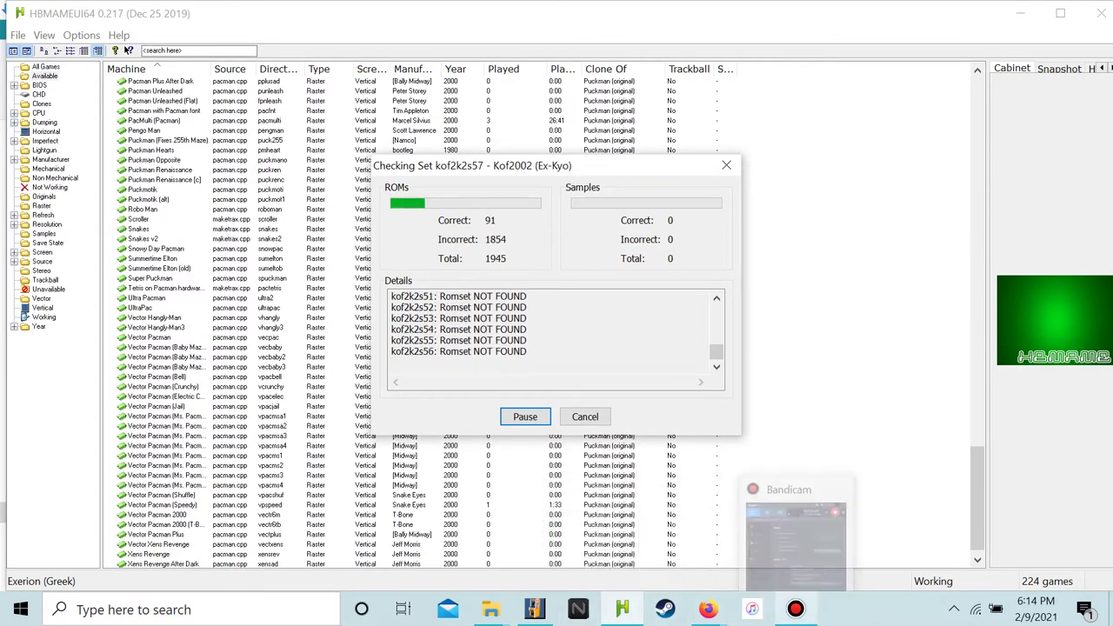
pyautogui.click(794, 609)
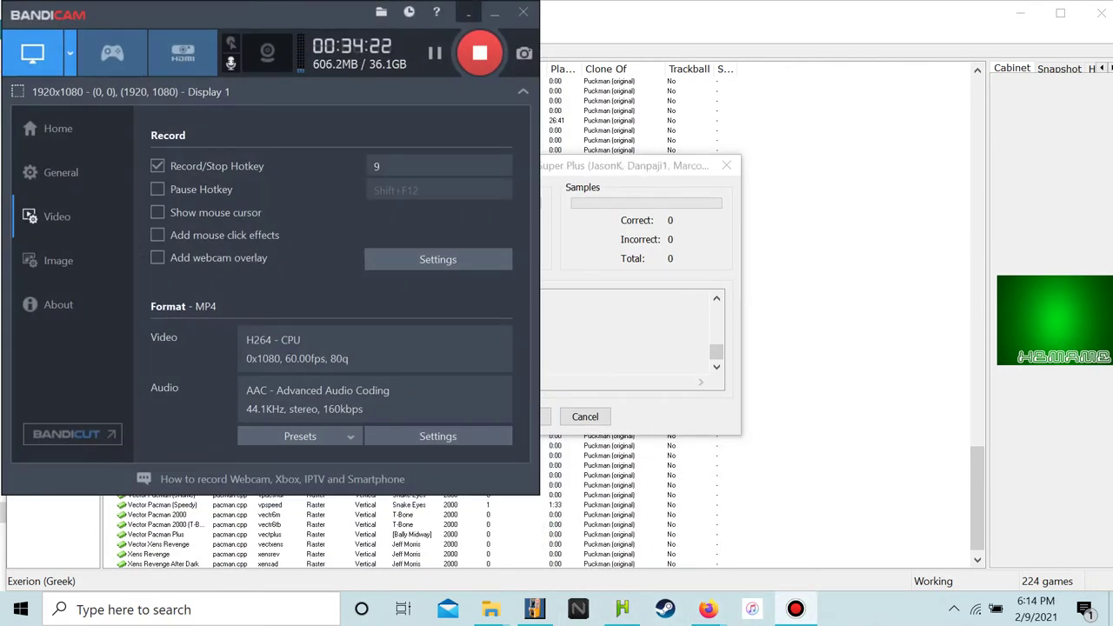
pyautogui.click(494, 13)
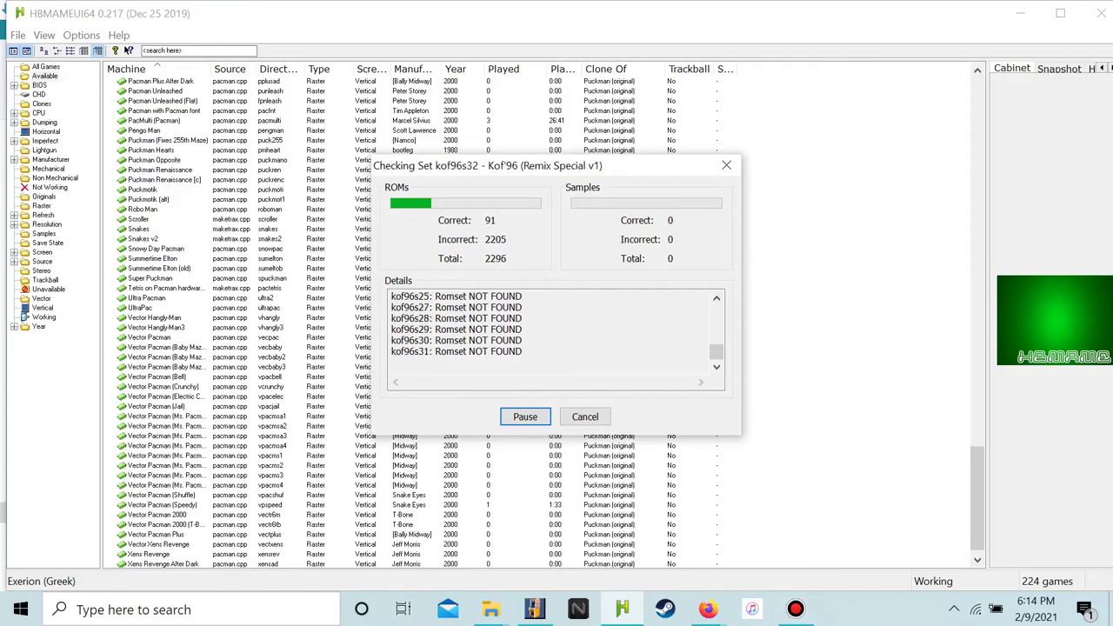
# Show the desktop and move the digdug.zip icon into the empty spot beside the mydownload folder
pyautogui.click(1110, 609)
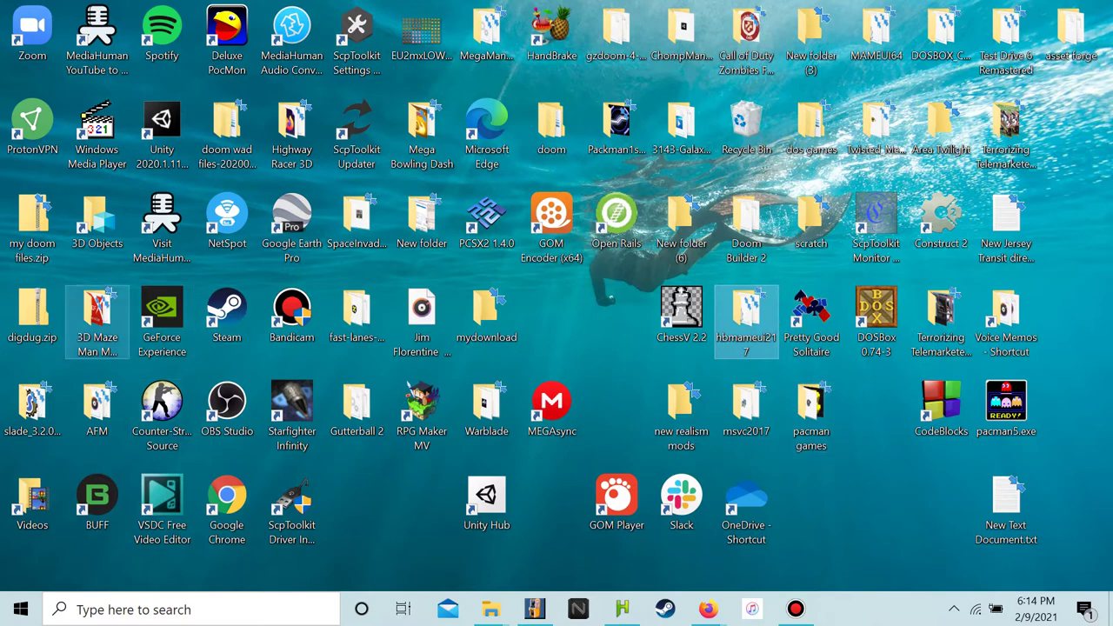
pyautogui.moveTo(32, 309); pyautogui.dragTo(566, 322)
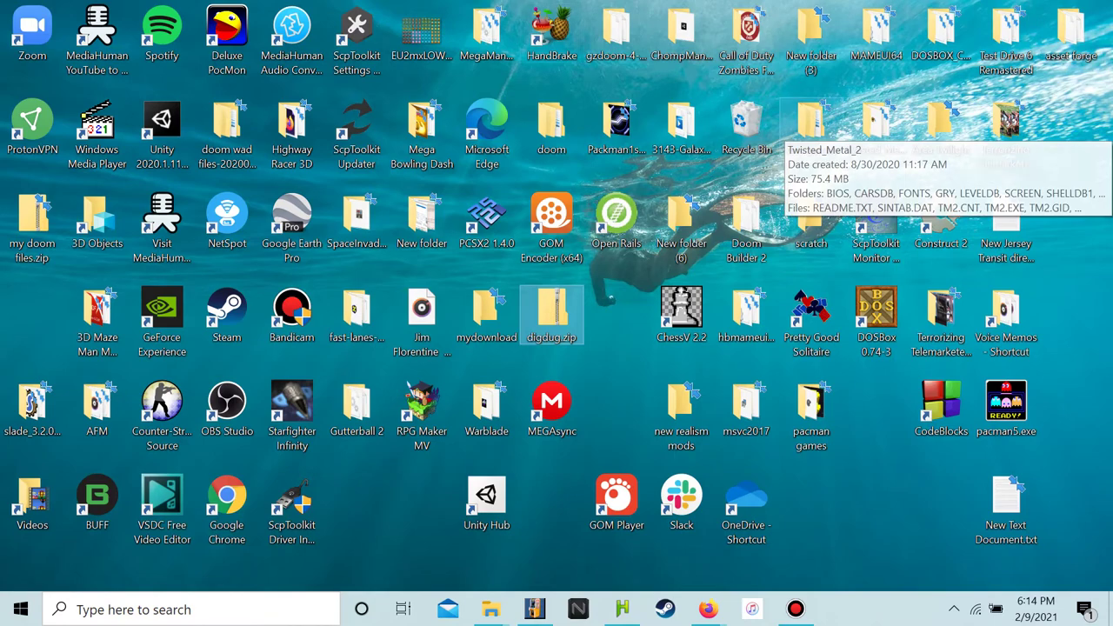
# Open the MAMEUI64 folder on the desktop in File Explorer, look through its contents, and minimize the window
pyautogui.moveTo(490, 609)
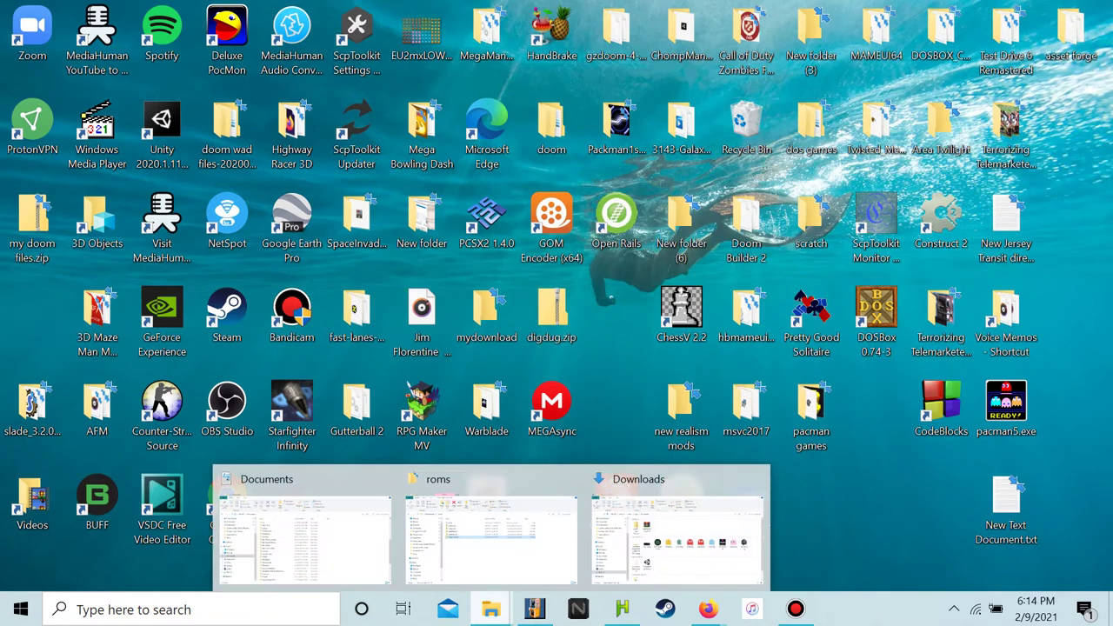
pyautogui.click(287, 530)
pyautogui.click(70, 428)
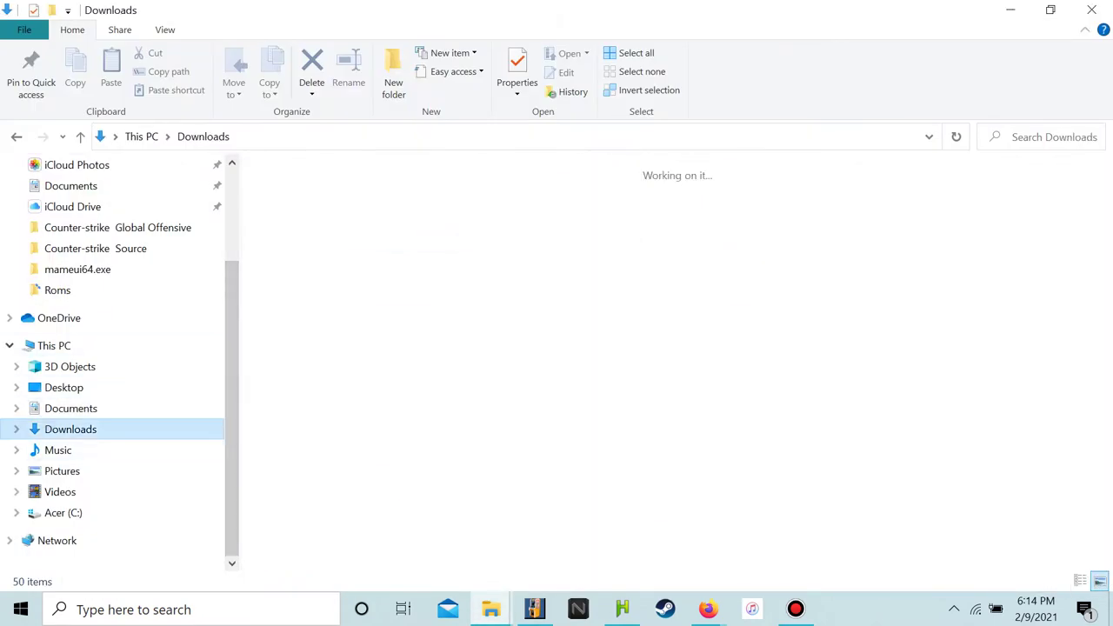
pyautogui.moveTo(394, 231); pyautogui.dragTo(434, 268)
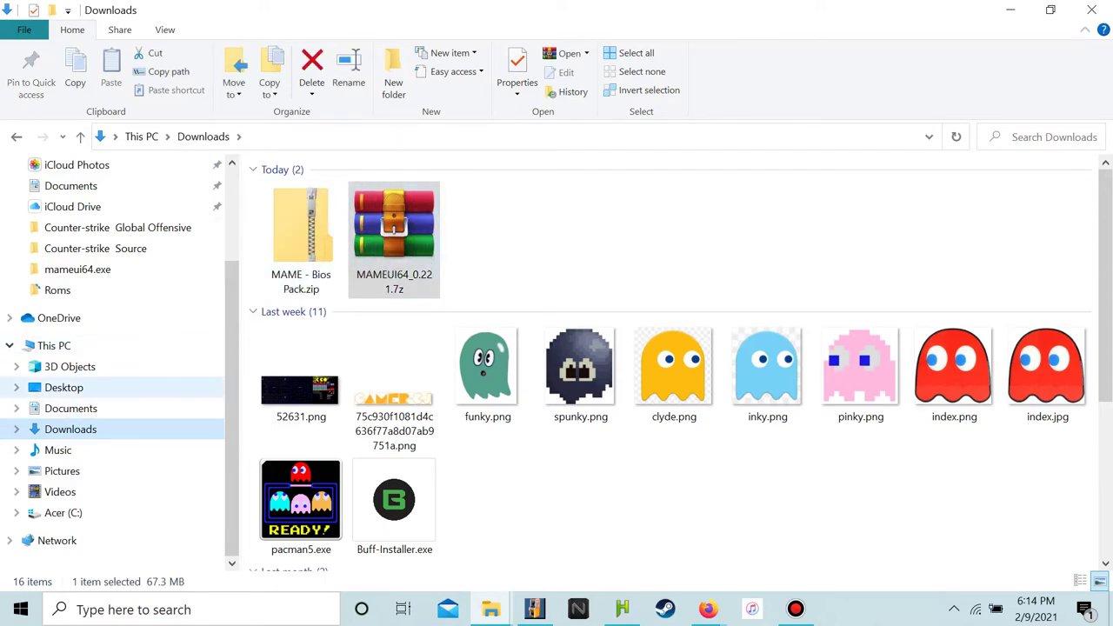
pyautogui.click(64, 387)
pyautogui.scroll(-6, 365, 506)
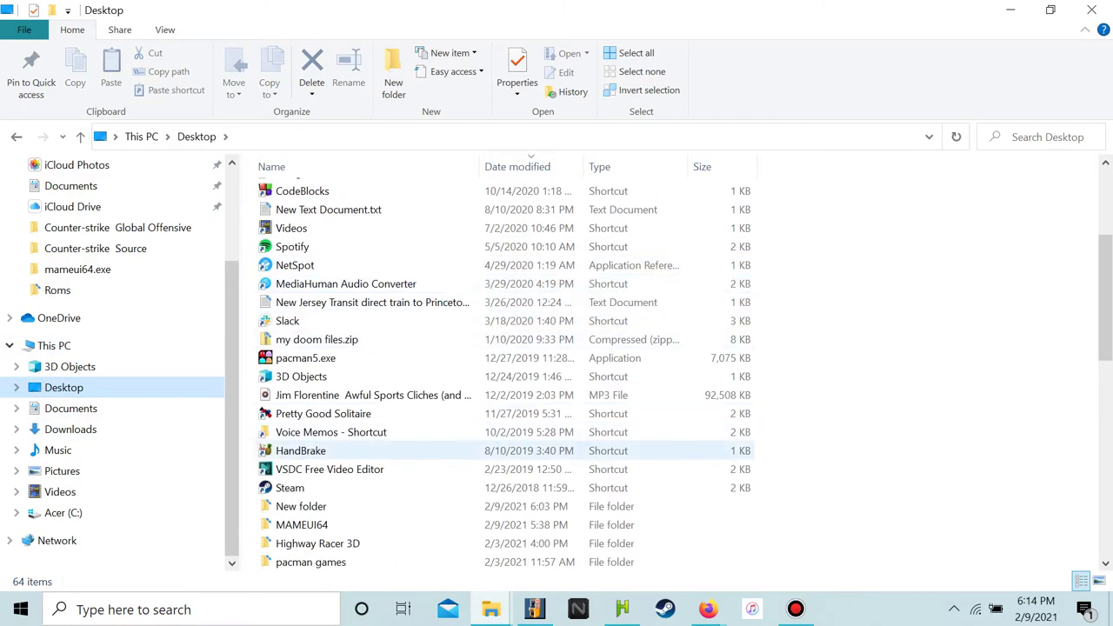
pyautogui.doubleClick(302, 413)
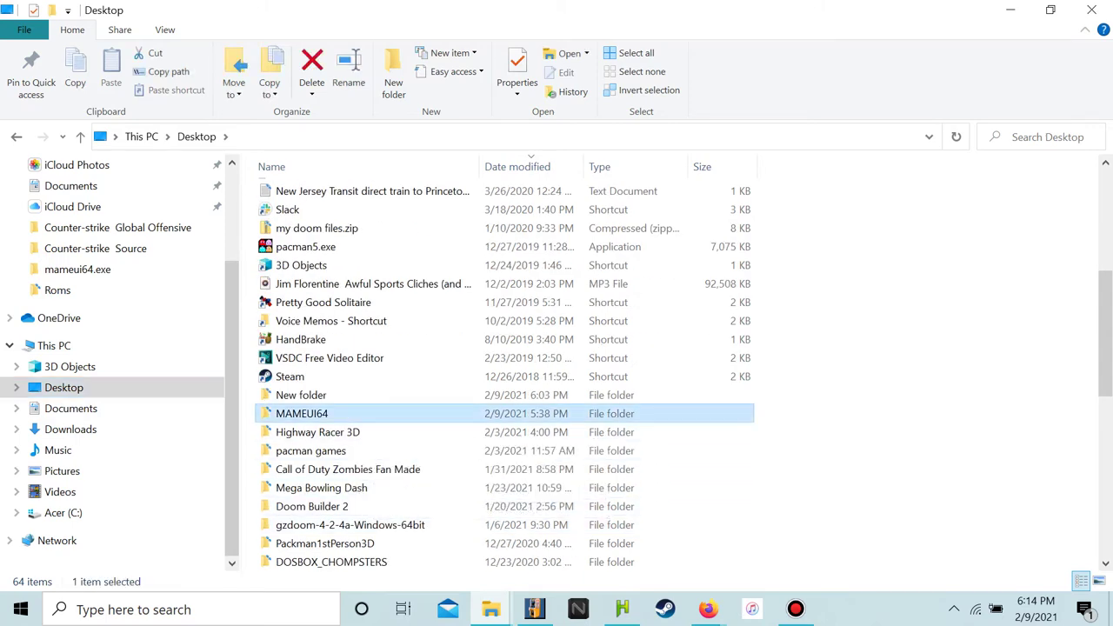
pyautogui.scroll(-6, 391, 286)
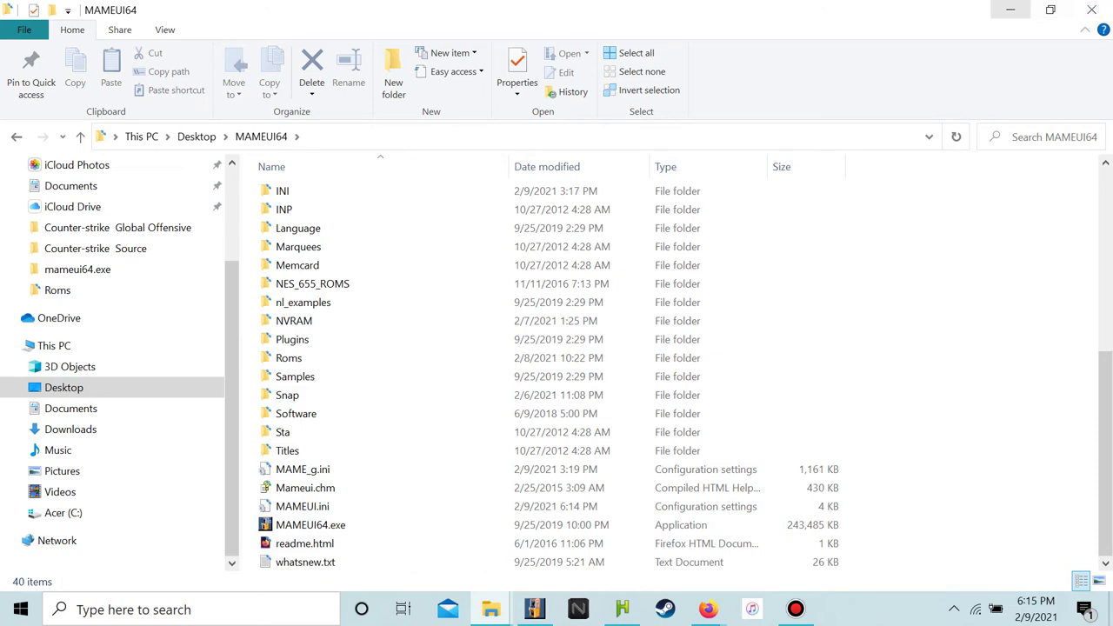
pyautogui.click(1010, 10)
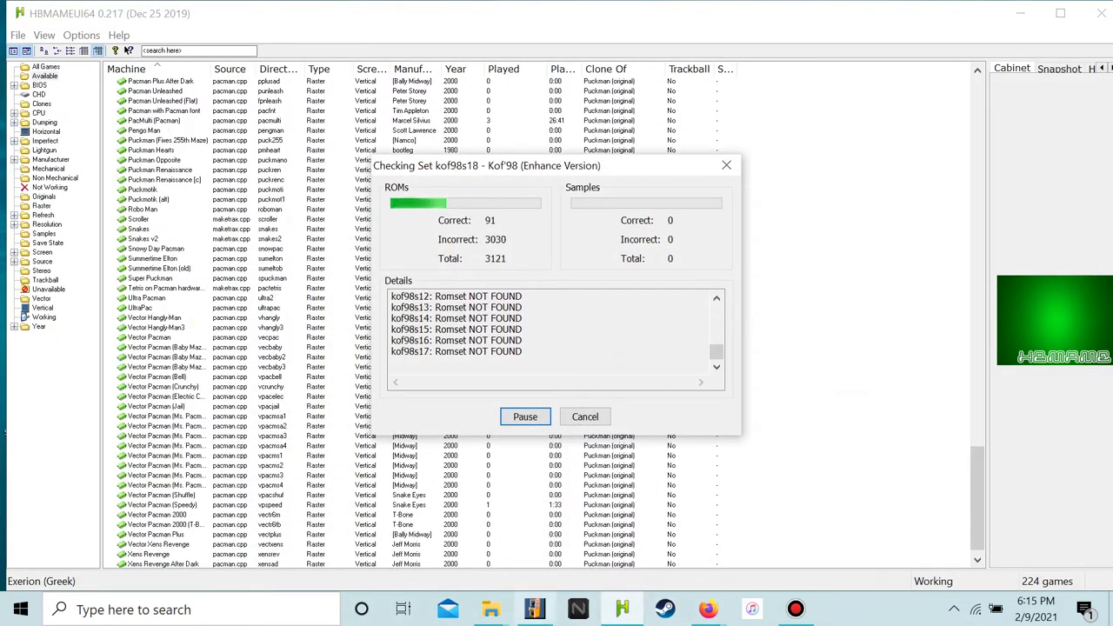
# Bring File Explorer back, look through the Documents folder, and return to the Downloads folder
pyautogui.moveTo(490, 609)
pyautogui.click(311, 532)
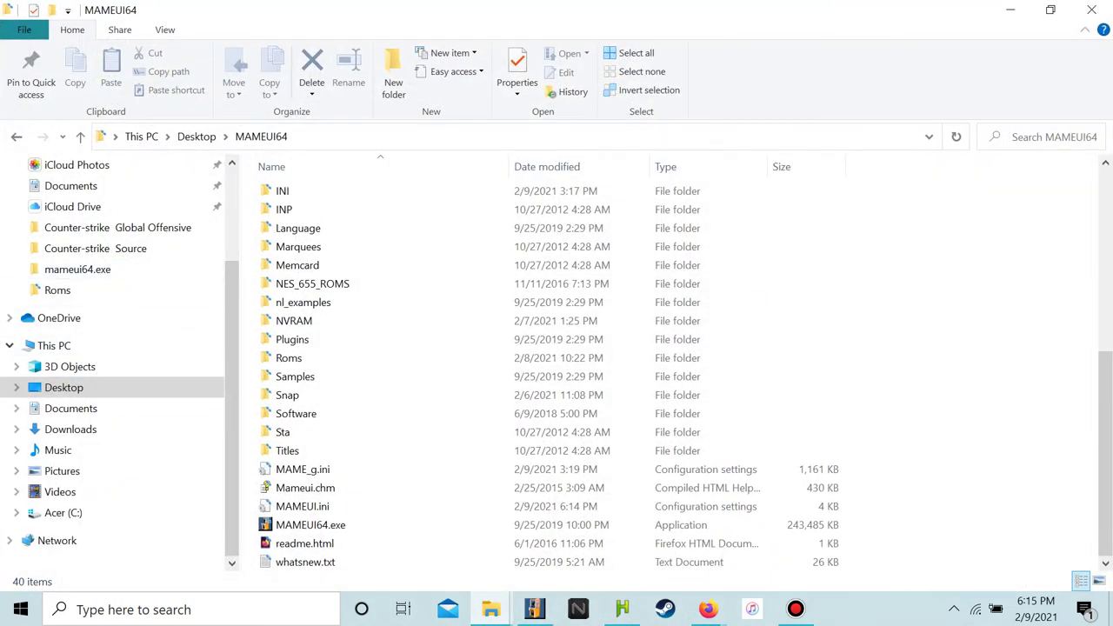
pyautogui.click(71, 429)
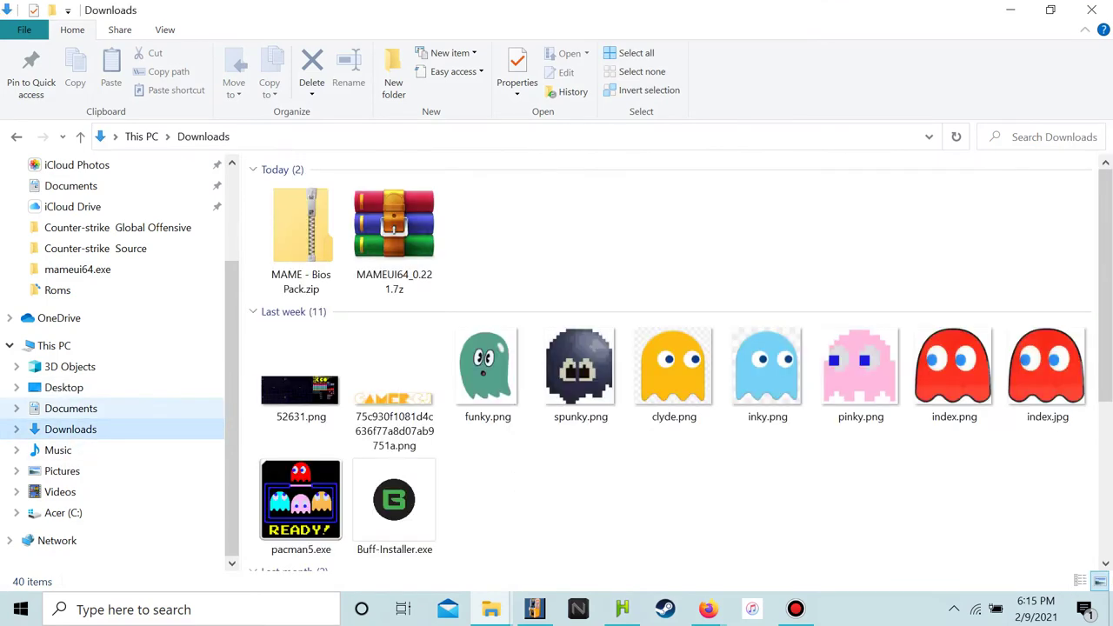
pyautogui.click(71, 408)
pyautogui.scroll(-3, 301, 375)
pyautogui.scroll(-3, 300, 383)
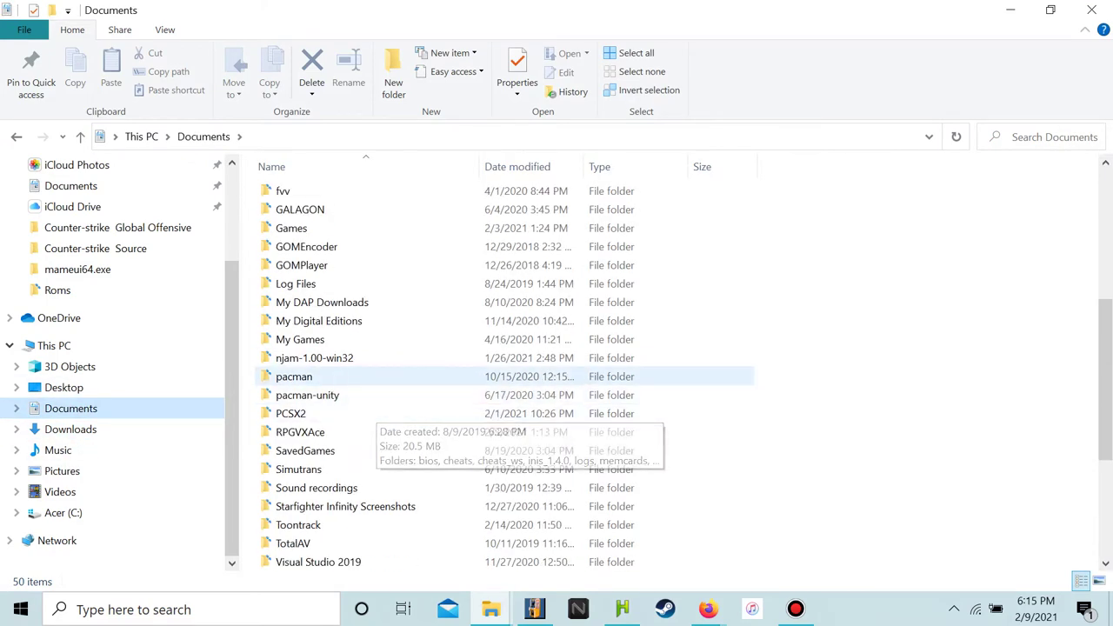
pyautogui.click(71, 429)
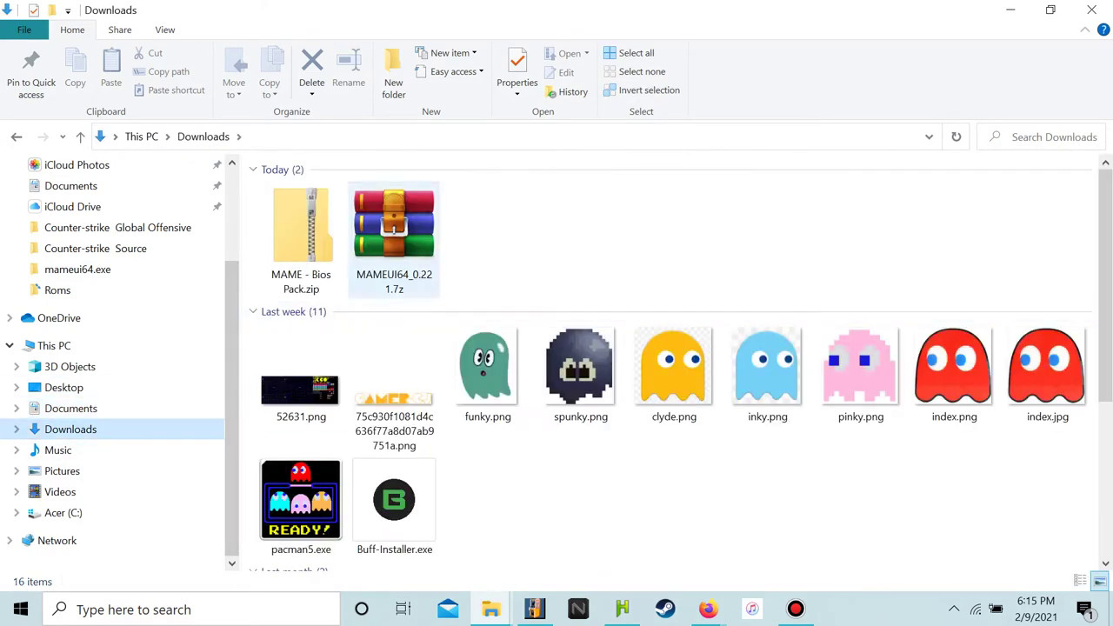
# Open MAMEUI64_0.221.7z in WinRAR, view its extraction path and options, and close the archive without extracting
pyautogui.click(394, 239)
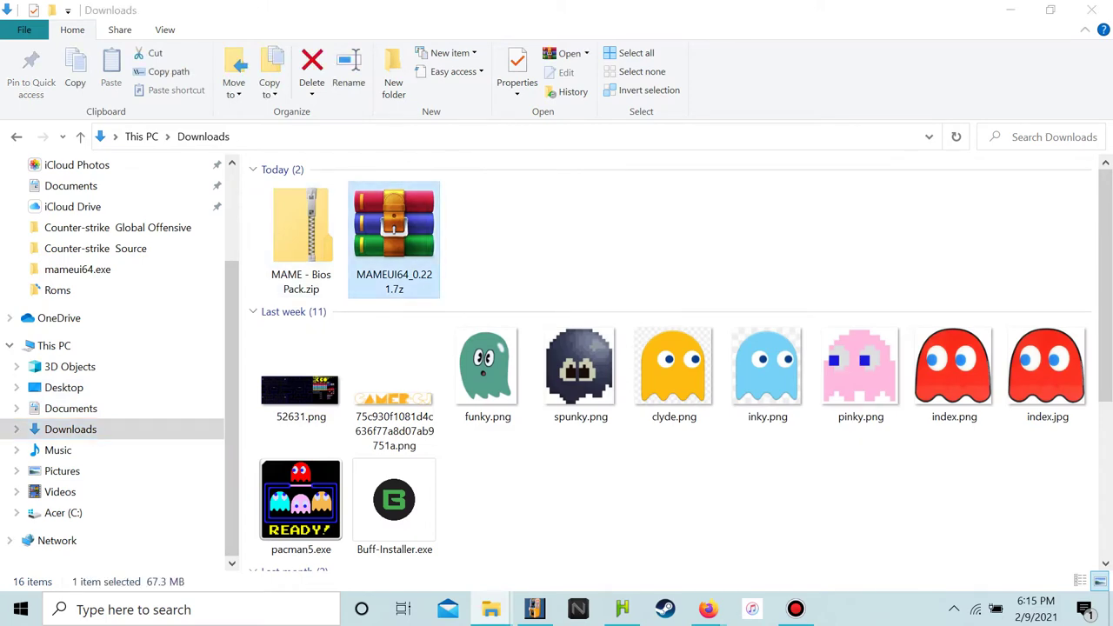
pyautogui.doubleClick(394, 230)
pyautogui.click(76, 61)
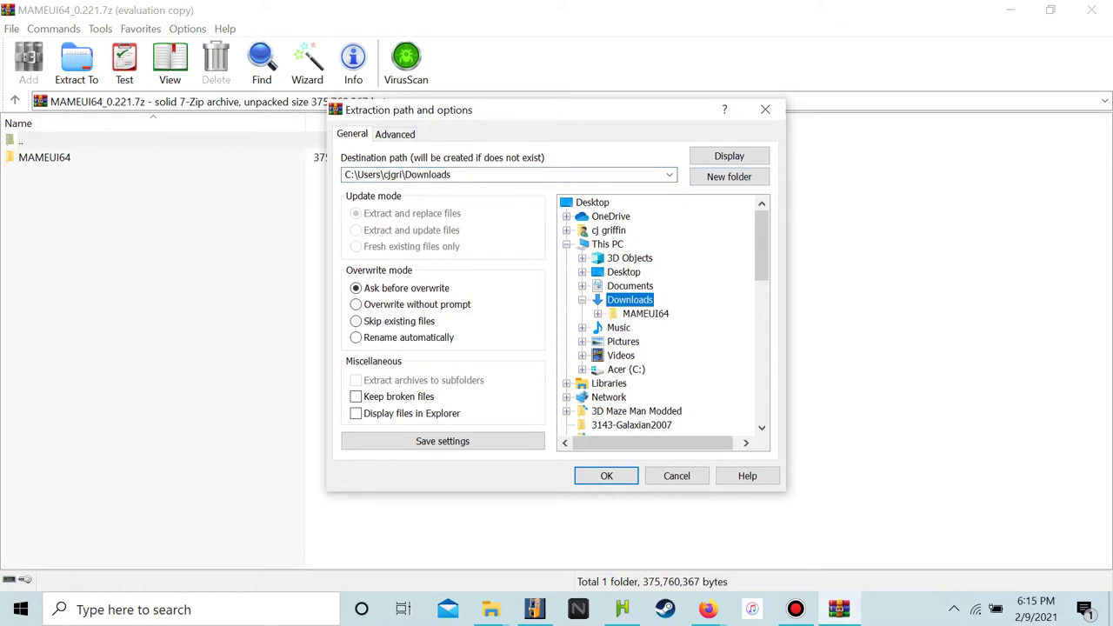
pyautogui.click(765, 110)
pyautogui.click(1091, 10)
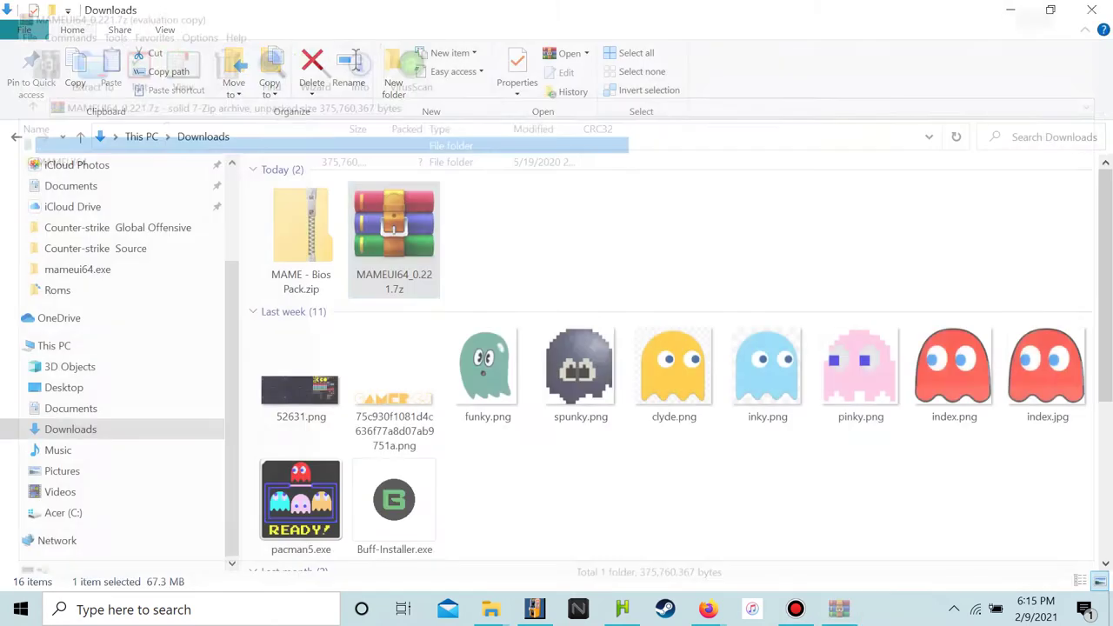
# Open the extracted MAMEUI64 folder in Downloads, check the dir.txt file in its Roms subfolder, and return to MAMEUI64
pyautogui.scroll(-3, 394, 240)
pyautogui.doubleClick(301, 517)
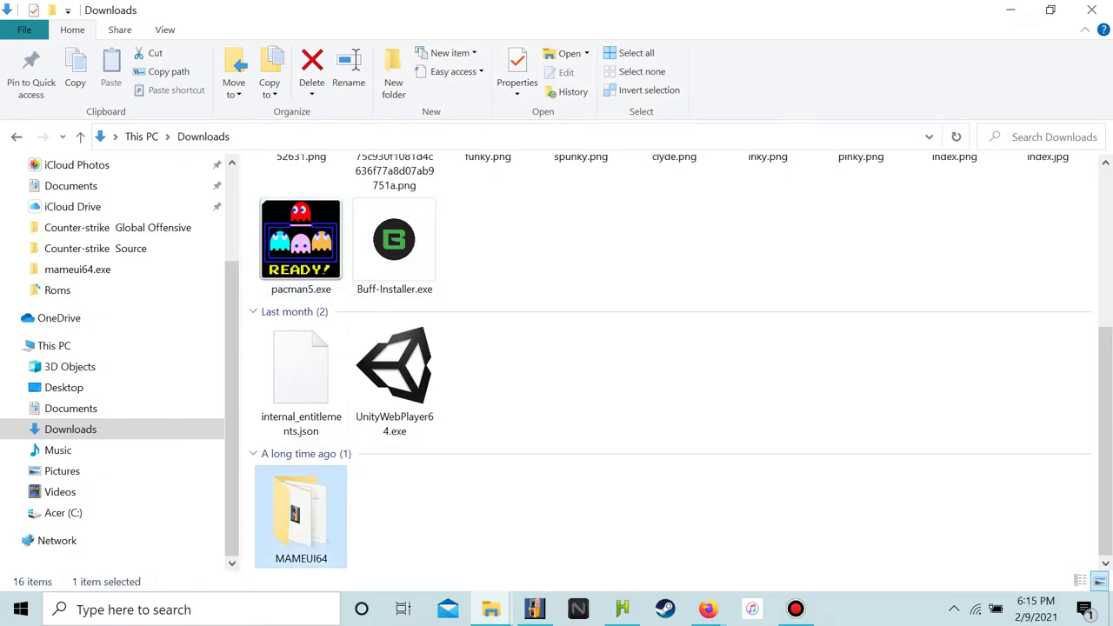
pyautogui.scroll(-1, 287, 433)
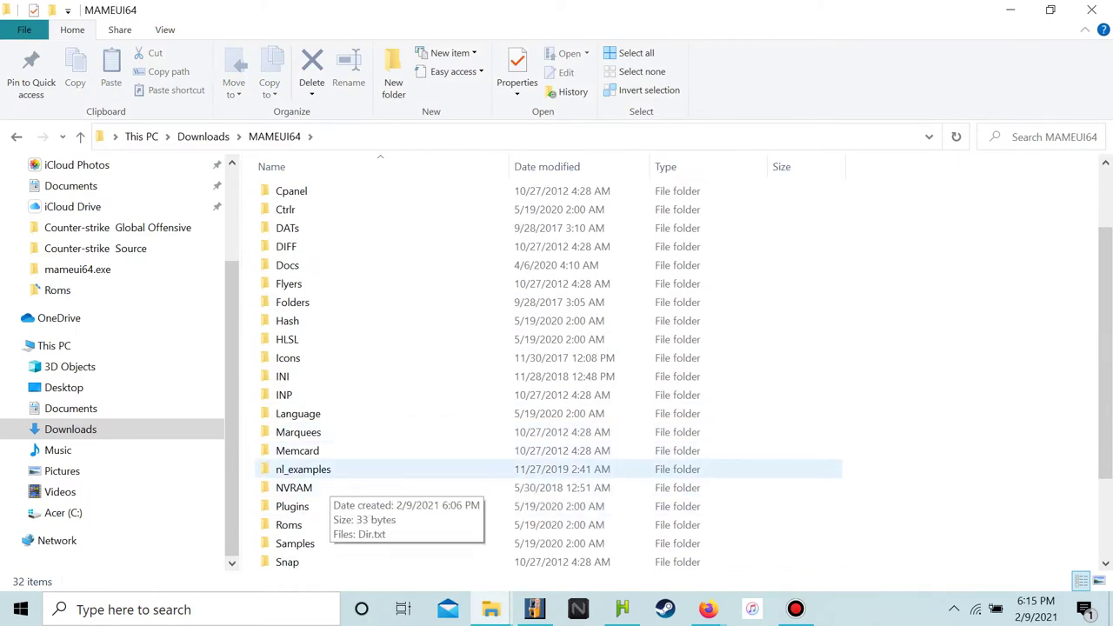
pyautogui.doubleClick(294, 524)
pyautogui.doubleClick(294, 193)
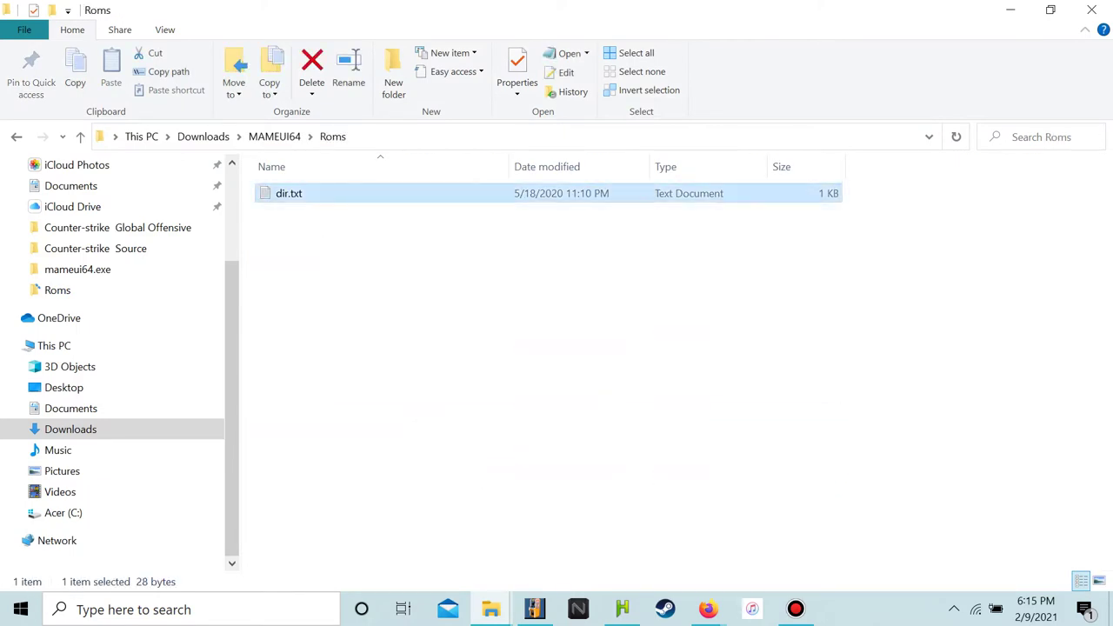
pyautogui.click(313, 159)
pyautogui.hotkey('alt', 'Left')
pyautogui.scroll(-3, 548, 435)
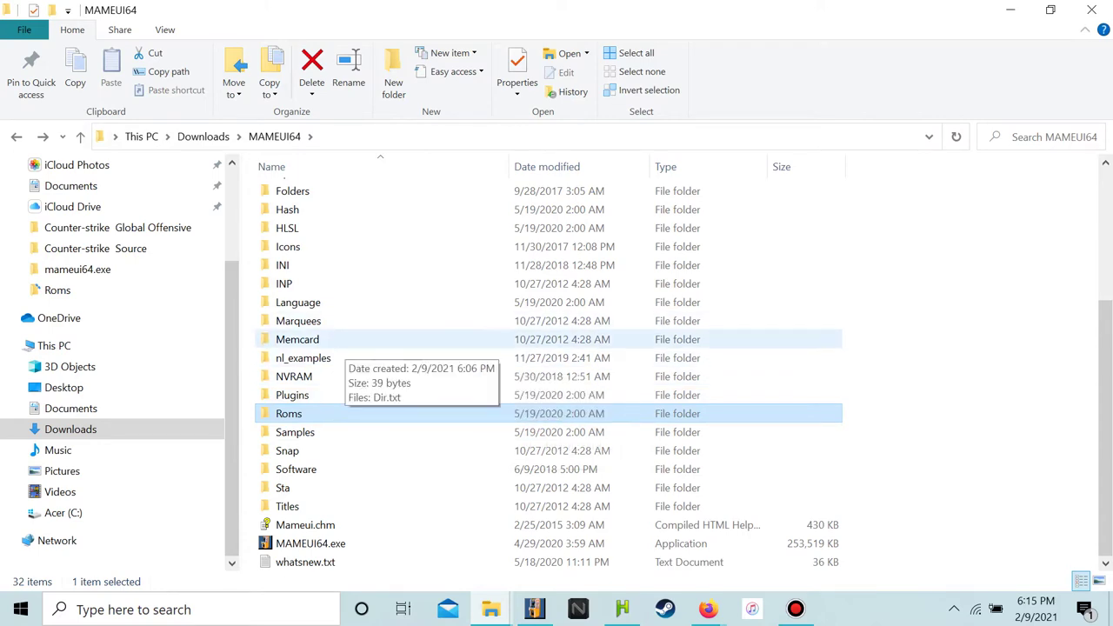
# Shrink the folder window over the desktop, move digdug.zip from the desktop into Downloads, and maximize the window again
pyautogui.scroll(3, 356, 352)
pyautogui.click(1050, 10)
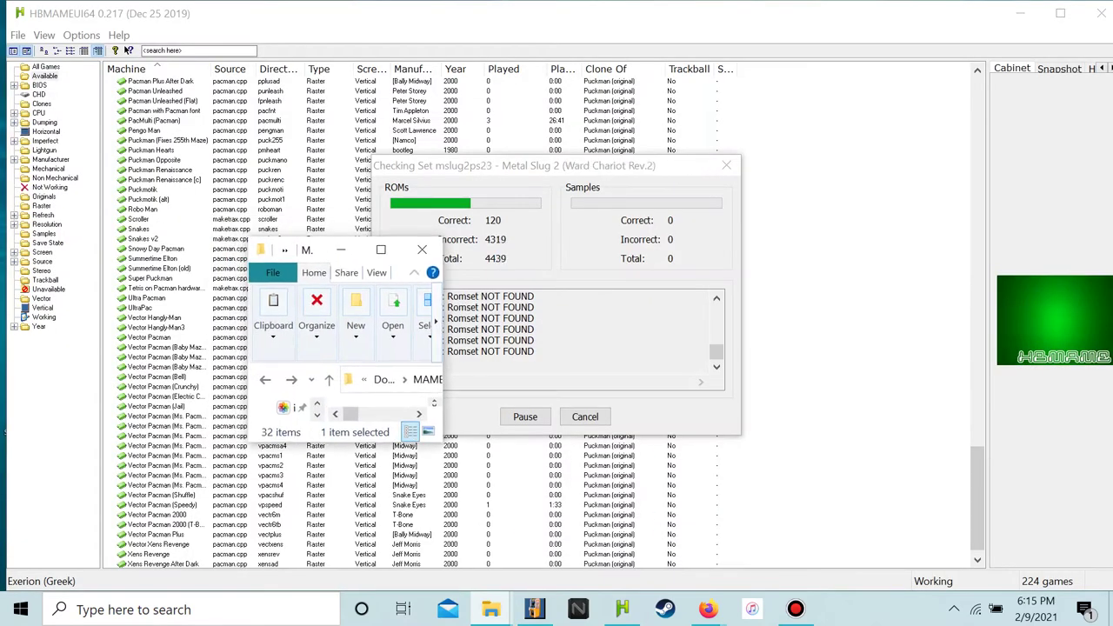
pyautogui.press('super+d')
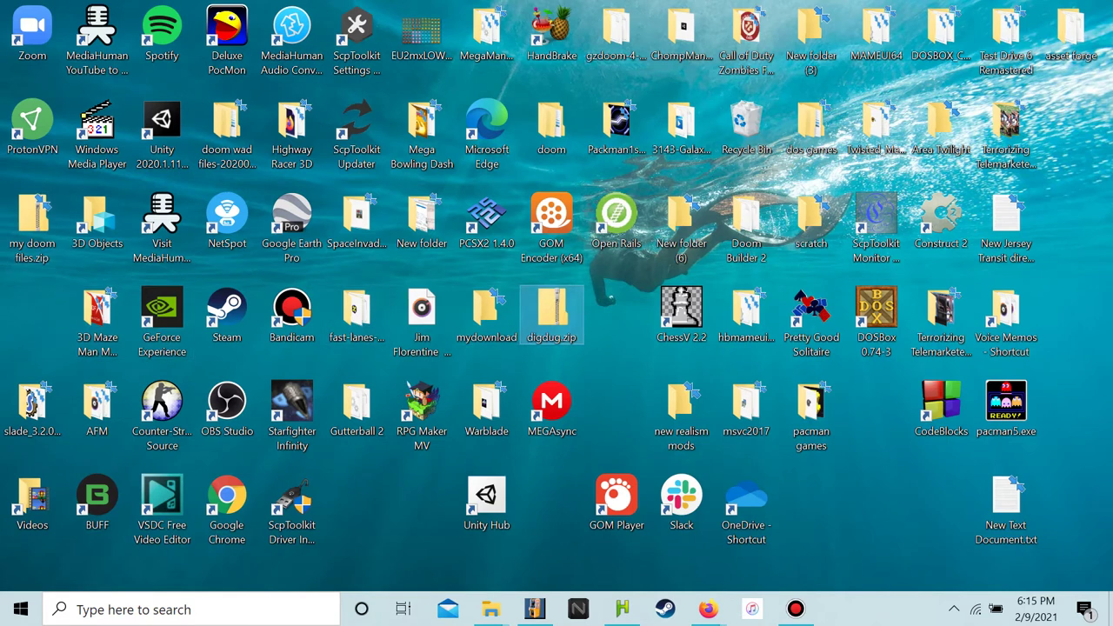
pyautogui.moveTo(546, 315); pyautogui.dragTo(385, 381)
pyautogui.click(381, 250)
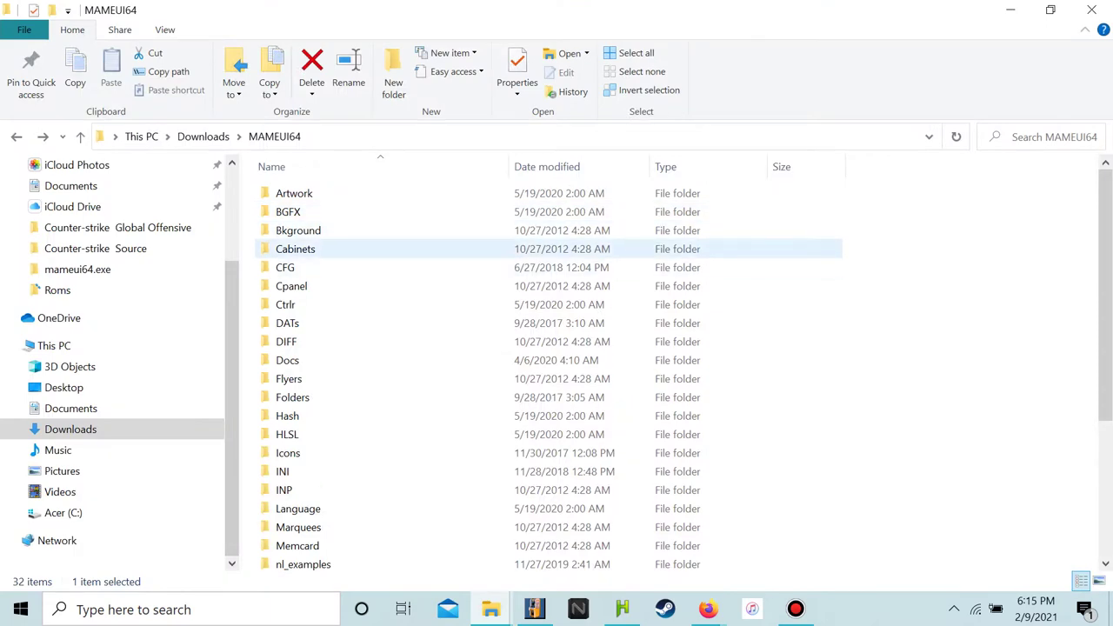
# Move digdug.zip from the Downloads folder into its MAMEUI64 subfolder
pyautogui.scroll(-4, 381, 296)
pyautogui.scroll(4, 292, 391)
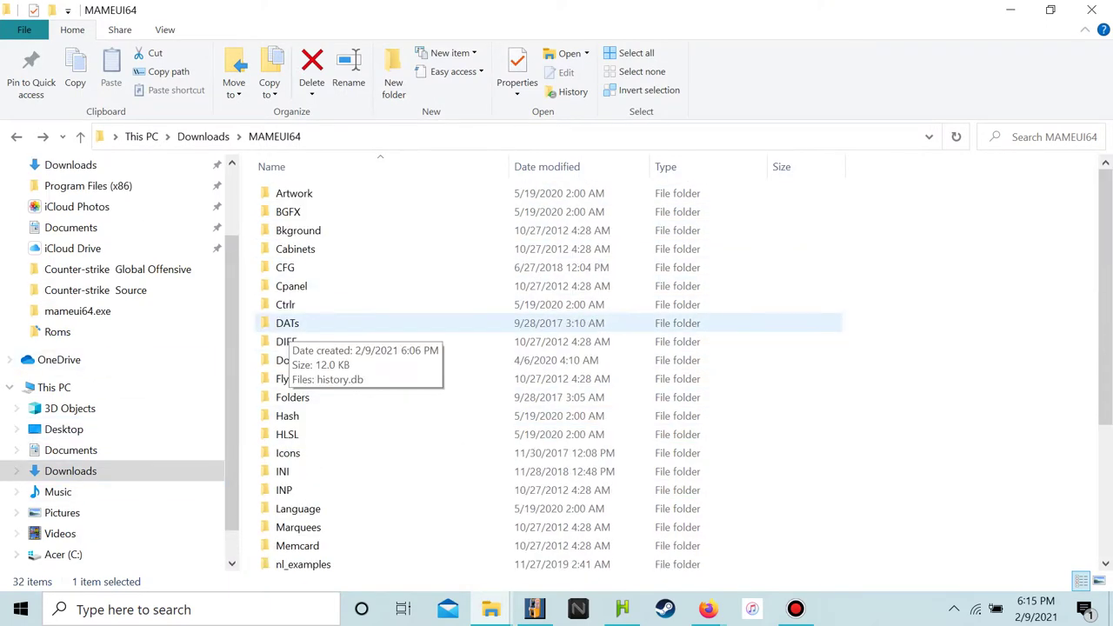
pyautogui.click(70, 471)
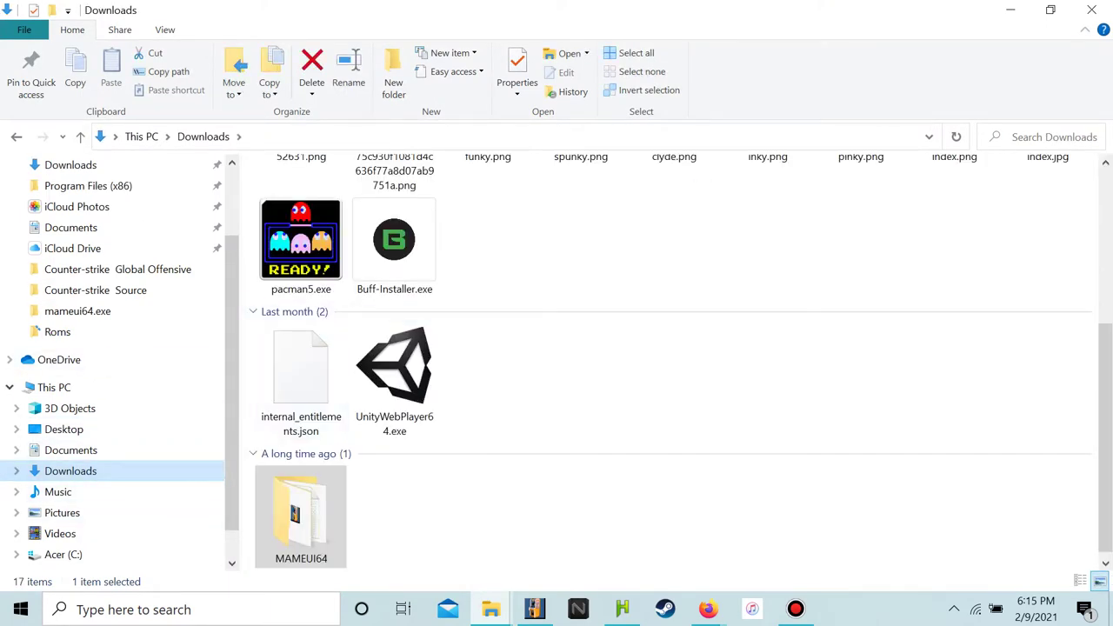
pyautogui.scroll(3, 392, 309)
pyautogui.click(487, 232)
pyautogui.moveTo(487, 230); pyautogui.dragTo(300, 518)
pyautogui.scroll(-3, 391, 383)
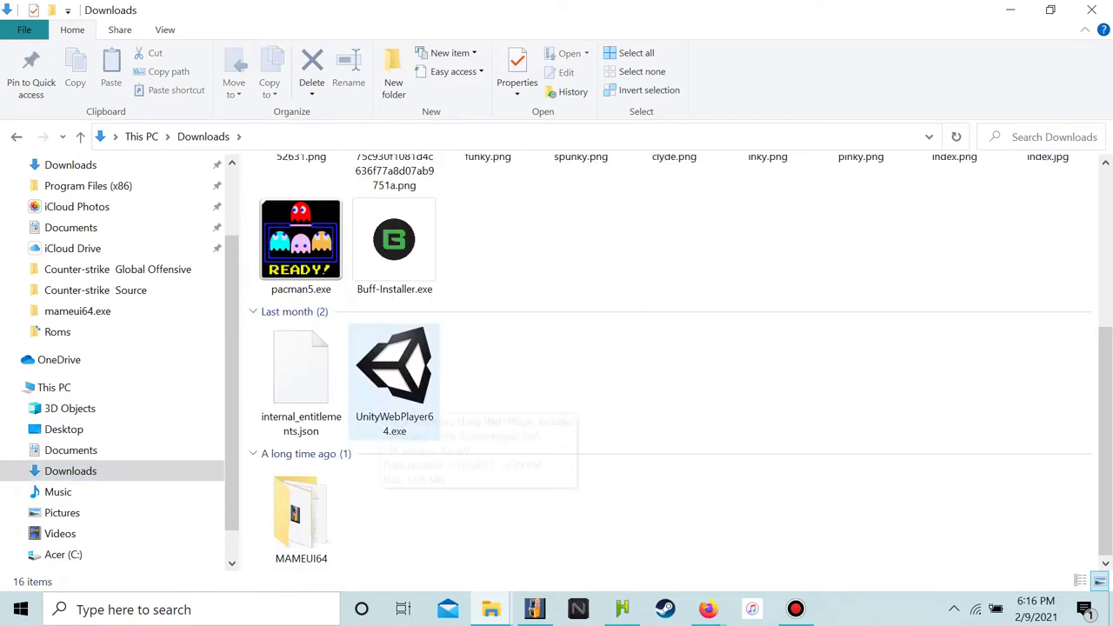
# Open the MAMEUI64 folder in Downloads, move digdug.zip into its Roms subfolder, and check that subfolder's contents
pyautogui.click(301, 498)
pyautogui.doubleClick(300, 518)
pyautogui.scroll(-4, 609, 392)
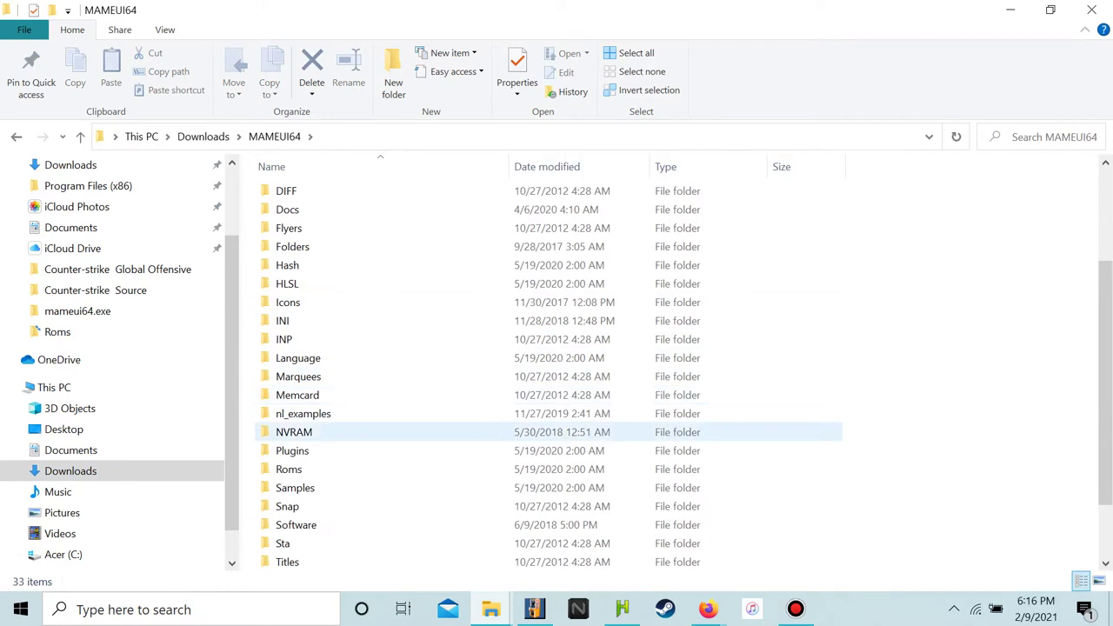
pyautogui.scroll(5, 661, 435)
pyautogui.scroll(-4, 548, 374)
pyautogui.moveTo(352, 526); pyautogui.dragTo(365, 414)
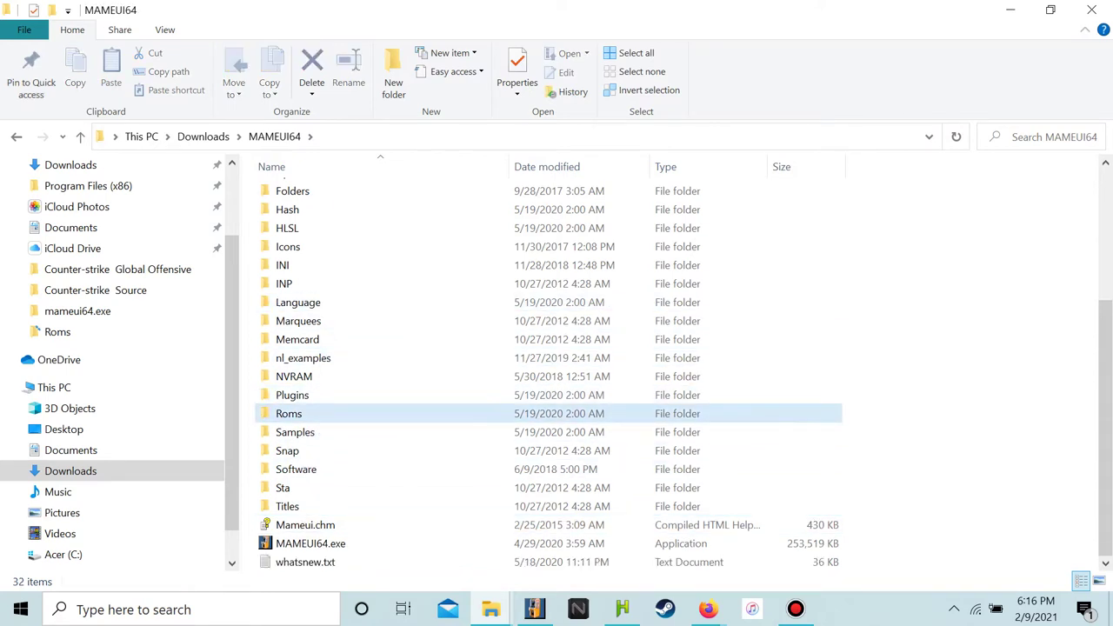
pyautogui.doubleClick(365, 414)
pyautogui.hotkey('alt', 'Left')
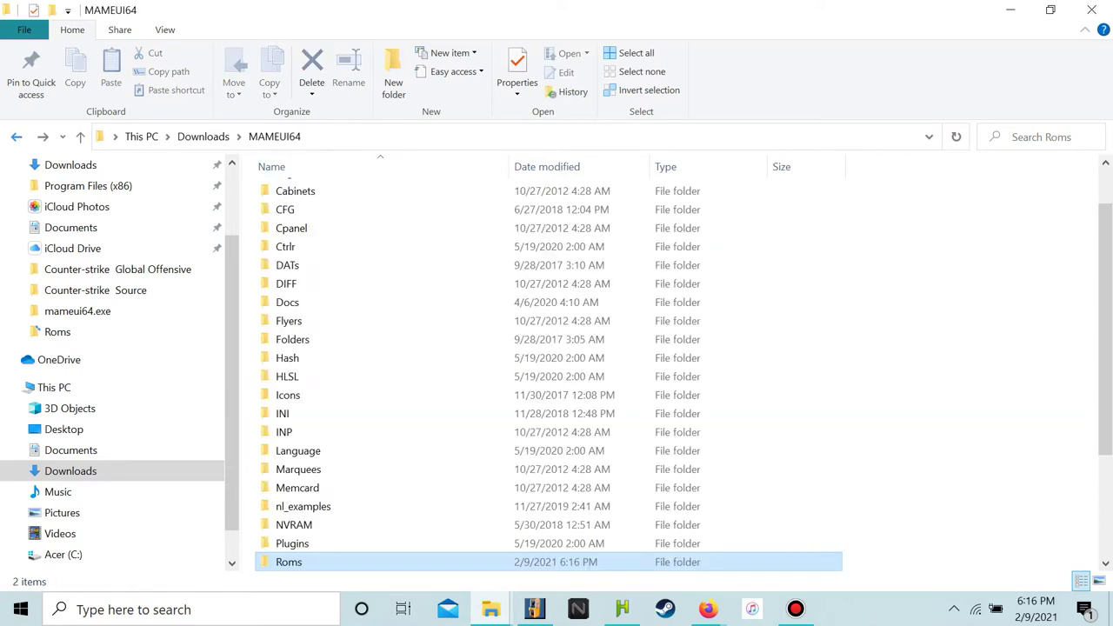
# Launch MAMEUI64.exe from the MAMEUI64 folder in Downloads and close the File Explorer window
pyautogui.scroll(-3, 305, 531)
pyautogui.click(311, 544)
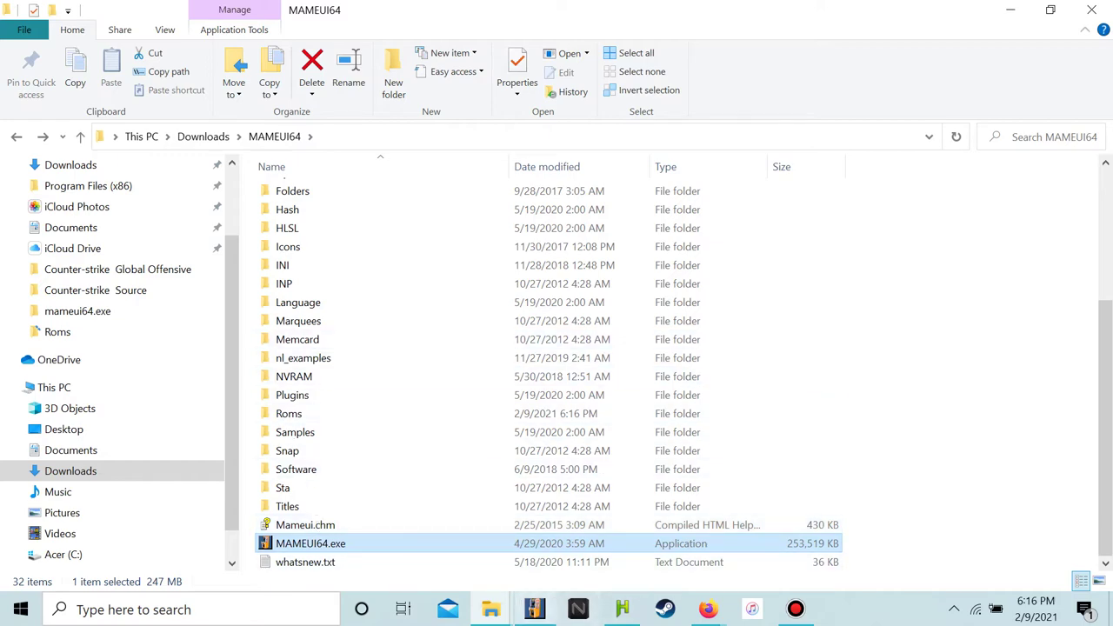
pyautogui.moveTo(534, 609)
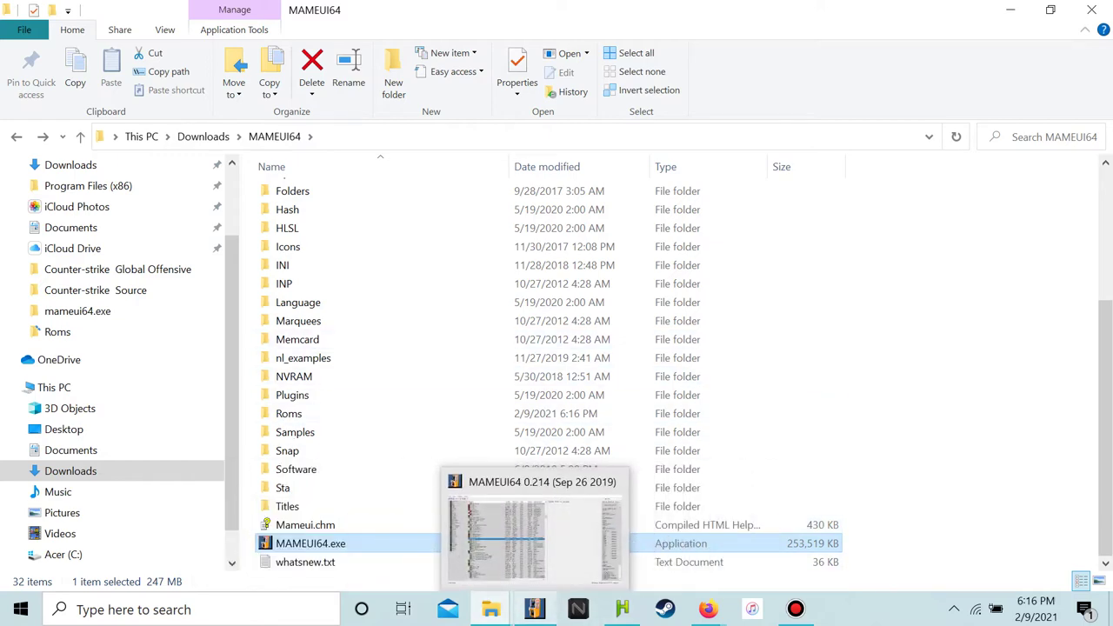
pyautogui.scroll(4, 357, 261)
pyautogui.scroll(-4, 361, 287)
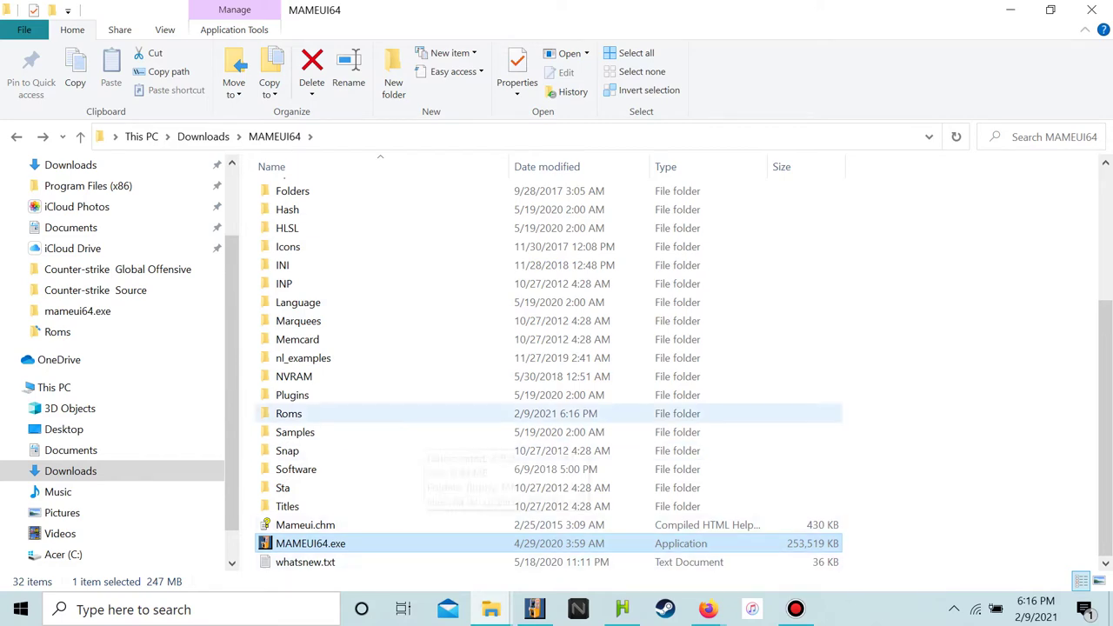
pyautogui.click(1092, 9)
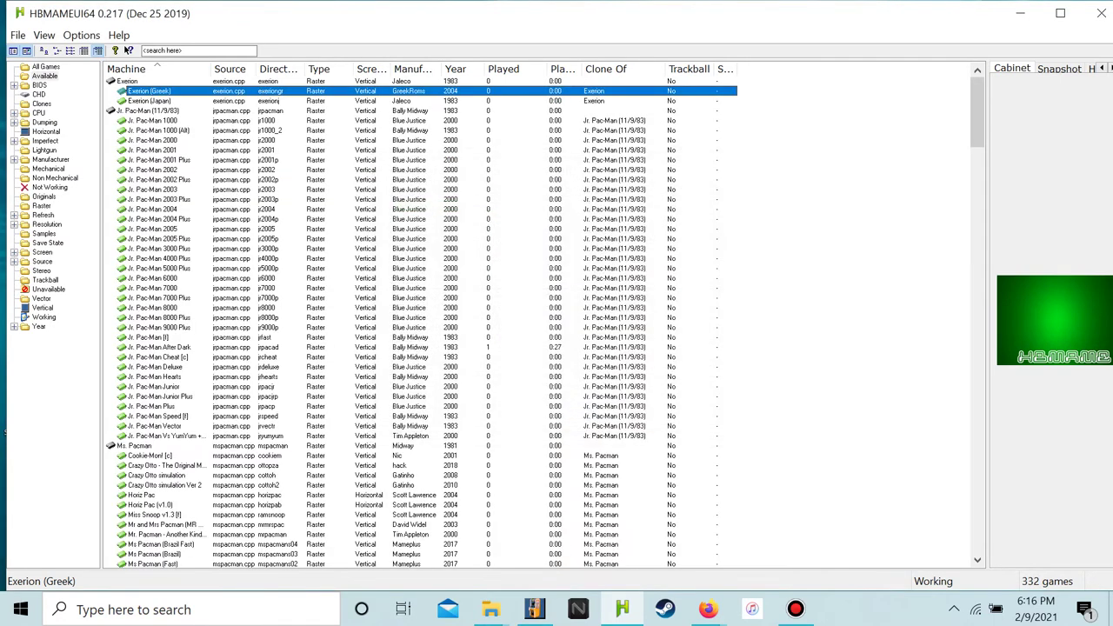
# Browse the Jr. Pac-Man, Ms. Pacman and Puckman clones in the HBMAMEUI64 machine list
pyautogui.scroll(-20, 418, 322)
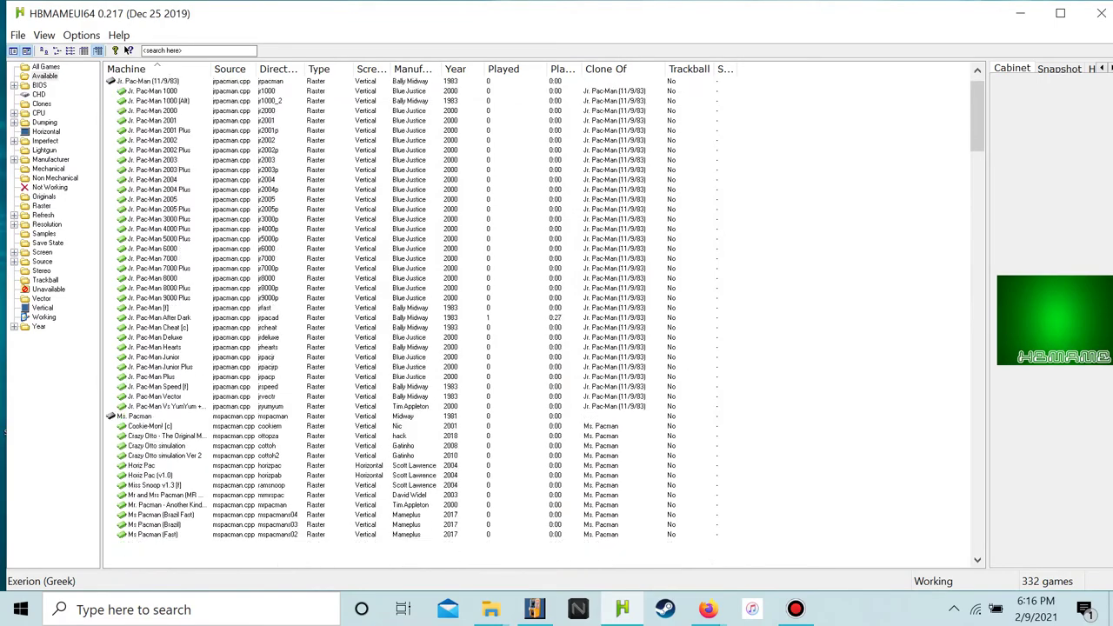
pyautogui.scroll(-20, 417, 322)
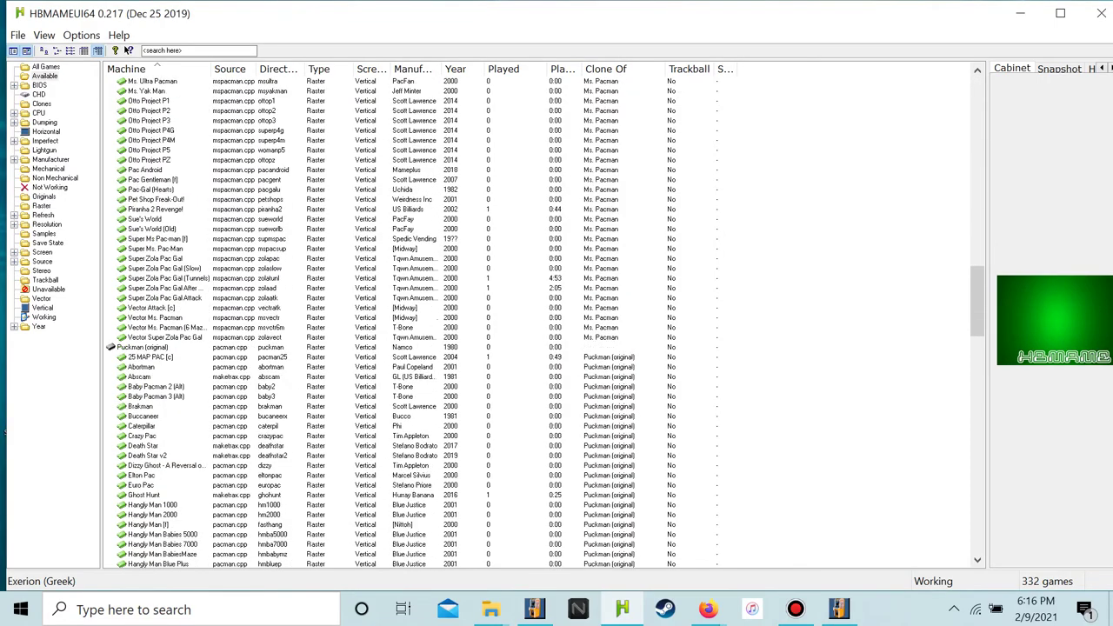
pyautogui.scroll(-20, 539, 322)
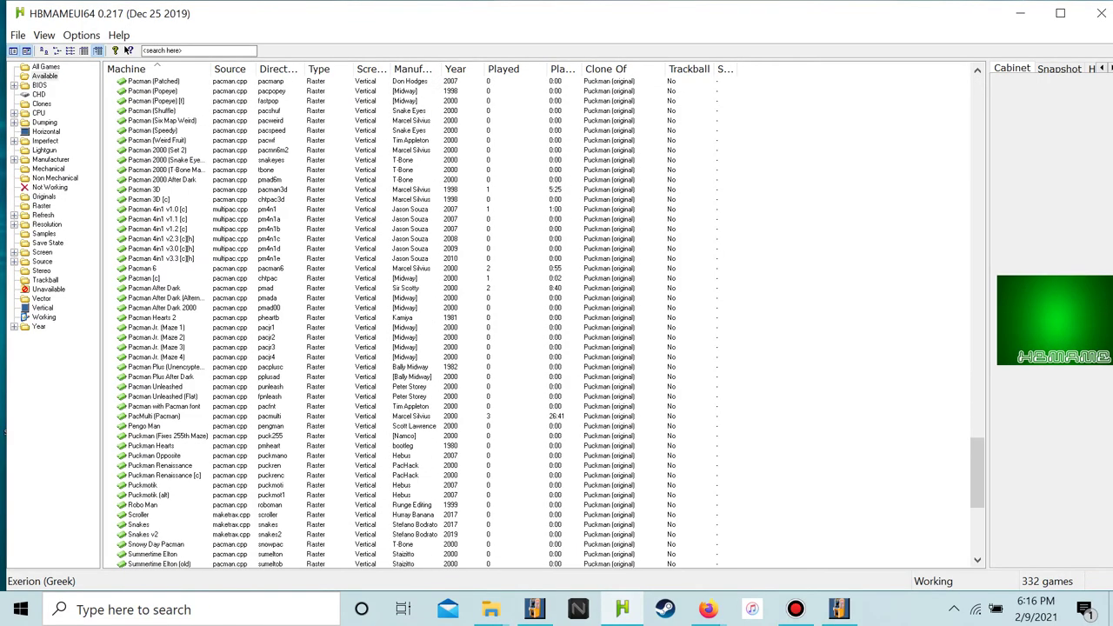
pyautogui.scroll(20, 539, 322)
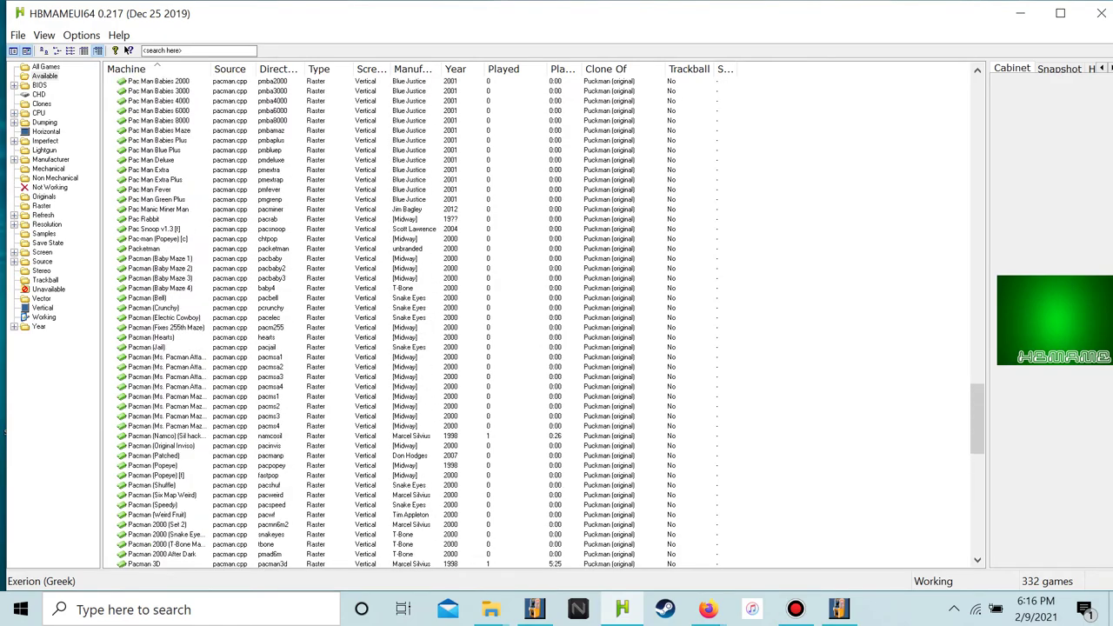
# Go through the Exerion entries in the HBMAMEUI64 machine list and select the parent game Exerion
pyautogui.scroll(20, 540, 322)
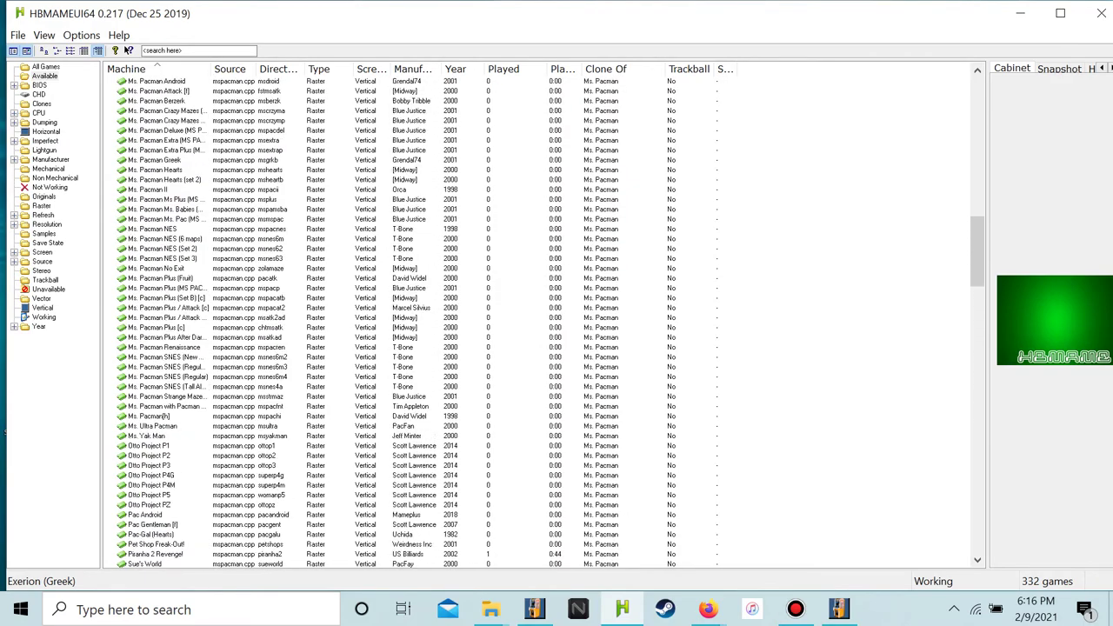
pyautogui.scroll(15, 539, 322)
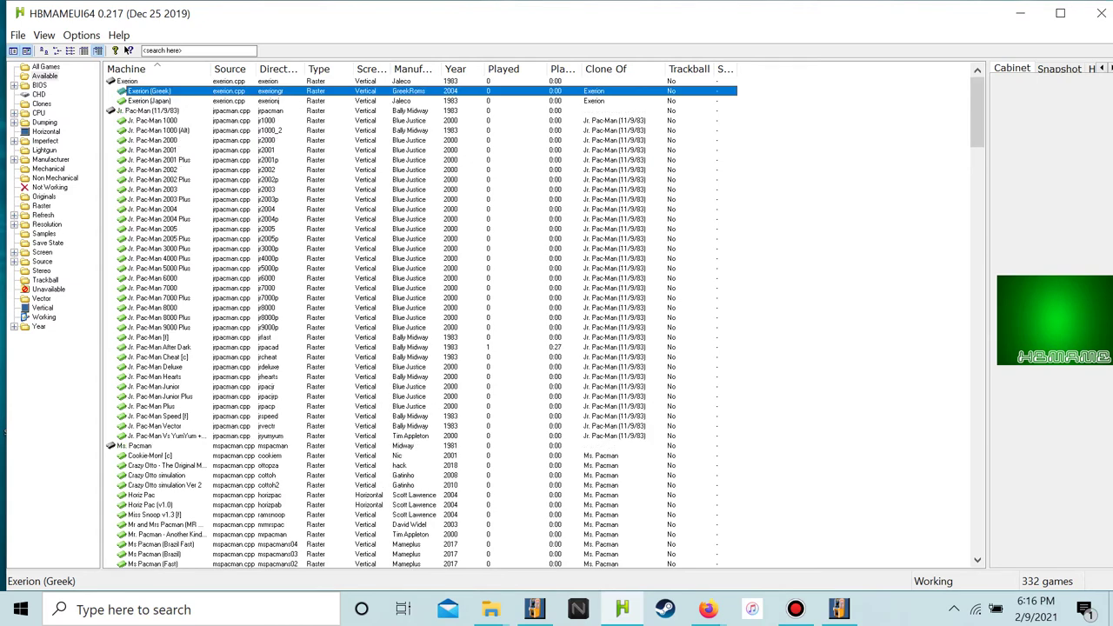
pyautogui.click(150, 81)
pyautogui.click(150, 100)
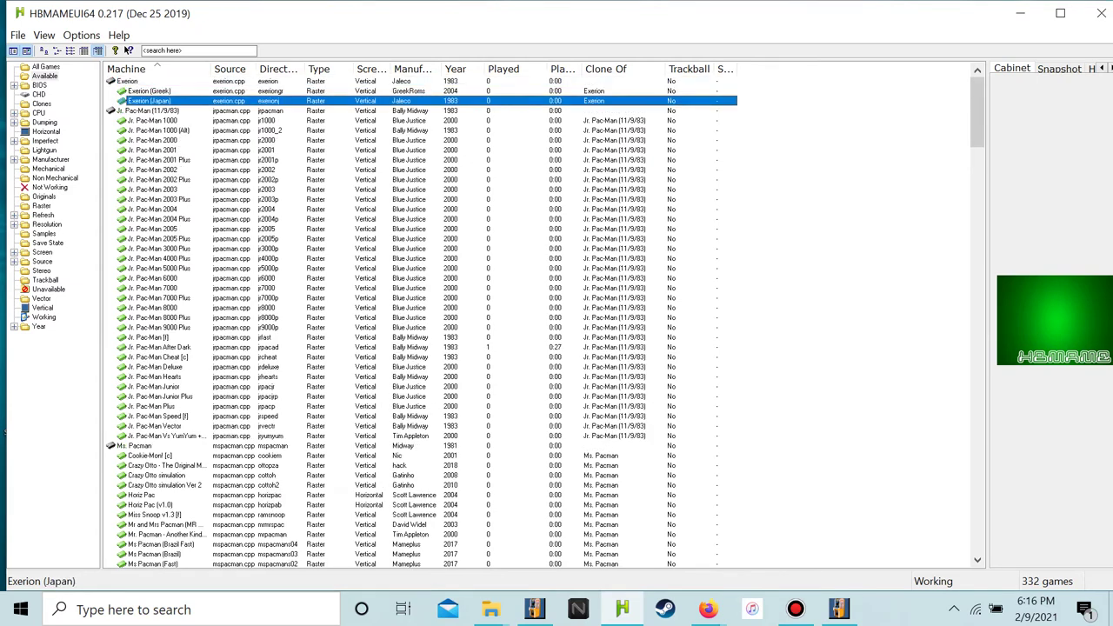
pyautogui.click(149, 81)
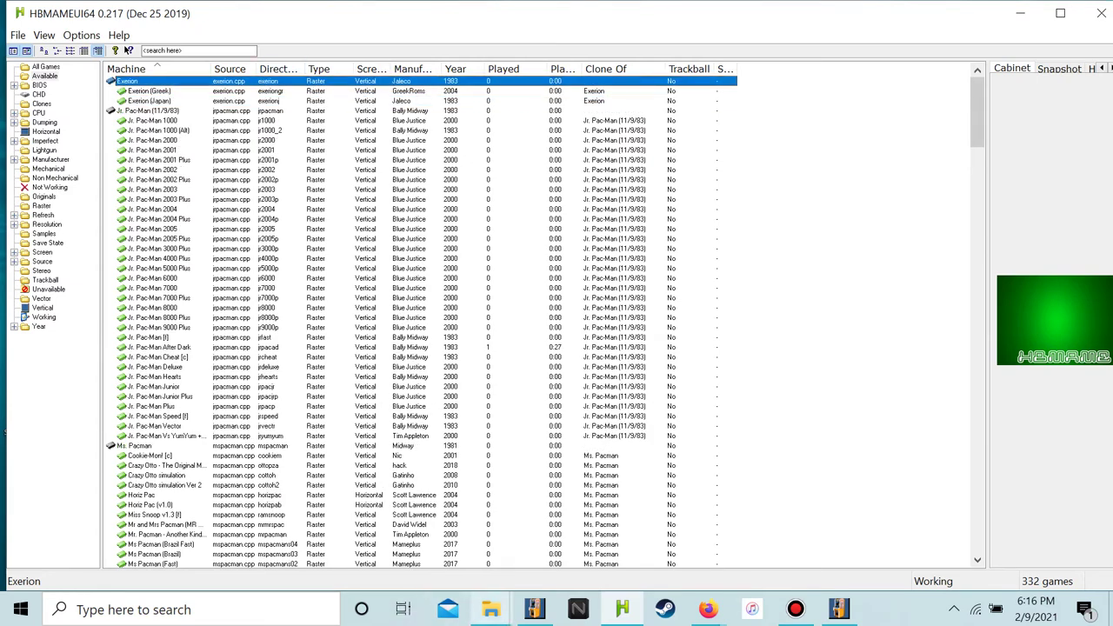
# Switch to the File Explorer window of the hbmameui217 roms folder and delete exerion.zip
pyautogui.click(491, 609)
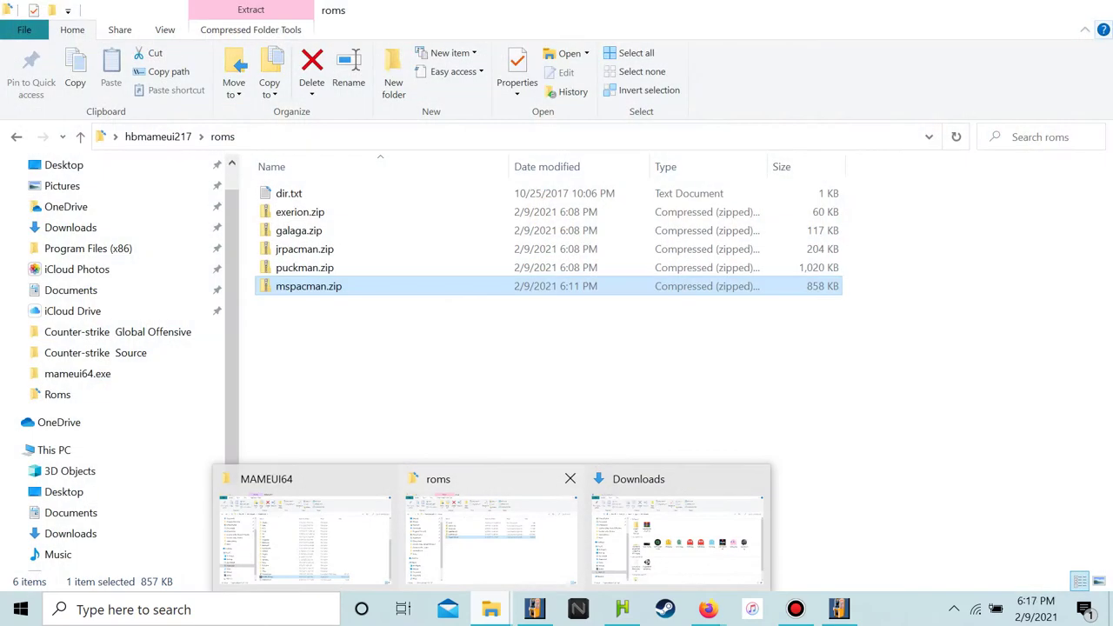
pyautogui.click(491, 535)
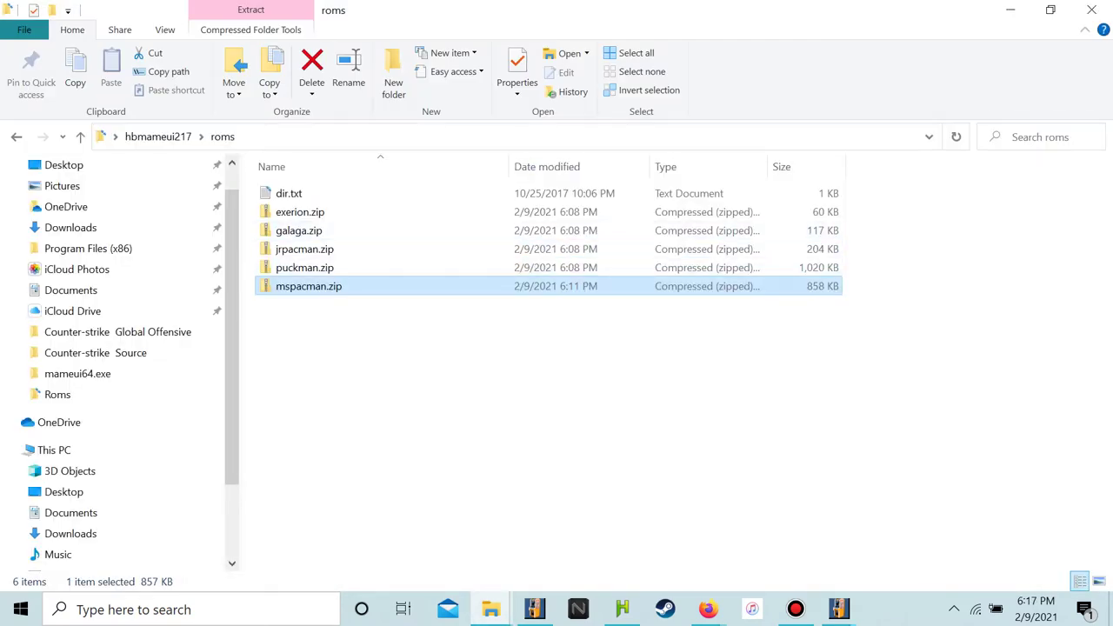
pyautogui.rightClick(306, 212)
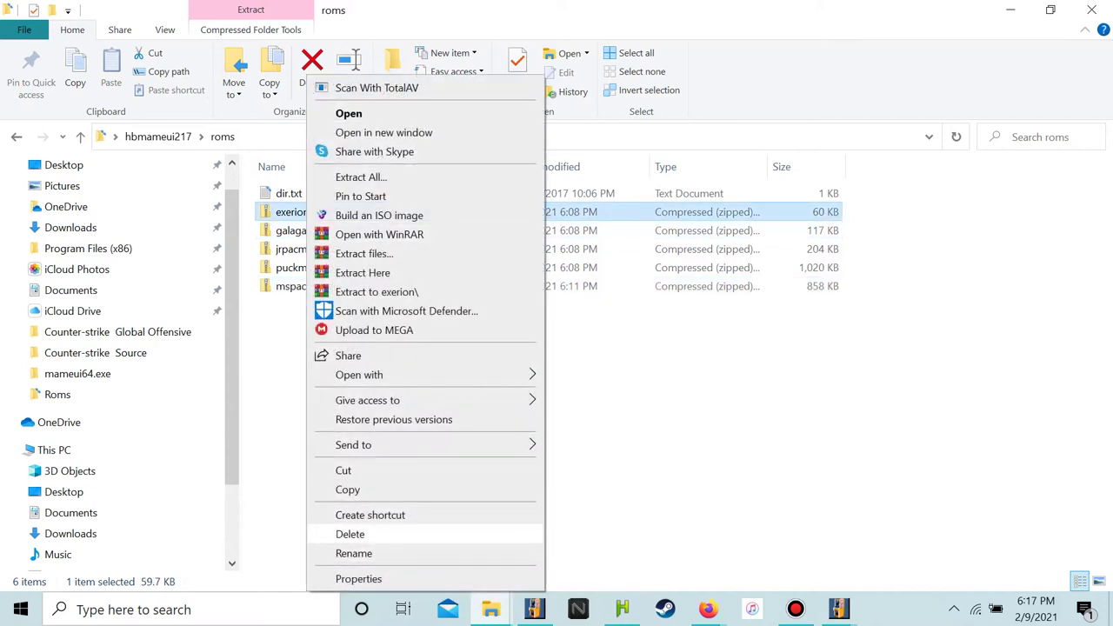
pyautogui.click(350, 534)
# Examine the clone folders and ROM files inside galaga.zip, including its galaga84 folder, and return to the roms folder
pyautogui.doubleClick(292, 212)
pyautogui.scroll(-2, 296, 231)
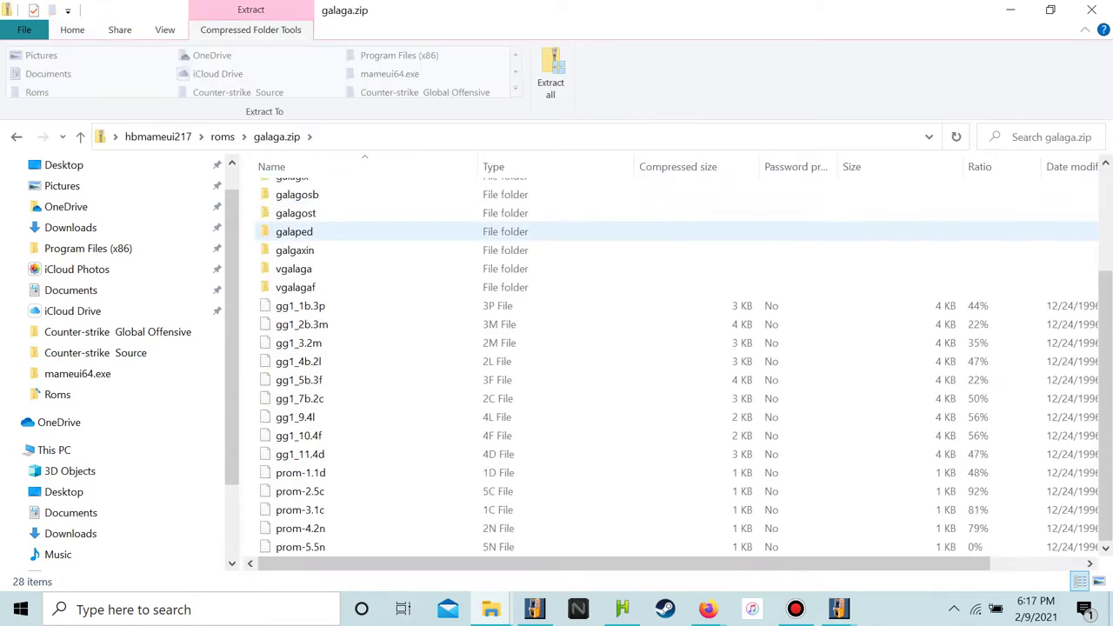
pyautogui.scroll(3, 294, 231)
pyautogui.scroll(-3, 296, 200)
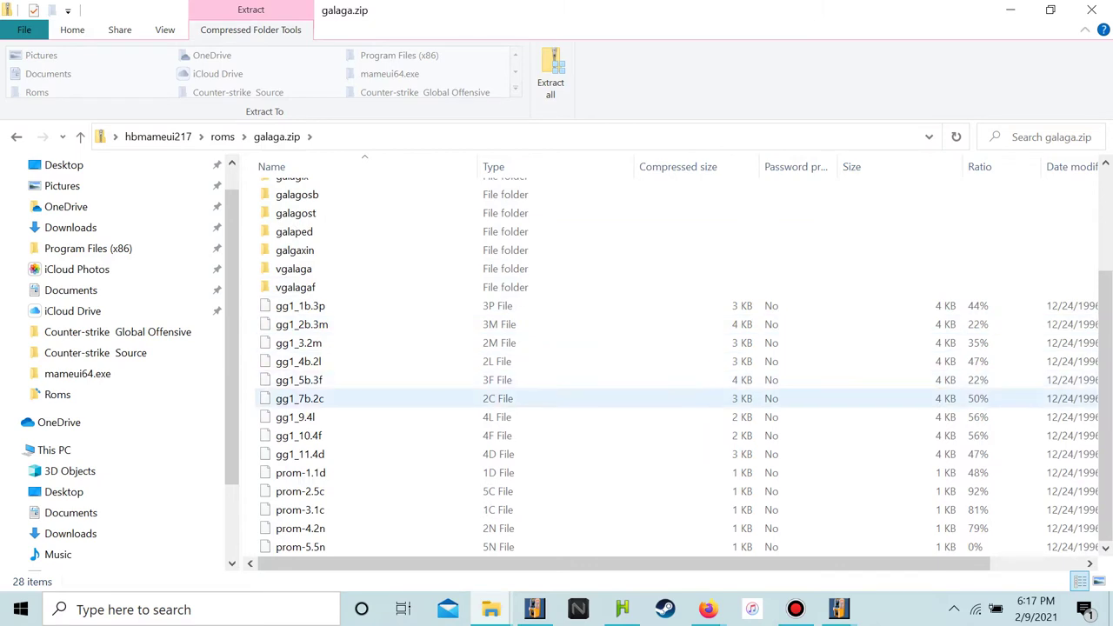
pyautogui.click(16, 137)
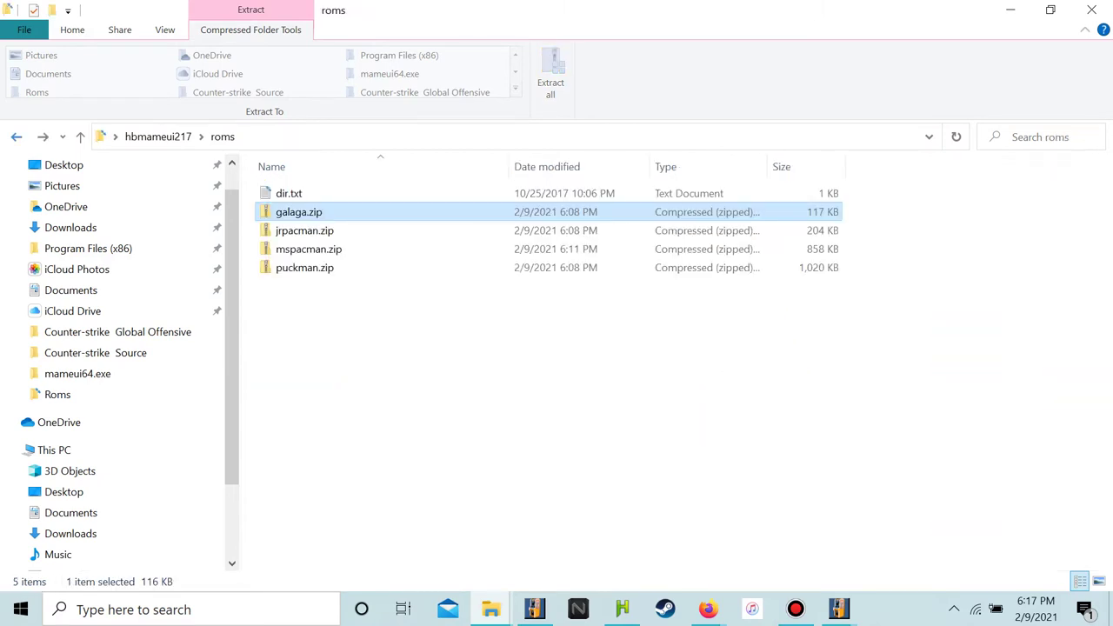
pyautogui.press('Return')
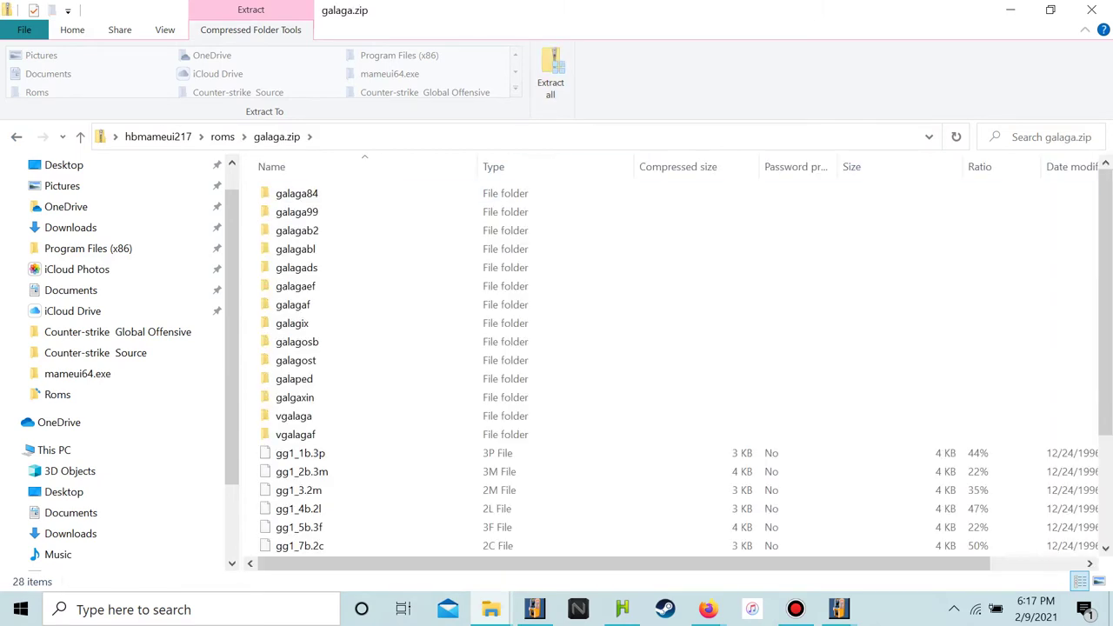
pyautogui.press('Down')
pyautogui.press('Return')
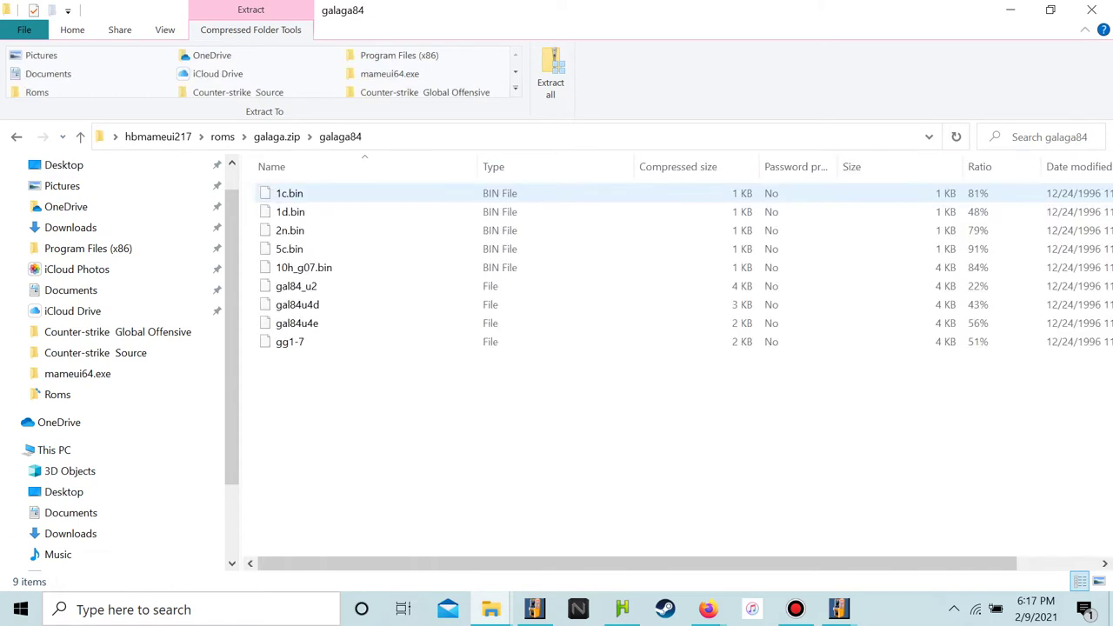
pyautogui.press('BackSpace')
pyautogui.press('BackSpace')
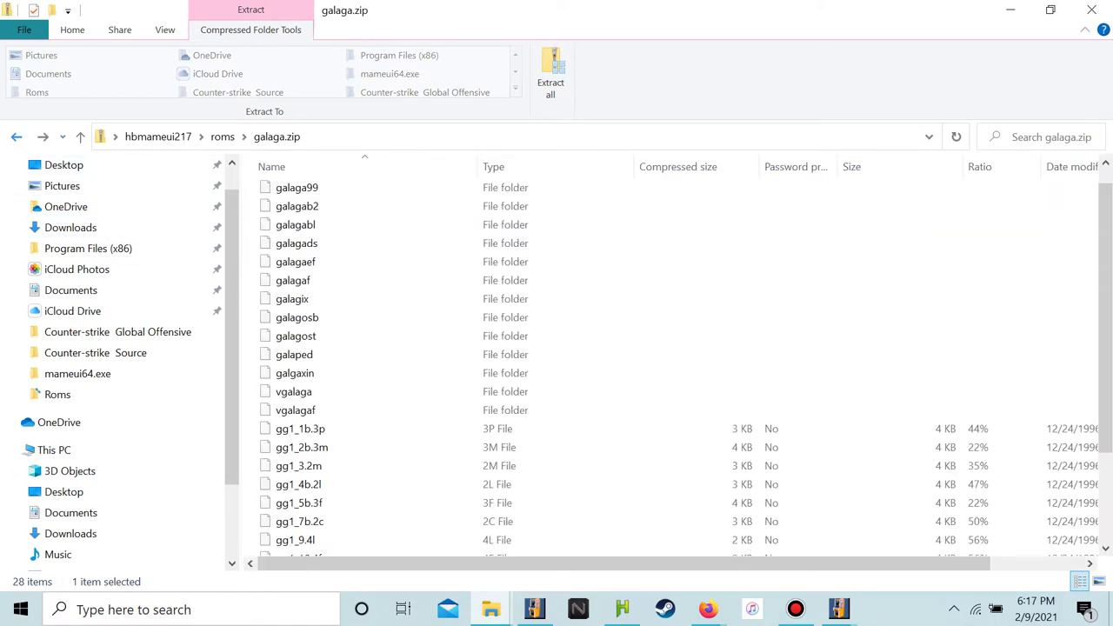
# Examine the clone folders inside jrpacman.zip and close the File Explorer window
pyautogui.press('Down')
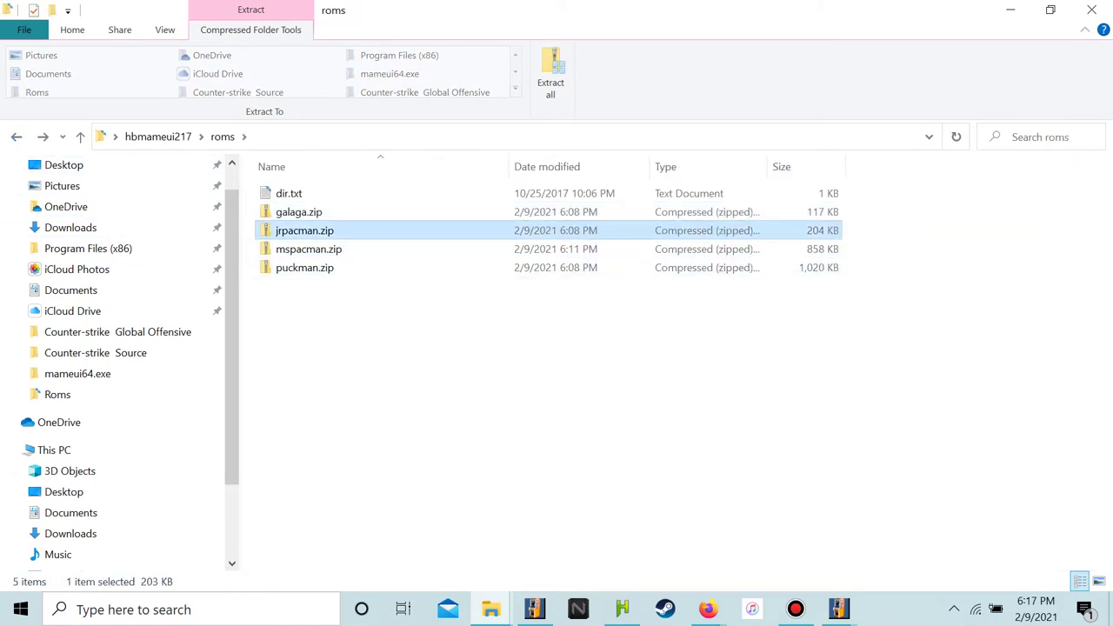
pyautogui.press('Return')
pyautogui.scroll(-4, 293, 342)
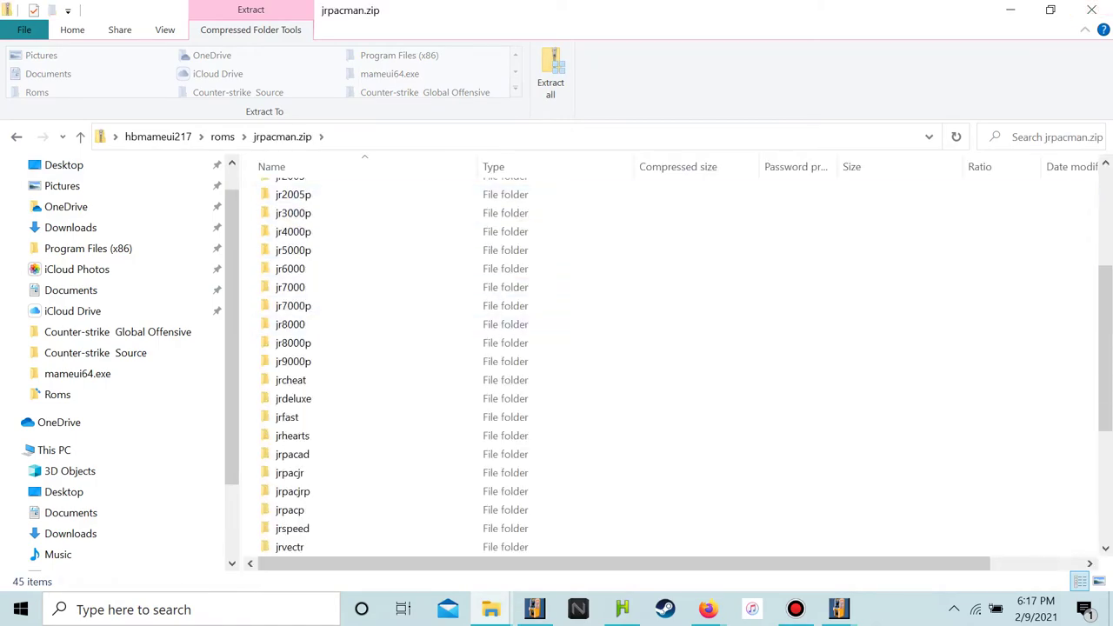
pyautogui.click(1092, 9)
# Review the clone games listed in HBMAMEUI64 and start an audit of all sets
pyautogui.scroll(-20, 224, 359)
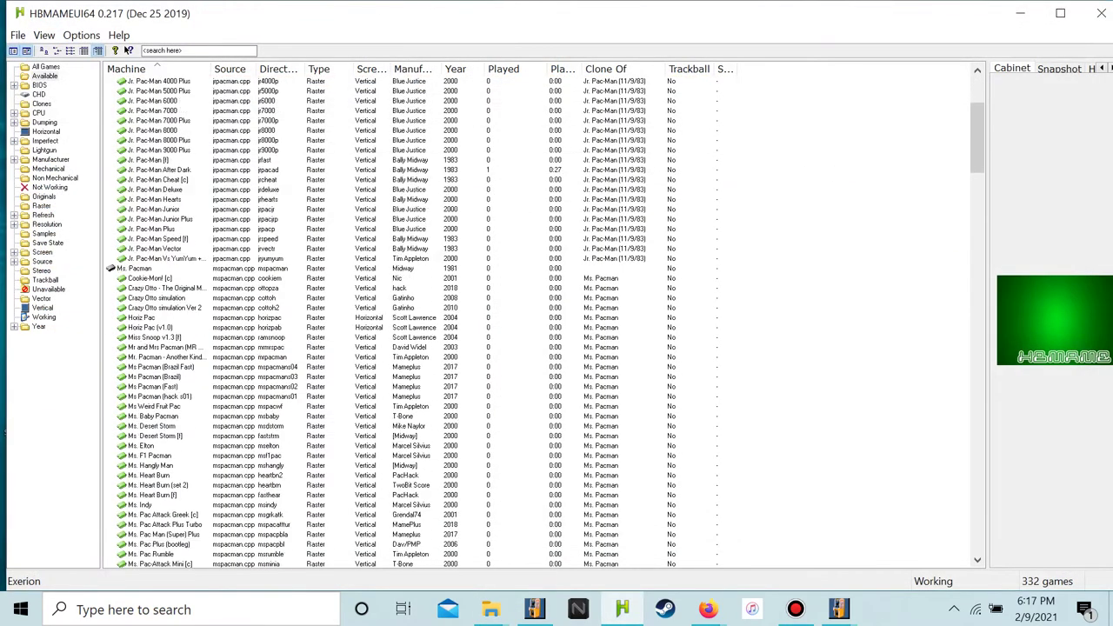
pyautogui.scroll(-20, 224, 361)
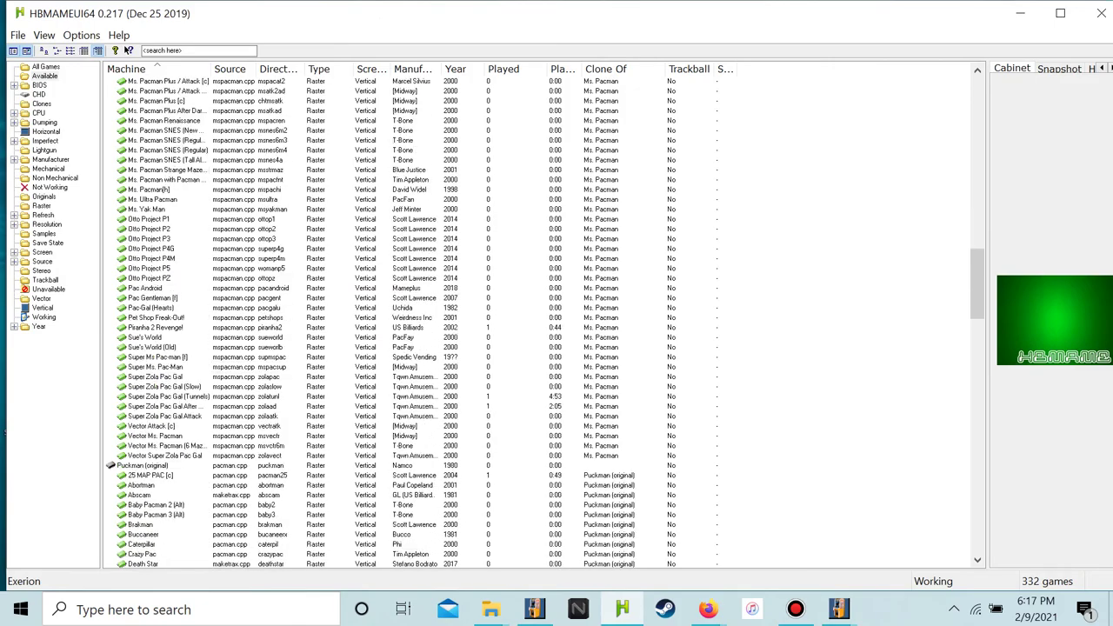
pyautogui.scroll(20, 538, 323)
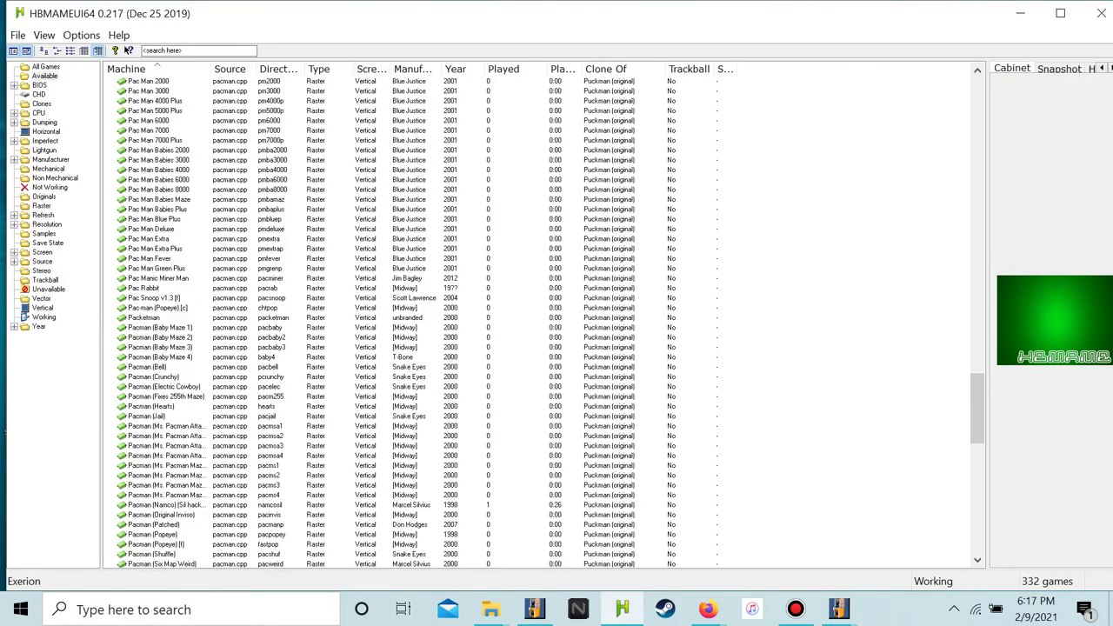
pyautogui.scroll(20, 538, 323)
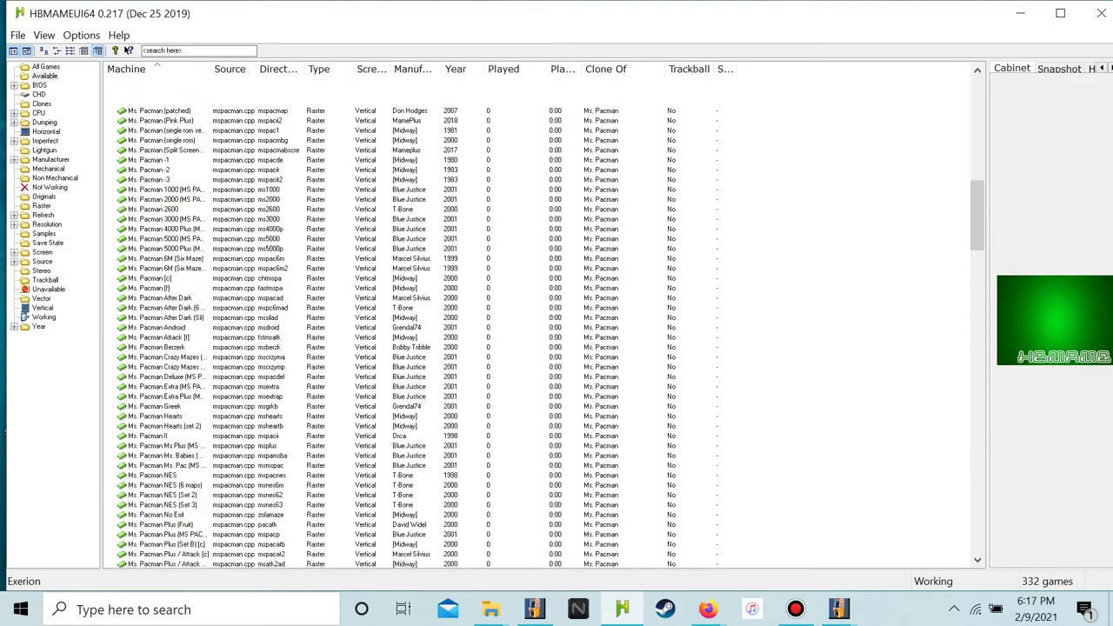
pyautogui.scroll(4, 537, 323)
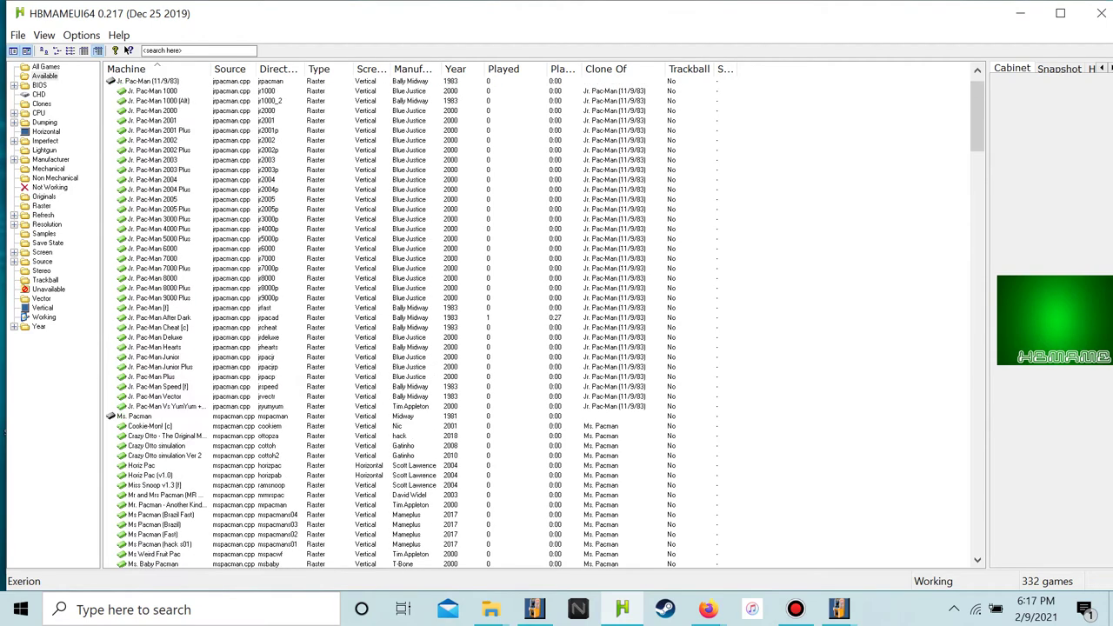
pyautogui.click(18, 34)
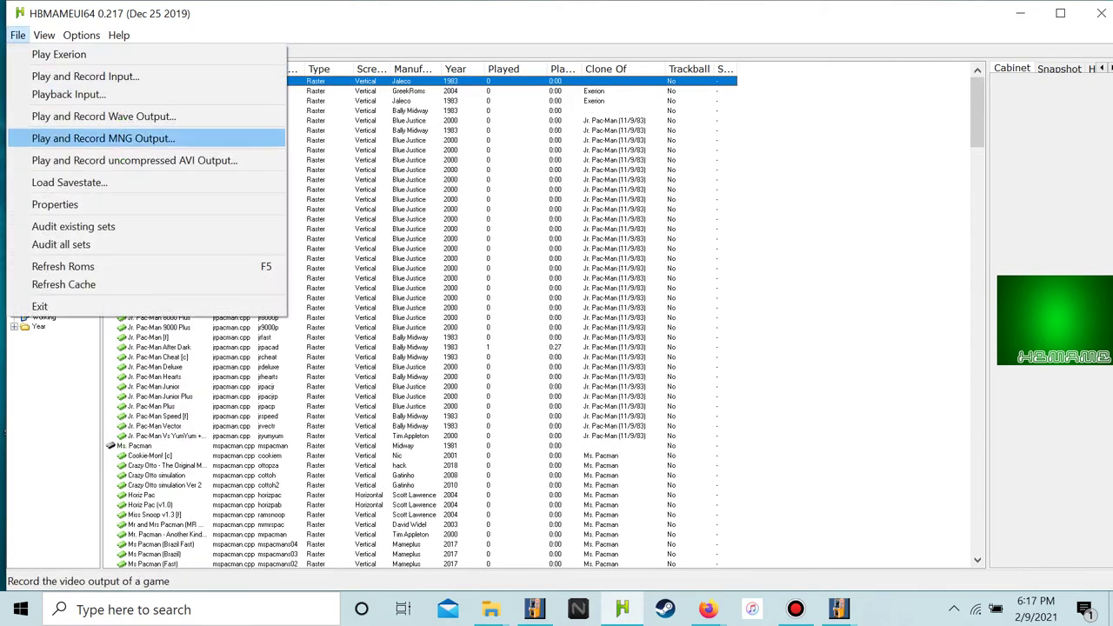
pyautogui.click(52, 244)
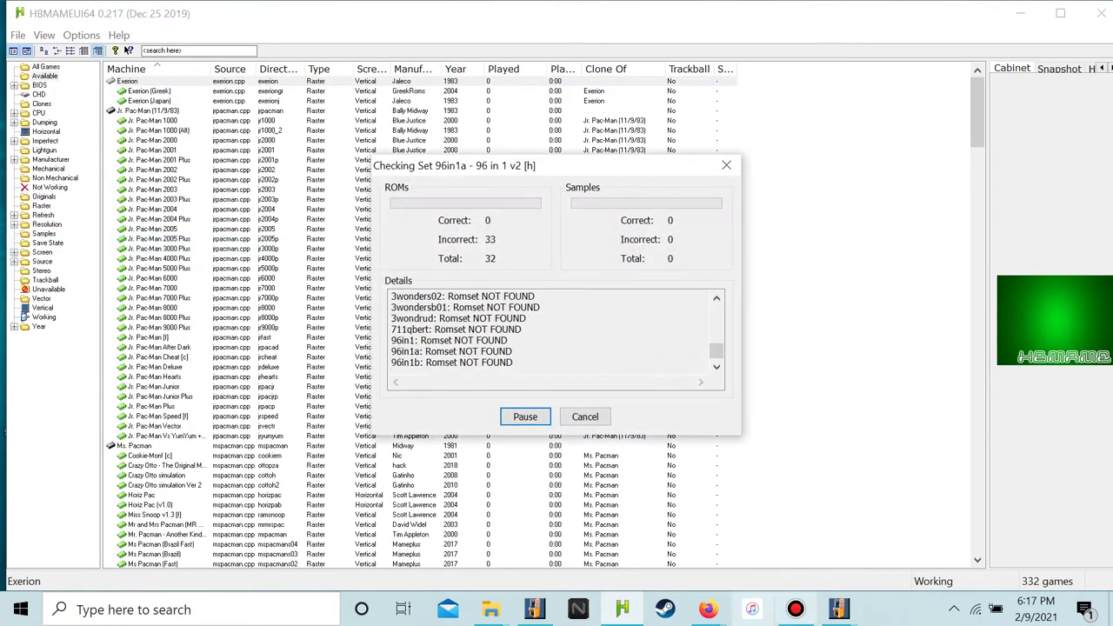
# Switch to the Firefox window with the hbmame0220 directory listing while the audit runs
pyautogui.moveTo(492, 609)
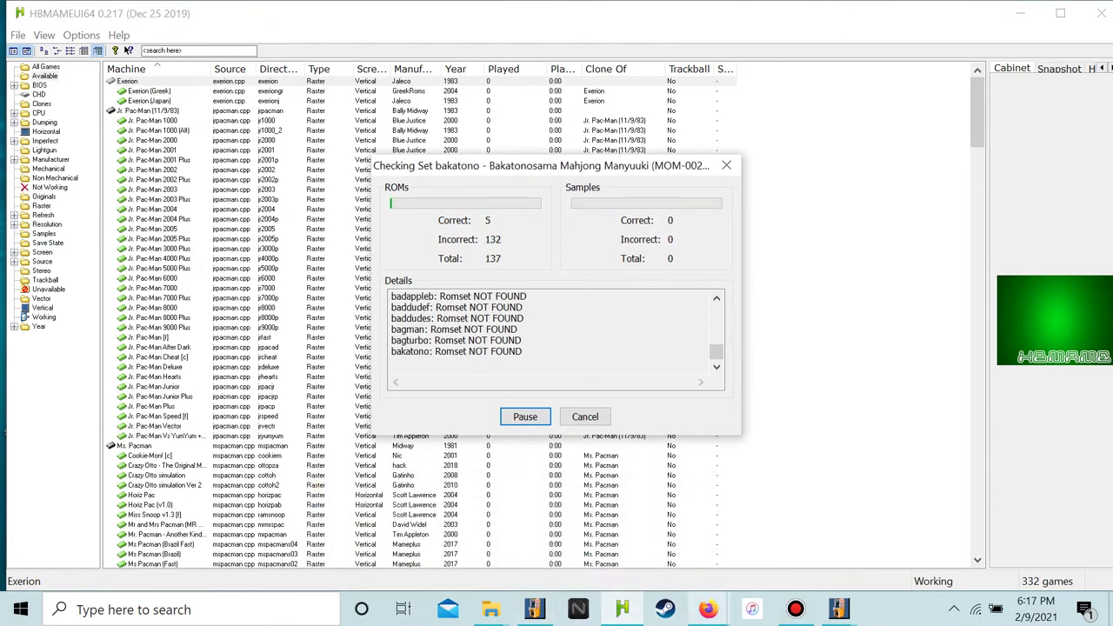
pyautogui.moveTo(709, 610)
pyautogui.click(608, 531)
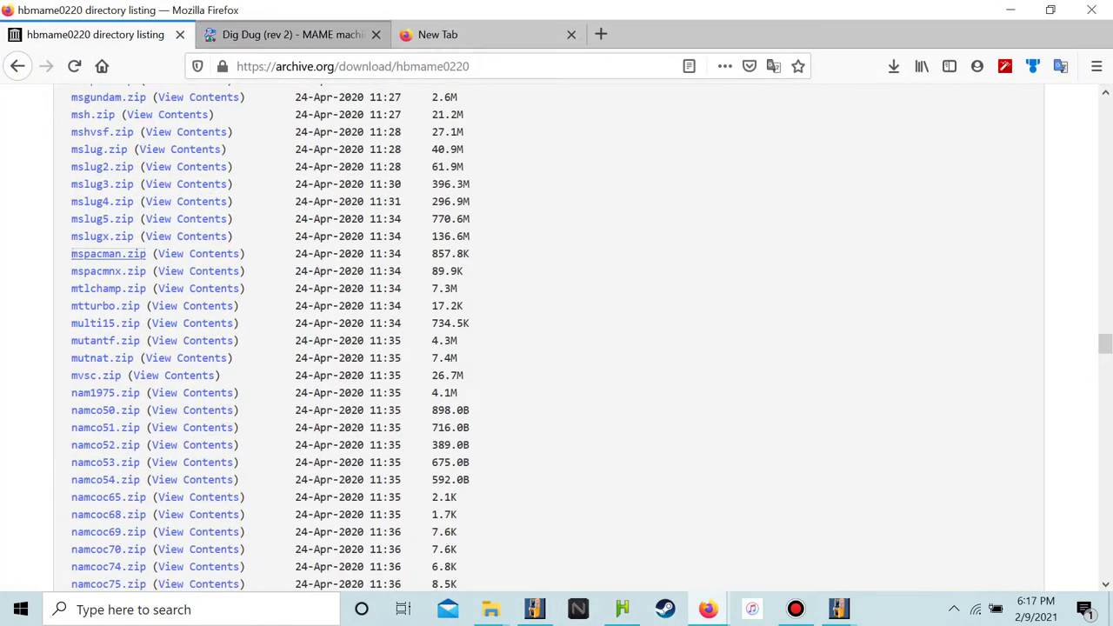
# Compare Dig Dug's required device files, such as NAMCO51.ZIP, with the Namco archives in the hbmame0220 directory listing
pyautogui.click(251, 35)
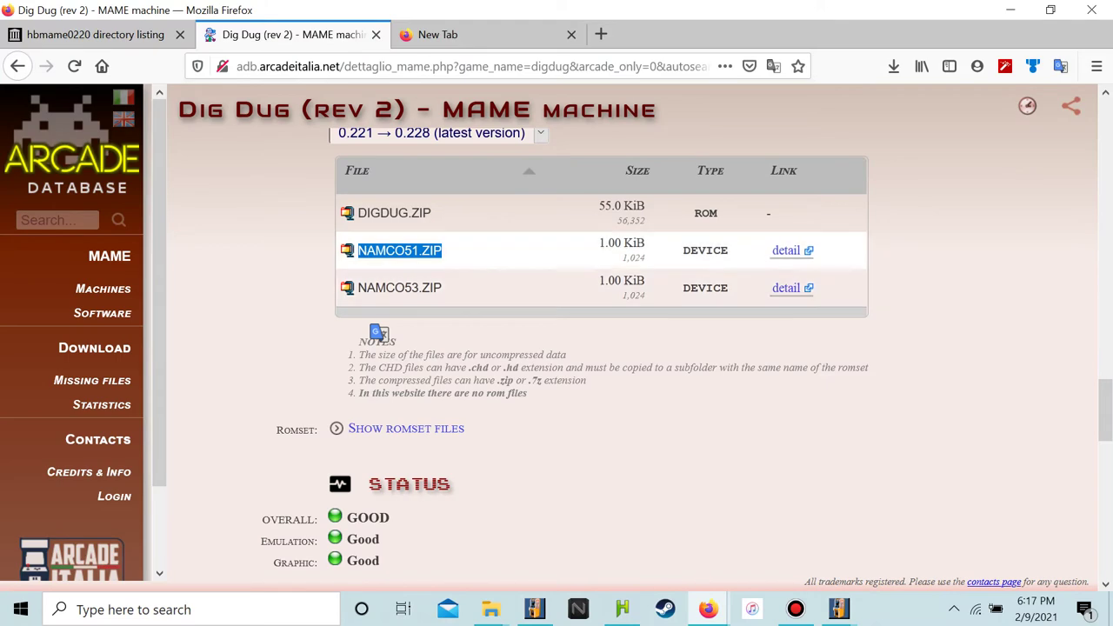
pyautogui.rightClick(416, 254)
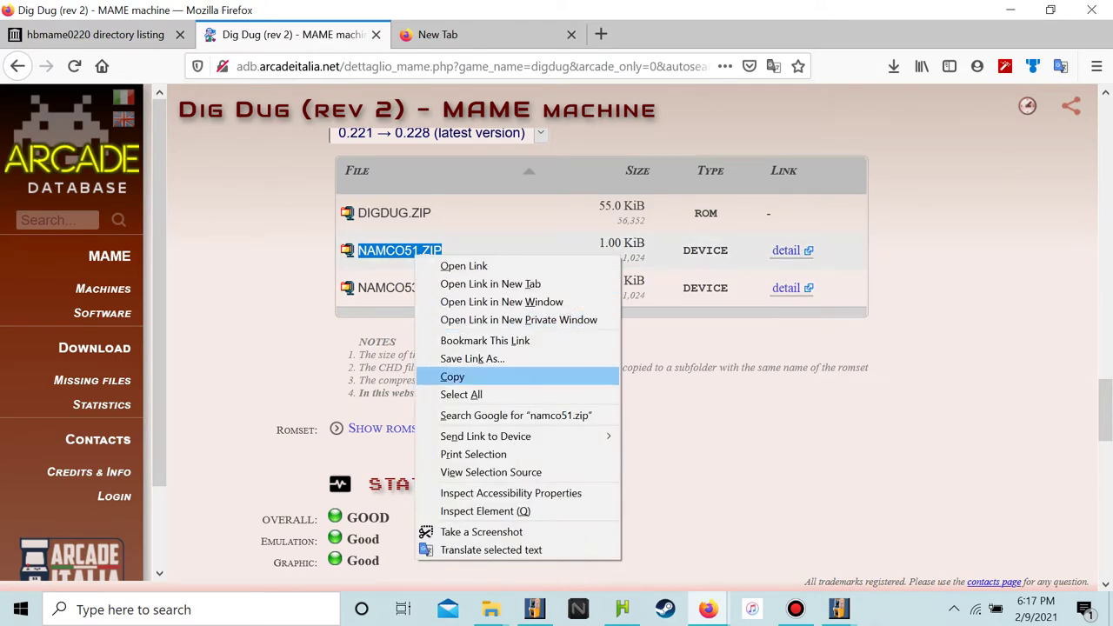
pyautogui.press('Escape')
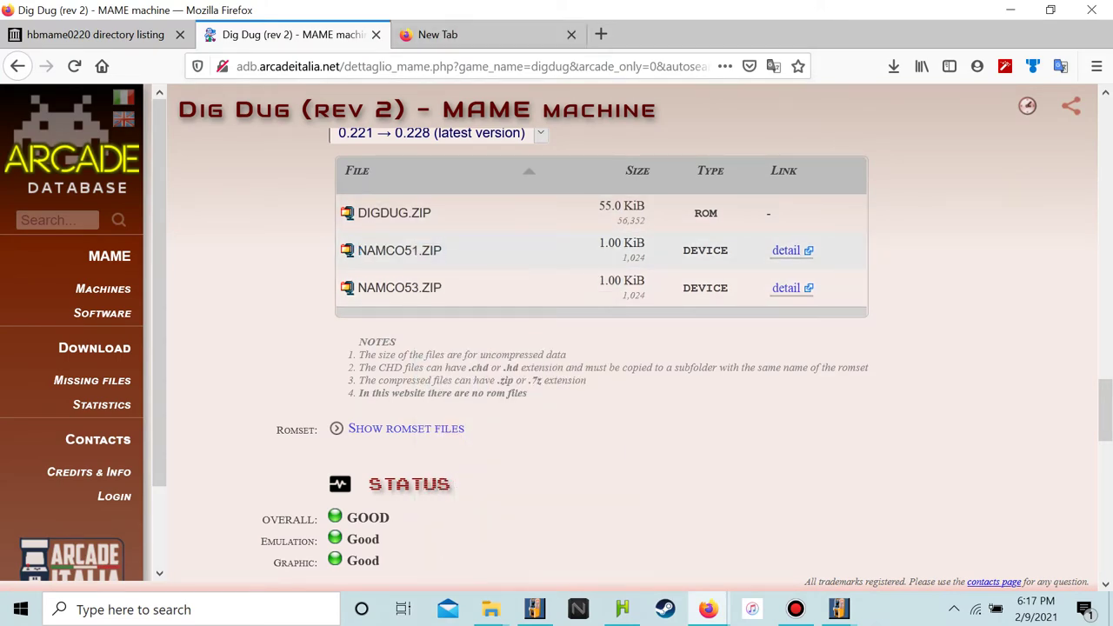
pyautogui.hotkey('ctrl', 'shift', 'Tab')
pyautogui.scroll(-5, 109, 253)
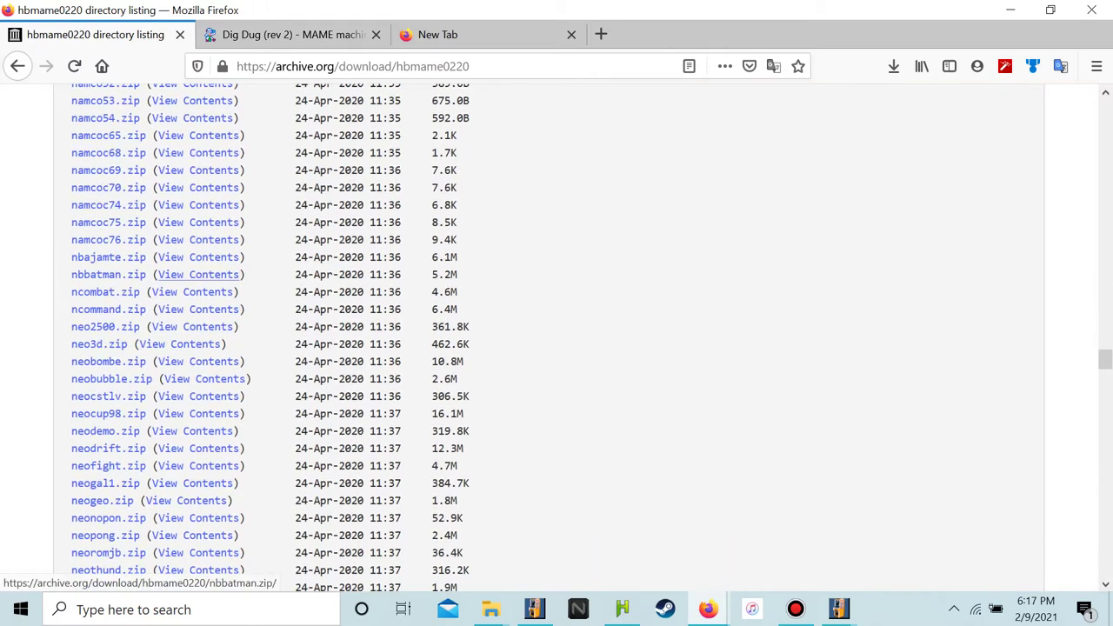
pyautogui.scroll(1, 103, 181)
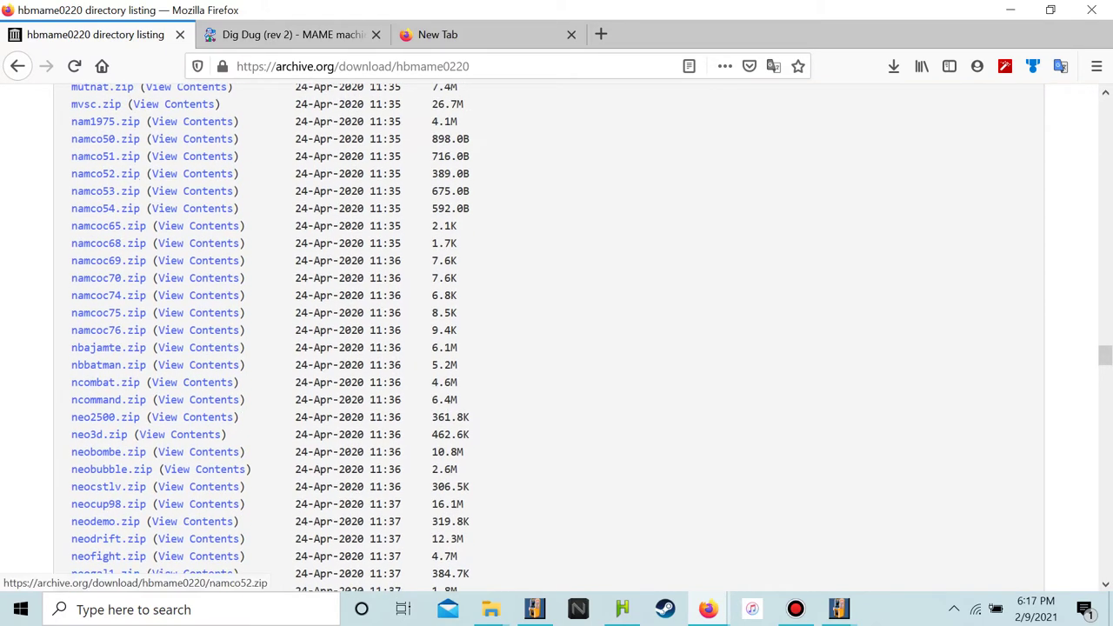
# Search the Arcade Database for "galaga" and open the Galaga (Namco rev. B) machine page
pyautogui.hotkey('ctrl', 'Tab')
pyautogui.scroll(10, 557, 331)
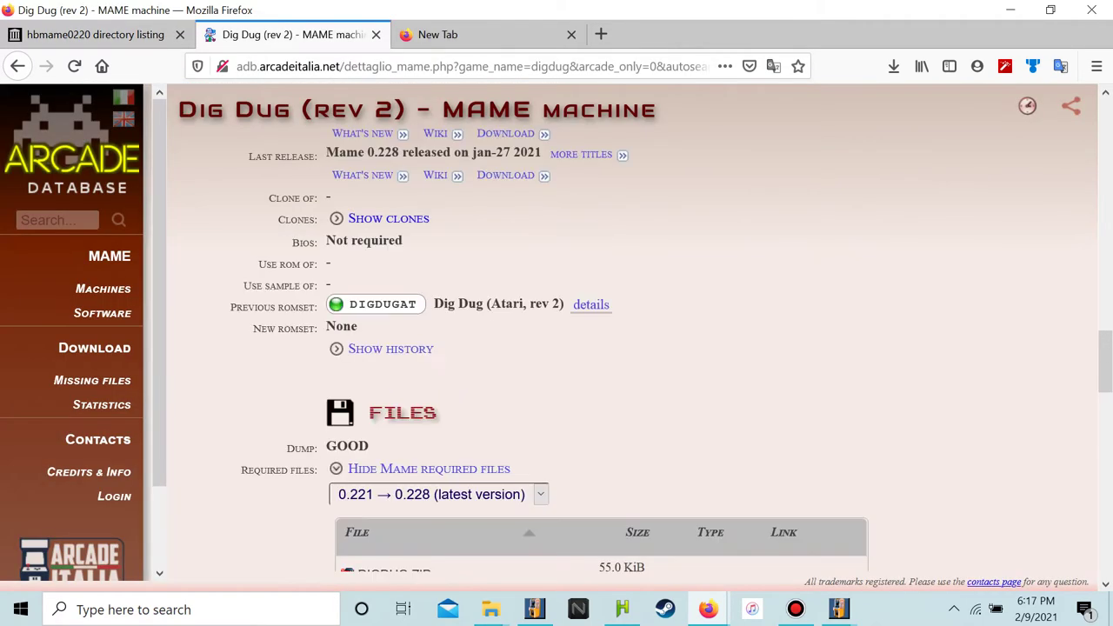
pyautogui.click(57, 220)
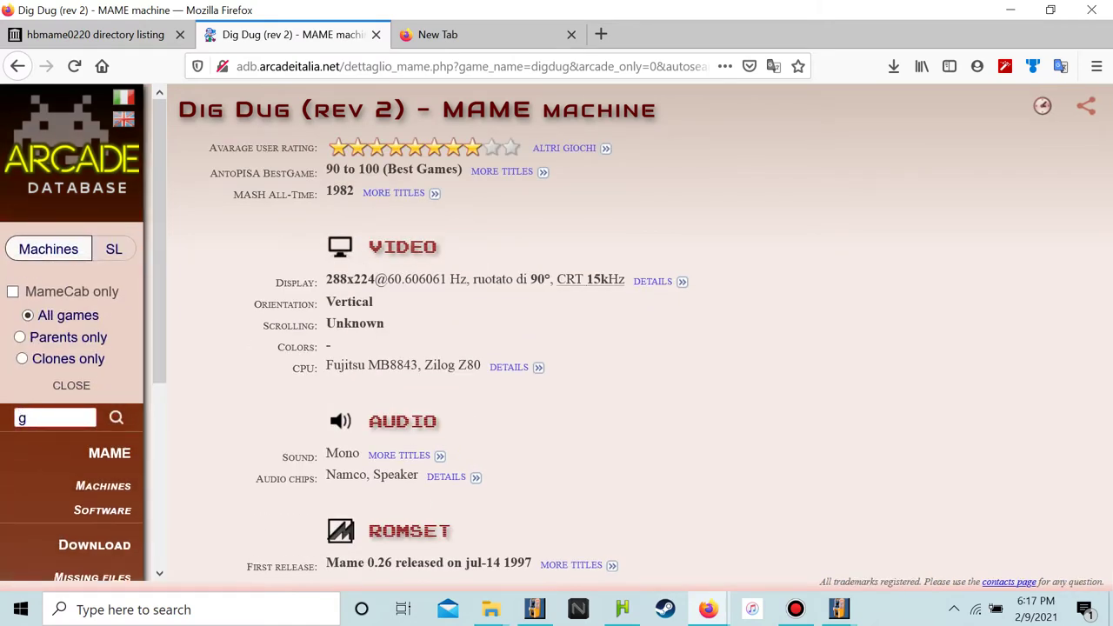
pyautogui.write('gala')
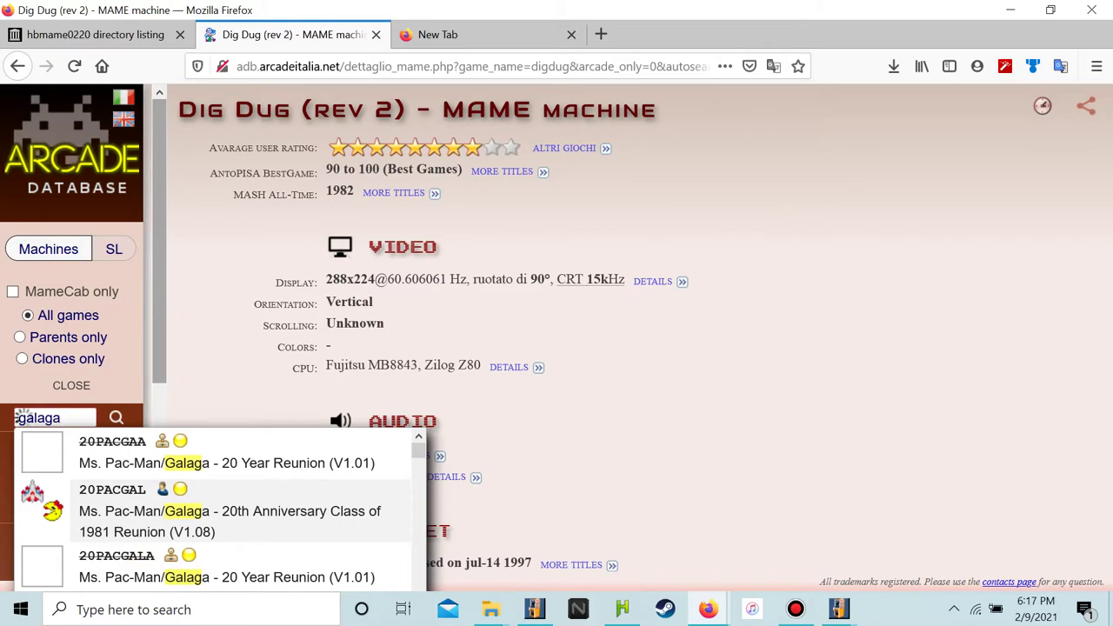
pyautogui.write('ga')
pyautogui.press('Return')
# Show the required MAME files for Galaga and check which device archives are listed
pyautogui.scroll(-5, 626, 347)
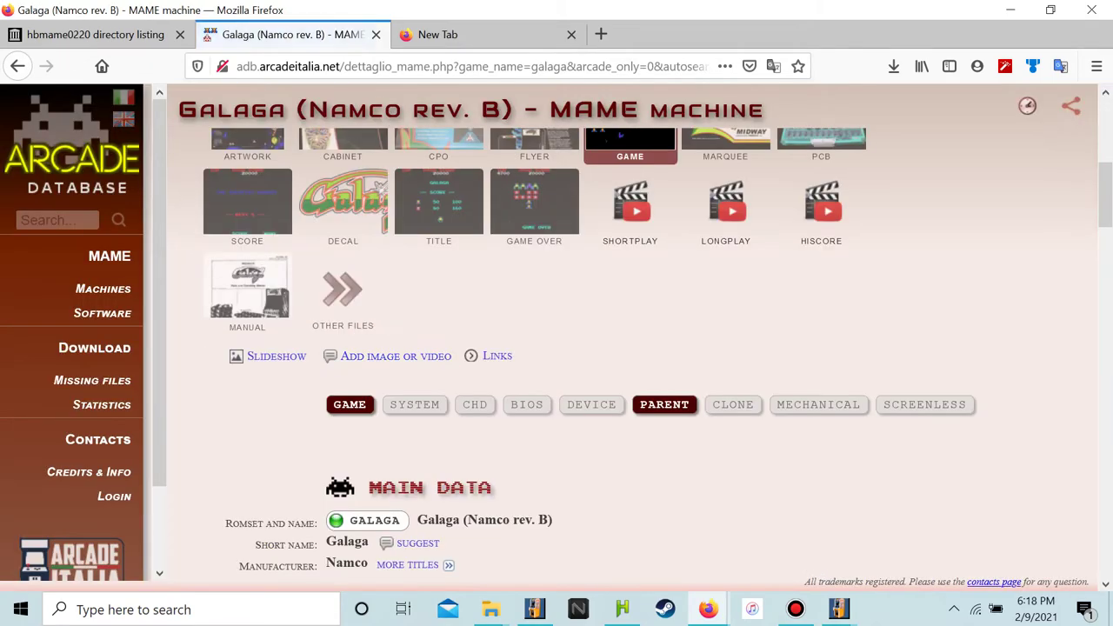
pyautogui.scroll(-20, 626, 348)
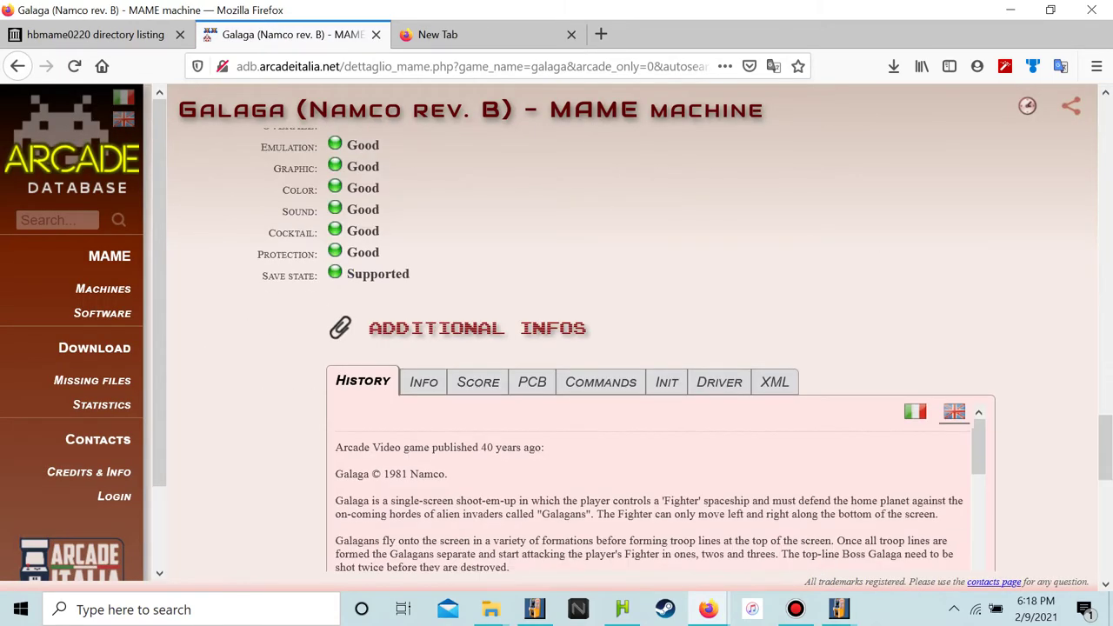
pyautogui.scroll(5, 626, 348)
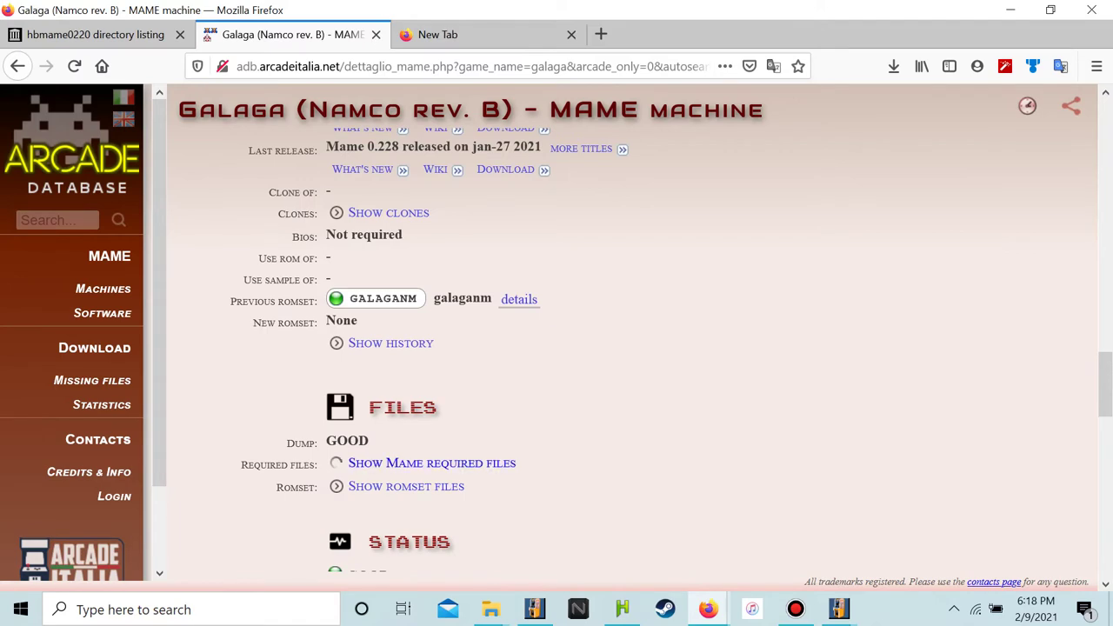
pyautogui.scroll(-3, 627, 348)
pyautogui.scroll(1, 626, 347)
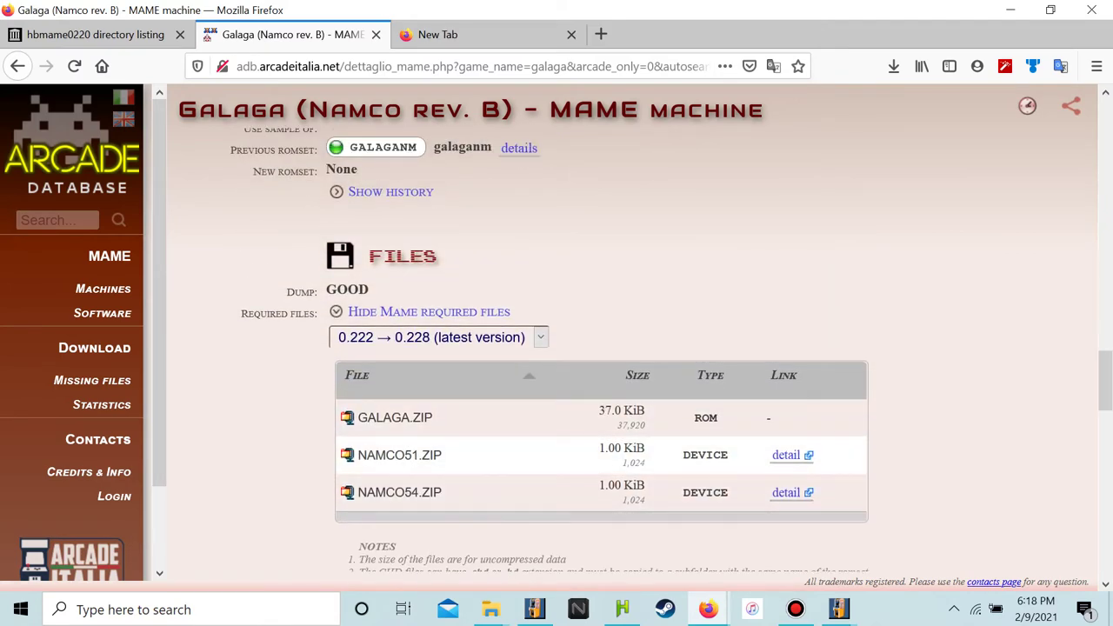
pyautogui.moveTo(419, 454); pyautogui.dragTo(376, 454)
pyautogui.click(393, 422)
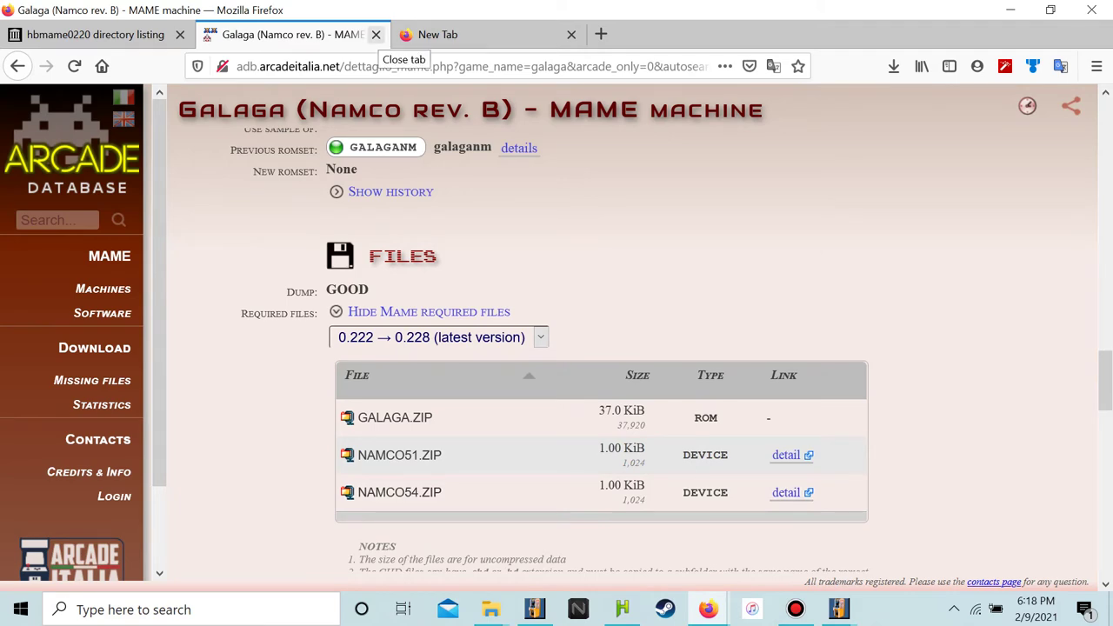
# Save namco51.zip from the hbmame0220 directory listing to the Downloads folder
pyautogui.click(95, 34)
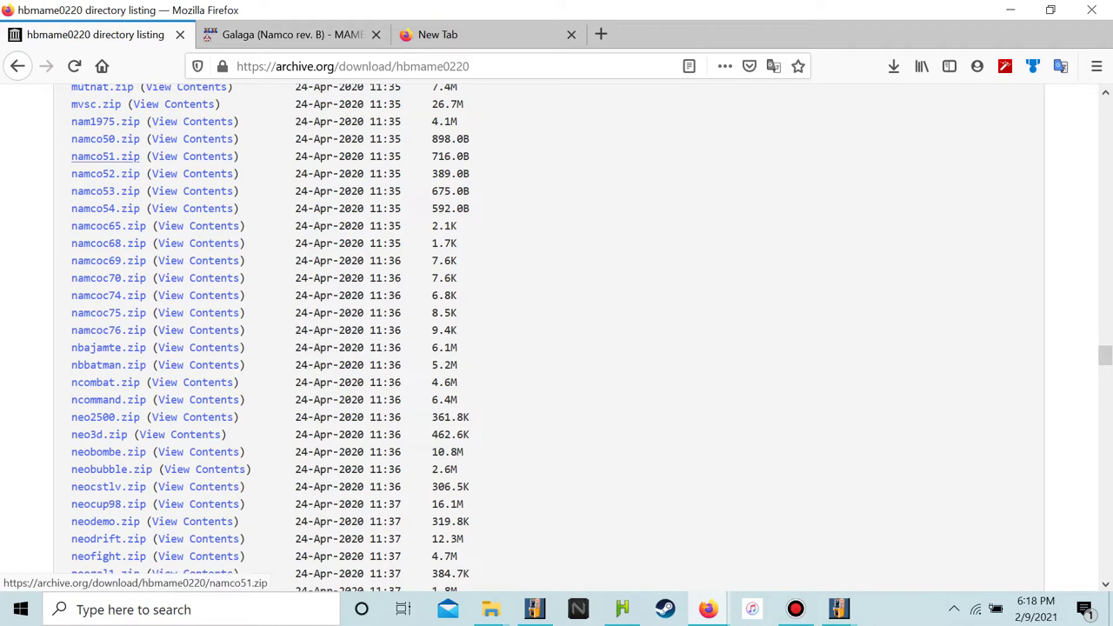
pyautogui.rightClick(108, 159)
pyautogui.click(200, 244)
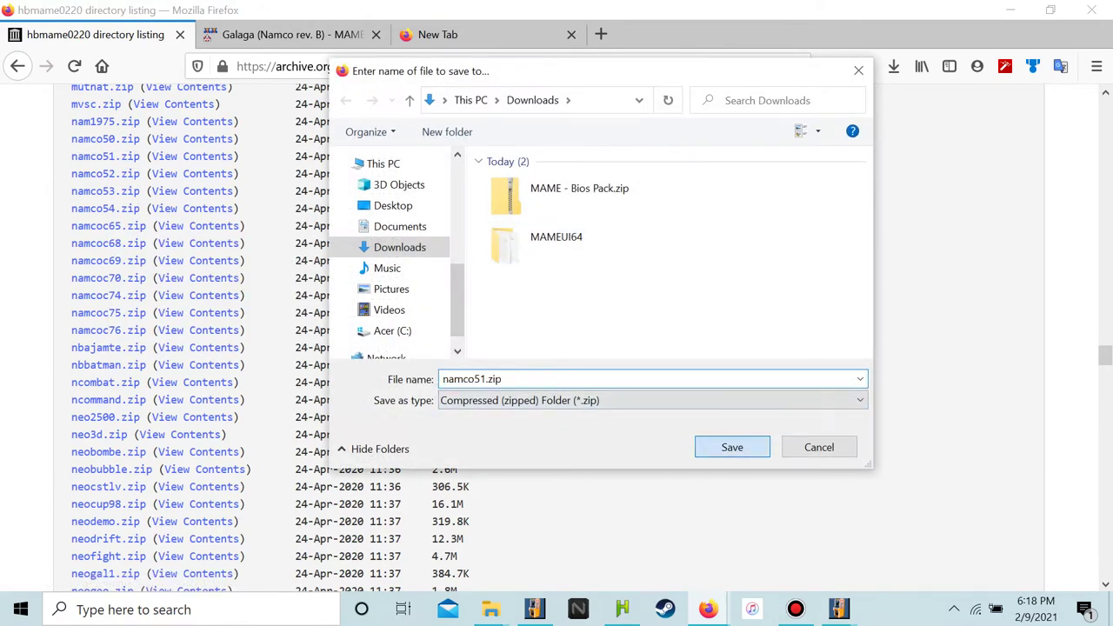
pyautogui.press('Return')
# Recheck Galaga's required device files and save namco54.zip from the hbmame0220 listing to the Downloads folder
pyautogui.hotkey('ctrl', 'pagedown')
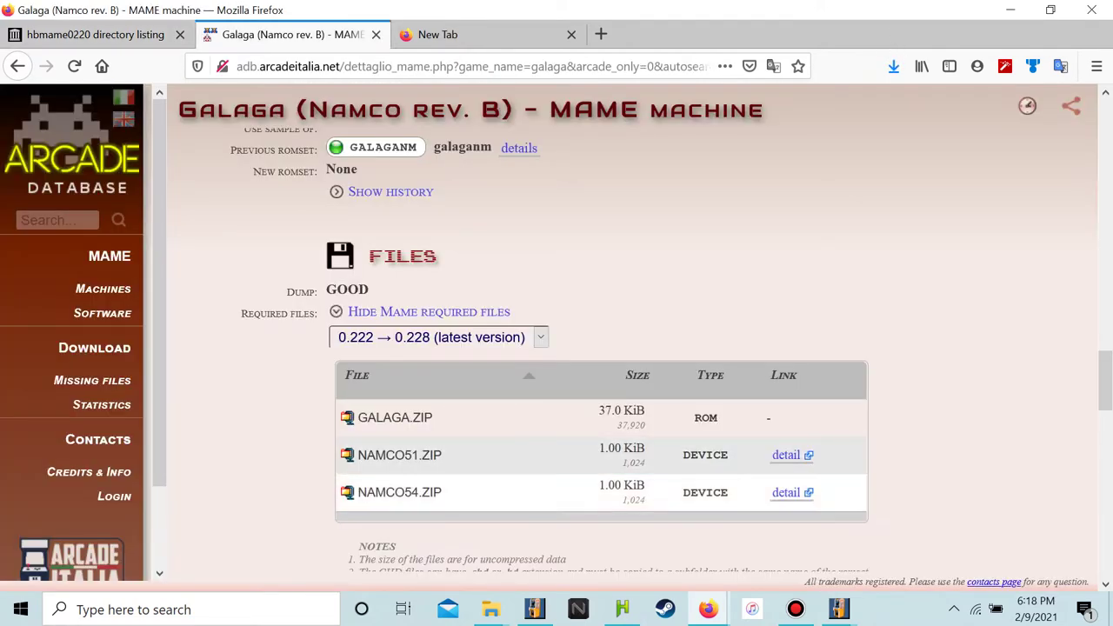
pyautogui.hotkey('ctrl', 'pageup')
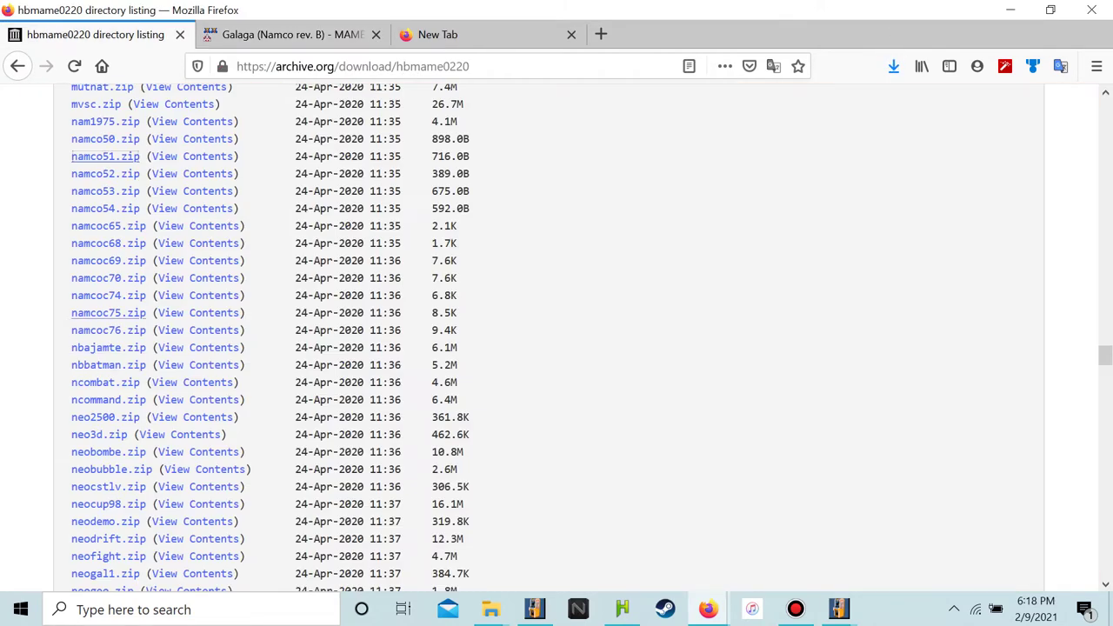
pyautogui.rightClick(117, 212)
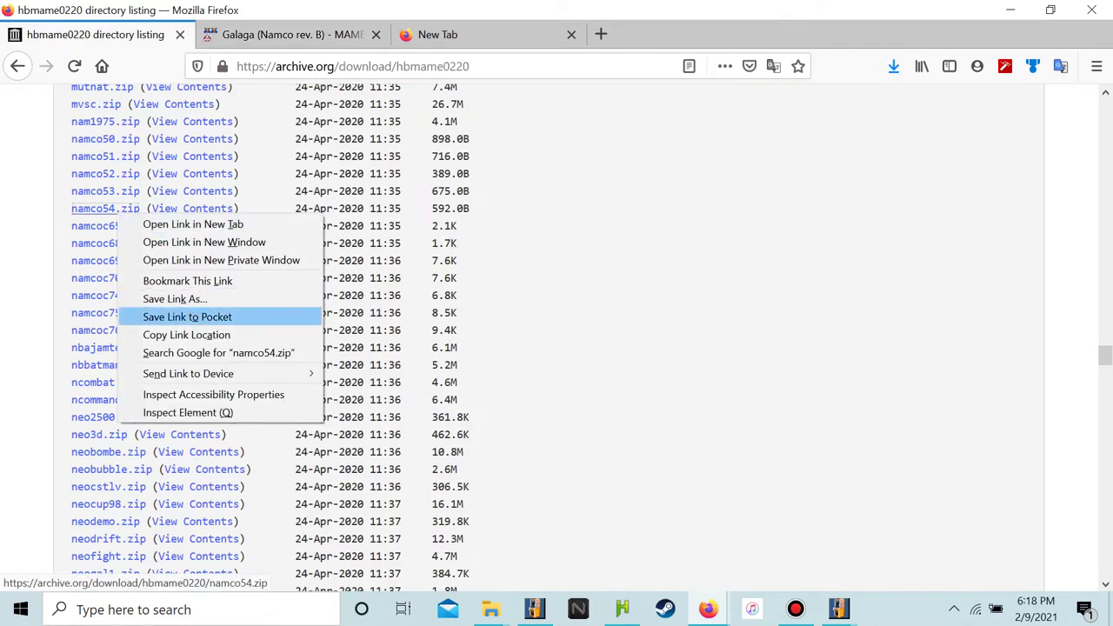
pyautogui.click(148, 299)
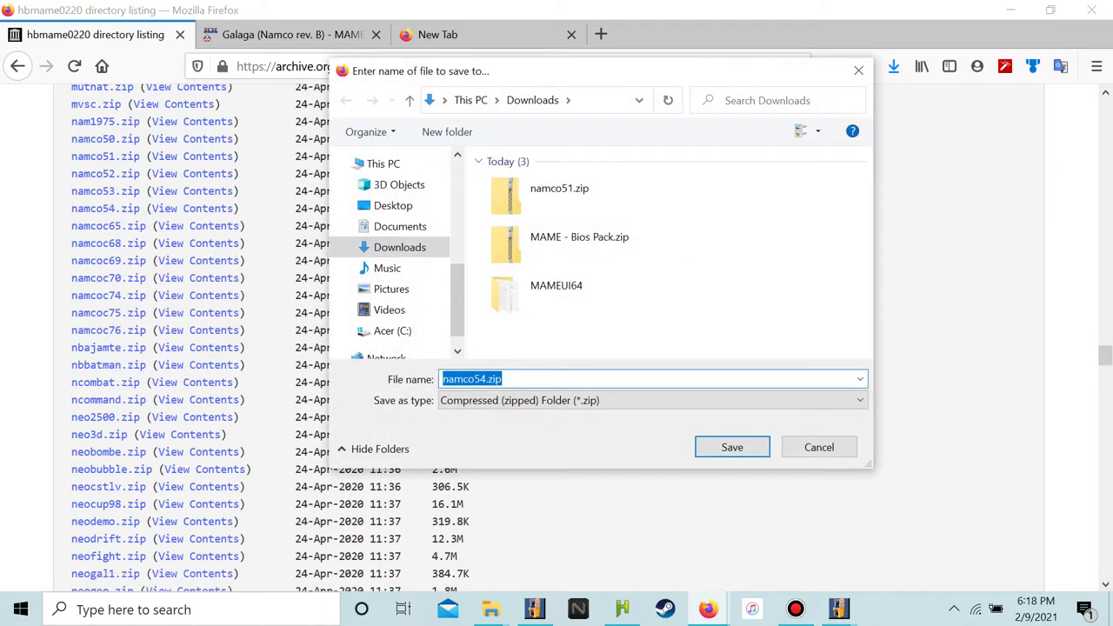
pyautogui.click(731, 447)
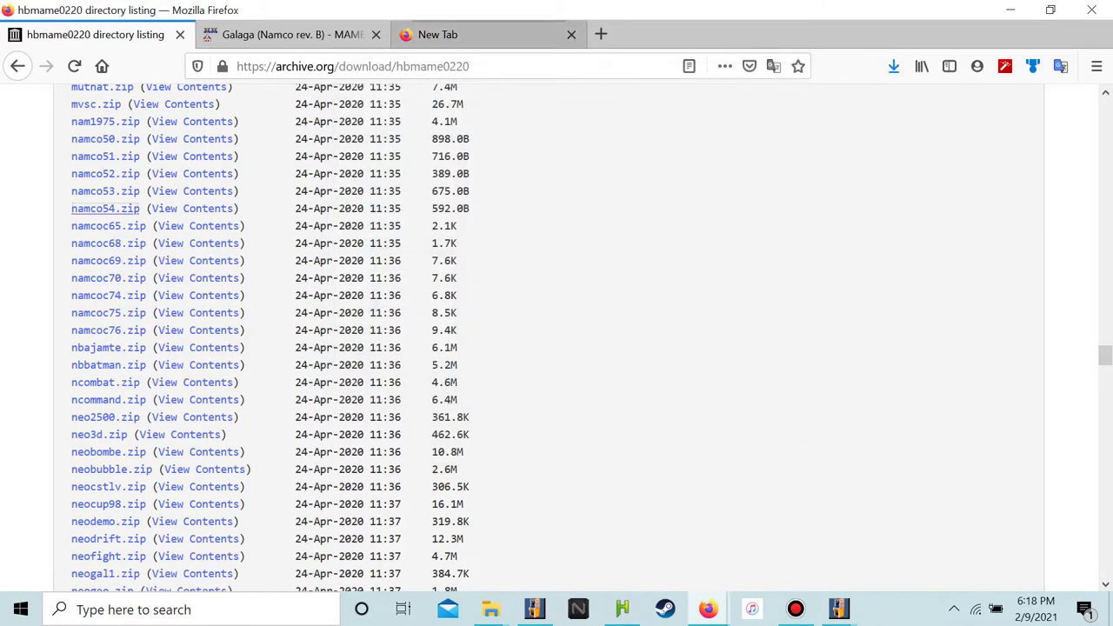
# Open The HBMAME Place site in the empty tab and look over its table of HBMAME downloads
pyautogui.click(487, 33)
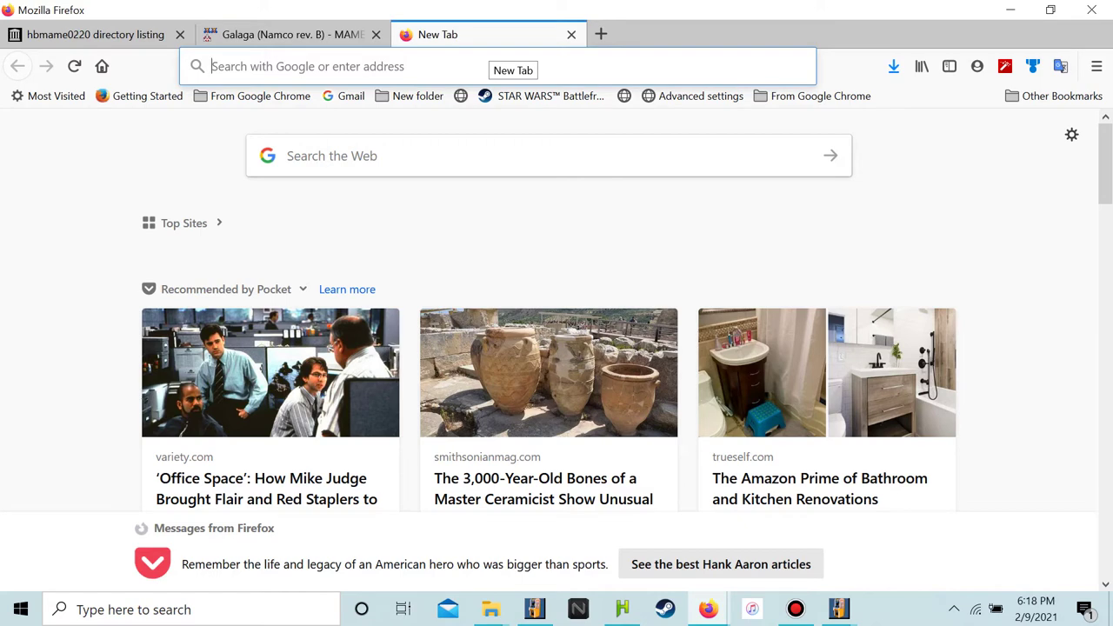
pyautogui.write('hbm')
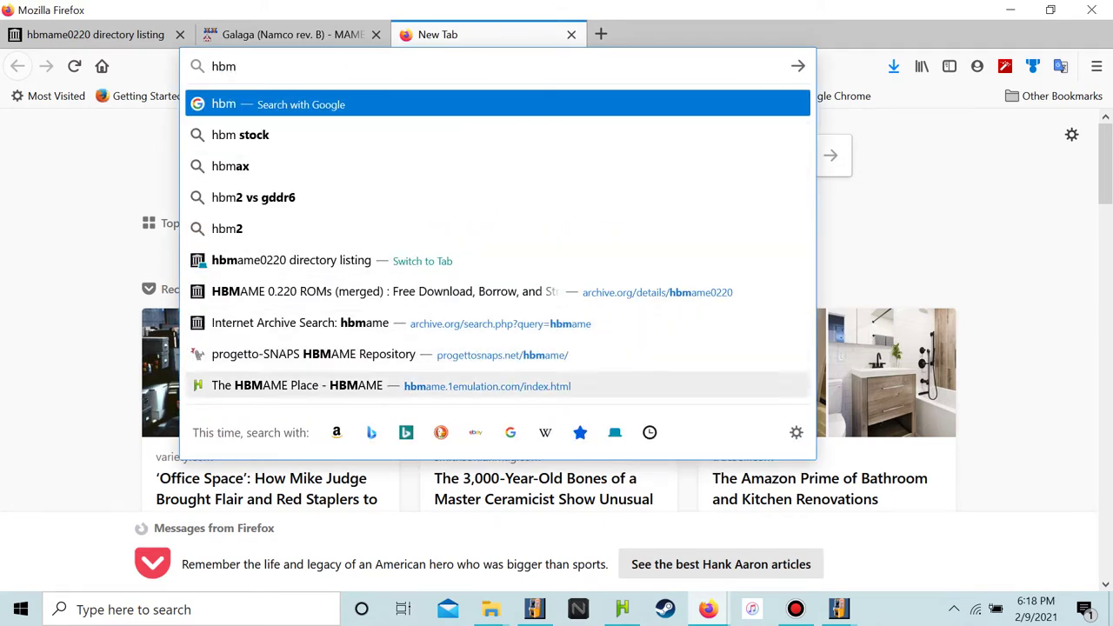
pyautogui.click(391, 385)
pyautogui.scroll(-4, 557, 348)
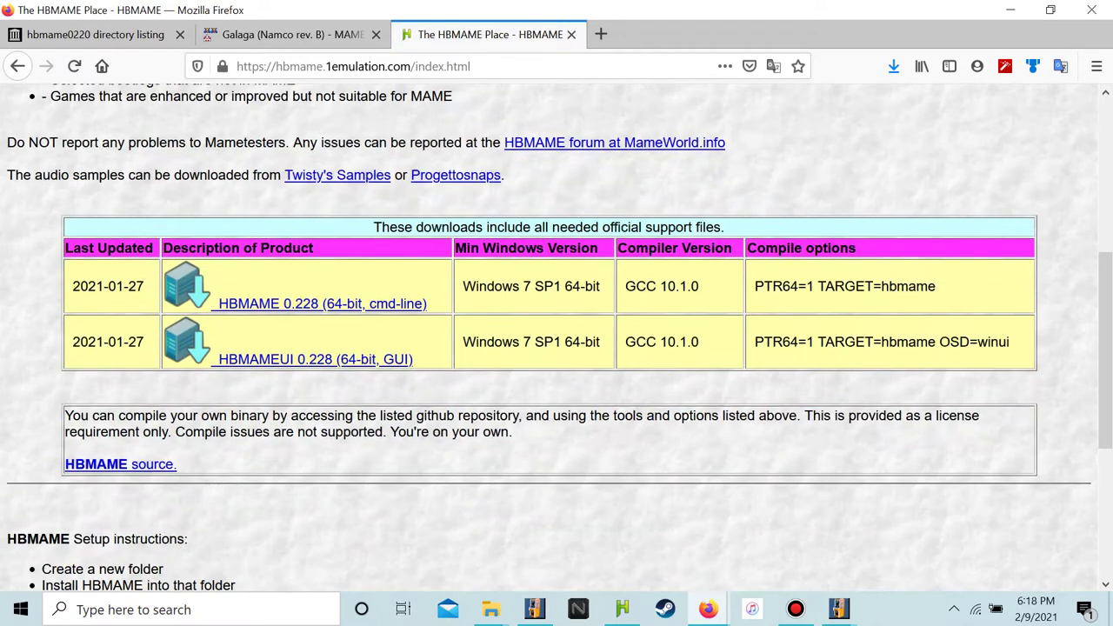
pyautogui.scroll(-3, 557, 348)
pyautogui.scroll(4, 556, 348)
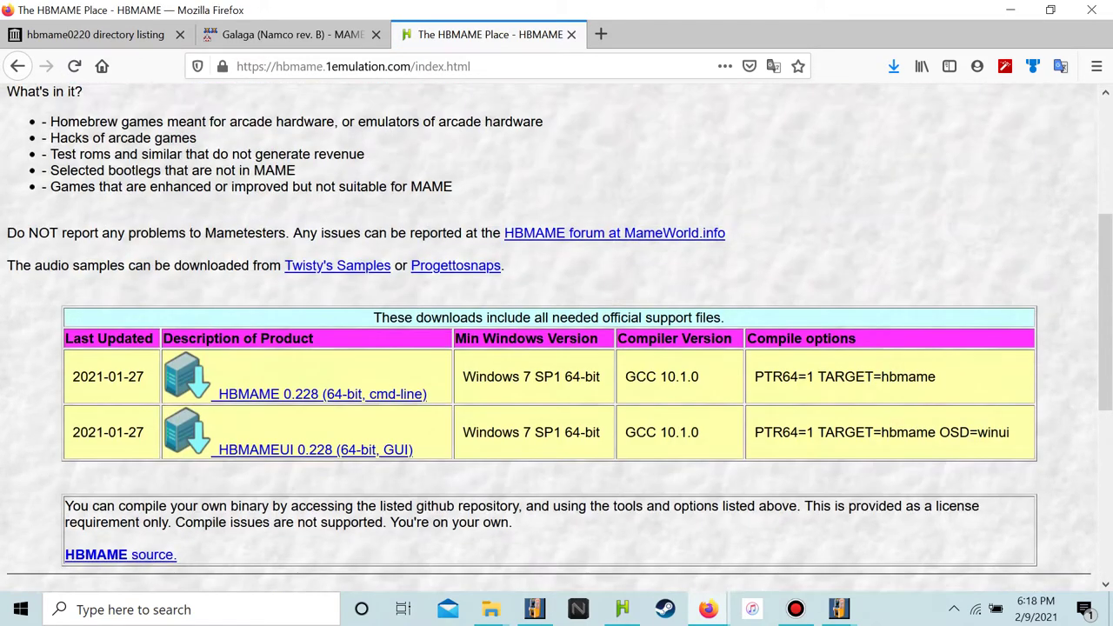
# Open the older versions of HBMAME and examine the list of releases, including 0.217 from Dec 25, 2019
pyautogui.scroll(-4, 557, 348)
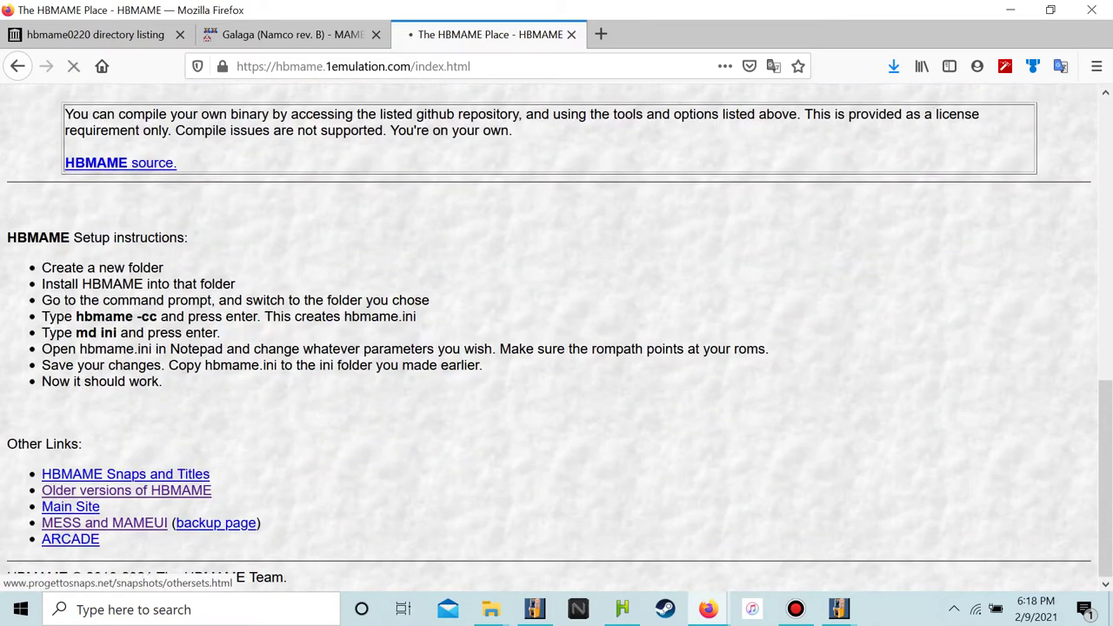
pyautogui.scroll(-8, 556, 348)
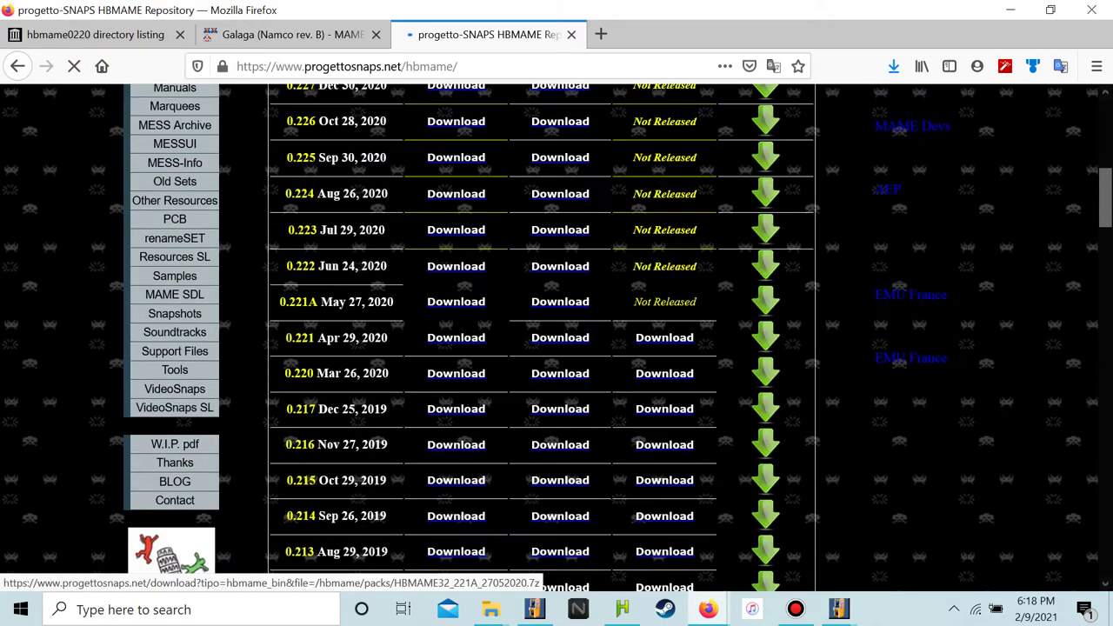
pyautogui.scroll(3, 560, 338)
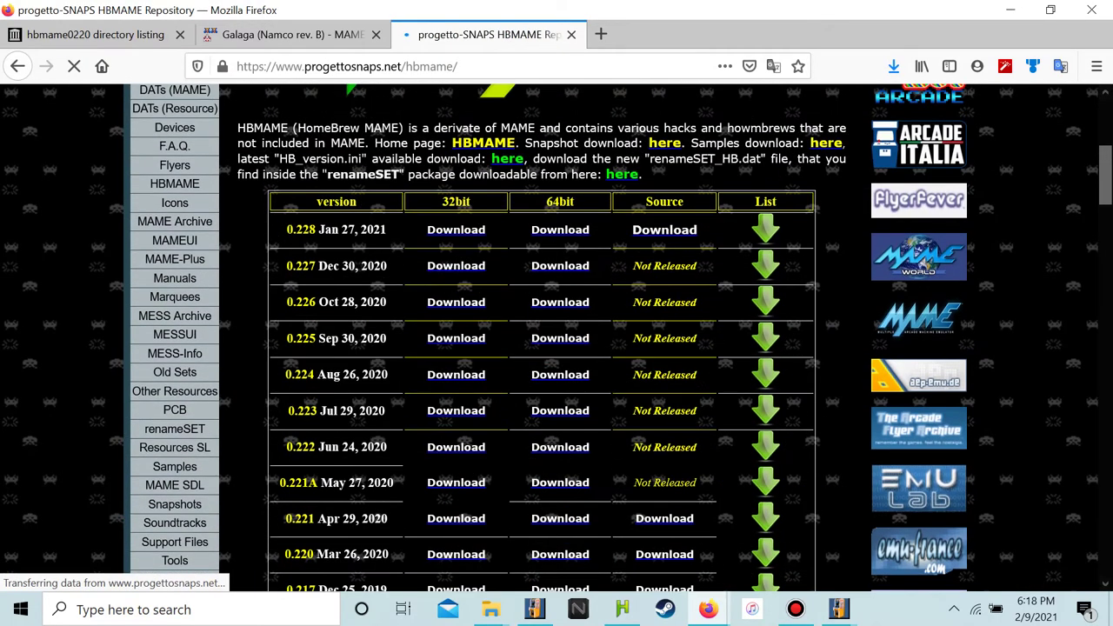
pyautogui.scroll(-2, 560, 338)
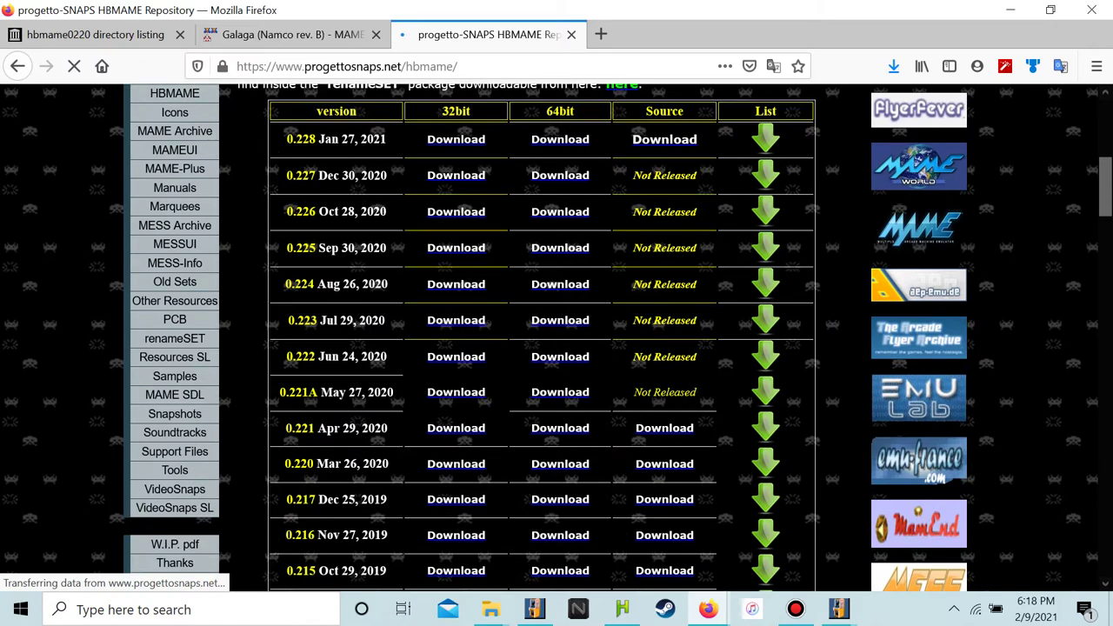
pyautogui.scroll(-6, 557, 337)
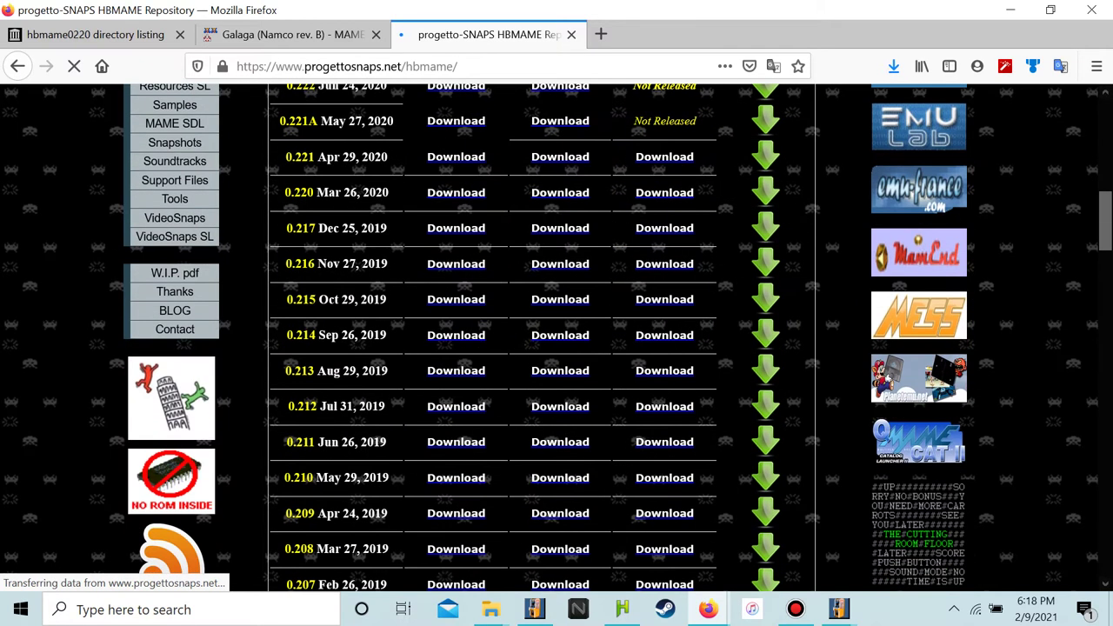
pyautogui.scroll(6, 557, 337)
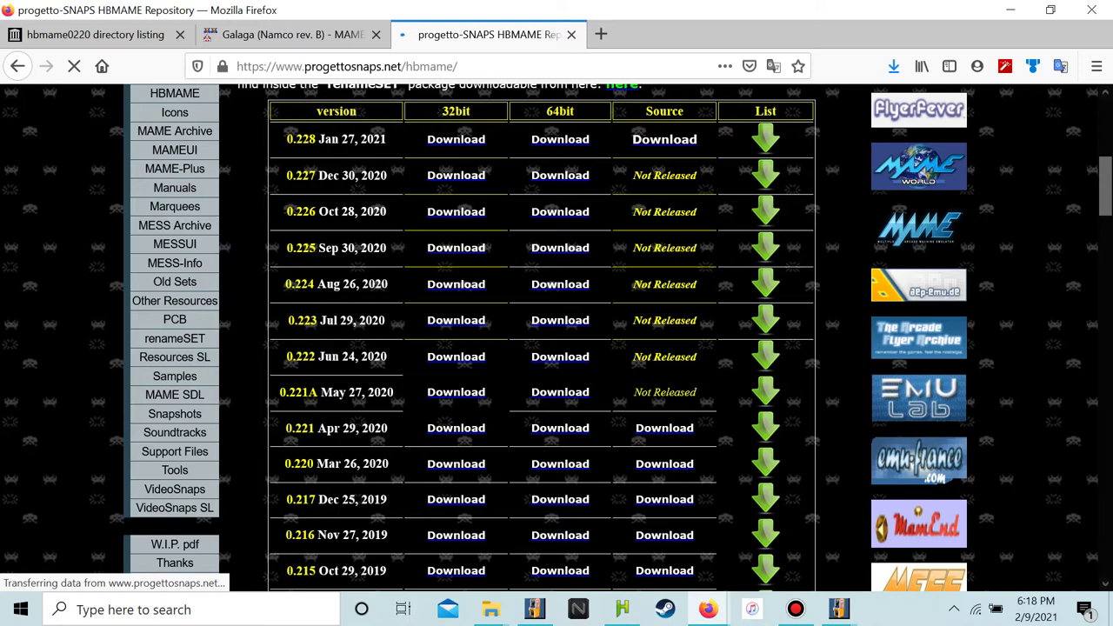
pyautogui.moveTo(388, 500); pyautogui.dragTo(287, 500)
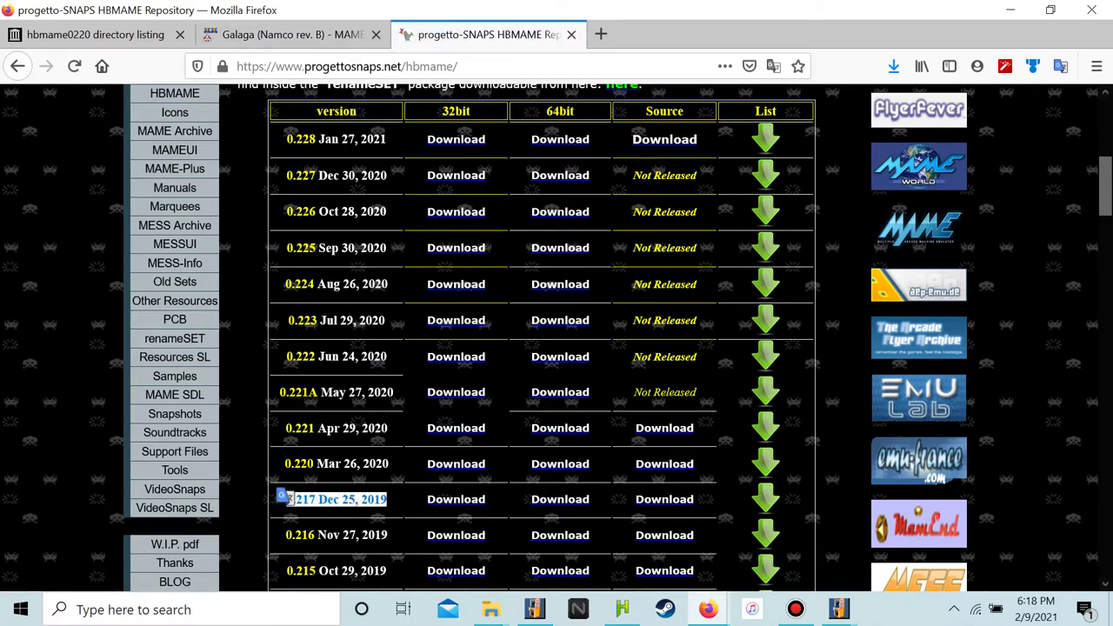
pyautogui.scroll(4, 286, 496)
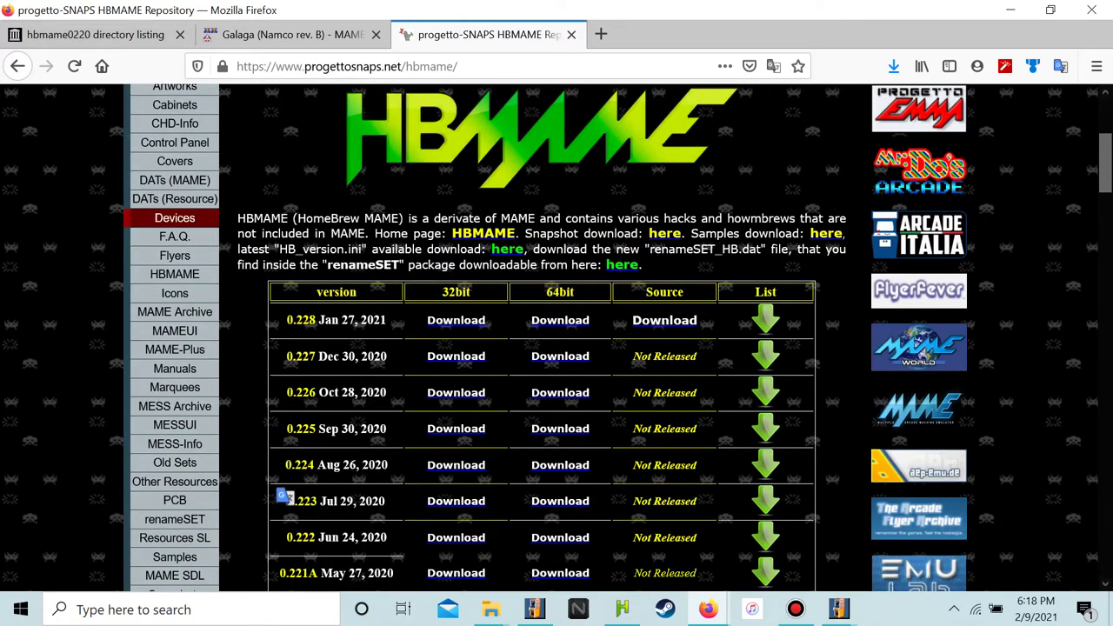
pyautogui.scroll(-4, 286, 496)
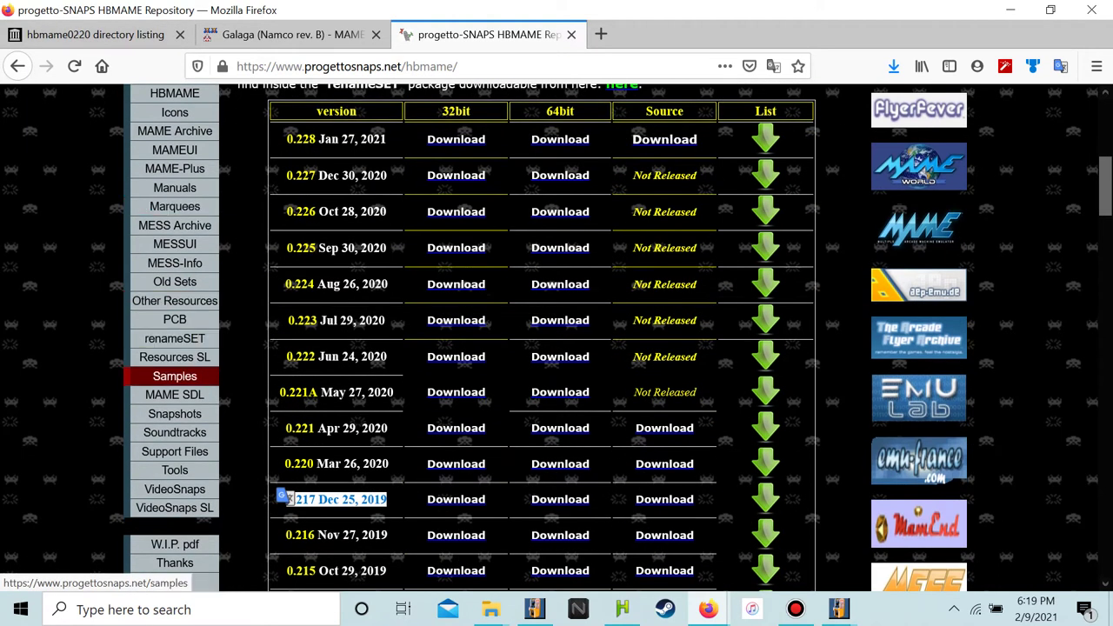
# Return to The HBMAME Place page and view the current HBMAME and HBMAMEUI downloads
pyautogui.hotkey('alt', 'Left')
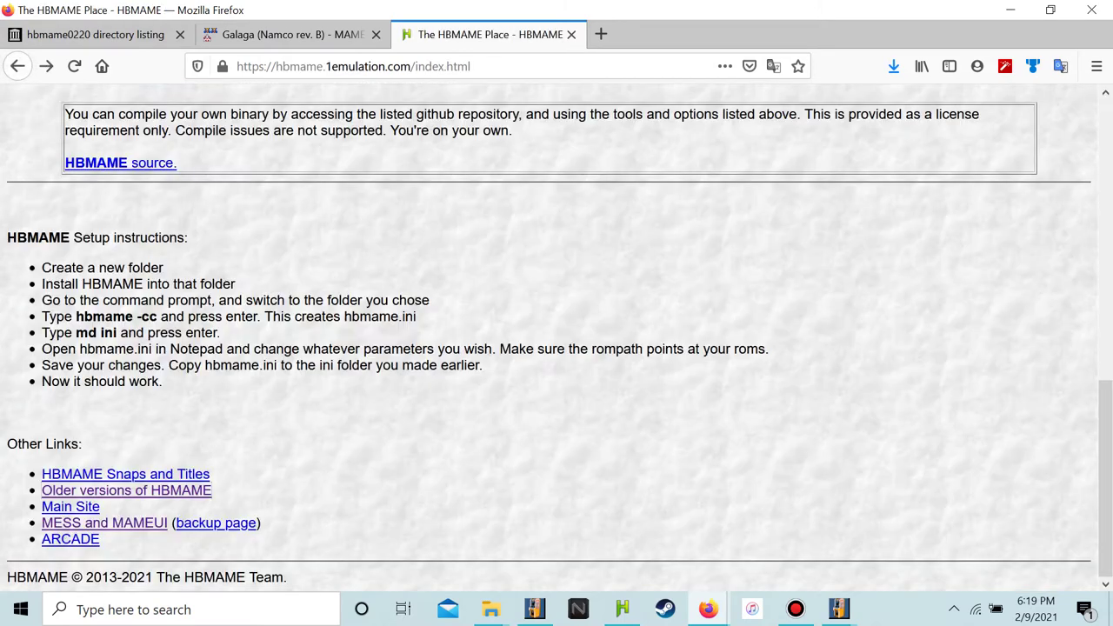
pyautogui.scroll(8, 556, 338)
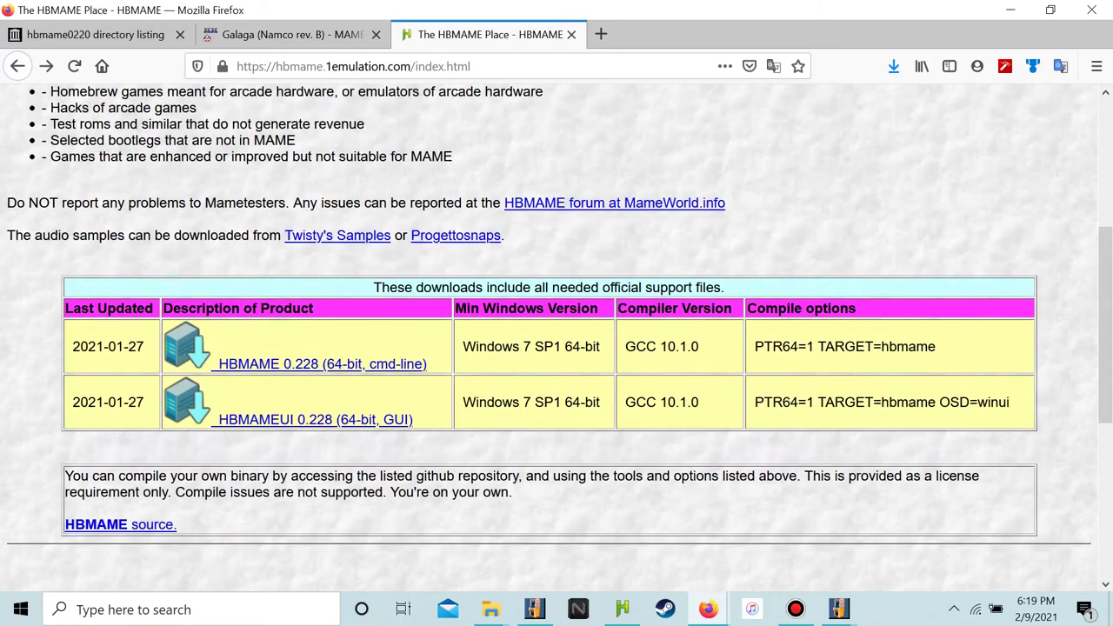
# Close The HBMAME Place page and return to the Galaga (Namco rev. B) page in the Arcade Database
pyautogui.hotkey('alt', 'Left')
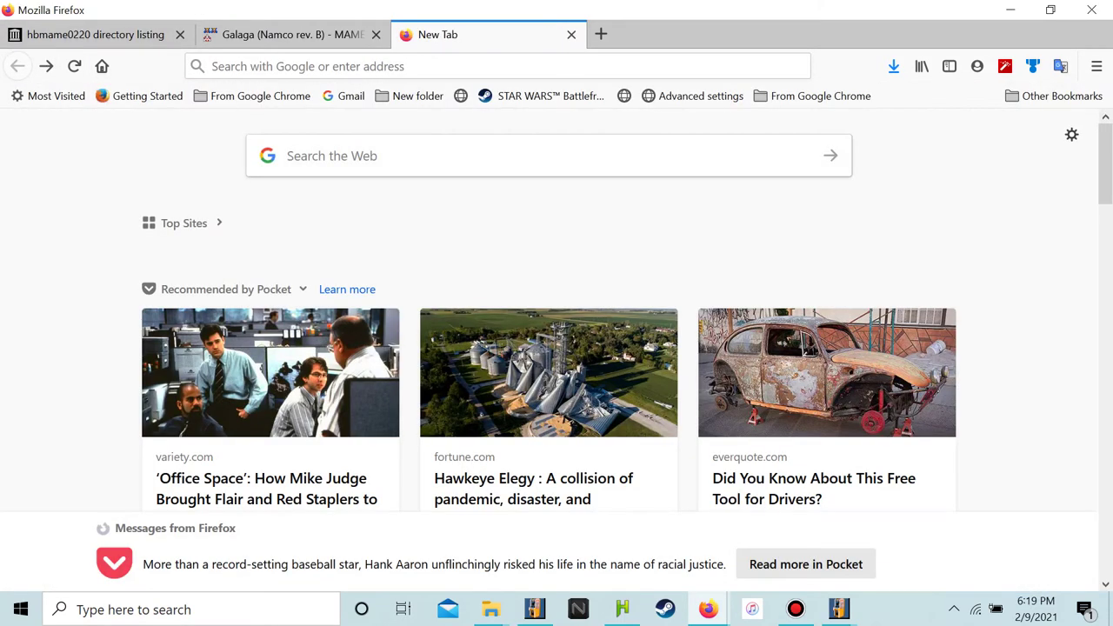
pyautogui.hotkey('alt', 'Right')
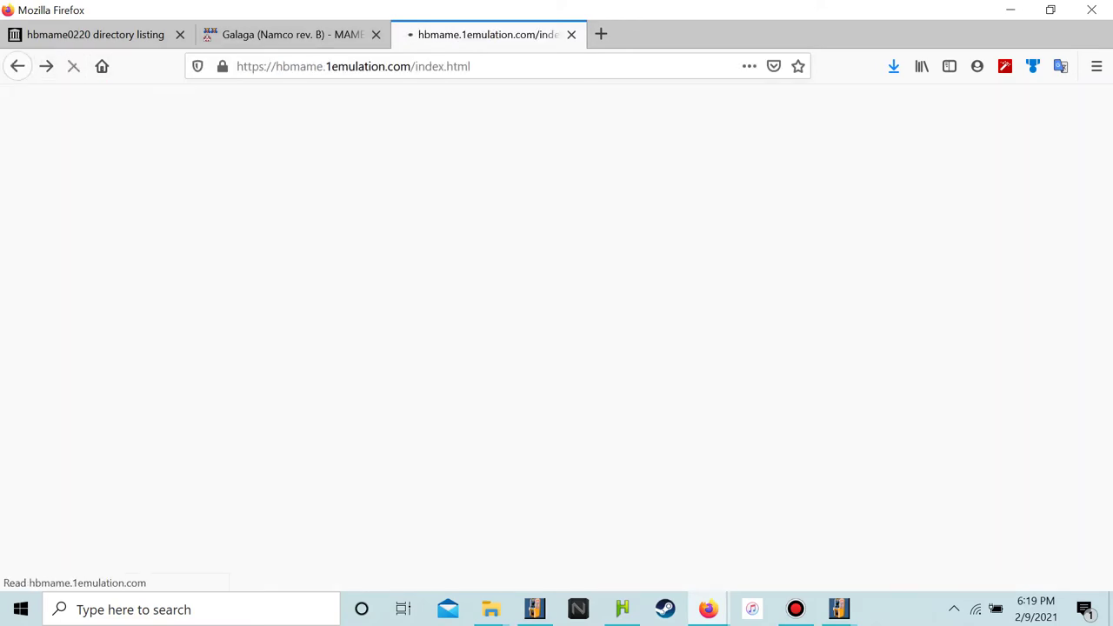
pyautogui.hotkey('ctrl', 'w')
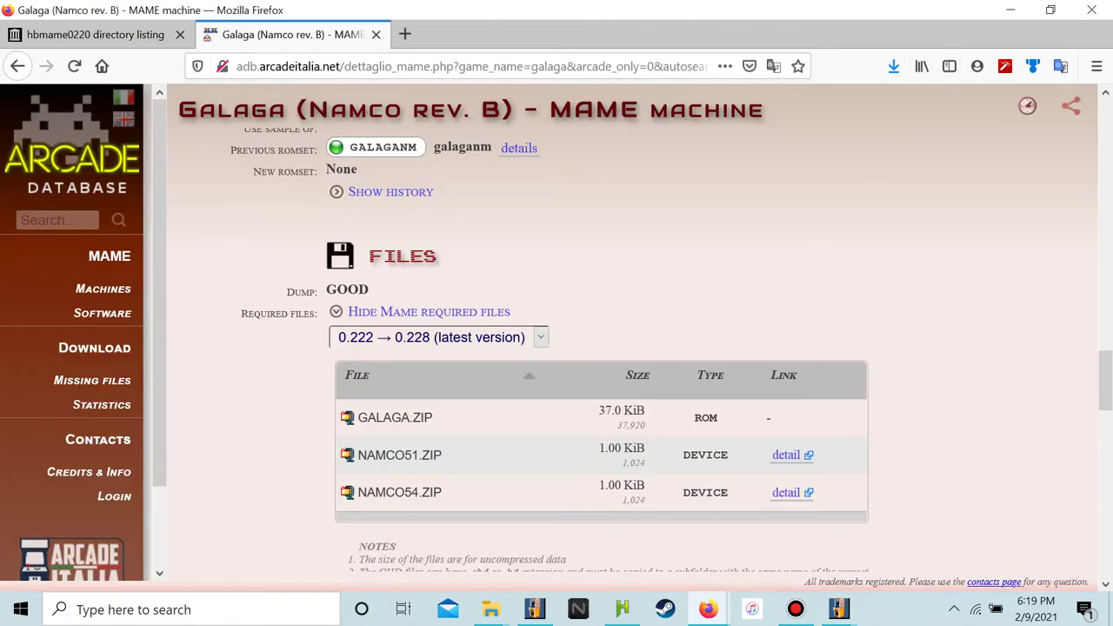
pyautogui.scroll(3, 626, 347)
# Close the duplicate MAMEUI64 0.221 window and bring the remaining one to the front
pyautogui.hotkey('alt', 'Tab')
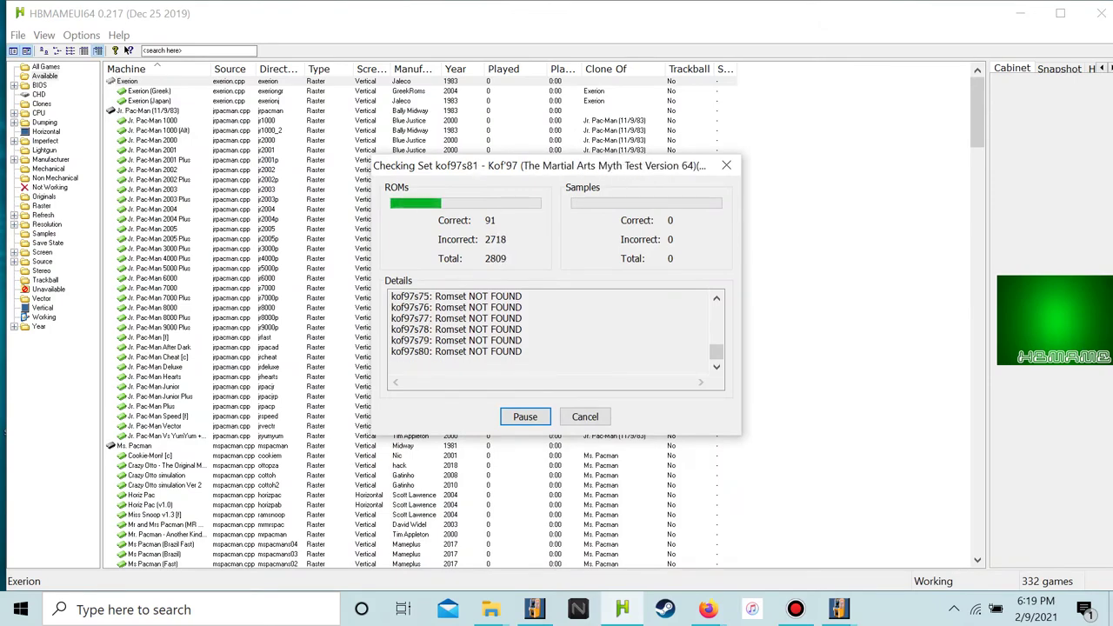
pyautogui.press('super+d')
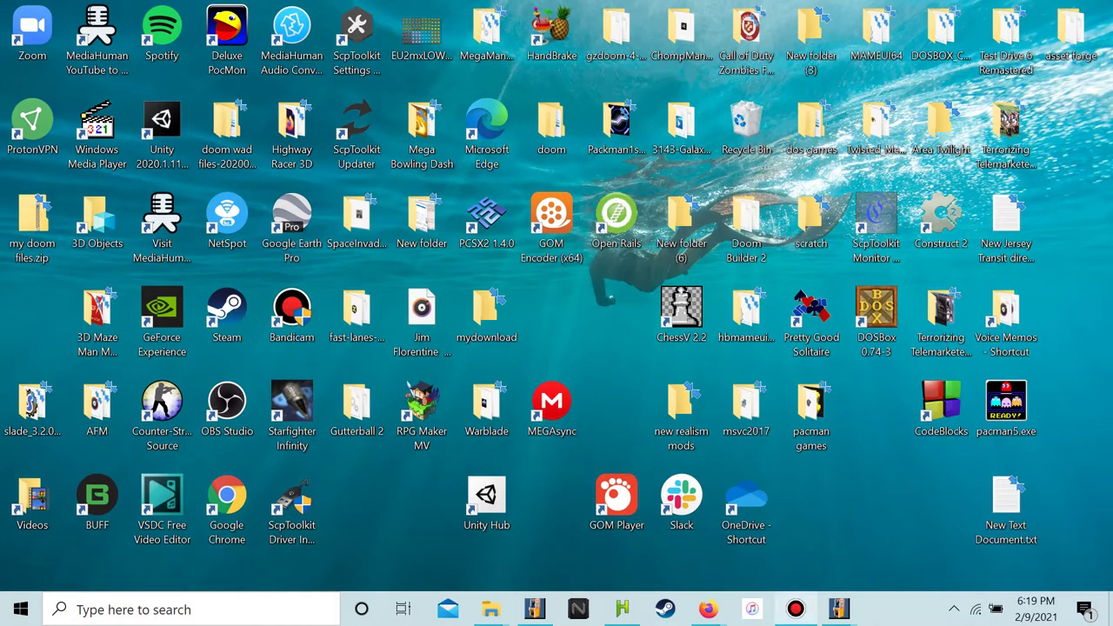
pyautogui.moveTo(838, 609)
pyautogui.moveTo(740, 535)
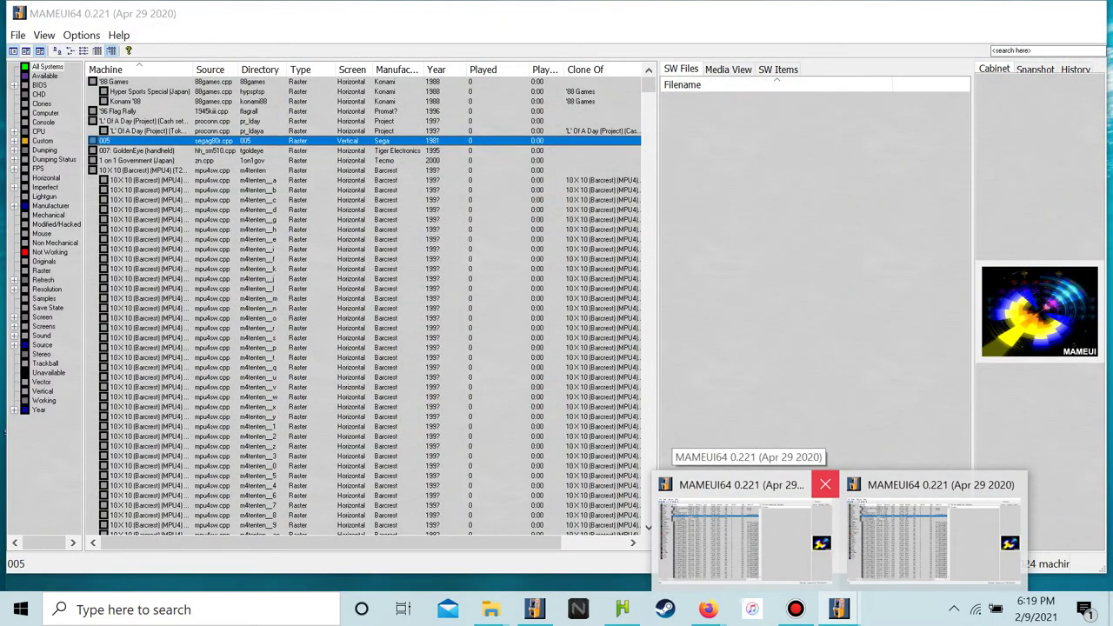
pyautogui.click(825, 484)
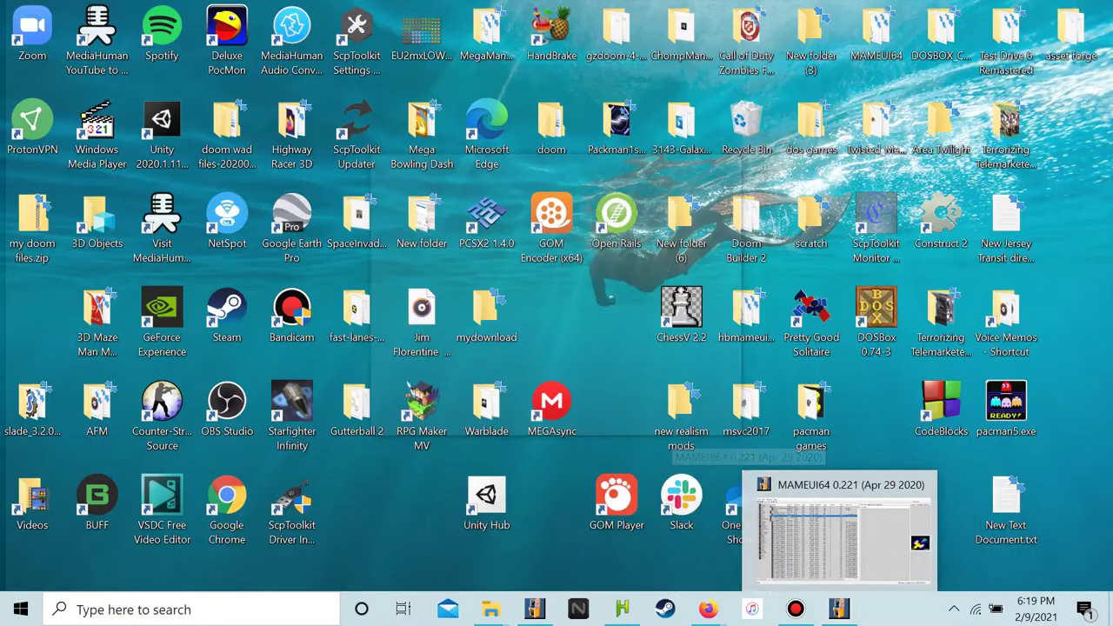
pyautogui.click(831, 530)
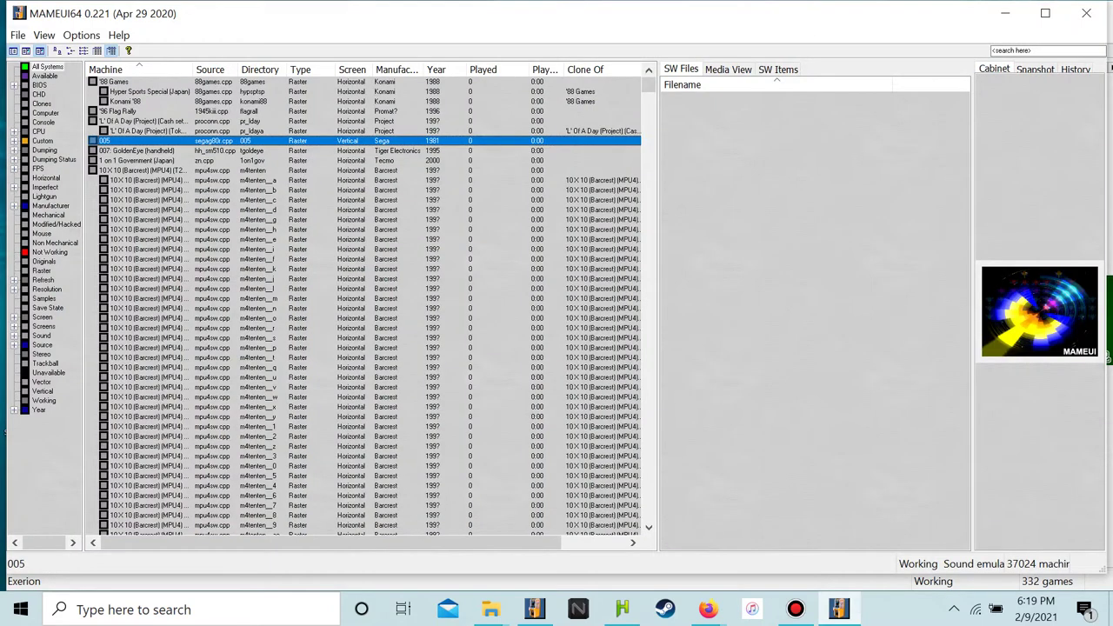
# Start an audit of all sets in MAMEUI64 and move its progress window away from the machine list
pyautogui.click(18, 34)
pyautogui.click(61, 254)
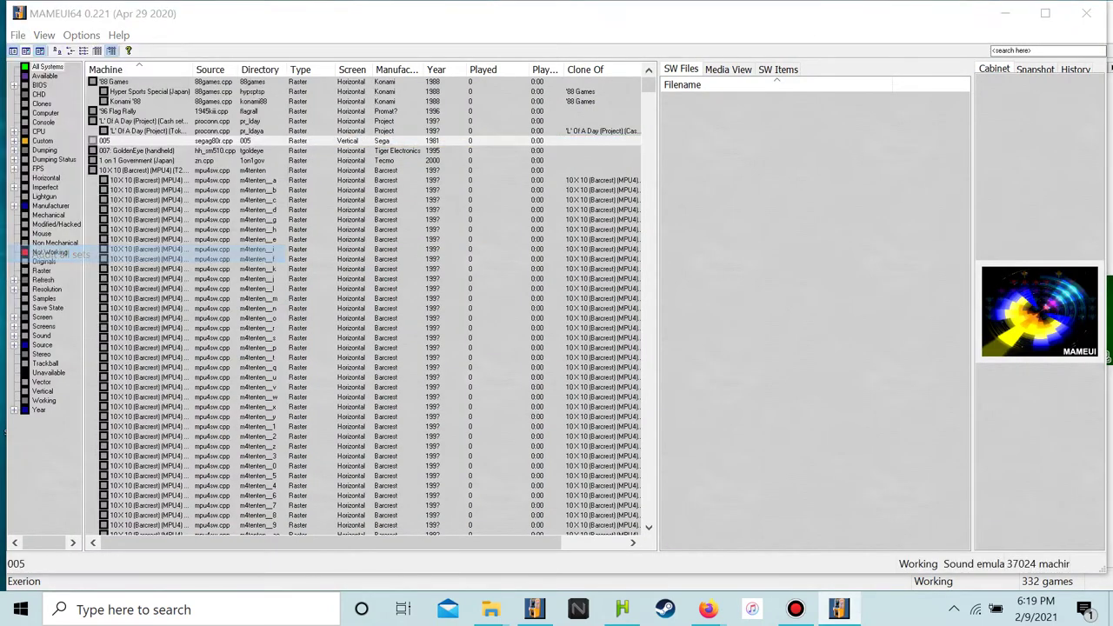
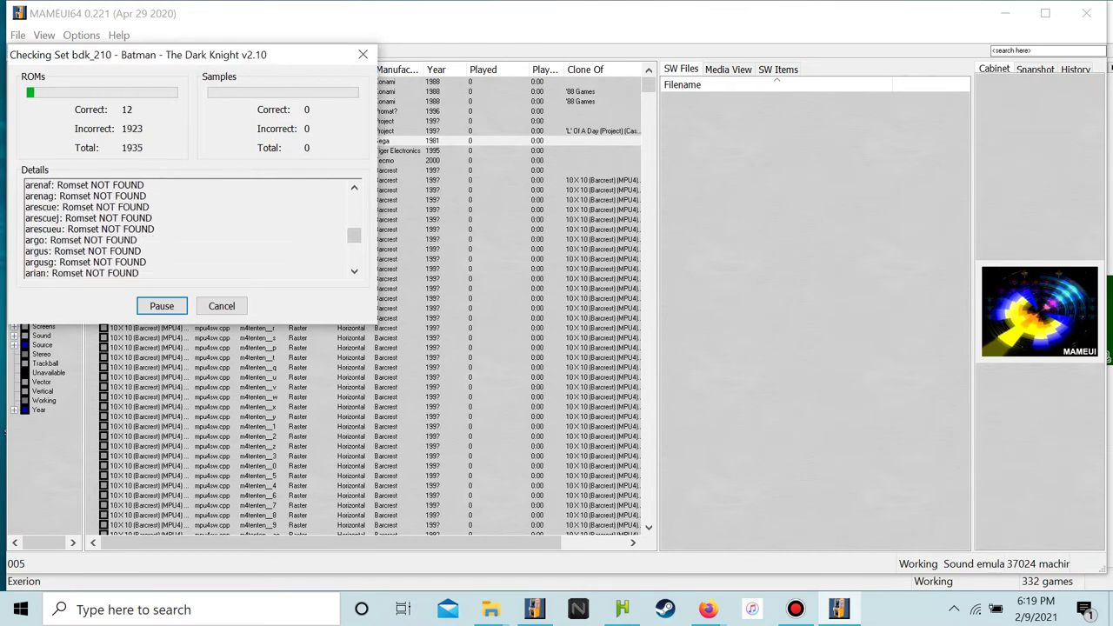
pyautogui.moveTo(187, 55); pyautogui.dragTo(789, 249)
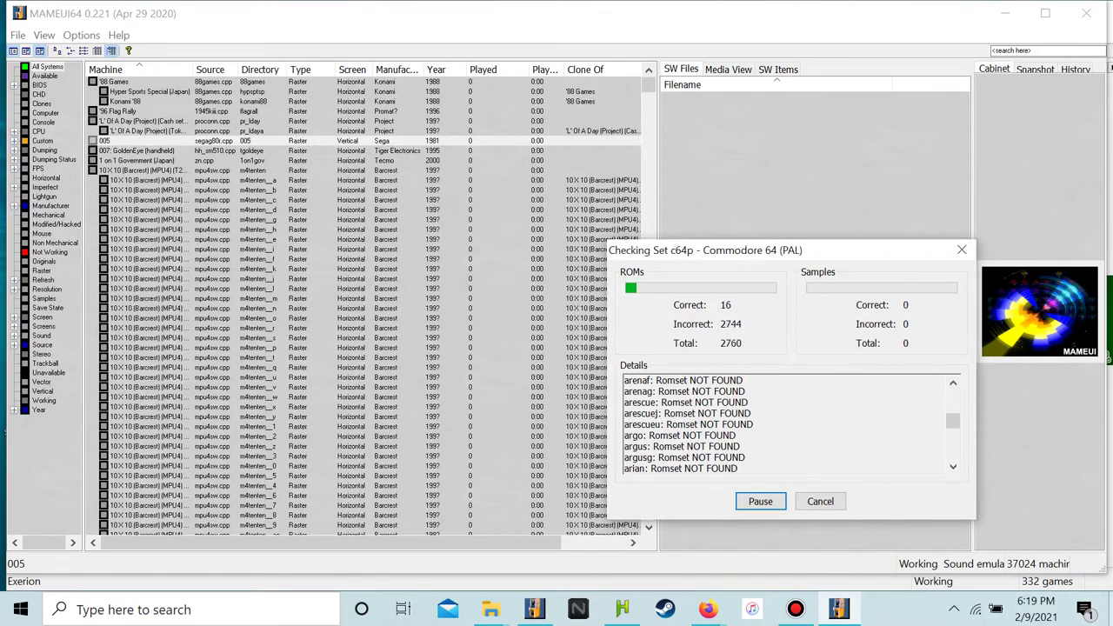
# Move the hbmameui217 folder next to mydownload on the desktop and open its roms folder
pyautogui.click(1109, 609)
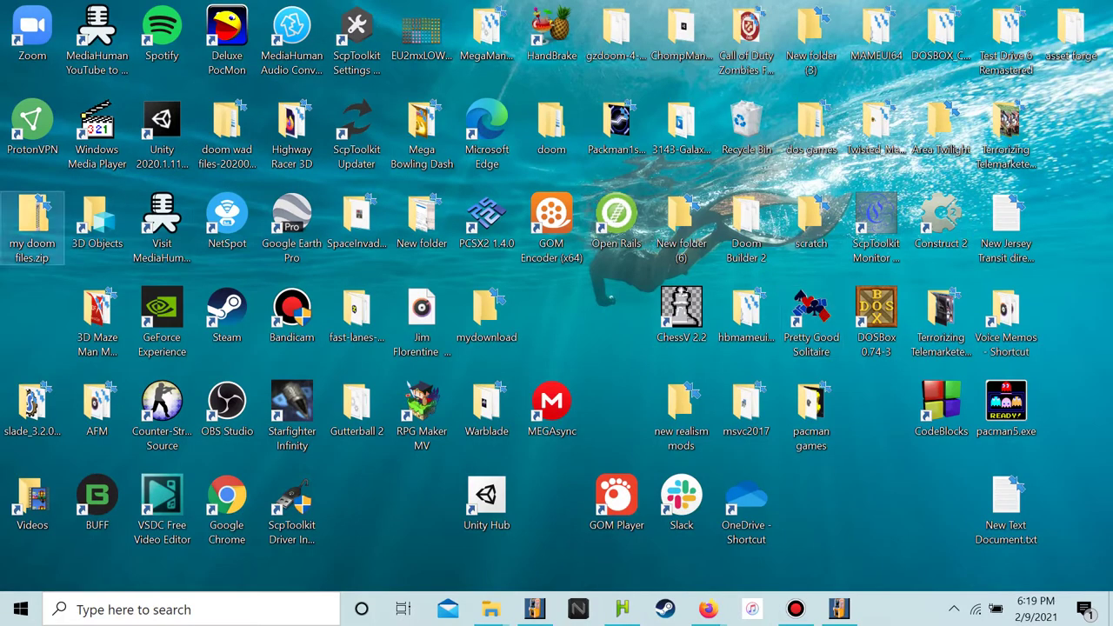
pyautogui.moveTo(739, 313); pyautogui.dragTo(551, 313)
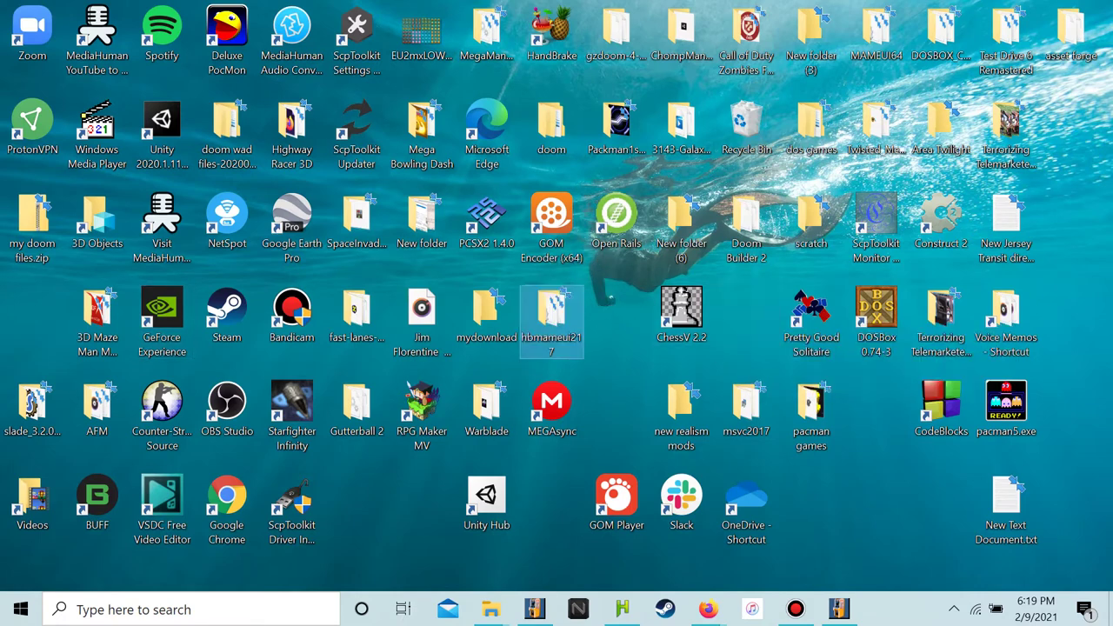
pyautogui.doubleClick(551, 309)
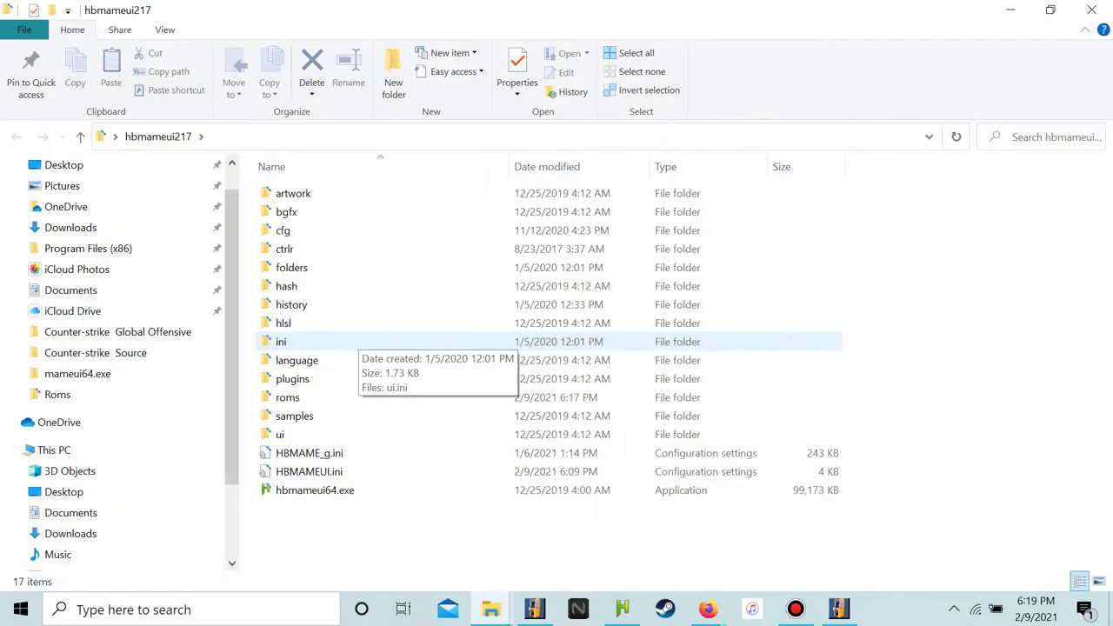
pyautogui.doubleClick(296, 397)
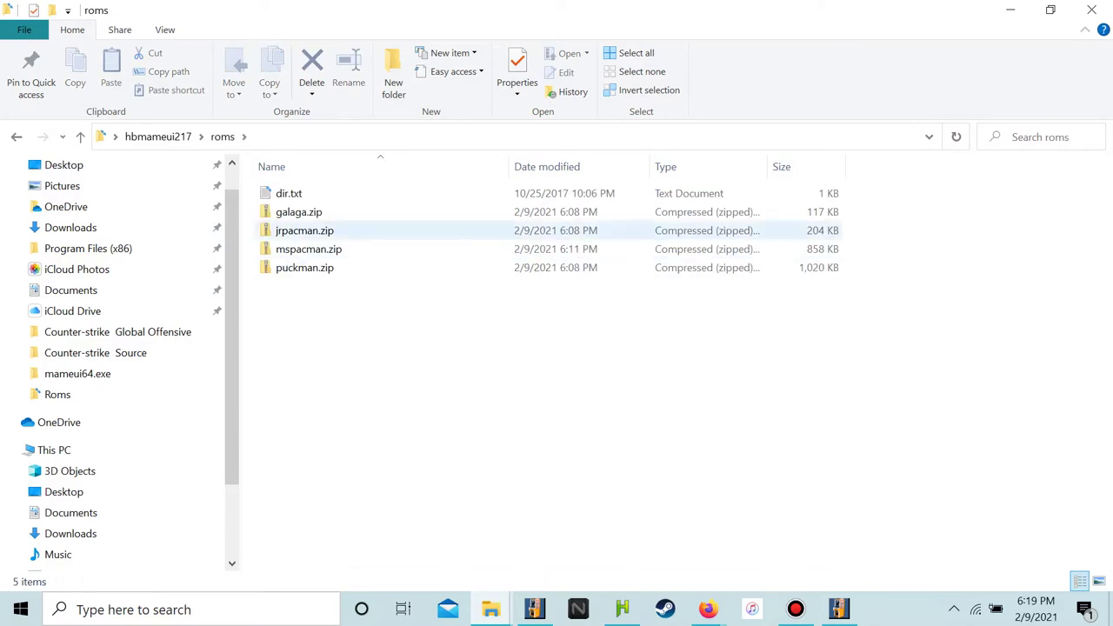
# Move namco51.zip and namco54.zip from Downloads into the hbmameui217 roms folder and minimize that folder's window
pyautogui.moveTo(490, 609)
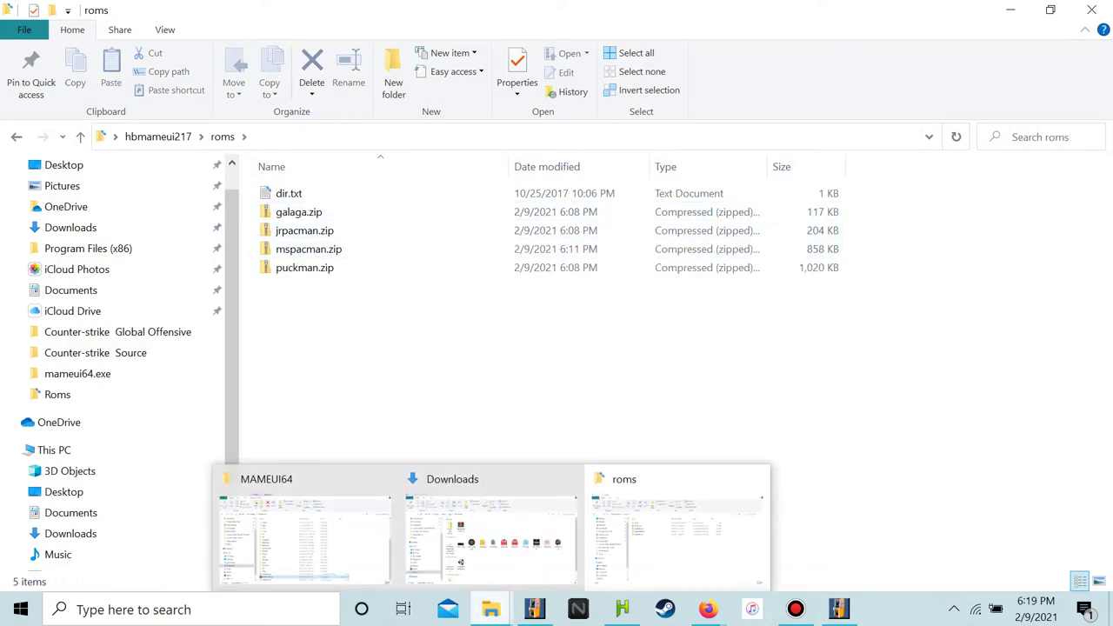
pyautogui.click(491, 535)
pyautogui.moveTo(620, 221); pyautogui.dragTo(427, 374)
pyautogui.click(426, 366)
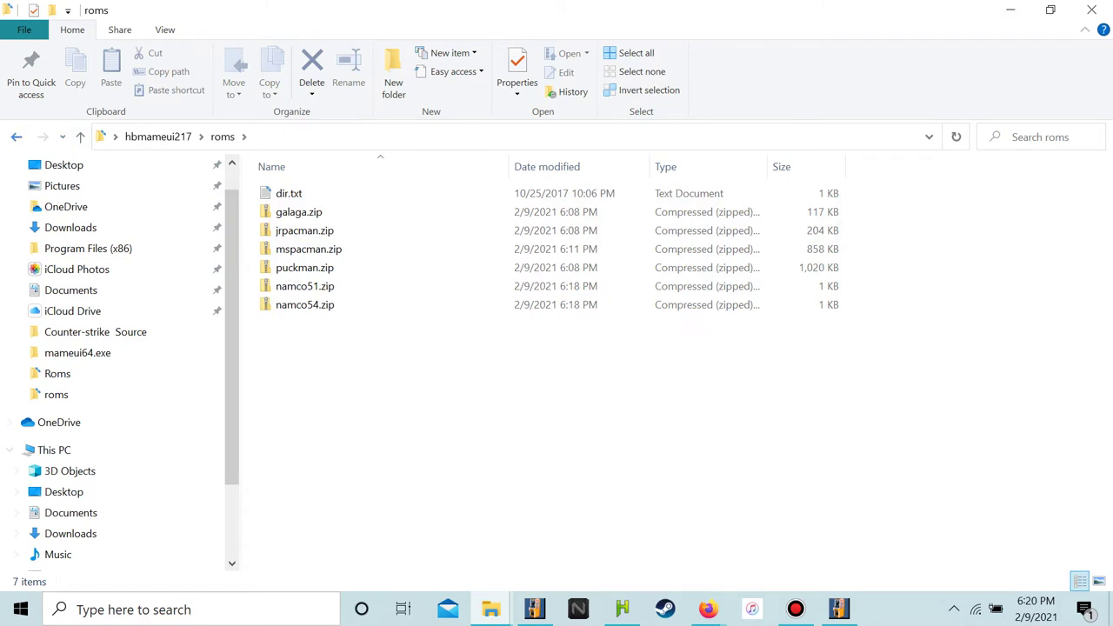
pyautogui.hotkey('alt', 'Left')
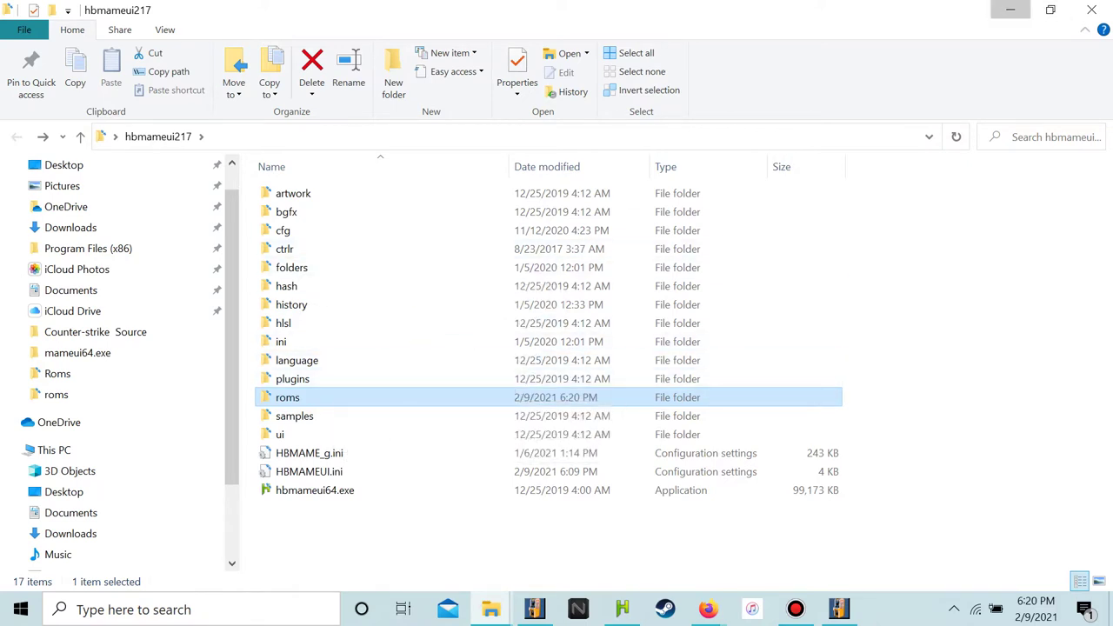
pyautogui.click(1011, 9)
# Look through the contents of MAME - Bios Pack.zip in Downloads, and delete the archive
pyautogui.click(352, 222)
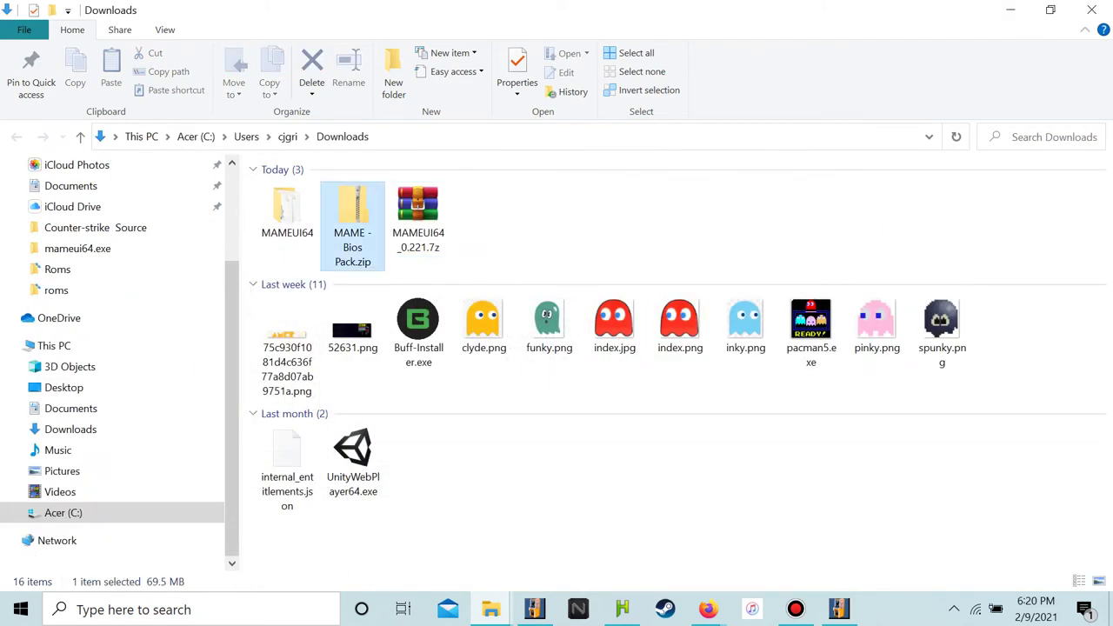
pyautogui.doubleClick(352, 222)
pyautogui.scroll(-6, 352, 261)
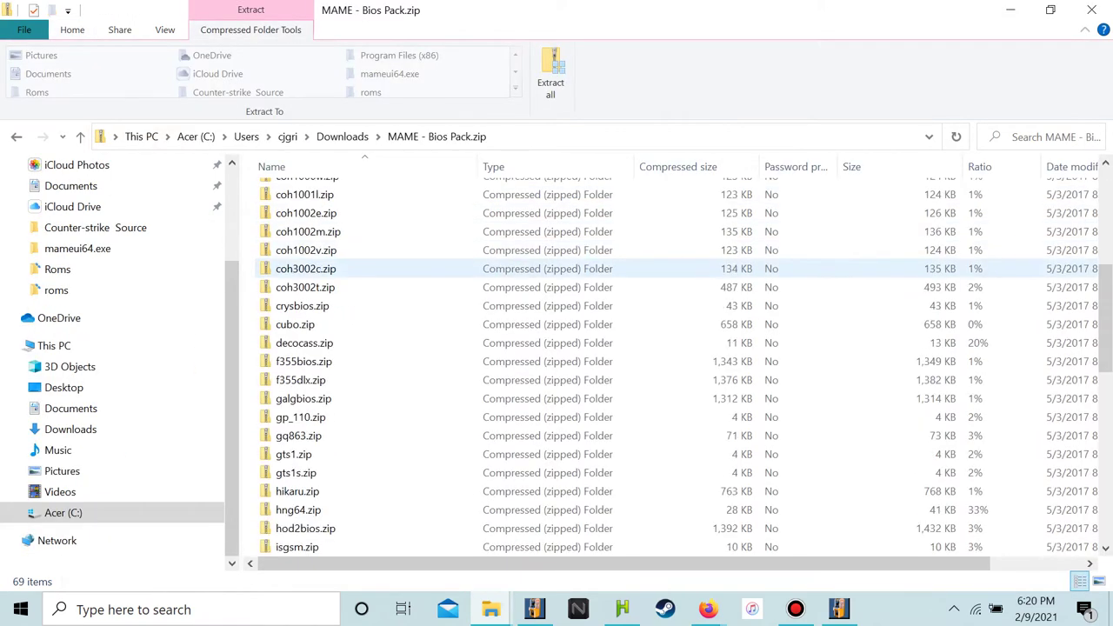
pyautogui.scroll(-3, 522, 348)
pyautogui.scroll(-4, 522, 400)
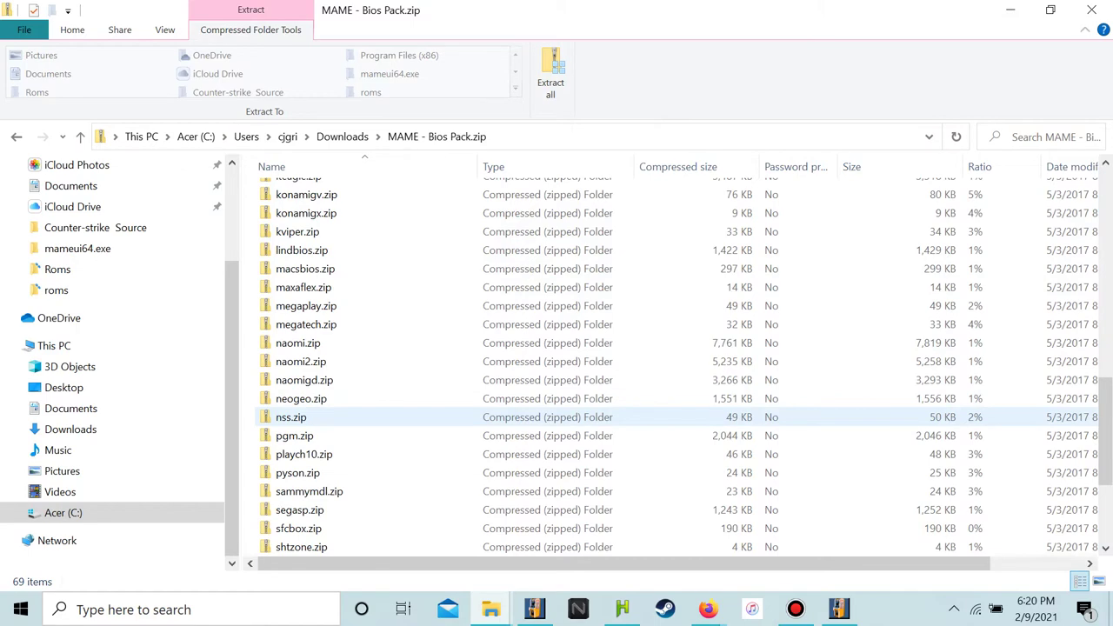
pyautogui.scroll(1, 348, 417)
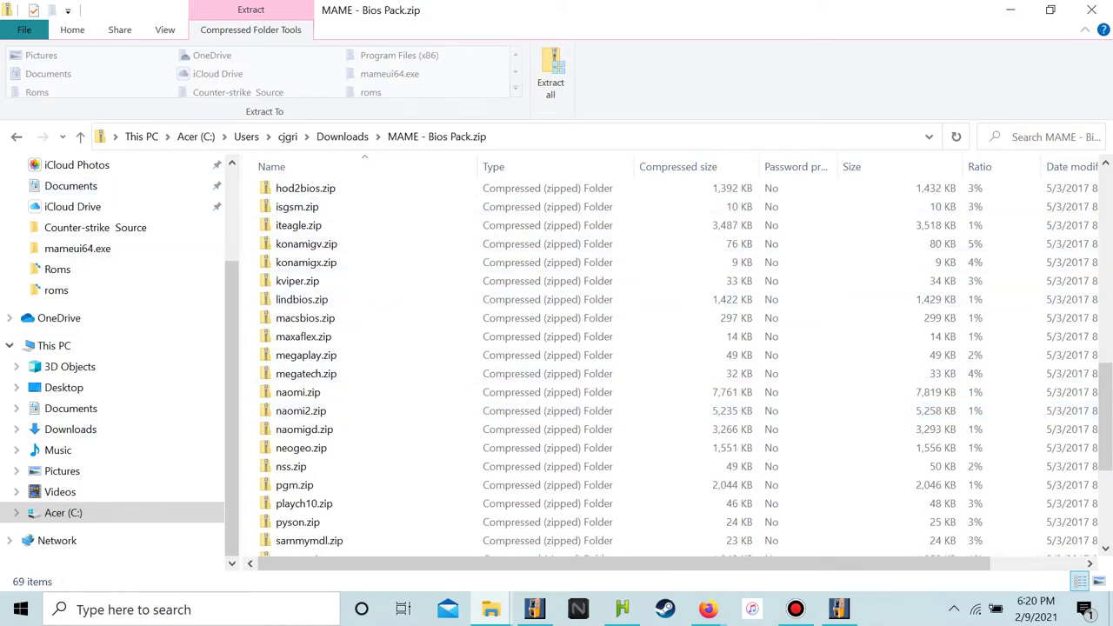
pyautogui.hotkey('alt', 'Left')
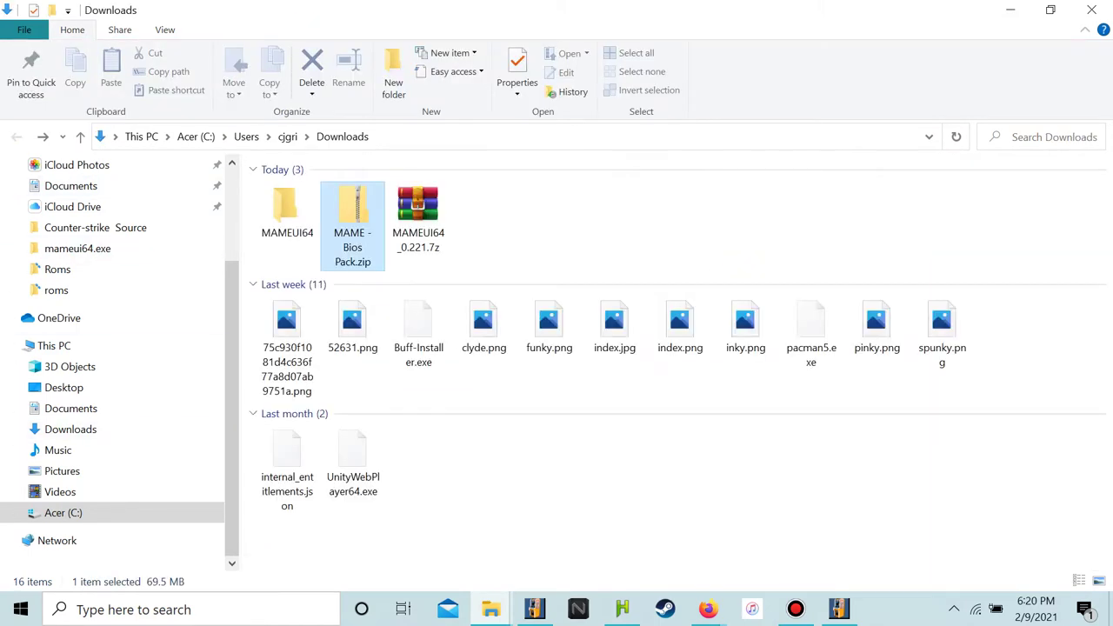
pyautogui.rightClick(357, 224)
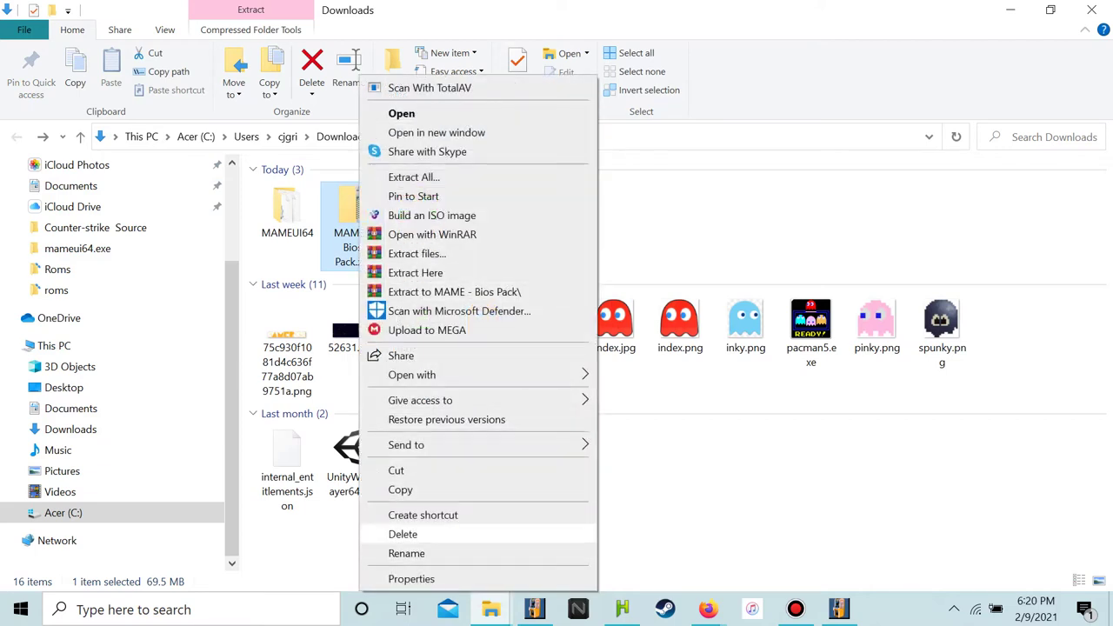
pyautogui.click(403, 533)
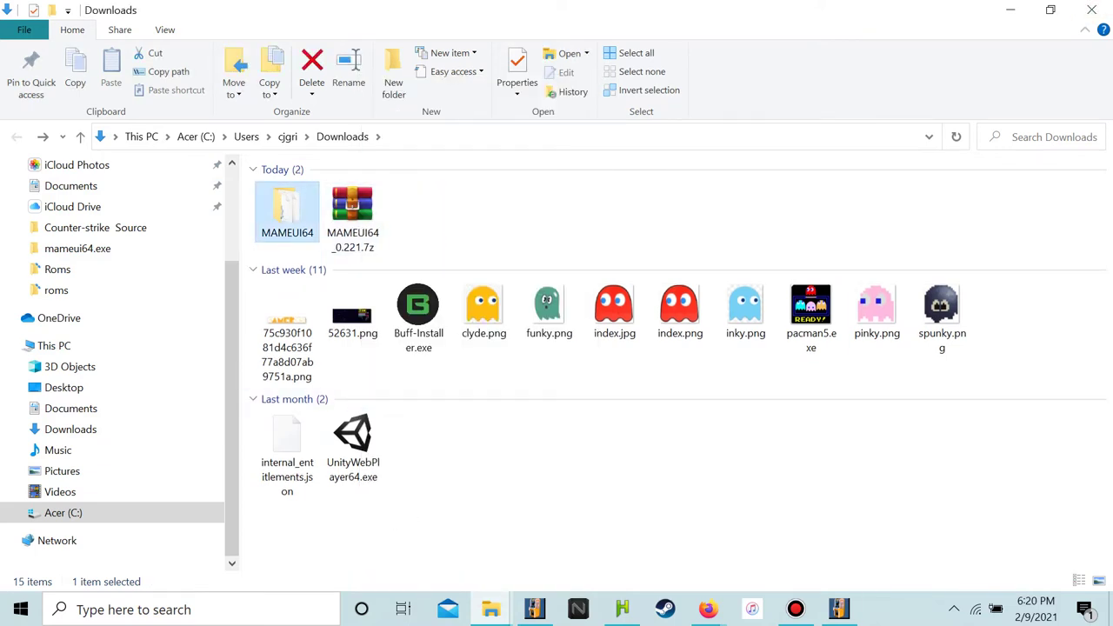
# Switch to MAMEUI64 and look over the machines in its Available category
pyautogui.click(838, 611)
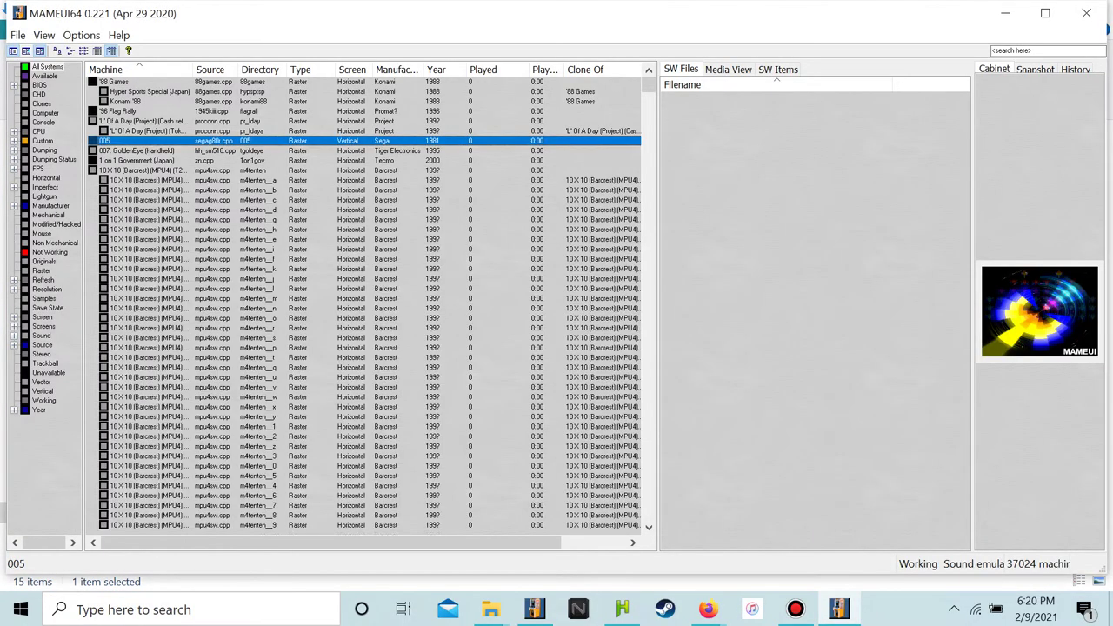
pyautogui.scroll(-13, 363, 304)
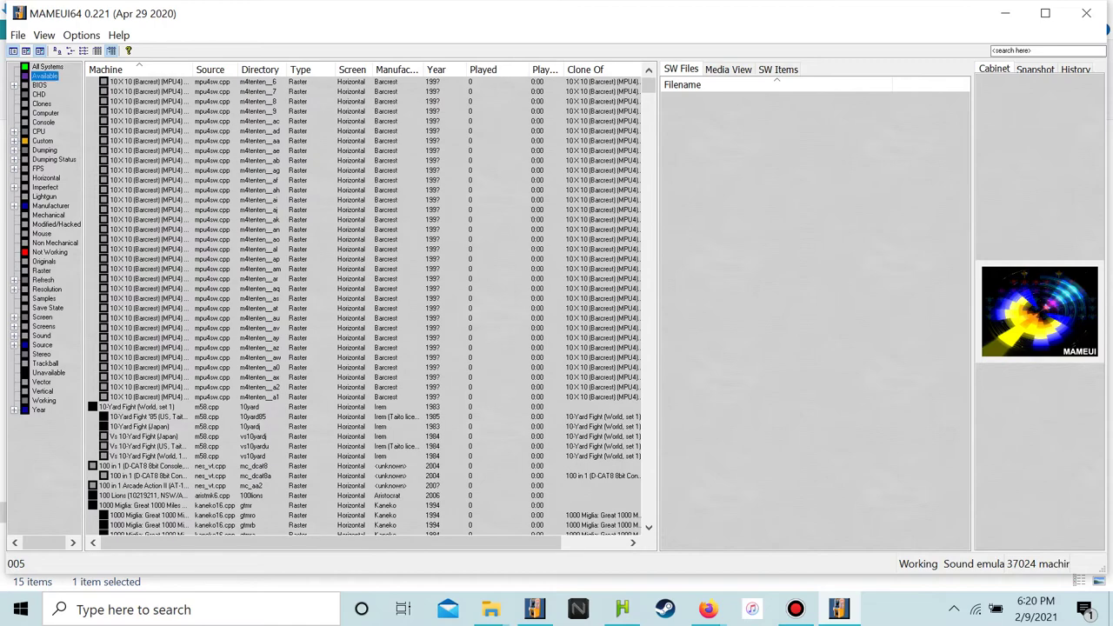
pyautogui.scroll(-13, 371, 304)
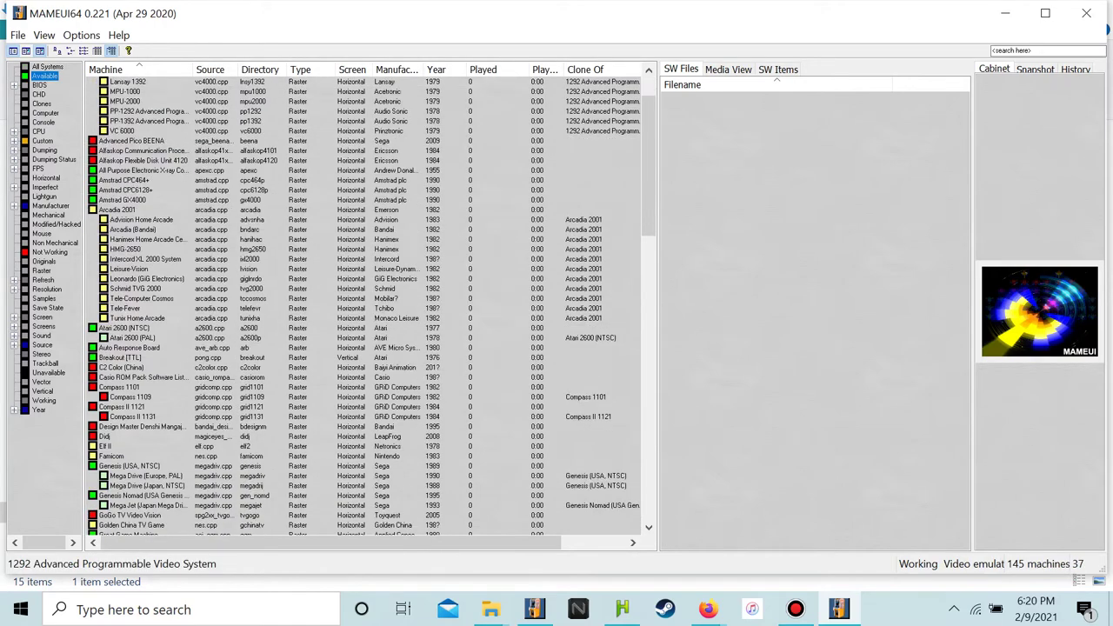
pyautogui.scroll(-11, 365, 305)
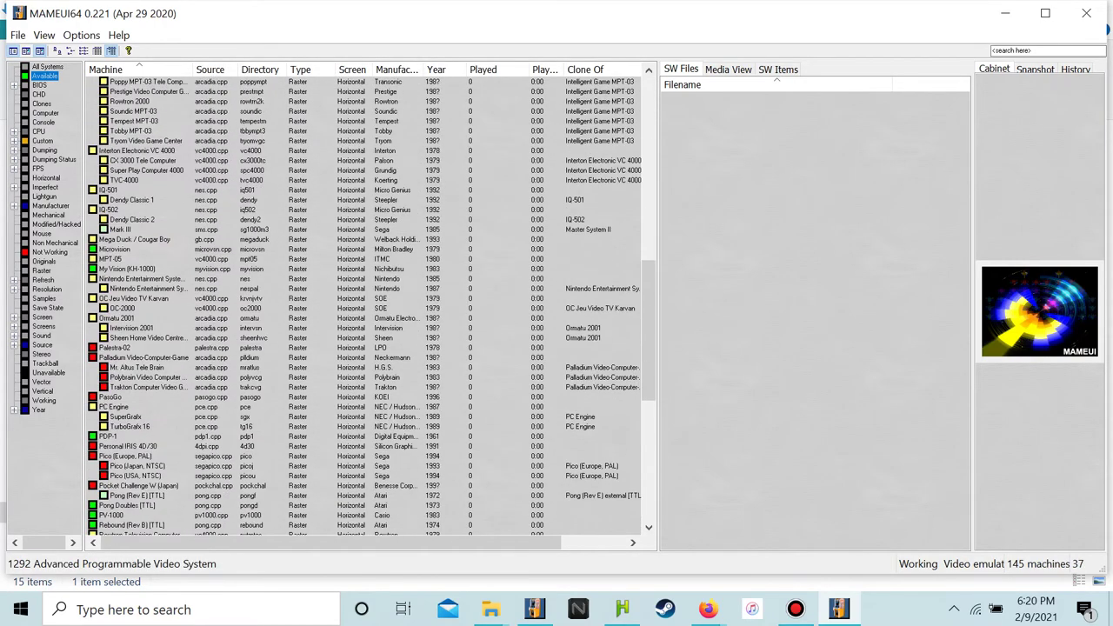
pyautogui.scroll(20, 371, 305)
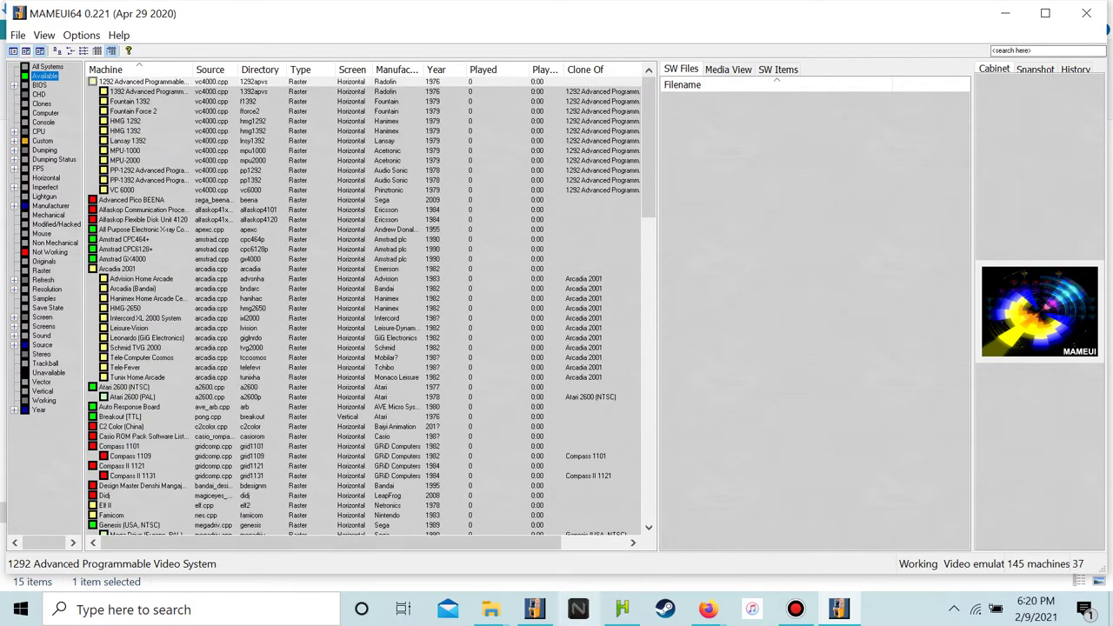
# Switch to Firefox and return from the hbmame0220 directory listing to the Internet Archive search results for hbmame
pyautogui.click(709, 609)
pyautogui.click(613, 531)
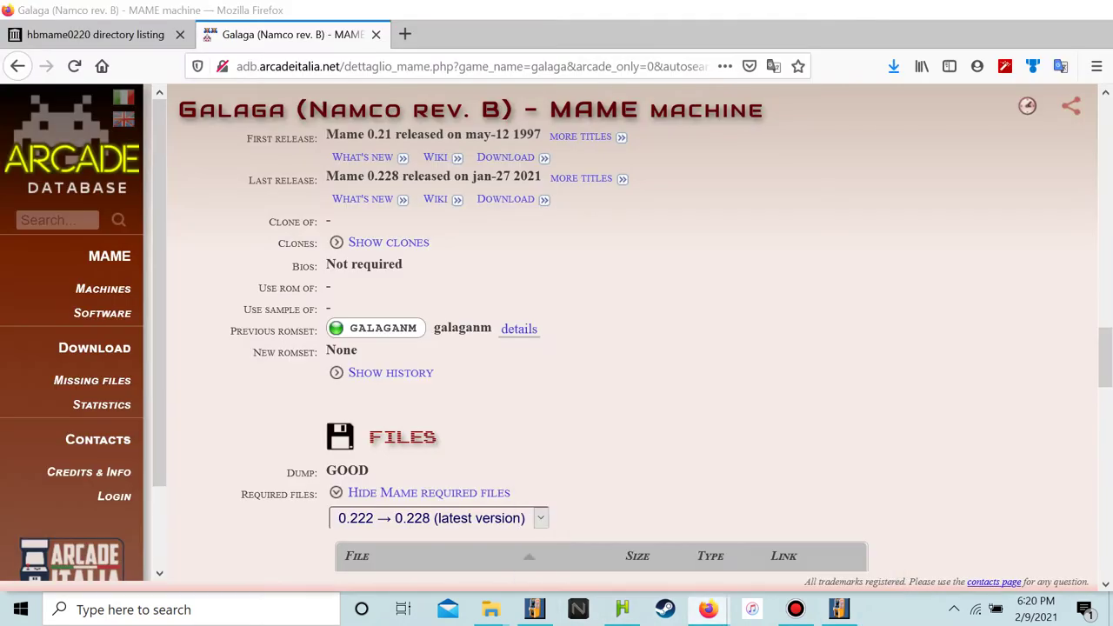
pyautogui.hotkey('ctrl', 'Tab')
pyautogui.hotkey('alt', 'Left')
pyautogui.hotkey('alt', 'Left')
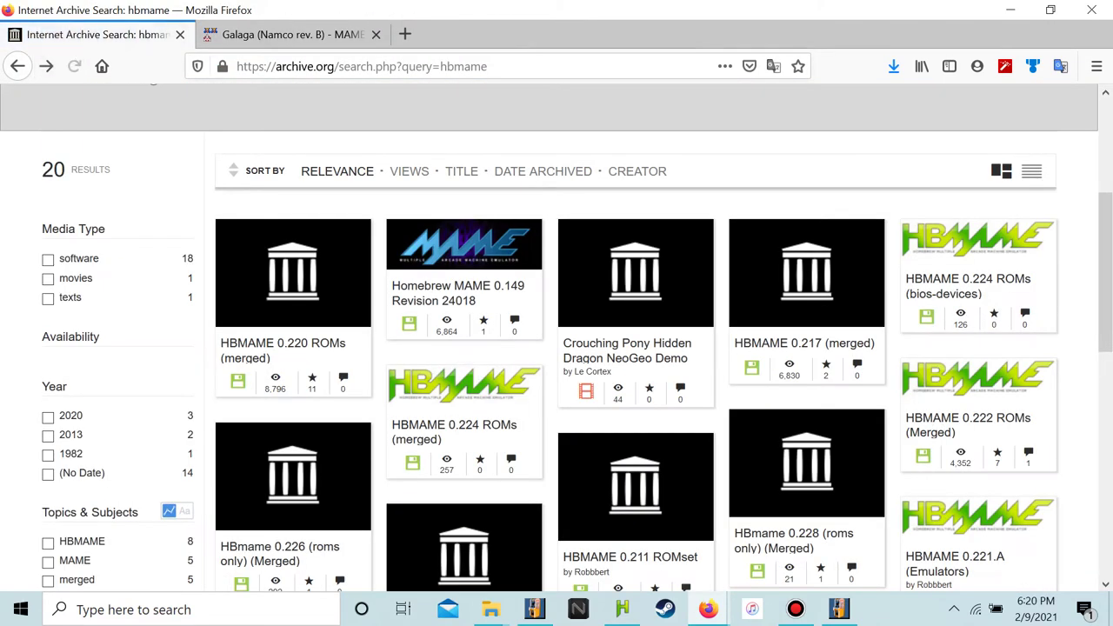
pyautogui.scroll(2, 557, 338)
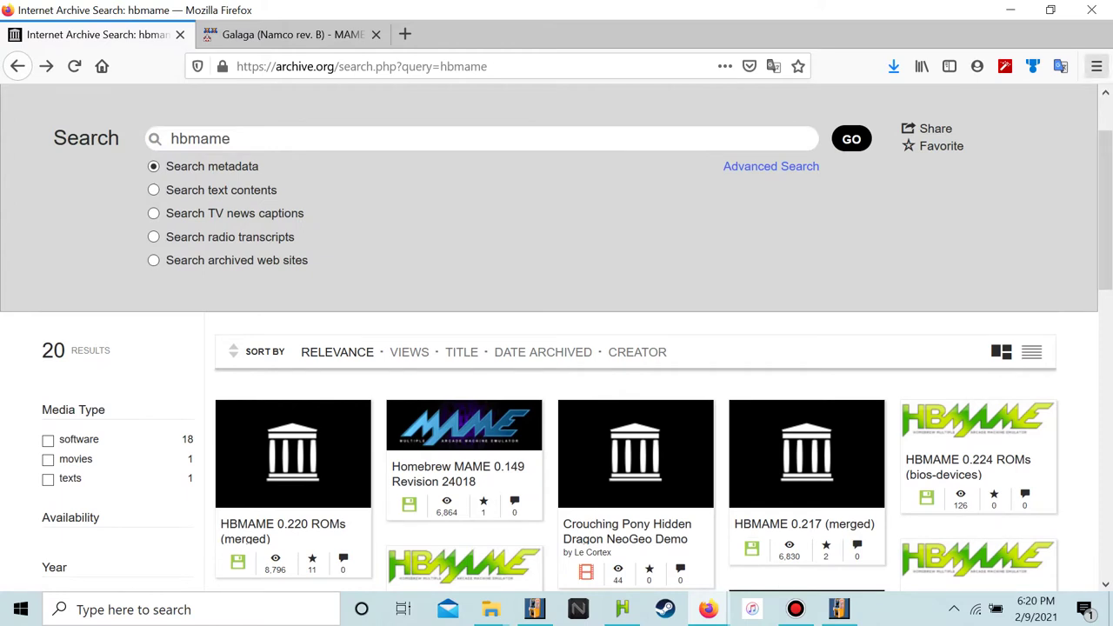
# Open the MAME214RomsOnlyMerged directory listing from the browser library's recent highlights
pyautogui.click(1096, 66)
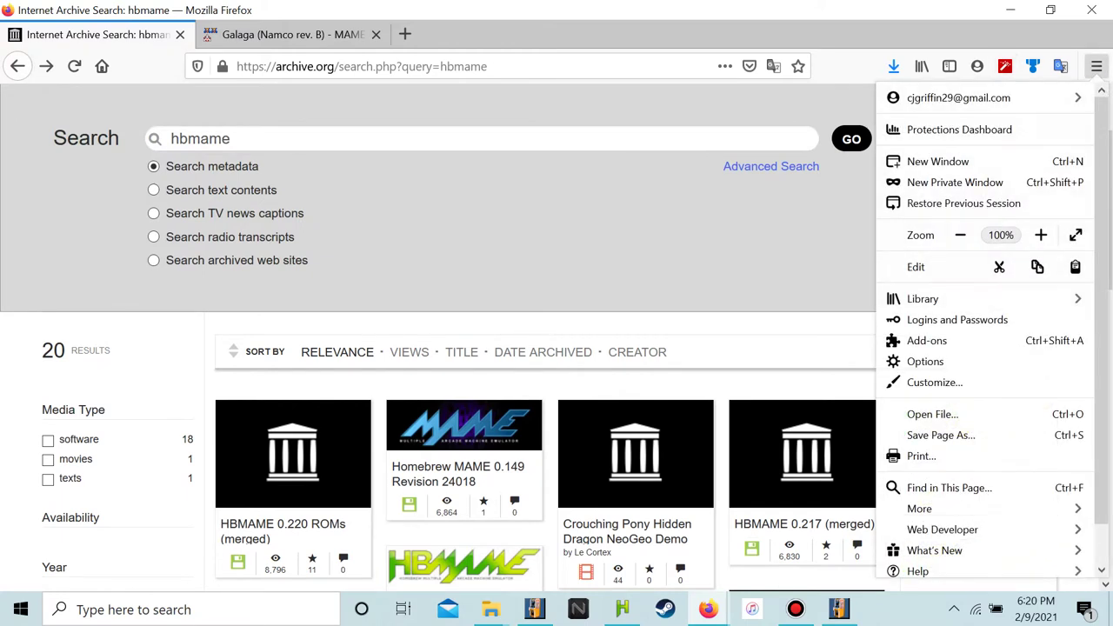
pyautogui.click(905, 298)
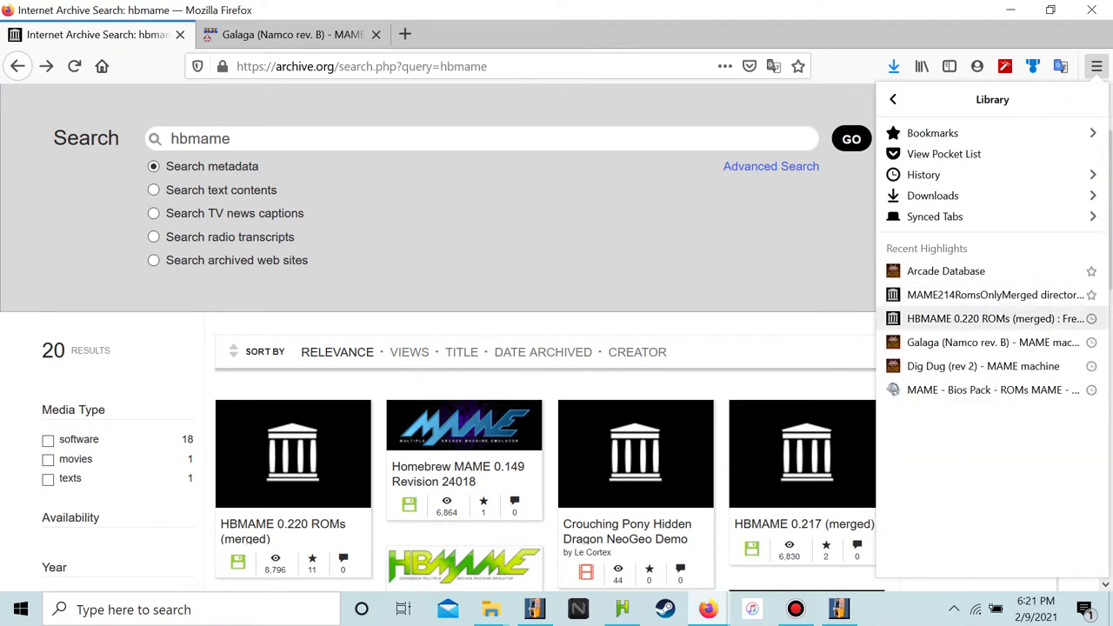
pyautogui.click(992, 294)
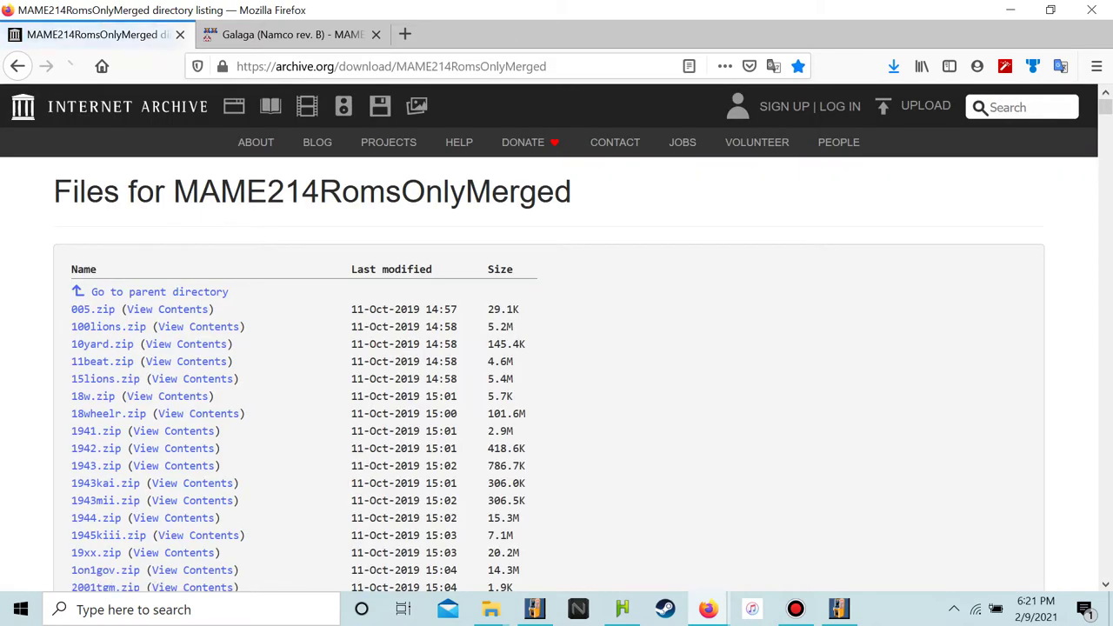
pyautogui.scroll(-20, 557, 348)
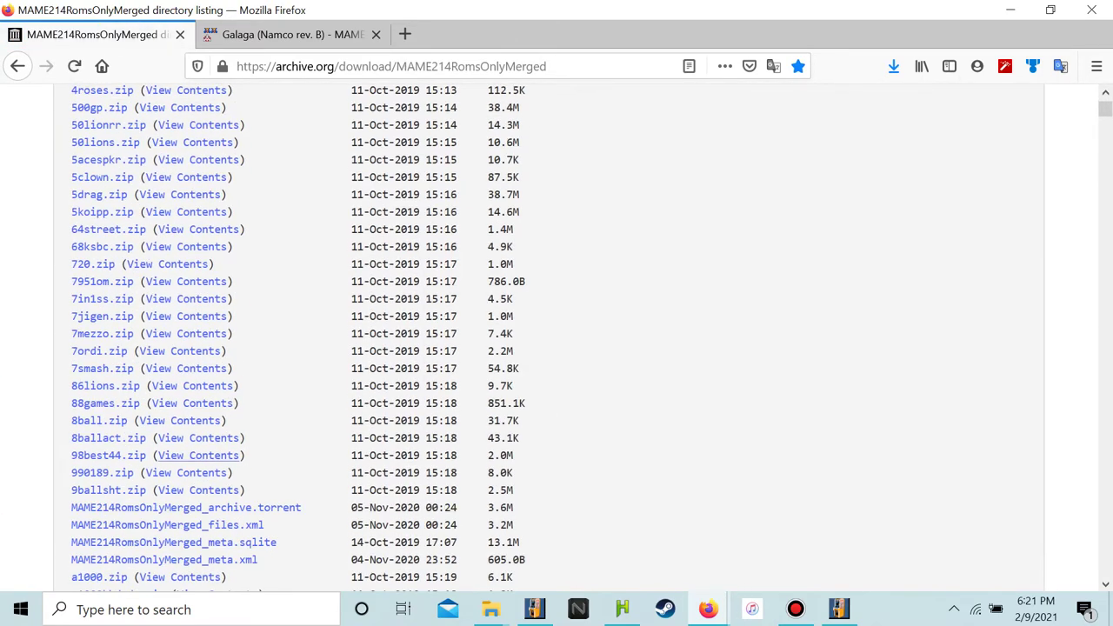
# Switch to the Arcade Database page, search for "dig dug" and open the Dig Dug (rev 2) machine page
pyautogui.hotkey('ctrl', 'Tab')
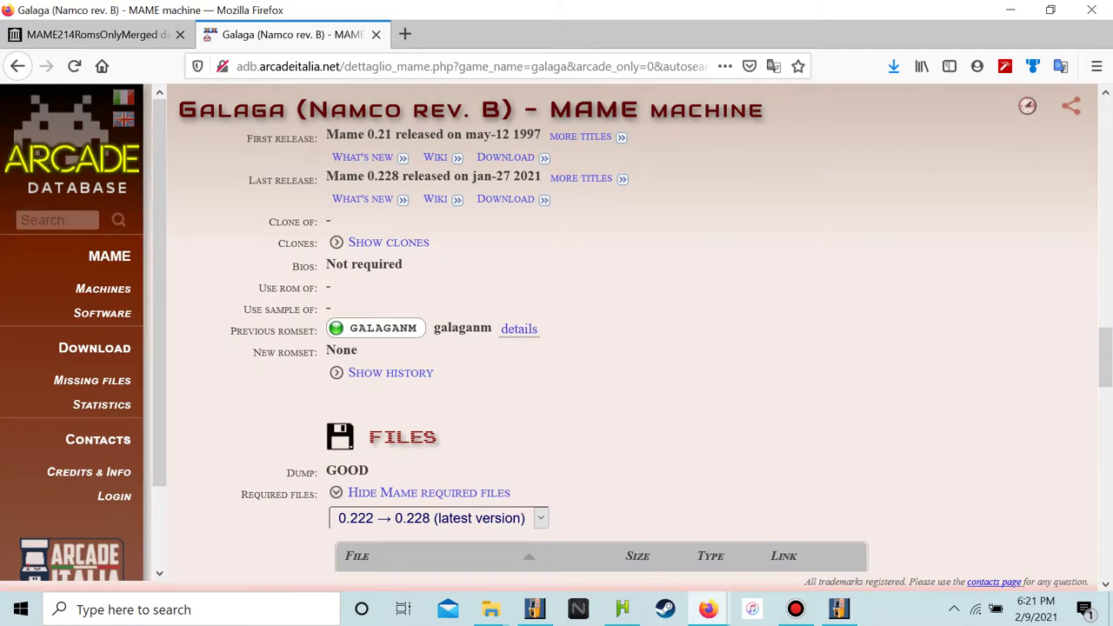
pyautogui.scroll(-2, 609, 348)
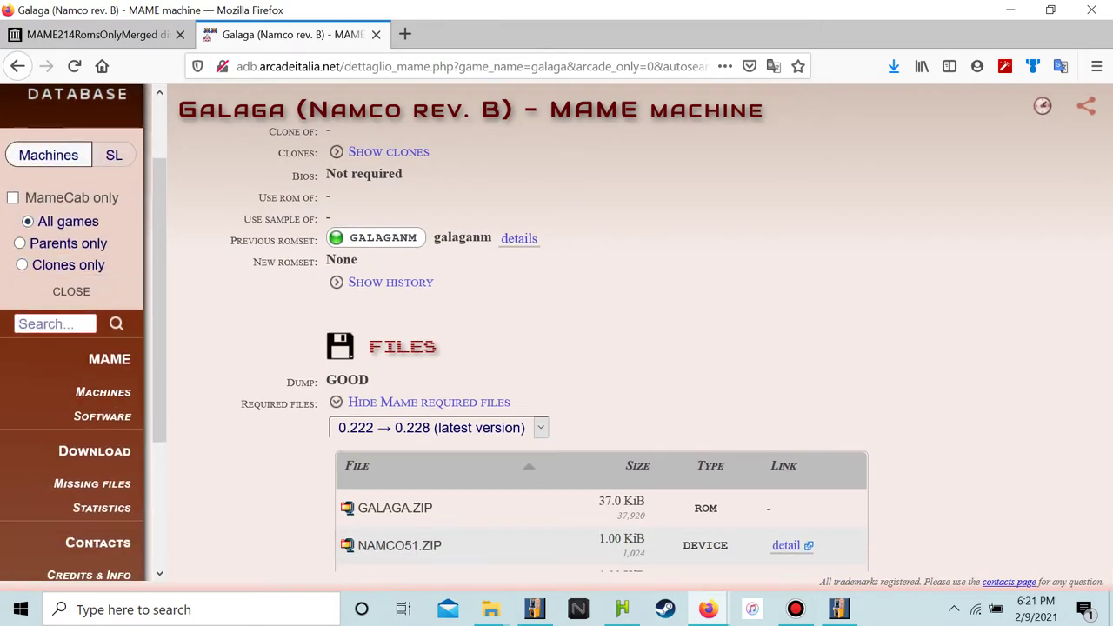
pyautogui.write('dig')
pyautogui.press('Down')
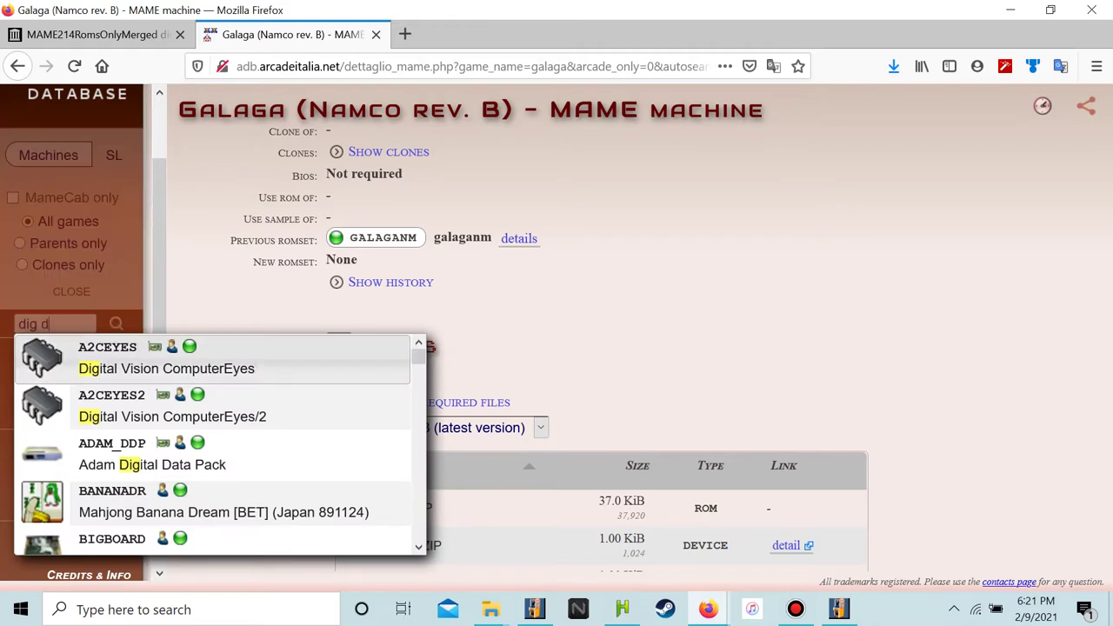
pyautogui.write('dug')
pyautogui.press('Return')
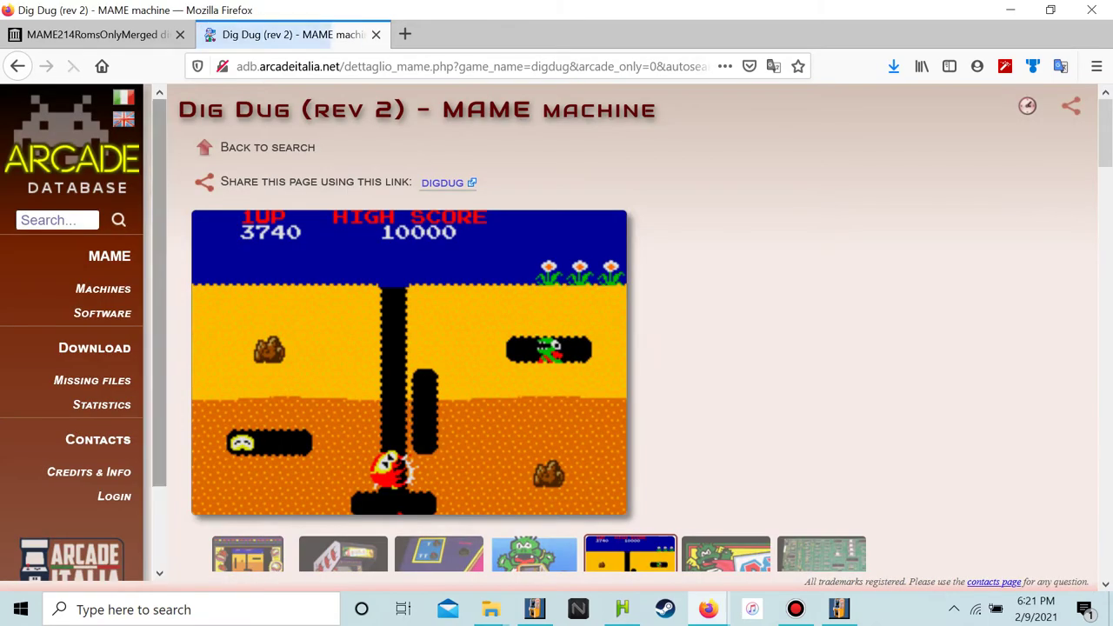
# Show the MAME required files in the Files section of the Dig Dug (rev 2) page
pyautogui.scroll(-15, 609, 348)
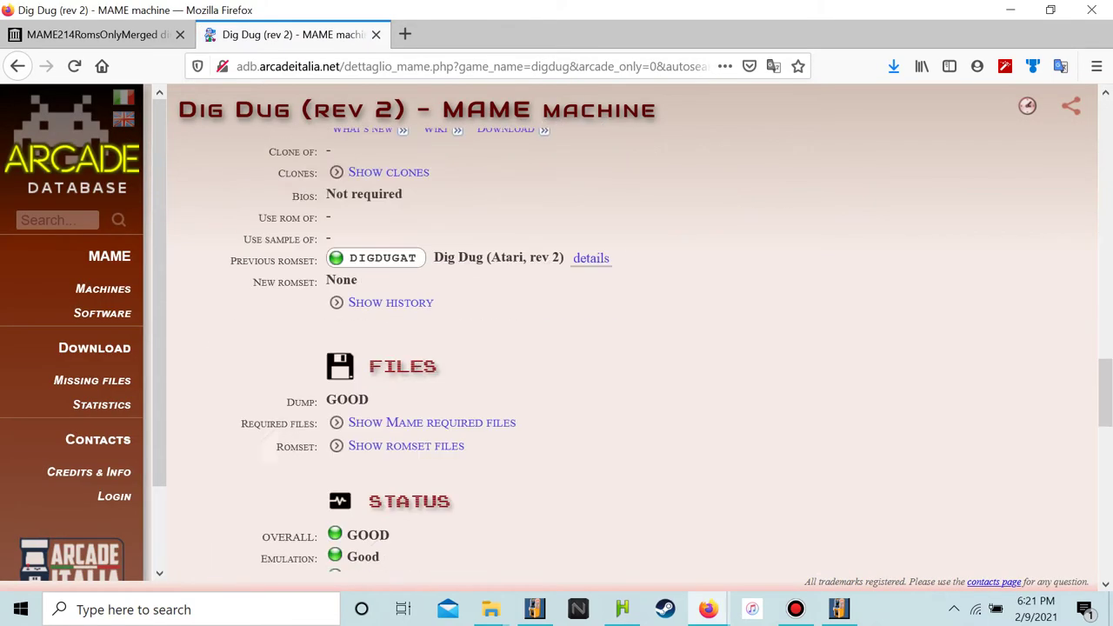
pyautogui.scroll(4, 609, 348)
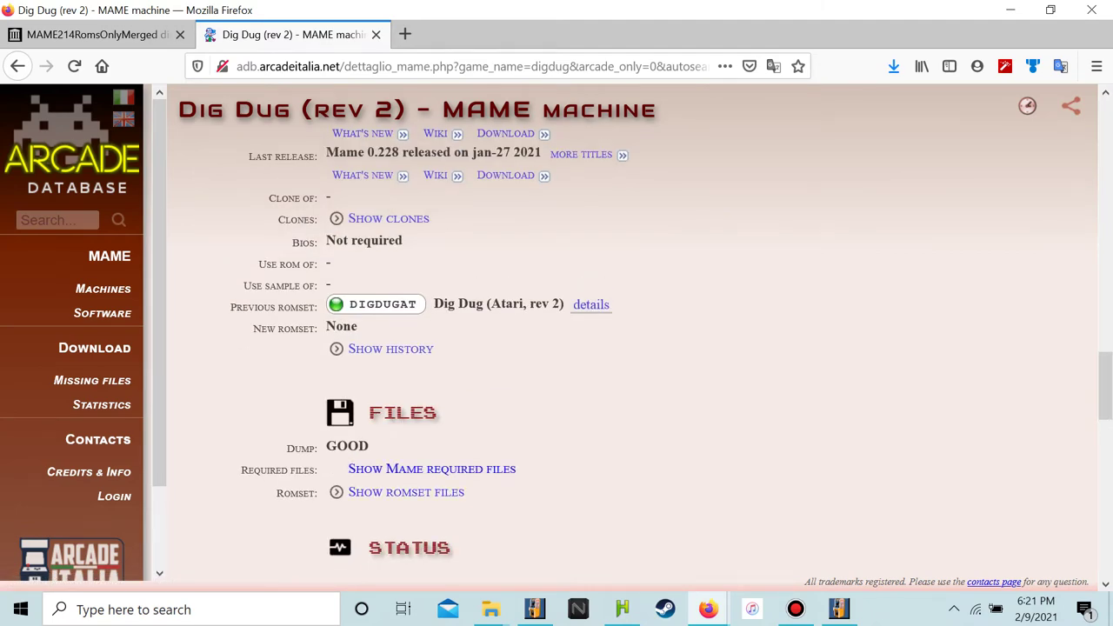
pyautogui.click(432, 469)
pyautogui.scroll(-6, 600, 348)
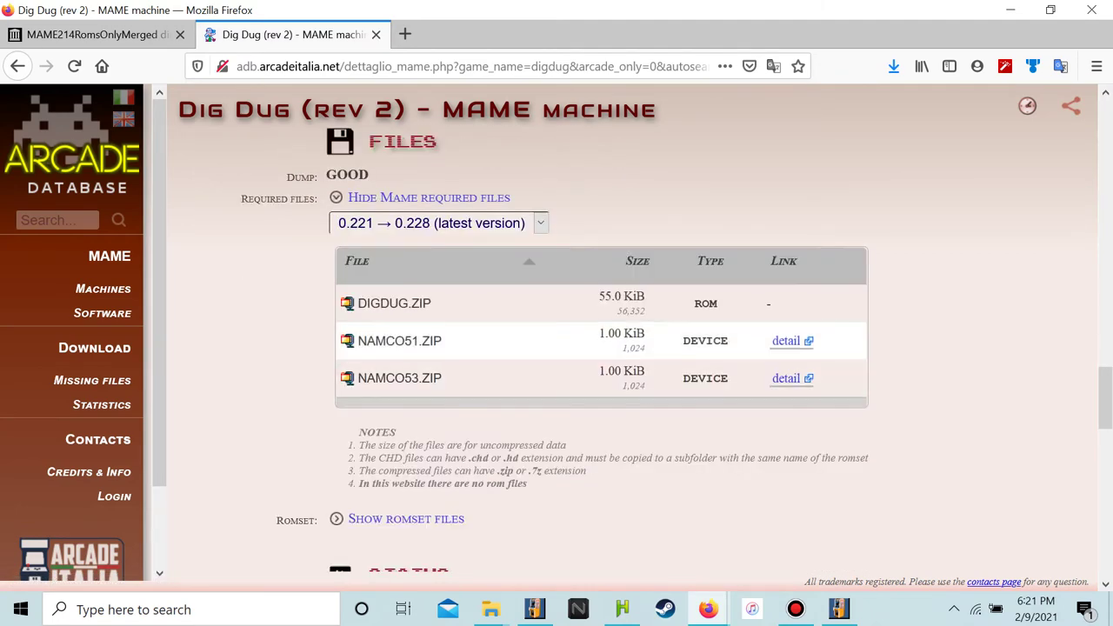
# Return to the MAME214RomsOnlyMerged listing, find the Namco device files and save namco51.zip to Downloads
pyautogui.click(95, 34)
pyautogui.scroll(-10, 180, 333)
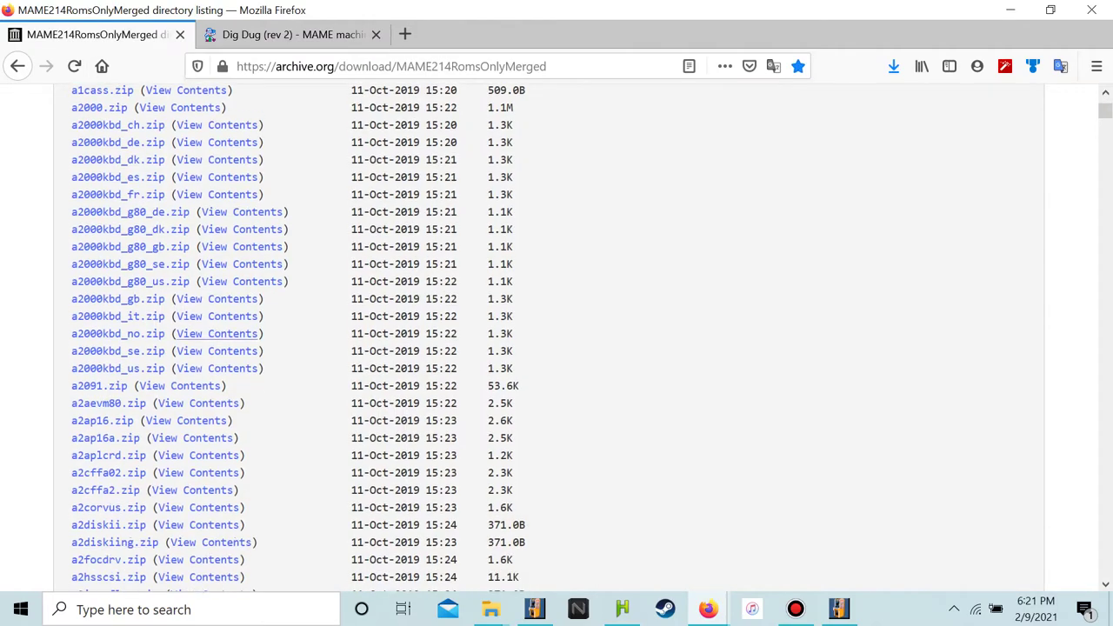
pyautogui.moveTo(1104, 114); pyautogui.dragTo(1105, 278)
pyautogui.scroll(-20, 105, 384)
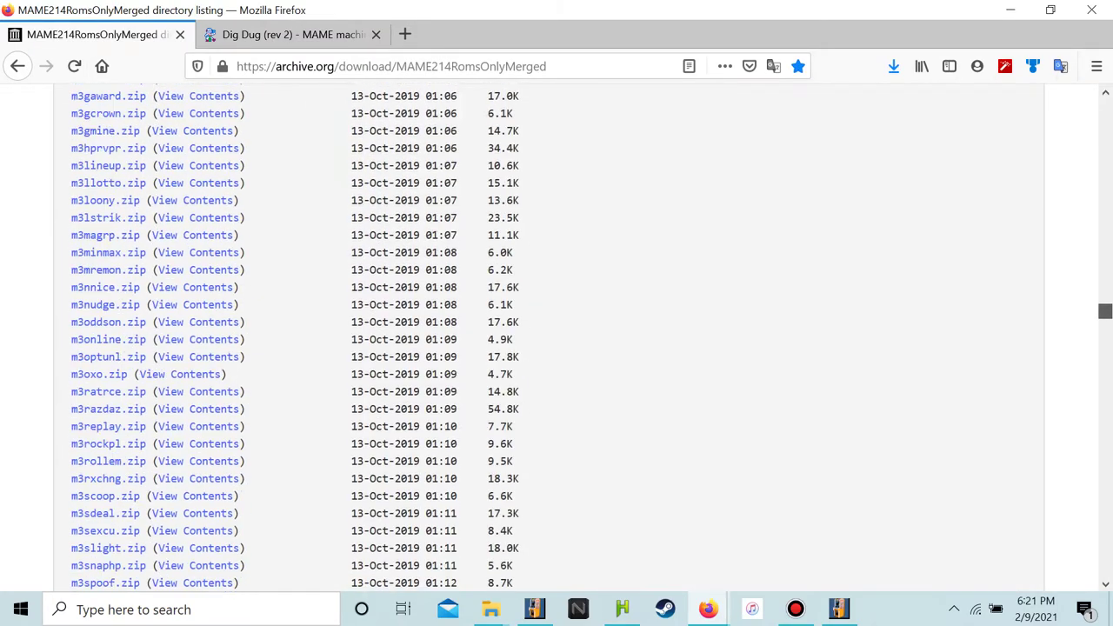
pyautogui.scroll(-20, 100, 390)
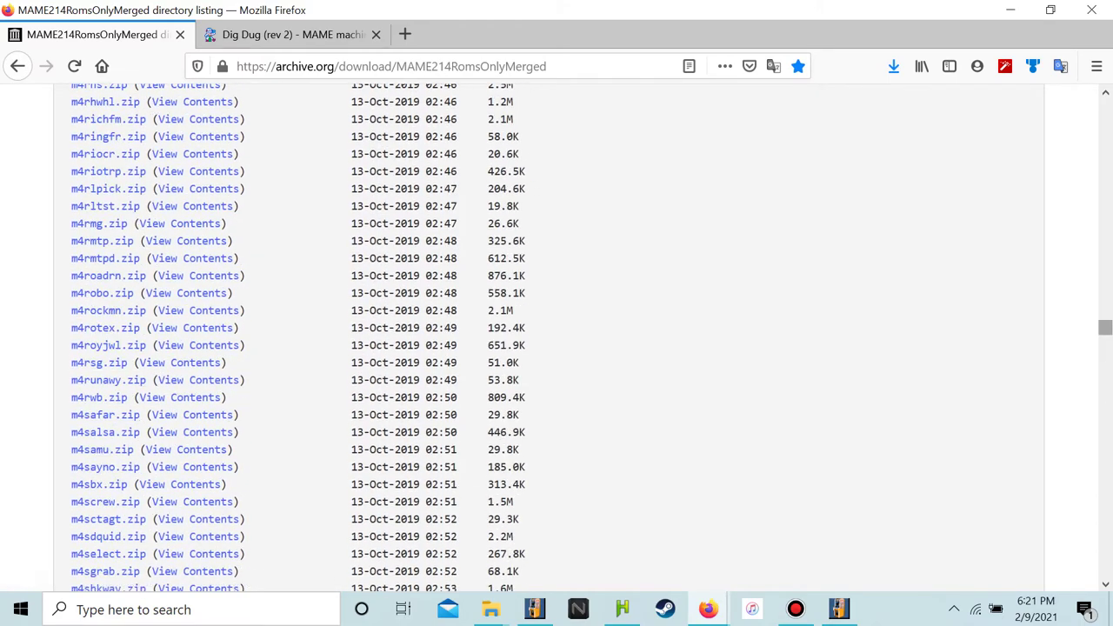
pyautogui.moveTo(1105, 327); pyautogui.dragTo(1105, 385)
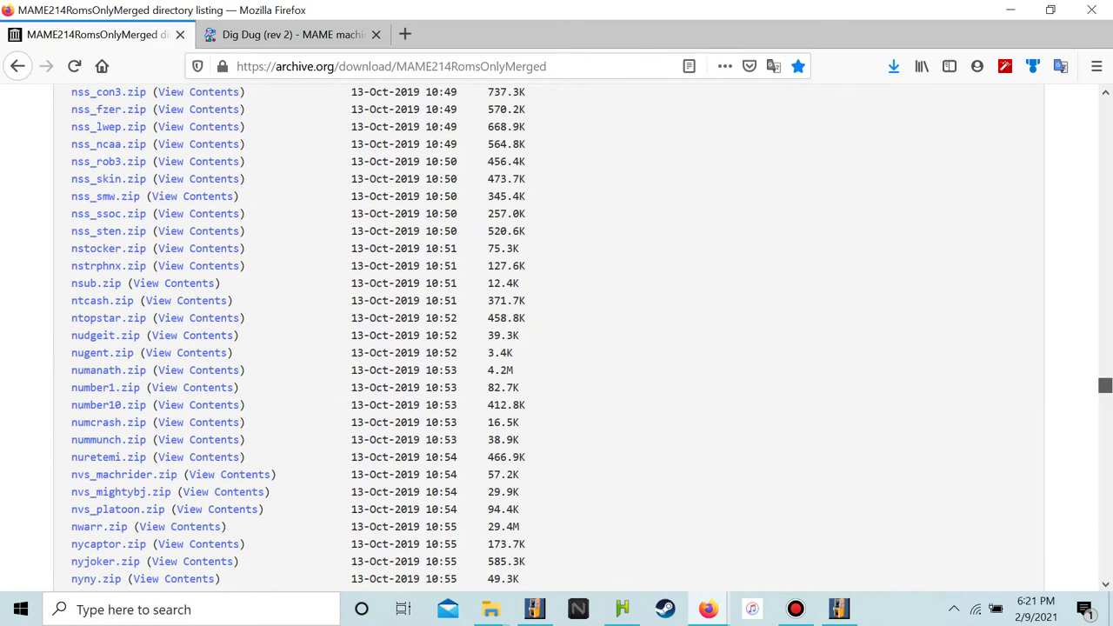
pyautogui.scroll(20, 156, 339)
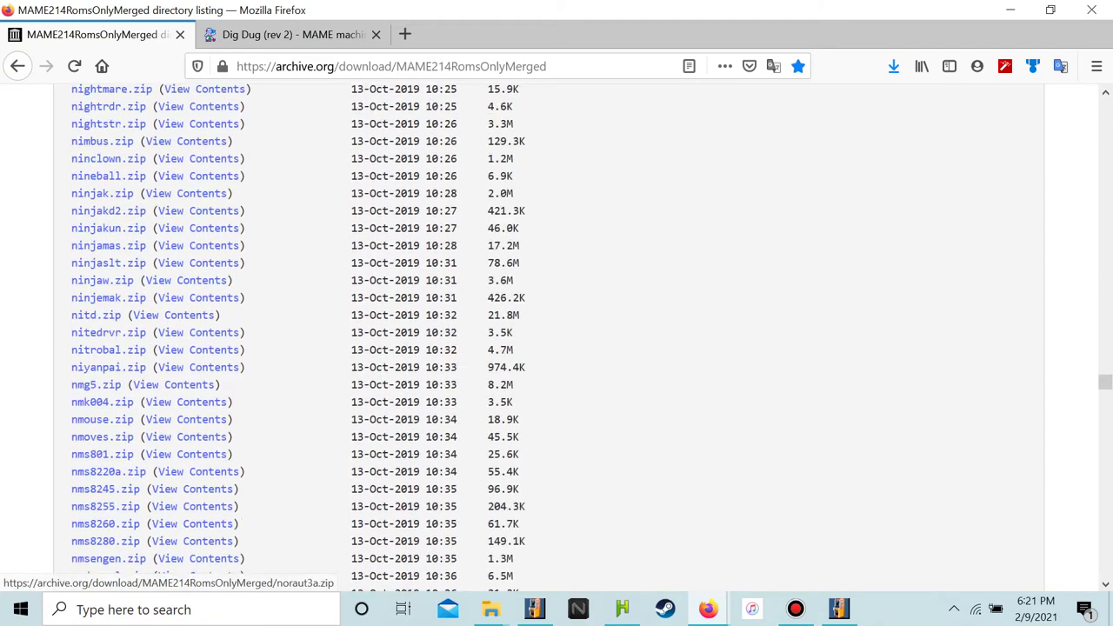
pyautogui.scroll(20, 181, 294)
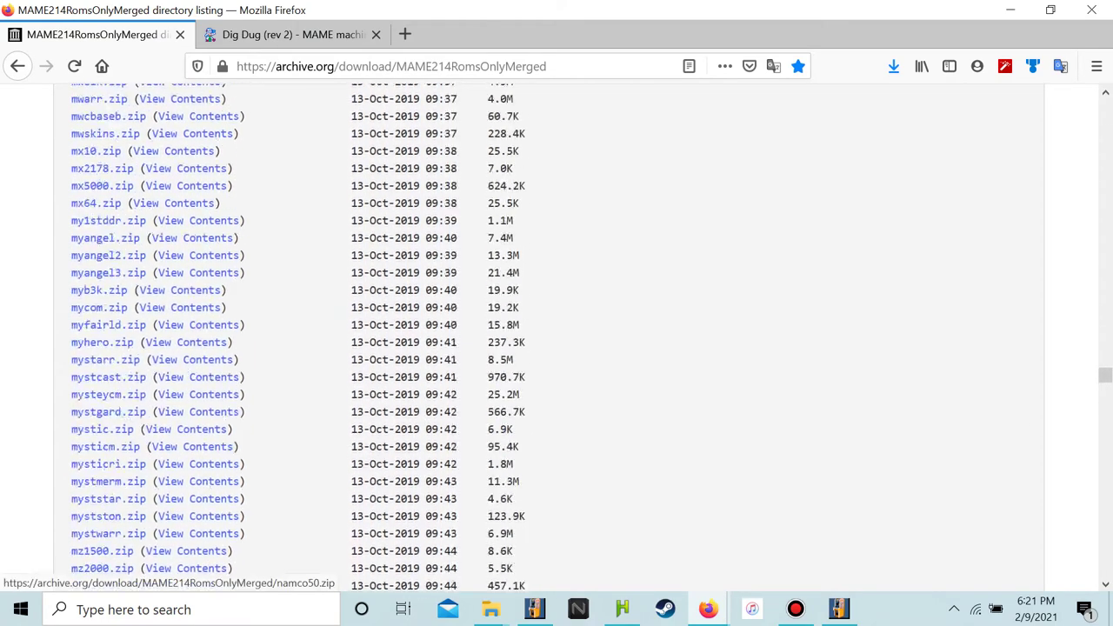
pyautogui.scroll(-8, 180, 294)
pyautogui.scroll(-2, 180, 294)
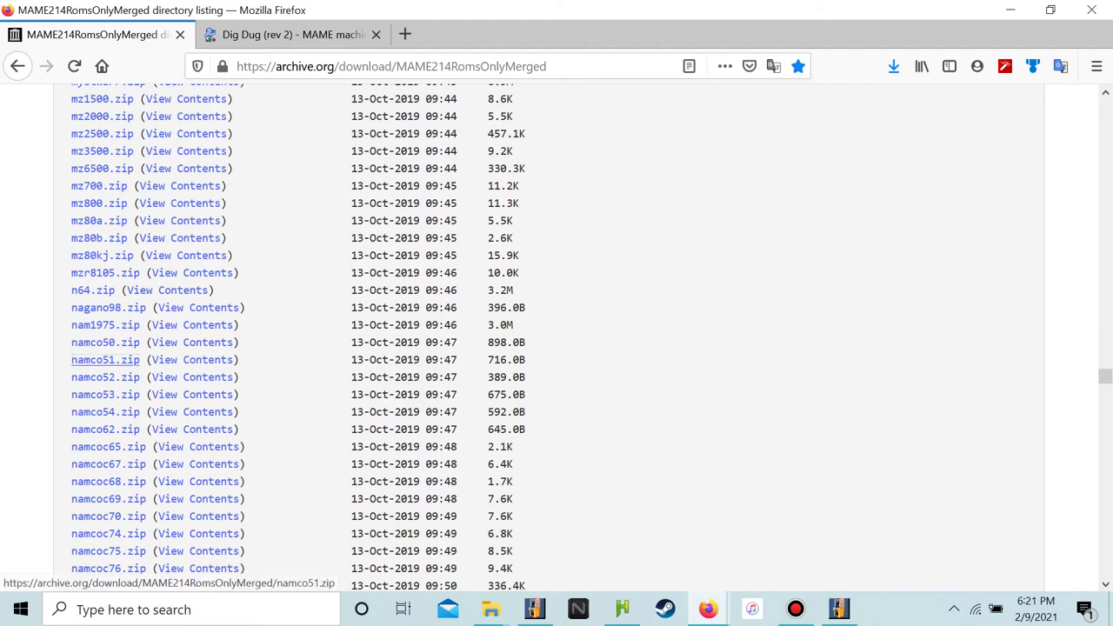
pyautogui.rightClick(107, 362)
pyautogui.click(175, 448)
pyautogui.press('Return')
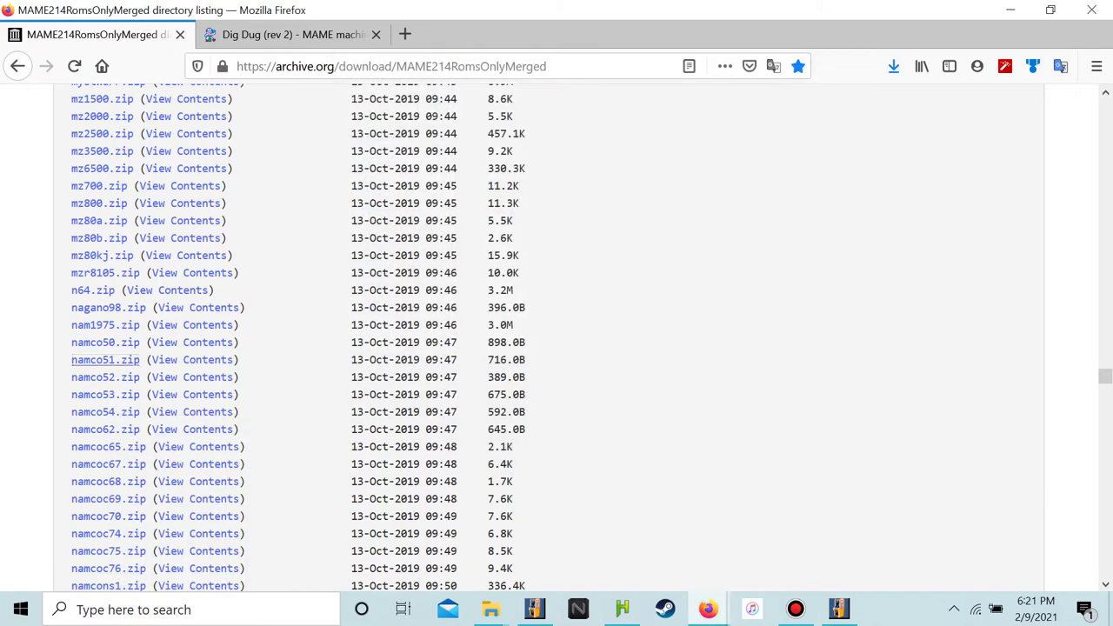
# Save namco53.zip from the MAME214RomsOnlyMerged listing to Downloads
pyautogui.rightClick(114, 395)
pyautogui.click(173, 480)
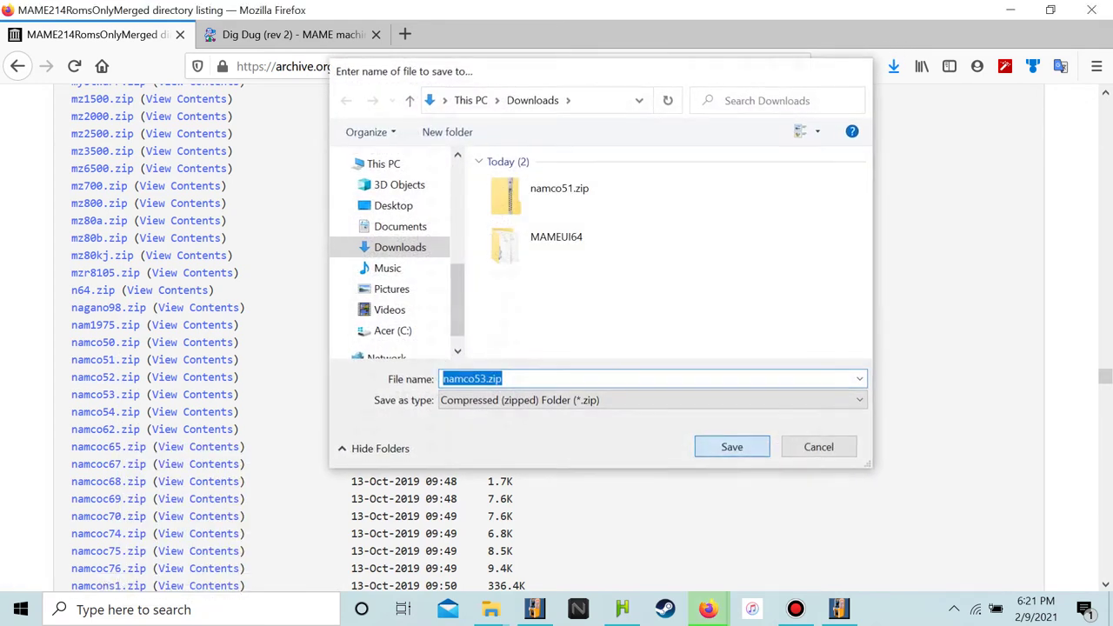
pyautogui.press('Return')
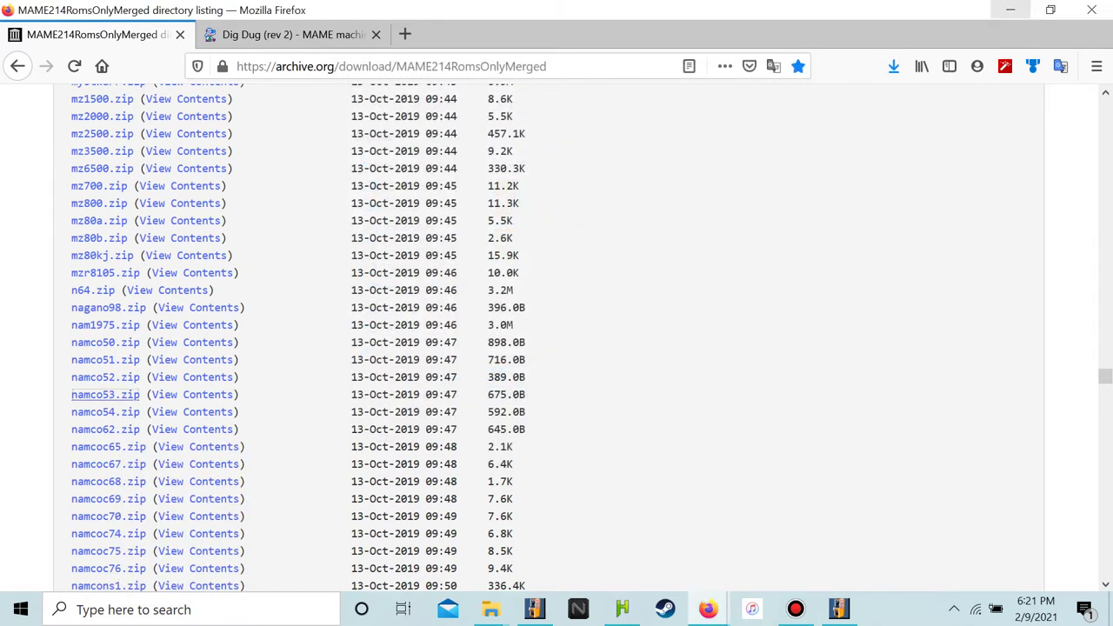
# Switch to MAMEUI64, look through its list of available machines to the end, and close the program
pyautogui.click(839, 609)
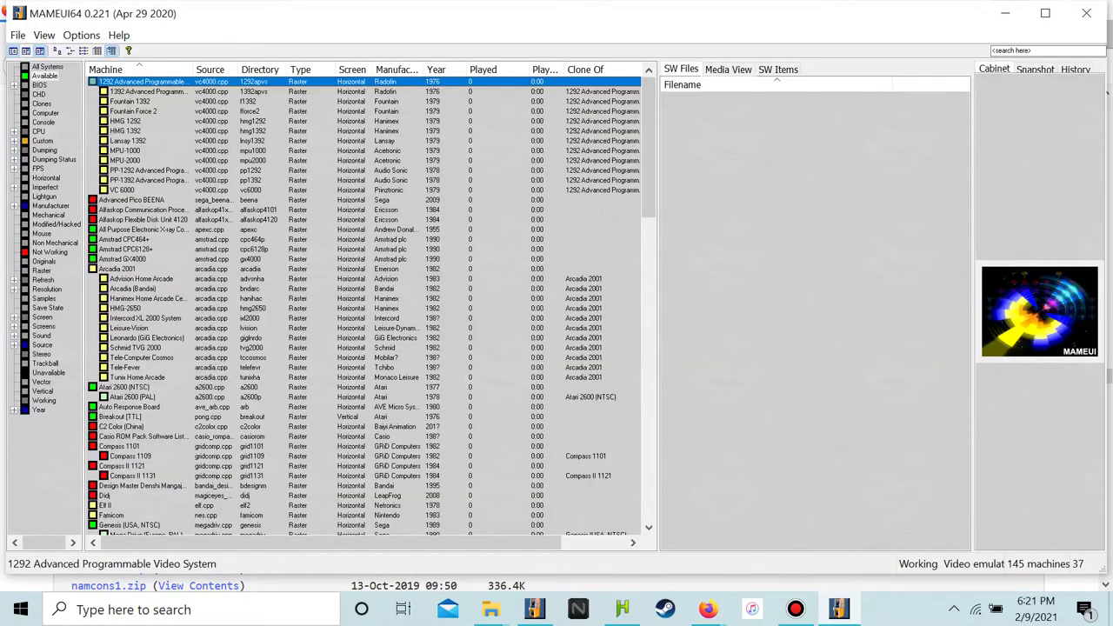
pyautogui.scroll(-3, 372, 306)
pyautogui.click(139, 416)
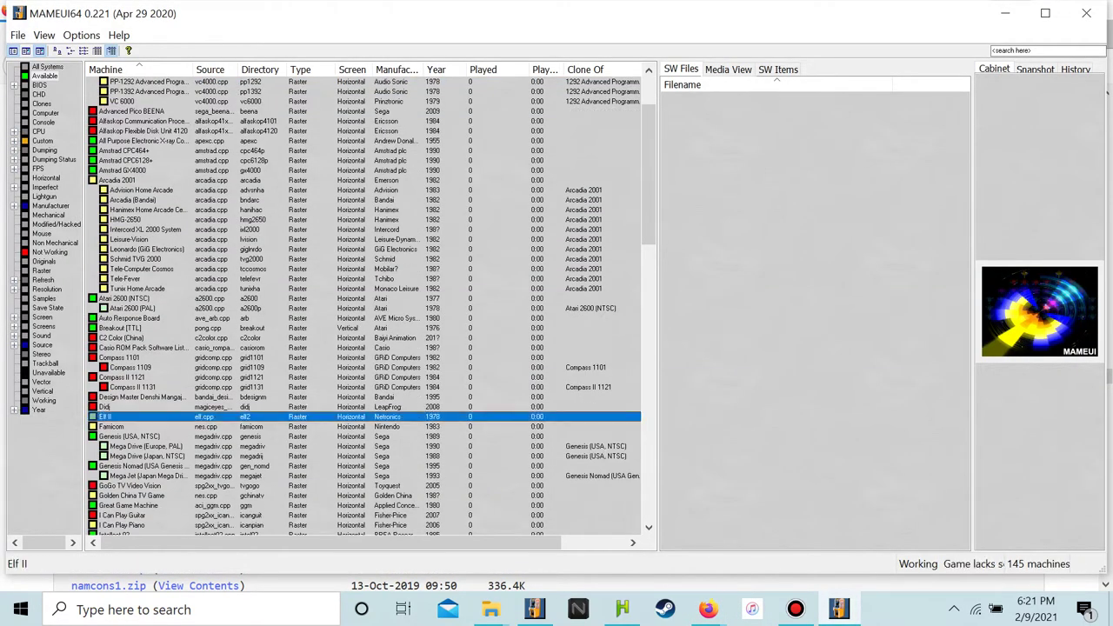
pyautogui.scroll(-12, 371, 306)
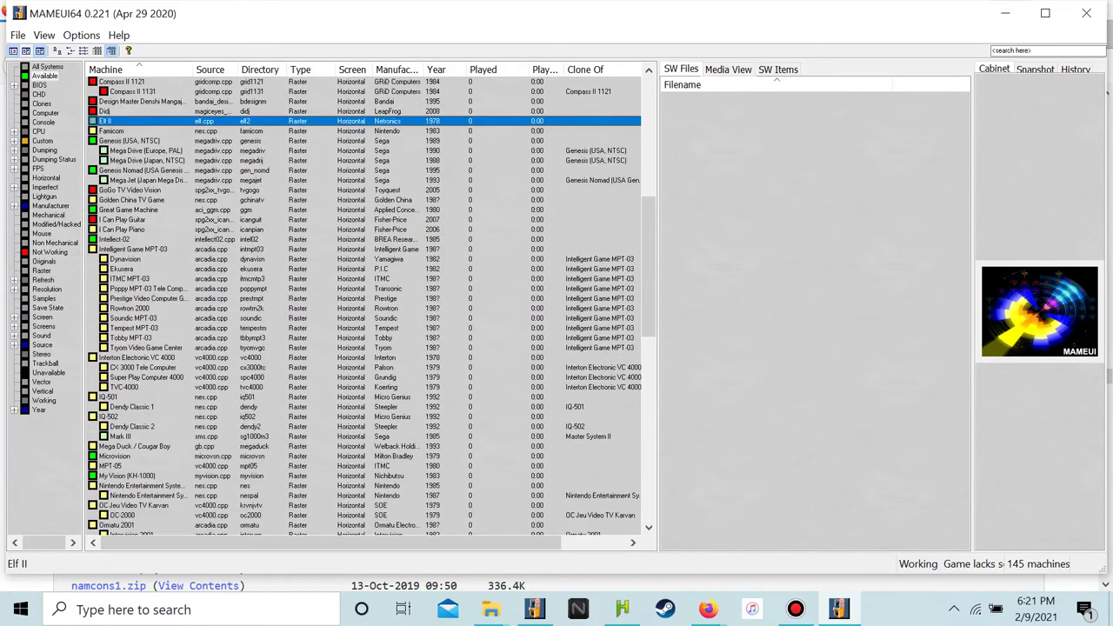
pyautogui.scroll(-16, 371, 307)
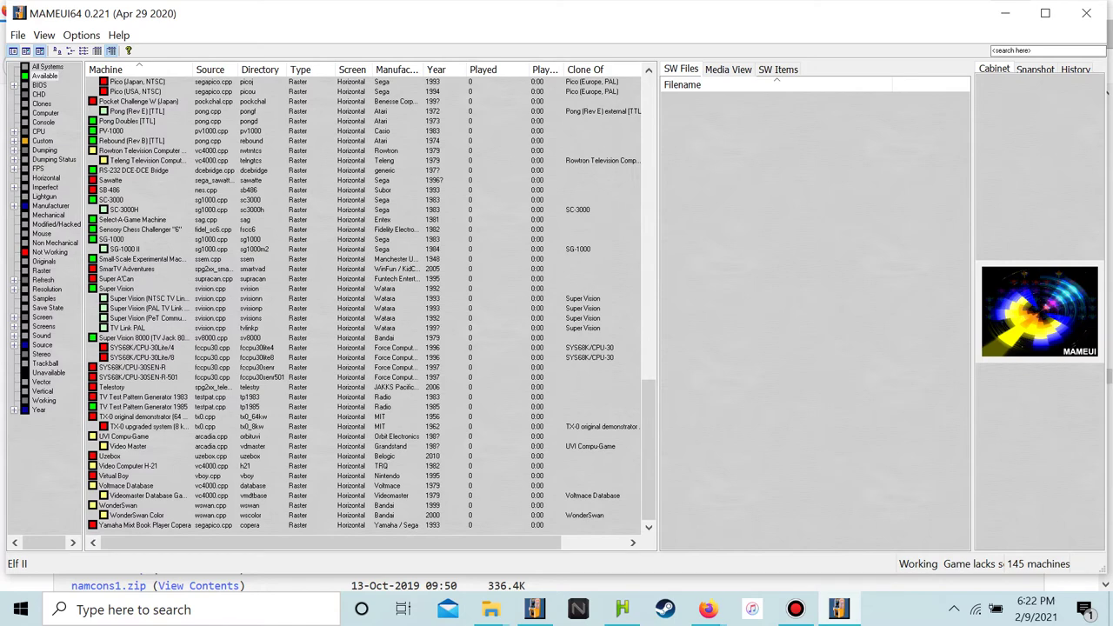
pyautogui.click(1086, 14)
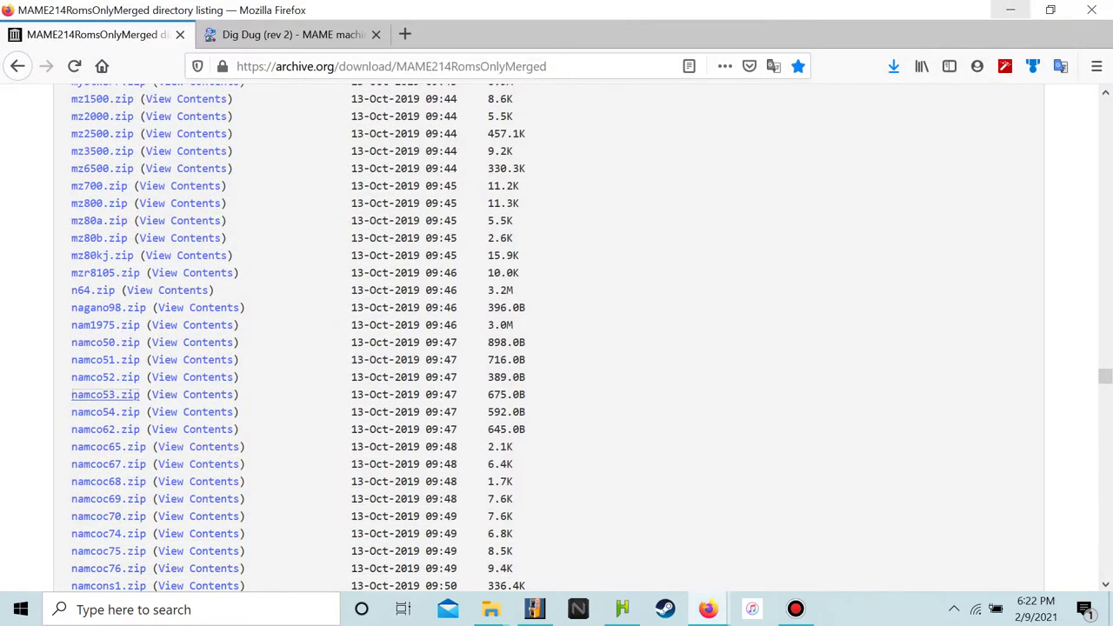
# Minimize Firefox and move namco51.zip and namco53.zip from Downloads into the Roms folder inside the MAMEUI64 folder
pyautogui.click(1011, 9)
pyautogui.moveTo(573, 200); pyautogui.dragTo(278, 200)
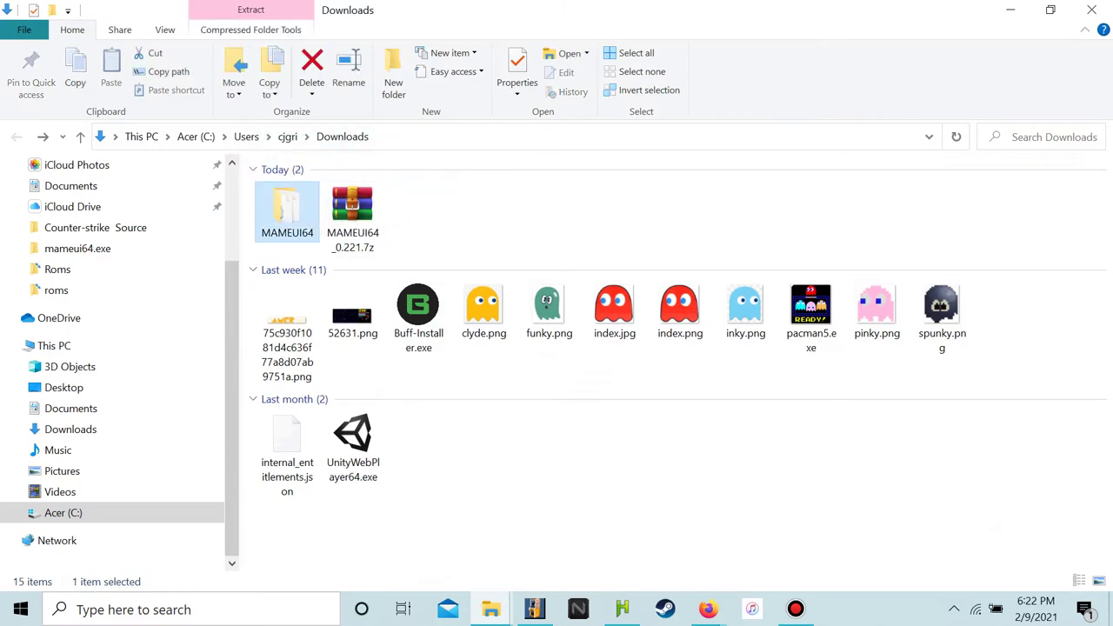
pyautogui.doubleClick(287, 209)
pyautogui.scroll(-5, 348, 252)
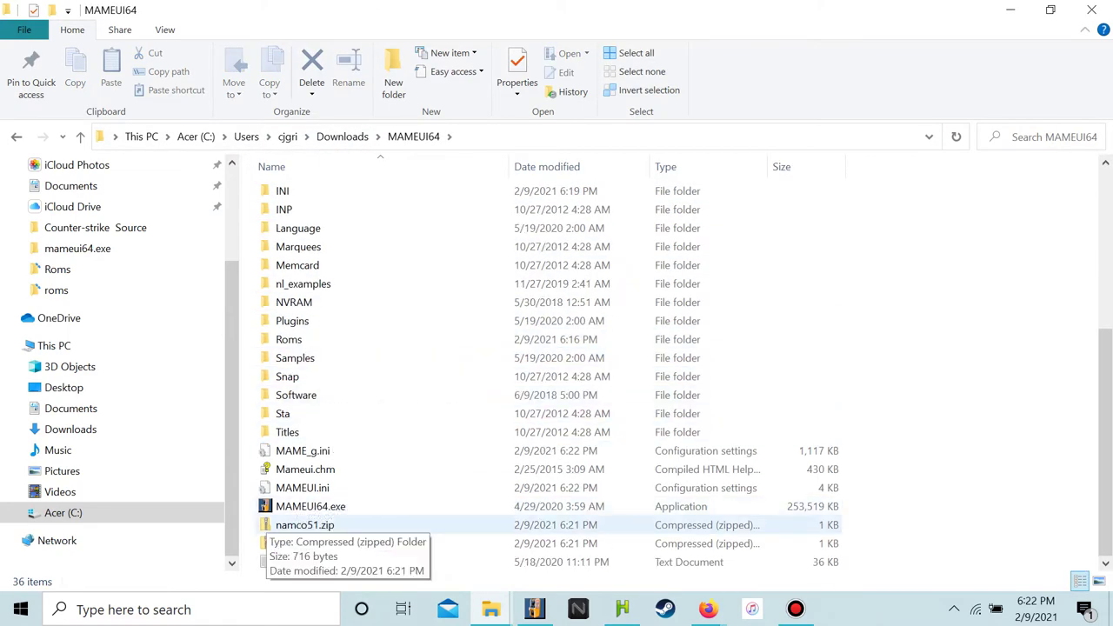
pyautogui.click(296, 524)
pyautogui.keyDown('ctrl'); pyautogui.click(300, 544); pyautogui.keyUp('ctrl')
pyautogui.moveTo(300, 544); pyautogui.dragTo(342, 343)
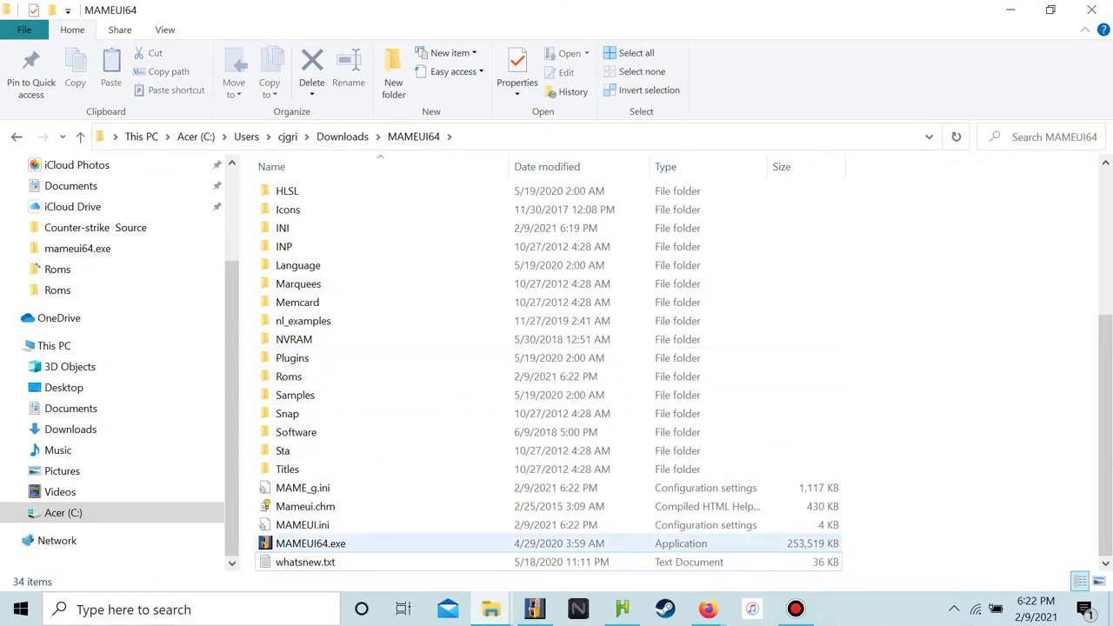
# Launch MAMEUI64.exe from its folder and start an audit of all sets
pyautogui.click(310, 543)
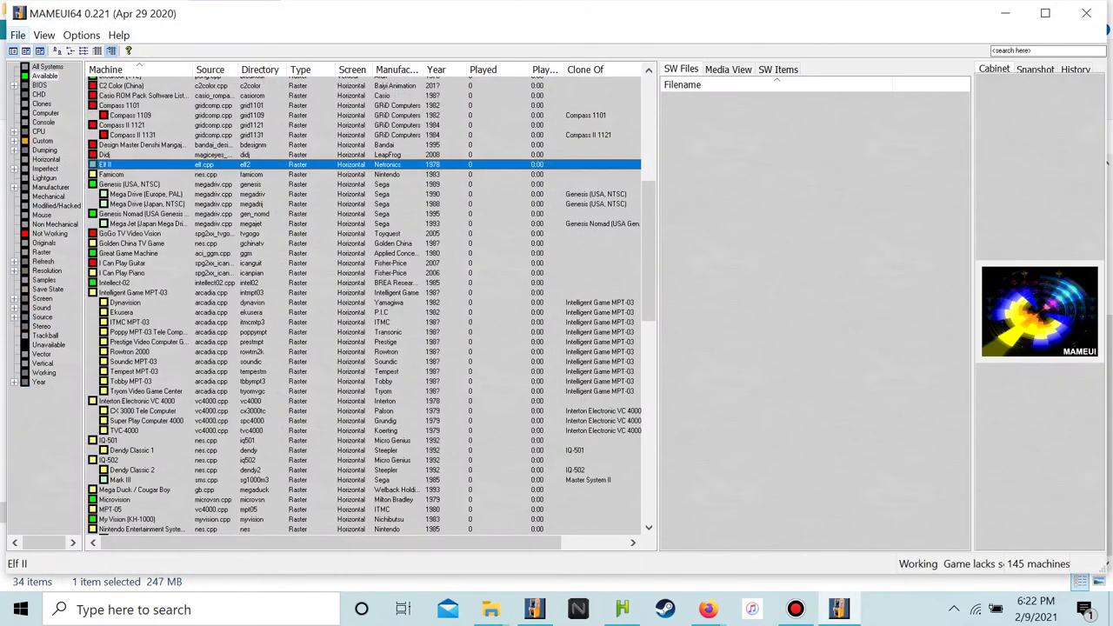
pyautogui.click(17, 35)
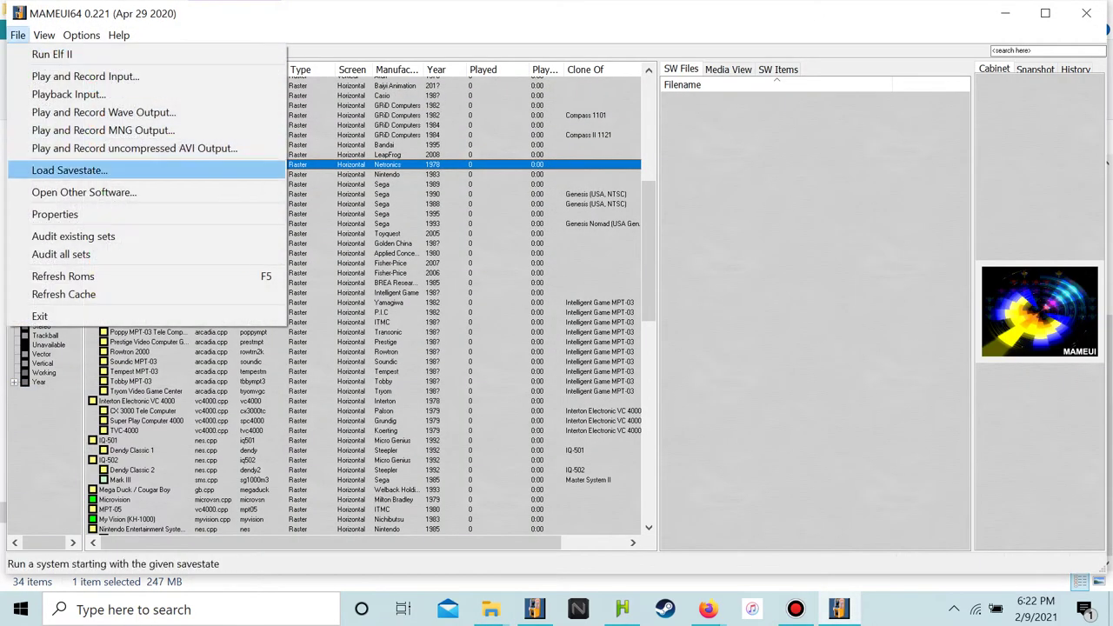
pyautogui.click(43, 253)
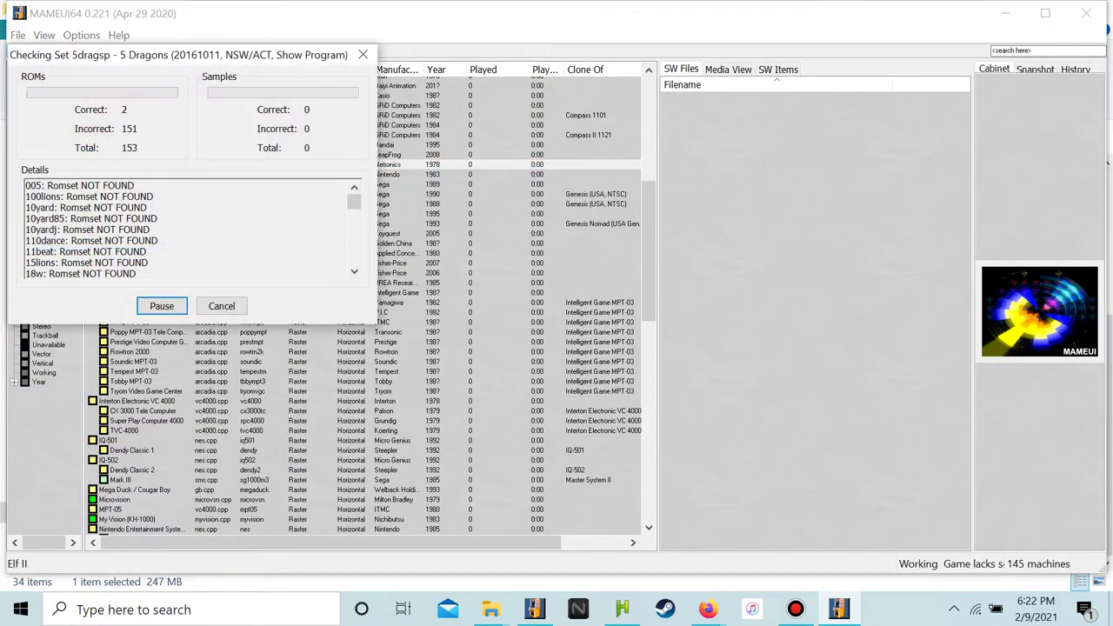
# Switch to HBMAMEUI64 and close its completed File Audit report
pyautogui.click(1109, 608)
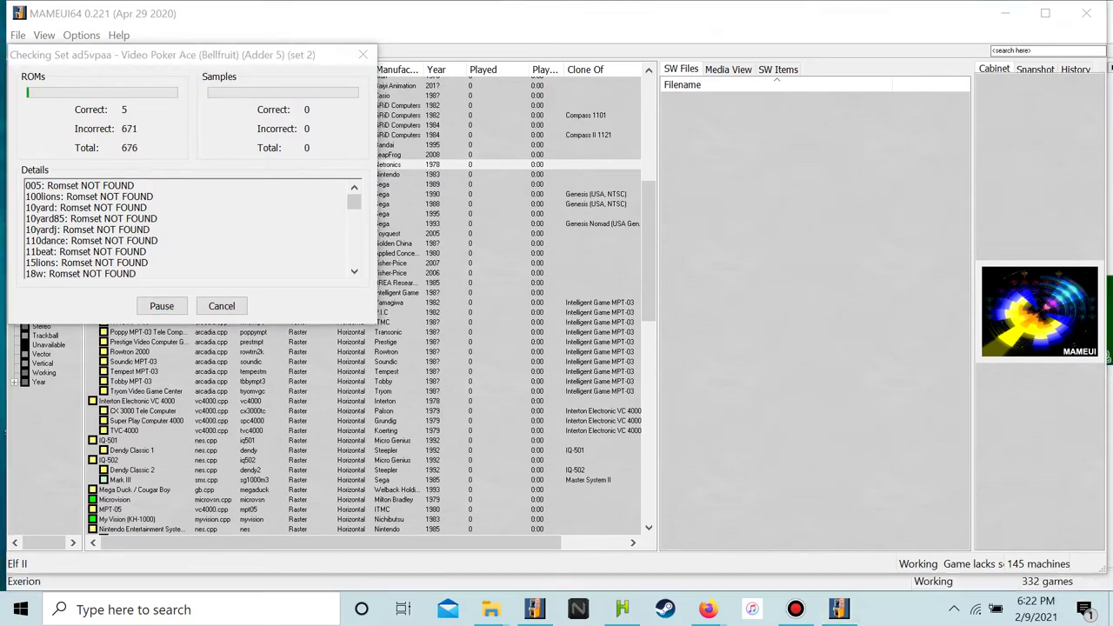
pyautogui.click(622, 609)
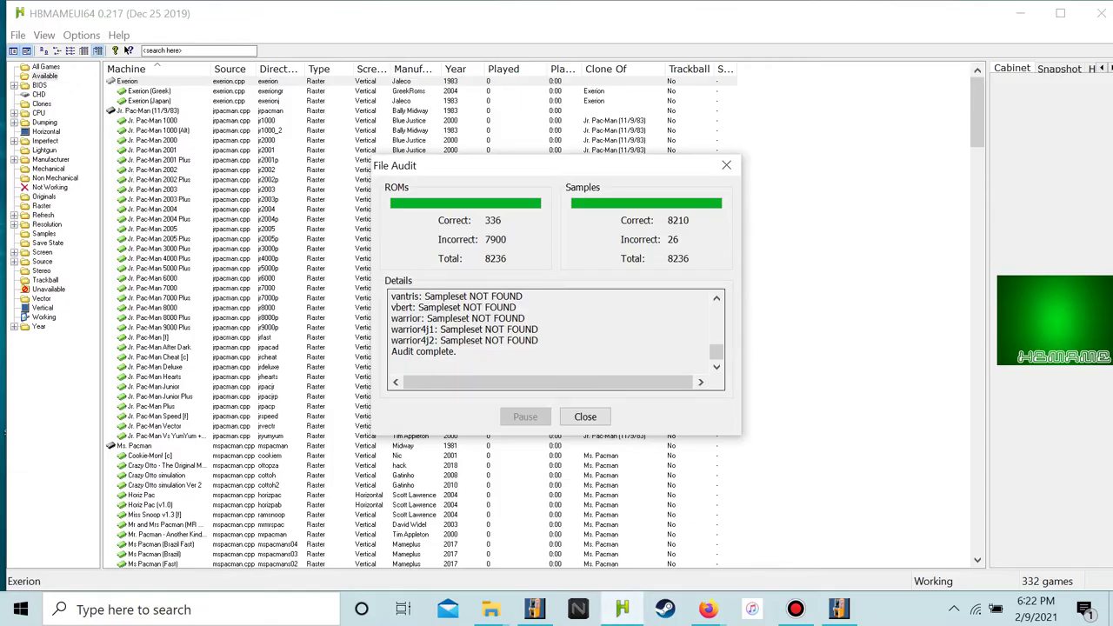
pyautogui.click(586, 416)
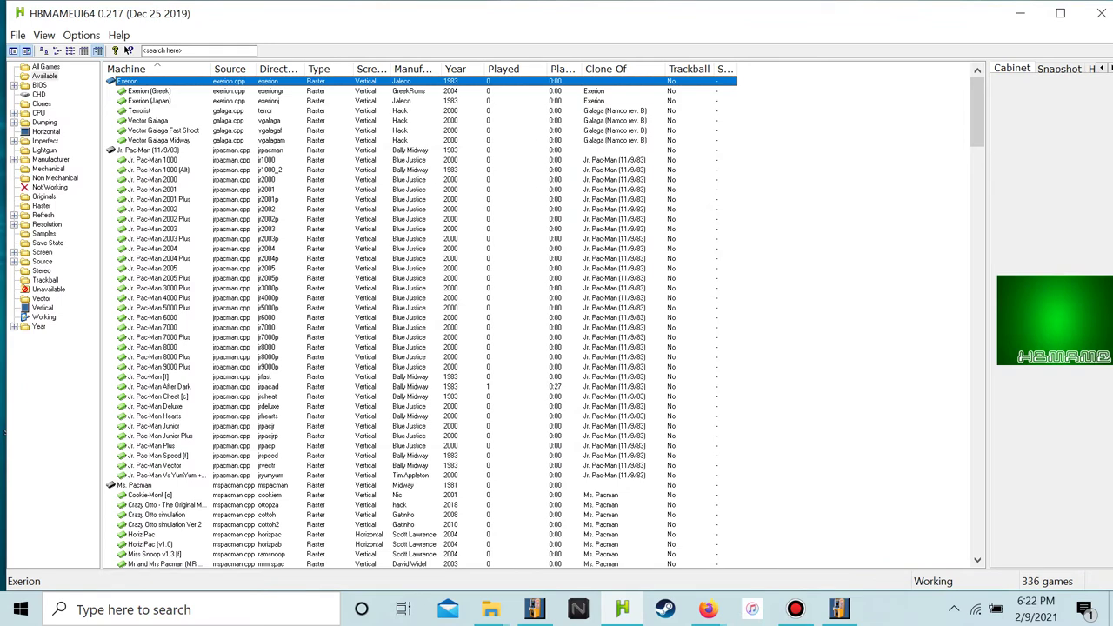
# Look through the Exerion and Galaga clone entries, including Vector Galaga, at the start of the HBMAMEUI64 machine list
pyautogui.click(148, 120)
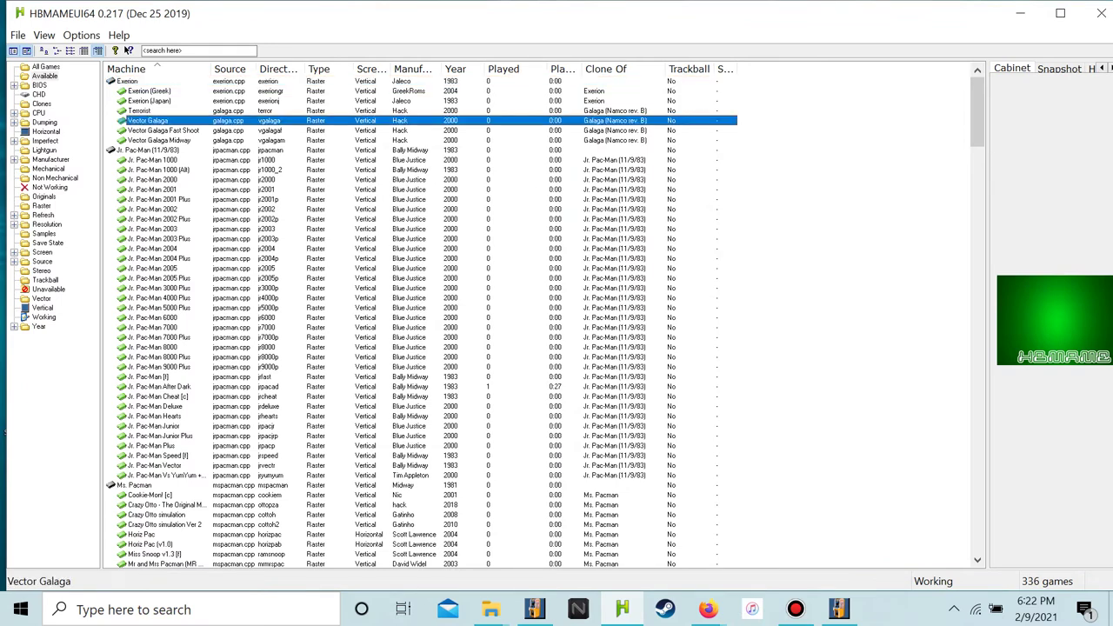
pyautogui.click(149, 90)
pyautogui.click(127, 81)
pyautogui.press('Down')
pyautogui.press('Down')
pyautogui.press('Down')
pyautogui.press('Down')
# Inspect the contents of galaga.zip in the roms folder of hbmameui217, and minimize the File Explorer window
pyautogui.click(490, 609)
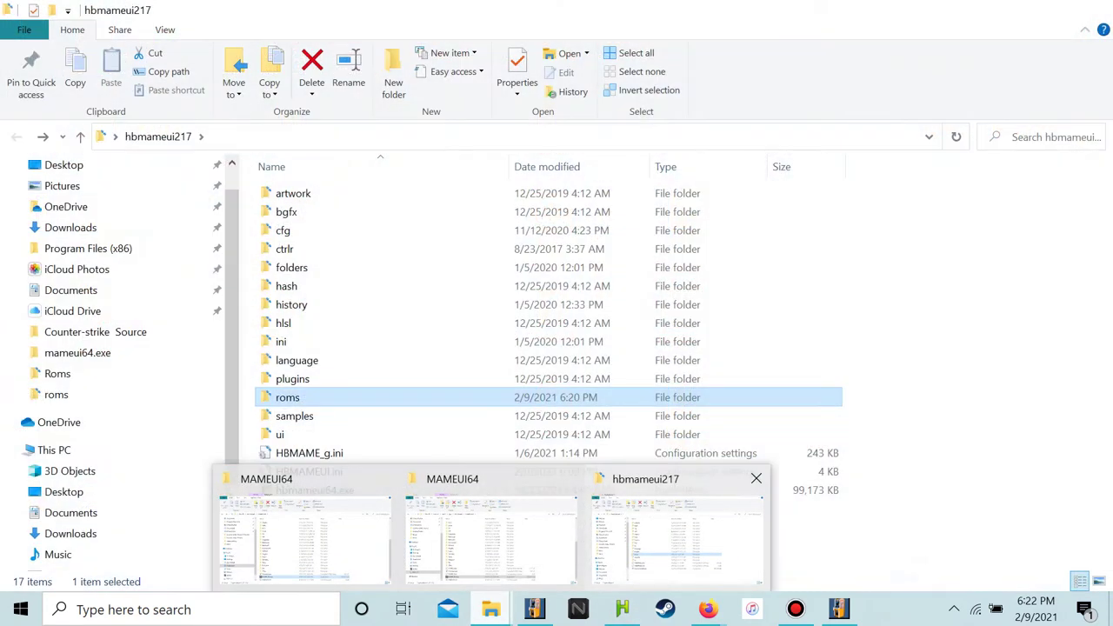
pyautogui.click(676, 530)
pyautogui.doubleClick(288, 397)
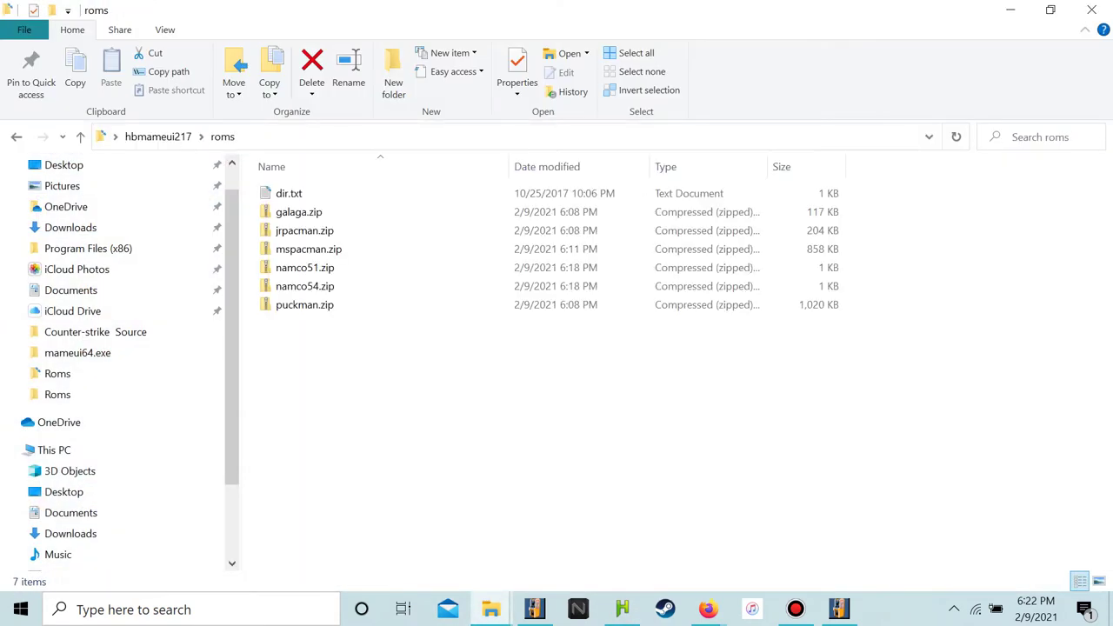
pyautogui.doubleClick(299, 211)
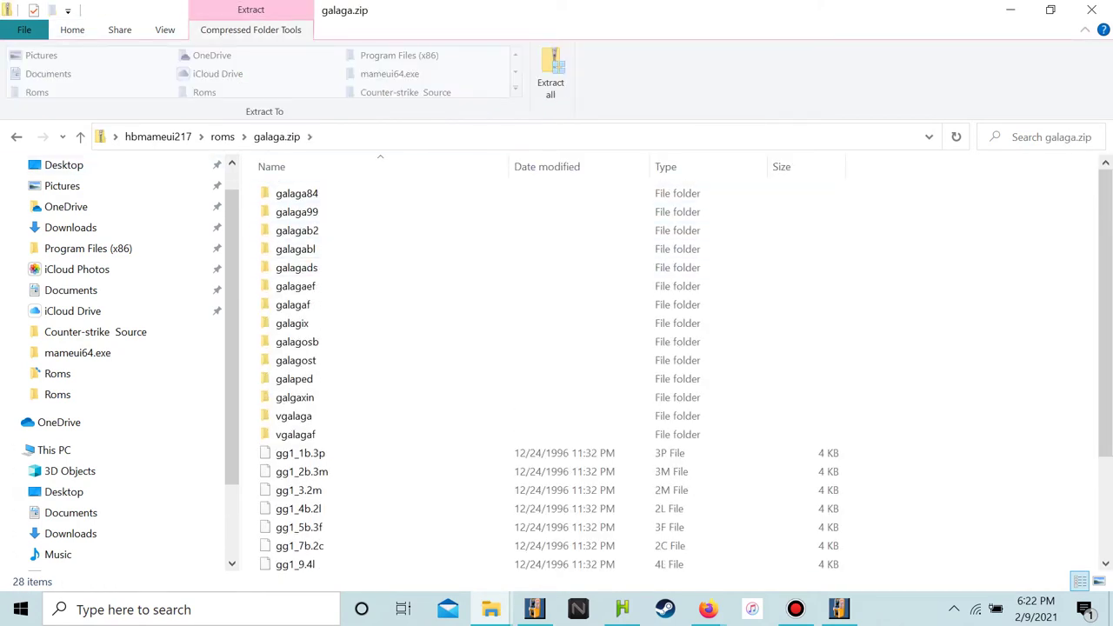
pyautogui.press('BackSpace')
pyautogui.press('BackSpace')
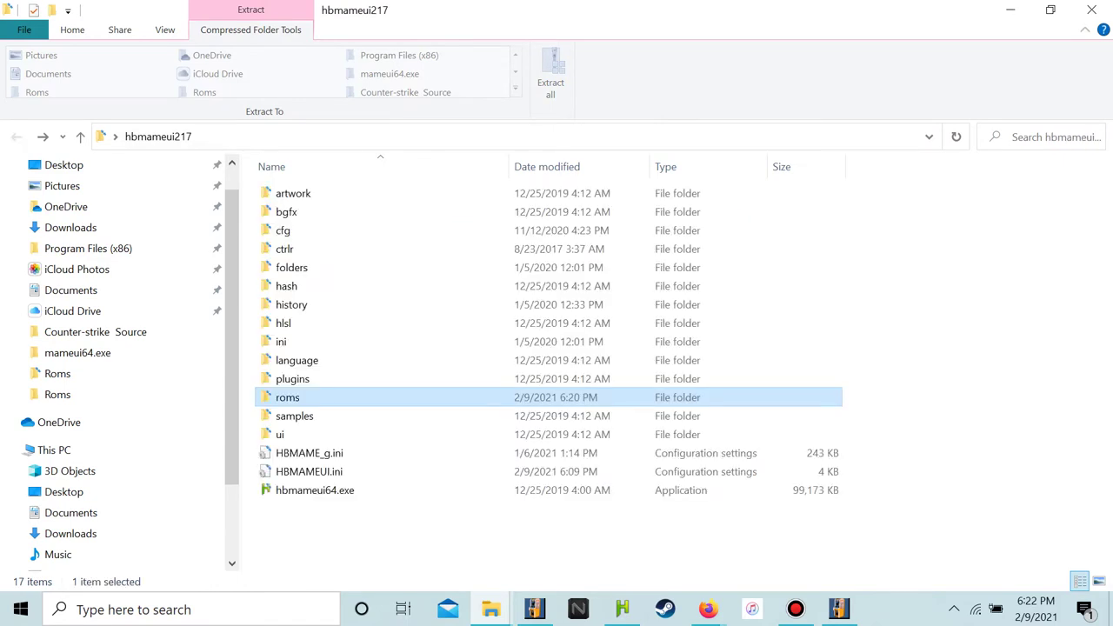
pyautogui.click(1011, 10)
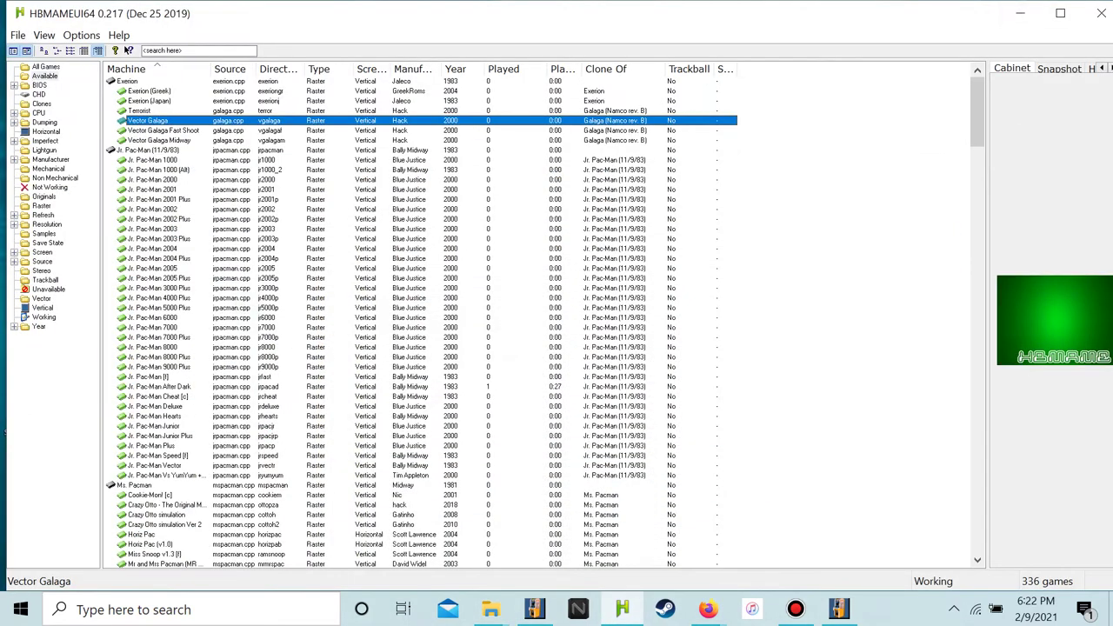
# Select the Terrorist entry, check the Galaga (Namco rev. B) database page in Firefox, and return to HBMAMEUI64
pyautogui.click(139, 111)
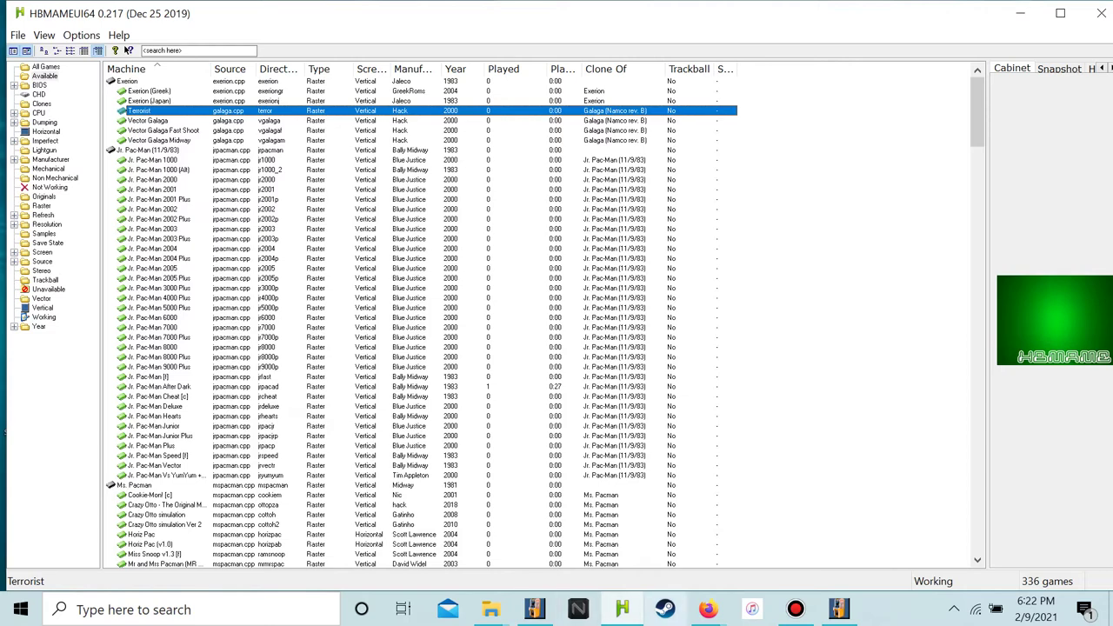
pyautogui.click(708, 609)
pyautogui.click(613, 530)
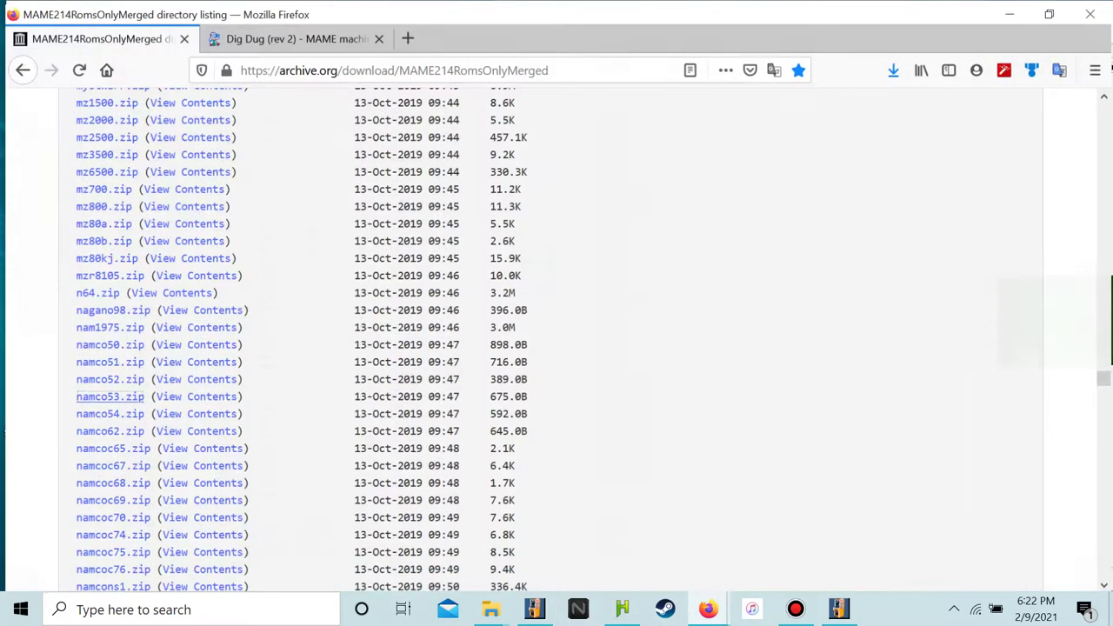
pyautogui.click(292, 34)
pyautogui.click(17, 66)
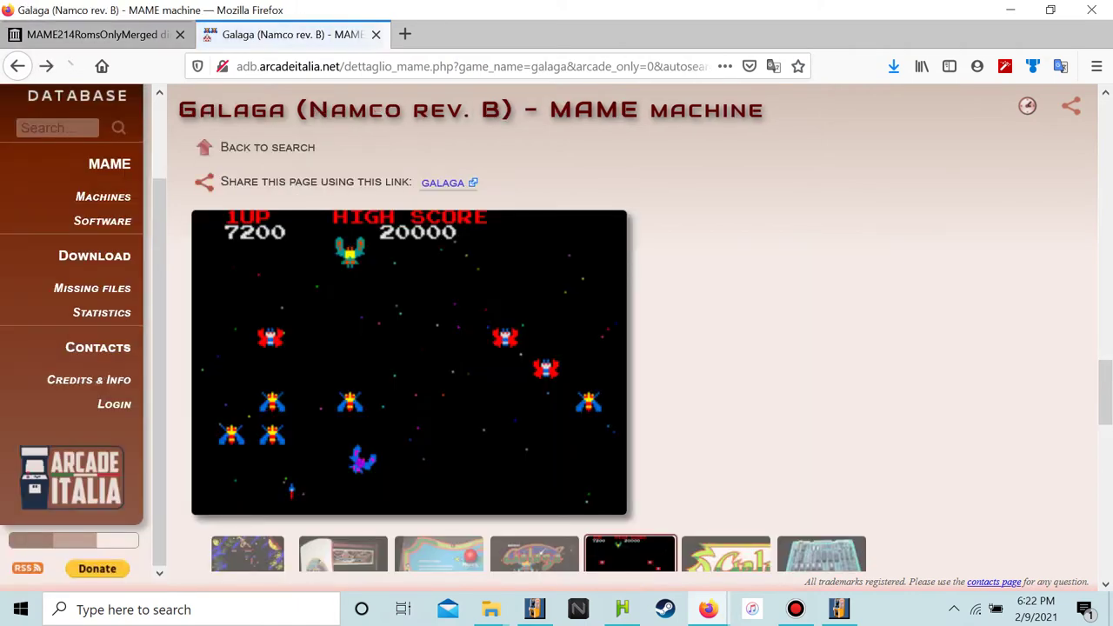
pyautogui.click(95, 34)
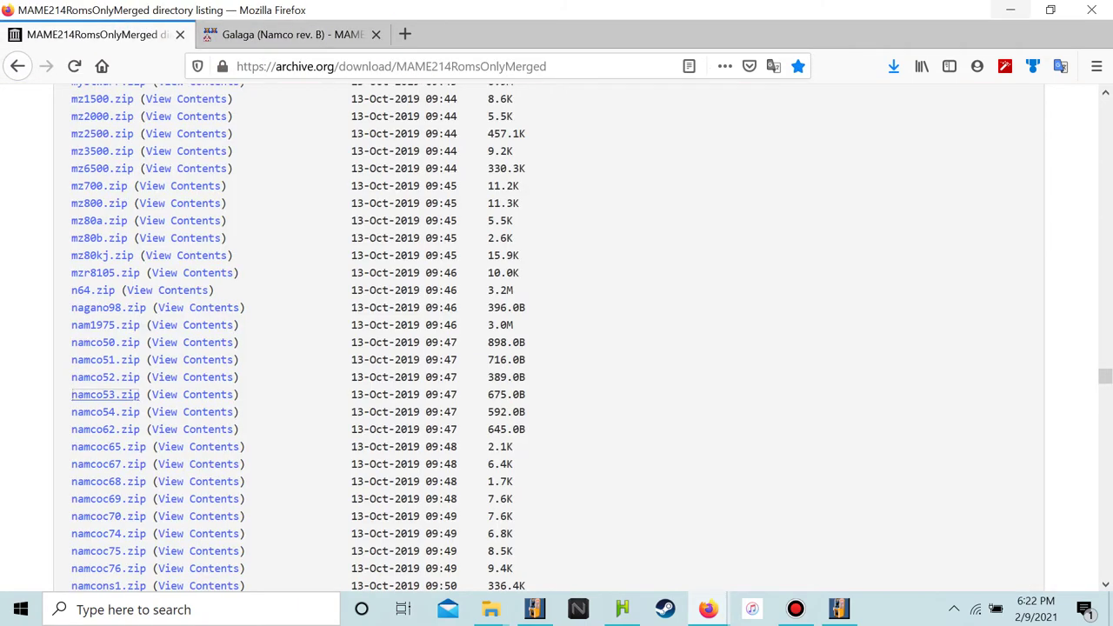
pyautogui.hotkey('alt', 'Tab')
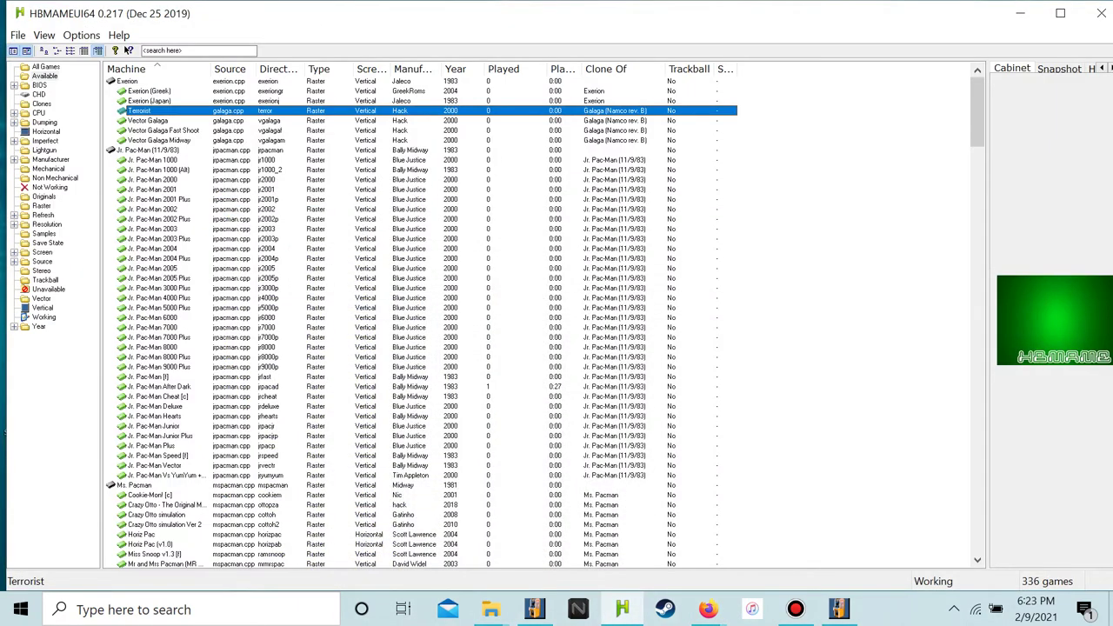
# Start an audit of all sets in HBMAMEUI64
pyautogui.press('Up')
pyautogui.press('Up')
pyautogui.press('Up')
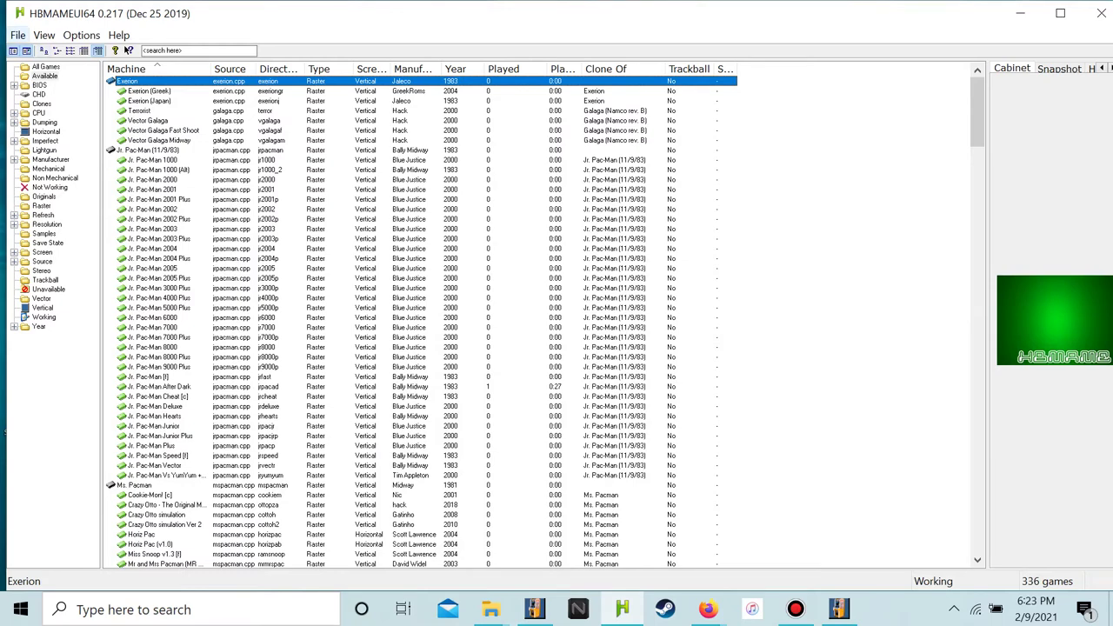
pyautogui.click(18, 34)
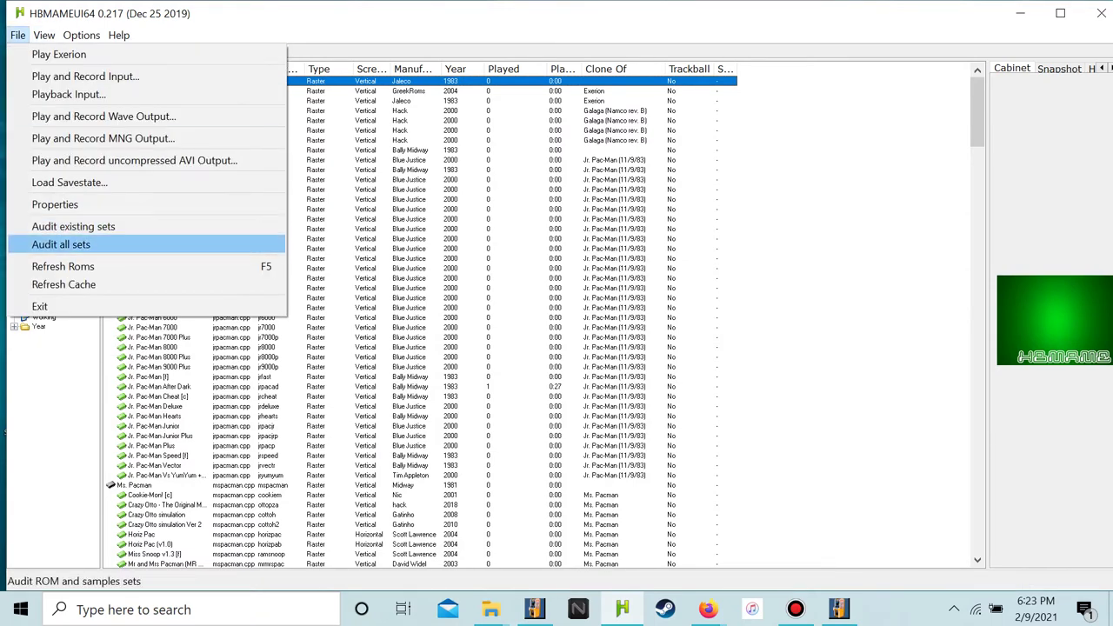
pyautogui.press('Return')
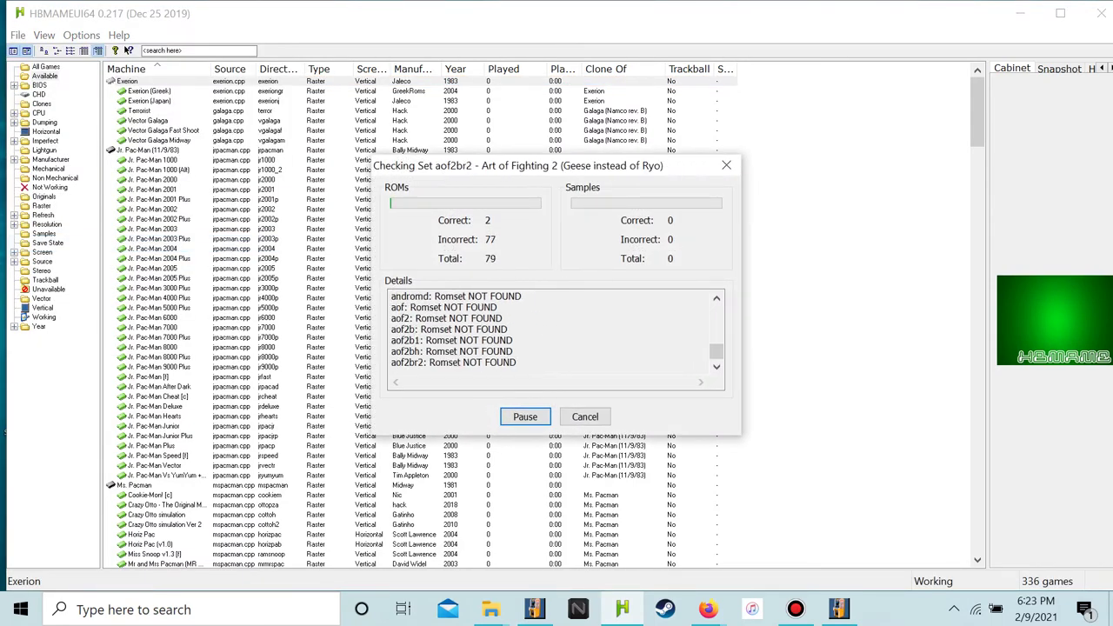
# Switch to Firefox and look back through the ROM tab's history and the recent highlights for the HBMAME ROMs page
pyautogui.moveTo(708, 609)
pyautogui.click(621, 531)
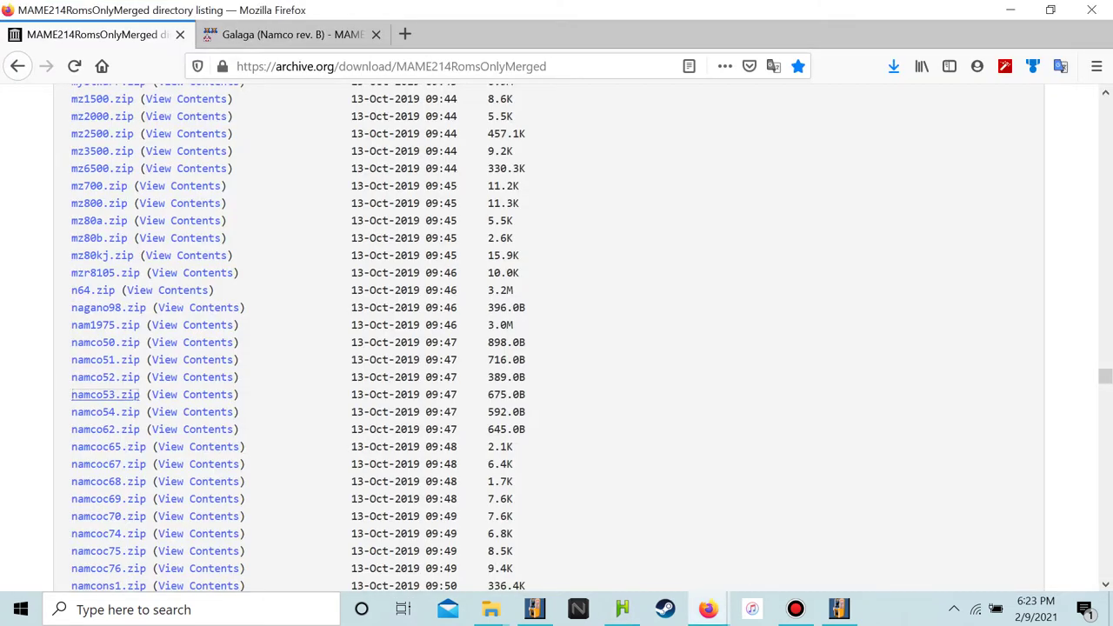
pyautogui.scroll(-5, 106, 394)
pyautogui.hotkey('alt', 'Left')
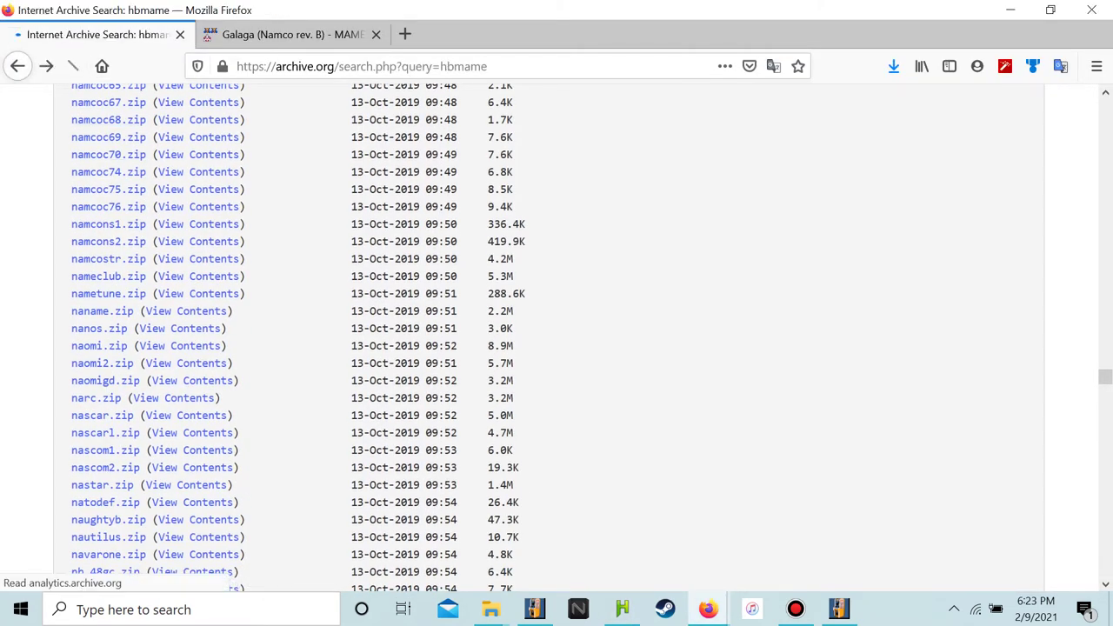
pyautogui.click(17, 66)
pyautogui.click(18, 66)
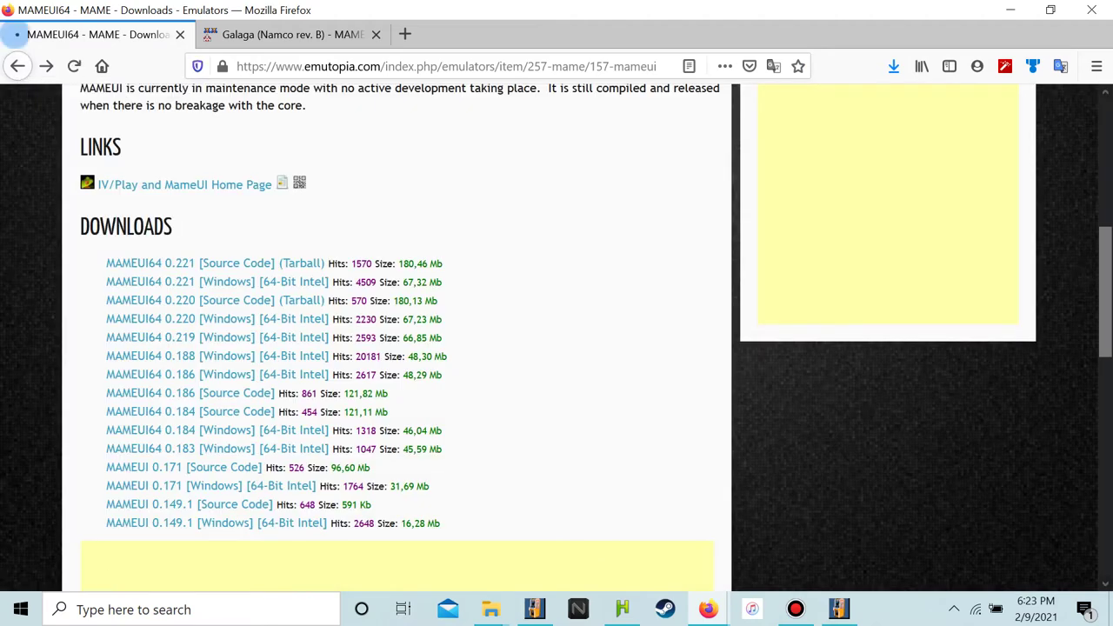
pyautogui.click(17, 66)
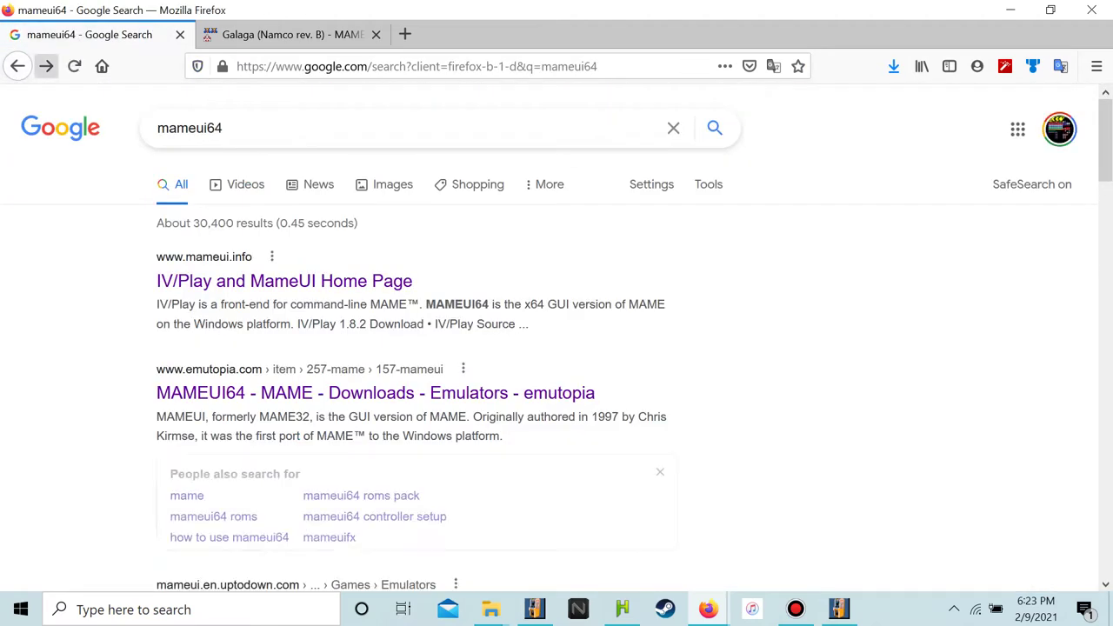
pyautogui.click(46, 67)
pyautogui.click(47, 66)
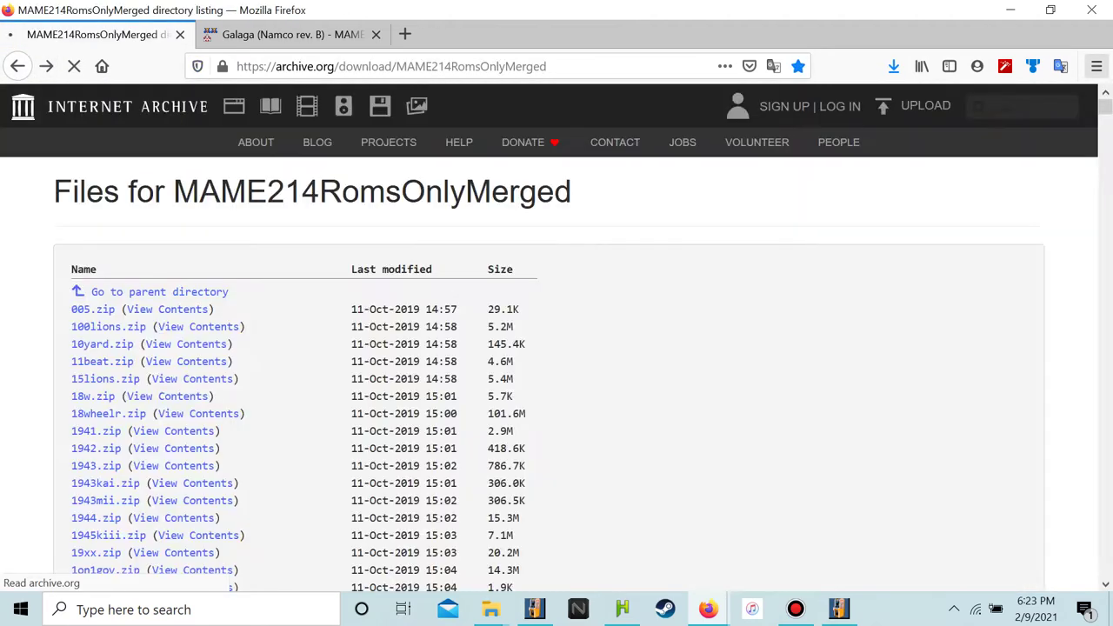
pyautogui.click(1097, 66)
pyautogui.click(923, 298)
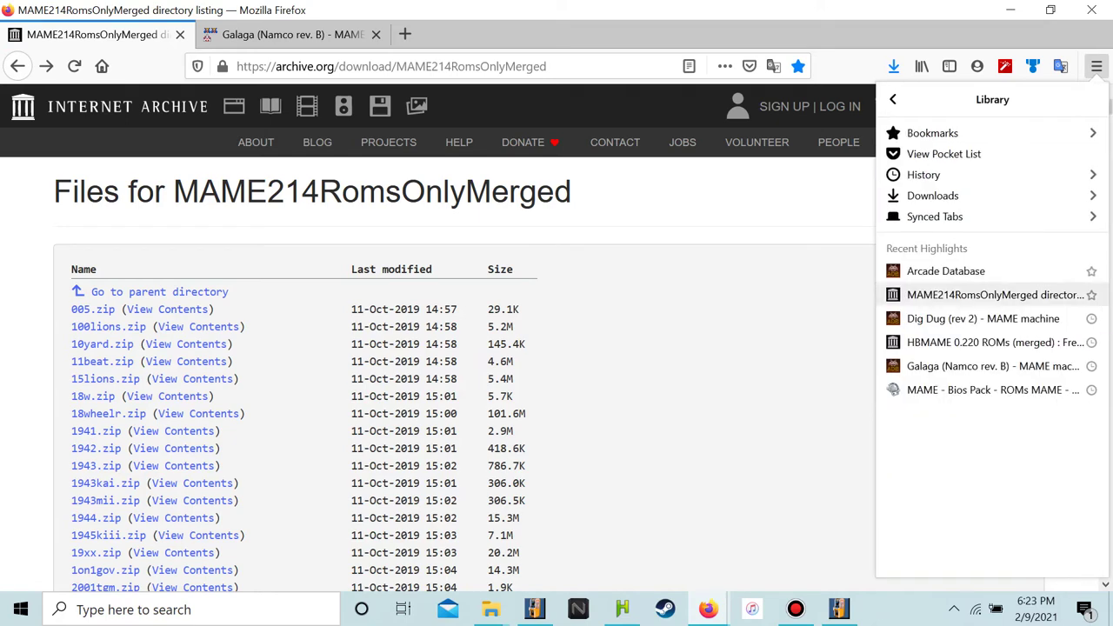
pyautogui.press('Escape')
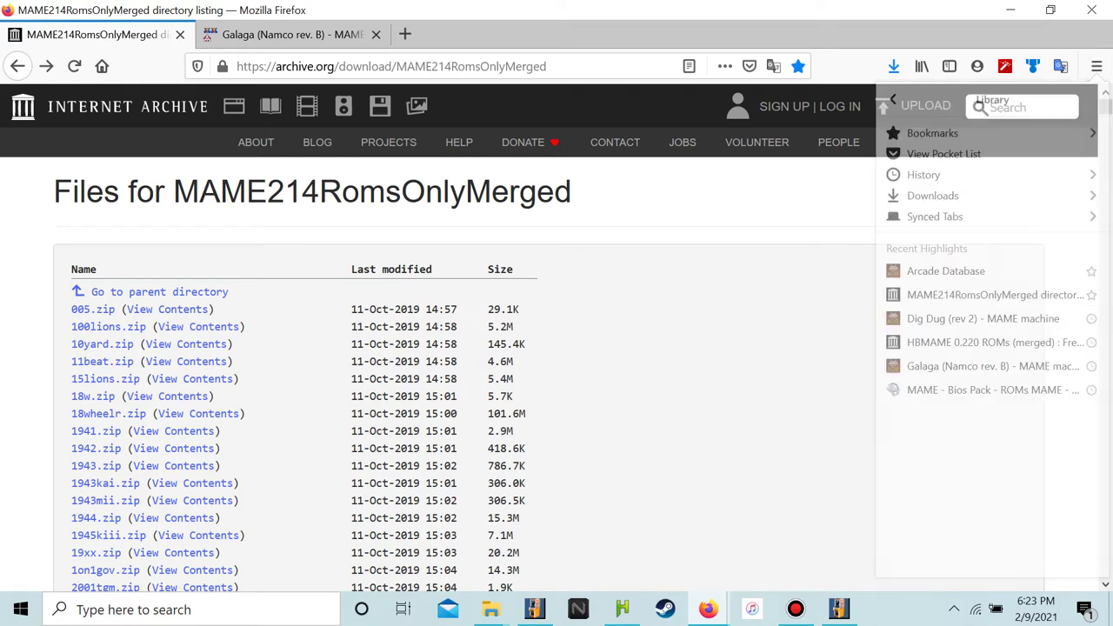
# Search the Internet Archive for "hbmame roms merged" and open the HBMAME 0.220 ROMs (merged) item
pyautogui.click(1009, 107)
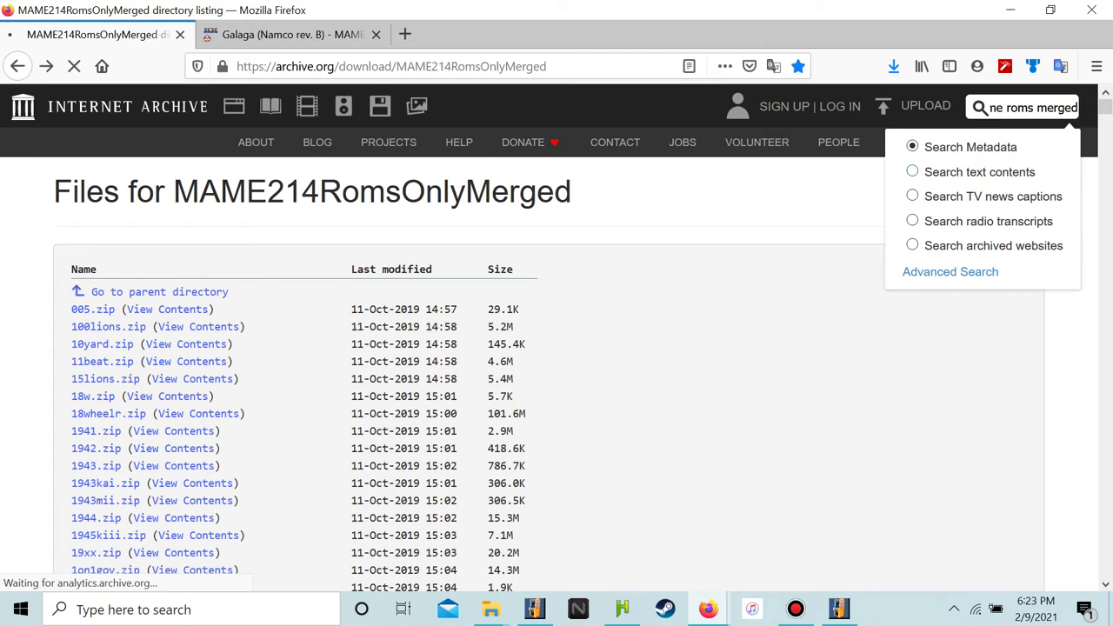
pyautogui.press('Return')
pyautogui.scroll(-4, 557, 348)
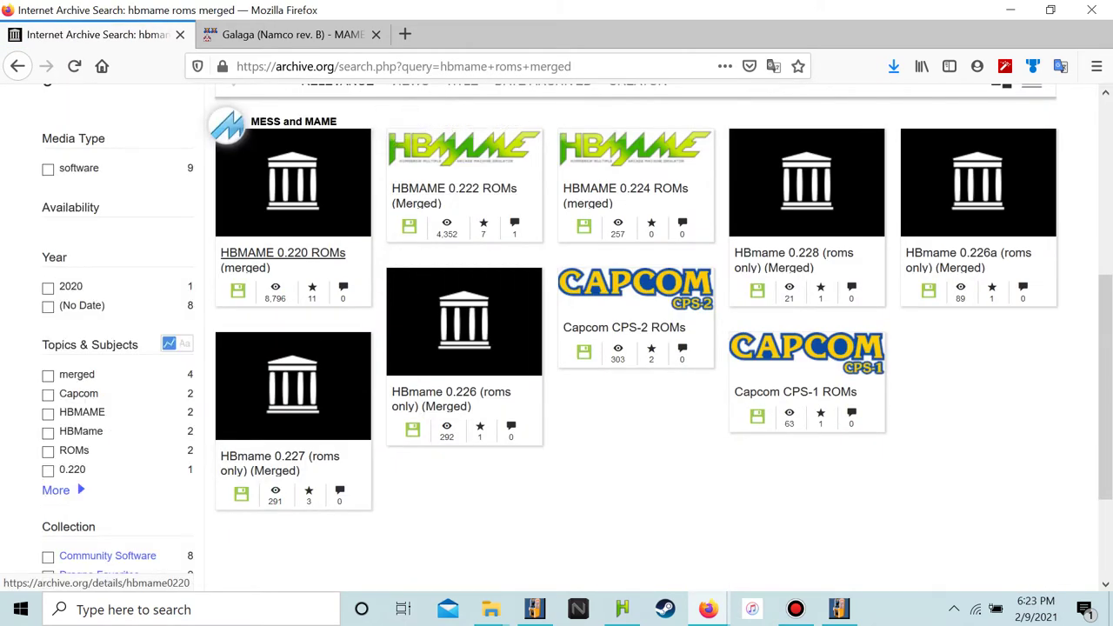
pyautogui.scroll(1, 739, 139)
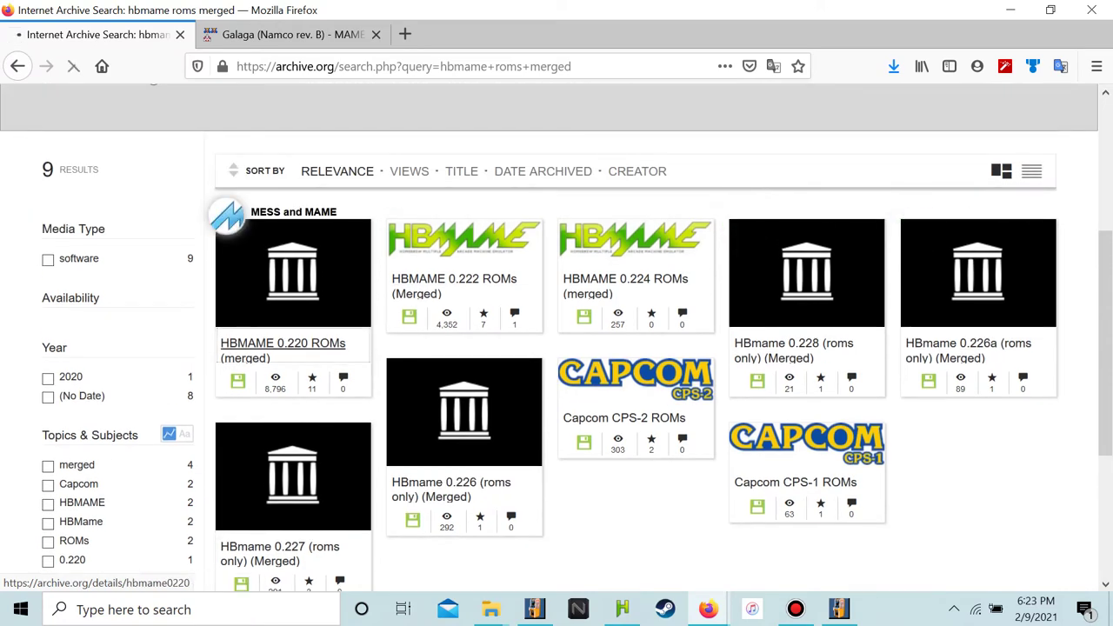
# List the ZIP files of the HBMAME 0.220 ROMs item and save namco50.zip to the Downloads folder
pyautogui.scroll(-10, 557, 339)
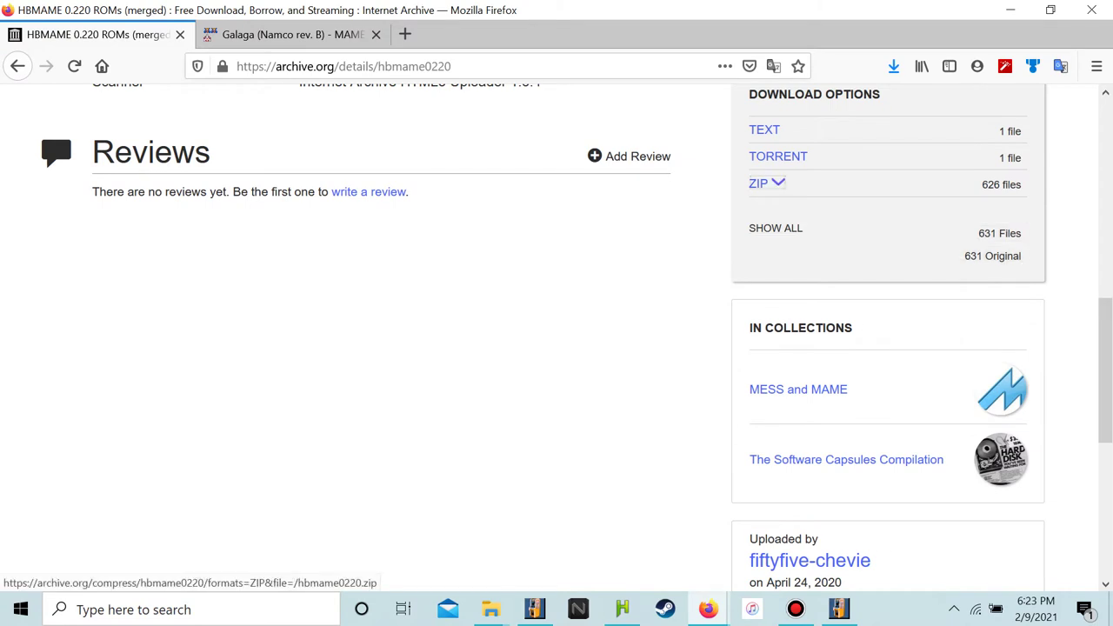
pyautogui.click(759, 183)
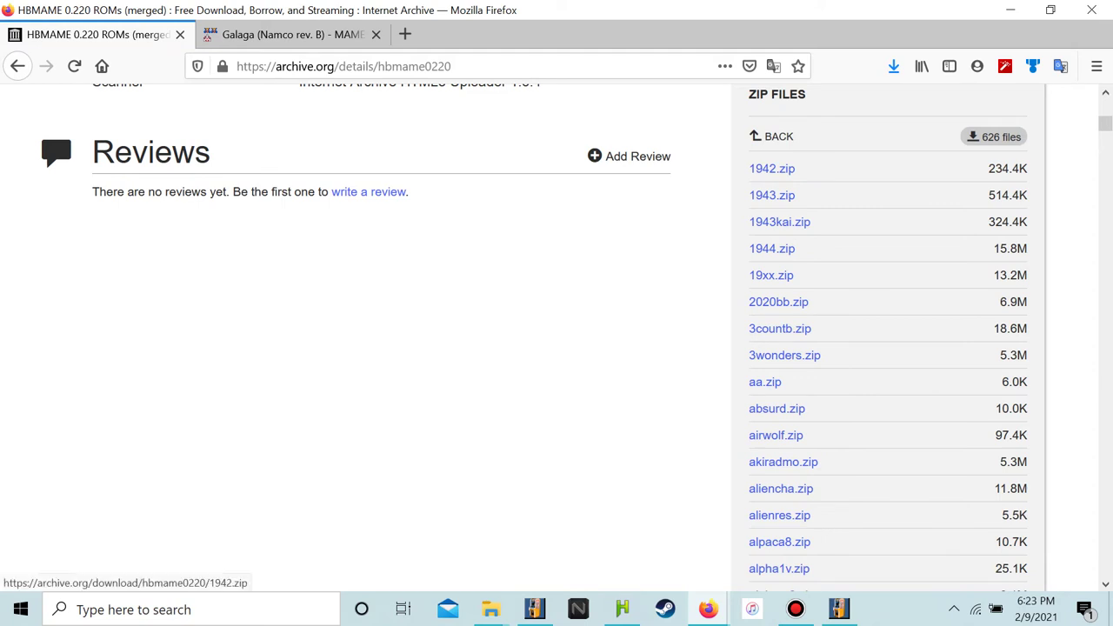
pyautogui.scroll(4, 993, 139)
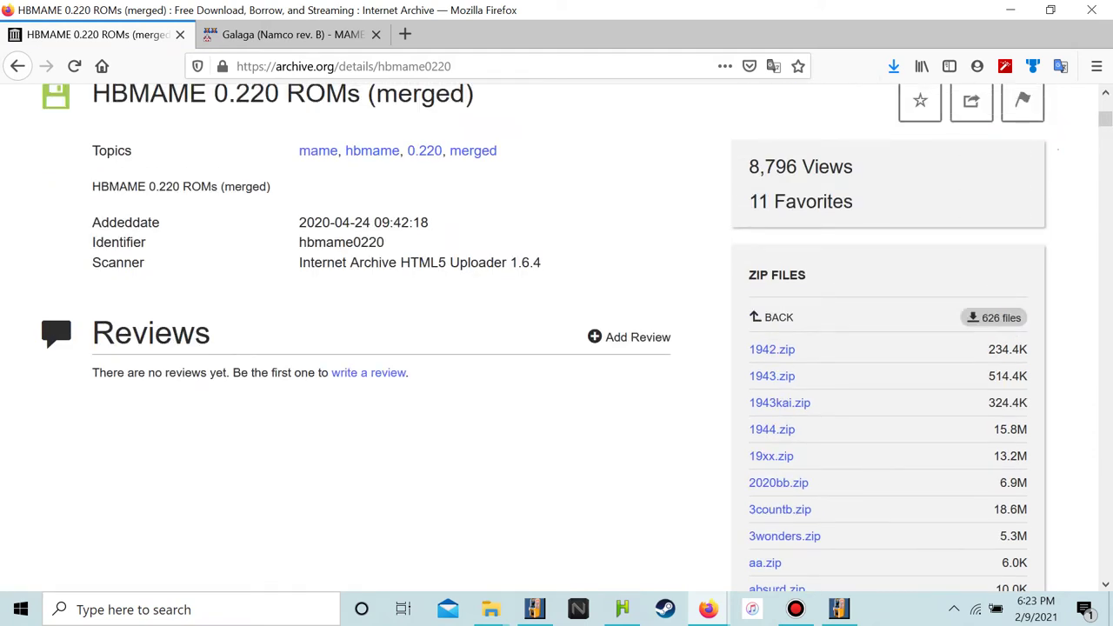
pyautogui.scroll(-20, 827, 314)
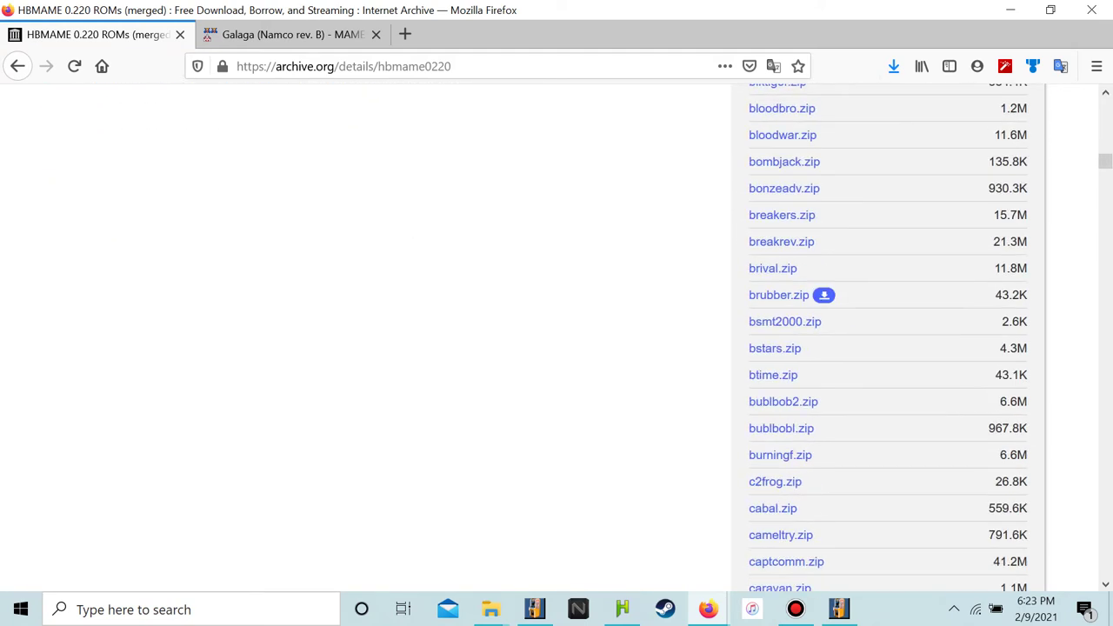
pyautogui.scroll(-20, 787, 318)
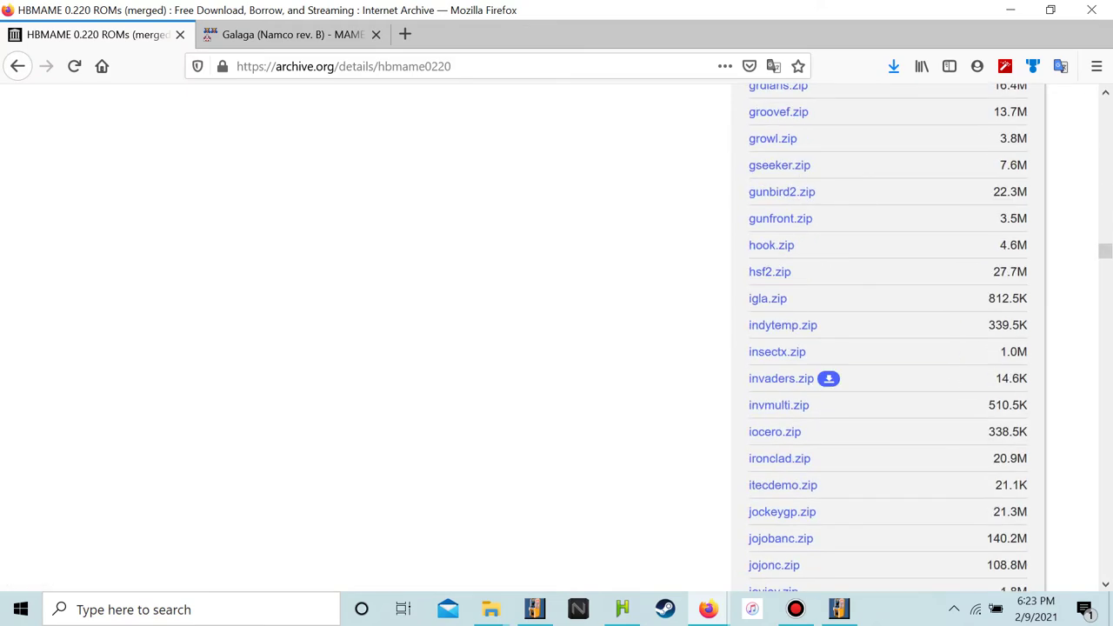
pyautogui.scroll(-20, 787, 393)
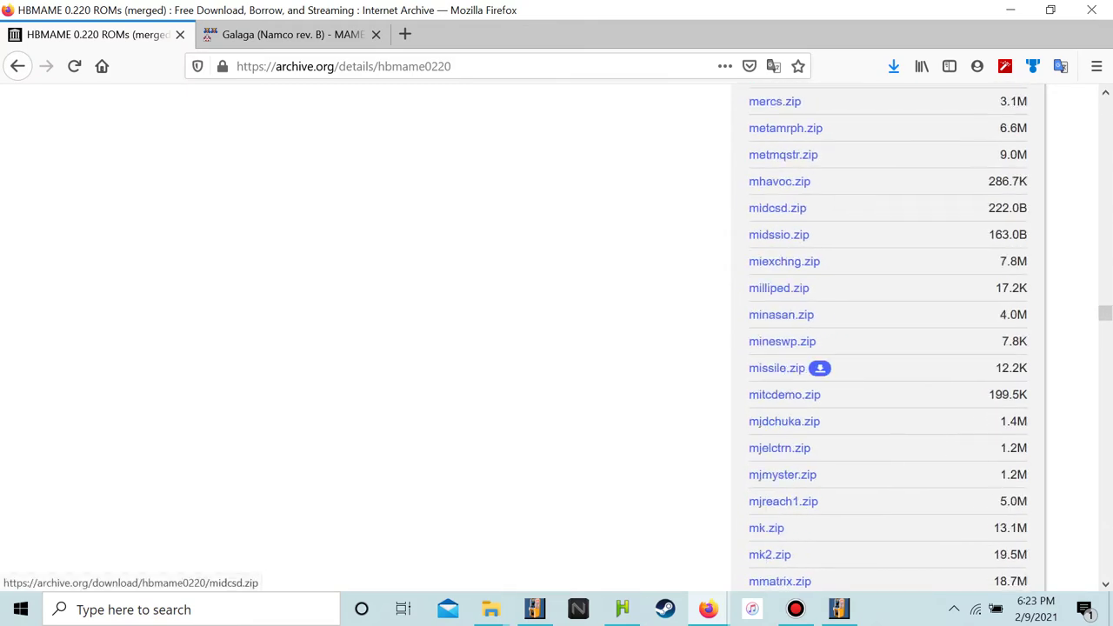
pyautogui.scroll(-15, 787, 393)
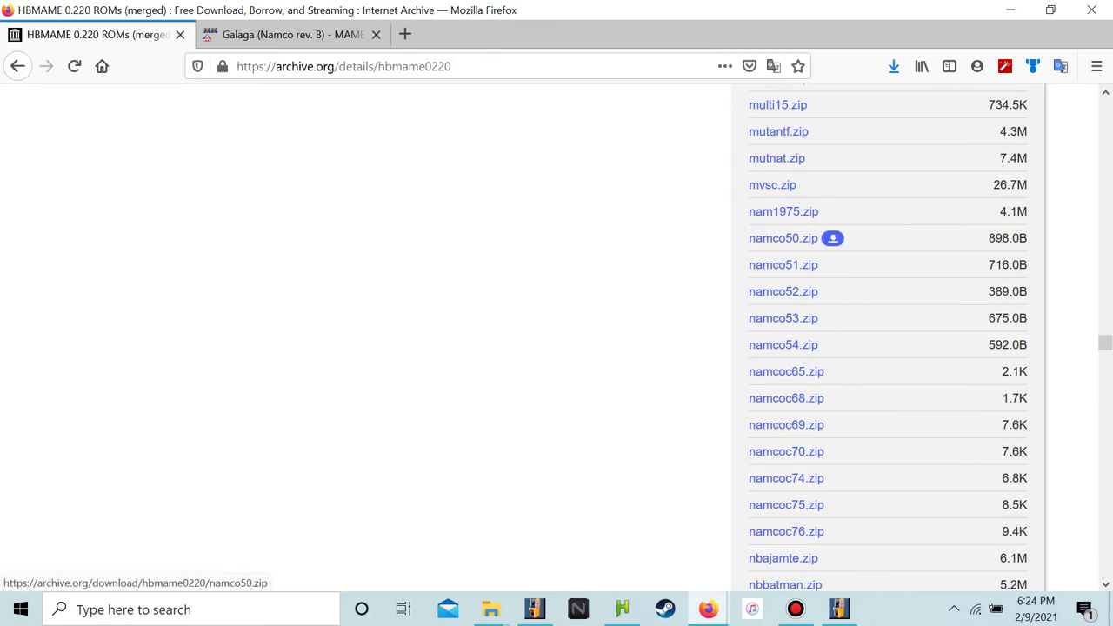
pyautogui.rightClick(813, 236)
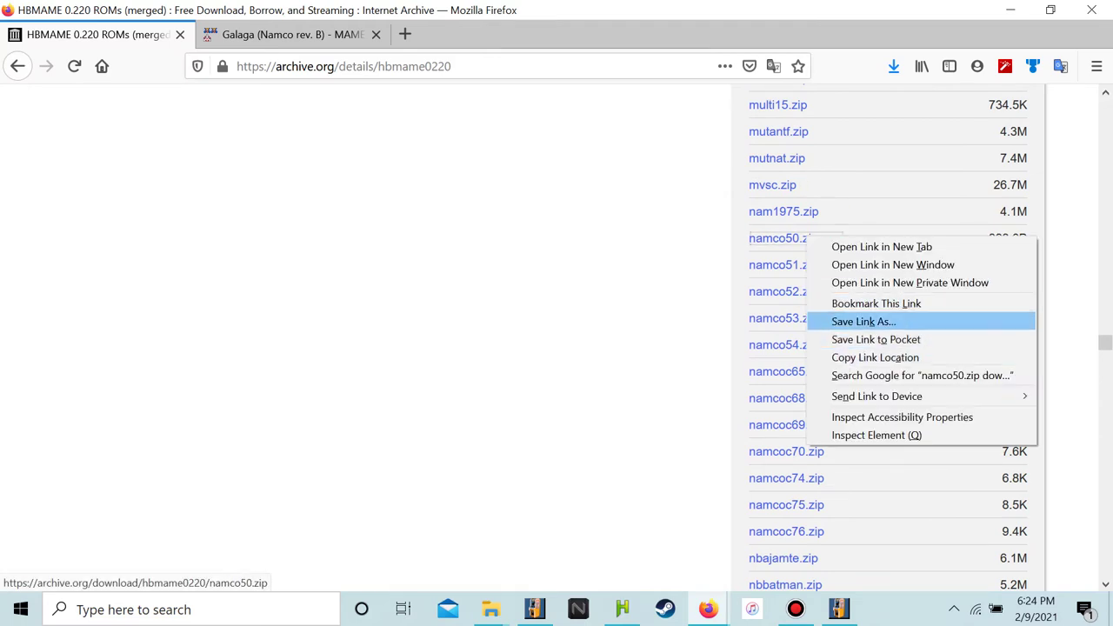
pyautogui.click(825, 319)
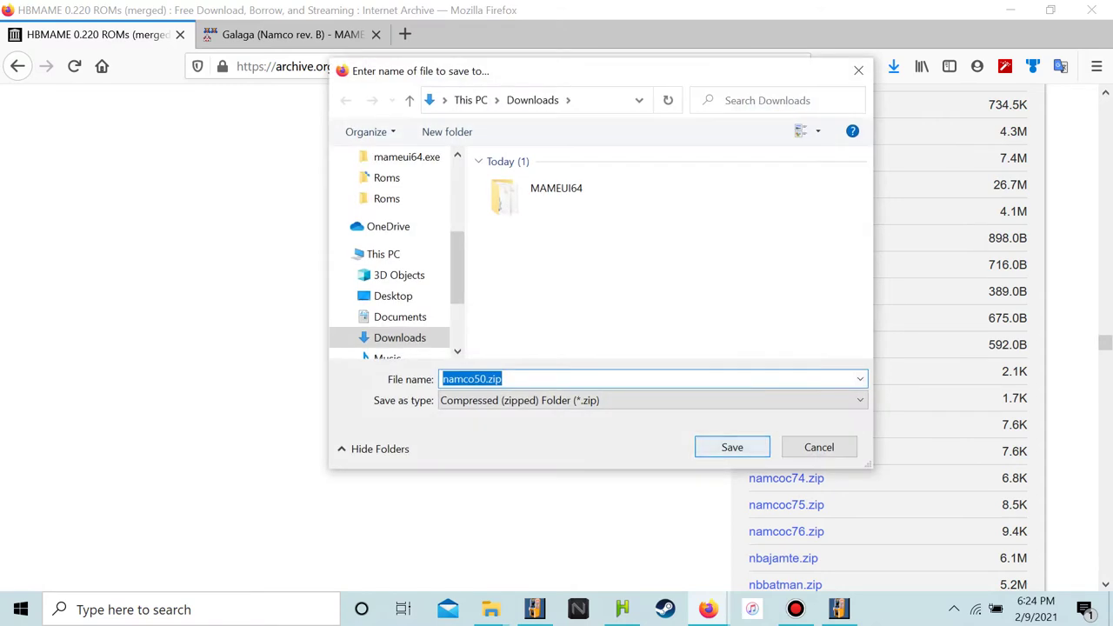
pyautogui.press('Return')
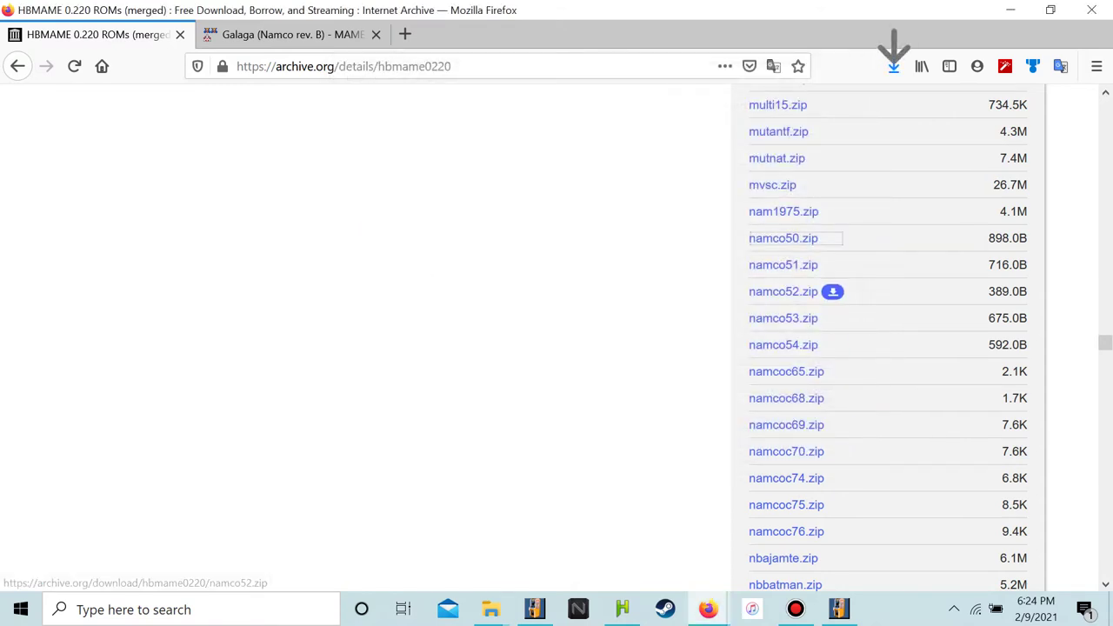
# Save namco52.zip from the HBMAME 0.220 ZIP list to the Downloads folder
pyautogui.rightClick(790, 294)
pyautogui.click(822, 380)
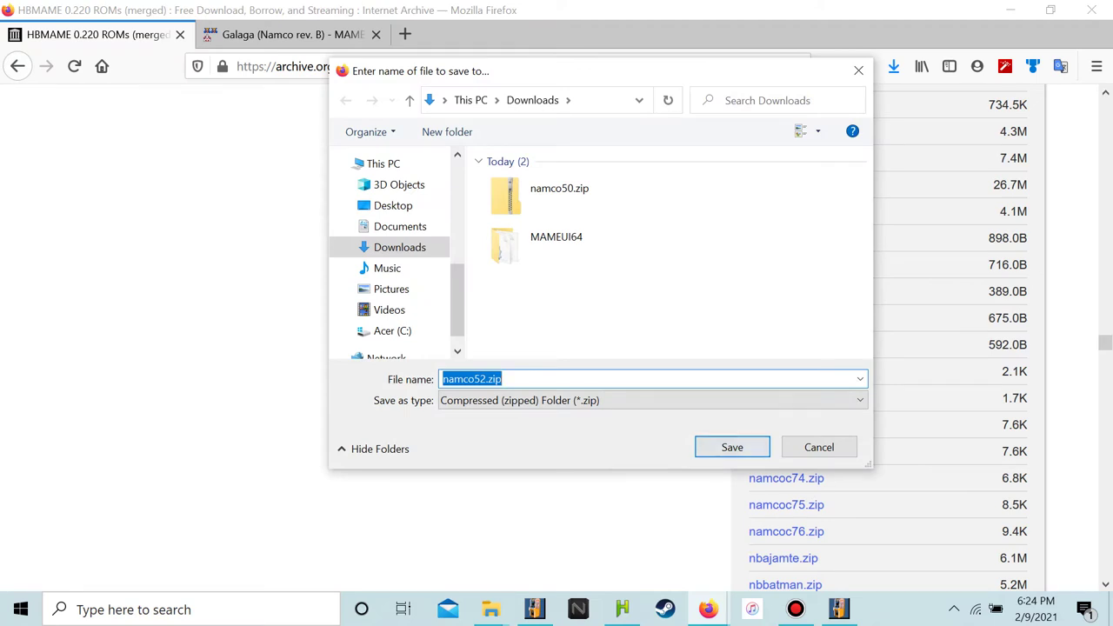
pyautogui.press('Return')
# Find galnamco.zip in the HBMAME 0.220 ZIP list and download it with the Save File option
pyautogui.scroll(-4, 808, 409)
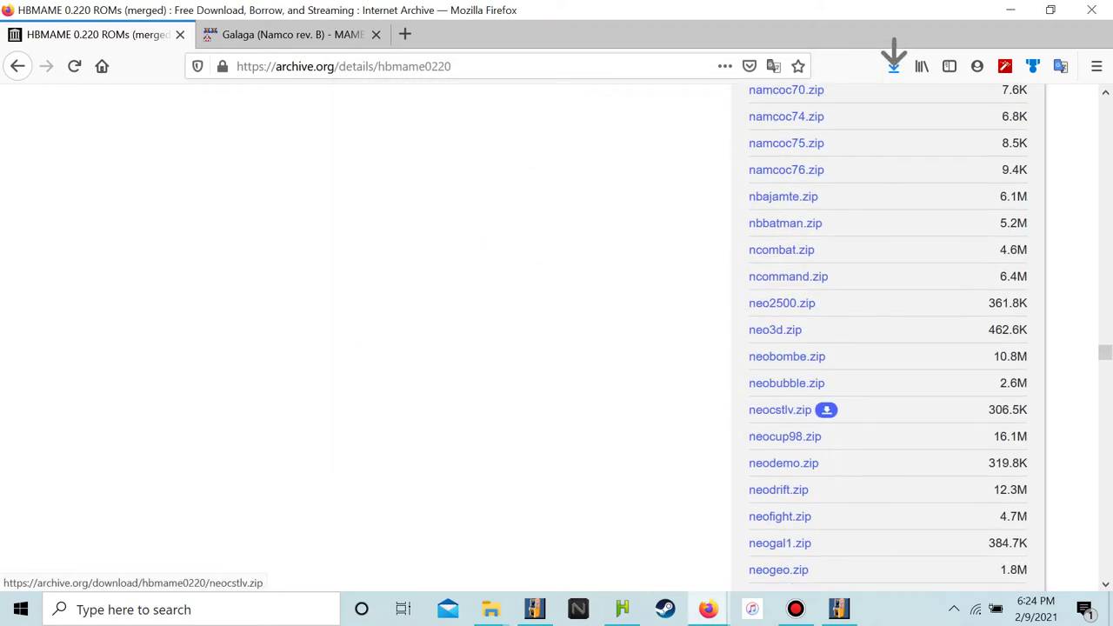
pyautogui.scroll(1, 826, 418)
pyautogui.scroll(-9, 827, 426)
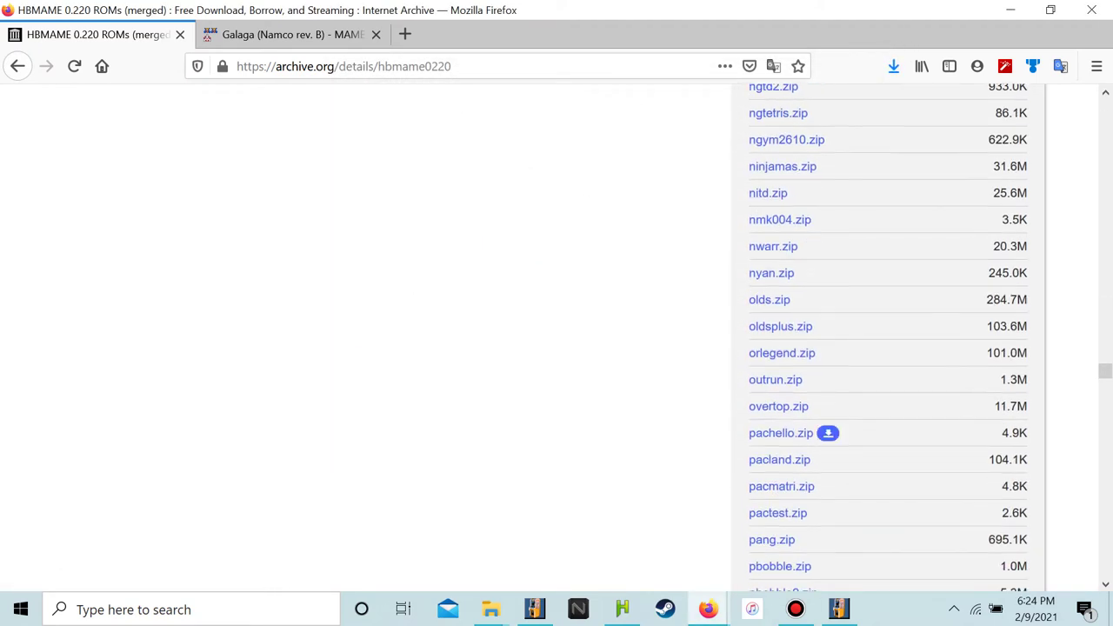
pyautogui.scroll(-8, 800, 418)
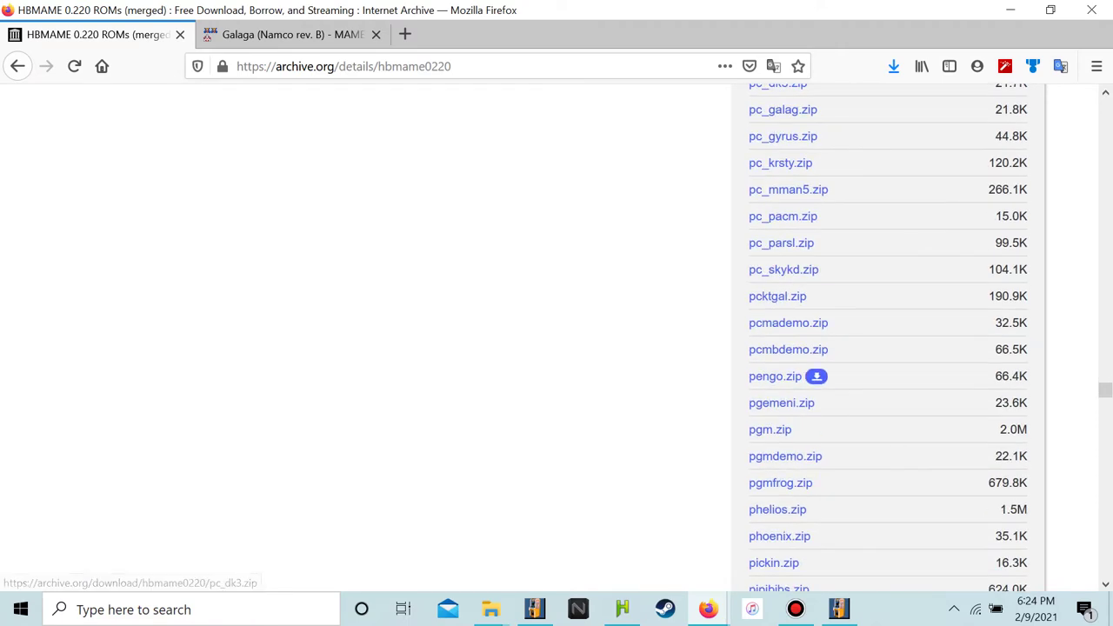
pyautogui.scroll(20, 800, 331)
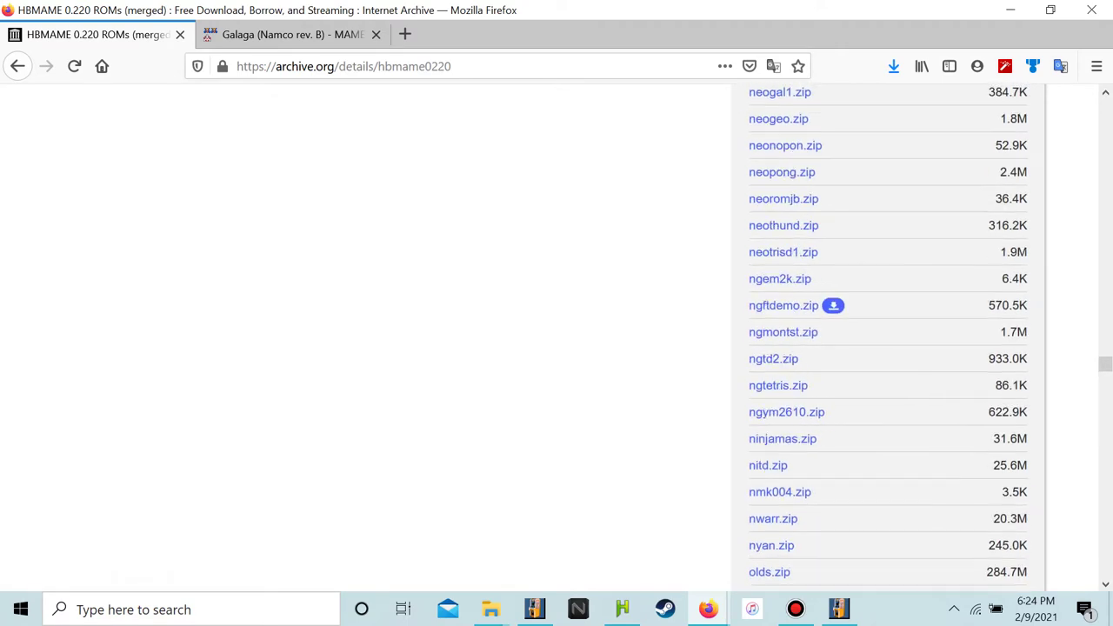
pyautogui.scroll(20, 800, 330)
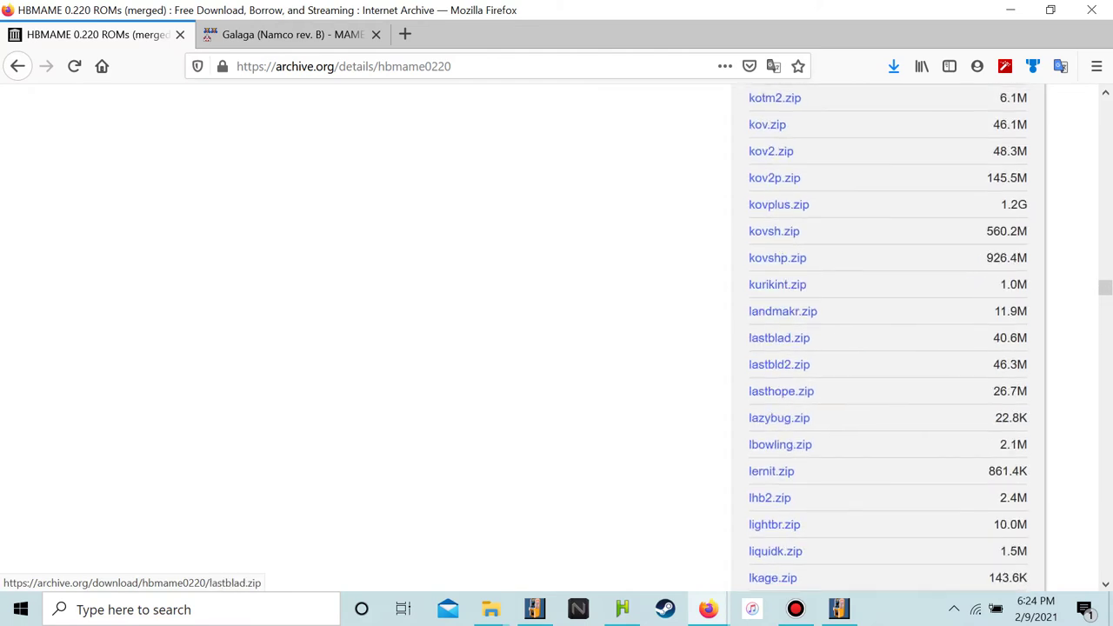
pyautogui.scroll(20, 800, 348)
pyautogui.scroll(-5, 801, 365)
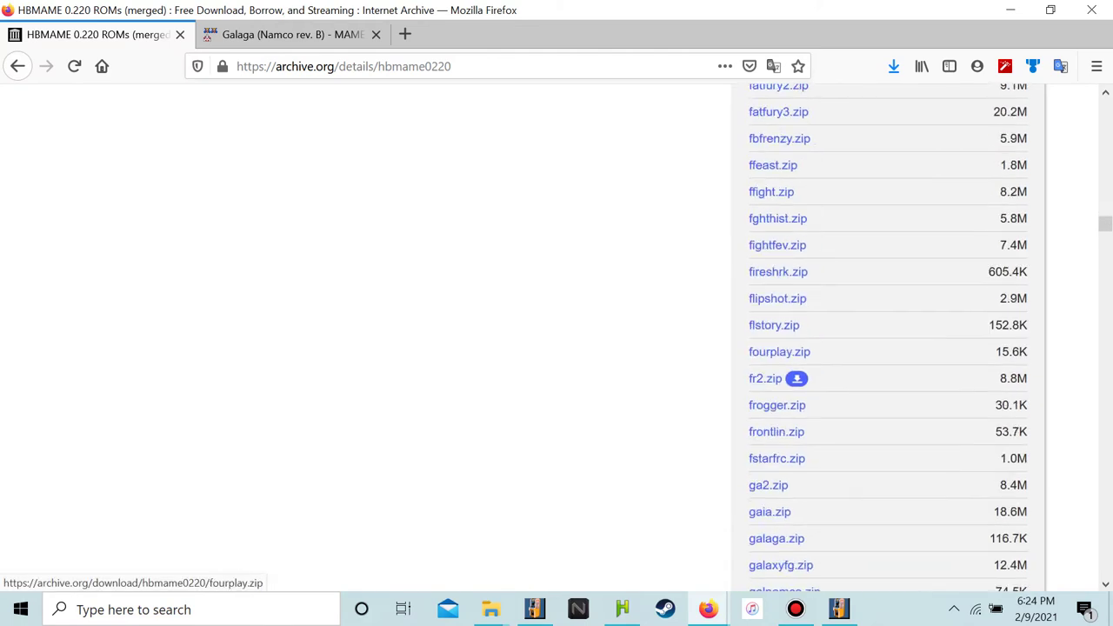
pyautogui.scroll(-2, 801, 539)
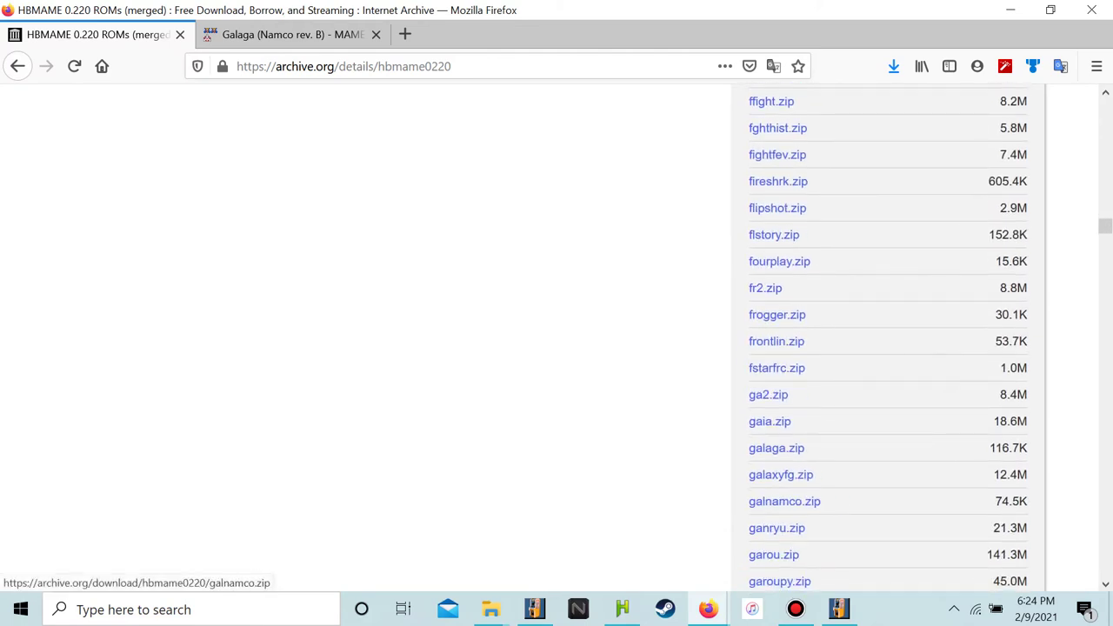
pyautogui.click(784, 500)
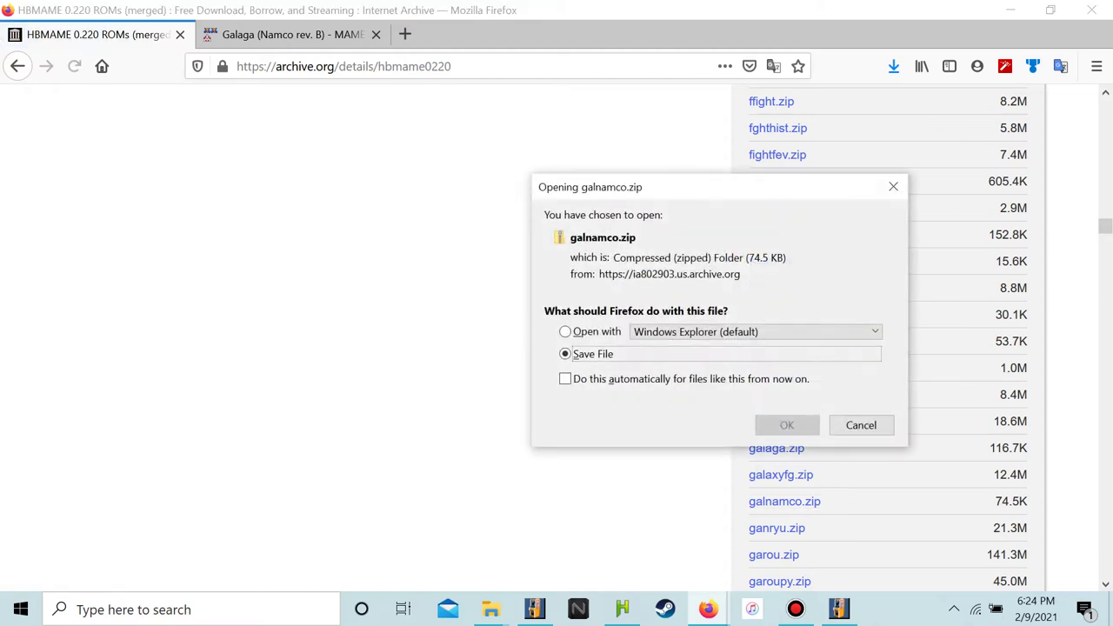
pyautogui.click(787, 424)
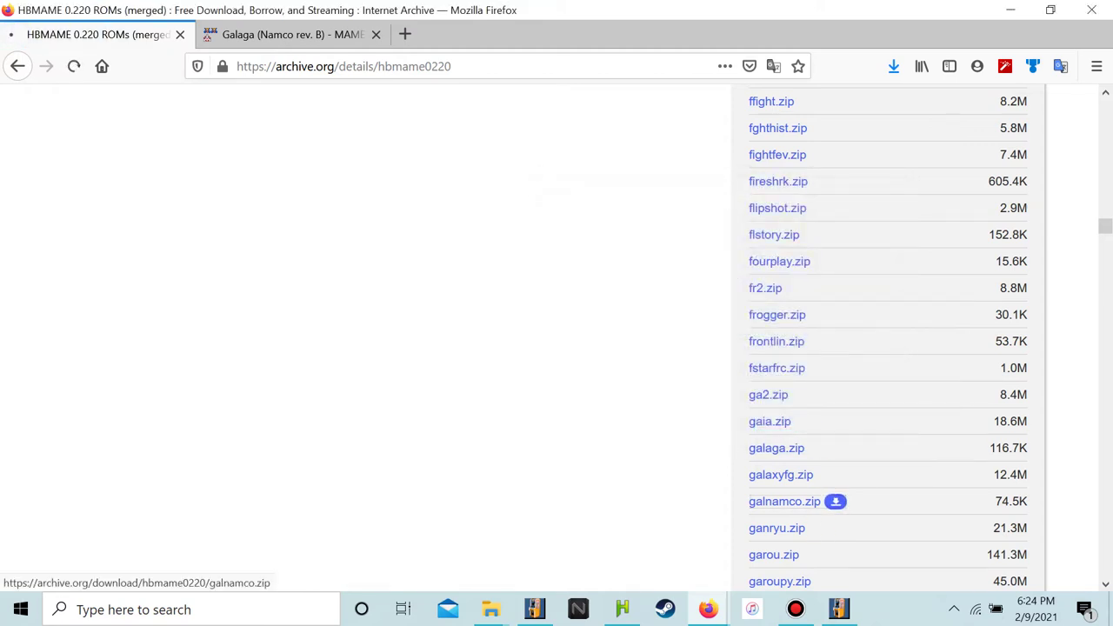
pyautogui.scroll(6, 787, 501)
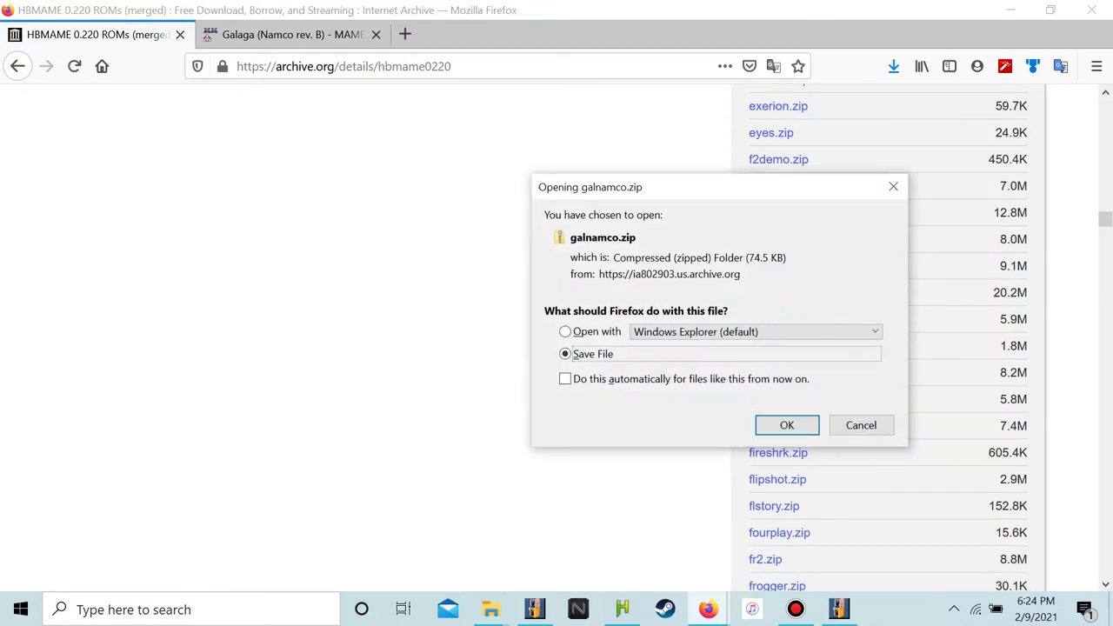
pyautogui.press('Return')
# Look through the ZIP list around the Galaga and Dig Dug entries for other needed ROM files
pyautogui.scroll(-6, 787, 314)
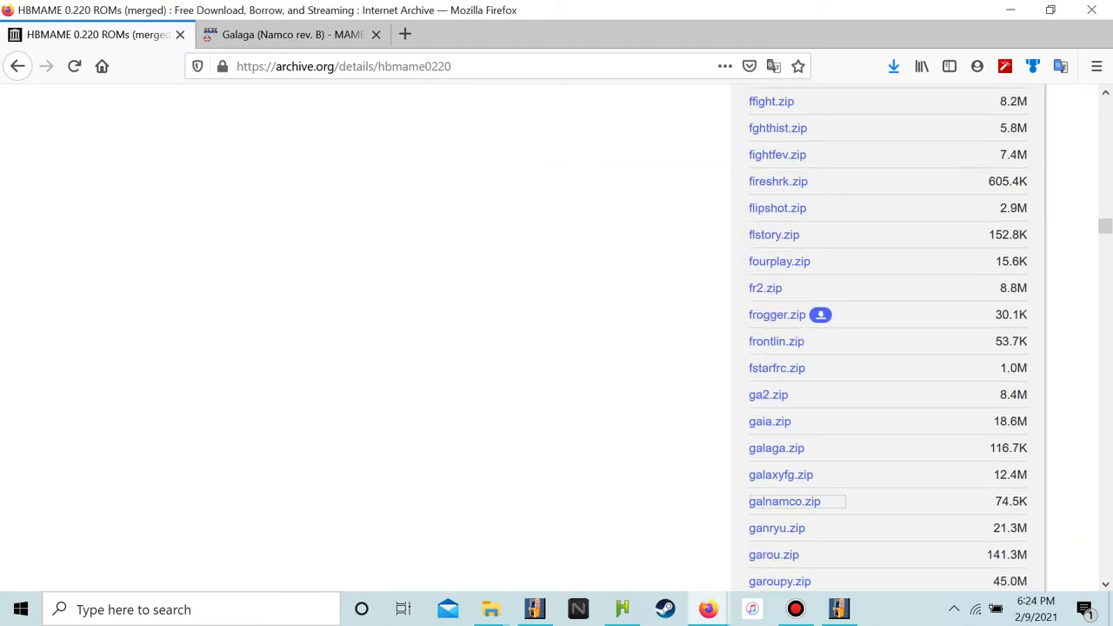
pyautogui.scroll(-4, 783, 347)
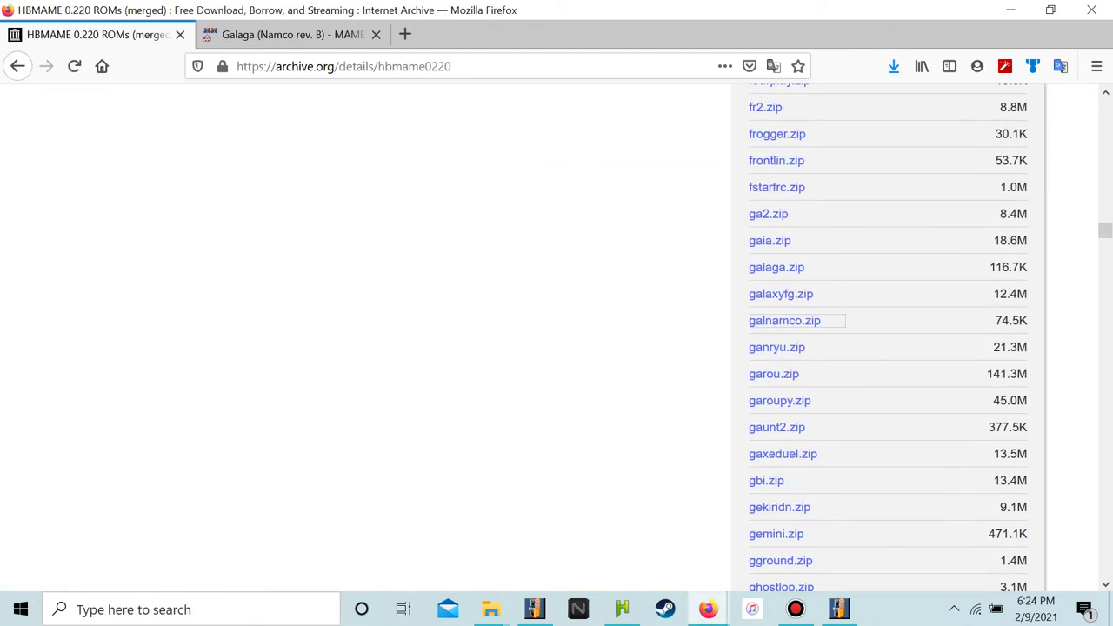
pyautogui.scroll(-4, 782, 387)
pyautogui.scroll(6, 783, 387)
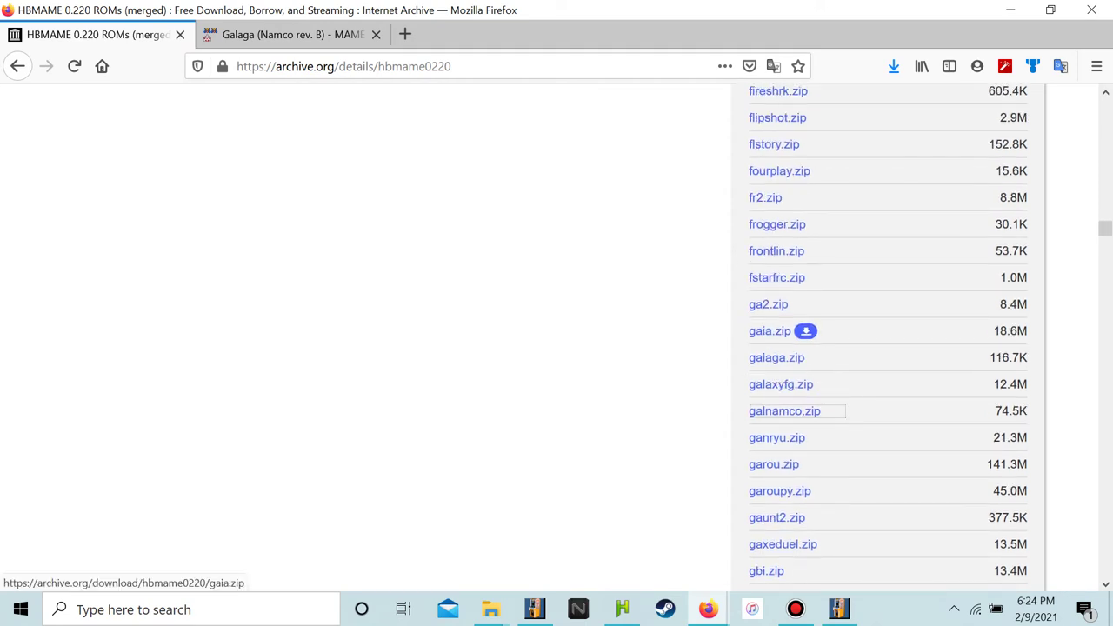
pyautogui.scroll(-8, 822, 373)
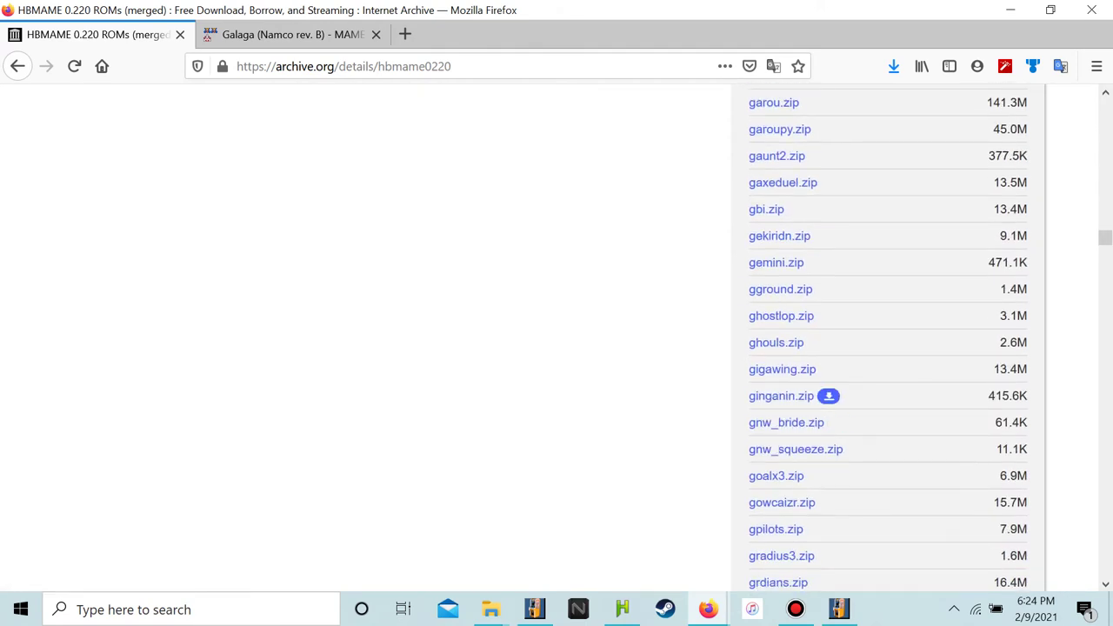
pyautogui.scroll(-4, 822, 374)
pyautogui.scroll(20, 821, 374)
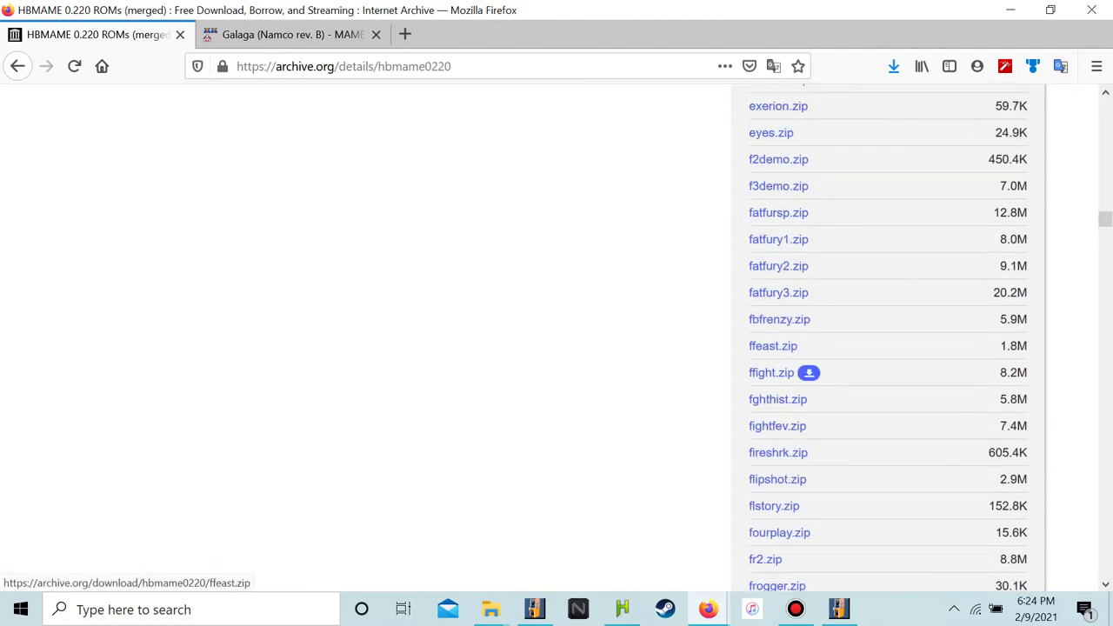
pyautogui.scroll(20, 822, 374)
pyautogui.scroll(-1, 822, 374)
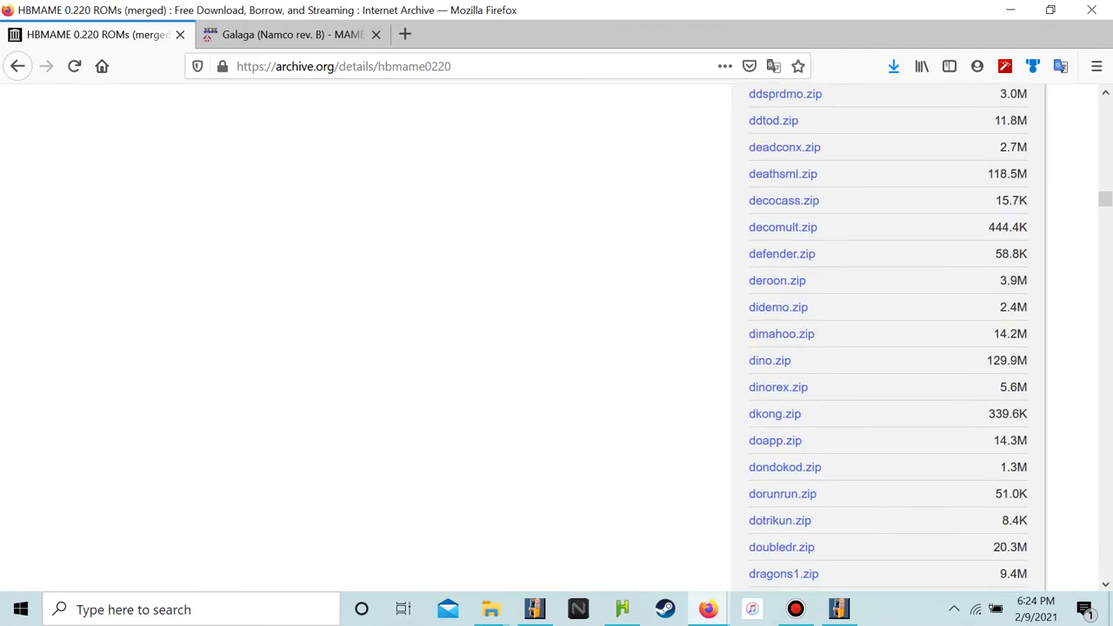
pyautogui.scroll(-20, 822, 374)
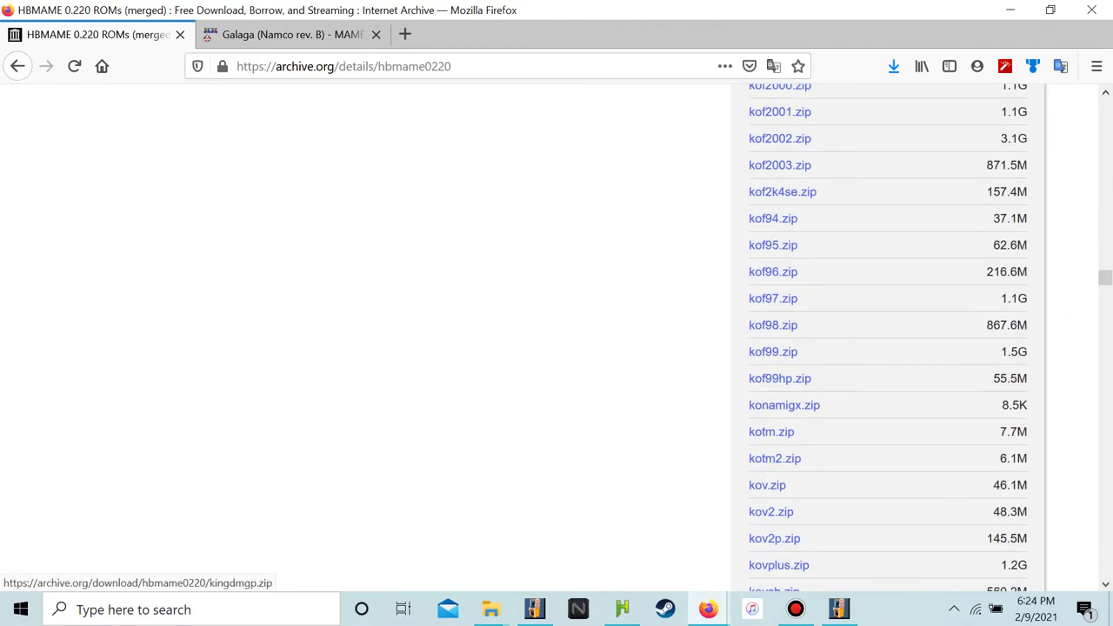
pyautogui.scroll(-15, 822, 404)
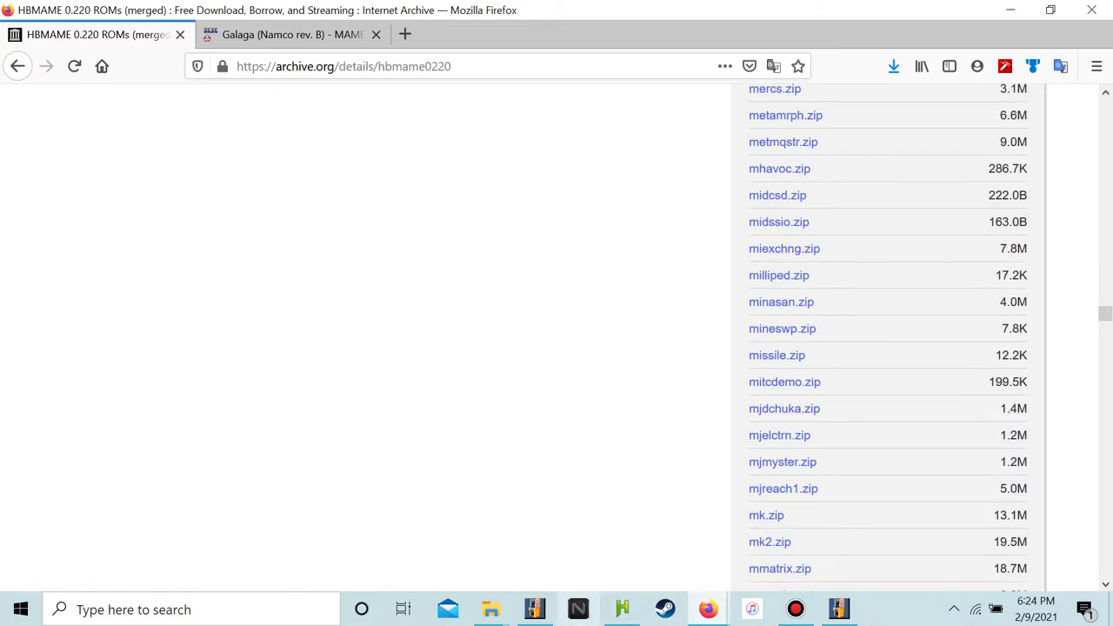
# Switch to File Explorer, check the Roms folder of the MAMEUI64 copy in Downloads, and return to Downloads
pyautogui.moveTo(491, 609)
pyautogui.click(490, 535)
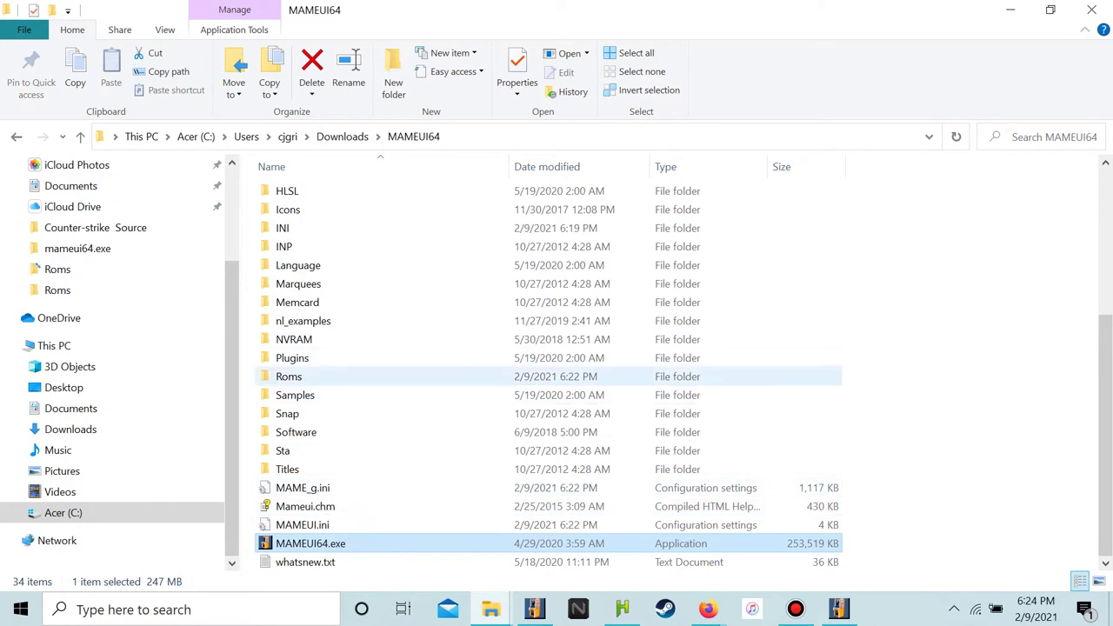
pyautogui.doubleClick(290, 377)
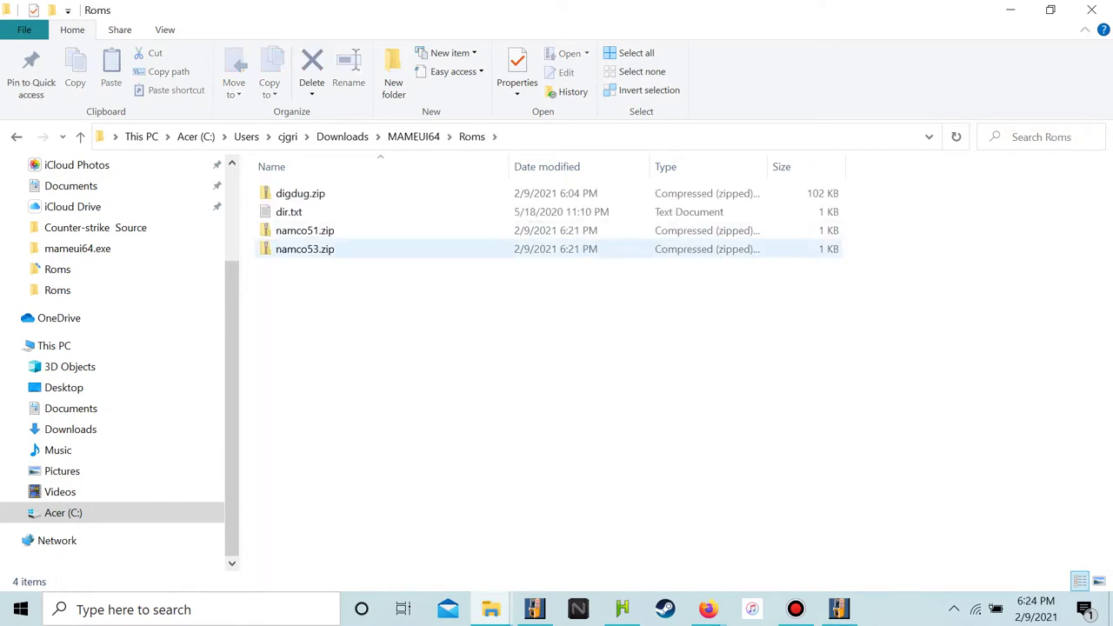
pyautogui.hotkey('alt', 'Left')
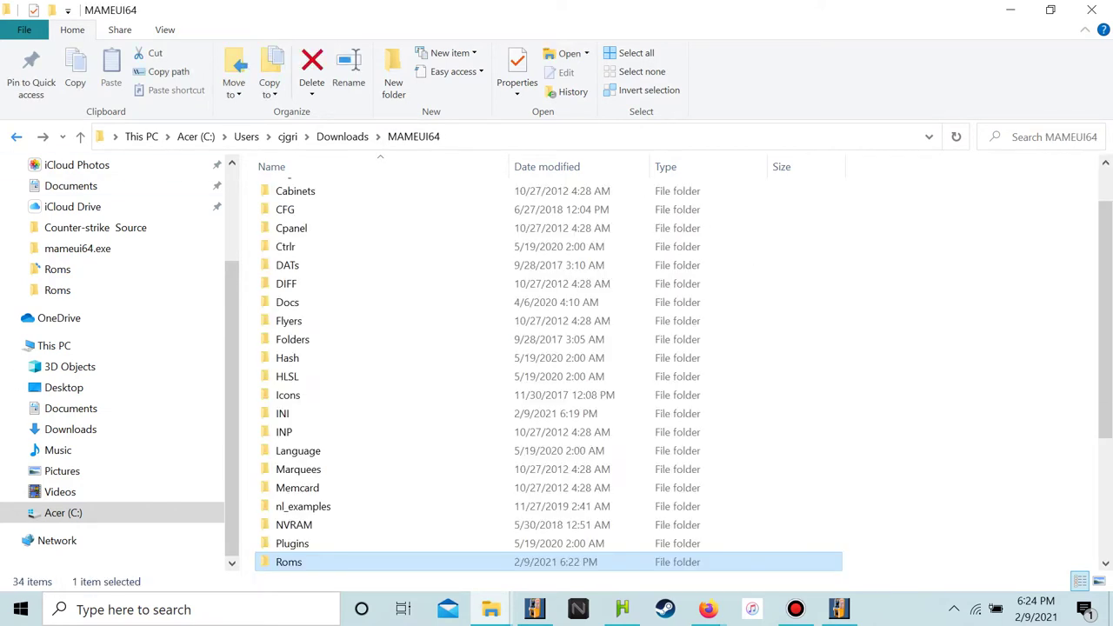
pyautogui.hotkey('alt', 'Left')
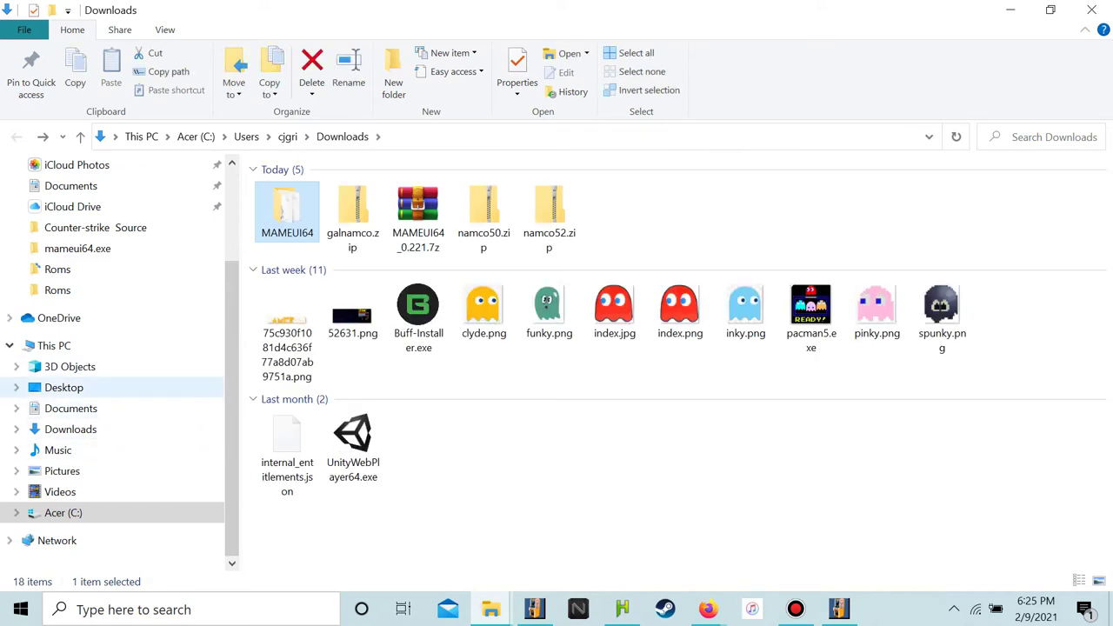
# Open the Roms folder of the MAMEUI64 copy on the Desktop and examine which Namco device ZIP files it holds
pyautogui.click(63, 387)
pyautogui.scroll(-7, 329, 364)
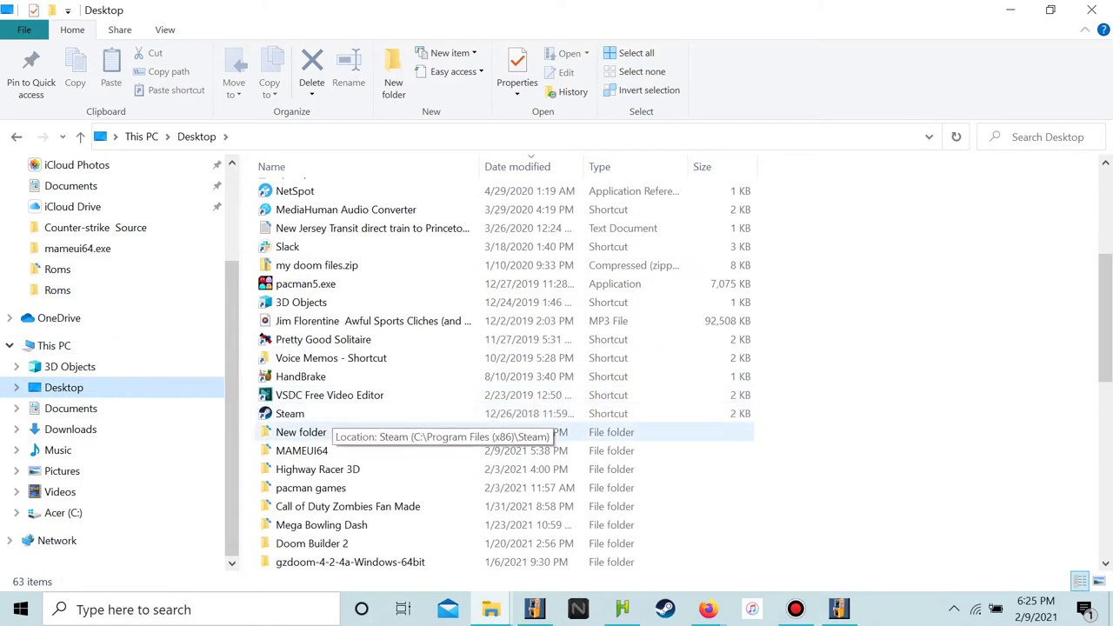
pyautogui.doubleClick(302, 339)
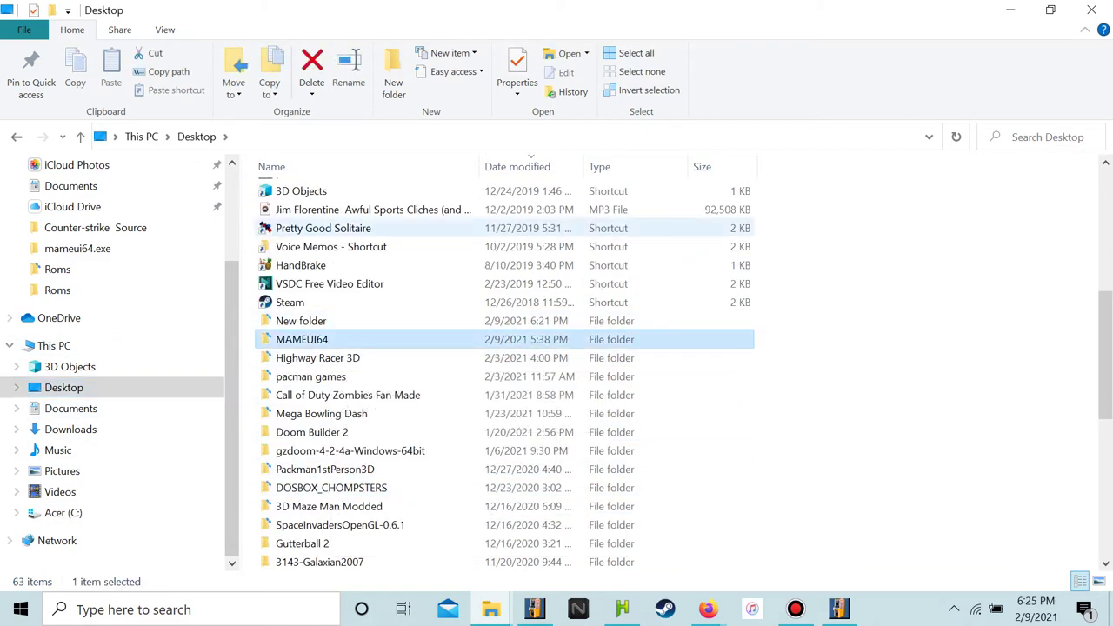
pyautogui.scroll(-3, 380, 398)
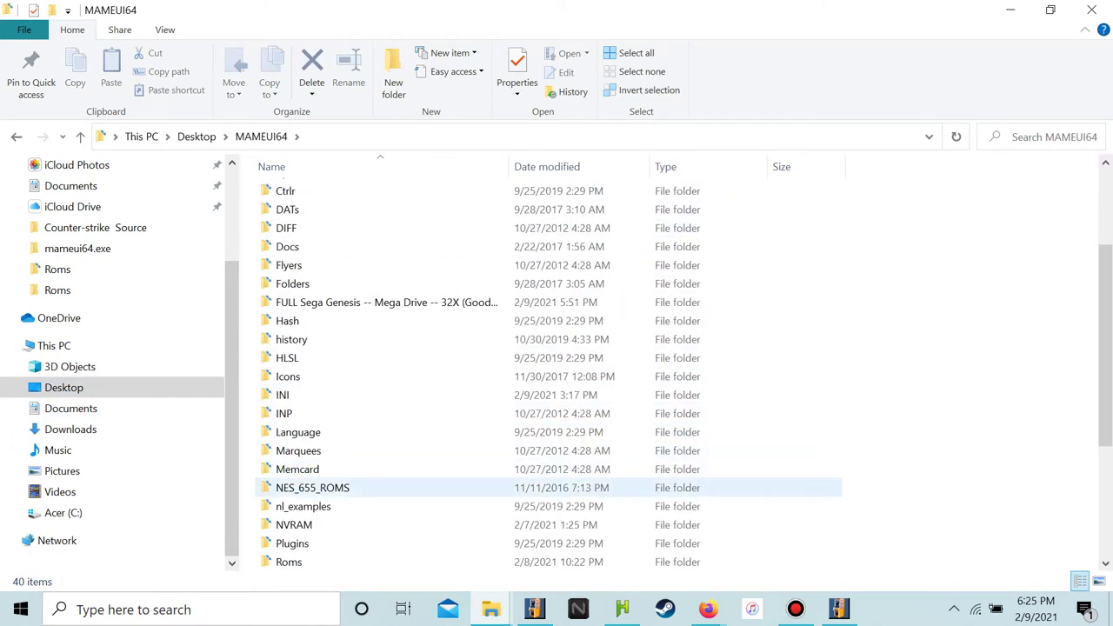
pyautogui.click(289, 562)
pyautogui.doubleClick(289, 561)
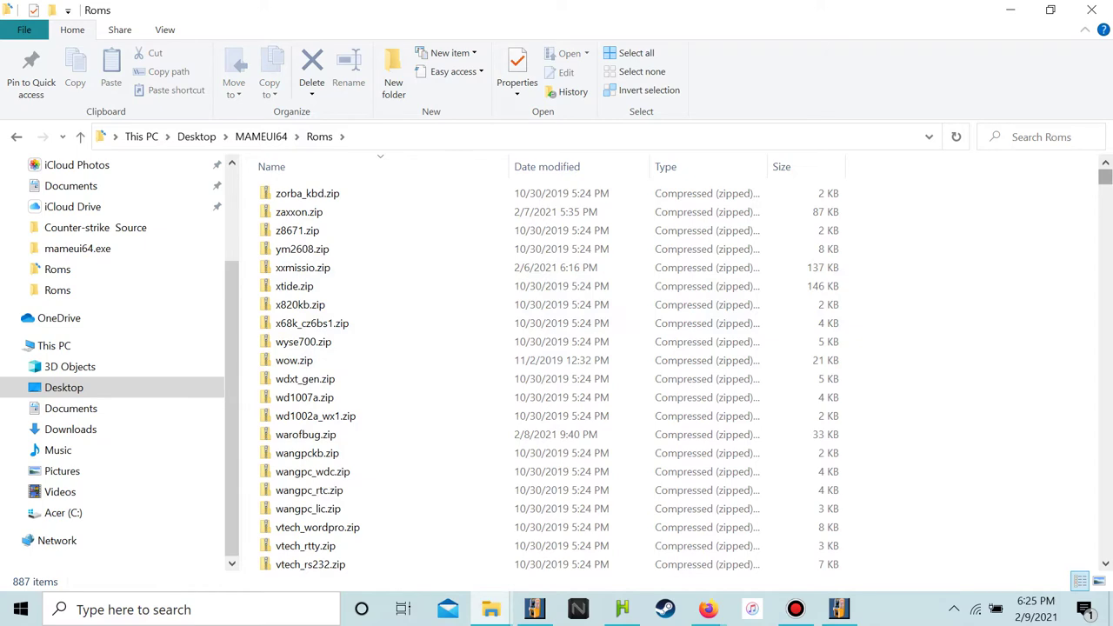
pyautogui.moveTo(1105, 177); pyautogui.dragTo(1106, 352)
pyautogui.scroll(20, 548, 357)
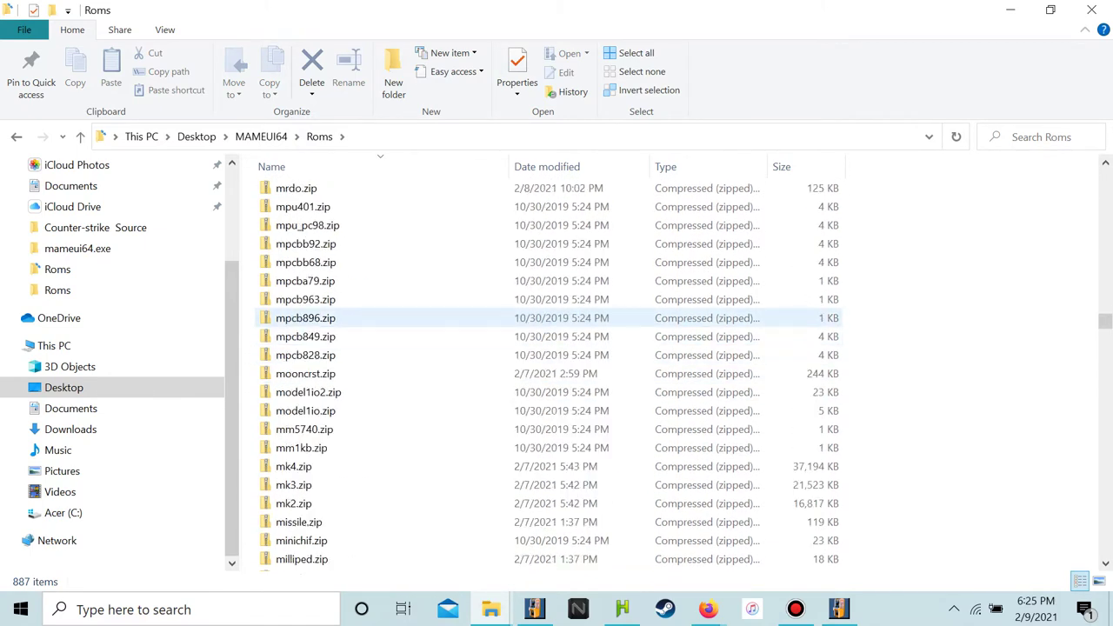
pyautogui.scroll(12, 308, 319)
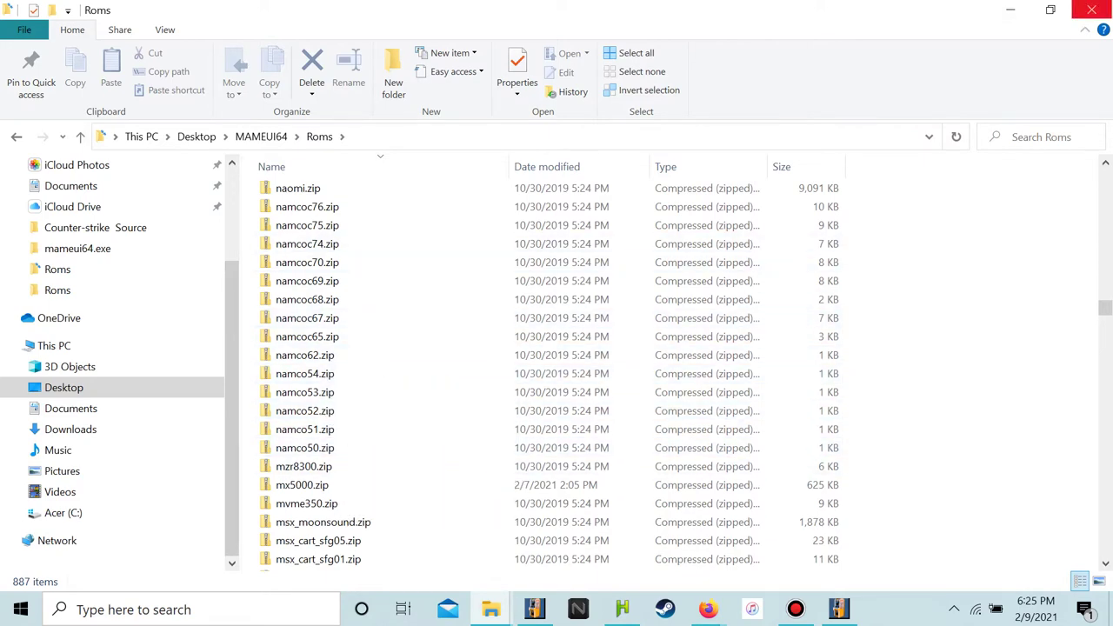
# Minimize File Explorer to return to Firefox and check the recent downloads for the Namco files
pyautogui.click(1010, 9)
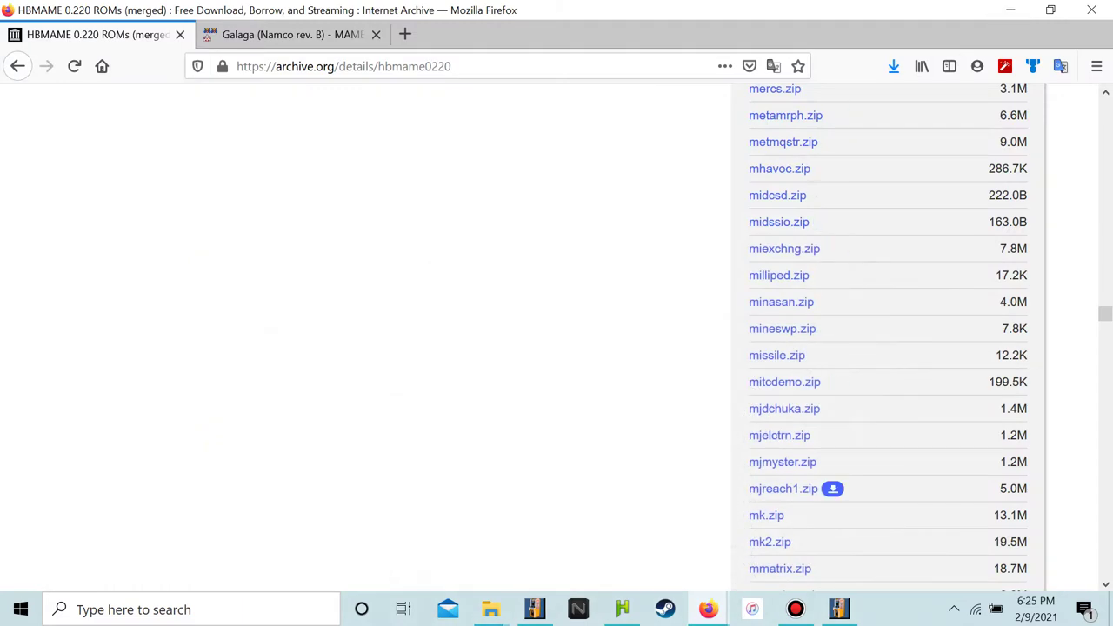
pyautogui.scroll(-3, 800, 465)
pyautogui.scroll(-9, 783, 361)
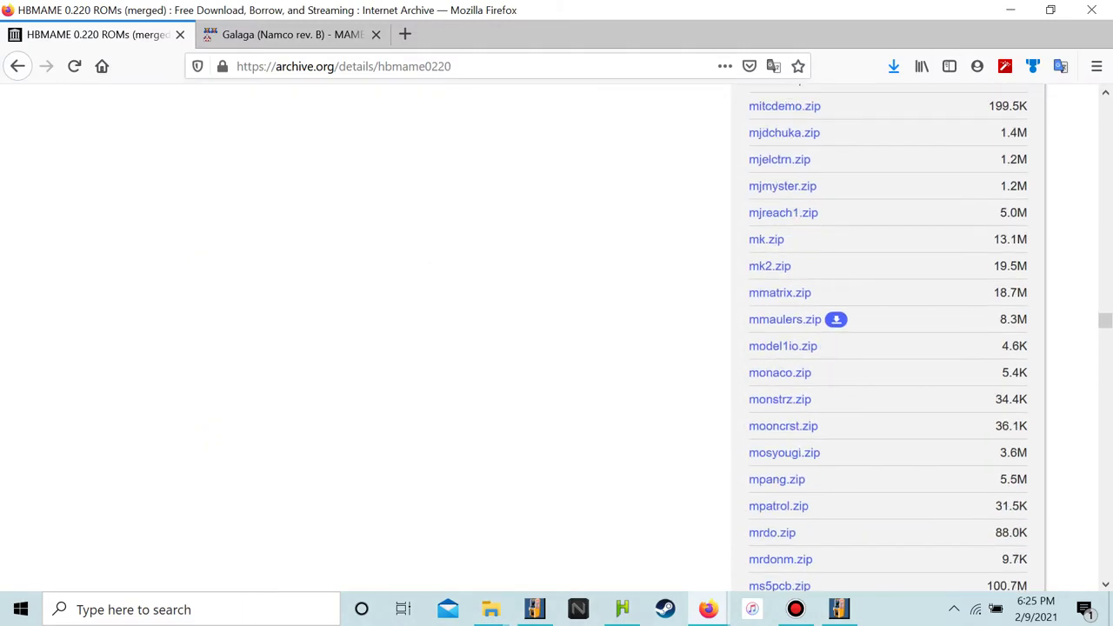
pyautogui.click(894, 66)
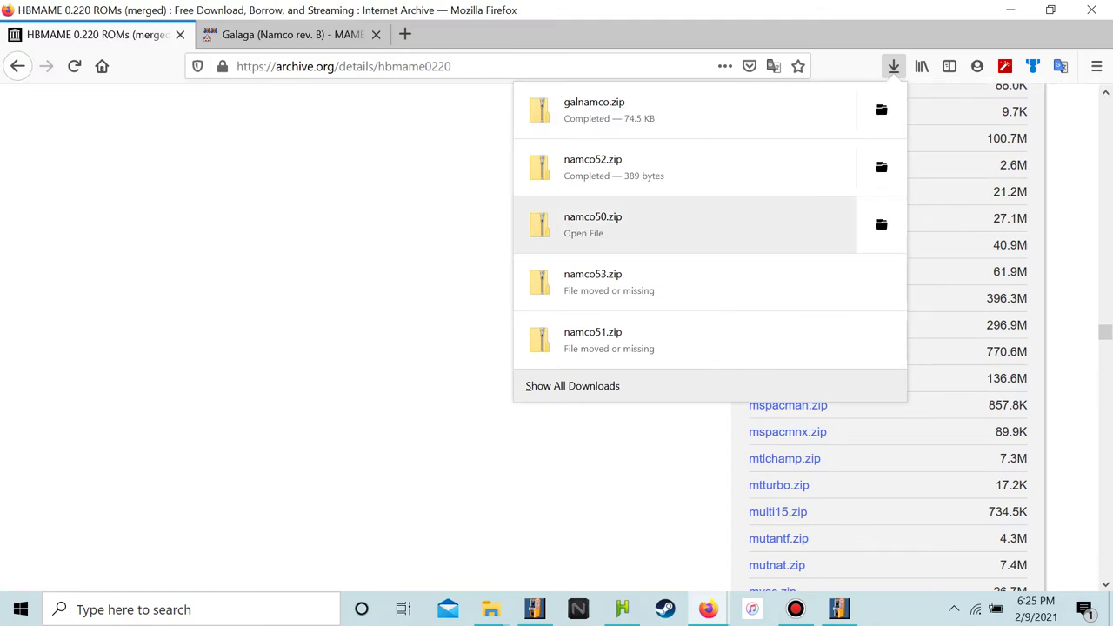
pyautogui.click(939, 378)
# Download namco54.zip from the HBMAME 0.220 file list by saving its link to disk
pyautogui.scroll(-5, 887, 400)
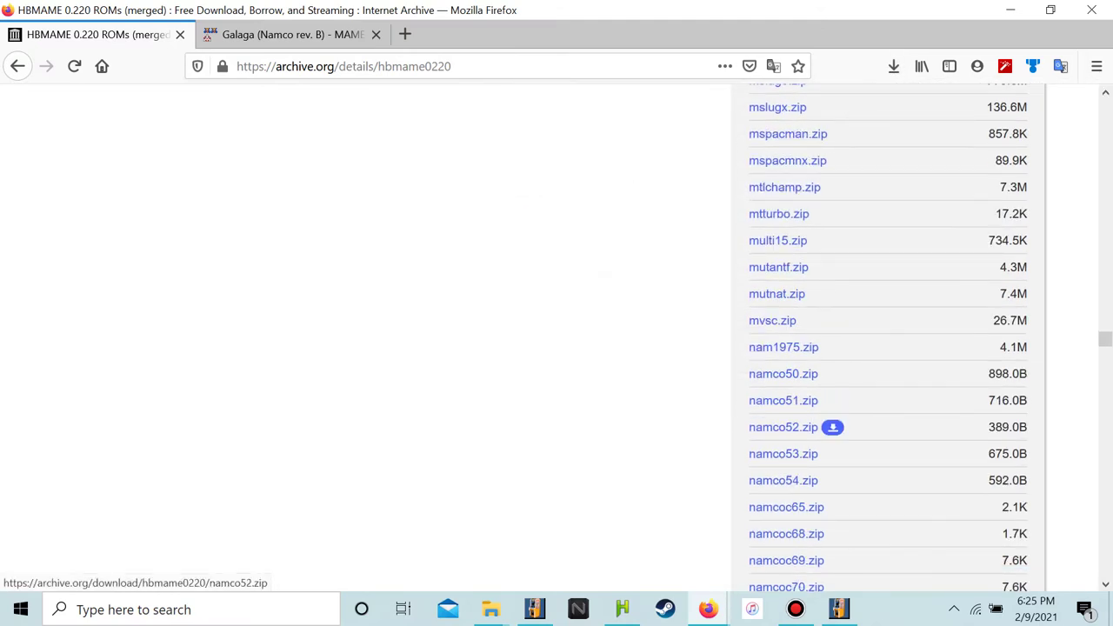
pyautogui.rightClick(801, 480)
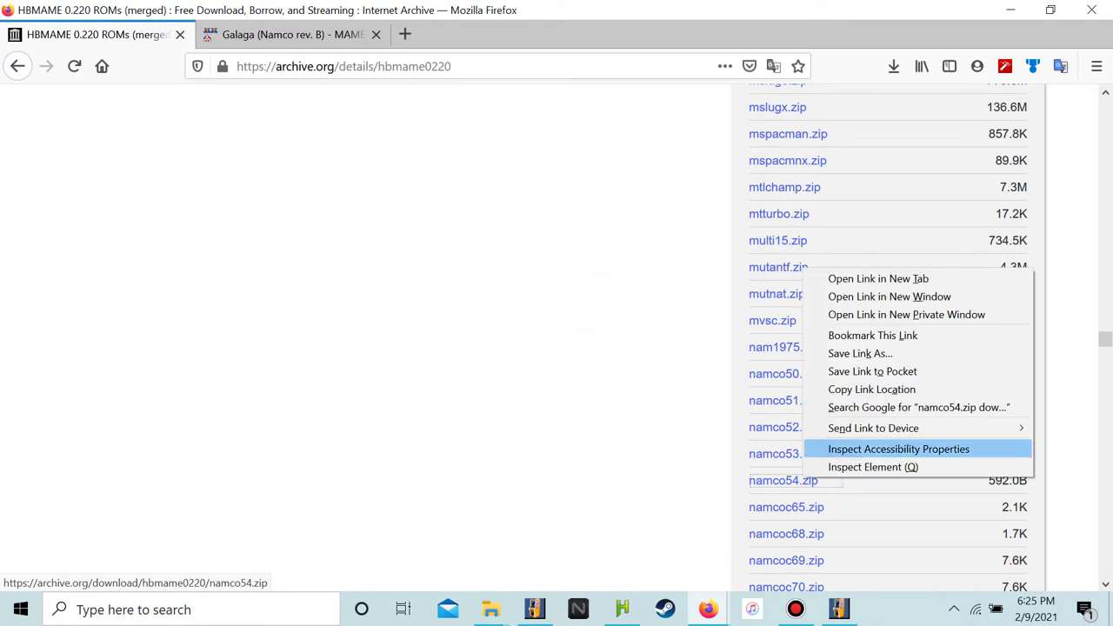
pyautogui.click(835, 353)
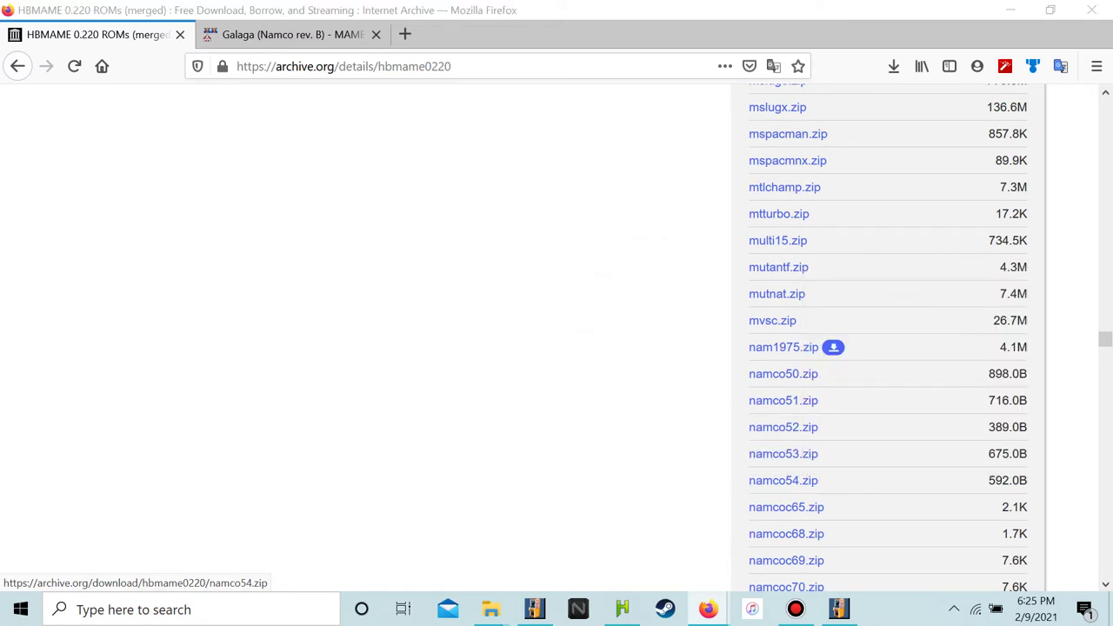
pyautogui.press('Return')
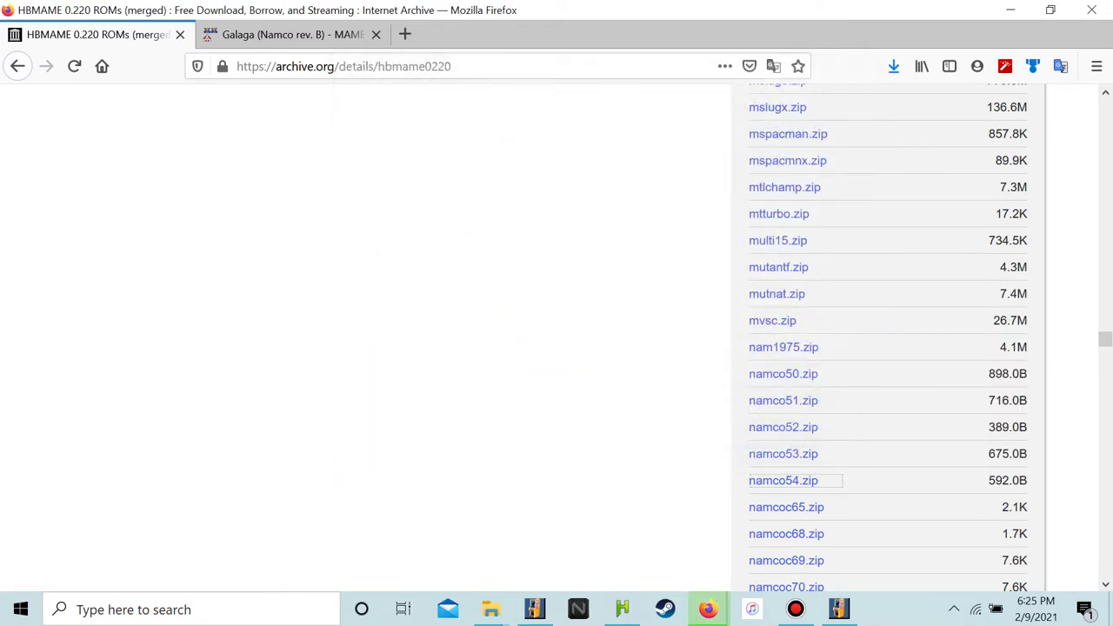
# Minimize Firefox, cancel the running ROM audit in HBMAMEUI64, and select Exerion in the machine list
pyautogui.click(1010, 10)
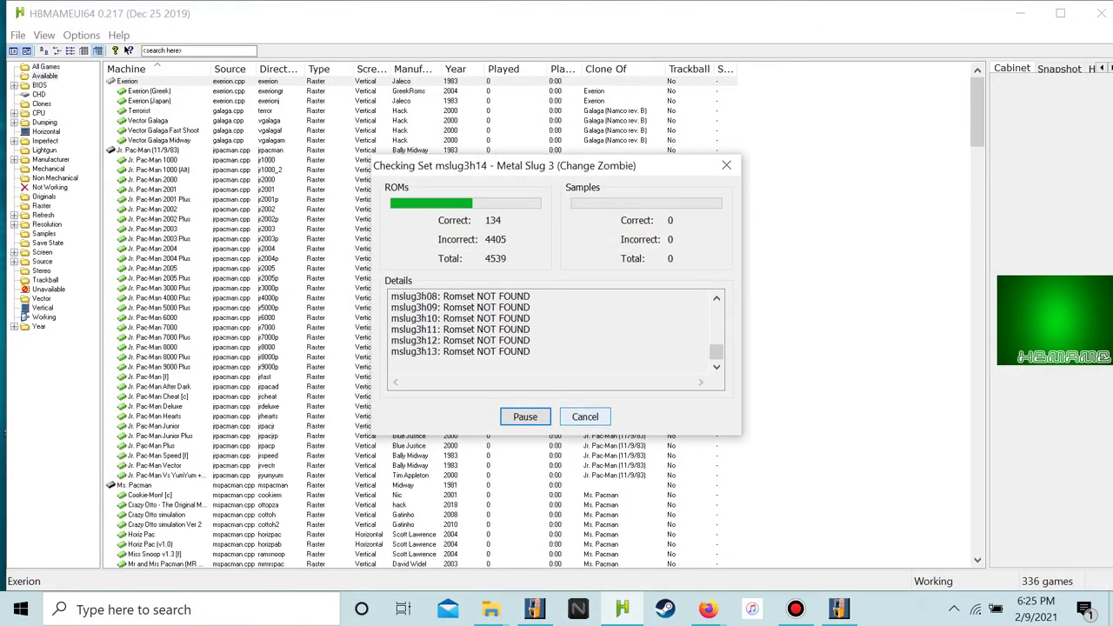
pyautogui.click(585, 417)
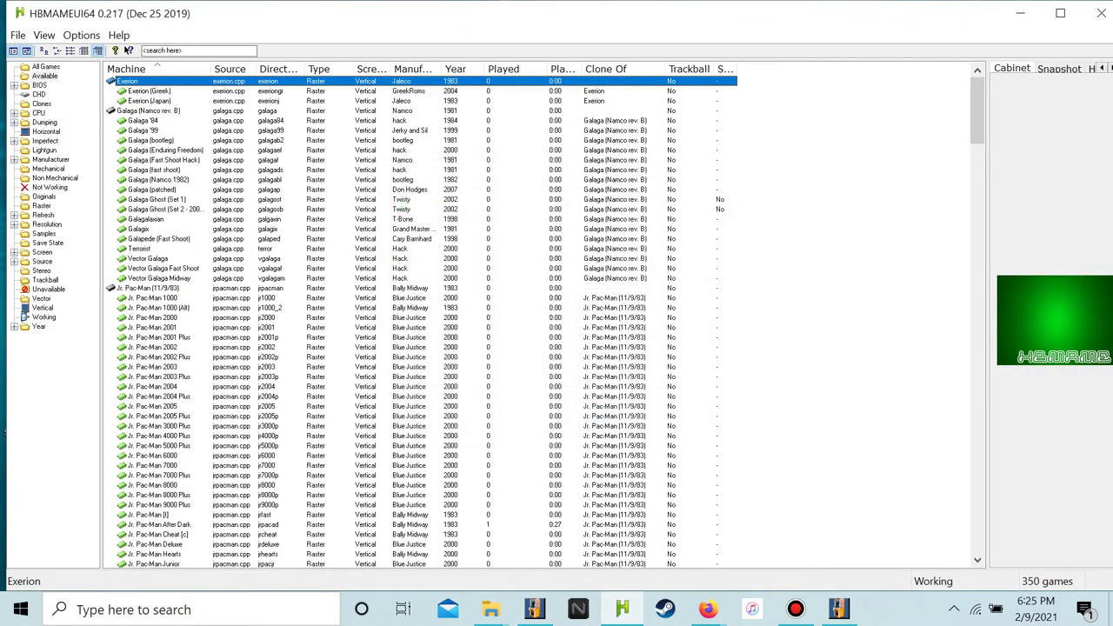
pyautogui.click(147, 110)
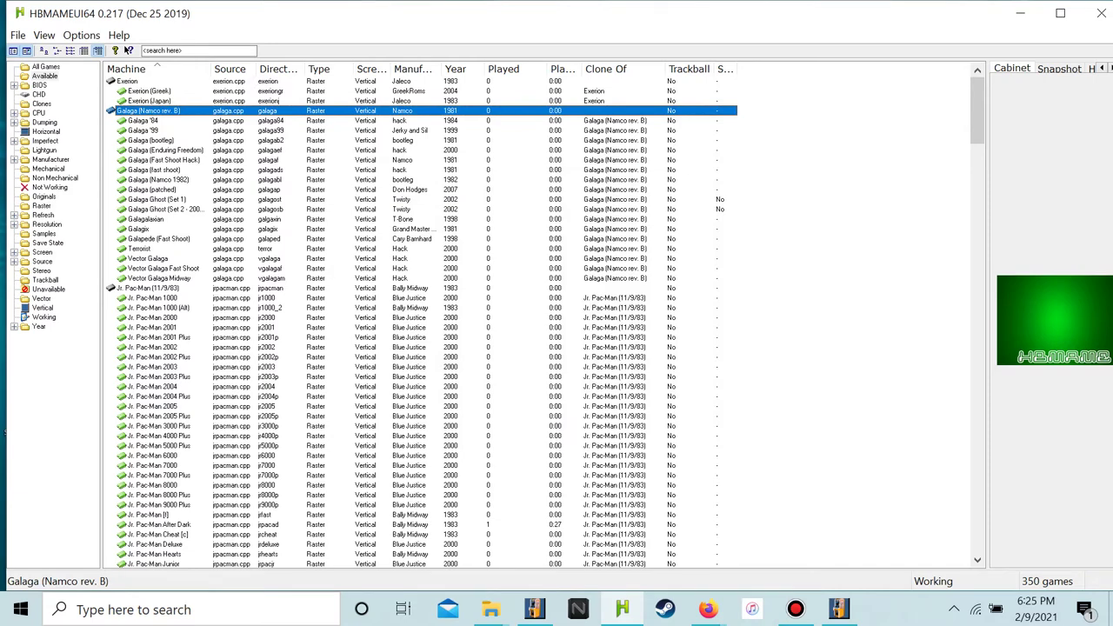
pyautogui.click(147, 81)
# Open the roms folder inside hbmameui217, check which Namco device ZIP files it holds, and minimize File Explorer
pyautogui.moveTo(491, 609)
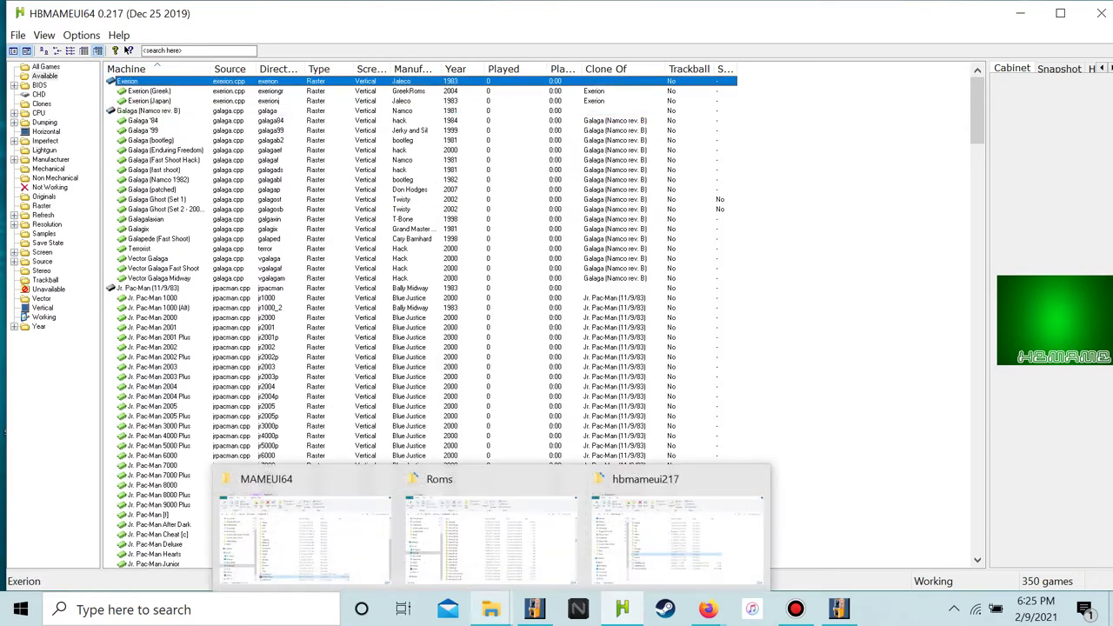
pyautogui.click(670, 539)
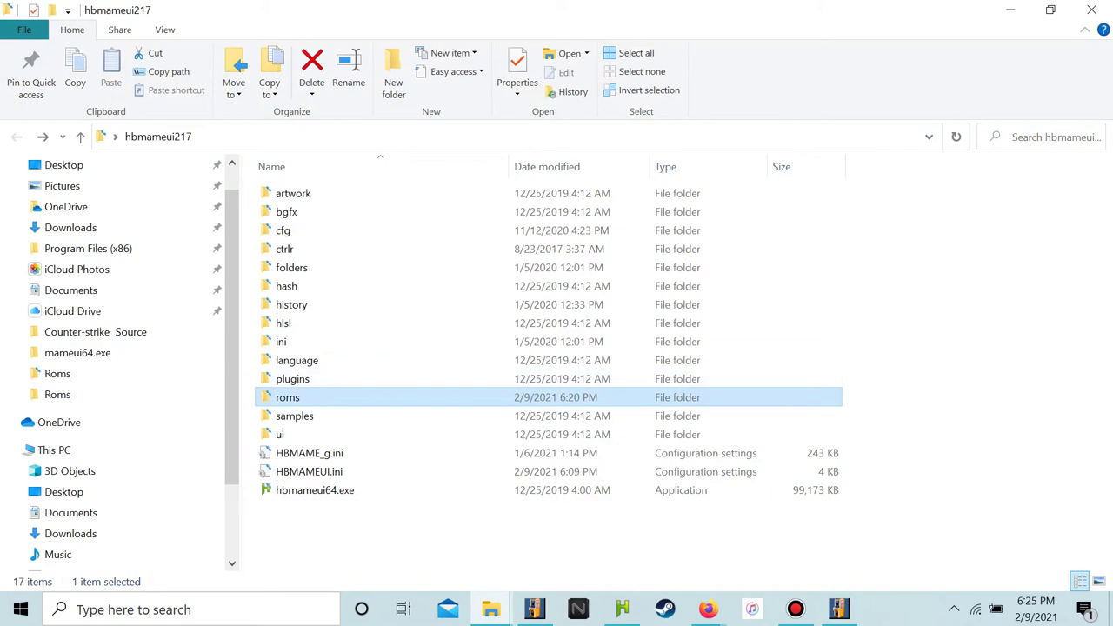
pyautogui.press('Return')
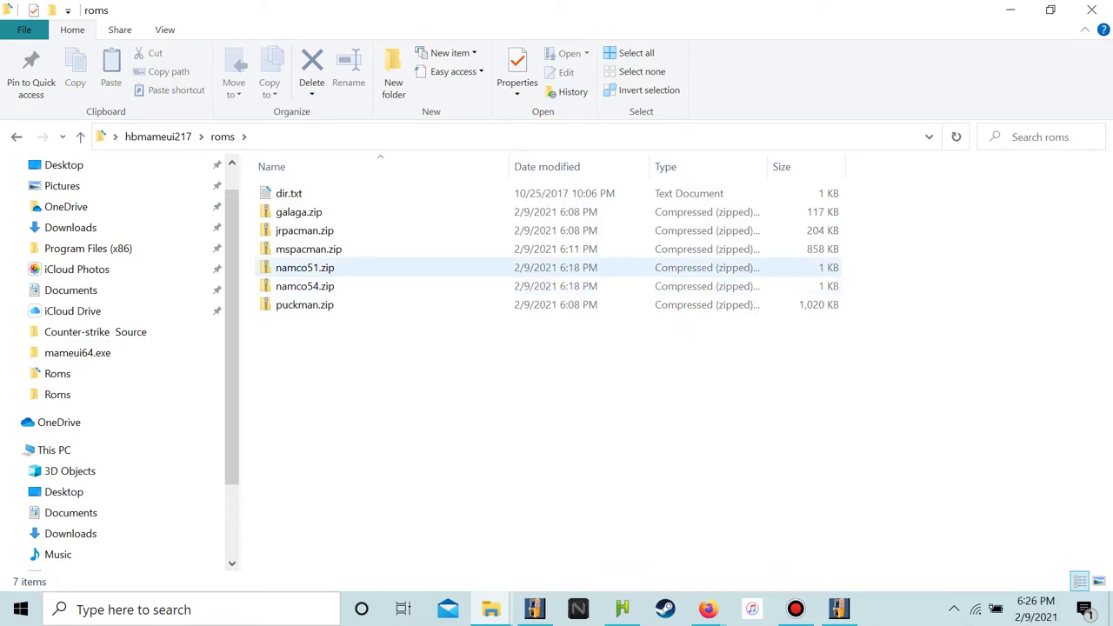
pyautogui.moveTo(336, 272); pyautogui.dragTo(244, 290)
pyautogui.click(1010, 9)
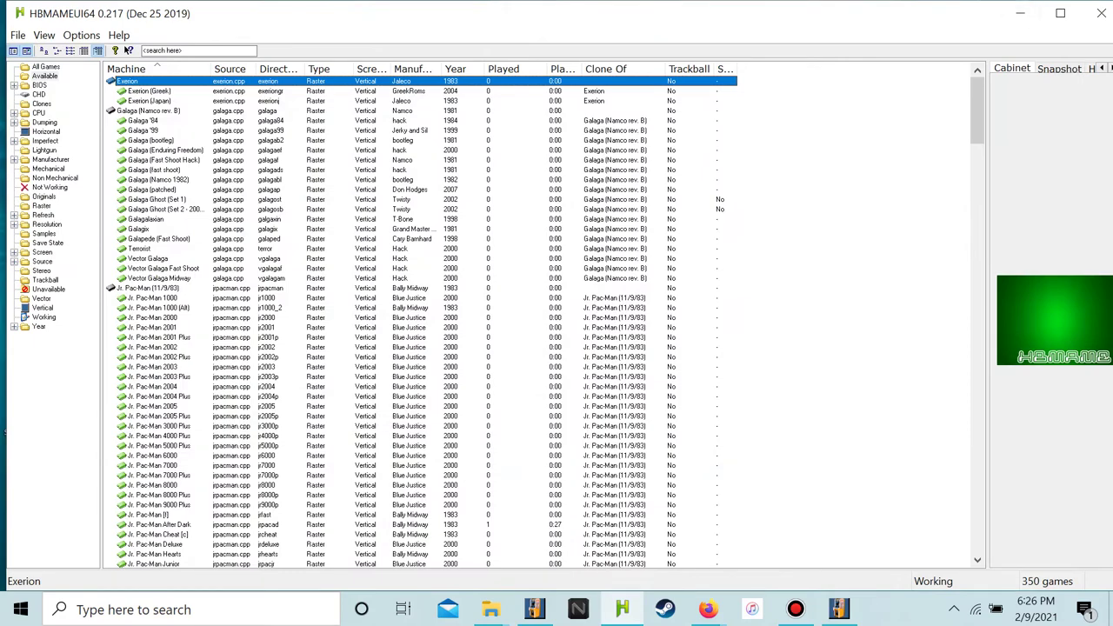
# Try to play Exerion in HBMAMEUI64 and return to its machine list
pyautogui.hotkey('alt', 'Tab')
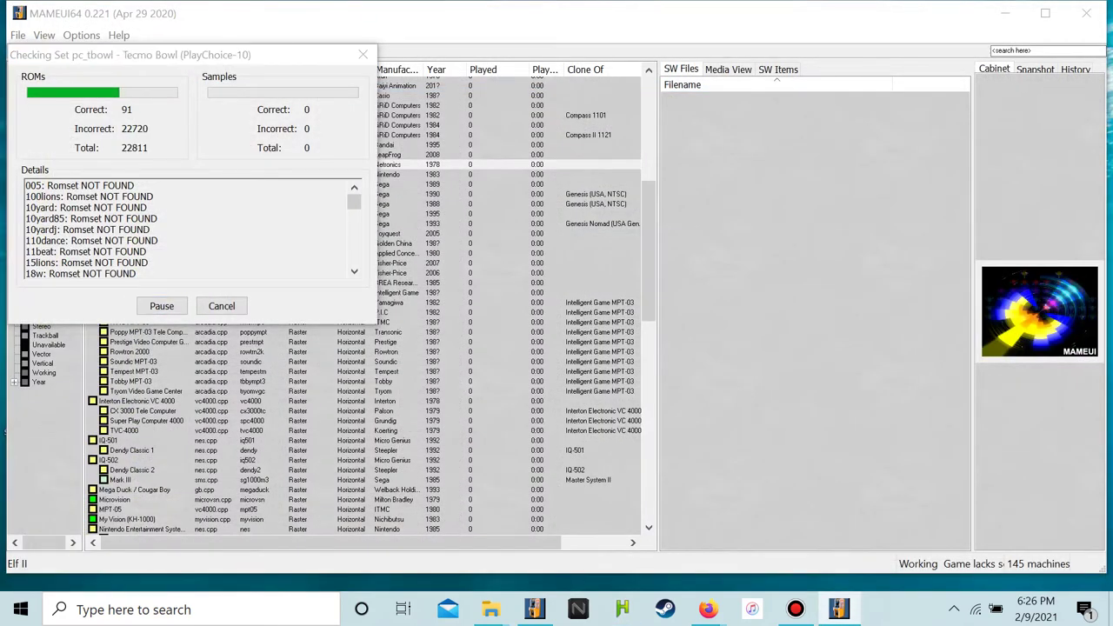
pyautogui.hotkey('alt', 'Tab')
pyautogui.press('Return')
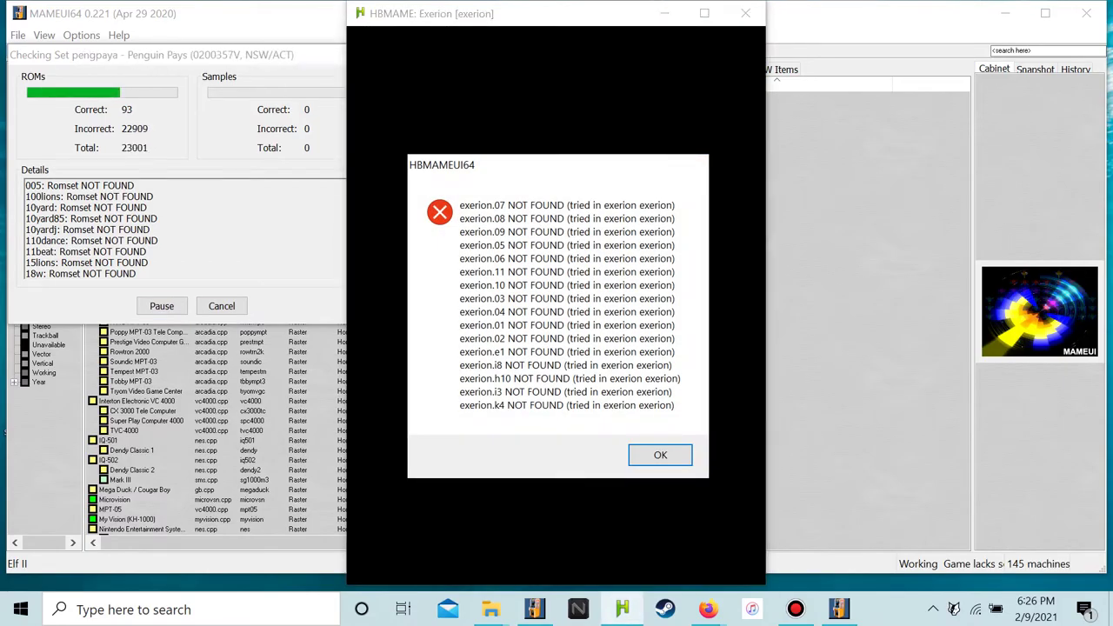
pyautogui.press('Return')
pyautogui.press('Return')
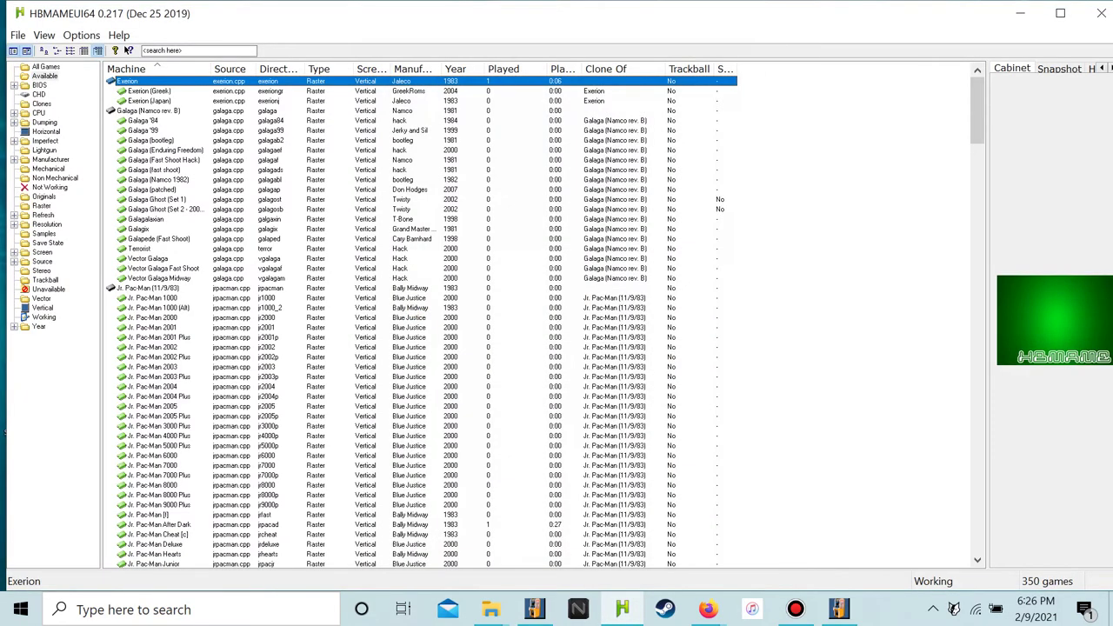
# Refresh the ROMs in HBMAMEUI64 and review the machine list back up to the Galaga entries
pyautogui.rightClick(143, 91)
pyautogui.click(143, 81)
pyautogui.rightClick(144, 80)
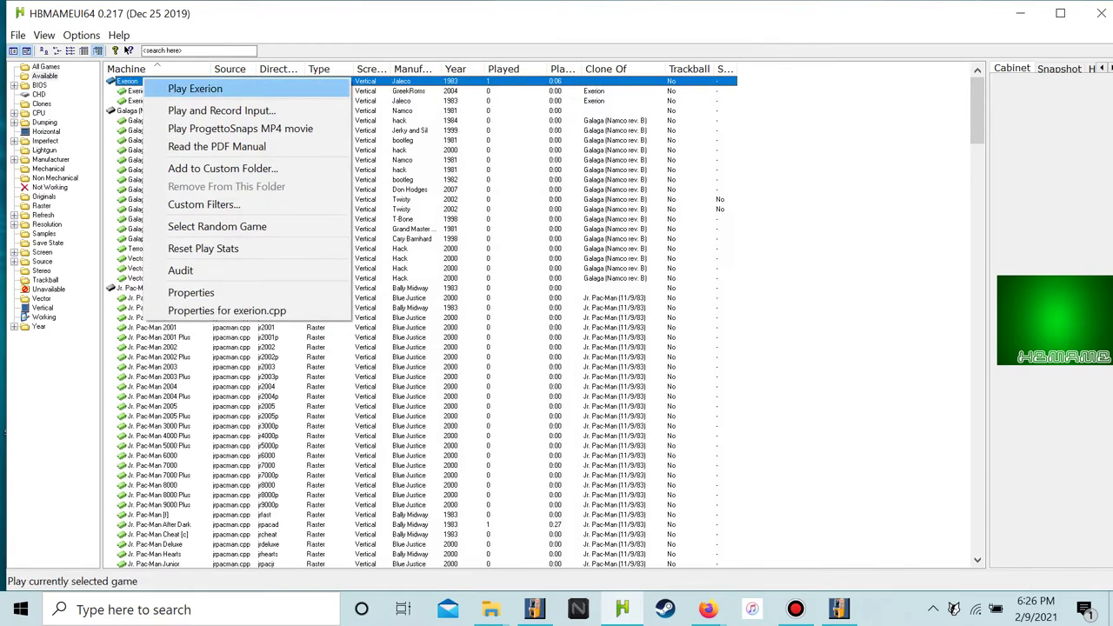
pyautogui.click(18, 35)
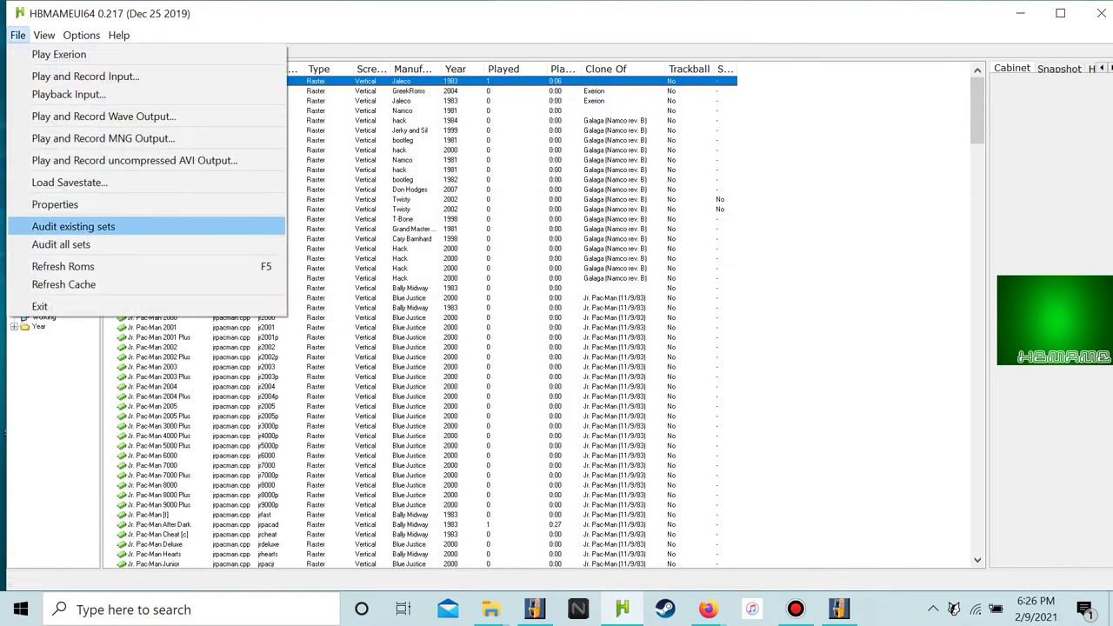
pyautogui.press('Down')
pyautogui.press('Down')
pyautogui.press('Return')
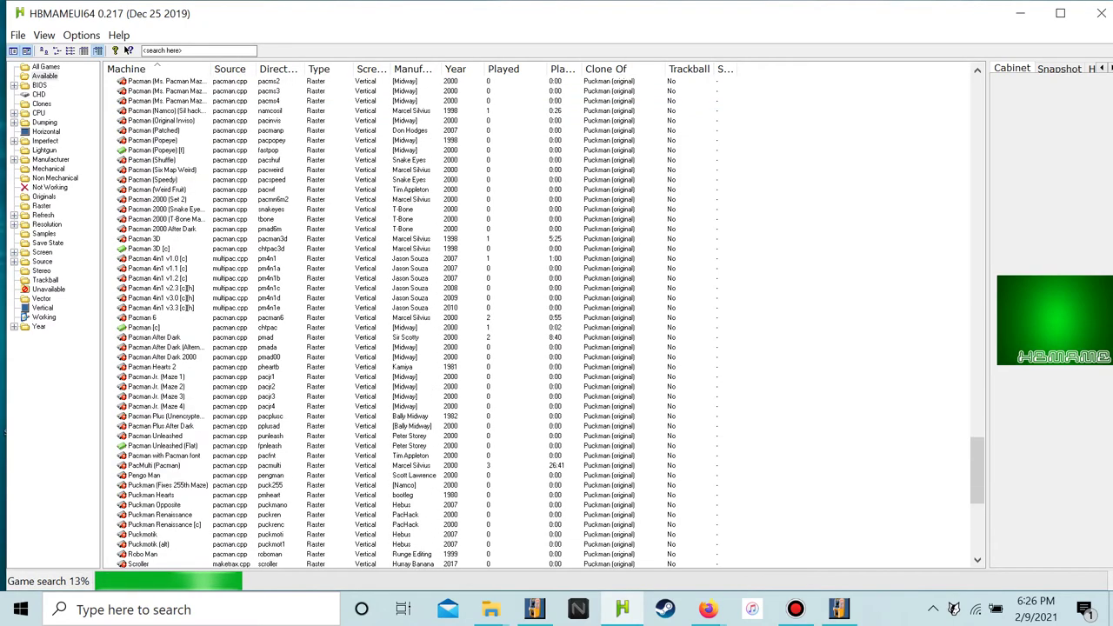
pyautogui.scroll(20, 540, 322)
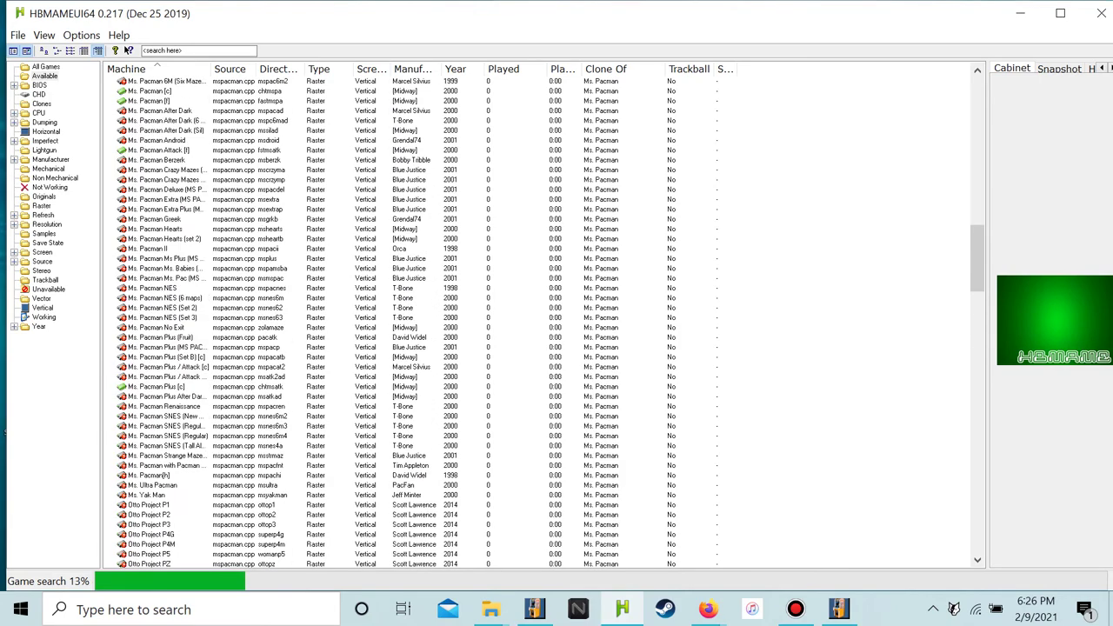
pyautogui.scroll(11, 539, 322)
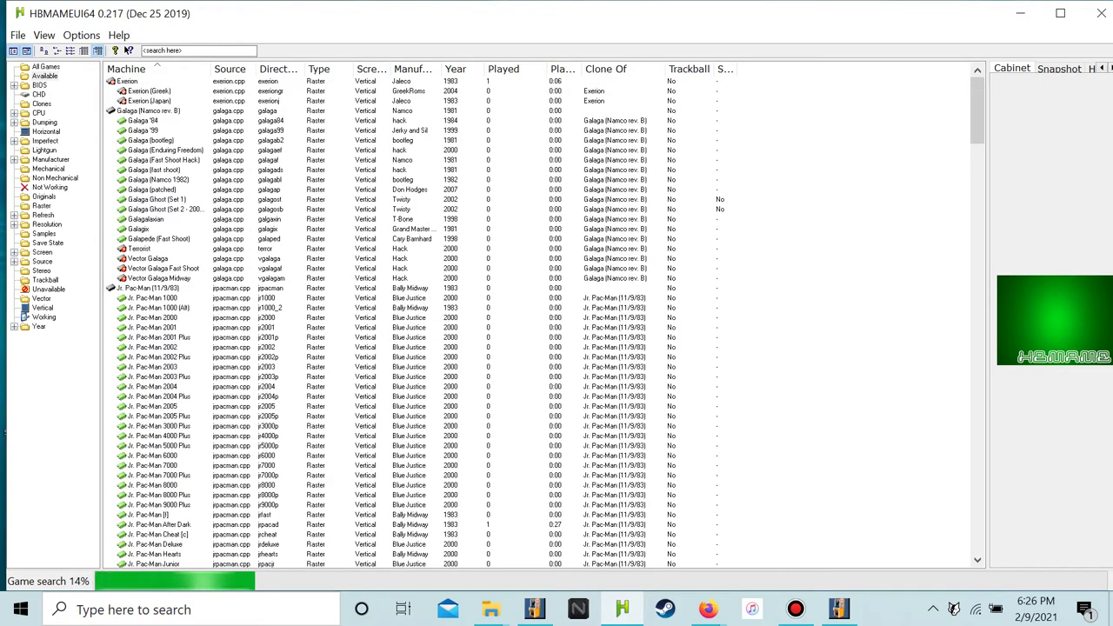
# Switch to MAMEUI64 0.221, cancel its running ROM audit, and select Dig Dug (rev 2) among the available machines
pyautogui.click(1020, 13)
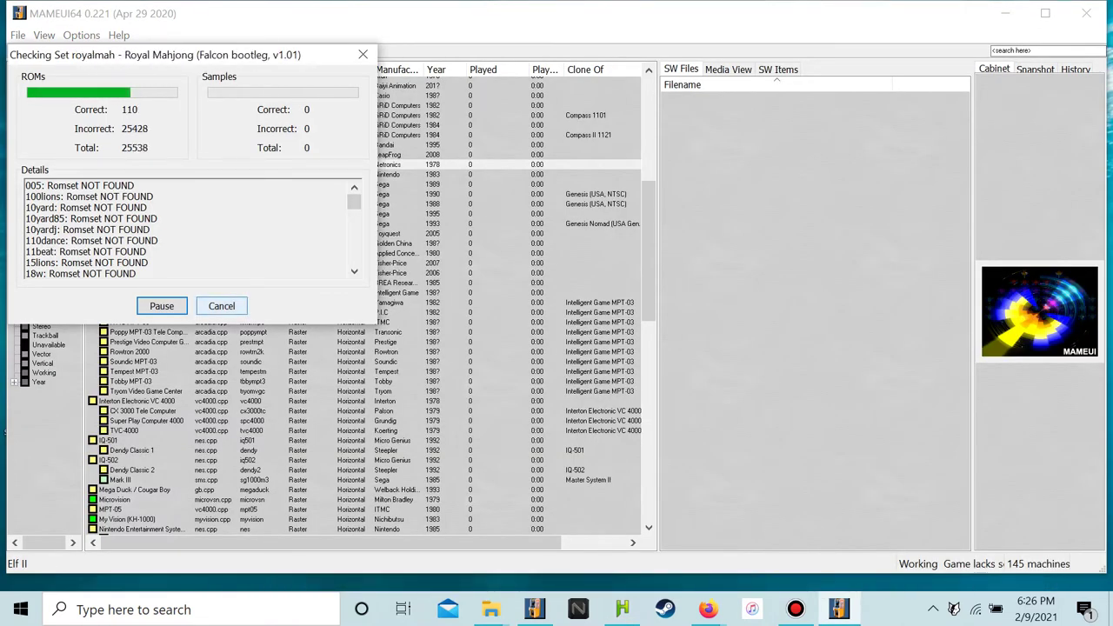
pyautogui.click(221, 305)
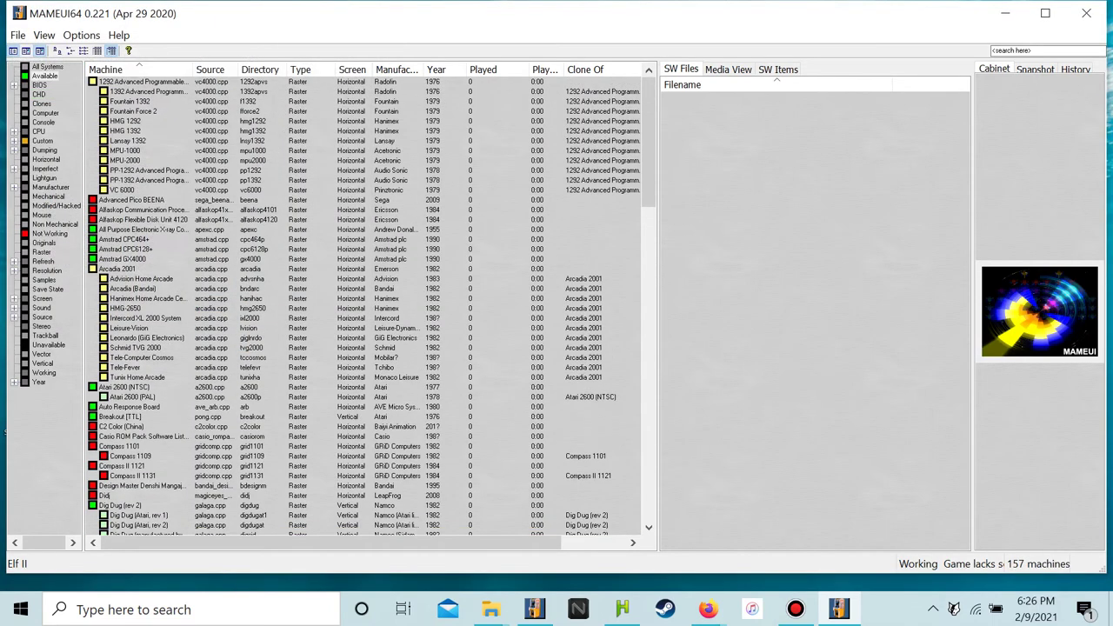
pyautogui.click(139, 416)
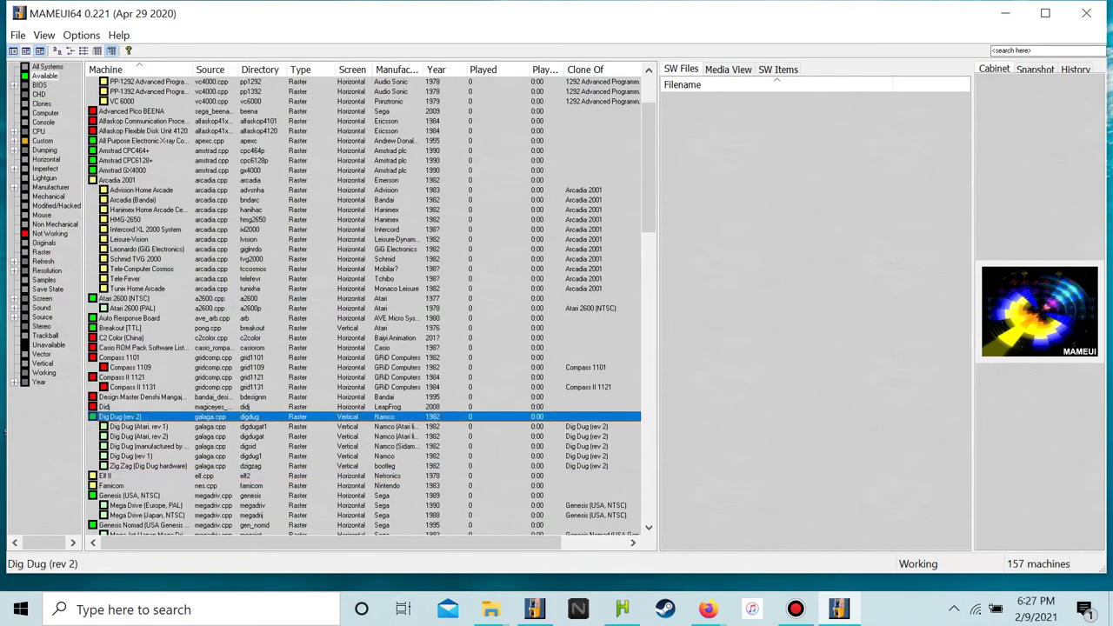
pyautogui.scroll(-4, 365, 307)
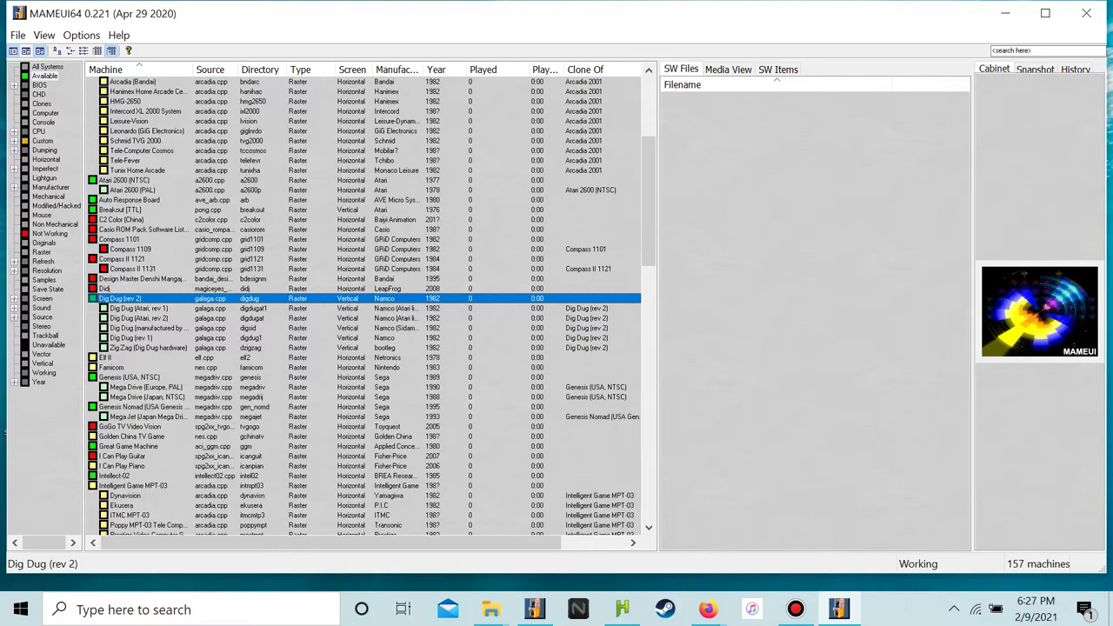
# Launch Dig Dug (rev 2) to test it, quit the game, and close MAMEUI64 0.221
pyautogui.press('Return')
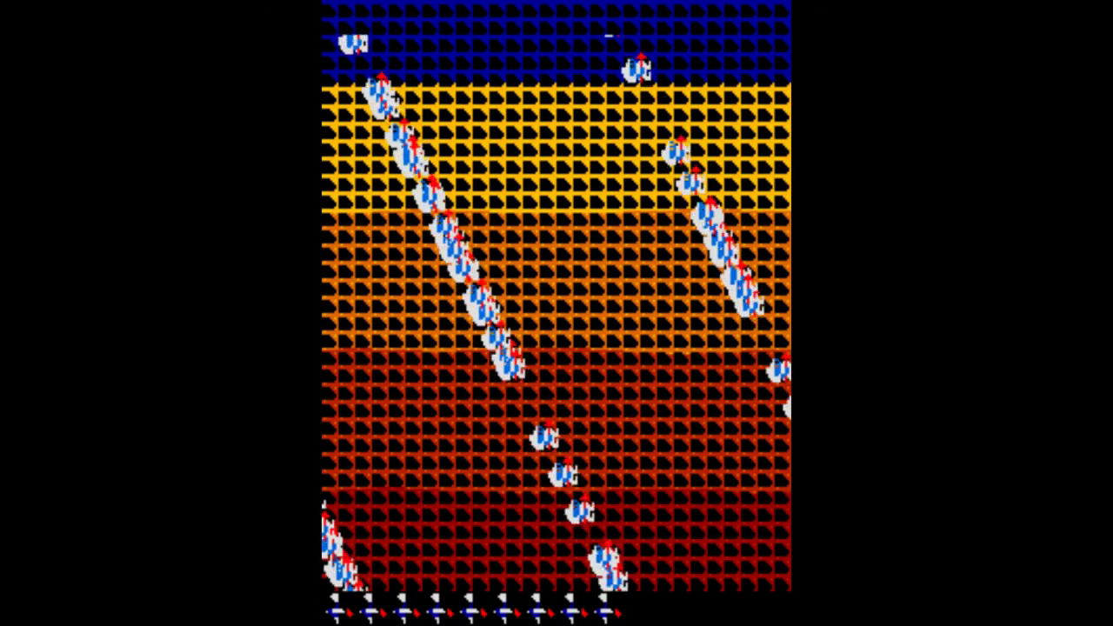
pyautogui.press('Escape')
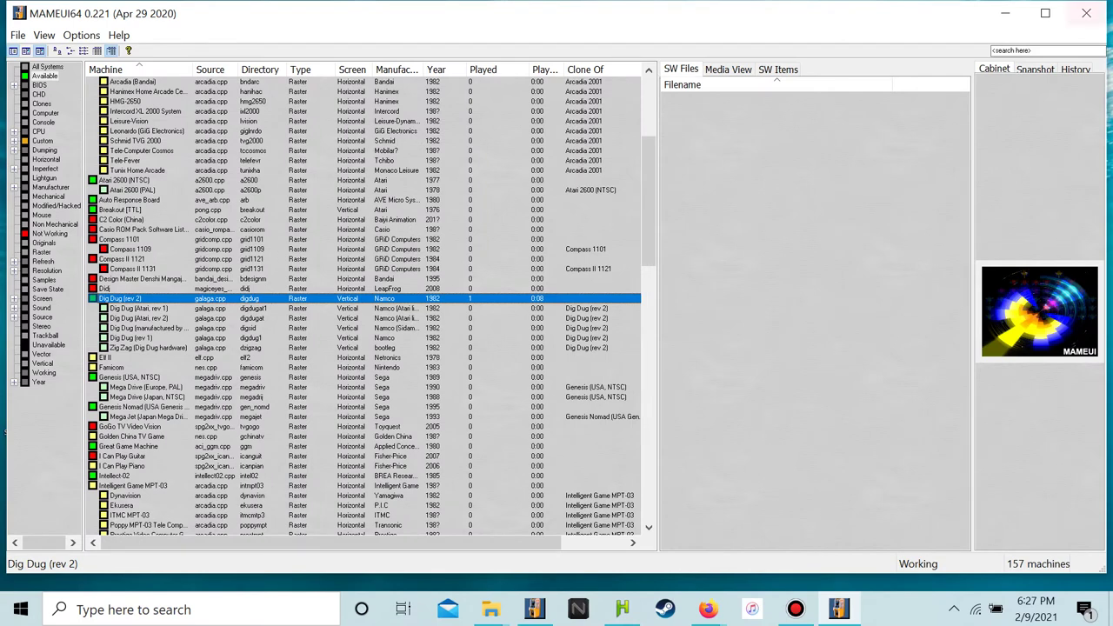
pyautogui.click(1086, 13)
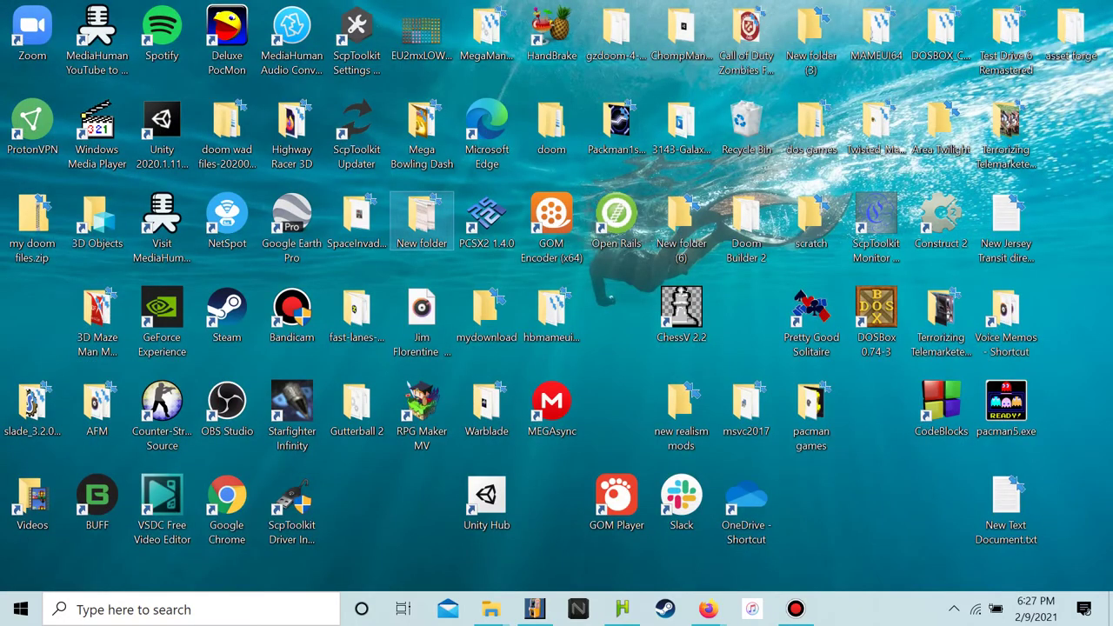
# Check the contents of New folder on the desktop, close it, and switch to MAMEUI64 0.214
pyautogui.doubleClick(422, 217)
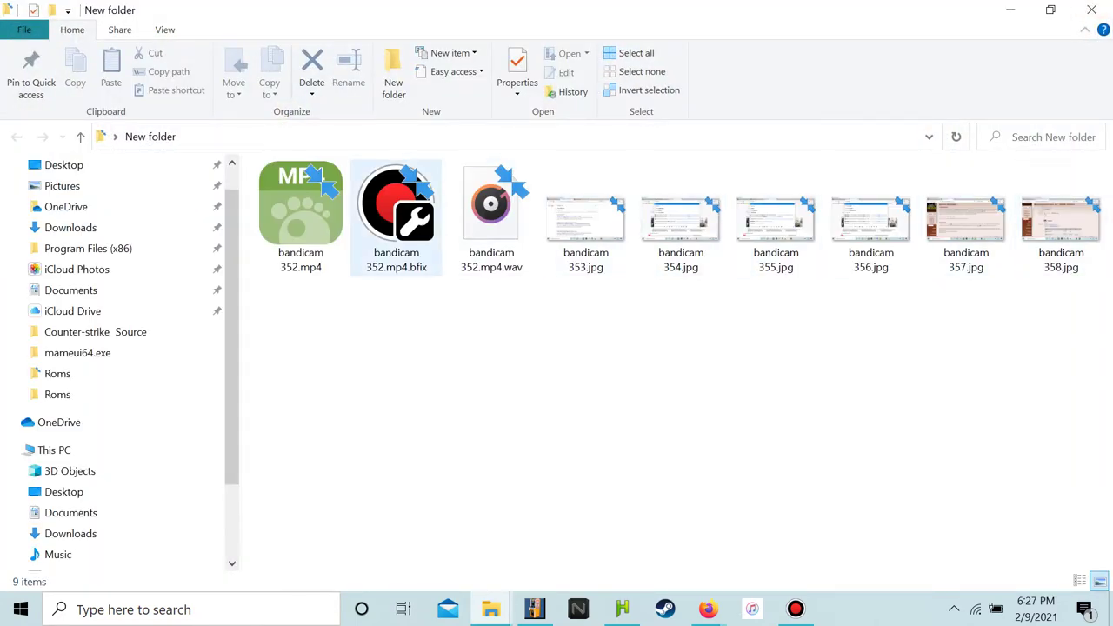
pyautogui.click(1091, 10)
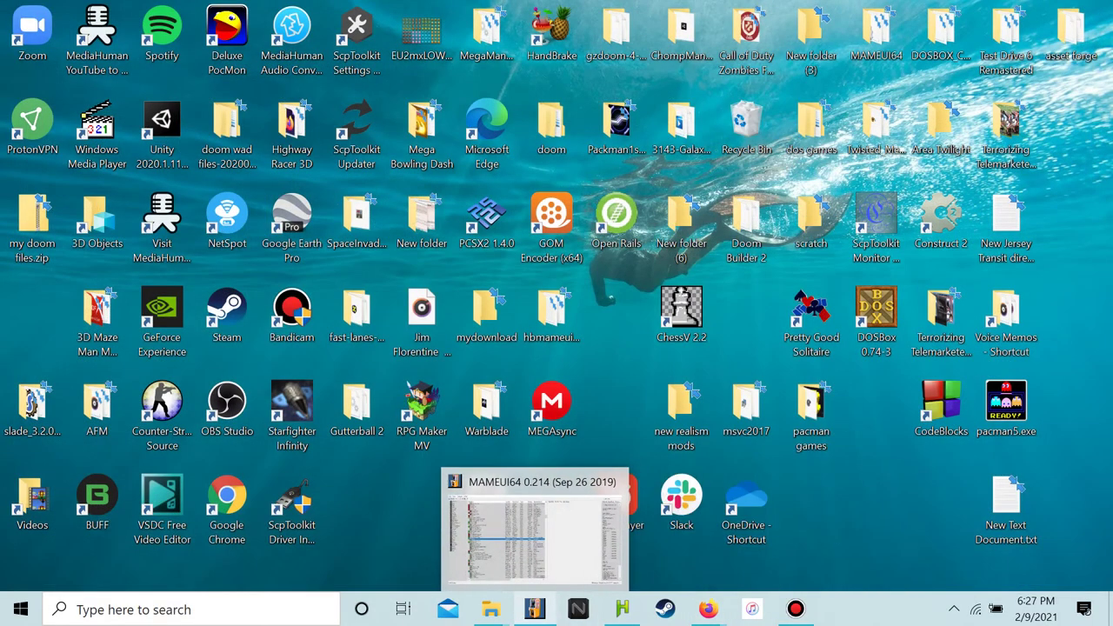
pyautogui.click(534, 608)
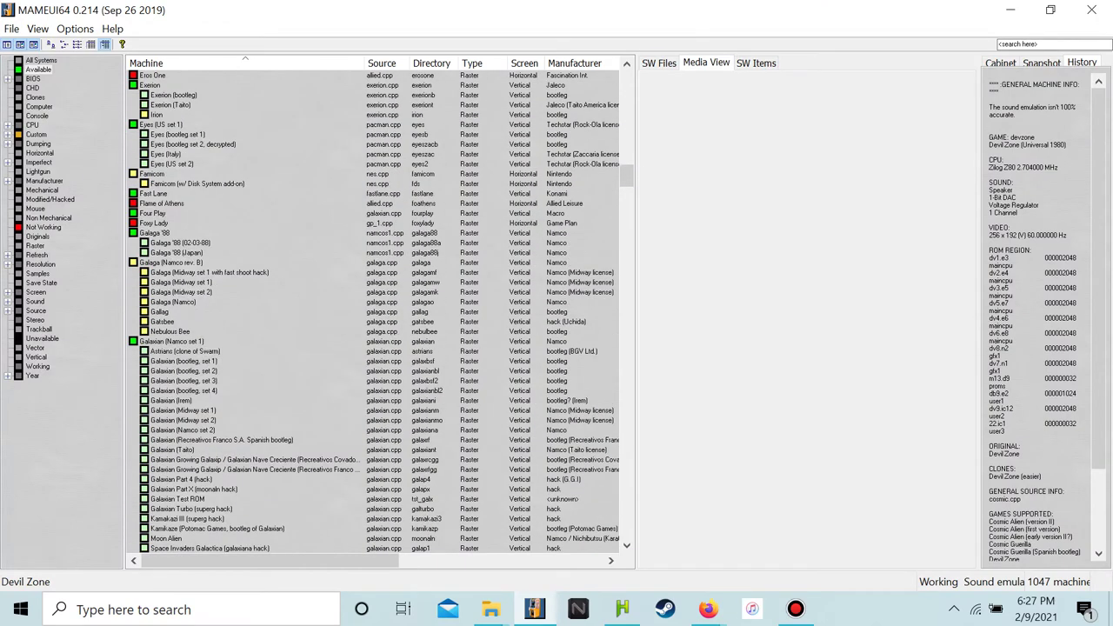
# Switch to the MAMEUI64 Roms folder in File Explorer and delete ncv1.zip and ncv2.zip from it
pyautogui.moveTo(491, 609)
pyautogui.click(496, 534)
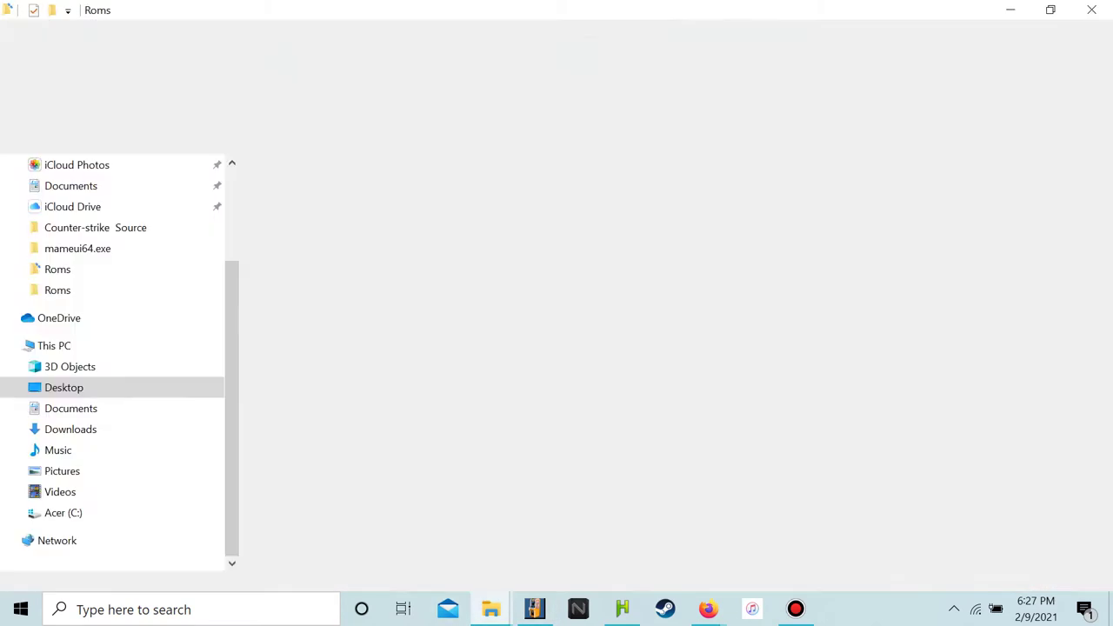
pyautogui.scroll(-13, 348, 284)
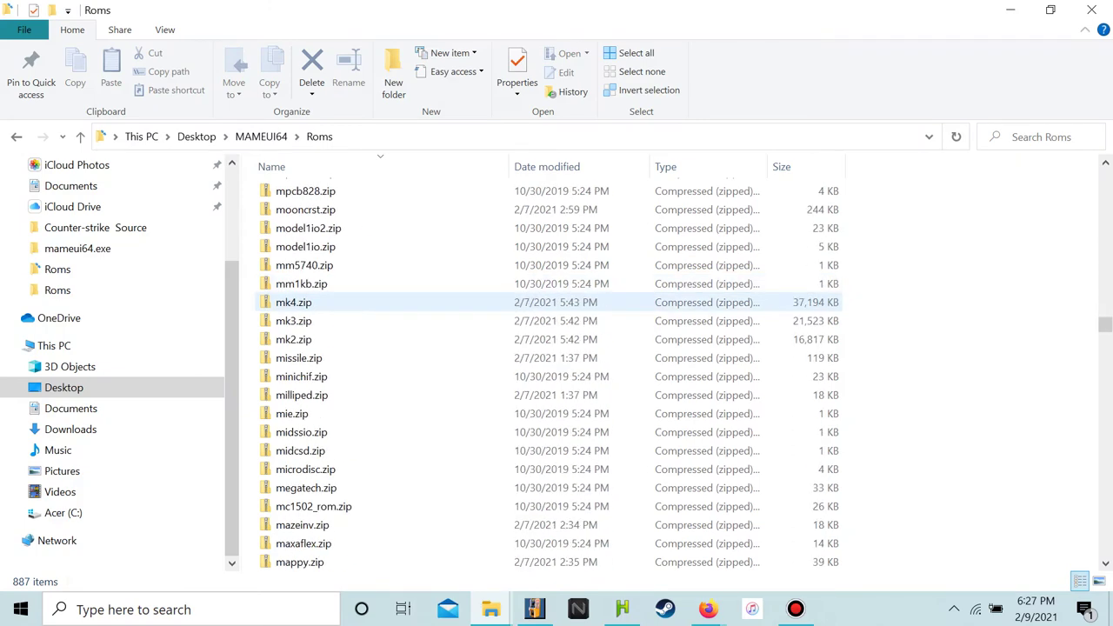
pyautogui.scroll(8, 348, 283)
pyautogui.scroll(20, 348, 284)
pyautogui.scroll(-8, 348, 284)
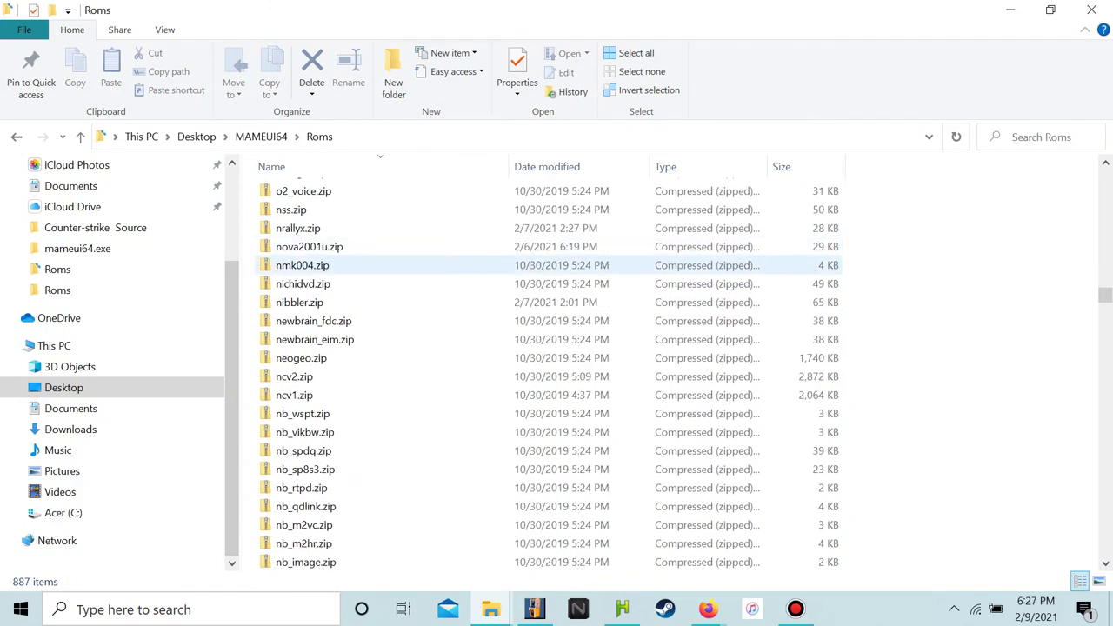
pyautogui.scroll(2, 331, 413)
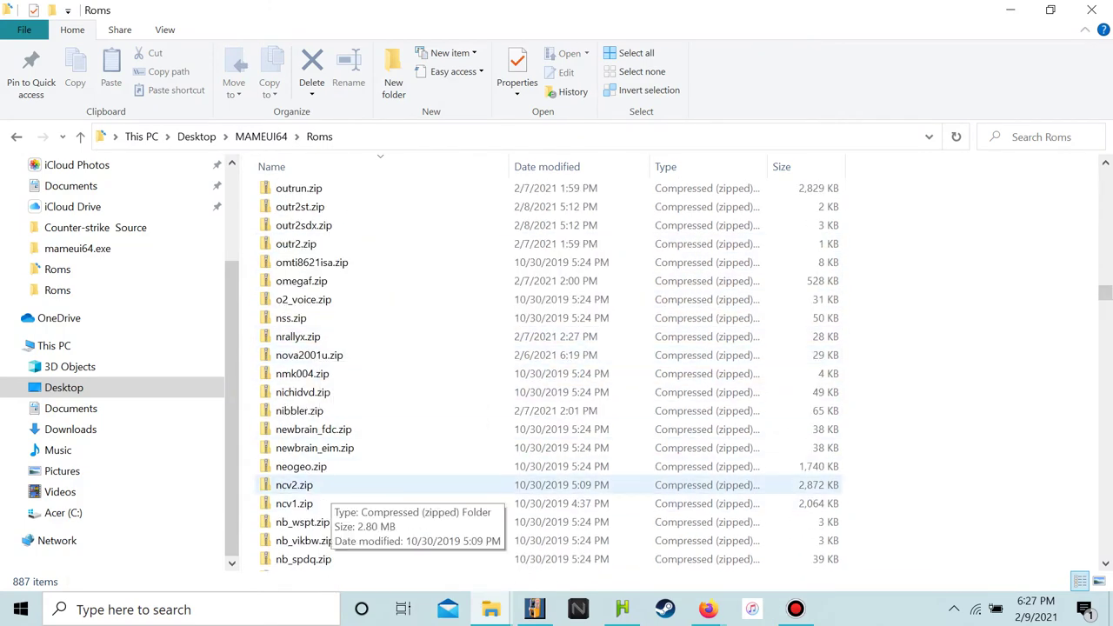
pyautogui.click(331, 484)
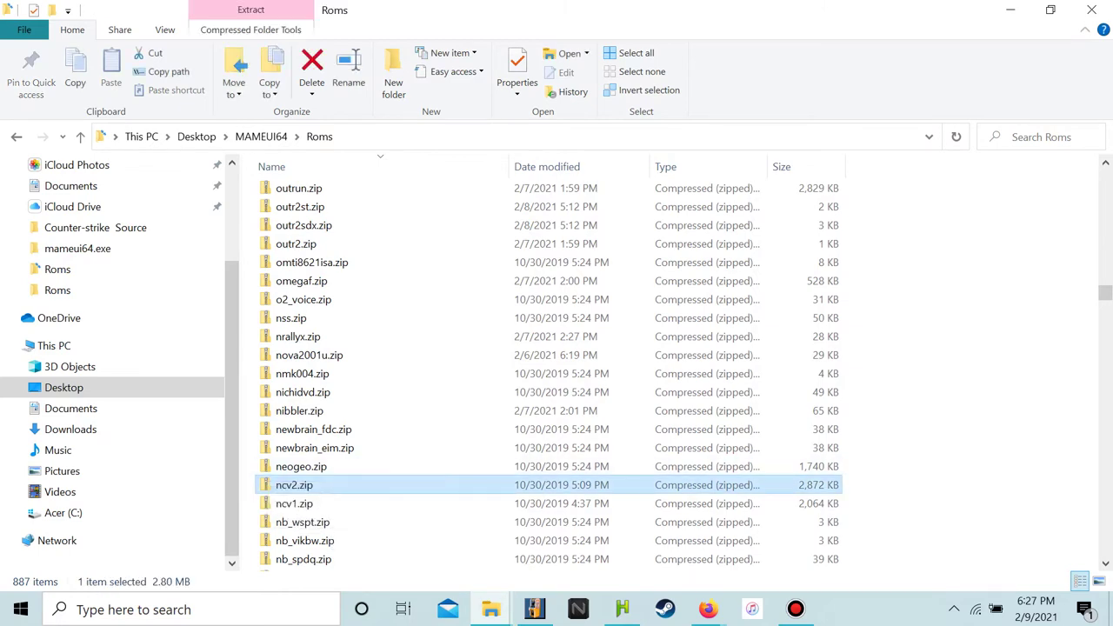
pyautogui.moveTo(250, 478); pyautogui.dragTo(315, 509)
pyautogui.rightClick(306, 494)
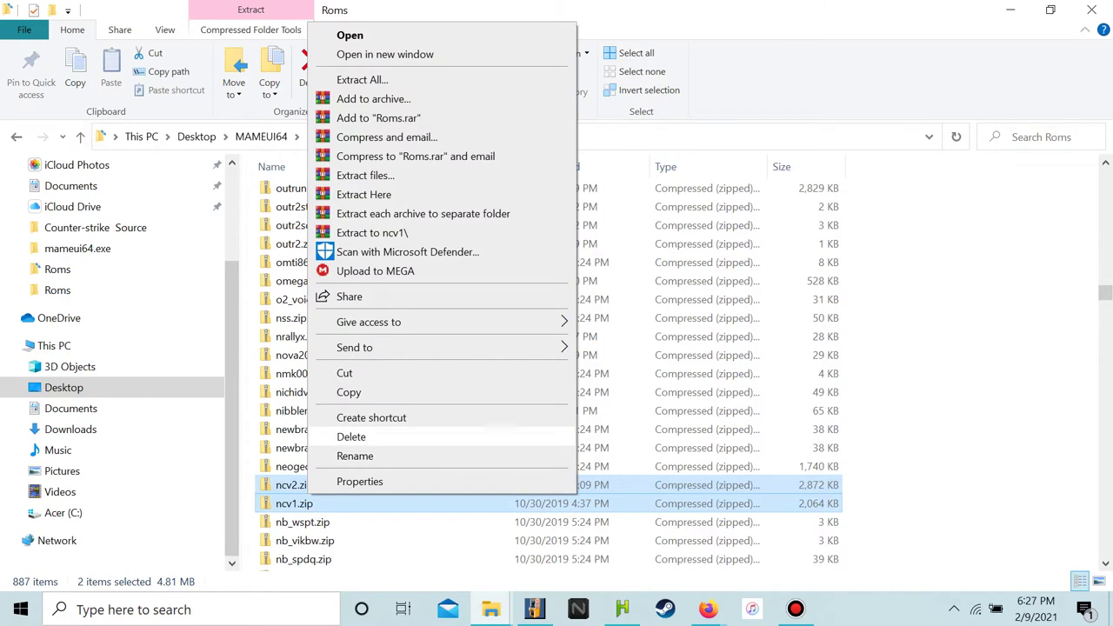
pyautogui.click(348, 435)
pyautogui.scroll(3, 496, 262)
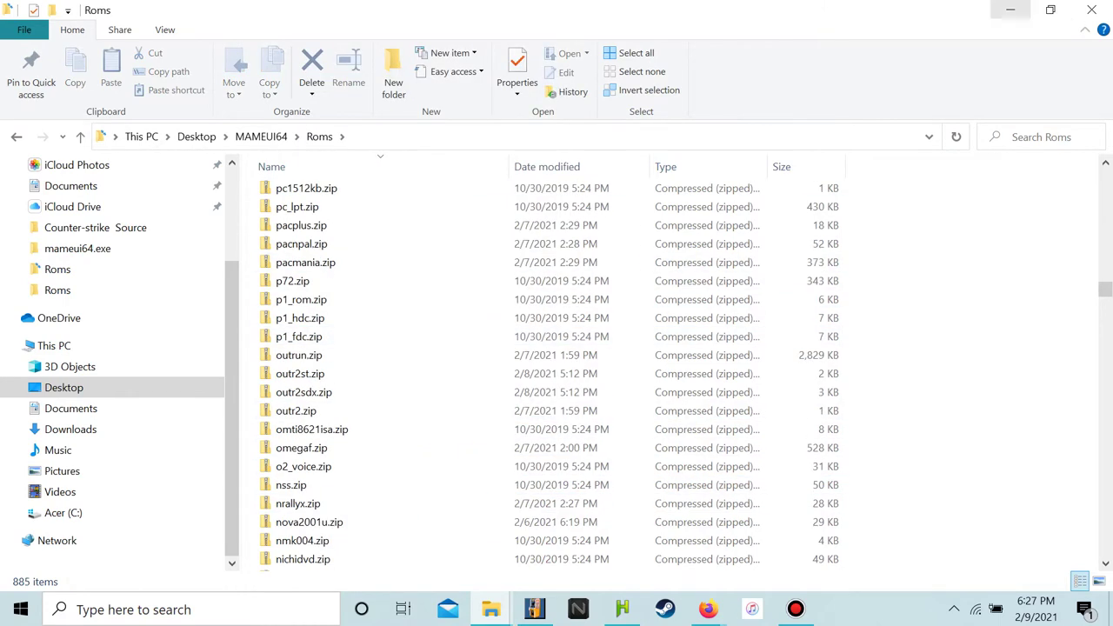
pyautogui.click(1010, 9)
# Examine the available machines in MAMEUI64 0.214 from Dig Dug past the Galaga and Galaxian entries to Head On and beyond
pyautogui.scroll(8, 373, 311)
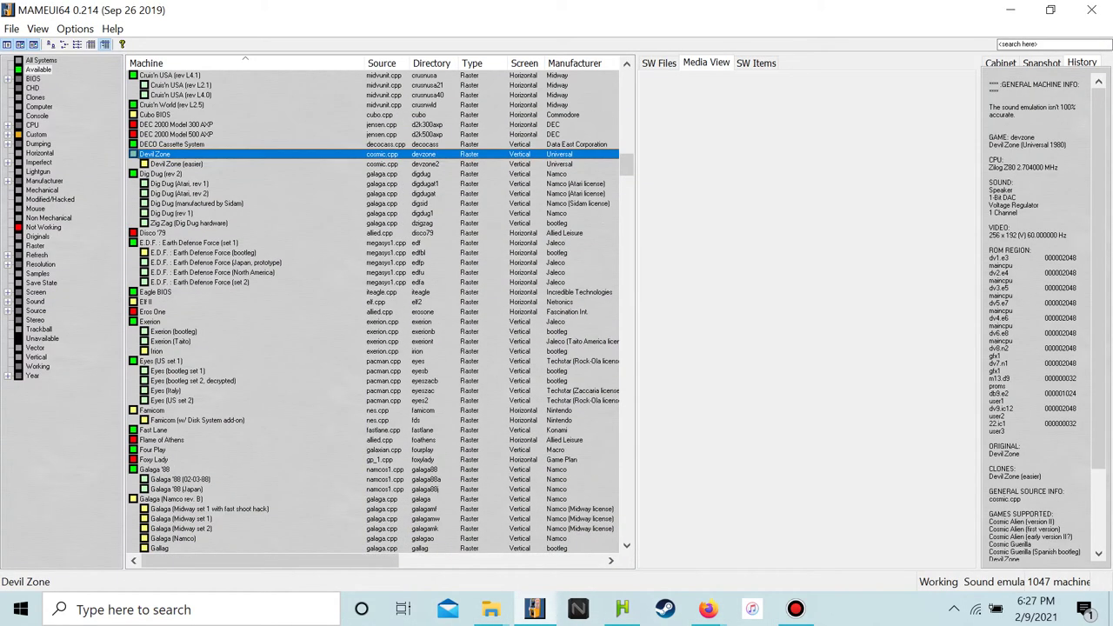
pyautogui.moveTo(270, 561); pyautogui.dragTo(315, 561)
pyautogui.scroll(-4, 372, 311)
pyautogui.scroll(-2, 373, 312)
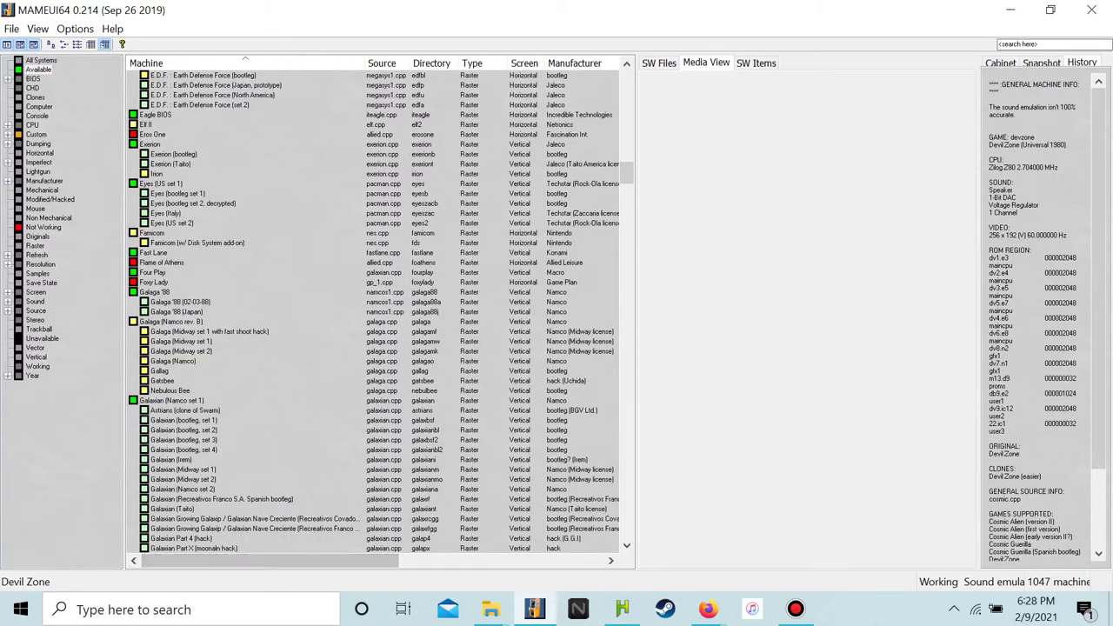
pyautogui.scroll(-5, 372, 313)
pyautogui.scroll(-10, 372, 313)
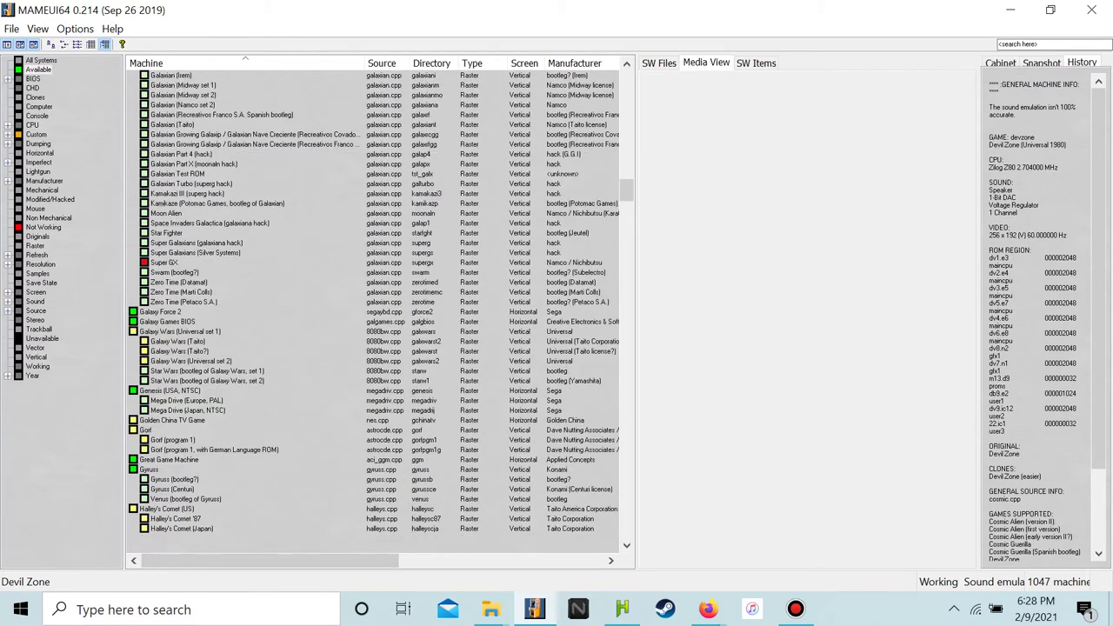
pyautogui.scroll(-1, 372, 313)
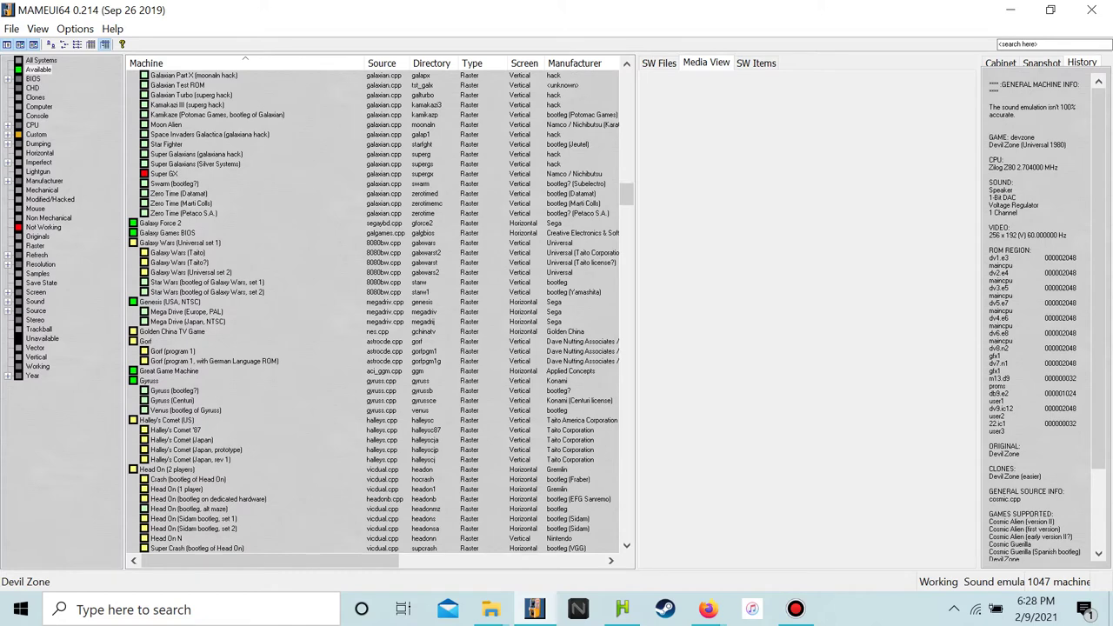
pyautogui.scroll(-8, 372, 313)
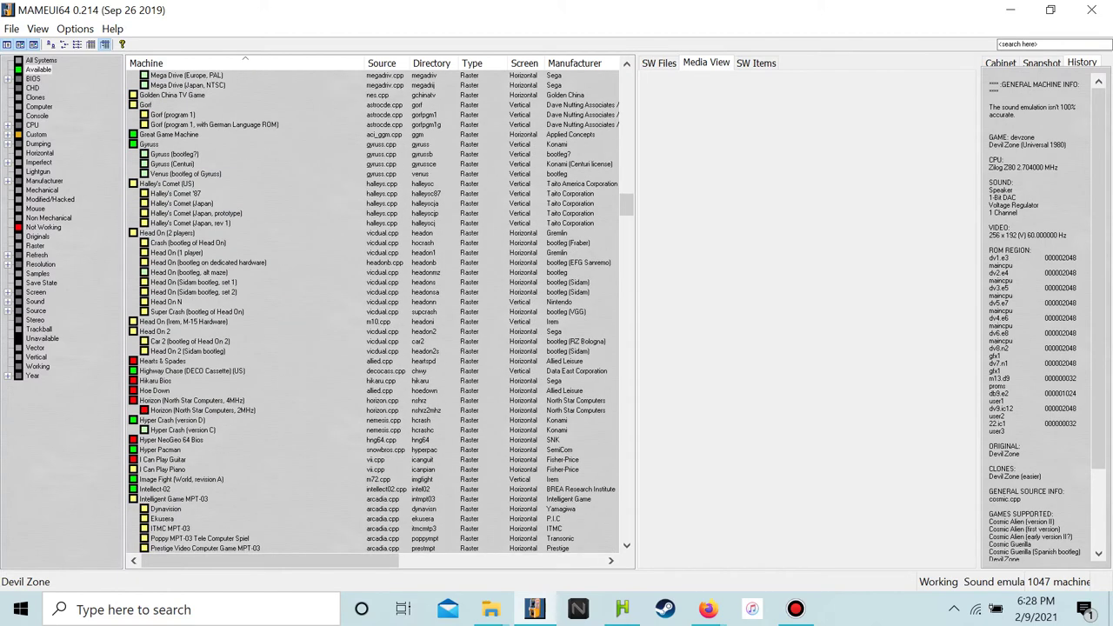
# Sort the machine list by the number of times played in descending order and check which machines lead it
pyautogui.moveTo(270, 561); pyautogui.dragTo(446, 561)
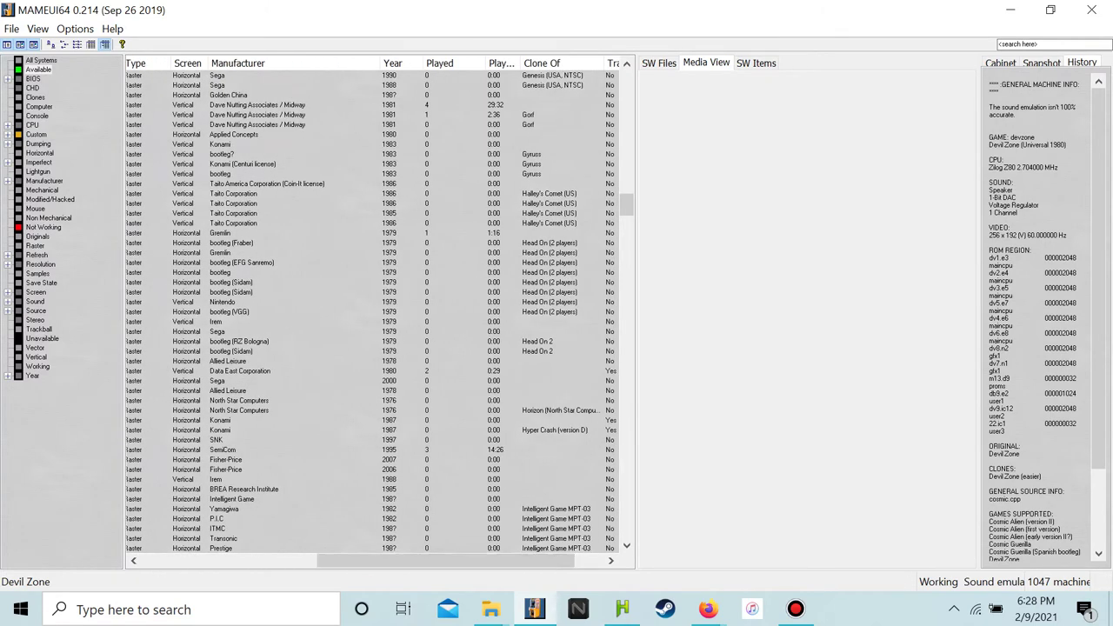
pyautogui.click(449, 62)
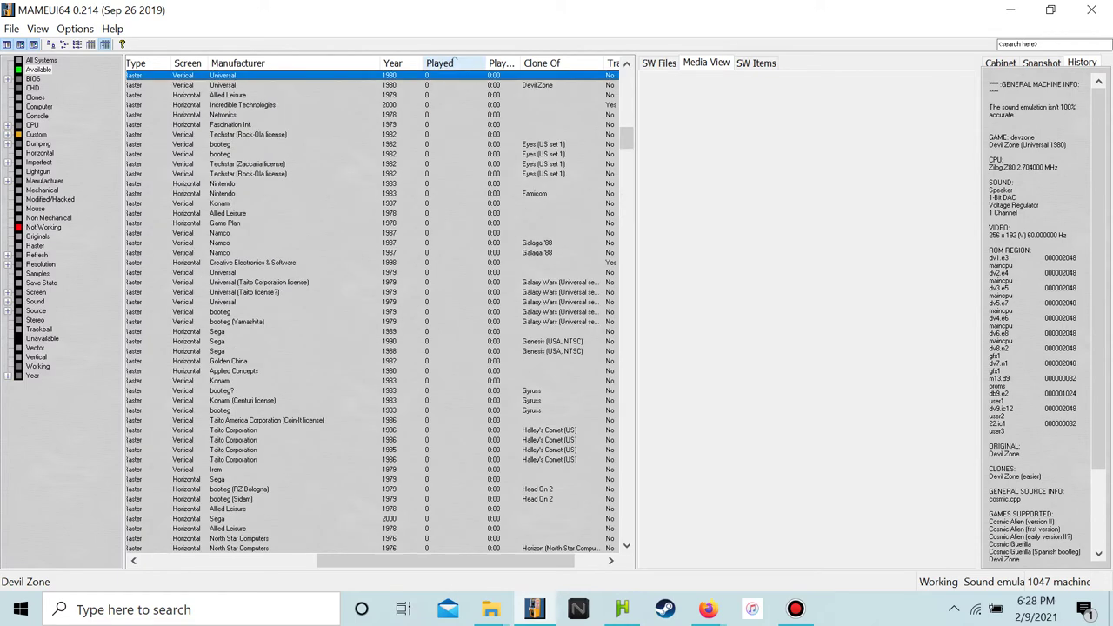
pyautogui.click(453, 61)
pyautogui.click(453, 61)
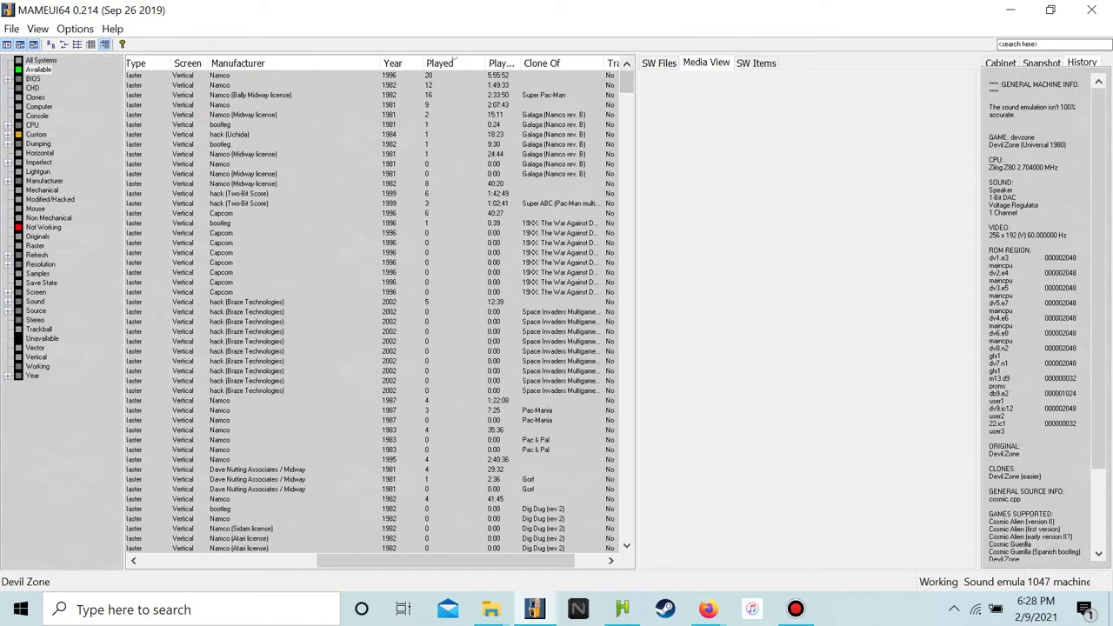
pyautogui.moveTo(445, 561); pyautogui.dragTo(263, 561)
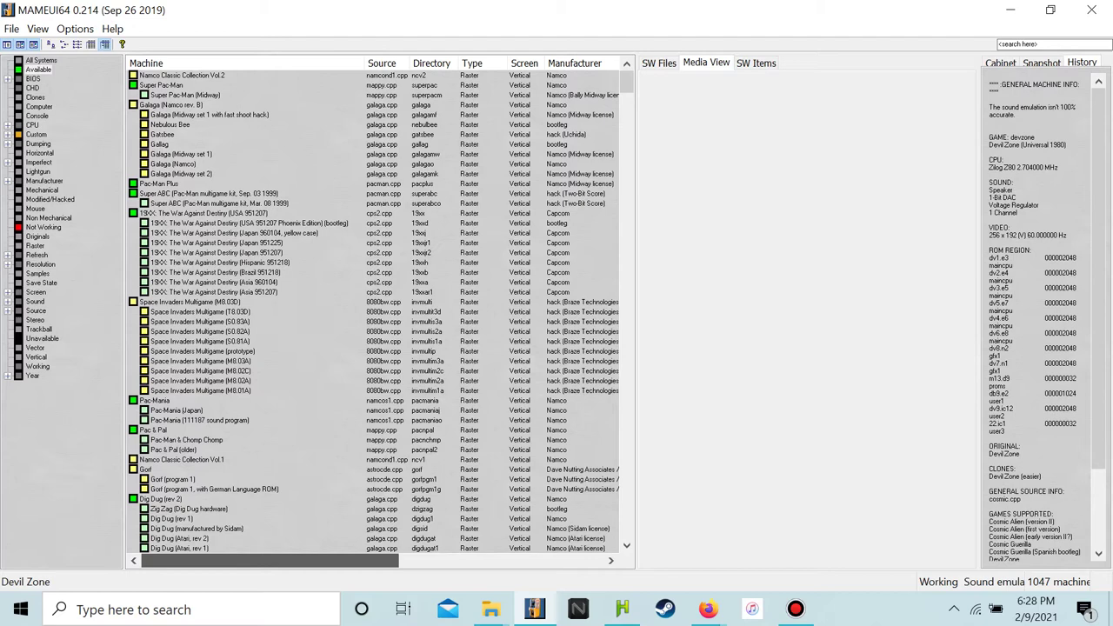
pyautogui.moveTo(263, 561); pyautogui.dragTo(447, 561)
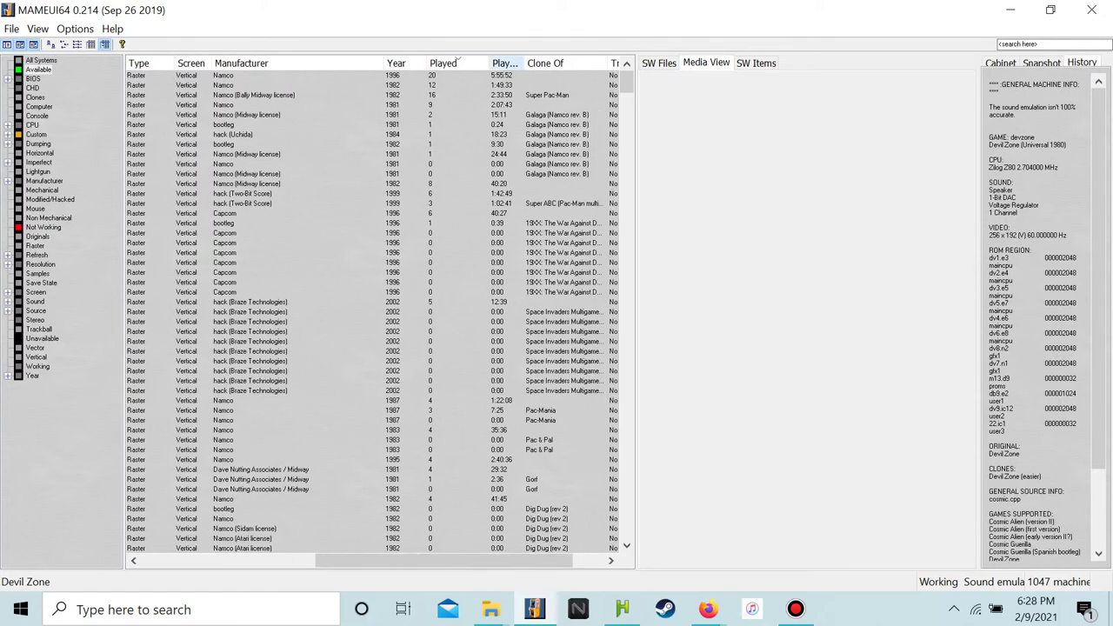
# Sort the machine list by play time, longest first, and select Galaga (Namco rev. B) near its start
pyautogui.click(505, 63)
pyautogui.scroll(2, 373, 312)
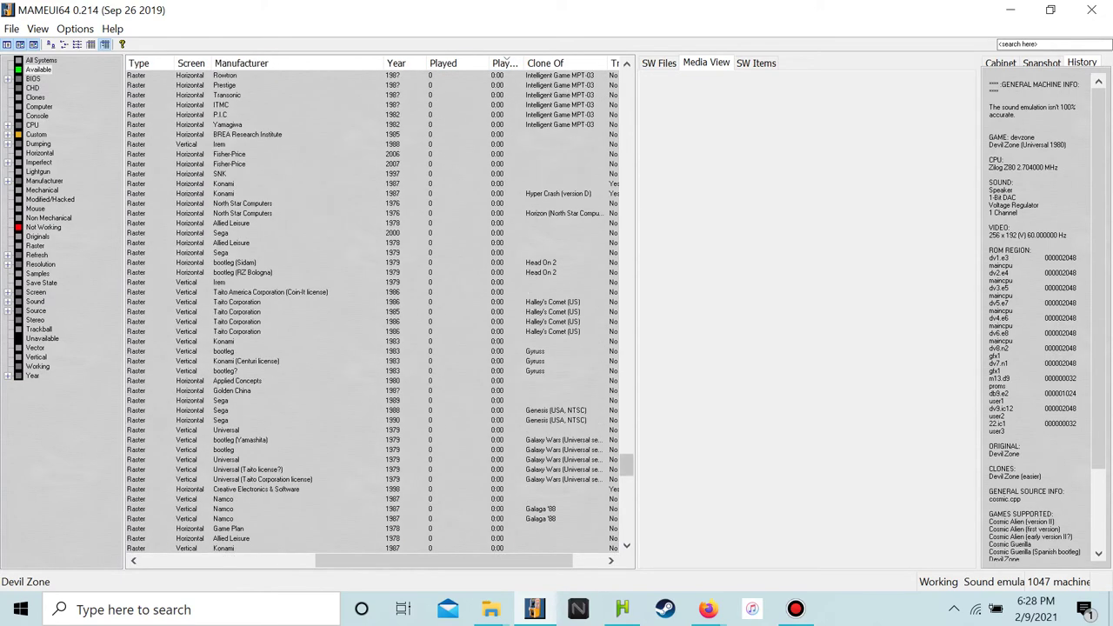
pyautogui.moveTo(626, 466); pyautogui.dragTo(626, 69)
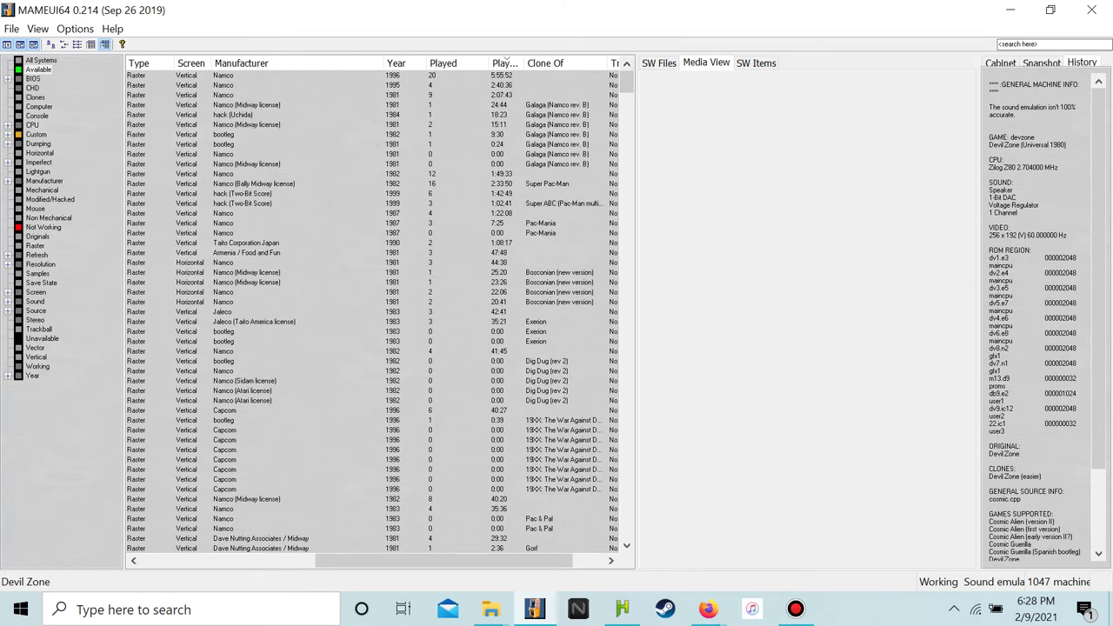
pyautogui.click(372, 75)
pyautogui.click(372, 95)
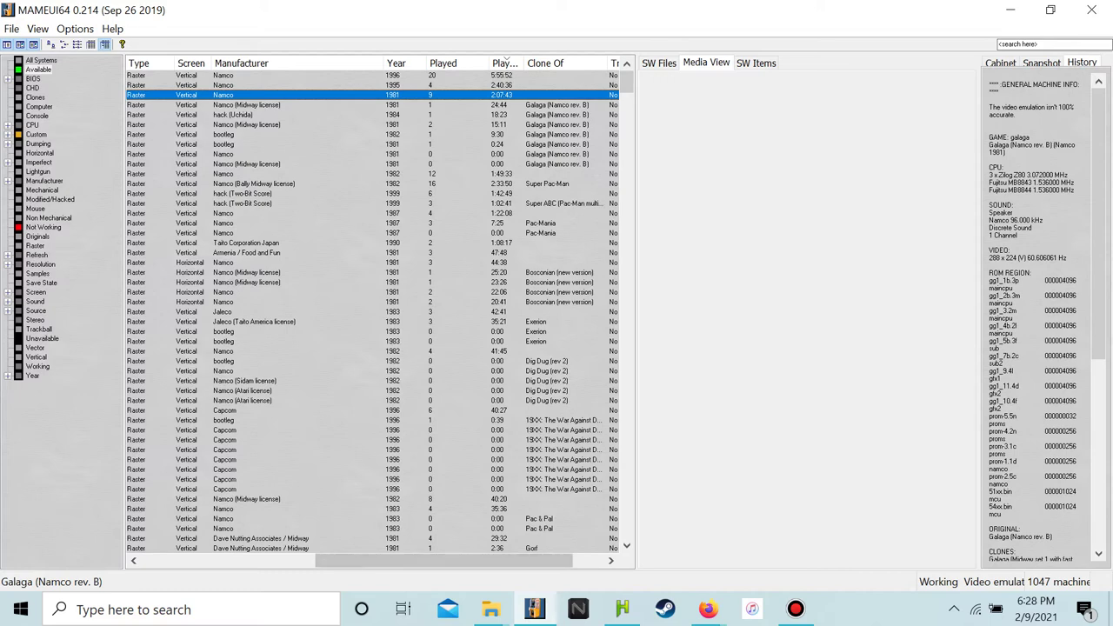
pyautogui.scroll(-5, 379, 314)
pyautogui.hscroll(-5, 379, 313)
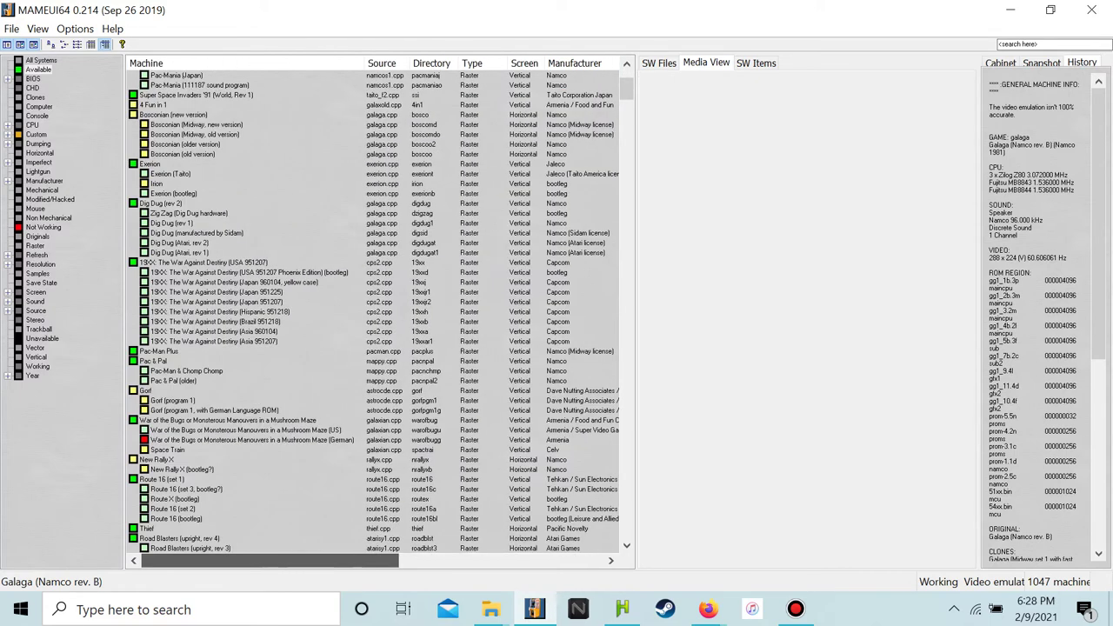
pyautogui.scroll(5, 379, 313)
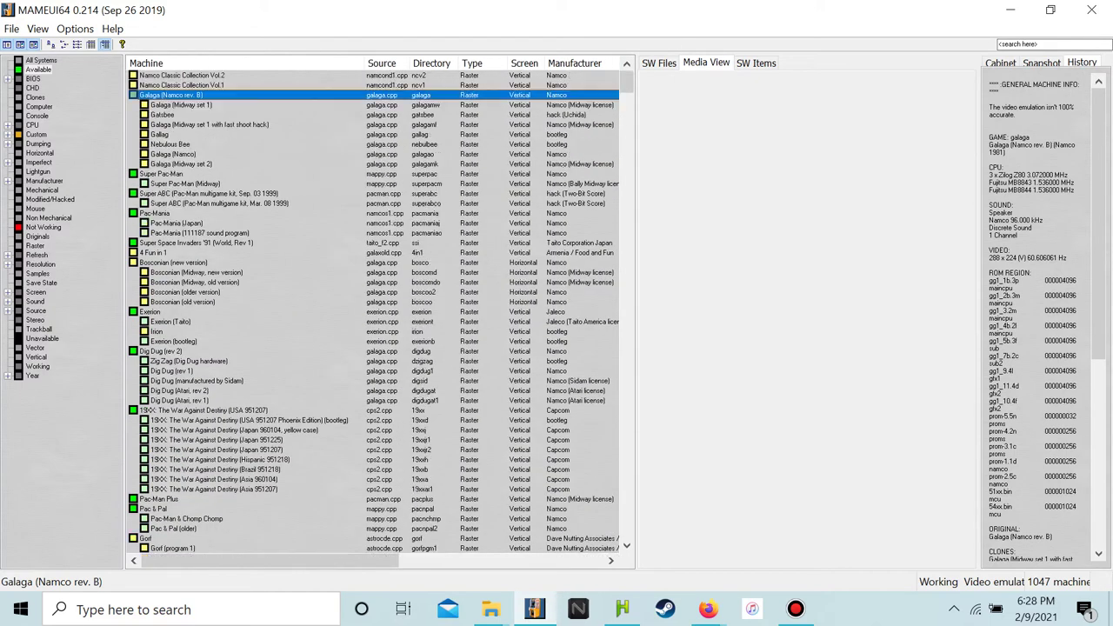
# Select Pac-Man (Midway, speedup hack) among the Puck Man clones and check its play count and play time
pyautogui.scroll(-10, 379, 313)
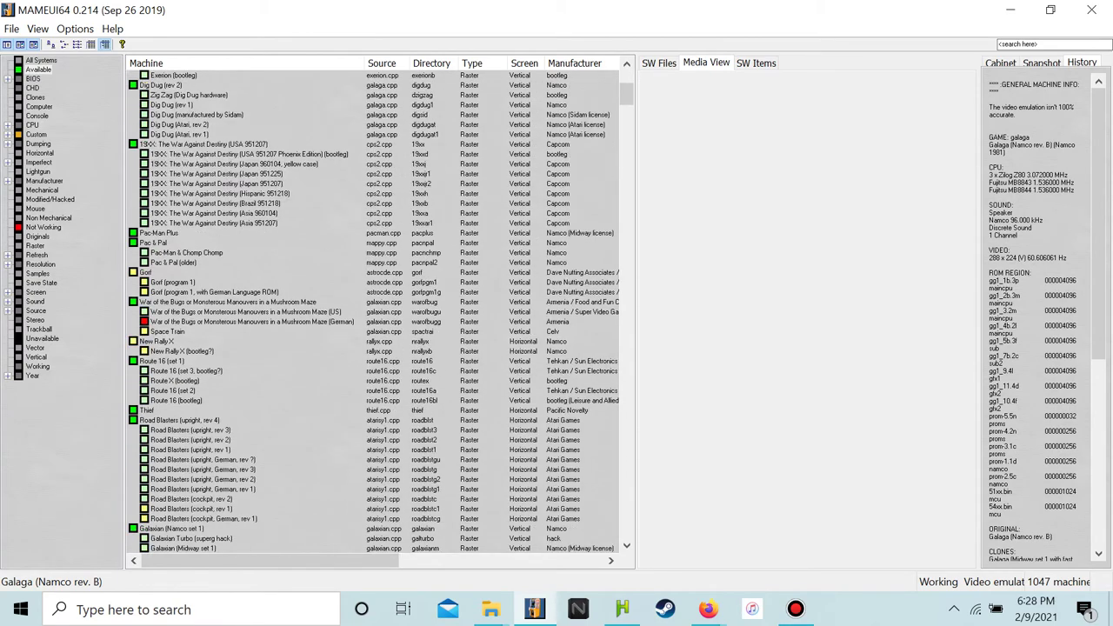
pyautogui.scroll(-15, 379, 313)
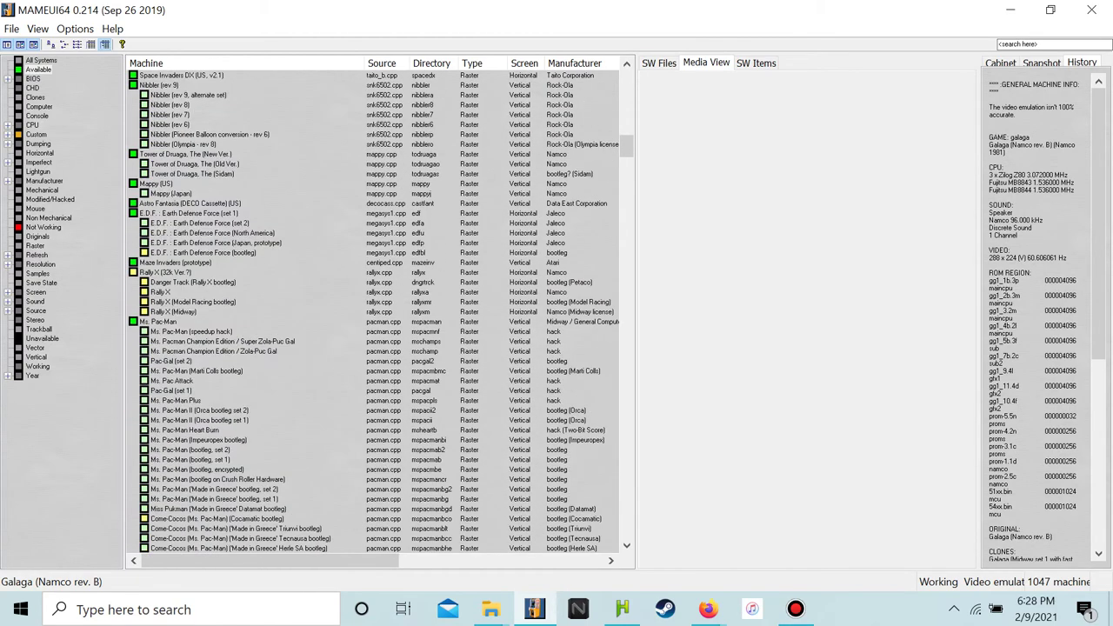
pyautogui.moveTo(270, 561); pyautogui.dragTo(478, 561)
pyautogui.click(261, 518)
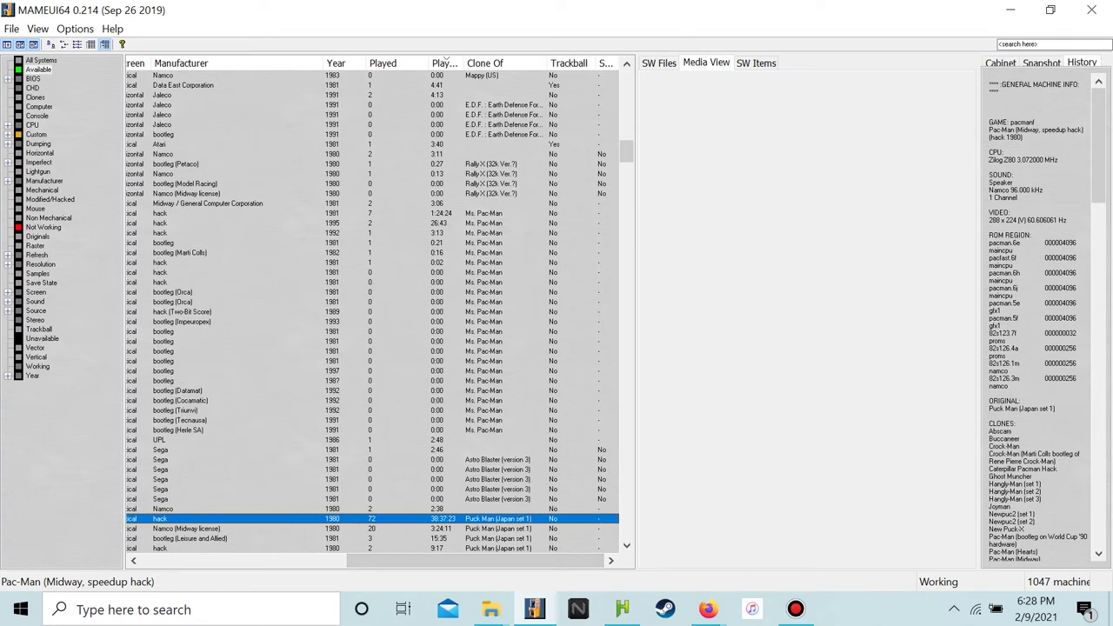
pyautogui.moveTo(478, 561)
pyautogui.mouseDown()
pyautogui.moveTo(334, 561)
pyautogui.moveTo(465, 561)
pyautogui.mouseUp()
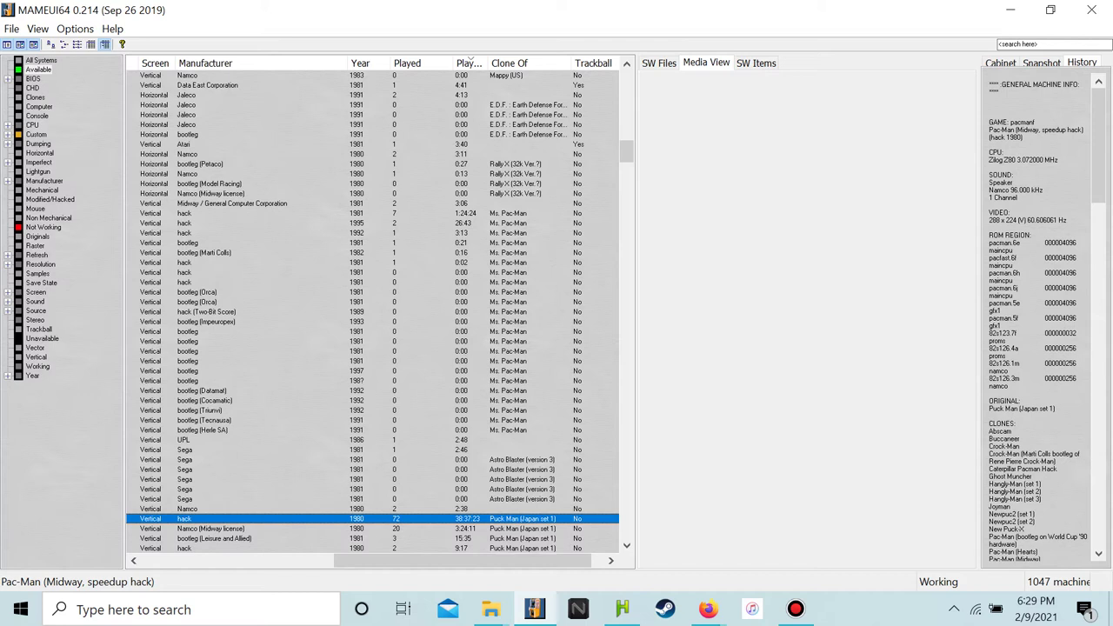
pyautogui.moveTo(463, 561); pyautogui.dragTo(458, 561)
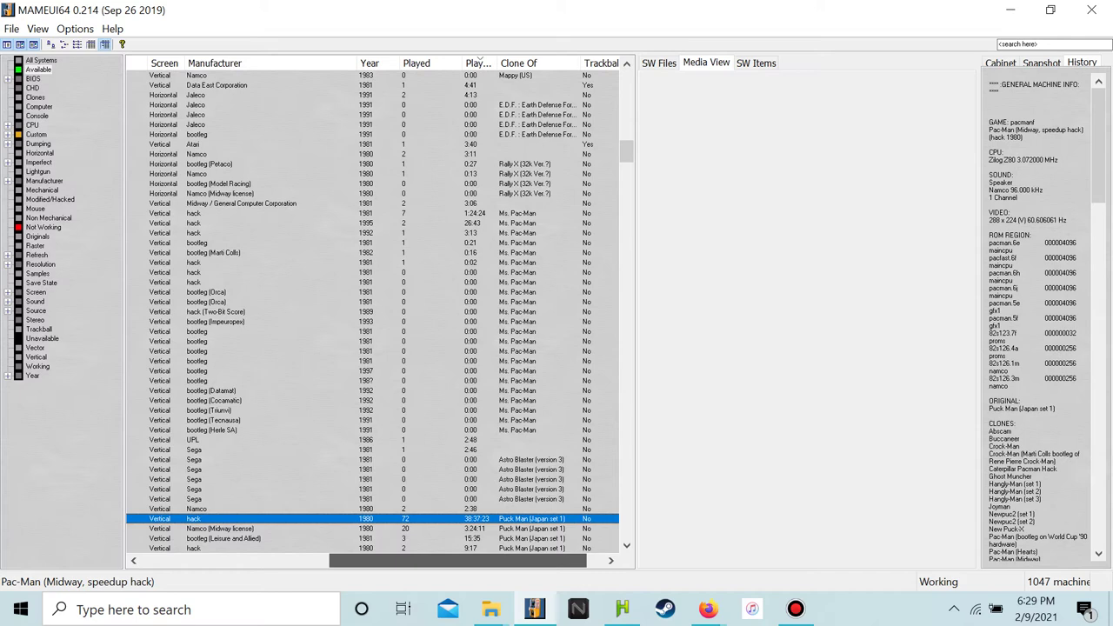
pyautogui.moveTo(458, 561); pyautogui.dragTo(261, 561)
# Sort the machine list alphabetically by machine name and review the entries from Pole Position back to Narc
pyautogui.scroll(-2, 374, 313)
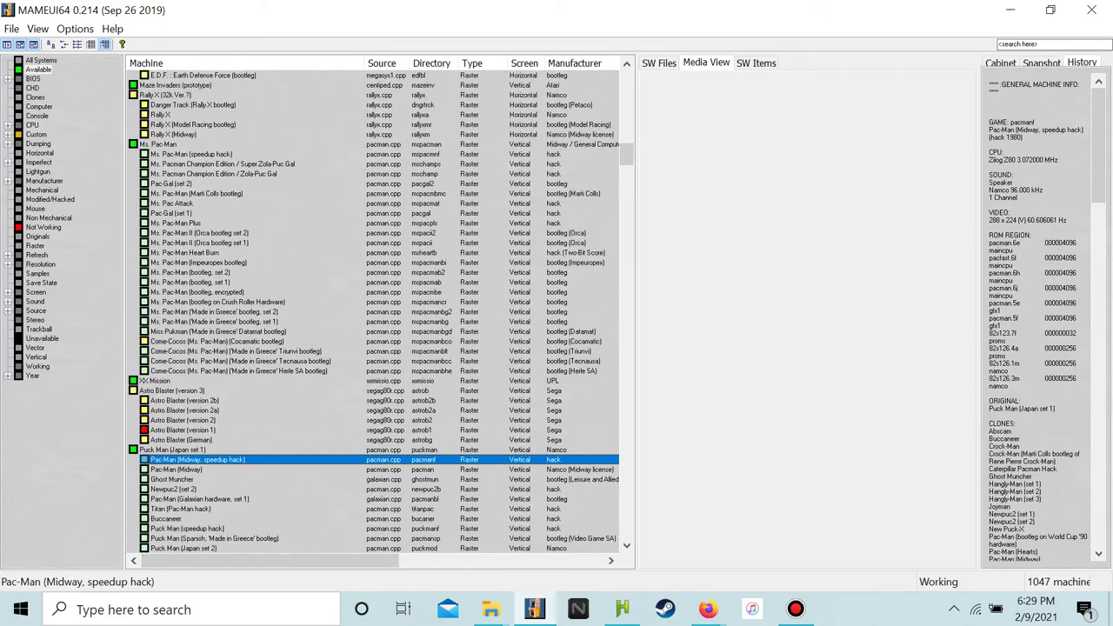
pyautogui.scroll(1, 374, 313)
pyautogui.click(244, 62)
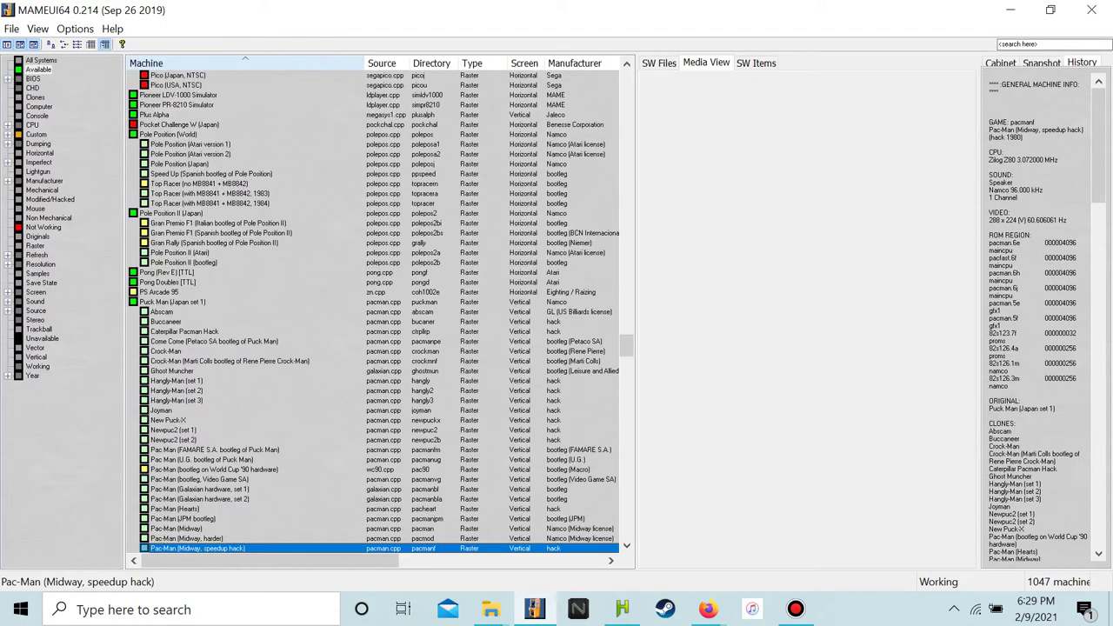
pyautogui.scroll(20, 374, 313)
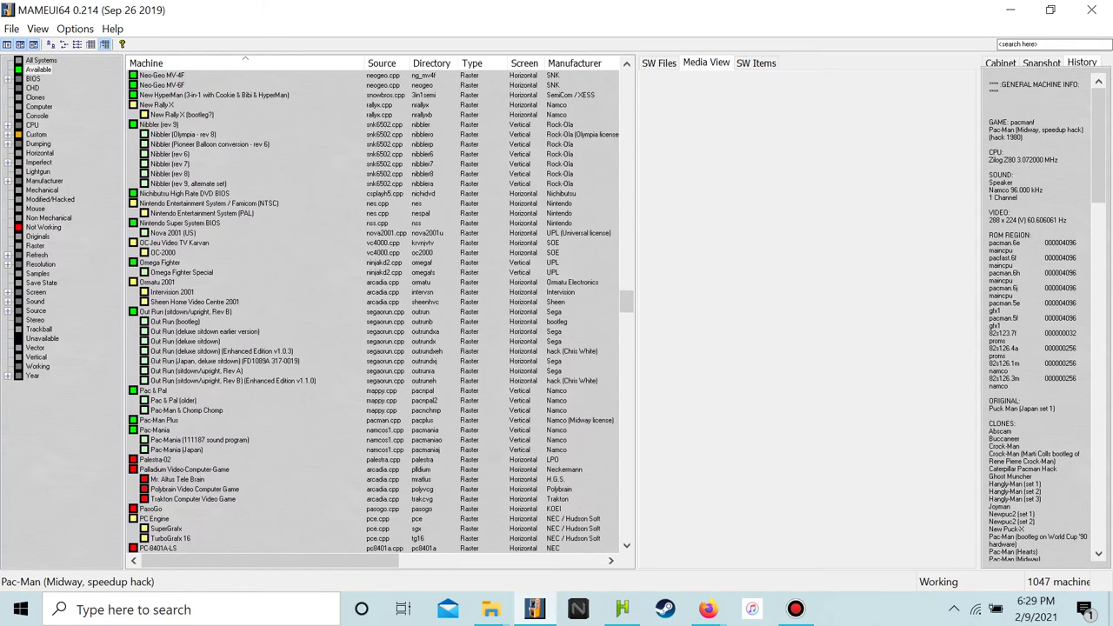
pyautogui.scroll(3, 374, 313)
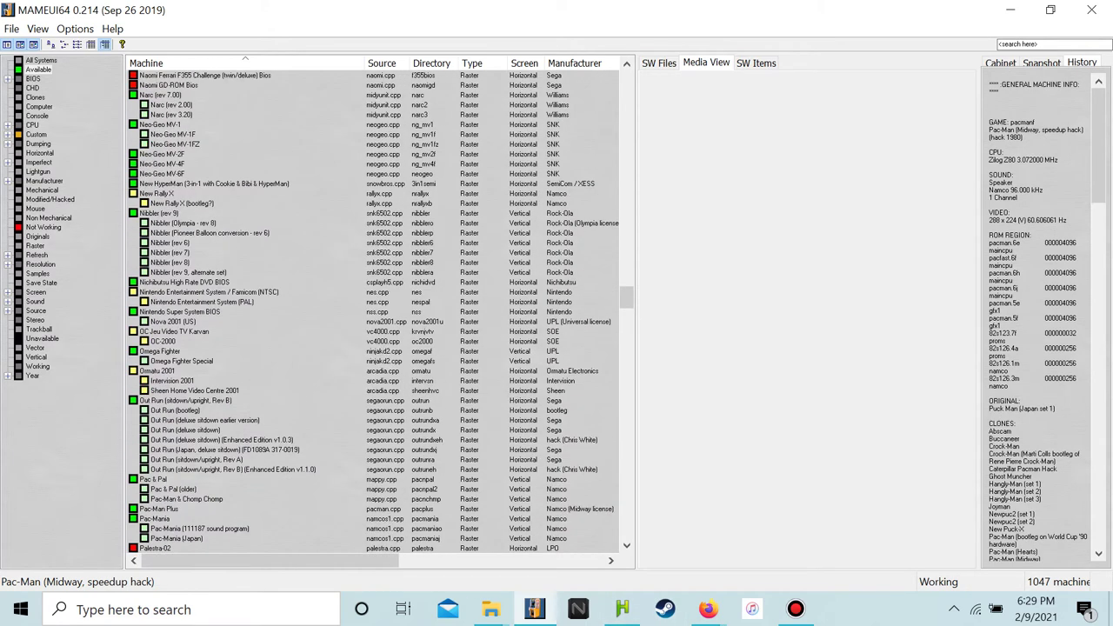
# Switch to Firefox, go back to the MAME214RomsOnlyMerged directory listing, and find the Namco device files such as namco50.zip to namco54.zip
pyautogui.click(709, 608)
pyautogui.click(613, 533)
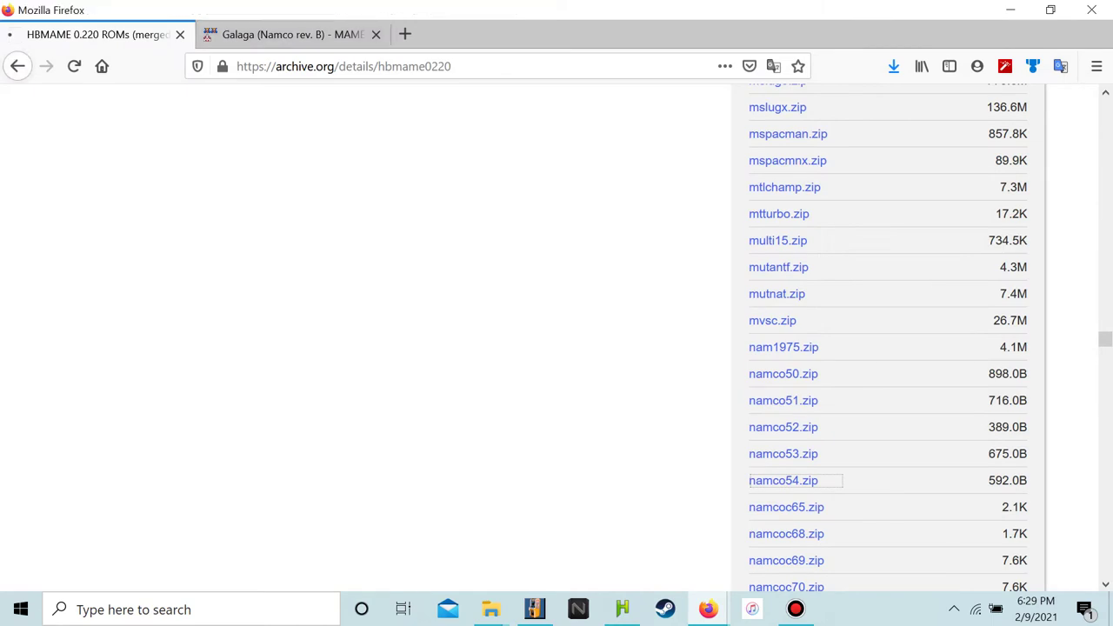
pyautogui.hotkey('alt', 'Left')
pyautogui.hotkey('alt', 'Left')
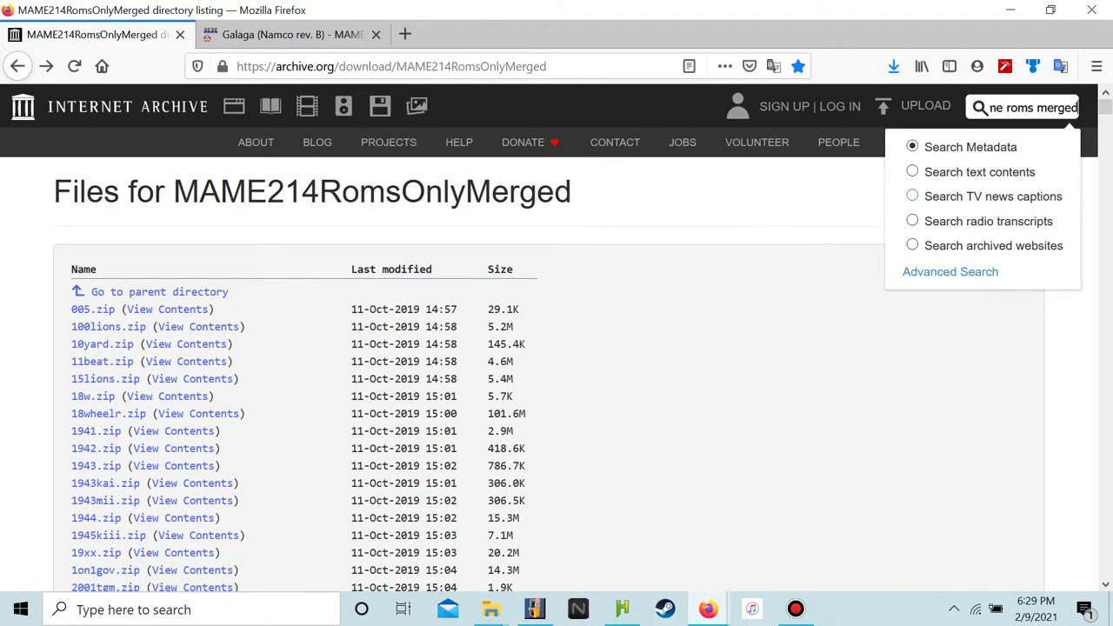
pyautogui.scroll(-15, 557, 338)
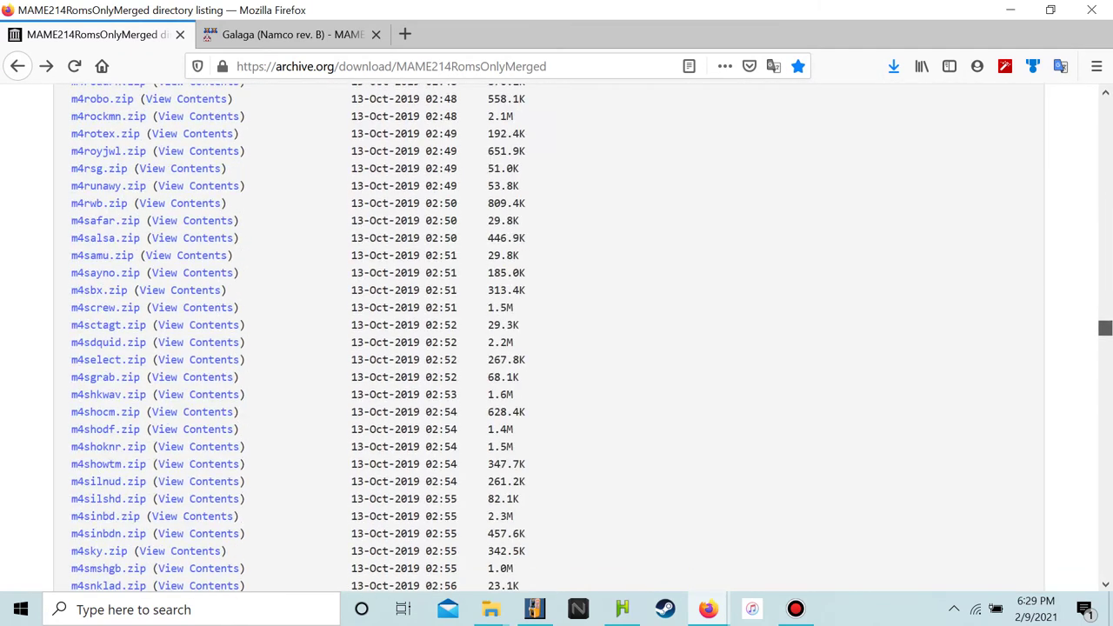
pyautogui.scroll(-20, 186, 249)
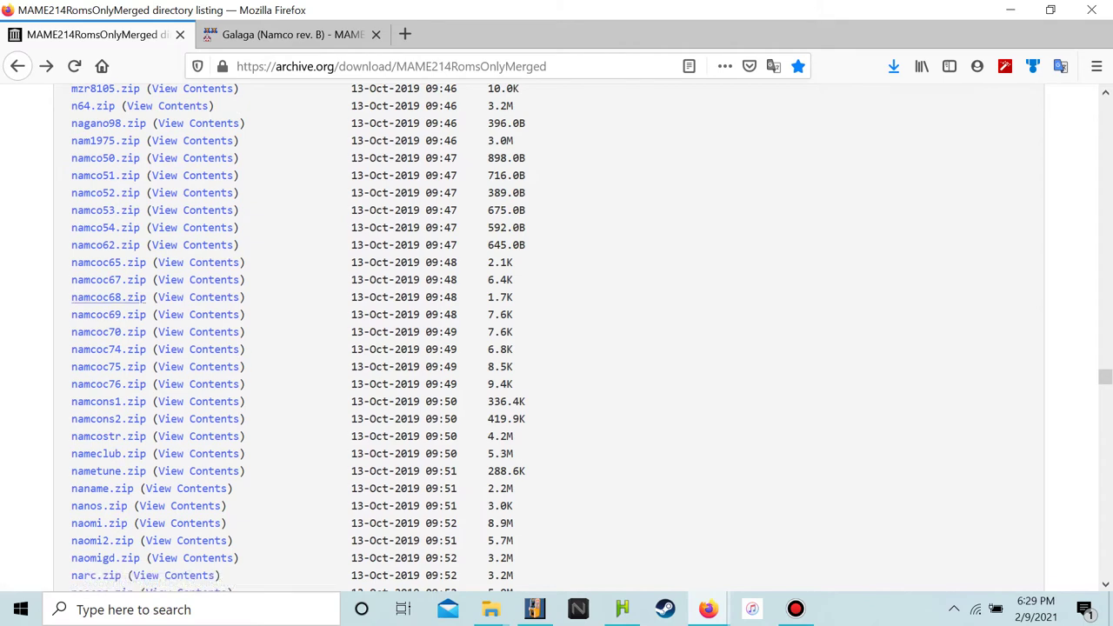
# Download ncv1.zip and ncv2.zip from the MAME214RomsOnlyMerged listing to the Downloads folder
pyautogui.scroll(-1, 108, 300)
pyautogui.scroll(-15, 105, 342)
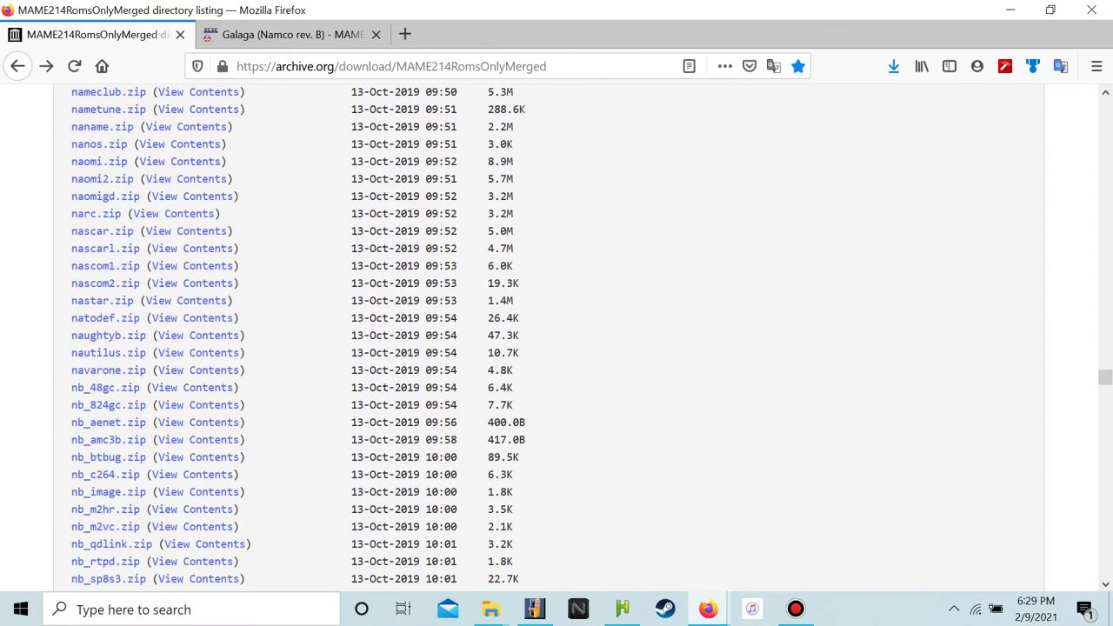
pyautogui.scroll(-20, 105, 342)
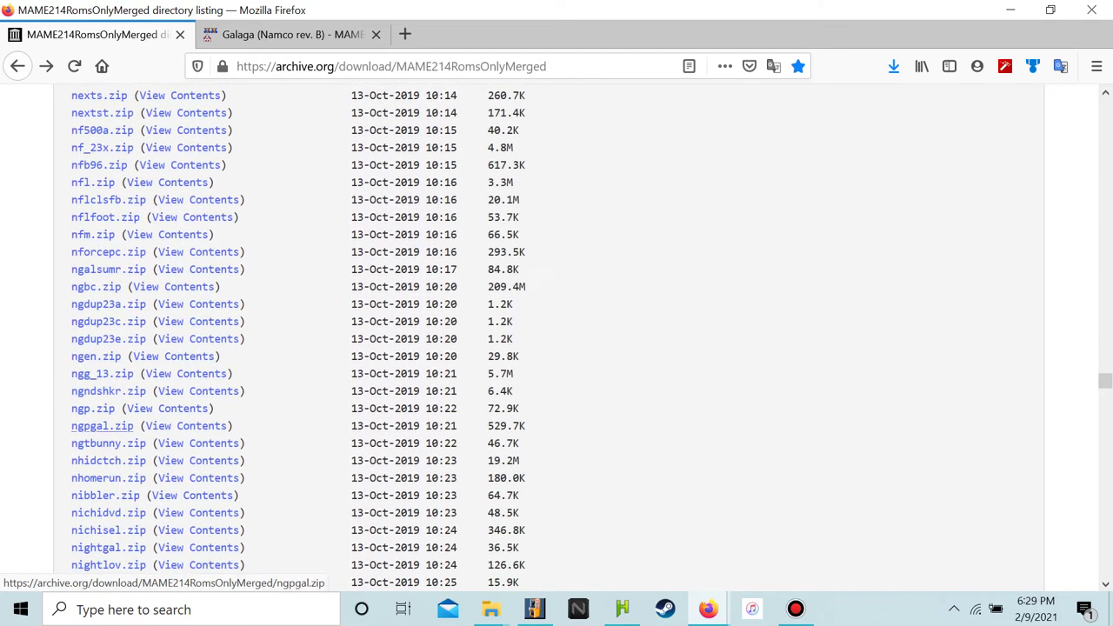
pyautogui.scroll(20, 105, 341)
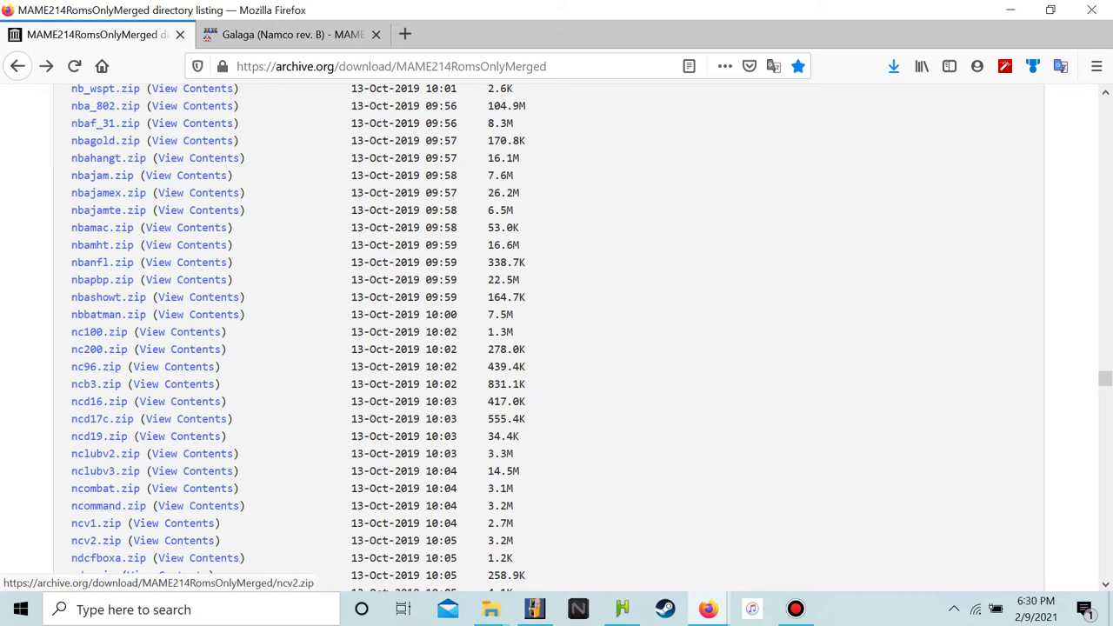
pyautogui.rightClick(109, 525)
pyautogui.click(179, 396)
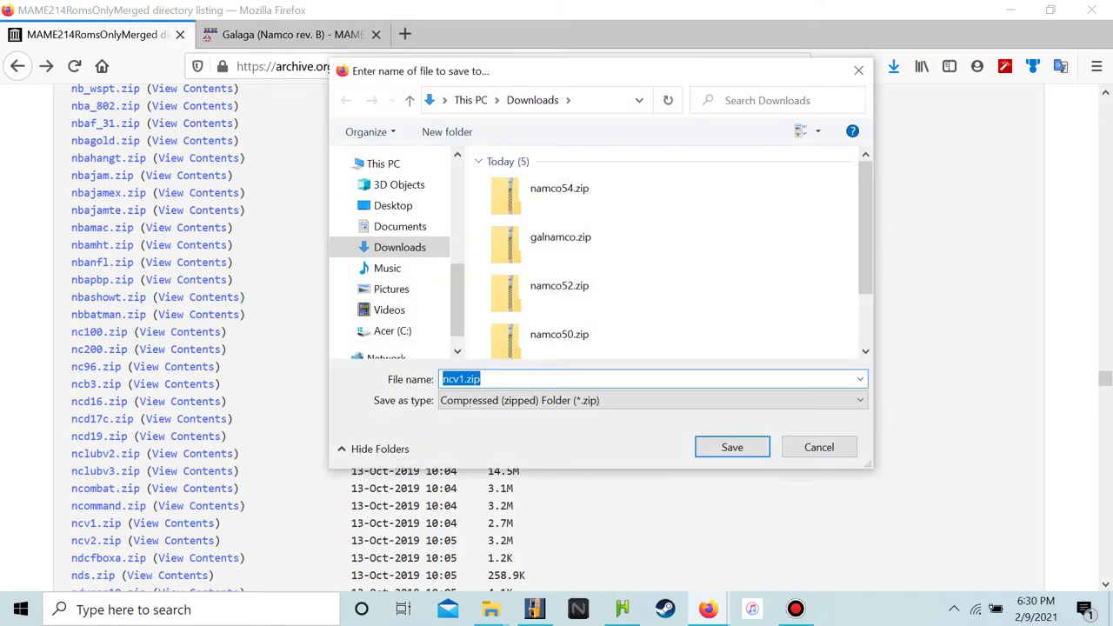
pyautogui.press('Return')
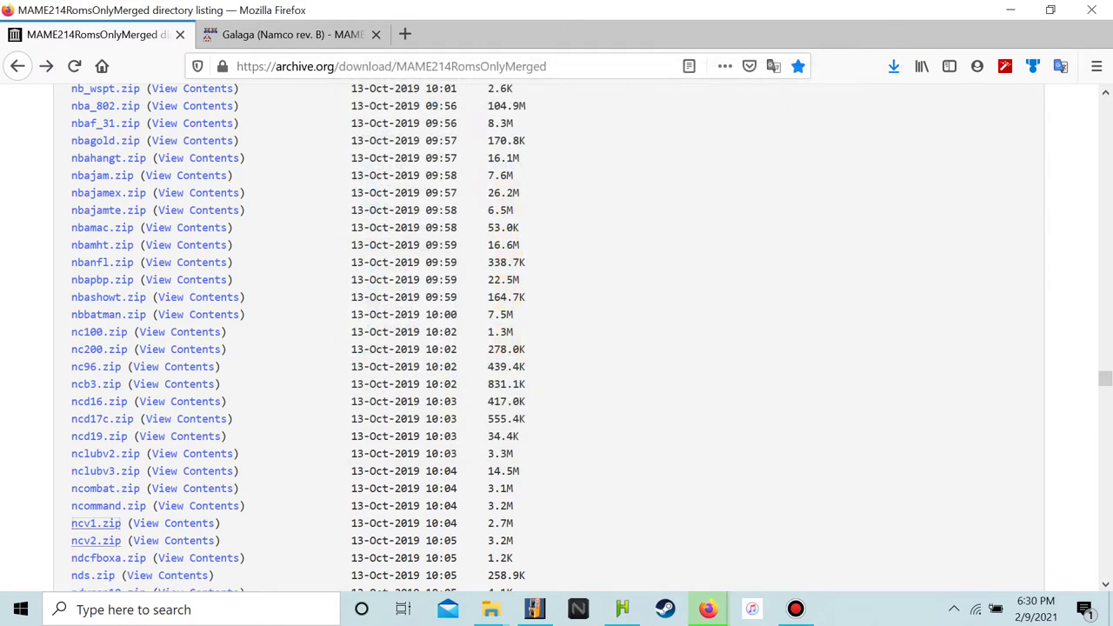
pyautogui.rightClick(110, 525)
pyautogui.click(185, 408)
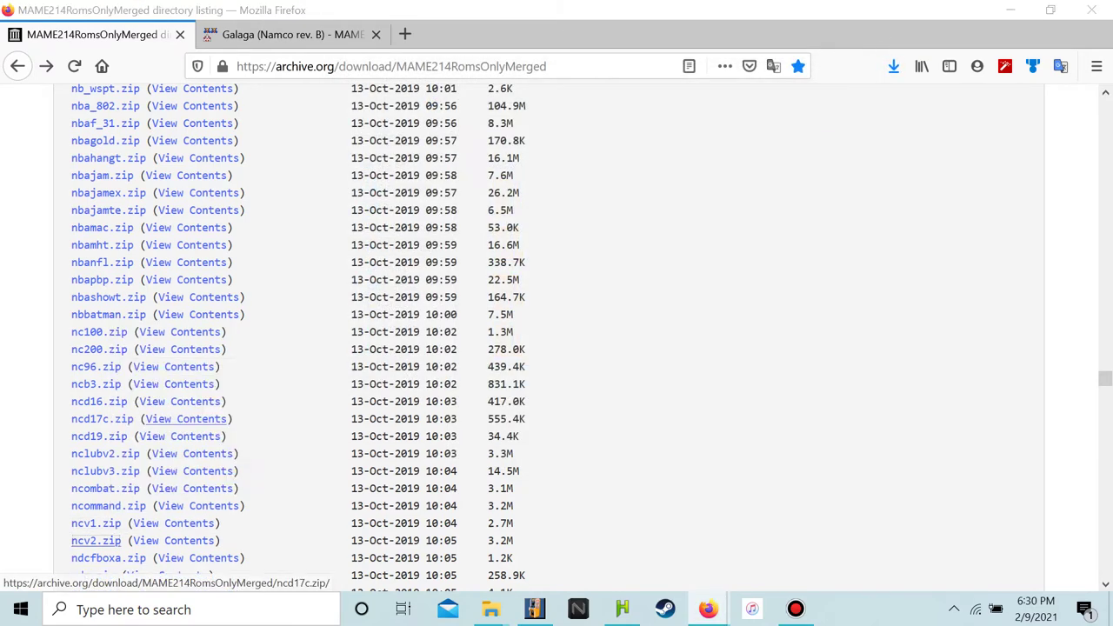
pyautogui.click(731, 447)
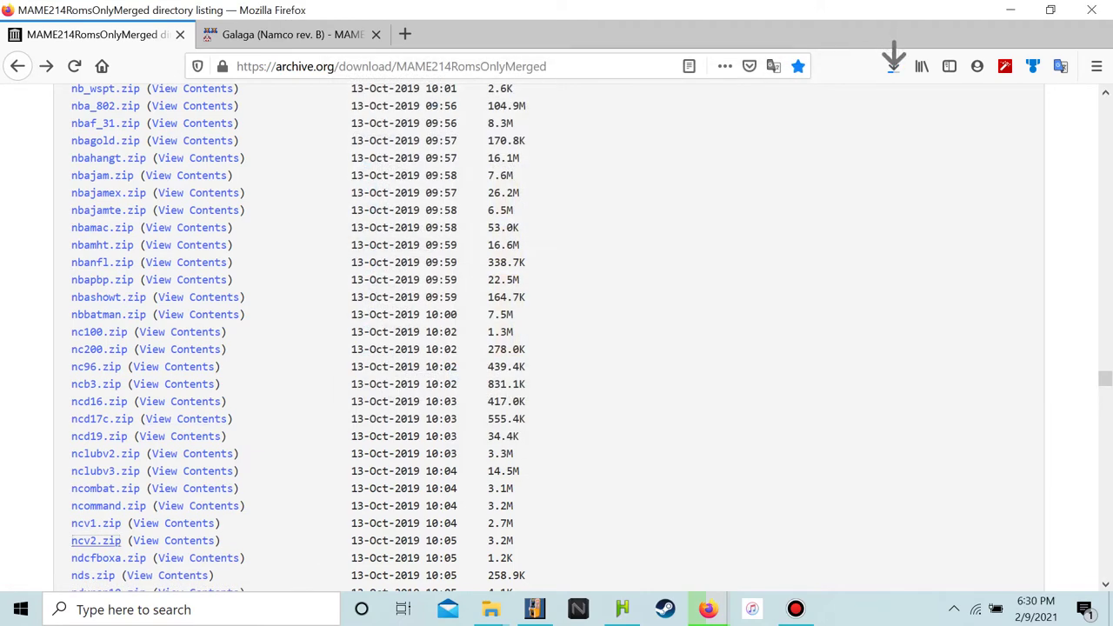
# Switch to MAMEUI64 and find Namco Classic Collection Vol.1 and Vol.2 in the machine list
pyautogui.hotkey('ctrl', 'Tab')
pyautogui.scroll(-5, 626, 348)
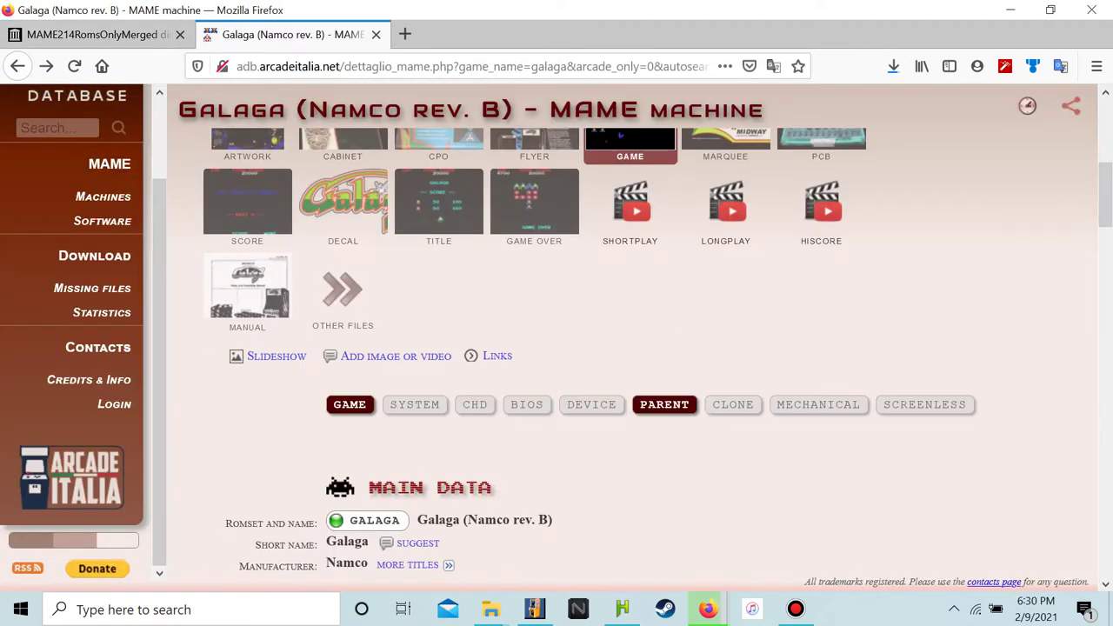
pyautogui.hotkey('alt', 'Tab')
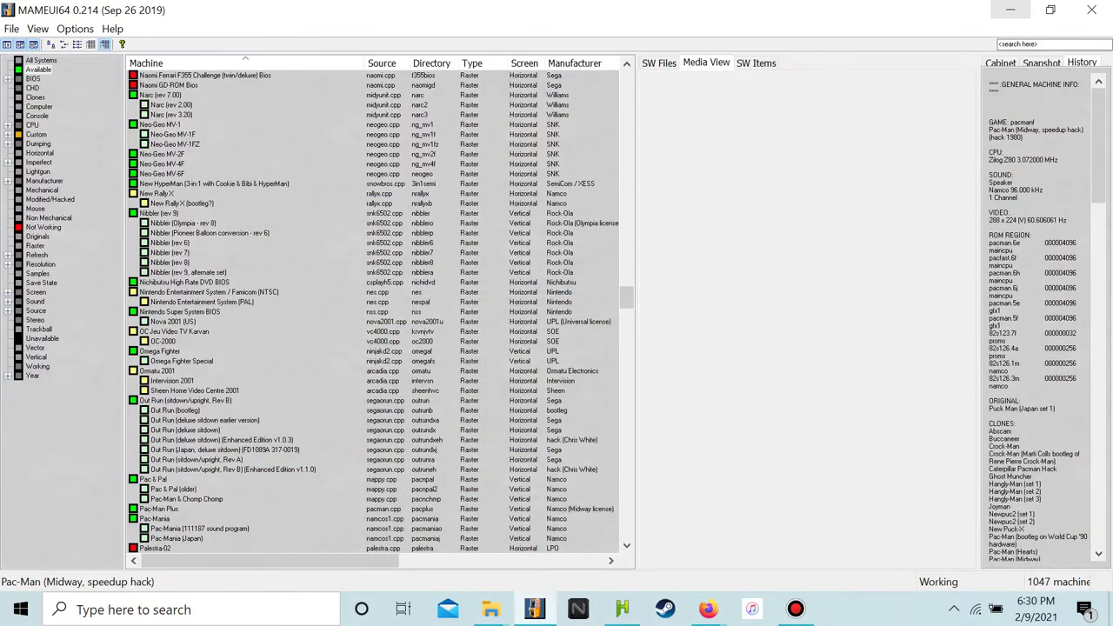
pyautogui.scroll(8, 380, 311)
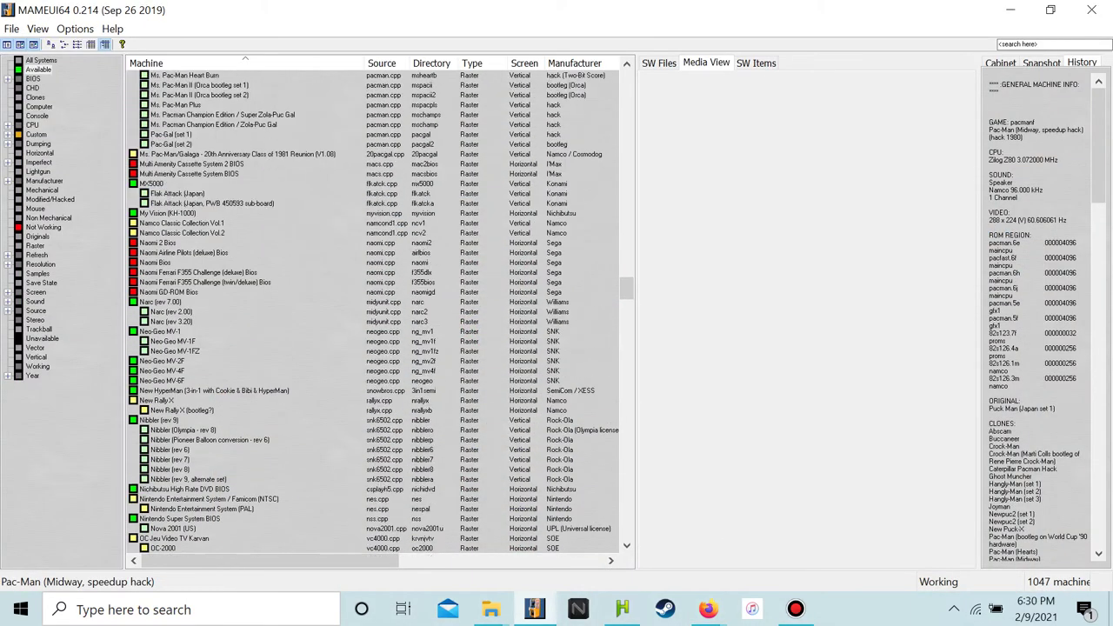
# Switch to File Explorer, open the Downloads folder and delete the MAMEUI64_0.221.7z archive
pyautogui.moveTo(490, 609)
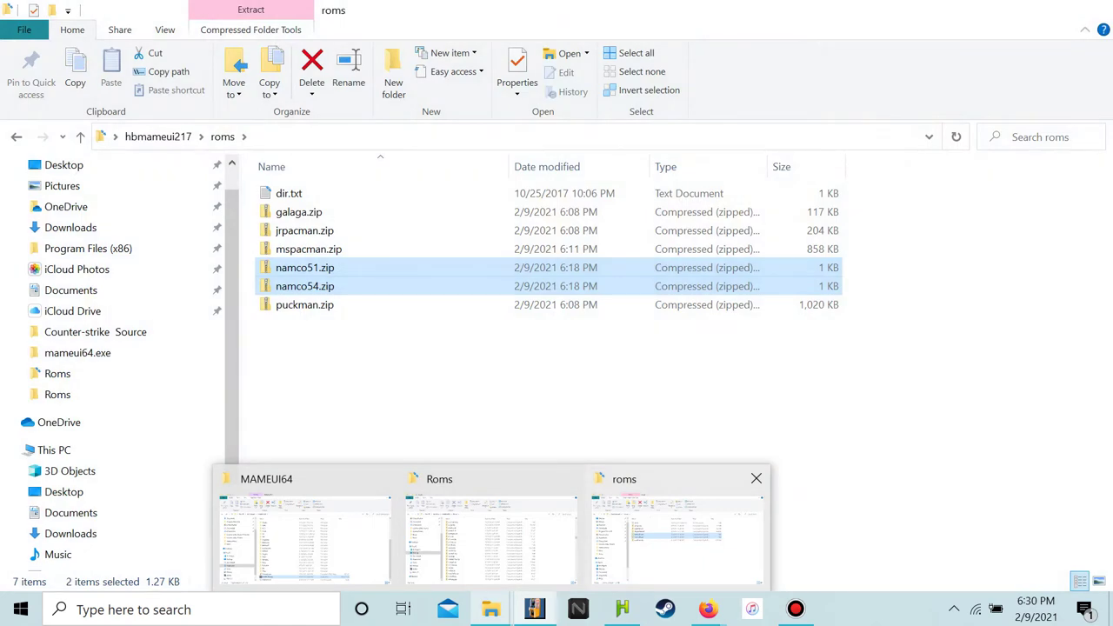
pyautogui.click(677, 534)
pyautogui.click(491, 609)
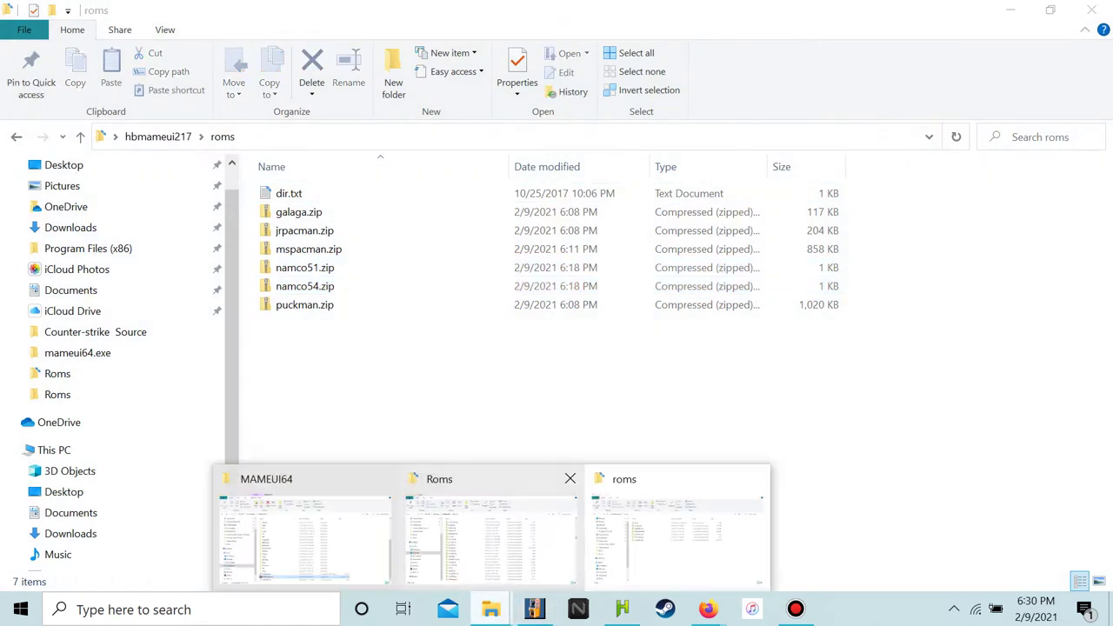
pyautogui.click(492, 534)
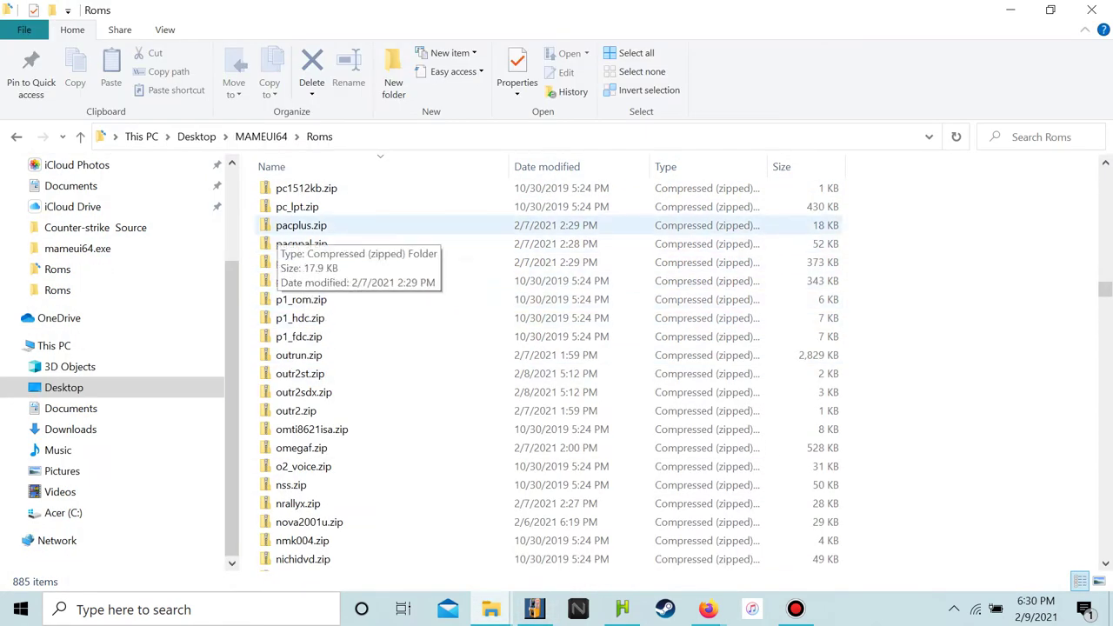
pyautogui.scroll(-1, 287, 348)
pyautogui.click(70, 429)
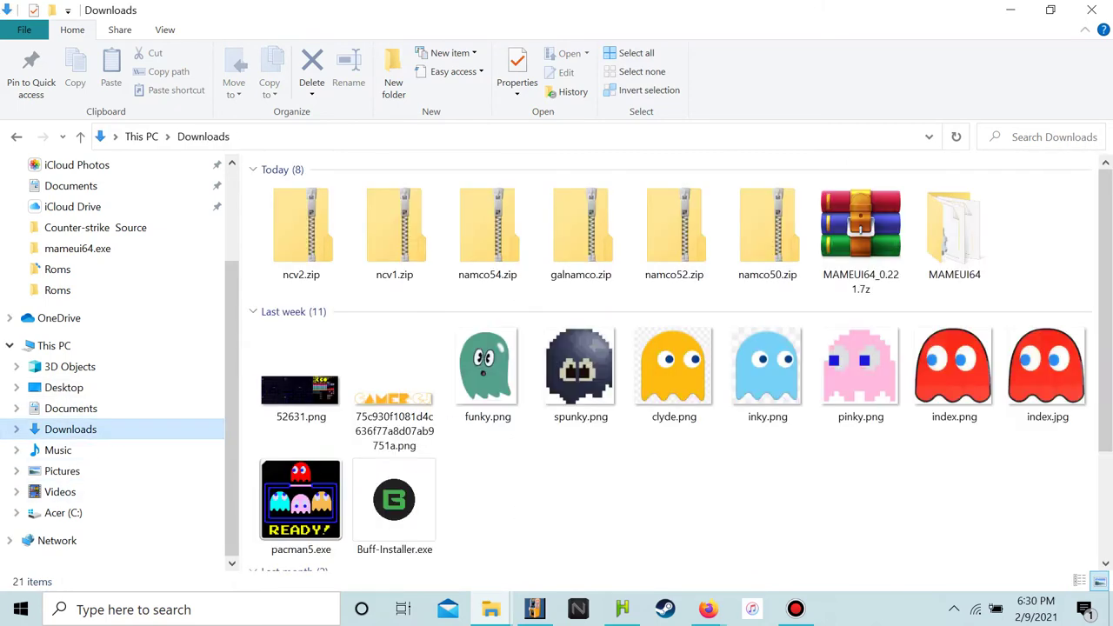
pyautogui.rightClick(862, 228)
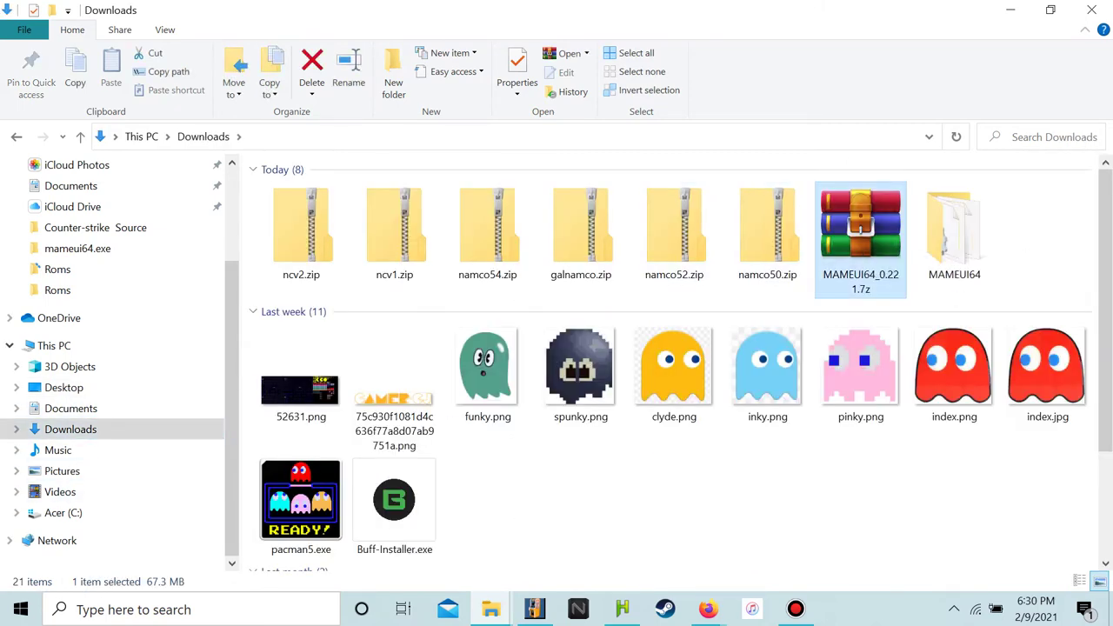
pyautogui.click(907, 534)
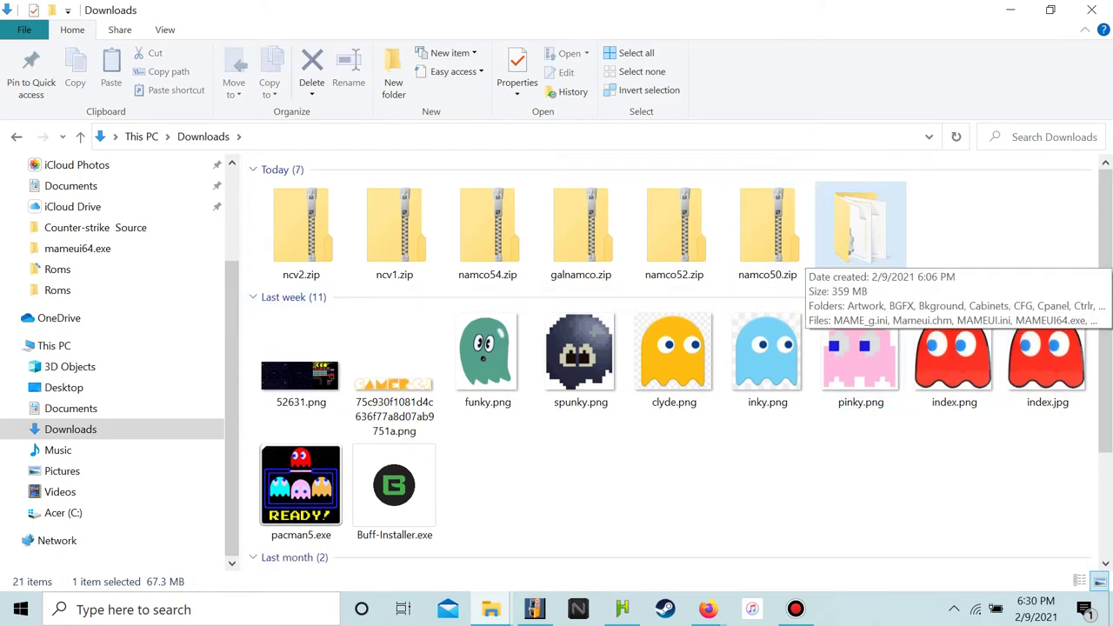
# Shrink the hbmameui217 roms window and move galnamco.zip from Downloads into that roms folder
pyautogui.moveTo(606, 249); pyautogui.dragTo(581, 391)
pyautogui.moveTo(492, 608)
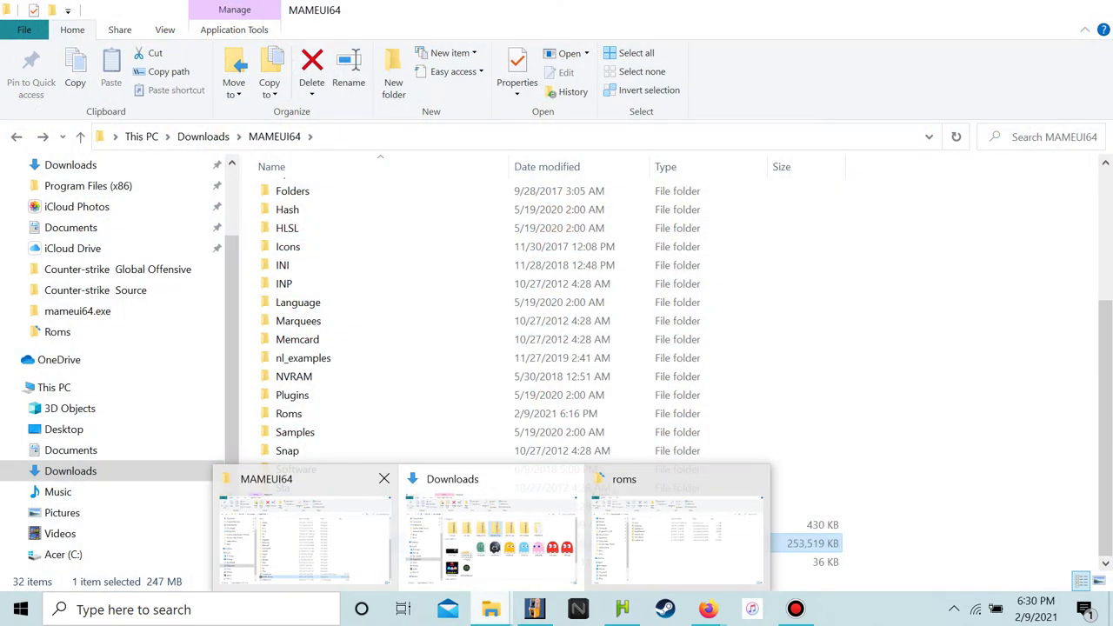
pyautogui.click(491, 535)
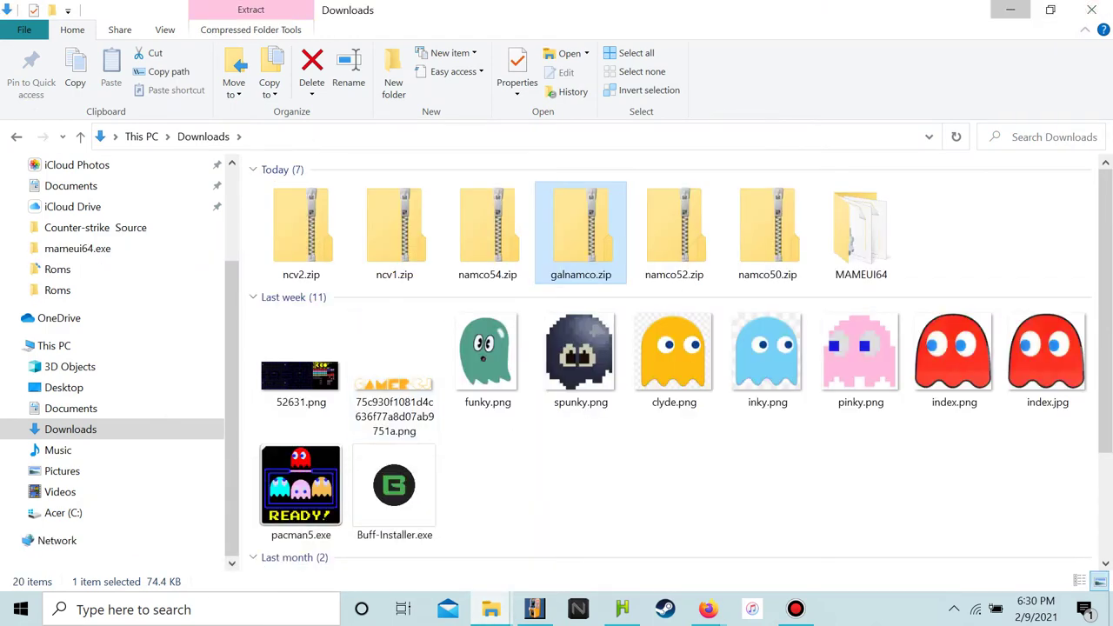
pyautogui.click(1010, 9)
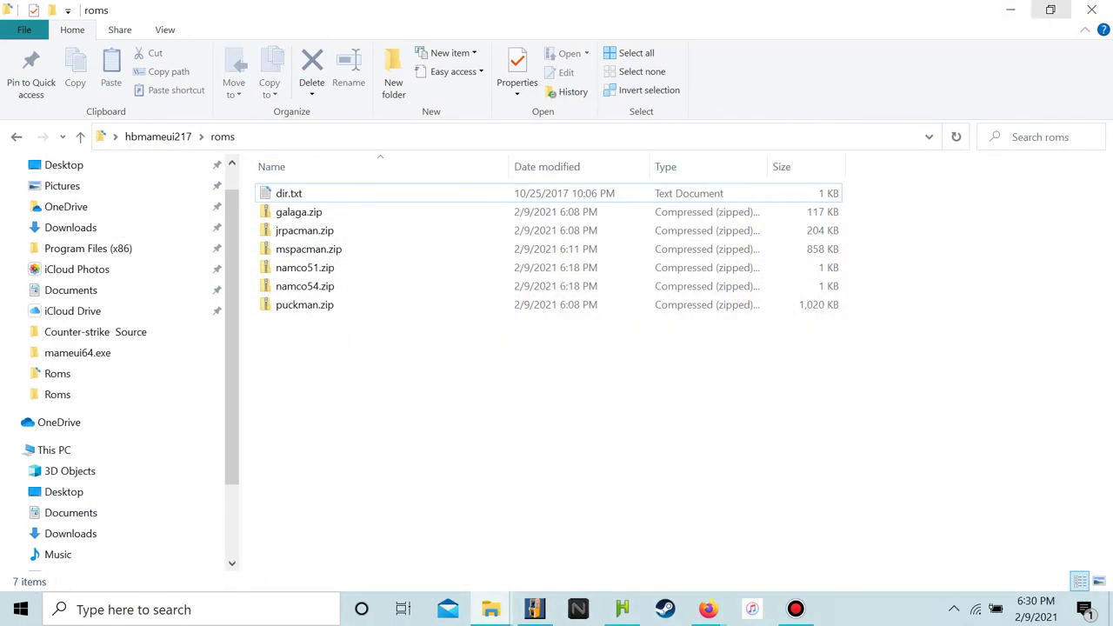
pyautogui.click(1051, 9)
pyautogui.moveTo(492, 609)
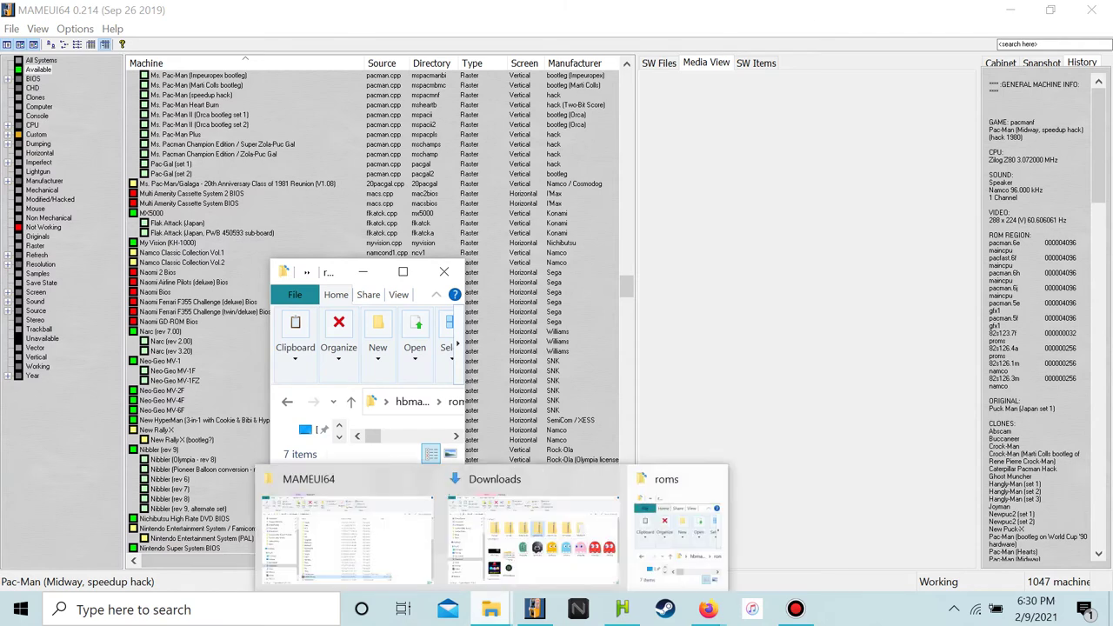
pyautogui.click(537, 529)
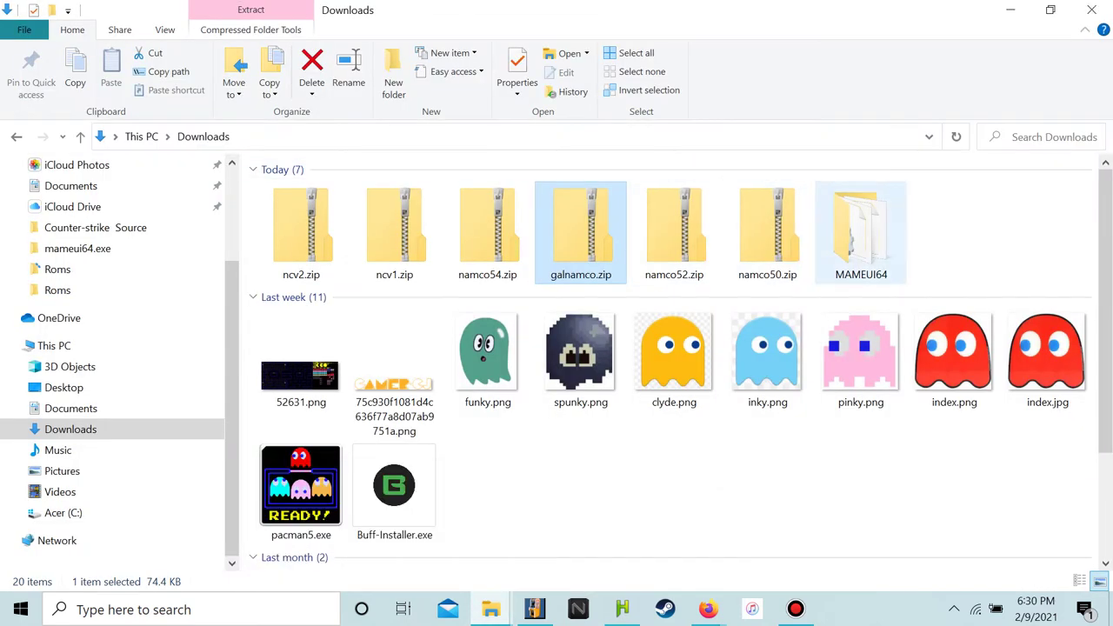
pyautogui.moveTo(861, 233); pyautogui.dragTo(371, 426)
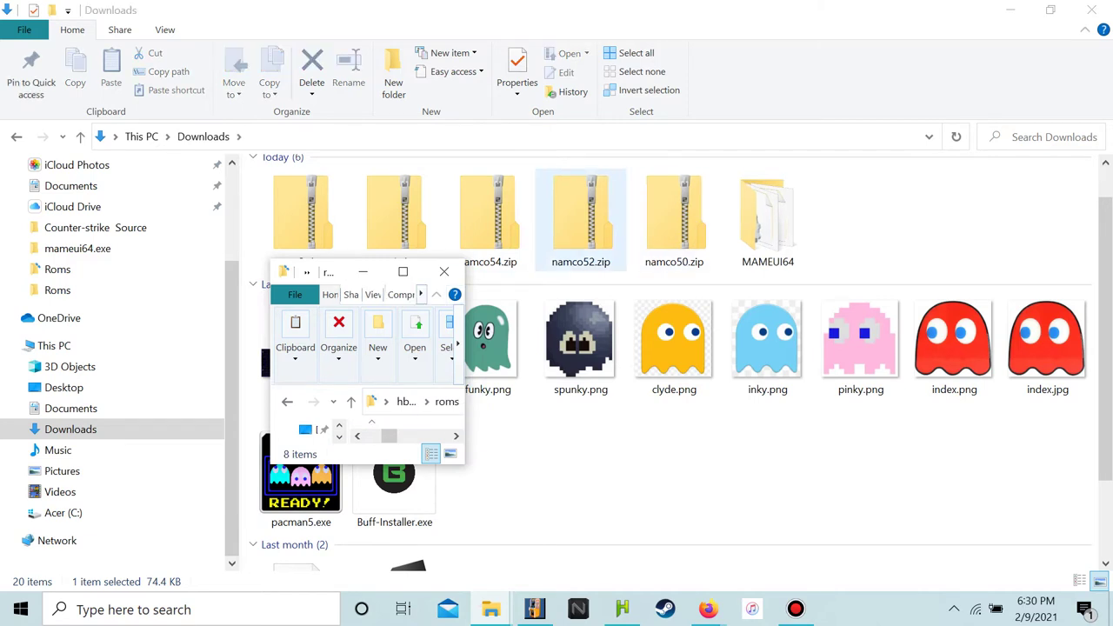
pyautogui.click(444, 271)
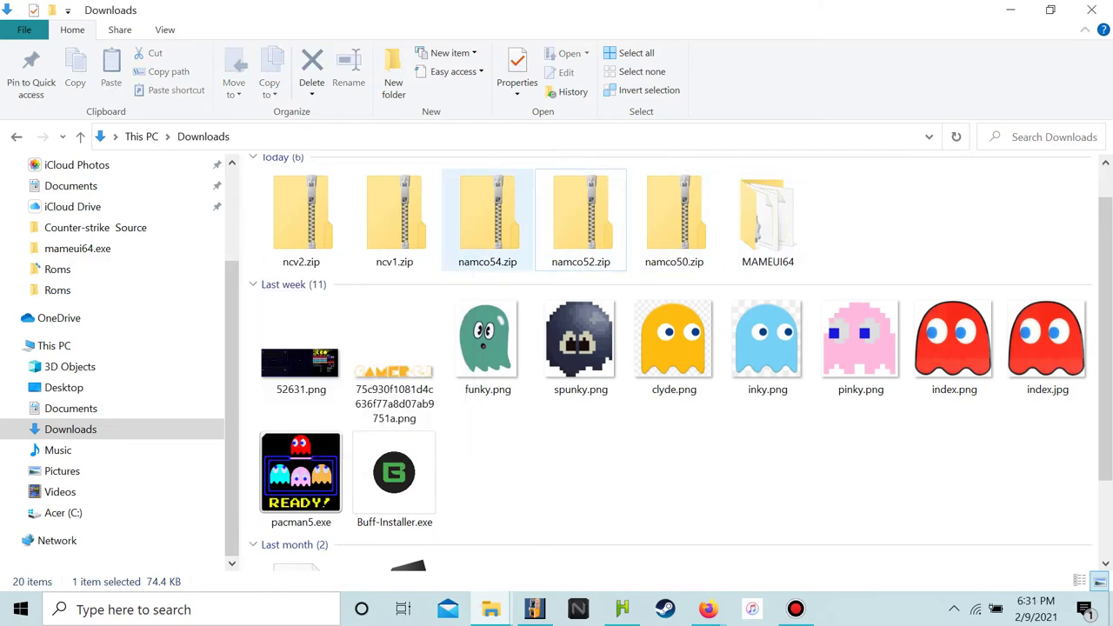
# Delete namco54.zip, namco52.zip and namco50.zip from the Downloads folder
pyautogui.moveTo(443, 275); pyautogui.dragTo(673, 209)
pyautogui.rightClick(673, 209)
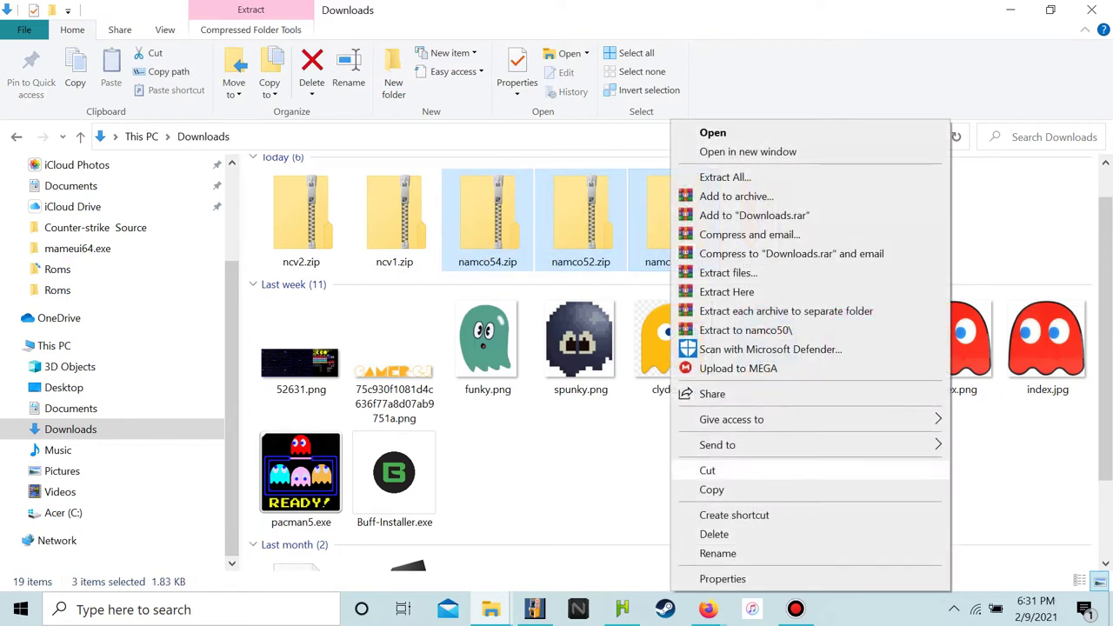
pyautogui.click(722, 533)
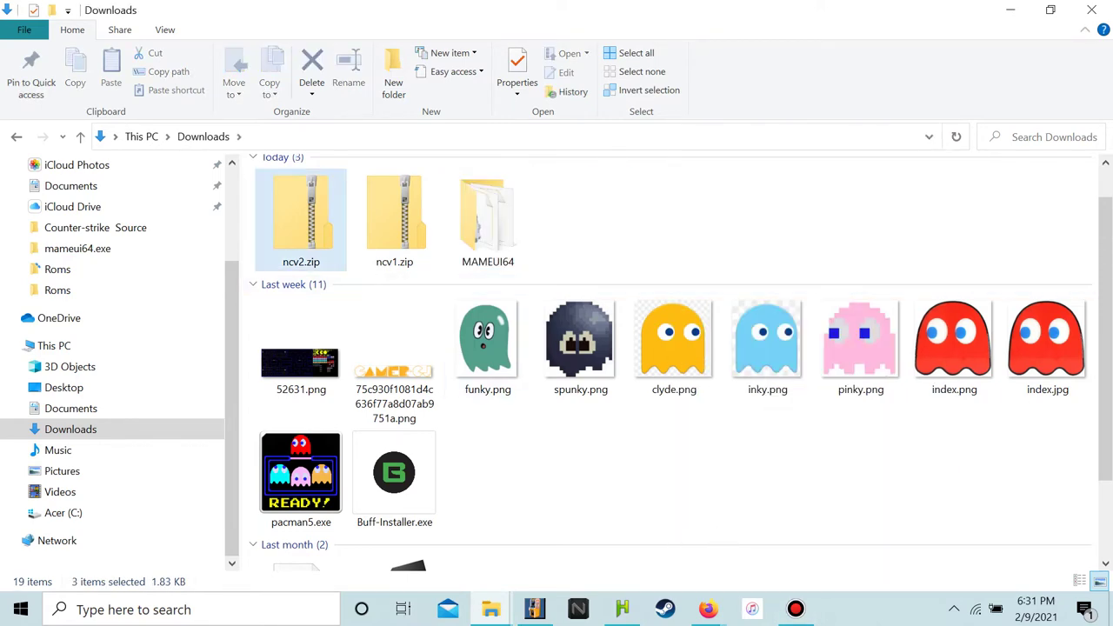
# Close the MAMEUI64 folder window and move ncv1.zip and ncv2.zip from Downloads into the hbmameui217 roms folder
pyautogui.moveTo(249, 220); pyautogui.dragTo(393, 221)
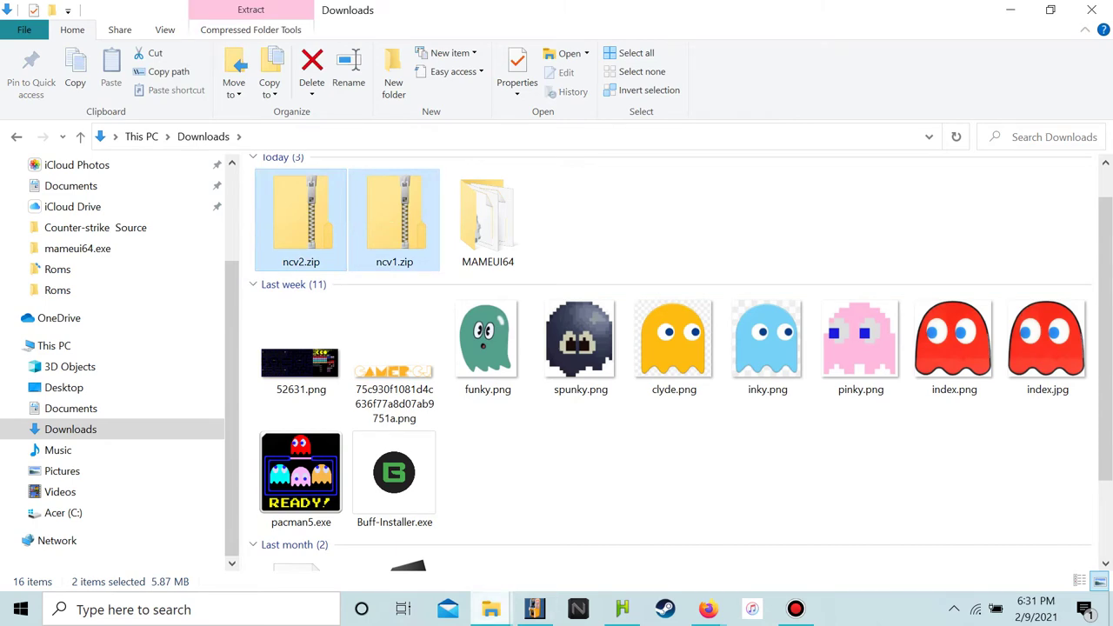
pyautogui.moveTo(491, 609)
pyautogui.click(343, 544)
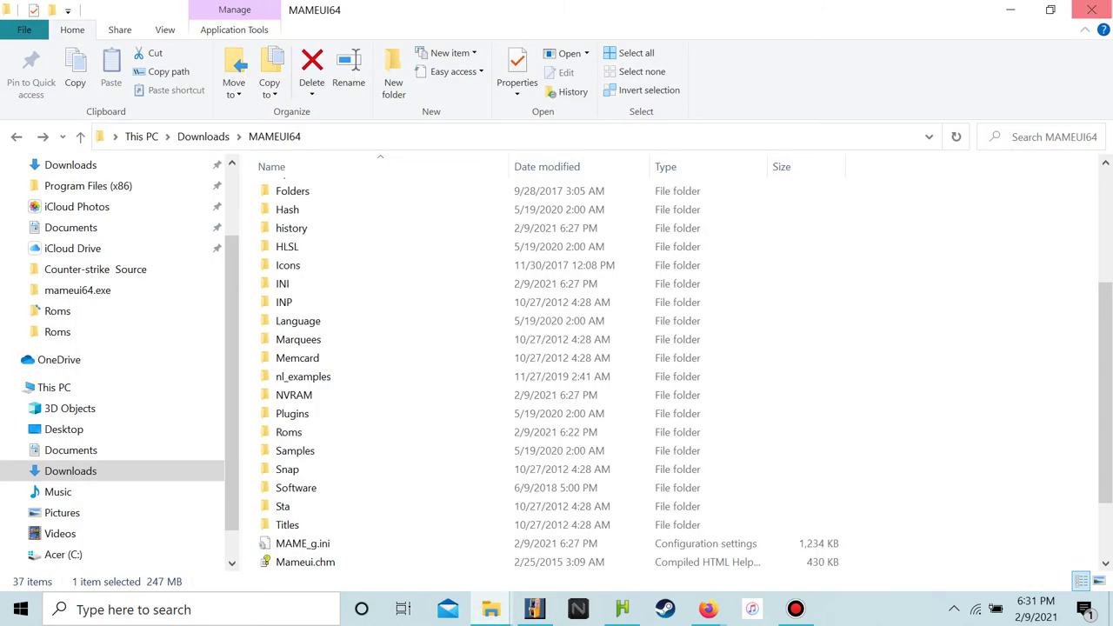
pyautogui.scroll(-2, 348, 398)
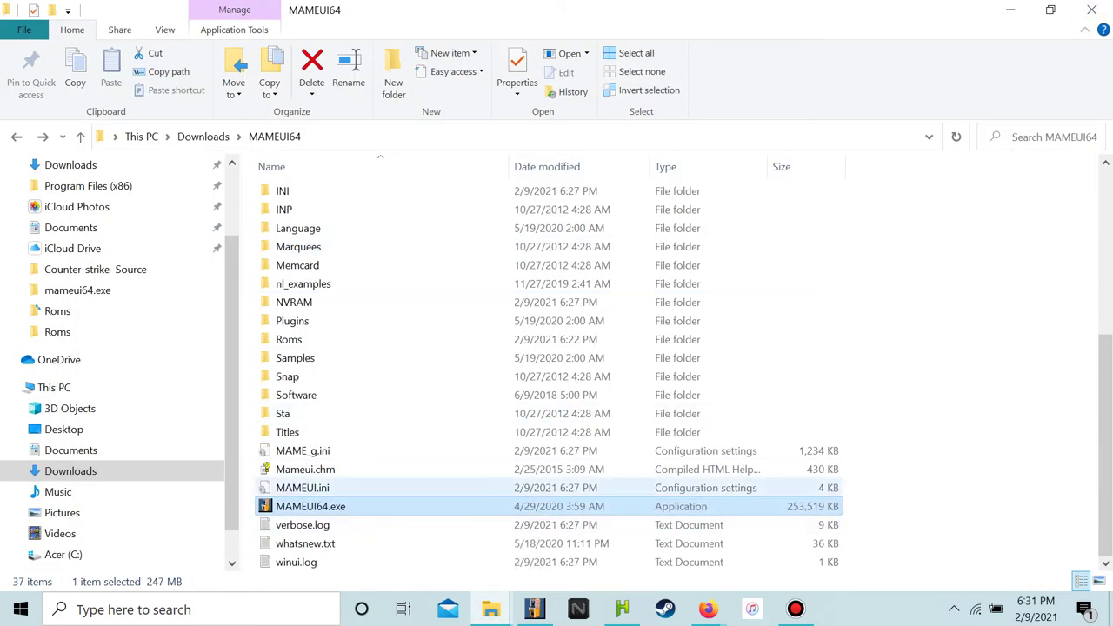
pyautogui.click(1091, 10)
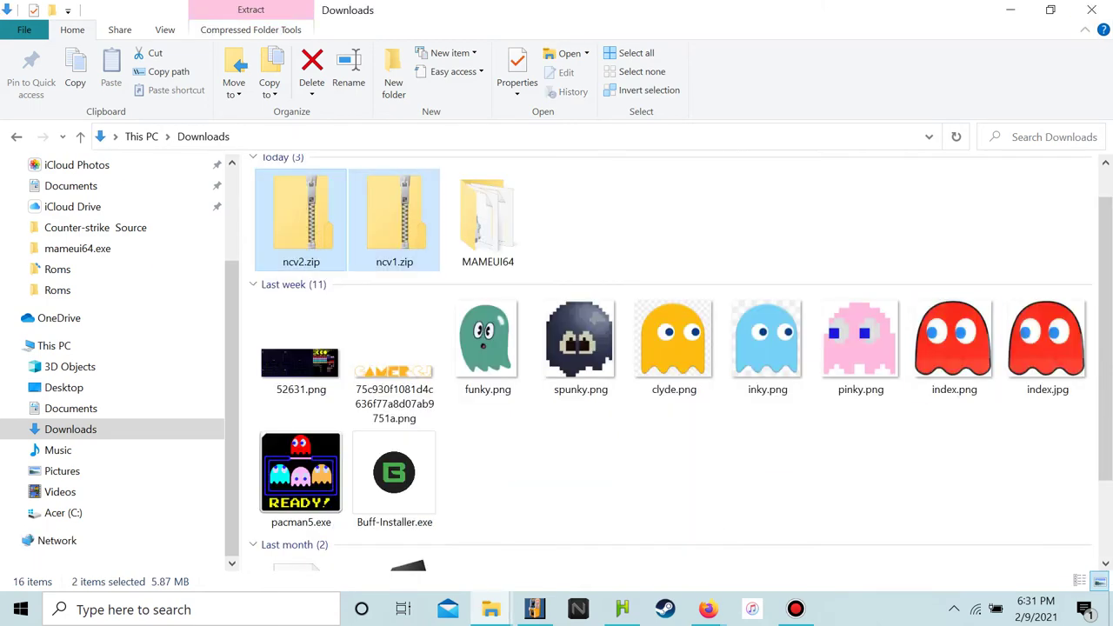
pyautogui.moveTo(490, 609)
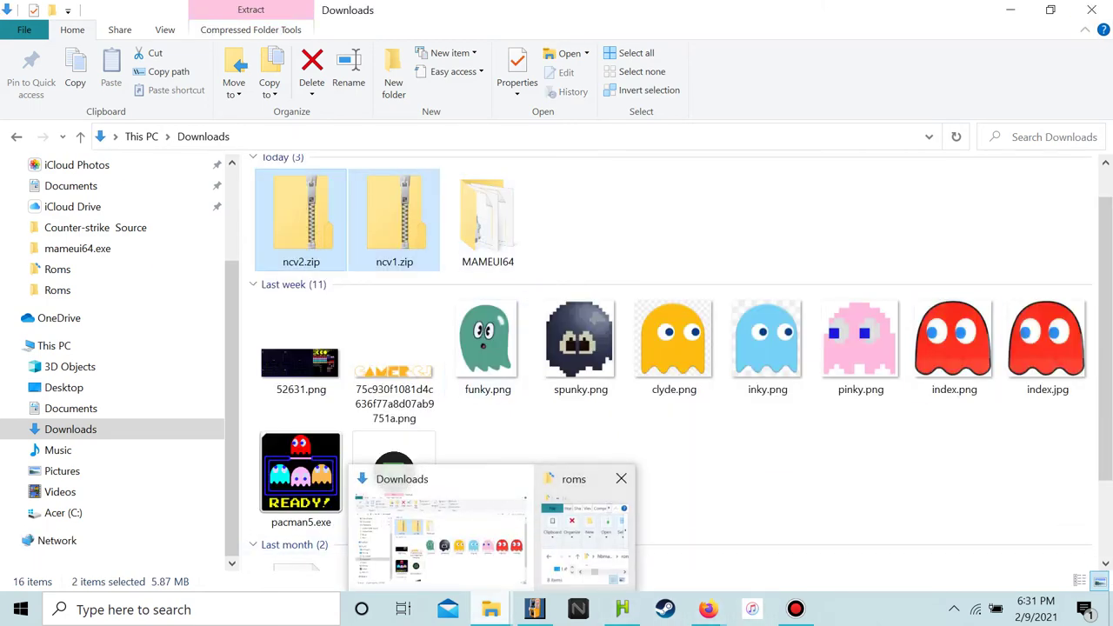
pyautogui.click(584, 535)
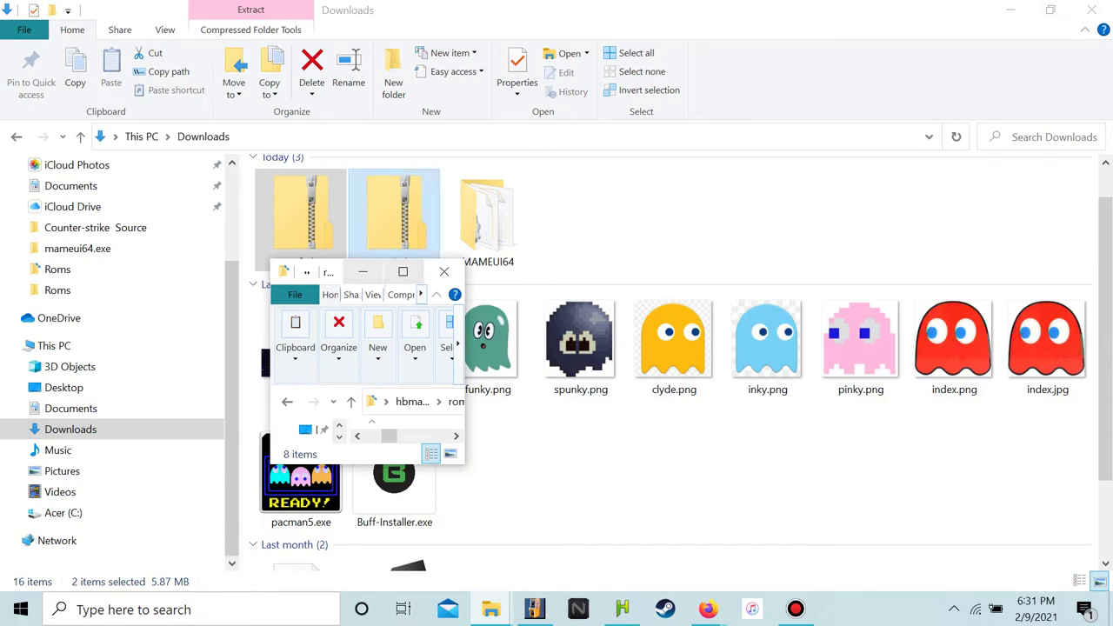
pyautogui.moveTo(394, 218); pyautogui.dragTo(423, 439)
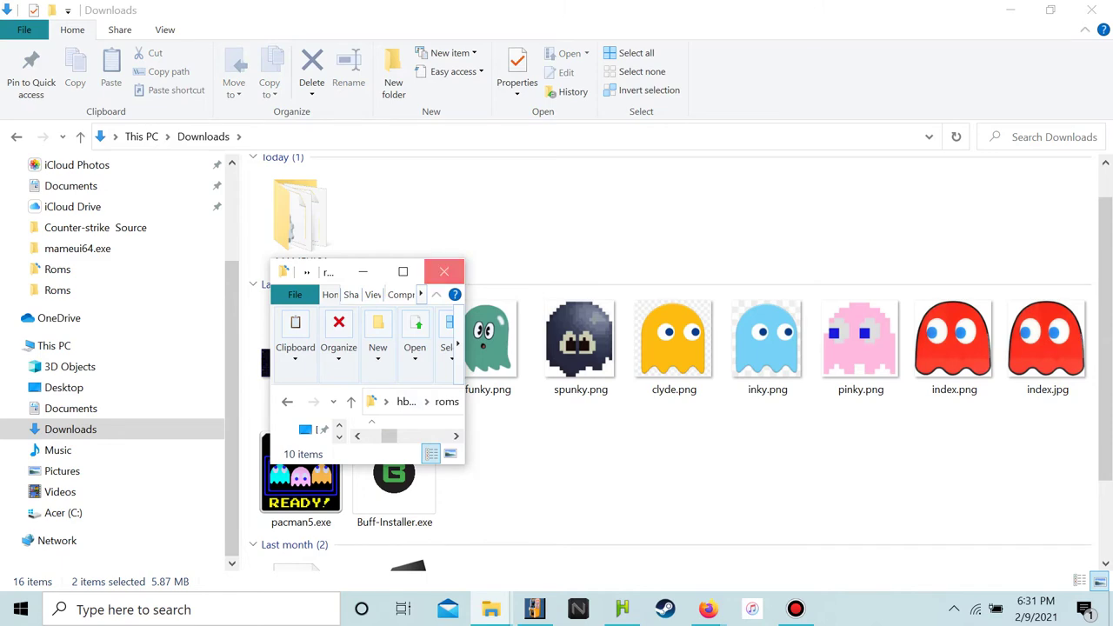
# Move ncv1.zip and ncv2.zip out of the hbmameui217 roms folder to the Desktop and close the stray browser window
pyautogui.click(402, 271)
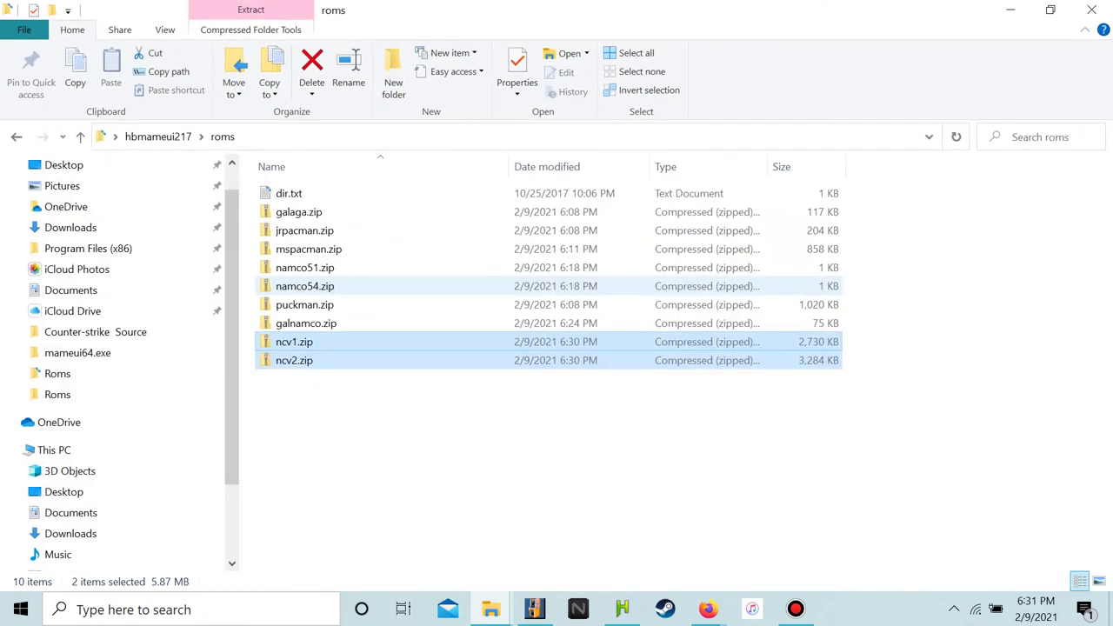
pyautogui.moveTo(293, 360); pyautogui.dragTo(130, 492)
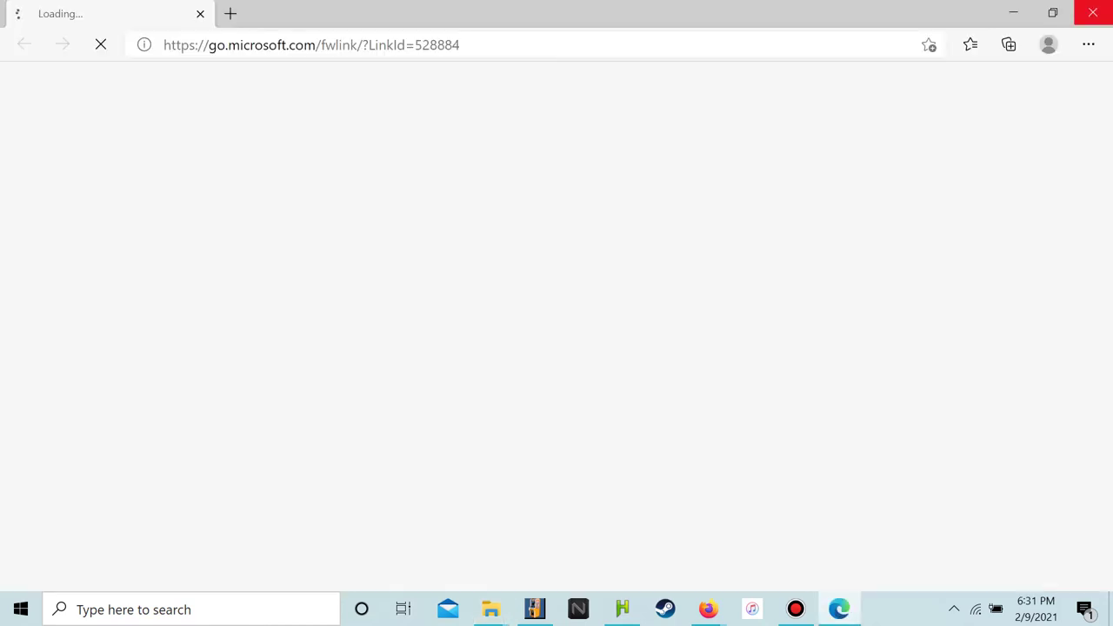
pyautogui.click(1093, 12)
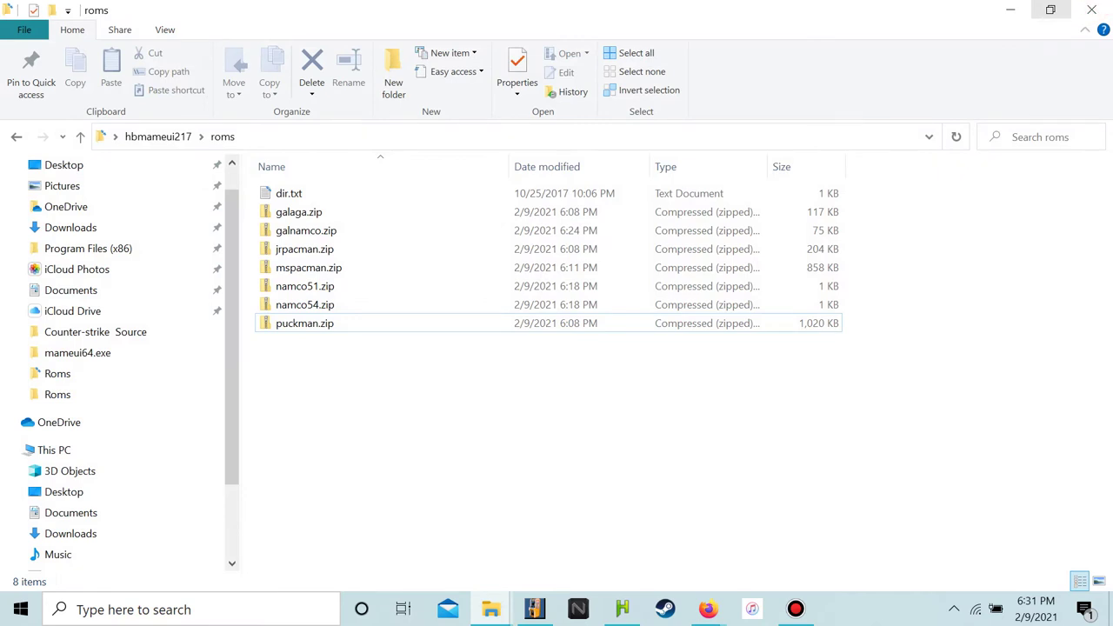
# Close the roms and Downloads folder windows, minimize MAMEUI64, and place ncv1.zip beside ncv2.zip on the Desktop
pyautogui.click(1092, 11)
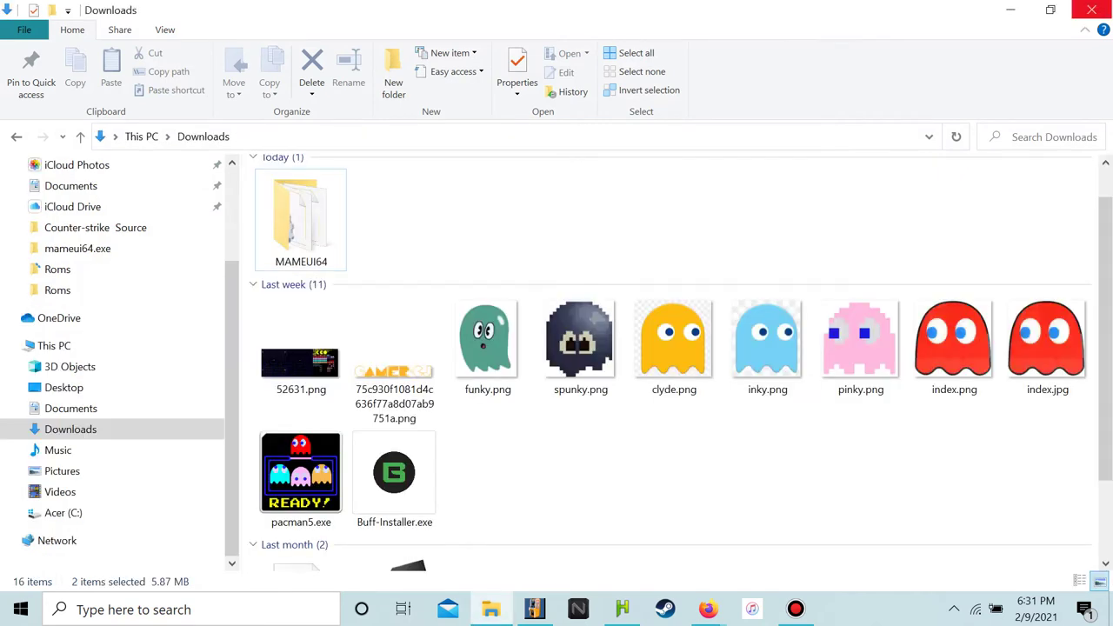
pyautogui.click(1092, 10)
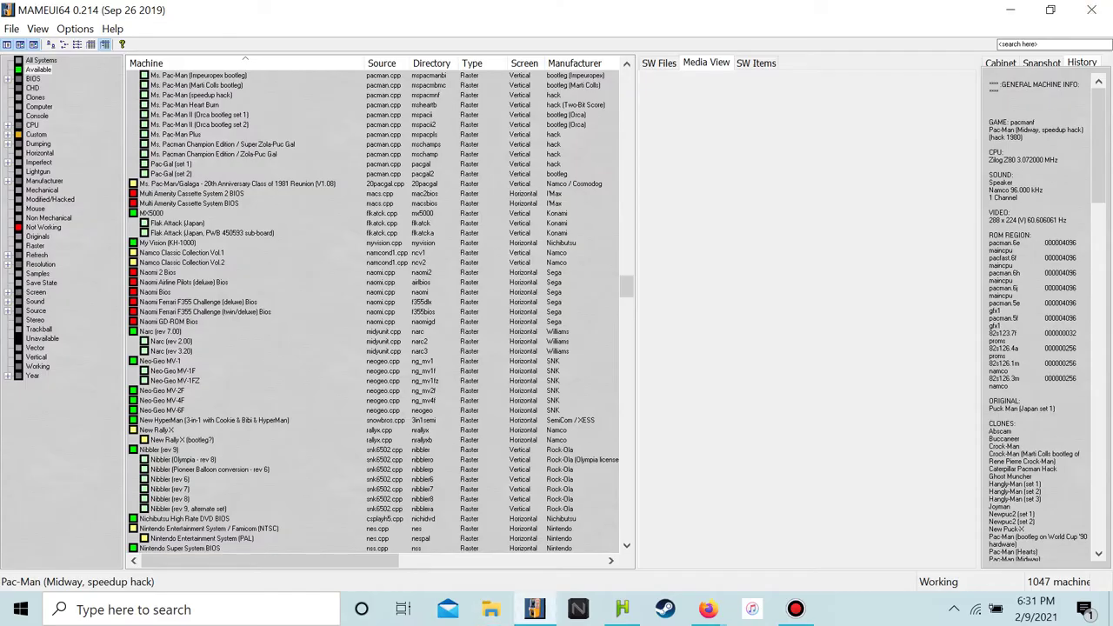
pyautogui.click(1011, 10)
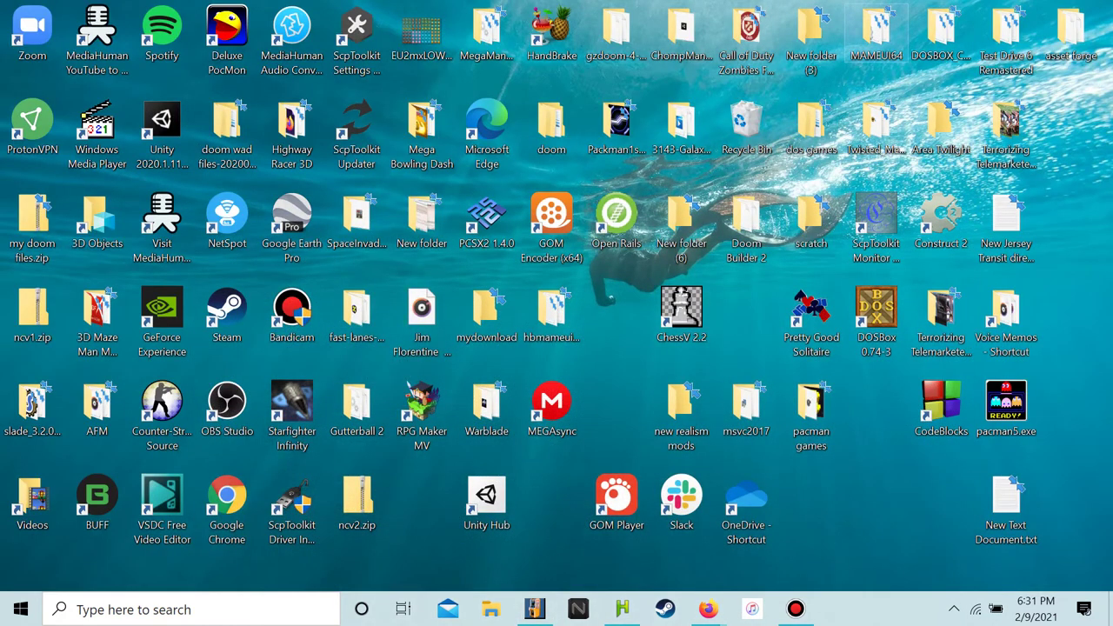
pyautogui.moveTo(32, 309); pyautogui.dragTo(422, 502)
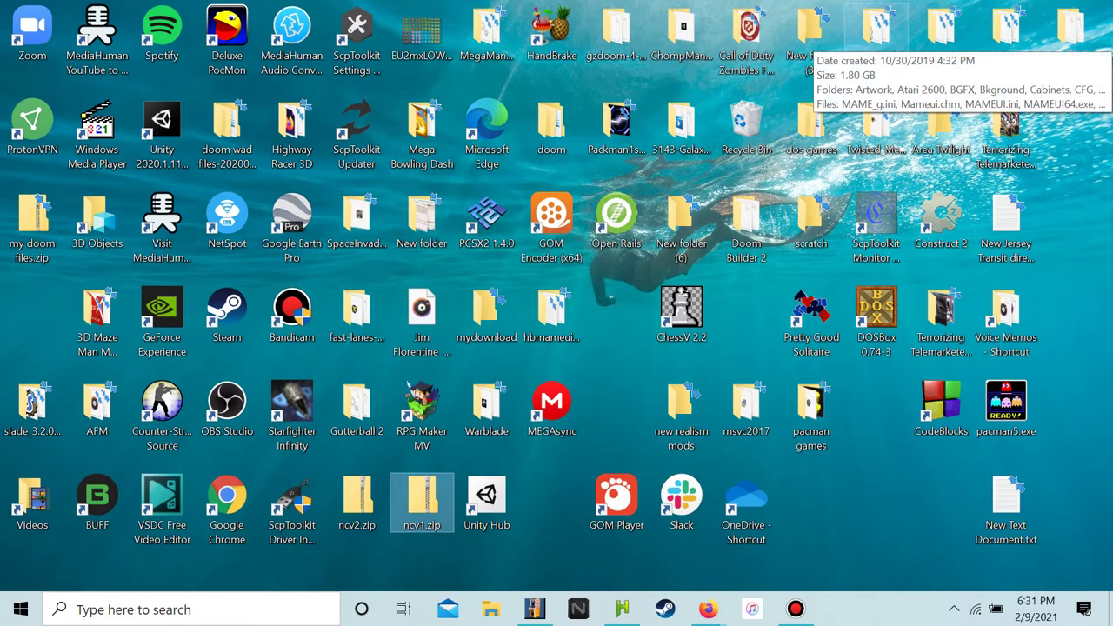
# Move ncv1.zip and ncv2.zip from the Desktop into the Roms folder inside MAMEUI64, then close that folder window
pyautogui.click(876, 33)
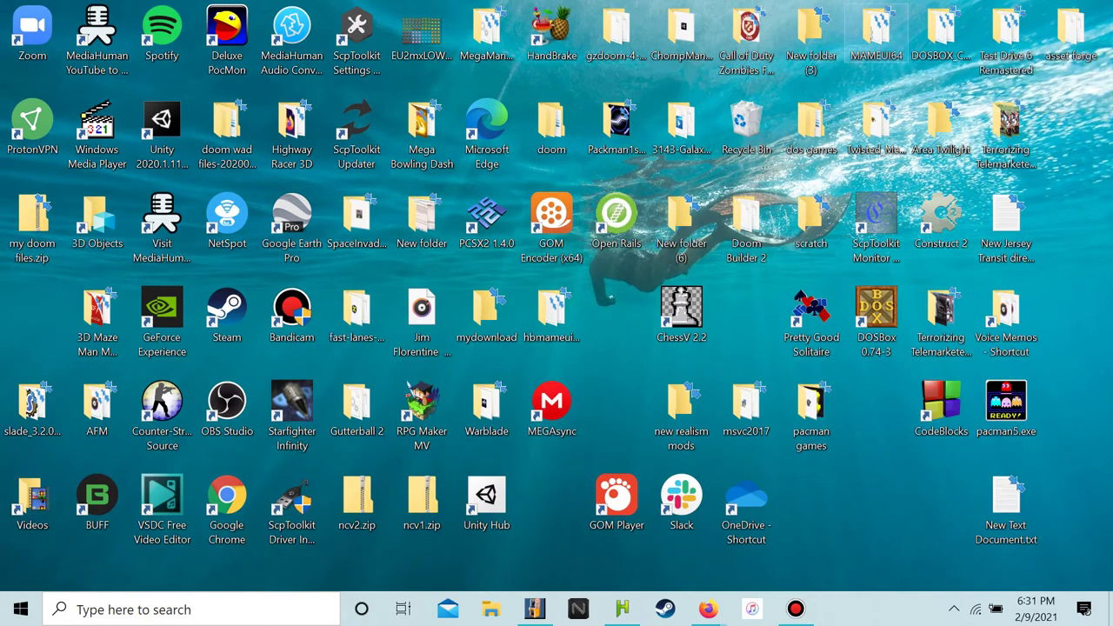
pyautogui.doubleClick(877, 35)
pyautogui.scroll(-6, 356, 365)
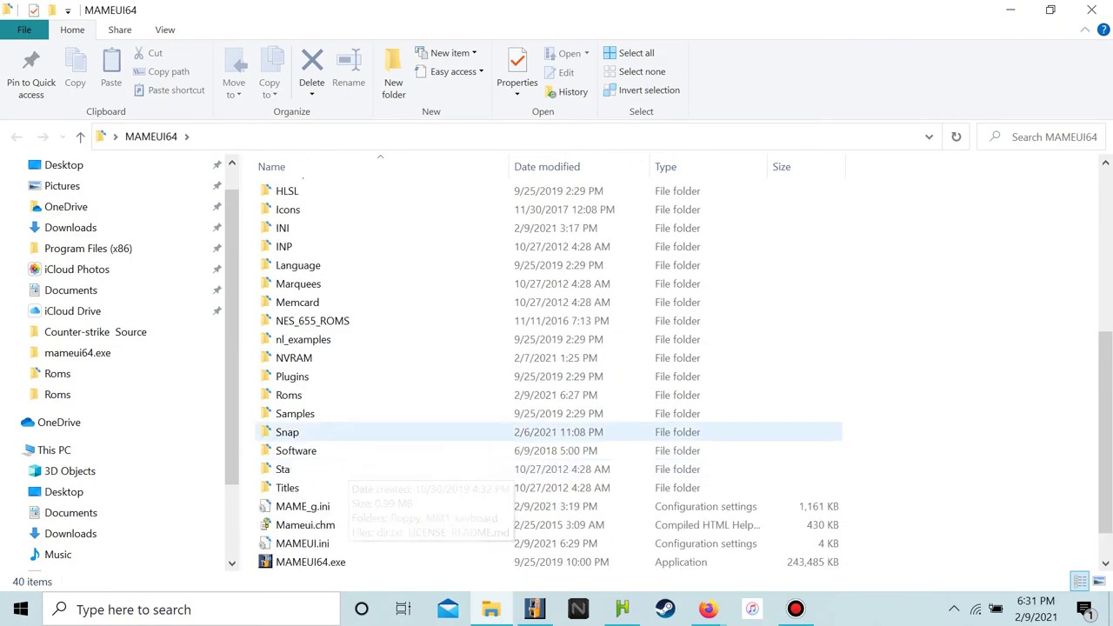
pyautogui.doubleClick(289, 395)
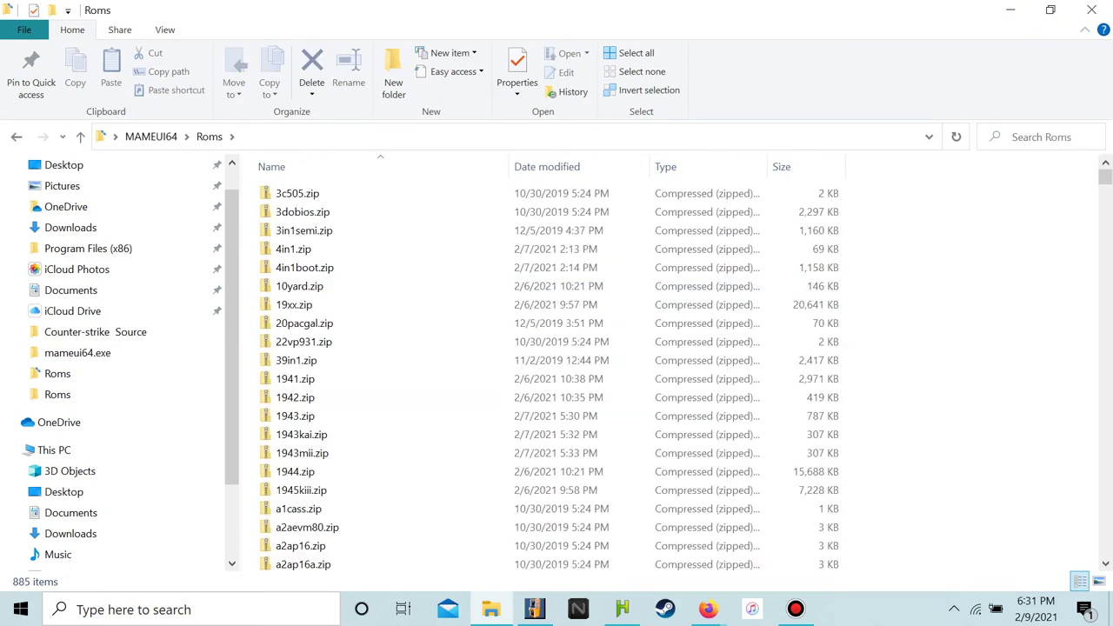
pyautogui.click(1051, 9)
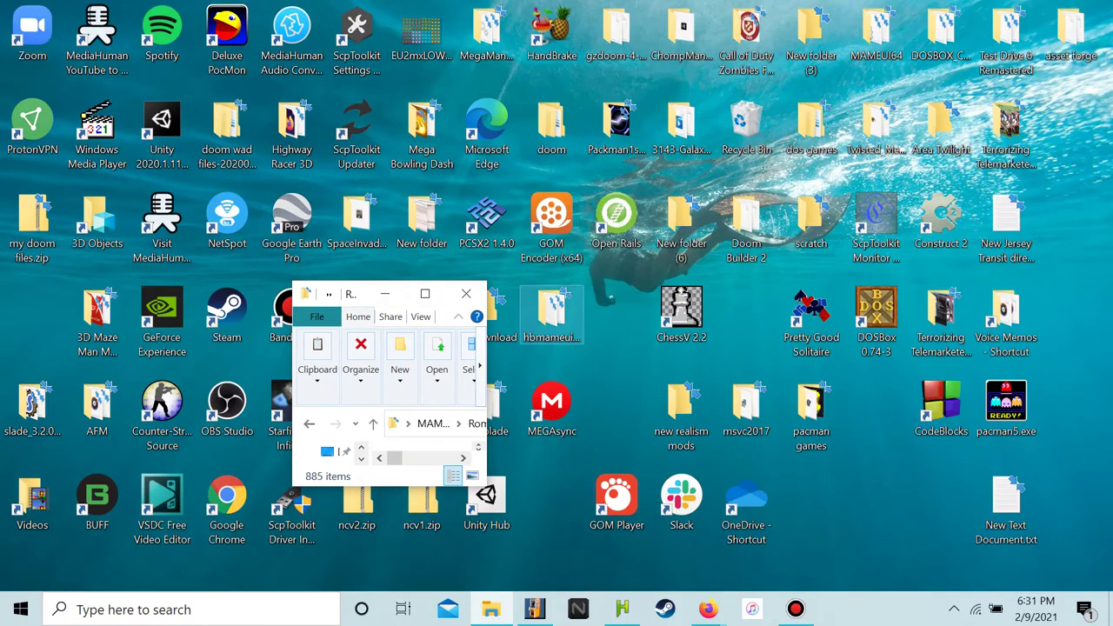
pyautogui.moveTo(422, 503); pyautogui.dragTo(432, 424)
pyautogui.moveTo(356, 500); pyautogui.dragTo(427, 444)
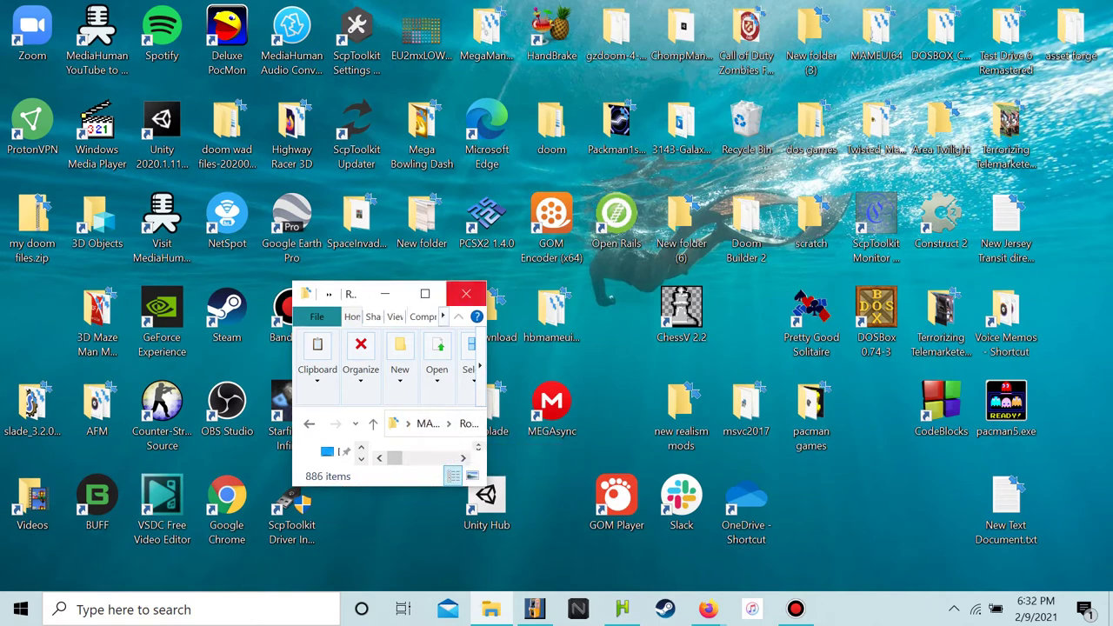
pyautogui.click(467, 293)
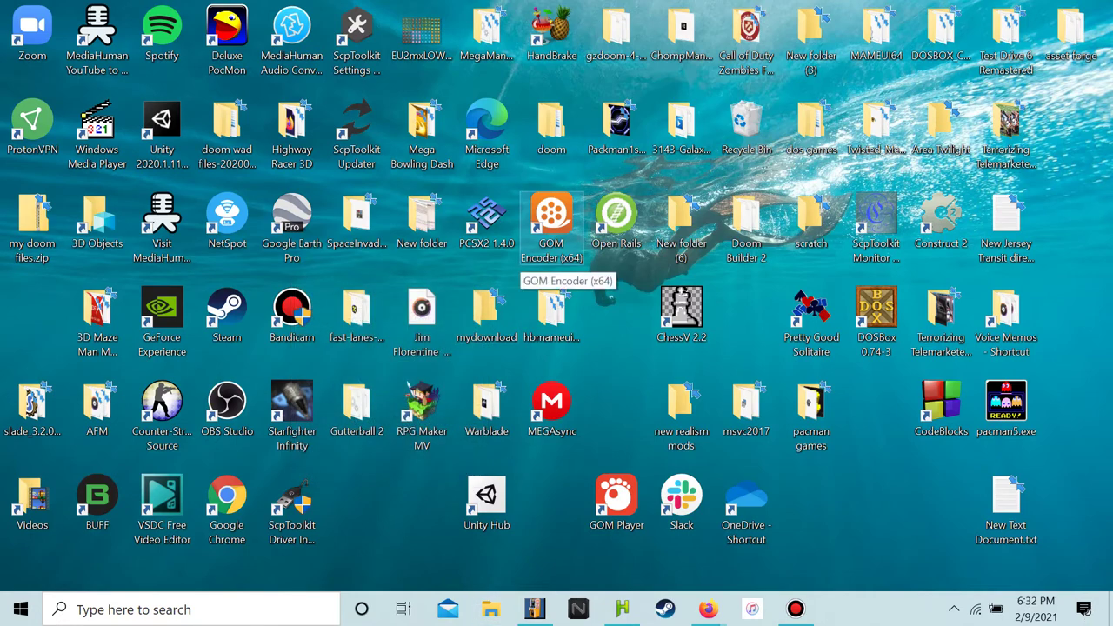
# Switch to HBMAMEUI64, sort the game list by times played, and look through it back to the first entries
pyautogui.moveTo(622, 608)
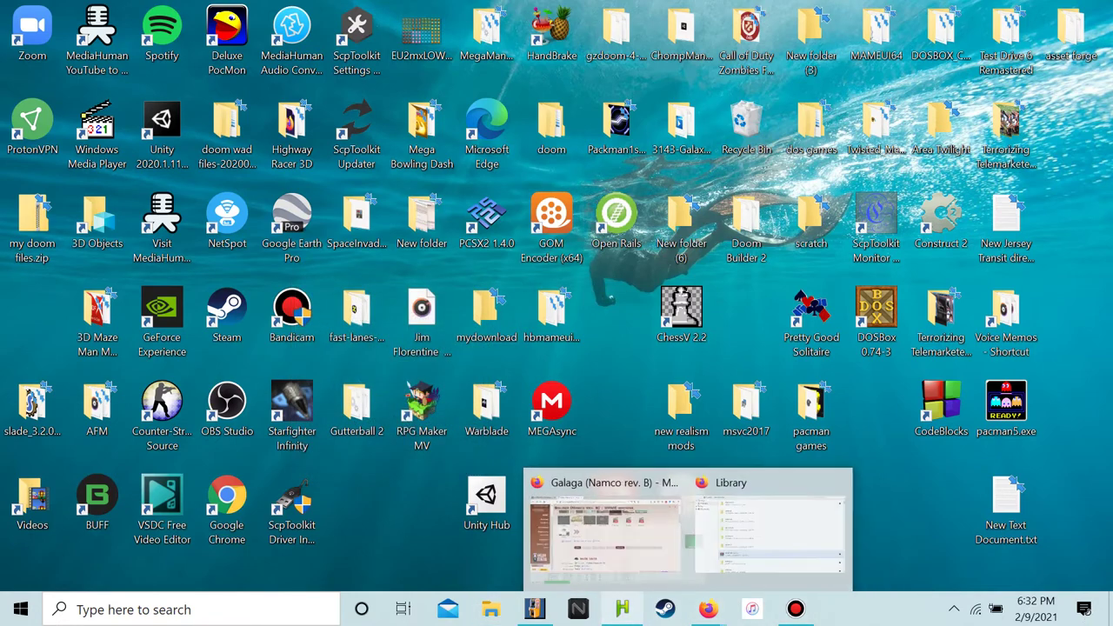
pyautogui.click(622, 609)
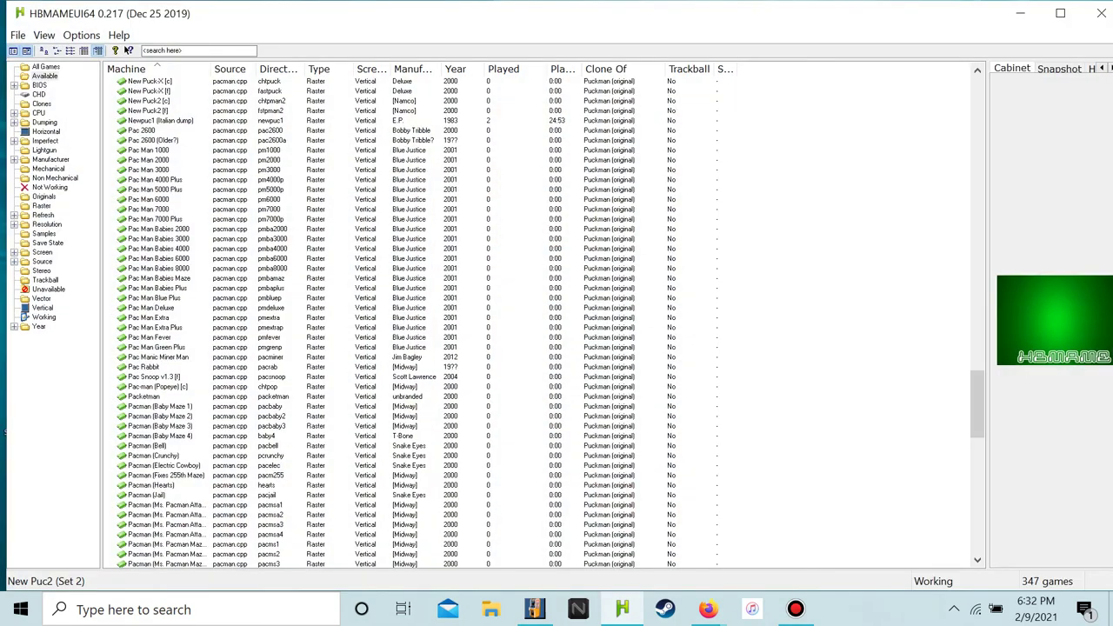
pyautogui.scroll(20, 165, 139)
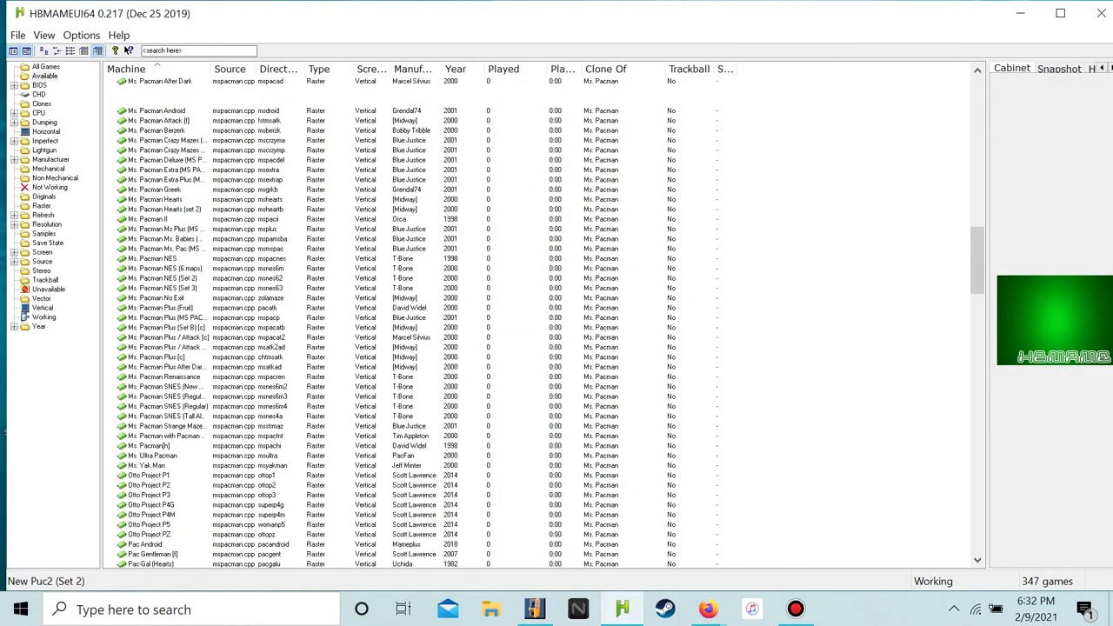
pyautogui.click(517, 69)
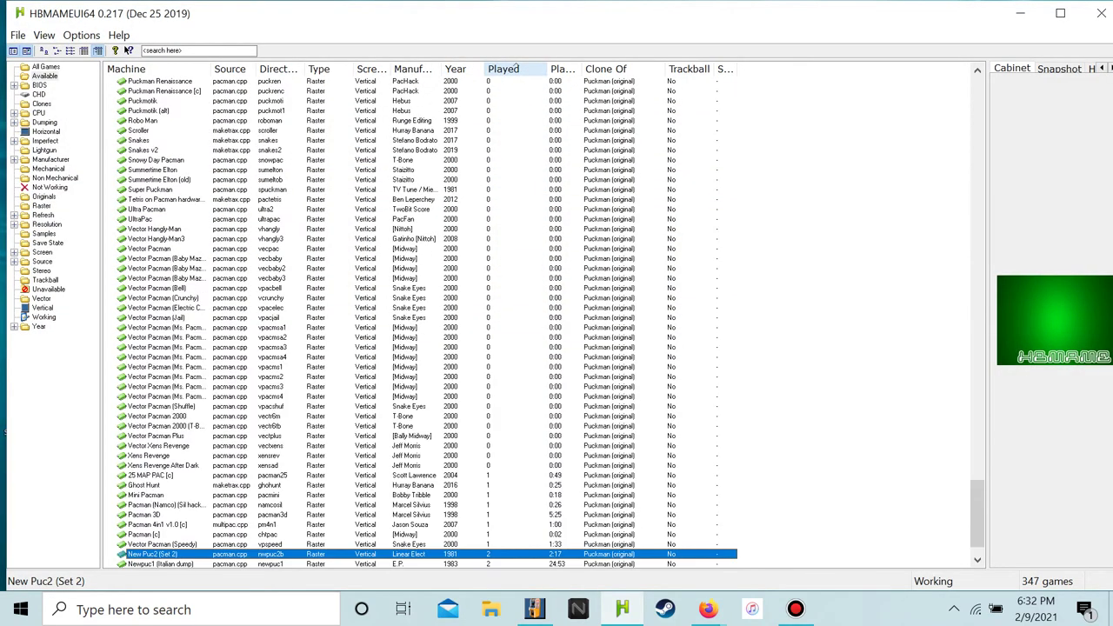
pyautogui.scroll(4, 515, 68)
pyautogui.scroll(-5, 516, 68)
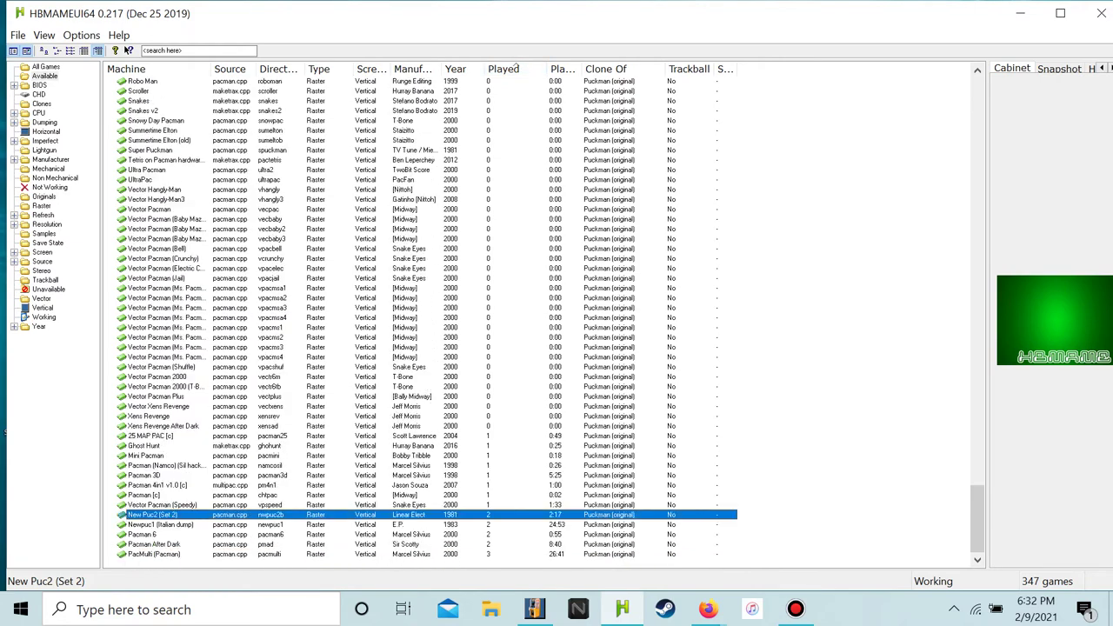
pyautogui.press('End')
pyautogui.scroll(20, 517, 69)
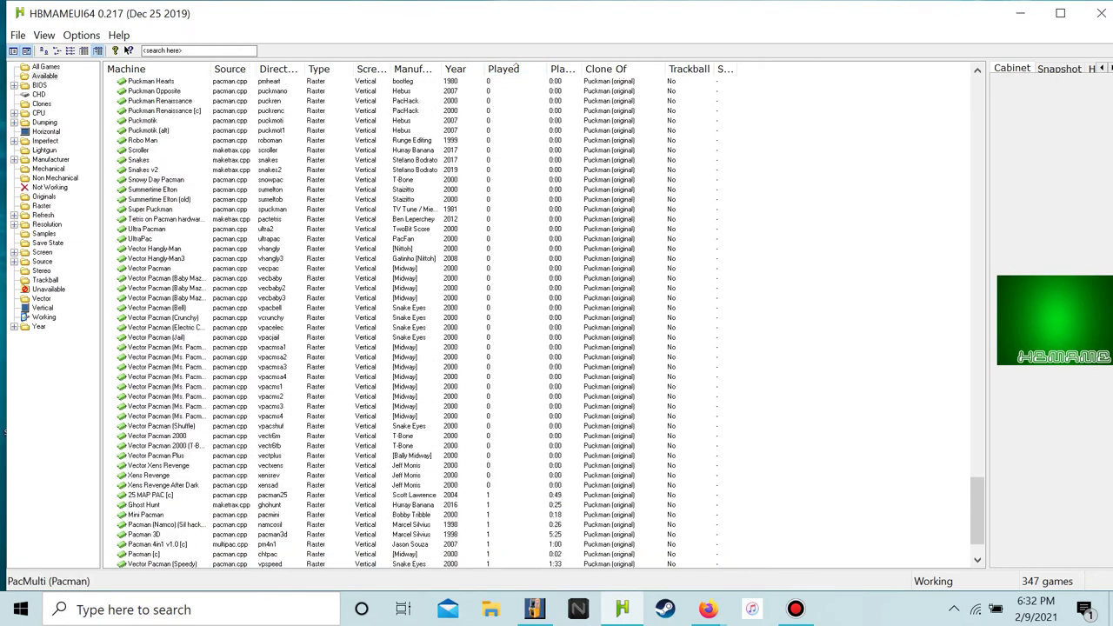
pyautogui.scroll(16, 517, 69)
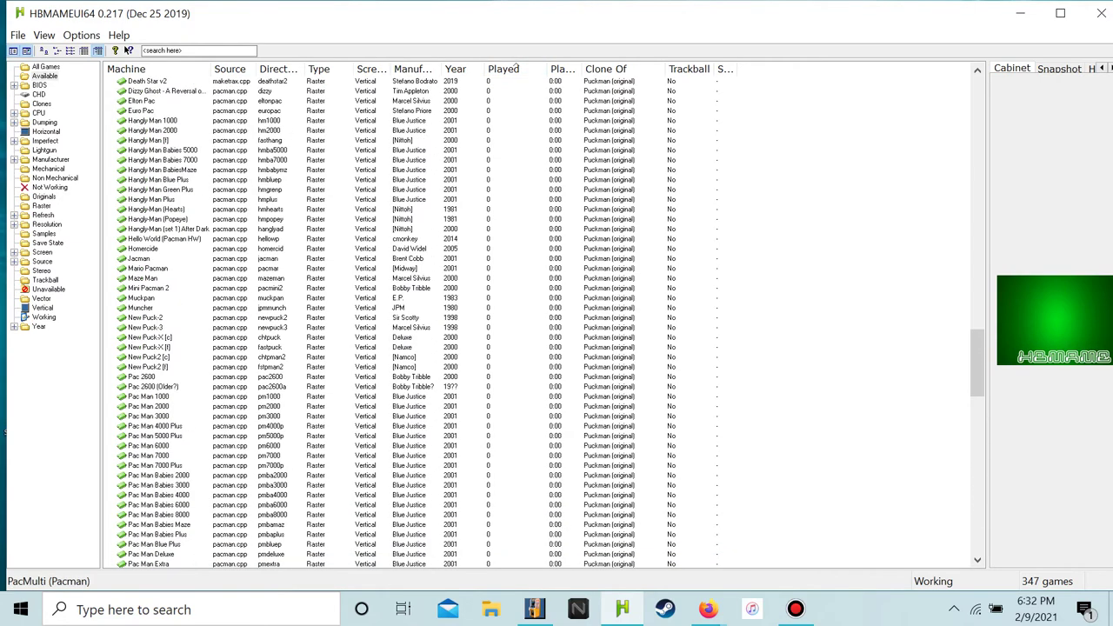
pyautogui.scroll(20, 517, 69)
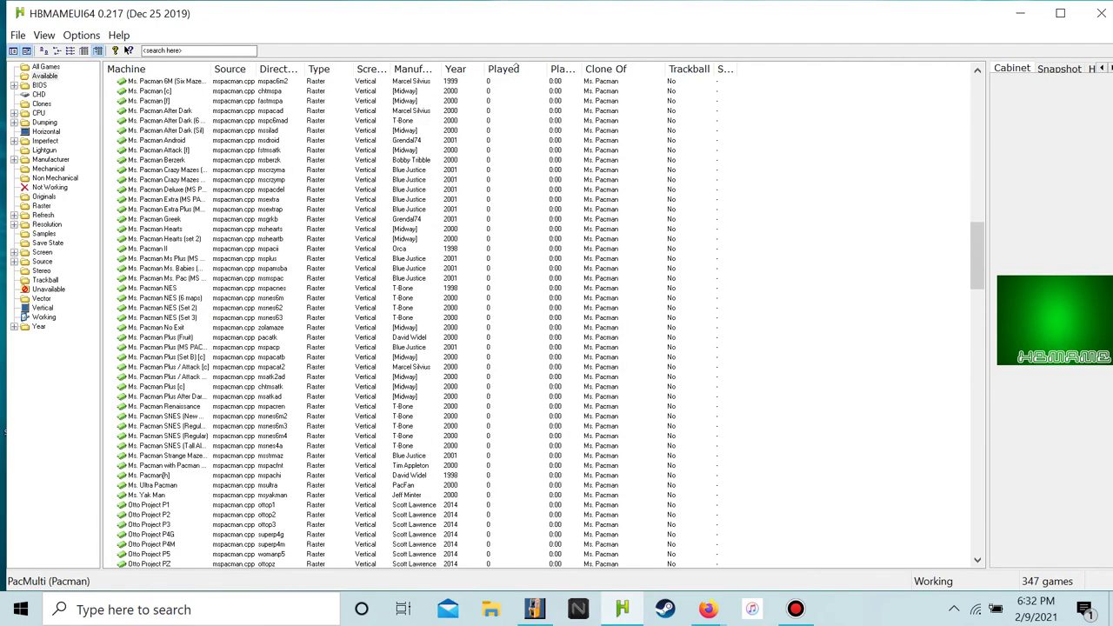
pyautogui.scroll(20, 517, 68)
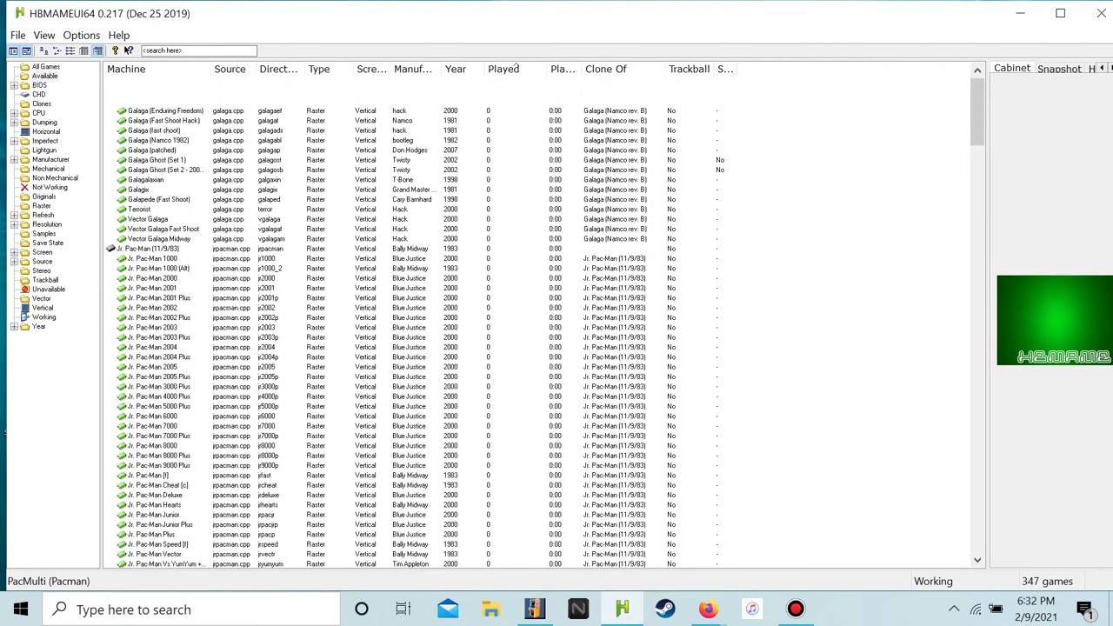
# Select Galaga (Namco rev. B) and start an audit of all ROM sets in HBMAMEUI64
pyautogui.click(157, 81)
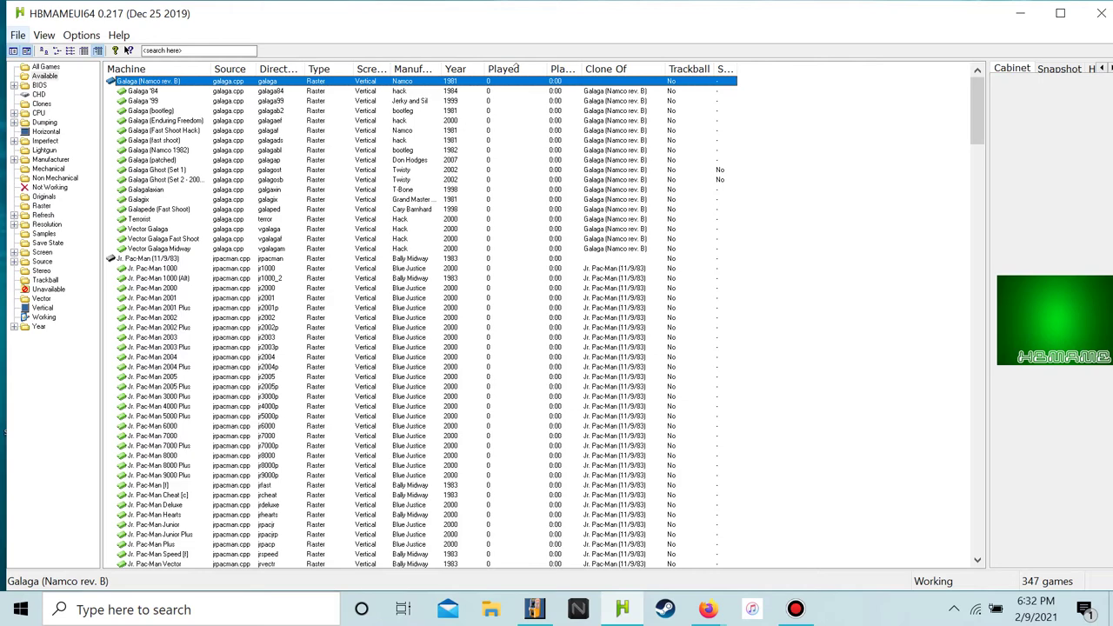
pyautogui.click(18, 35)
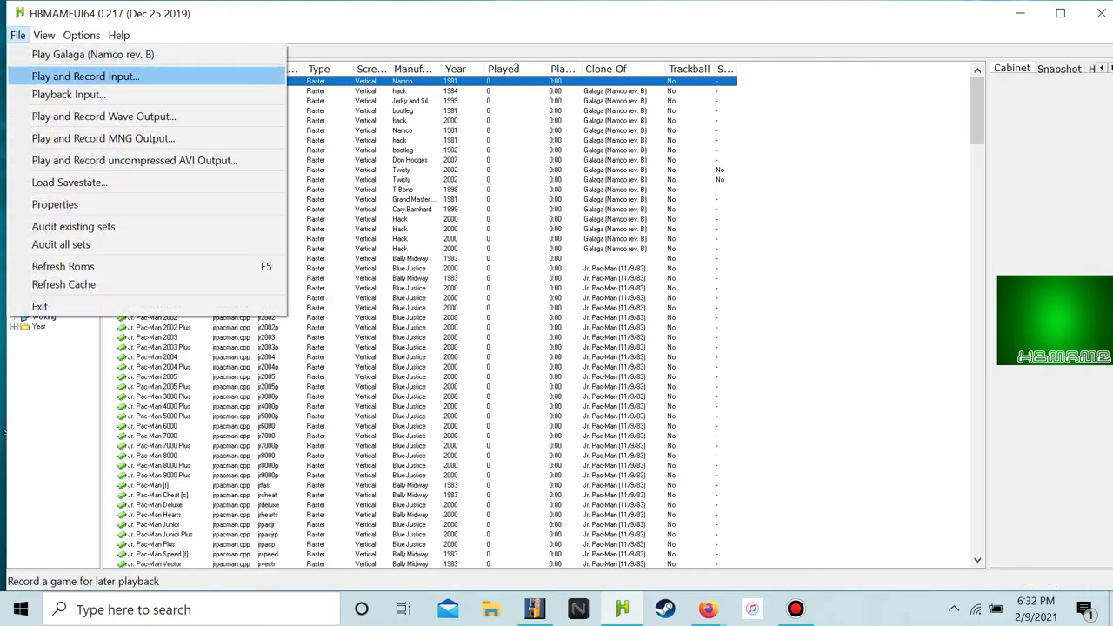
pyautogui.press('Up')
pyautogui.press('Return')
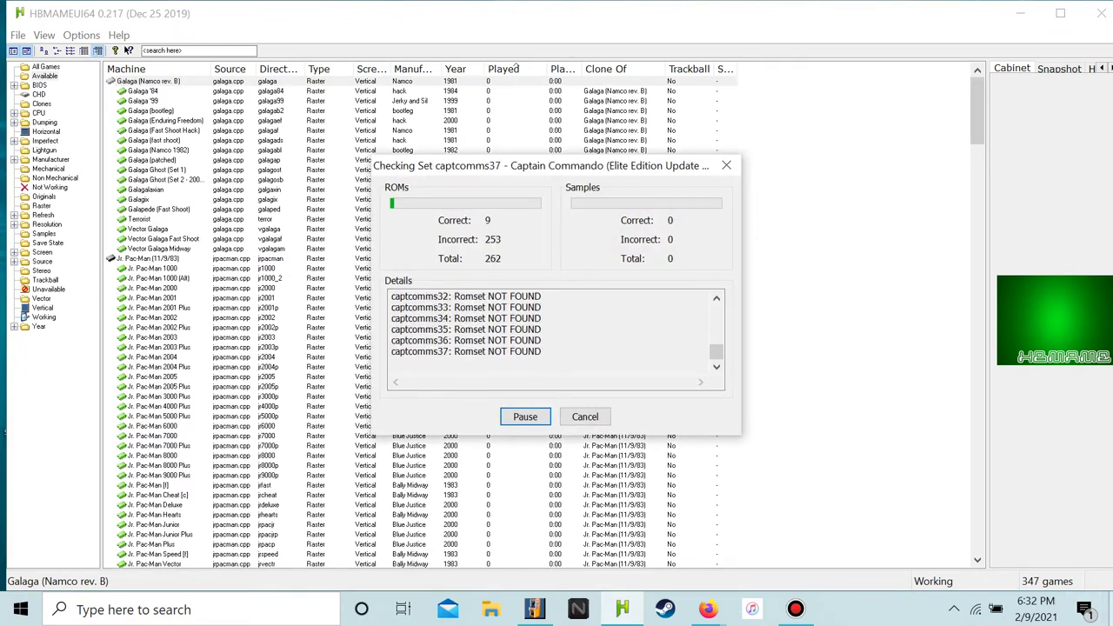
pyautogui.click(1110, 609)
pyautogui.click(795, 609)
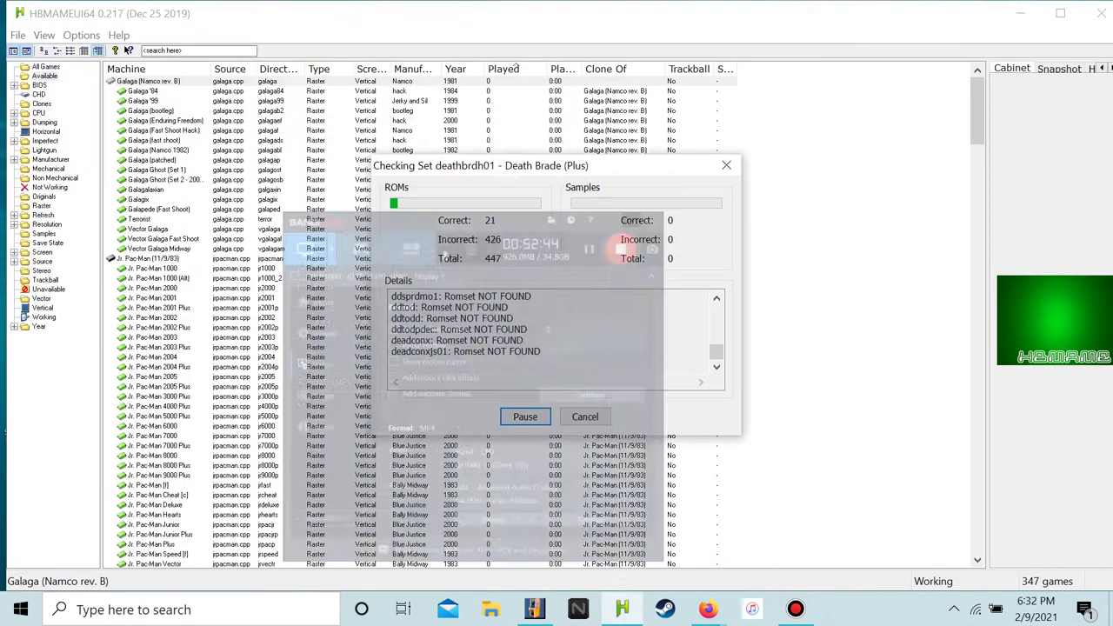
pyautogui.click(494, 12)
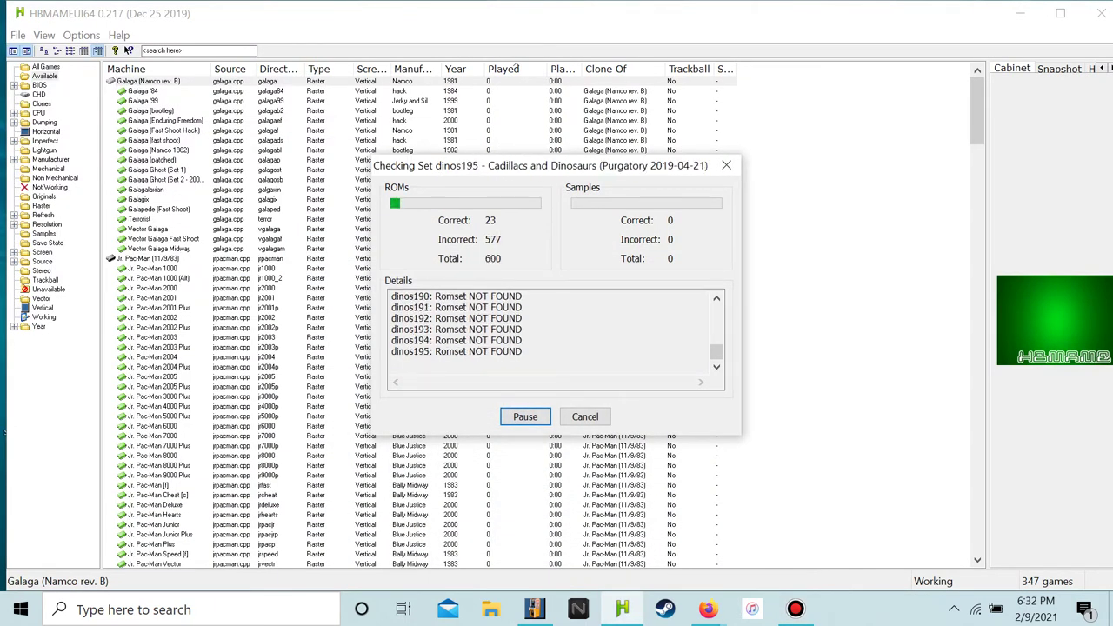
# Switch to MAMEUI64, start an audit of all its ROM sets, and return to the audit running in HBMAMEUI64
pyautogui.click(535, 608)
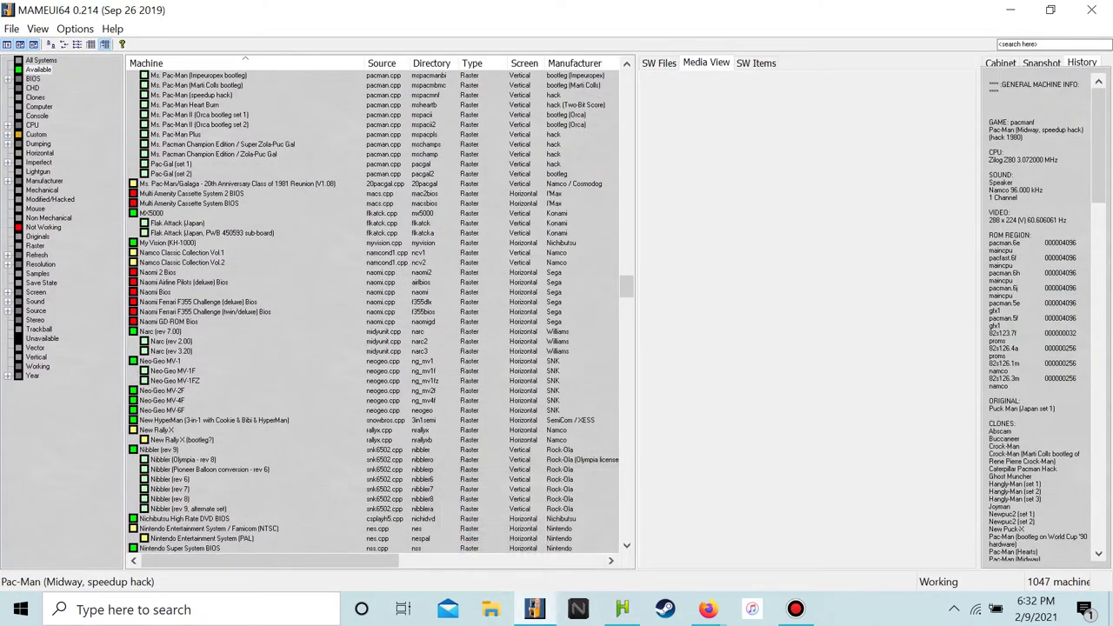
pyautogui.click(11, 29)
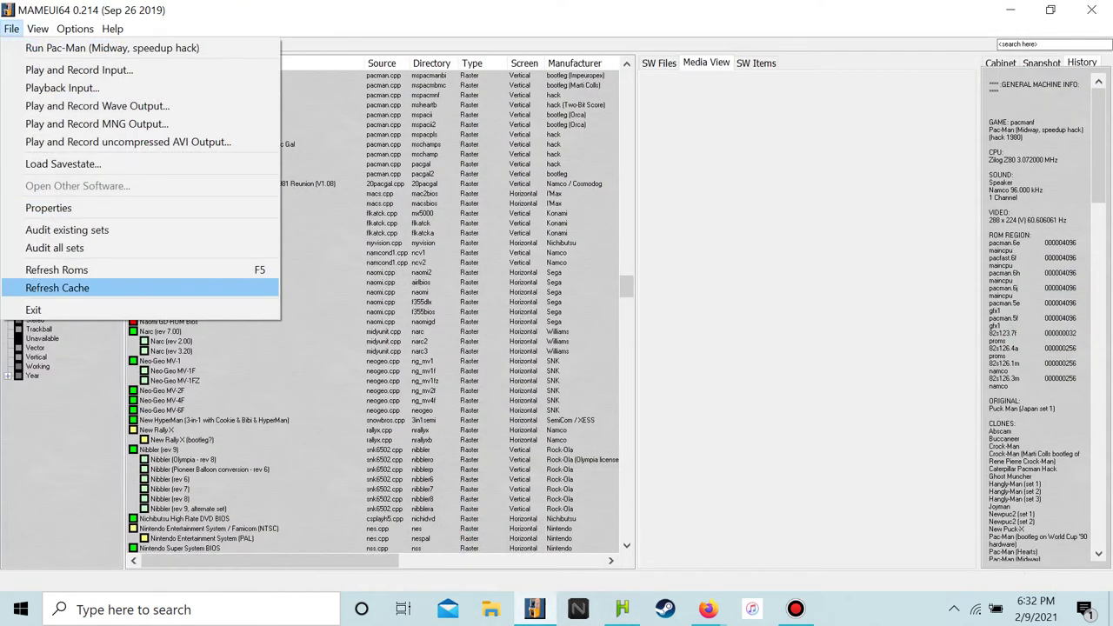
pyautogui.press('Return')
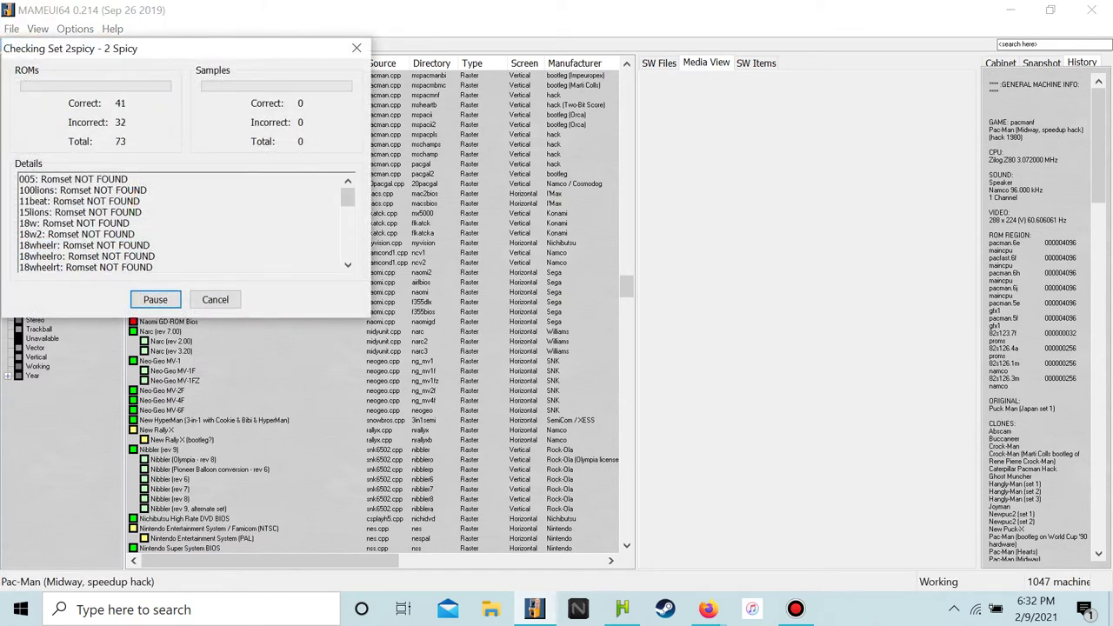
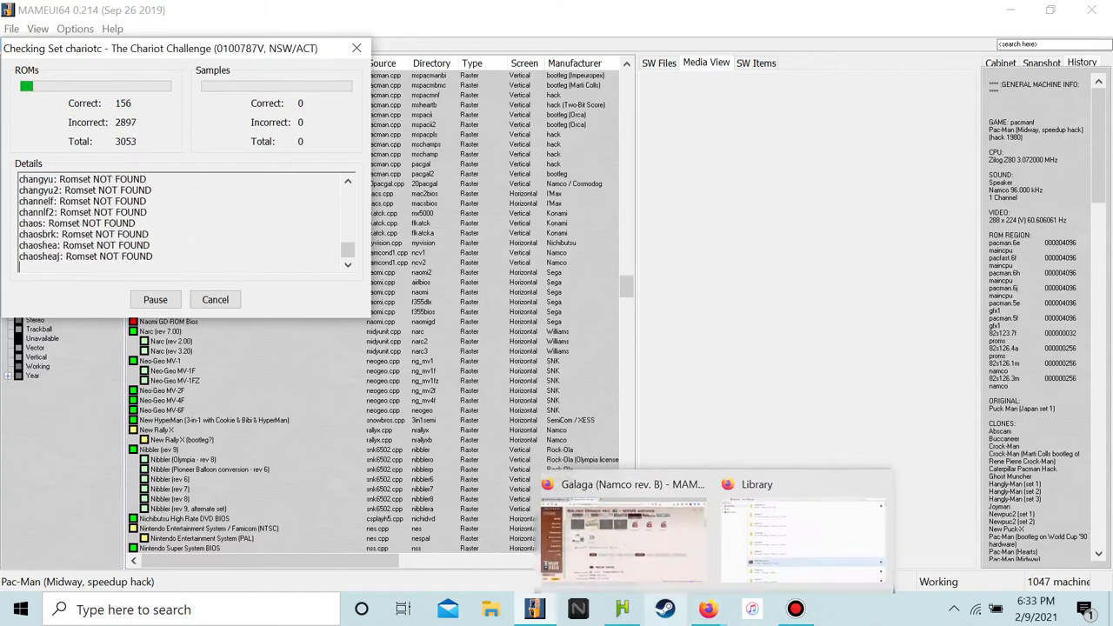
pyautogui.click(622, 609)
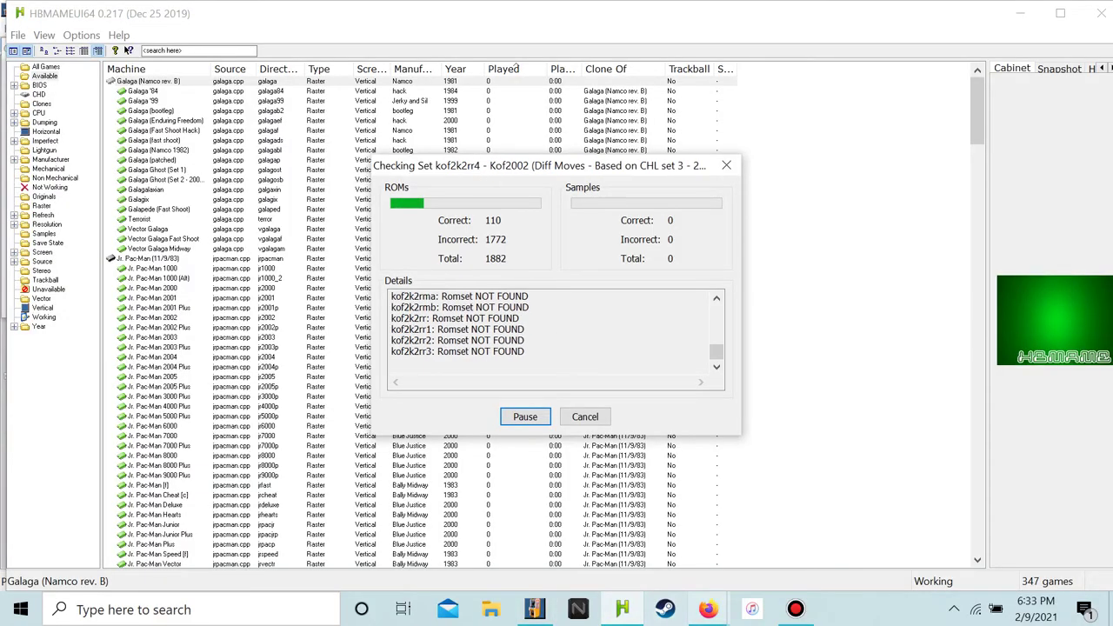
# Switch to Firefox, return to the Internet Archive results for hbmame roms merged, and open the HBMAME 0.220 ROMs (merged) page
pyautogui.moveTo(709, 609)
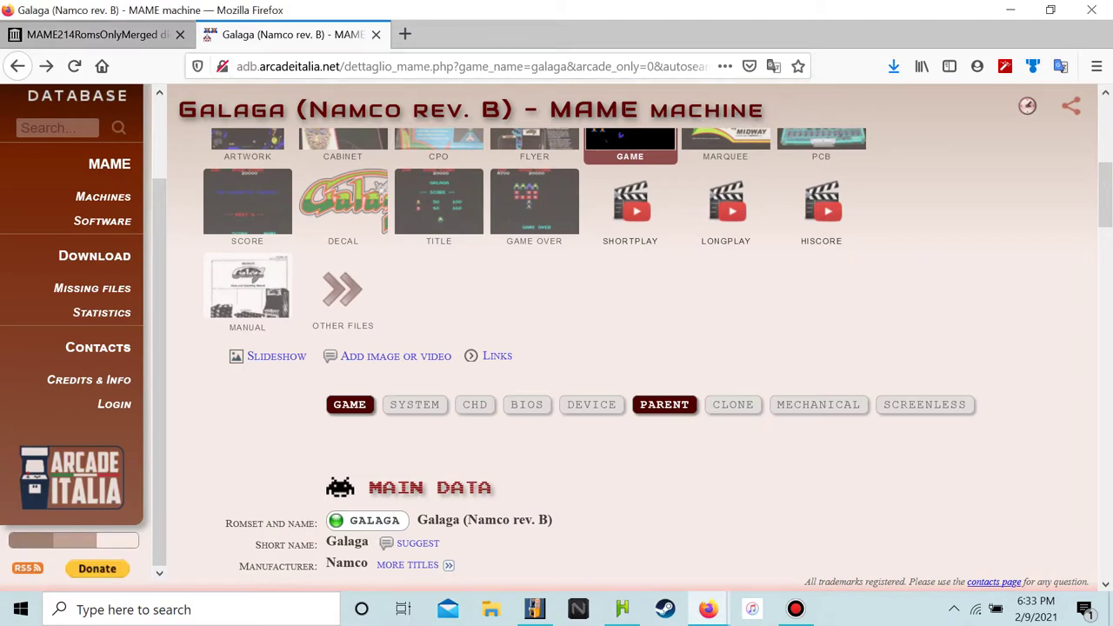
pyautogui.click(96, 33)
pyautogui.hotkey('alt', 'Left')
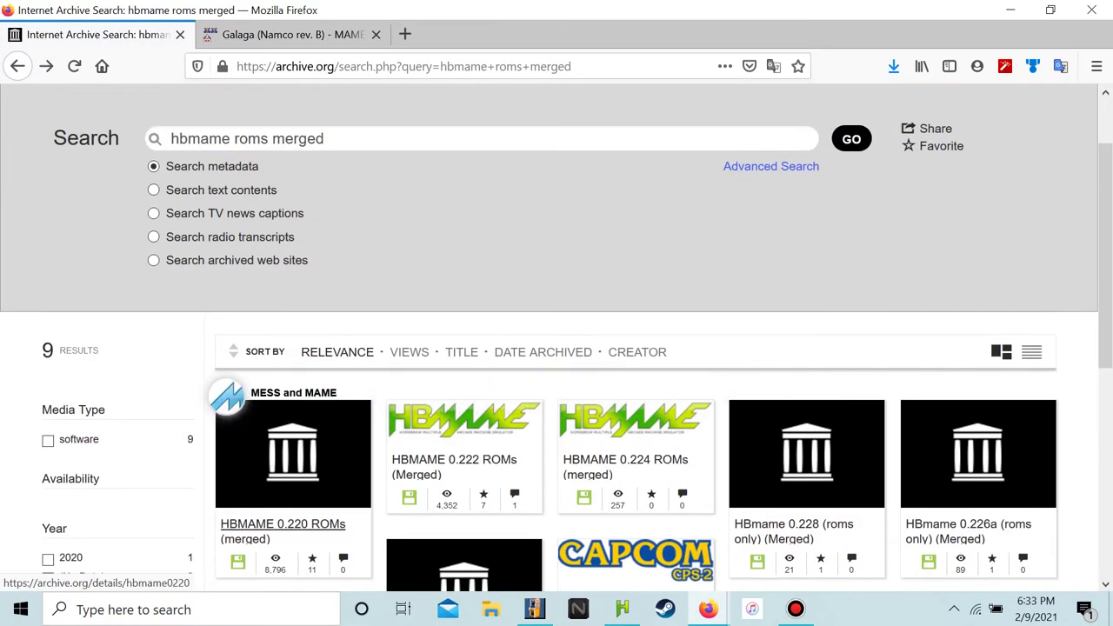
pyautogui.click(225, 408)
# Bookmark the HBMAME 0.220 ROMs (merged) page in the Other Bookmarks folder
pyautogui.click(1097, 66)
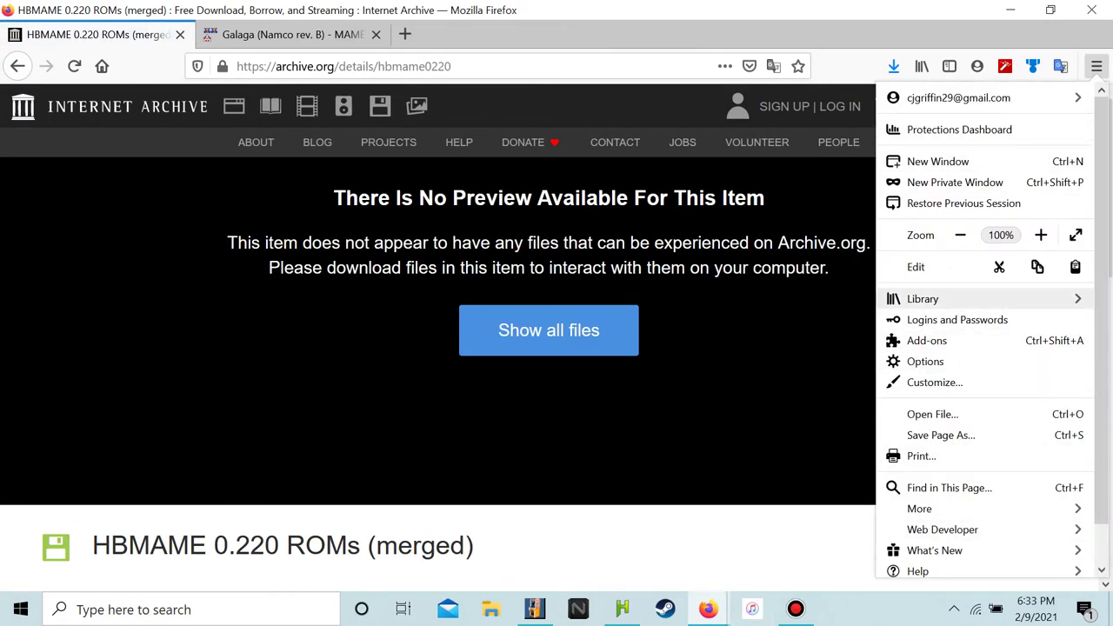
pyautogui.click(923, 298)
pyautogui.click(944, 132)
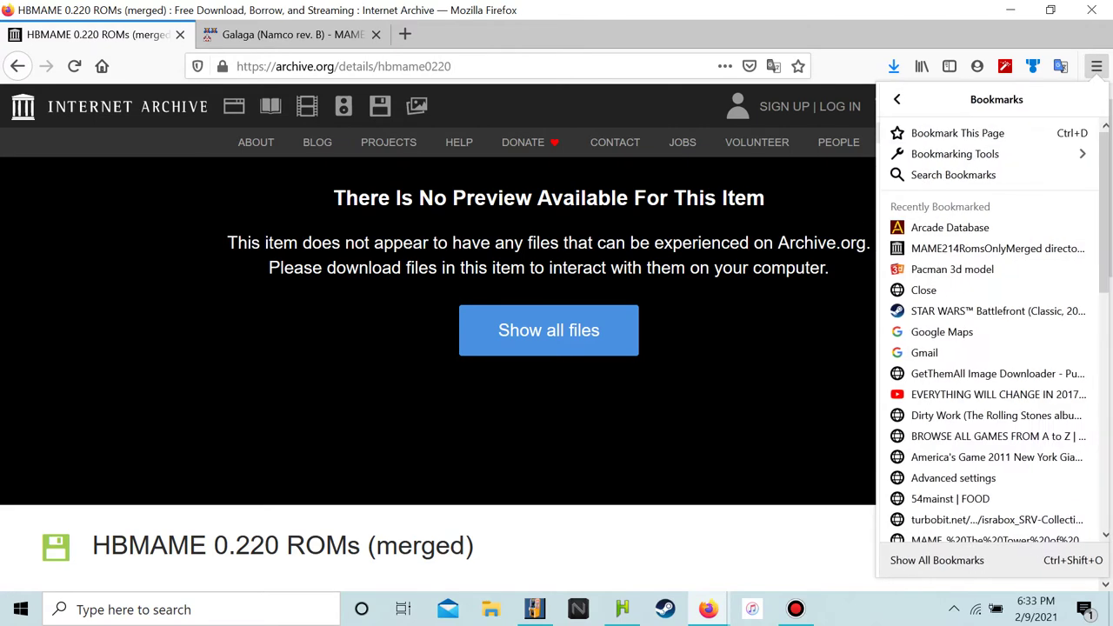
pyautogui.click(944, 133)
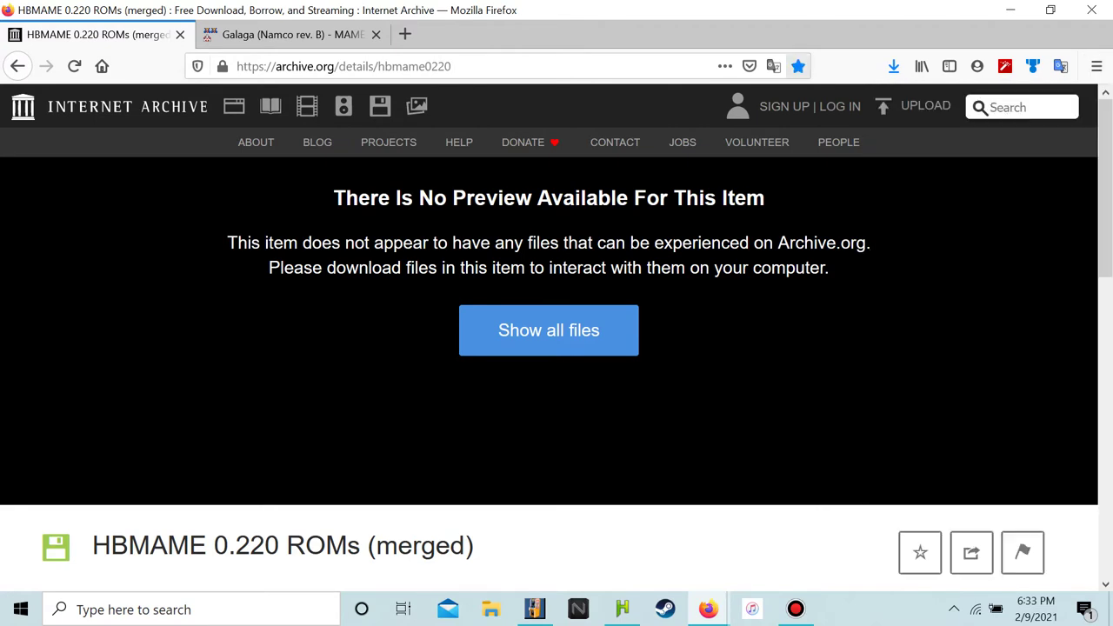
pyautogui.click(631, 426)
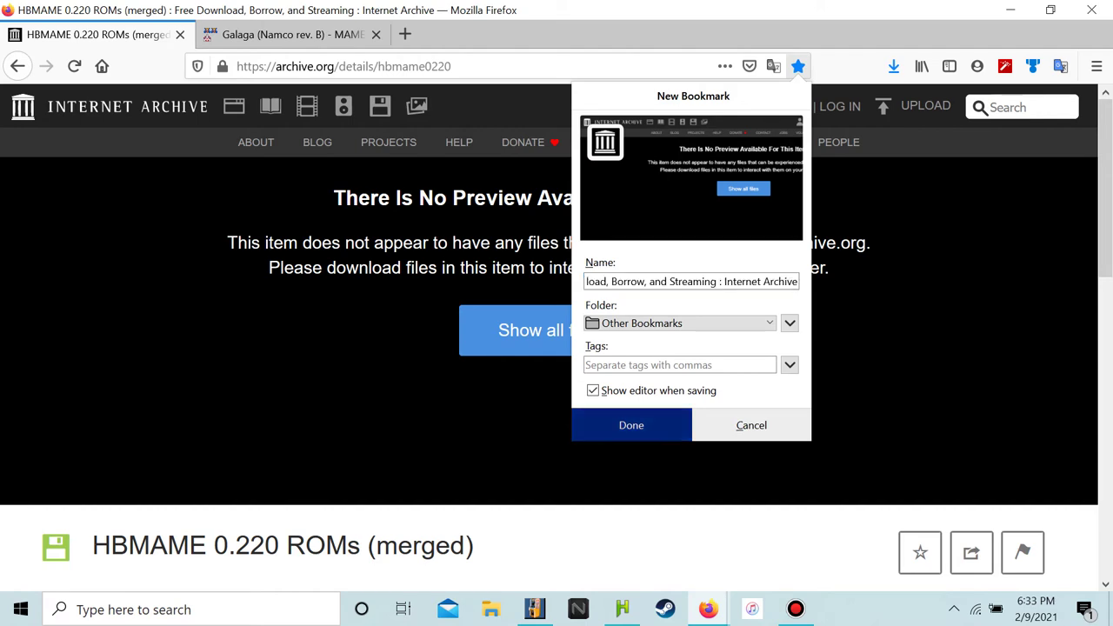
# Open the full file listing of the HBMAME 0.220 ROMs (merged) item and look through it as far as the pac entries
pyautogui.scroll(-5, 556, 337)
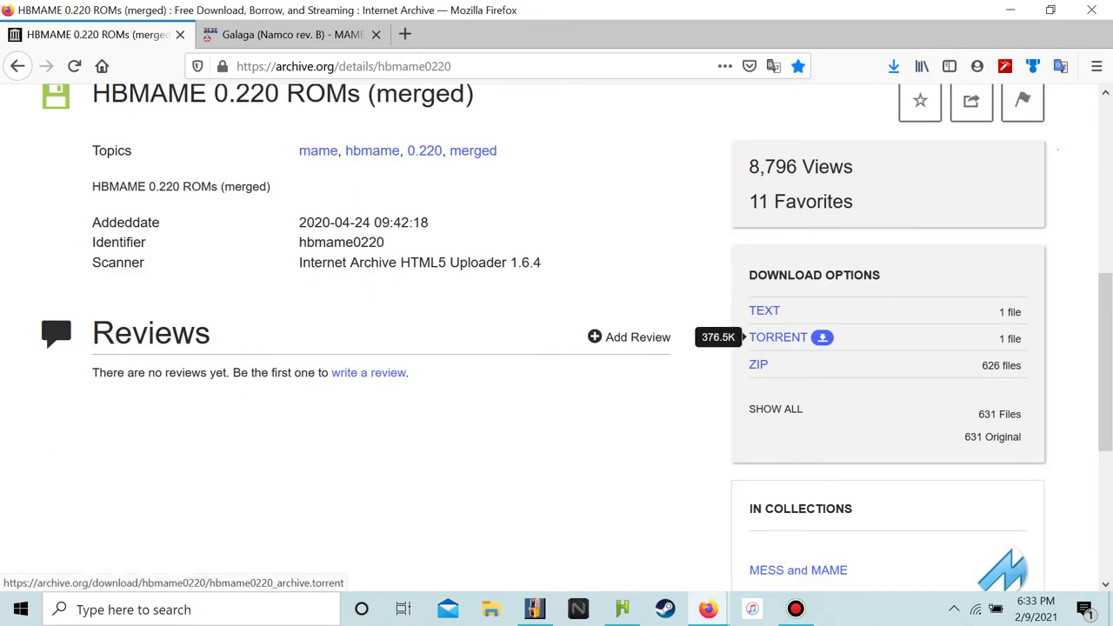
pyautogui.click(776, 409)
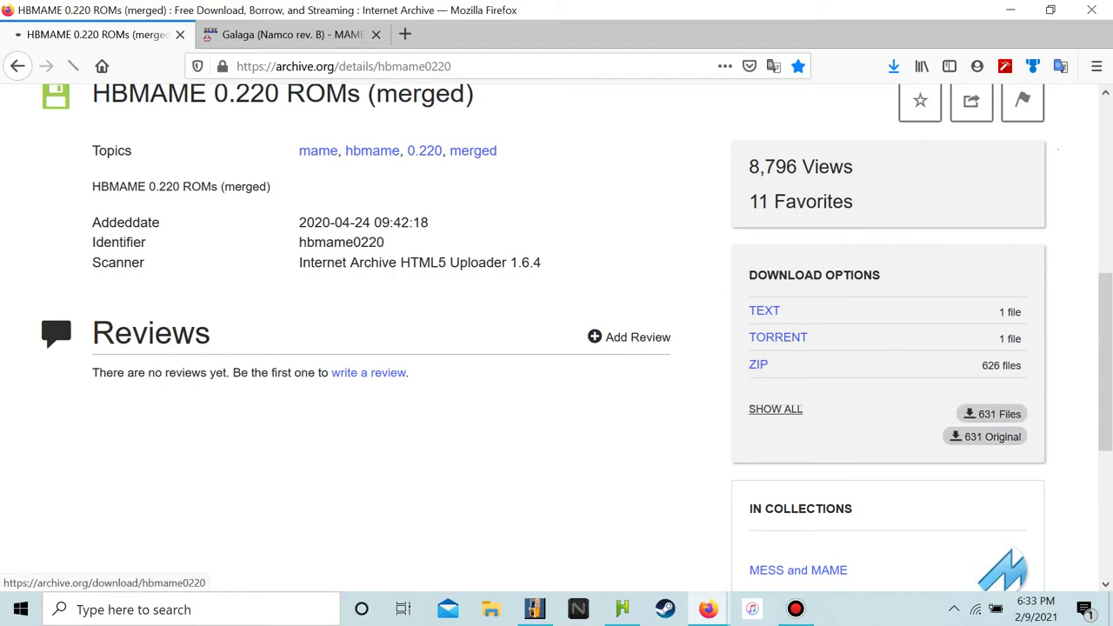
pyautogui.scroll(-20, 185, 387)
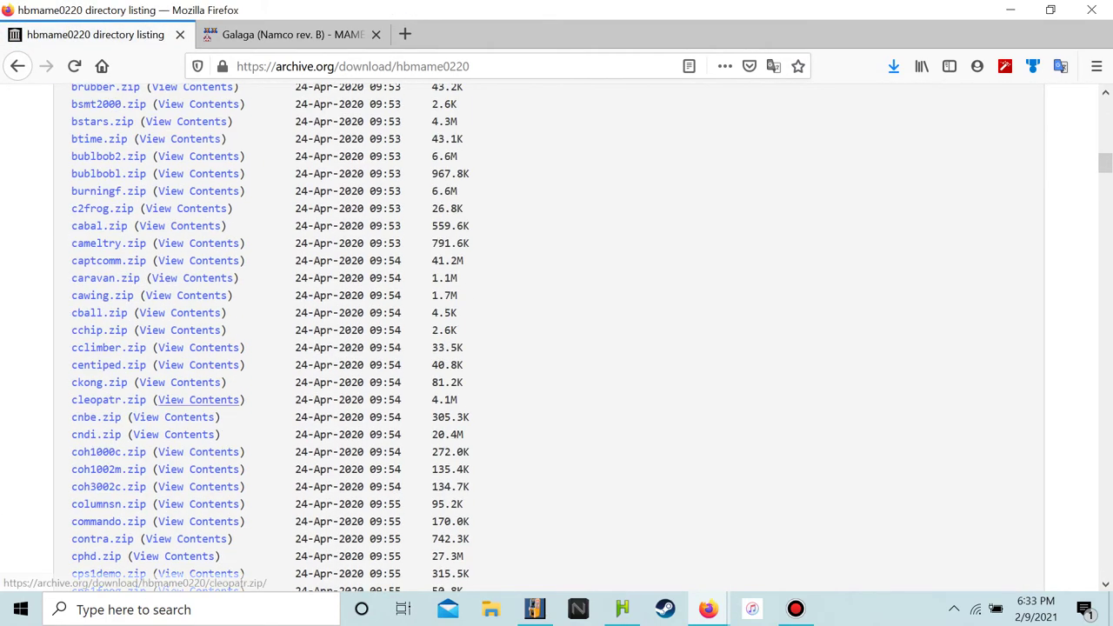
pyautogui.scroll(-20, 186, 391)
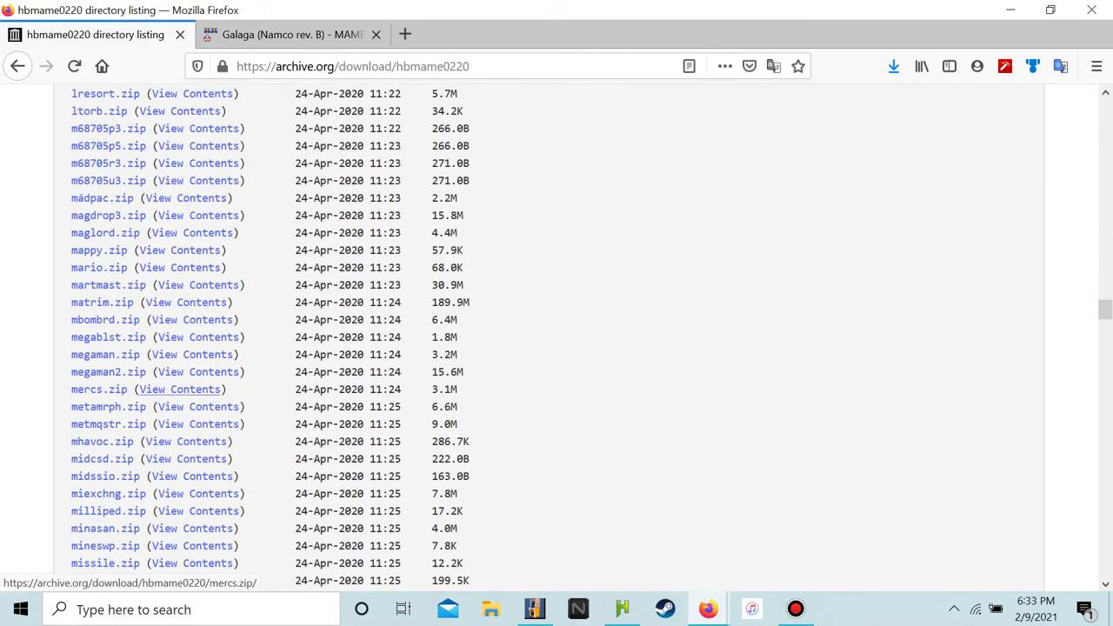
pyautogui.scroll(-9, 185, 403)
pyautogui.scroll(-6, 108, 424)
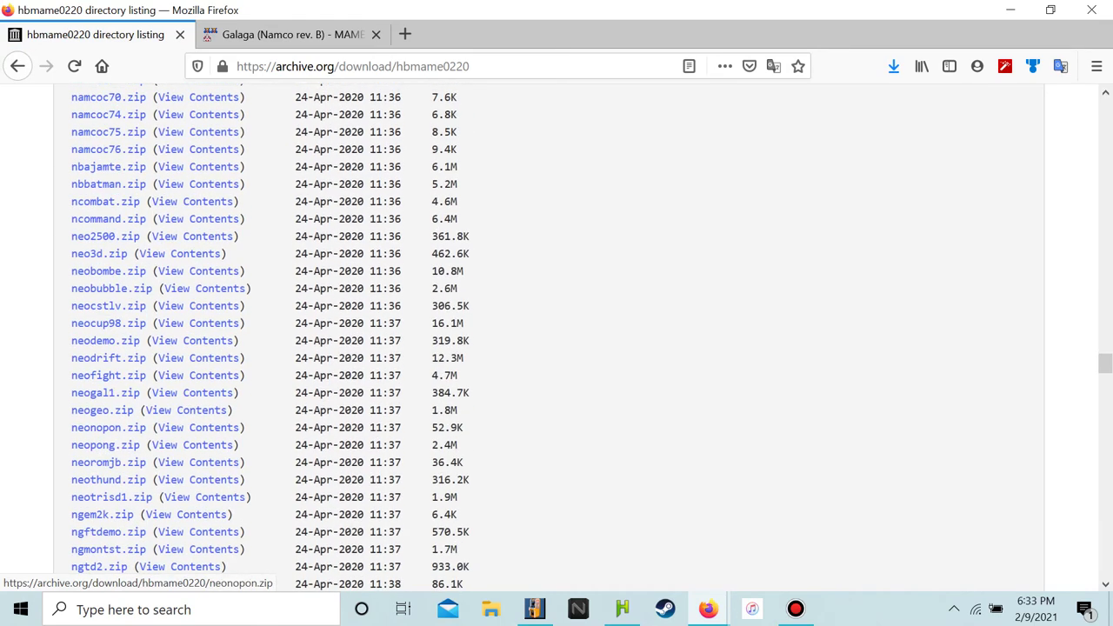
pyautogui.scroll(-10, 108, 340)
pyautogui.scroll(2, 105, 448)
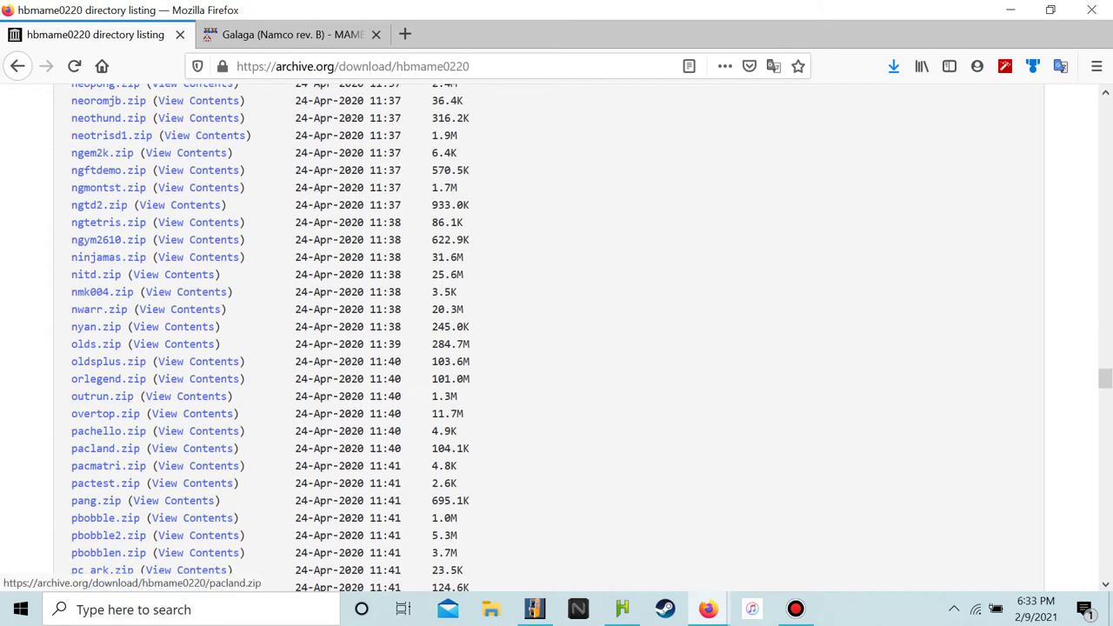
pyautogui.scroll(6, 108, 465)
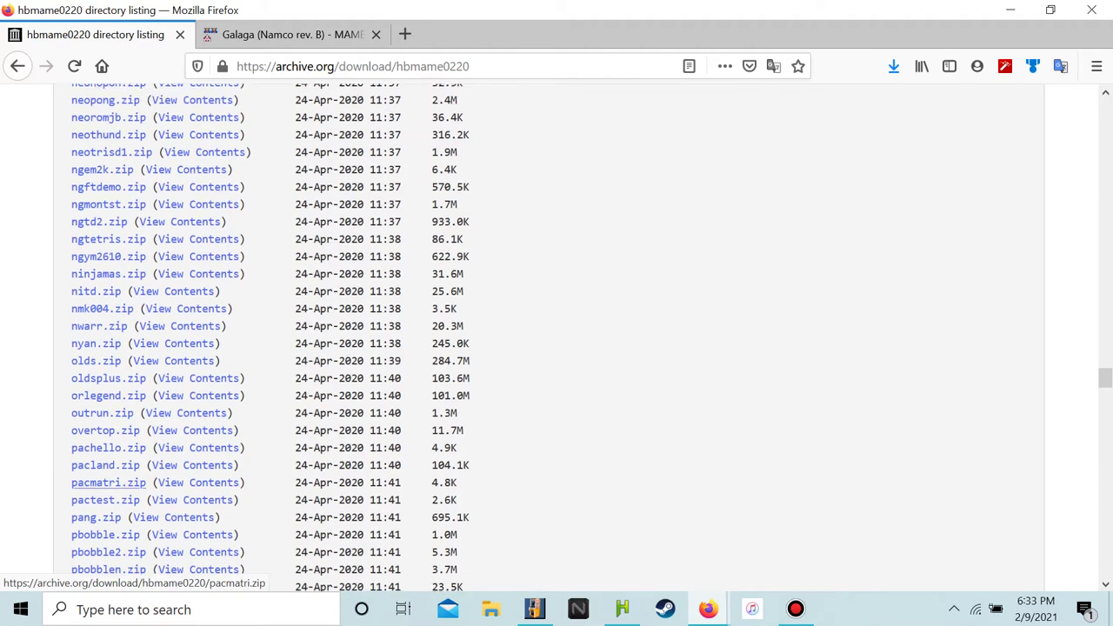
# Go back through the listing to madpac.zip, examine the archive's contents, and return to the directory listing
pyautogui.scroll(12, 108, 461)
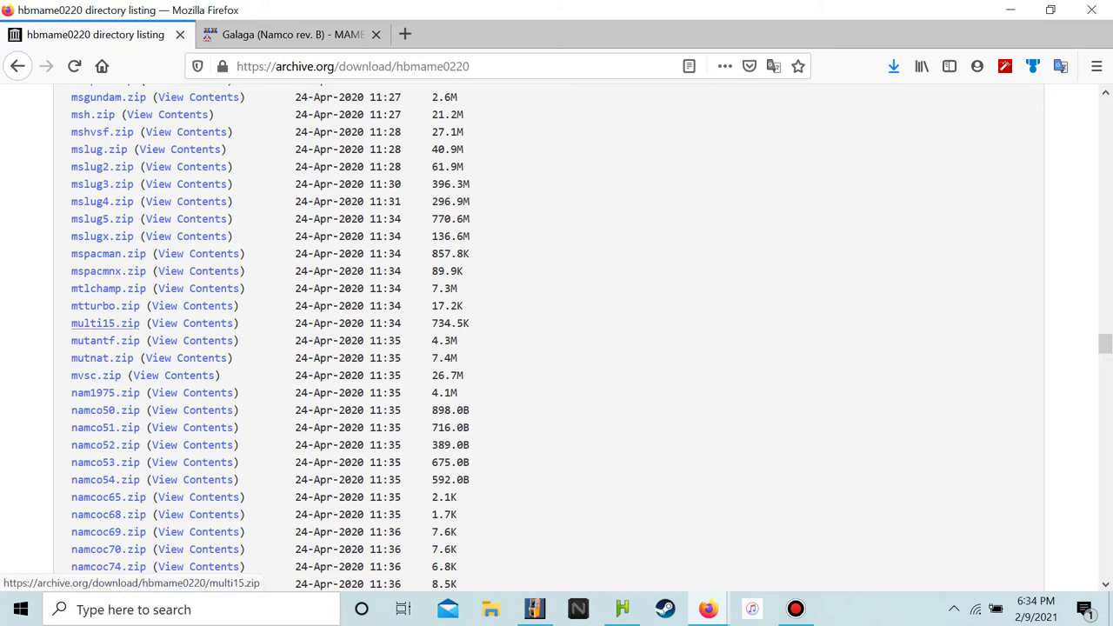
pyautogui.scroll(12, 192, 300)
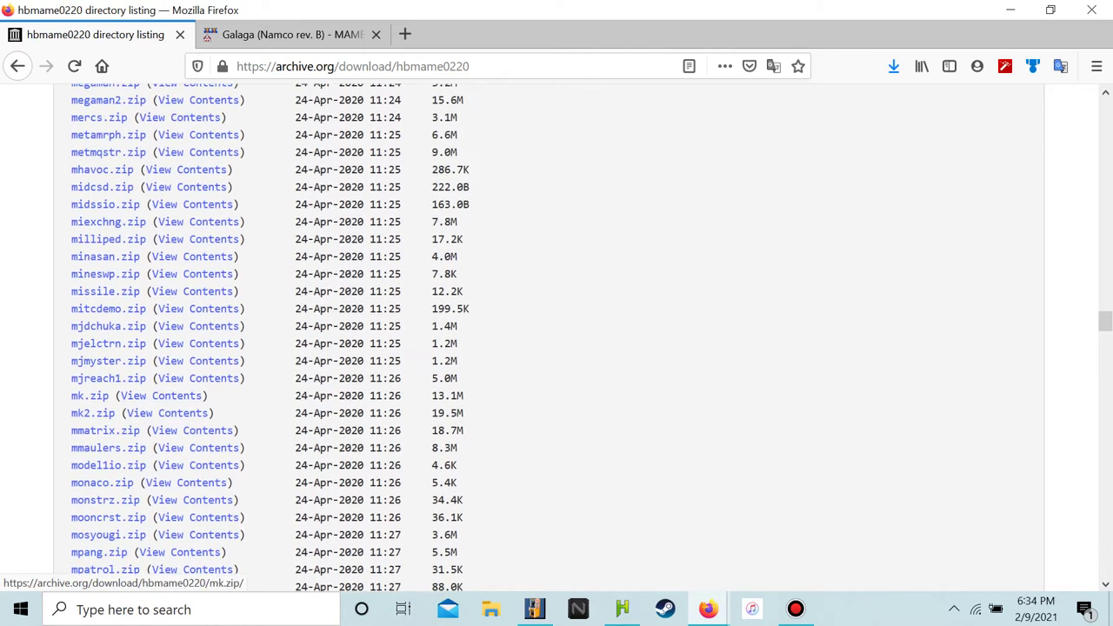
pyautogui.scroll(6, 191, 296)
pyautogui.scroll(-20, 195, 292)
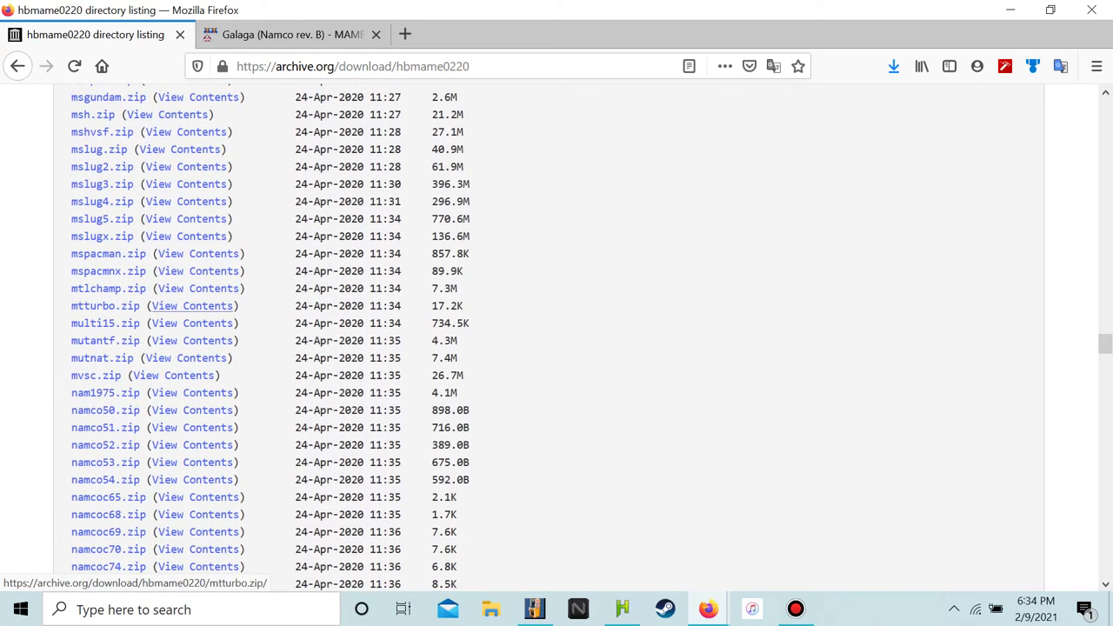
pyautogui.scroll(-10, 199, 283)
pyautogui.scroll(20, 198, 283)
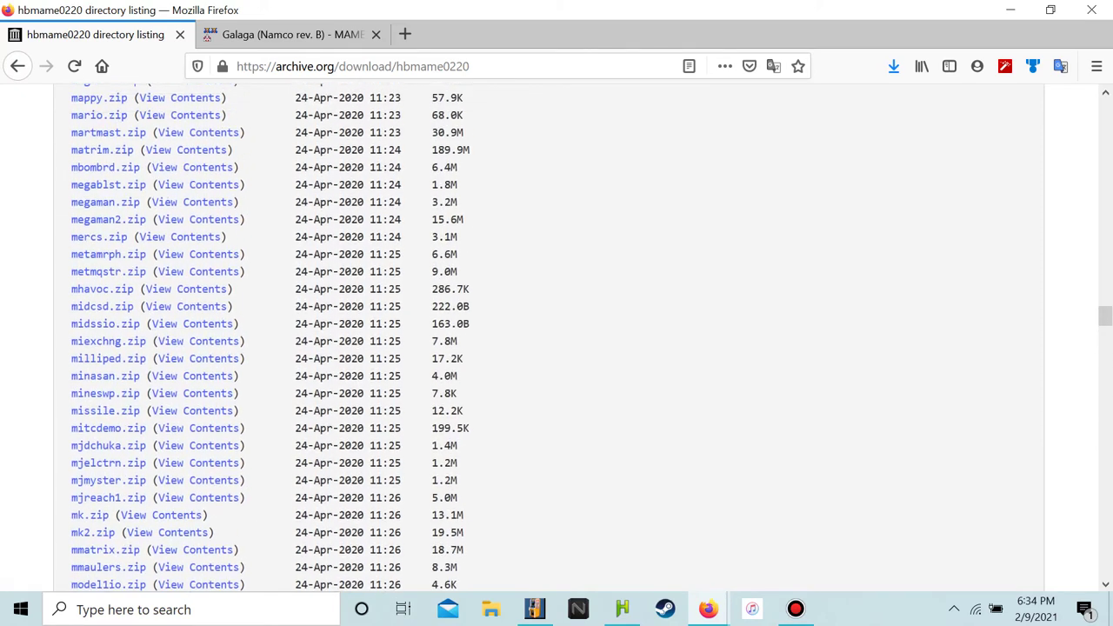
pyautogui.scroll(4, 109, 254)
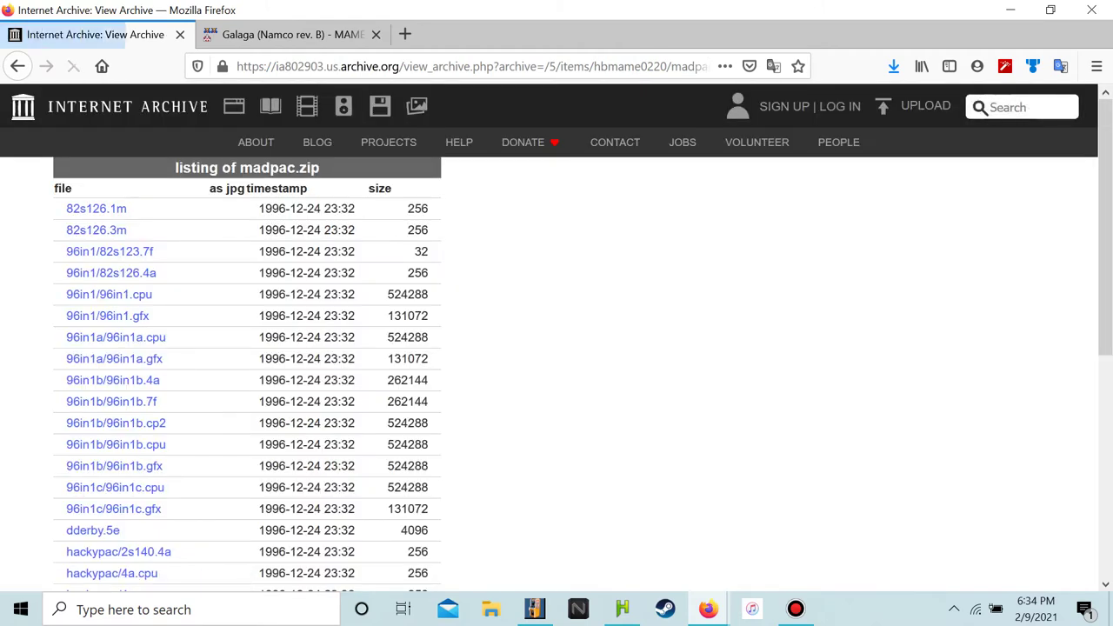
pyautogui.scroll(-8, 186, 288)
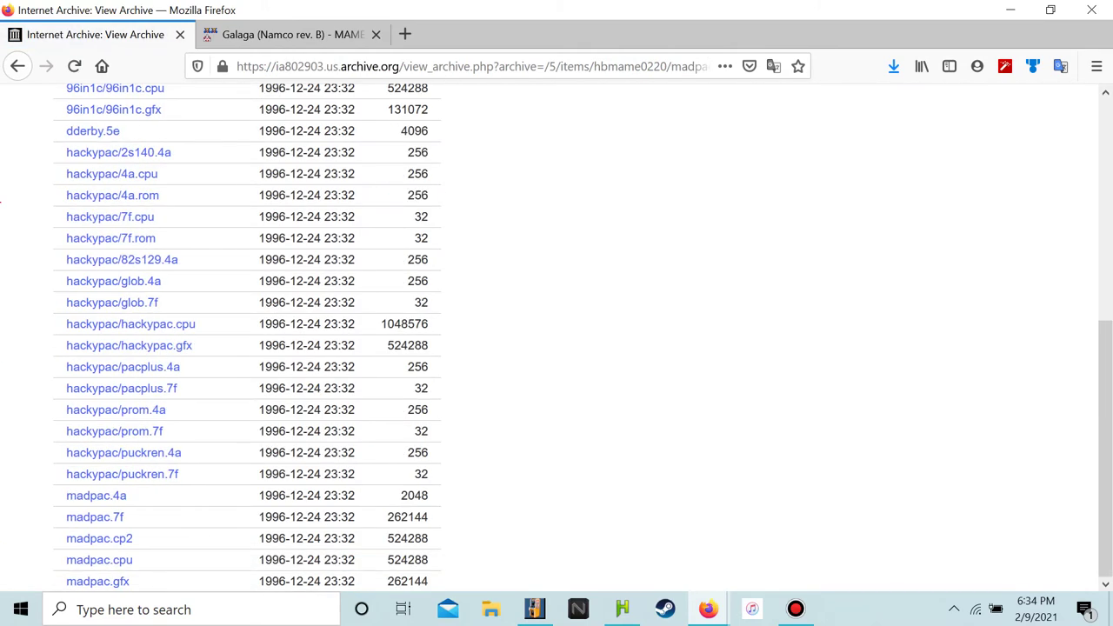
pyautogui.hotkey('alt', 'Left')
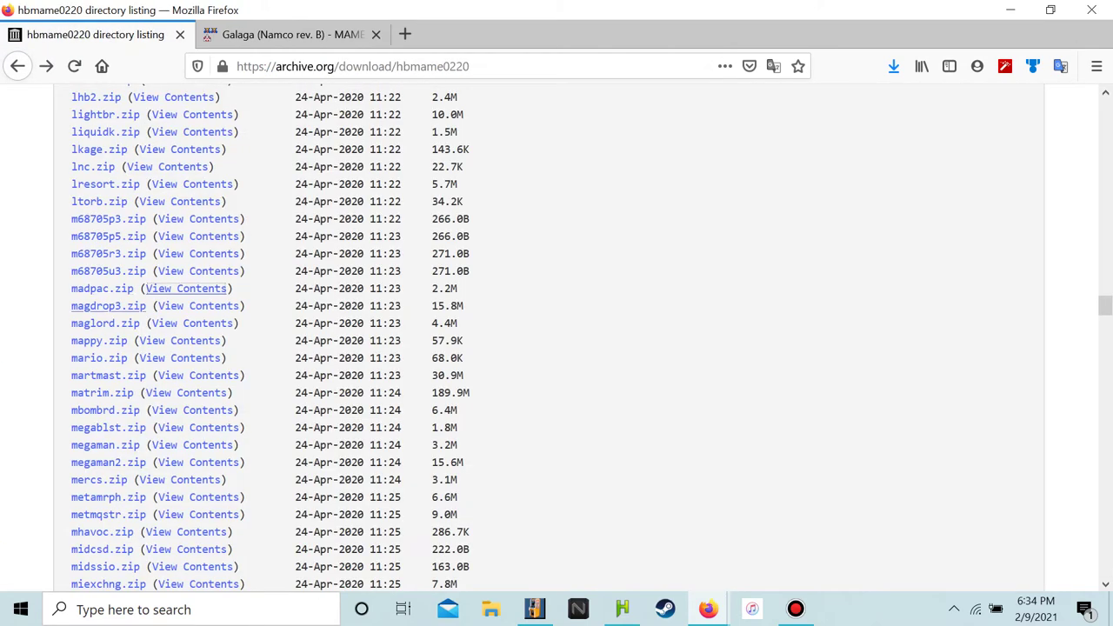
# Save madpac.zip from the hbmame0220 listing to the Downloads folder
pyautogui.rightClick(111, 292)
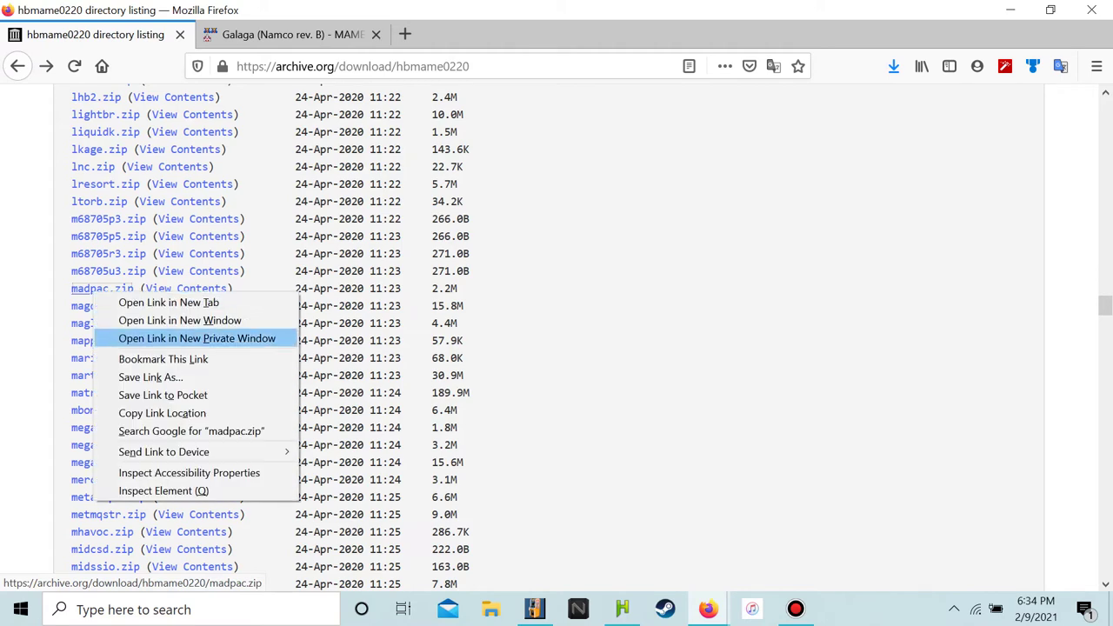
pyautogui.click(130, 376)
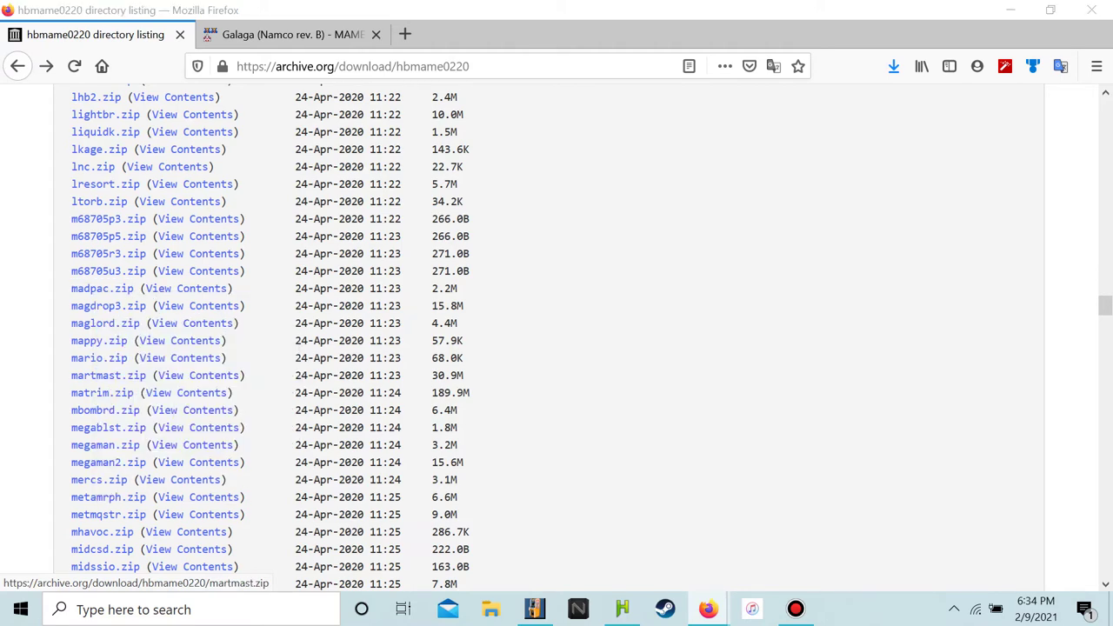
pyautogui.press('Return')
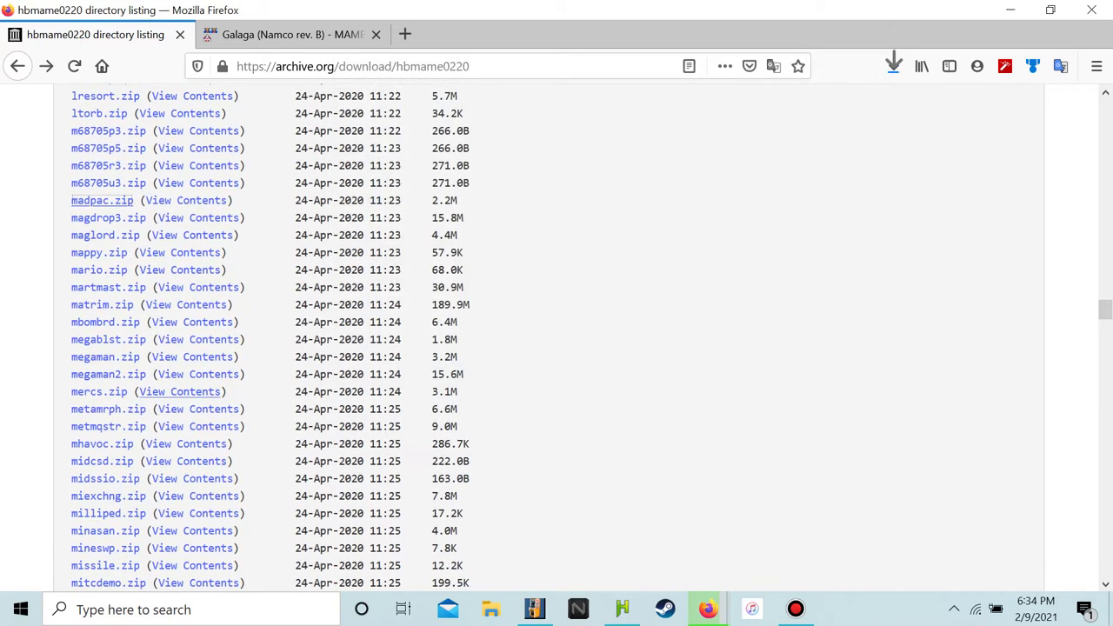
# Find centiped.zip in the hbmame0220 listing and save it to the Downloads folder under its existing name
pyautogui.scroll(20, 131, 348)
pyautogui.scroll(20, 109, 354)
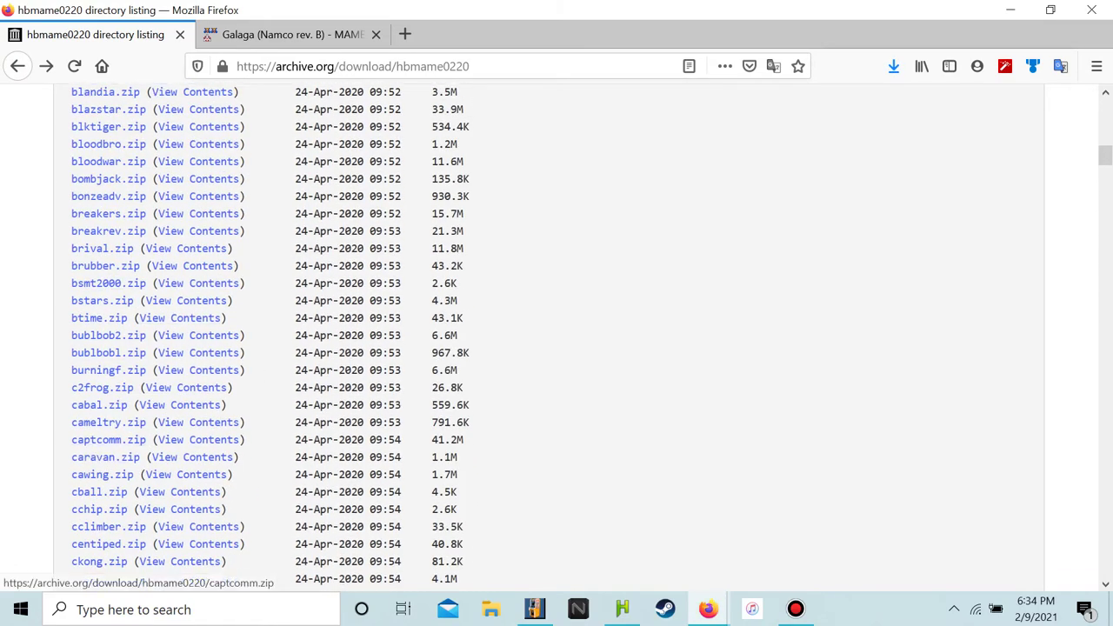
pyautogui.scroll(-4, 109, 448)
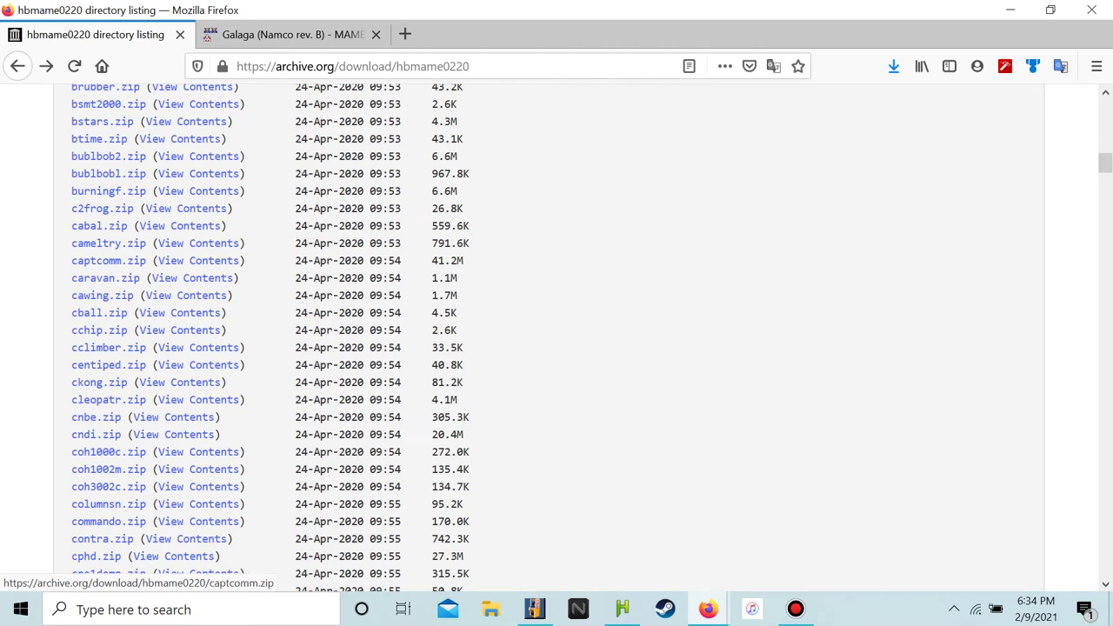
pyautogui.scroll(-6, 109, 423)
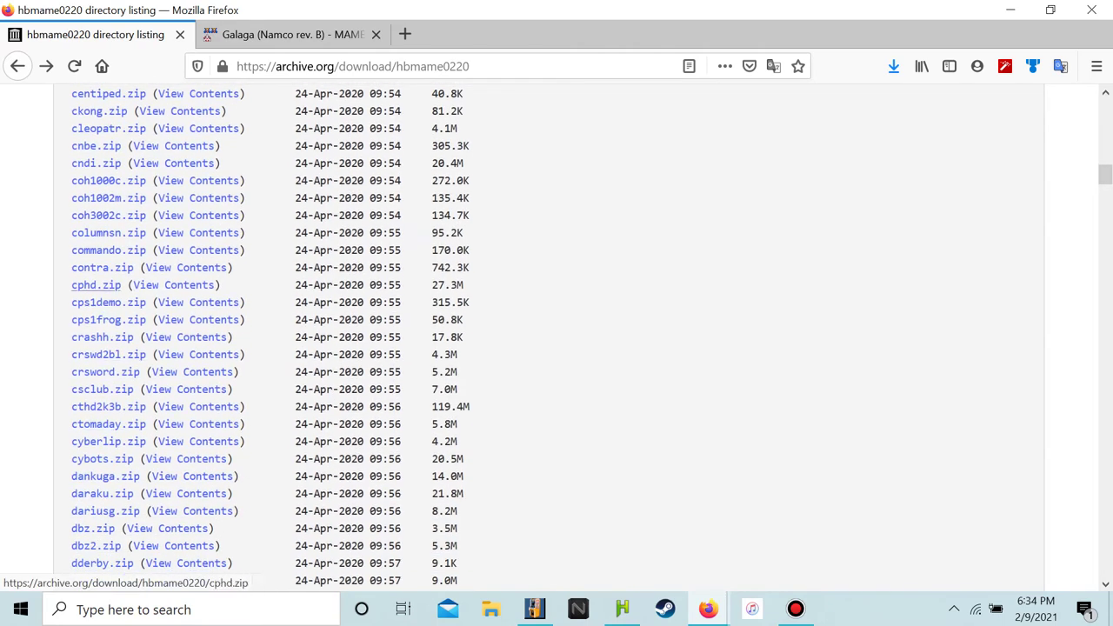
pyautogui.scroll(2, 113, 250)
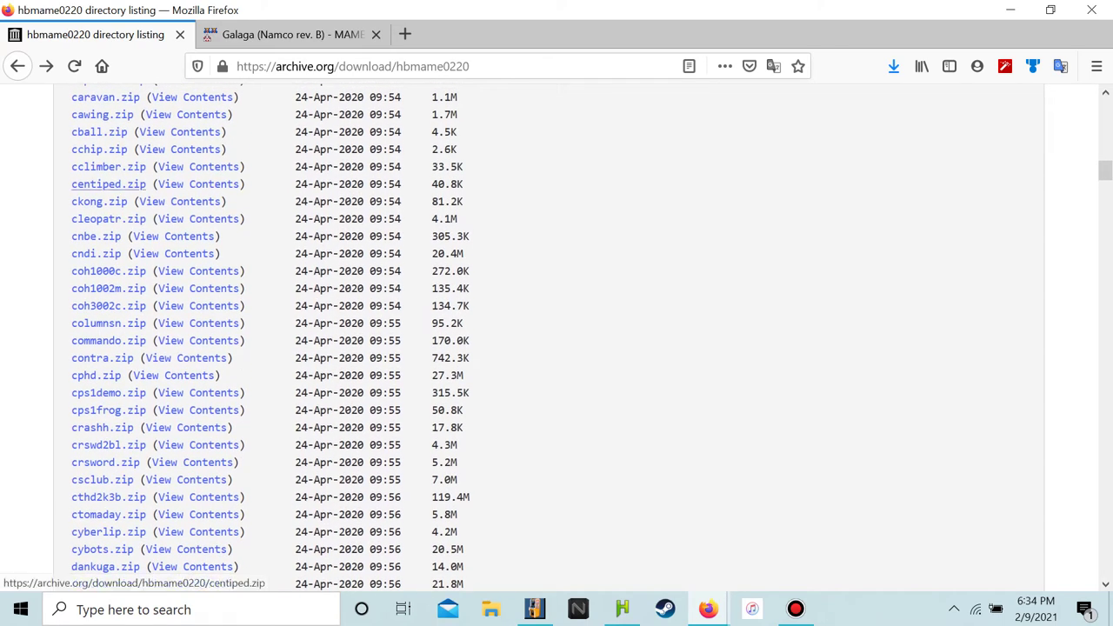
pyautogui.rightClick(139, 183)
pyautogui.click(142, 268)
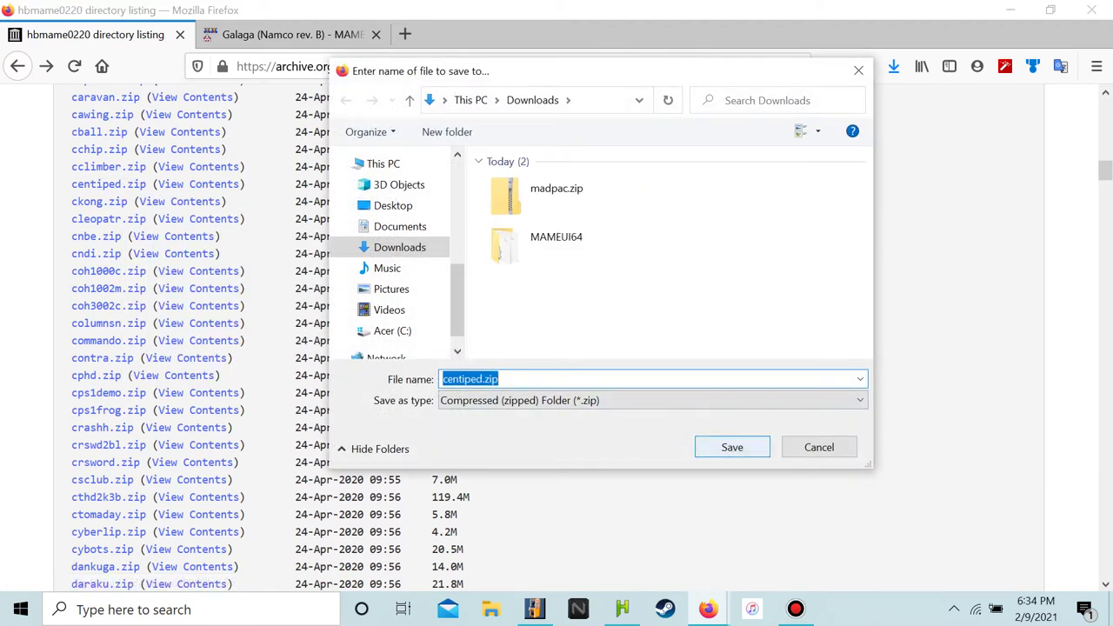
pyautogui.press('Return')
# Examine the ROM archives at the start of the hbmame0220 listing, from 1942.zip through the entries beginning with b
pyautogui.scroll(5, 198, 281)
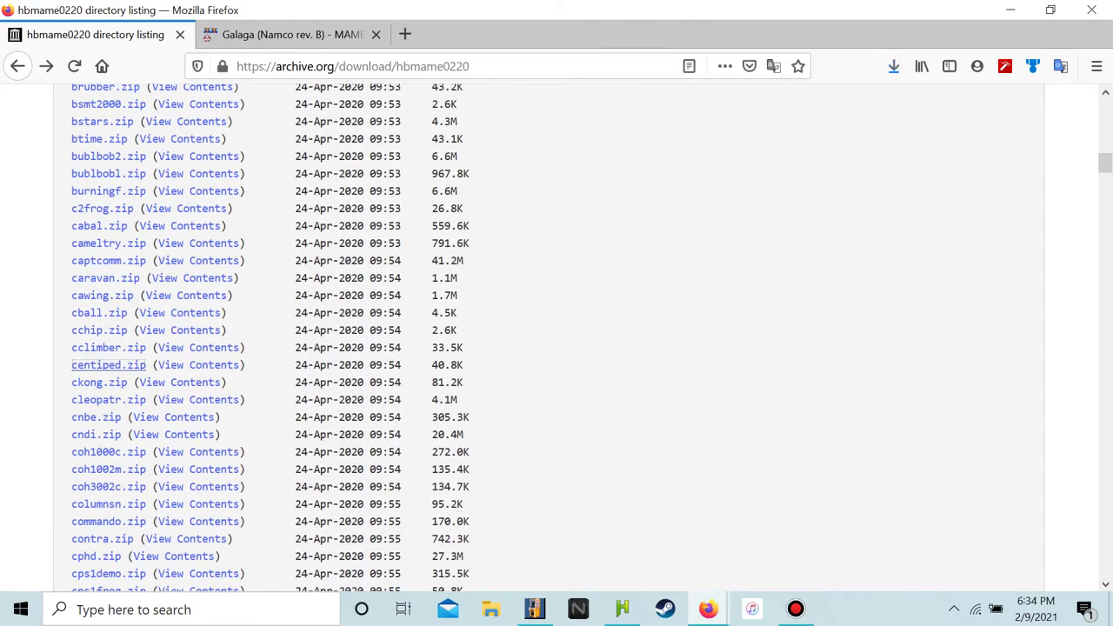
pyautogui.scroll(7, 186, 298)
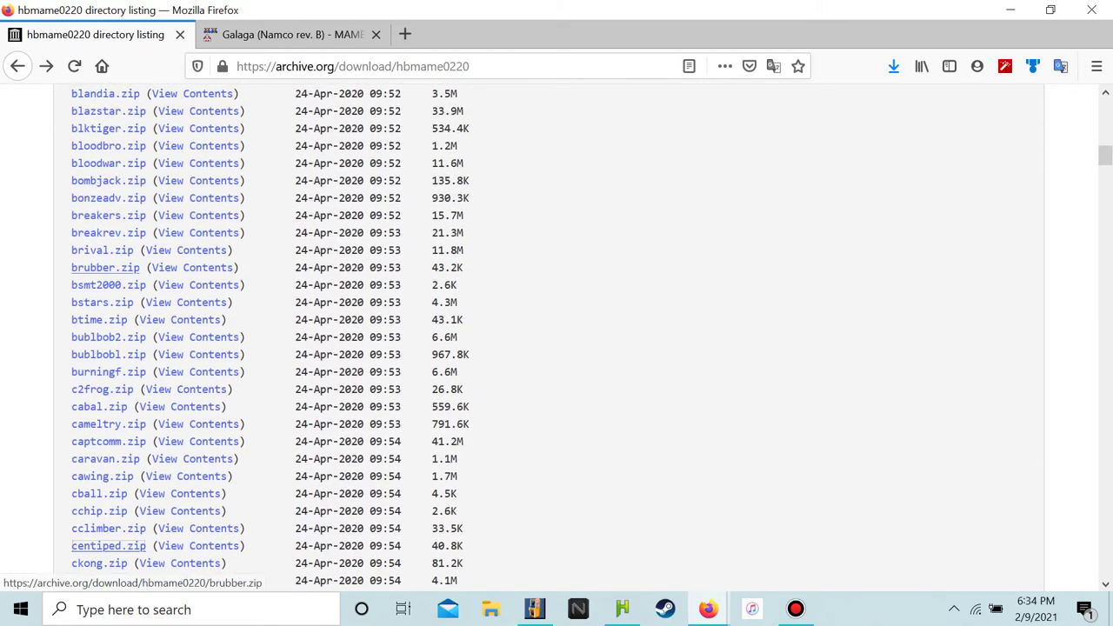
pyautogui.scroll(3, 148, 373)
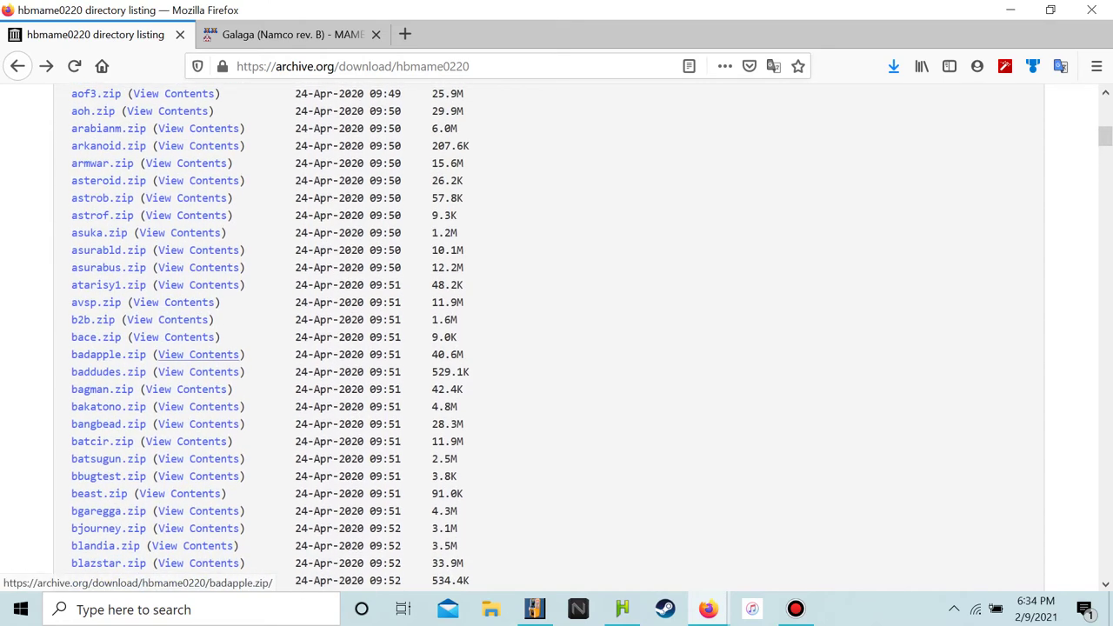
pyautogui.scroll(-5, 186, 444)
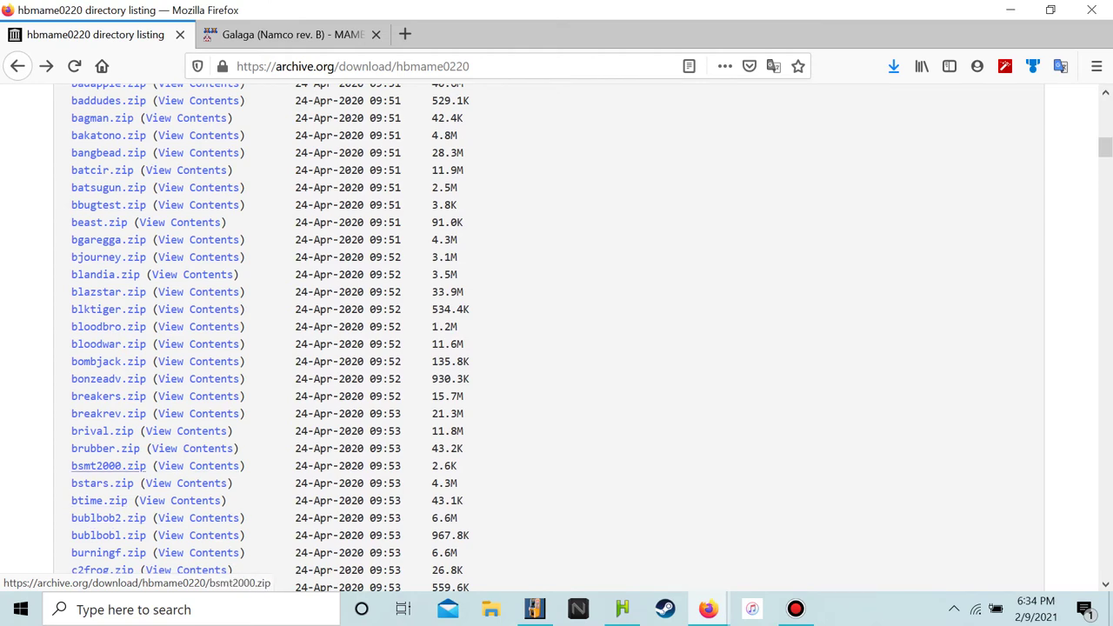
pyautogui.scroll(12, 109, 469)
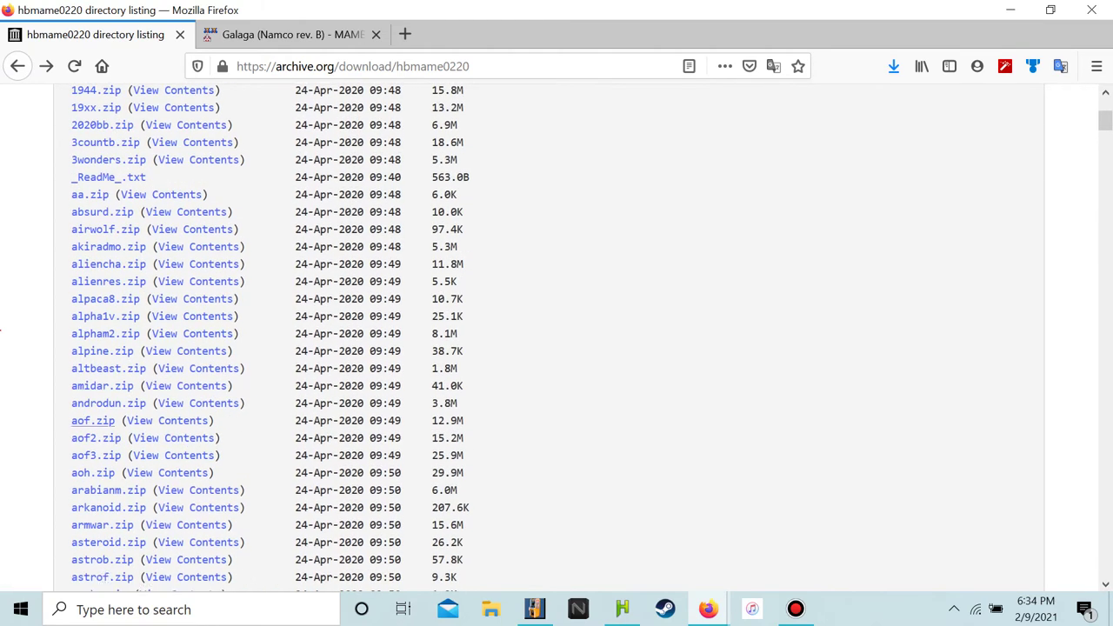
pyautogui.scroll(5, 100, 350)
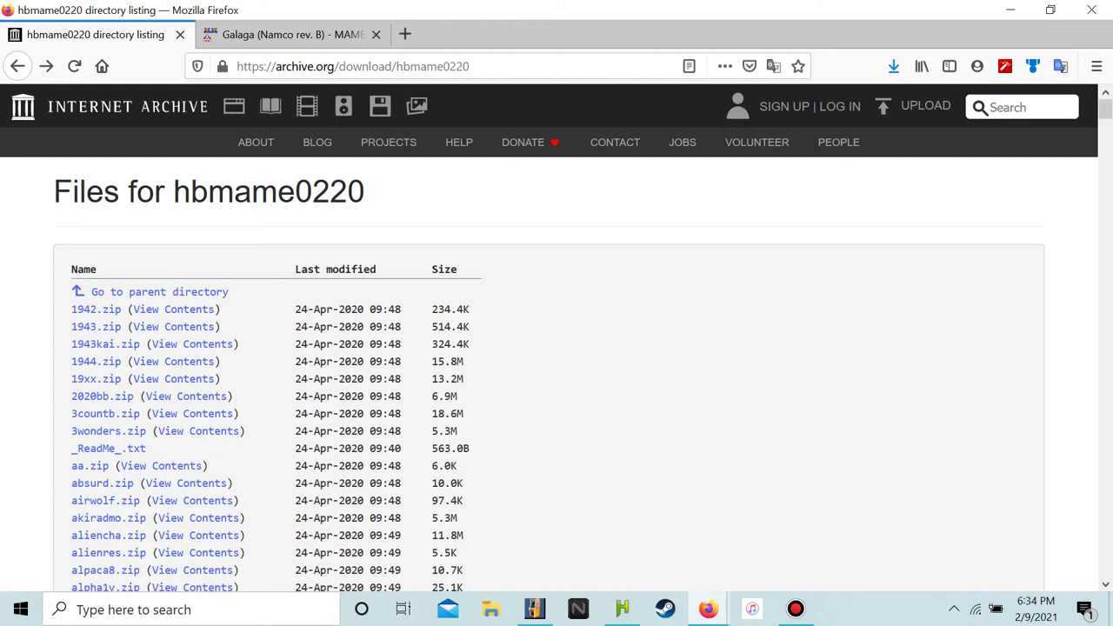
pyautogui.scroll(-5, 96, 379)
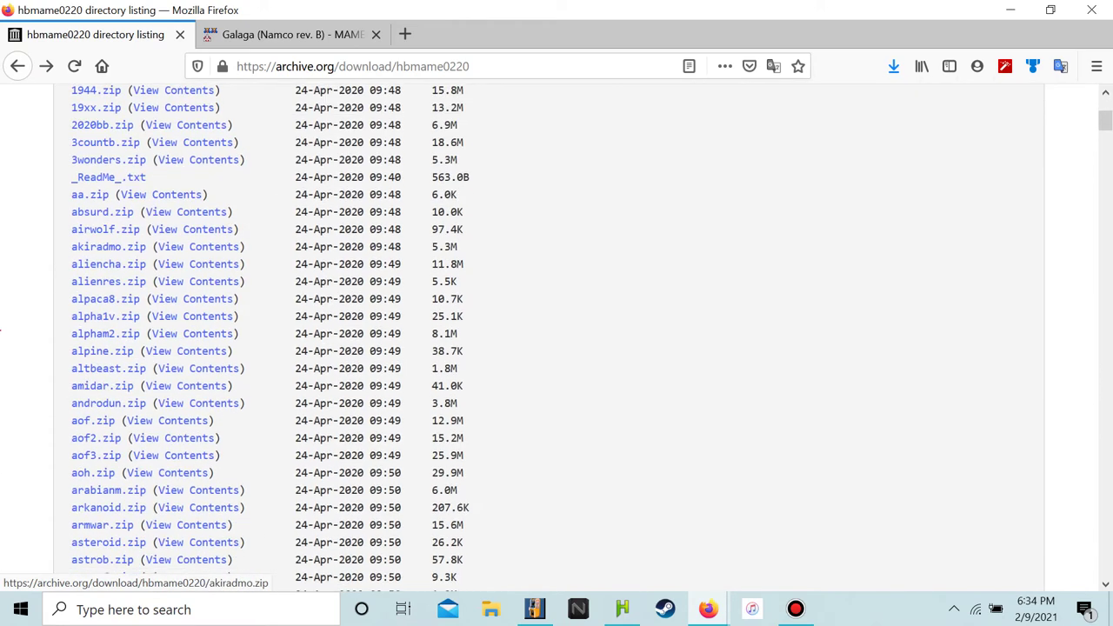
pyautogui.scroll(-5, 96, 404)
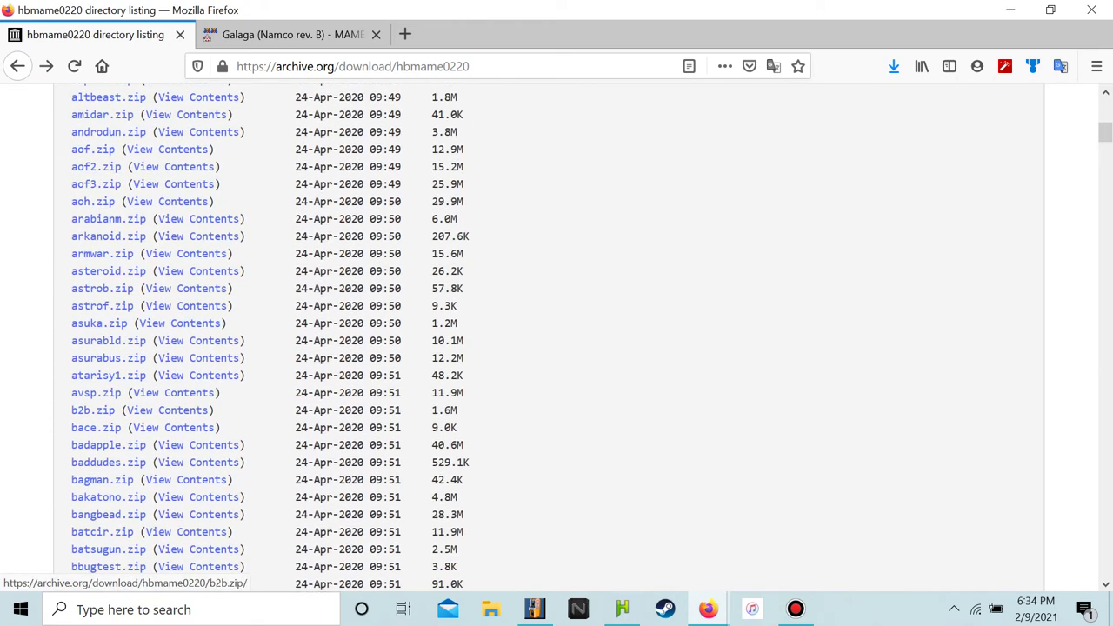
# Find mspacmnx.zip further along in the hbmame0220 listing and open the view of its contents
pyautogui.scroll(-20, 96, 405)
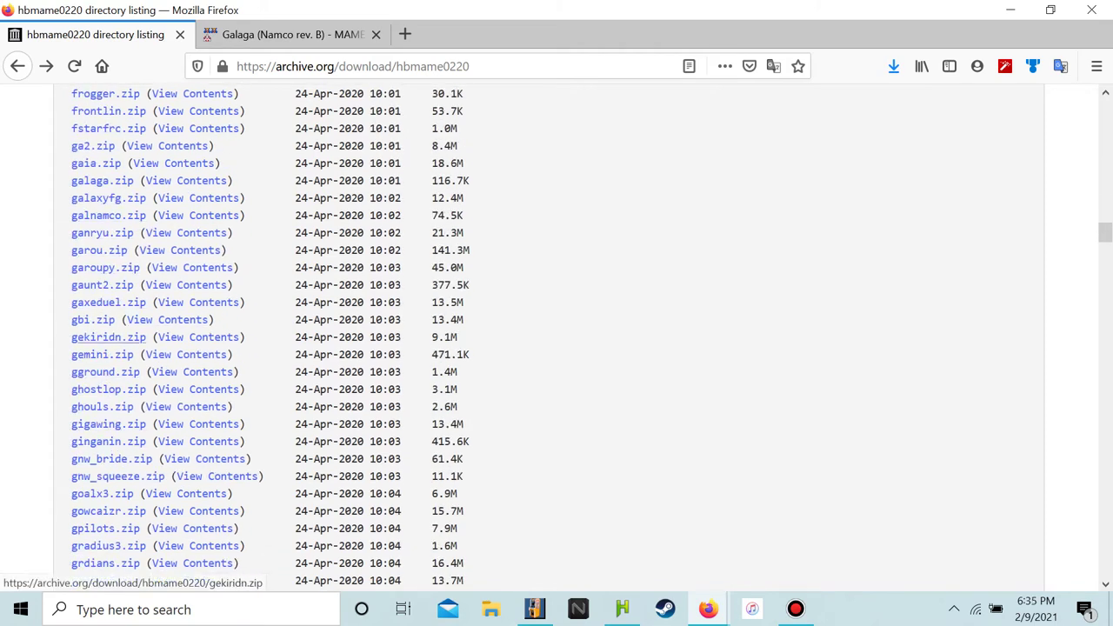
pyautogui.scroll(-16, 96, 352)
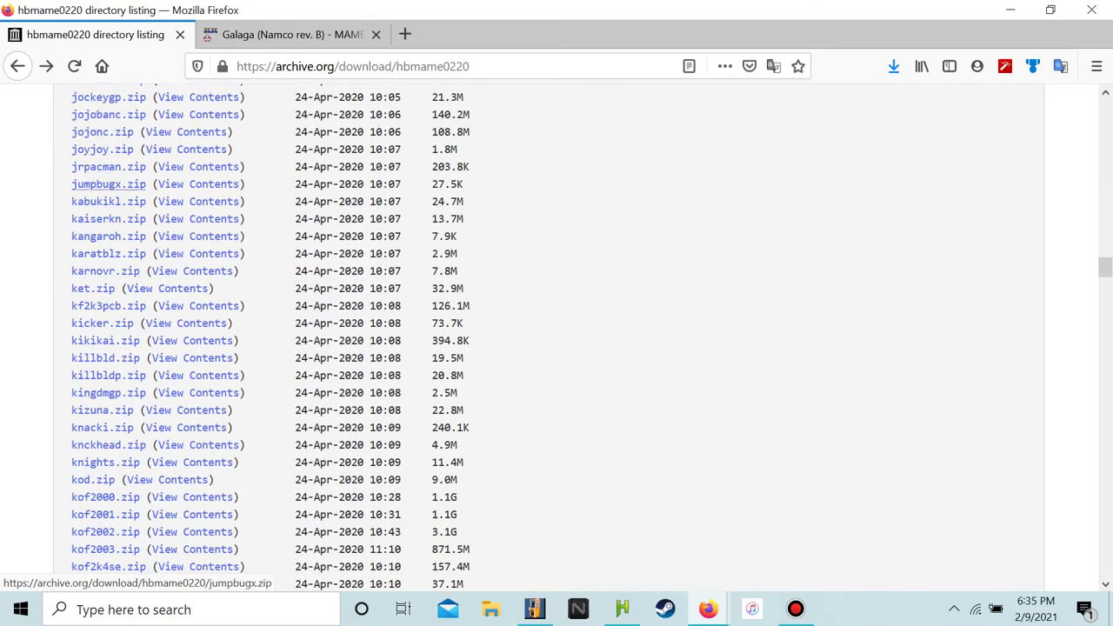
pyautogui.scroll(-20, 109, 183)
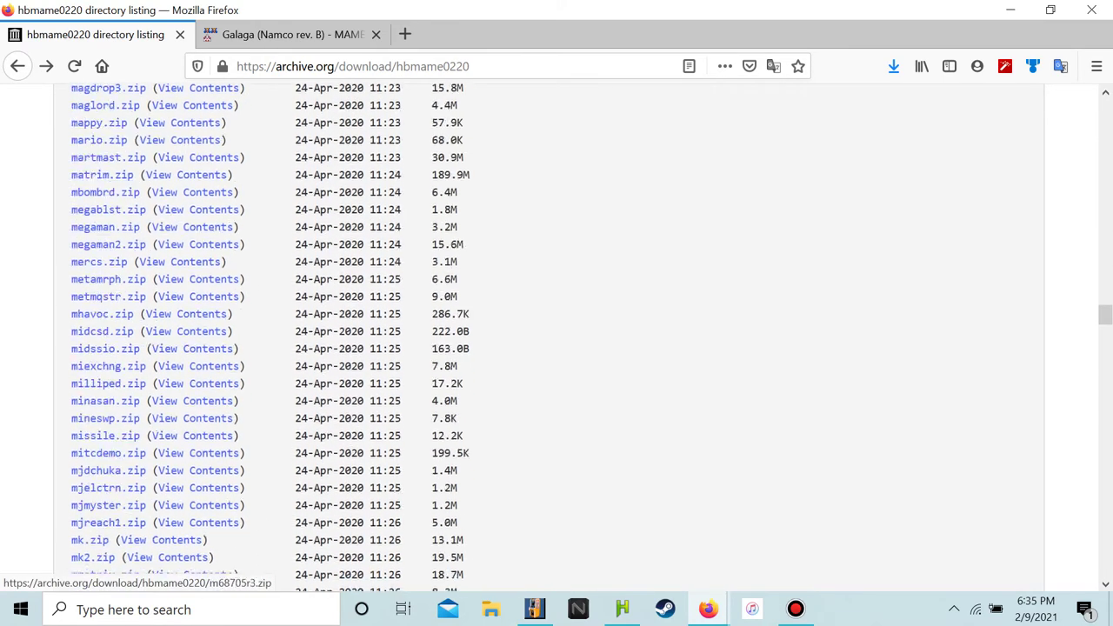
pyautogui.scroll(-8, 557, 337)
pyautogui.scroll(-3, 556, 338)
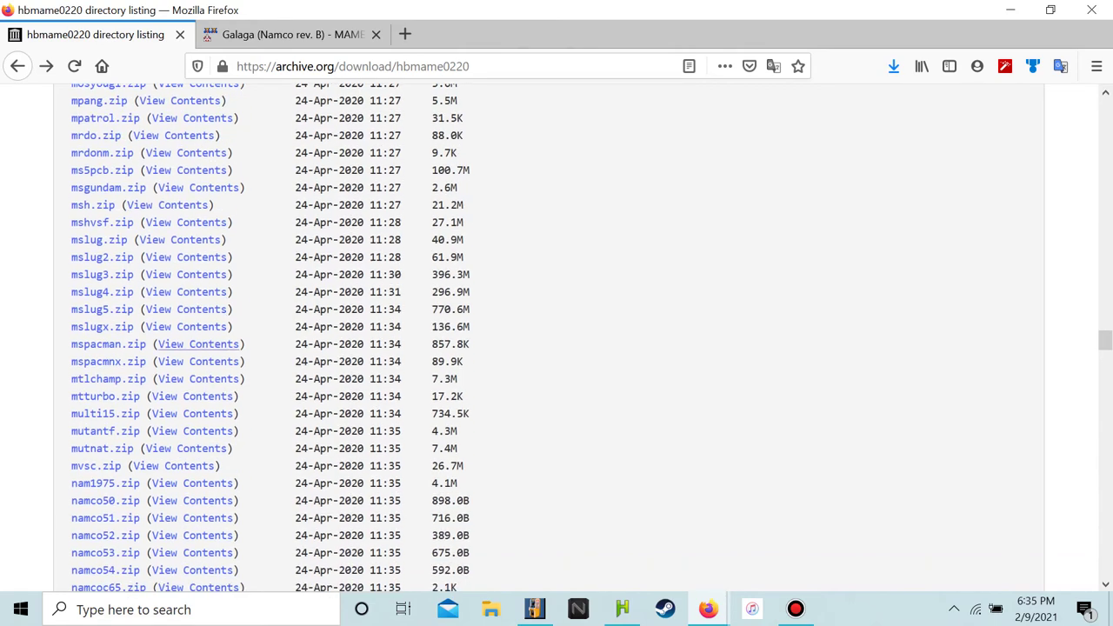
pyautogui.click(199, 362)
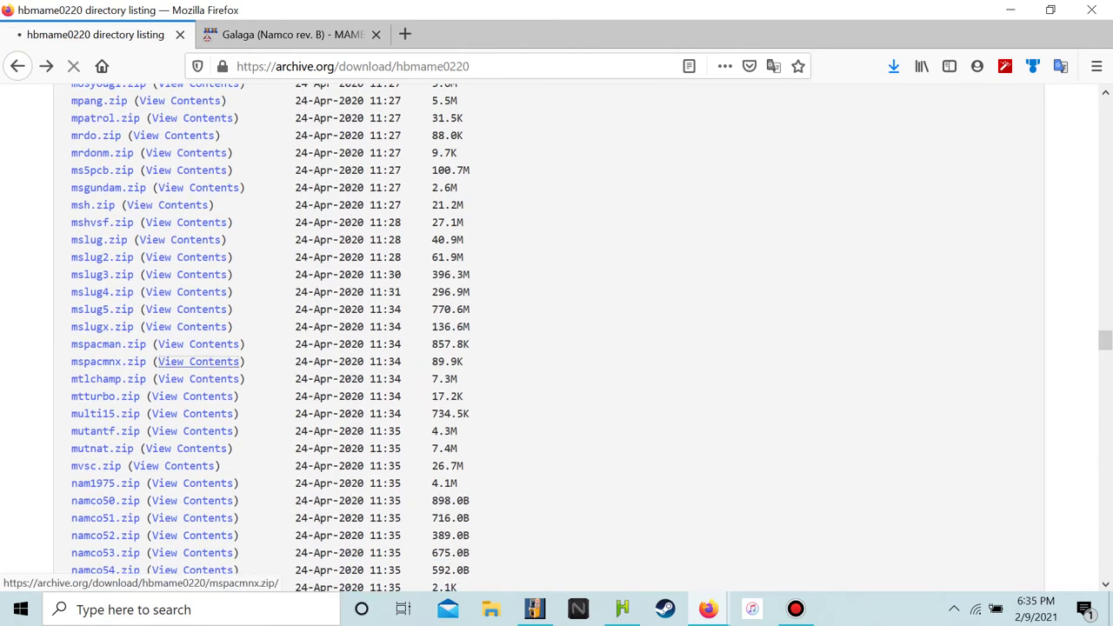
# Look through the contents of mspacmnx.zip and save the archive from the hbmame0220 listing to the Downloads folder
pyautogui.scroll(-4, 557, 338)
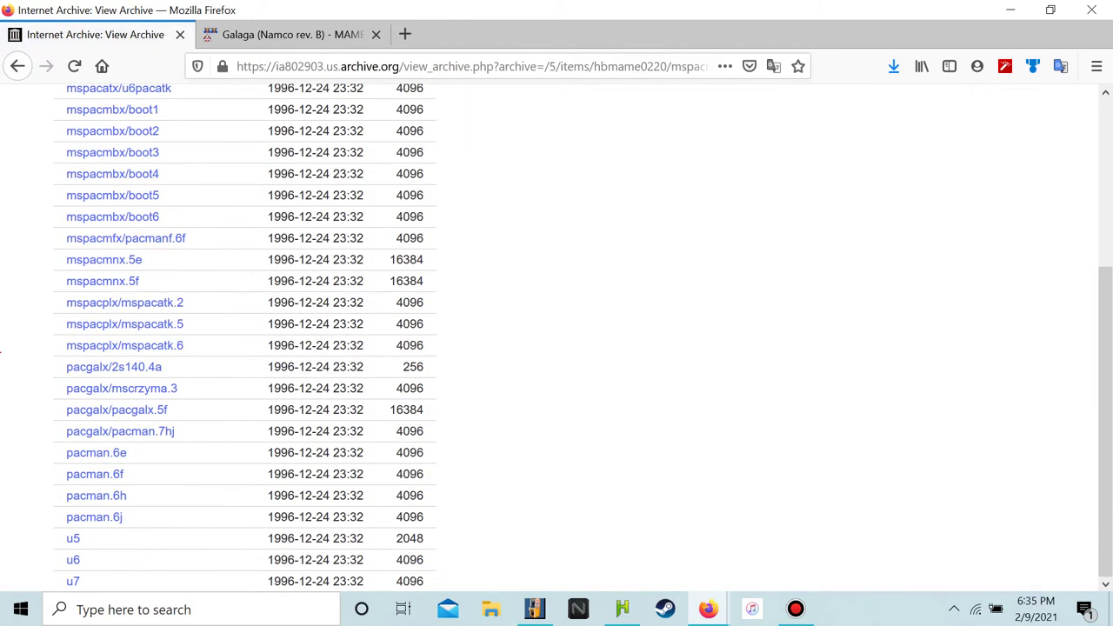
pyautogui.scroll(4, 1, 351)
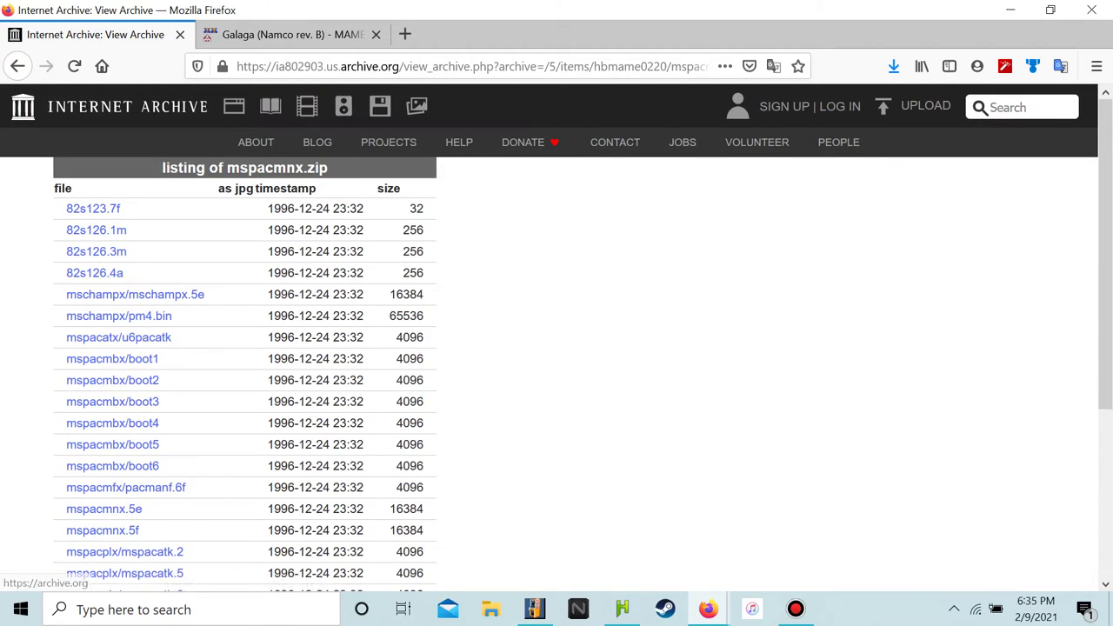
pyautogui.hotkey('alt', 'Left')
pyautogui.rightClick(128, 362)
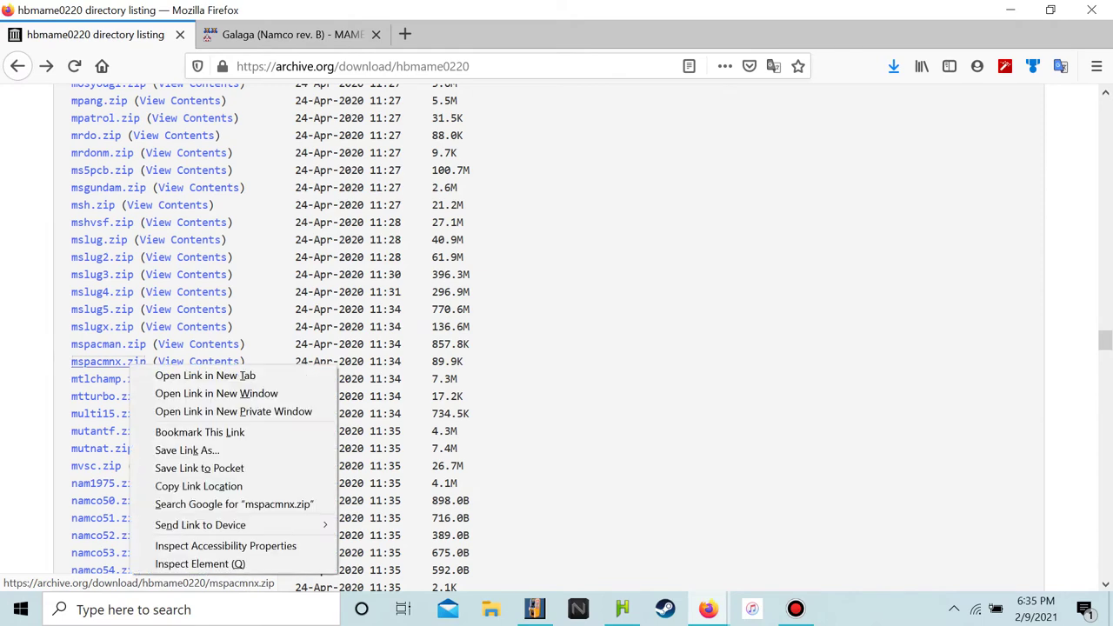
pyautogui.click(185, 449)
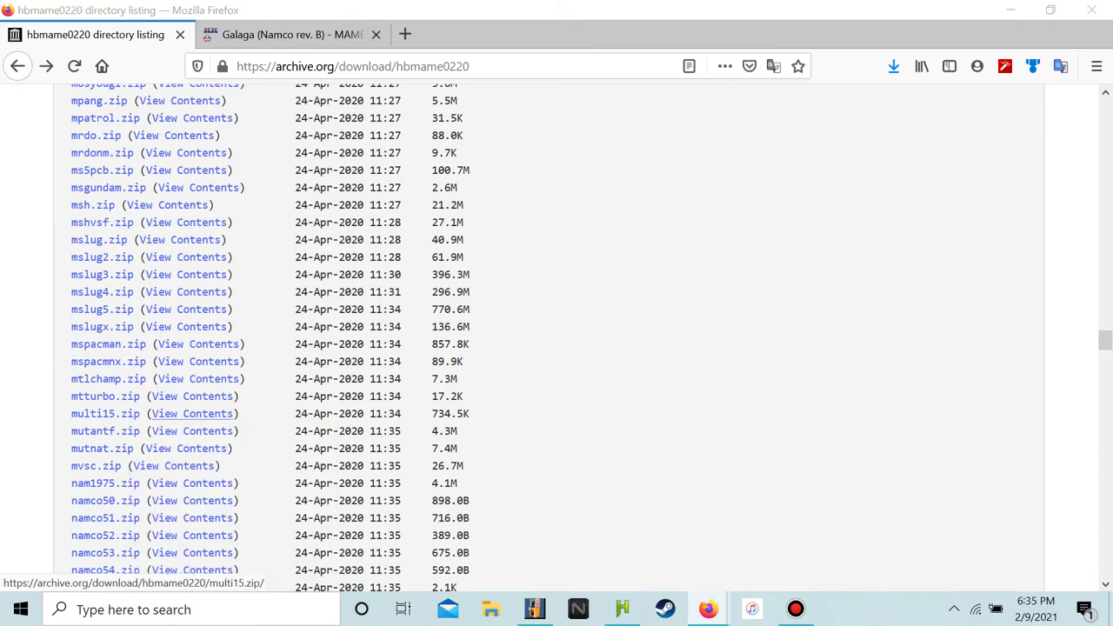
pyautogui.press('Return')
# Find puckmanx.zip further along in the hbmame0220 listing and look through its contents
pyautogui.scroll(-7, 108, 248)
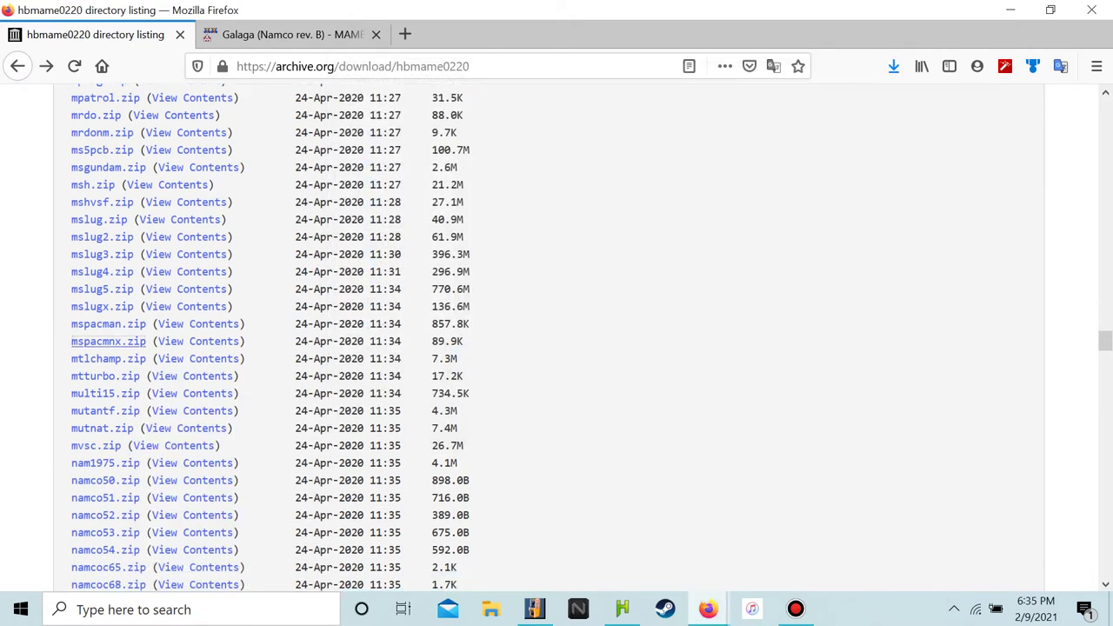
pyautogui.scroll(1, 108, 249)
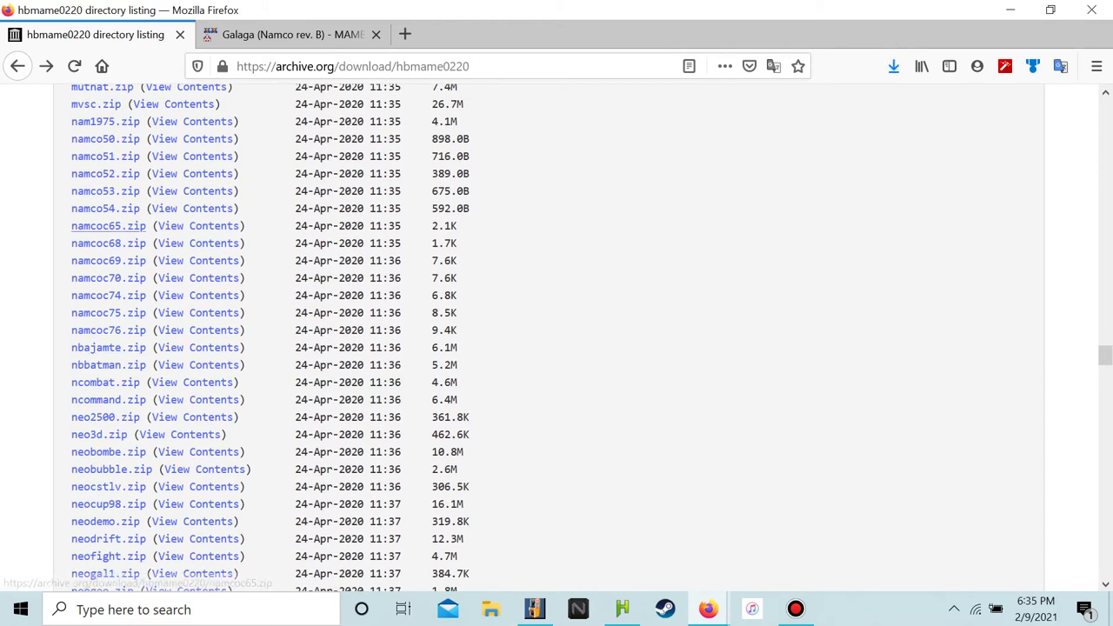
pyautogui.scroll(-6, 108, 249)
pyautogui.scroll(-6, 108, 364)
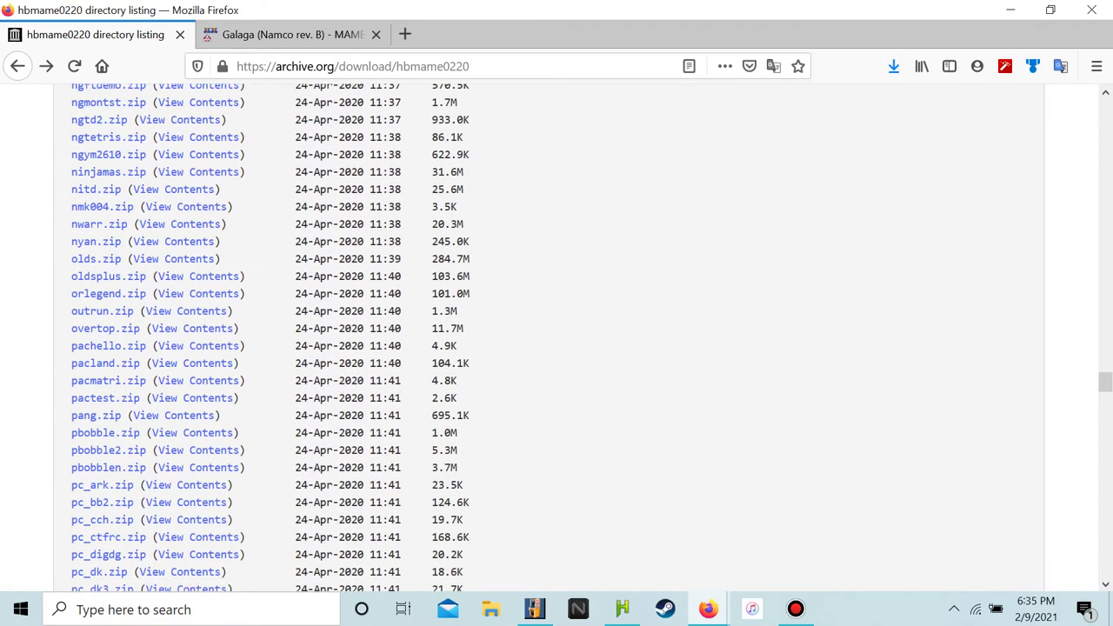
pyautogui.scroll(2, 108, 364)
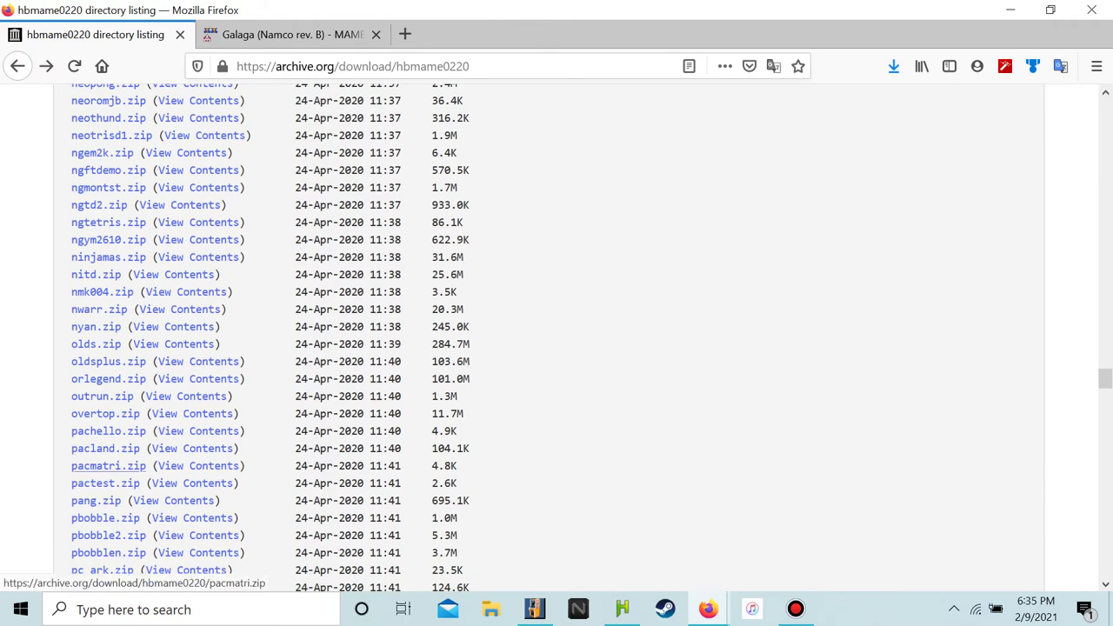
pyautogui.scroll(-14, 107, 452)
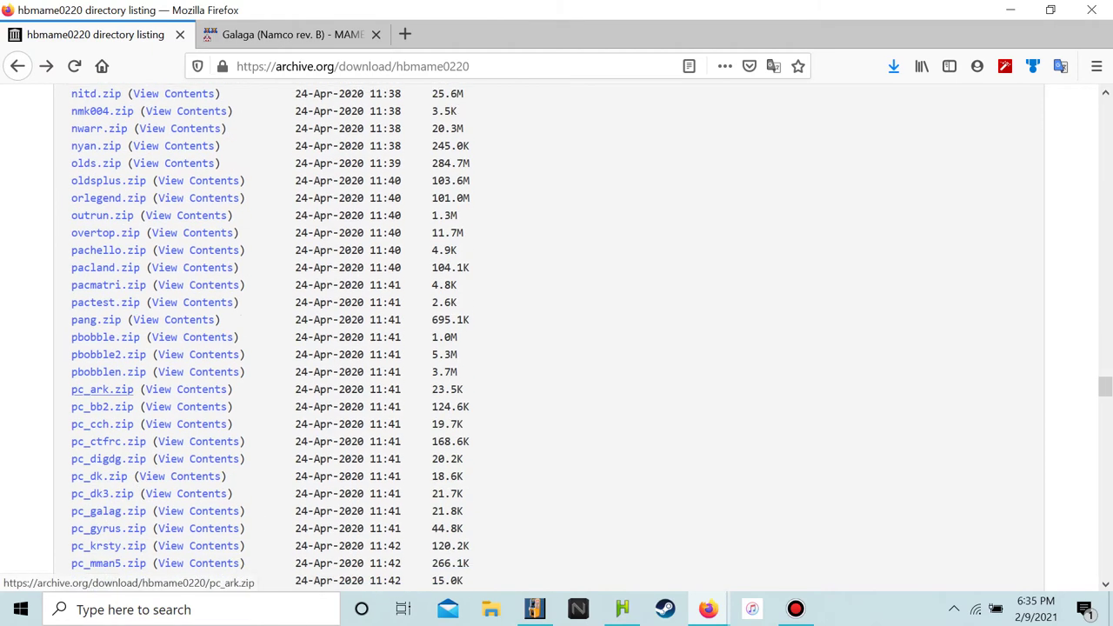
pyautogui.scroll(-2, 108, 461)
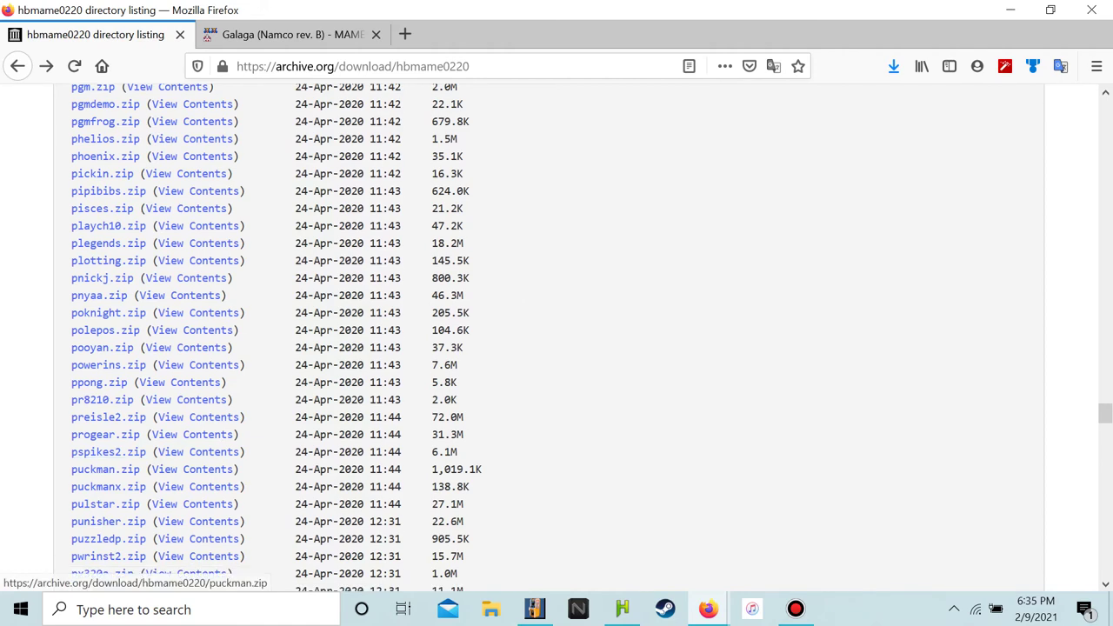
pyautogui.click(198, 487)
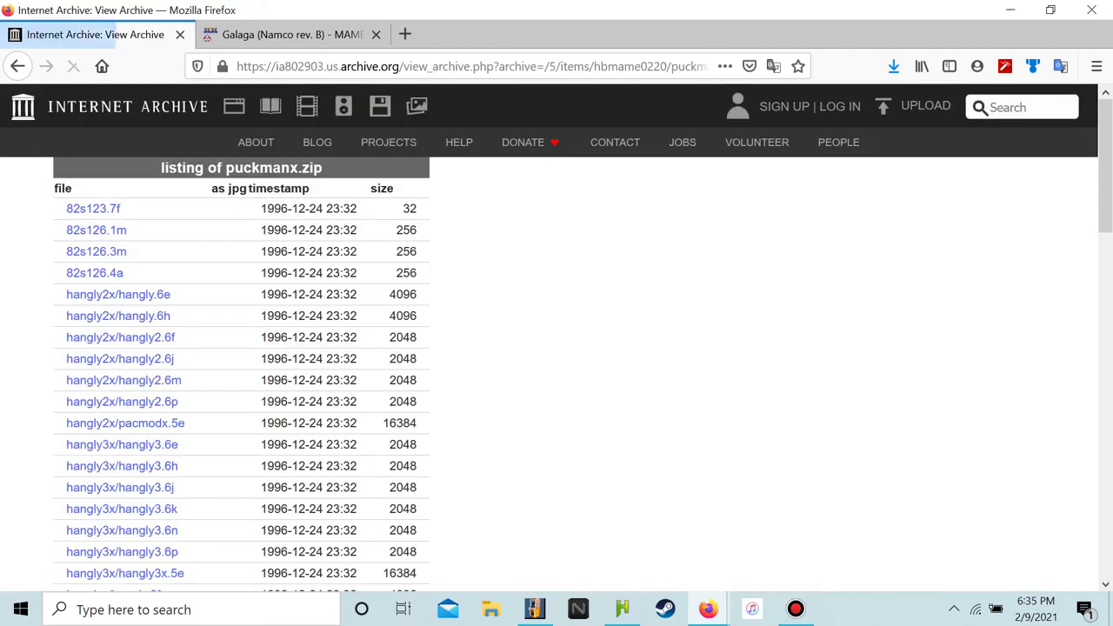
pyautogui.scroll(-20, 198, 487)
pyautogui.scroll(-2, 198, 487)
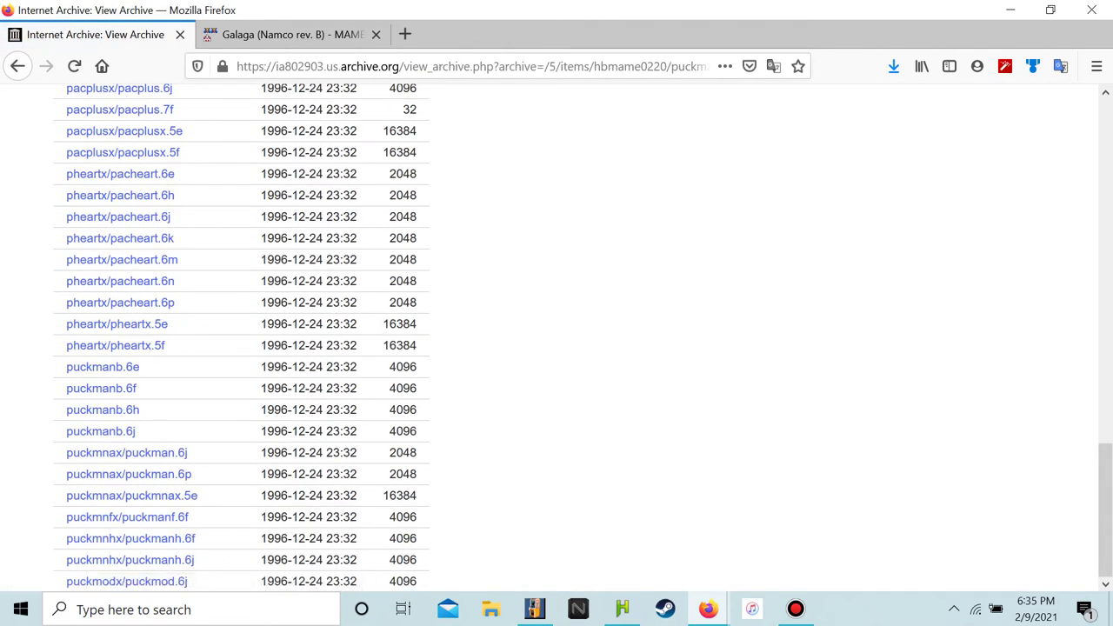
# Return to the hbmame0220 listing and save puckmanx.zip to the Downloads folder under its existing name
pyautogui.hotkey('alt', 'Left')
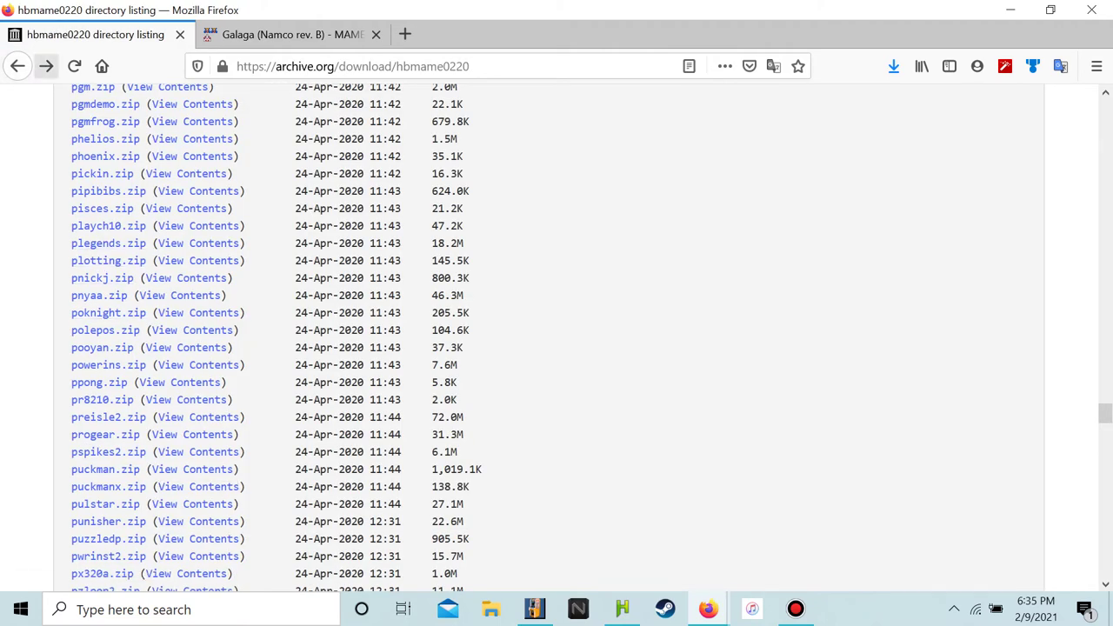
pyautogui.hotkey('alt', 'Left')
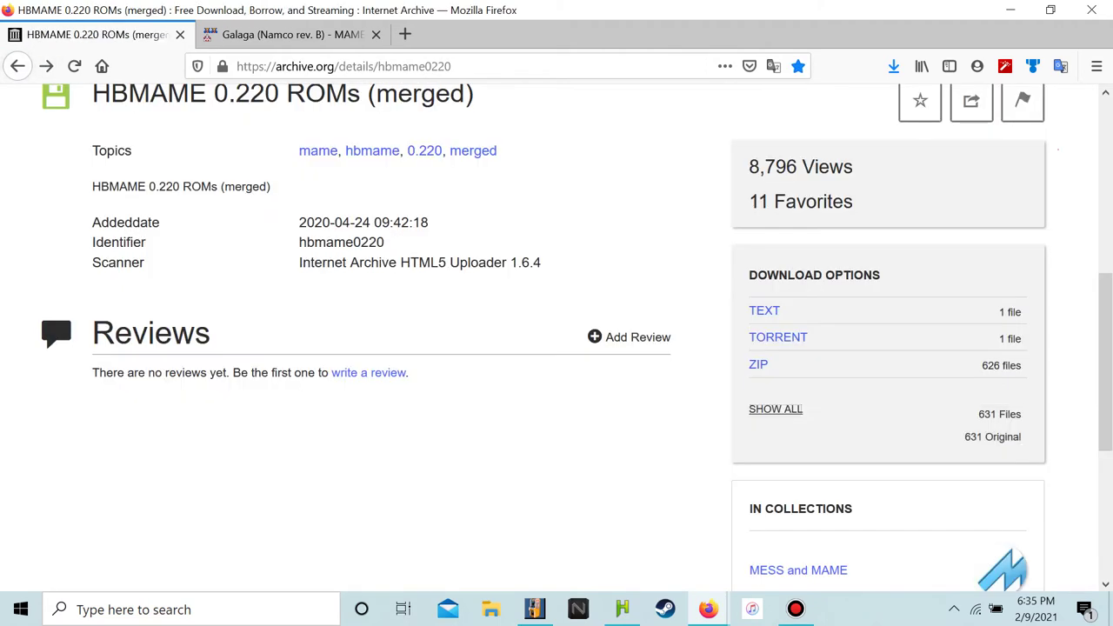
pyautogui.hotkey('alt', 'Right')
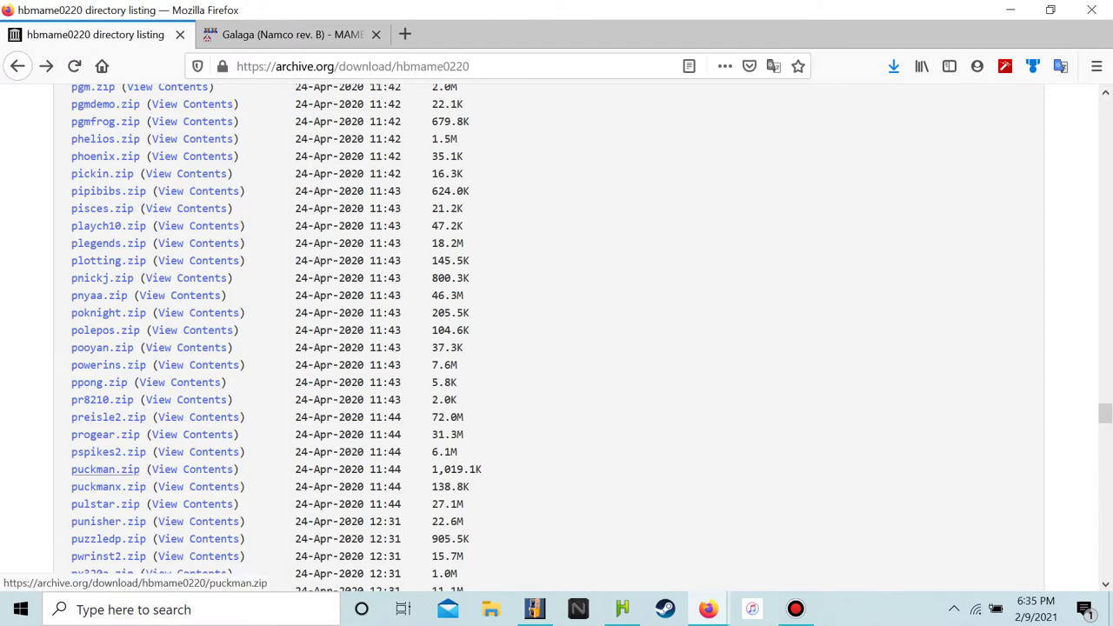
pyautogui.rightClick(124, 487)
pyautogui.click(174, 359)
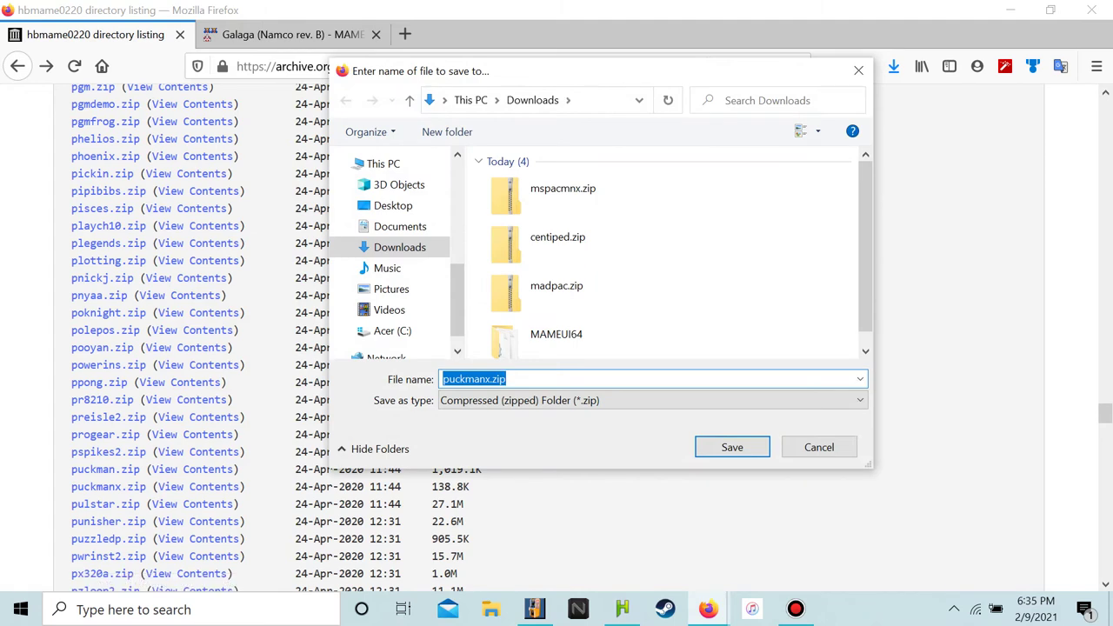
pyautogui.click(733, 447)
# Find rallyx.zip among the entries beginning with r and look through its contents
pyautogui.scroll(-15, 732, 447)
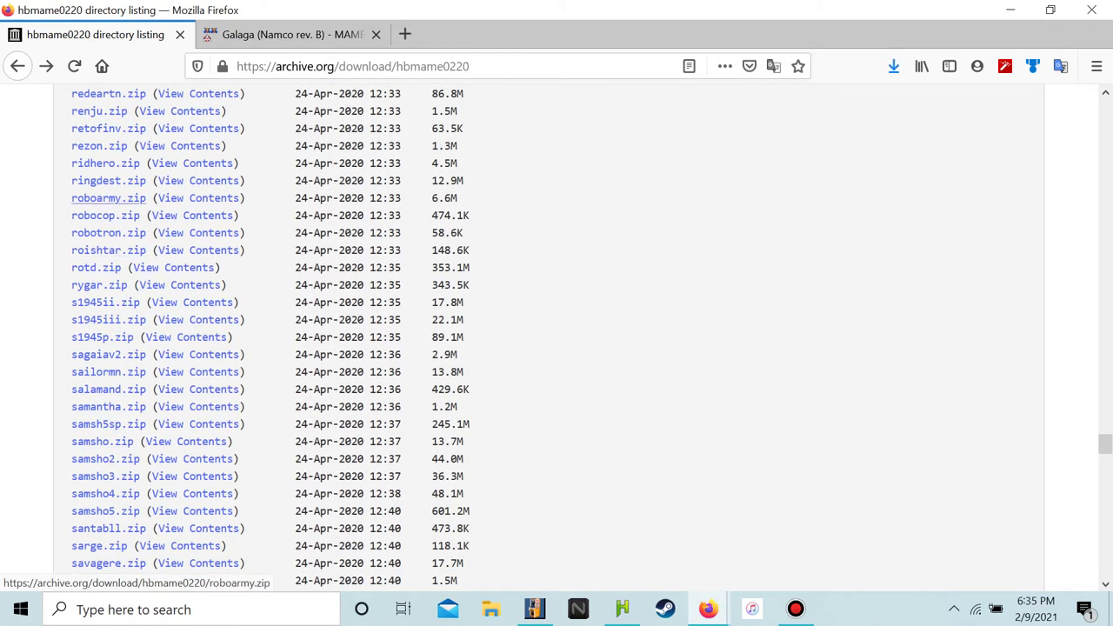
pyautogui.scroll(2, 104, 209)
pyautogui.scroll(2, 105, 218)
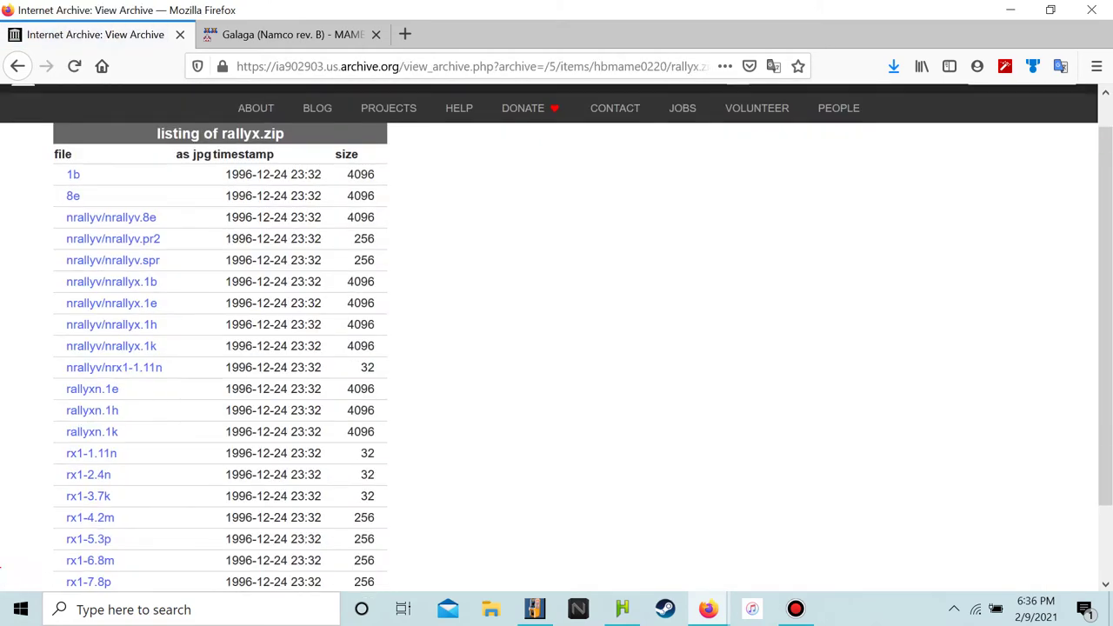
pyautogui.scroll(-2, 557, 339)
# Return to the hbmame0220 listing and save rallyx.zip to the Downloads folder
pyautogui.hotkey('alt', 'Left')
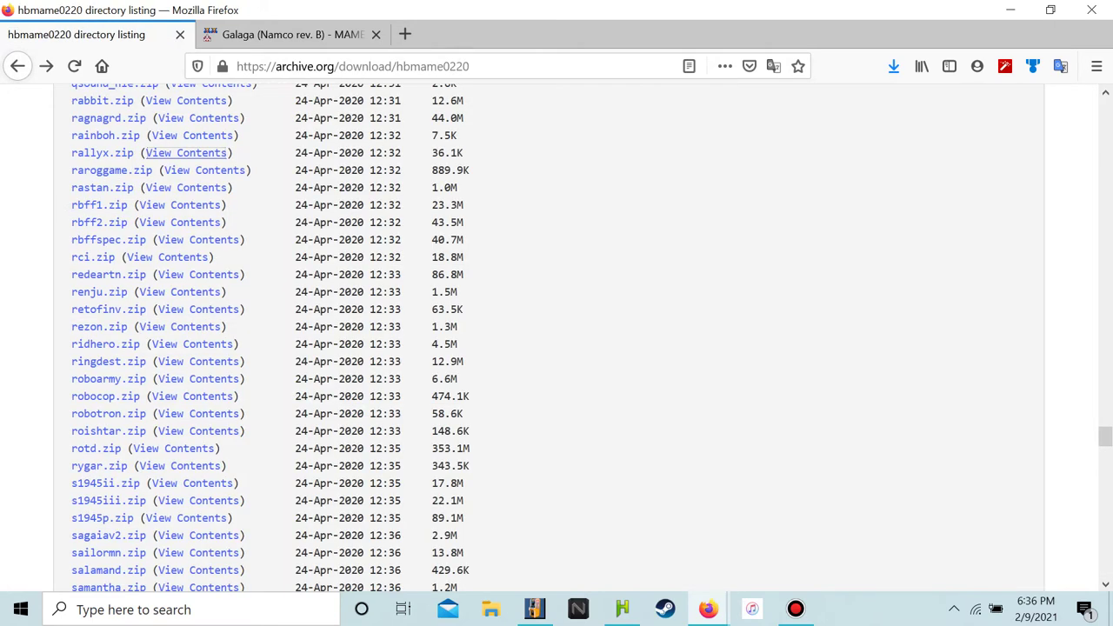
pyautogui.rightClick(107, 152)
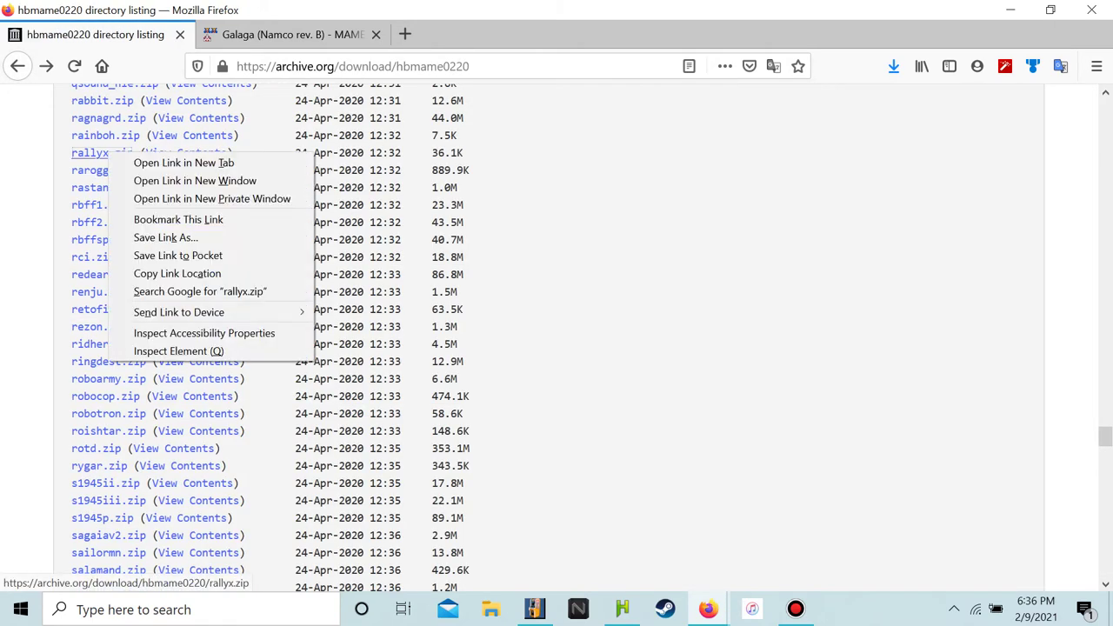
pyautogui.click(161, 237)
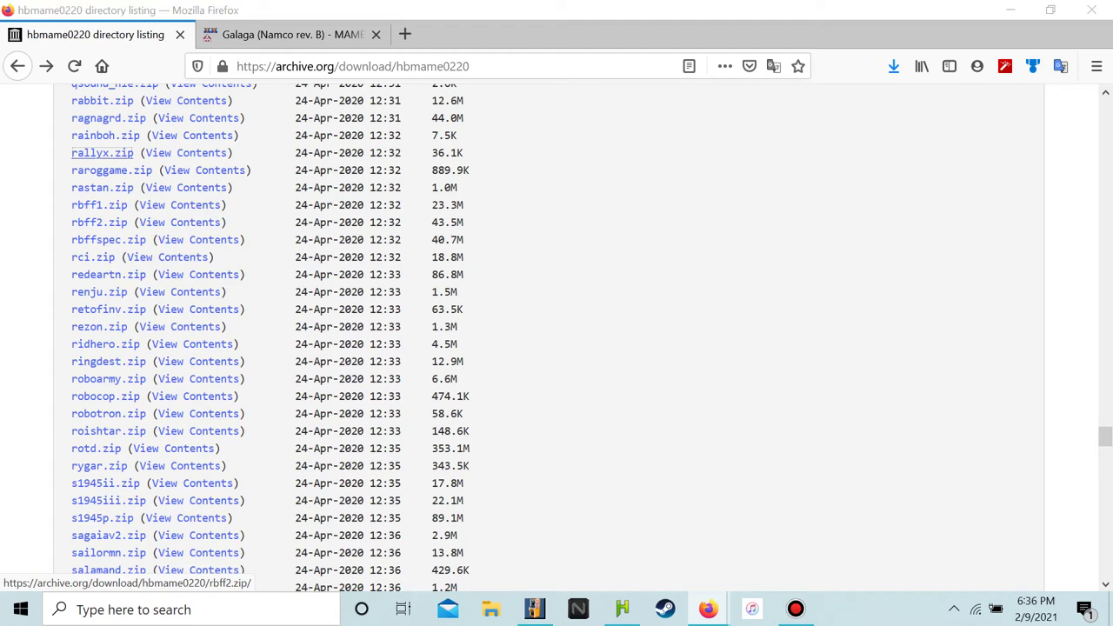
pyautogui.click(756, 446)
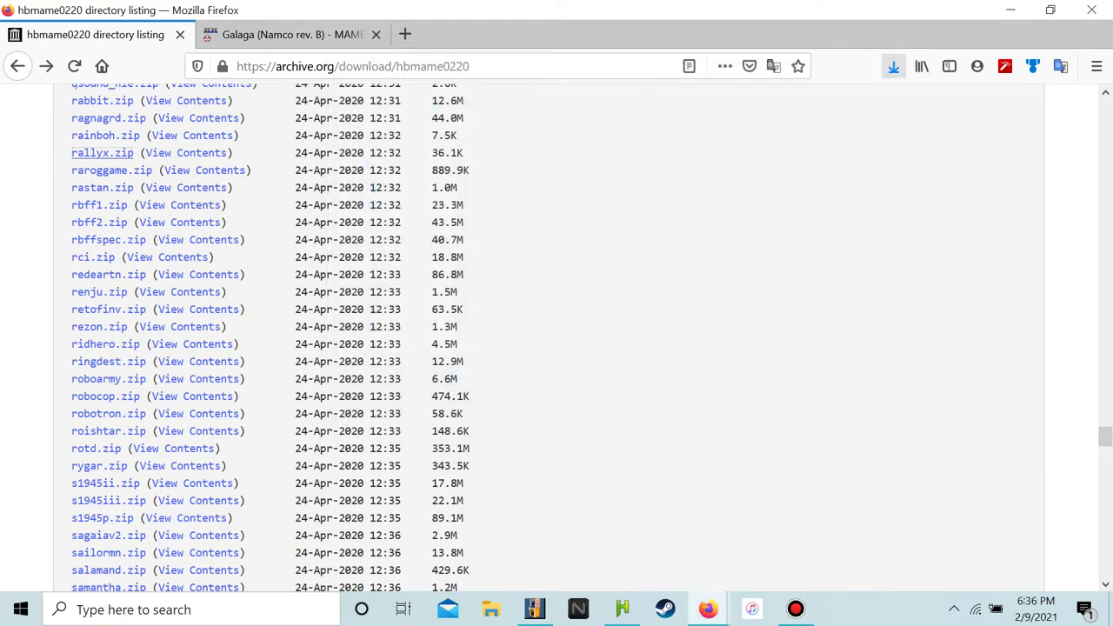
# Show the downloaded rallyx.zip in its folder and select centiped.zip, madpac.zip, mspacmnx.zip, puckmanx.zip and rallyx.zip together
pyautogui.click(572, 385)
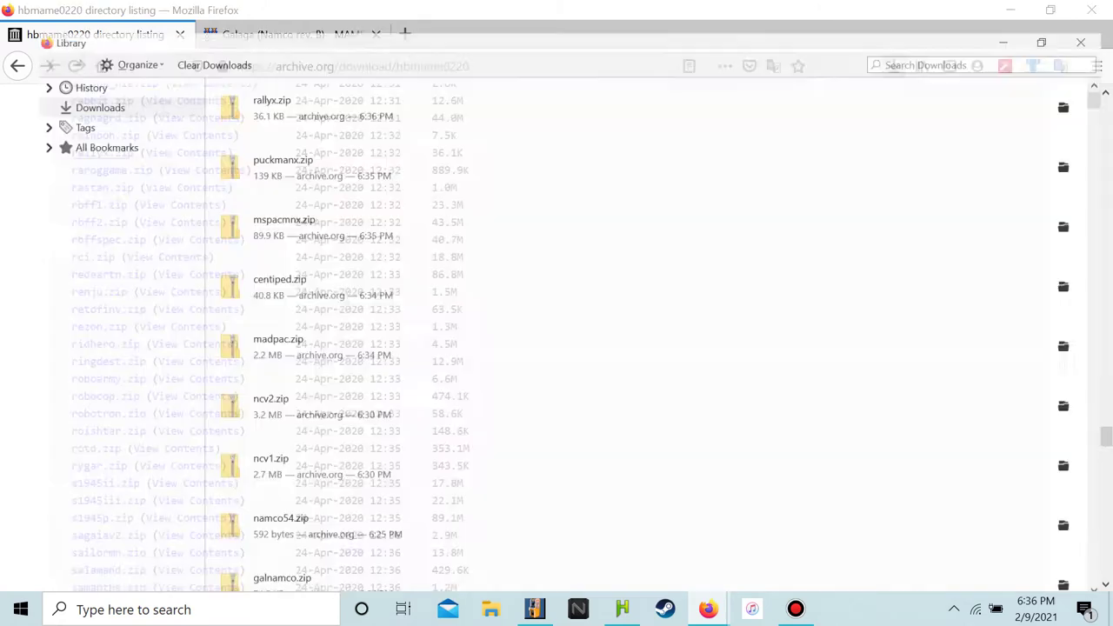
pyautogui.click(1073, 77)
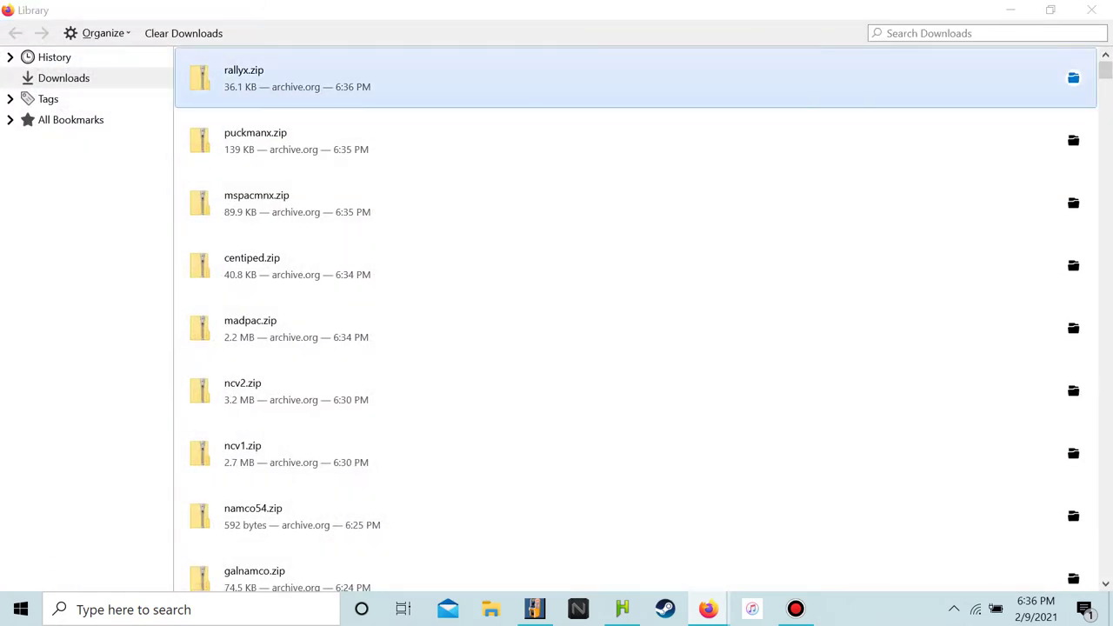
pyautogui.click(424, 293)
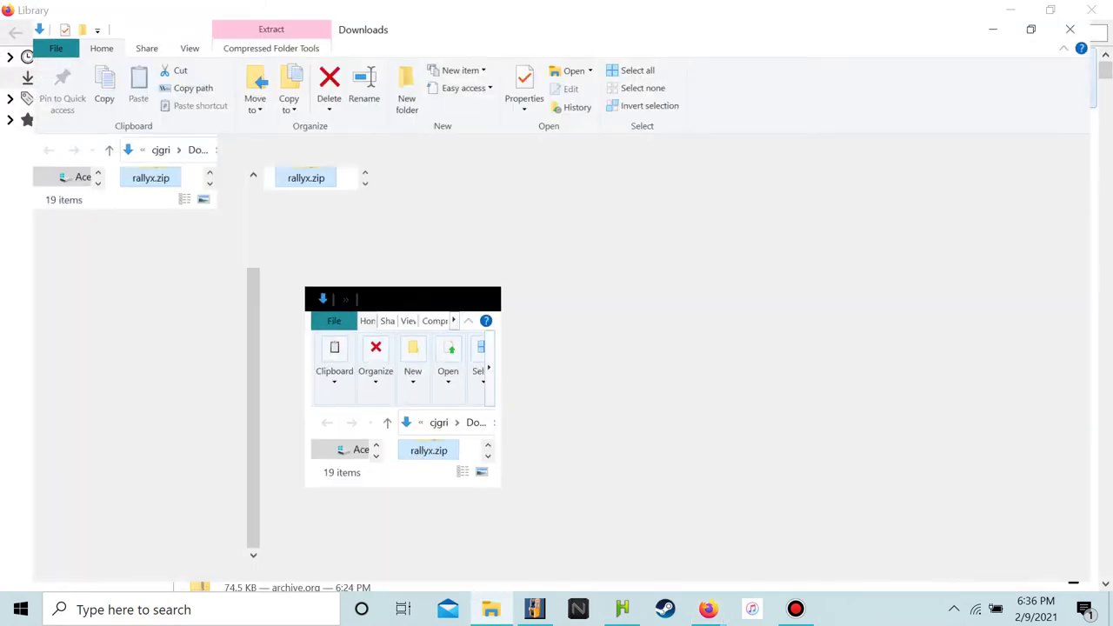
pyautogui.moveTo(677, 205); pyautogui.dragTo(320, 212)
pyautogui.moveTo(492, 609)
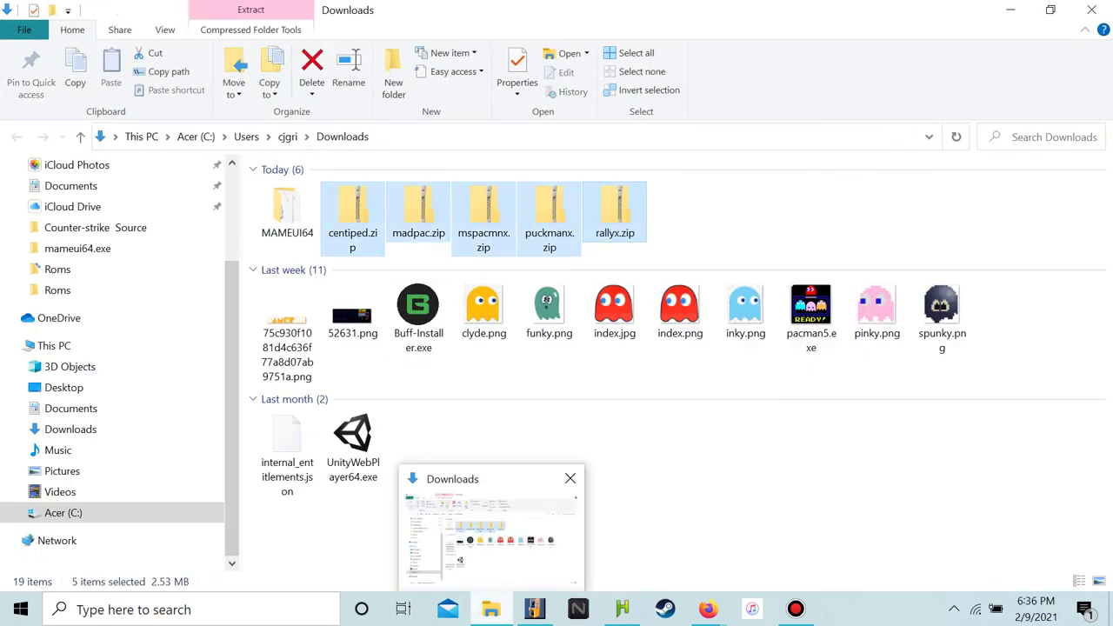
# Restore the Downloads folder window to its smaller size and minimize the browser's download library and main window
pyautogui.click(1051, 9)
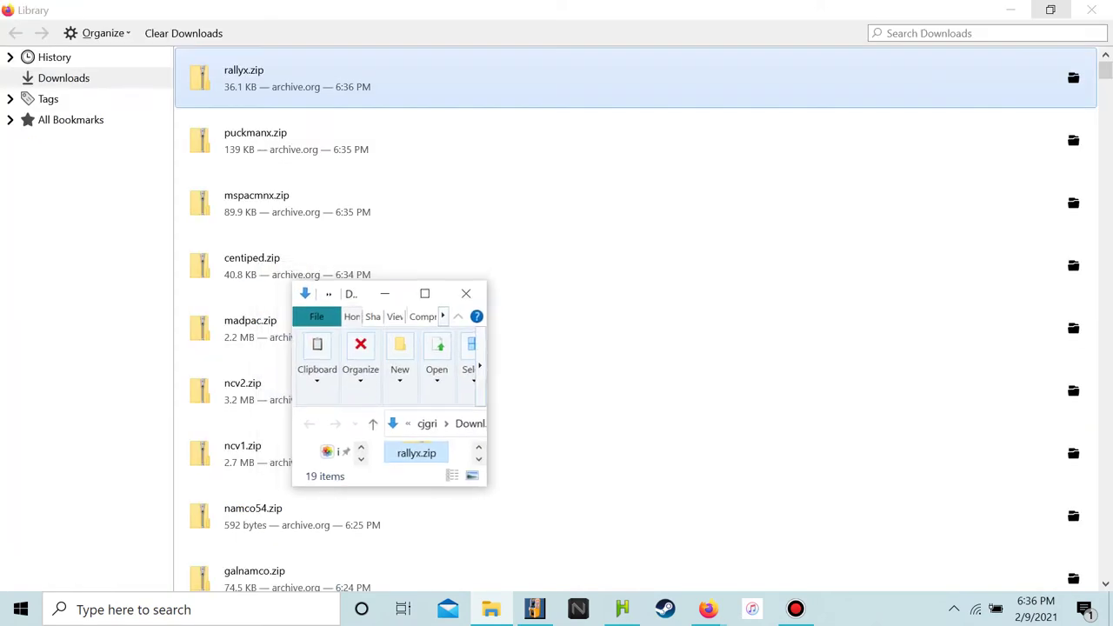
pyautogui.click(1011, 10)
pyautogui.click(1011, 10)
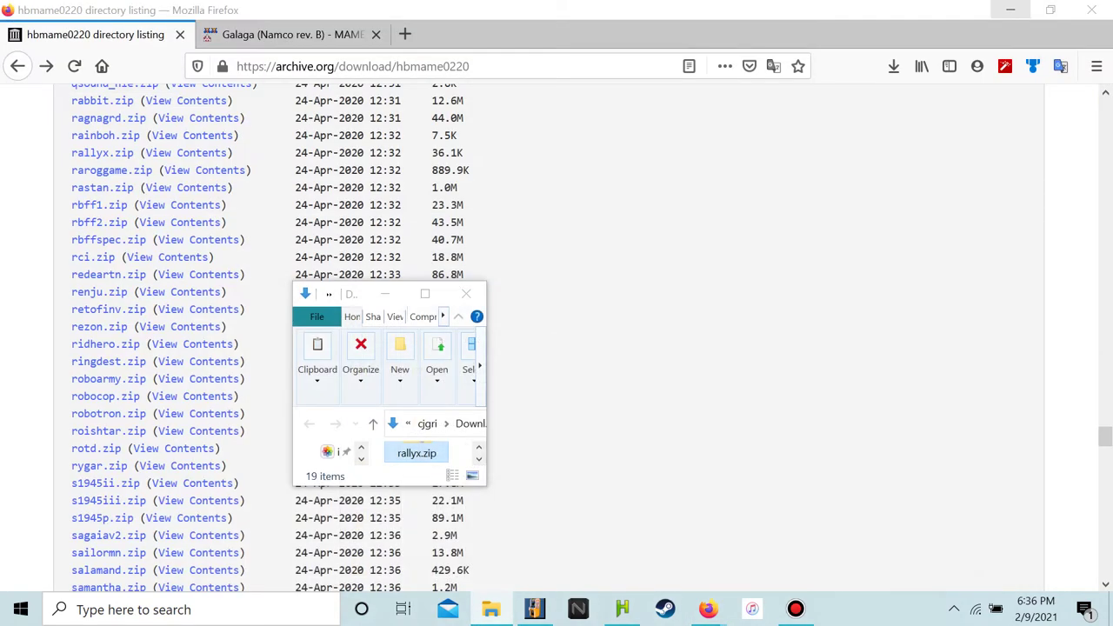
pyautogui.click(1010, 9)
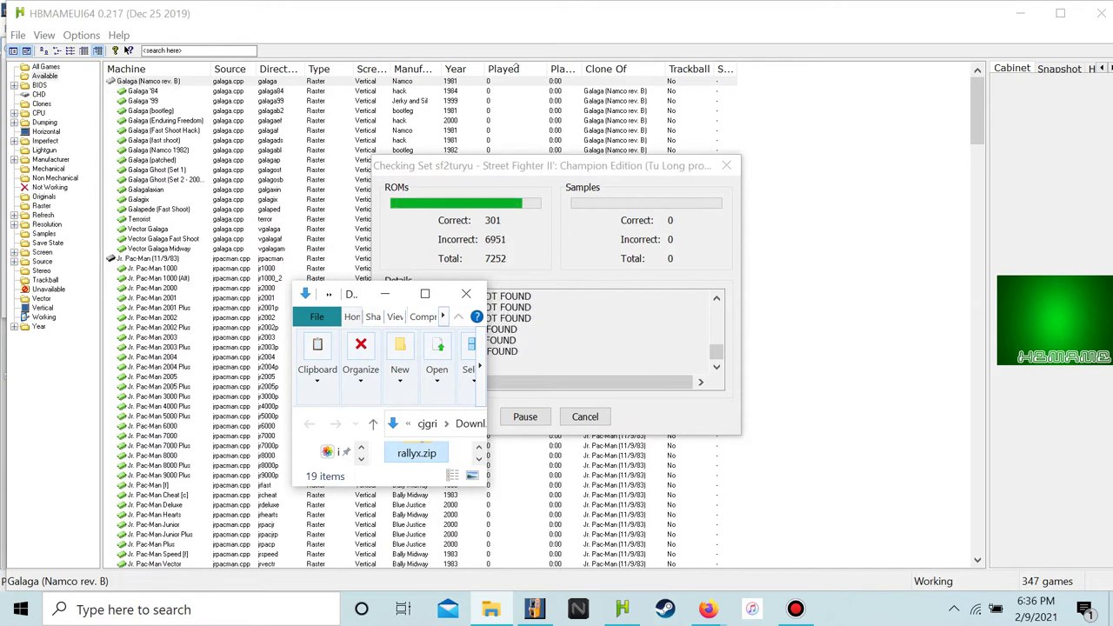
# Open the hbmameui217 folder from the desktop, maximize its window and go into its roms subfolder
pyautogui.press('super+d')
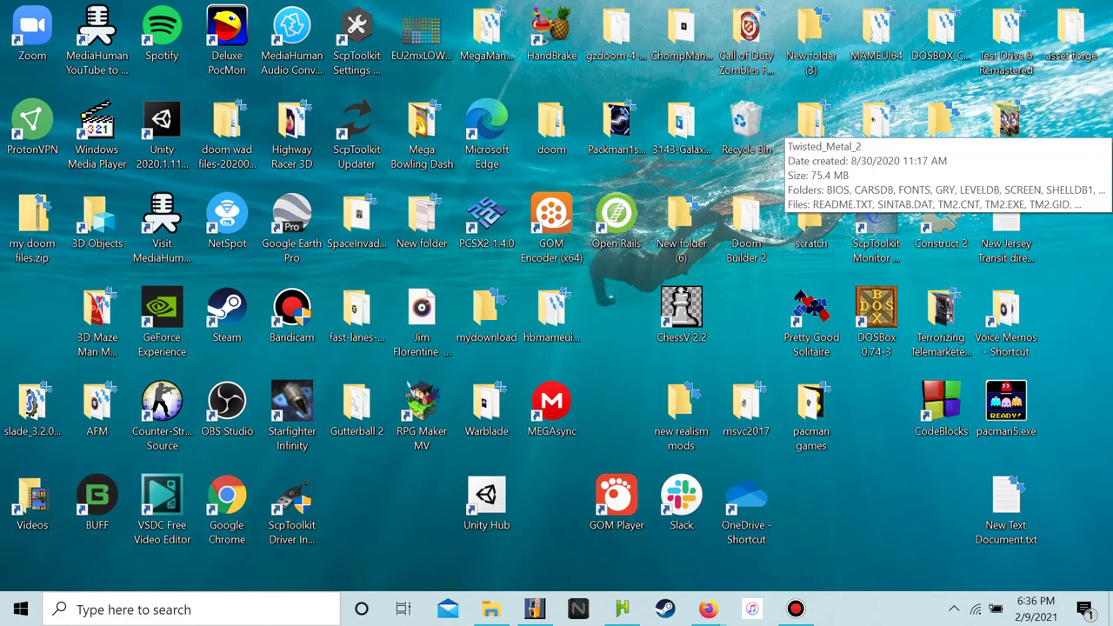
pyautogui.press('super+d')
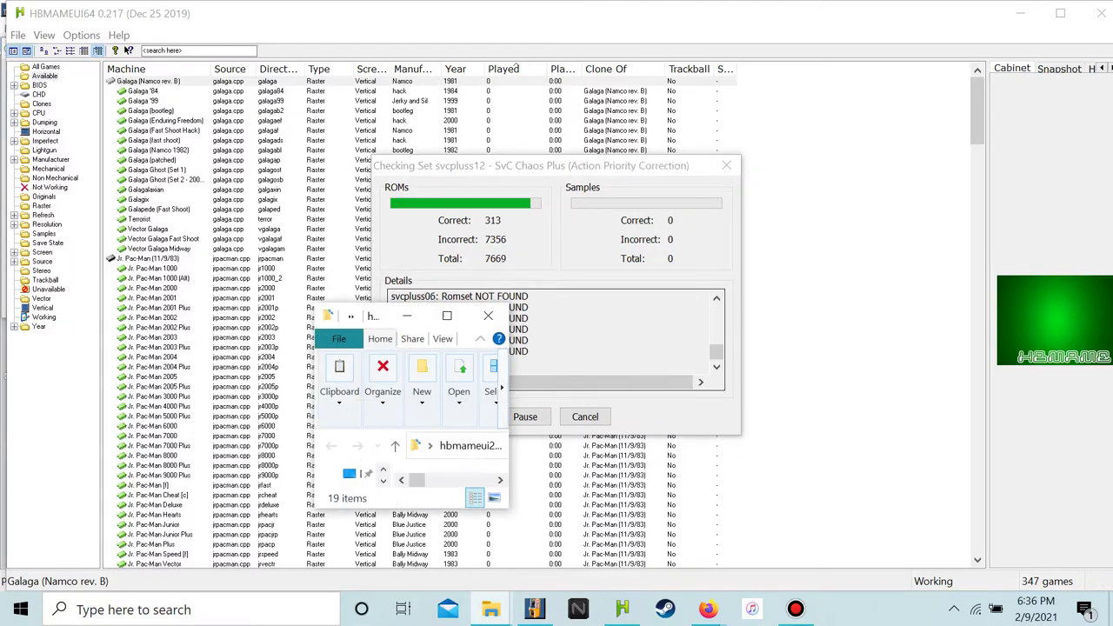
pyautogui.click(452, 315)
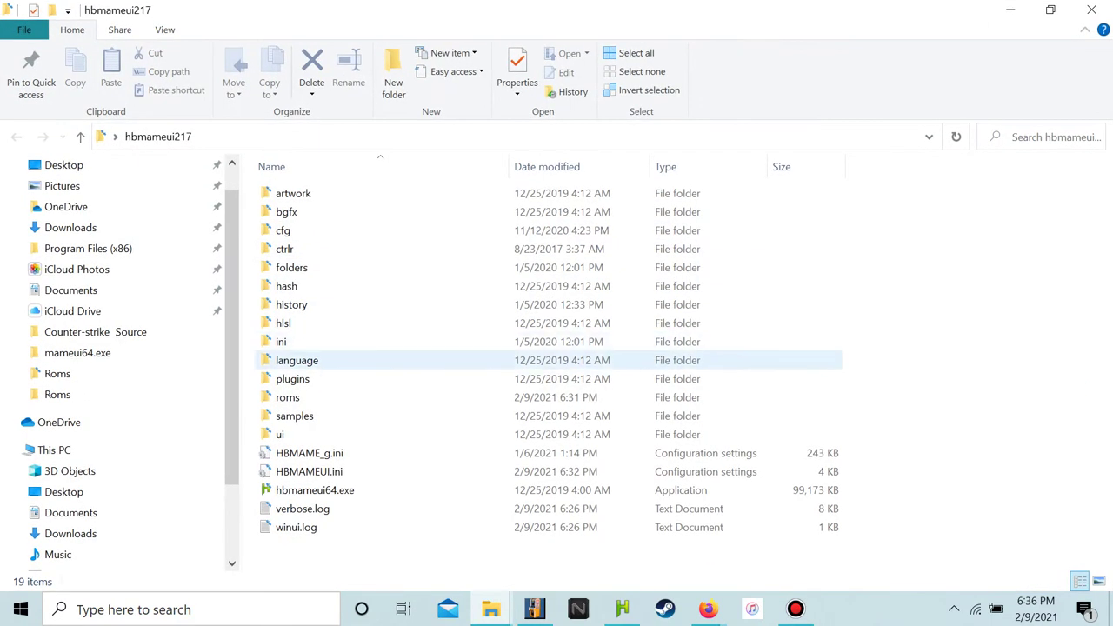
pyautogui.doubleClick(305, 395)
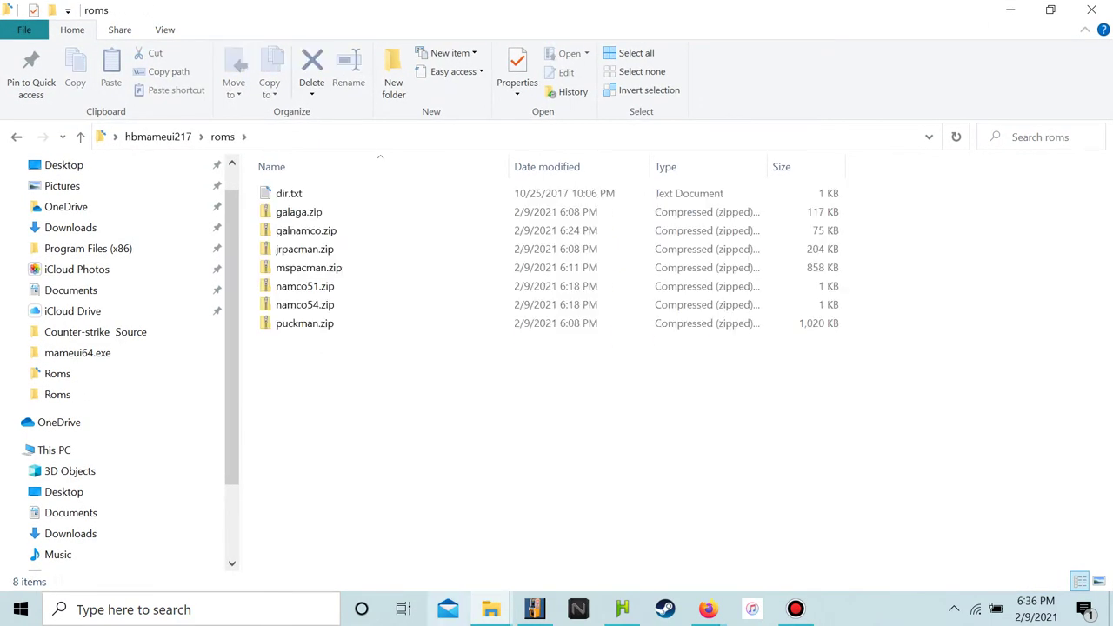
# Move centiped.zip, madpac.zip, mspacmnx.zip, puckmanx.zip and rallyx.zip from Downloads into the hbmameui217 roms folder
pyautogui.moveTo(490, 609)
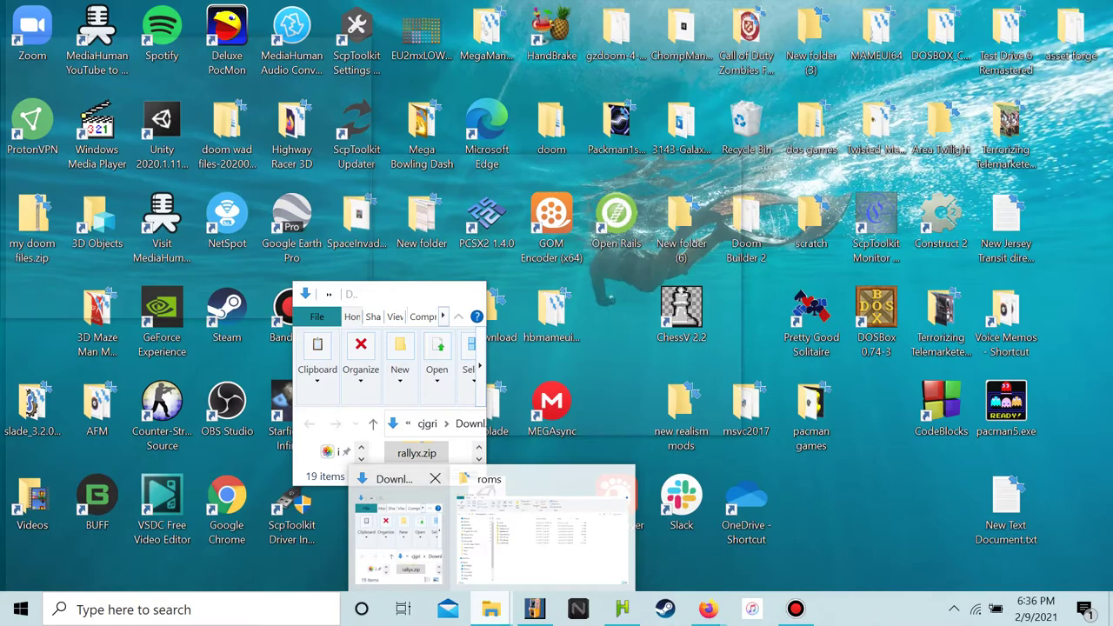
pyautogui.click(400, 521)
pyautogui.moveTo(417, 443); pyautogui.dragTo(282, 335)
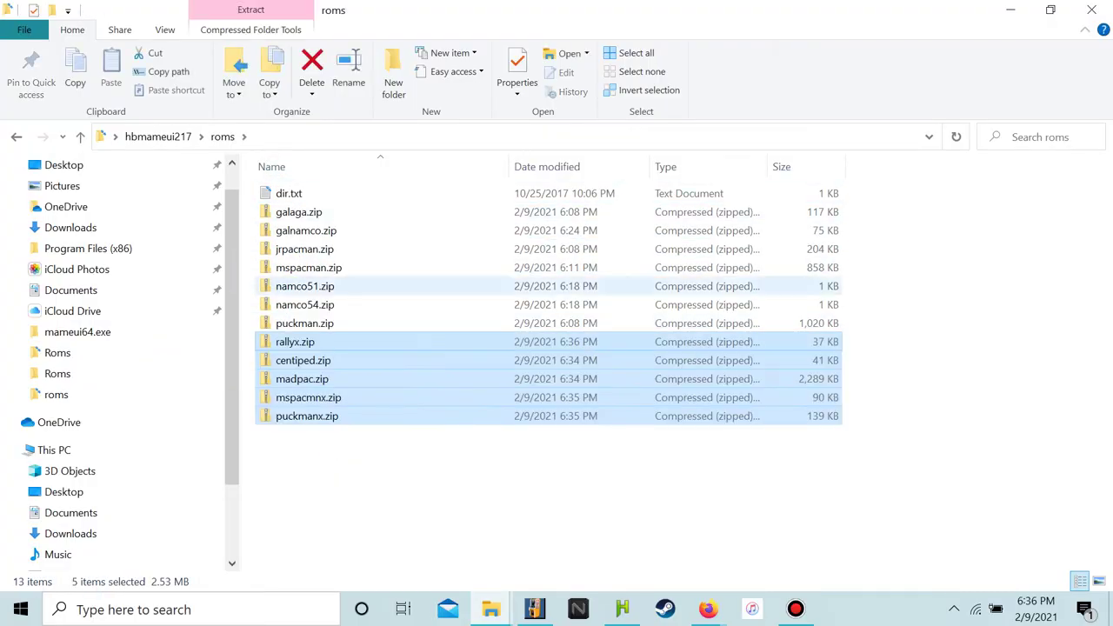
pyautogui.click(902, 357)
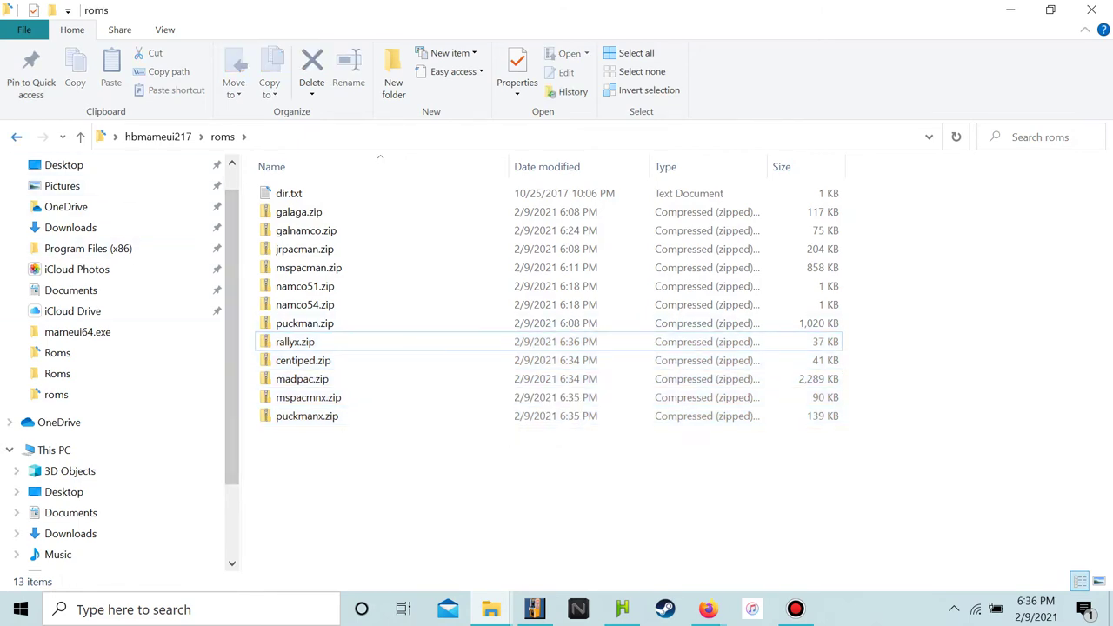
# Close the hbmameui217 and Downloads folder windows, and dismiss the completed file audit in HBMAMEUI64
pyautogui.hotkey('alt', 'Left')
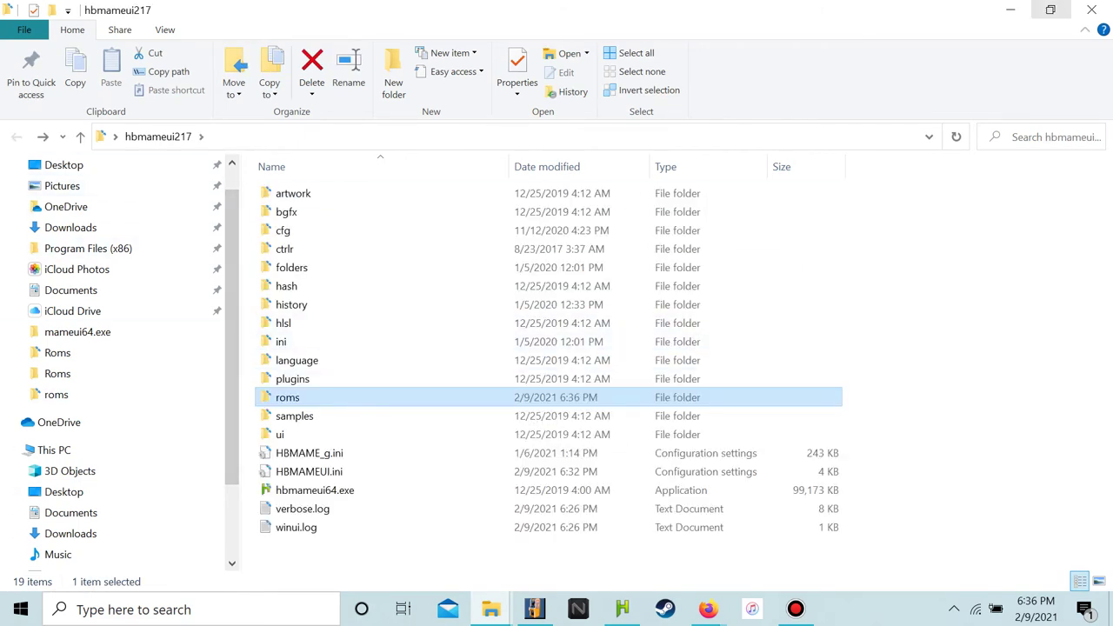
pyautogui.click(1091, 9)
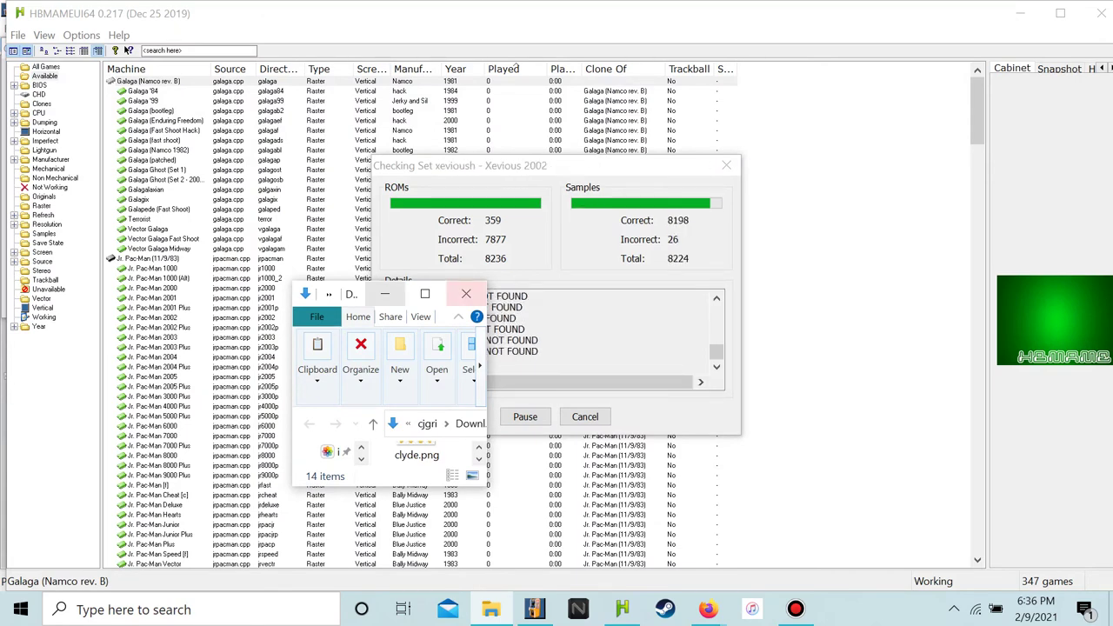
pyautogui.click(466, 293)
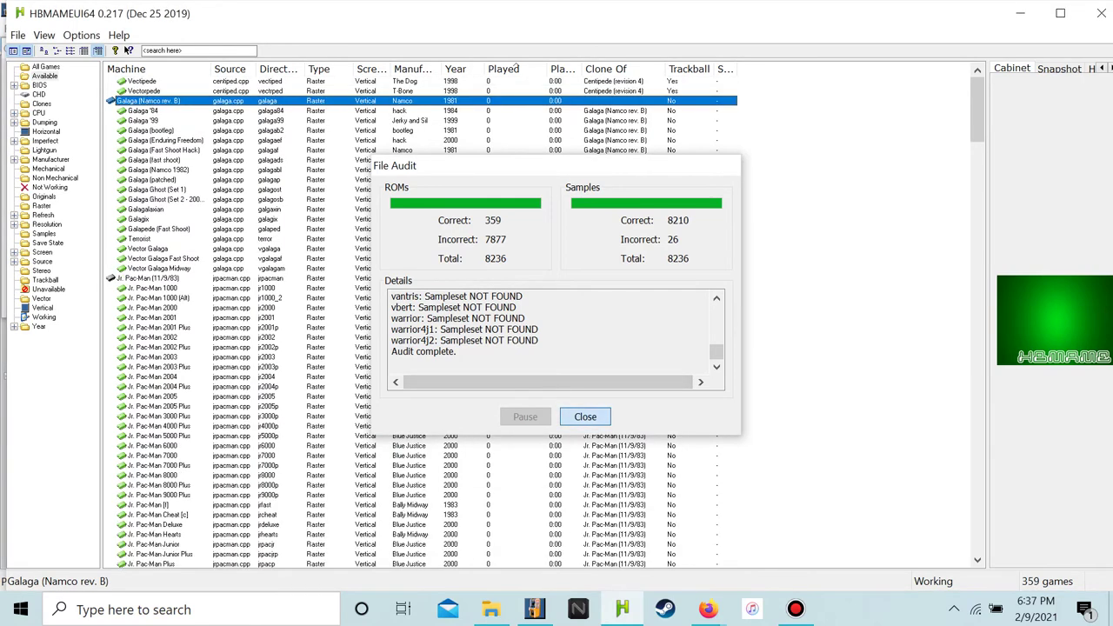
pyautogui.click(585, 416)
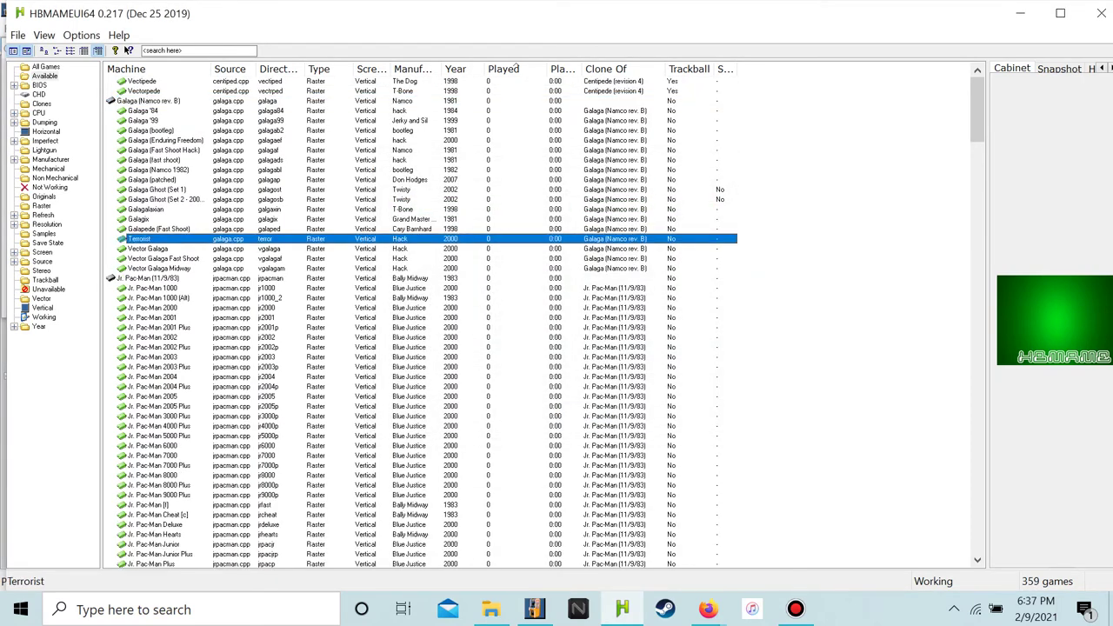
# Look through the audited machine list from the Centipede clones past the Ms. Pacman and Puckman sets to Galaxians
pyautogui.press('Home')
pyautogui.click(148, 101)
pyautogui.click(145, 90)
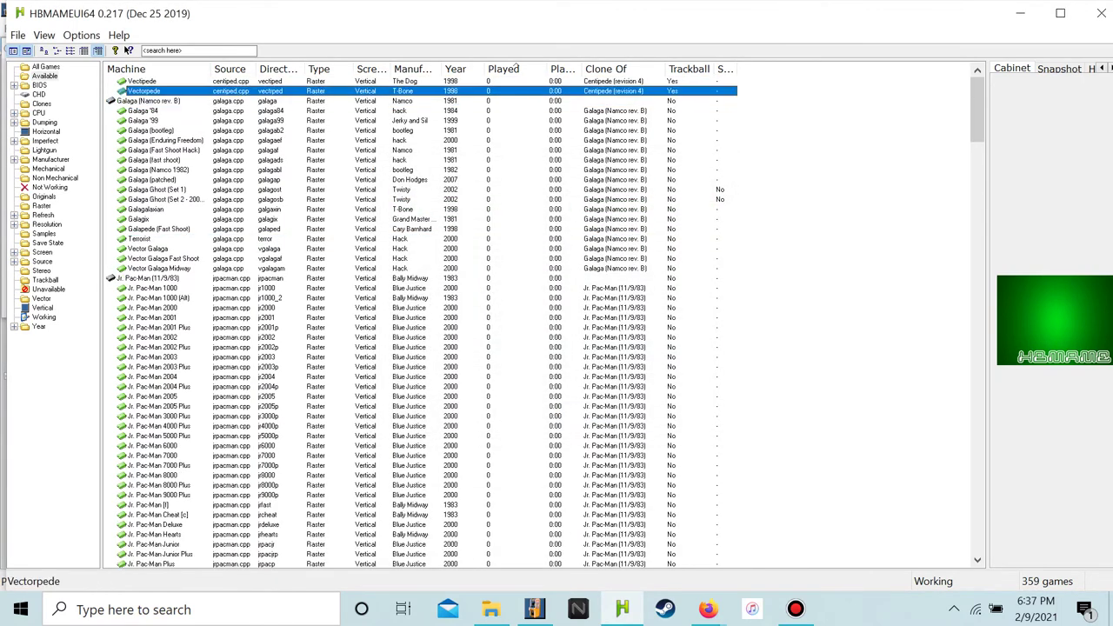
pyautogui.scroll(-6, 539, 322)
pyautogui.scroll(-20, 516, 70)
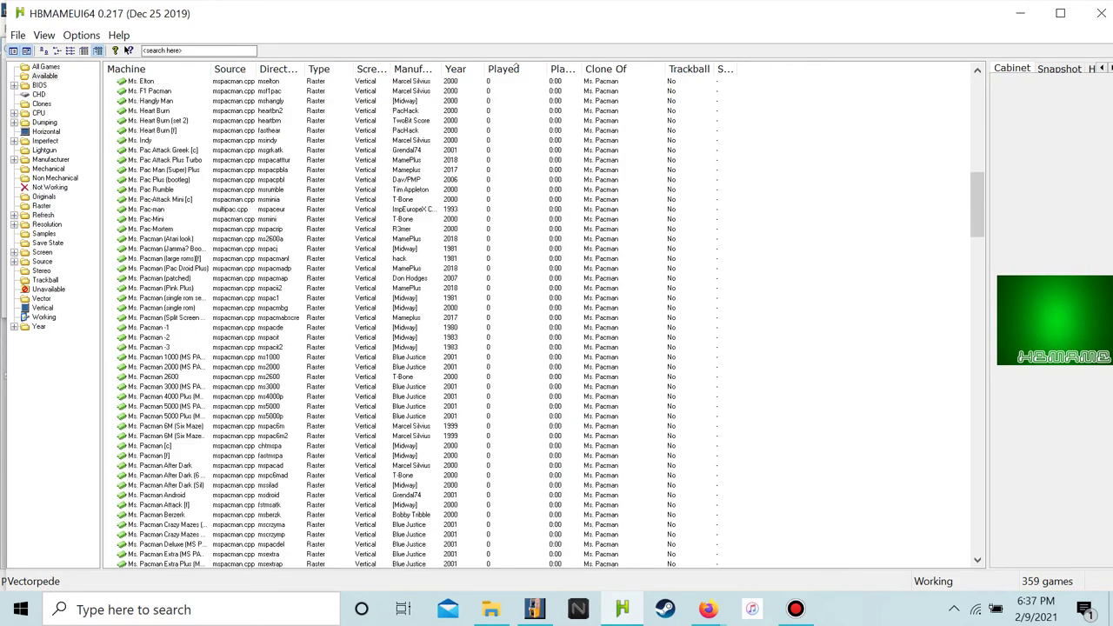
pyautogui.scroll(-6, 515, 70)
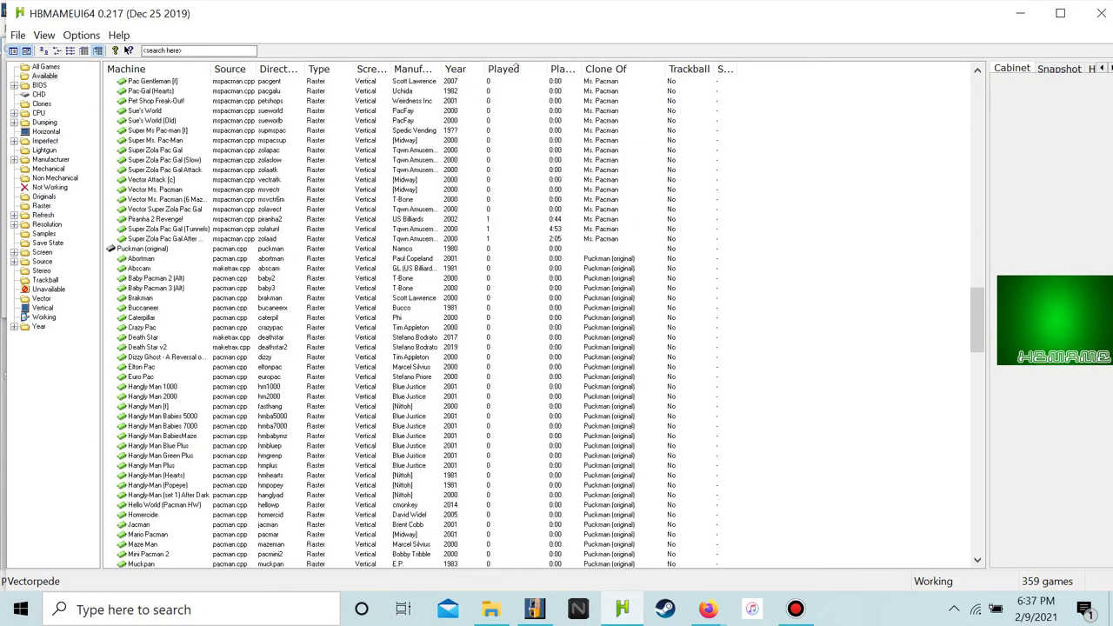
pyautogui.click(143, 249)
pyautogui.scroll(-20, 539, 322)
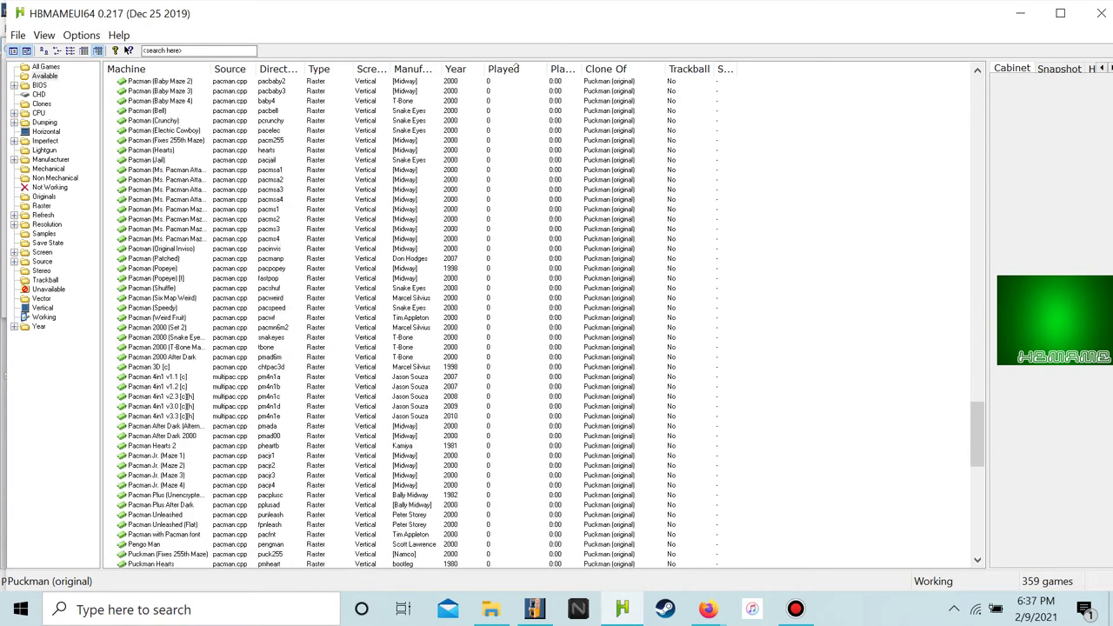
pyautogui.scroll(-20, 516, 70)
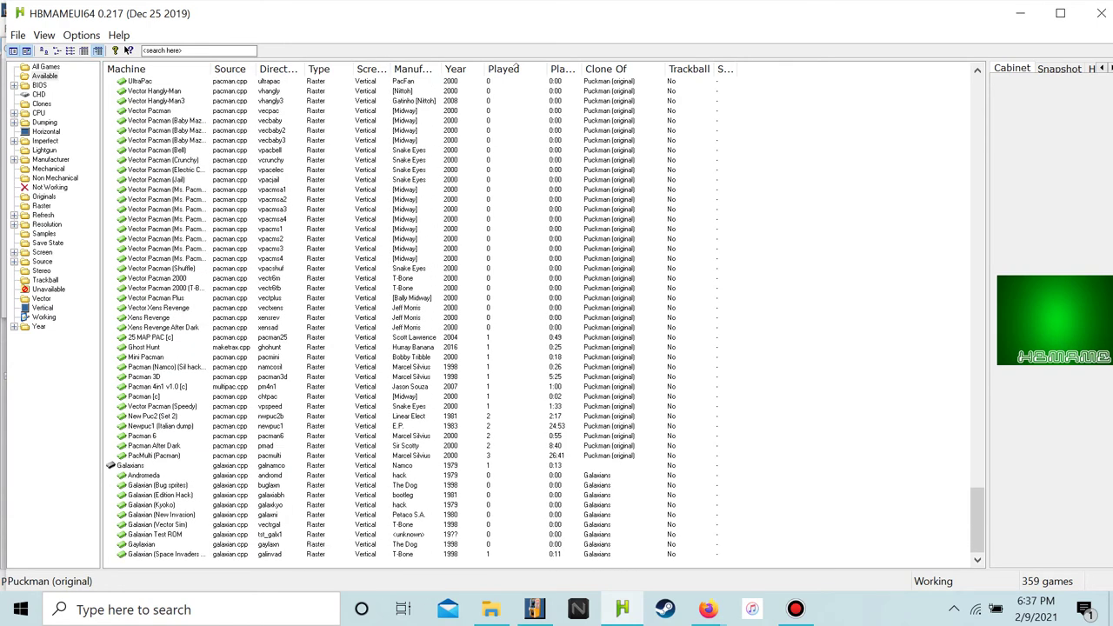
# Examine the Galaxians clones at the end of the machine list, and look back through the Puckman clones
pyautogui.press('g')
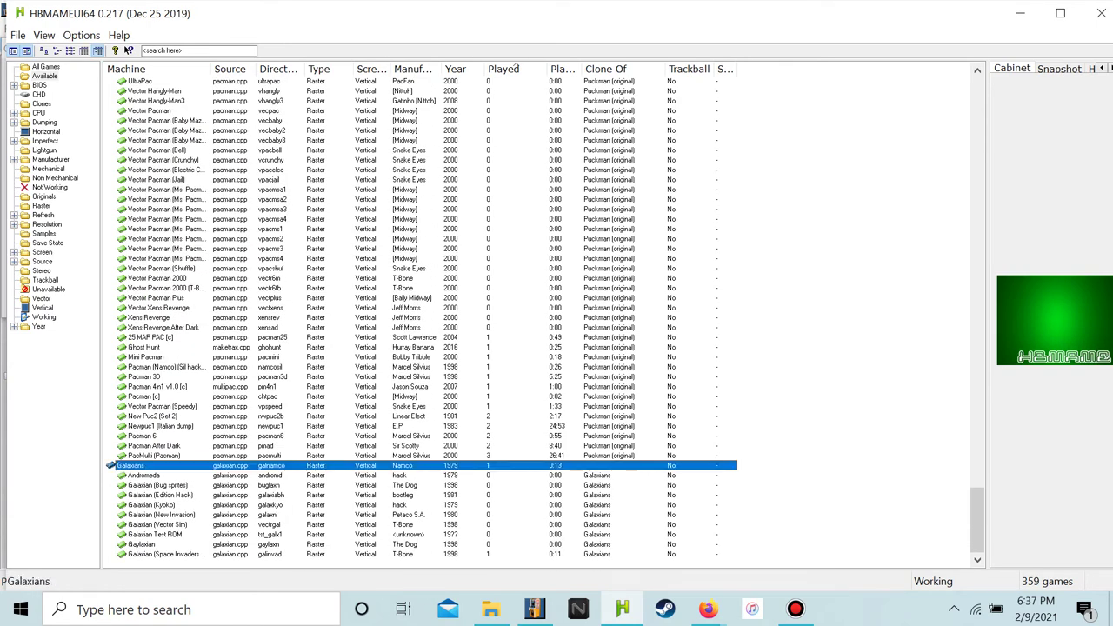
pyautogui.press('End')
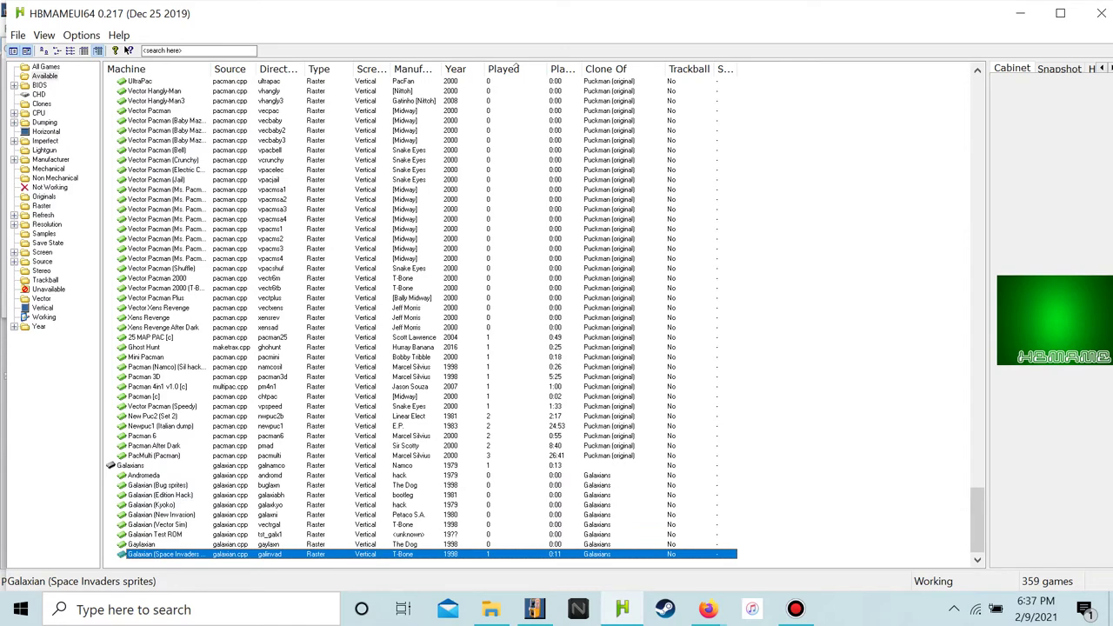
pyautogui.press('Up')
pyautogui.press('Up')
pyautogui.press('Up')
pyautogui.press('Up')
pyautogui.press('Up')
pyautogui.press('Down')
pyautogui.press('Down')
pyautogui.scroll(7, 516, 69)
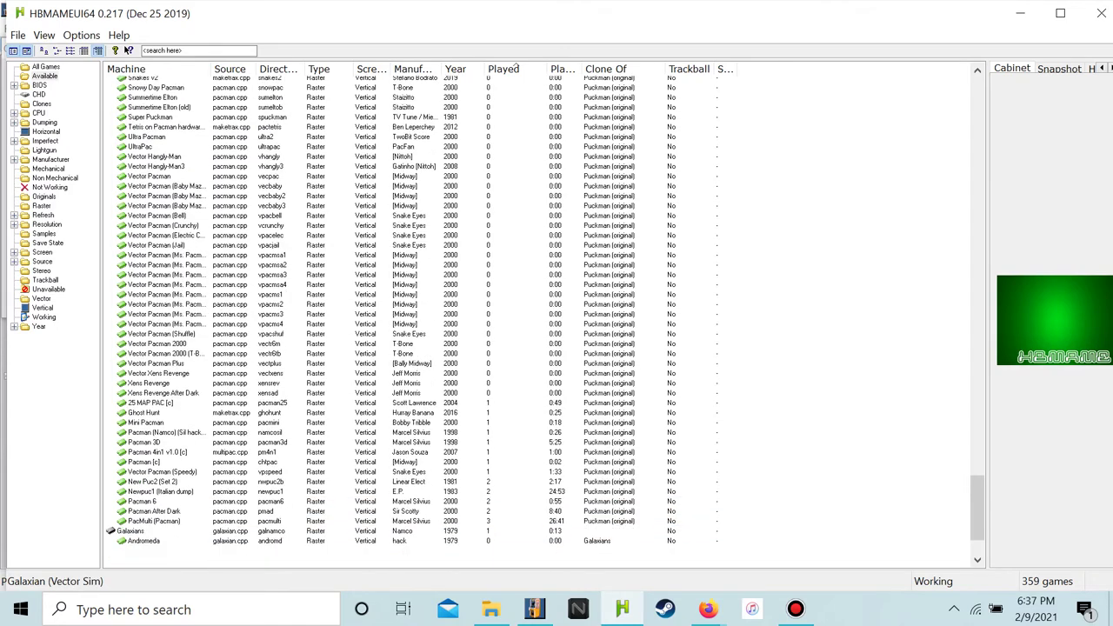
pyautogui.scroll(15, 516, 70)
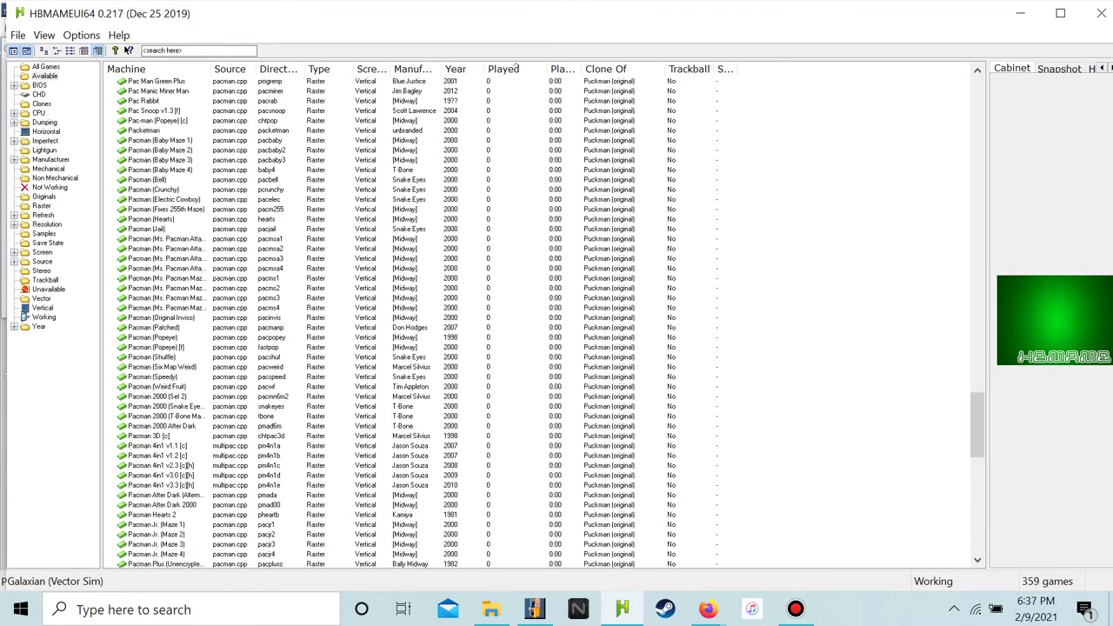
# Start a new file audit of all game sets in HBMAMEUI64, and switch to MAMEUI64
pyautogui.click(17, 34)
pyautogui.click(65, 245)
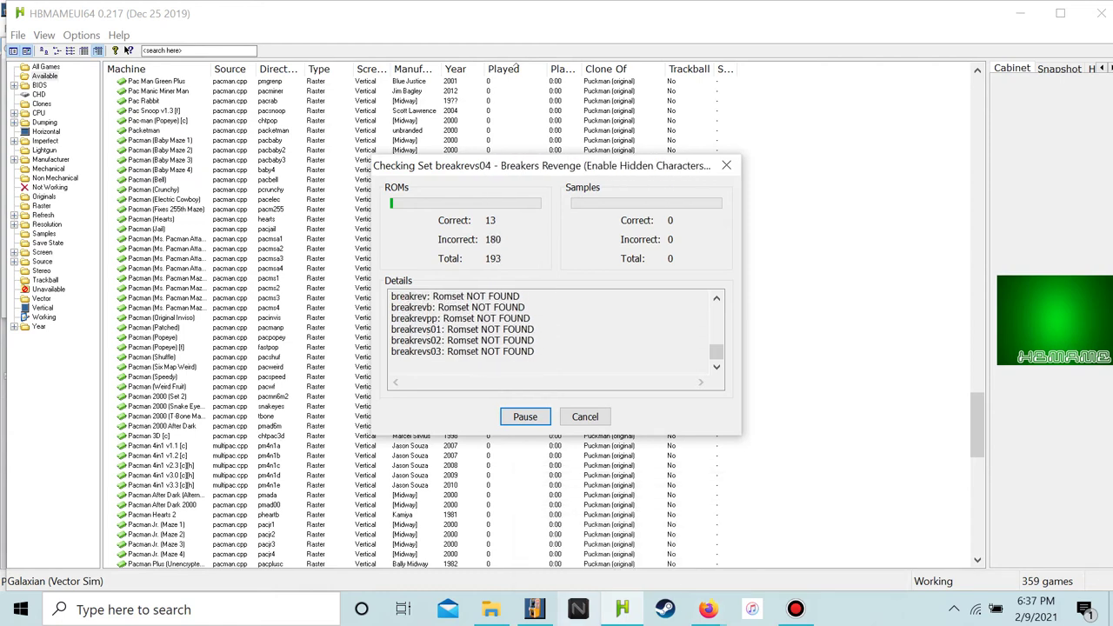
pyautogui.click(535, 609)
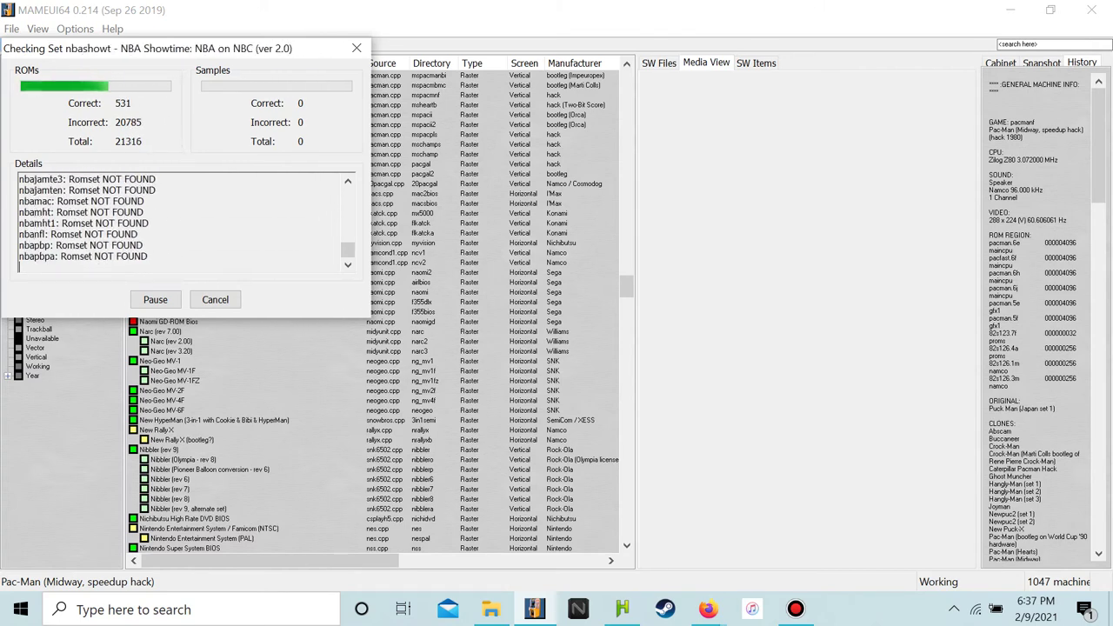
# Switch to Bandicam twice to check the elapsed recording time, minimizing its window after each check
pyautogui.moveTo(796, 609)
pyautogui.click(797, 533)
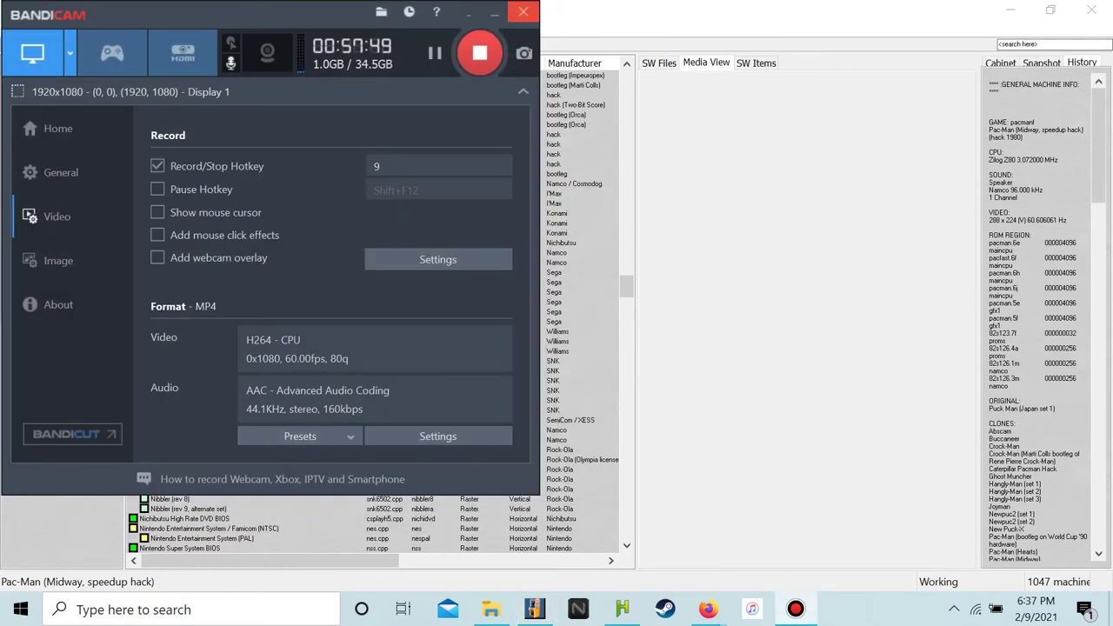
pyautogui.click(494, 12)
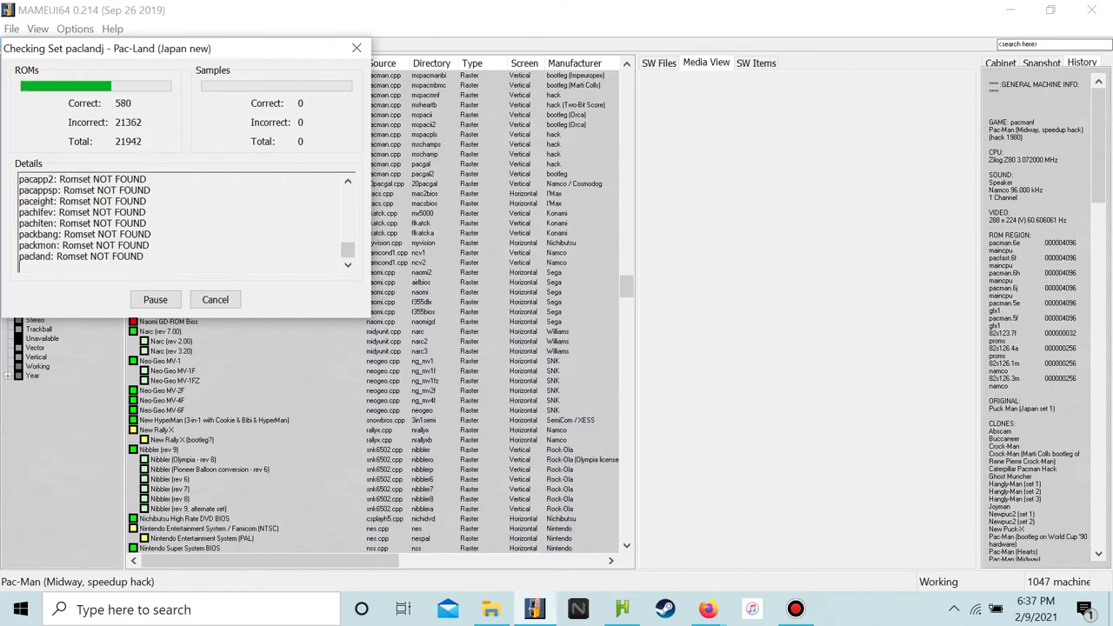
pyautogui.click(796, 609)
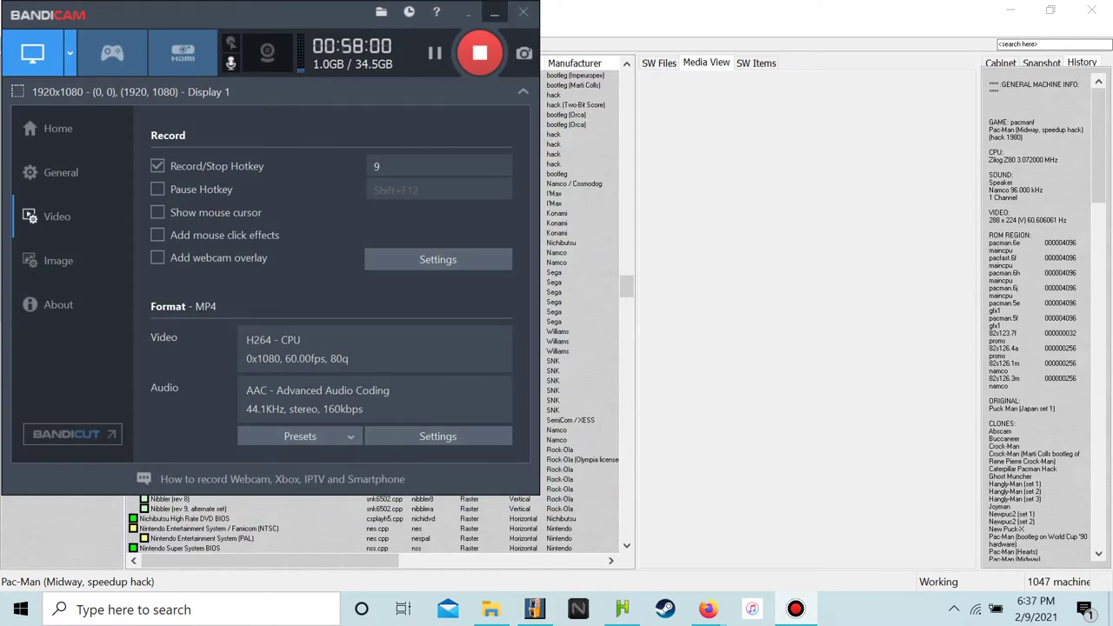
pyautogui.click(494, 13)
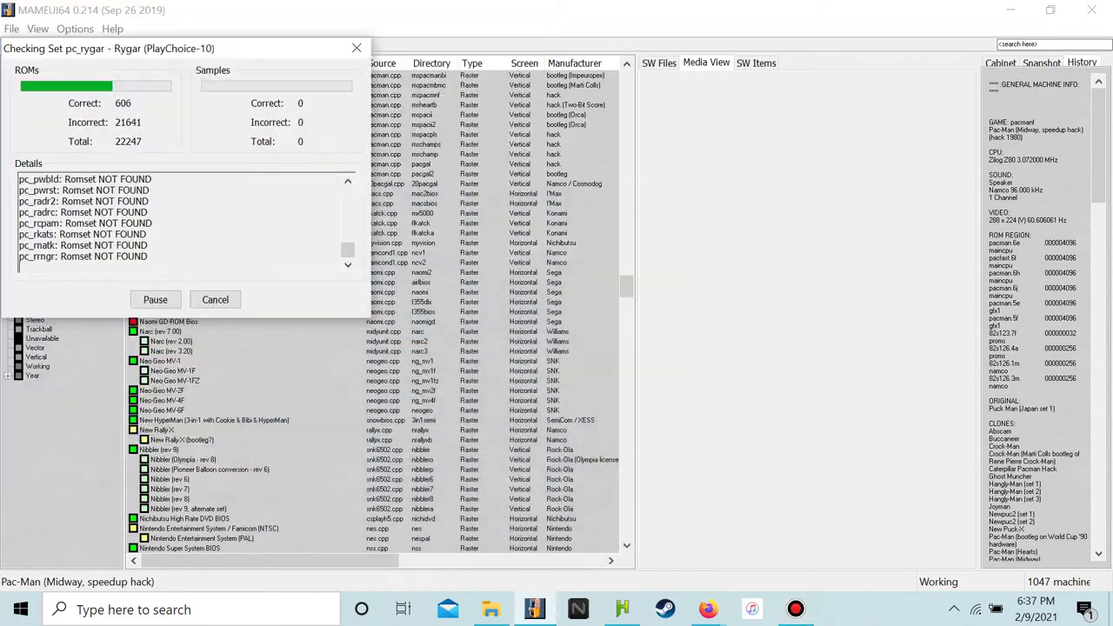
# Switch to Firefox and close the hbmame0220 directory listing page
pyautogui.moveTo(709, 609)
pyautogui.click(613, 531)
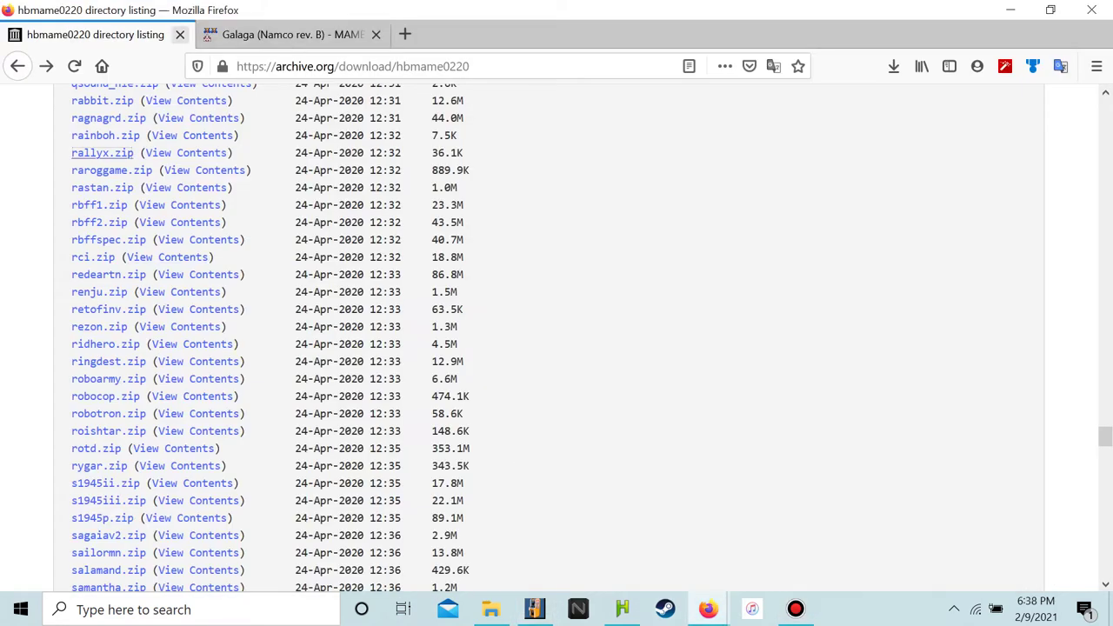
pyautogui.click(180, 34)
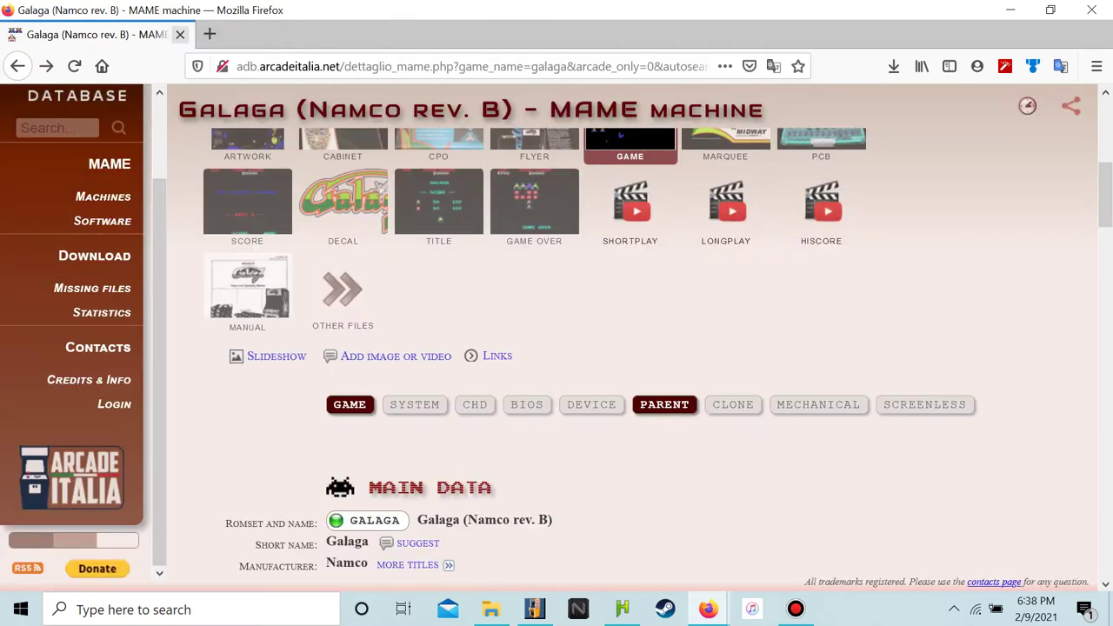
# Open the Arcade Database's MAME page and examine its statistics on emulator releases, machines and software
pyautogui.scroll(5, 440, 204)
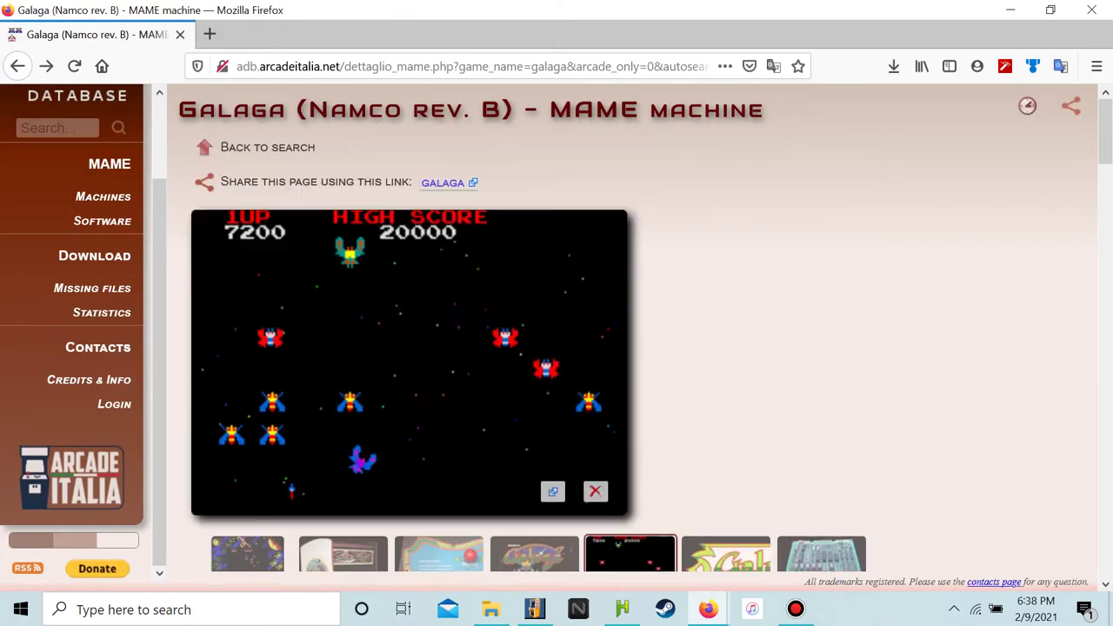
pyautogui.click(109, 163)
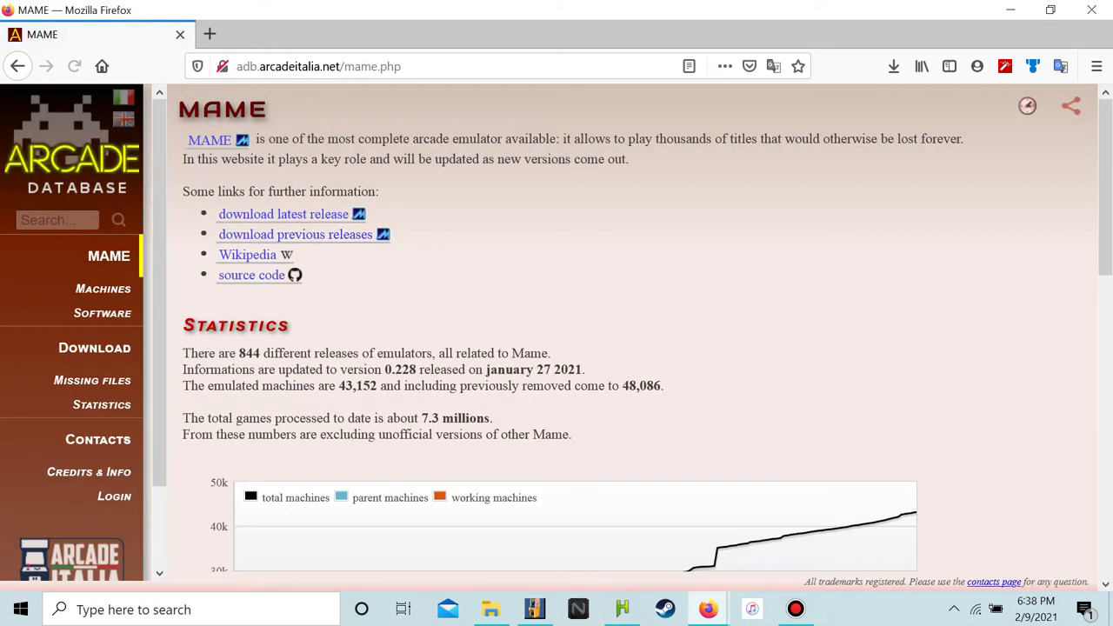
pyautogui.moveTo(182, 354); pyautogui.dragTo(493, 353)
pyautogui.scroll(-10, 557, 347)
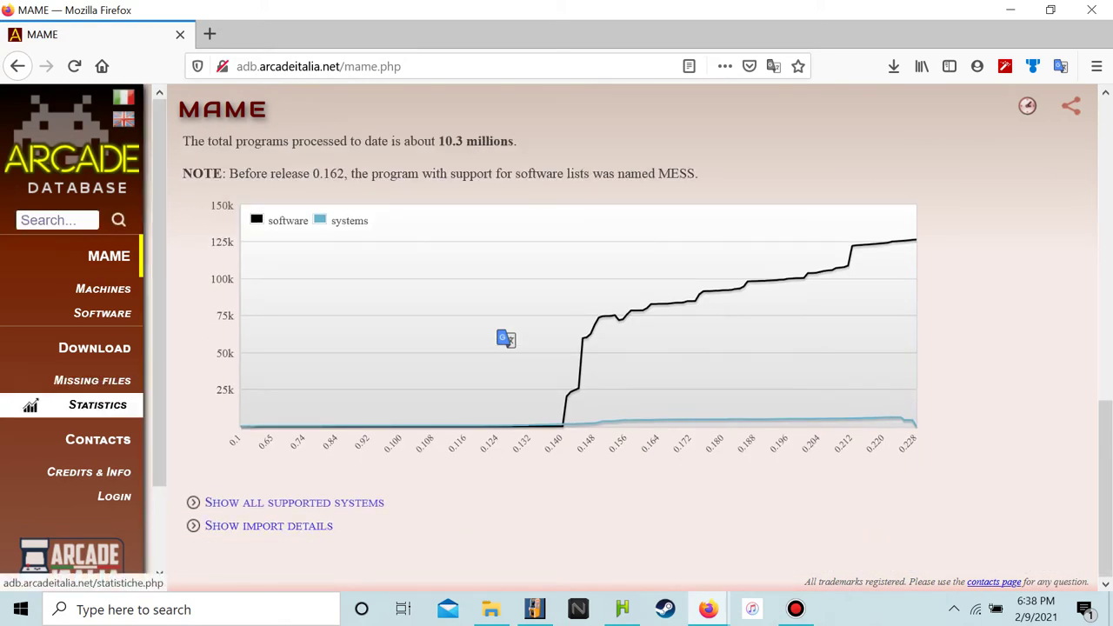
pyautogui.scroll(-2, 74, 405)
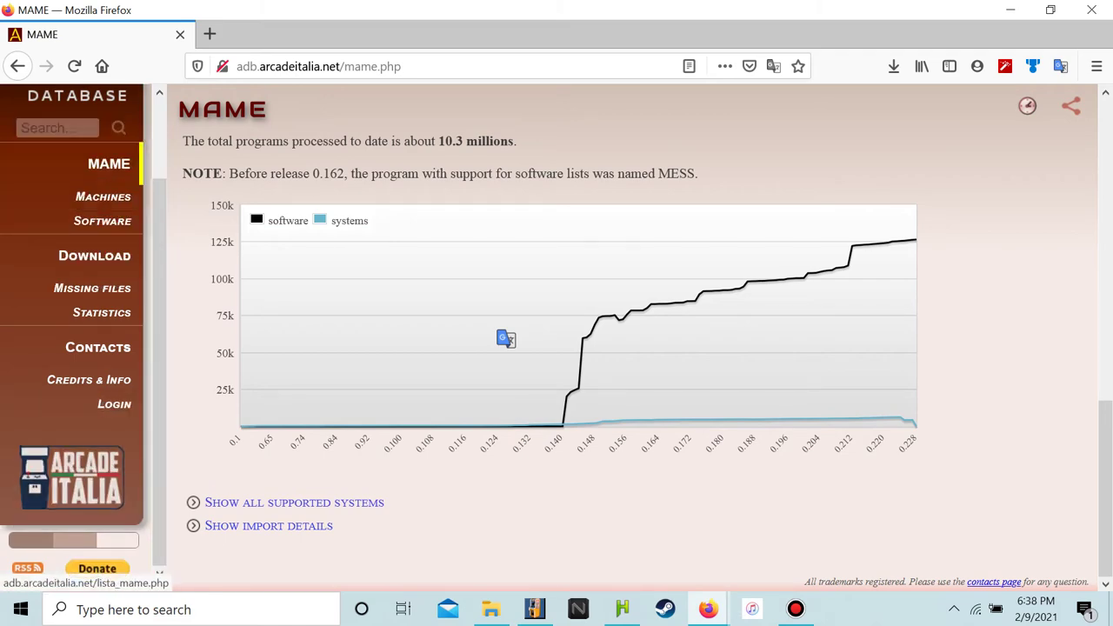
# Switch to Bandicam and look over its screen recording modes, including the available around-mouse sizes
pyautogui.scroll(10, 557, 348)
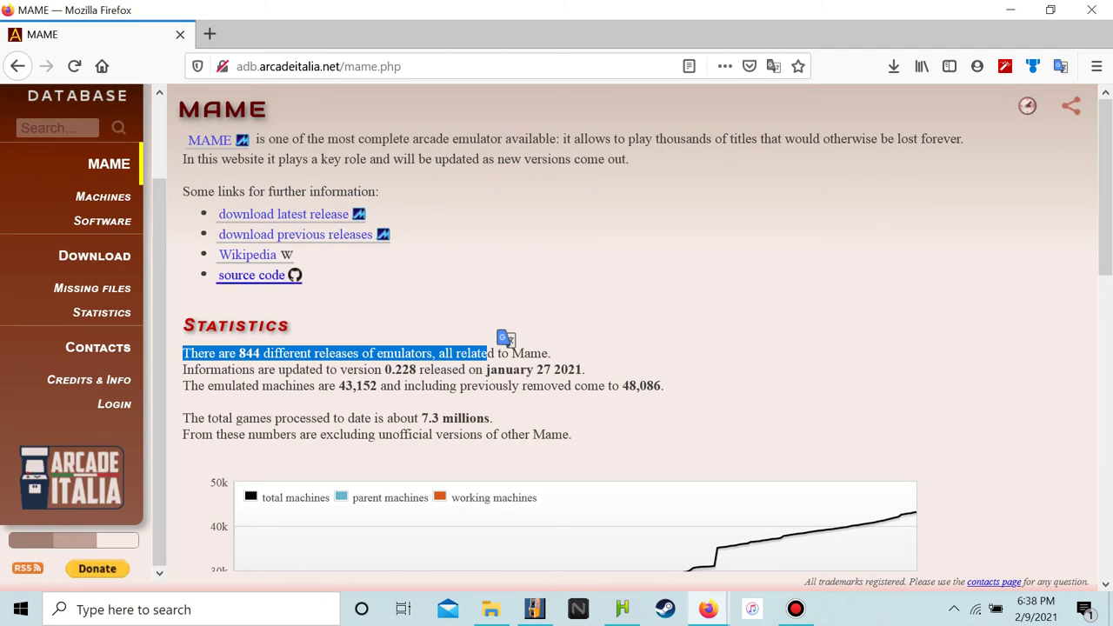
pyautogui.click(795, 609)
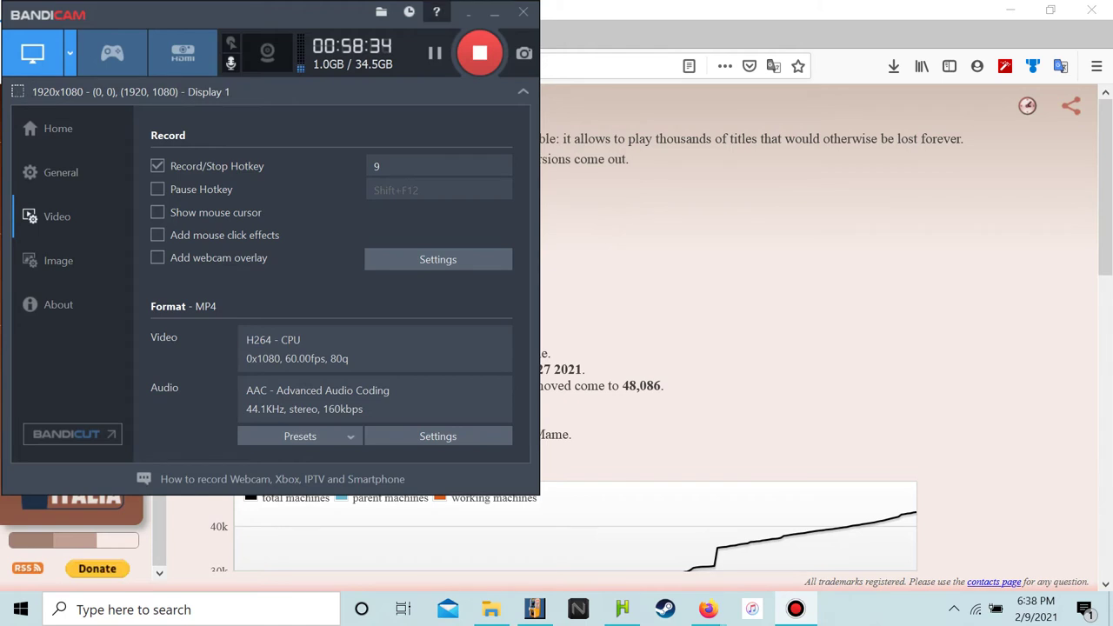
pyautogui.click(34, 53)
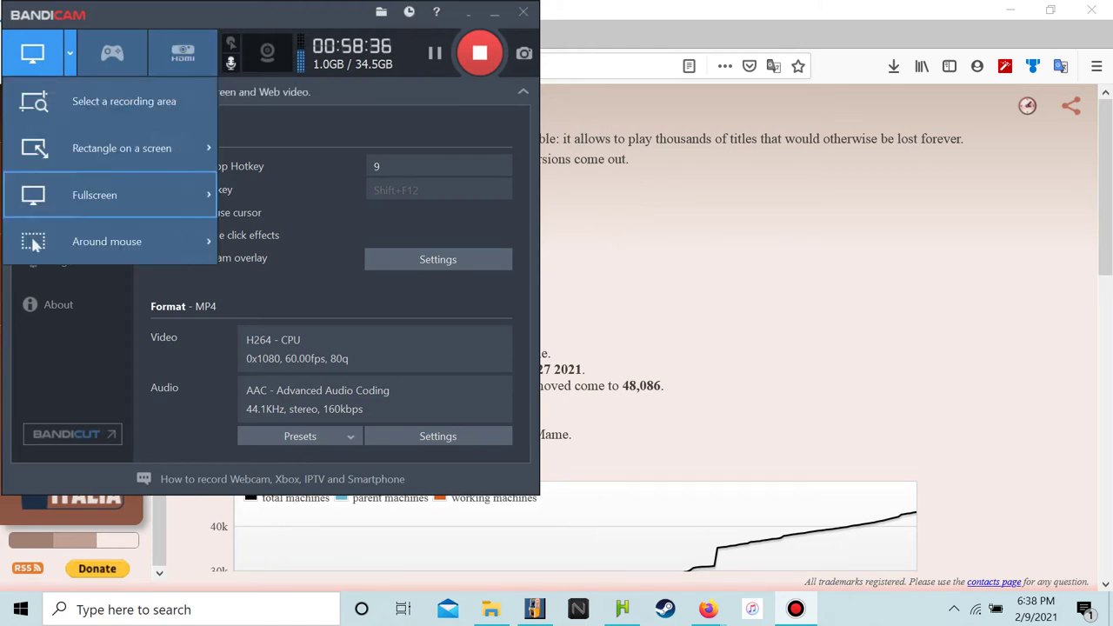
pyautogui.moveTo(32, 244)
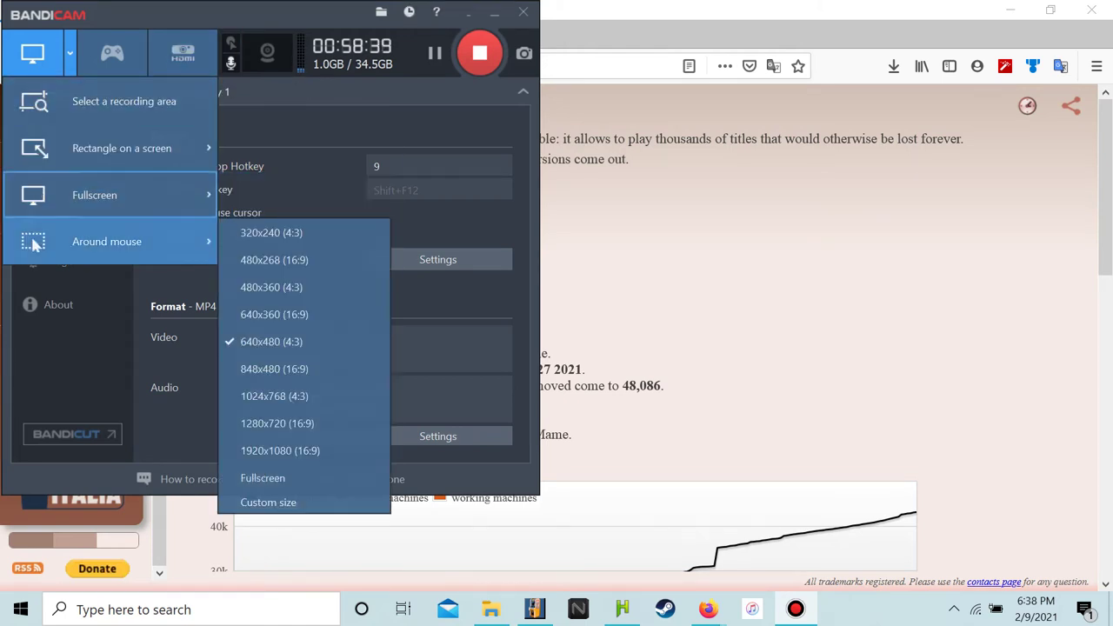
pyautogui.click(261, 183)
pyautogui.click(523, 92)
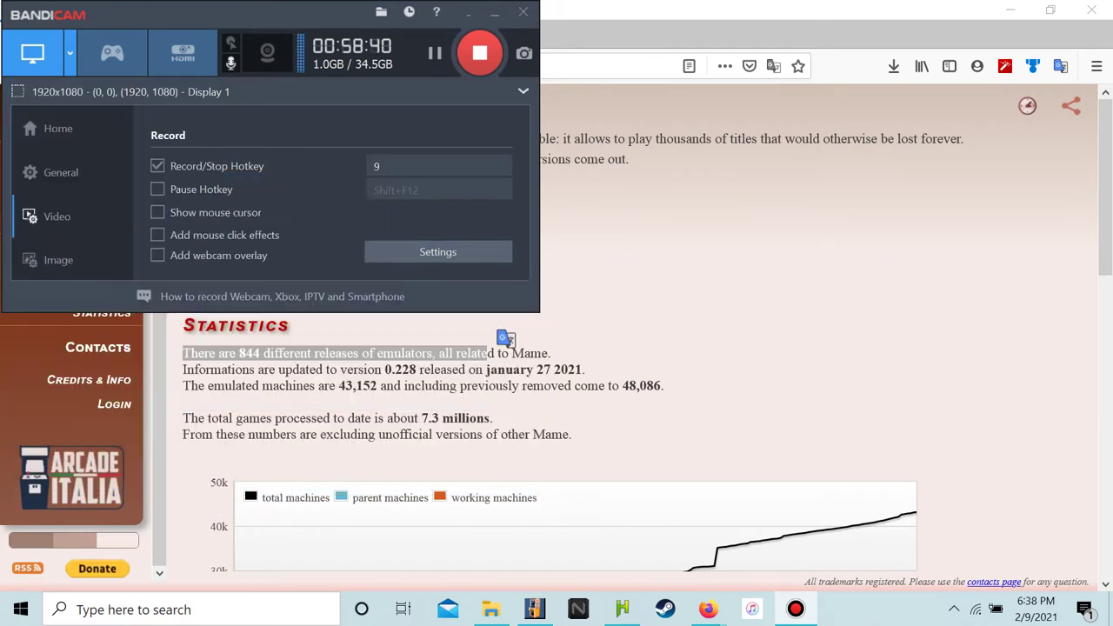
pyautogui.click(522, 92)
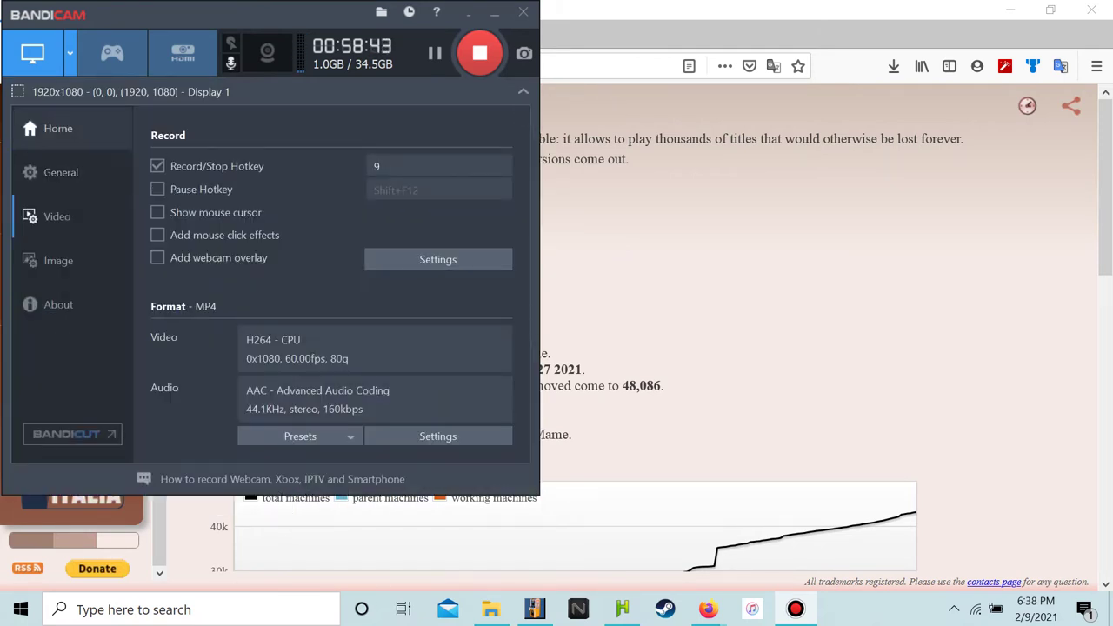
# Look through Bandicam's Home, General, Video and Image settings, including its lists of captured videos and images
pyautogui.click(58, 129)
pyautogui.click(61, 172)
pyautogui.click(57, 216)
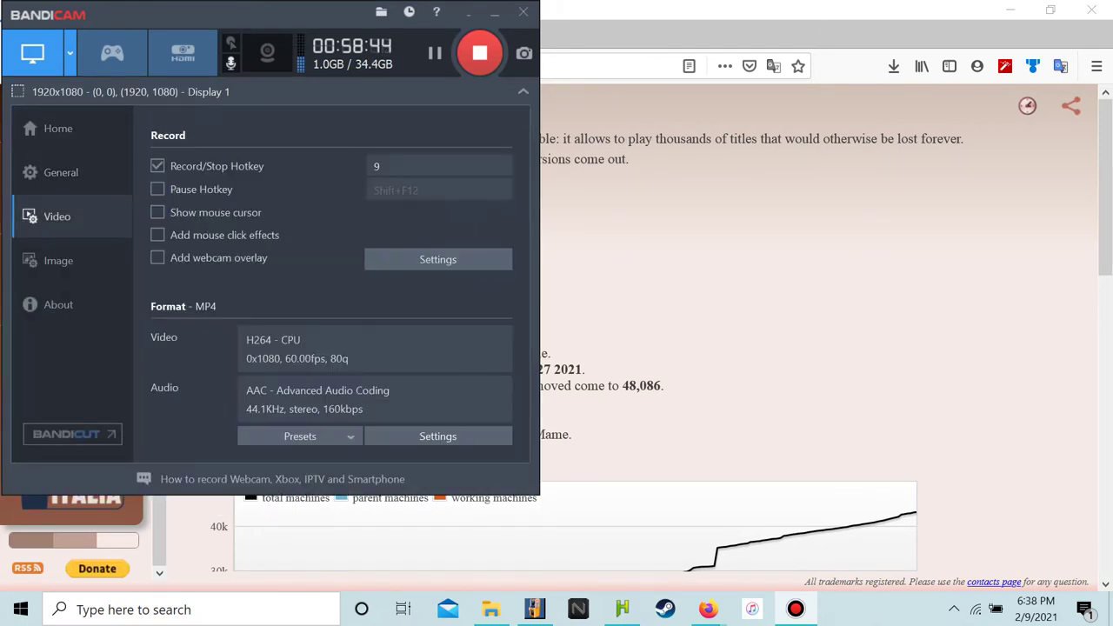
pyautogui.click(61, 172)
pyautogui.click(59, 129)
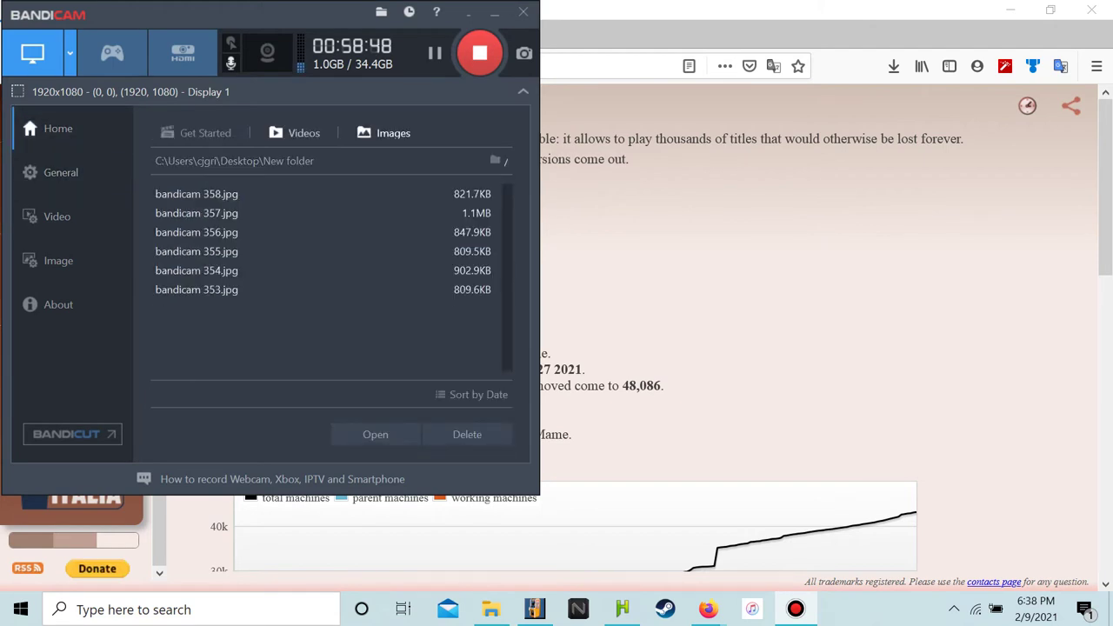
pyautogui.click(294, 132)
pyautogui.click(384, 133)
pyautogui.click(58, 260)
pyautogui.click(58, 215)
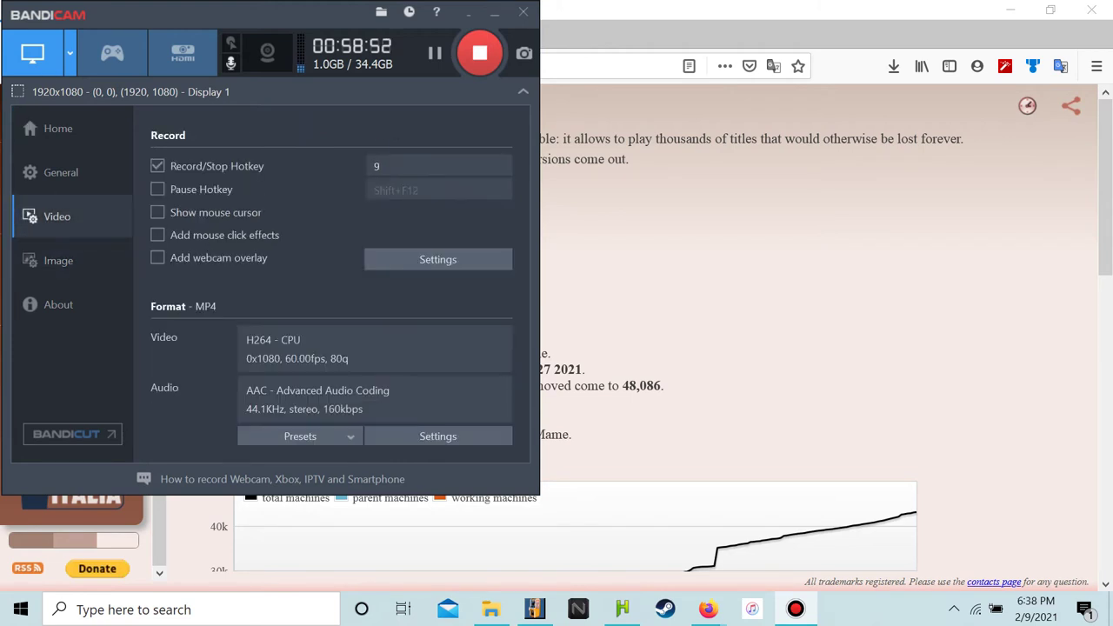
pyautogui.click(58, 260)
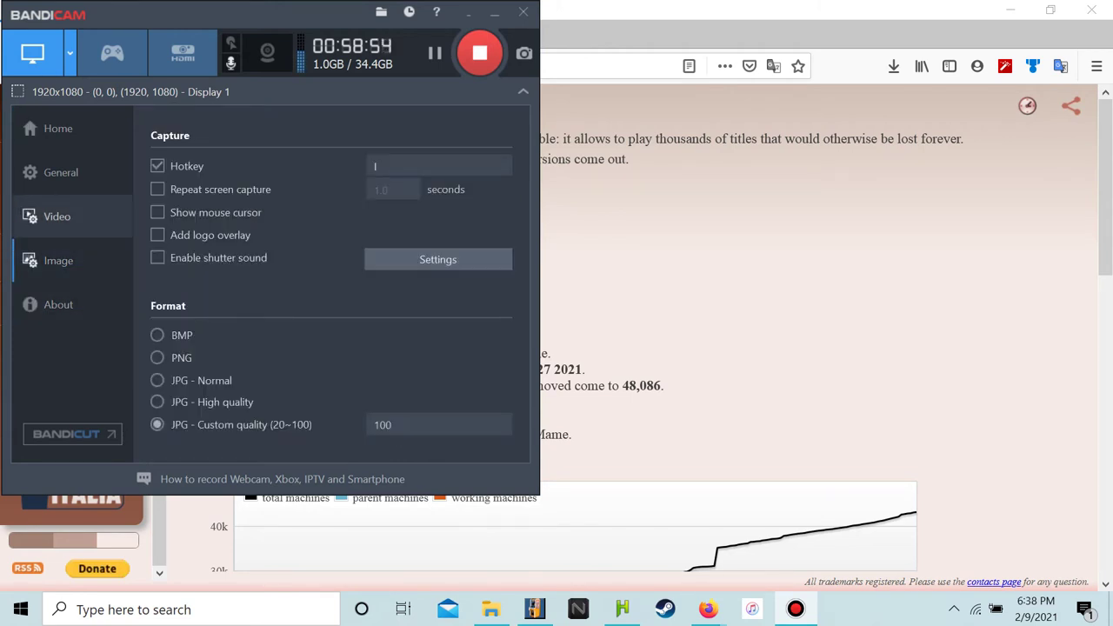
# Enable showing the mouse cursor in Bandicam's video recording settings, recheck the window and minimize it
pyautogui.click(57, 216)
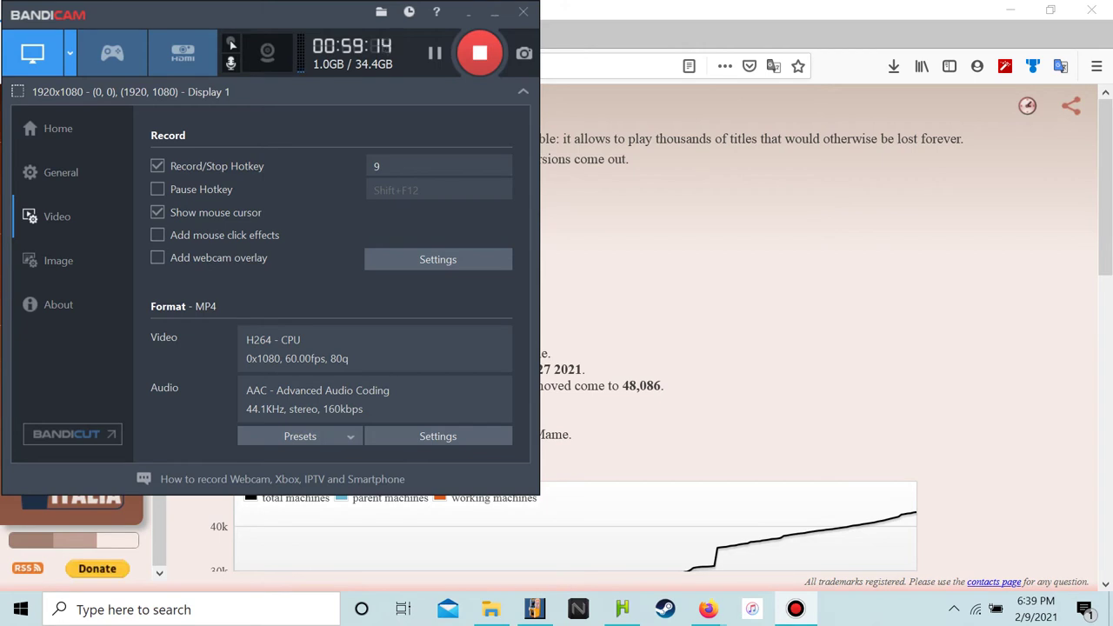
pyautogui.click(495, 12)
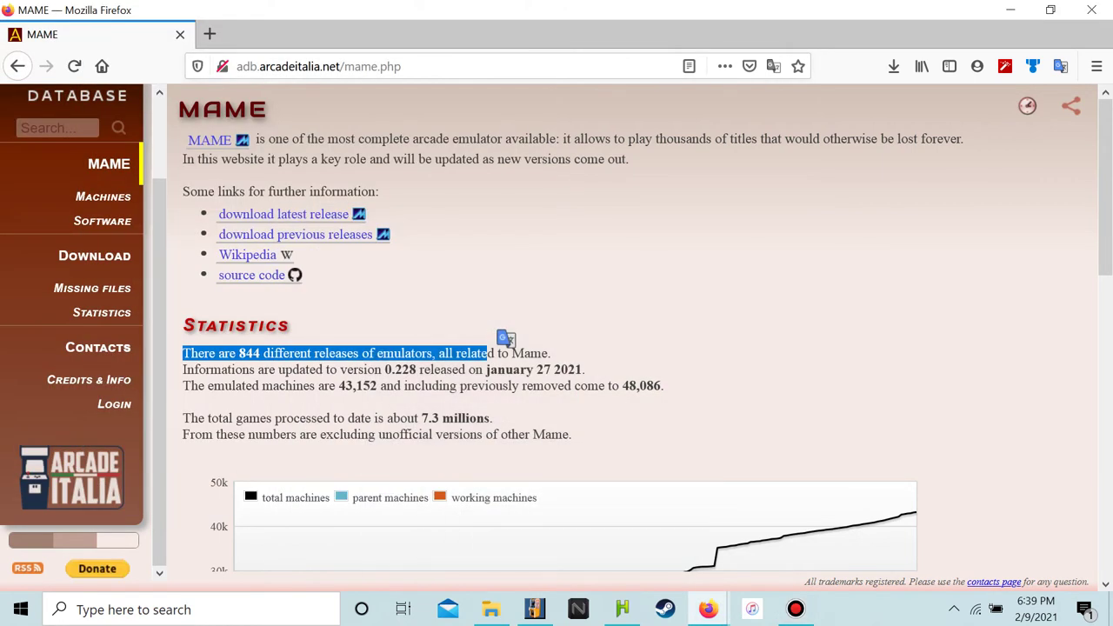
pyautogui.click(487, 353)
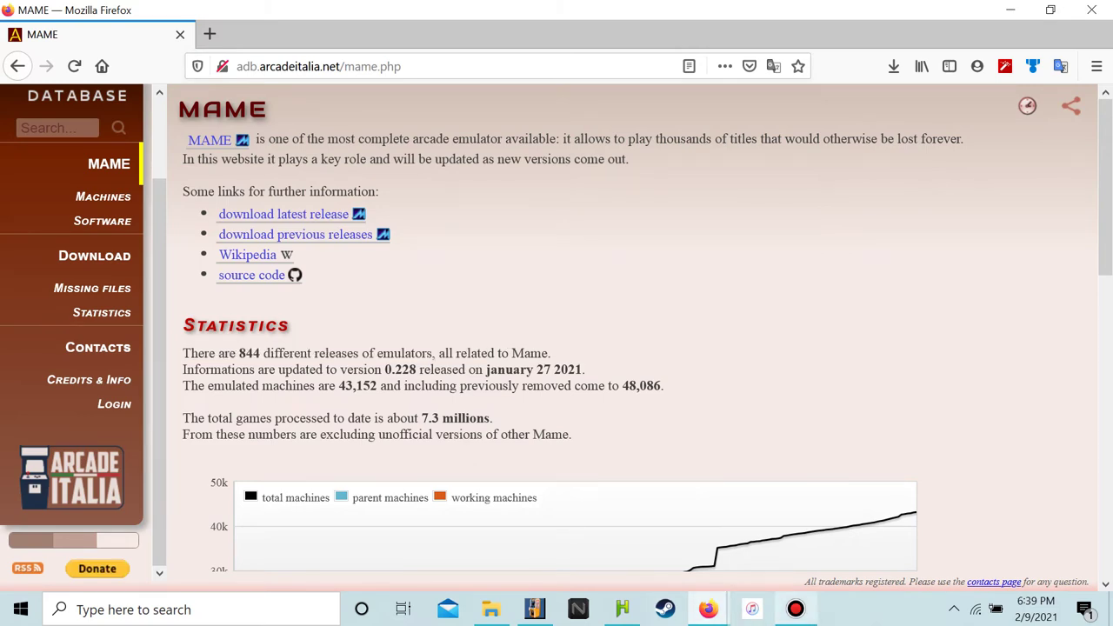
pyautogui.click(796, 609)
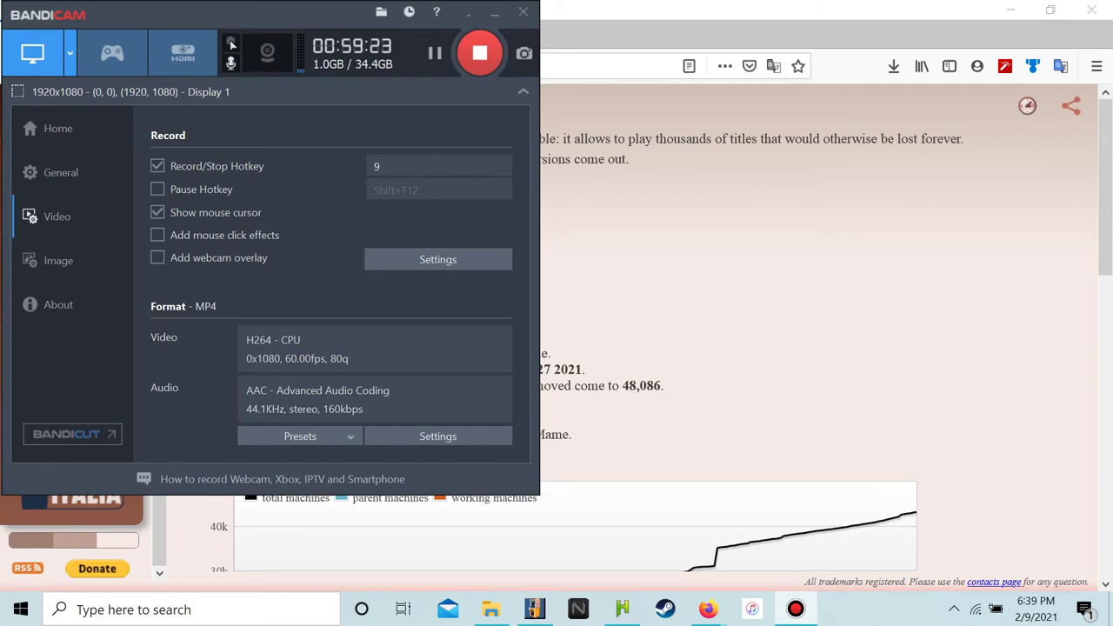
pyautogui.click(494, 12)
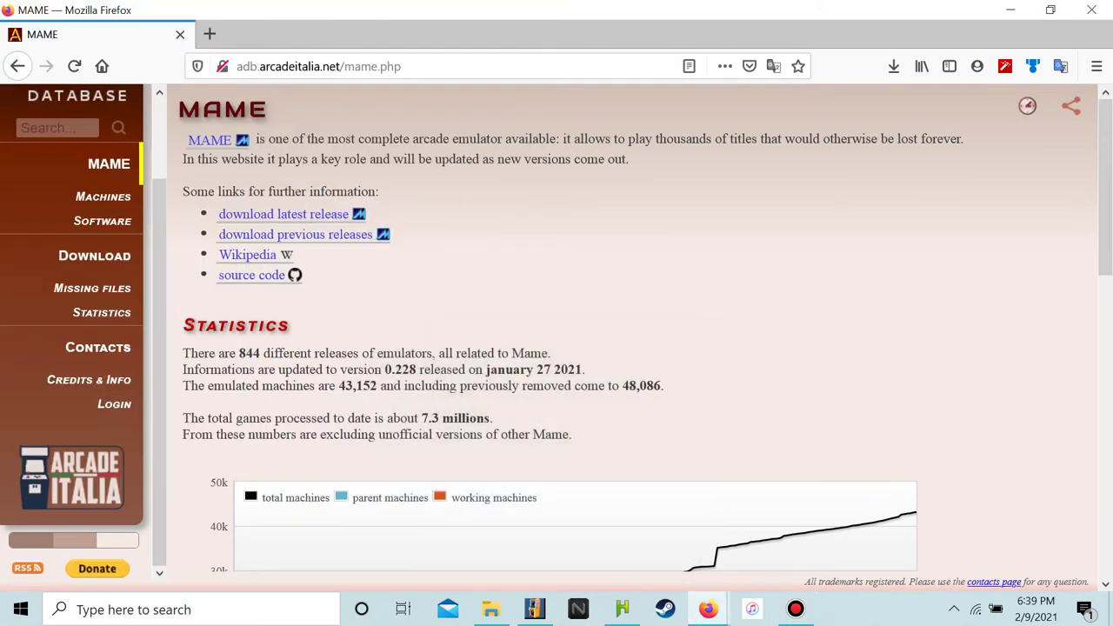
# Open the HBMAME 0.220 ROMs (merged) Internet Archive page from the recent highlights in Firefox's library
pyautogui.click(1097, 67)
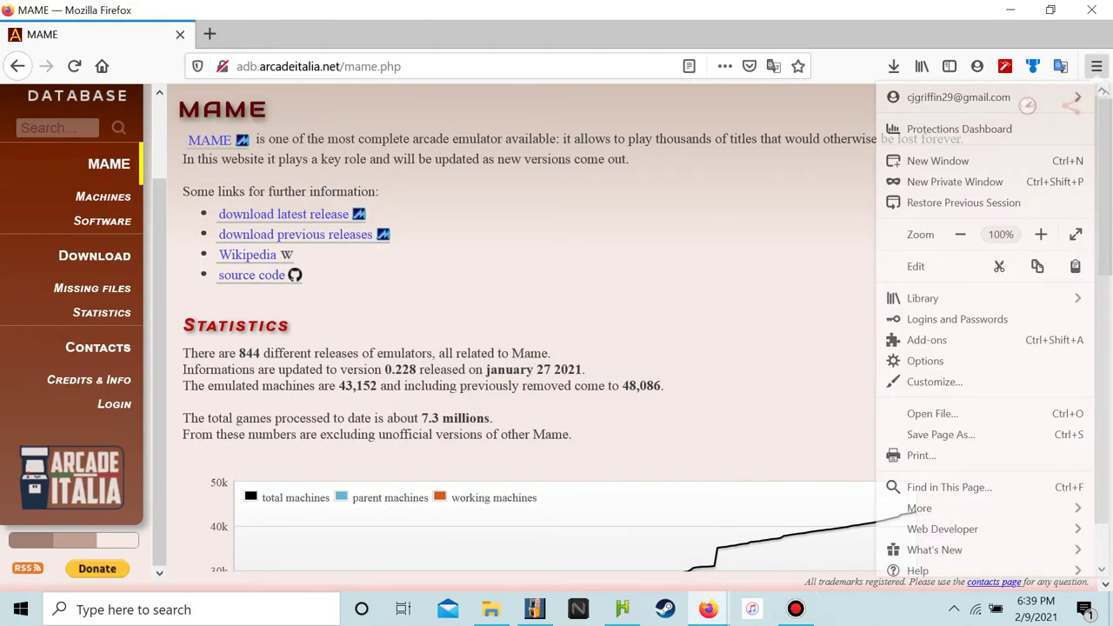
pyautogui.click(940, 298)
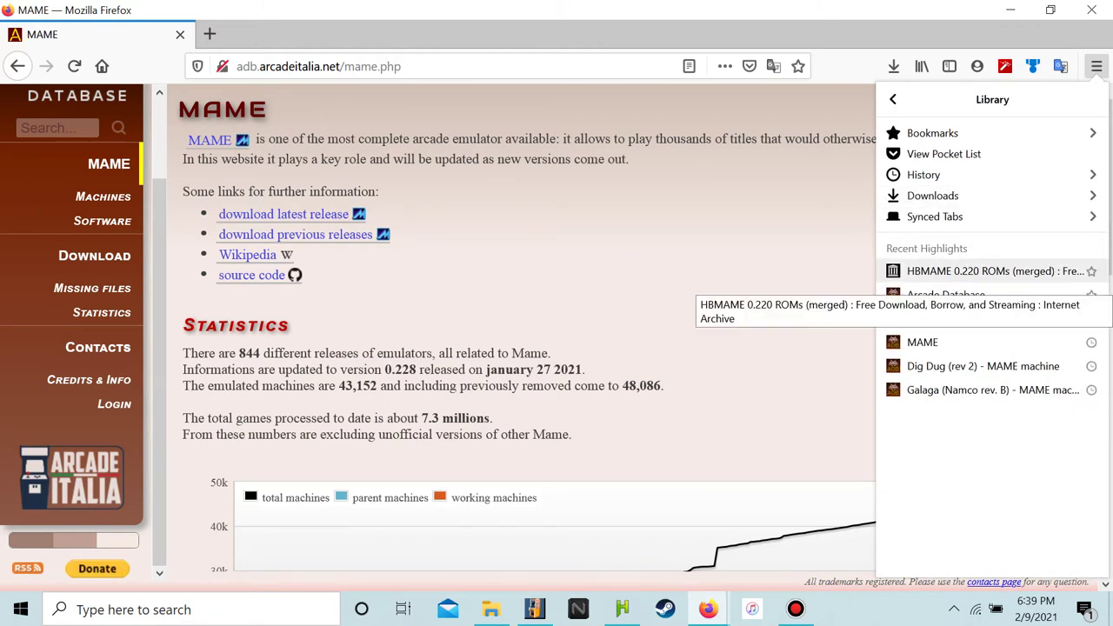
pyautogui.click(991, 272)
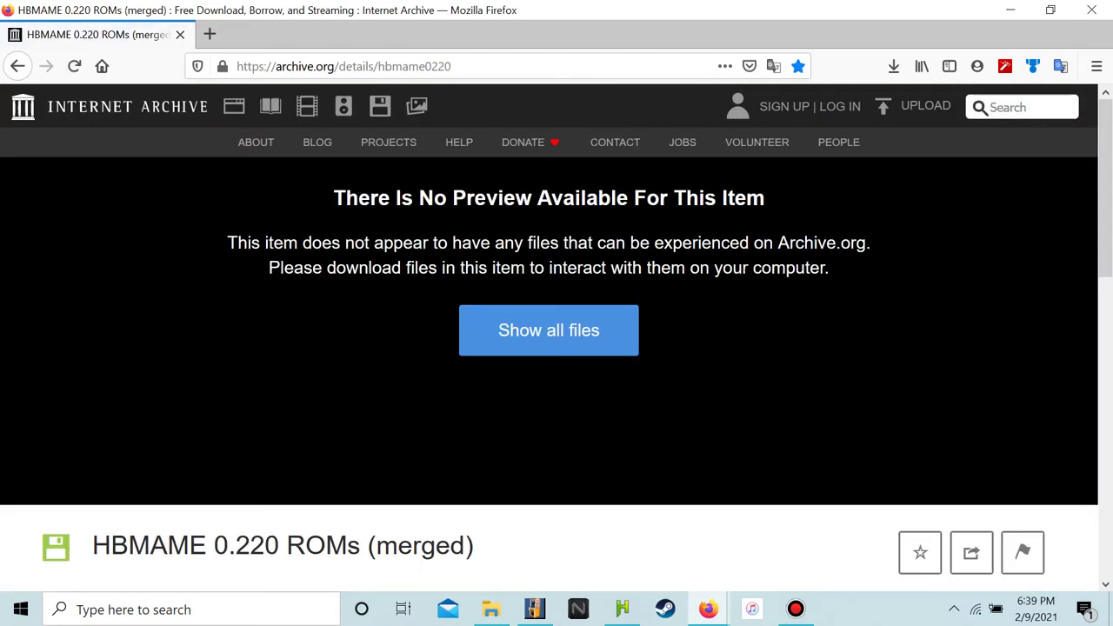
# Copy the page title "HBMAME 0.220 ROMs (merged)" and paste it into the Internet Archive site search
pyautogui.moveTo(92, 545); pyautogui.dragTo(475, 545)
pyautogui.press('super+c')
pyautogui.rightClick(453, 546)
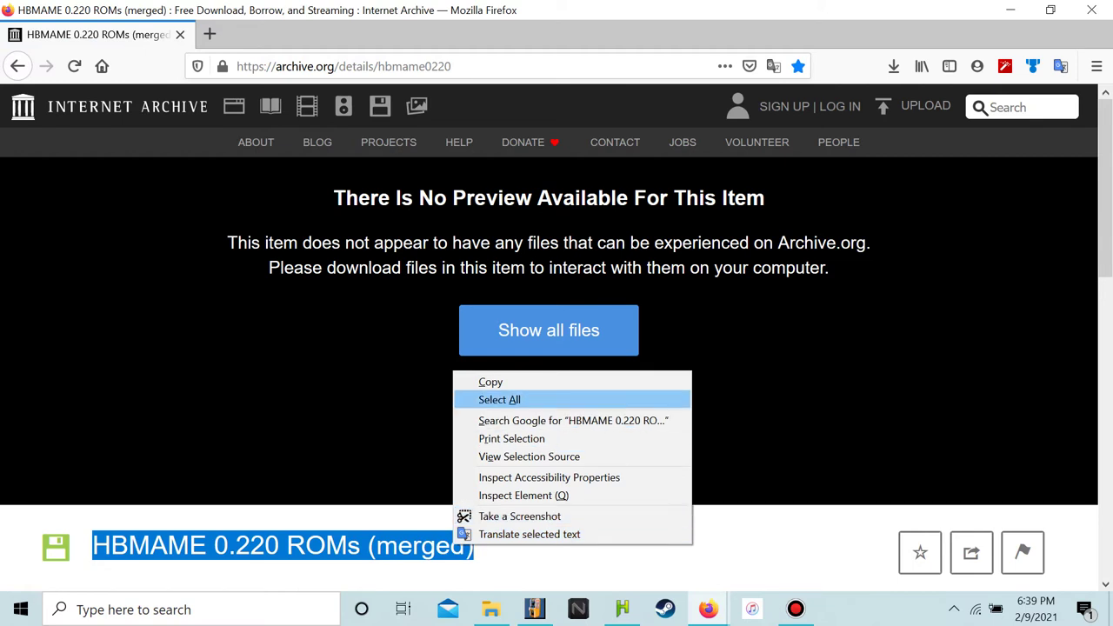
pyautogui.click(491, 382)
pyautogui.rightClick(1011, 102)
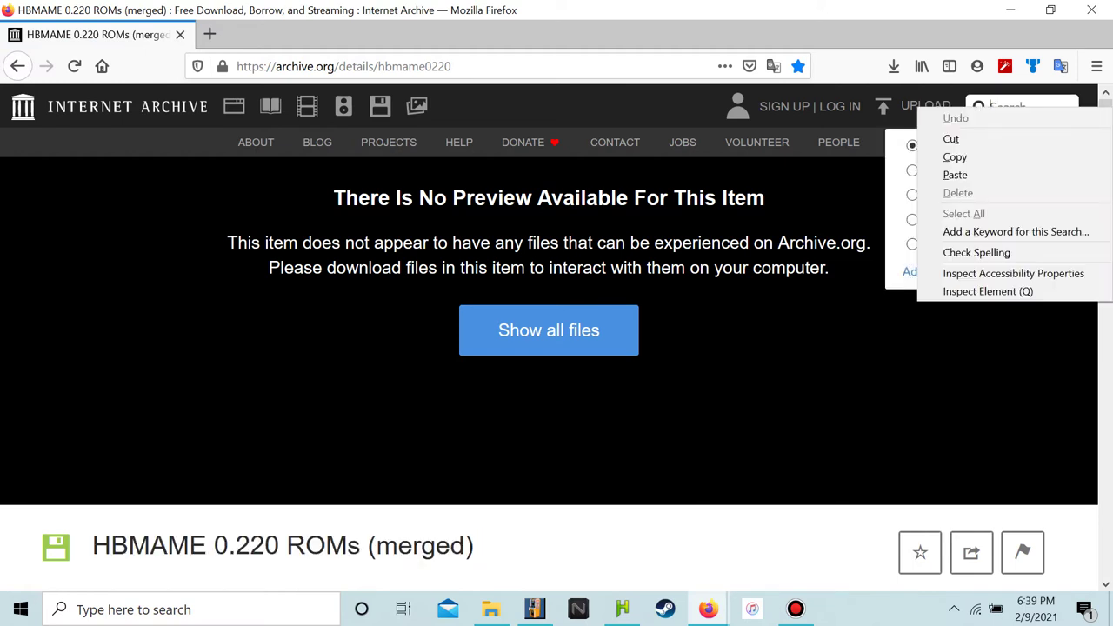
pyautogui.click(948, 174)
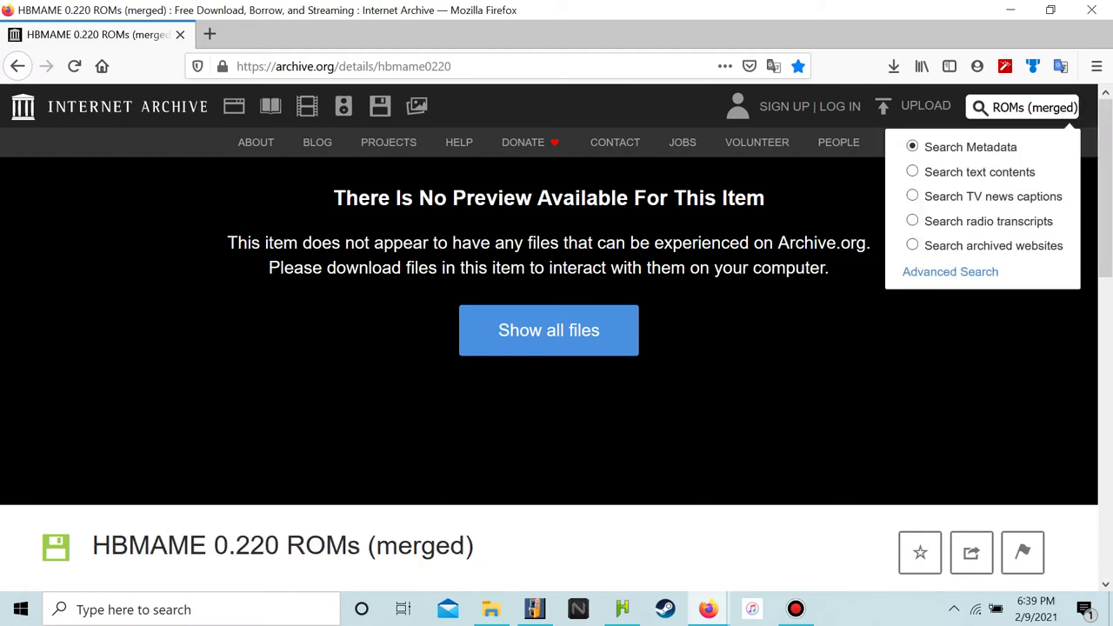
# Change the search text to "HBMAME merged roms" and run the metadata search
pyautogui.click(1034, 107)
pyautogui.press('BackSpace')
pyautogui.press('BackSpace')
pyautogui.press('BackSpace')
pyautogui.press('BackSpace')
pyautogui.press('BackSpace')
pyautogui.press('BackSpace')
pyautogui.press('BackSpace')
pyautogui.press('BackSpace')
pyautogui.press('BackSpace')
pyautogui.press('BackSpace')
pyautogui.press('BackSpace')
pyautogui.press('BackSpace')
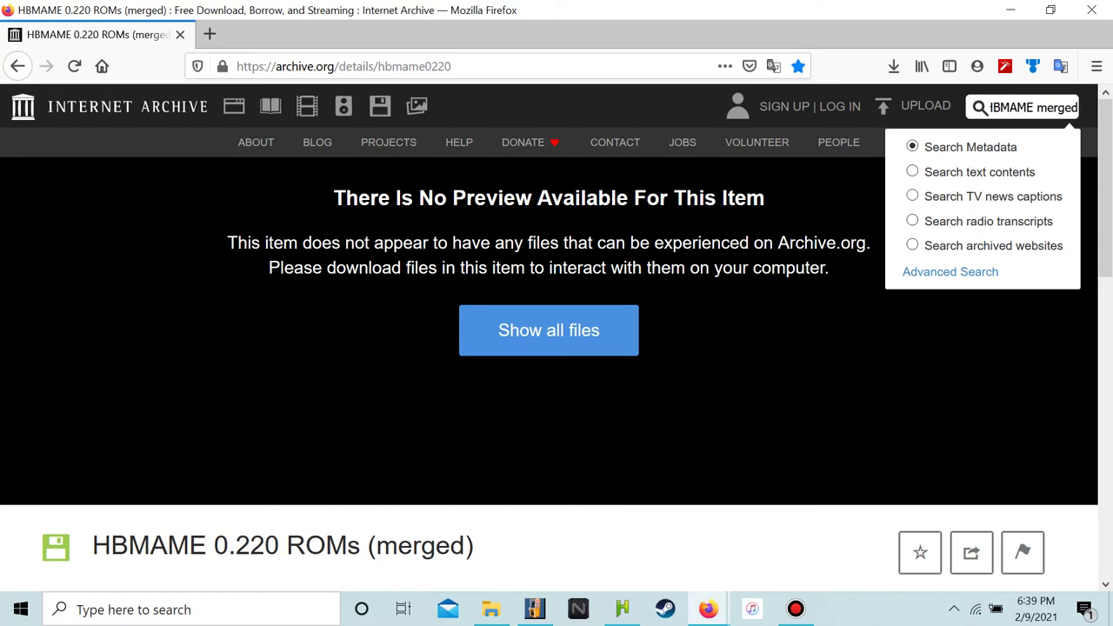
pyautogui.press('Home')
pyautogui.press('Delete')
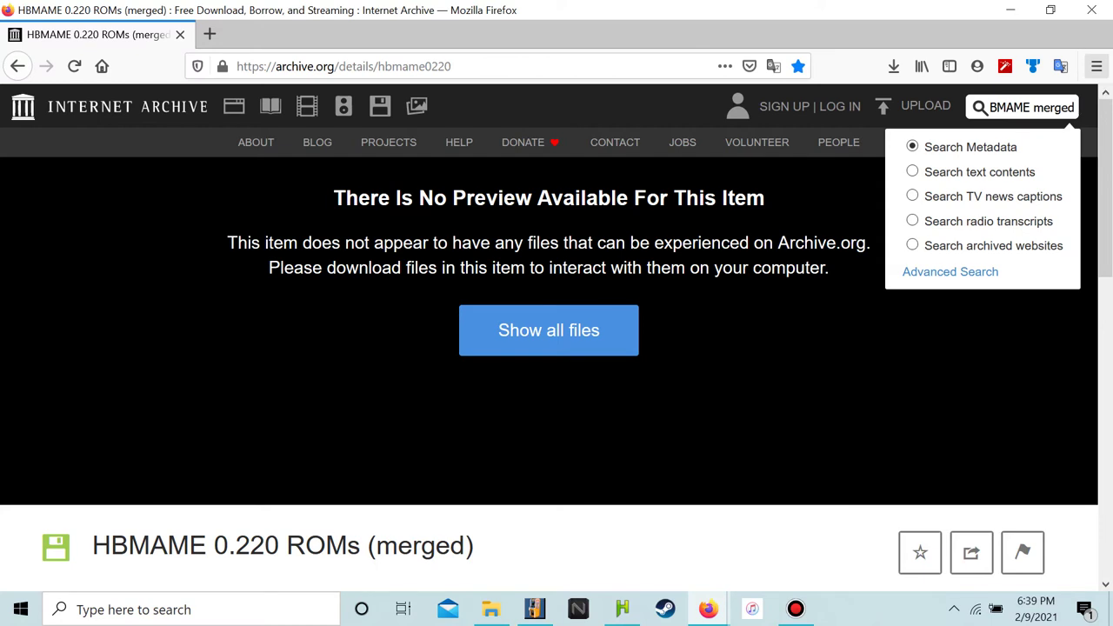
pyautogui.press('Delete')
pyautogui.press('Delete')
pyautogui.press('Delete')
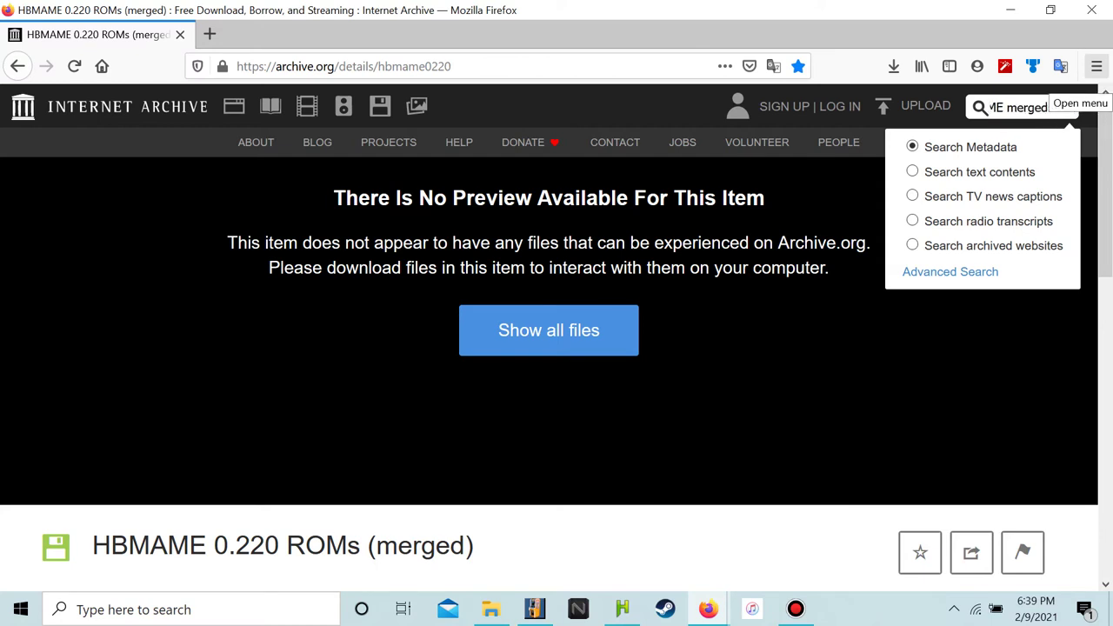
pyautogui.press('Return')
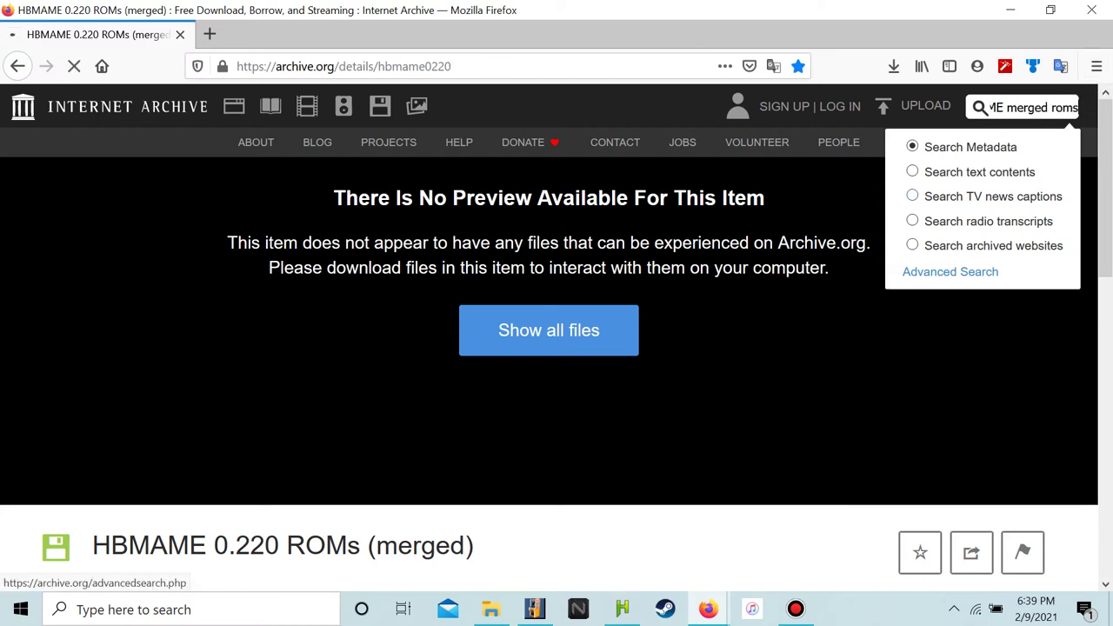
# Examine the search results for the available versions of merged HBMAME ROM sets
pyautogui.scroll(-5, 397, 369)
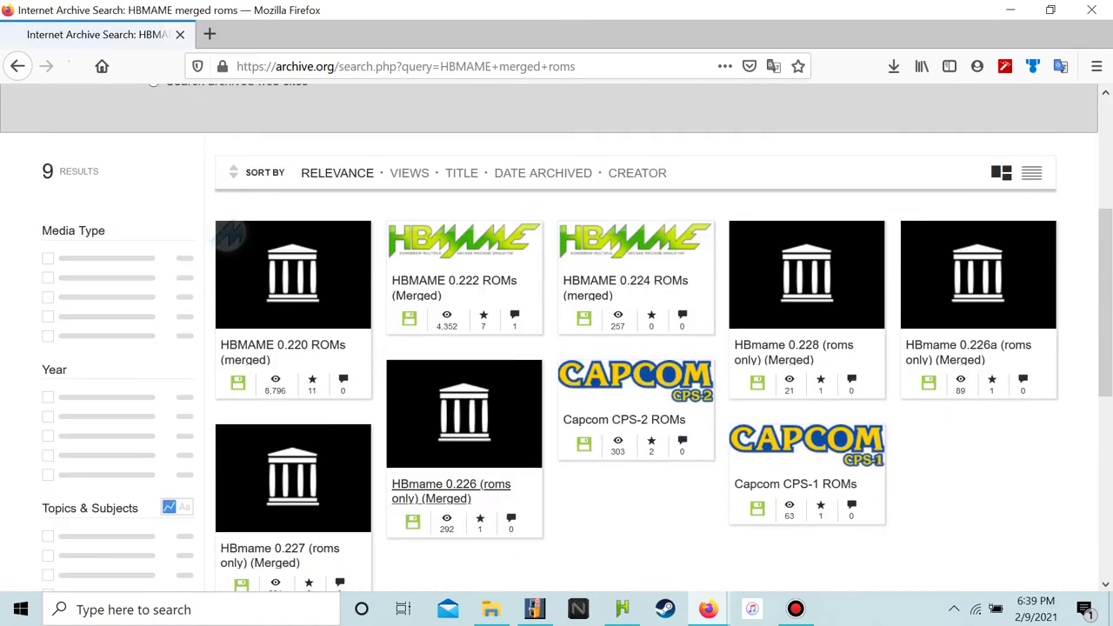
pyautogui.scroll(-2, 741, 422)
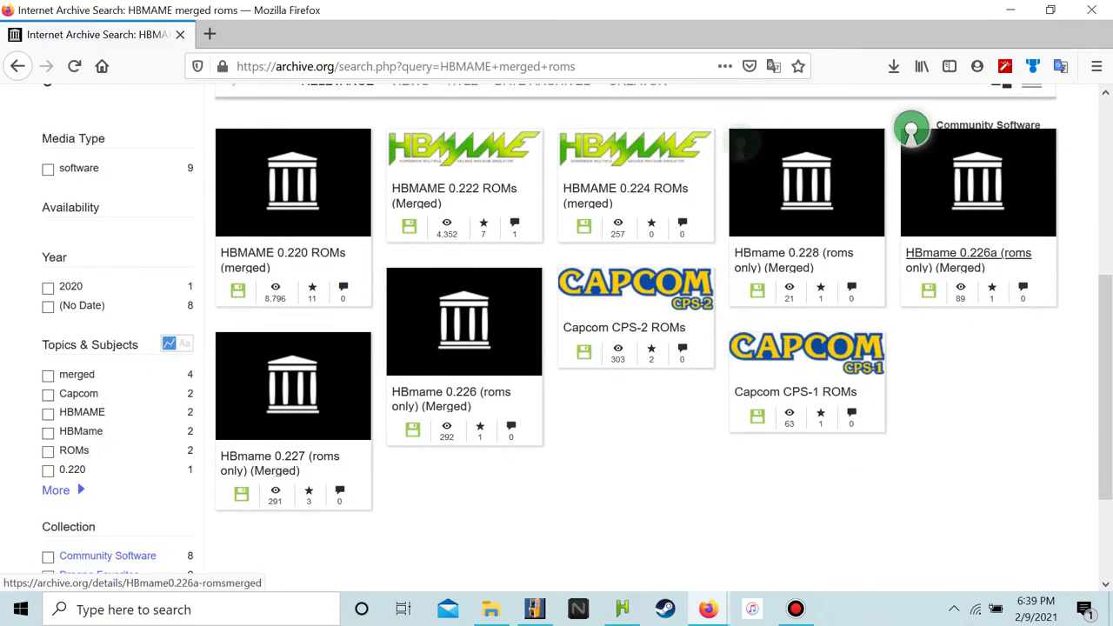
pyautogui.scroll(-2, 465, 321)
pyautogui.scroll(1, 464, 322)
pyautogui.scroll(-2, 465, 321)
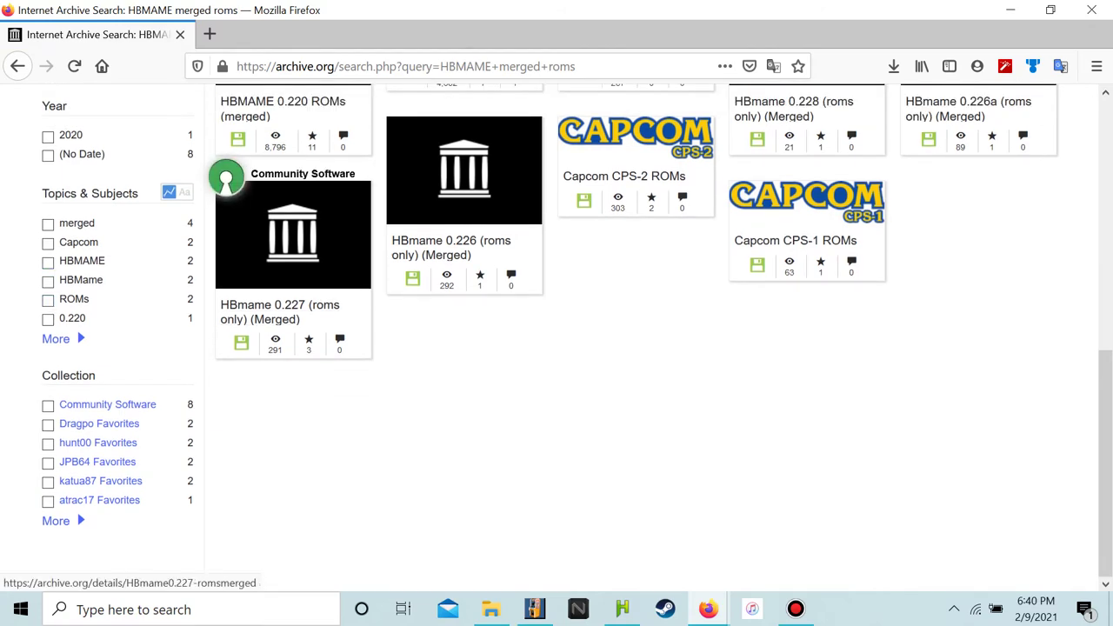
pyautogui.scroll(10, 224, 180)
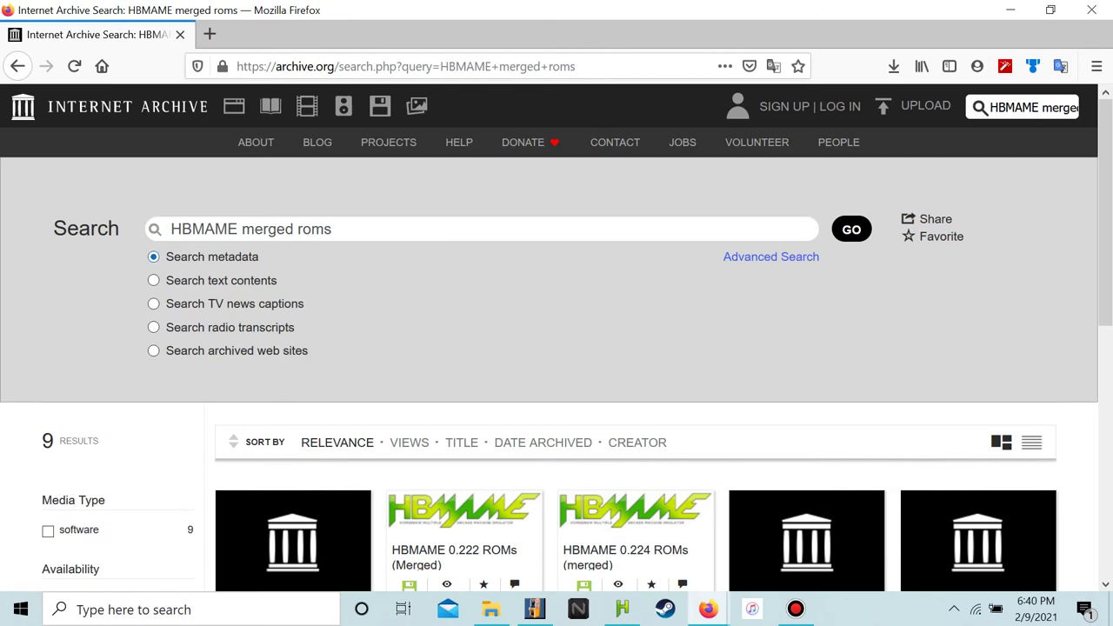
# Search the Internet Archive for "merged roms" without the HBMAME term and browse the MAME ROM sets offered
pyautogui.doubleClick(239, 229)
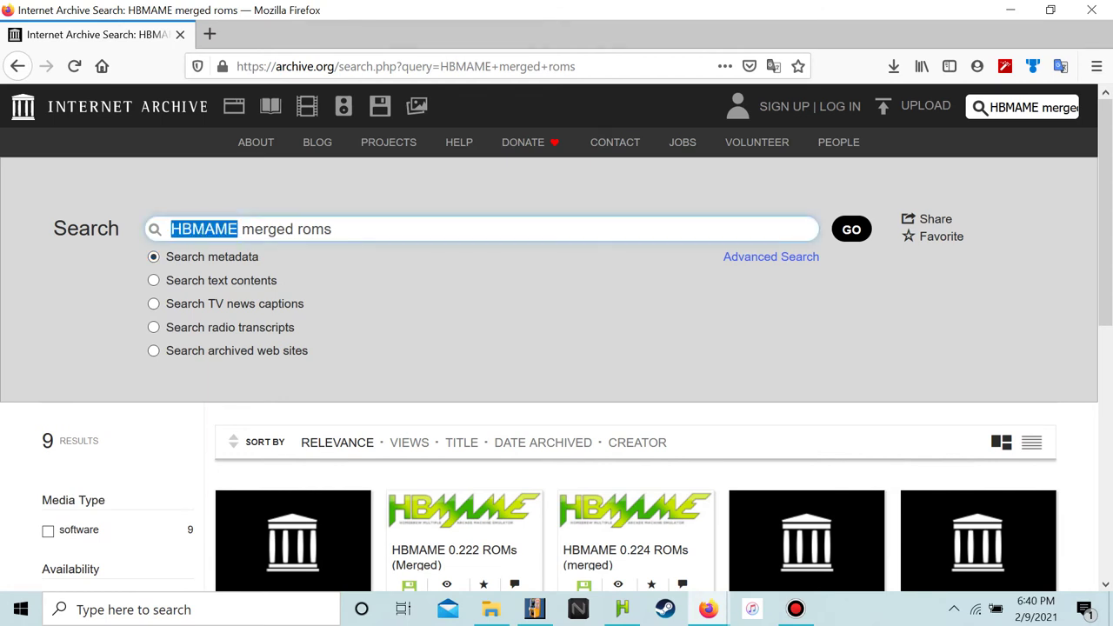
pyautogui.press('BackSpace')
pyautogui.press('Return')
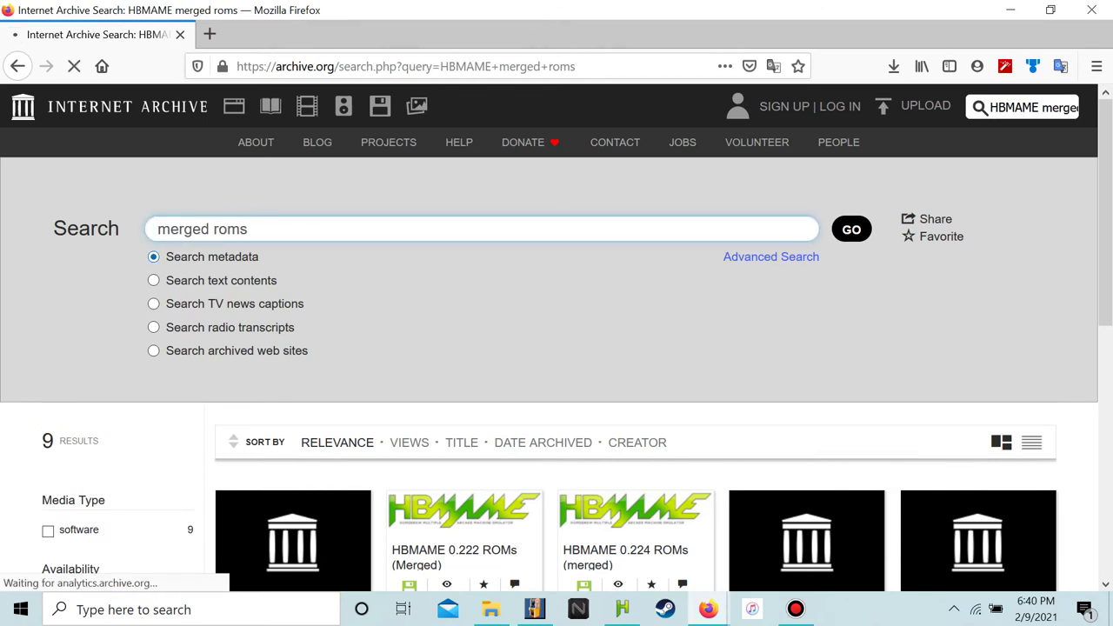
pyautogui.scroll(-3, 788, 287)
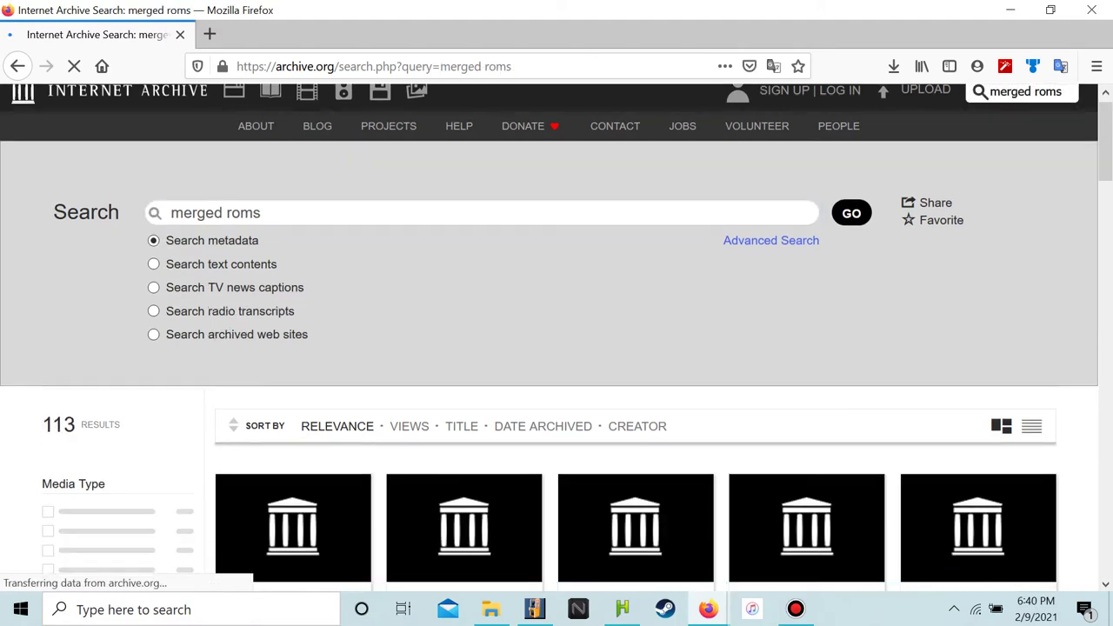
pyautogui.scroll(-3, 446, 348)
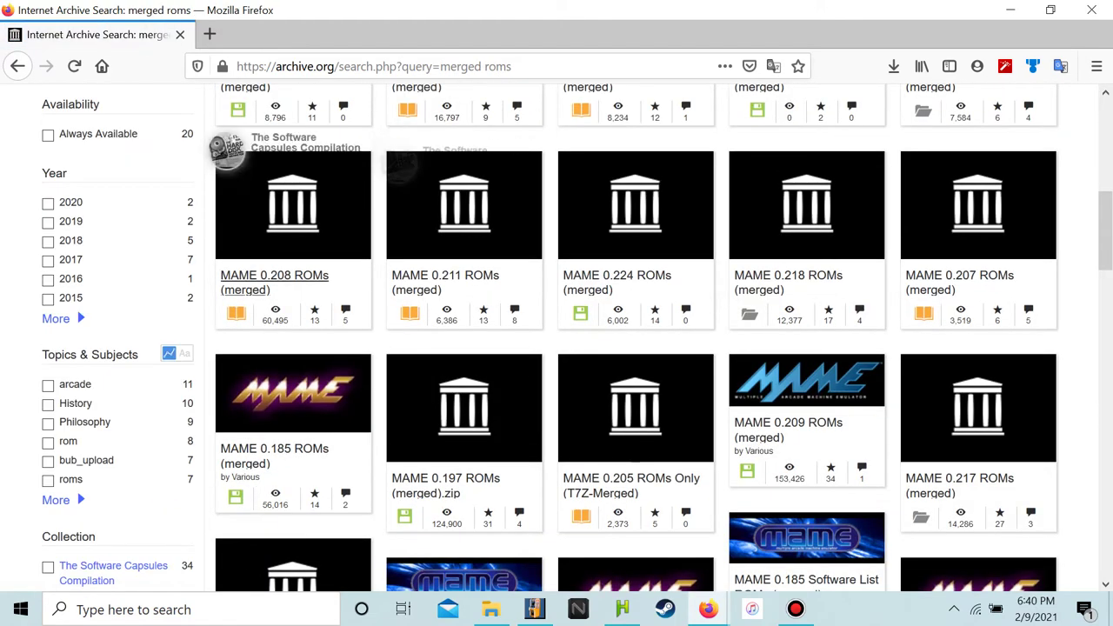
pyautogui.scroll(-4, 736, 343)
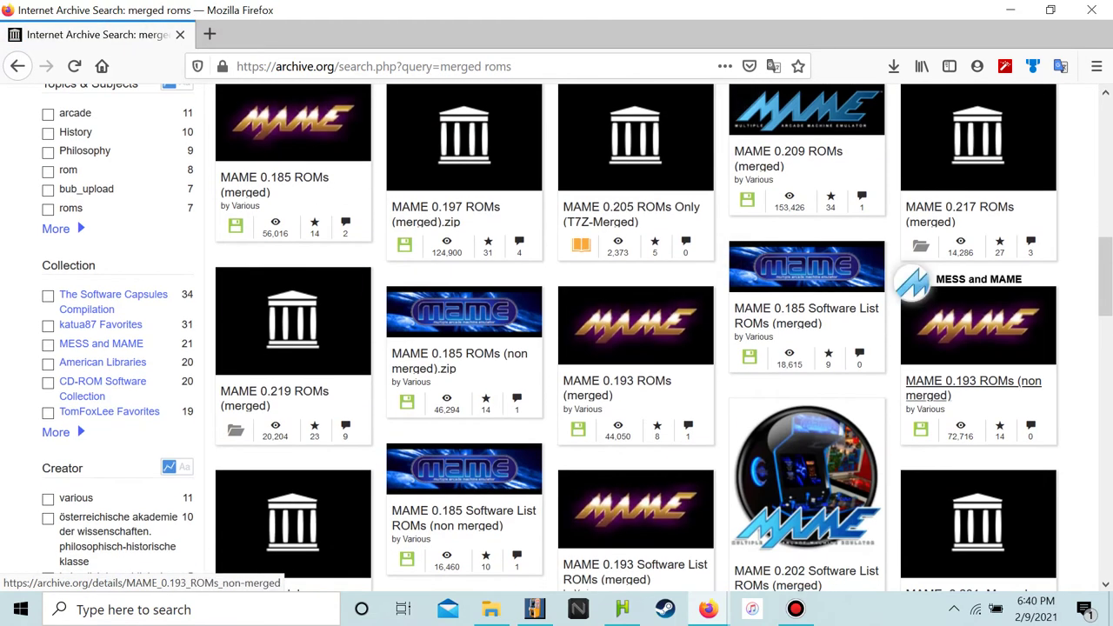
pyautogui.scroll(-3, 944, 209)
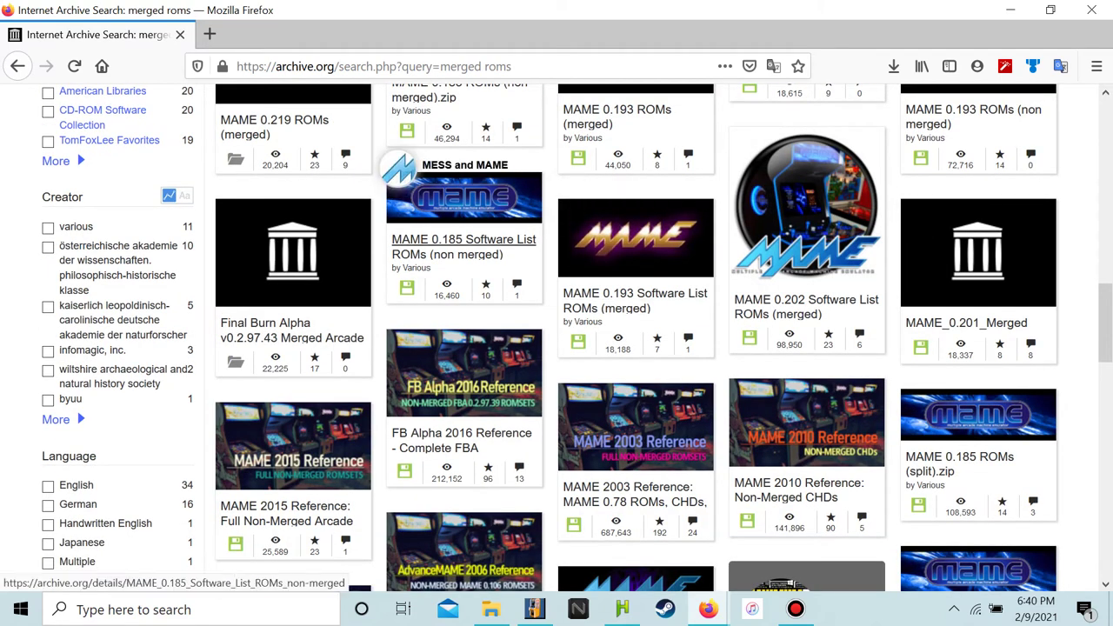
# Open the MAME 0.208 ROMs (merged) item from the search results, view its full file listing, and return to the item page
pyautogui.scroll(-2, 474, 252)
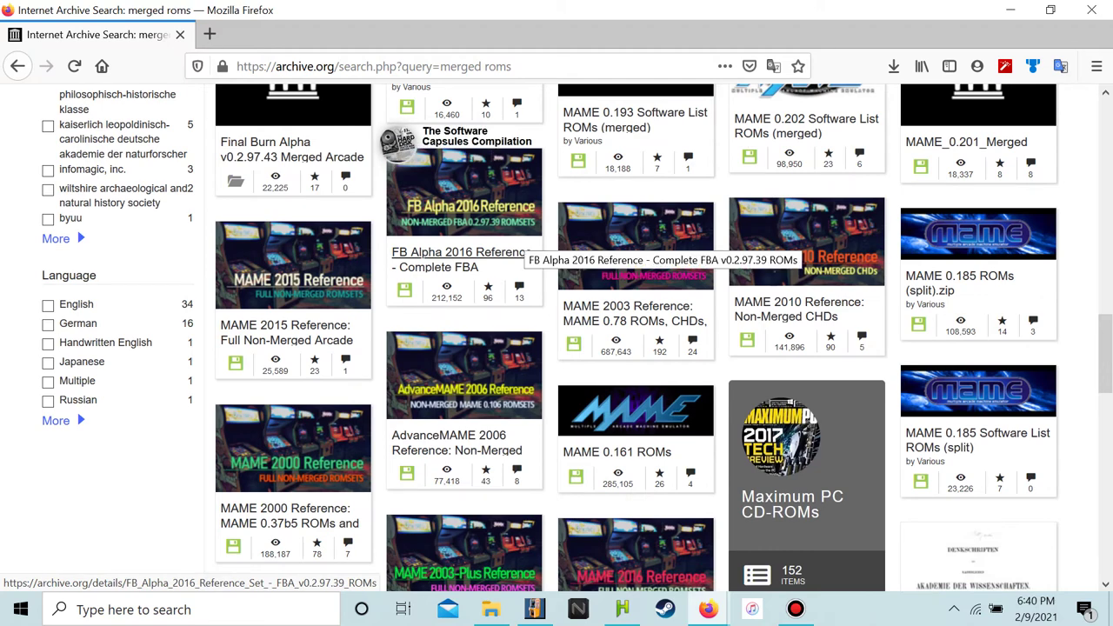
pyautogui.scroll(-3, 520, 249)
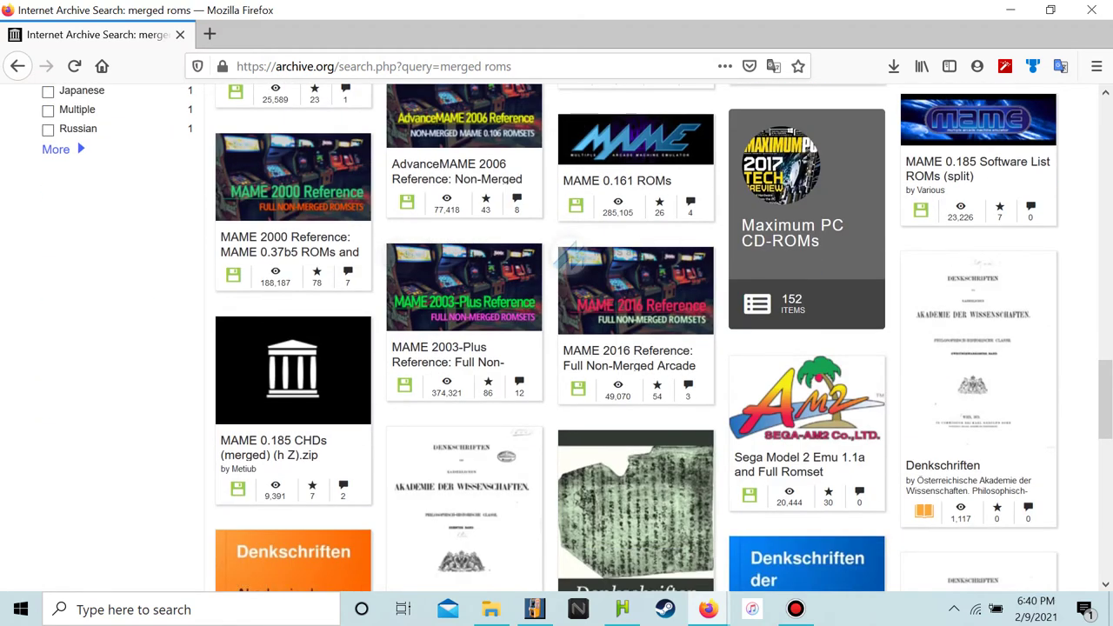
pyautogui.scroll(-3, 570, 252)
pyautogui.scroll(10, 570, 252)
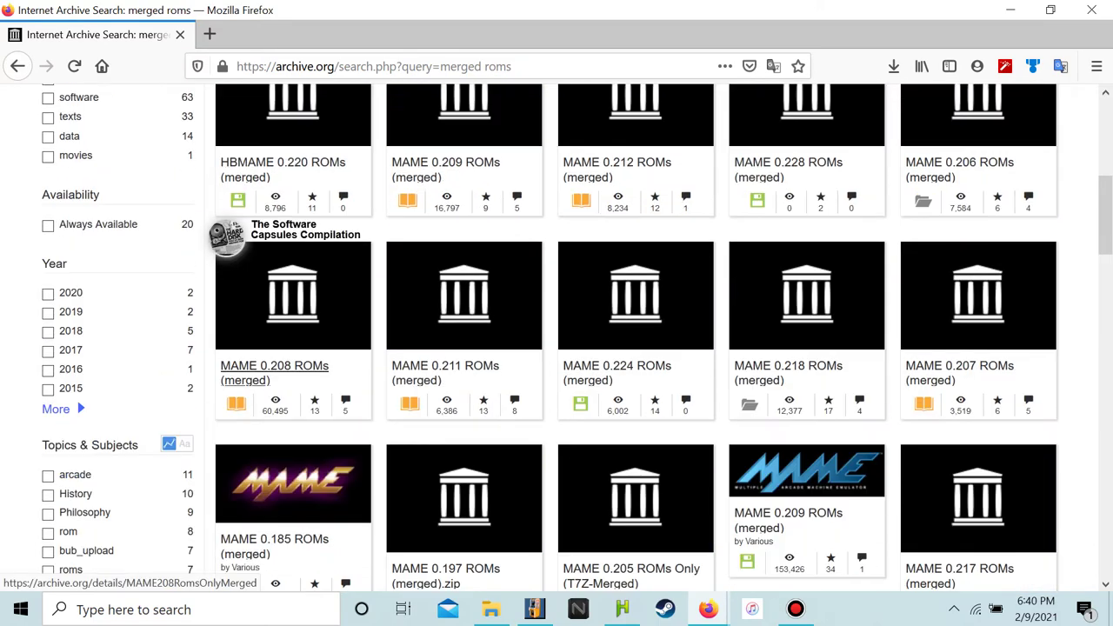
pyautogui.click(274, 372)
pyautogui.scroll(-5, 557, 331)
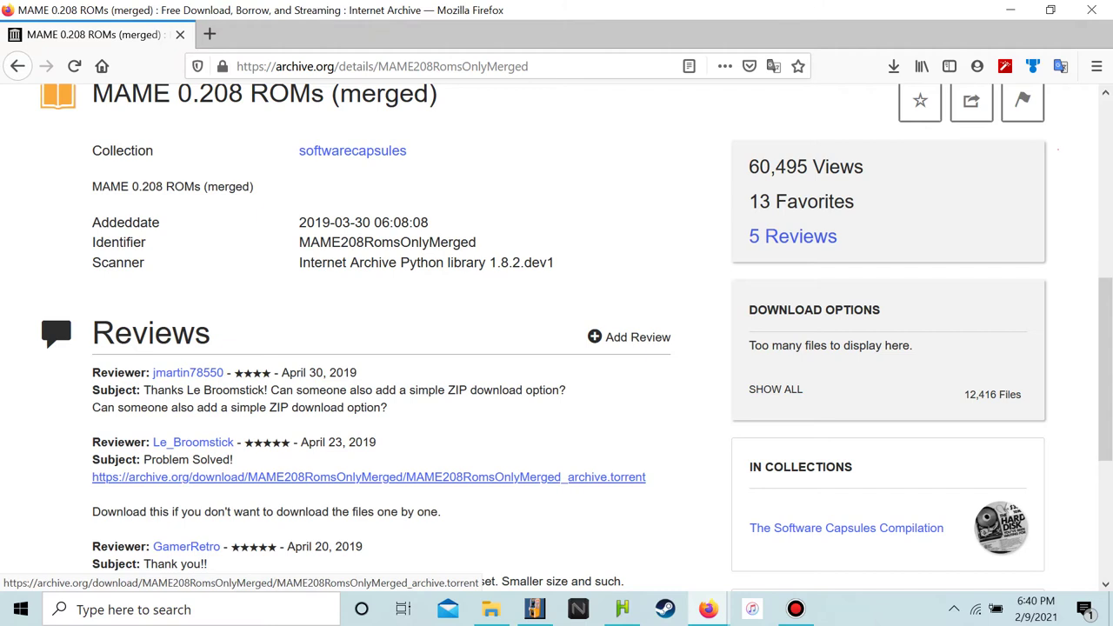
pyautogui.click(775, 389)
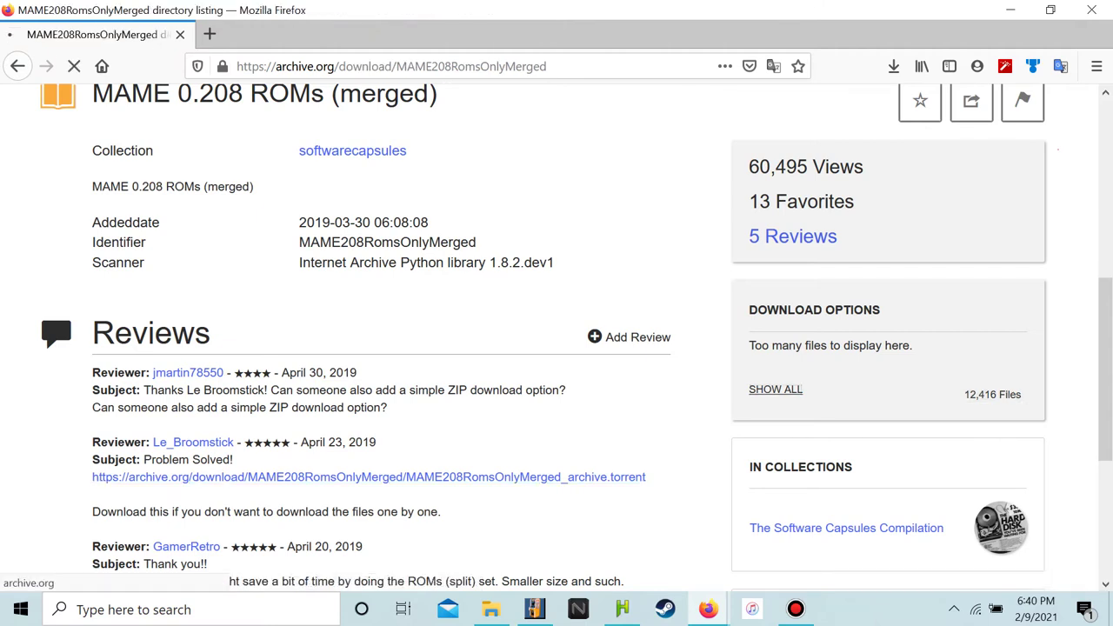
pyautogui.hotkey('alt', 'Left')
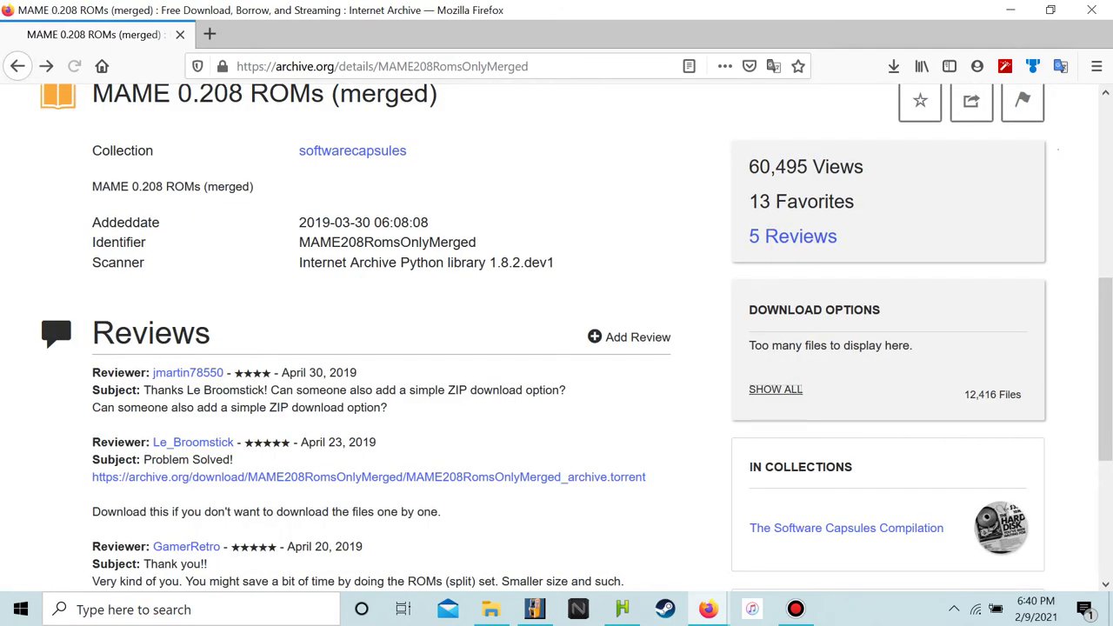
# Switch to MAMEUI64 to check its ROM audit progress, and then check the audit running in HBMAMEUI64
pyautogui.moveTo(534, 609)
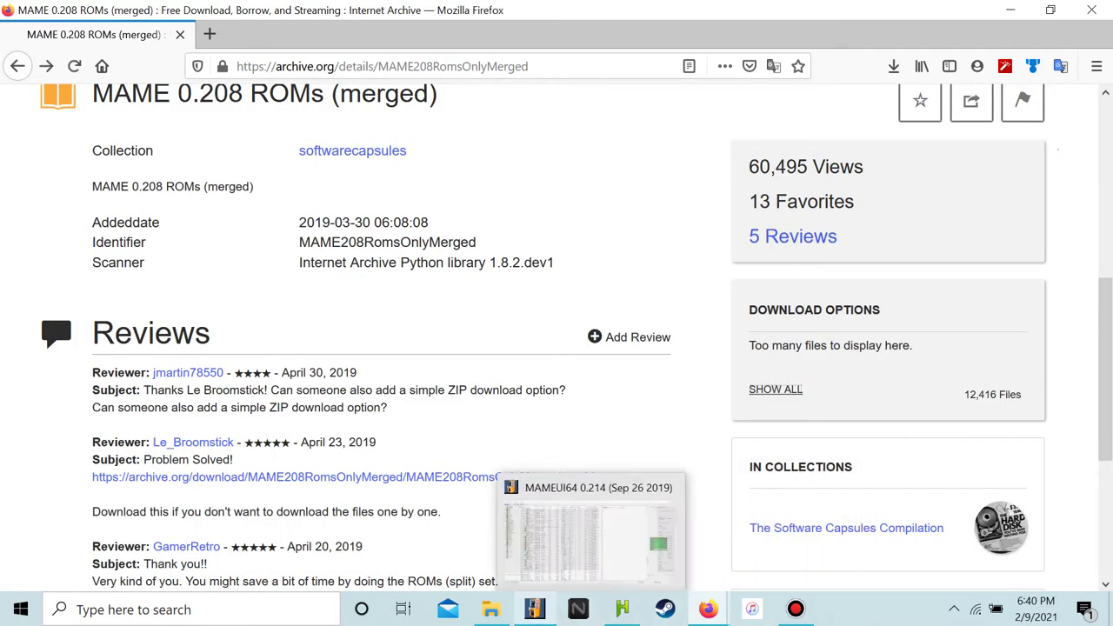
pyautogui.click(609, 539)
pyautogui.scroll(-5, 557, 544)
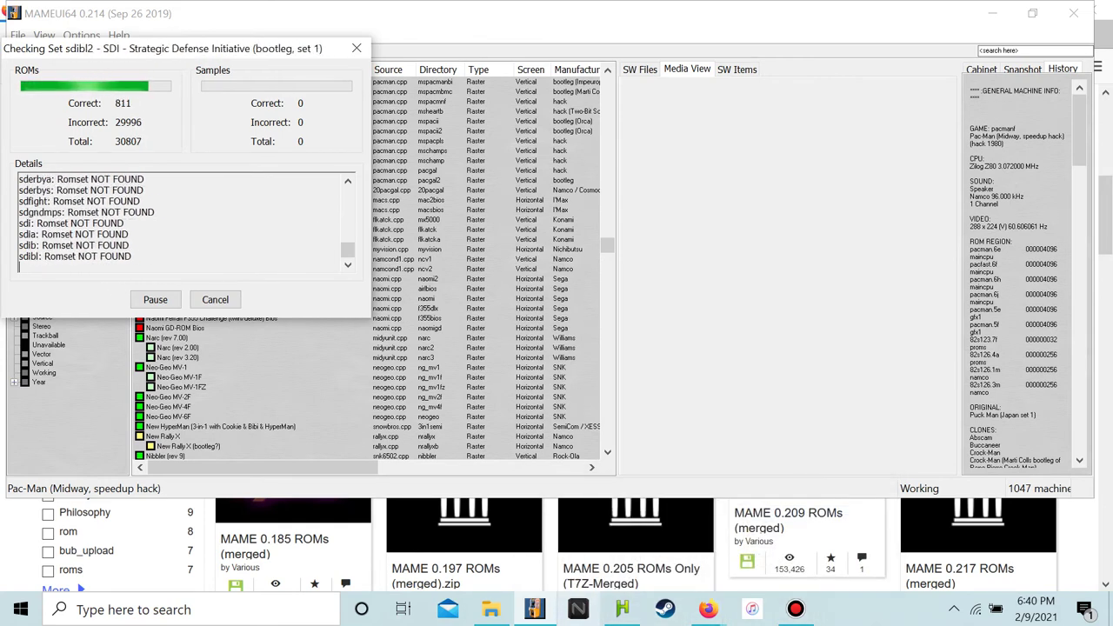
pyautogui.click(621, 609)
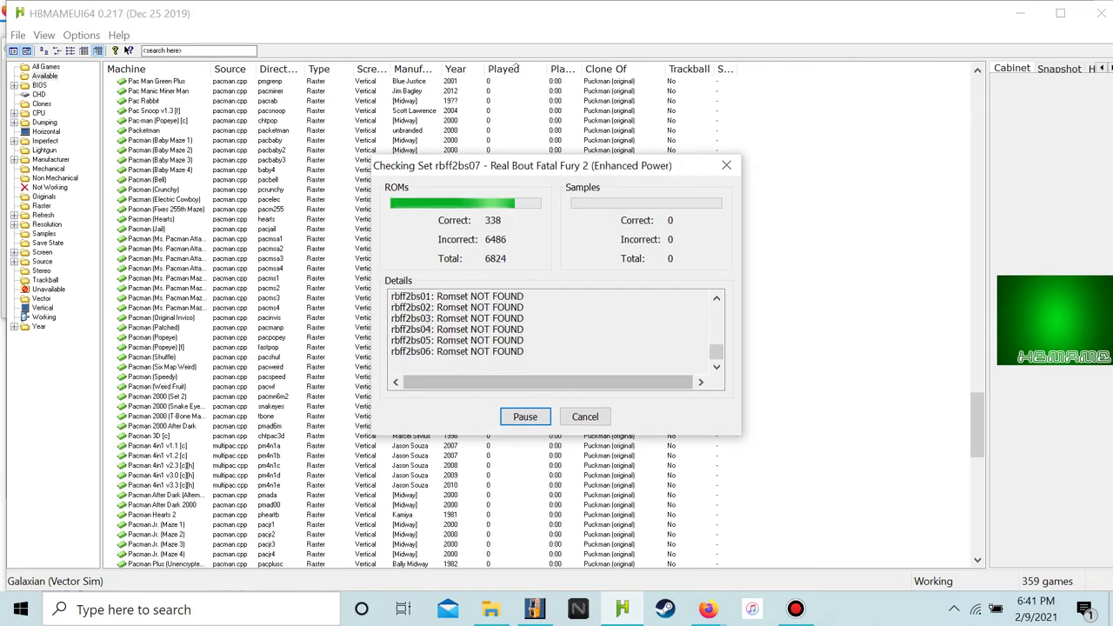
# Check the free space on the C: drive under This PC in File Explorer, and minimize the window
pyautogui.click(491, 609)
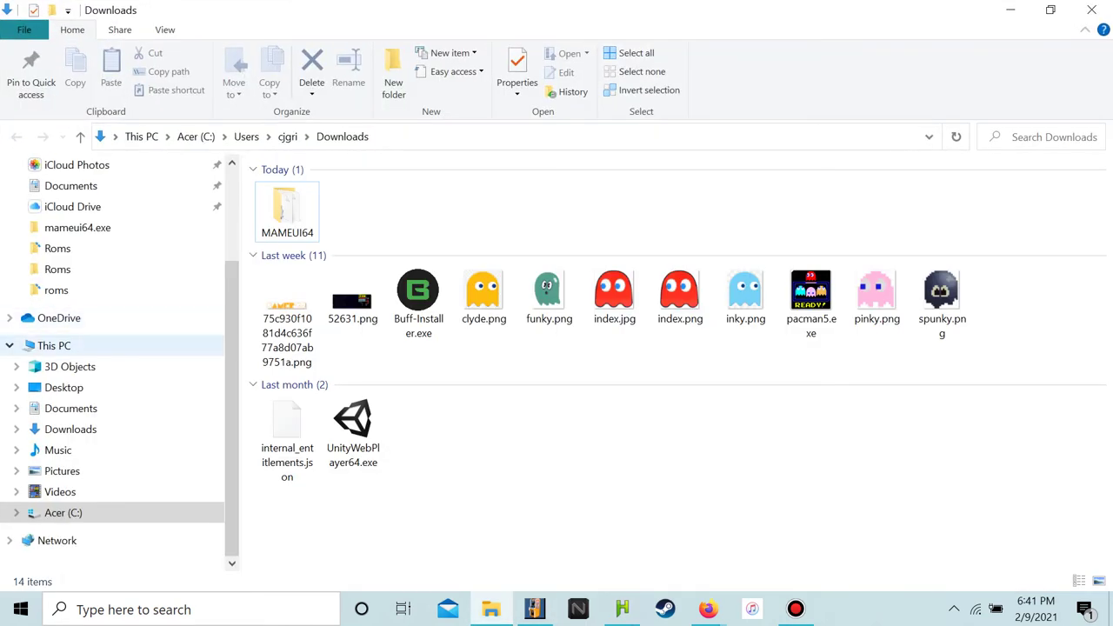
pyautogui.click(54, 345)
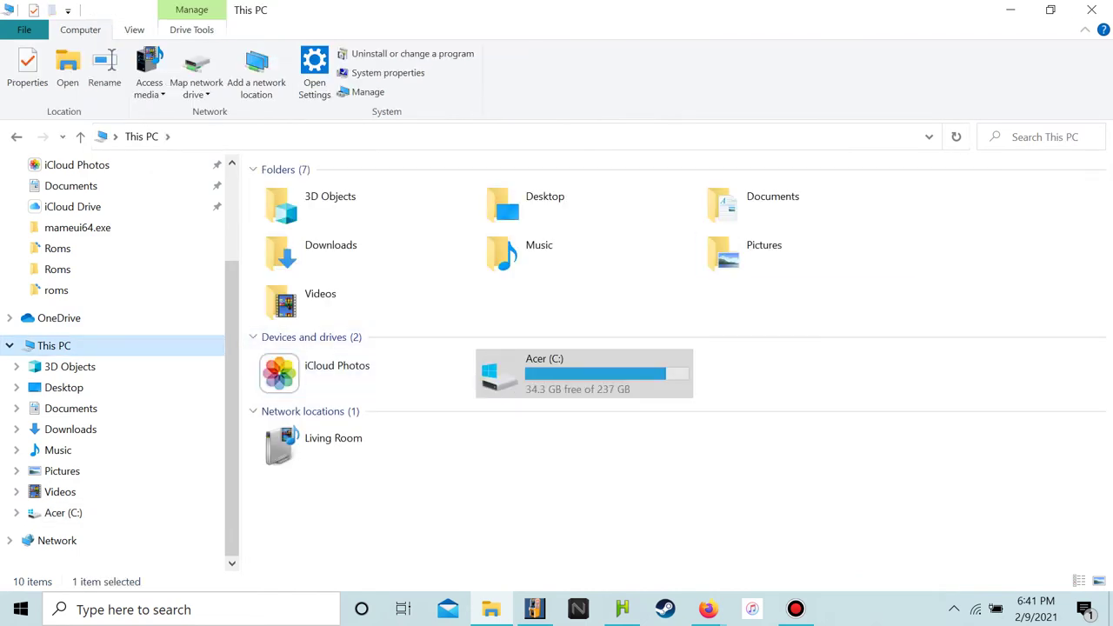
pyautogui.click(1011, 10)
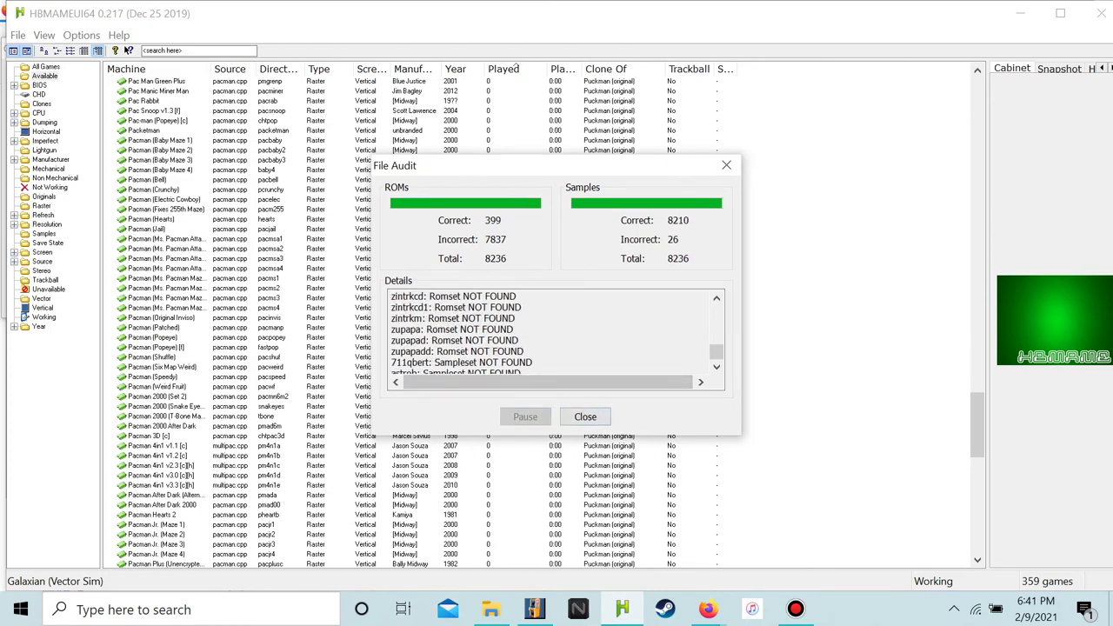
# Close the HBMAMEUI64 file audit results and look through the Centipede and Galaga clones in the available games list
pyautogui.click(585, 416)
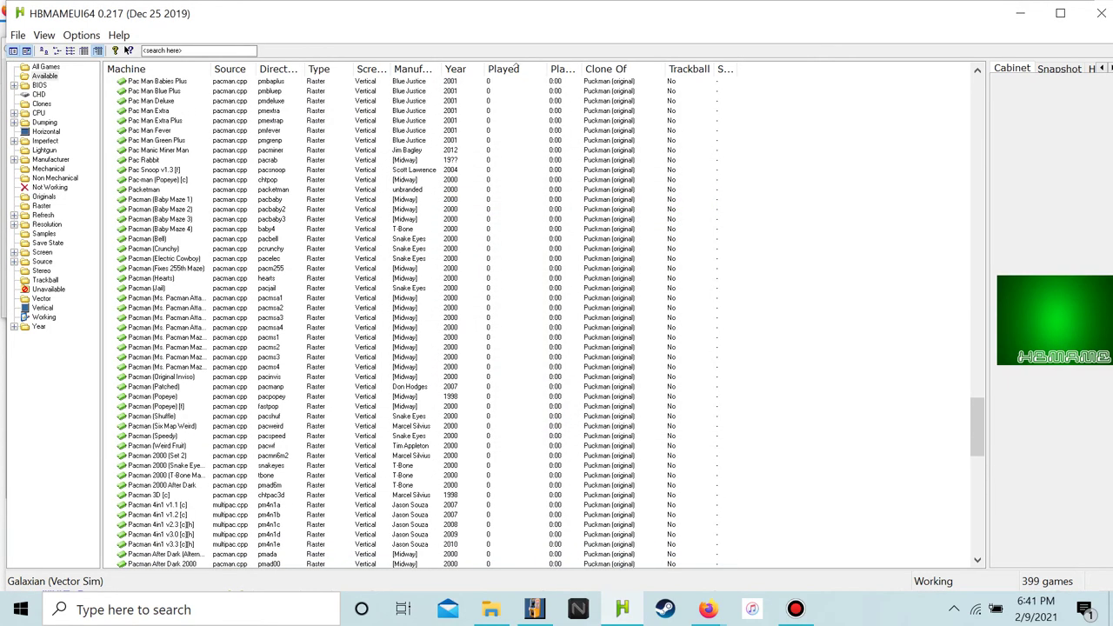
pyautogui.scroll(20, 235, 222)
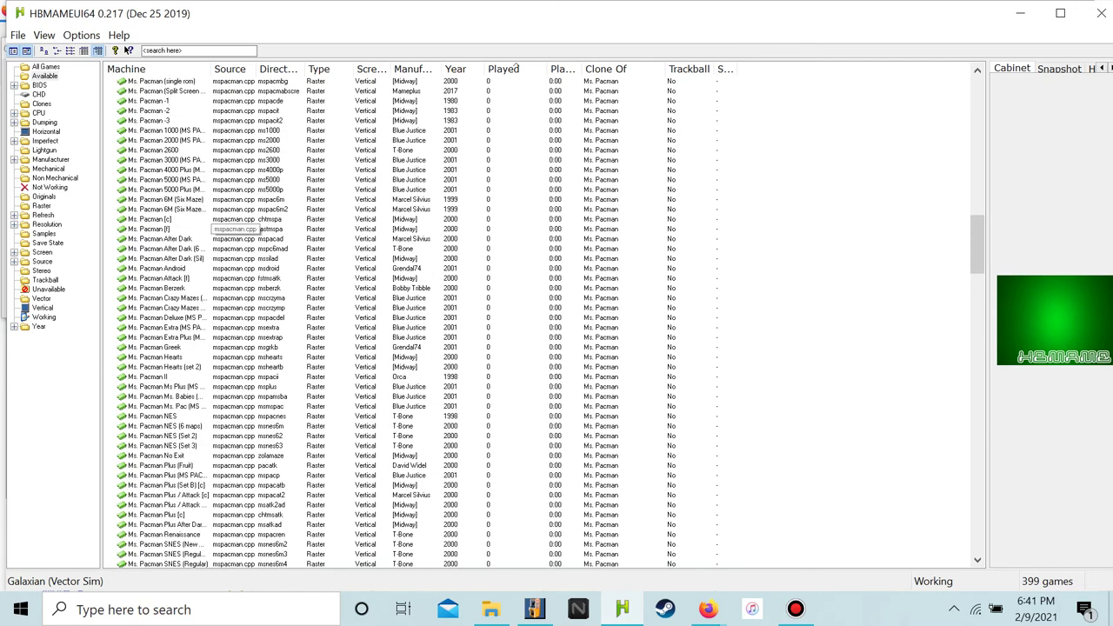
pyautogui.scroll(15, 234, 222)
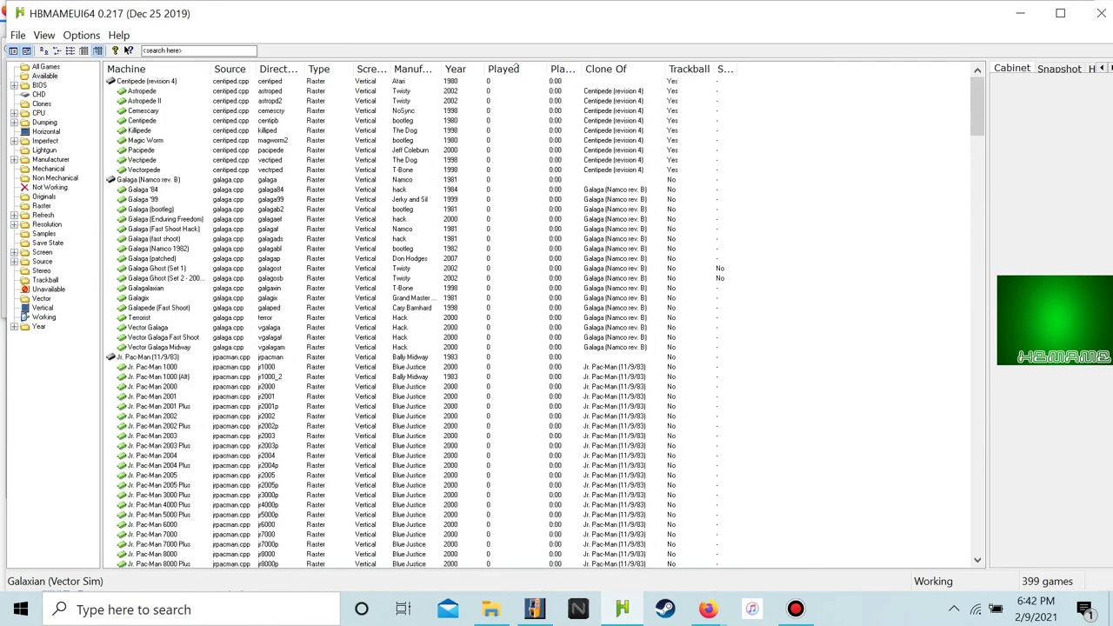
pyautogui.click(142, 91)
pyautogui.click(144, 100)
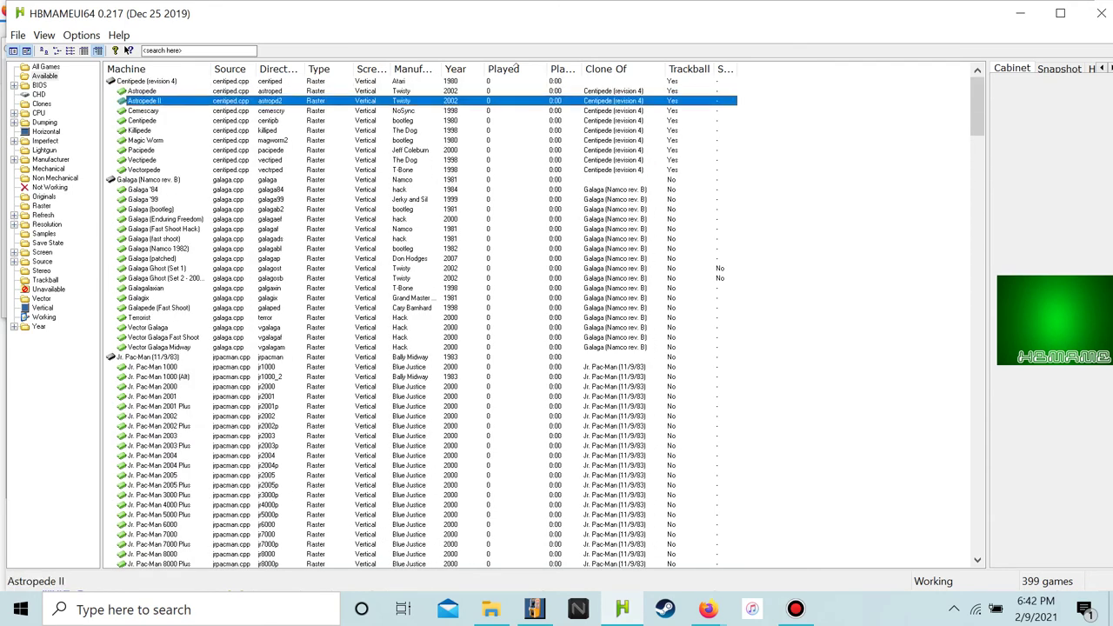
pyautogui.click(142, 159)
pyautogui.click(143, 199)
pyautogui.scroll(-10, 537, 318)
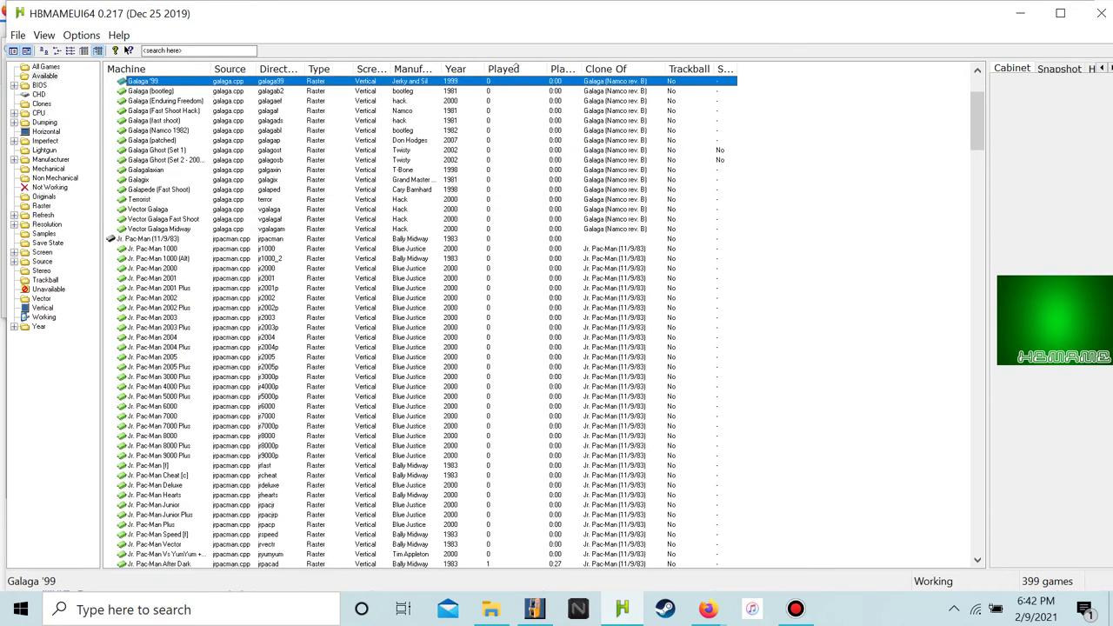
pyautogui.scroll(10, 517, 67)
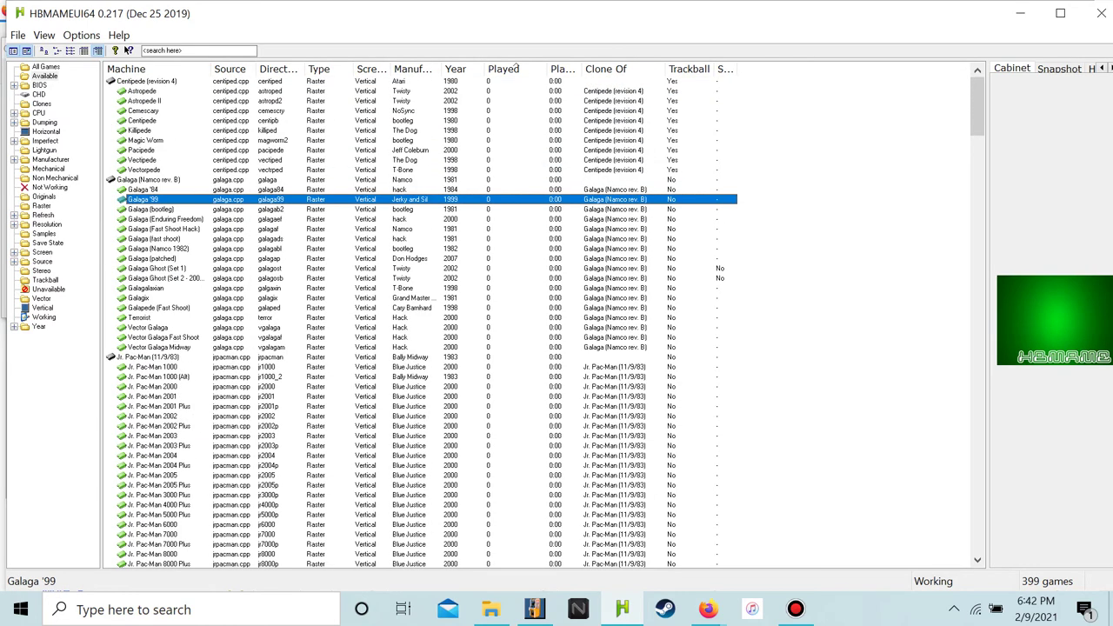
# Look through the available games from Vector Galaga Midway down to the Puckman (original) clones
pyautogui.click(159, 347)
pyautogui.scroll(-20, 517, 68)
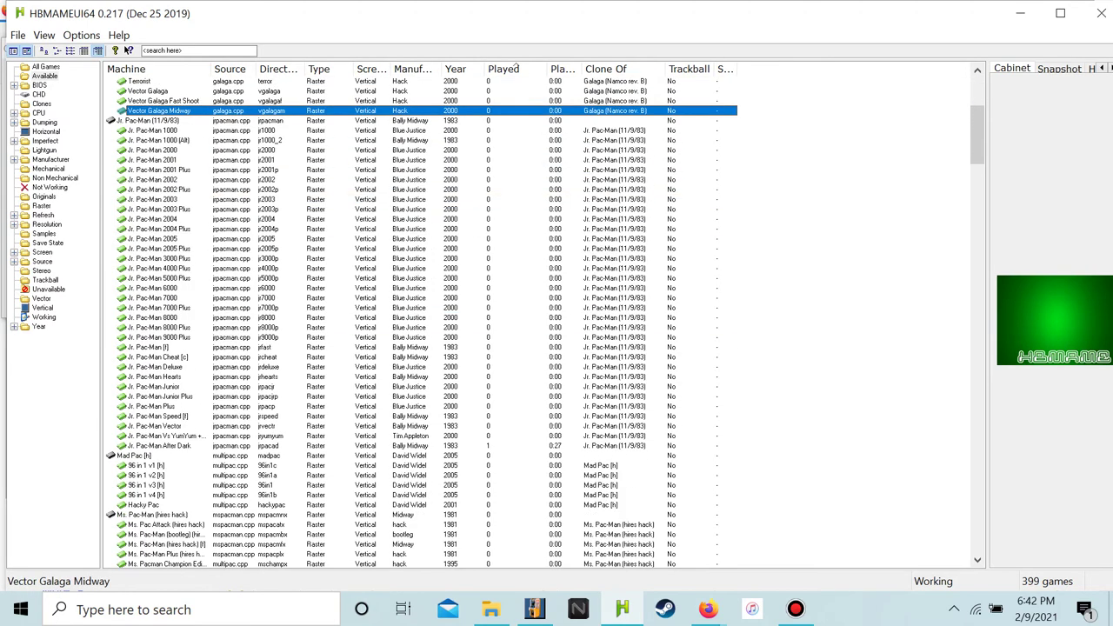
pyautogui.scroll(-20, 517, 68)
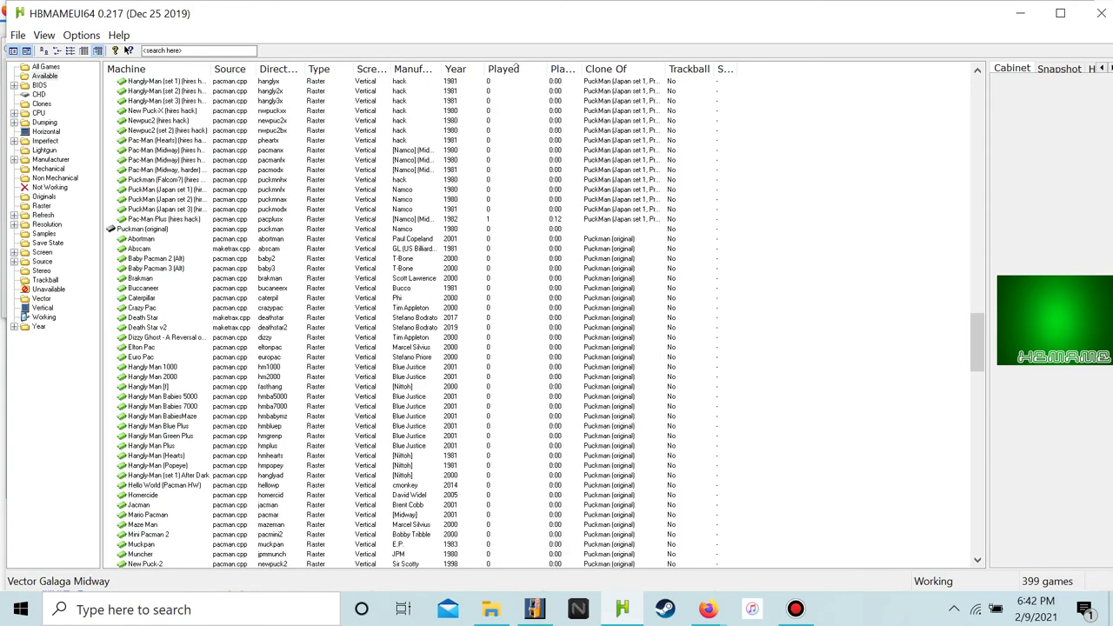
pyautogui.click(142, 229)
pyautogui.scroll(-15, 543, 318)
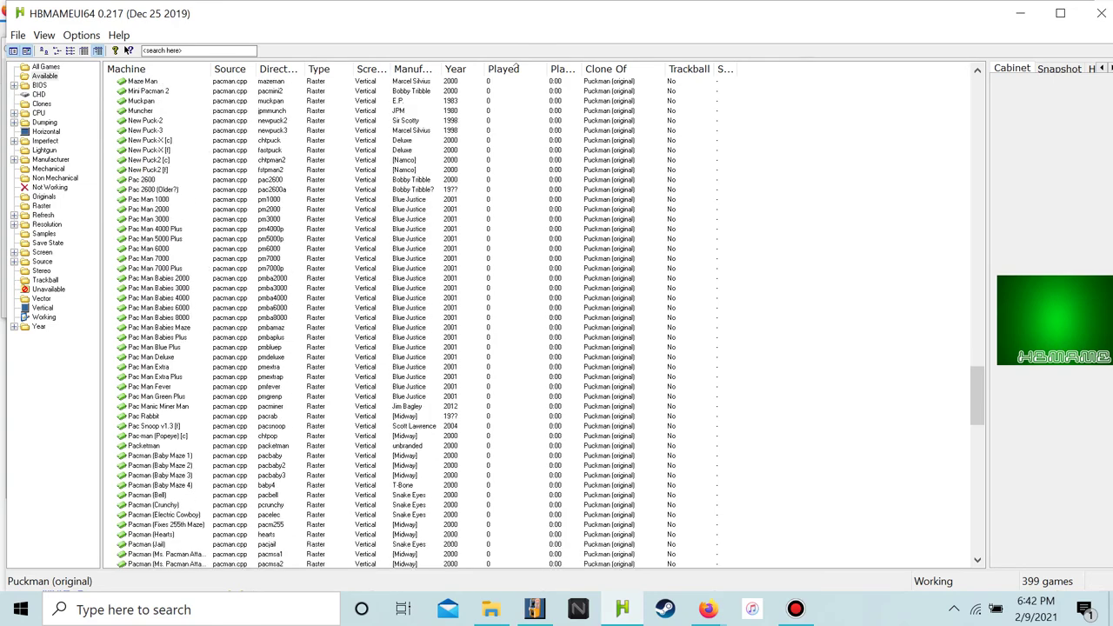
pyautogui.scroll(-20, 517, 68)
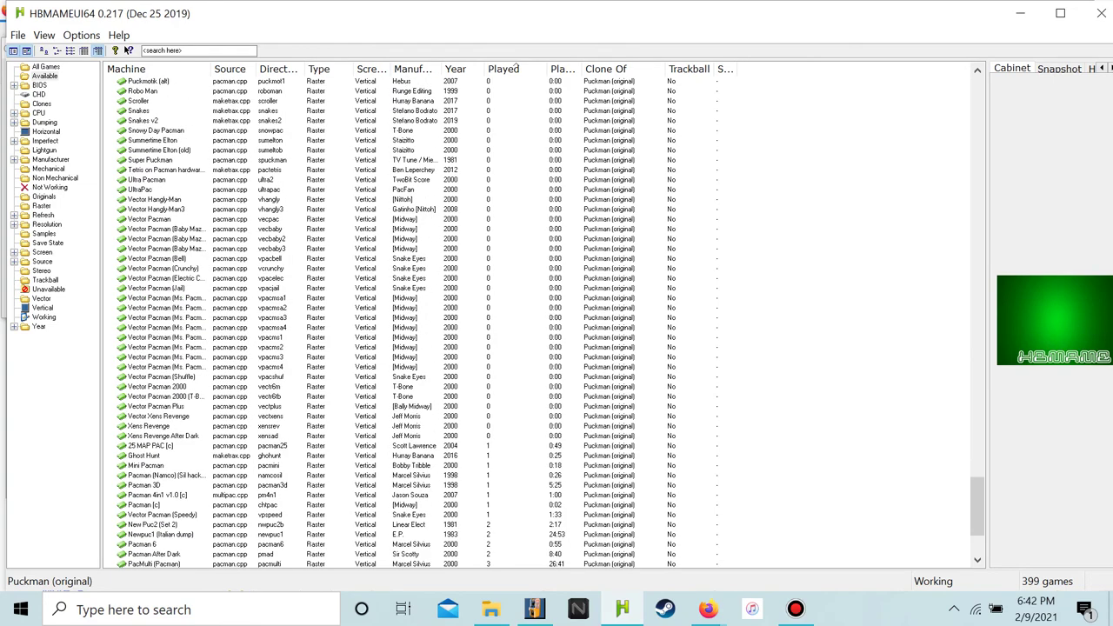
pyautogui.scroll(-3, 516, 68)
# Jump by first letter to Ghost Hunt and Rally X (32k Ver.?), and inspect the Rally X clones
pyautogui.press('g')
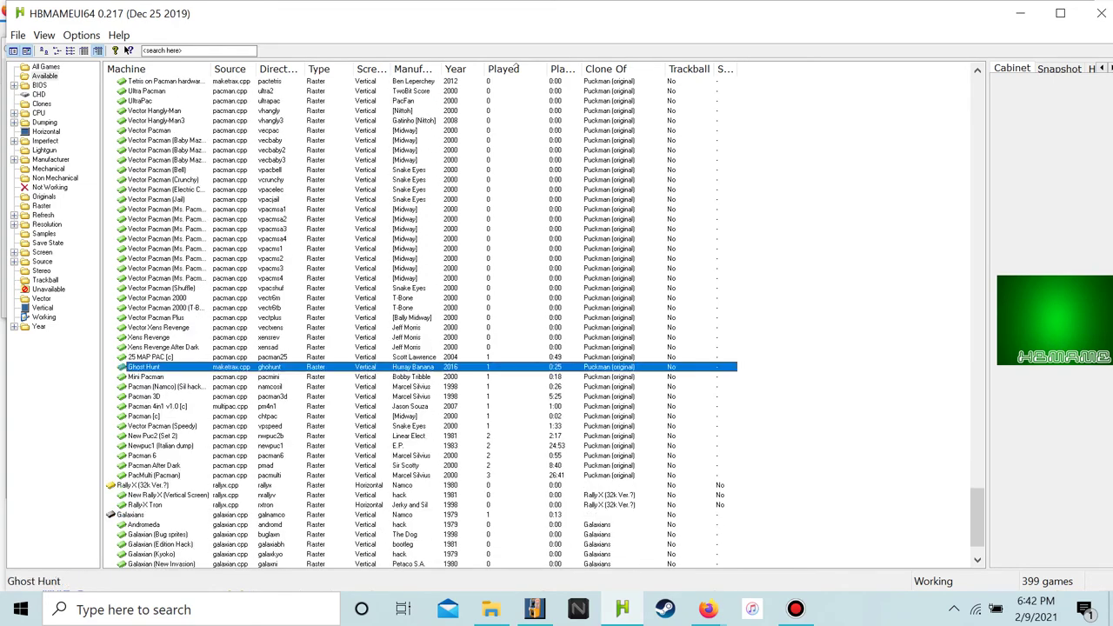
pyautogui.press('r')
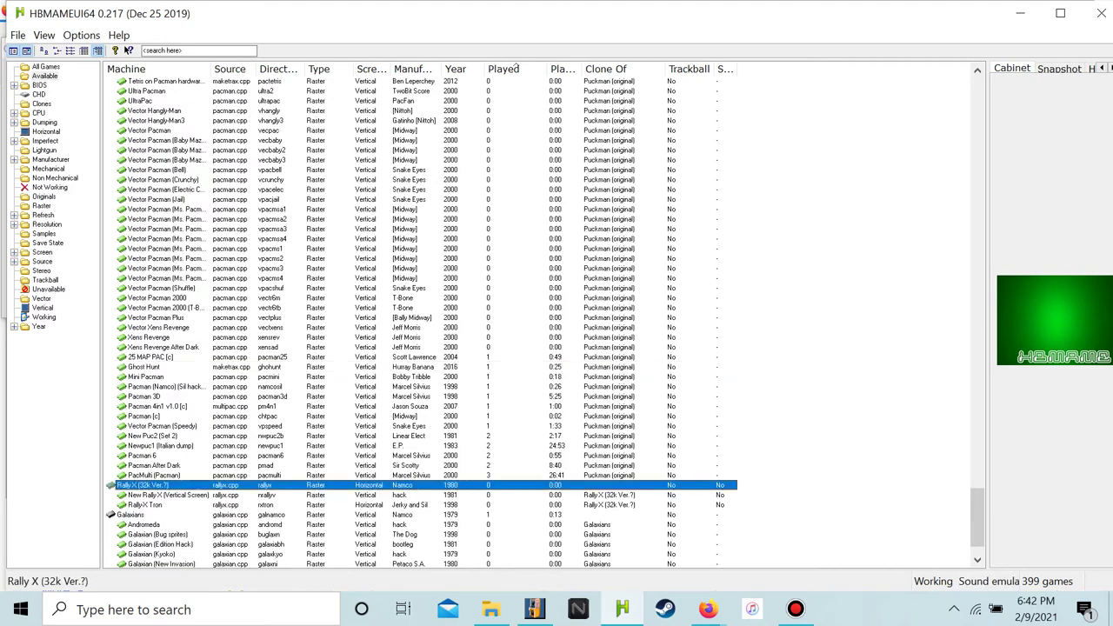
pyautogui.press('r')
pyautogui.scroll(-2, 516, 68)
pyautogui.press('r')
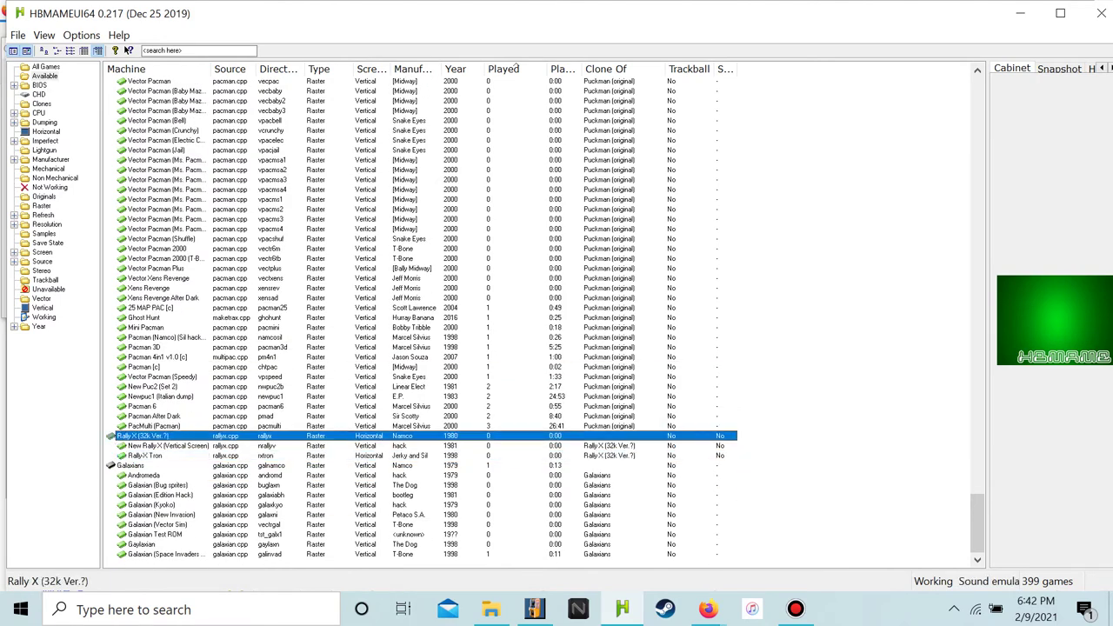
pyautogui.press('Down')
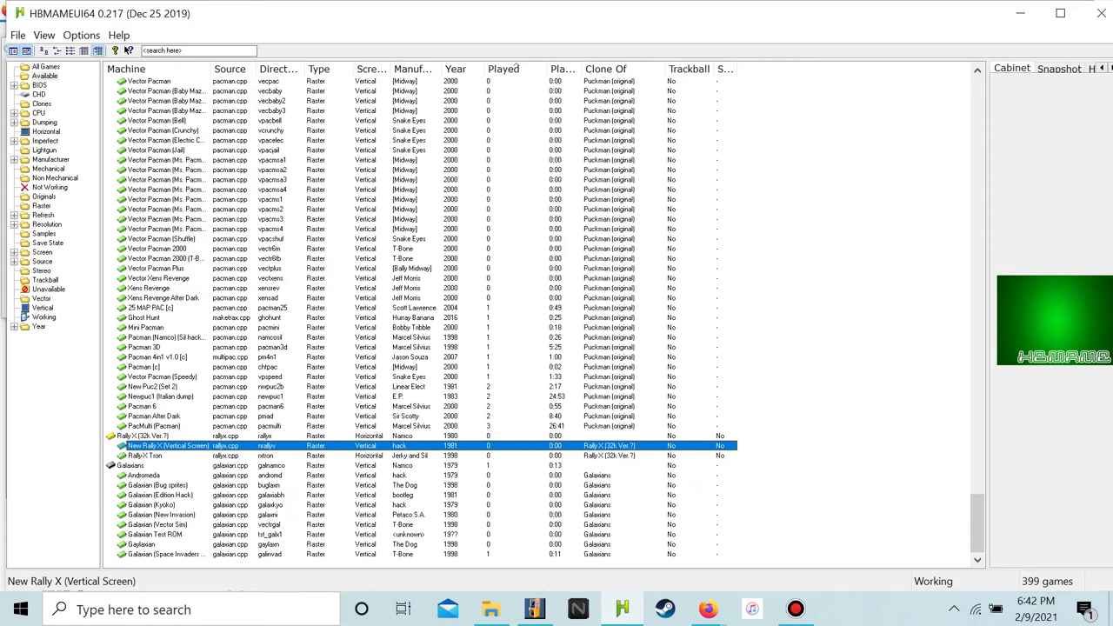
pyautogui.press('Up')
# Sort the games by Clone Of in descending order, view the Clones folder, and return to the Available folder
pyautogui.click(624, 69)
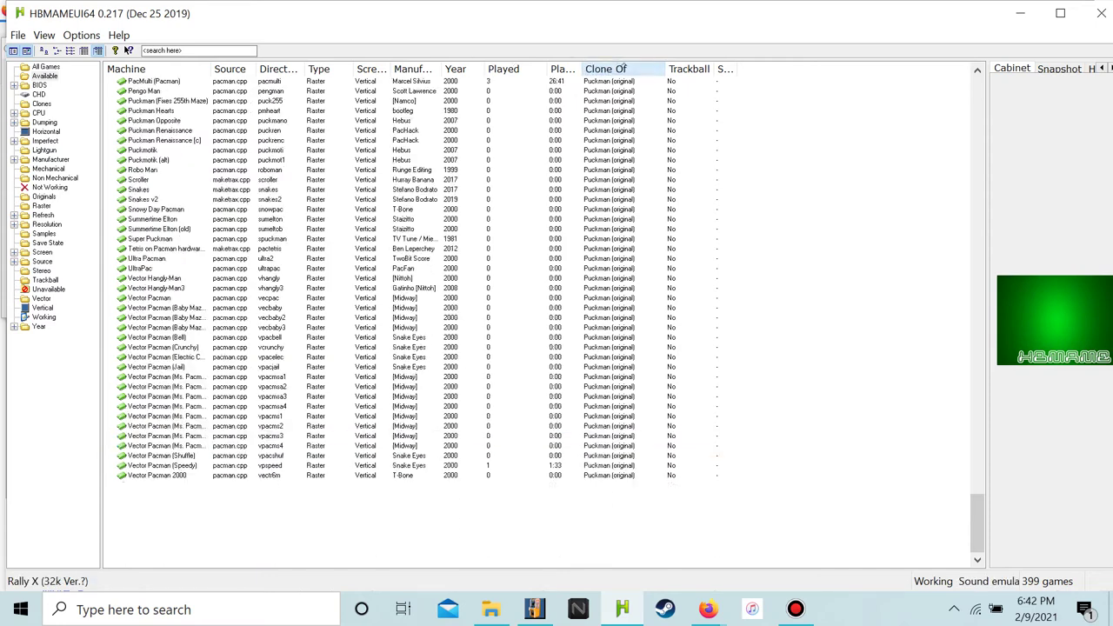
pyautogui.click(624, 69)
pyautogui.click(42, 103)
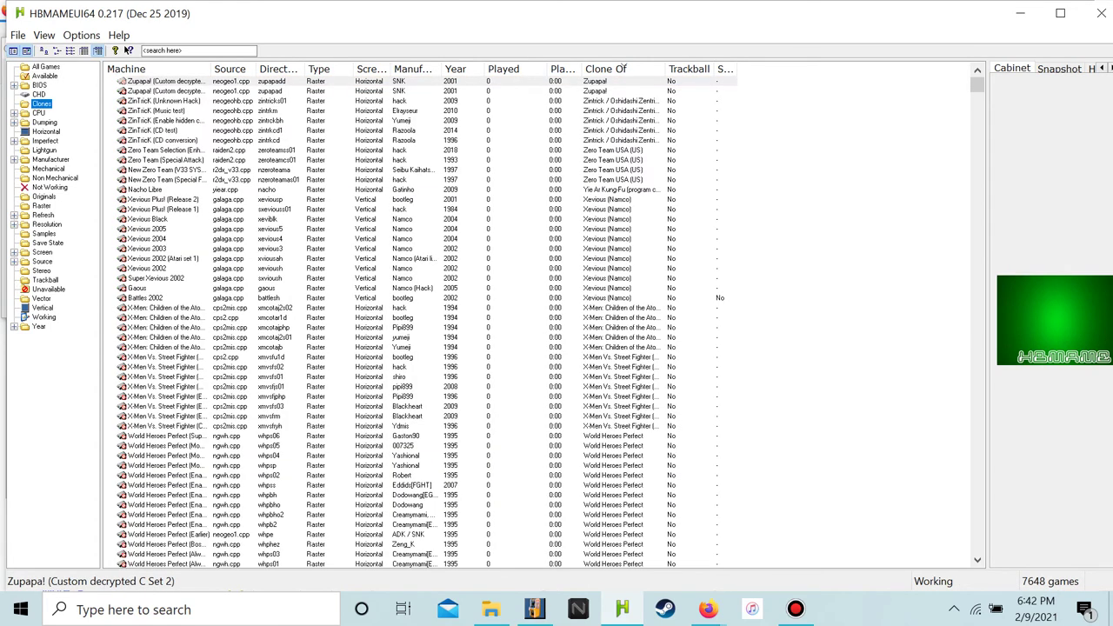
pyautogui.click(45, 66)
pyautogui.click(45, 76)
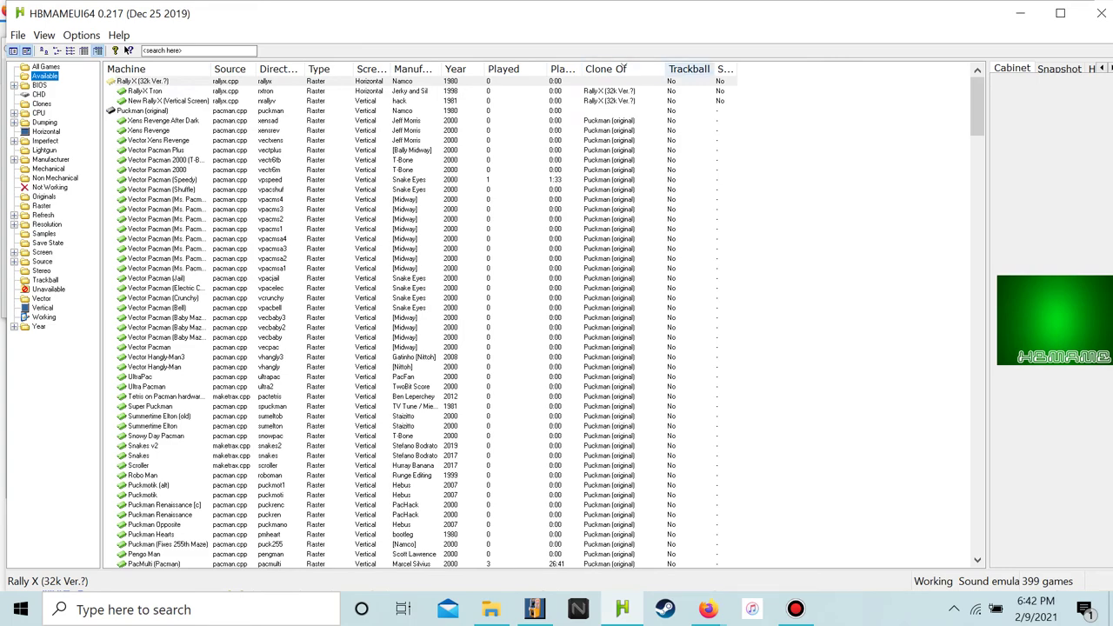
# Sort the available games by machine name, look back through the list, and select Pacipede among the Centipede clones
pyautogui.click(131, 69)
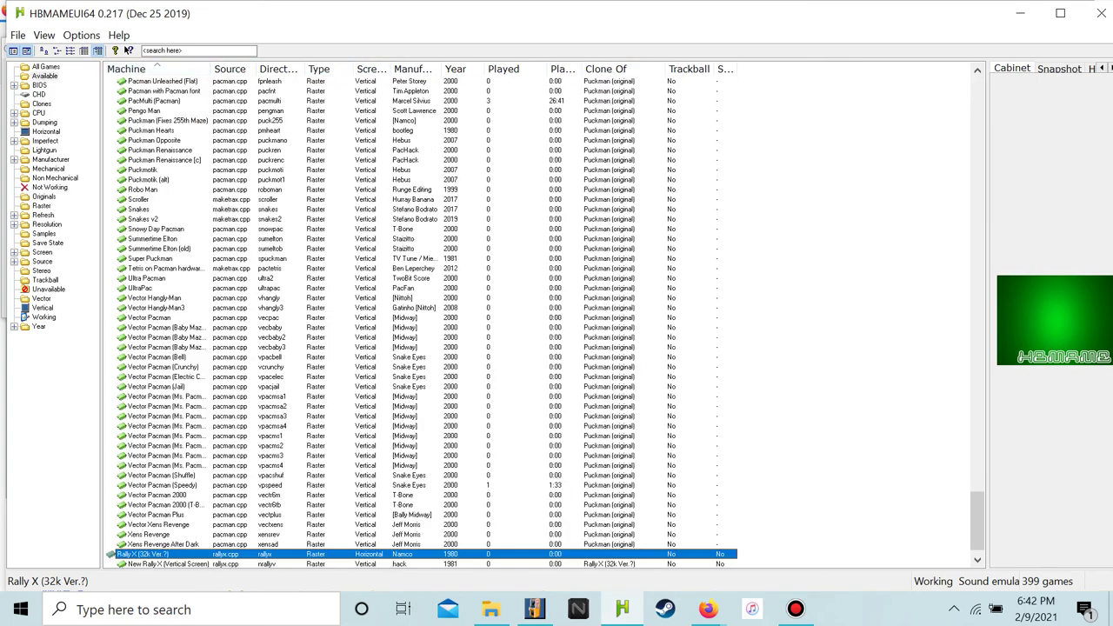
pyautogui.scroll(15, 348, 348)
pyautogui.scroll(20, 348, 348)
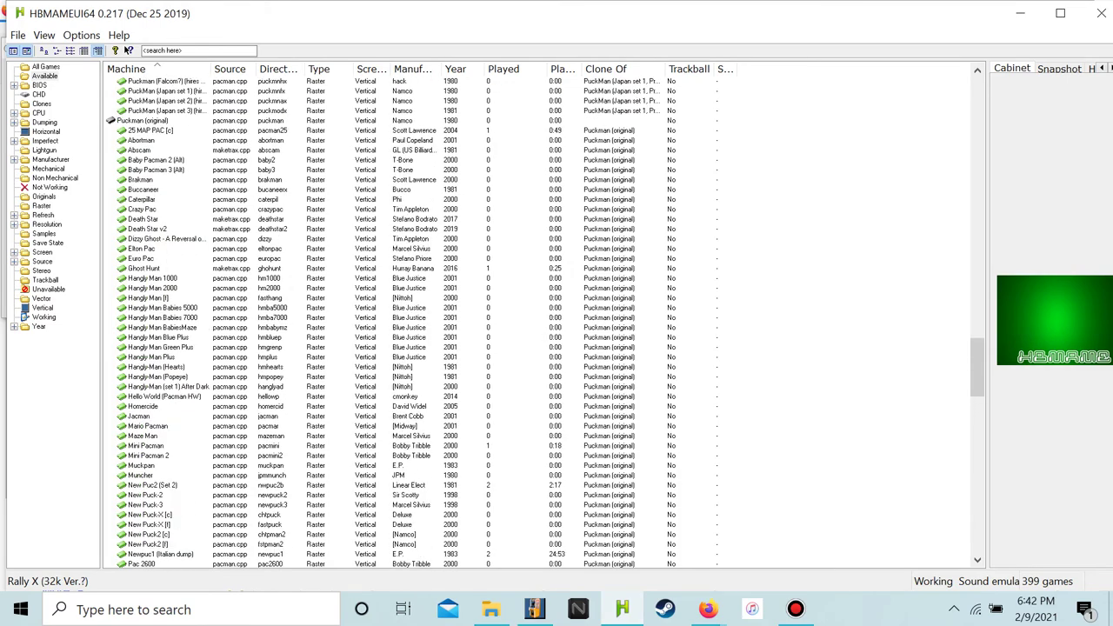
pyautogui.click(140, 475)
pyautogui.scroll(20, 539, 317)
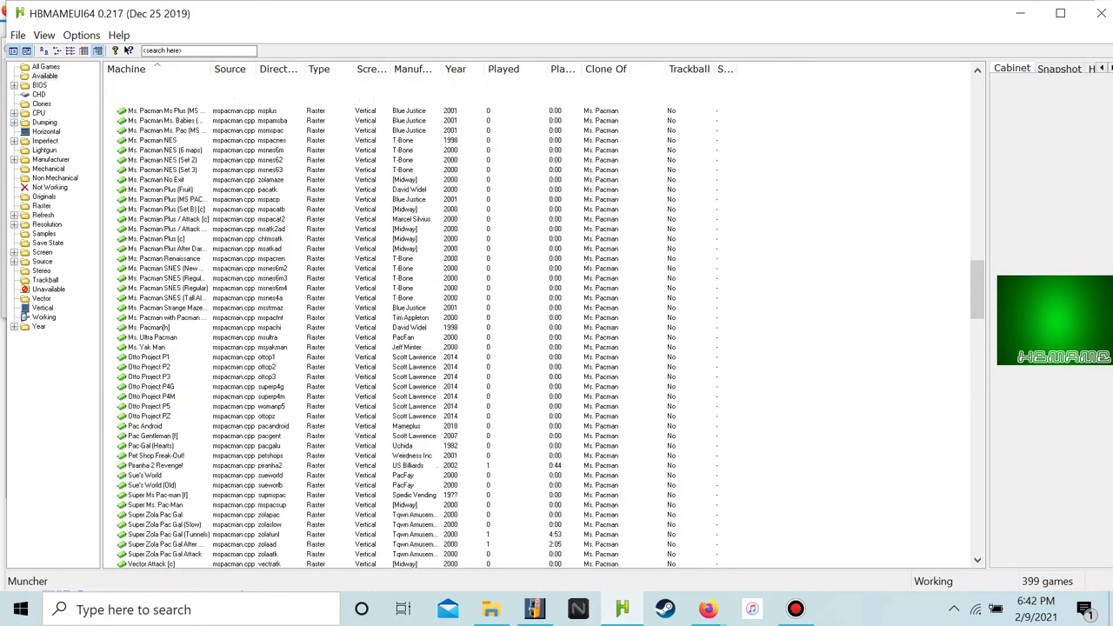
pyautogui.scroll(20, 174, 365)
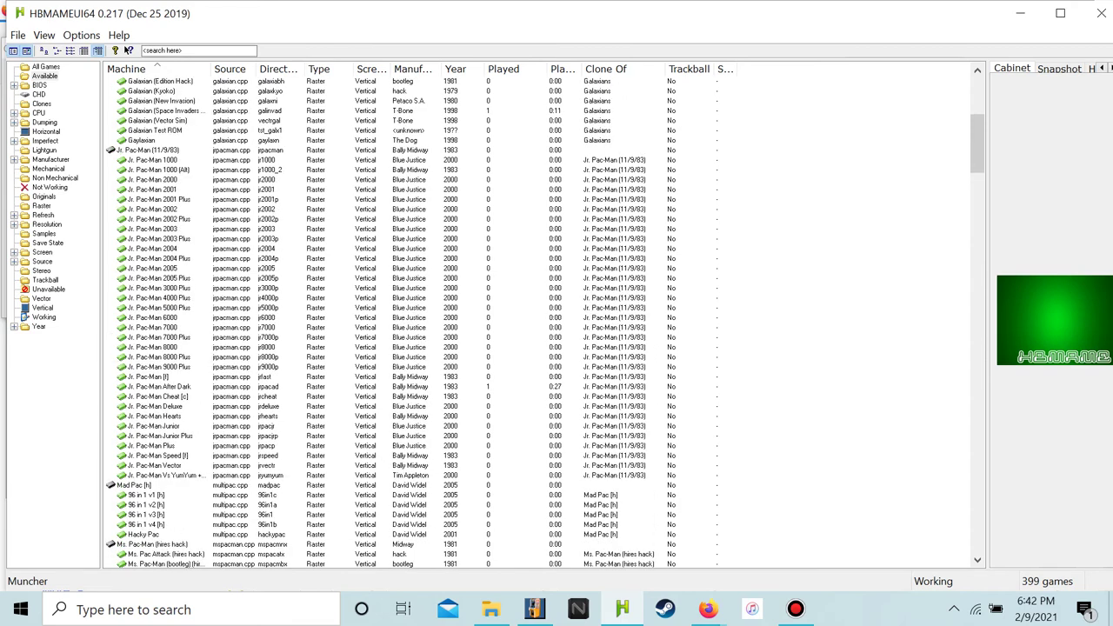
pyautogui.scroll(10, 539, 322)
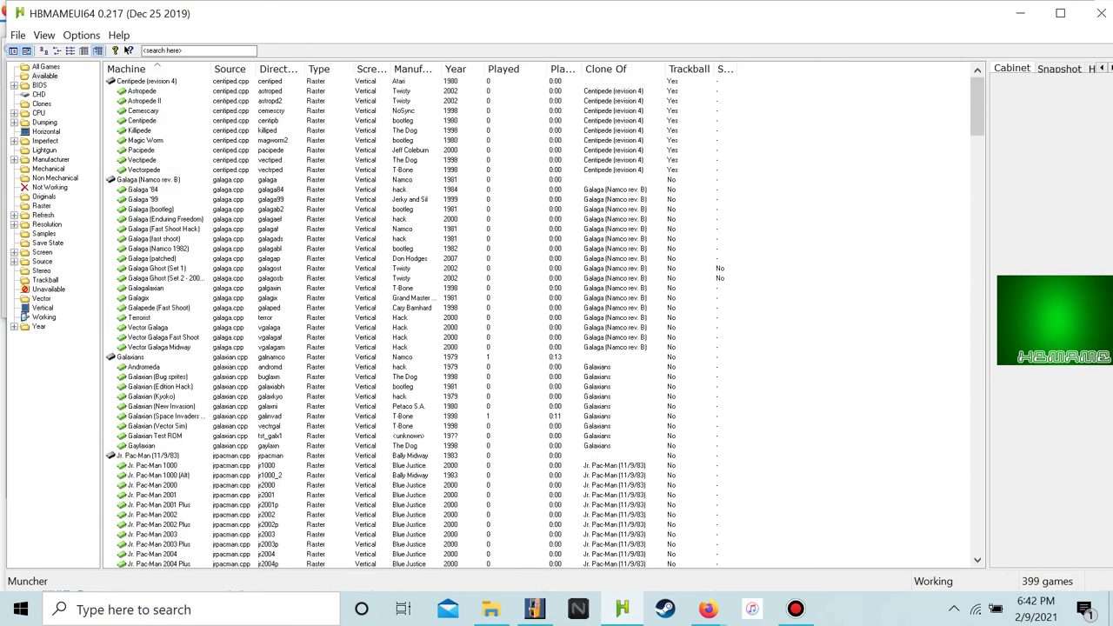
pyautogui.click(141, 150)
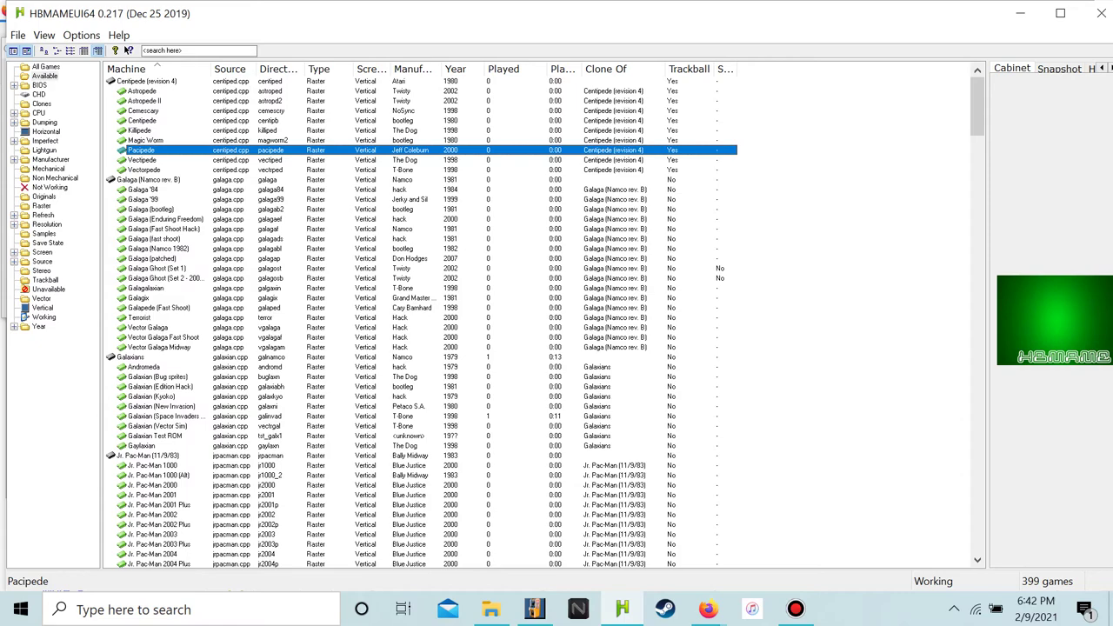
# Sort the available games by play time, longest first, and select Newpuc1 (Italian dump) among the Puckman (original) clones
pyautogui.click(563, 69)
pyautogui.click(563, 68)
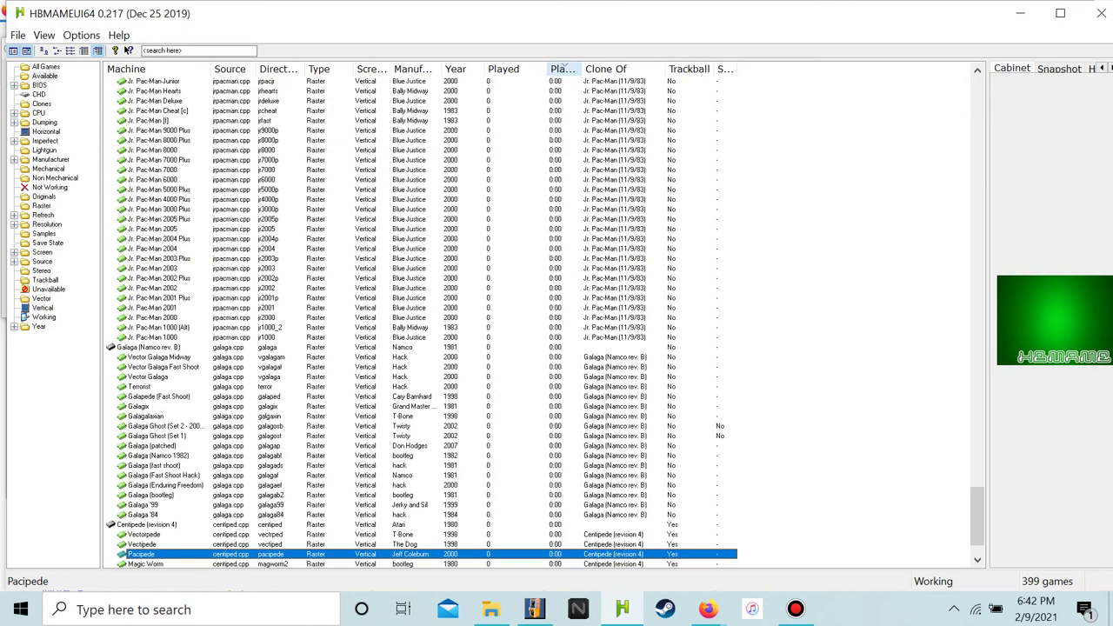
pyautogui.scroll(8, 539, 322)
pyautogui.moveTo(977, 487); pyautogui.dragTo(978, 106)
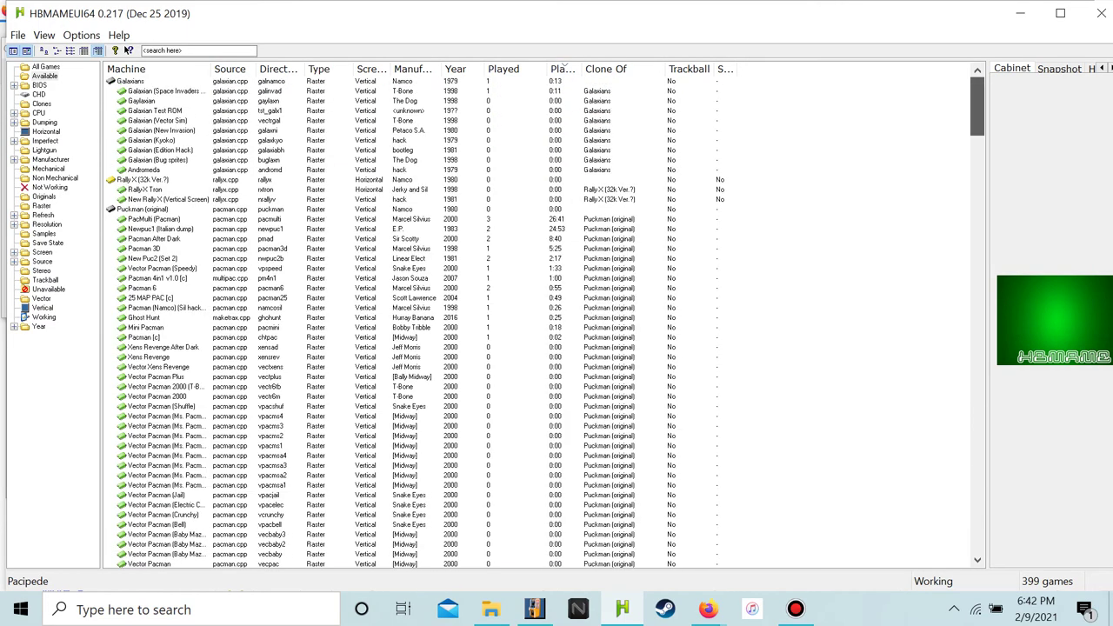
pyautogui.click(142, 208)
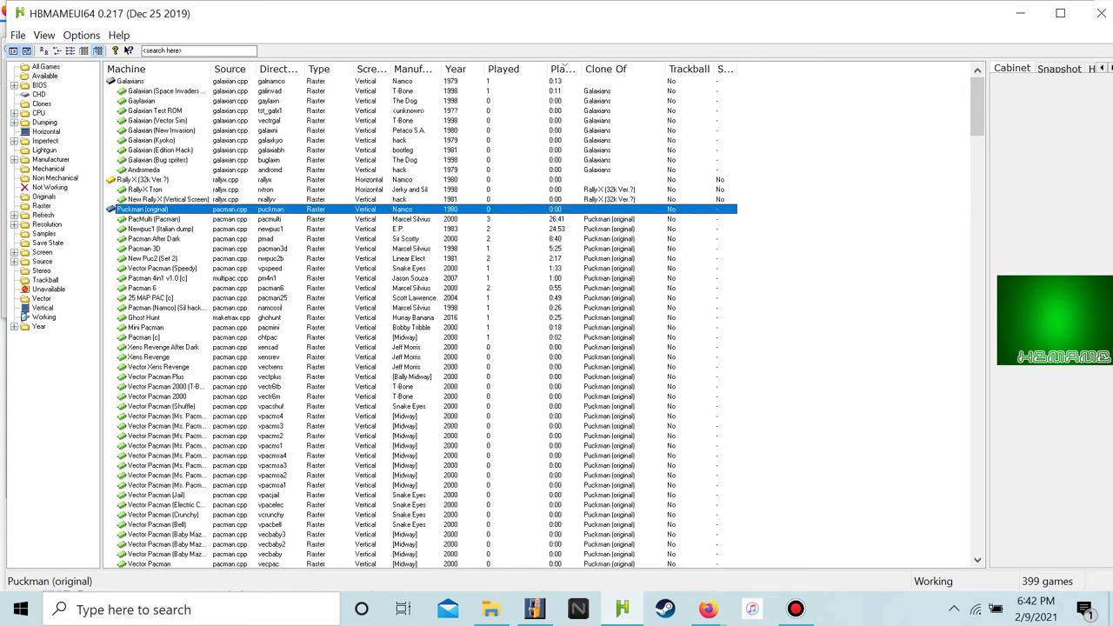
pyautogui.click(160, 229)
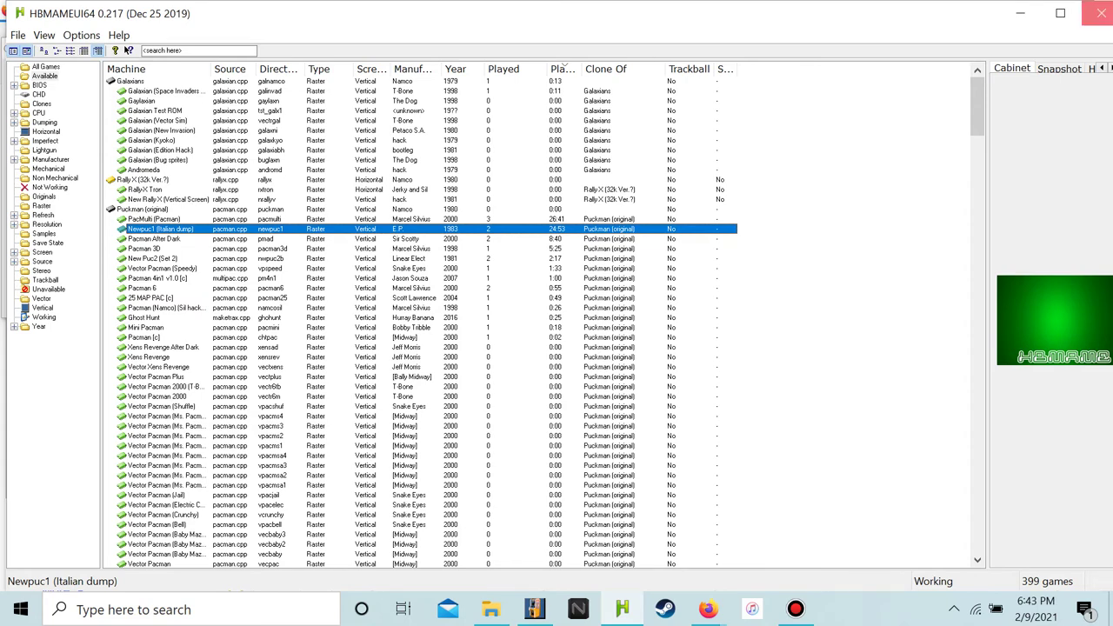
# Look through the sorted list from the Puckman (original) clones, including Brakman, down to the Jr. Pac-Man clones
pyautogui.scroll(-20, 418, 322)
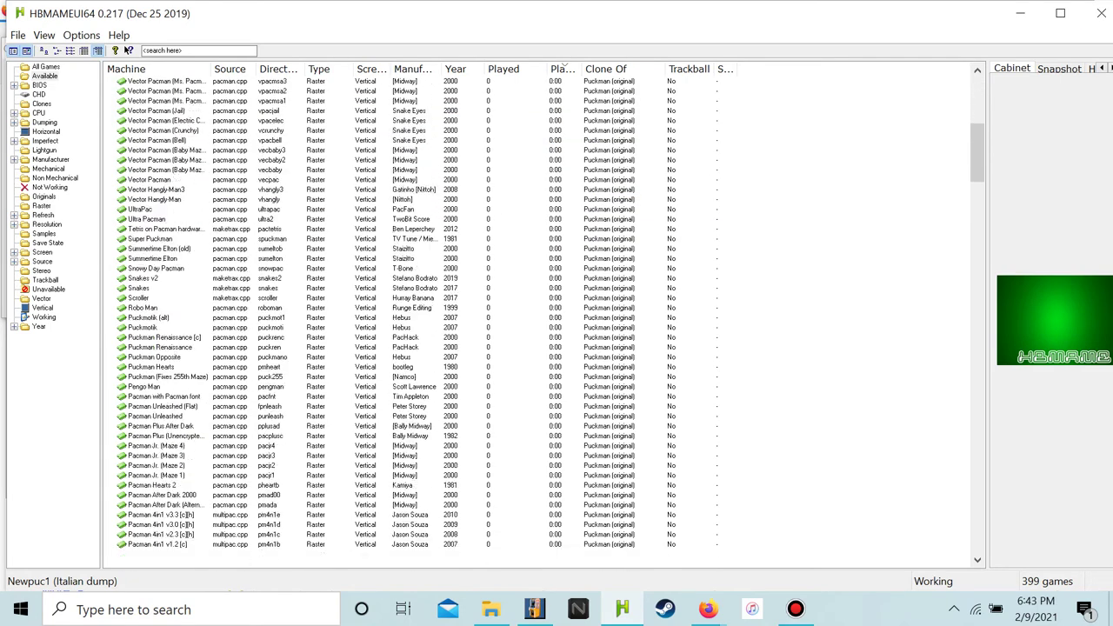
pyautogui.scroll(-15, 418, 322)
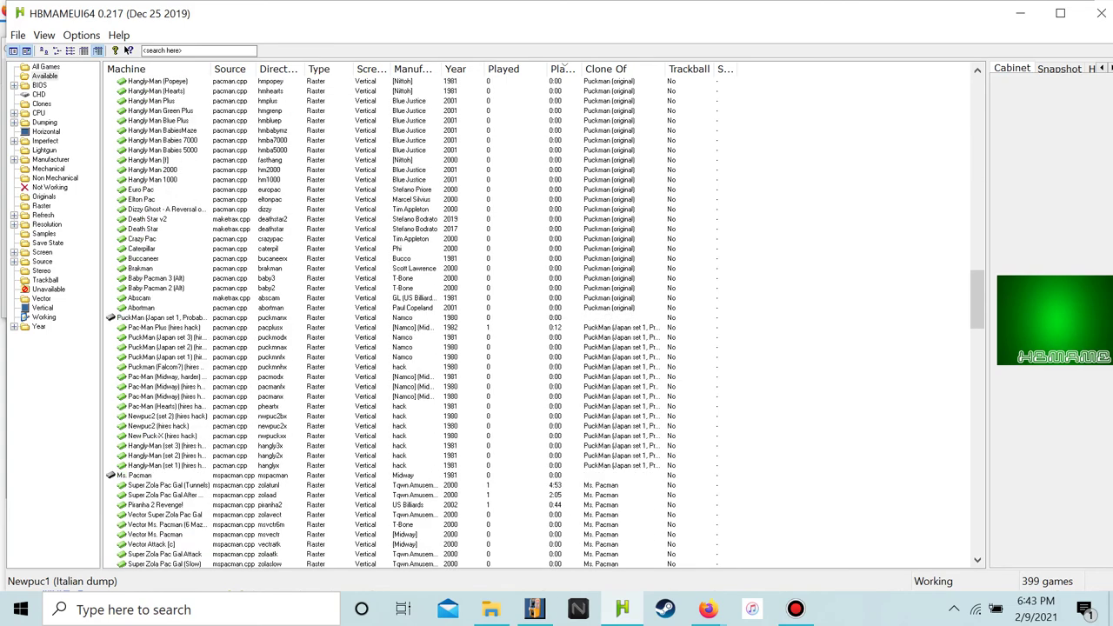
pyautogui.click(165, 278)
pyautogui.click(165, 268)
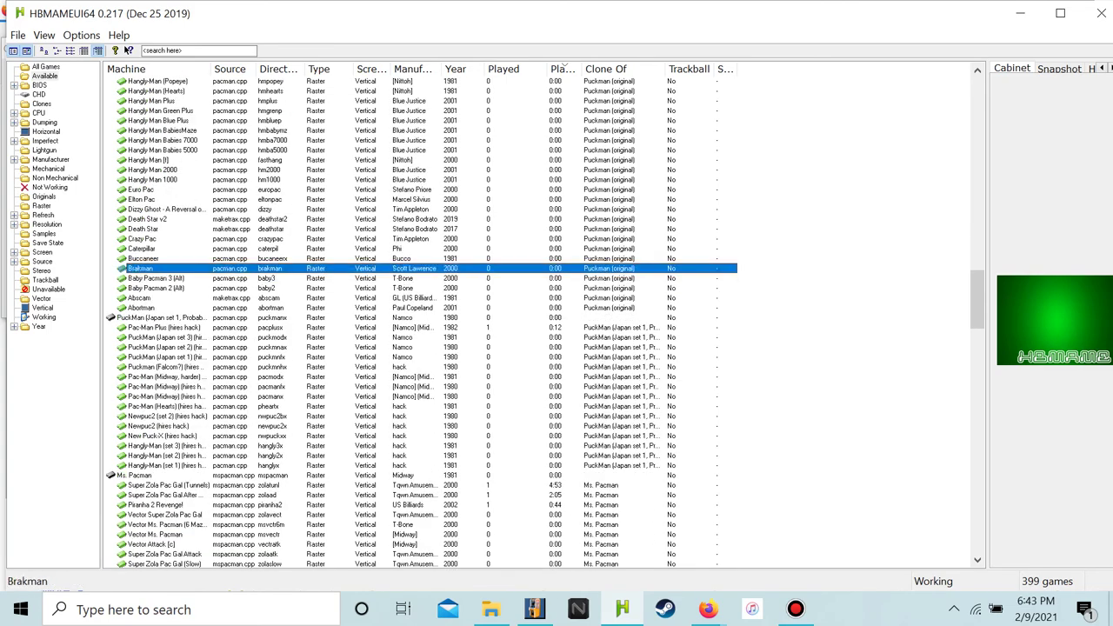
pyautogui.scroll(-4, 418, 322)
pyautogui.scroll(-20, 166, 367)
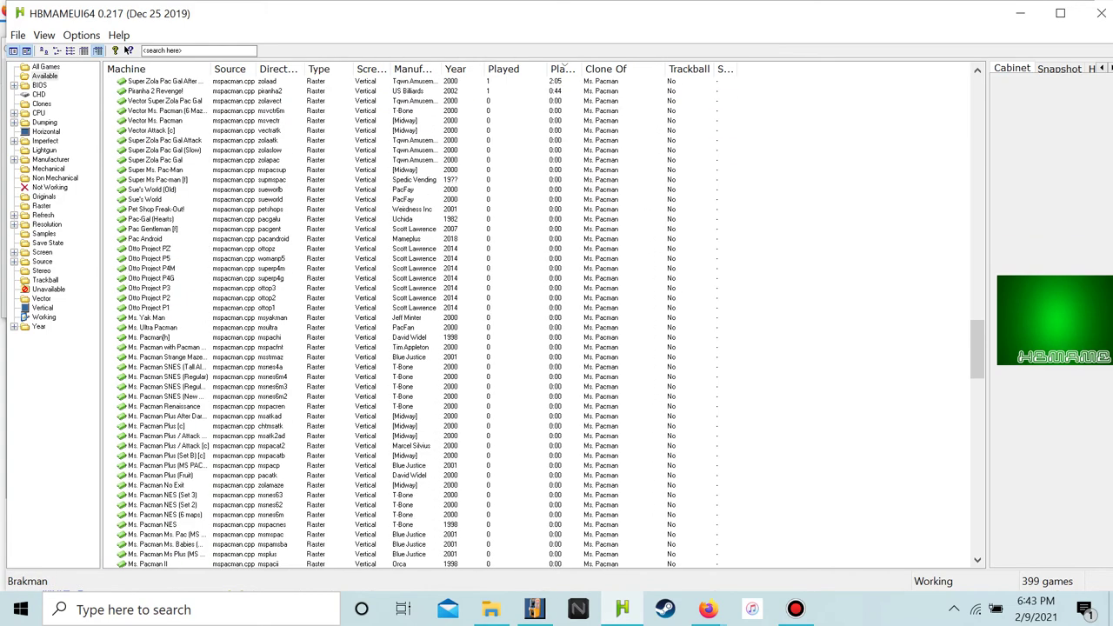
pyautogui.scroll(-20, 165, 366)
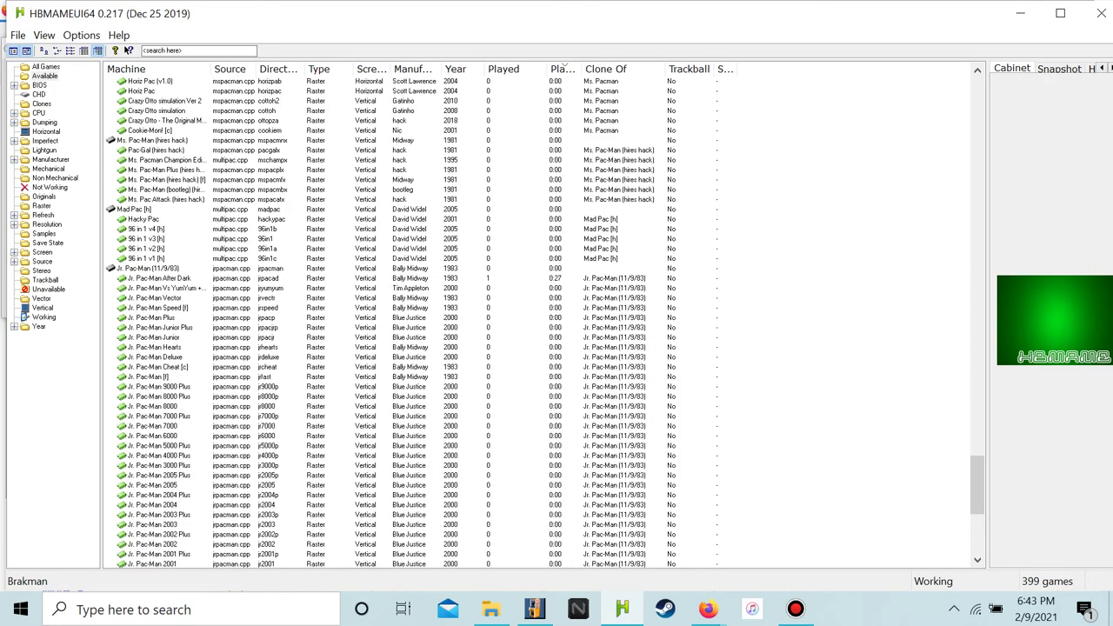
# Examine the Centipede (revision 4) entry and the Galaga clones, from Galaga '99 up to Vector Galaga Midway
pyautogui.click(165, 466)
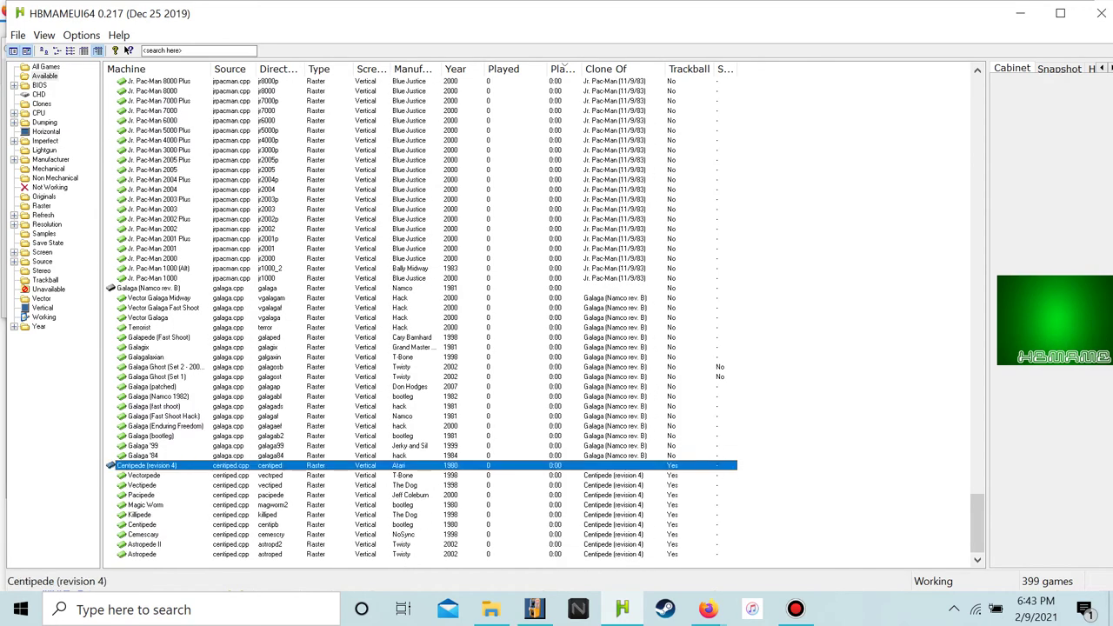
pyautogui.click(165, 445)
pyautogui.click(166, 416)
pyautogui.click(166, 386)
pyautogui.press('Up')
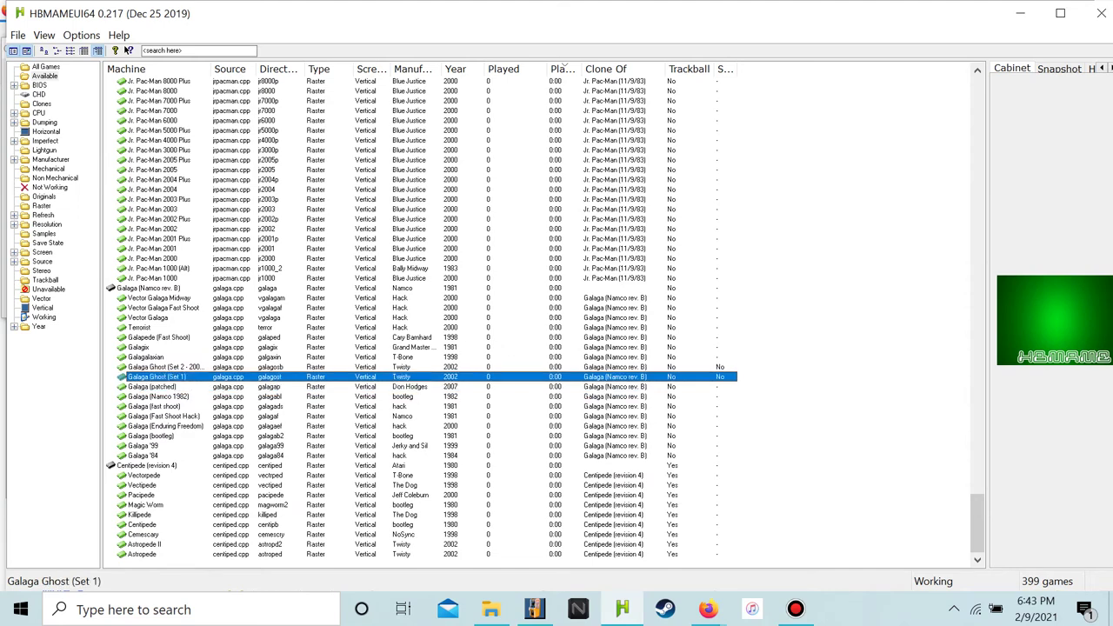
pyautogui.press('Down')
pyautogui.press('Up')
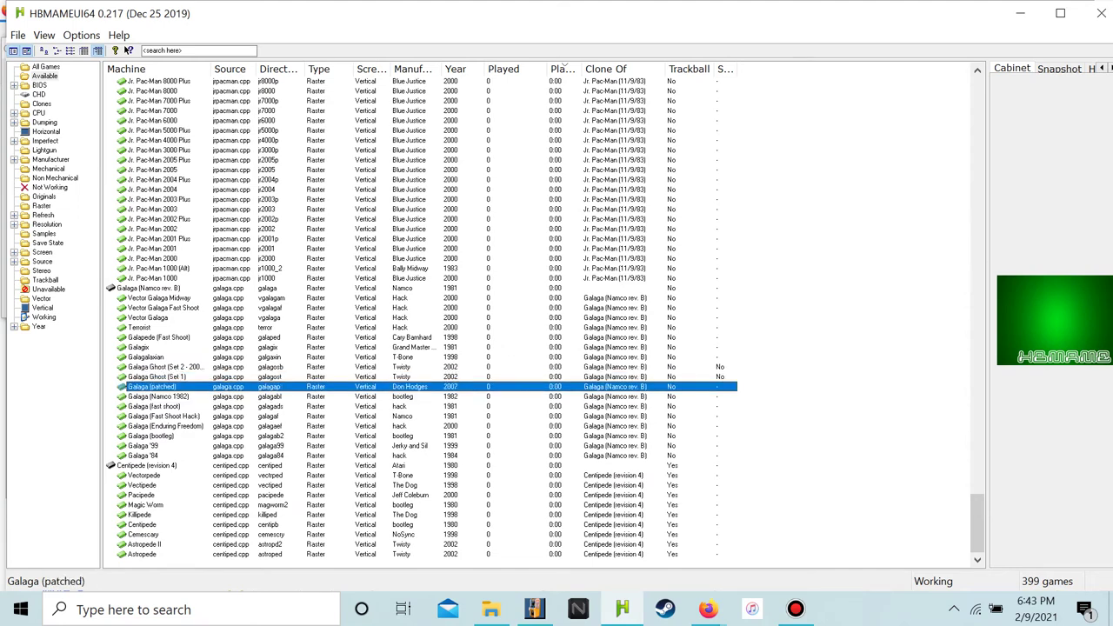
pyautogui.click(165, 297)
# Close HBMAMEUI64 and cancel the ROM and sample audit running in MAMEUI64
pyautogui.click(1101, 12)
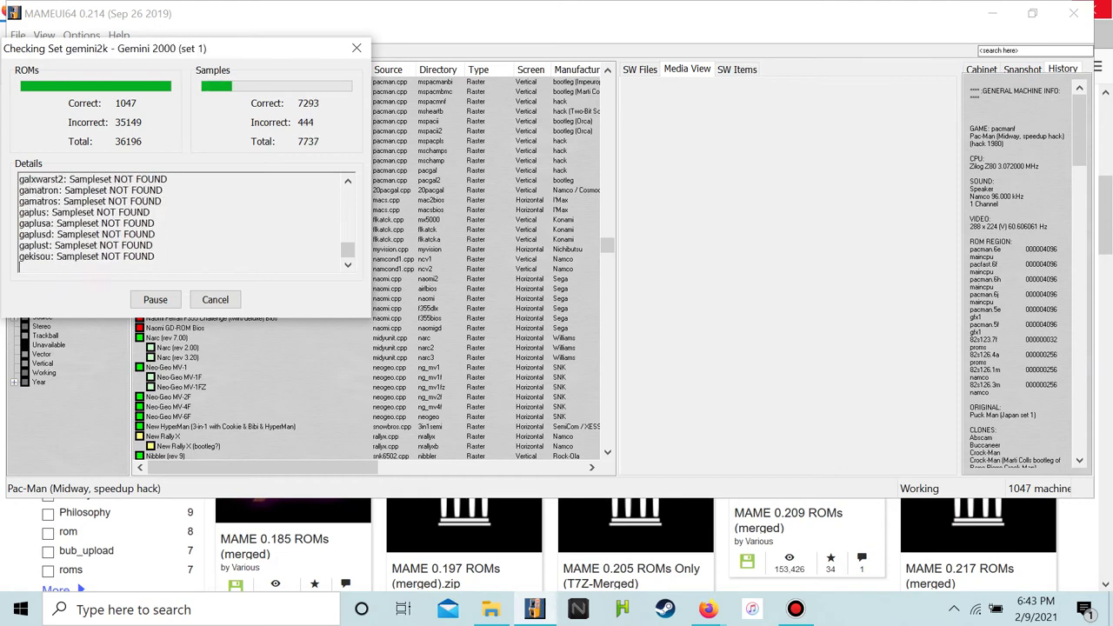
pyautogui.click(215, 299)
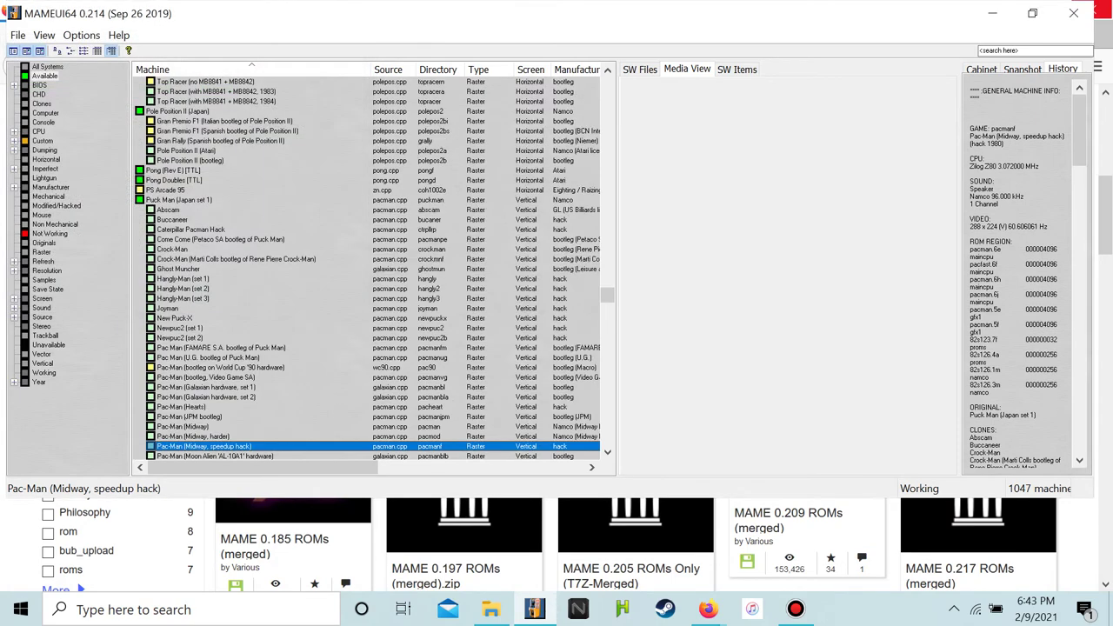
# Look back through MAMEUI64's available machines and view the details of Flak Attack (Japan) and Namco Classic Collection Vol.2
pyautogui.scroll(20, 374, 269)
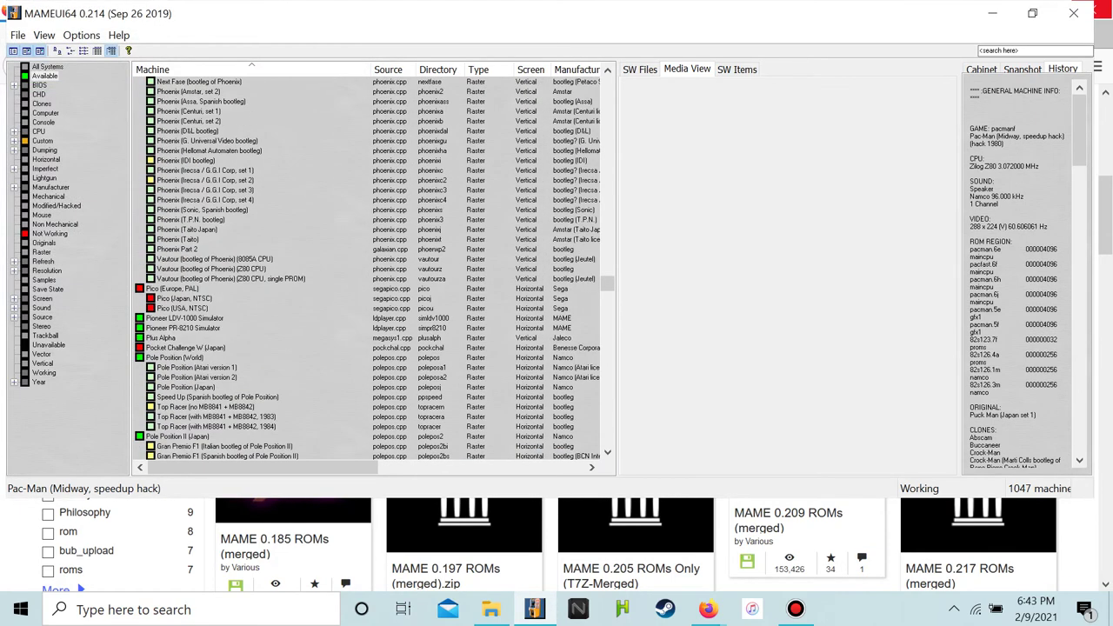
pyautogui.scroll(20, 367, 270)
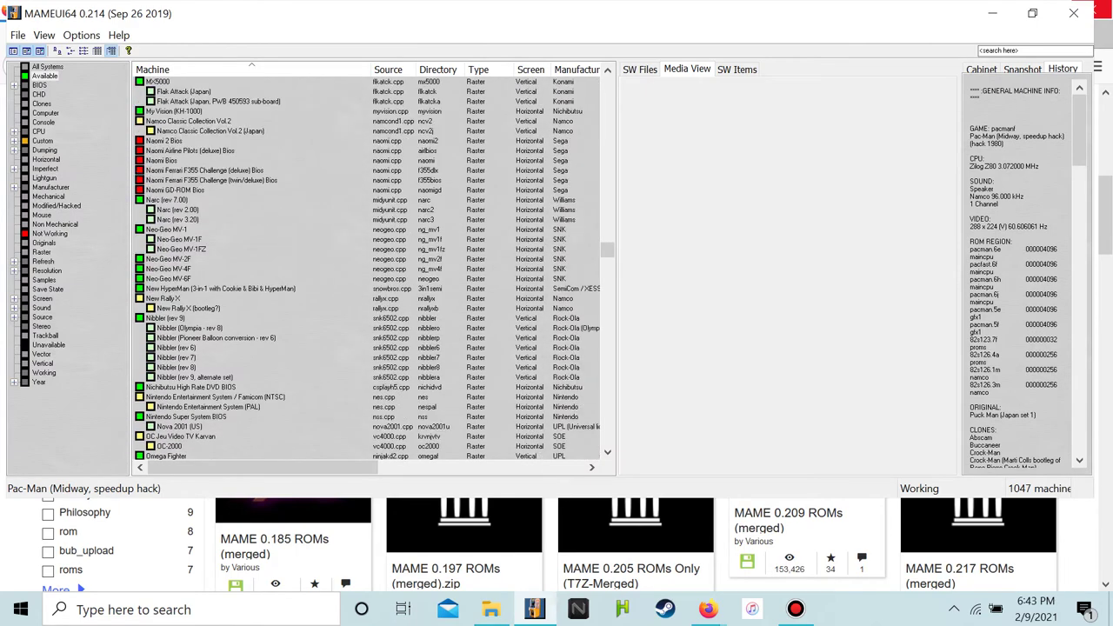
pyautogui.click(188, 121)
pyautogui.scroll(1, 188, 121)
pyautogui.scroll(1, 189, 150)
pyautogui.click(183, 150)
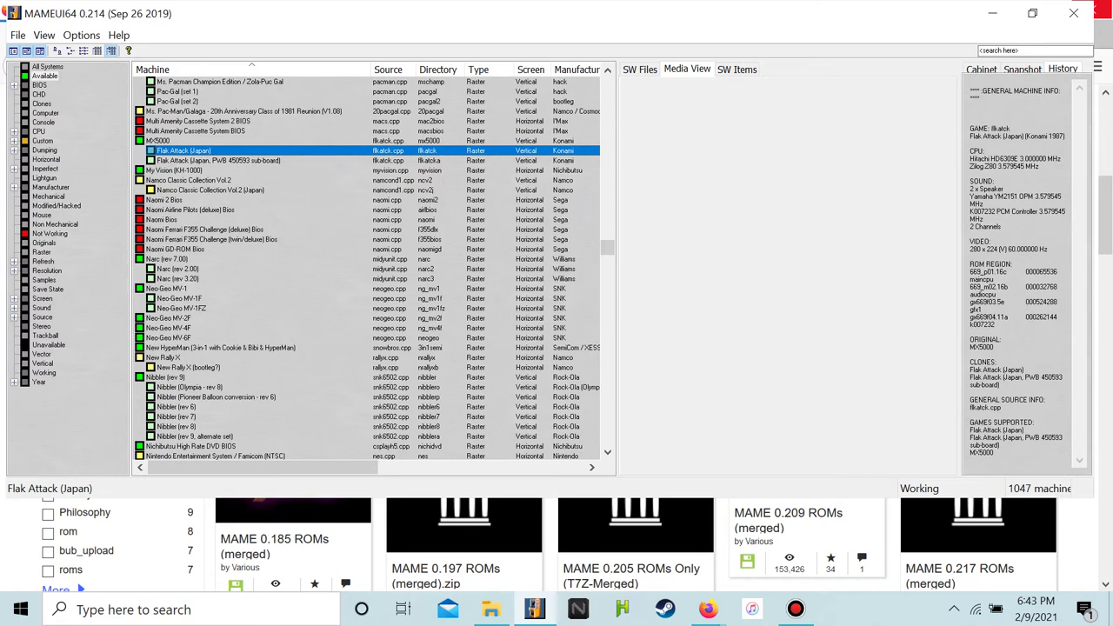
pyautogui.click(209, 190)
pyautogui.click(188, 180)
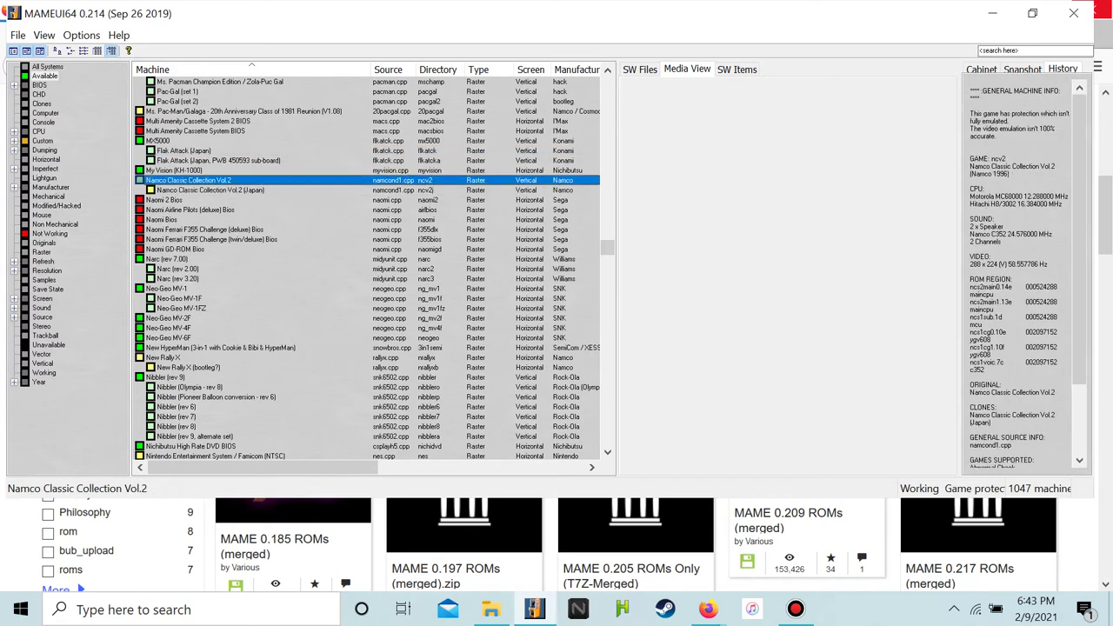
pyautogui.scroll(3, 367, 269)
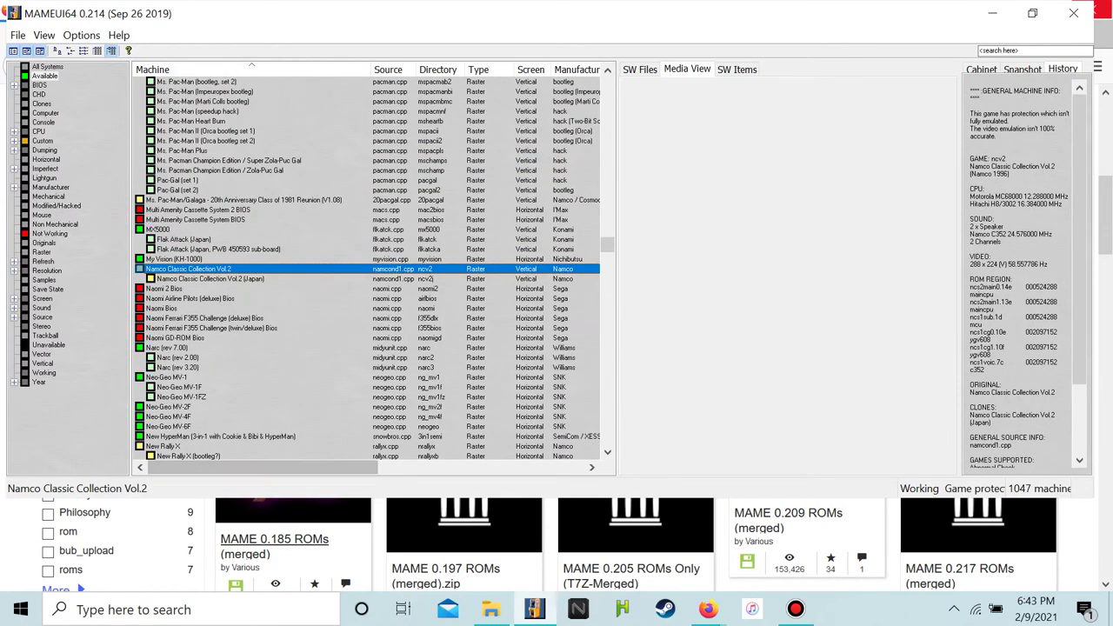
pyautogui.scroll(-2, 375, 277)
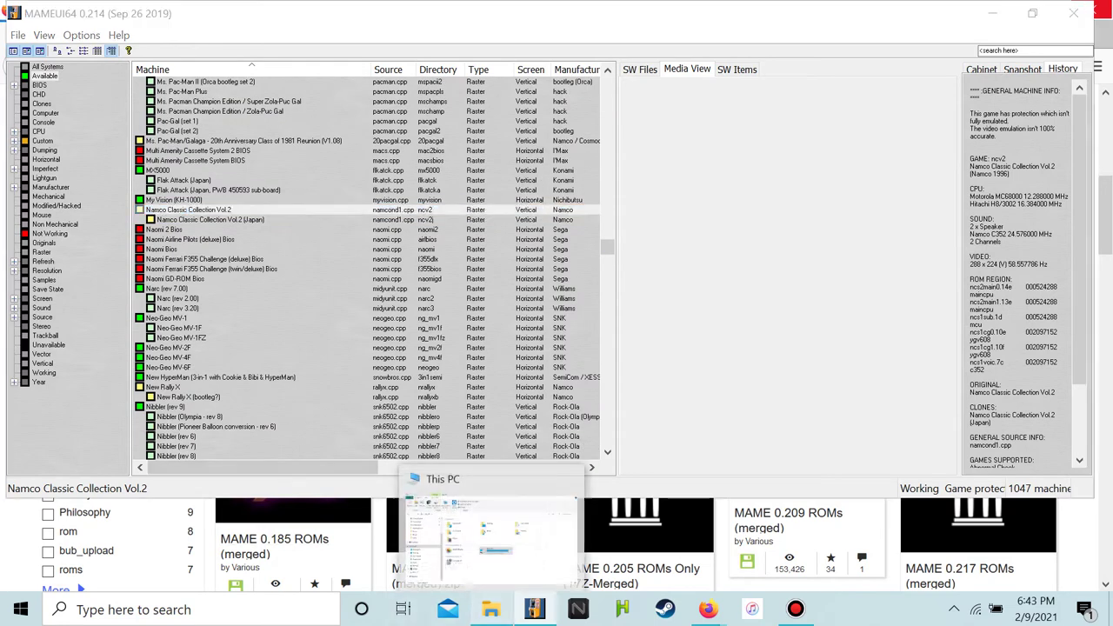
# Switch to File Explorer, look into the Music and Videos folders, and minimize its window
pyautogui.click(490, 609)
pyautogui.click(58, 449)
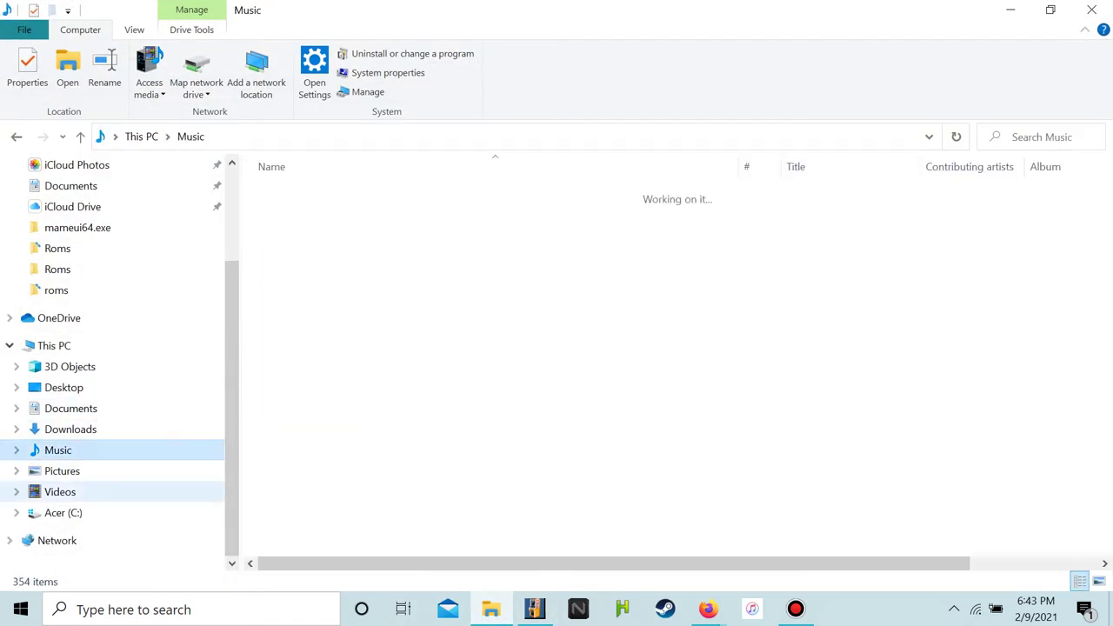
pyautogui.click(60, 492)
pyautogui.click(1013, 10)
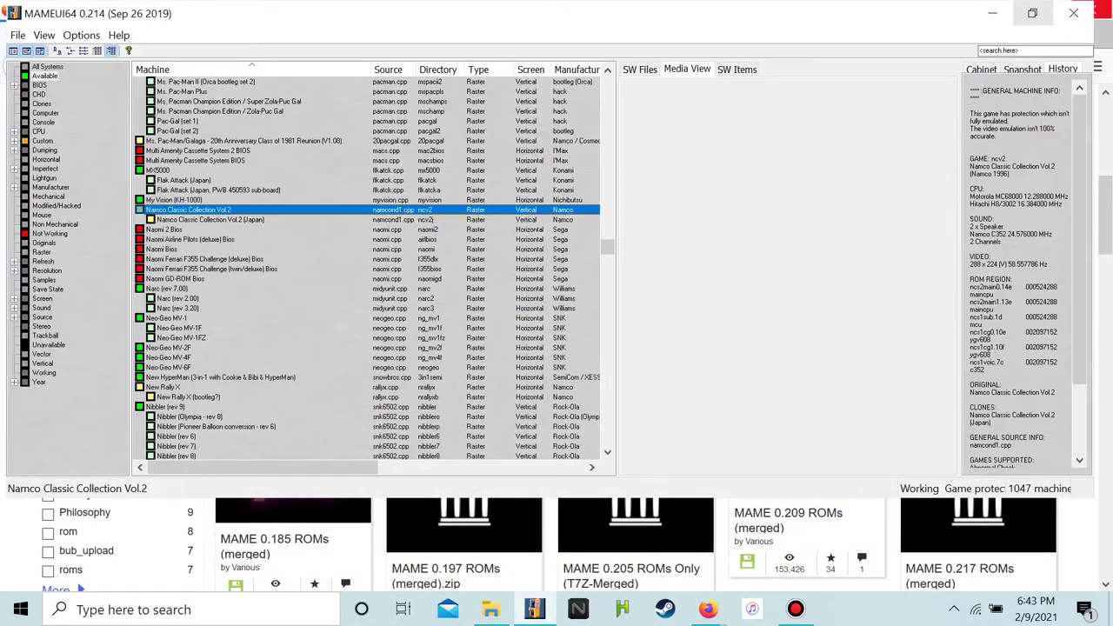
# Minimize the open windows and open the Roms folder inside the MAMEUI64 folder on the desktop
pyautogui.moveTo(1101, 487); pyautogui.dragTo(1016, 305)
pyautogui.click(916, 13)
pyautogui.click(1009, 10)
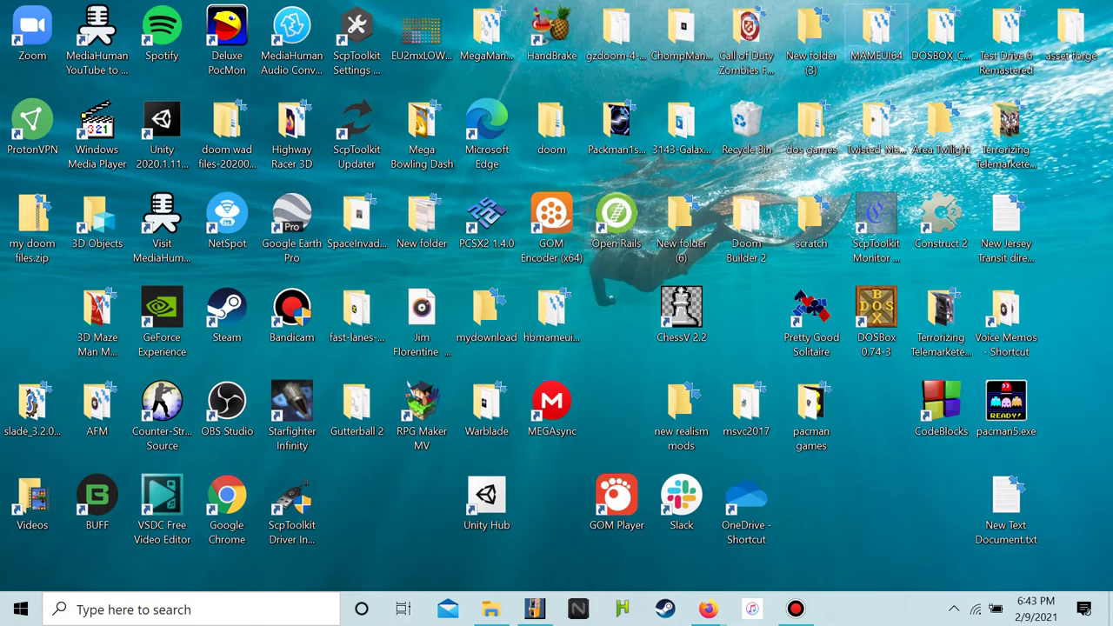
pyautogui.doubleClick(877, 34)
pyautogui.scroll(-6, 307, 435)
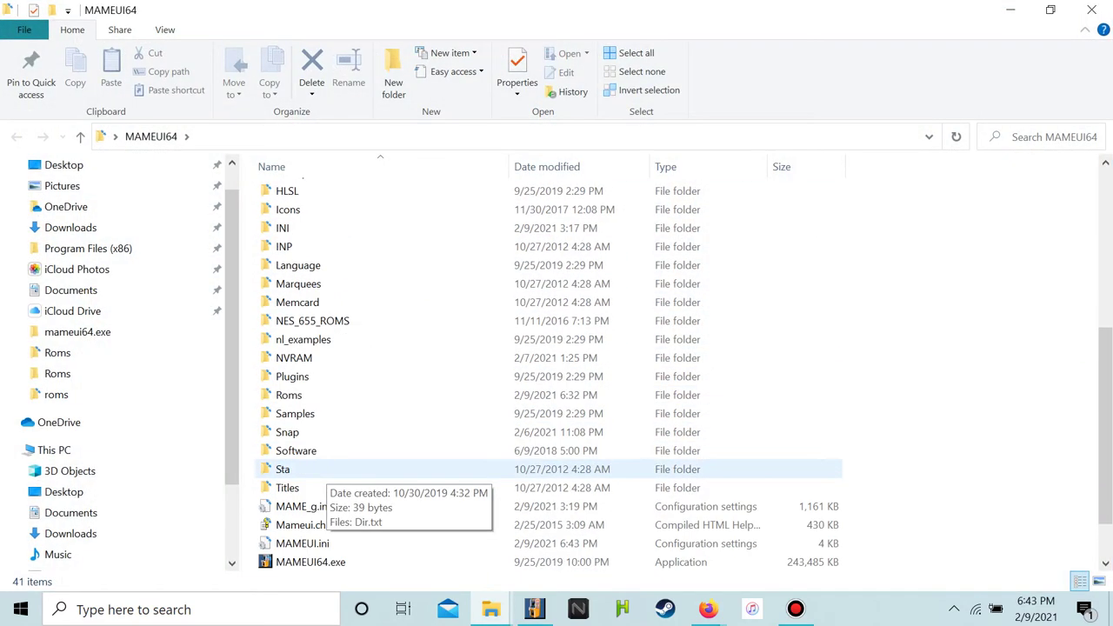
pyautogui.doubleClick(289, 395)
pyautogui.scroll(-10, 306, 347)
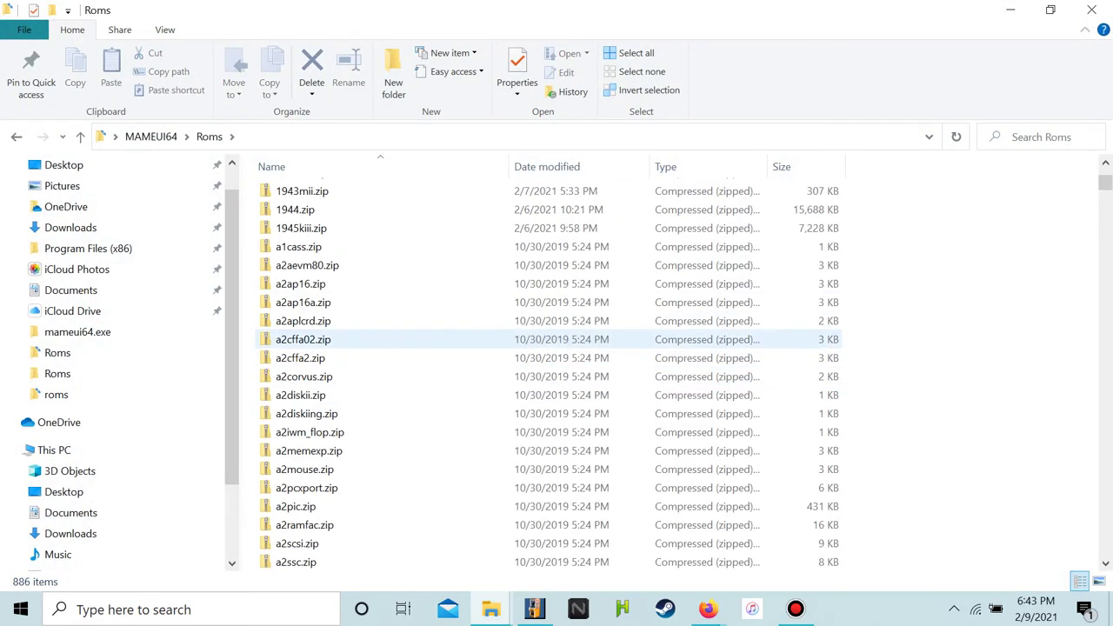
# Find ncv2.zip in the MAMEUI64 Roms folder and select it
pyautogui.moveTo(1105, 193); pyautogui.dragTo(1104, 419)
pyautogui.scroll(-2, 374, 376)
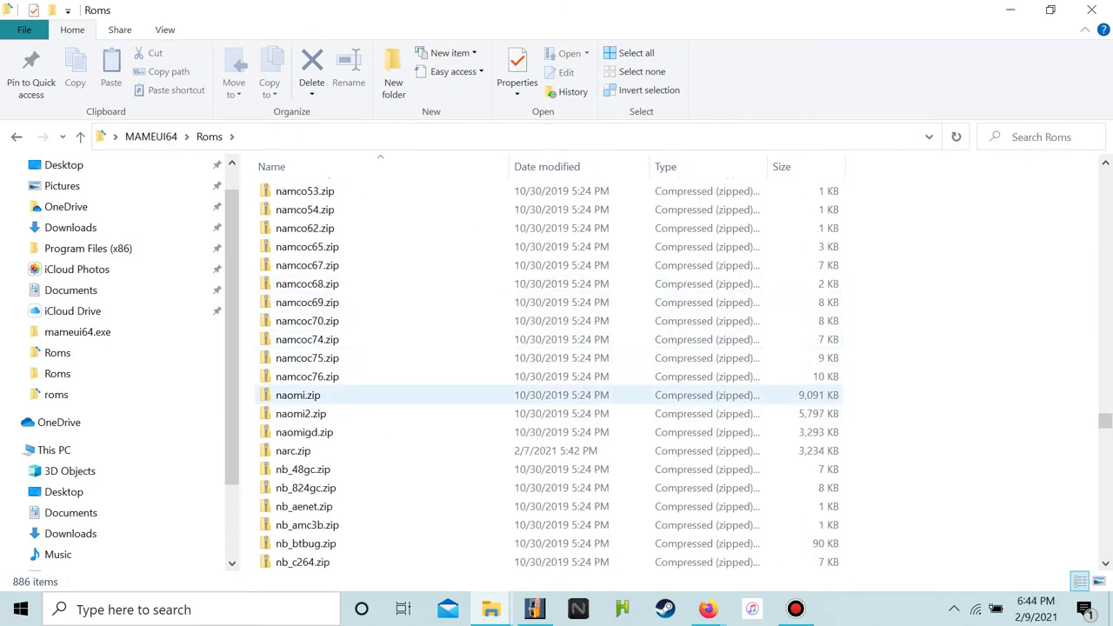
pyautogui.scroll(-4, 374, 395)
pyautogui.scroll(-3, 376, 398)
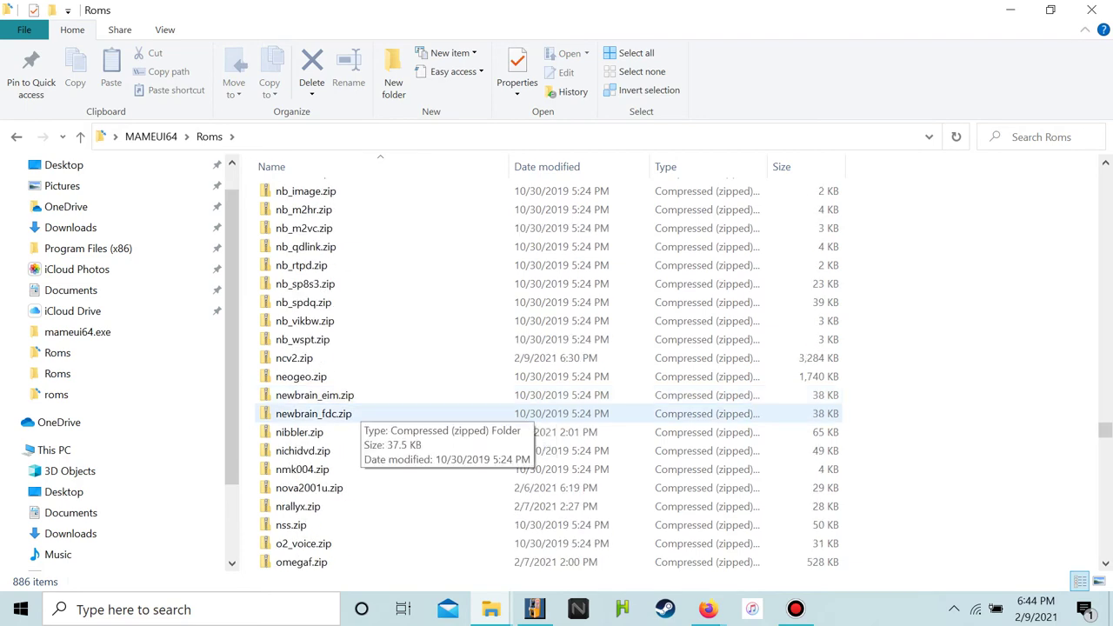
pyautogui.click(305, 358)
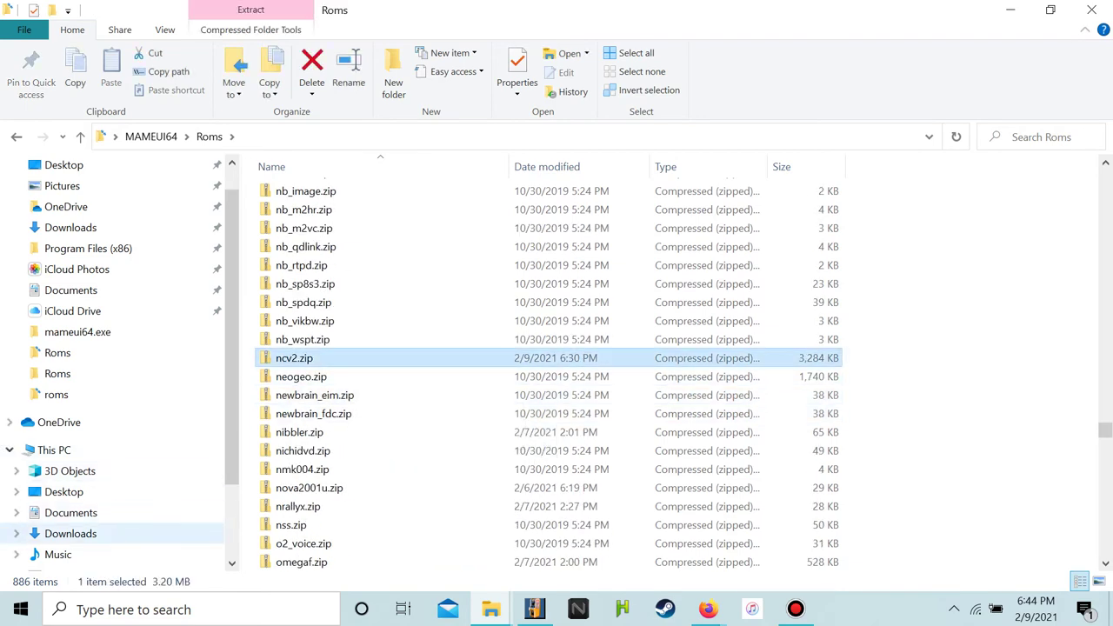
# View the MAMEUI64 folder in Downloads, minimize that window, and open the roms folder of hbmameui217
pyautogui.click(71, 534)
pyautogui.doubleClick(298, 213)
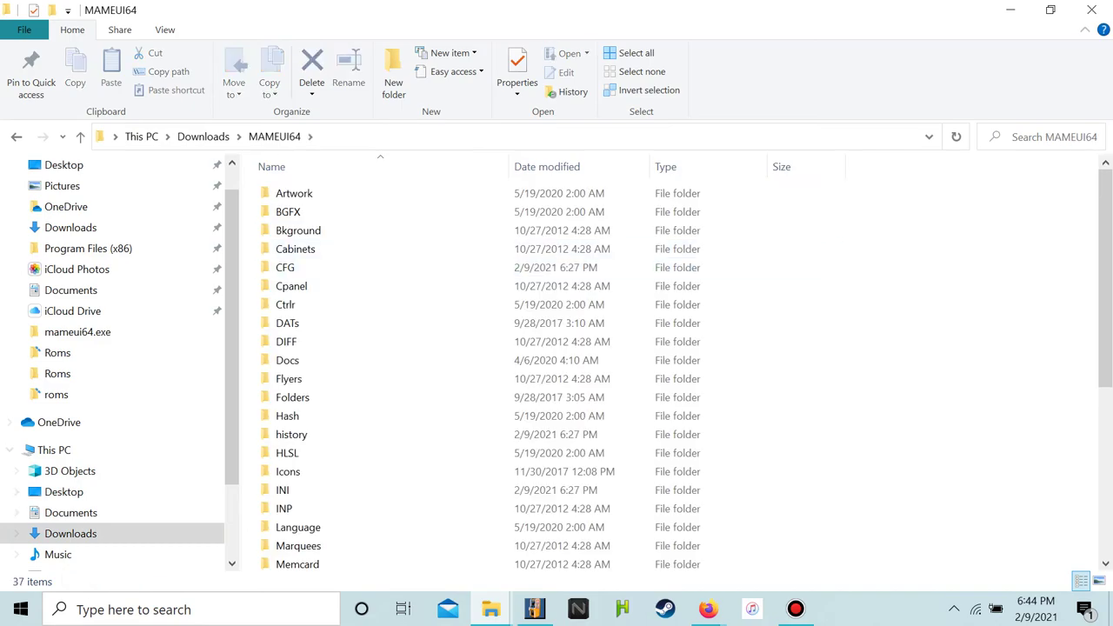
pyautogui.click(1011, 10)
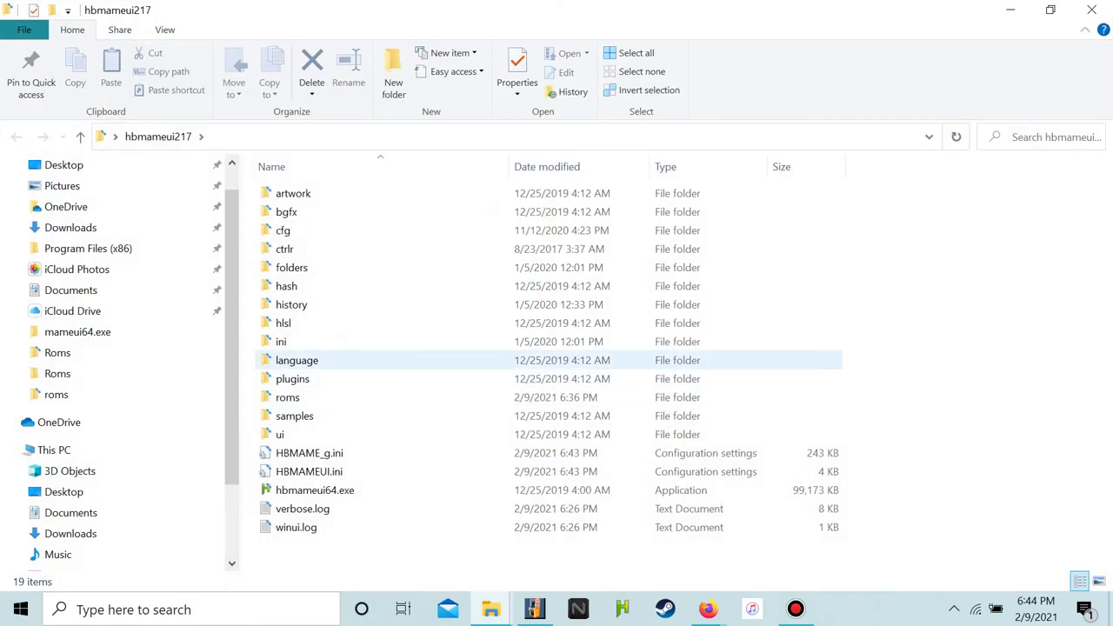
pyautogui.click(490, 608)
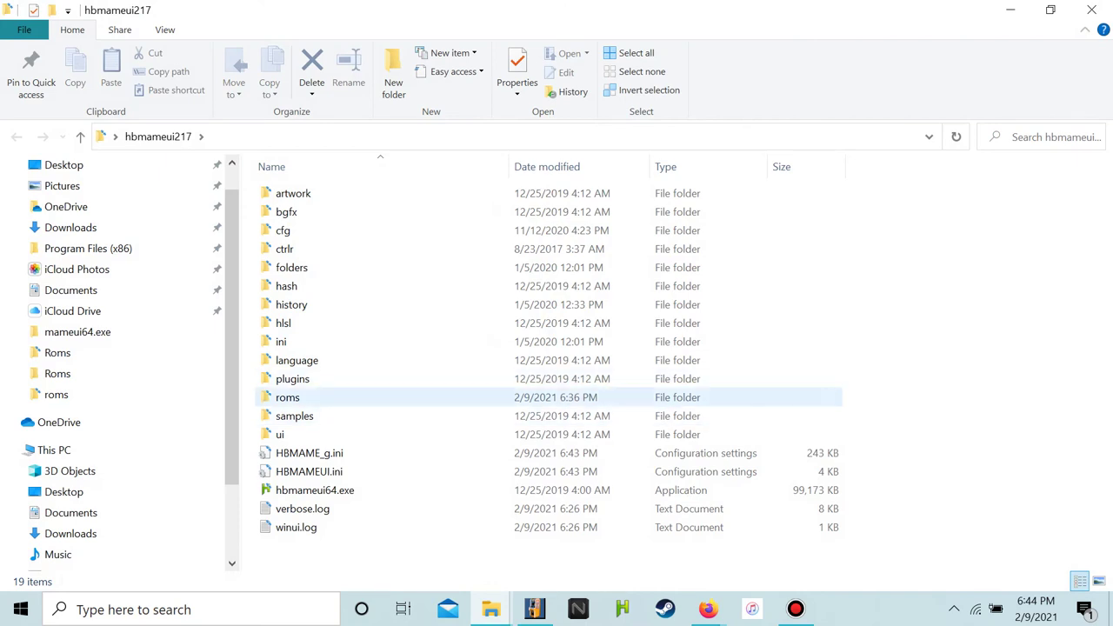
pyautogui.doubleClick(287, 397)
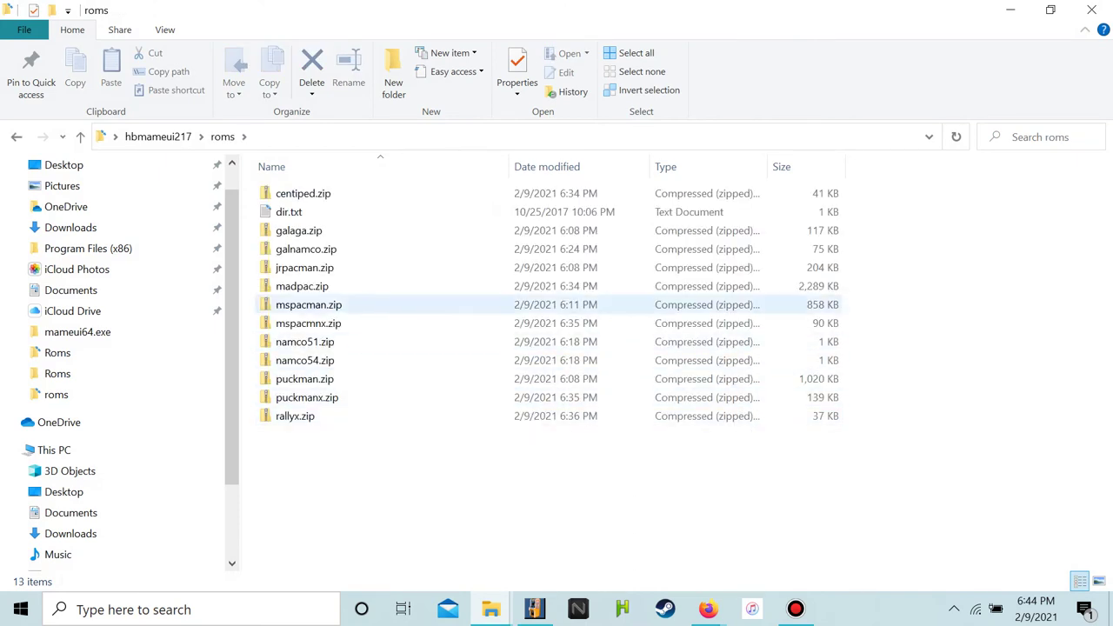
# Look through the Documents and Downloads folders and minimize the File Explorer window
pyautogui.click(70, 512)
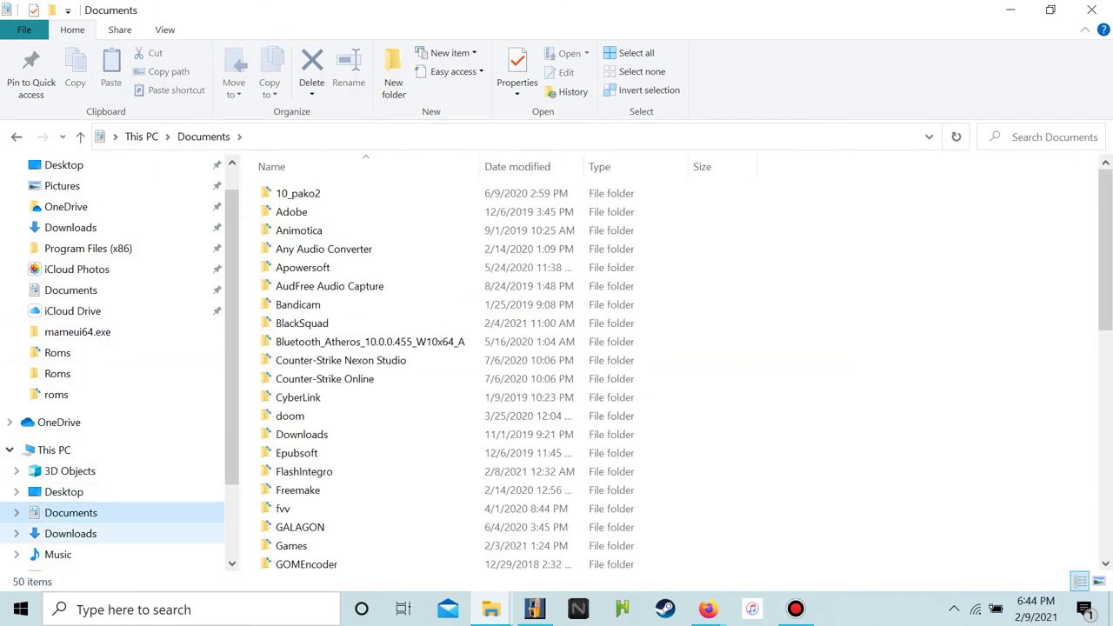
pyautogui.click(70, 533)
pyautogui.scroll(-2, 301, 435)
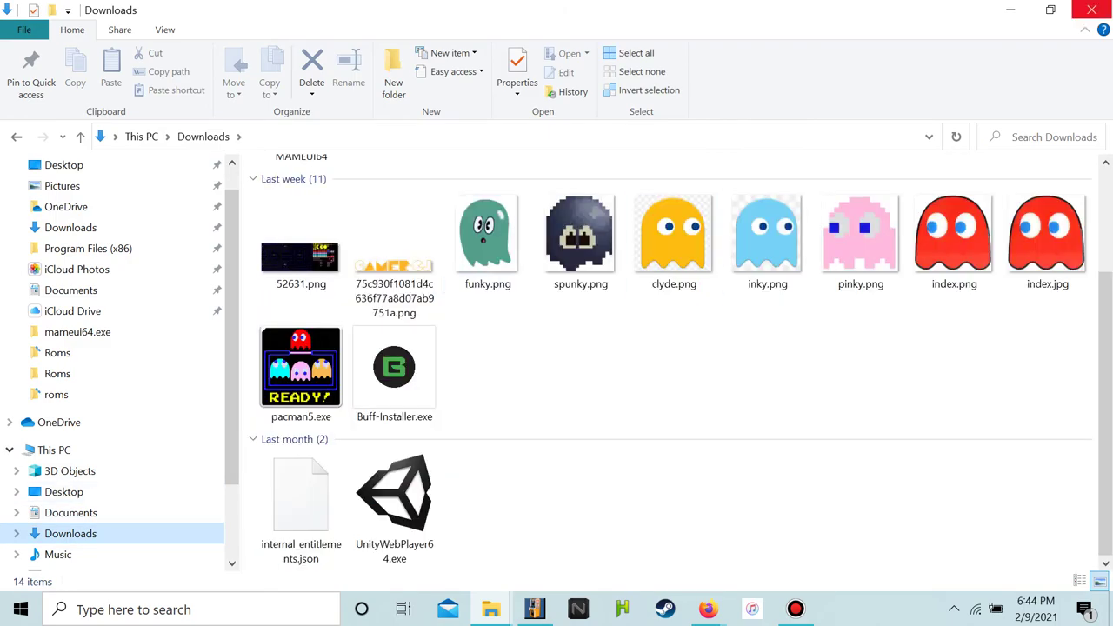
pyautogui.click(1010, 9)
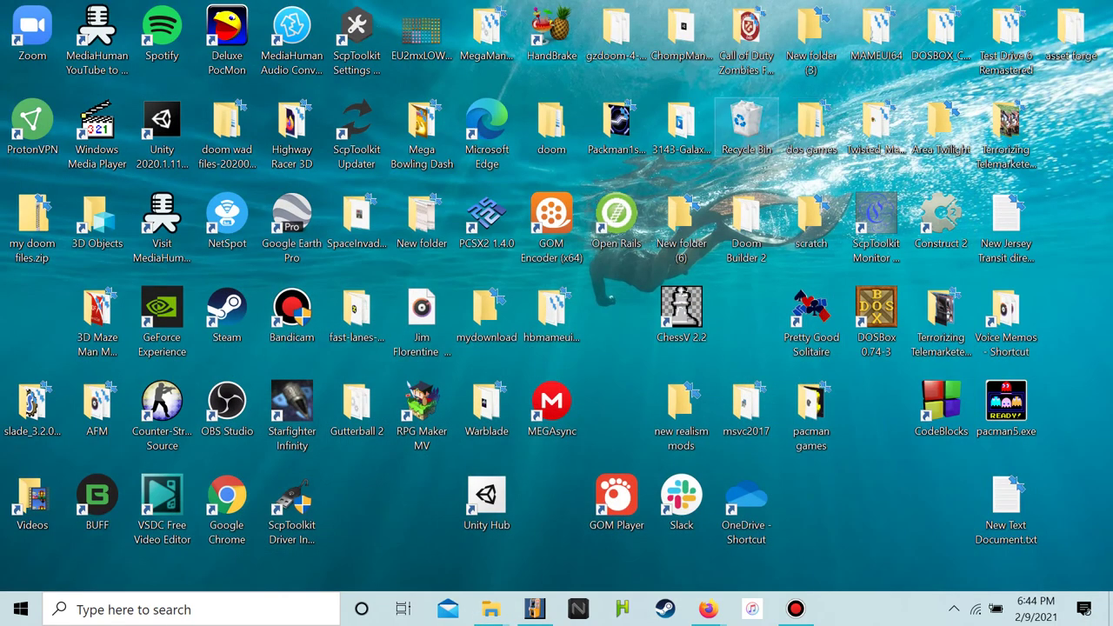
# Review the deleted files in the Recycle Bin, permanently delete all of them, and close the window
pyautogui.doubleClick(746, 126)
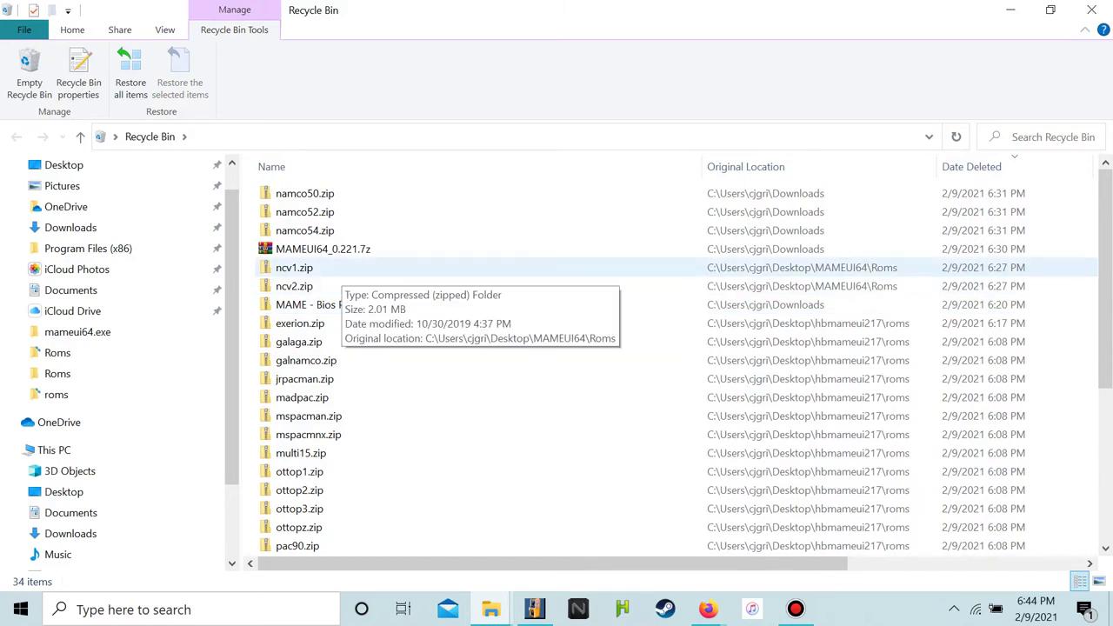
pyautogui.scroll(-5, 339, 392)
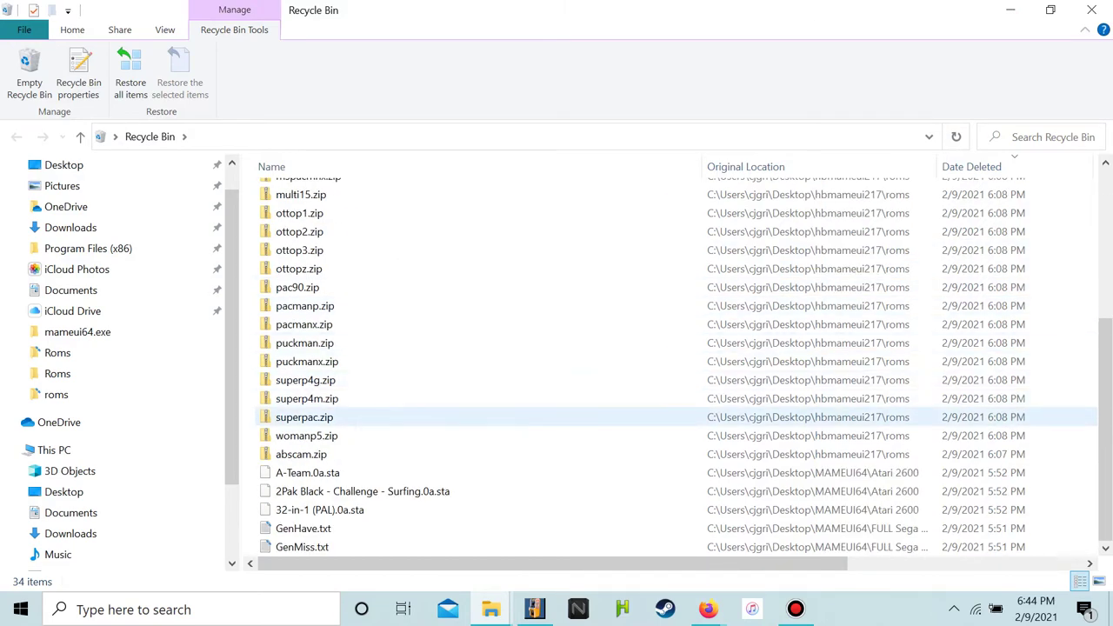
pyautogui.scroll(4, 339, 391)
pyautogui.scroll(1, 339, 374)
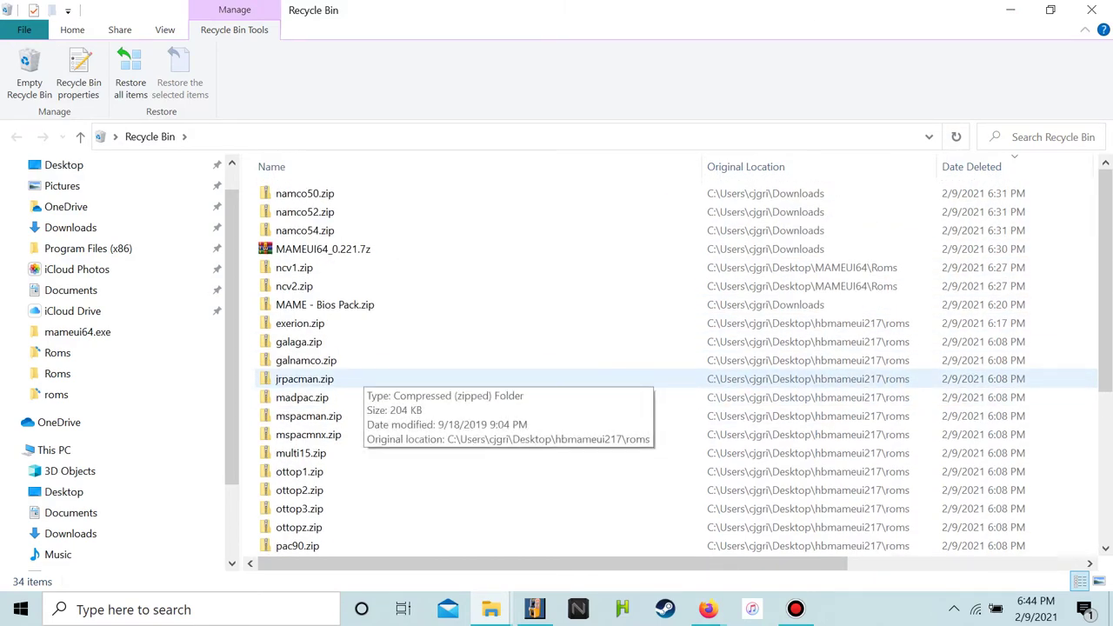
pyautogui.click(29, 74)
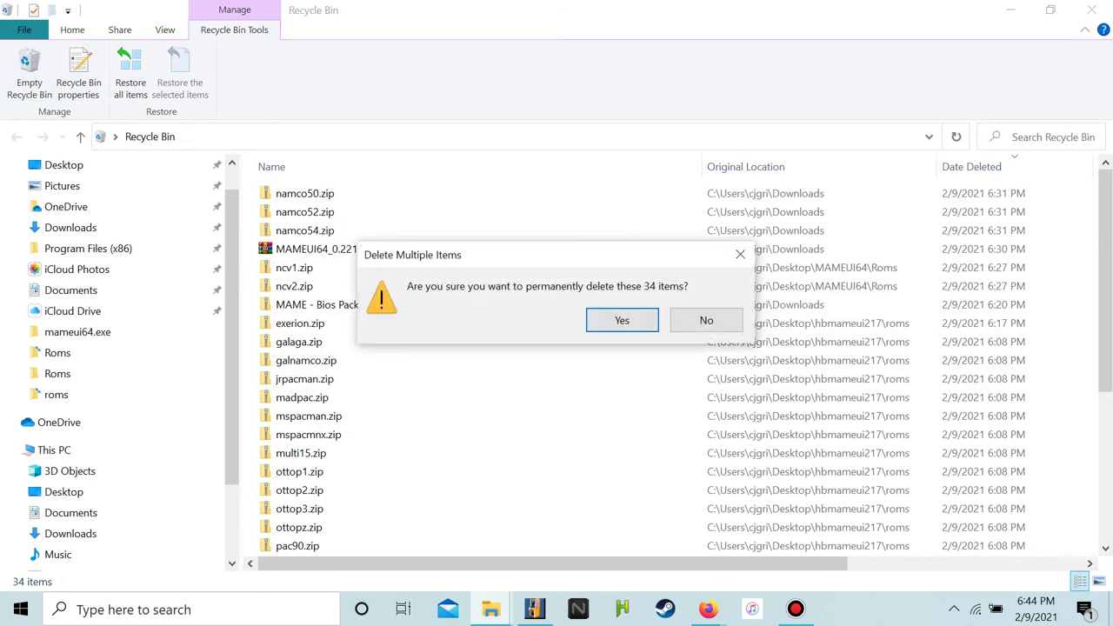
pyautogui.click(621, 311)
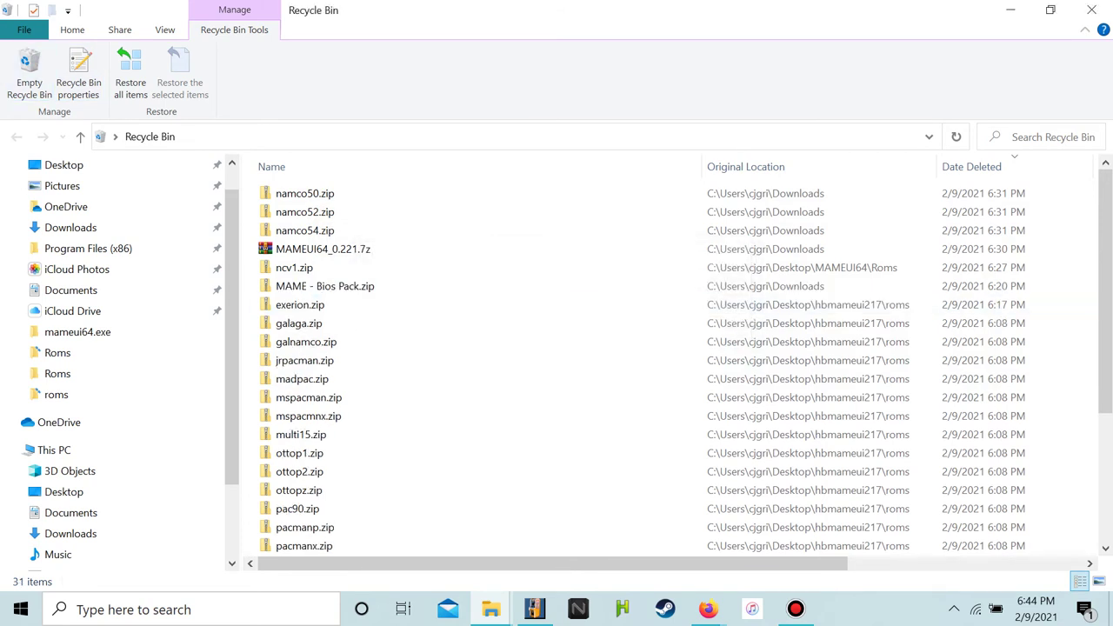
pyautogui.click(1091, 10)
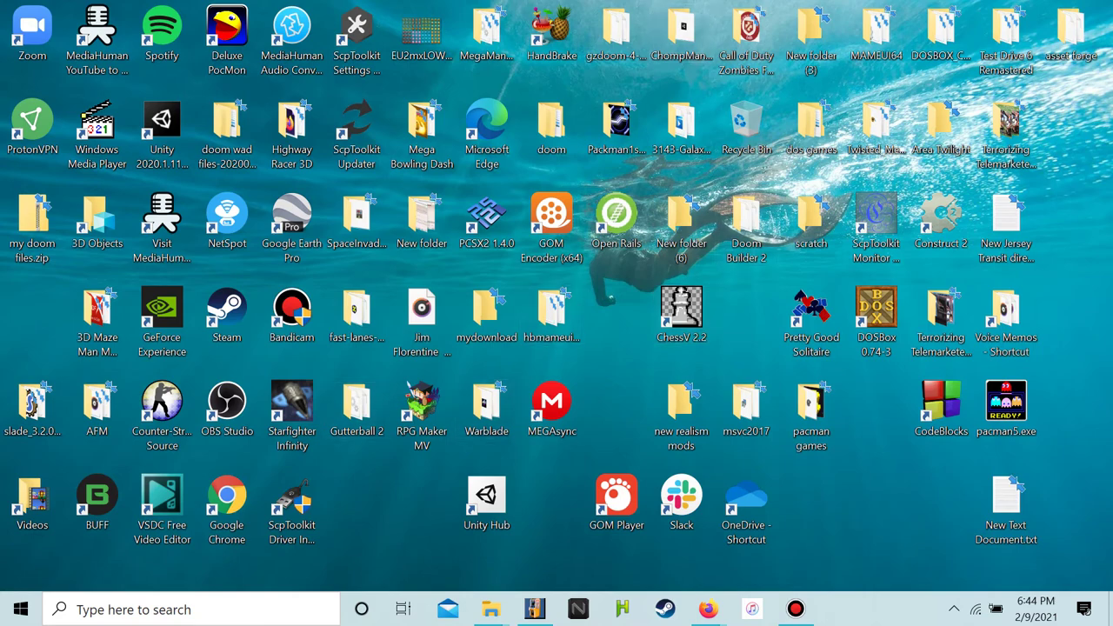
# Move ncv1.zip from the main MAMEUI64 folder on the desktop into its Roms subfolder and close the folder window
pyautogui.doubleClick(552, 315)
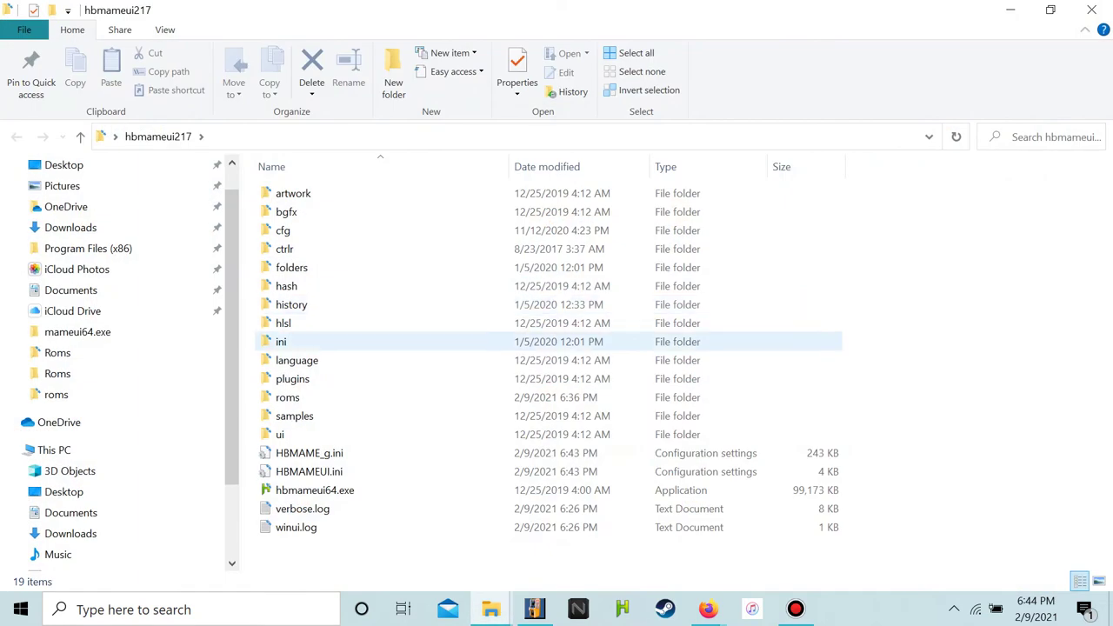
pyautogui.click(1092, 9)
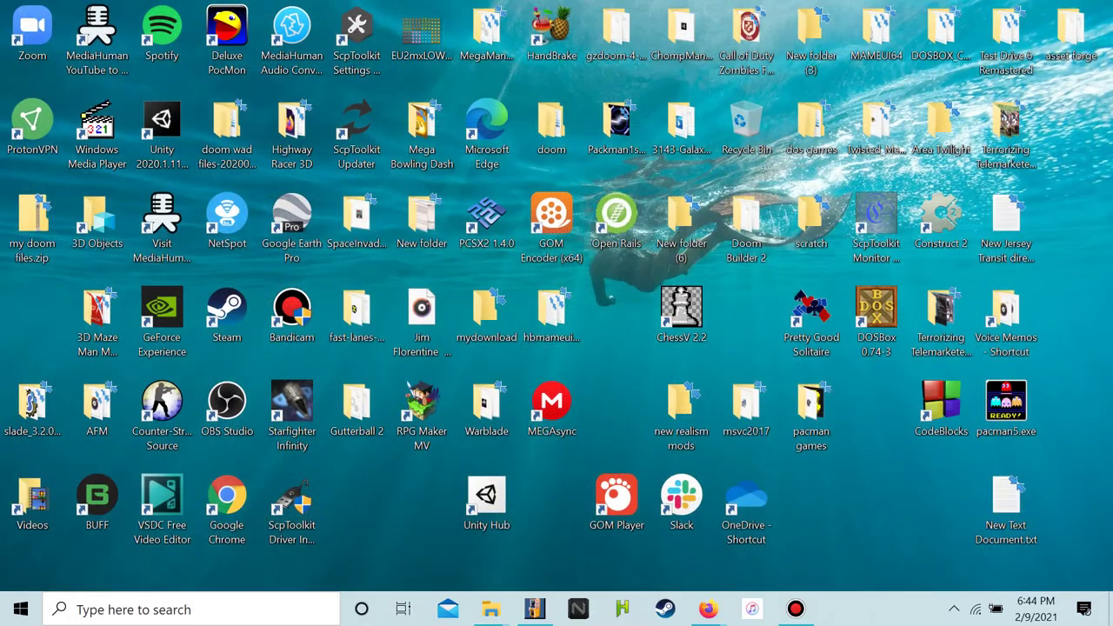
pyautogui.click(941, 39)
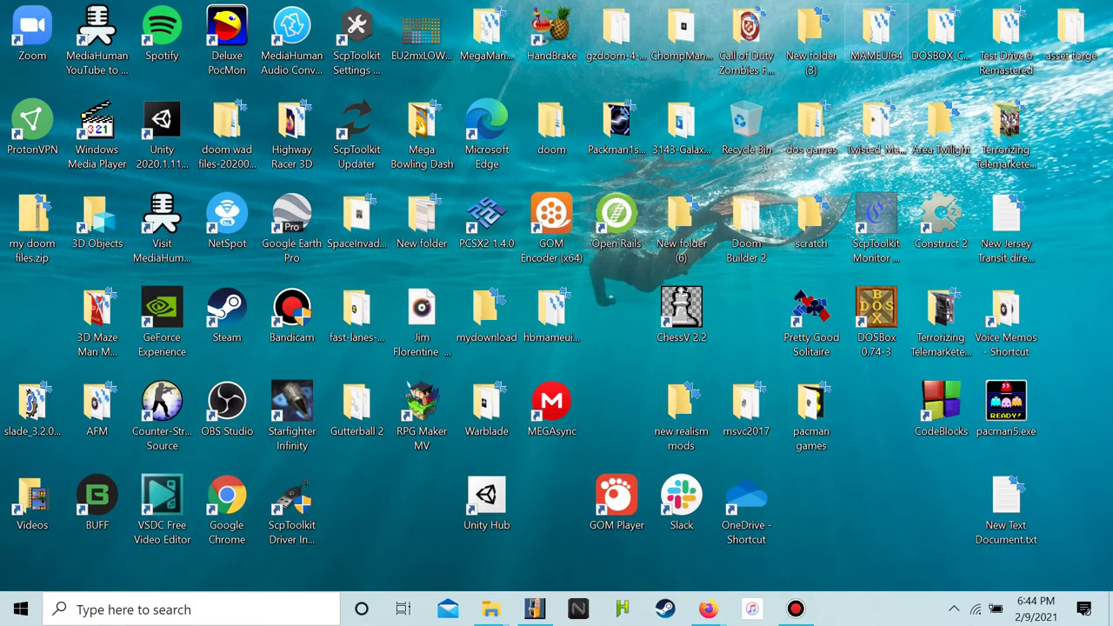
pyautogui.doubleClick(875, 35)
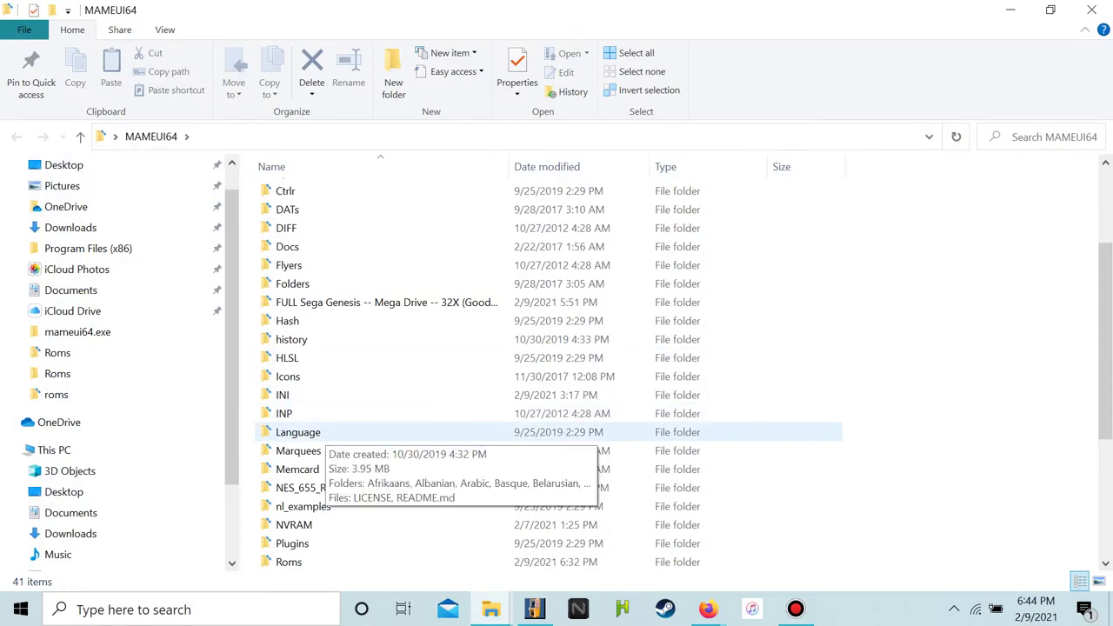
pyautogui.scroll(-4, 327, 459)
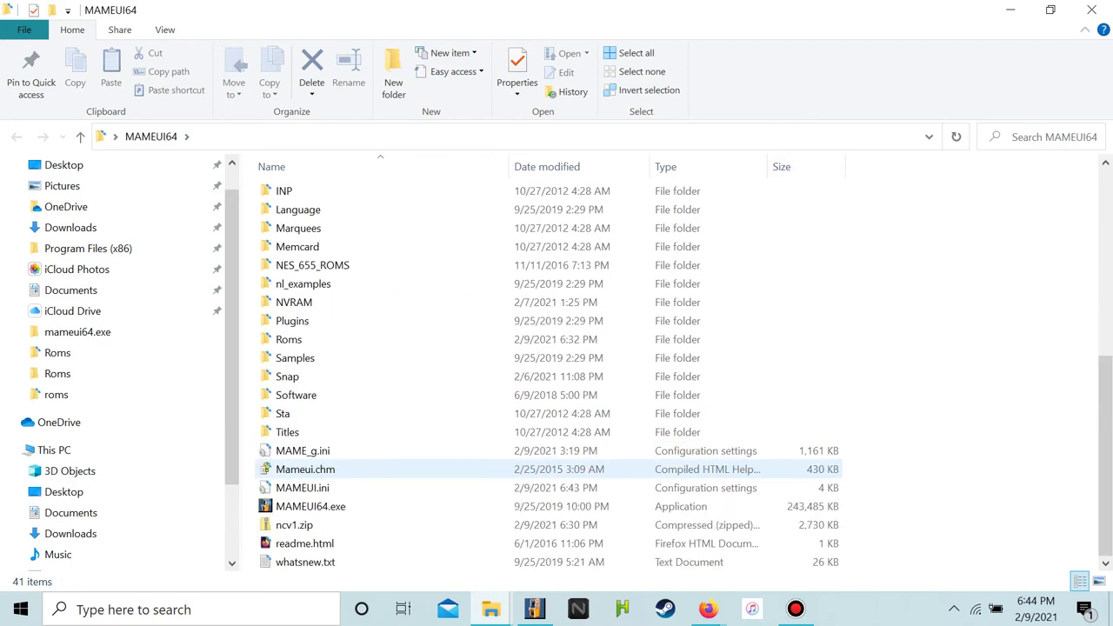
pyautogui.moveTo(327, 532); pyautogui.dragTo(363, 348)
pyautogui.click(1091, 9)
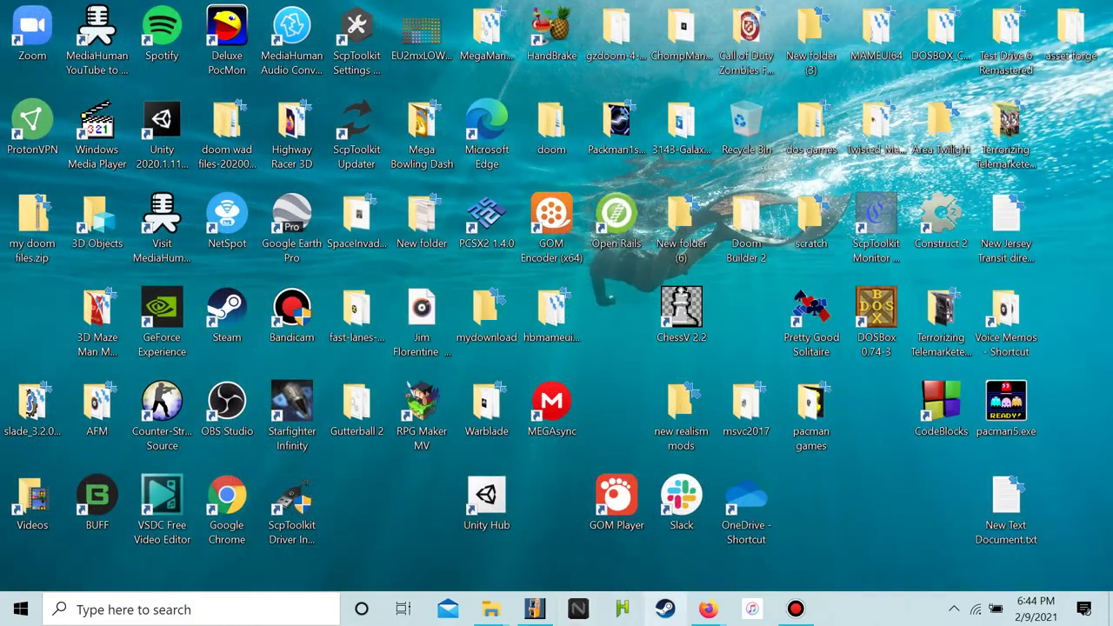
# Bring up MAMEUI64 and start an audit of all ROM sets
pyautogui.click(535, 609)
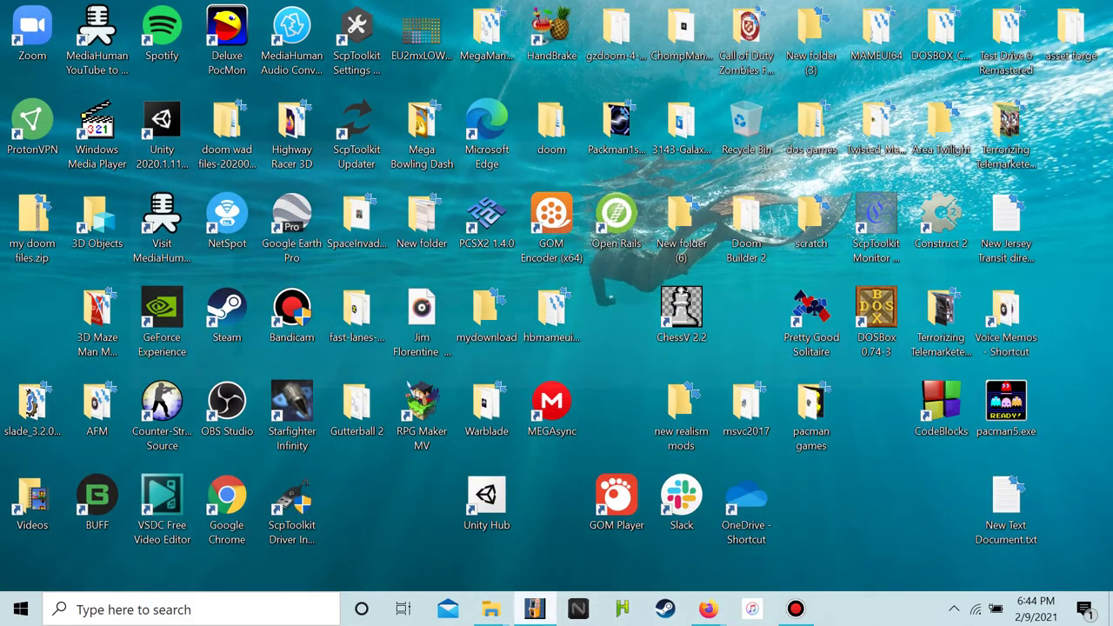
pyautogui.click(17, 35)
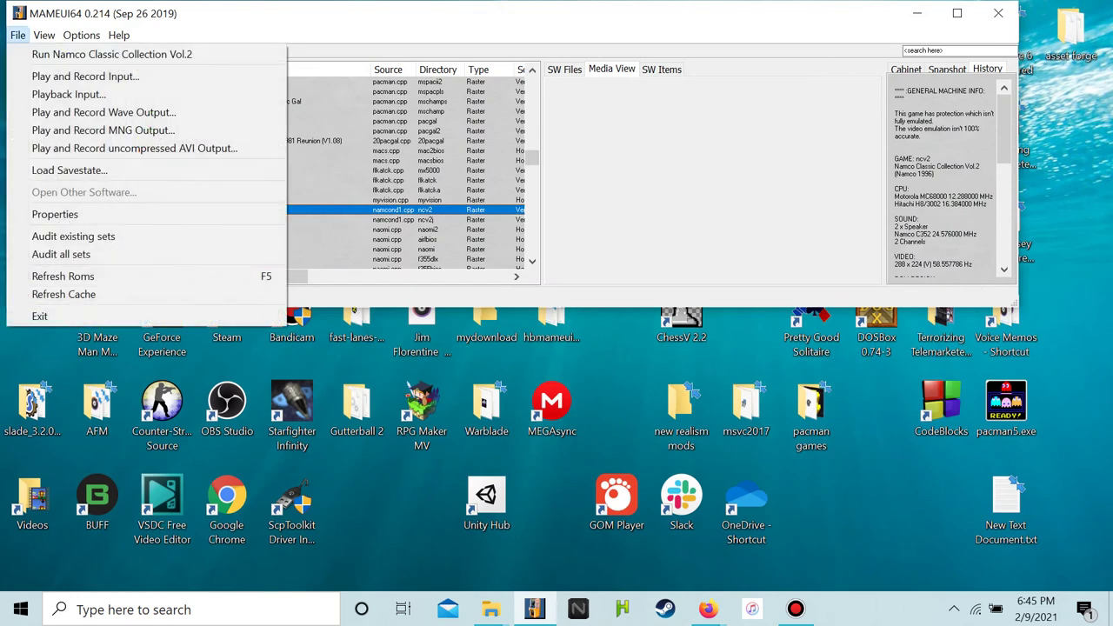
pyautogui.click(43, 34)
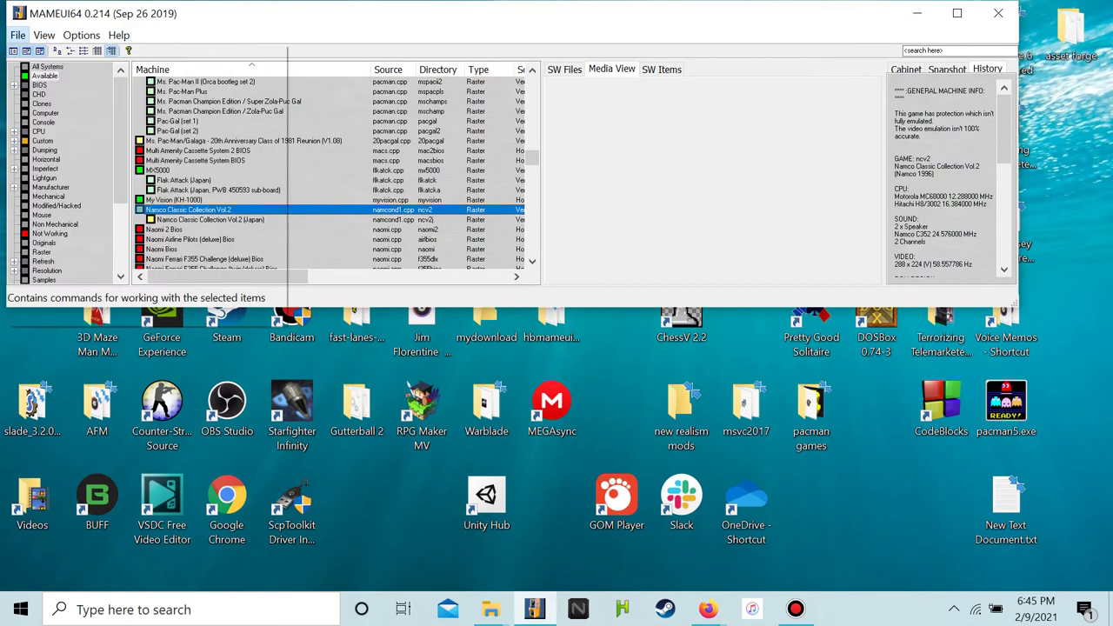
pyautogui.click(18, 35)
pyautogui.click(52, 251)
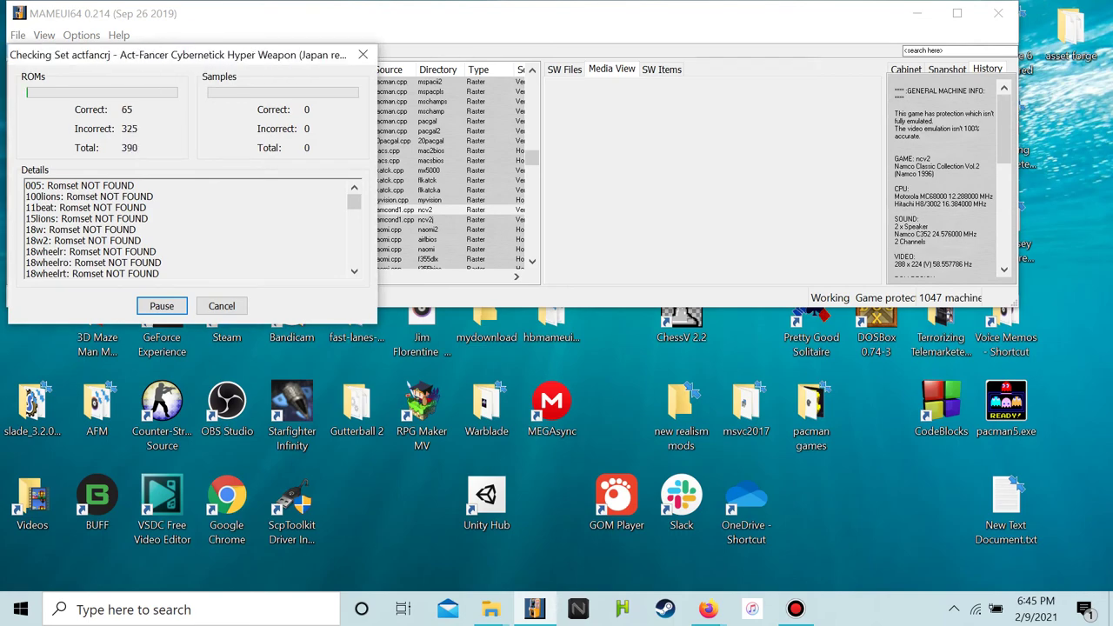
# Switch to Firefox and look through the Internet Archive results for "merged roms", including the MAME reference and merged sets
pyautogui.moveTo(709, 609)
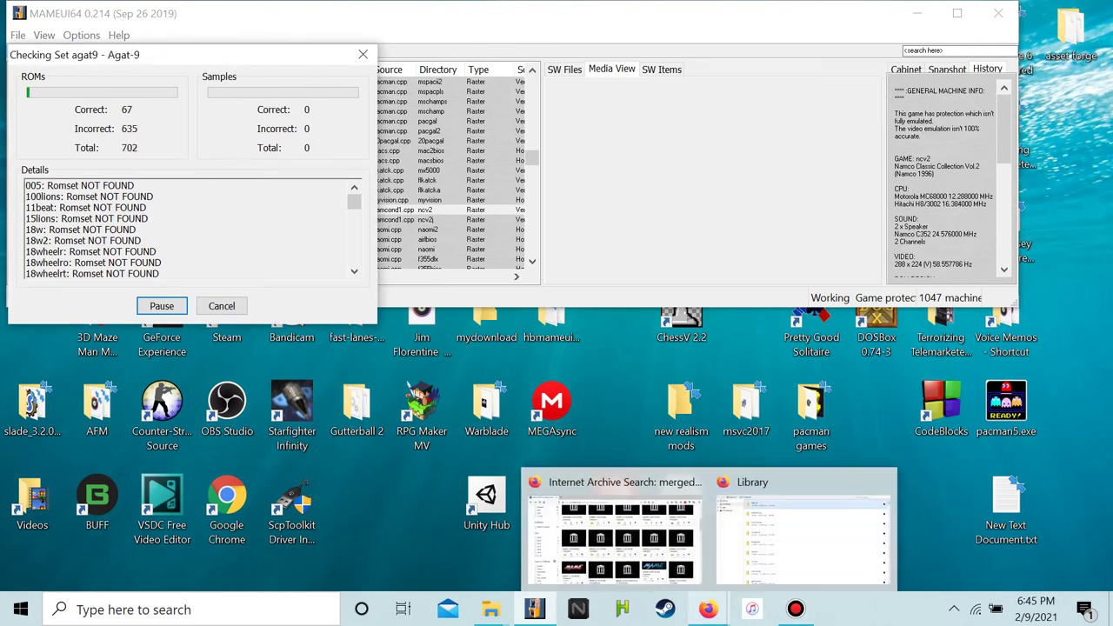
pyautogui.click(596, 534)
pyautogui.scroll(5, 549, 338)
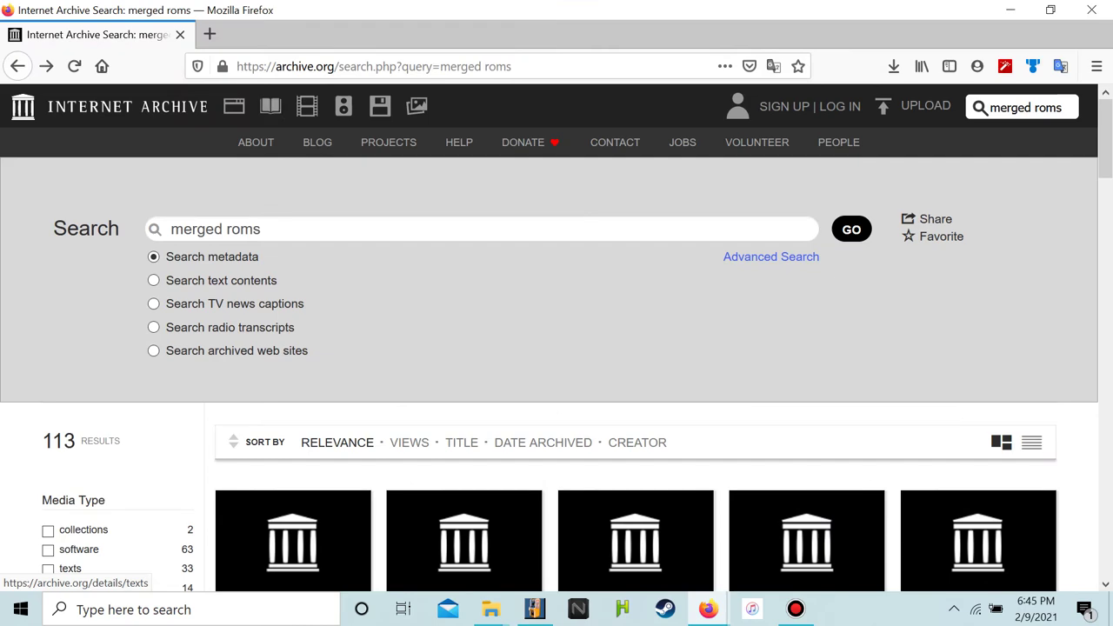
pyautogui.scroll(-13, 557, 348)
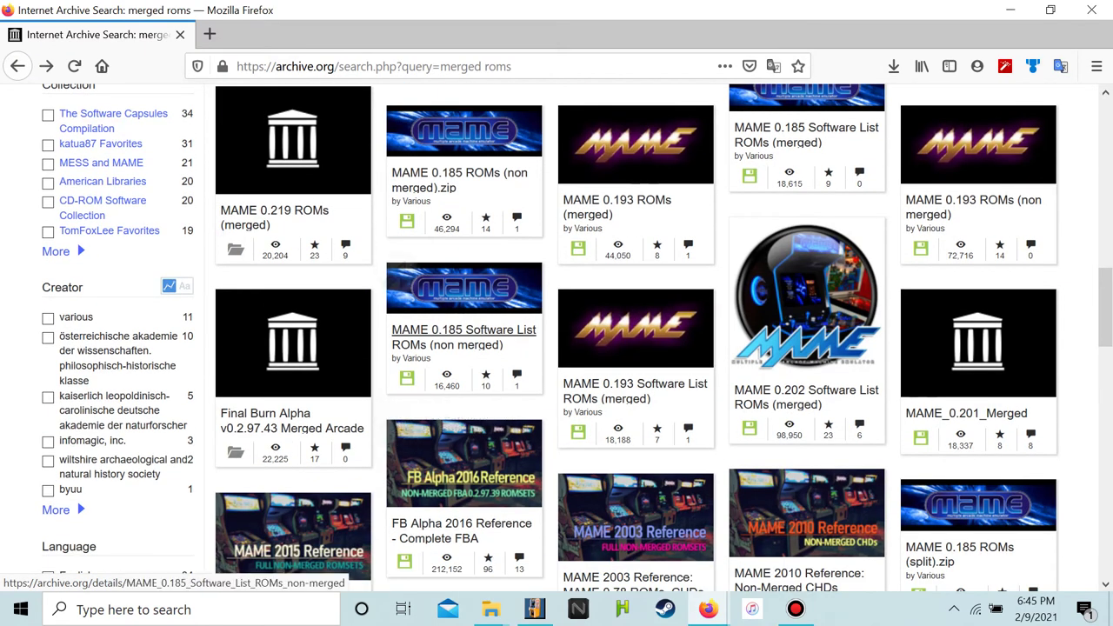
pyautogui.scroll(-4, 783, 383)
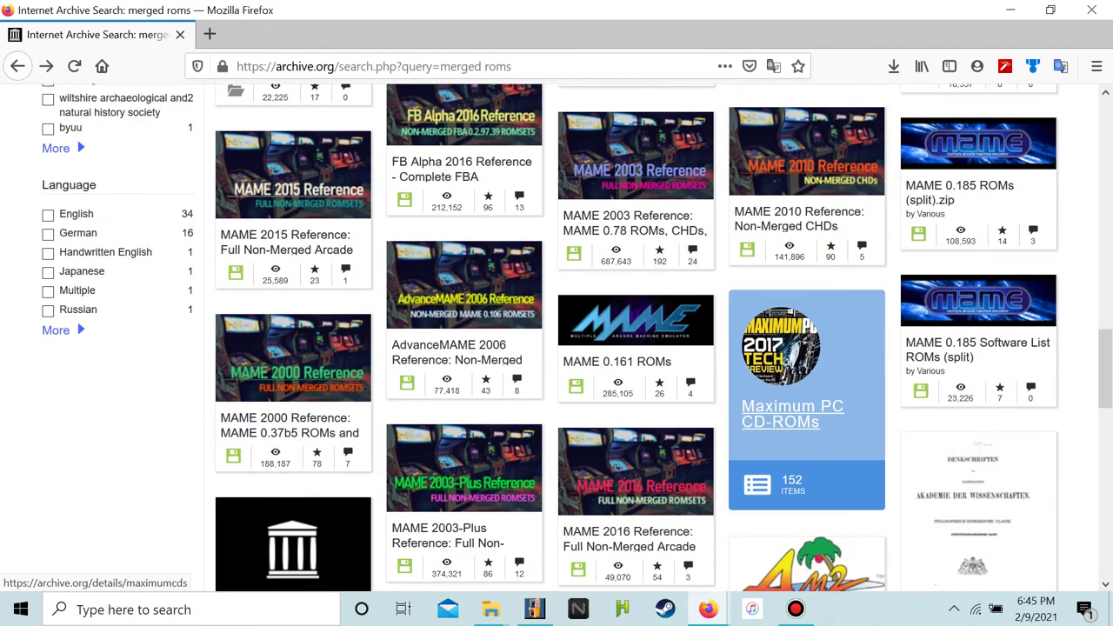
pyautogui.scroll(-5, 798, 382)
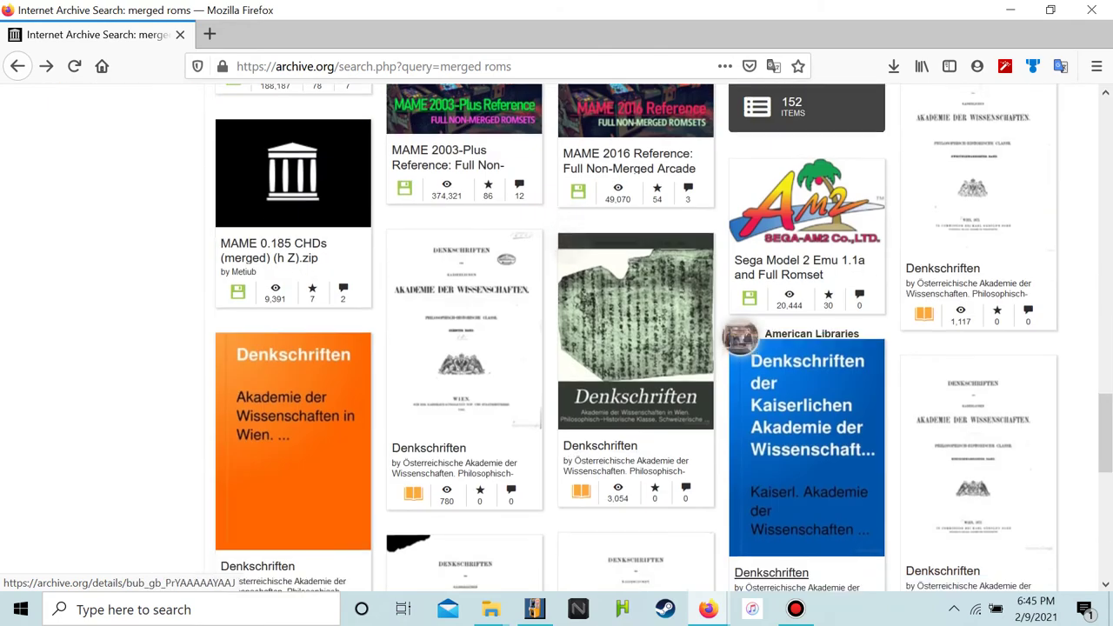
pyautogui.scroll(7, 798, 383)
pyautogui.scroll(-3, 799, 383)
pyautogui.scroll(-1, 799, 383)
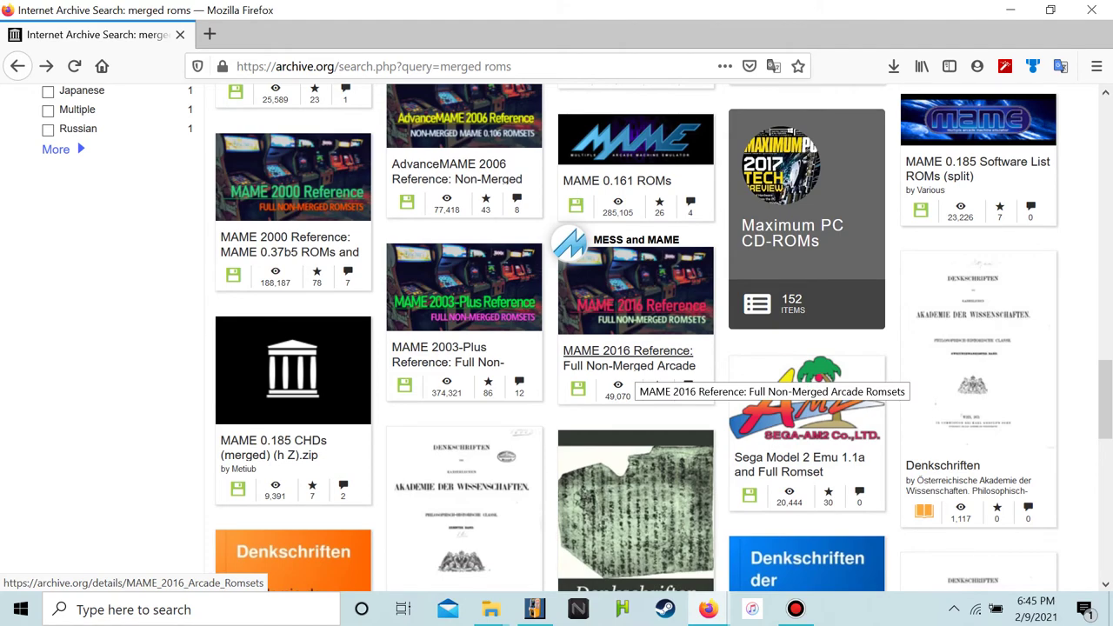
pyautogui.scroll(2, 287, 392)
pyautogui.scroll(-2, 287, 391)
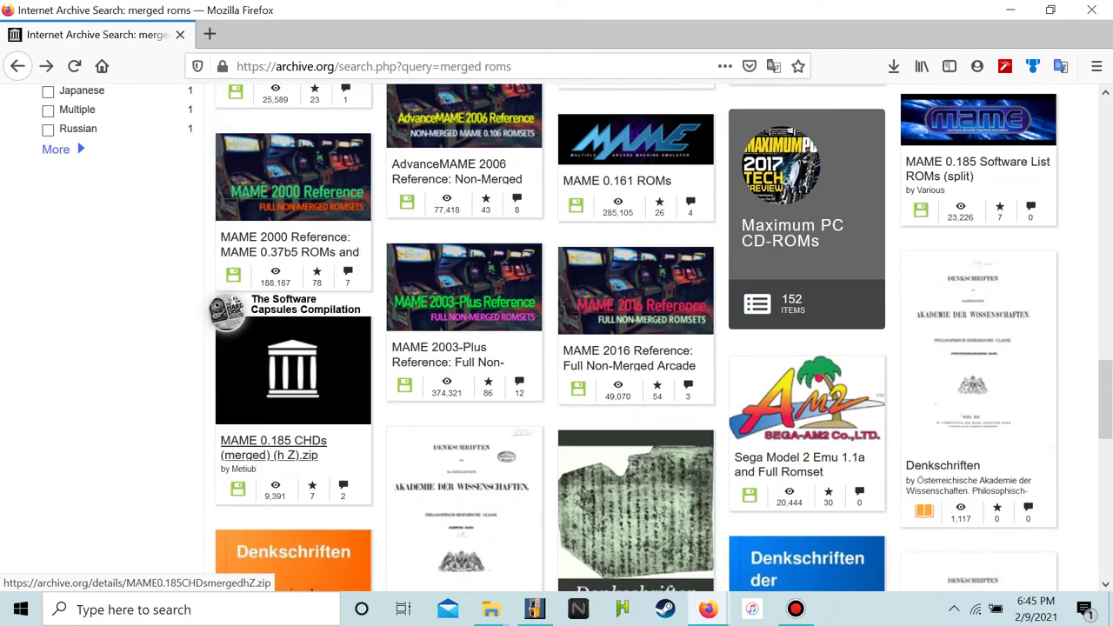
# Open the MAME 0.185 CHDs (merged) (h Z).zip item, show all its files, and browse the contents of the h-z archive
pyautogui.scroll(-5, 330, 374)
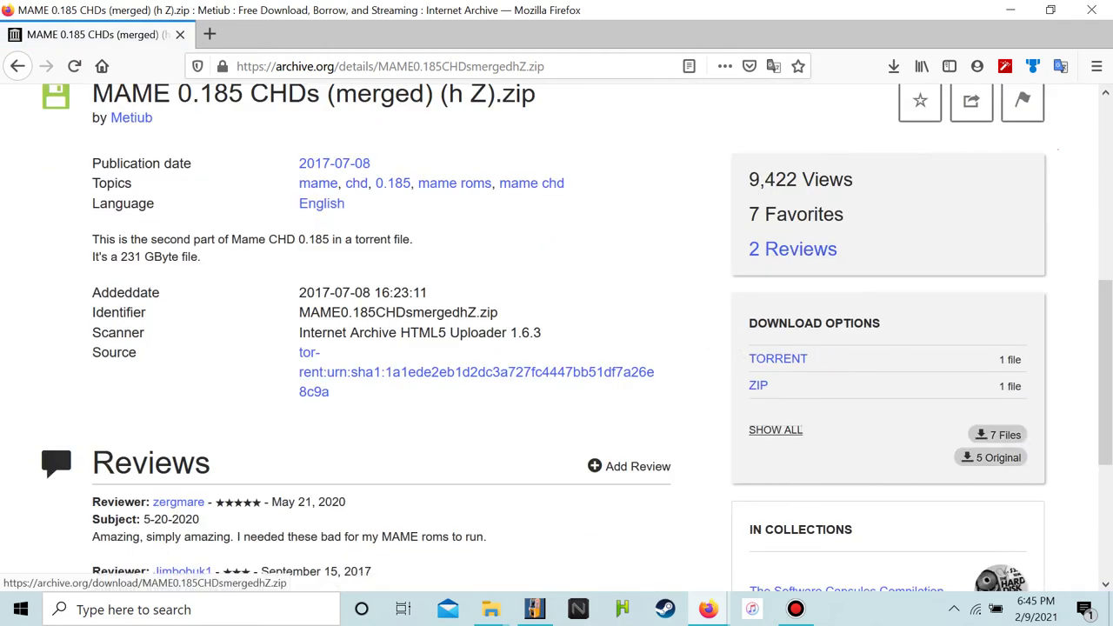
pyautogui.click(775, 430)
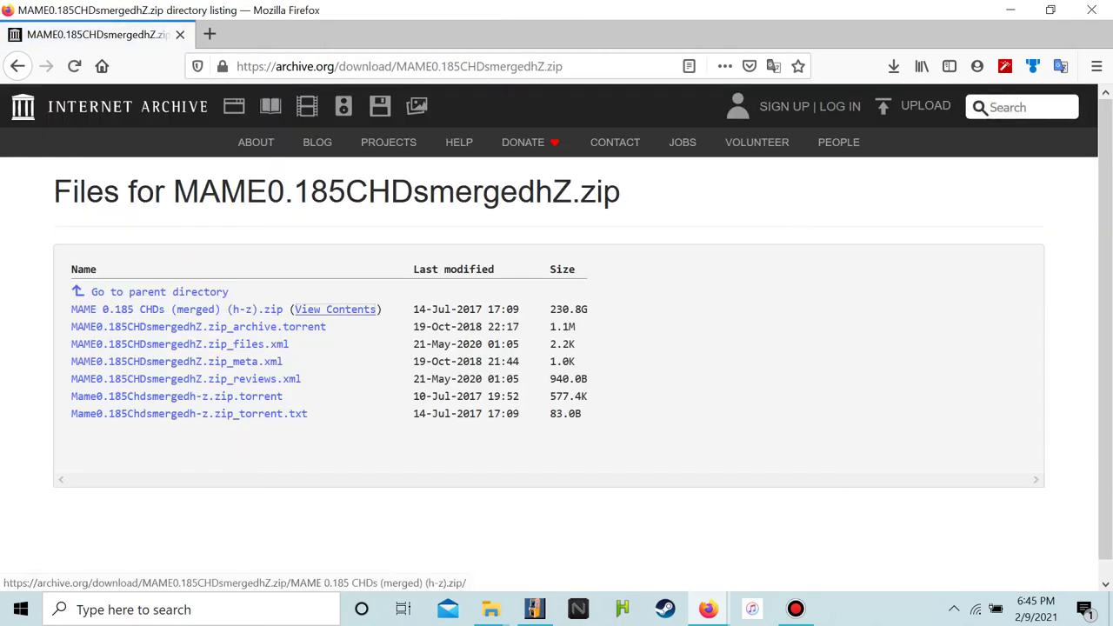
pyautogui.scroll(-6, 557, 348)
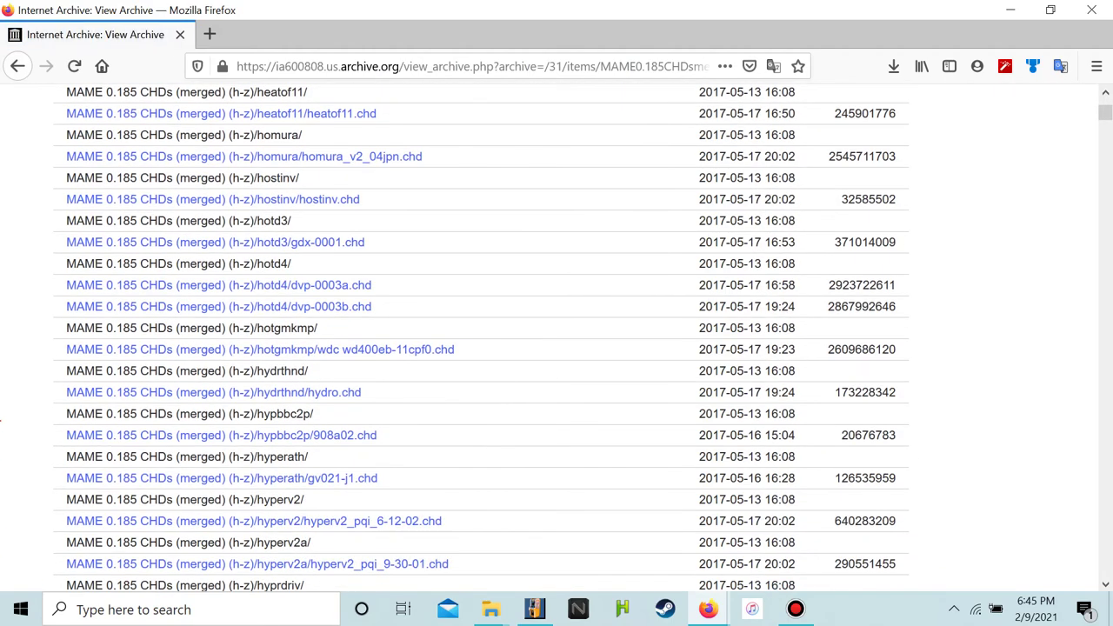
pyautogui.scroll(2, 479, 339)
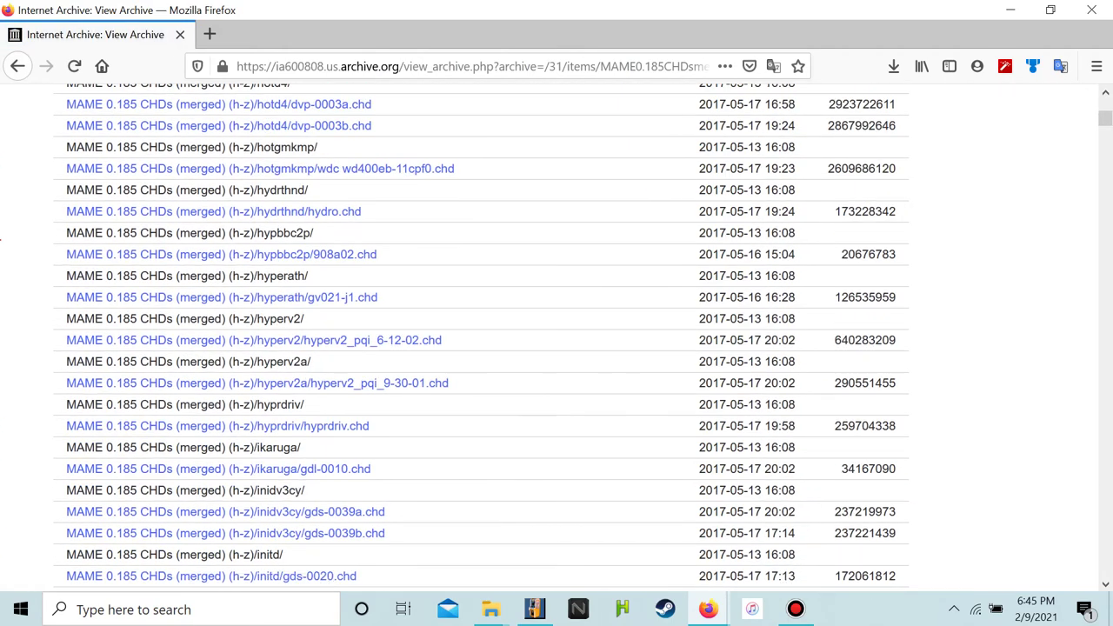
pyautogui.scroll(-4, 479, 340)
pyautogui.scroll(-20, 261, 365)
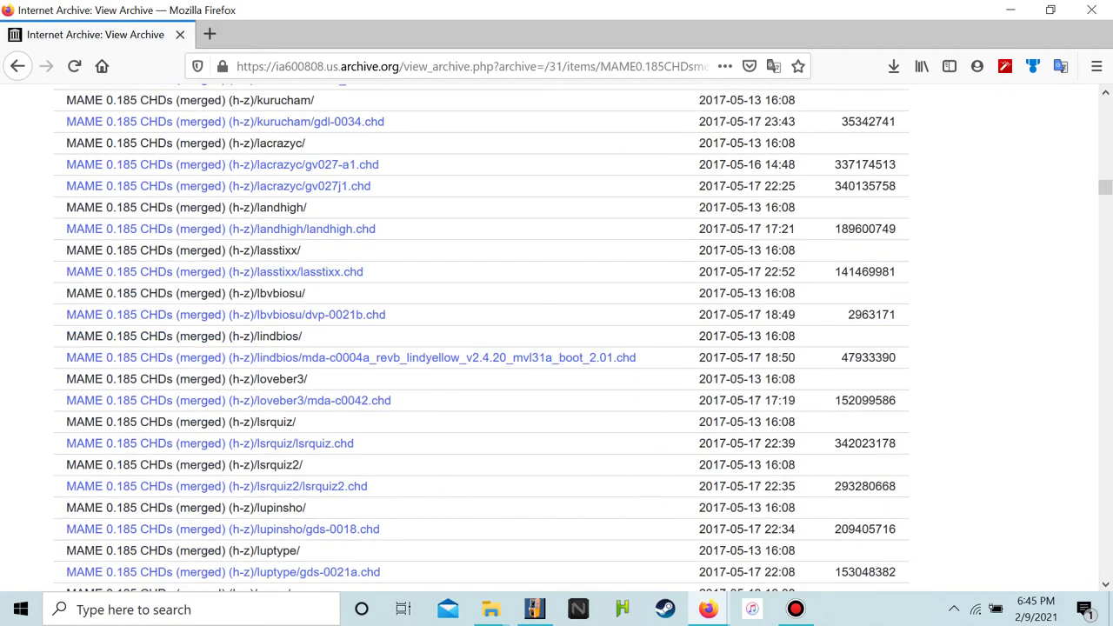
pyautogui.scroll(-20, 481, 337)
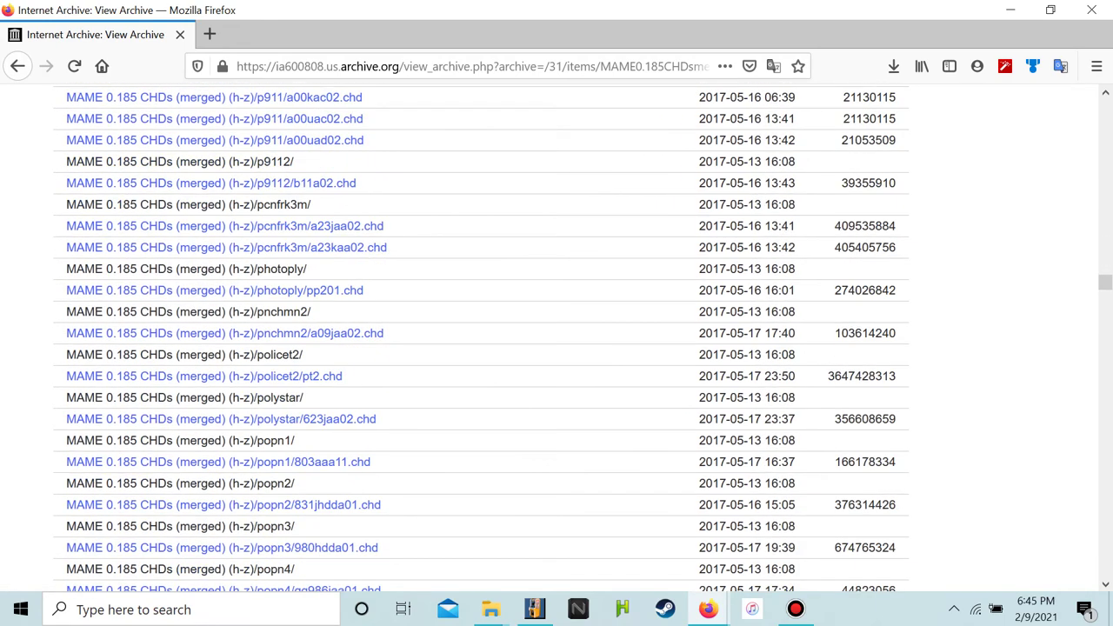
# Return to the earlier Internet Archive search results for "HBMAME merged roms" and view the listed ROM sets
pyautogui.click(17, 66)
pyautogui.click(17, 66)
pyautogui.click(17, 66)
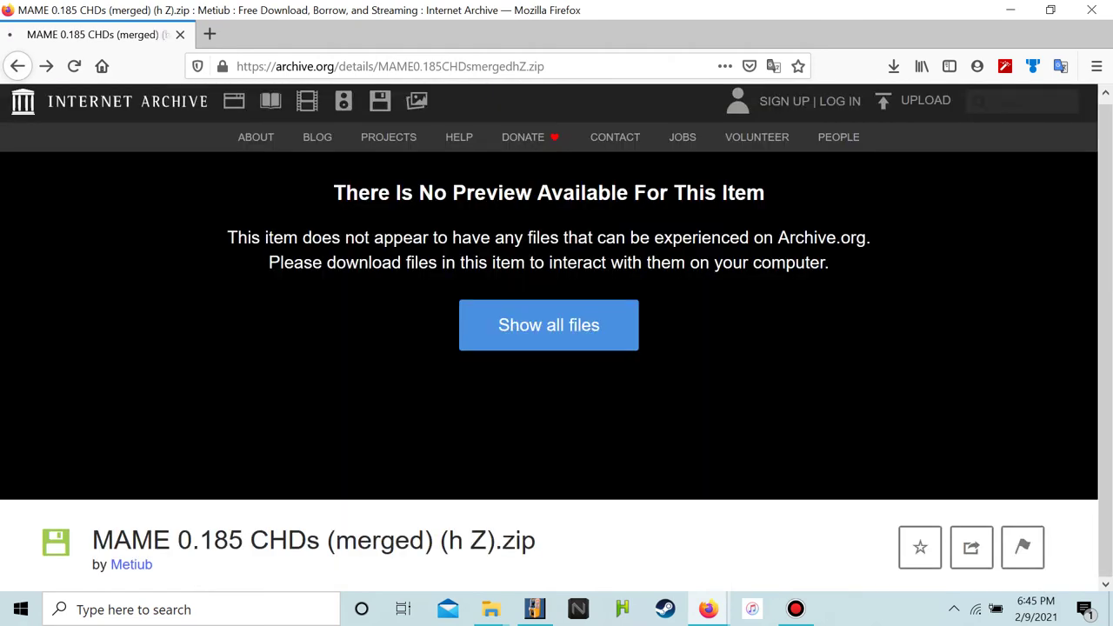
pyautogui.click(17, 66)
pyautogui.hotkey('alt', 'Left')
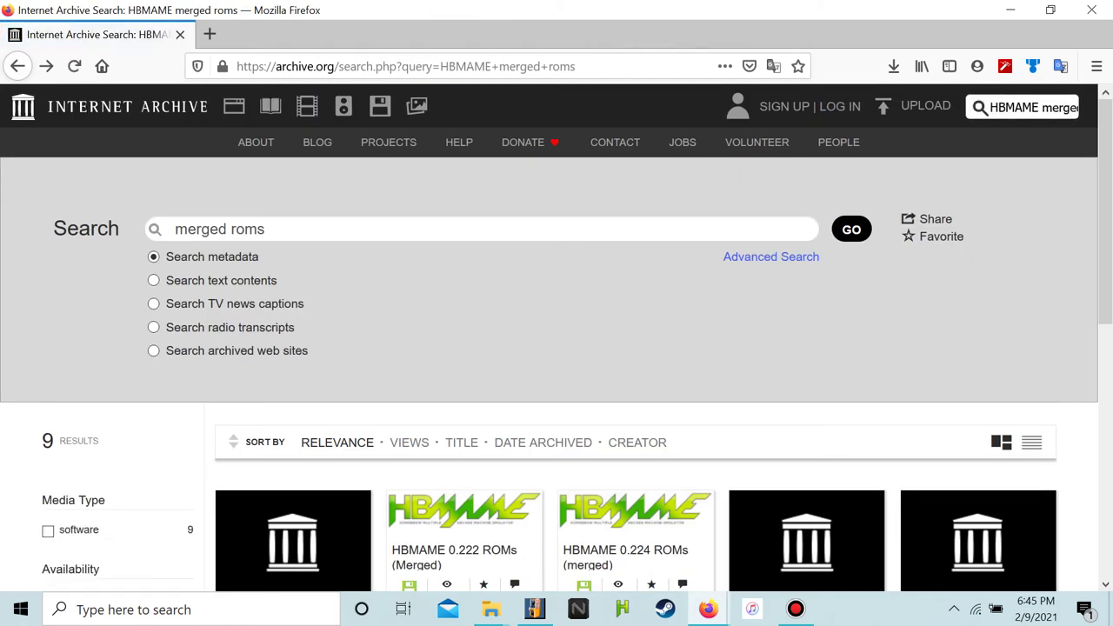
pyautogui.scroll(-2, 557, 337)
# Open the MAME214RomsOnlyMerged directory listing from the browser library's recent highlights and look through its ROM files
pyautogui.click(1096, 67)
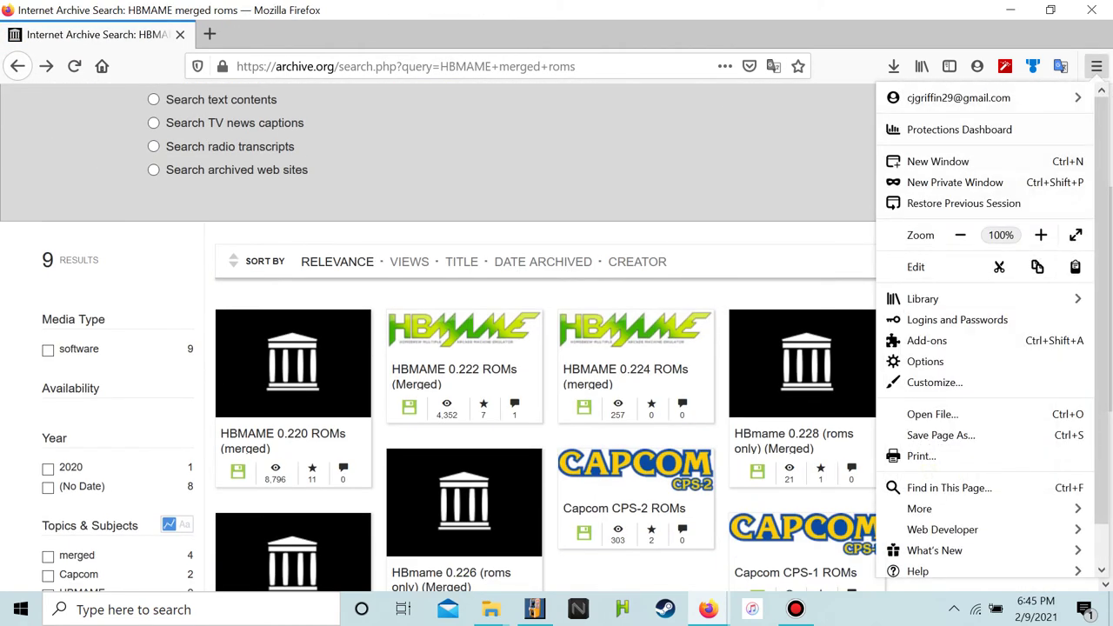
pyautogui.click(922, 298)
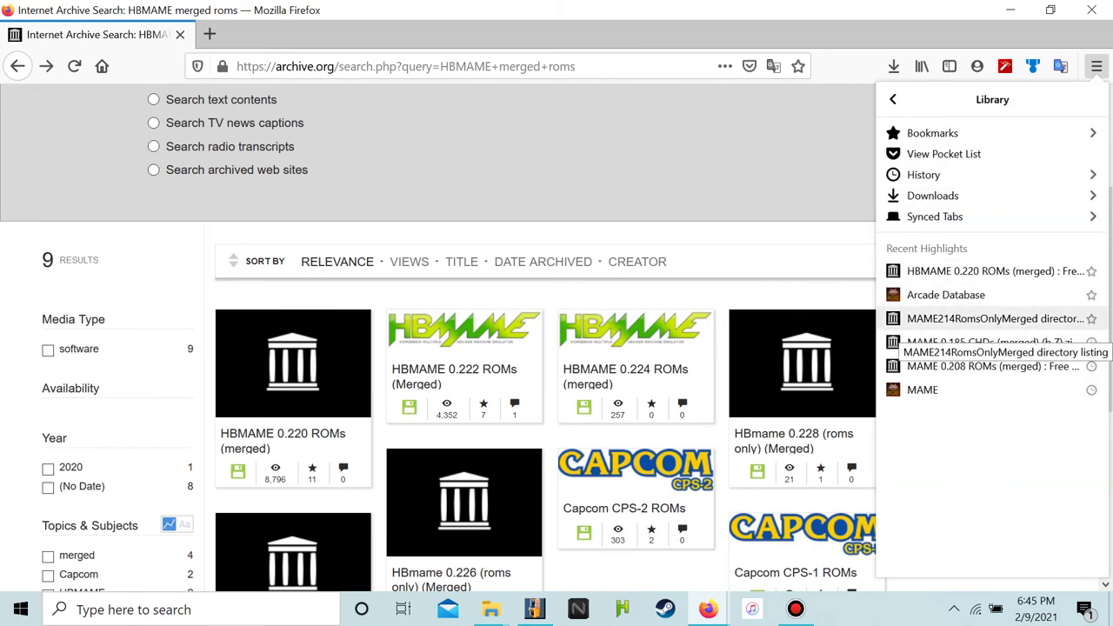
pyautogui.click(995, 319)
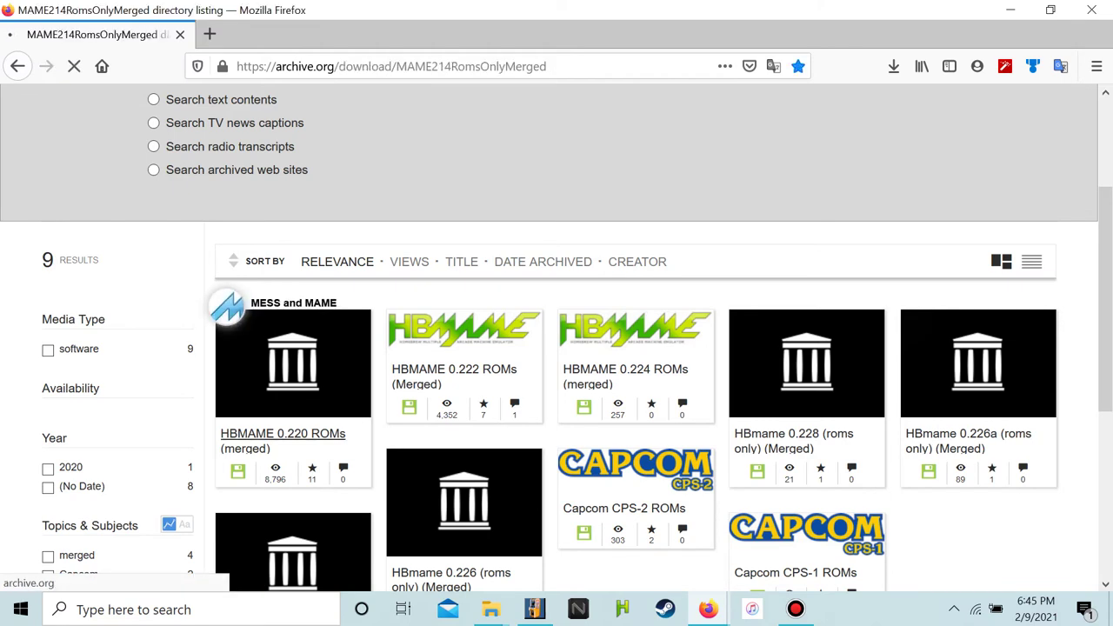
pyautogui.scroll(-20, 179, 385)
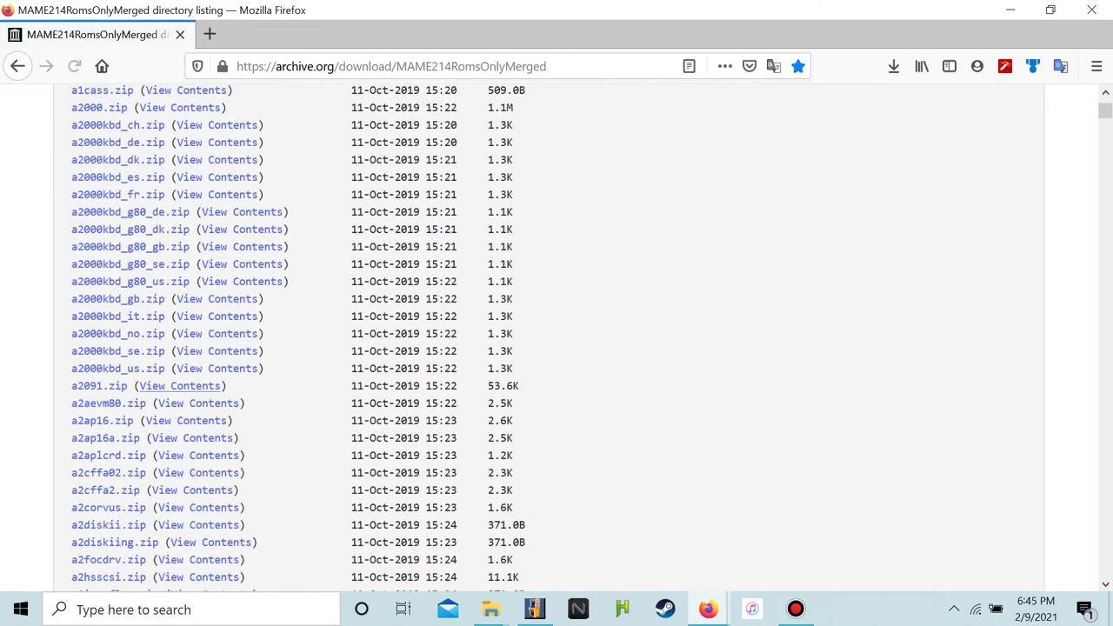
# Find hyperpac.zip in the MAME214RomsOnlyMerged listing, view its contents, and return to the listing
pyautogui.scroll(-20, 179, 385)
pyautogui.scroll(-20, 549, 337)
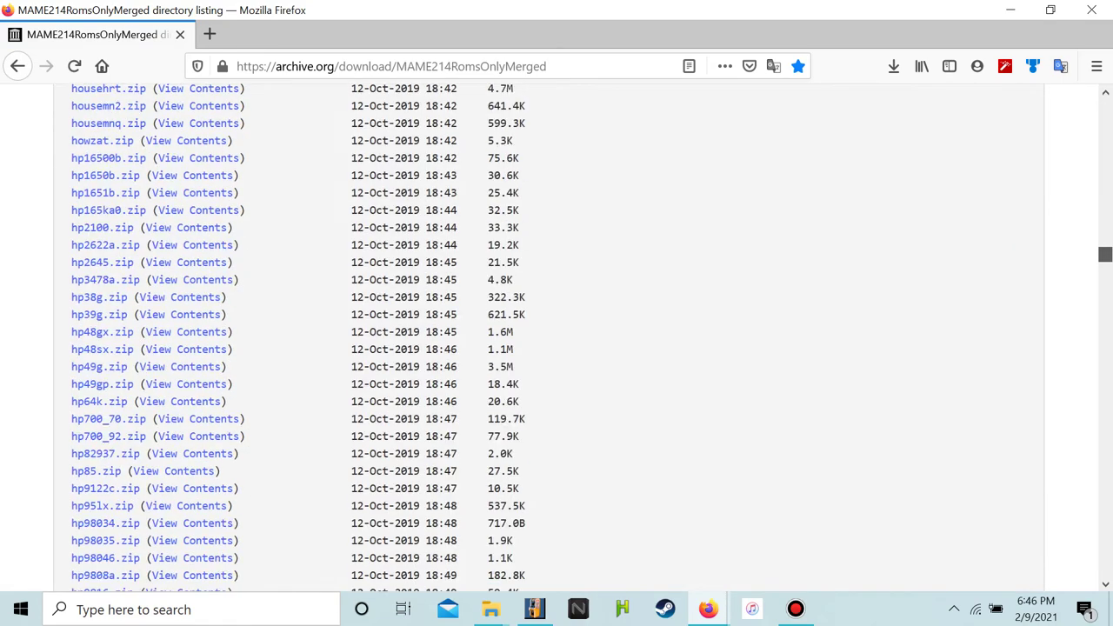
pyautogui.moveTo(1105, 254)
pyautogui.mouseDown()
pyautogui.moveTo(1104, 273)
pyautogui.moveTo(1104, 246)
pyautogui.mouseUp()
pyautogui.scroll(-20, 109, 104)
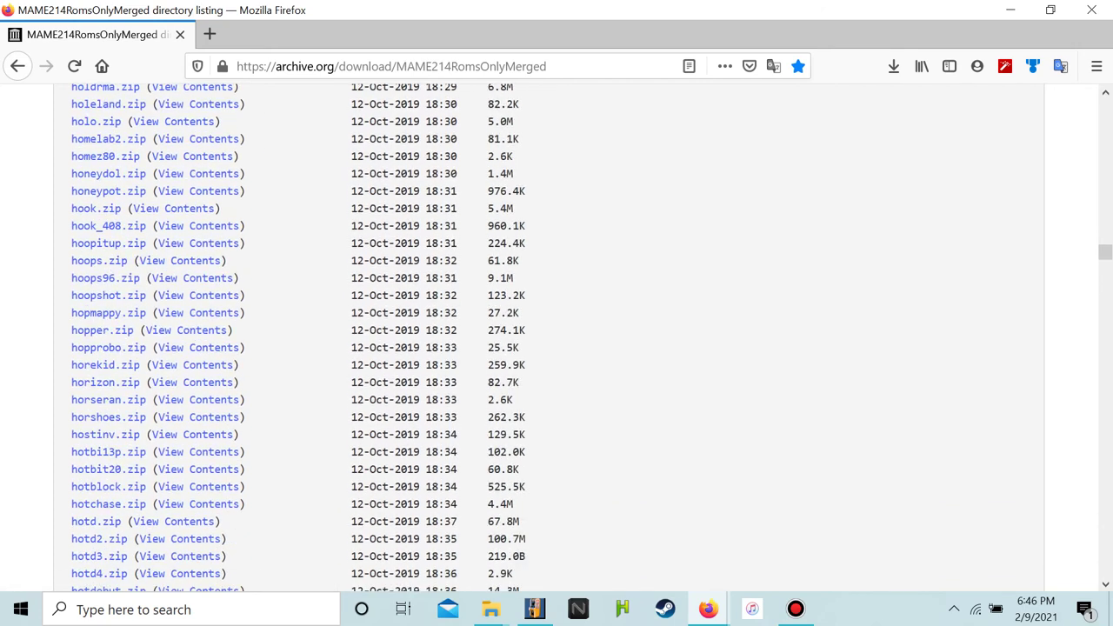
pyautogui.scroll(-20, 109, 103)
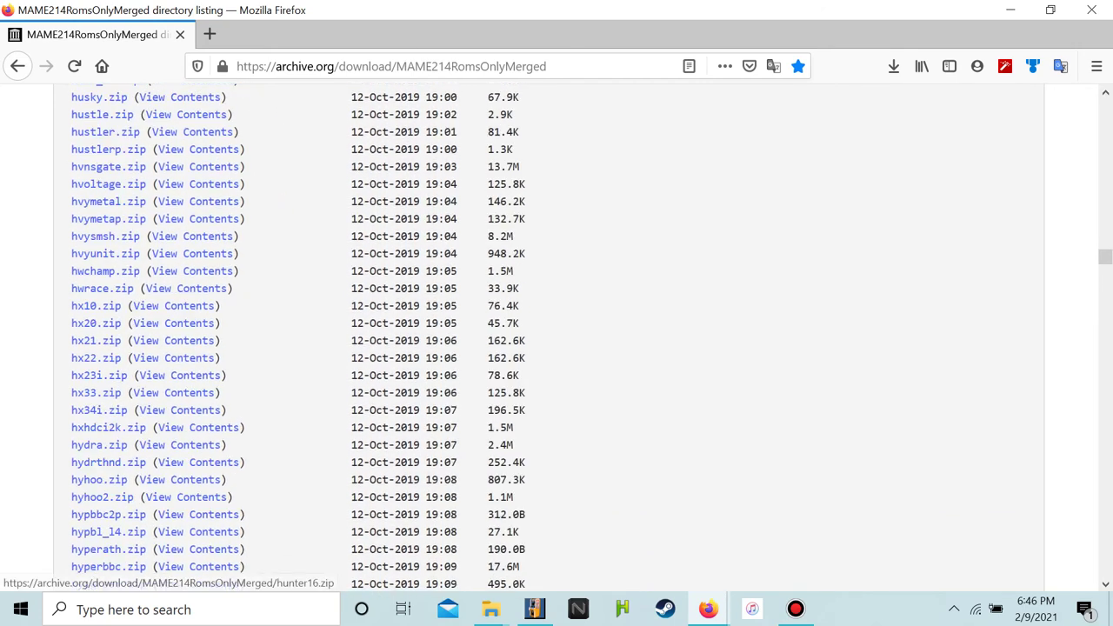
pyautogui.scroll(-5, 198, 379)
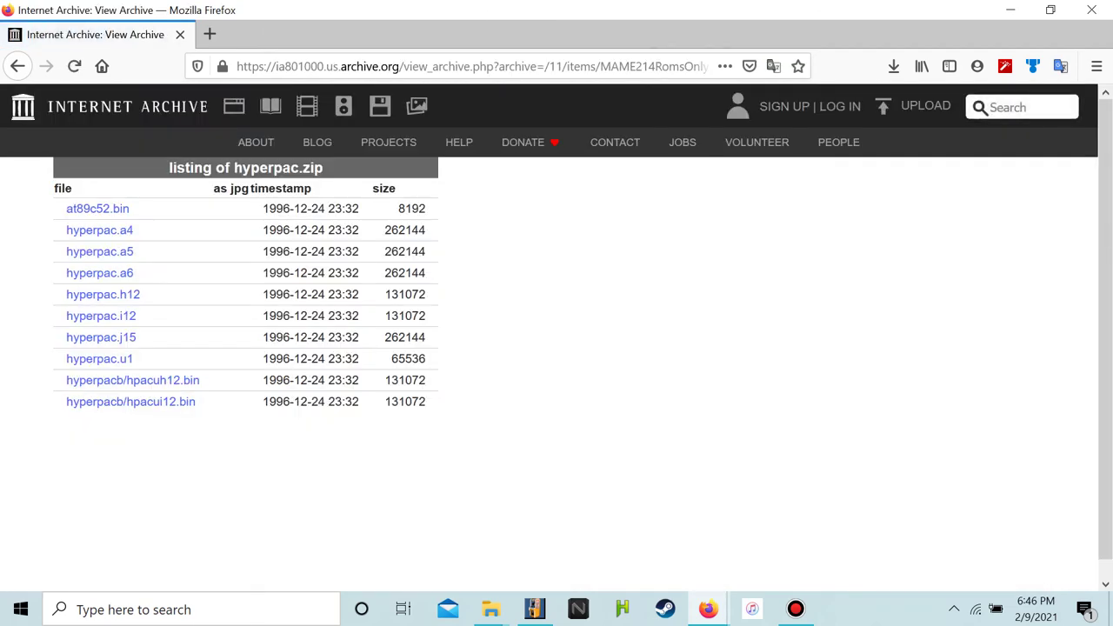
pyautogui.hotkey('alt', 'Left')
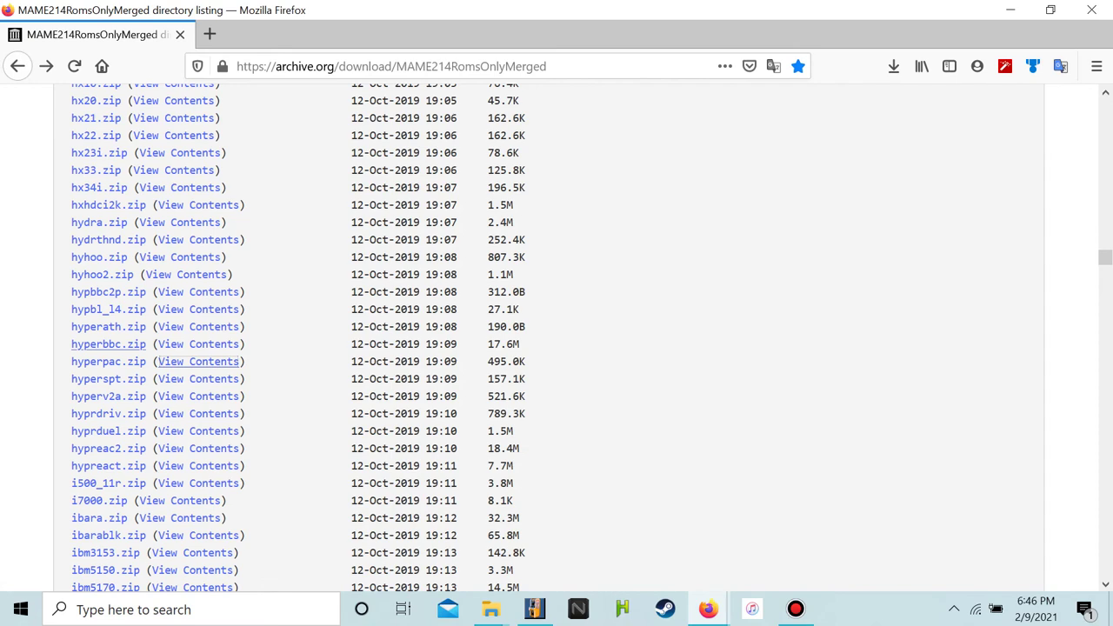
# Download hyperpac.zip from the listing and save it under its own name in the Downloads folder
pyautogui.rightClick(117, 363)
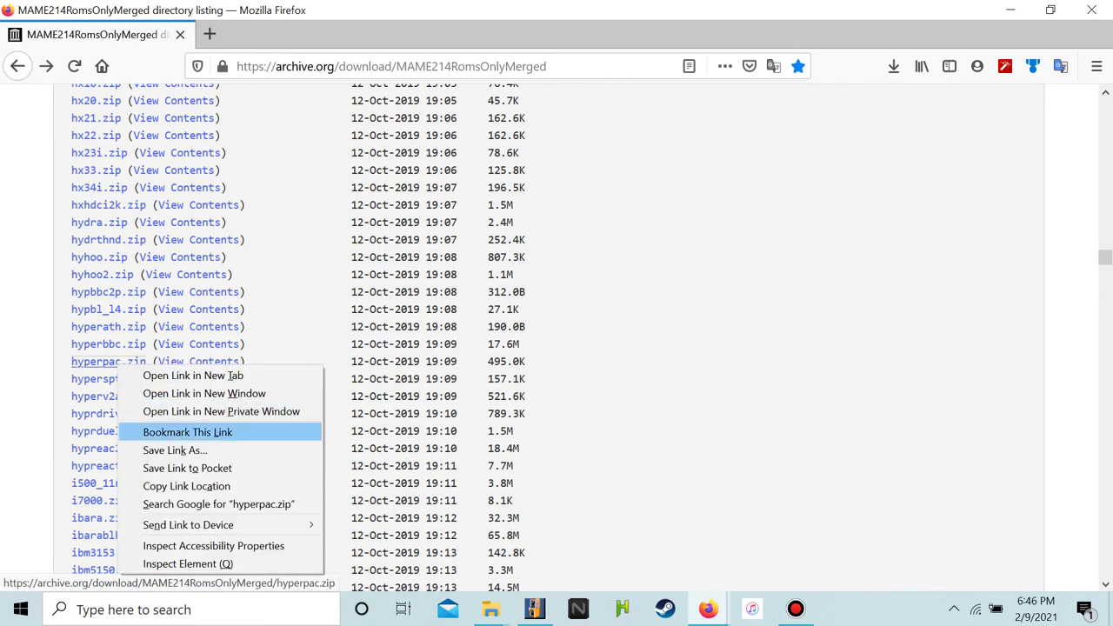
pyautogui.click(198, 449)
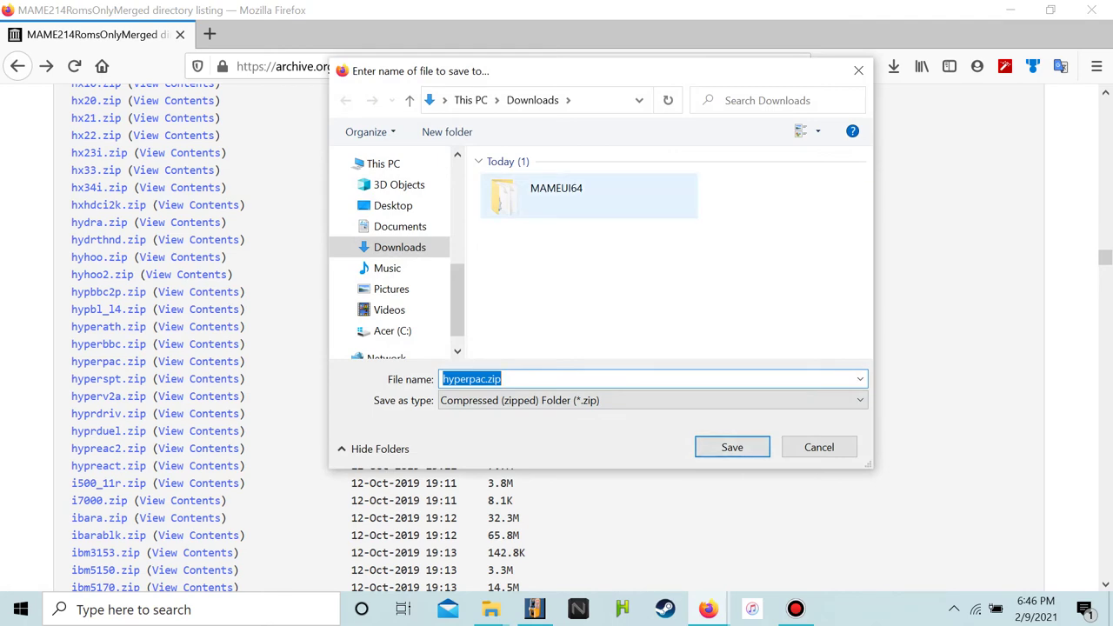
pyautogui.press('Return')
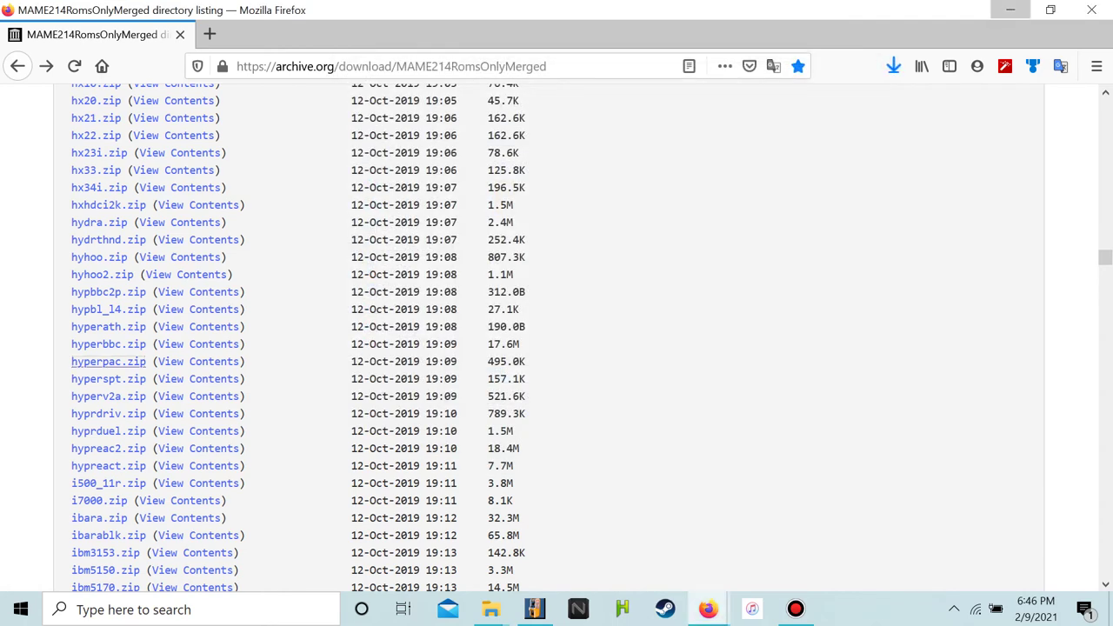
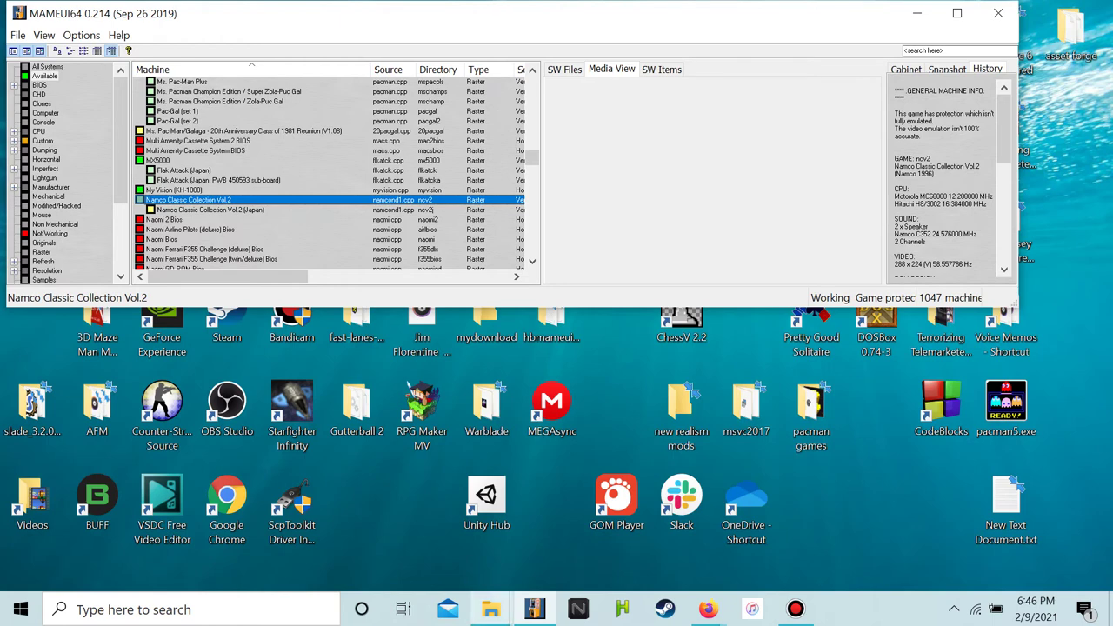
# In File Explorer, move hyperpac.zip from Downloads into the Roms folder of the MAMEUI64 folder there, and open that Roms folder
pyautogui.click(490, 608)
pyautogui.click(679, 530)
pyautogui.scroll(2, 581, 243)
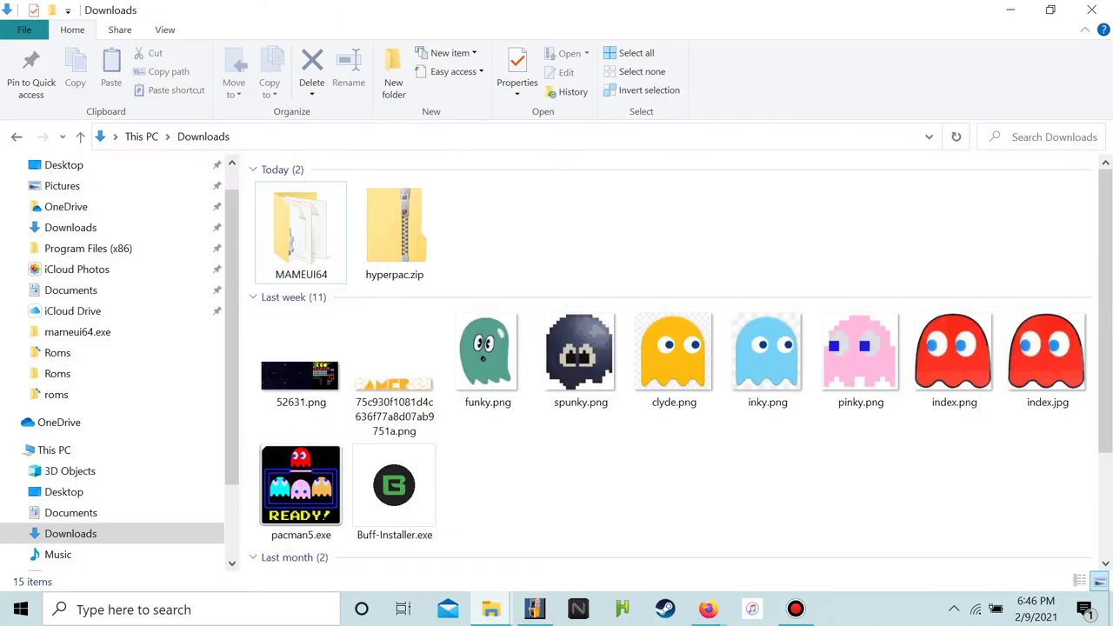
pyautogui.moveTo(454, 243); pyautogui.dragTo(483, 574)
pyautogui.moveTo(474, 564); pyautogui.dragTo(396, 544)
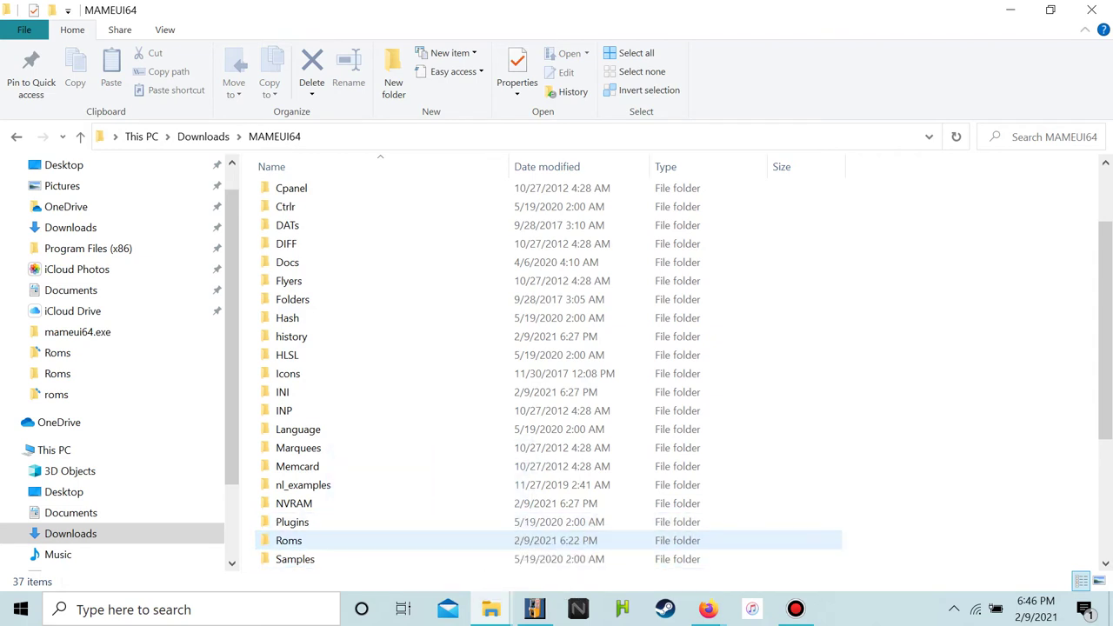
pyautogui.doubleClick(395, 540)
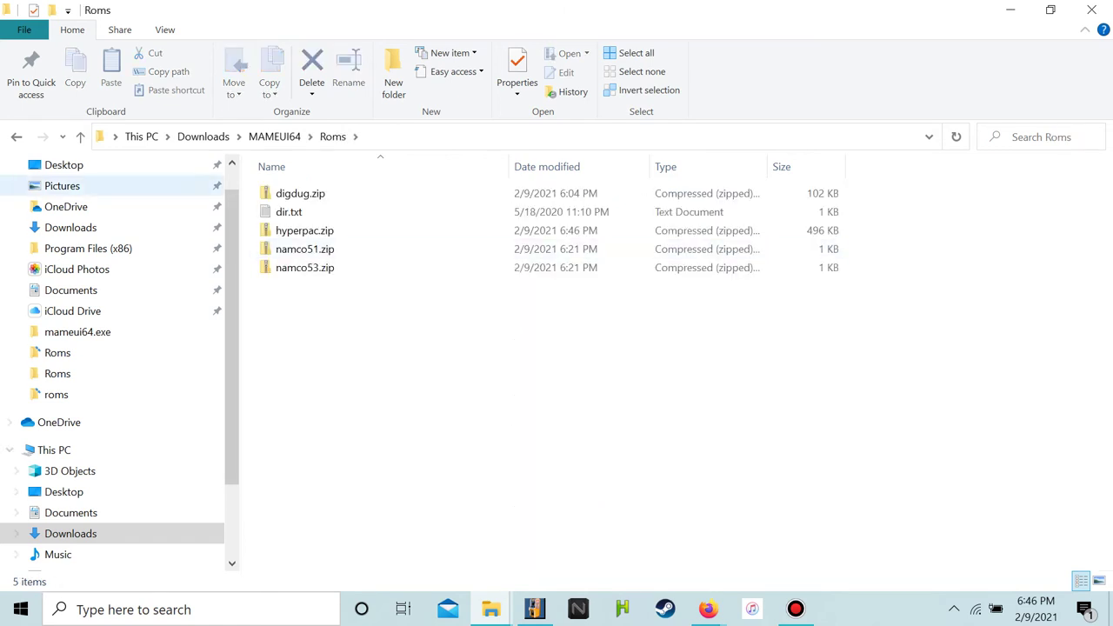
# Move hyperpac.zip from the Roms folder to the desktop, close the Explorer windows, and minimize MAMEUI64
pyautogui.moveTo(317, 233); pyautogui.dragTo(169, 497)
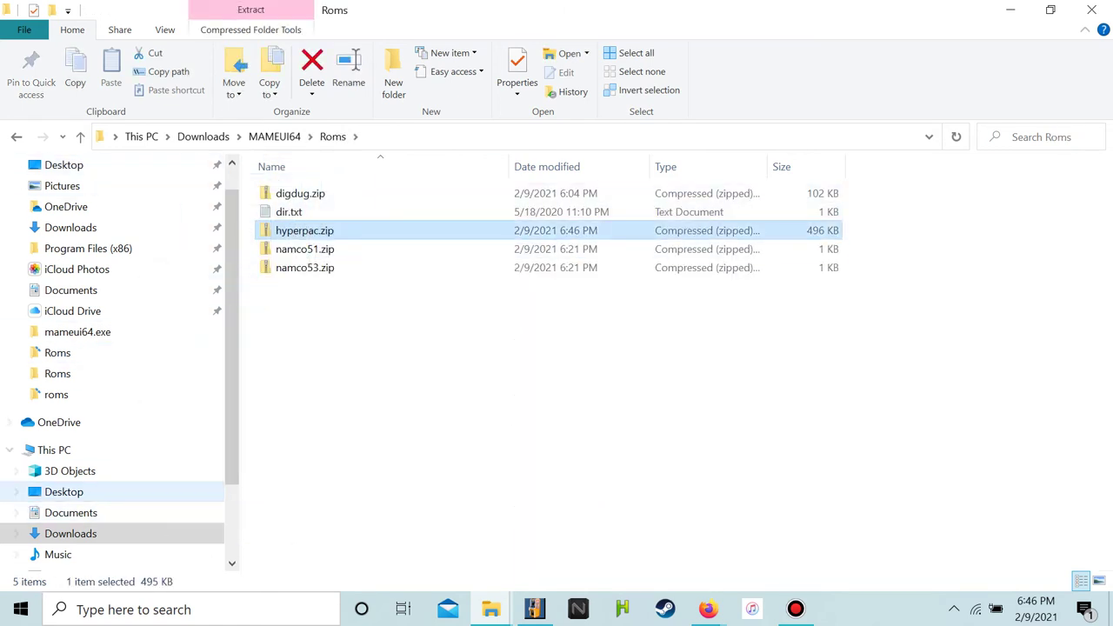
pyautogui.click(1091, 10)
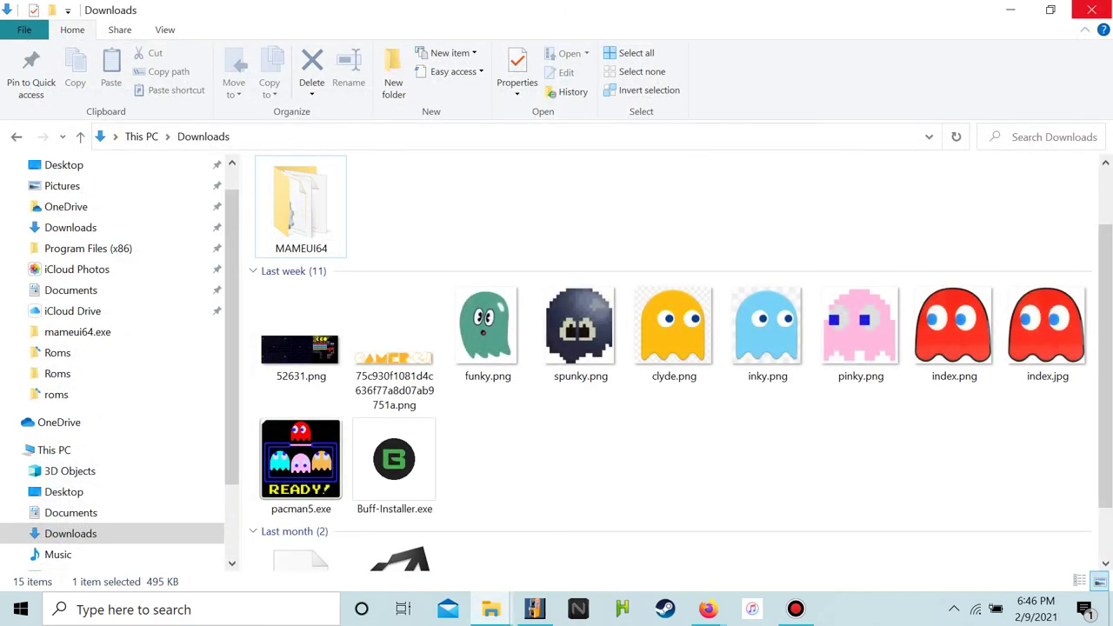
pyautogui.click(1092, 10)
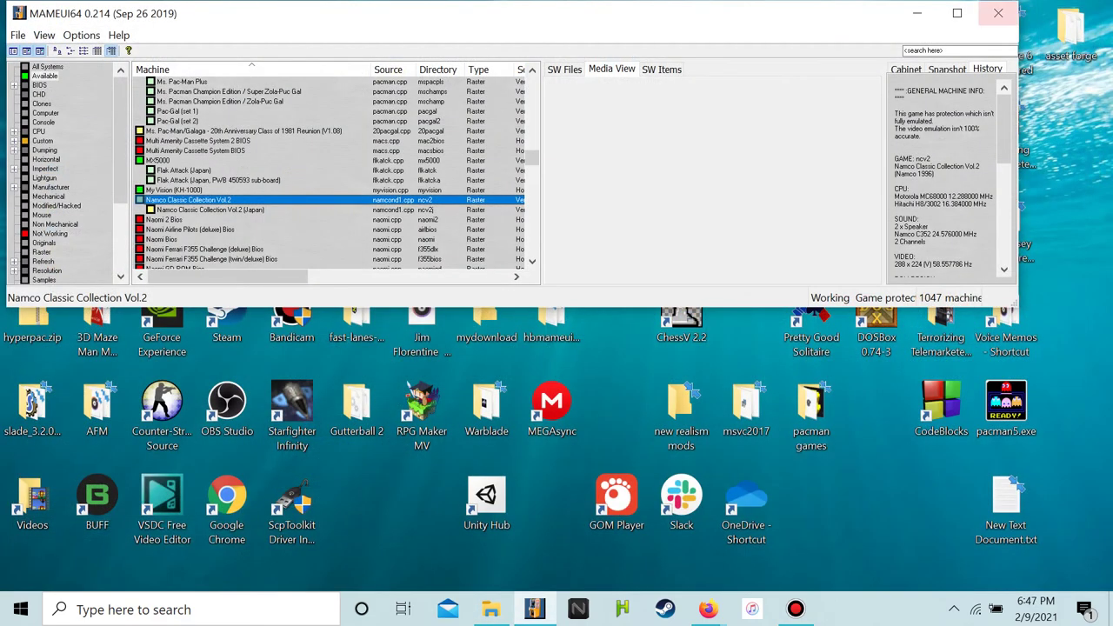
pyautogui.click(917, 11)
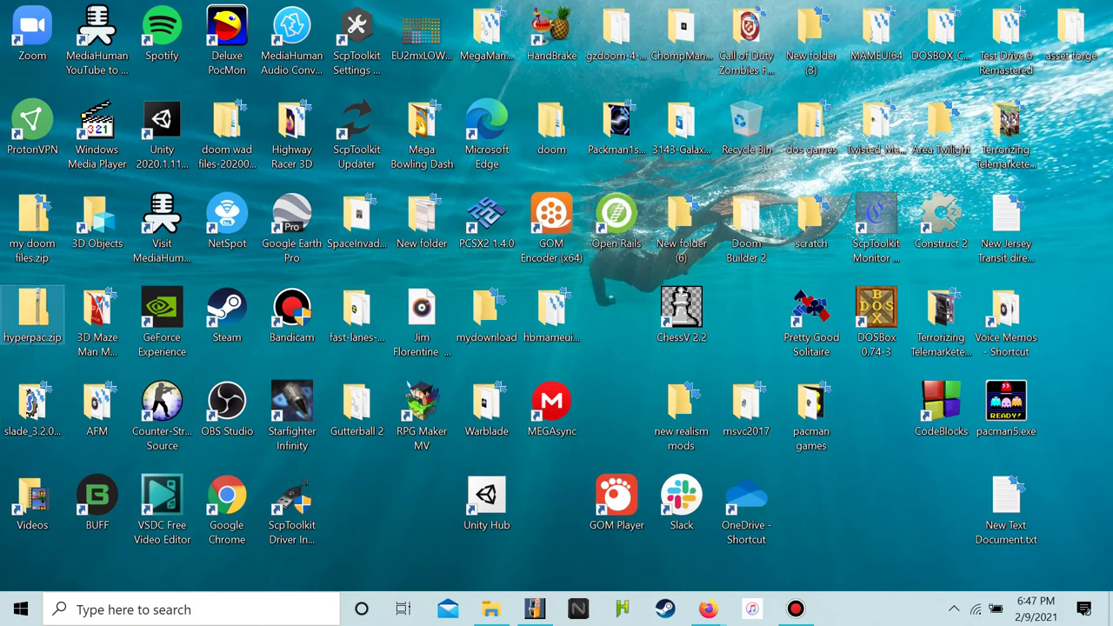
# Move hyperpac.zip from the desktop into the desktop MAMEUI64 folder and on into its Roms subfolder, replacing the existing file
pyautogui.moveTo(32, 309); pyautogui.dragTo(895, 39)
pyautogui.doubleClick(896, 39)
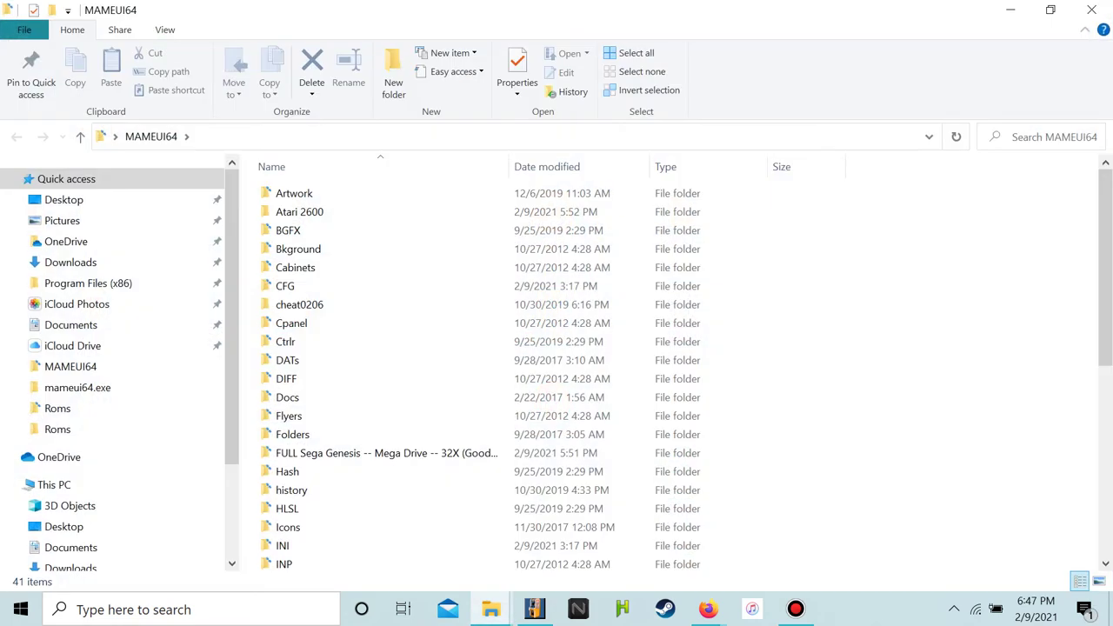
pyautogui.scroll(-5, 418, 417)
pyautogui.scroll(-1, 391, 435)
pyautogui.moveTo(304, 506); pyautogui.dragTo(348, 397)
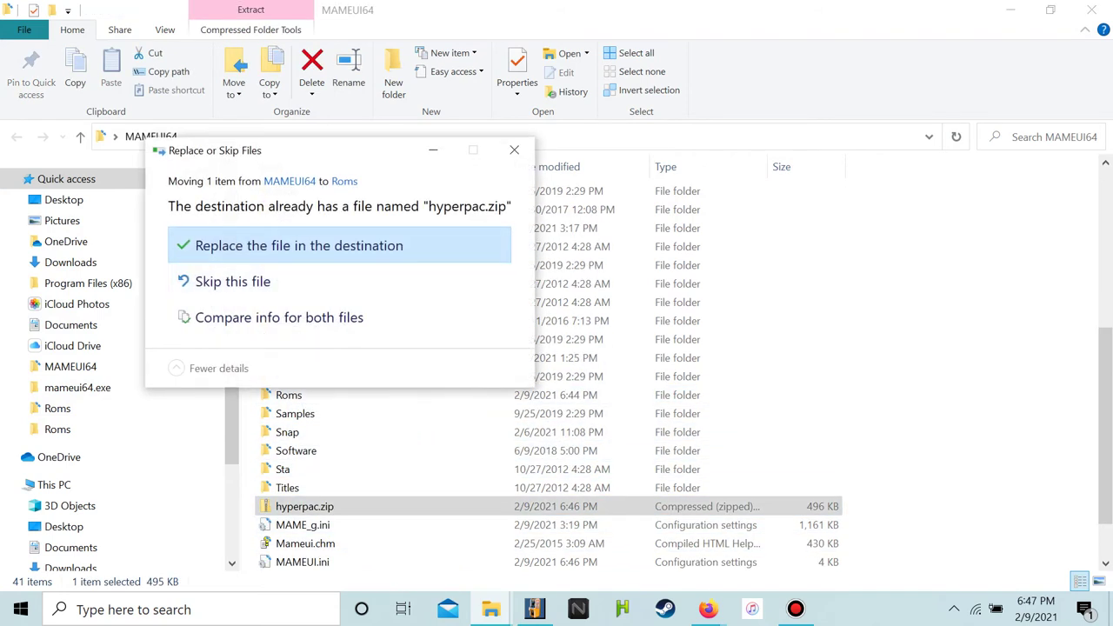
pyautogui.click(348, 245)
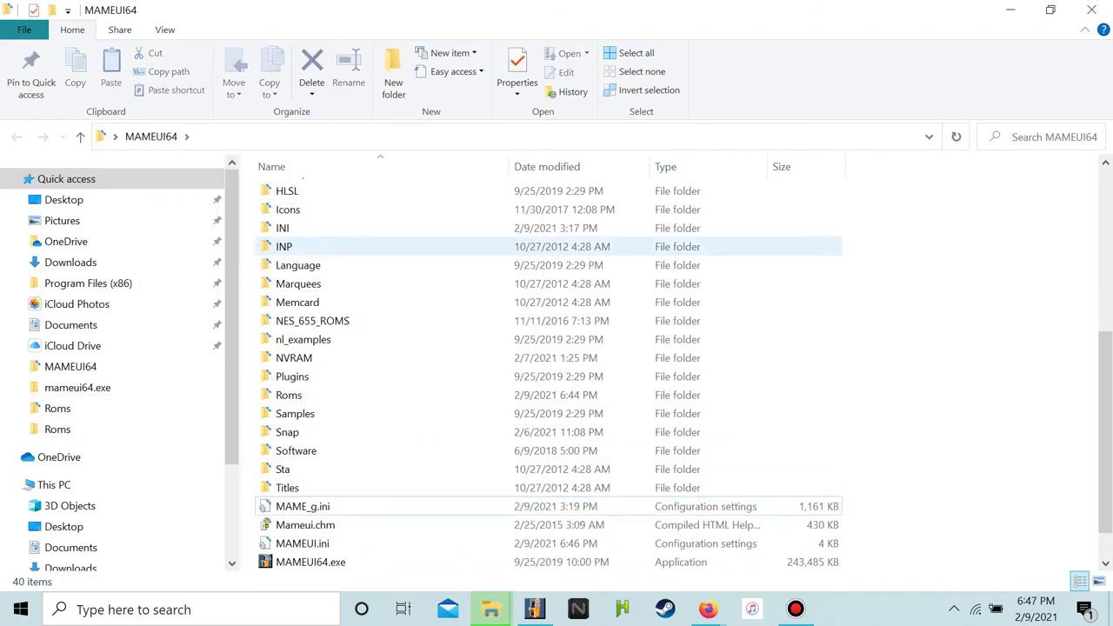
# Switch back to MAMEUI64, find Hyper Pacman in the available machines list, and select it
pyautogui.click(535, 609)
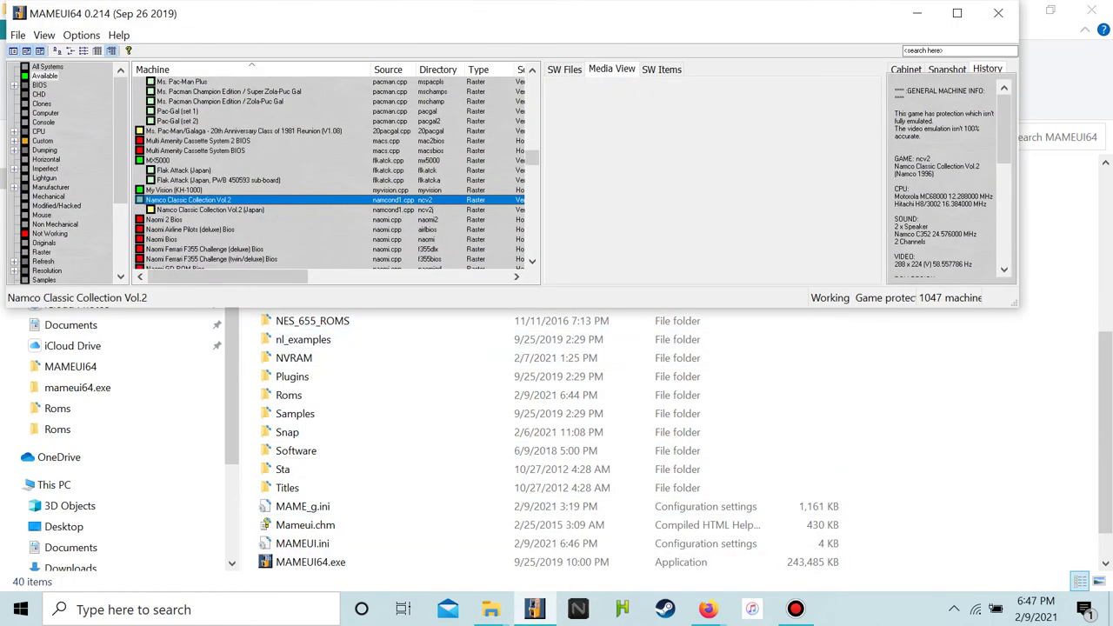
pyautogui.scroll(6, 335, 174)
pyautogui.scroll(20, 336, 173)
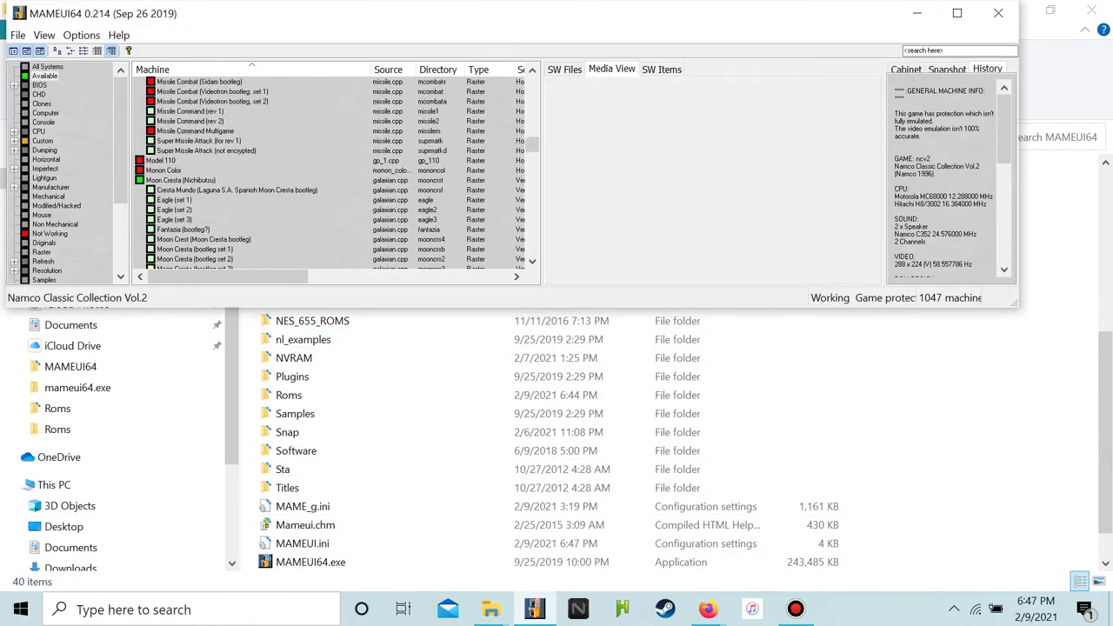
pyautogui.scroll(15, 336, 174)
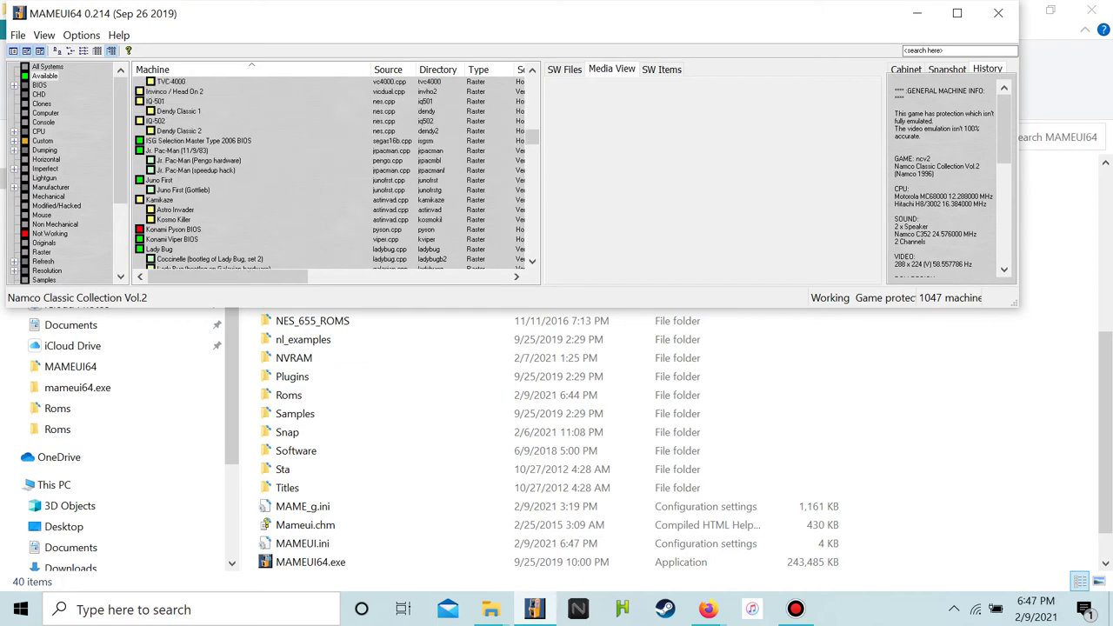
pyautogui.scroll(4, 336, 173)
pyautogui.scroll(2, 330, 174)
pyautogui.click(166, 160)
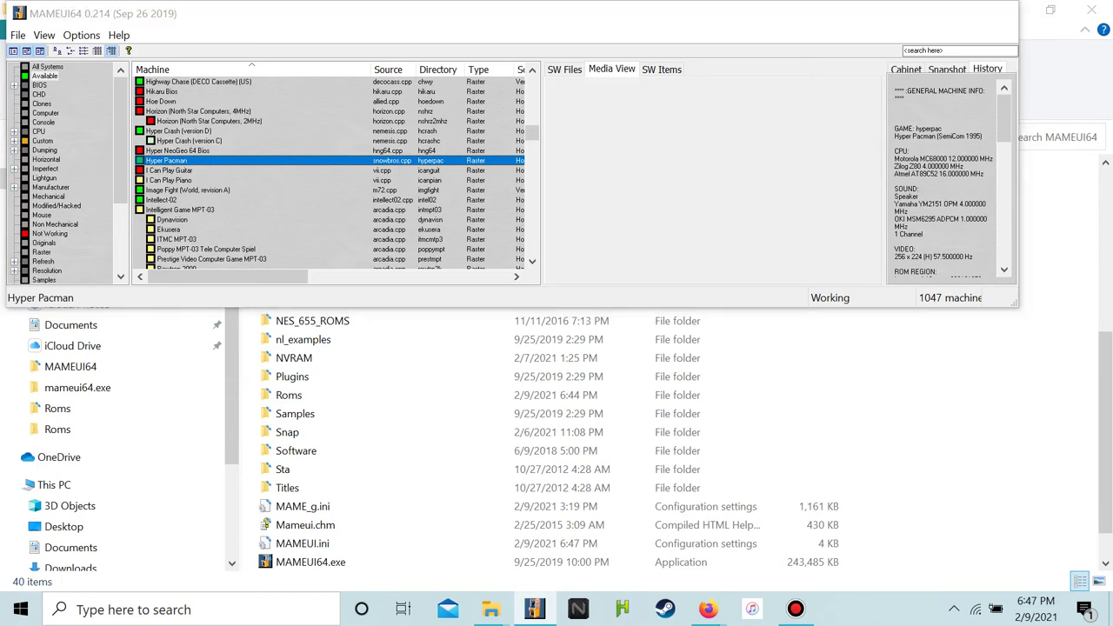
# Minimize MAMEUI64, open the Roms folder in File Explorer, locate hyperpac.zip among the ROM files, and close the folder window
pyautogui.click(917, 13)
pyautogui.doubleClick(289, 395)
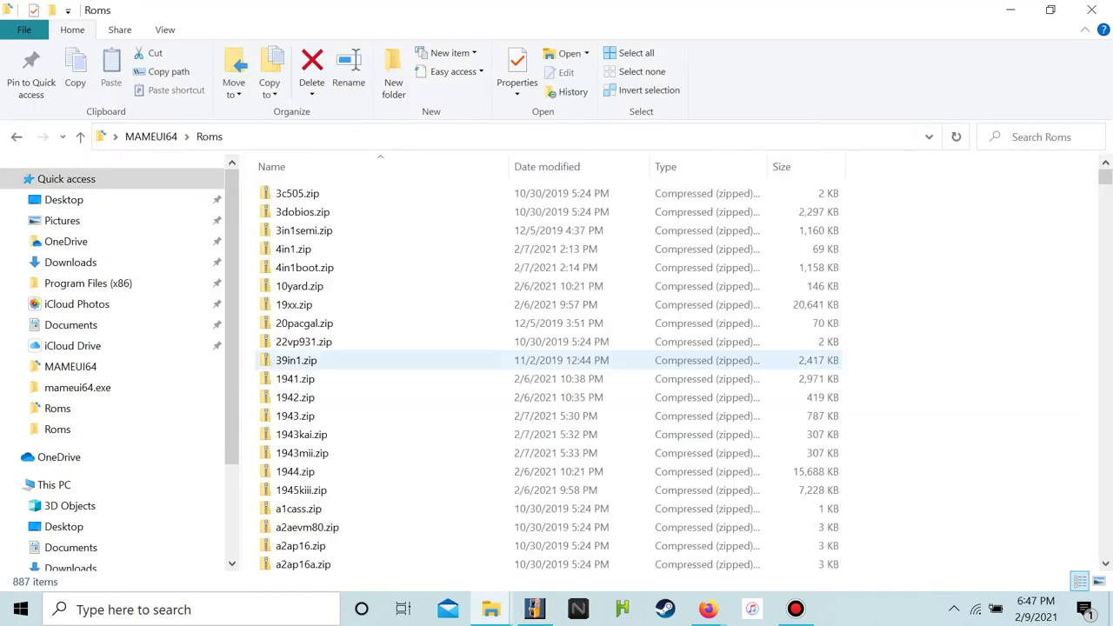
pyautogui.scroll(-20, 548, 395)
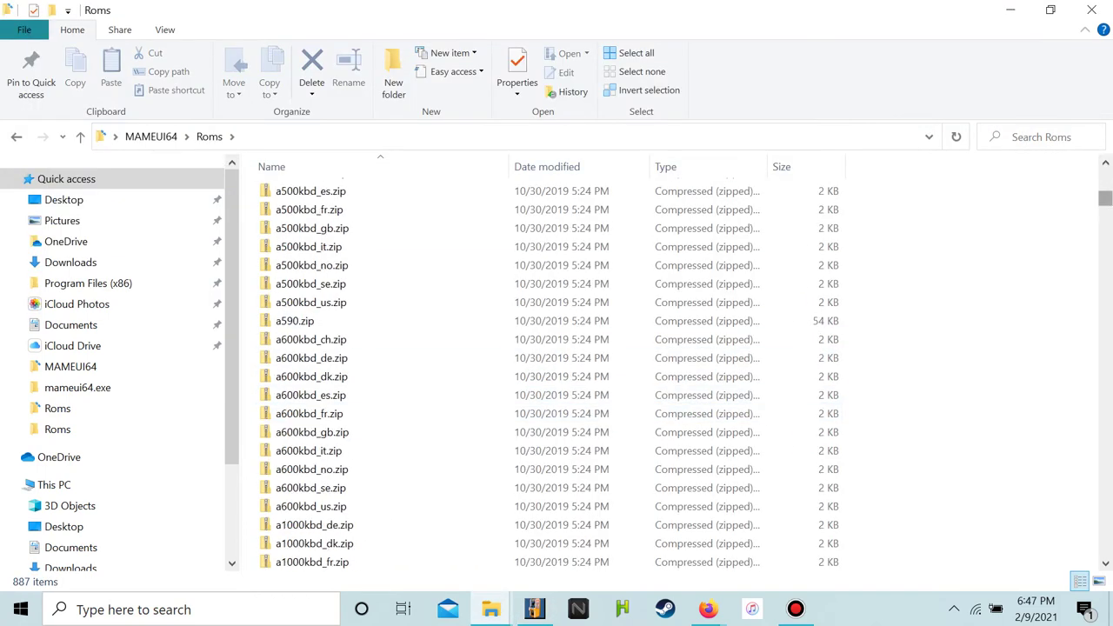
pyautogui.moveTo(1105, 198); pyautogui.dragTo(1105, 346)
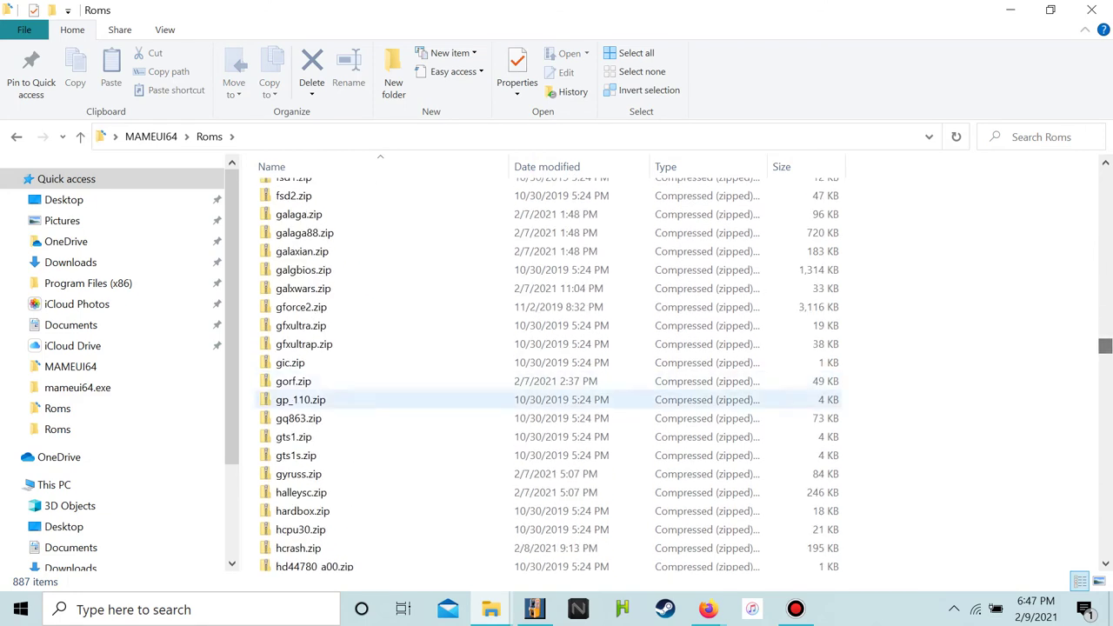
pyautogui.scroll(-5, 304, 526)
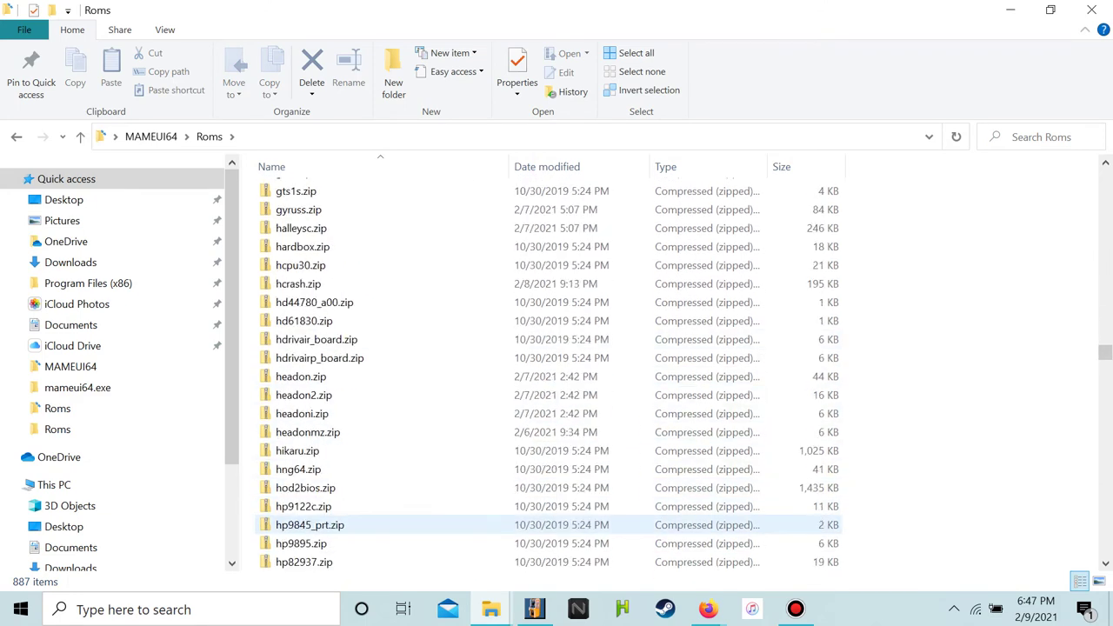
pyautogui.scroll(-3, 304, 526)
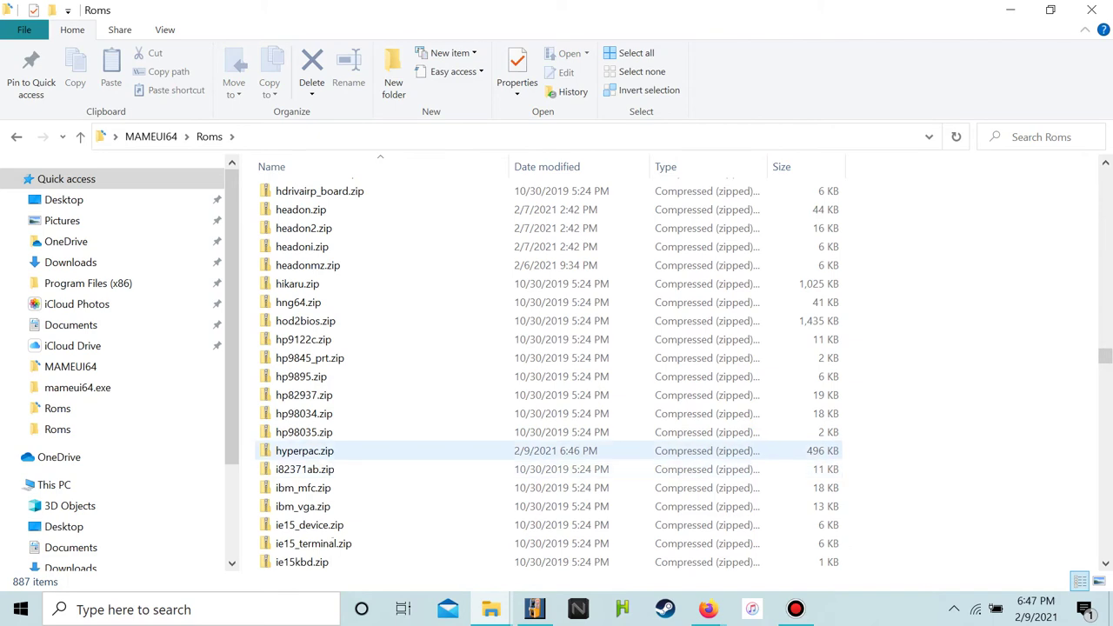
pyautogui.scroll(-1, 304, 451)
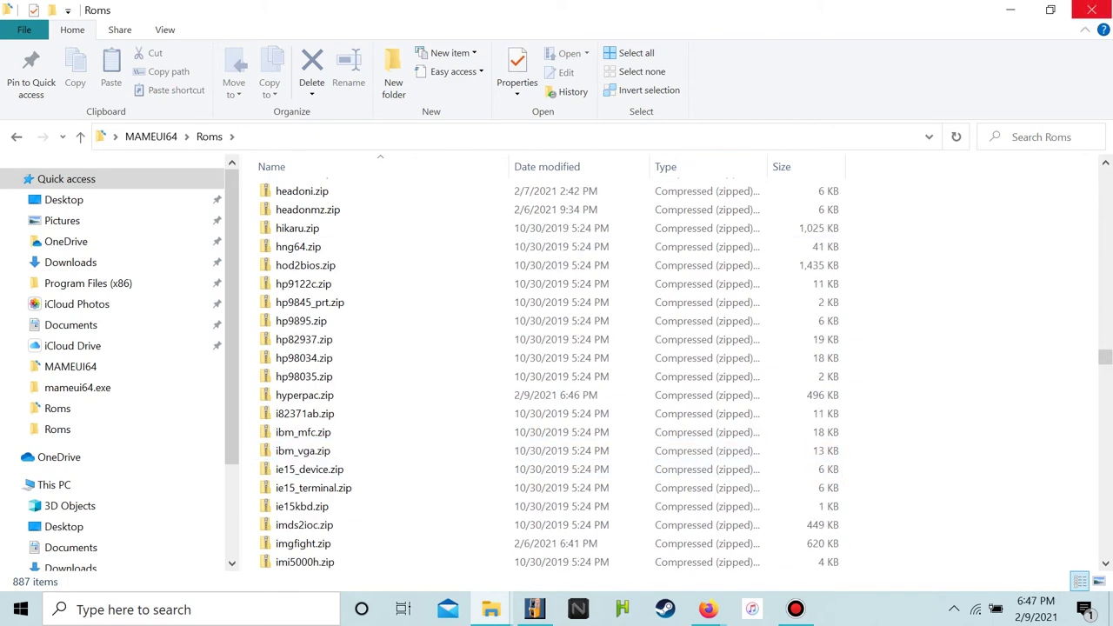
pyautogui.hotkey('alt', 'Left')
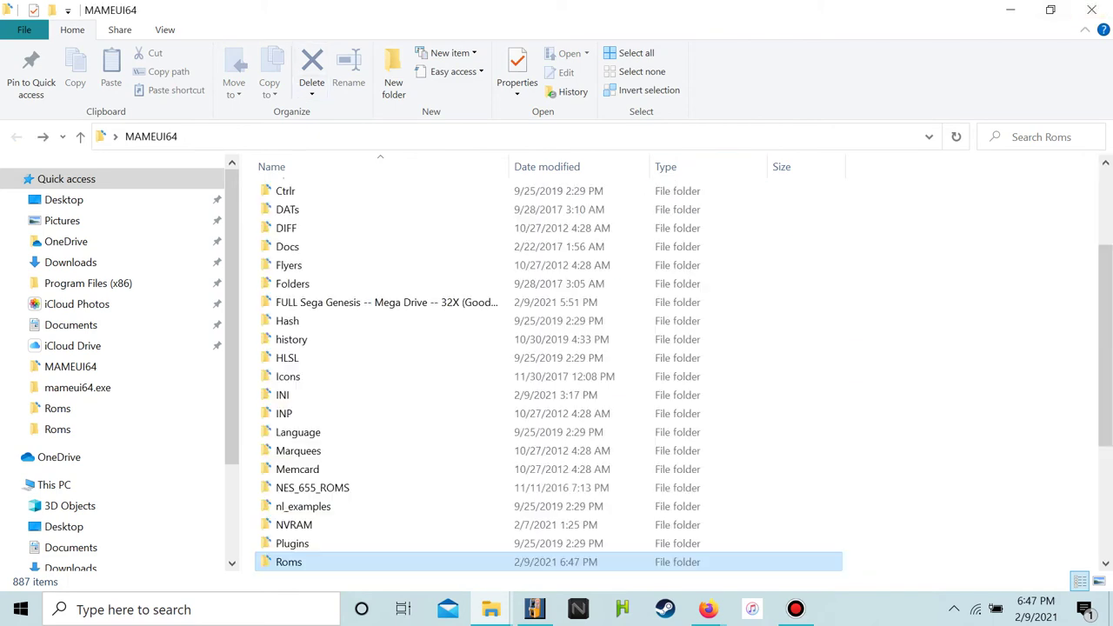
pyautogui.click(1091, 10)
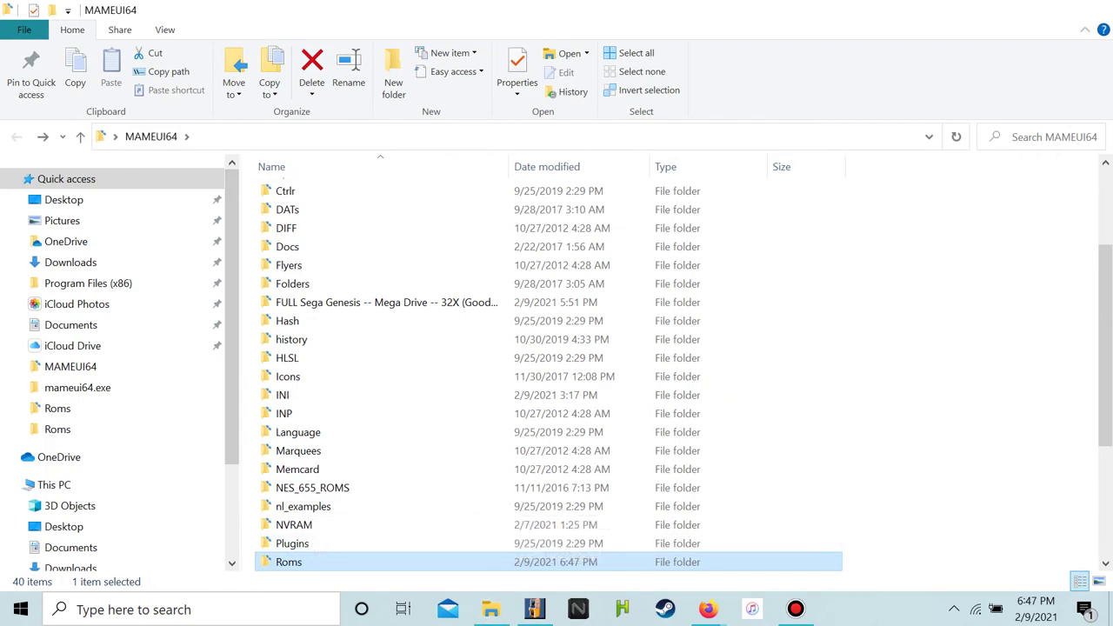
# Open the desktop folder named New folder, delete the six Bandicam JPG screenshots starting at bandicam 353.jpg, and minimize the window
pyautogui.click(552, 313)
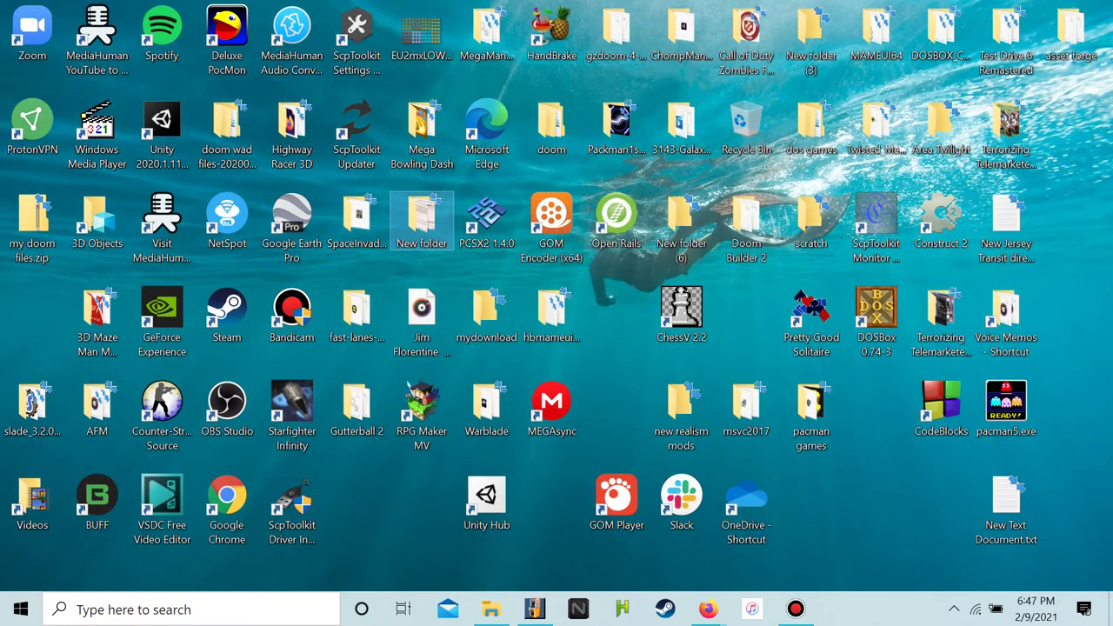
pyautogui.doubleClick(405, 228)
pyautogui.moveTo(596, 322); pyautogui.dragTo(1098, 217)
pyautogui.rightClick(1098, 218)
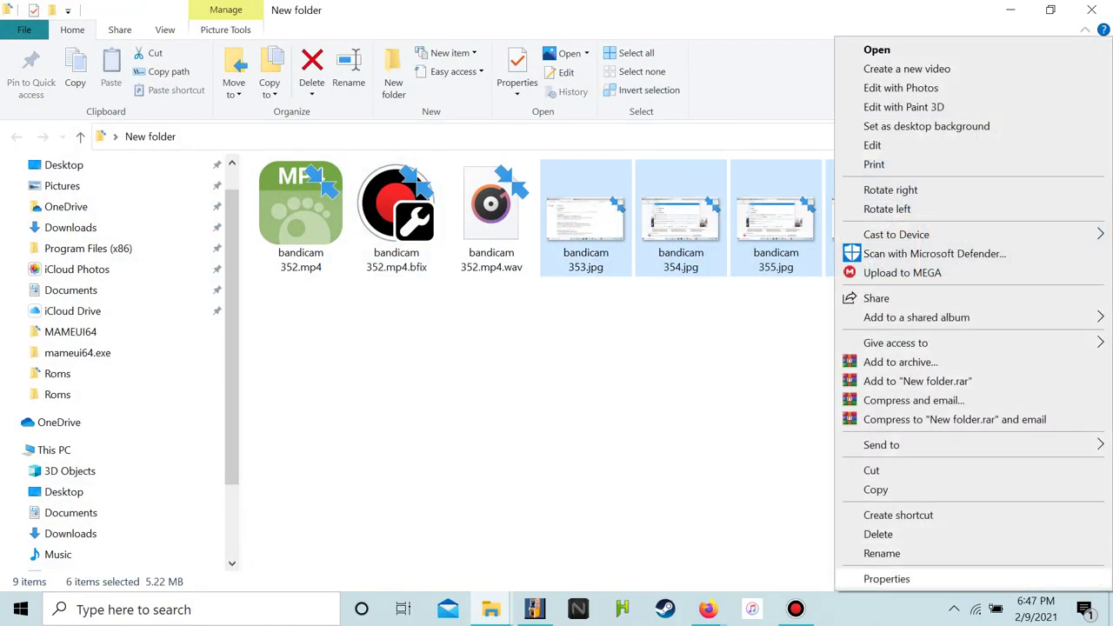
pyautogui.click(879, 534)
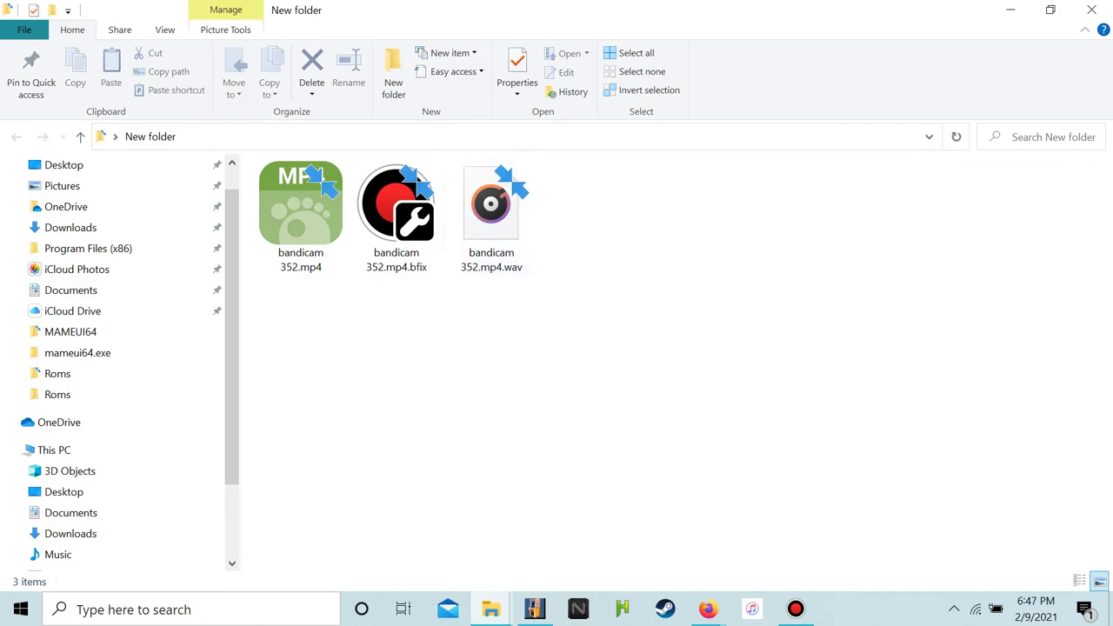
pyautogui.click(1009, 10)
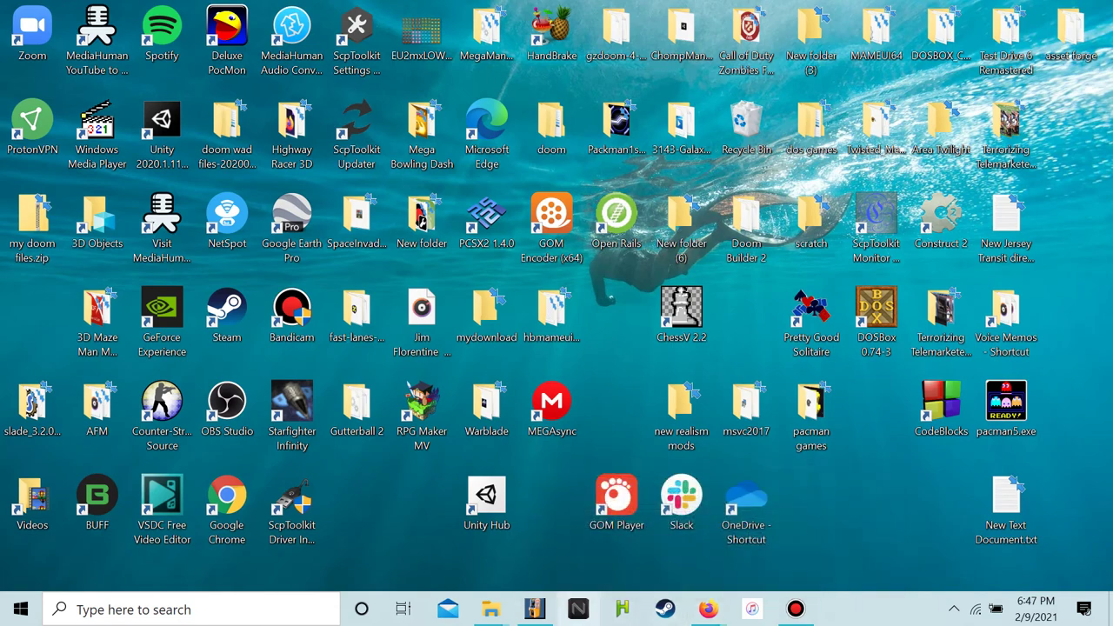
# Bring MAMEUI64 back to the screen, maximize its window, and start an audit of all sets
pyautogui.click(534, 609)
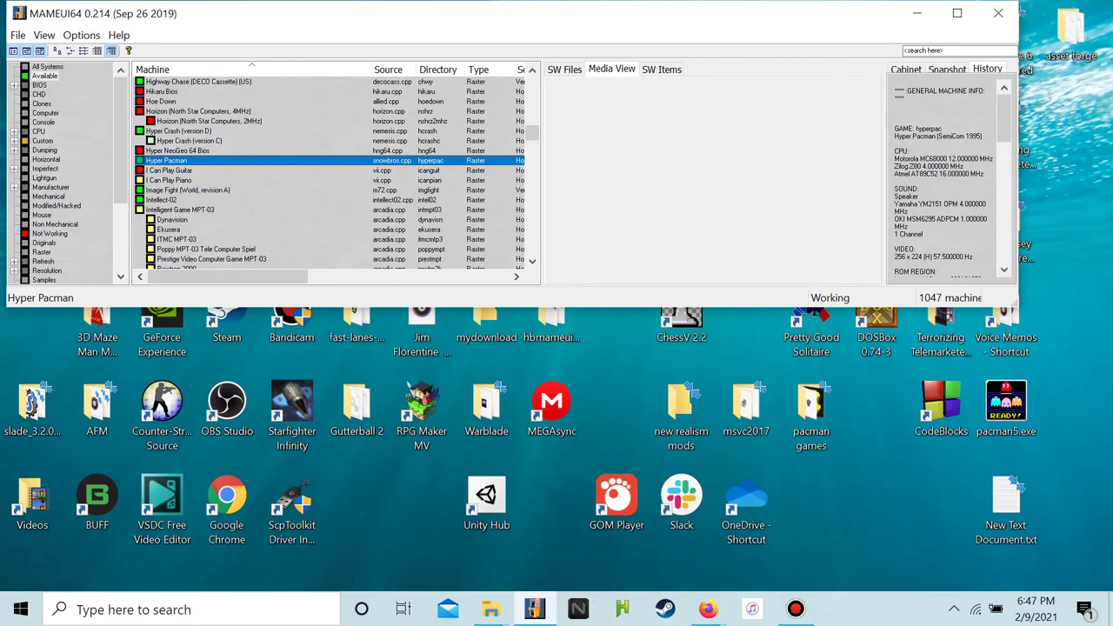
pyautogui.click(957, 13)
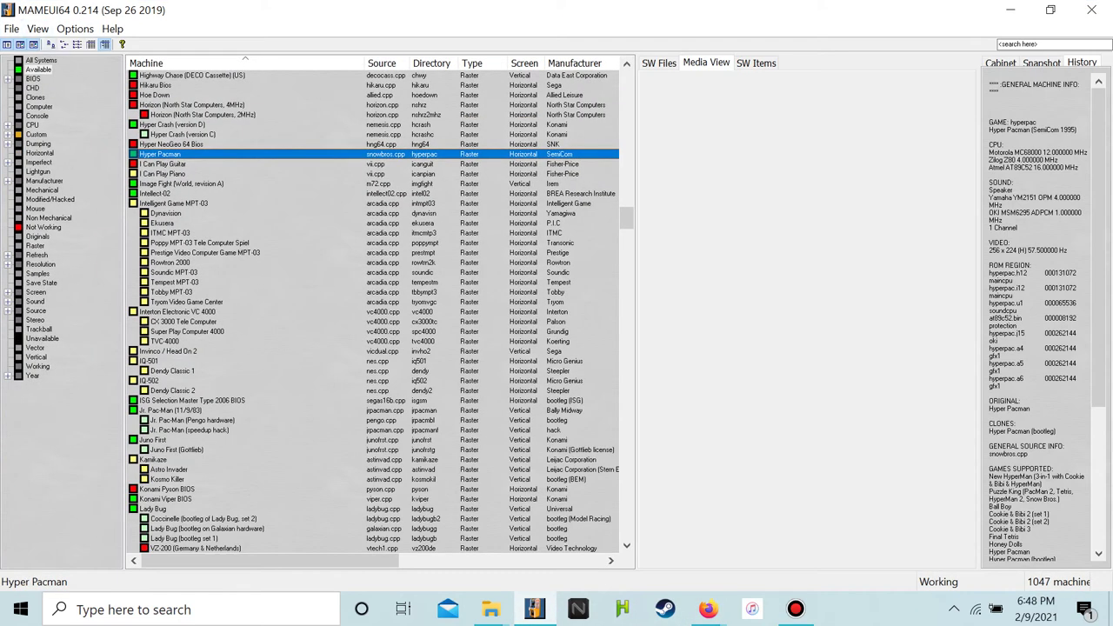
pyautogui.click(11, 28)
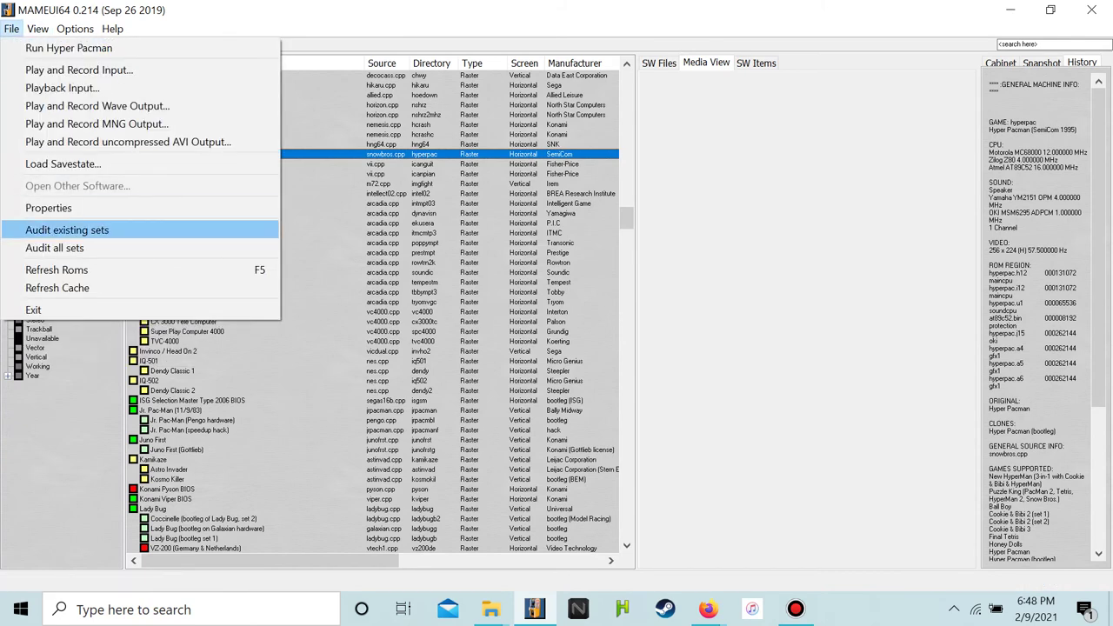
pyautogui.click(54, 248)
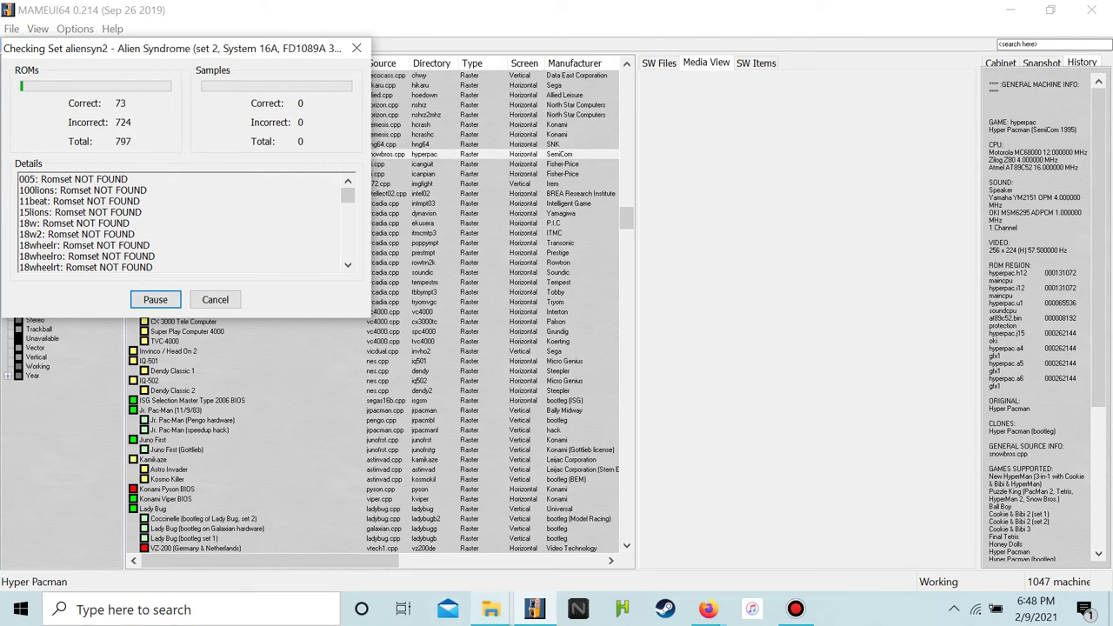
# Close the New folder window in File Explorer, switch the Videos window to This PC, and close it too
pyautogui.moveTo(491, 609)
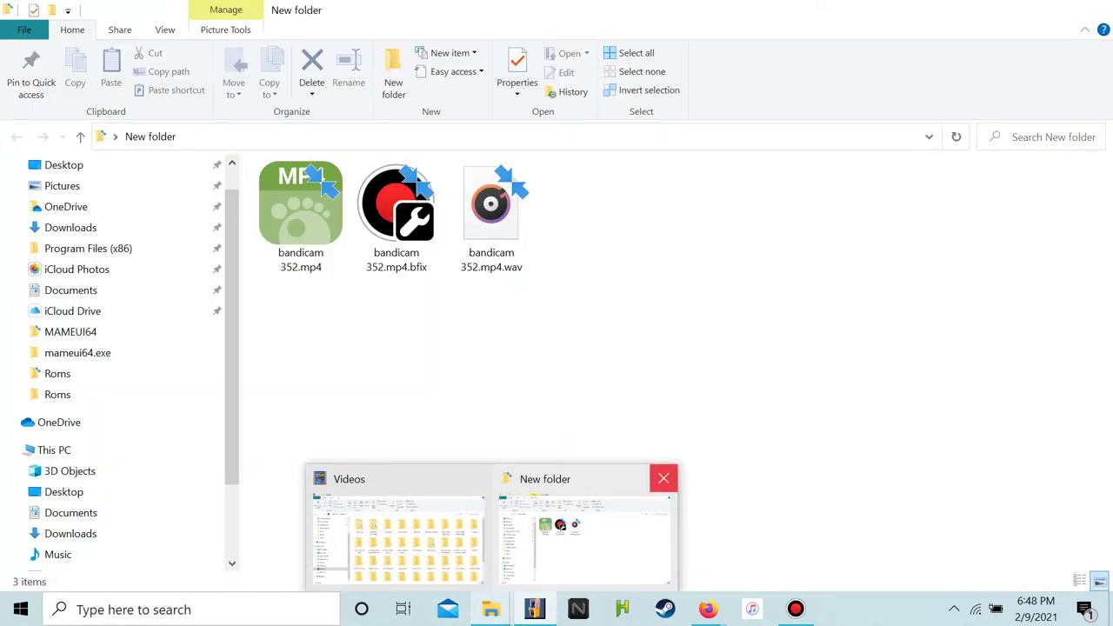
pyautogui.click(664, 478)
pyautogui.click(492, 531)
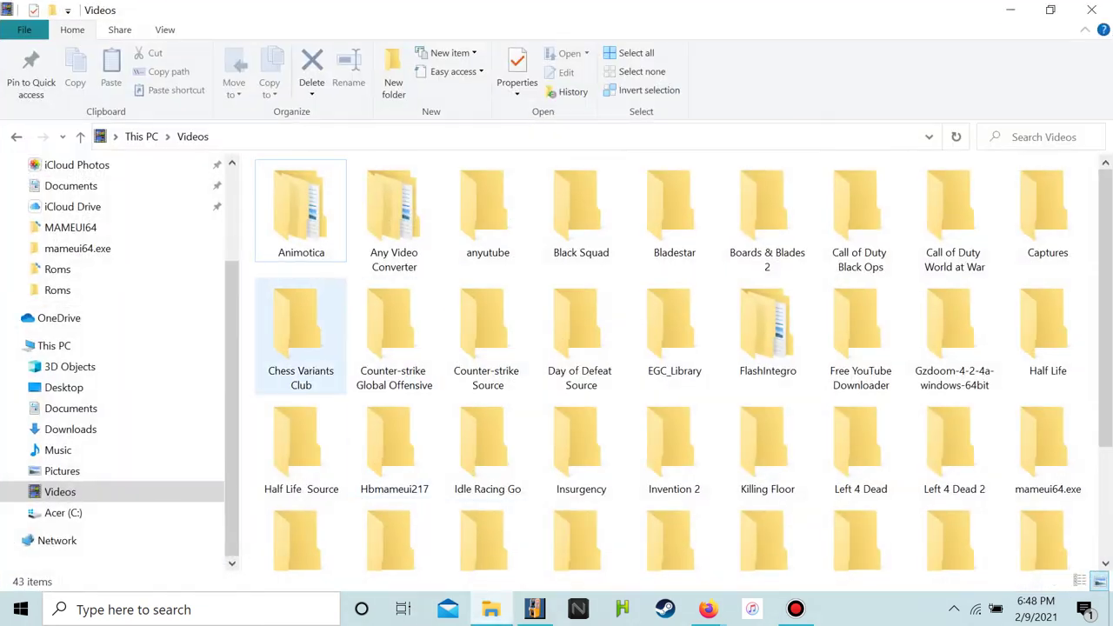
pyautogui.click(54, 345)
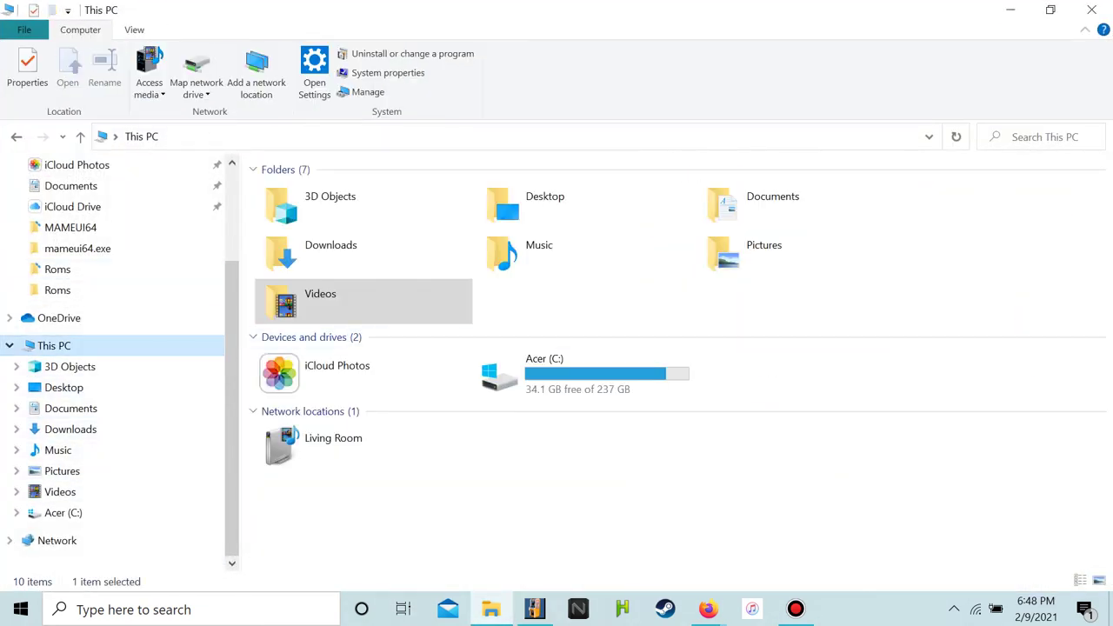
pyautogui.click(1092, 9)
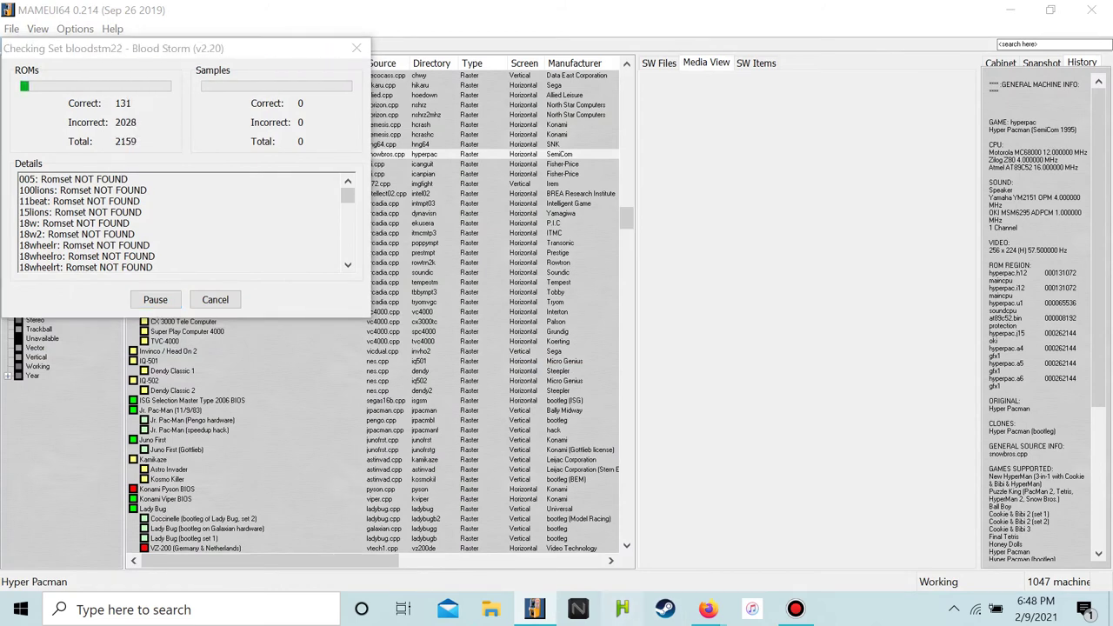
# Switch to HBMAMEUI64, look through the Pac-Man hacks in its games list, and close the program
pyautogui.click(623, 609)
pyautogui.scroll(20, 235, 169)
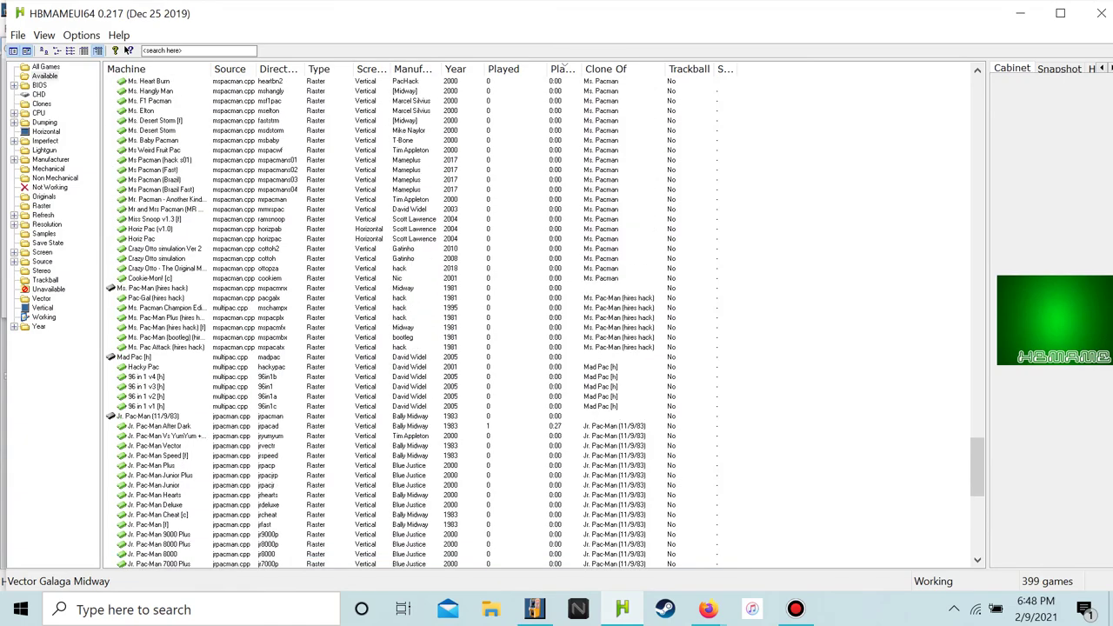
pyautogui.scroll(16, 234, 170)
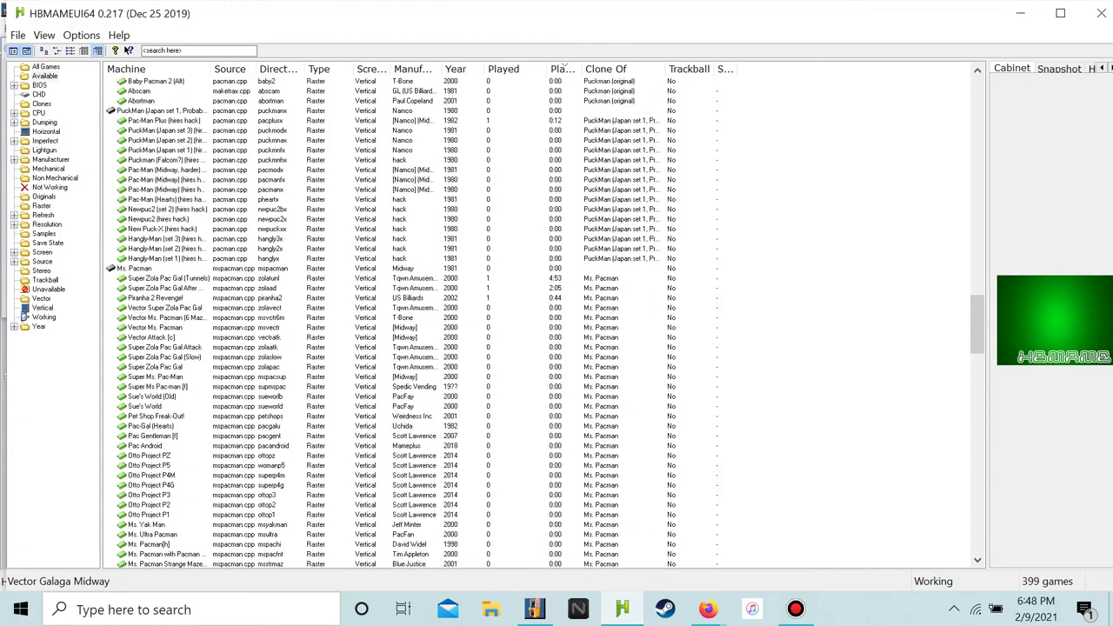
pyautogui.scroll(20, 539, 321)
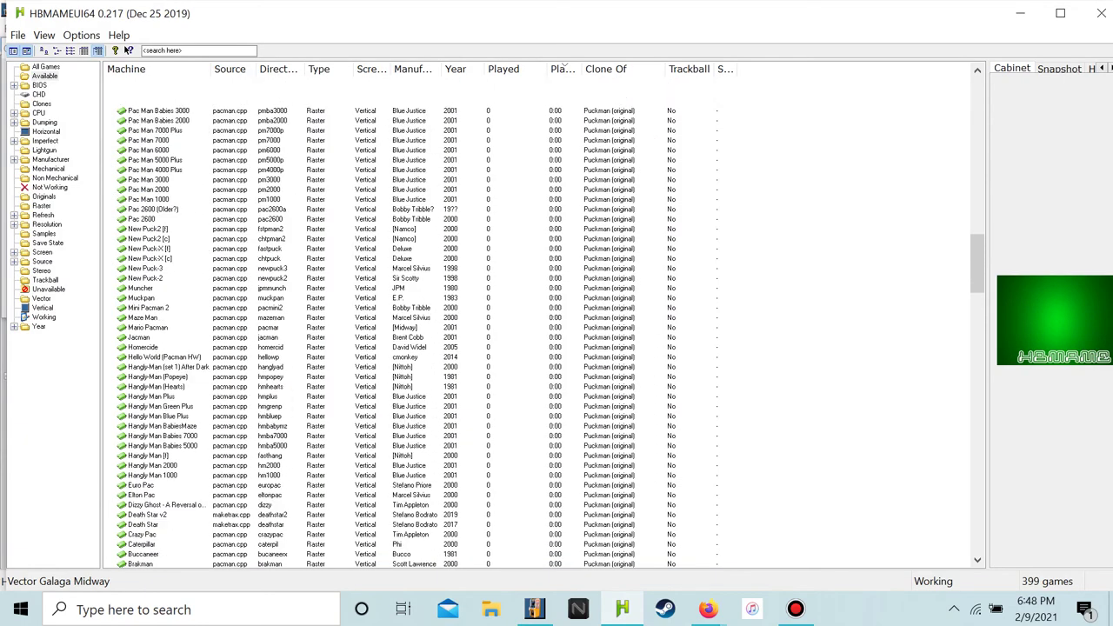
pyautogui.scroll(15, 540, 321)
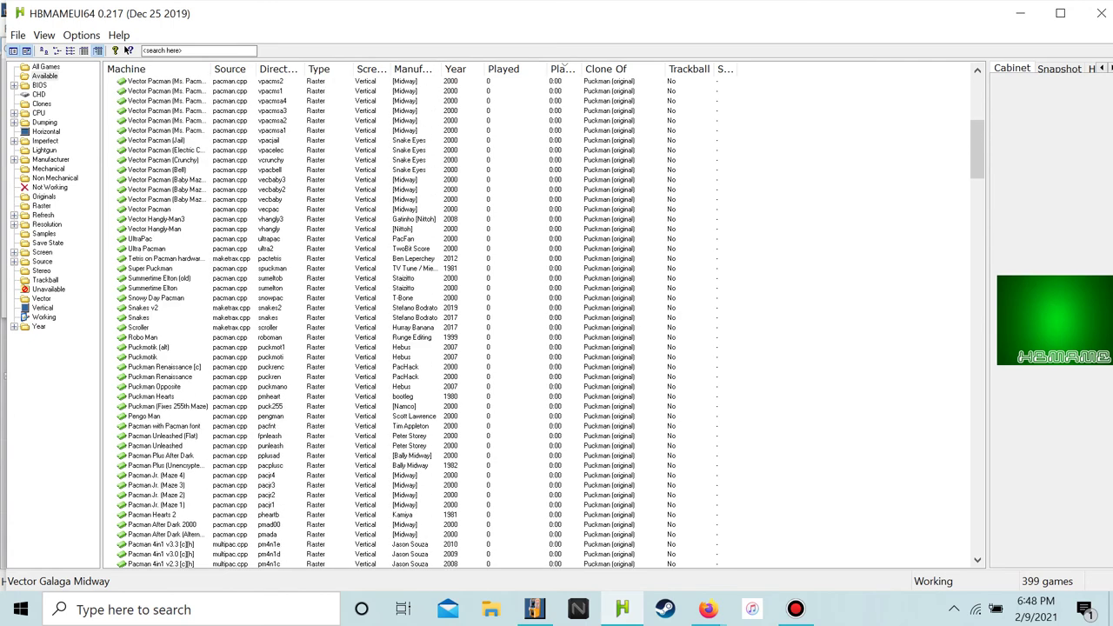
pyautogui.moveTo(534, 609)
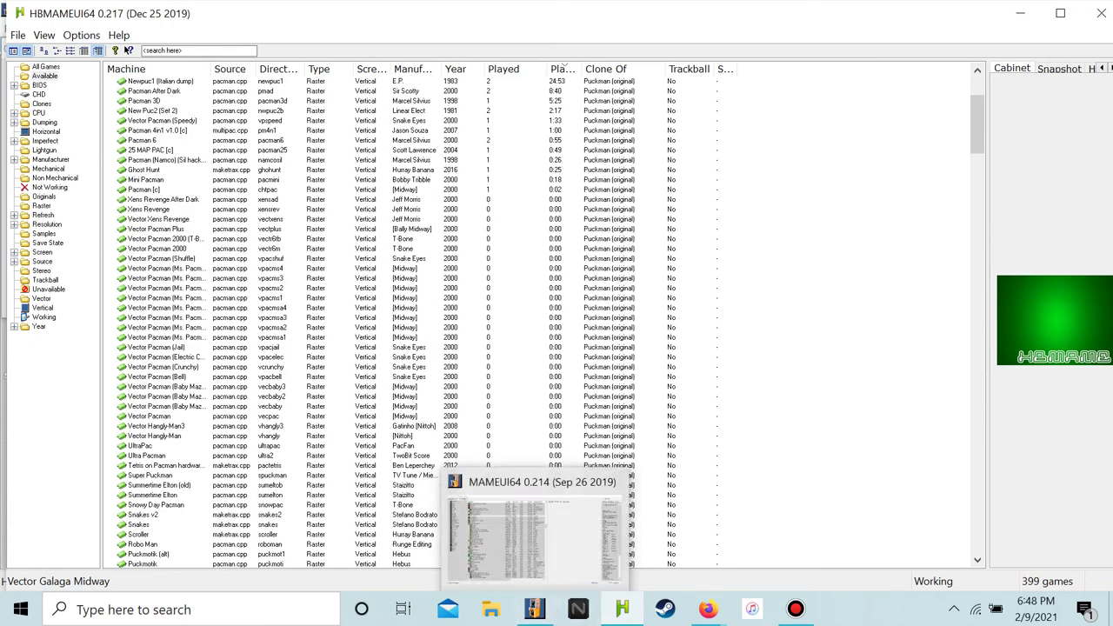
pyautogui.scroll(-20, 539, 322)
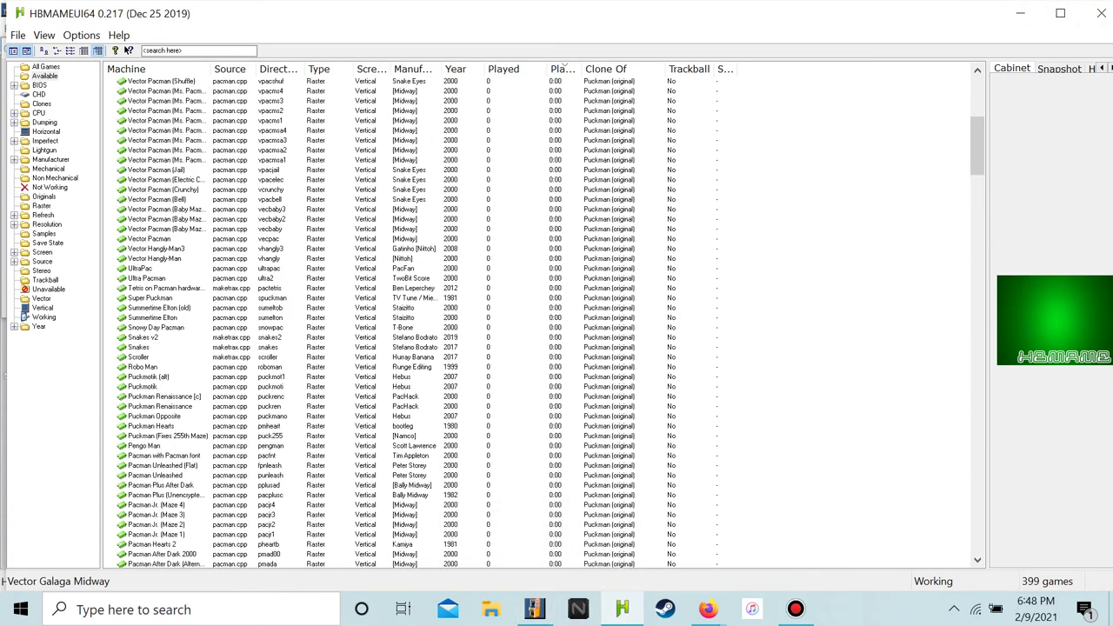
pyautogui.scroll(-20, 539, 322)
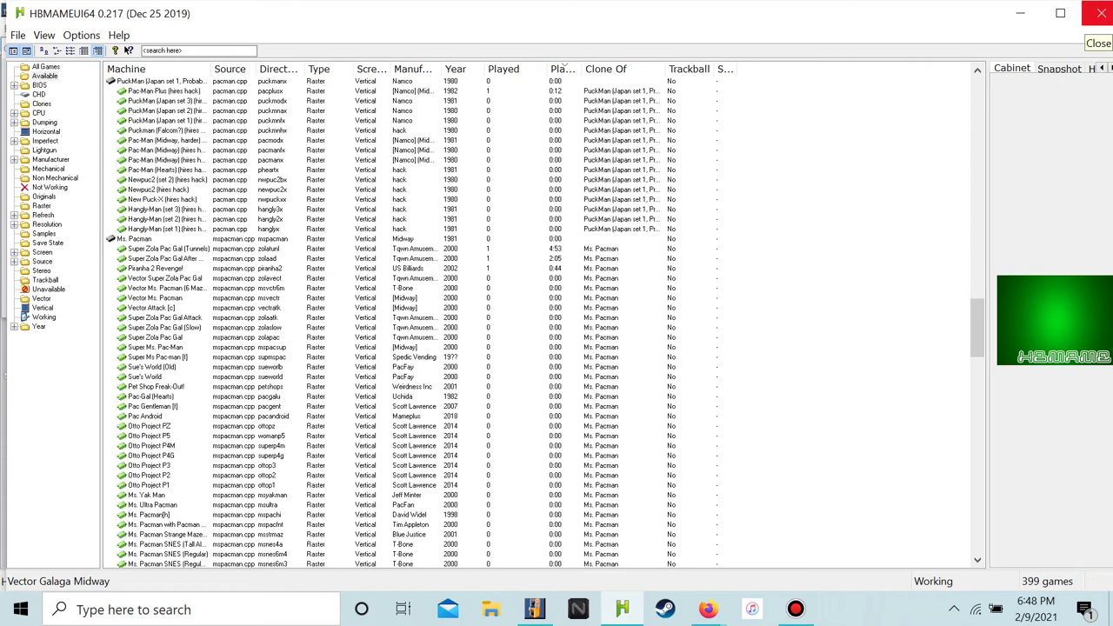
pyautogui.click(1101, 13)
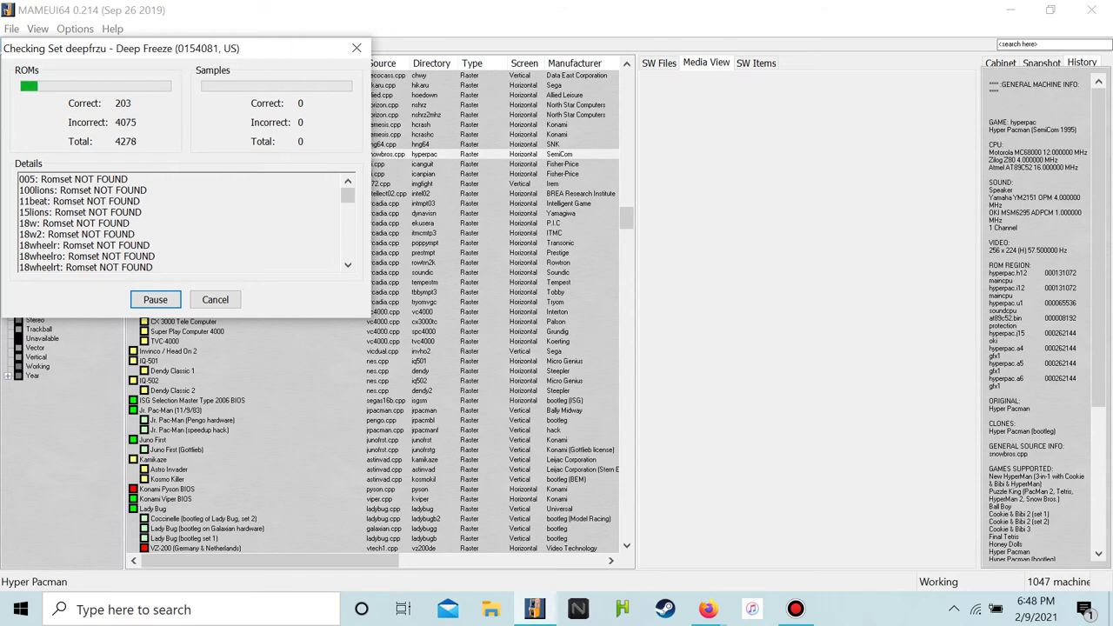
# Switch to the Firefox Library window, clear the whole downloads list, and close the window
pyautogui.moveTo(708, 609)
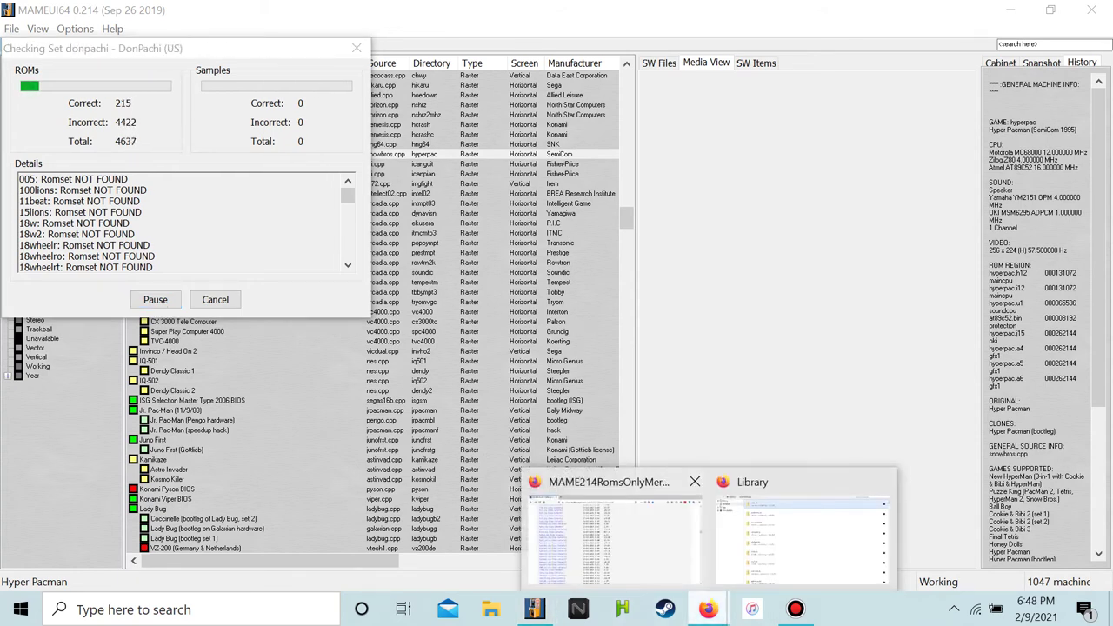
pyautogui.moveTo(882, 482)
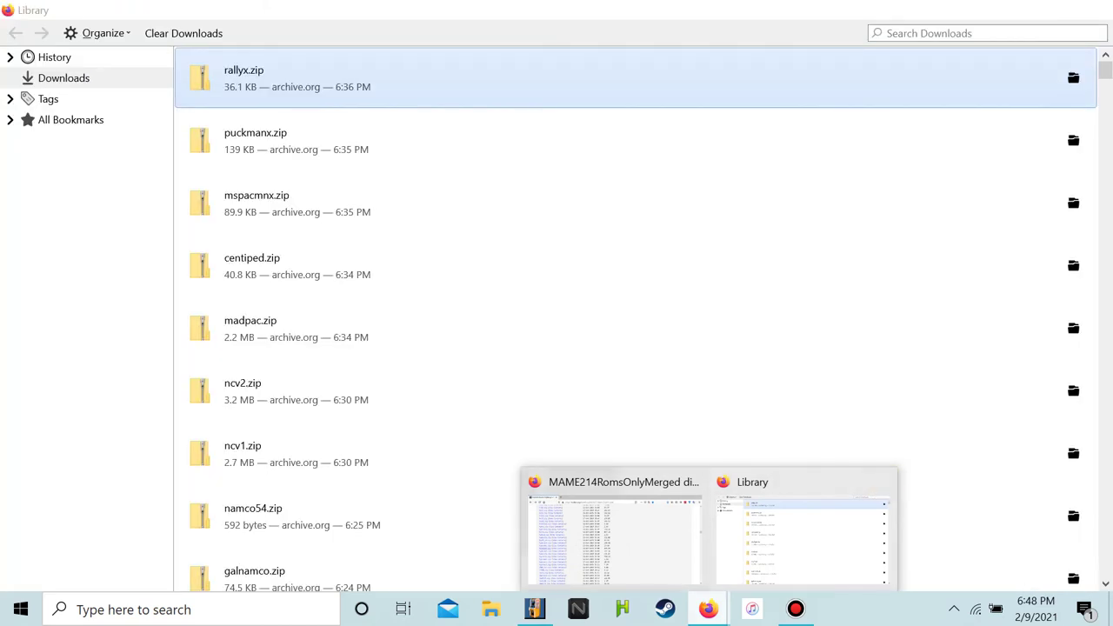
pyautogui.hotkey('alt', 'Tab')
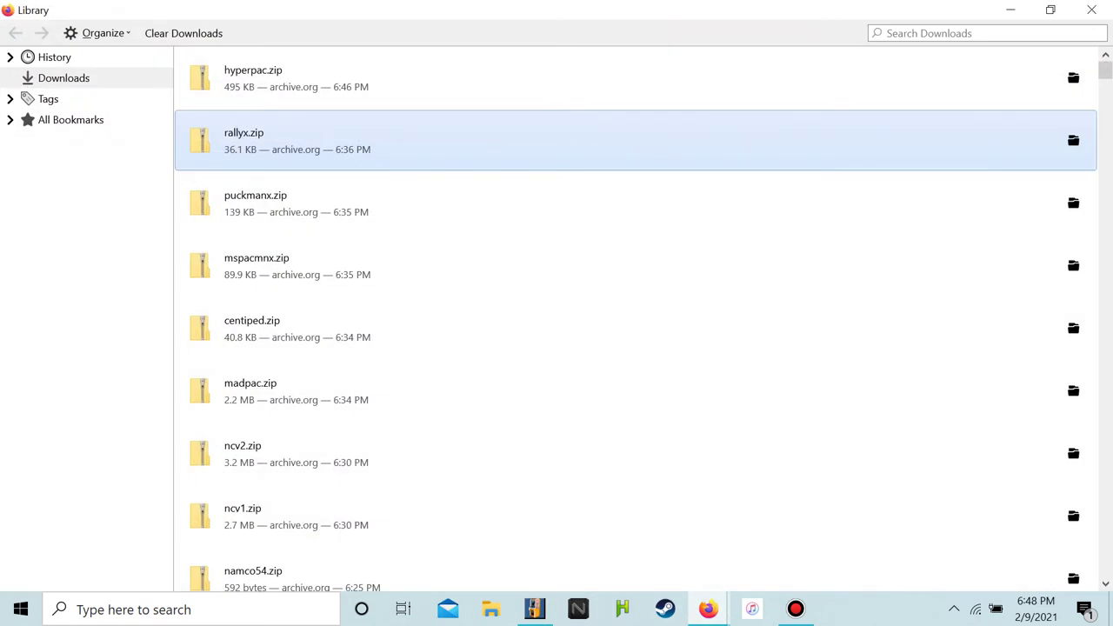
pyautogui.click(635, 77)
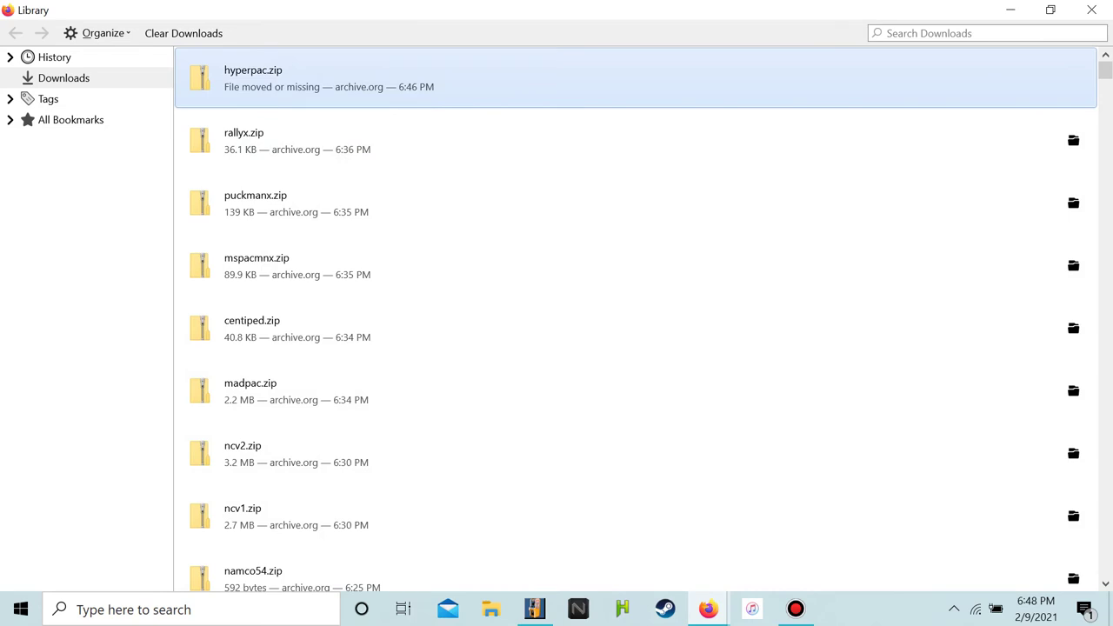
pyautogui.rightClick(664, 106)
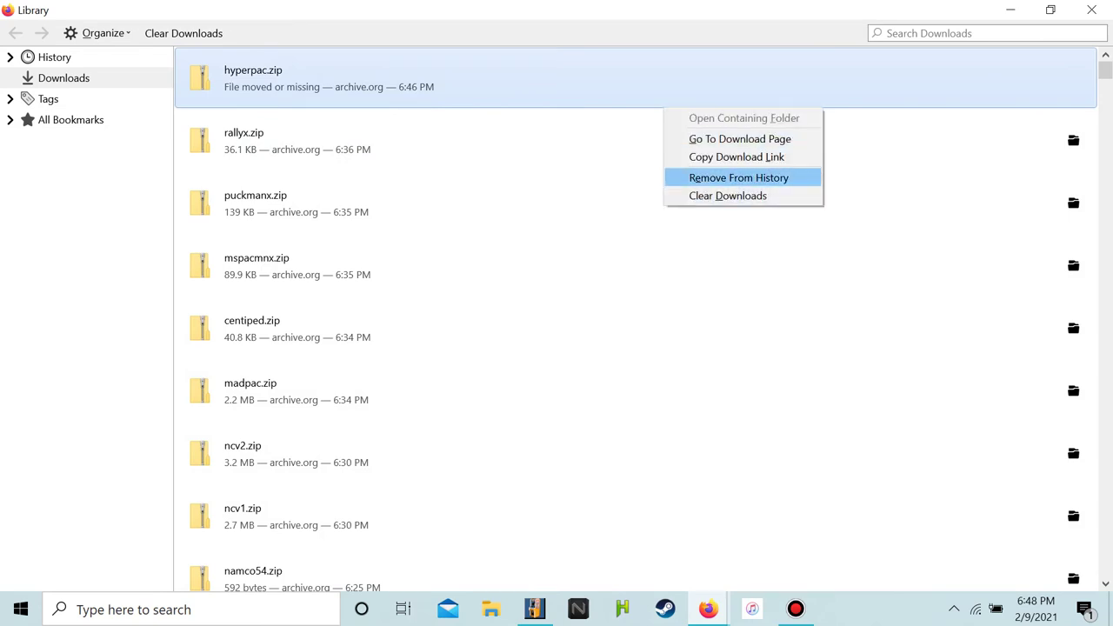
pyautogui.click(728, 196)
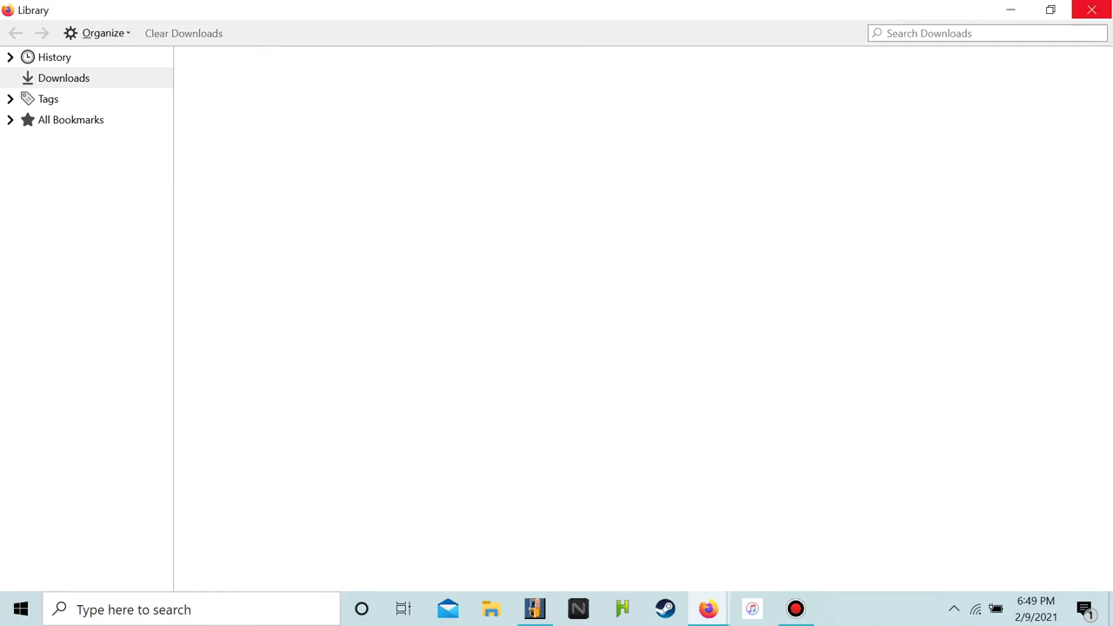
pyautogui.click(1092, 9)
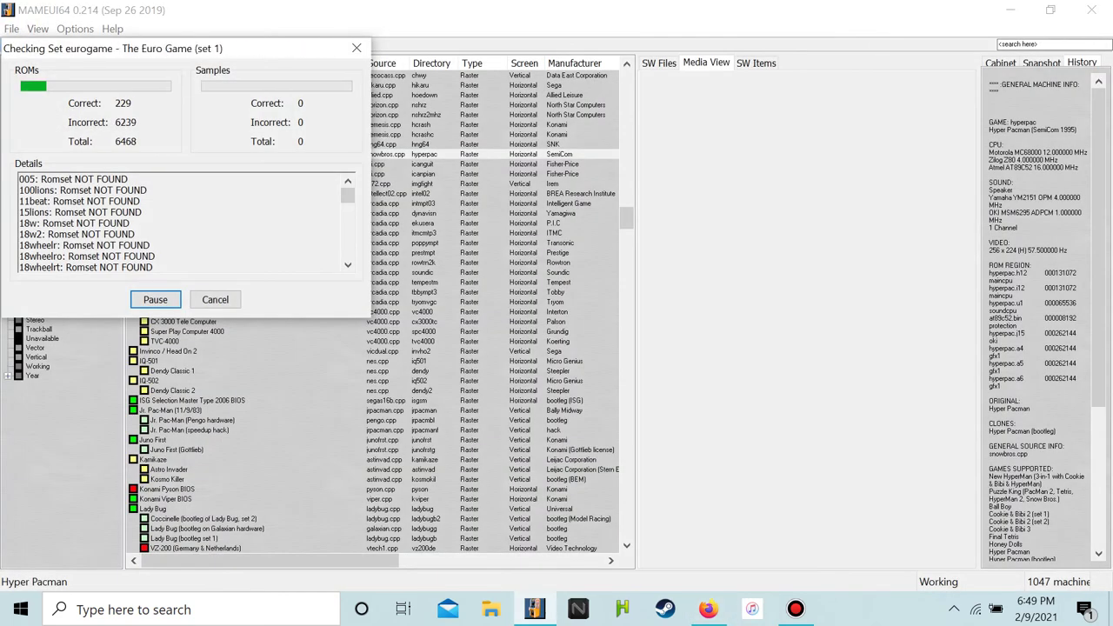
# Switch to the Firefox window with the MAME214RomsOnlyMerged listing and open youtube.com in a new tab
pyautogui.click(708, 531)
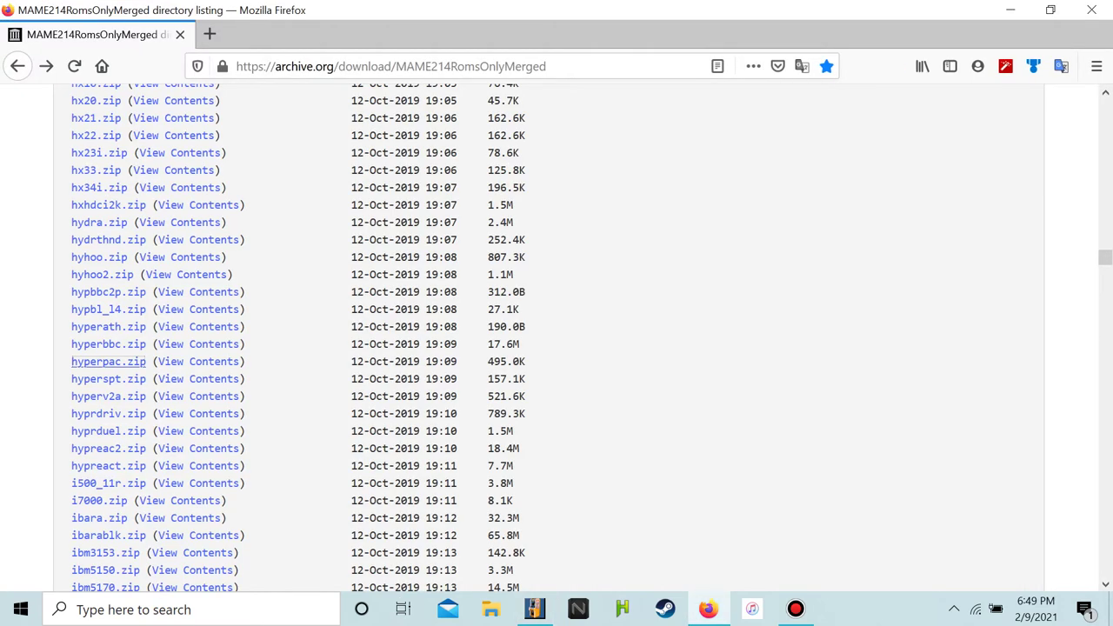
pyautogui.scroll(20, 108, 361)
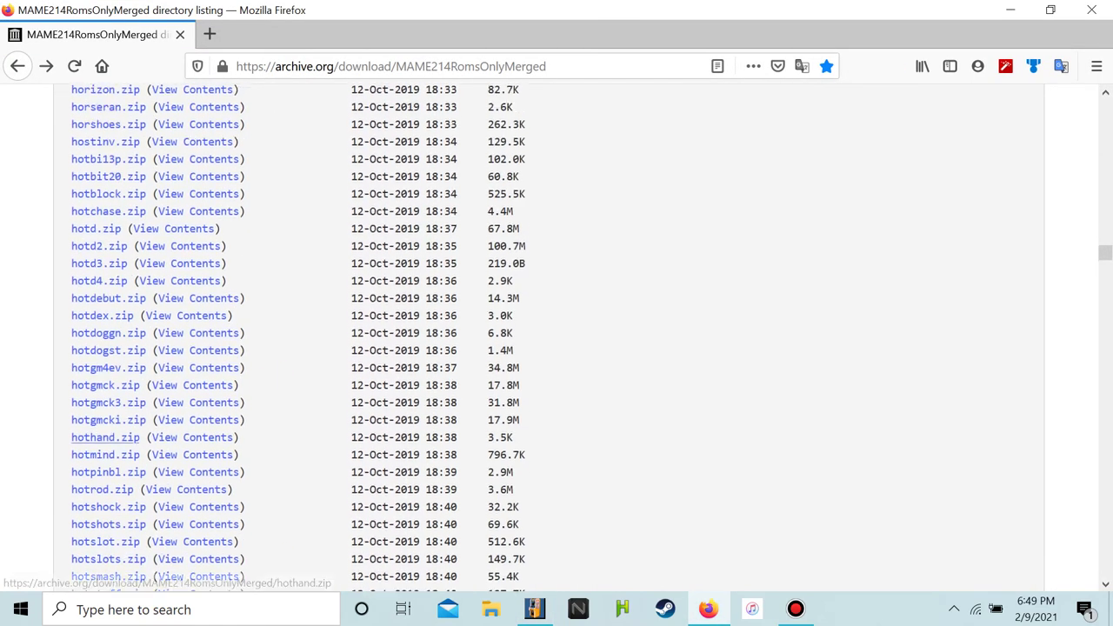
pyautogui.scroll(20, 109, 361)
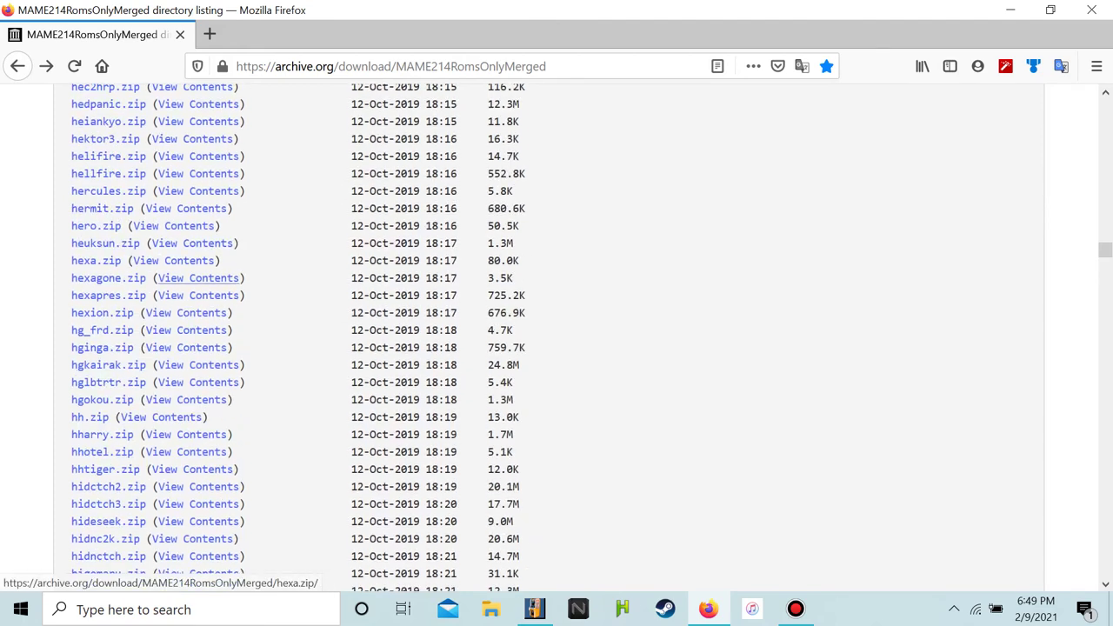
pyautogui.click(208, 34)
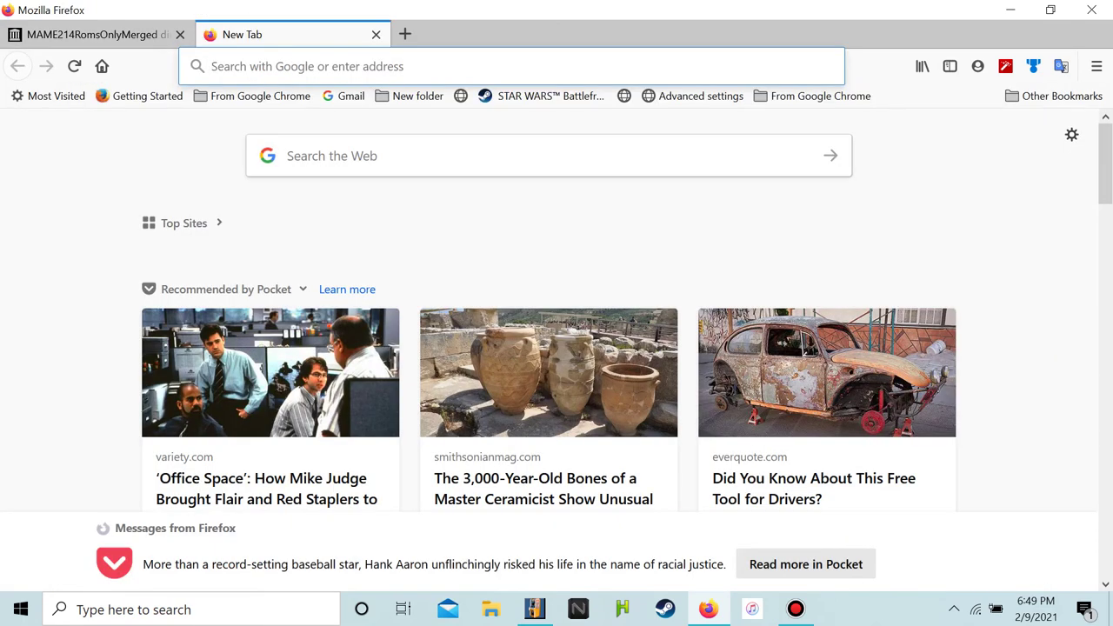
pyautogui.write('youtube.com/')
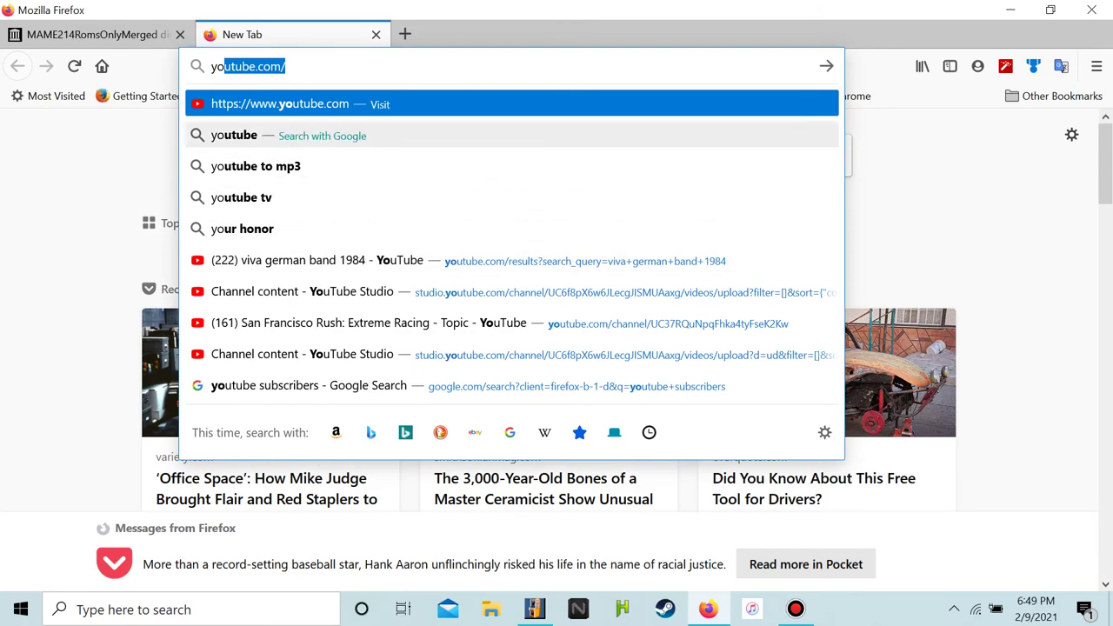
pyautogui.press('Return')
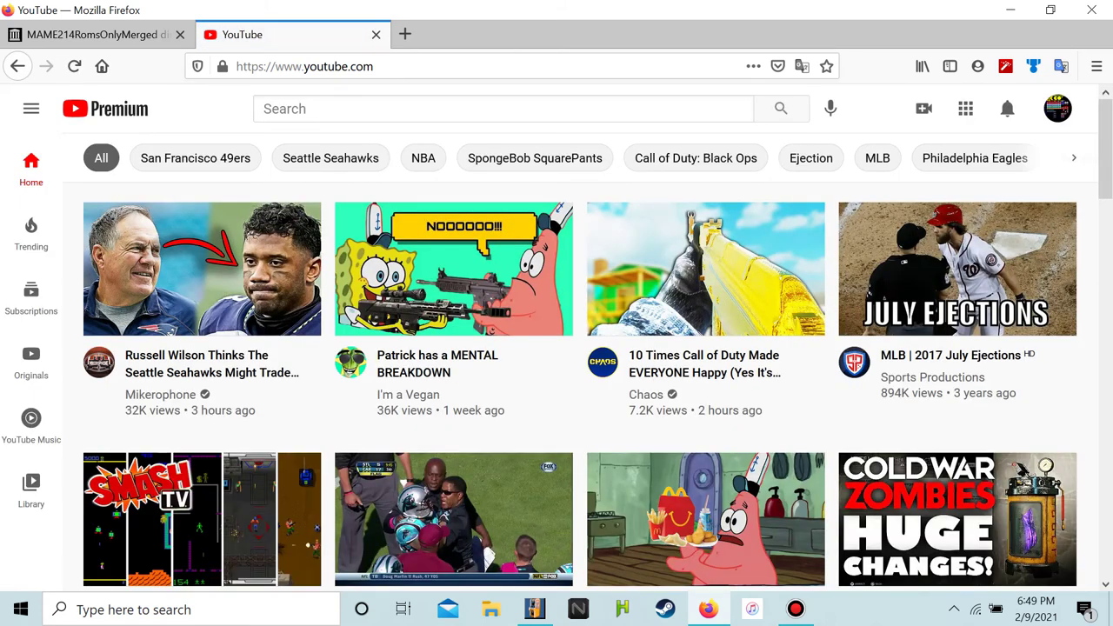
pyautogui.scroll(-2, 704, 331)
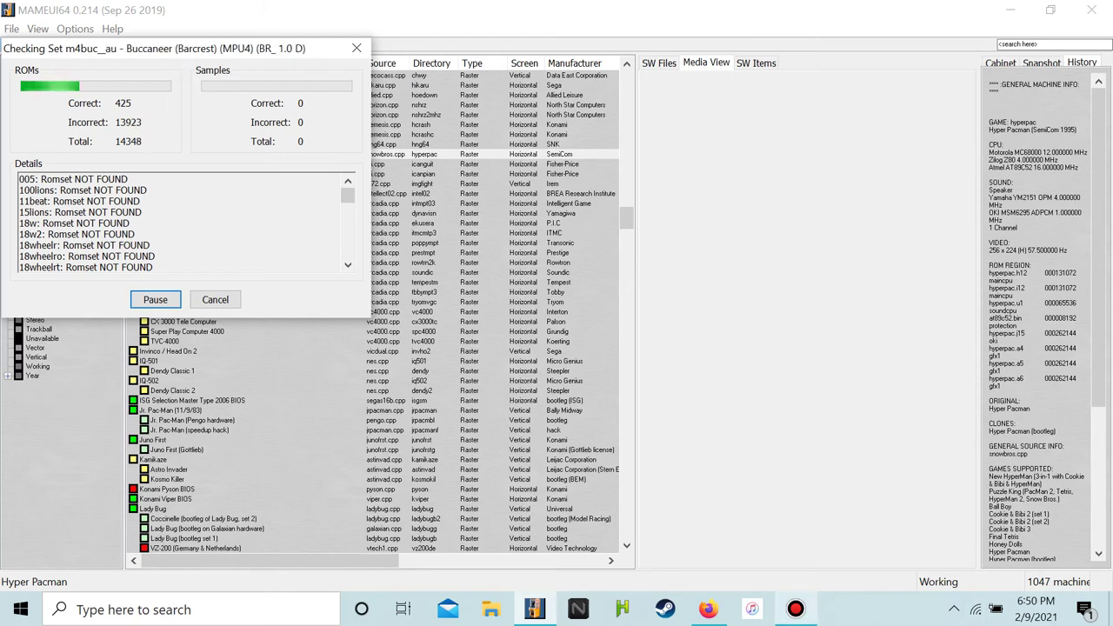
pyautogui.click(795, 609)
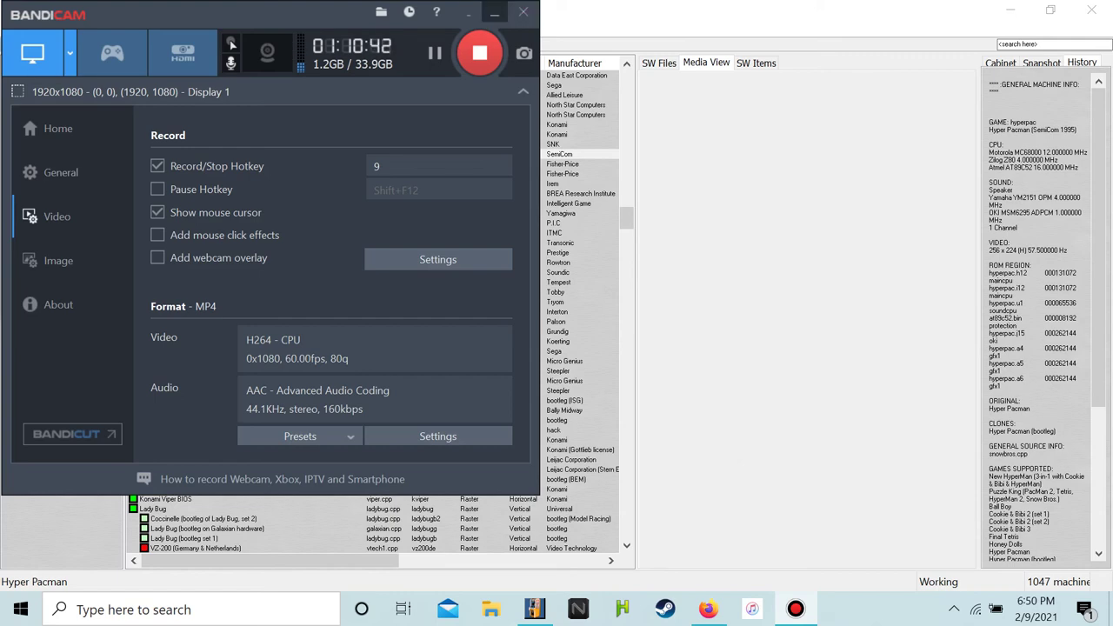
pyautogui.click(494, 12)
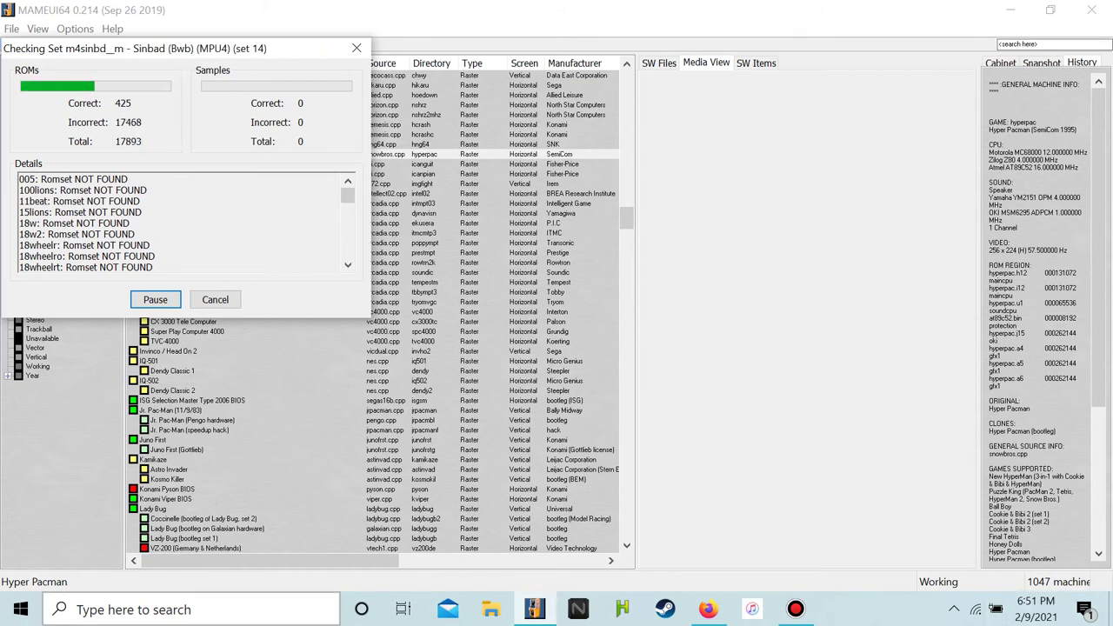
pyautogui.click(709, 609)
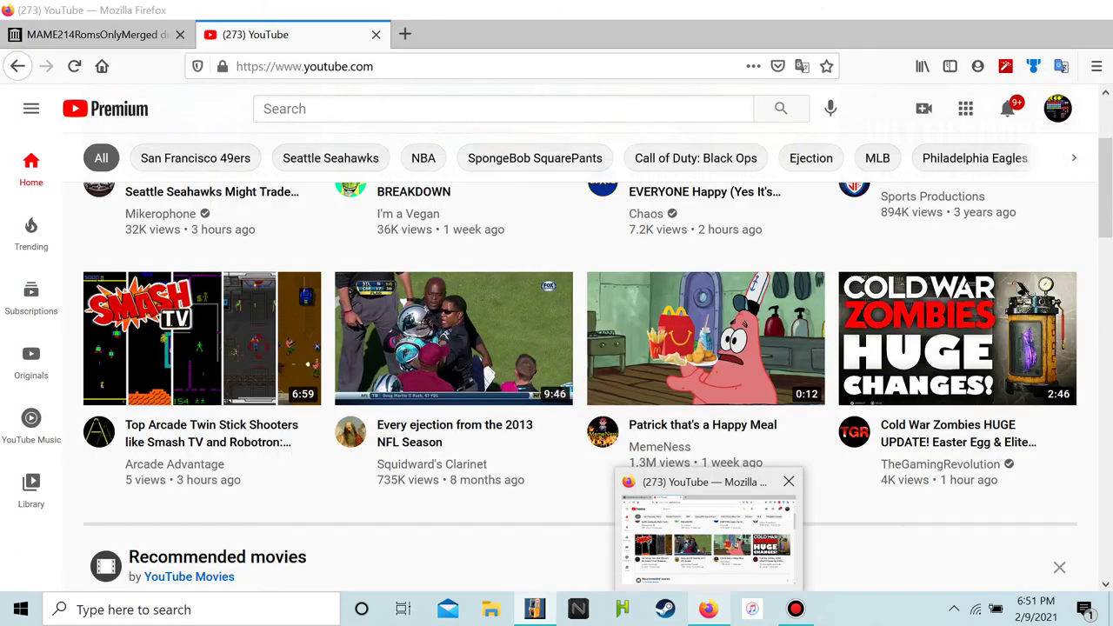
pyautogui.scroll(-10, 581, 382)
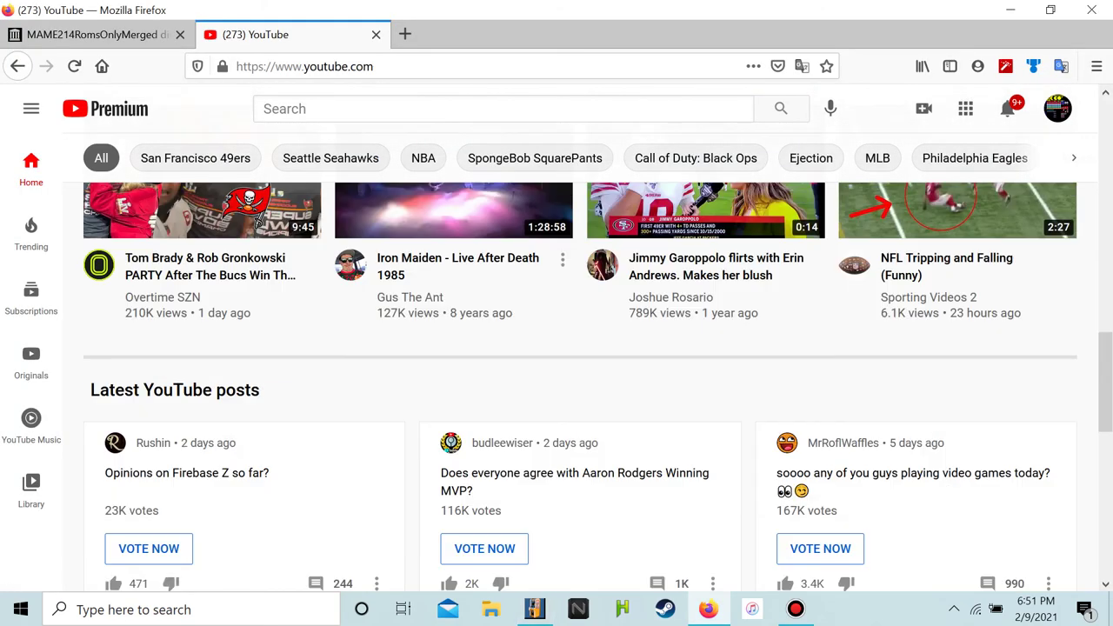
pyautogui.scroll(1, 957, 261)
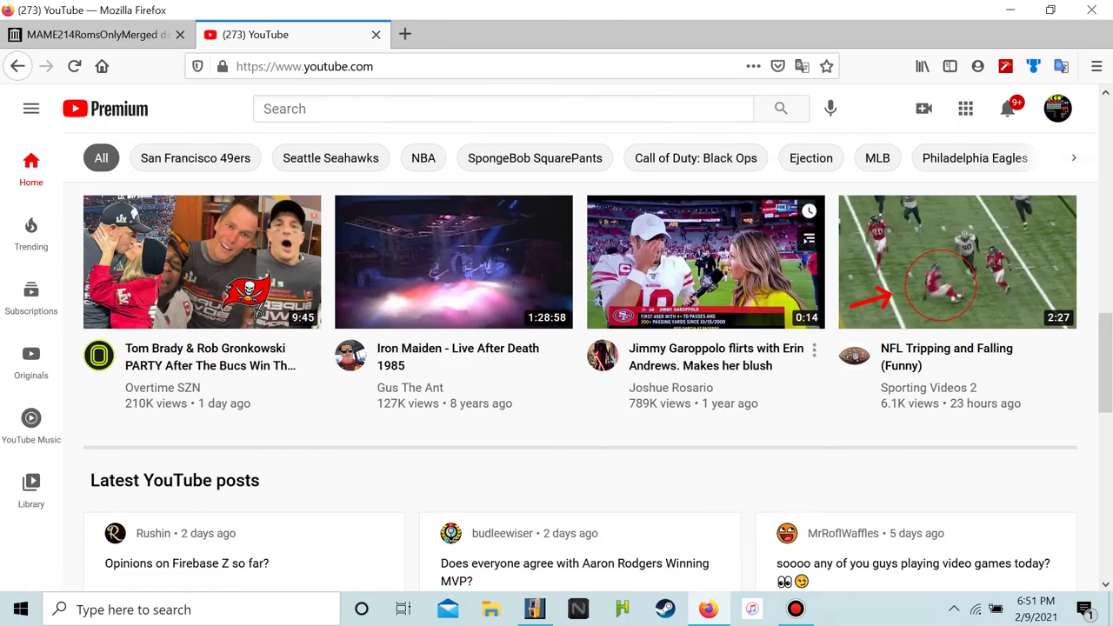
# Start a video upload from the YouTube home page so YouTube Studio's upload dialog opens, and minimize the Firefox window
pyautogui.scroll(7, 923, 108)
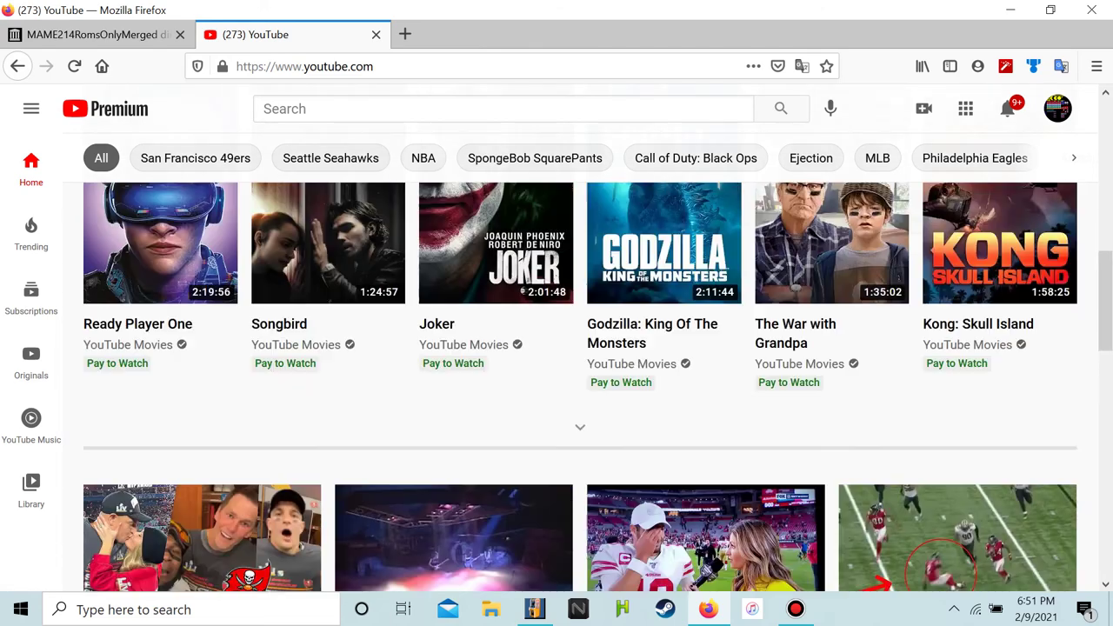
pyautogui.scroll(3, 924, 108)
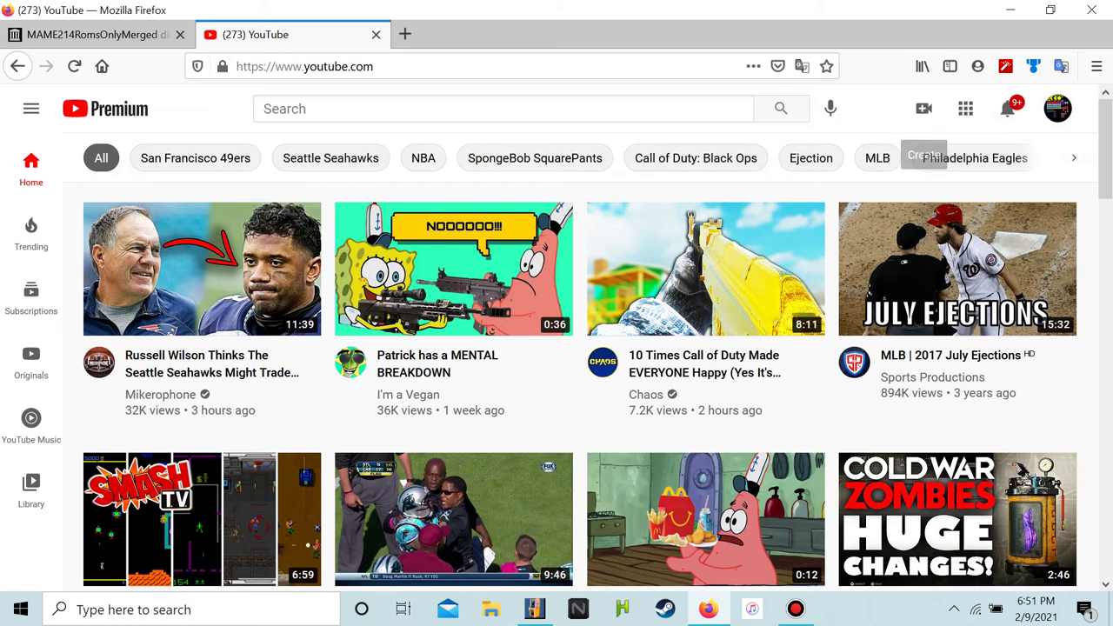
pyautogui.click(924, 108)
pyautogui.click(990, 151)
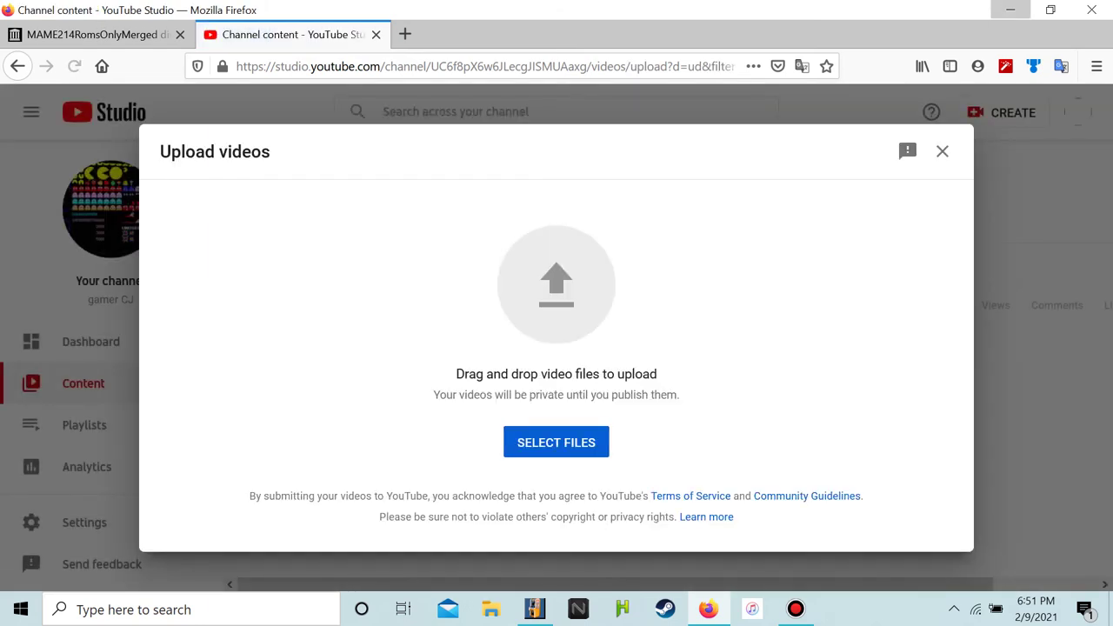
pyautogui.click(1010, 10)
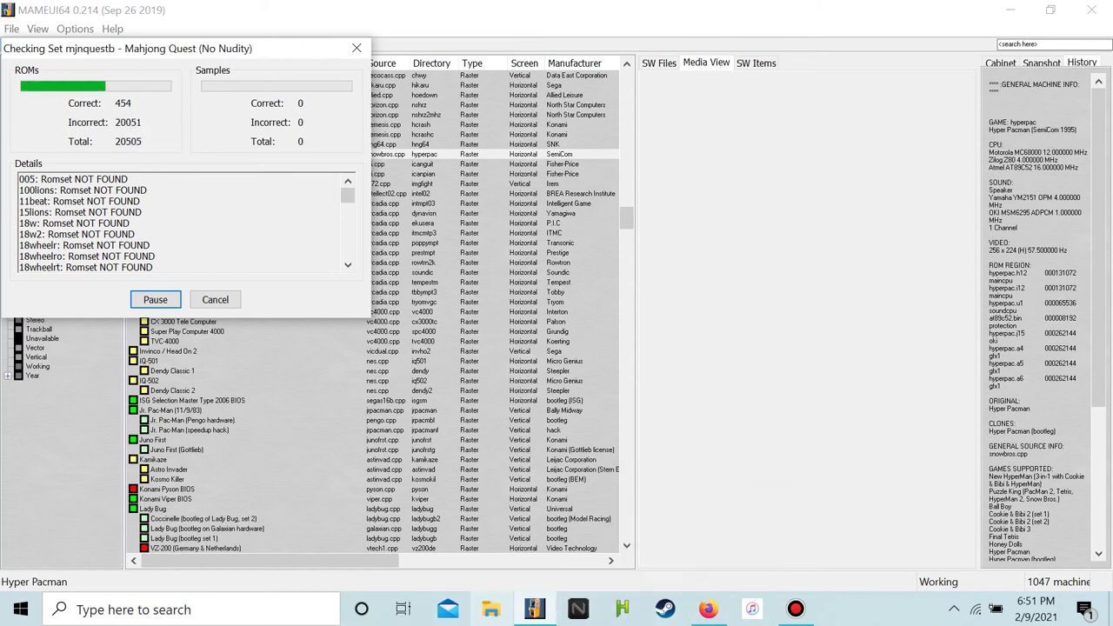
# Open File Explorer, go to Downloads, and look through the contents of its MAMEUI64 folder
pyautogui.click(491, 609)
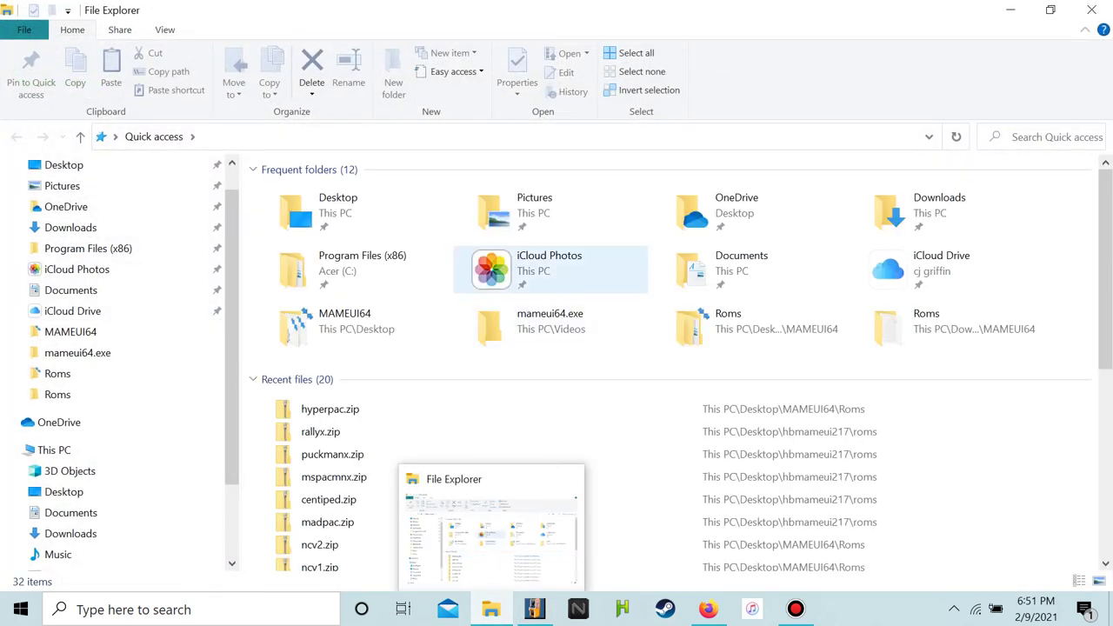
pyautogui.scroll(-4, 400, 374)
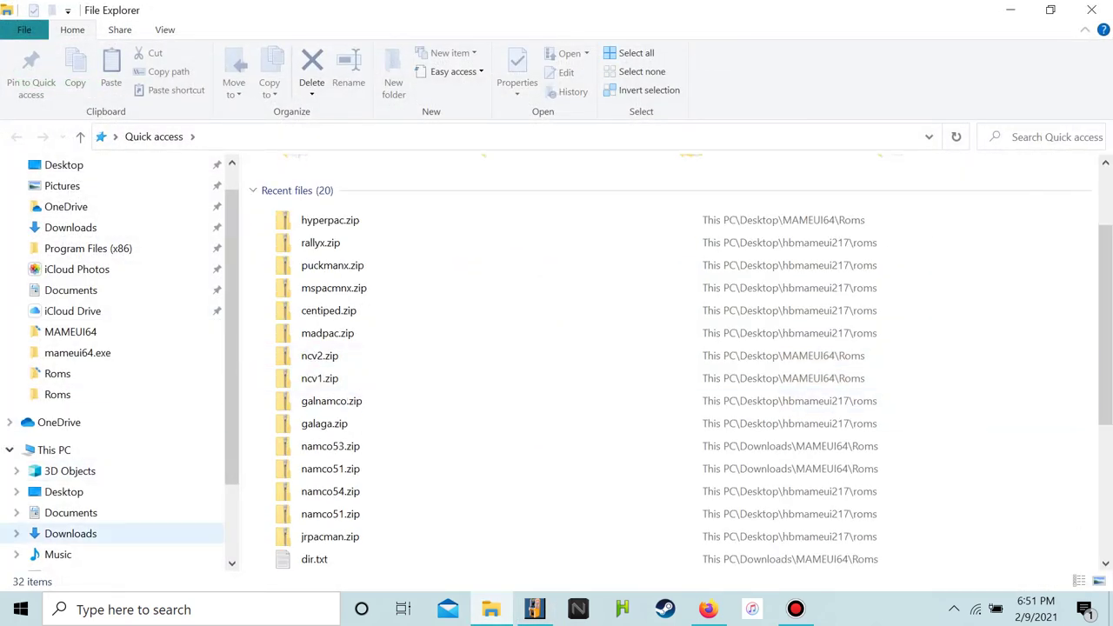
pyautogui.click(70, 533)
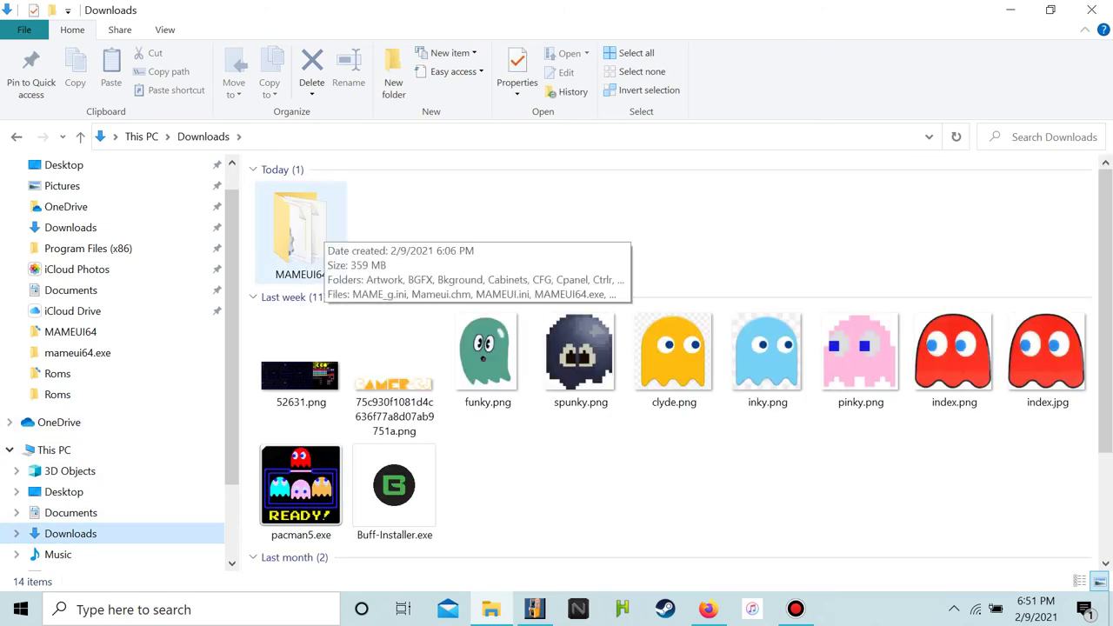
pyautogui.moveTo(305, 230)
pyautogui.mouseDown()
pyautogui.moveTo(113, 409)
pyautogui.moveTo(143, 493)
pyautogui.moveTo(321, 261)
pyautogui.moveTo(347, 271)
pyautogui.moveTo(165, 517)
pyautogui.moveTo(301, 218)
pyautogui.mouseUp()
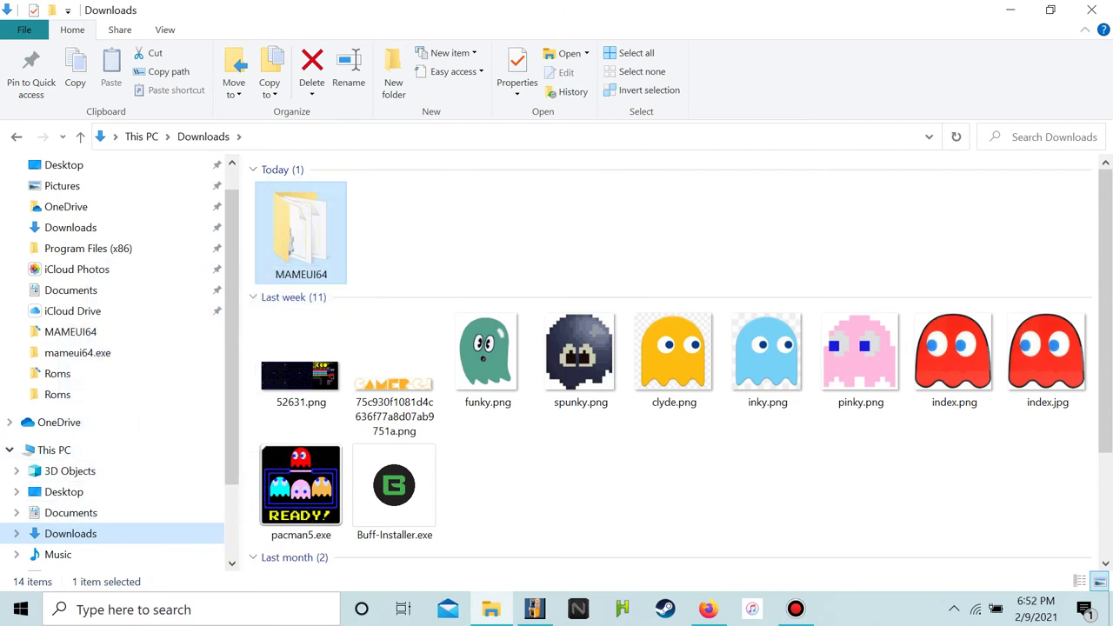
pyautogui.doubleClick(300, 221)
pyautogui.scroll(-5, 356, 430)
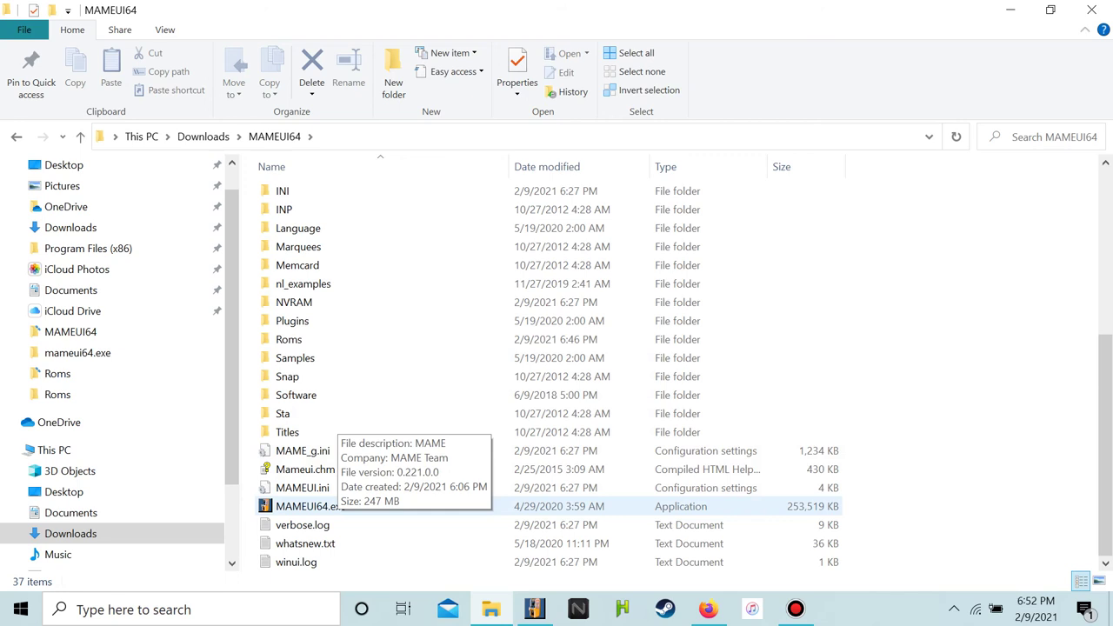
pyautogui.scroll(2, 348, 544)
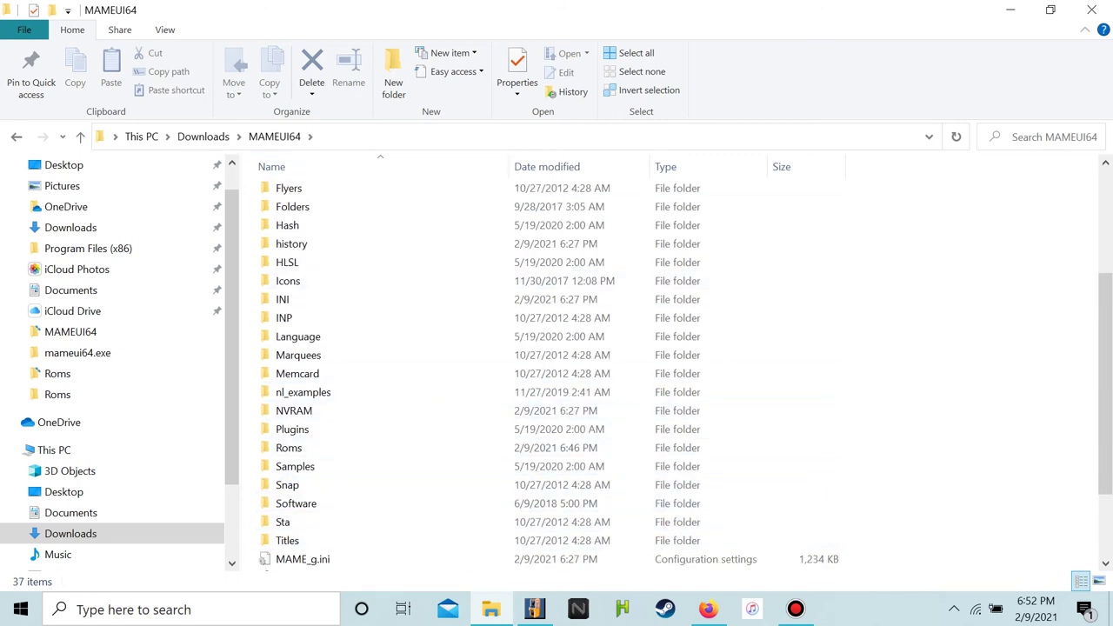
# Return to the Downloads folder and move its MAMEUI64 folder into Documents
pyautogui.hotkey('alt', 'Left')
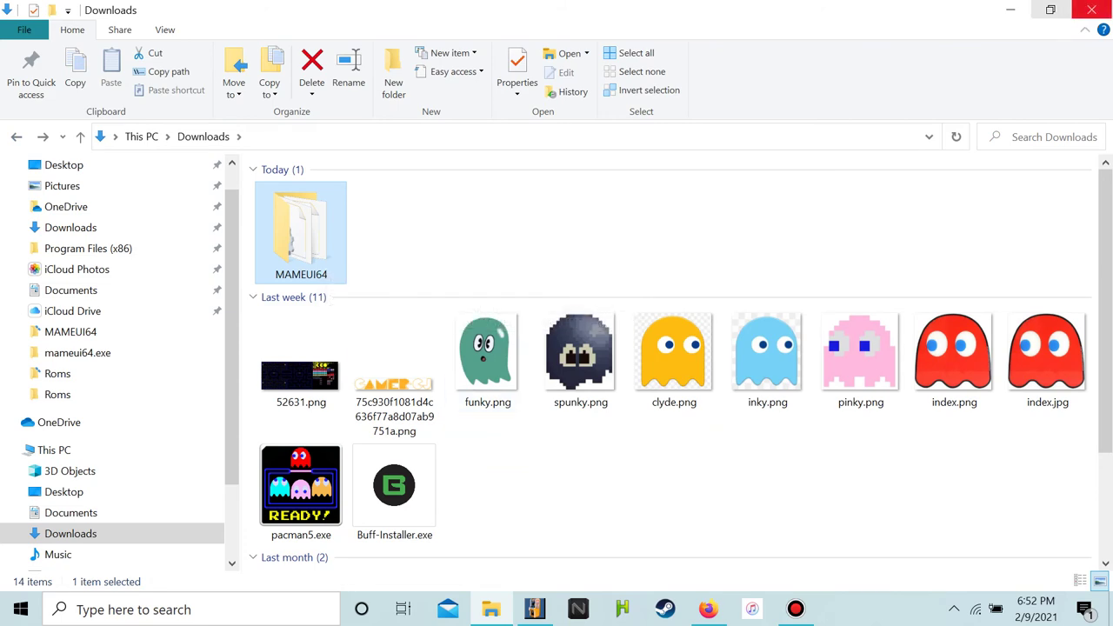
pyautogui.click(1051, 10)
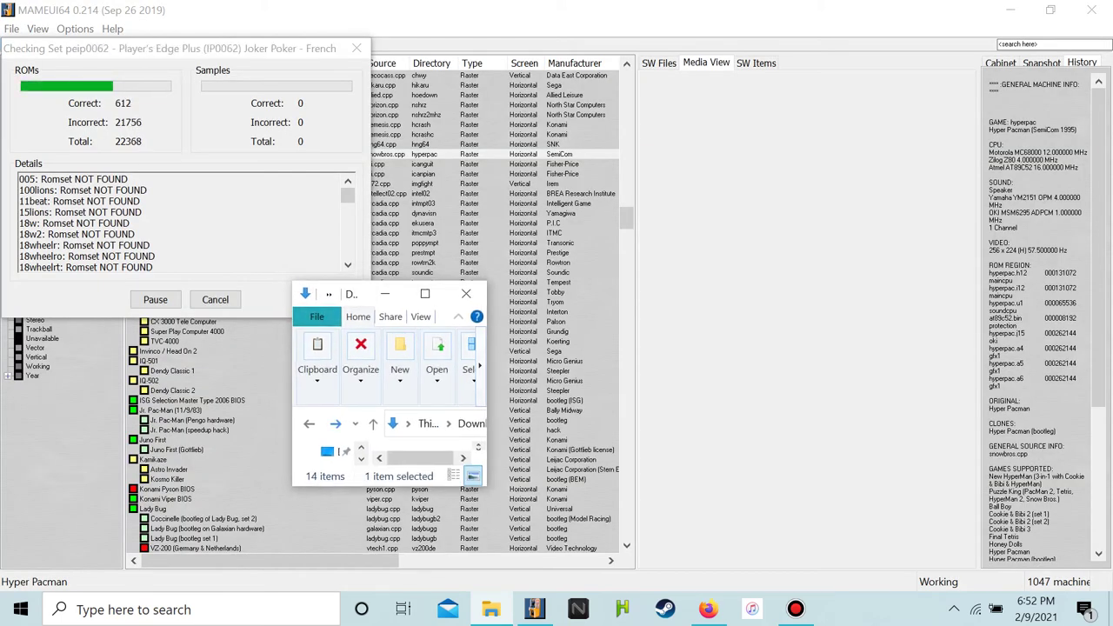
pyautogui.click(424, 293)
pyautogui.moveTo(301, 230); pyautogui.dragTo(130, 513)
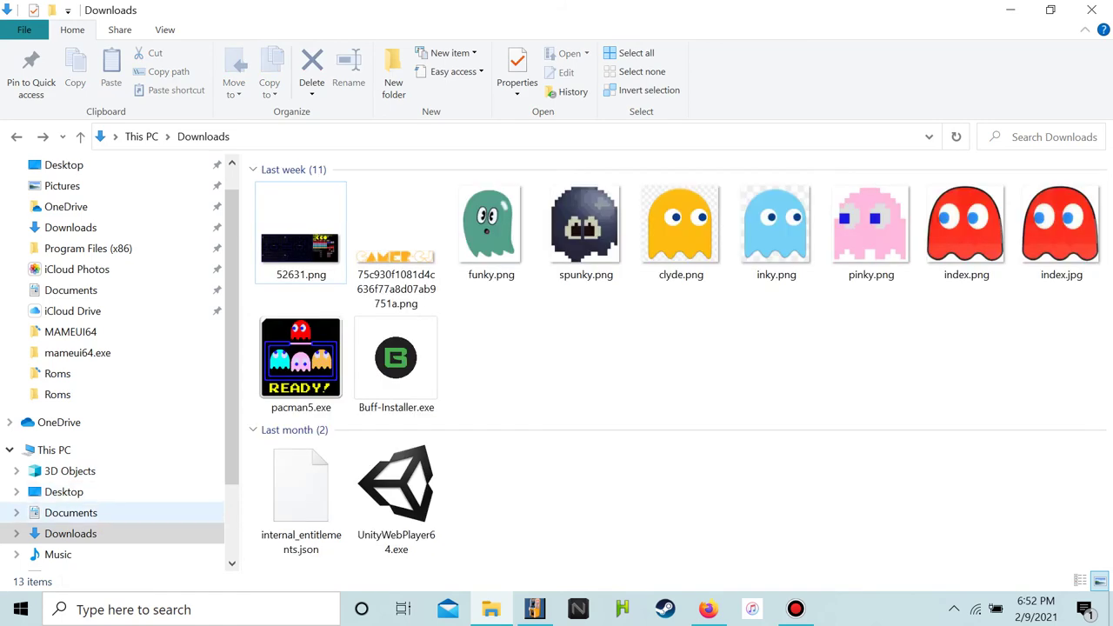
# Look through the Documents folder and its Starfighter Infinity Screenshots subfolder, switch to This PC, and close the File Explorer window
pyautogui.click(70, 512)
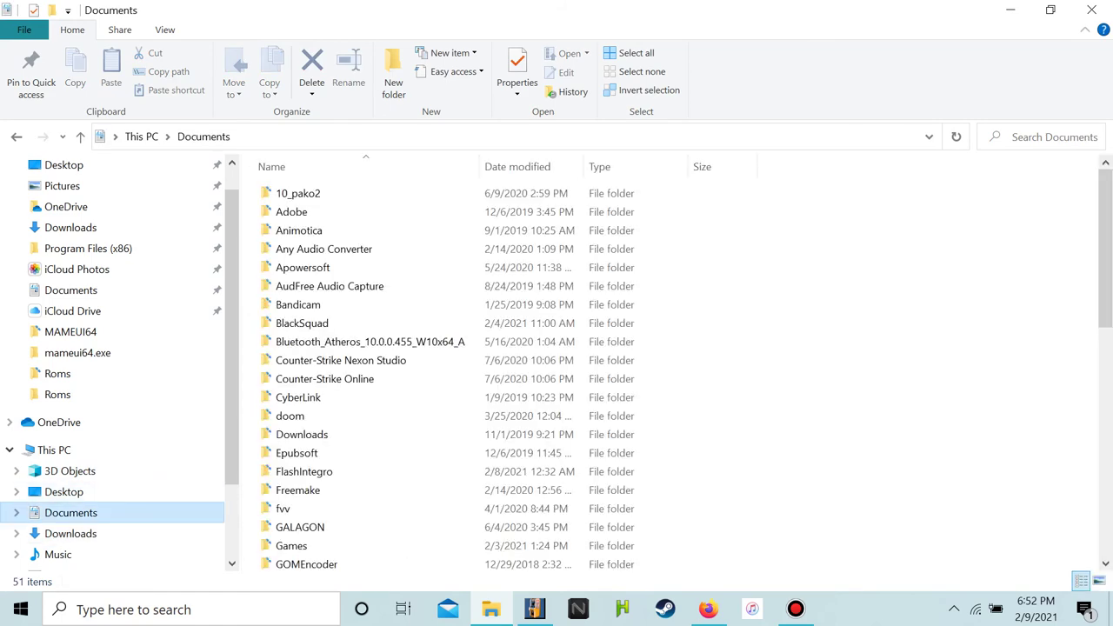
pyautogui.scroll(-10, 505, 366)
pyautogui.scroll(2, 505, 365)
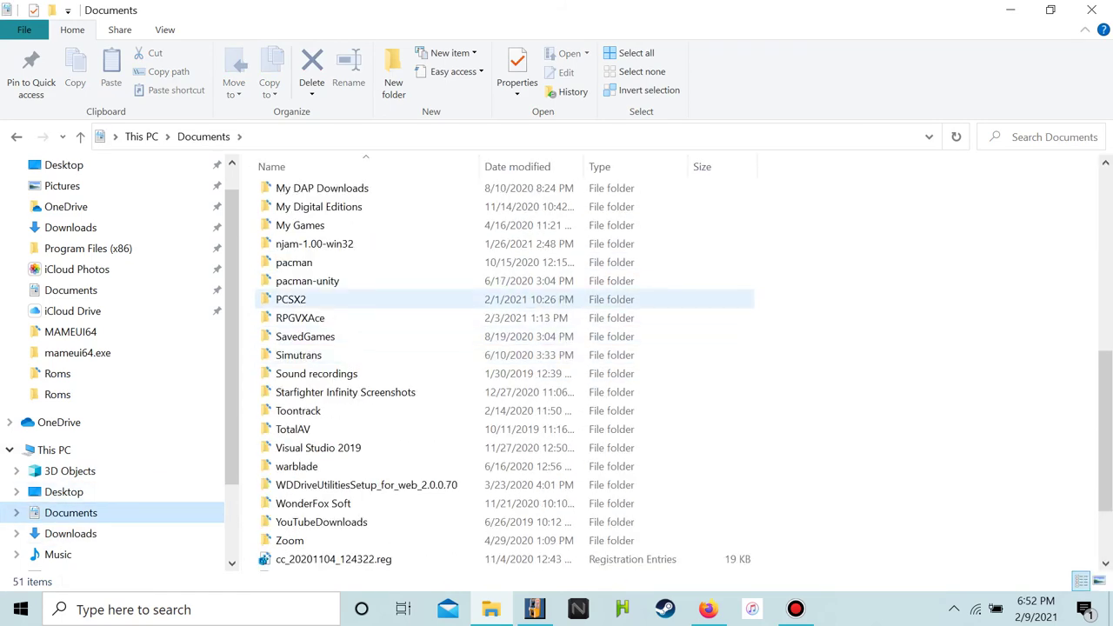
pyautogui.doubleClick(346, 393)
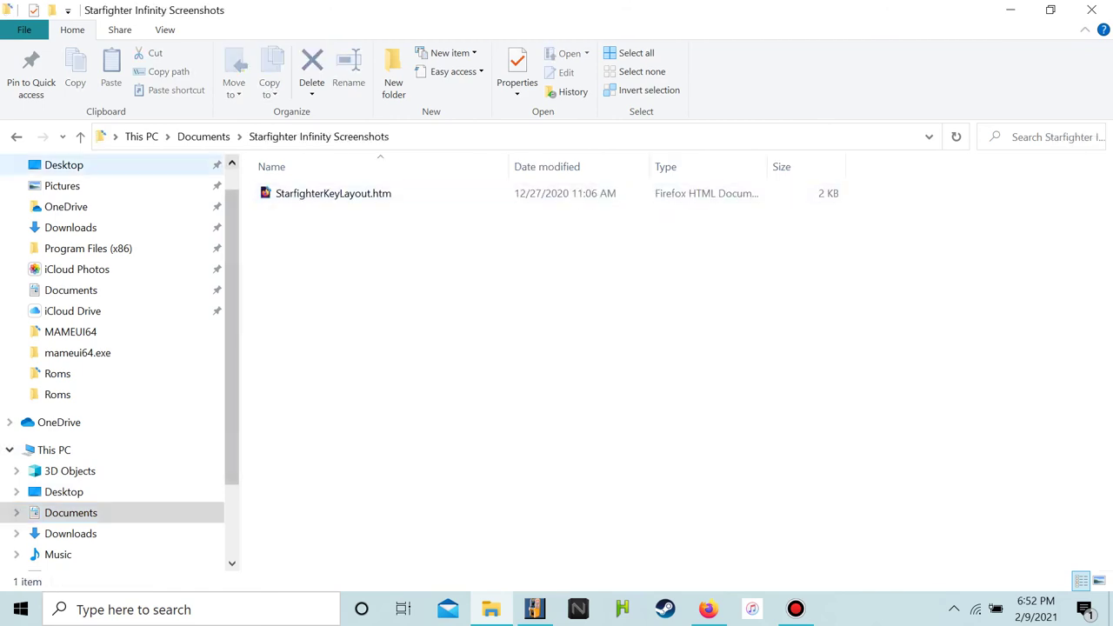
pyautogui.click(16, 137)
pyautogui.scroll(-5, 344, 470)
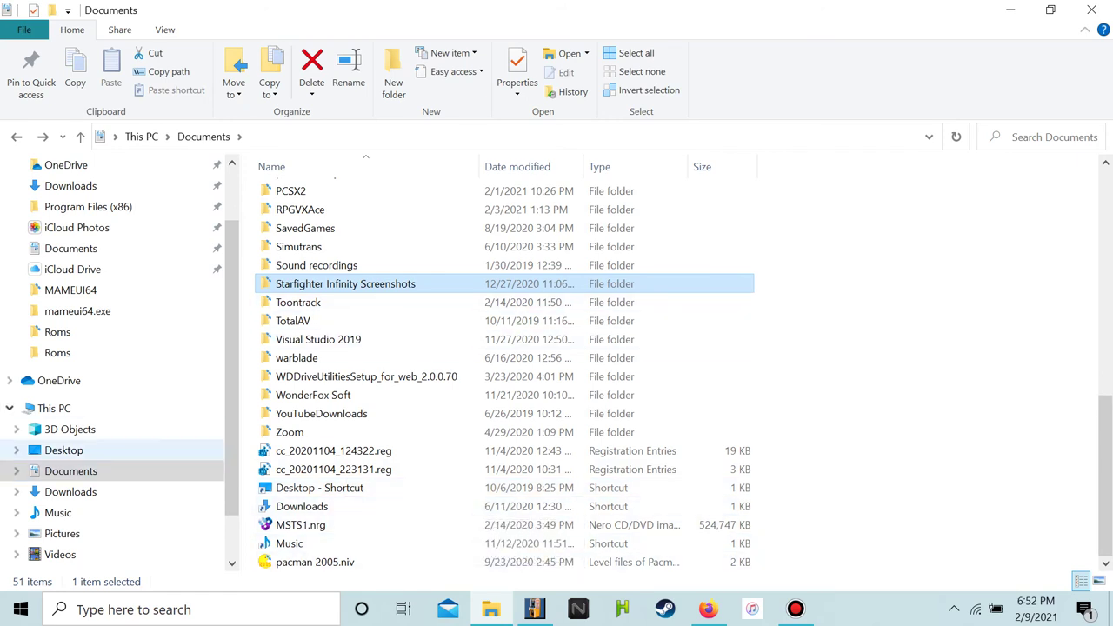
pyautogui.click(54, 408)
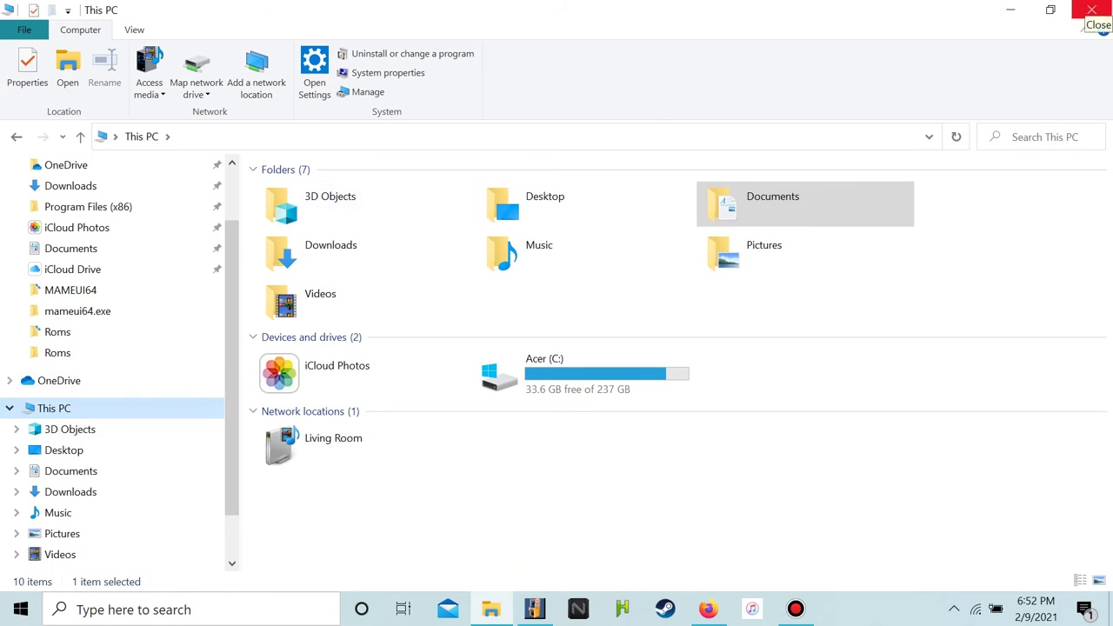
pyautogui.click(1092, 9)
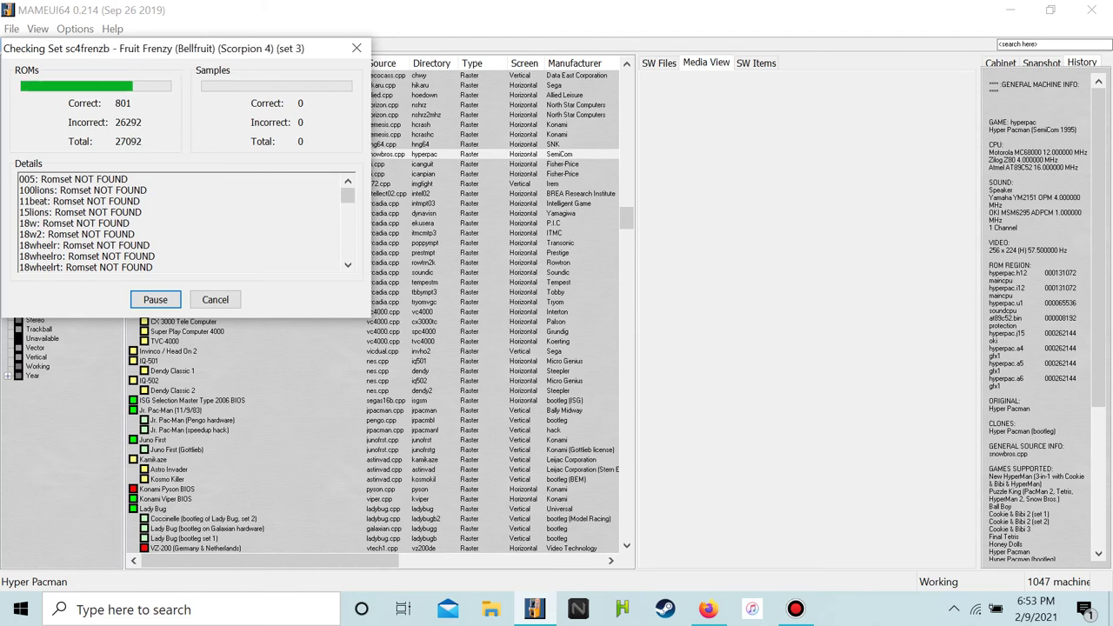
# Cancel the running ROM audit in MAMEUI64 and look through the Available machines from Hyper Pacman back towards the start of the list
pyautogui.click(215, 299)
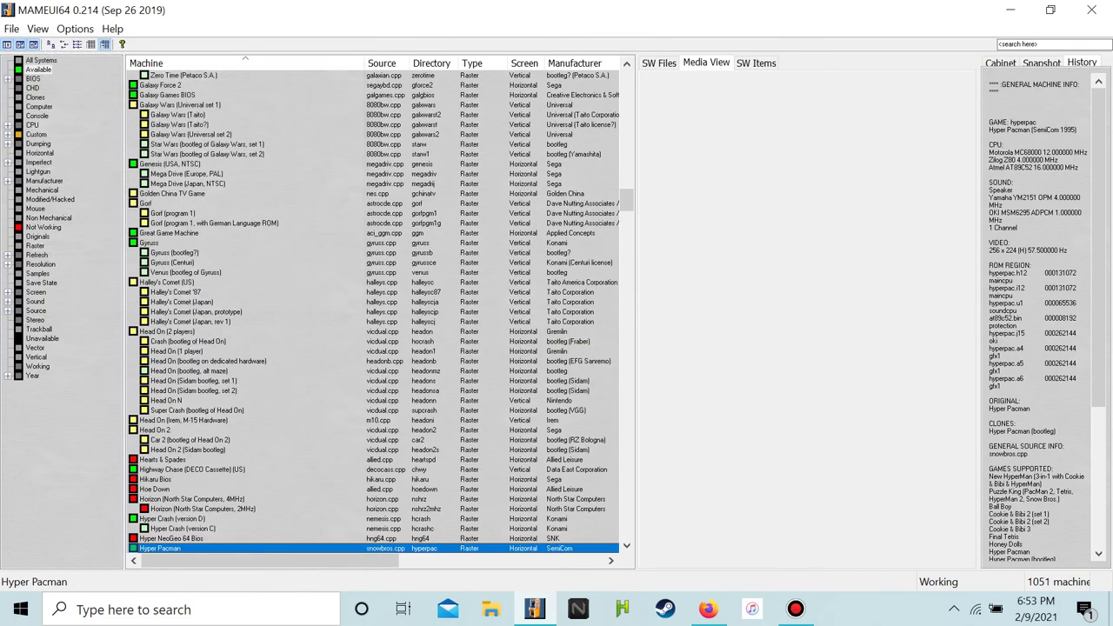
pyautogui.scroll(-2, 374, 311)
pyautogui.click(171, 479)
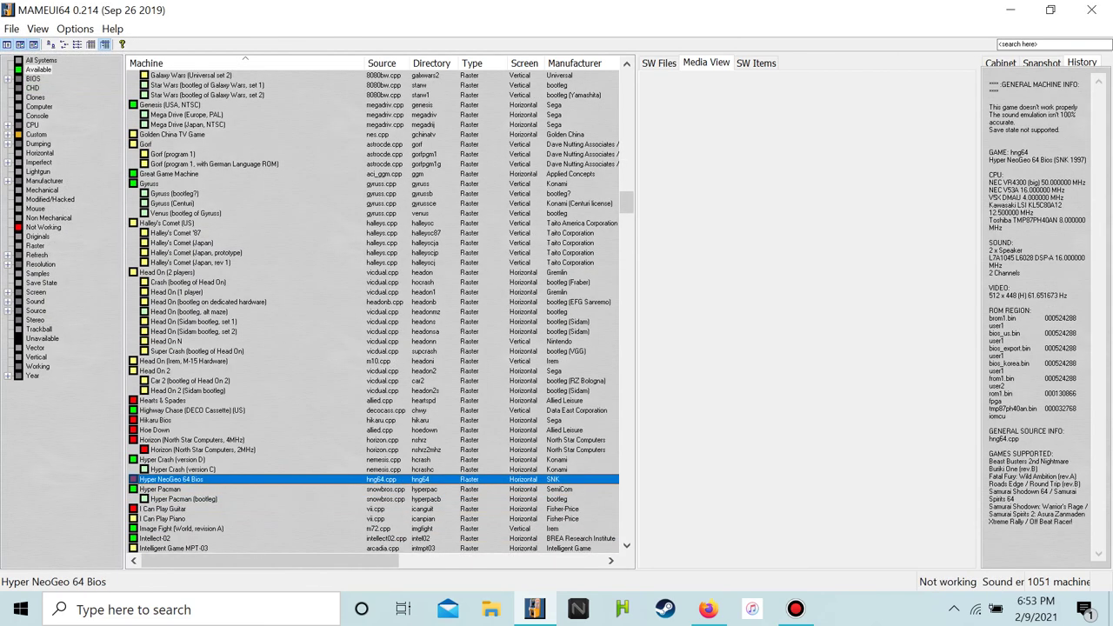
pyautogui.click(184, 500)
pyautogui.click(184, 450)
pyautogui.click(172, 459)
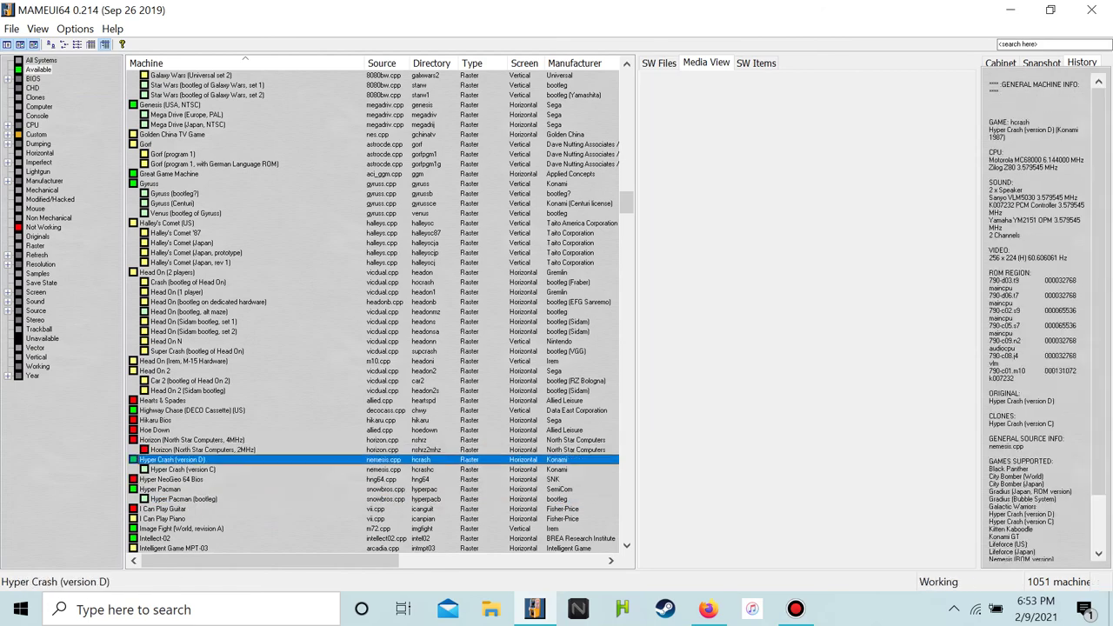
pyautogui.scroll(5, 374, 312)
pyautogui.scroll(20, 374, 309)
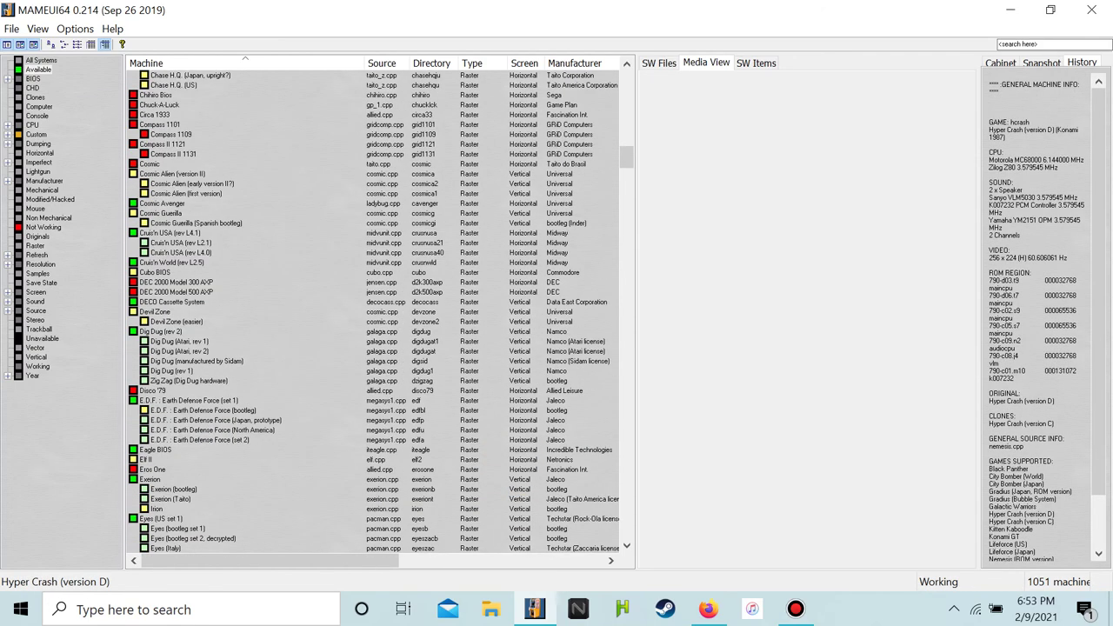
pyautogui.scroll(15, 374, 309)
pyautogui.scroll(7, 374, 309)
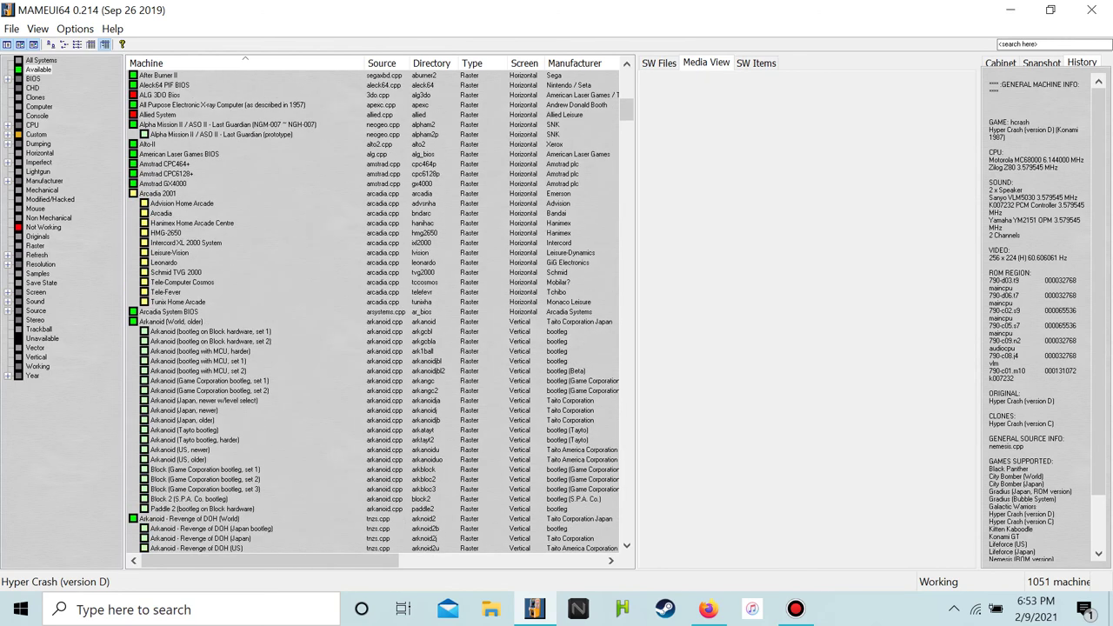
pyautogui.scroll(4, 374, 309)
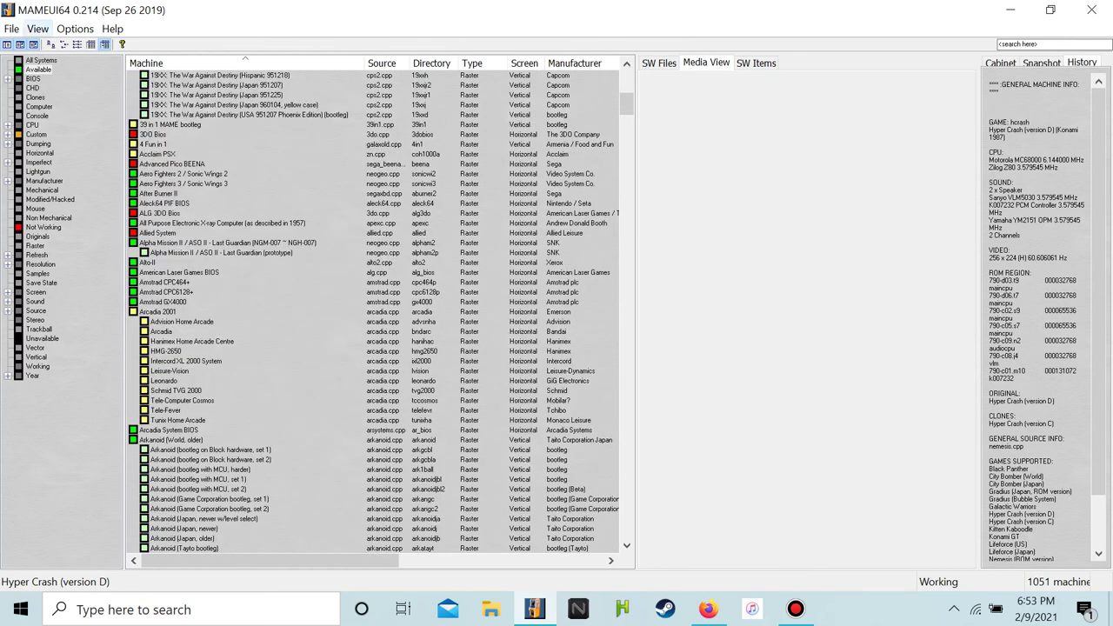
# Apply a custom filter to the Available folder that hides Non-Working systems
pyautogui.click(11, 29)
pyautogui.moveTo(37, 29)
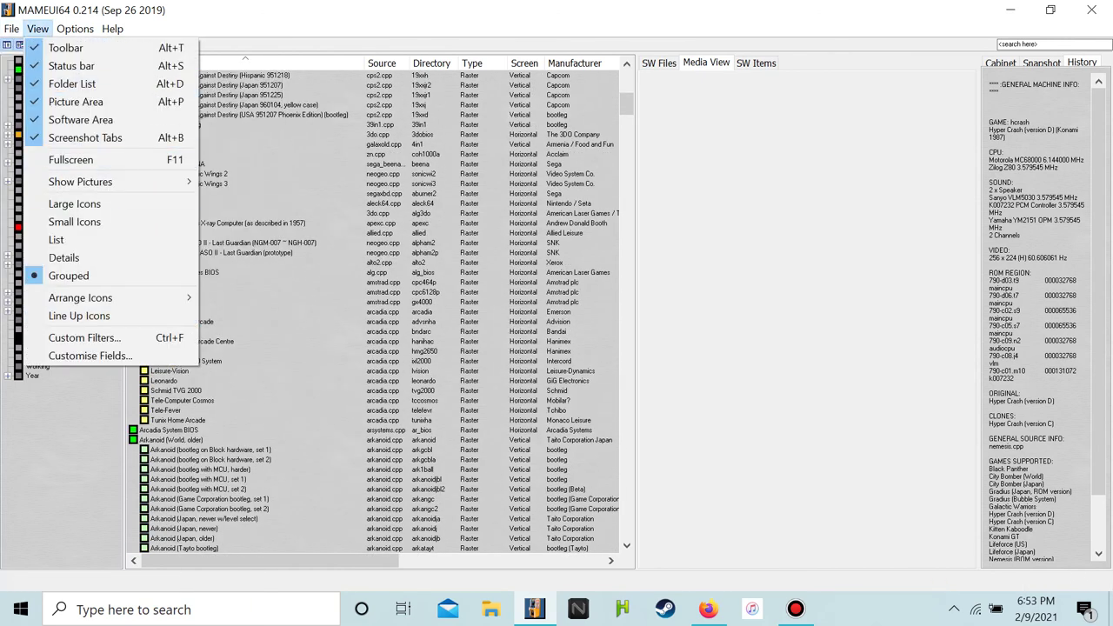
pyautogui.click(83, 337)
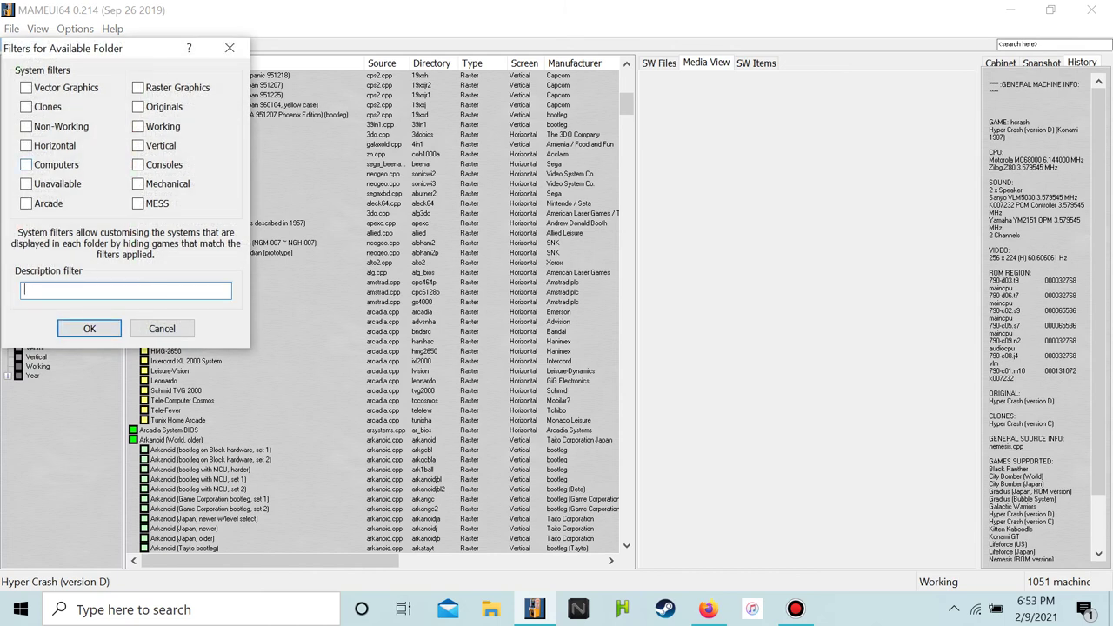
pyautogui.click(26, 126)
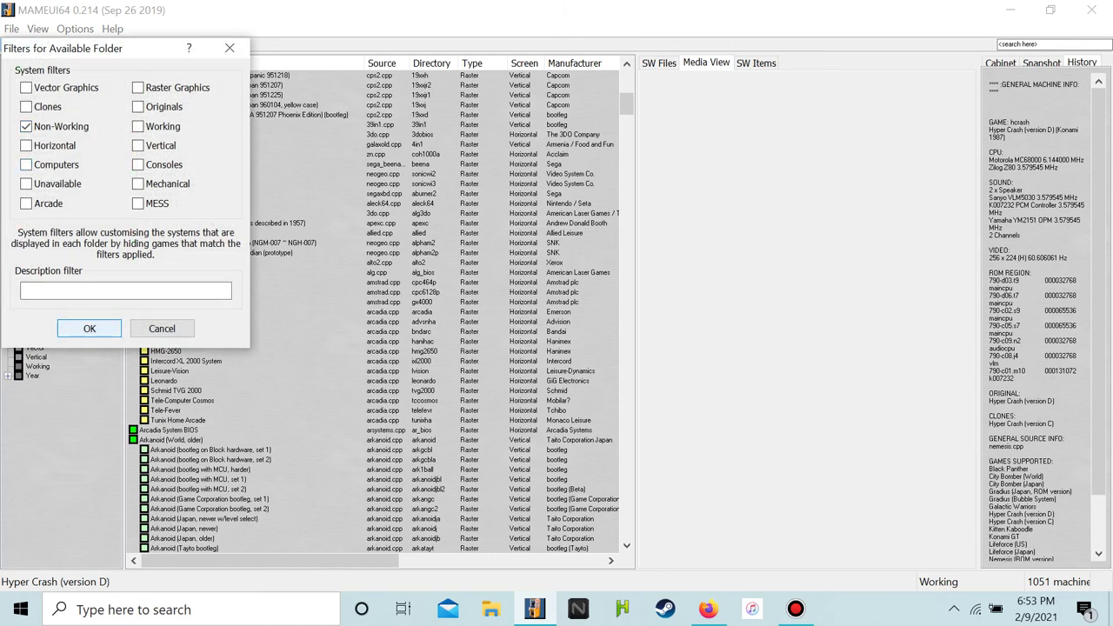
pyautogui.click(90, 328)
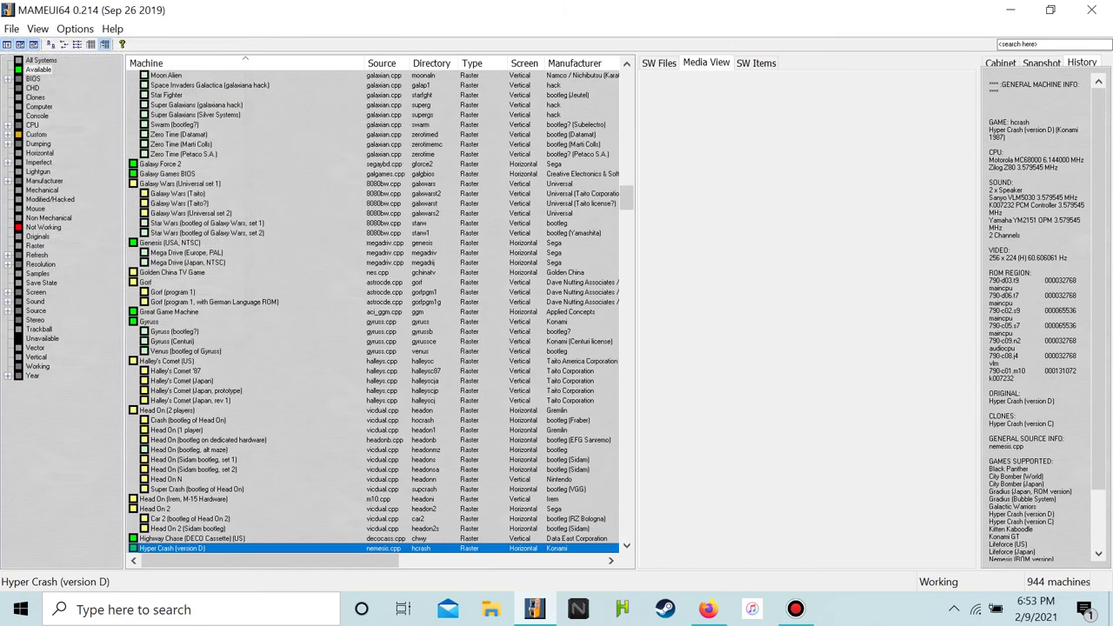
# Go back to the beginning of the filtered Available list and select 1942 (Revision B)
pyautogui.scroll(20, 374, 313)
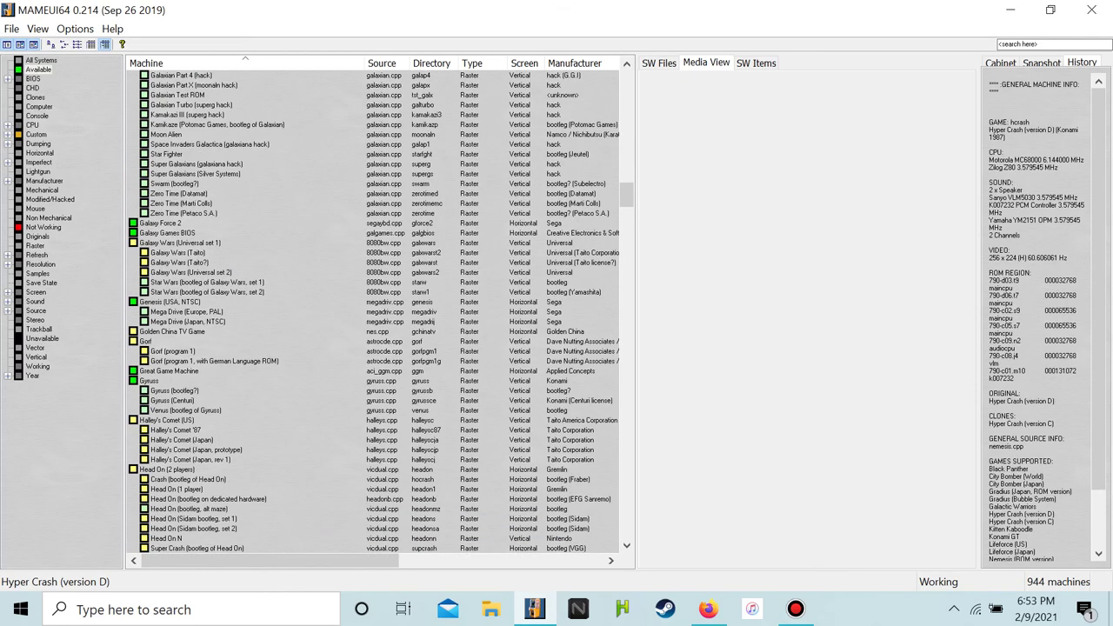
pyautogui.scroll(7, 380, 311)
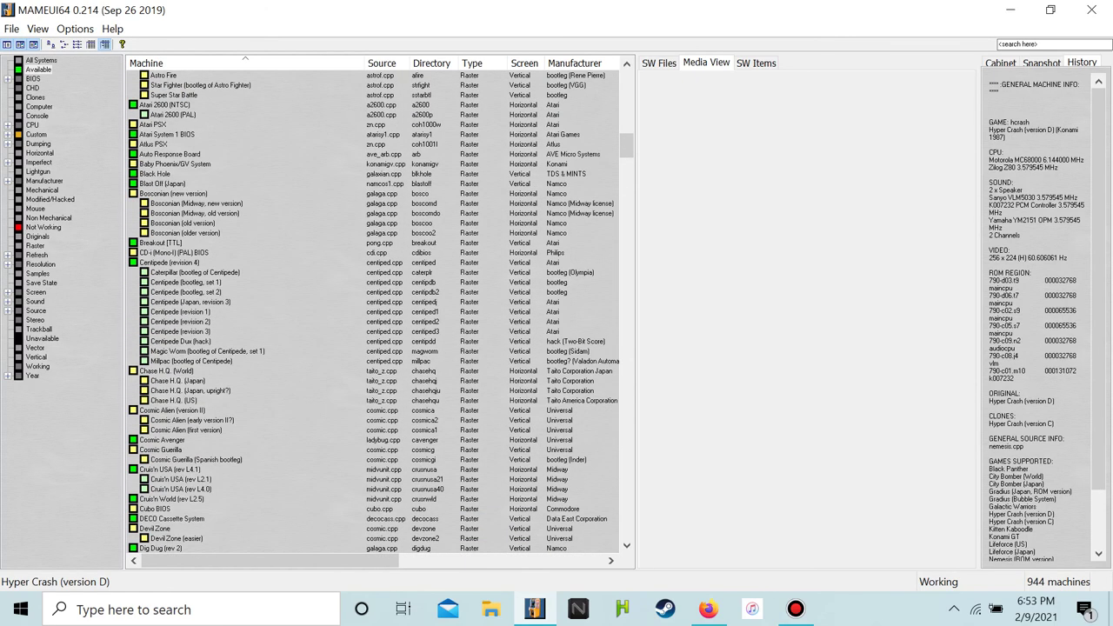
pyautogui.scroll(3, 374, 313)
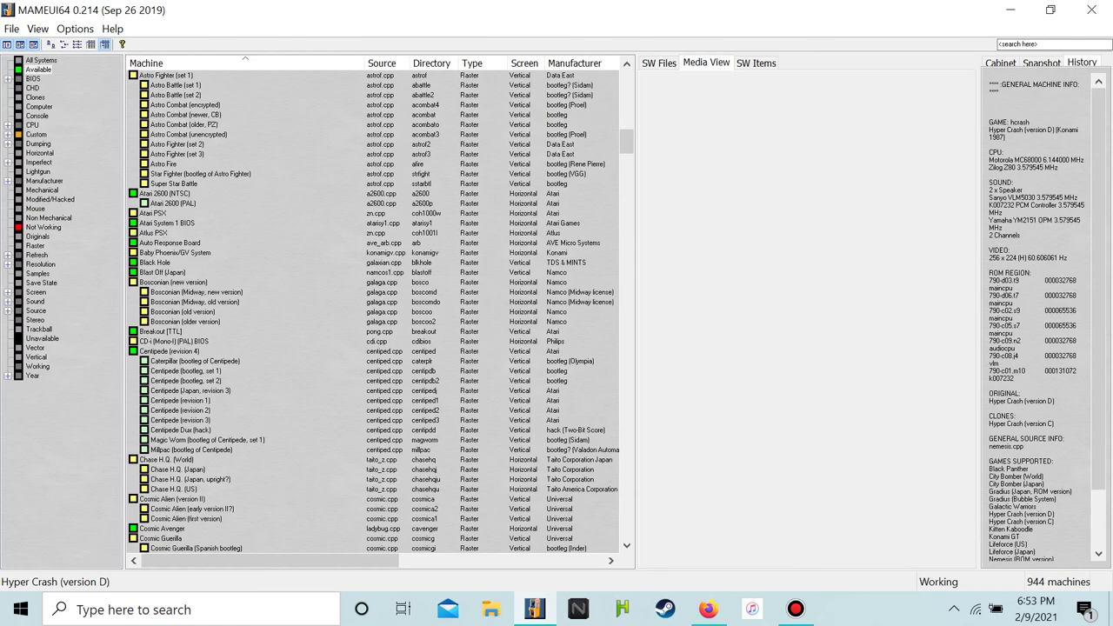
pyautogui.scroll(20, 374, 314)
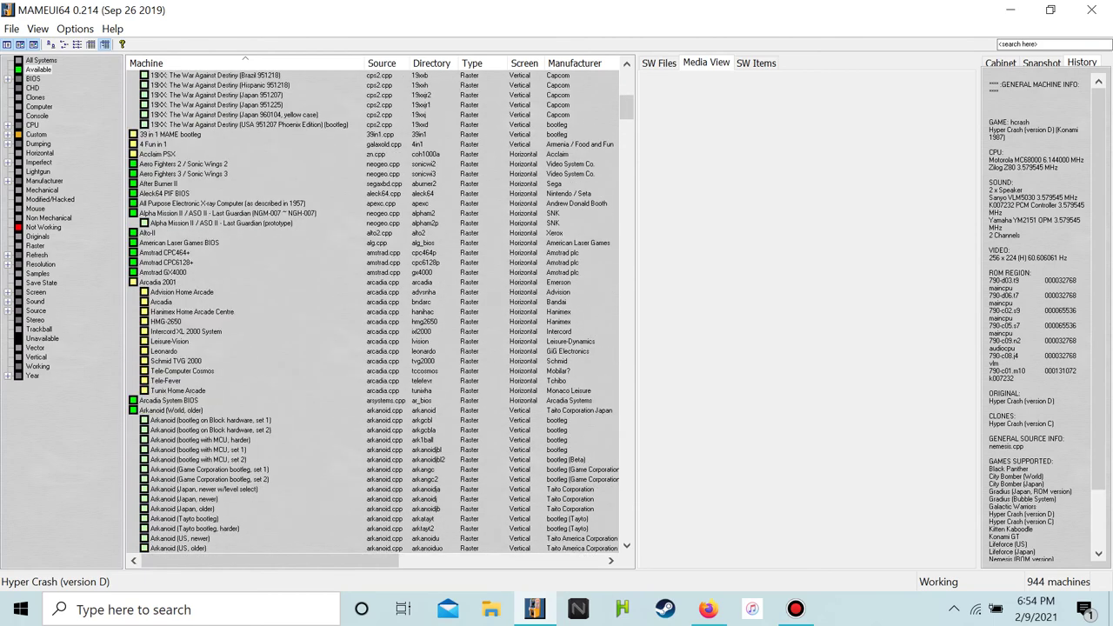
pyautogui.scroll(17, 380, 312)
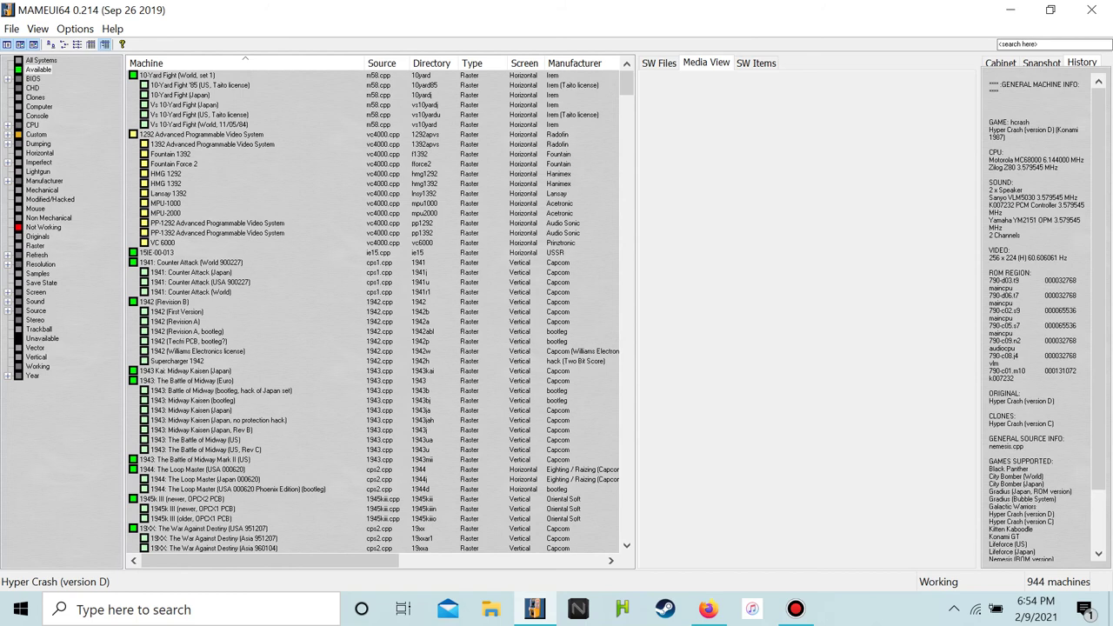
pyautogui.click(165, 302)
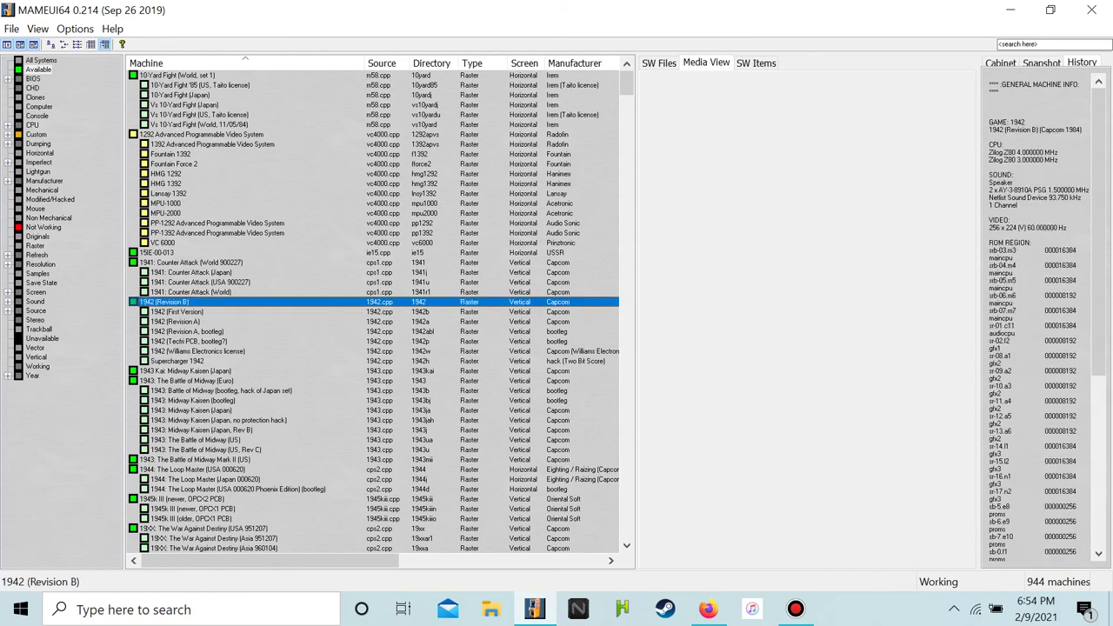
# Look through the filtered Available list from 1942 to Galaxian, viewing the details of 19XX: The War Against Destiny and Devil Zone (easier)
pyautogui.scroll(-3, 374, 312)
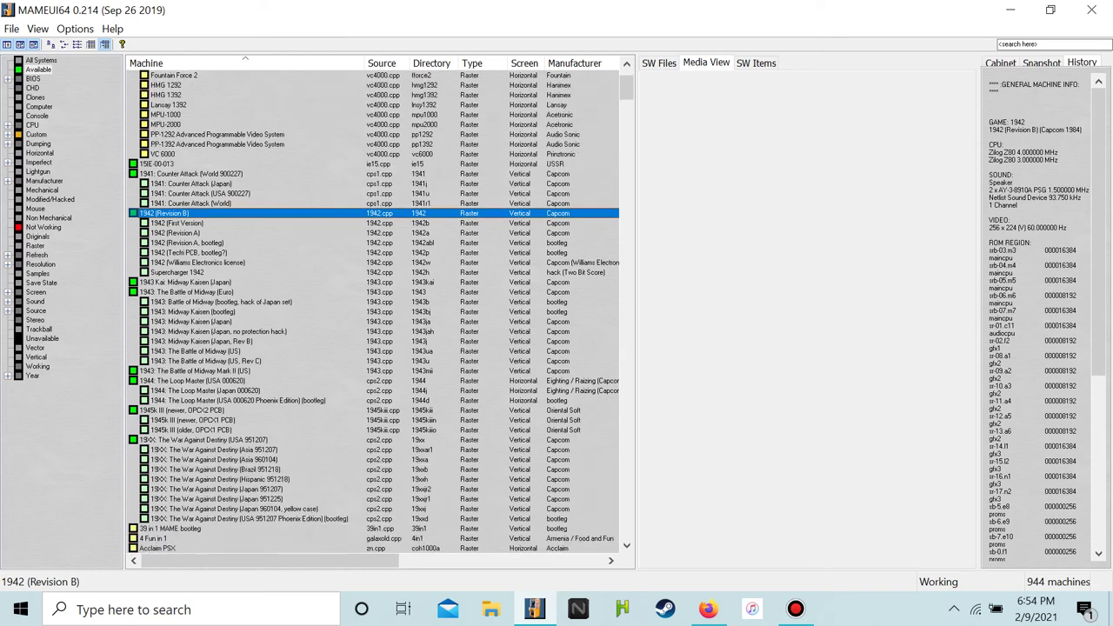
pyautogui.scroll(-11, 374, 312)
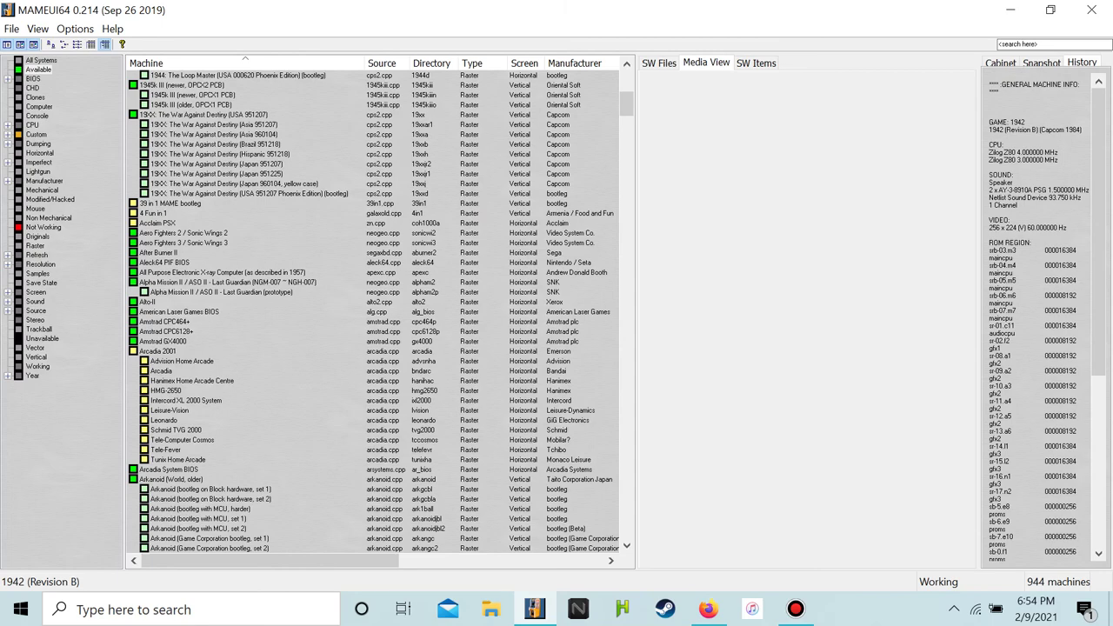
pyautogui.click(204, 114)
pyautogui.scroll(-5, 374, 311)
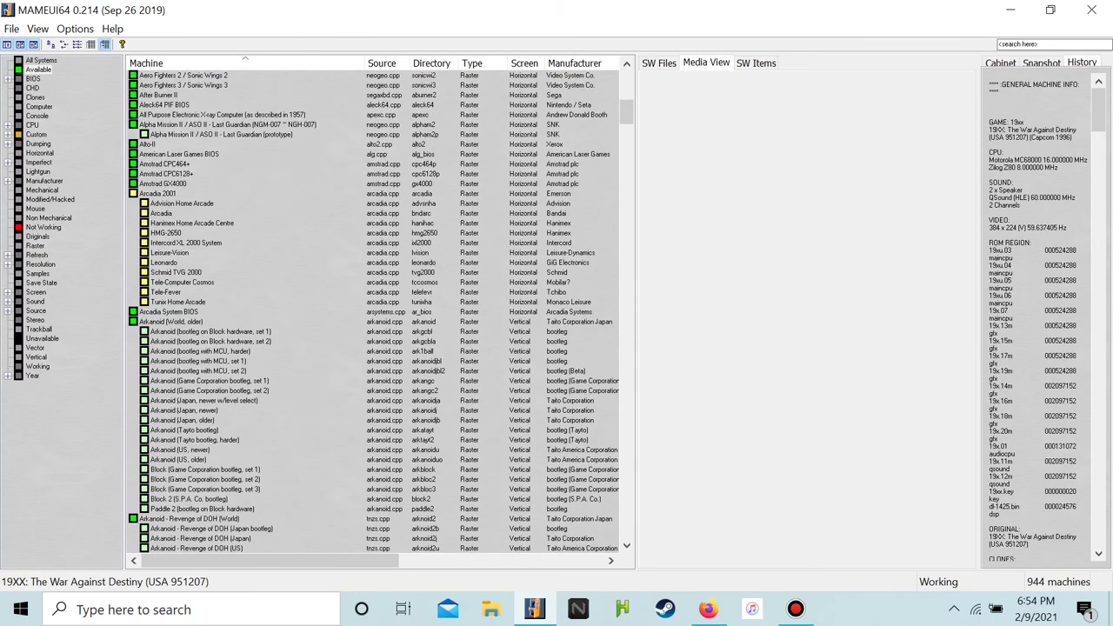
pyautogui.scroll(-20, 374, 311)
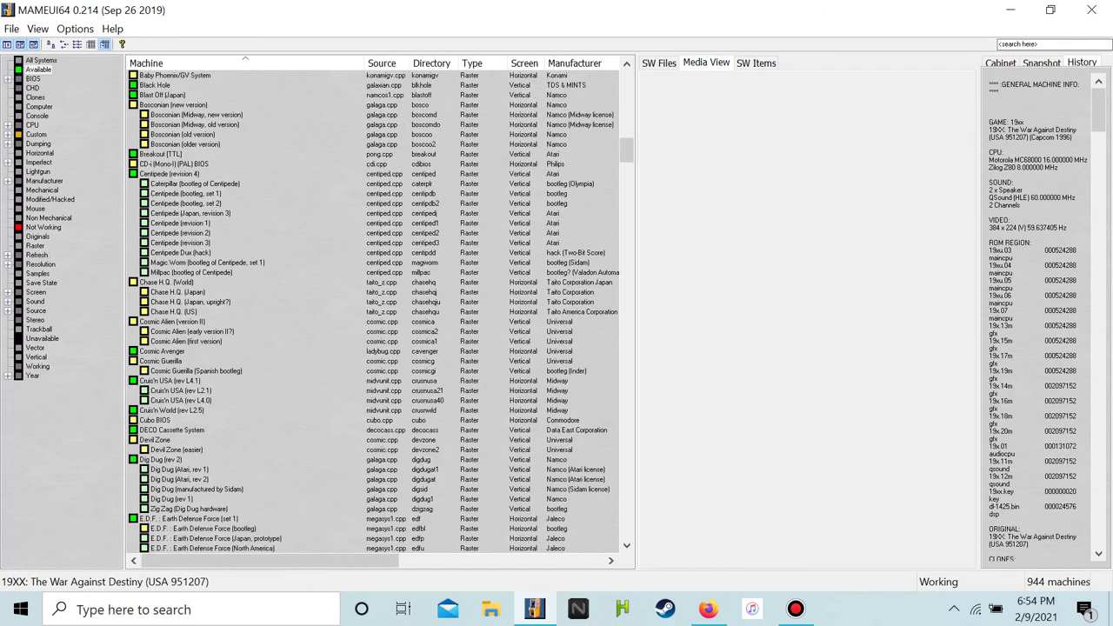
pyautogui.click(171, 409)
pyautogui.click(177, 449)
pyautogui.scroll(-20, 374, 311)
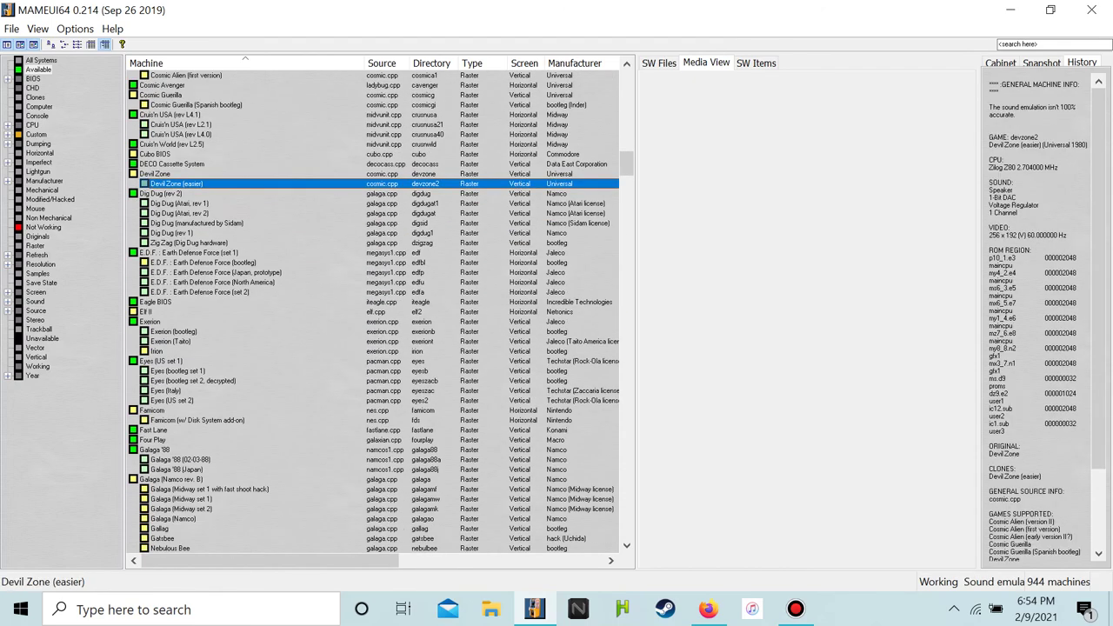
pyautogui.scroll(3, 374, 311)
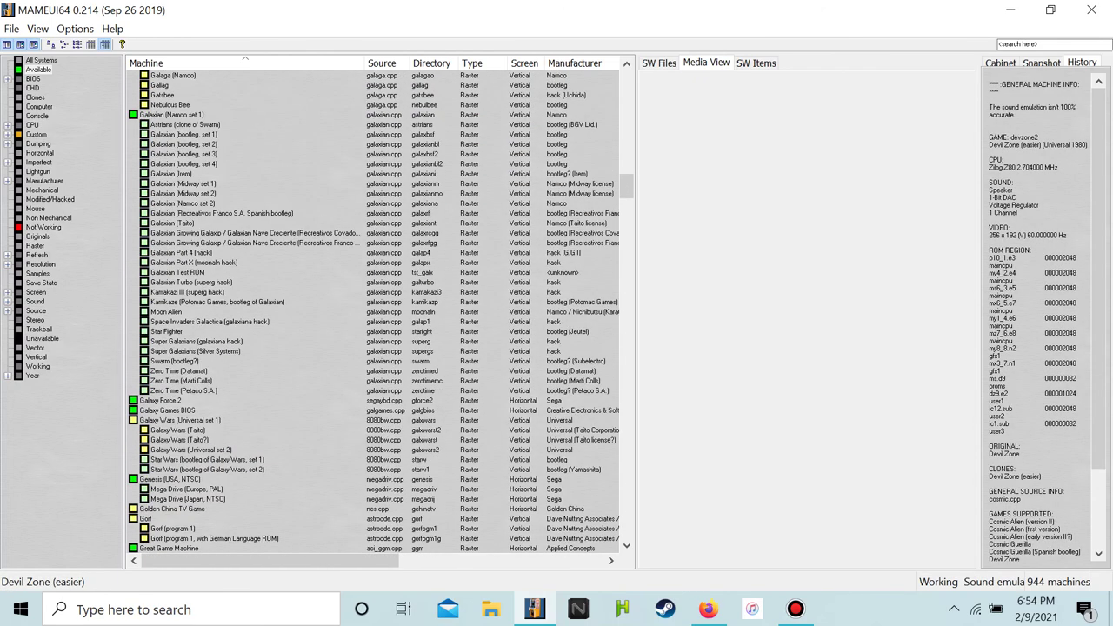
# View the details of Galaxian (Namco set 1), Super Missile Attack (not encrypted) and Moon Cresta (Nichibutsu)
pyautogui.click(172, 114)
pyautogui.scroll(-19, 374, 311)
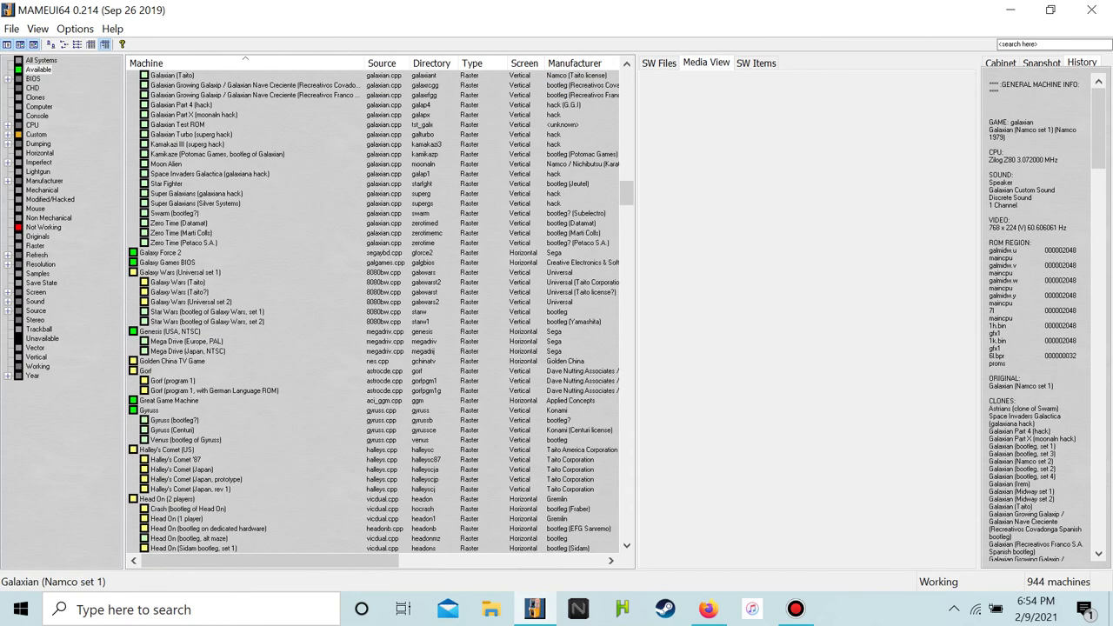
pyautogui.scroll(-20, 373, 311)
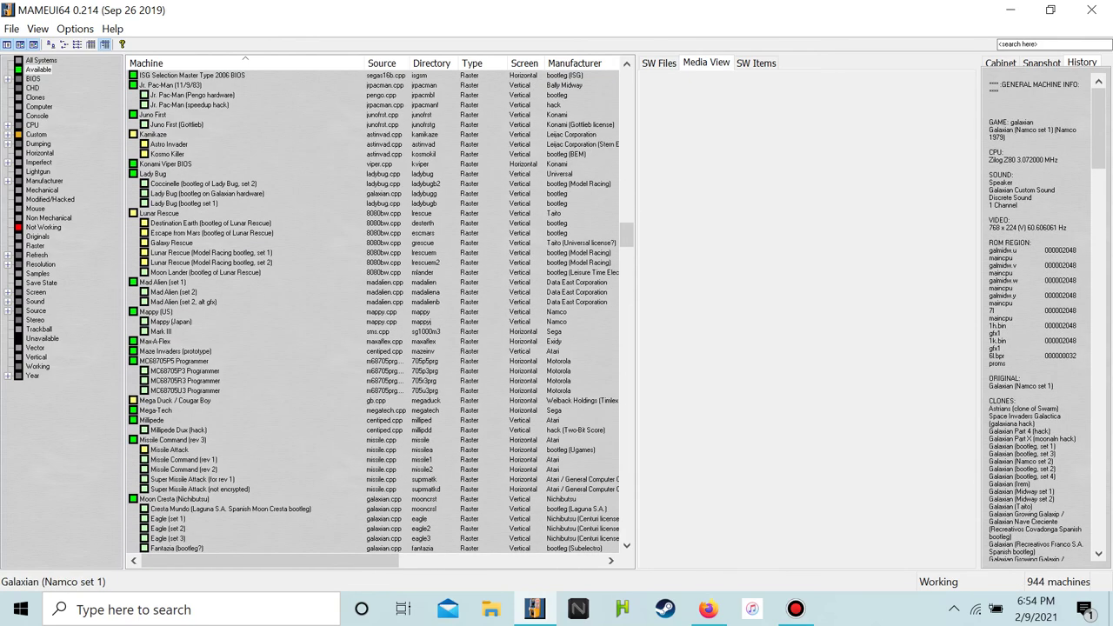
pyautogui.click(199, 282)
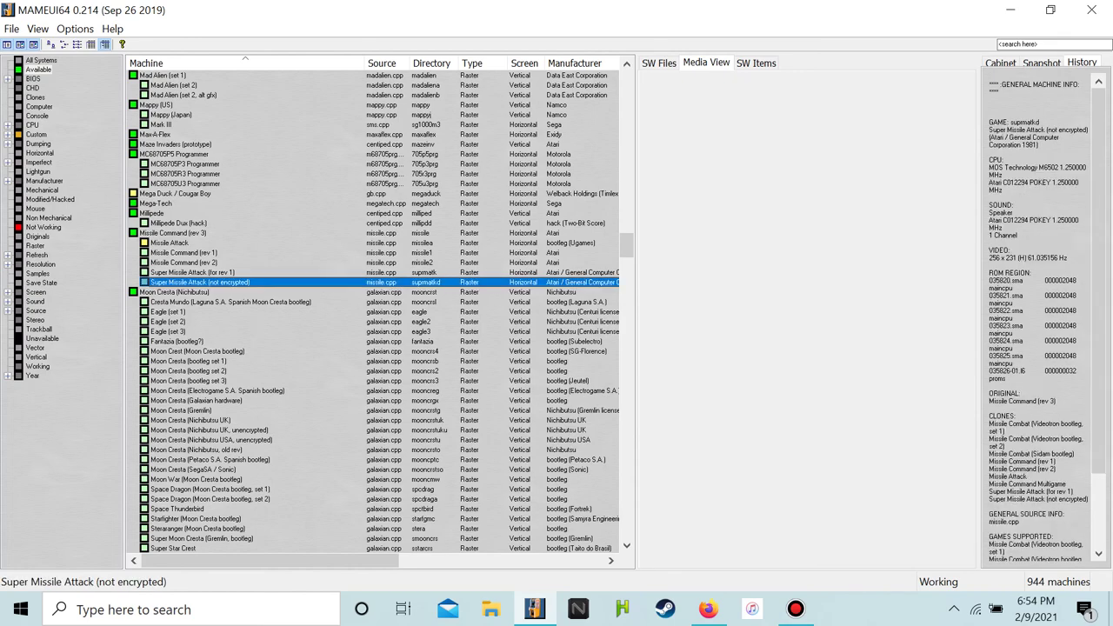
pyautogui.click(174, 292)
pyautogui.scroll(3, 373, 311)
pyautogui.scroll(-15, 374, 312)
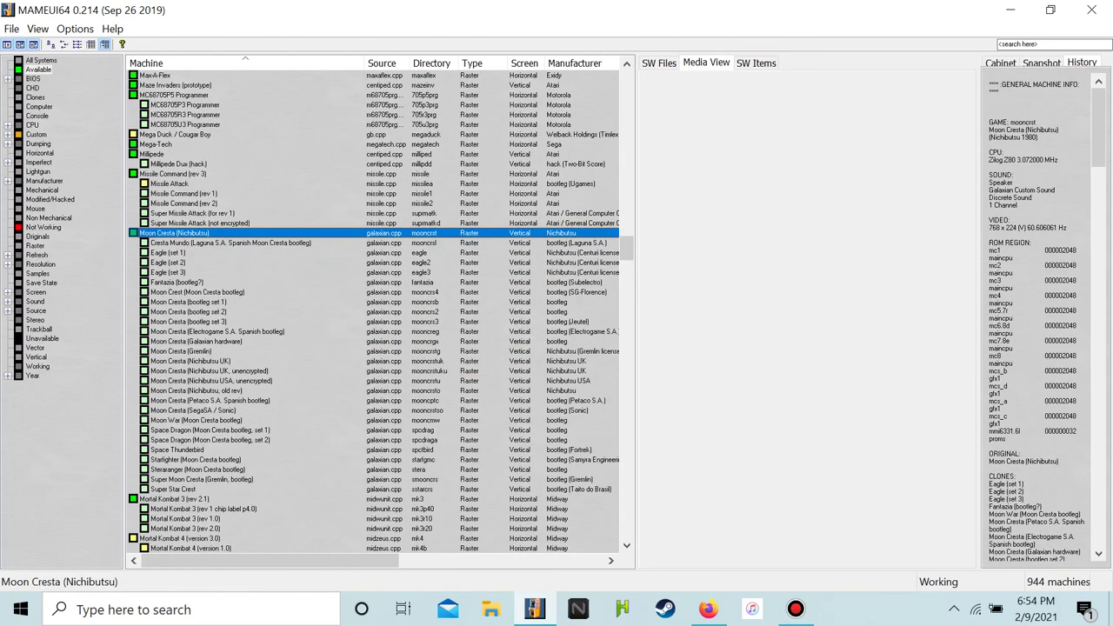
# Look through the Available list past Mr. Do! and Ms. Pac-Man and view the details of Pac-Man Plus
pyautogui.scroll(-7, 374, 311)
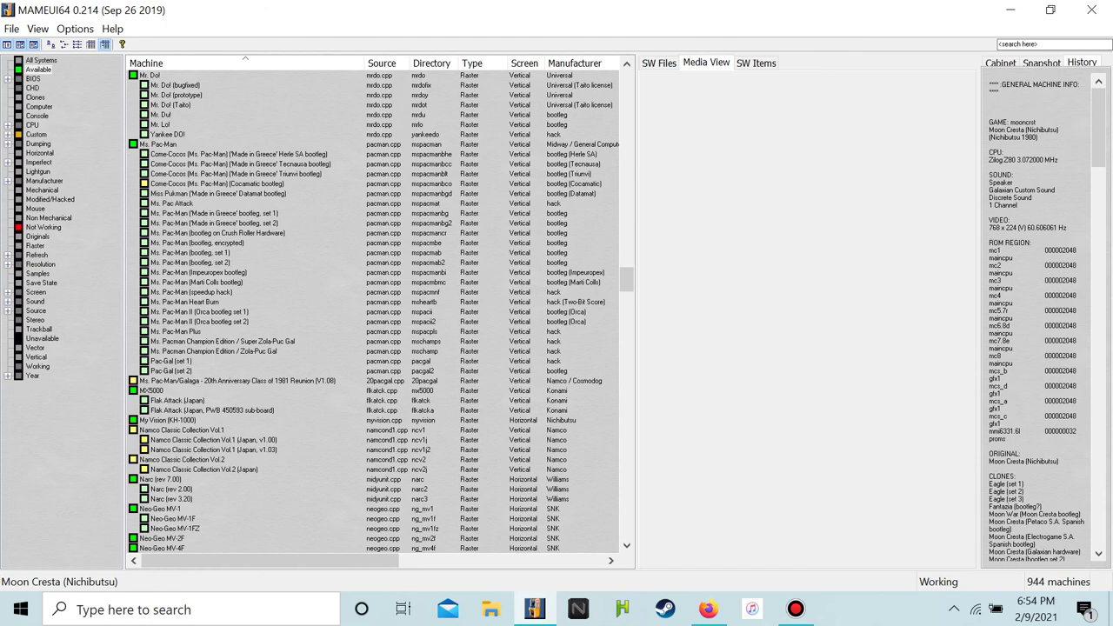
pyautogui.scroll(-8, 374, 312)
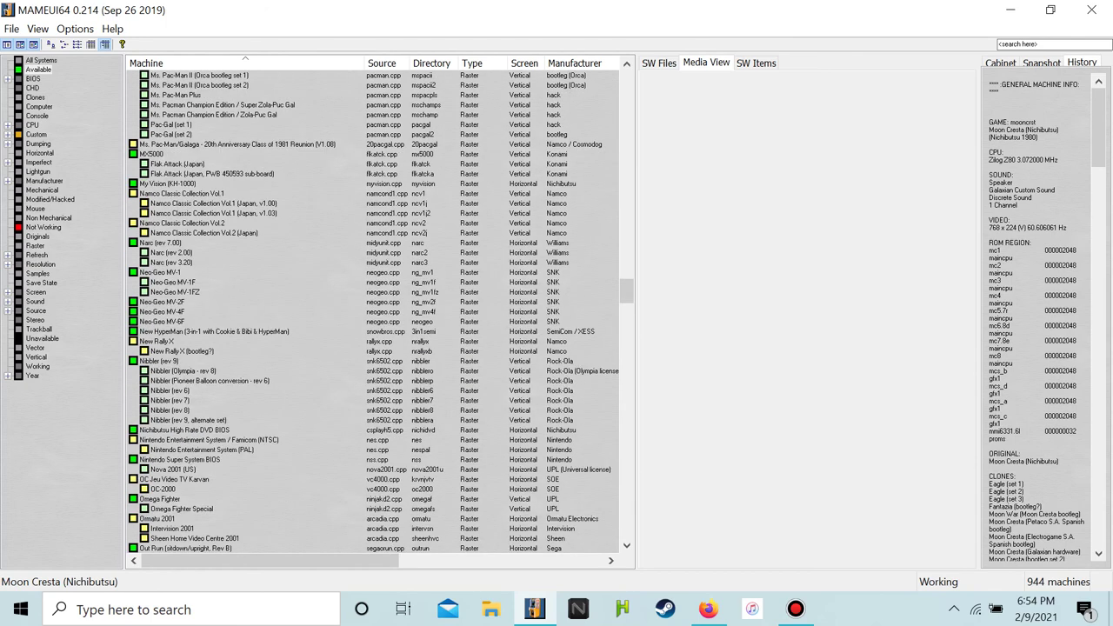
pyautogui.scroll(-8, 374, 311)
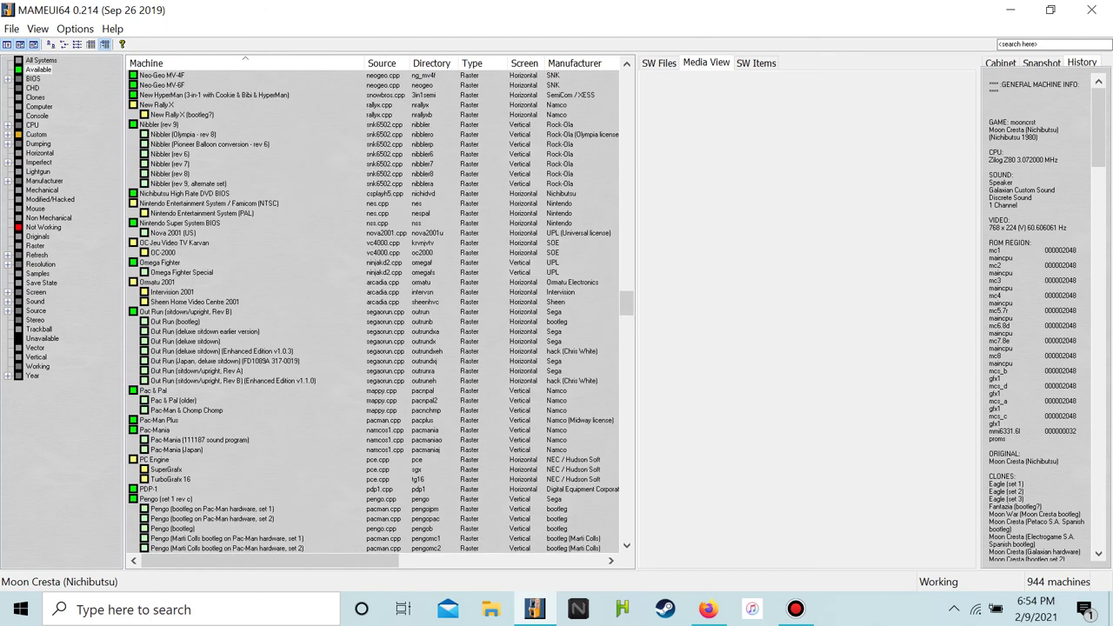
pyautogui.click(159, 420)
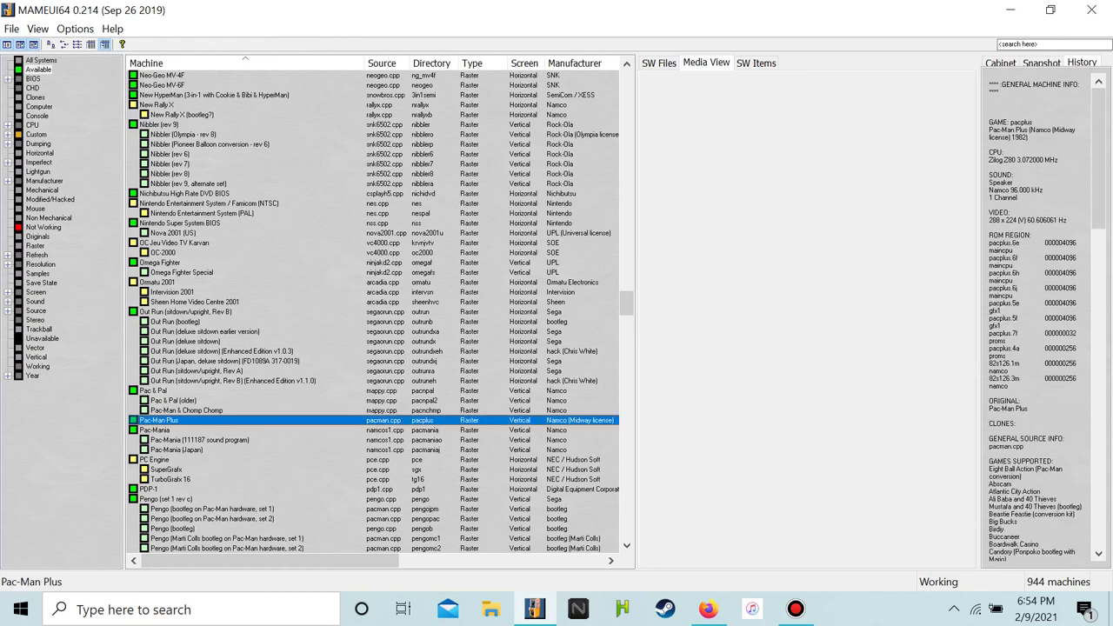
# Examine the Available machines from Pac-Man Plus through Pengo, Phoenix, Raiden and Scramble to the Space Invaders sets
pyautogui.scroll(-12, 374, 311)
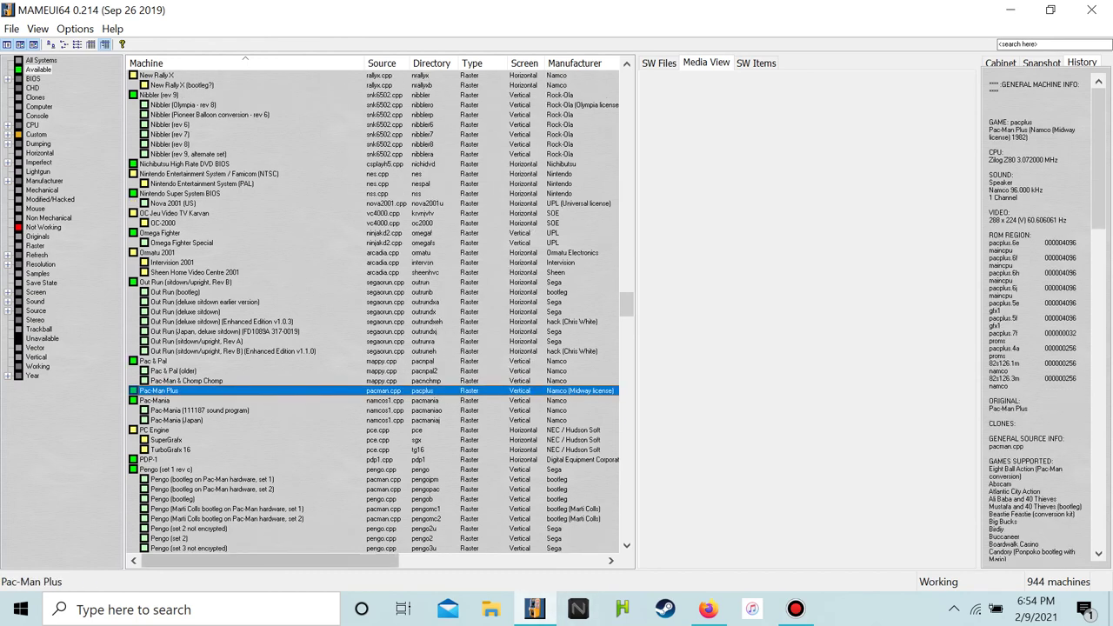
pyautogui.scroll(-5, 374, 311)
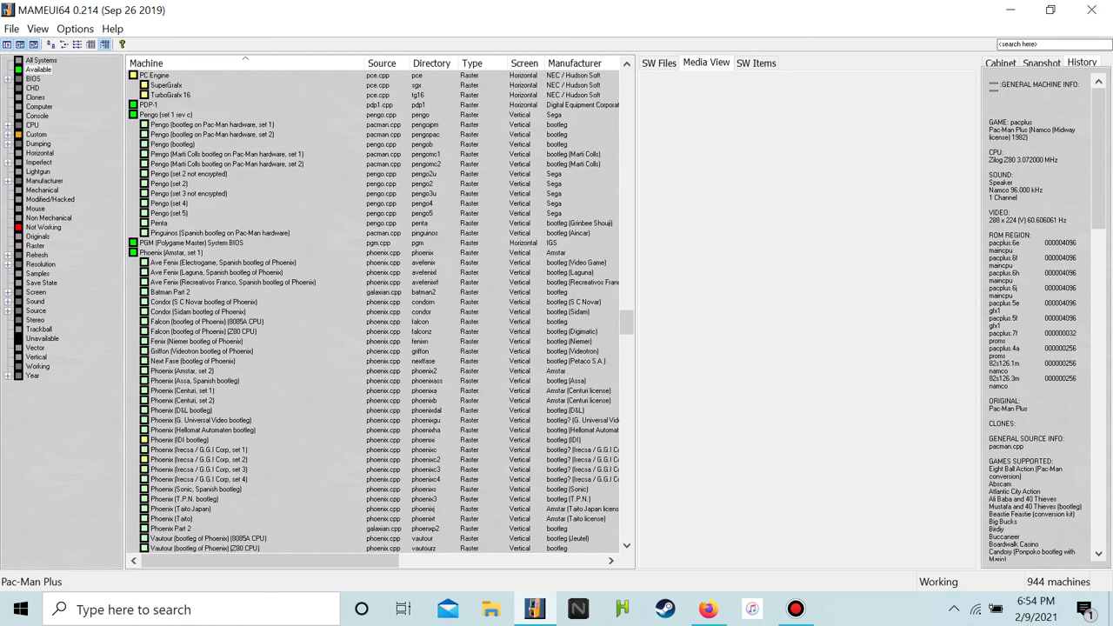
pyautogui.scroll(-4, 374, 312)
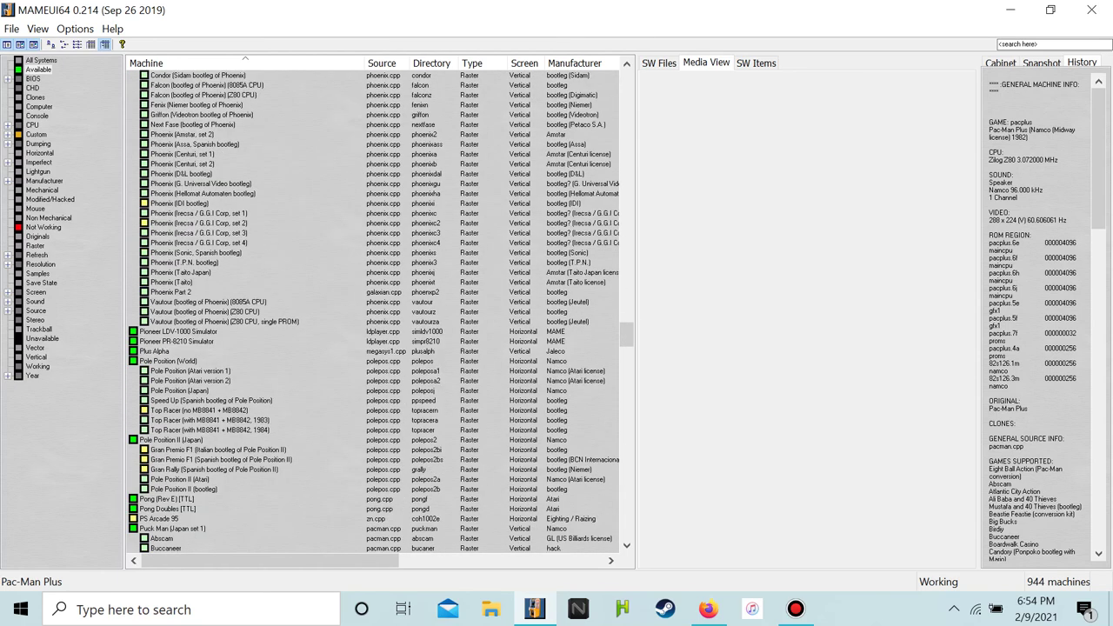
pyautogui.scroll(-12, 373, 311)
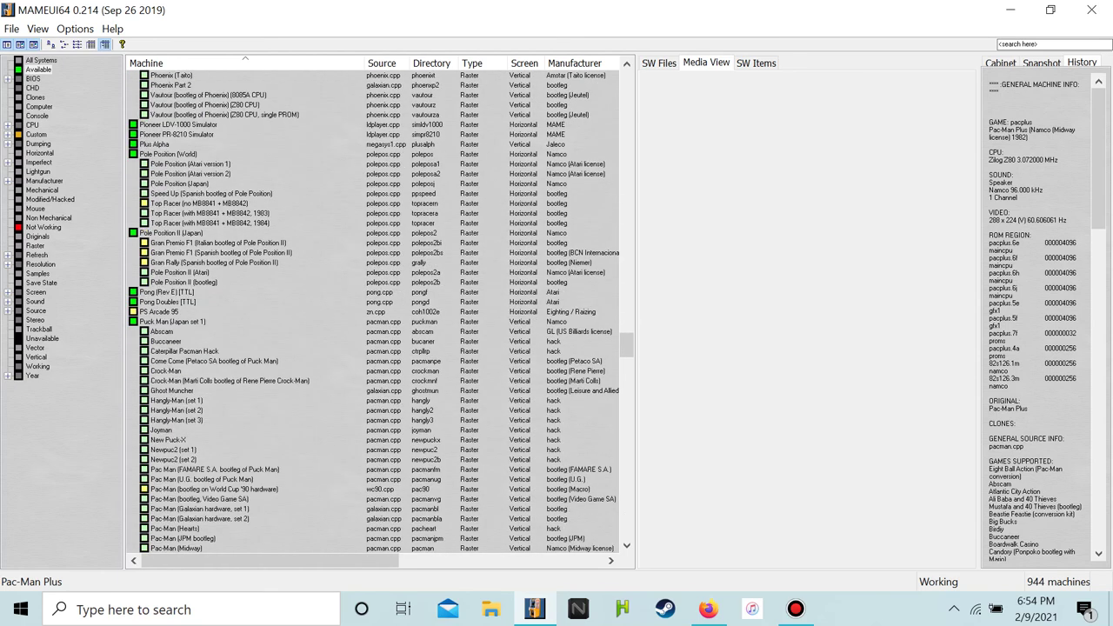
pyautogui.scroll(-4, 373, 311)
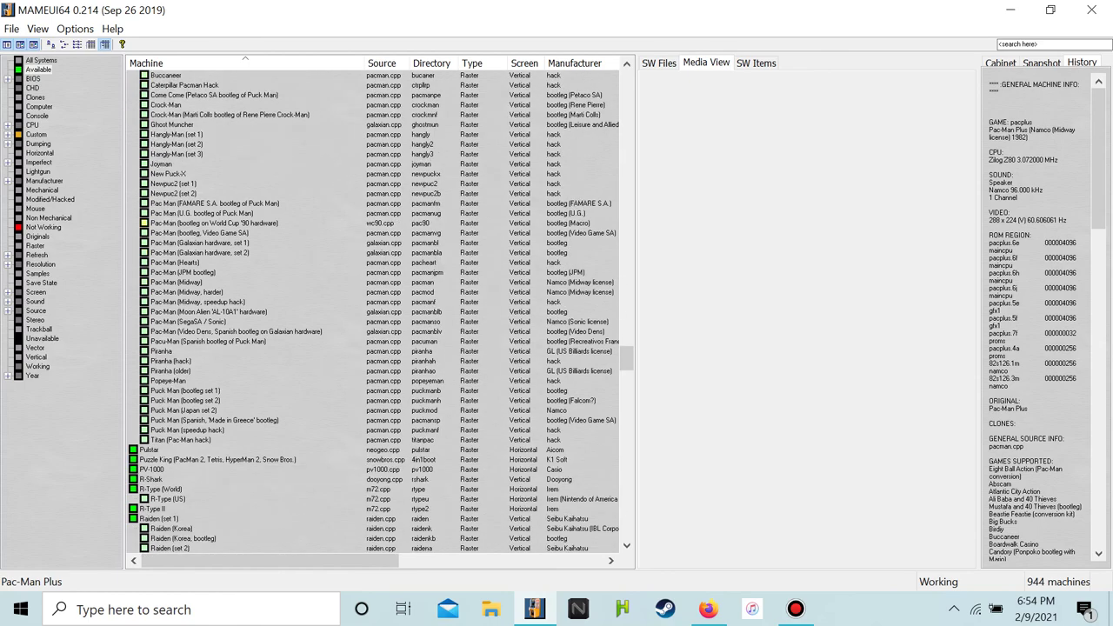
pyautogui.scroll(-18, 373, 311)
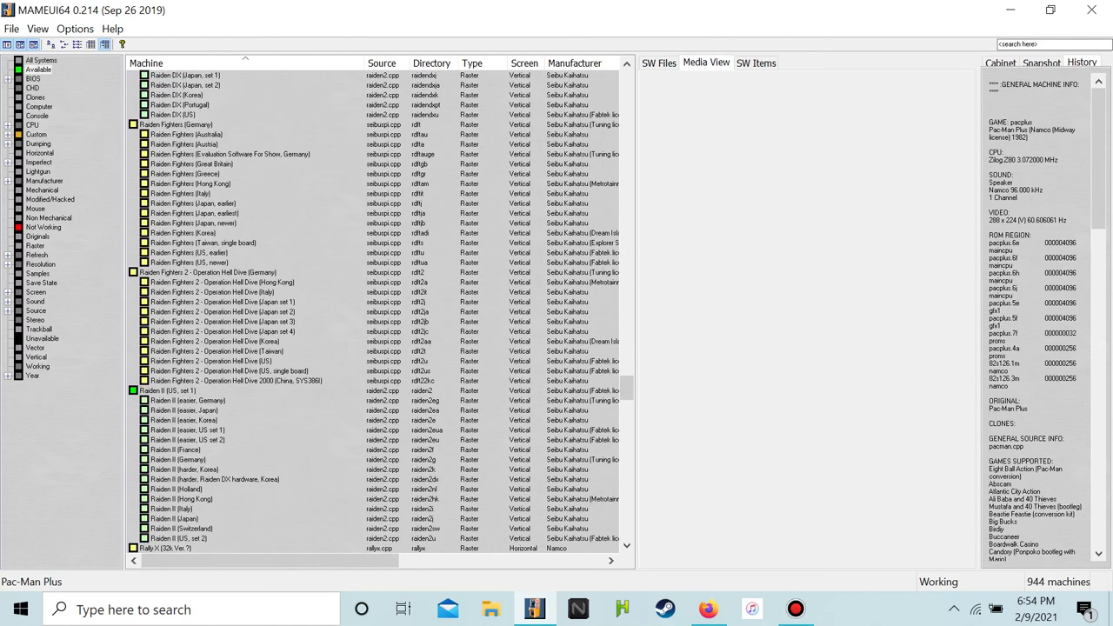
pyautogui.scroll(-13, 373, 312)
pyautogui.scroll(-16, 380, 312)
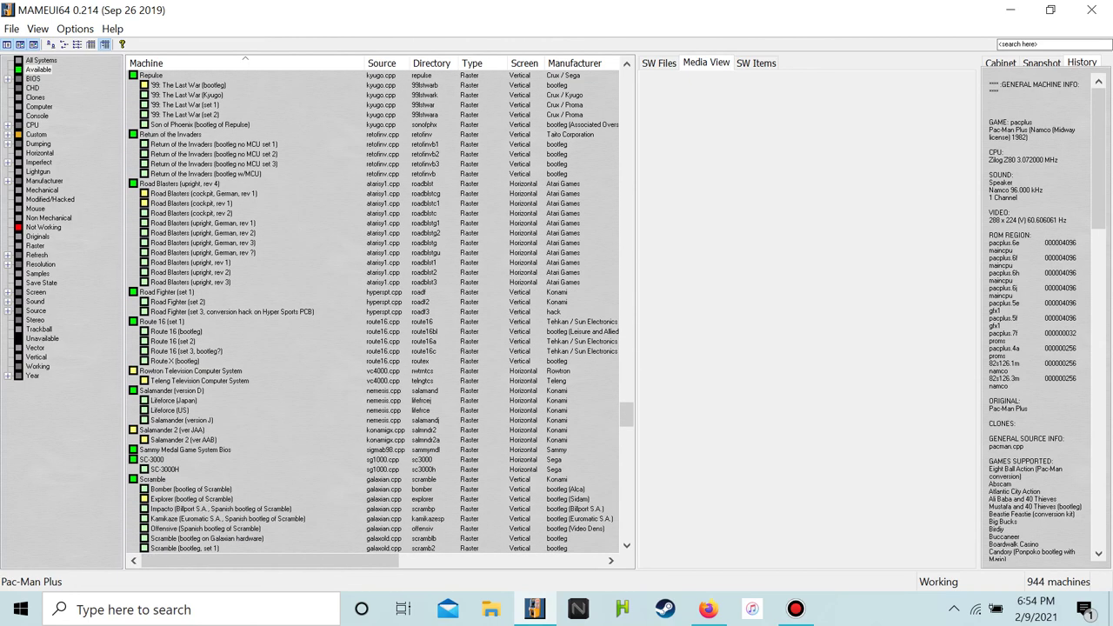
pyautogui.scroll(-13, 380, 313)
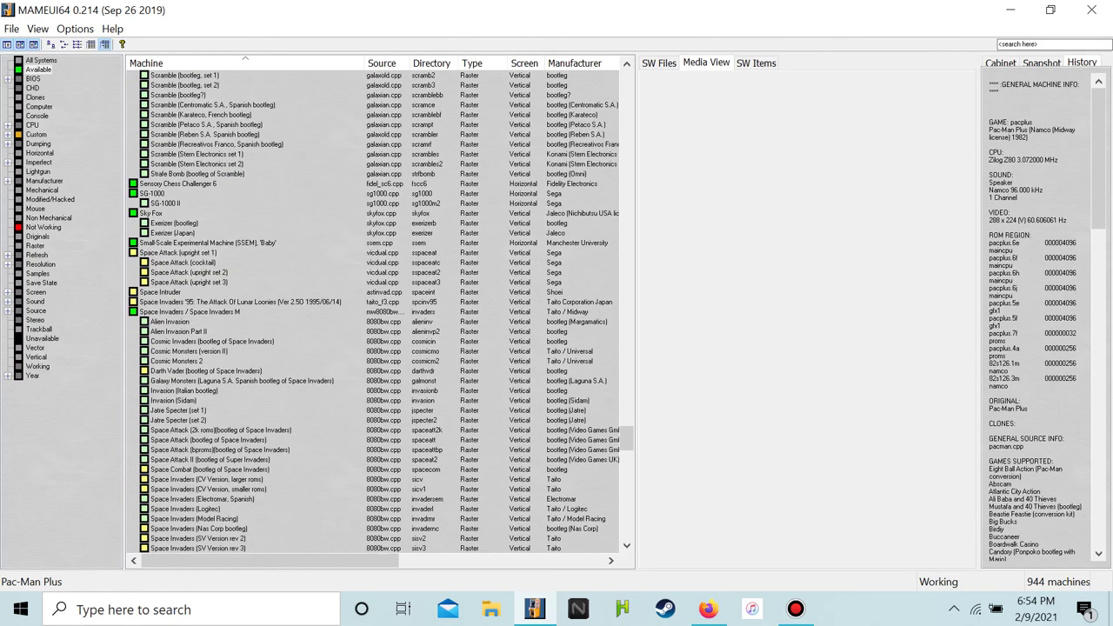
pyautogui.scroll(1, 380, 312)
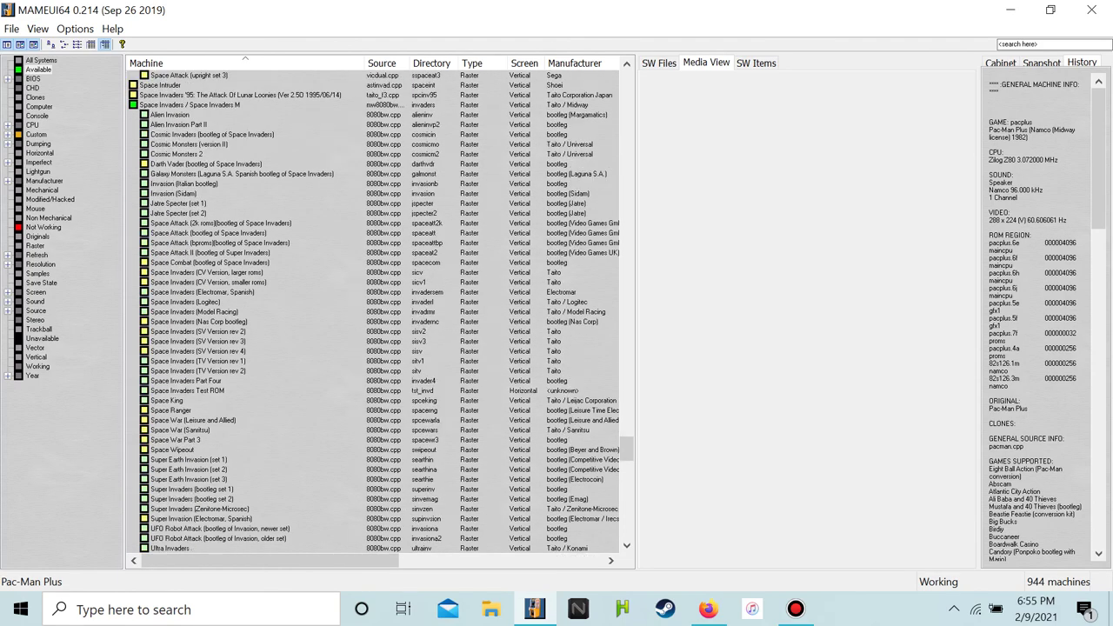
pyautogui.scroll(-3, 380, 312)
pyautogui.scroll(6, 380, 313)
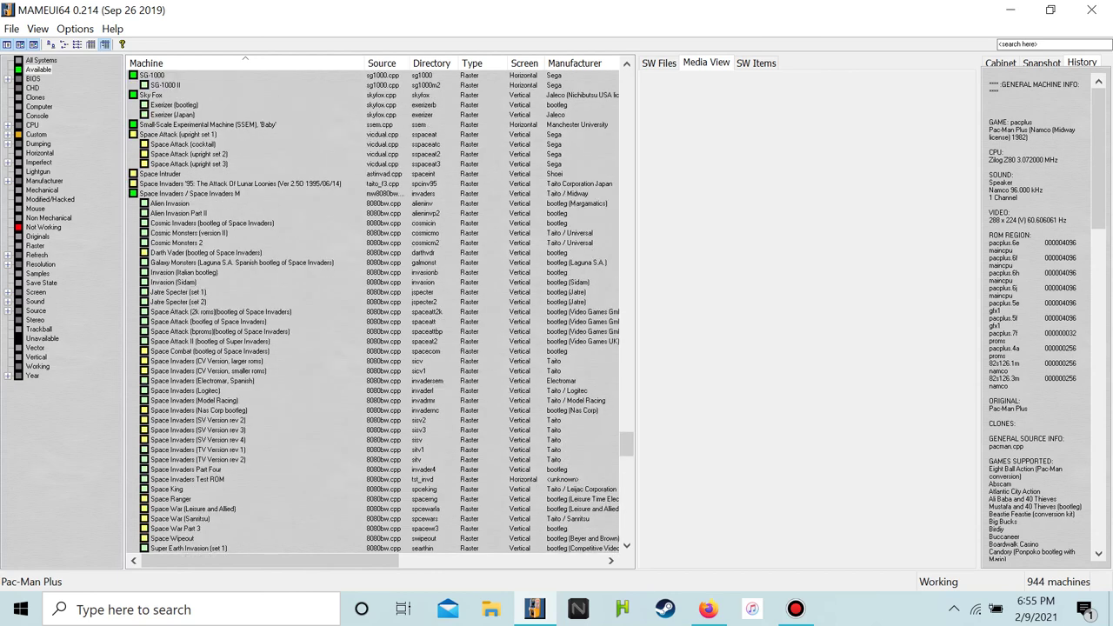
# Compare the details of Space Invaders '95: The Attack Of Lunar Loonies and Space Invaders / Space Invaders M, leaving Space Invaders '95 selected
pyautogui.click(240, 184)
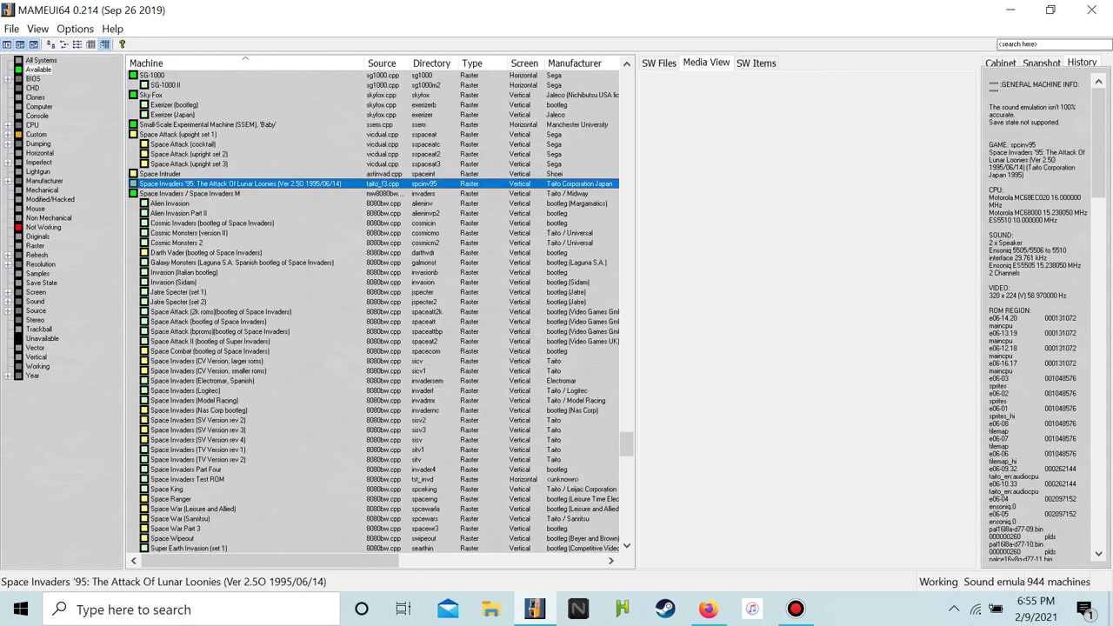
pyautogui.press('Down')
pyautogui.press('Down')
pyautogui.press('Up')
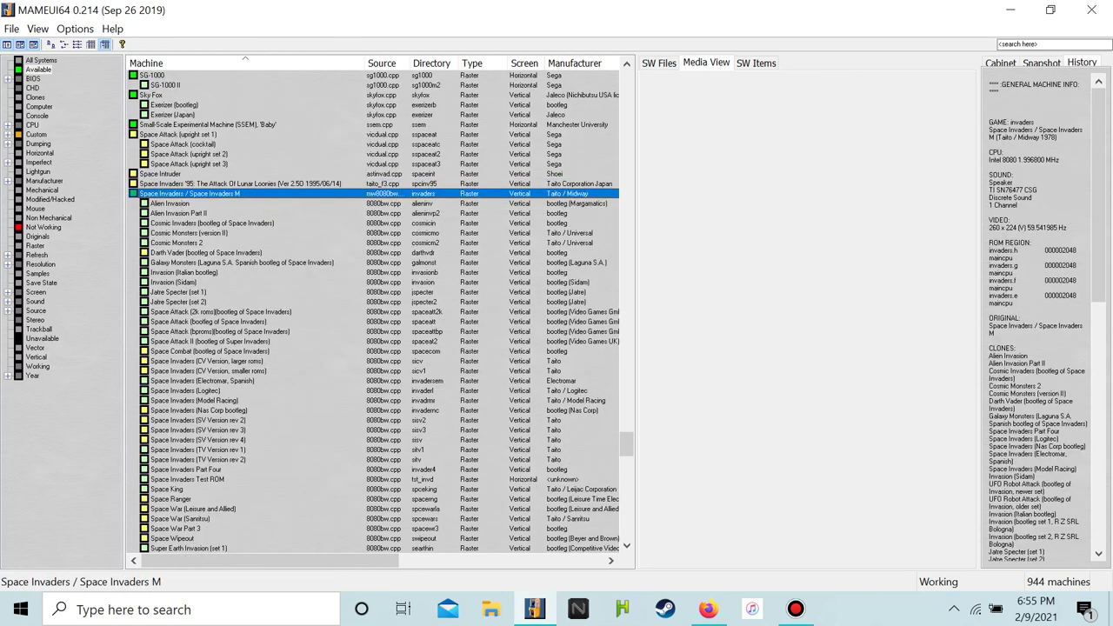
pyautogui.press('Up')
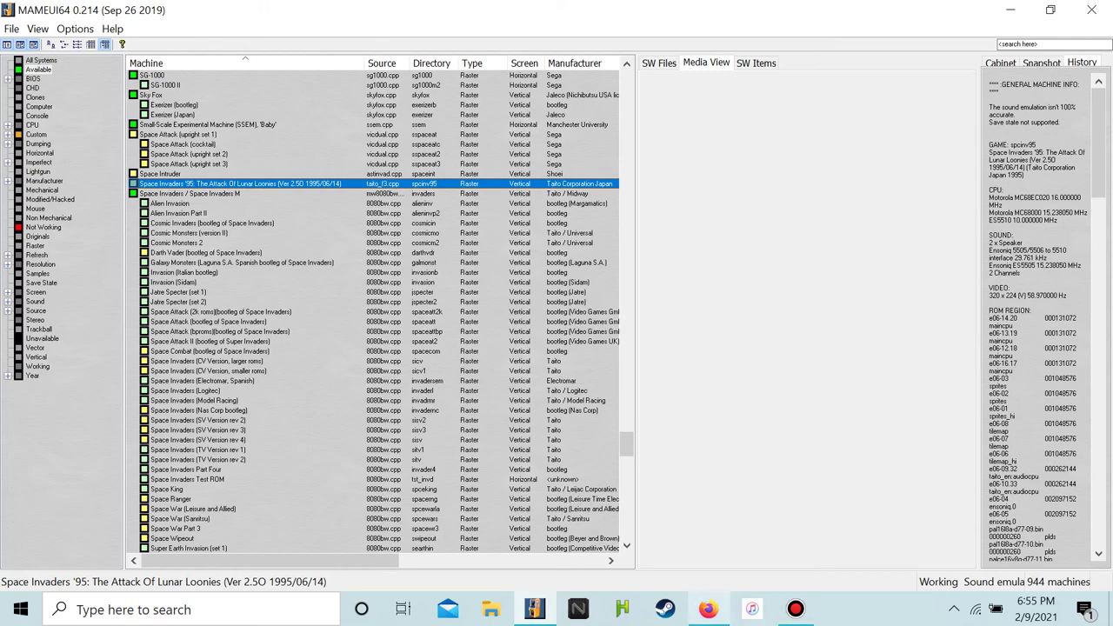
# Switch to Firefox's MAME214RomsOnlyMerged directory listing and look through the ROM archives from the H entries to the sc4 entries
pyautogui.moveTo(709, 609)
pyautogui.click(708, 537)
pyautogui.click(97, 35)
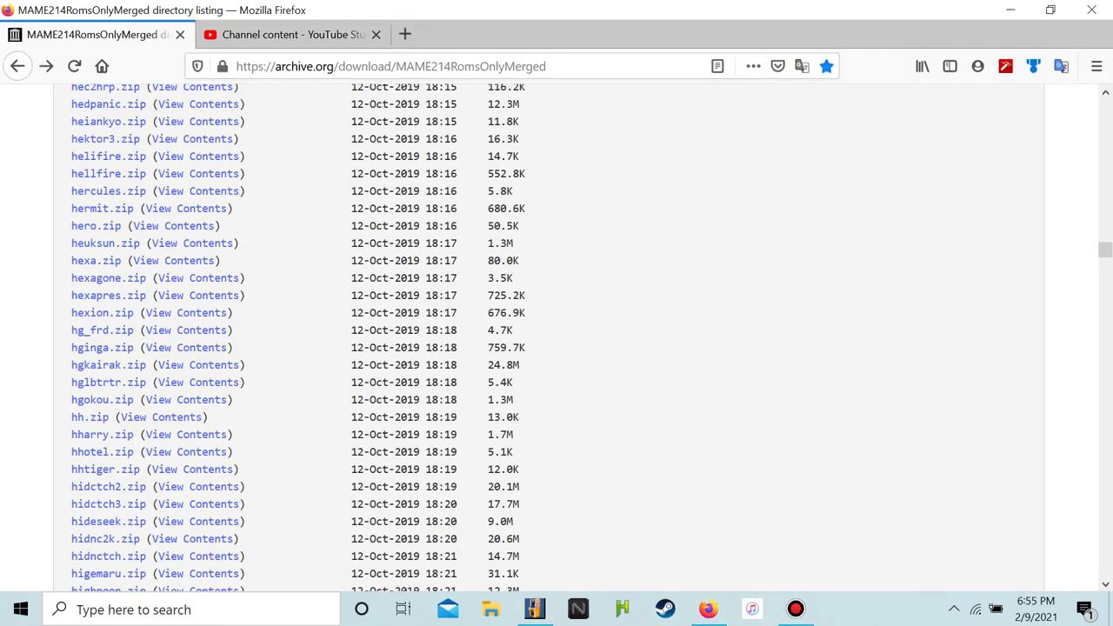
pyautogui.scroll(-5, 186, 454)
pyautogui.scroll(-15, 556, 339)
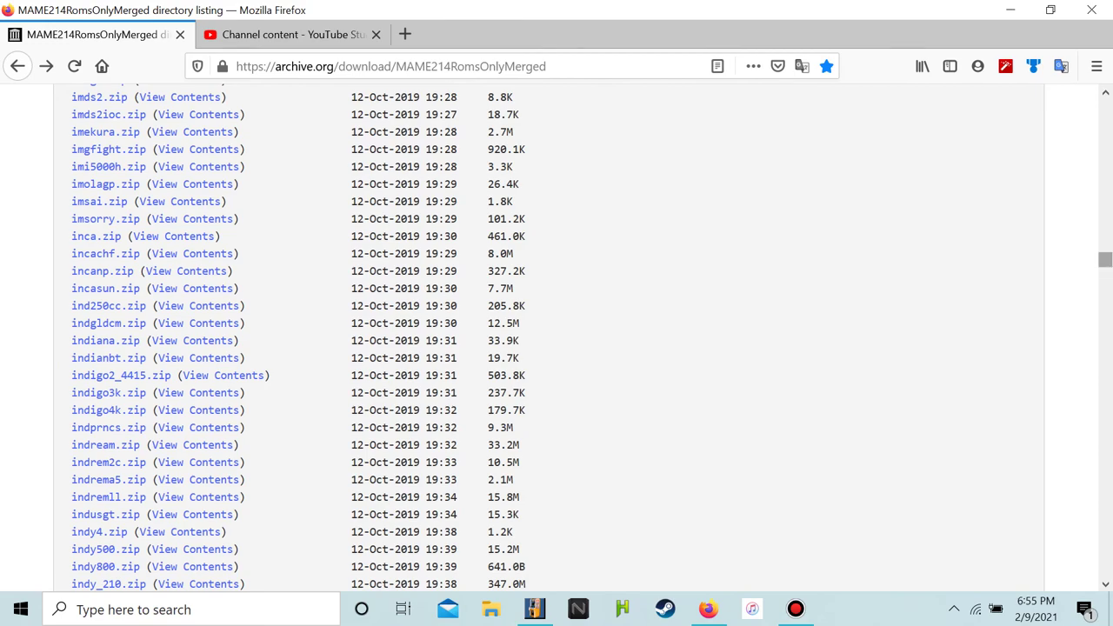
pyautogui.scroll(-20, 1104, 259)
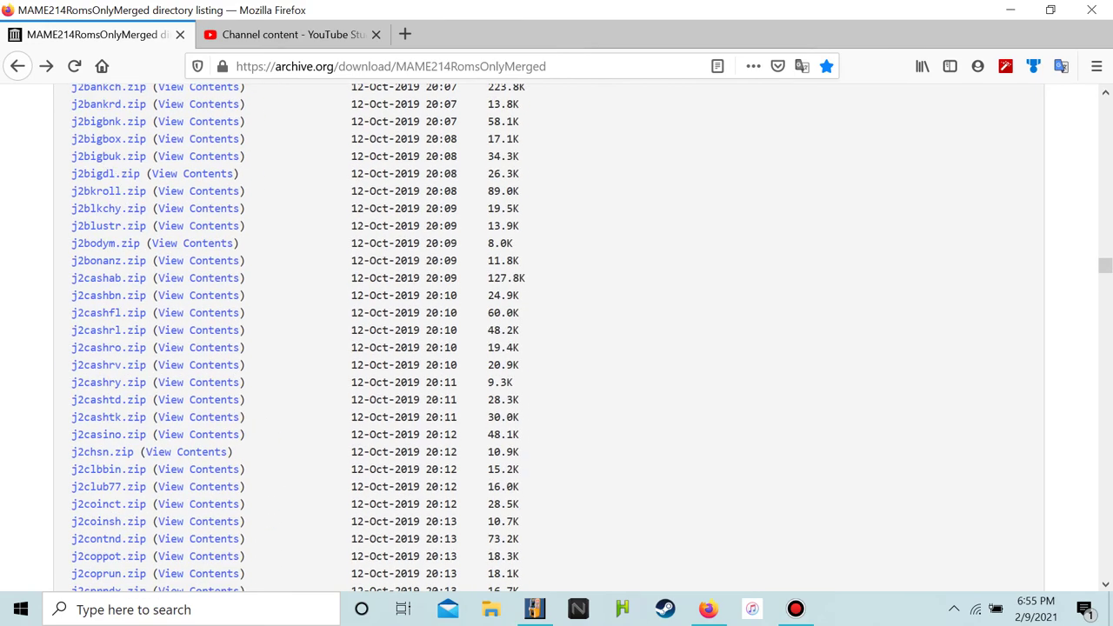
pyautogui.moveTo(1105, 266); pyautogui.dragTo(1104, 449)
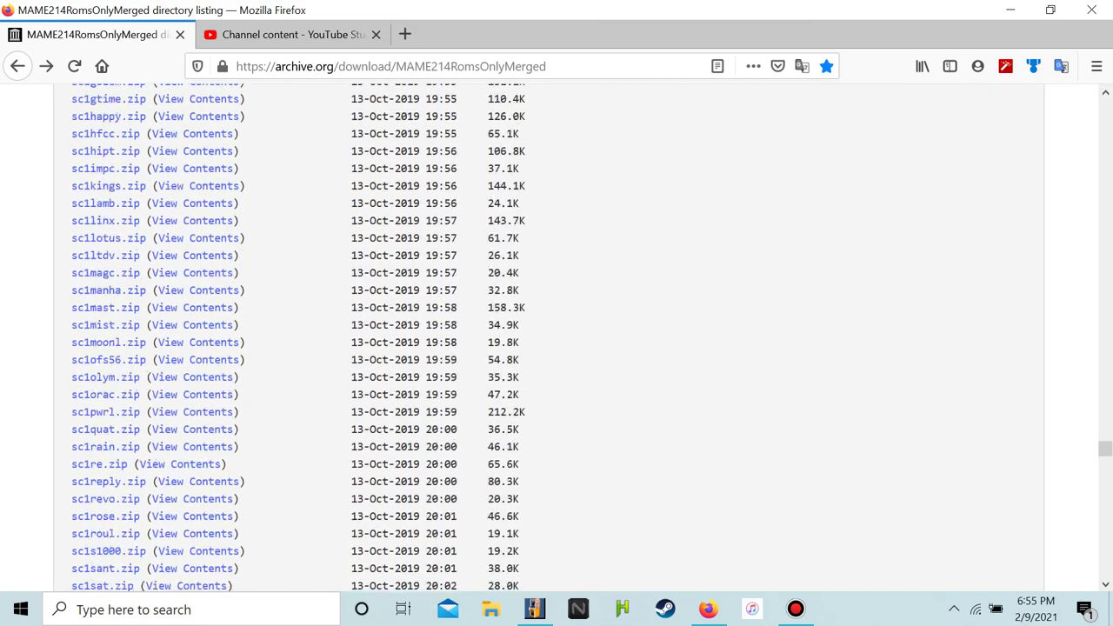
pyautogui.scroll(-20, 109, 228)
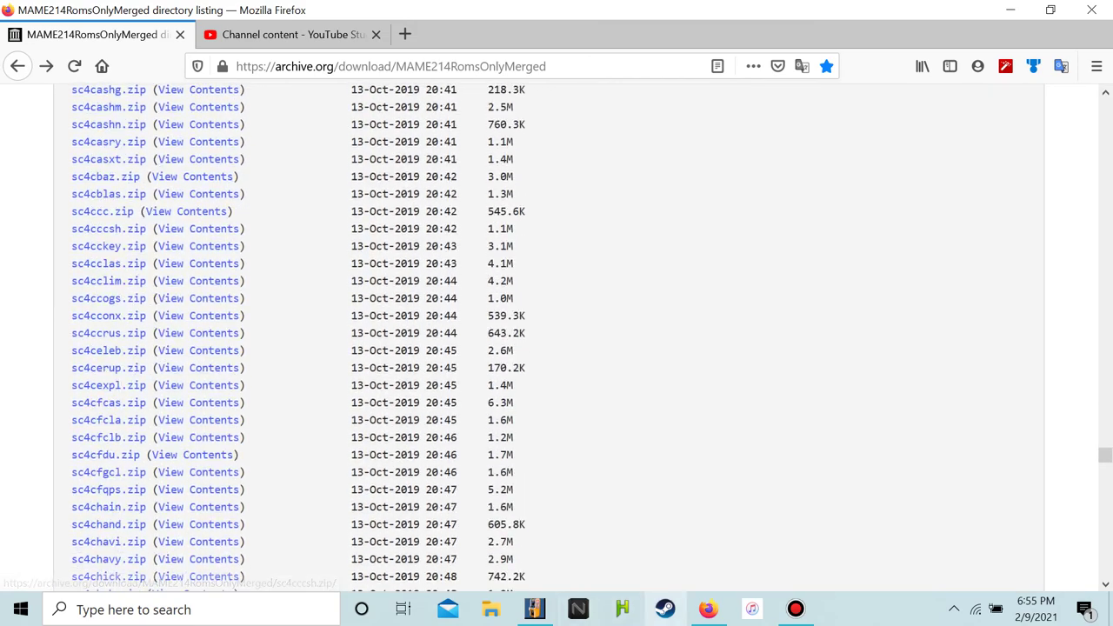
# Check the selected Space Invaders '95 machine's ROM name in MAMEUI64, returning to Firefox's directory listing to look past the sc4 and sc5 entries
pyautogui.click(534, 609)
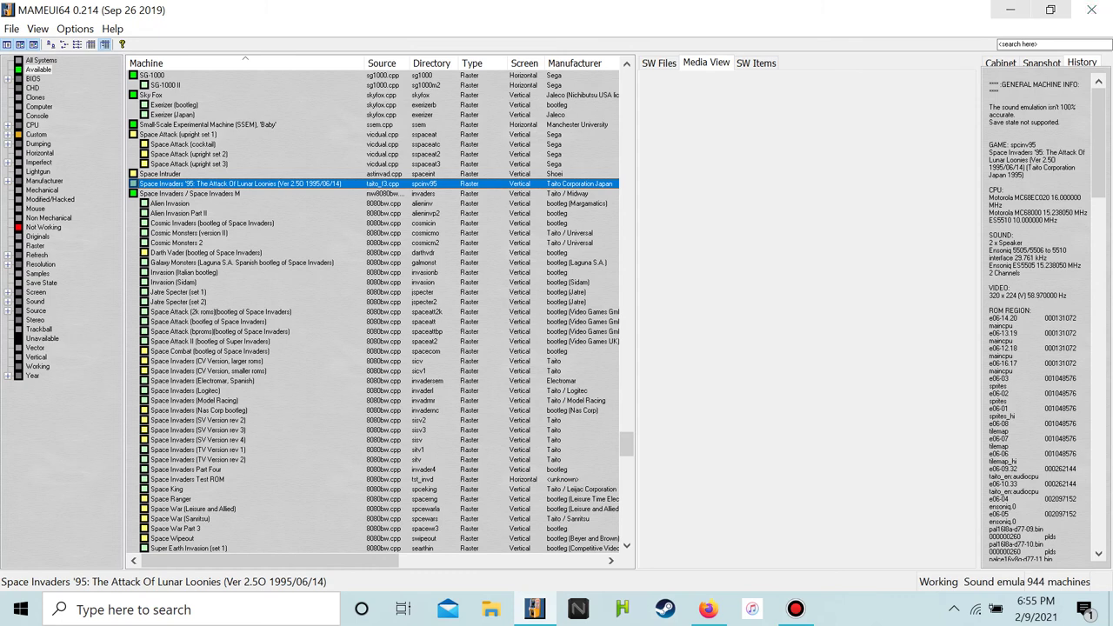
pyautogui.click(1010, 10)
pyautogui.scroll(-10, 198, 361)
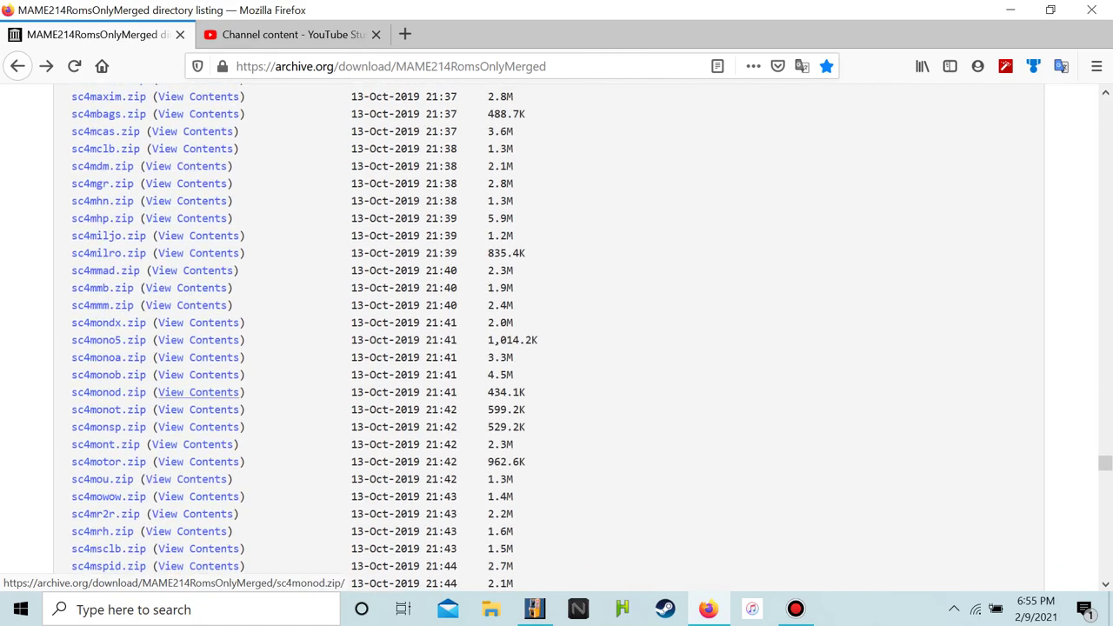
pyautogui.scroll(-20, 198, 361)
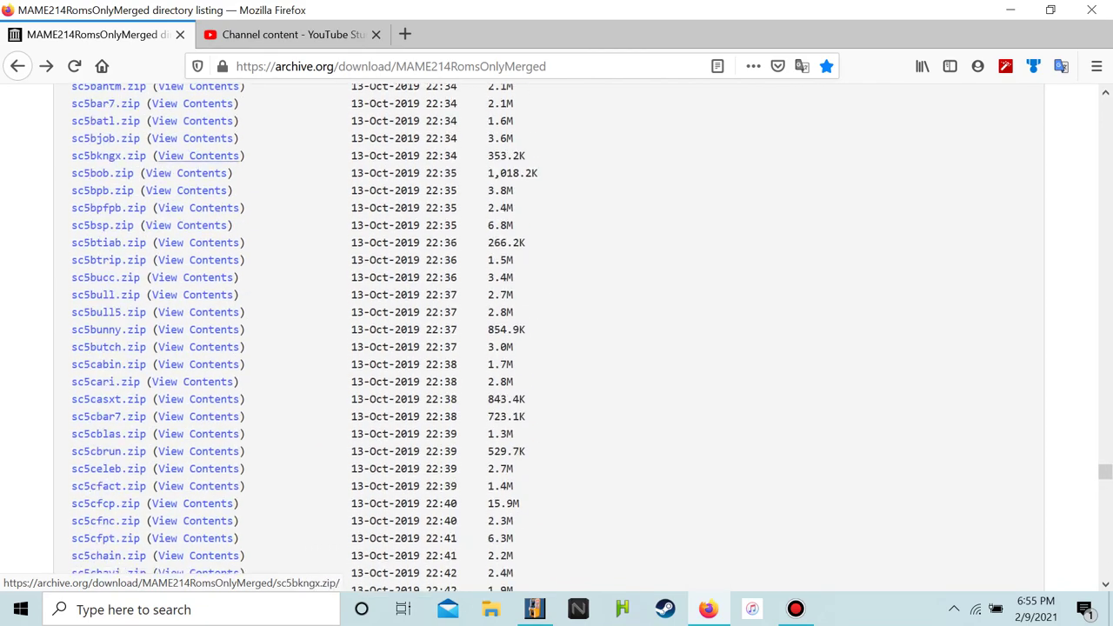
pyautogui.click(535, 609)
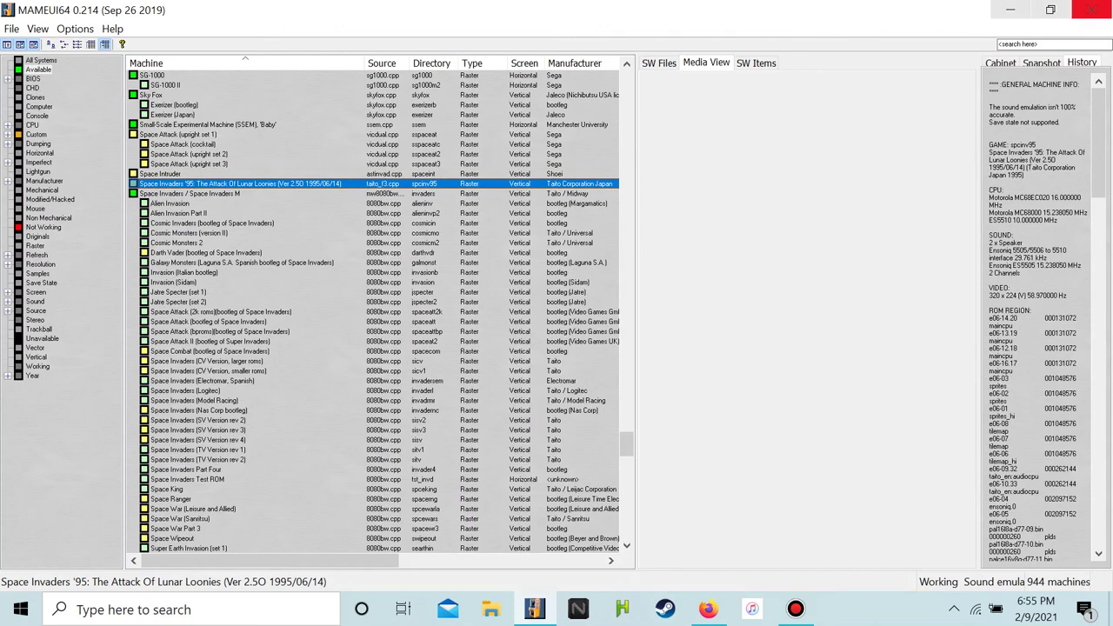
pyautogui.click(1009, 9)
pyautogui.scroll(-20, 198, 361)
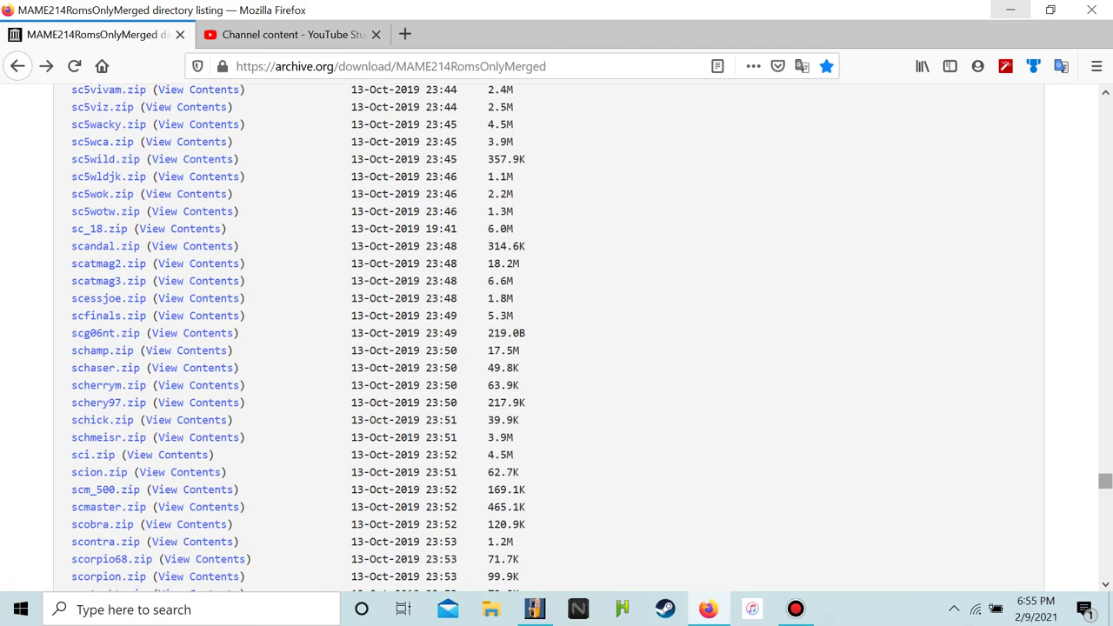
# Look through the directory listing from the tandy entries back through the su, st and sp archives to find spcinv95.zip
pyautogui.moveTo(1104, 481); pyautogui.dragTo(1105, 521)
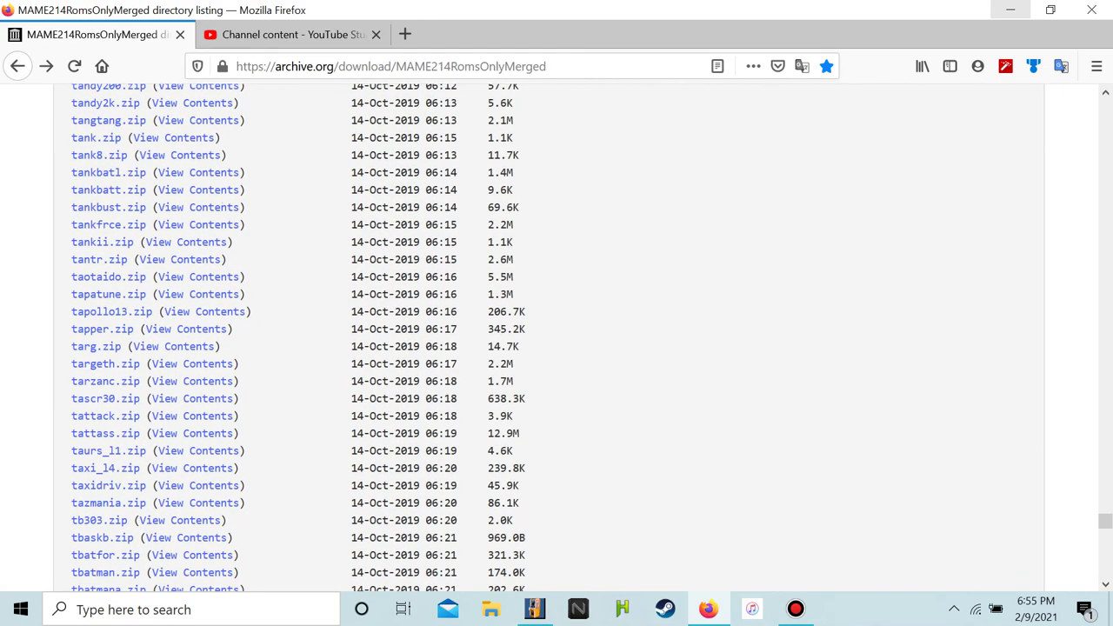
pyautogui.scroll(10, 109, 441)
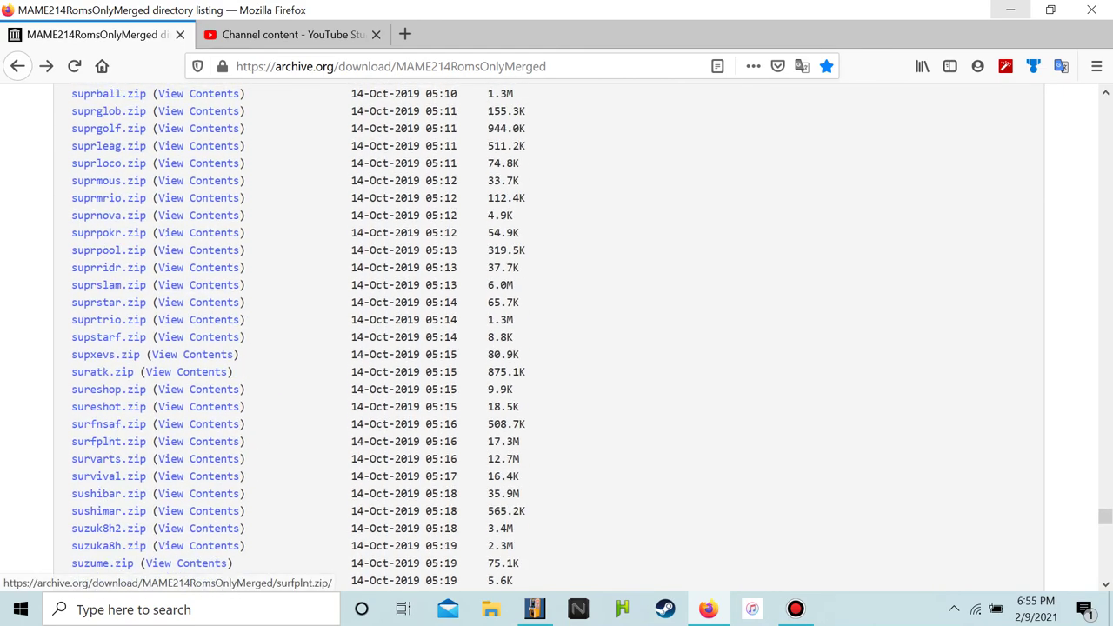
pyautogui.scroll(15, 198, 264)
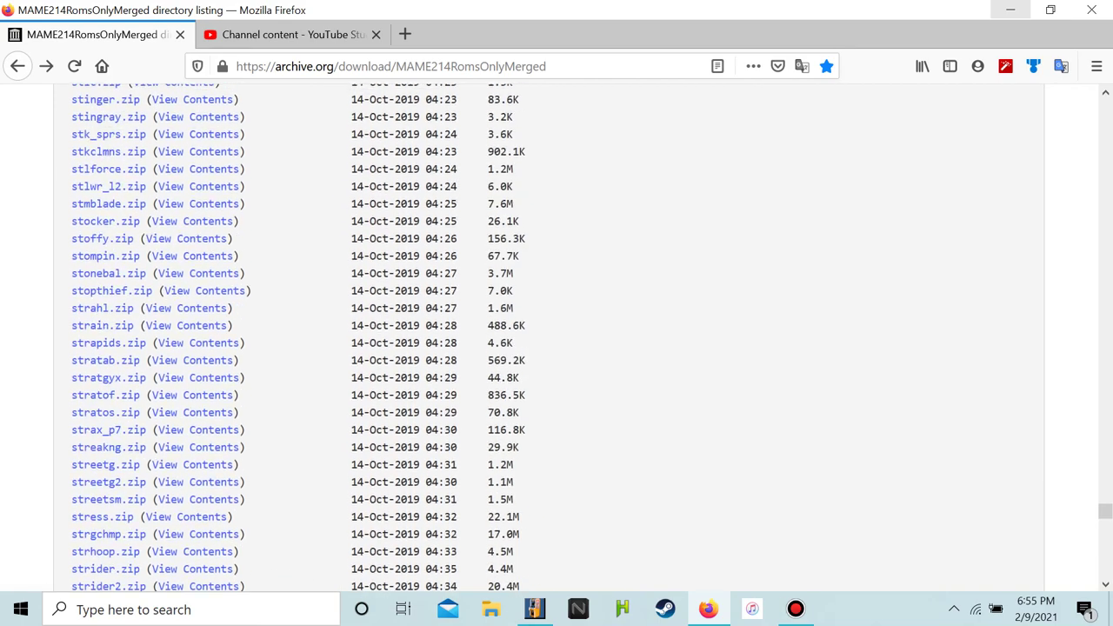
pyautogui.scroll(9, 186, 429)
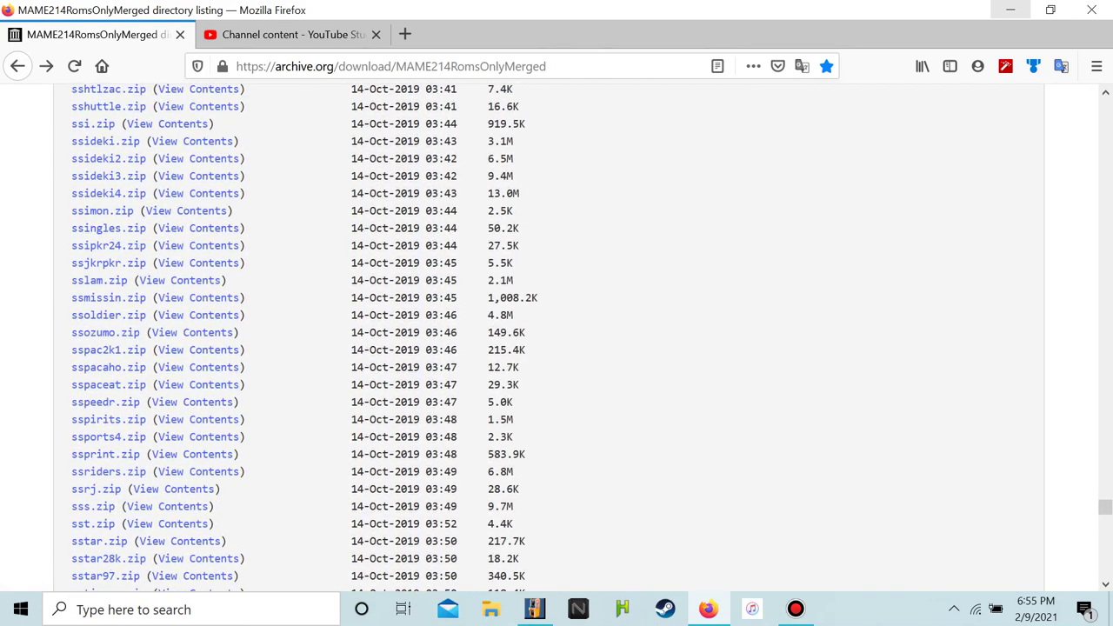
pyautogui.scroll(15, 109, 315)
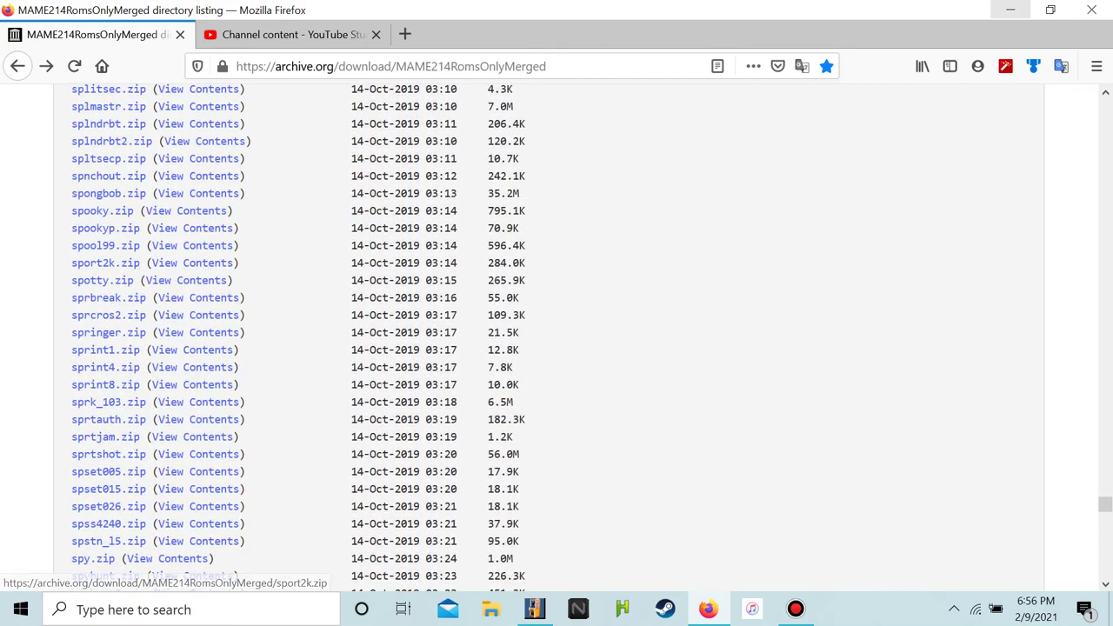
pyautogui.scroll(10, 108, 314)
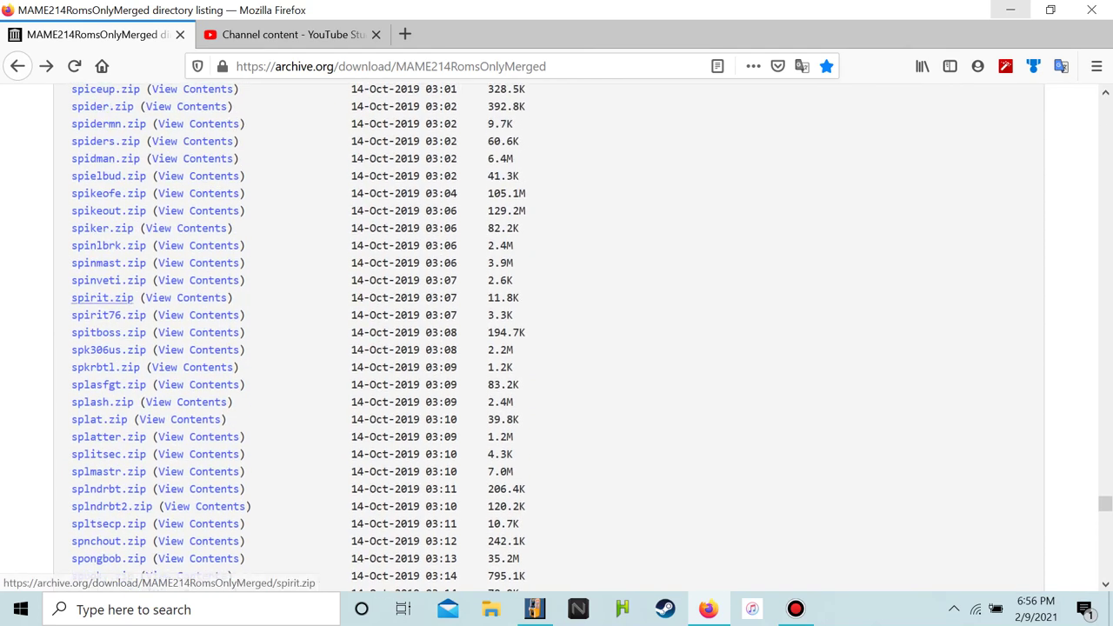
pyautogui.scroll(6, 100, 375)
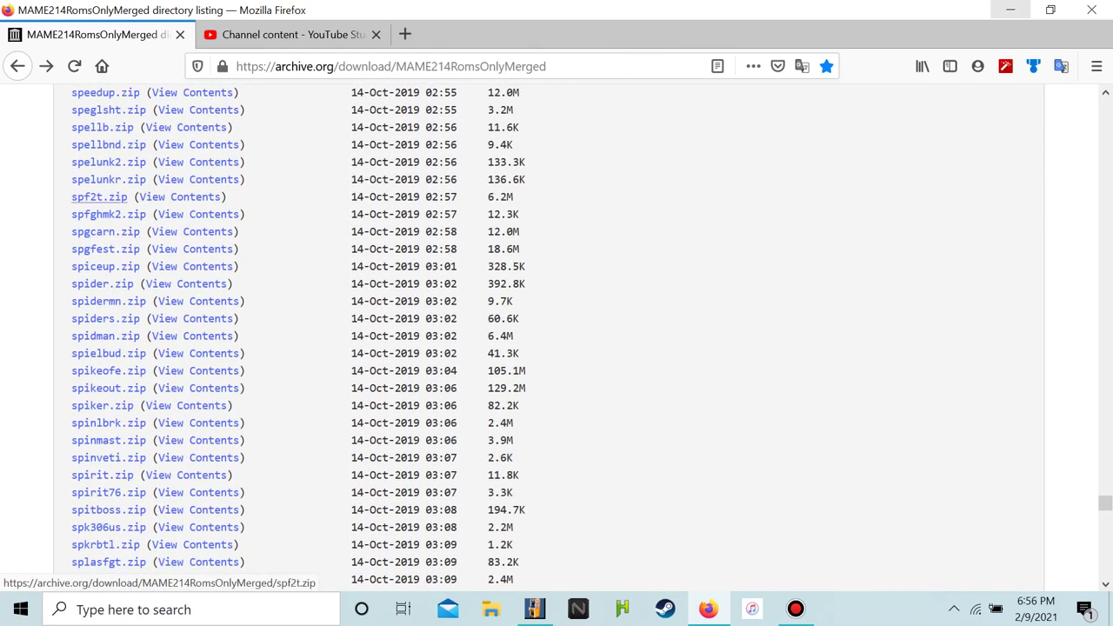
pyautogui.scroll(10, 100, 375)
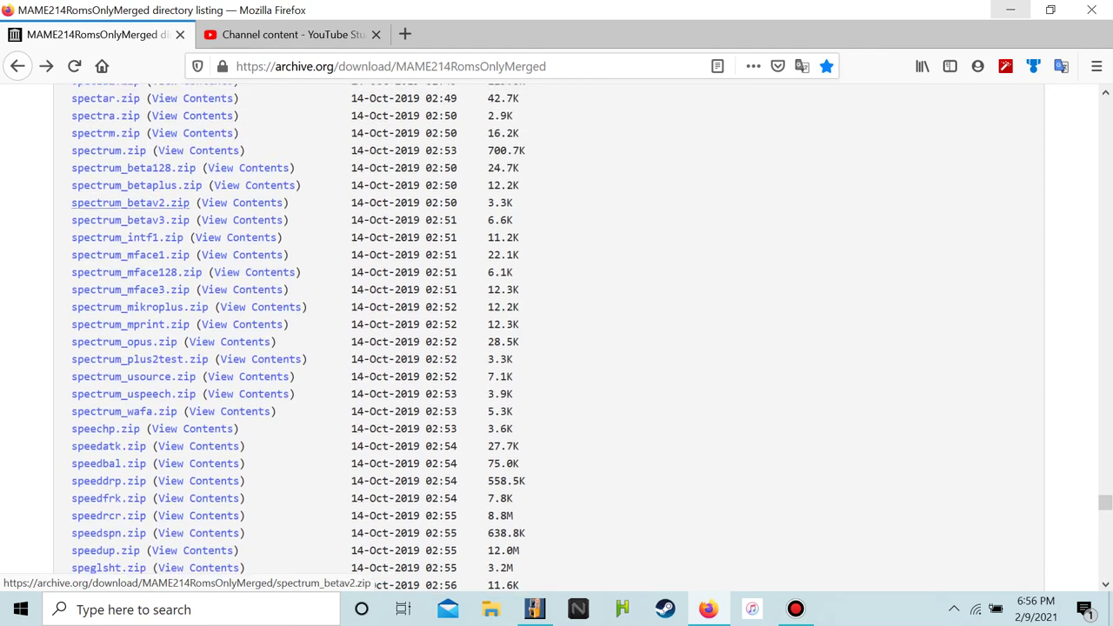
pyautogui.scroll(1, 105, 326)
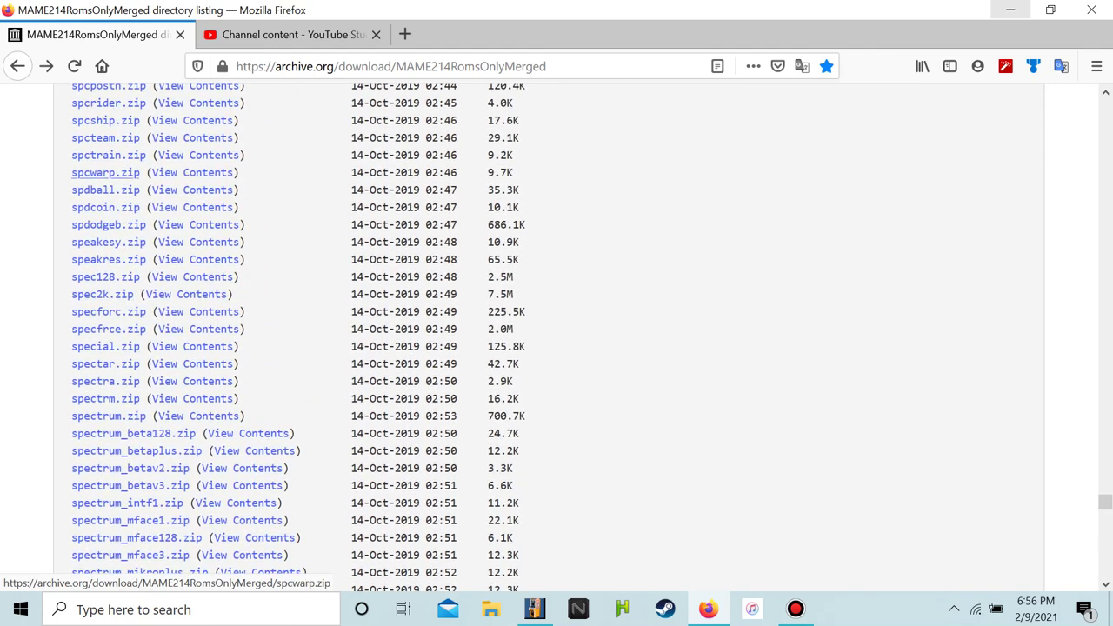
pyautogui.scroll(2, 104, 156)
pyautogui.scroll(2, 104, 157)
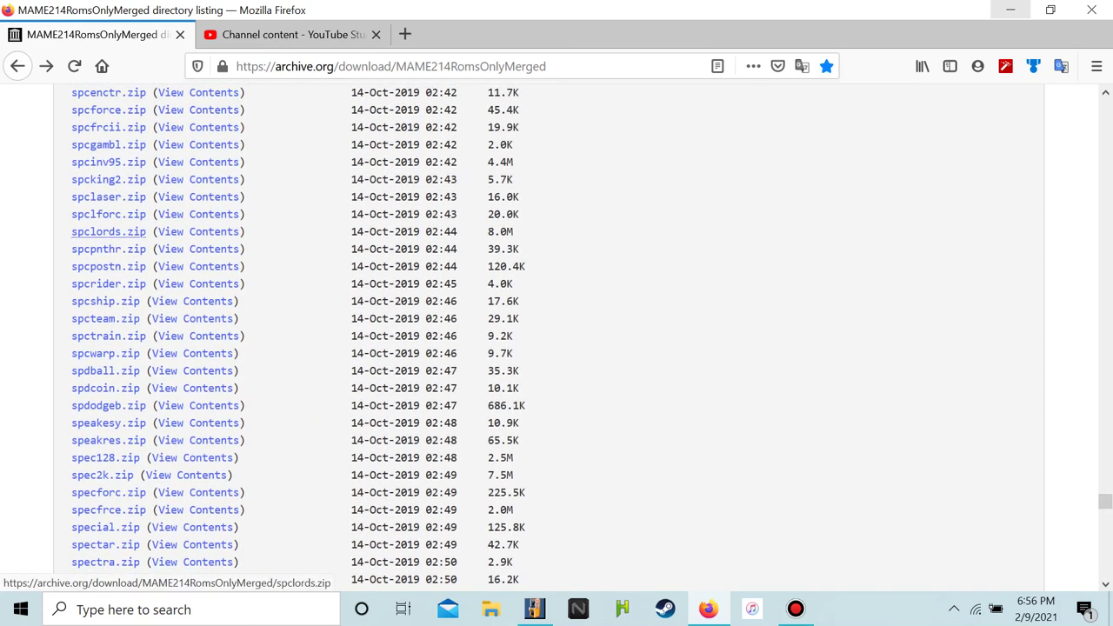
pyautogui.scroll(2, 104, 148)
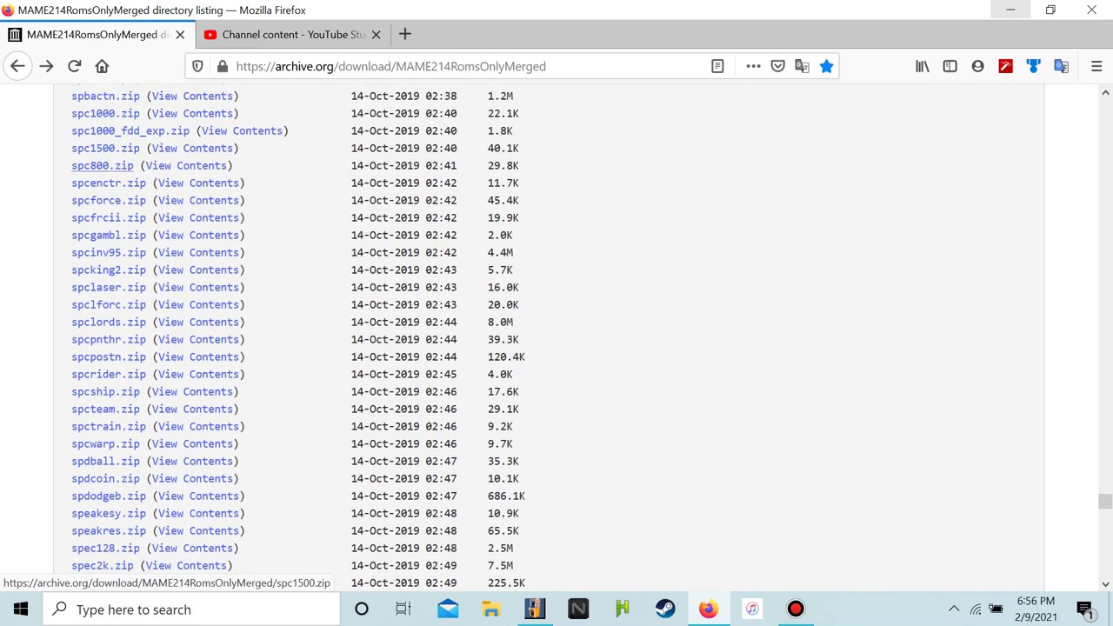
pyautogui.scroll(2, 104, 166)
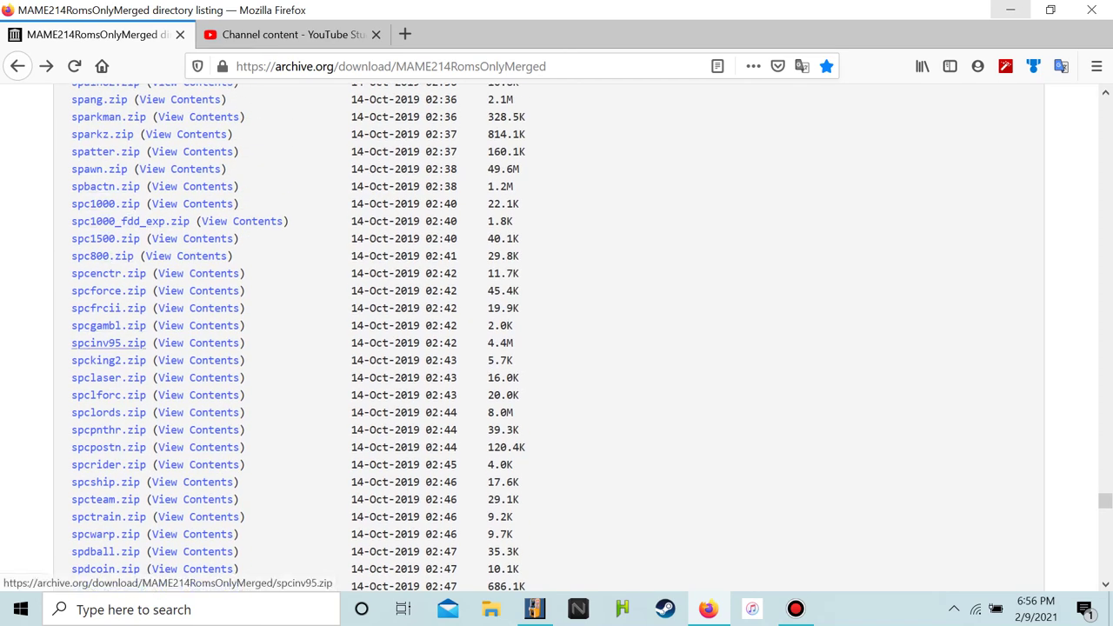
# Download spcinv95.zip from the directory listing into the Downloads folder under its original file name
pyautogui.rightClick(131, 344)
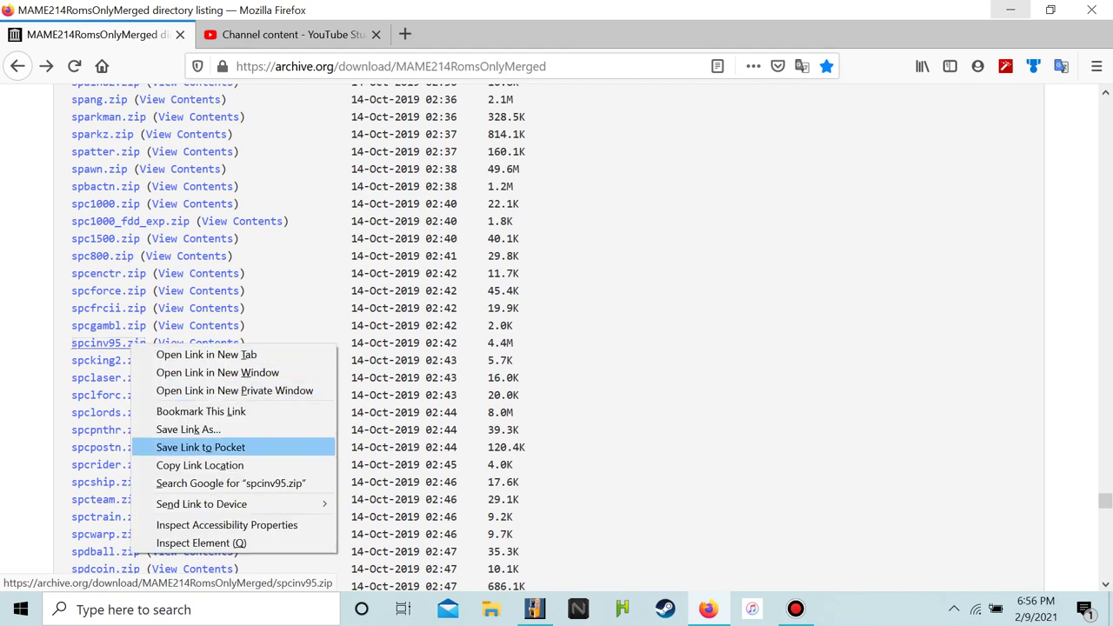
pyautogui.click(199, 427)
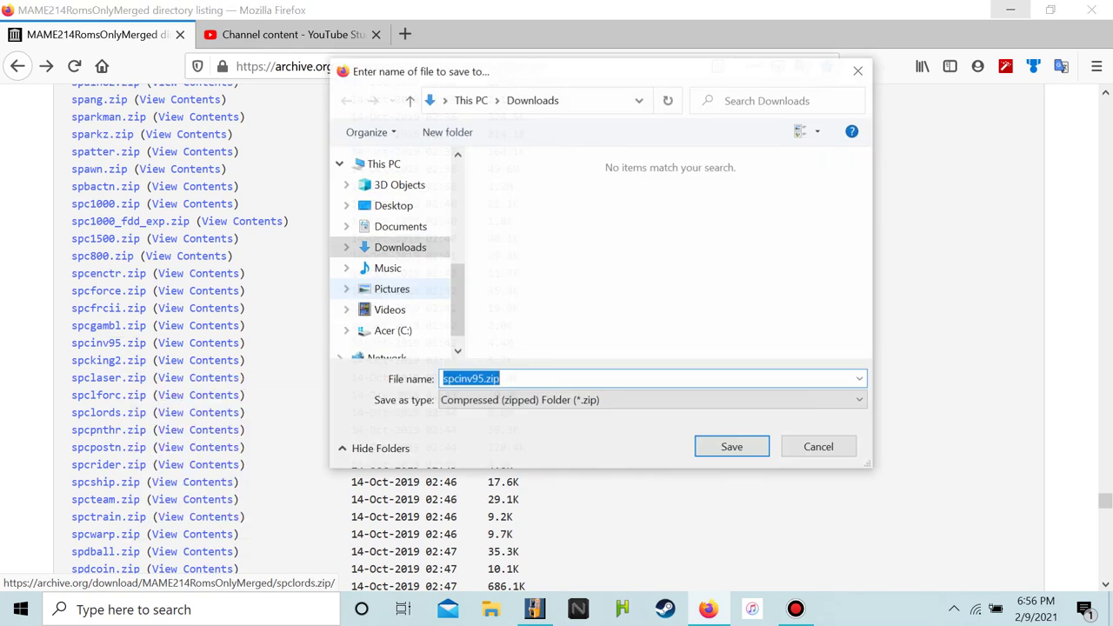
pyautogui.press('Return')
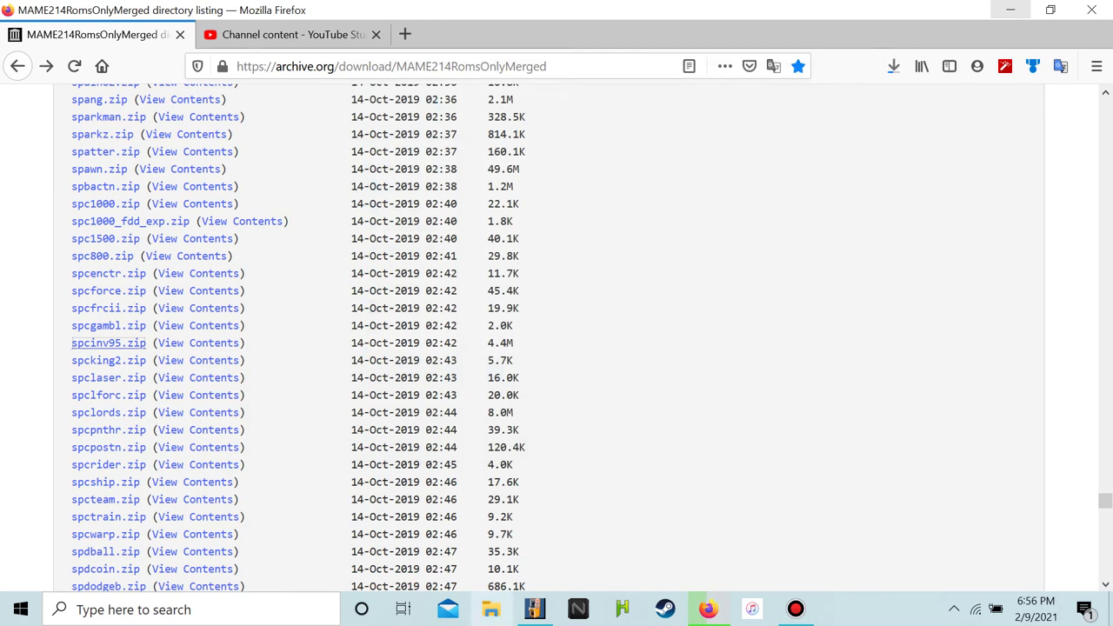
# Switch to File Explorer and open the folder location of the recent file hyperpac.zip
pyautogui.click(491, 609)
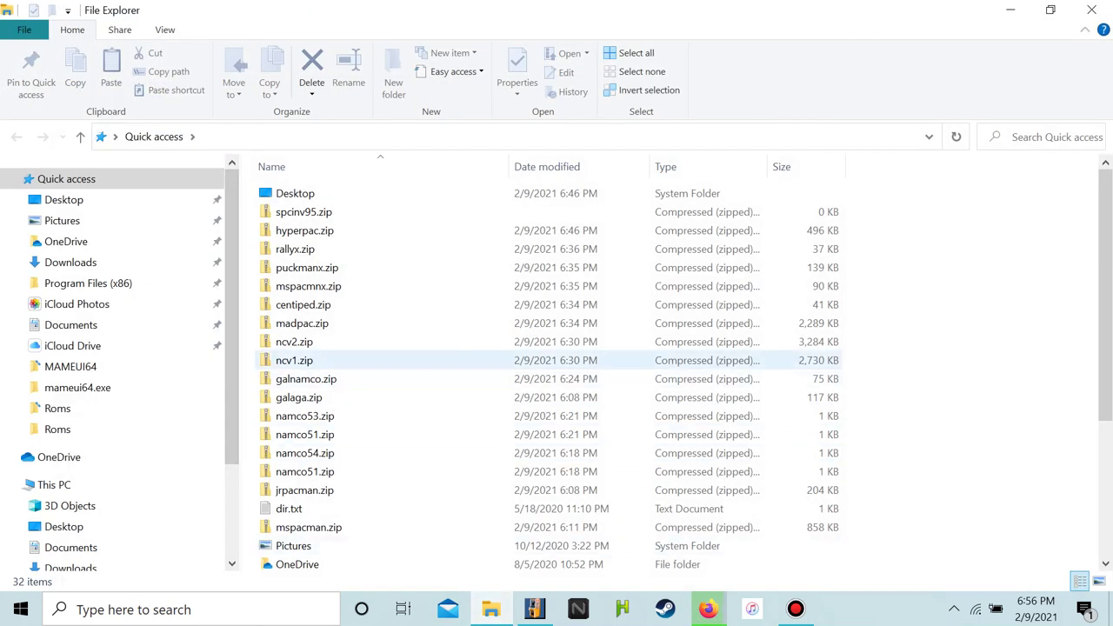
pyautogui.rightClick(635, 331)
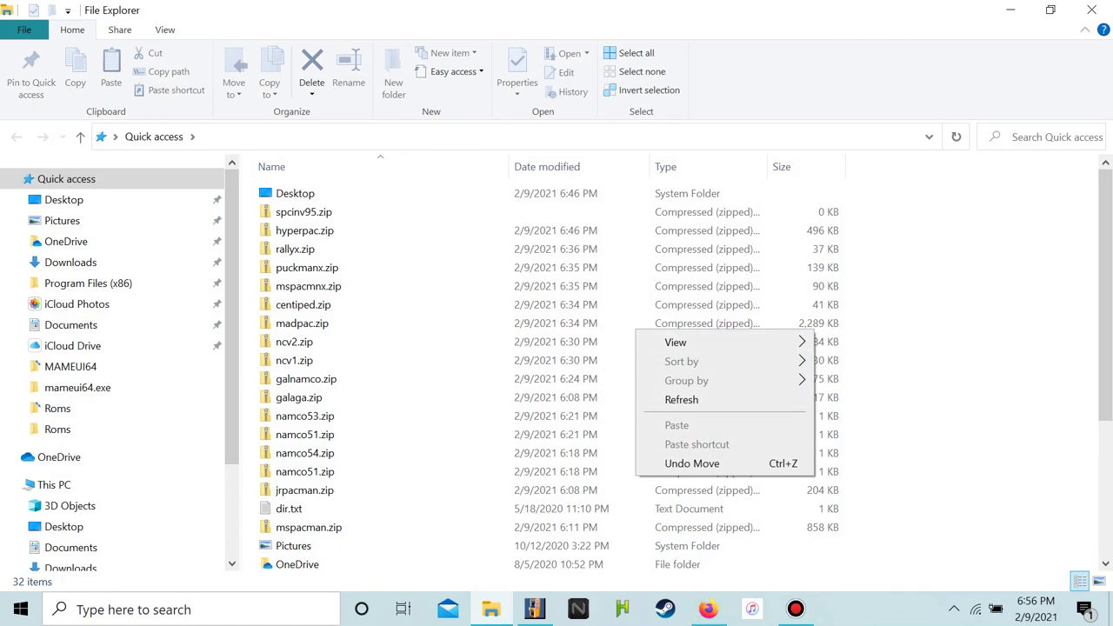
pyautogui.click(526, 304)
pyautogui.rightClick(526, 305)
pyautogui.click(300, 397)
pyautogui.rightClick(300, 398)
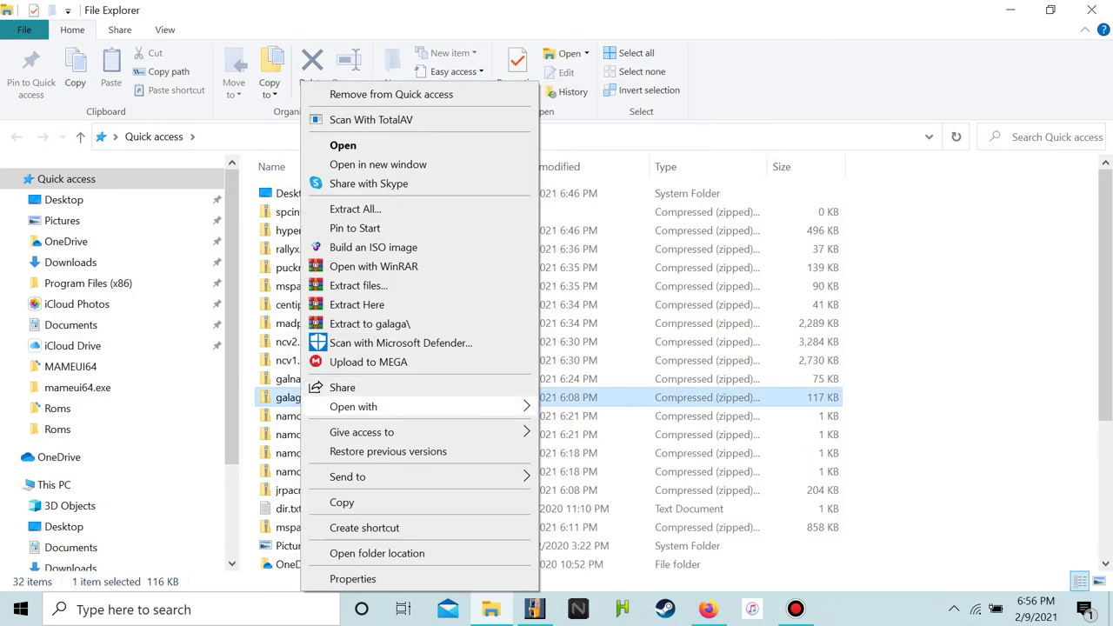
pyautogui.click(300, 398)
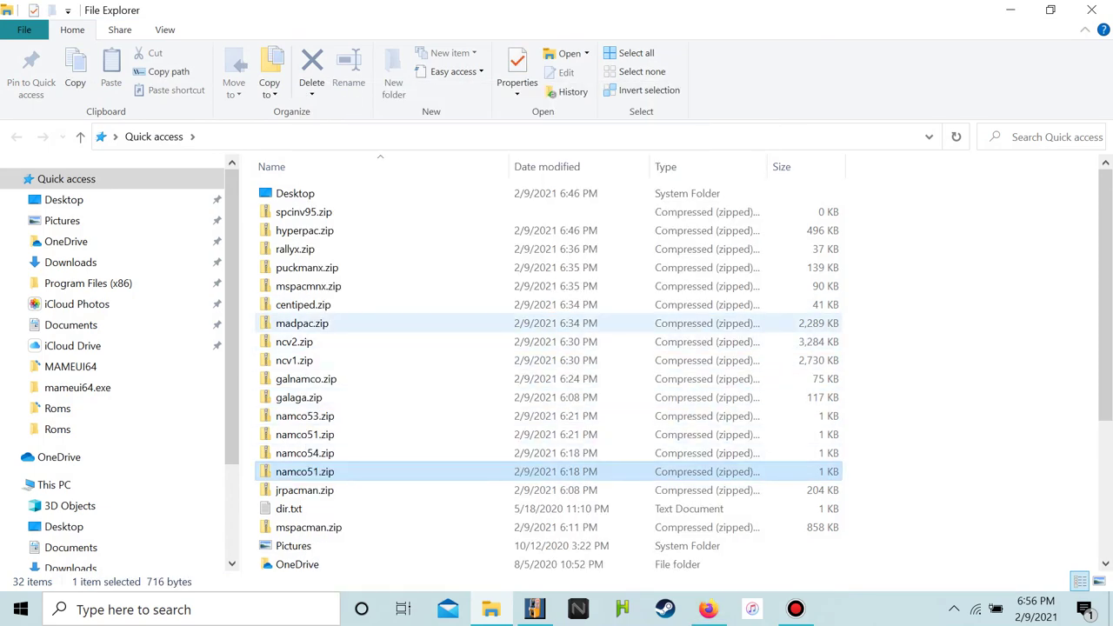
pyautogui.click(300, 323)
pyautogui.rightClick(322, 323)
pyautogui.click(303, 304)
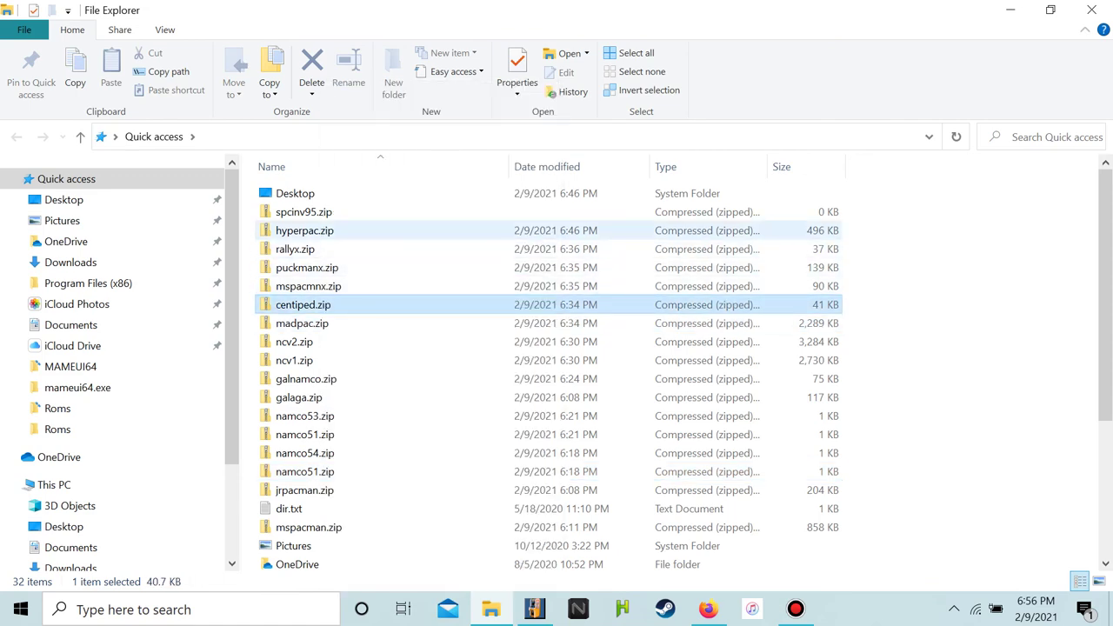
pyautogui.click(304, 230)
pyautogui.rightClick(305, 231)
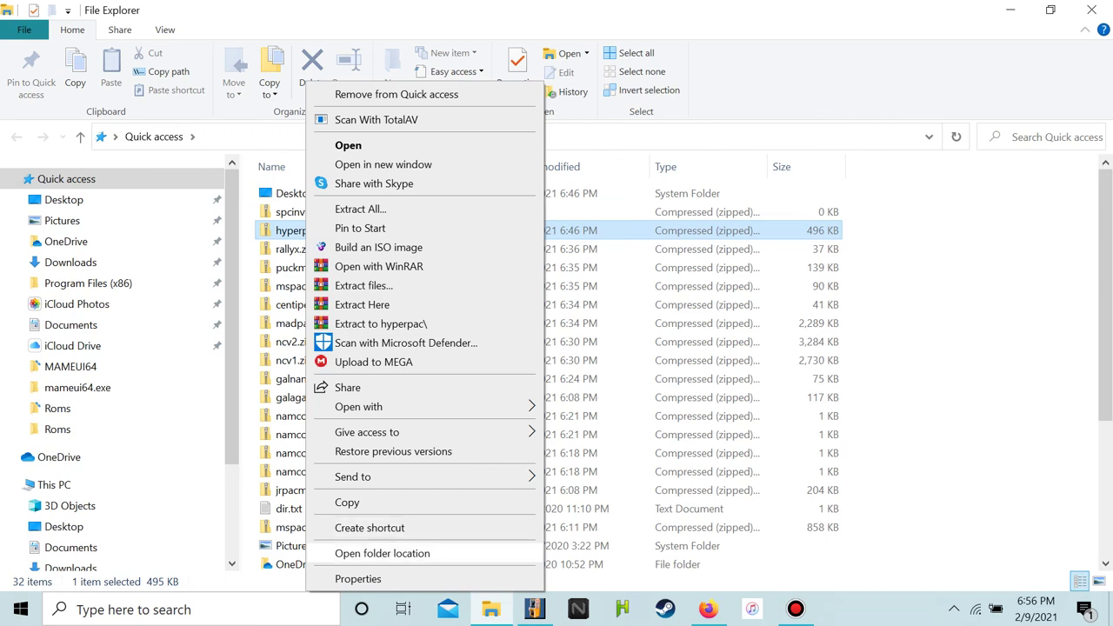
pyautogui.click(382, 553)
# Sort the MAMEUI64 Roms folder by name in ascending order and find the existing spcinv95.zip
pyautogui.scroll(-20, 521, 360)
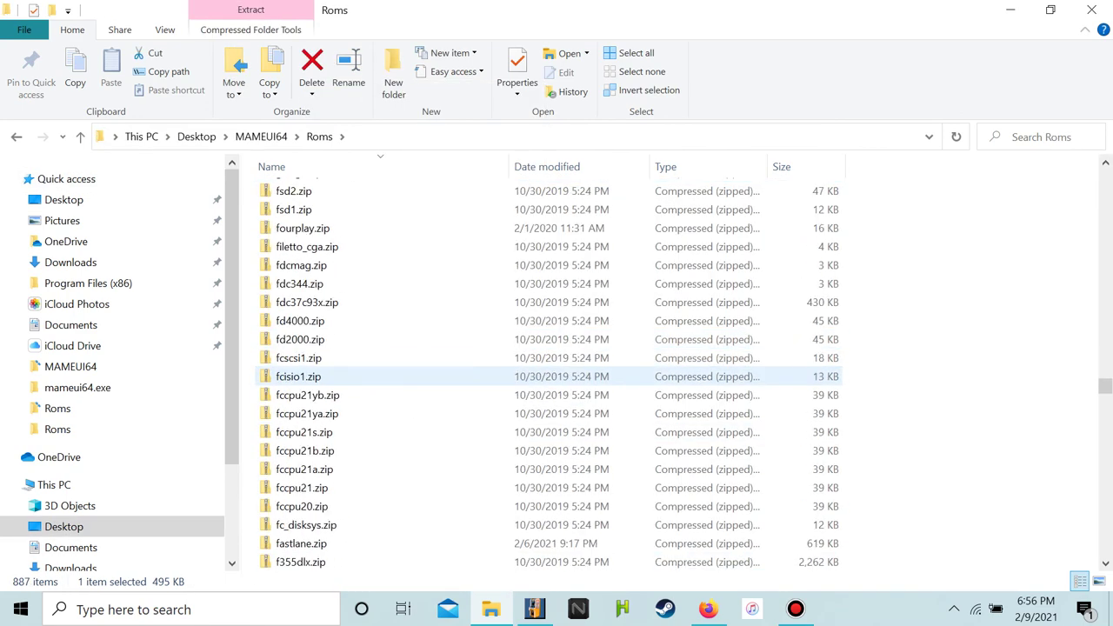
pyautogui.scroll(7, 696, 355)
pyautogui.click(380, 166)
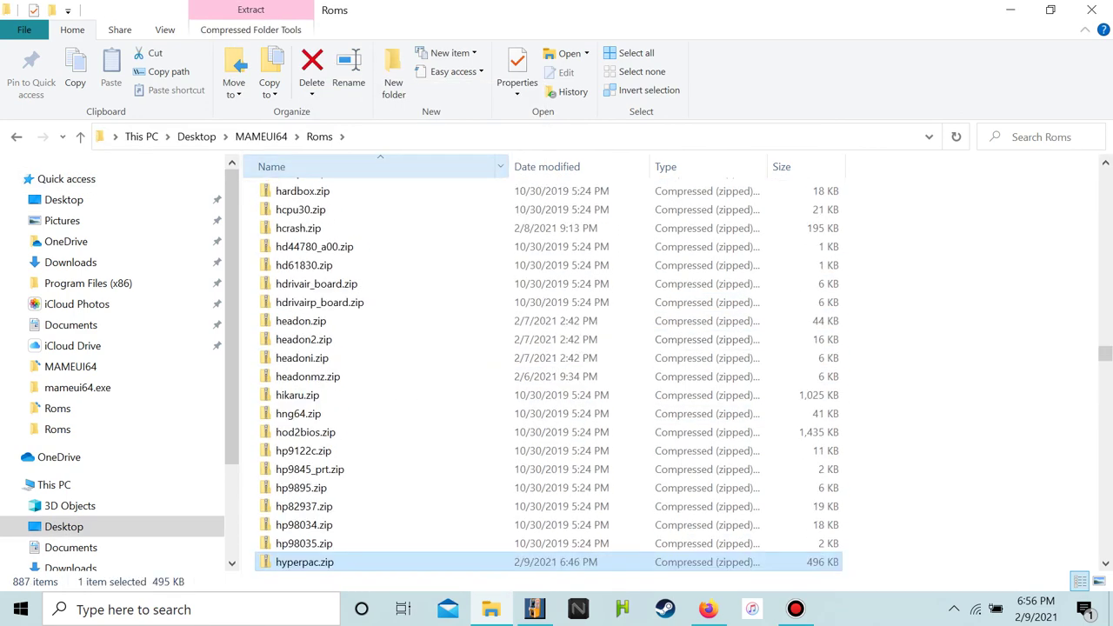
pyautogui.scroll(-14, 380, 228)
pyautogui.scroll(-8, 548, 321)
pyautogui.moveTo(1105, 387); pyautogui.dragTo(1106, 298)
pyautogui.moveTo(1104, 282); pyautogui.dragTo(1105, 431)
pyautogui.scroll(-20, 300, 439)
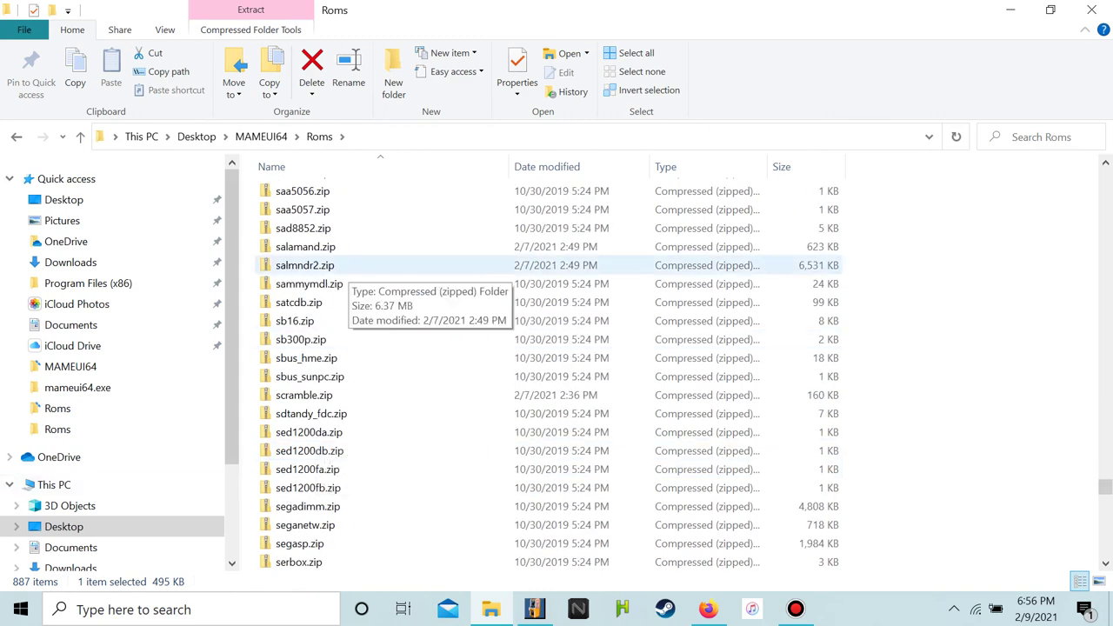
pyautogui.scroll(-11, 361, 318)
pyautogui.scroll(-5, 374, 377)
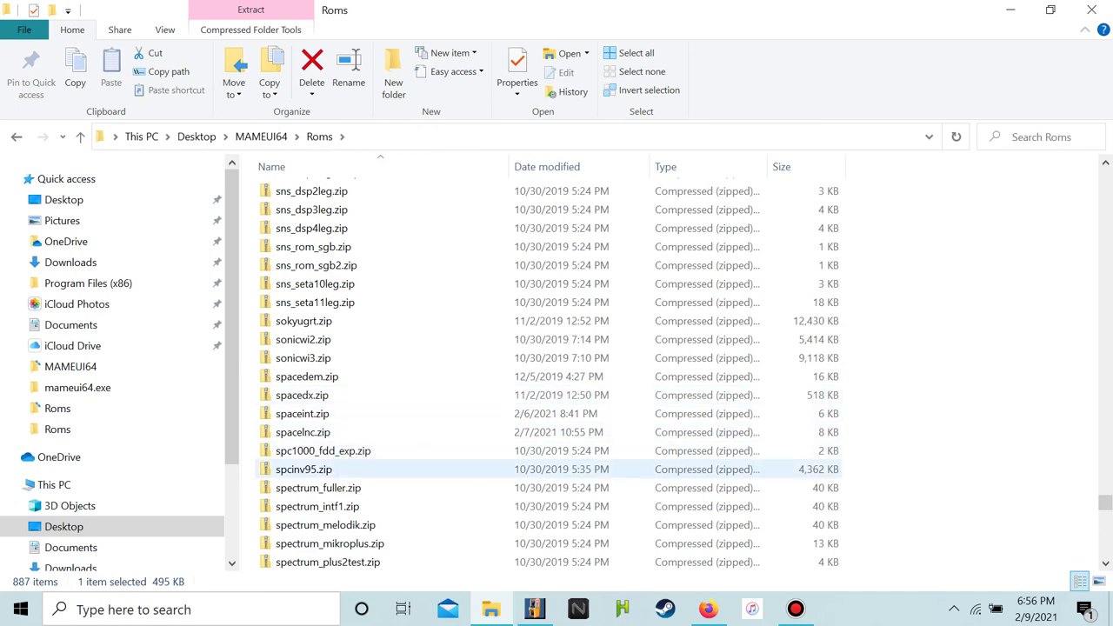
# Delete the existing spcinv95.zip from the MAMEUI64 Roms folder
pyautogui.rightClick(339, 470)
pyautogui.rightClick(320, 469)
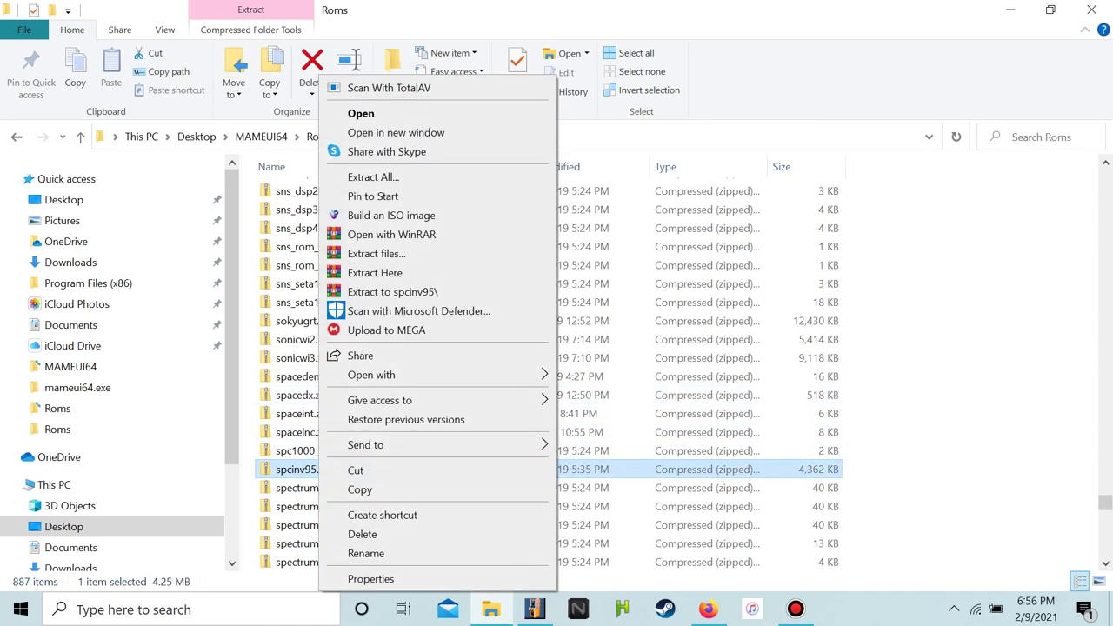
pyautogui.click(363, 534)
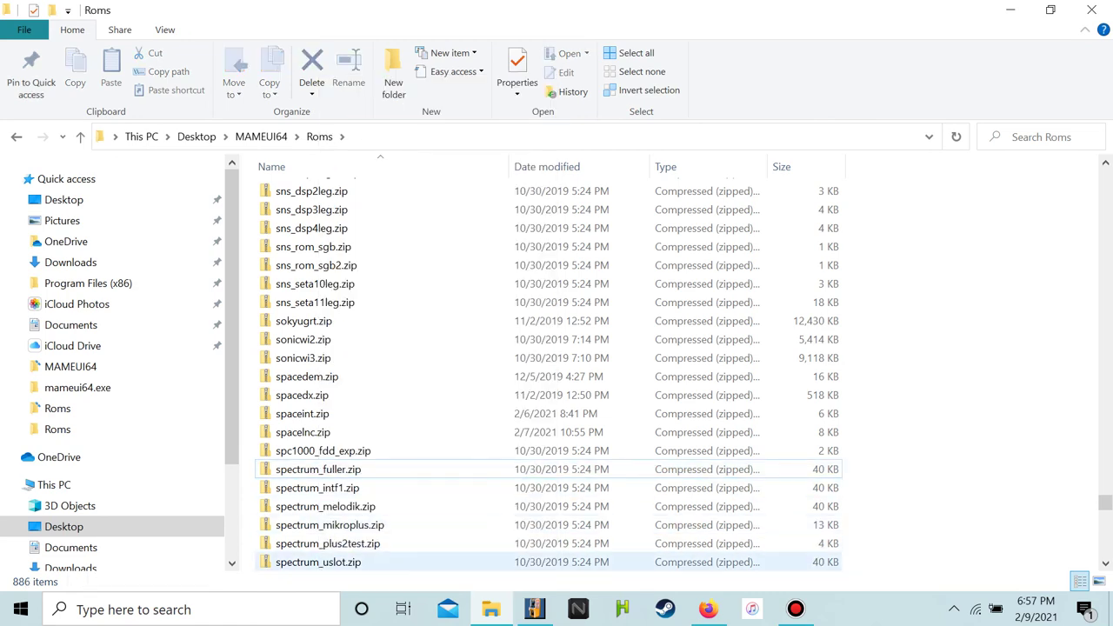
# Switch to Firefox, minimize its window and return to the Roms folder in File Explorer
pyautogui.moveTo(492, 609)
pyautogui.click(708, 609)
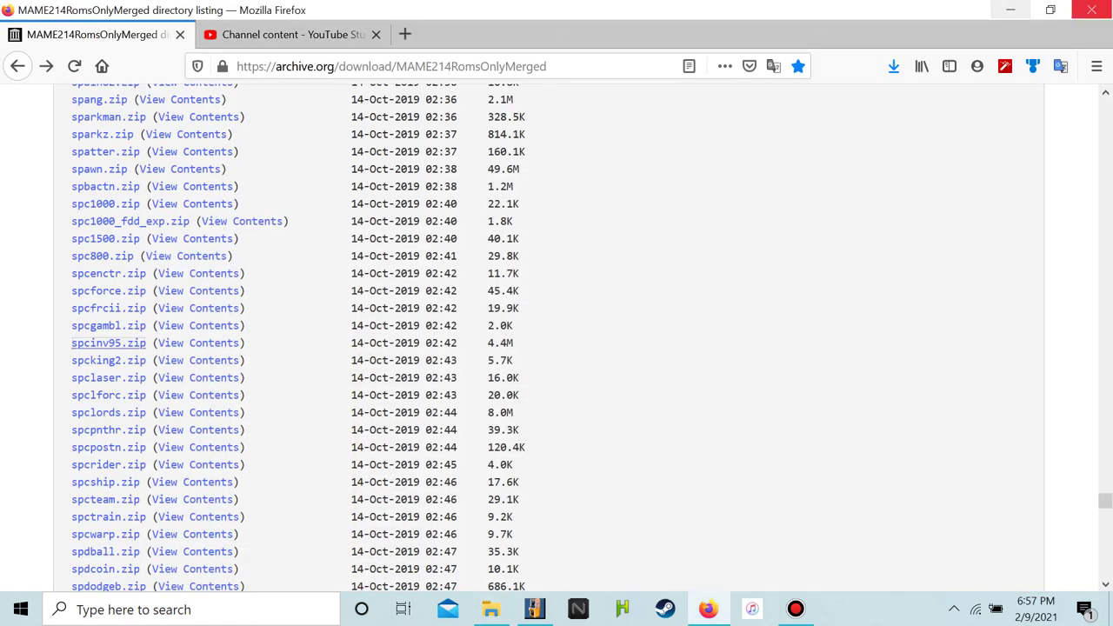
pyautogui.click(1011, 10)
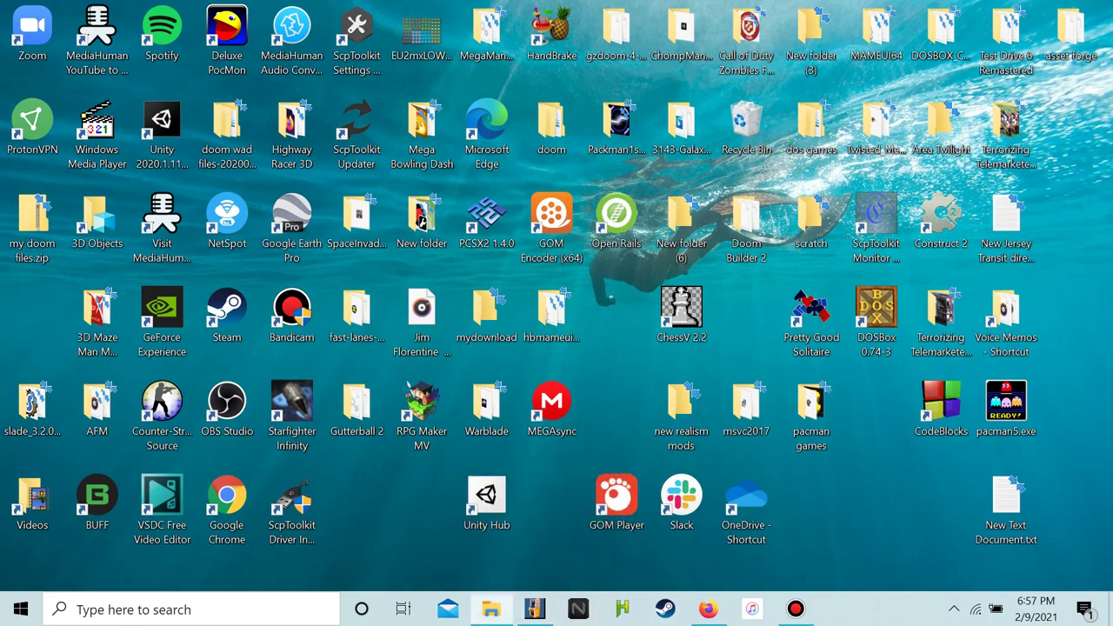
pyautogui.click(492, 609)
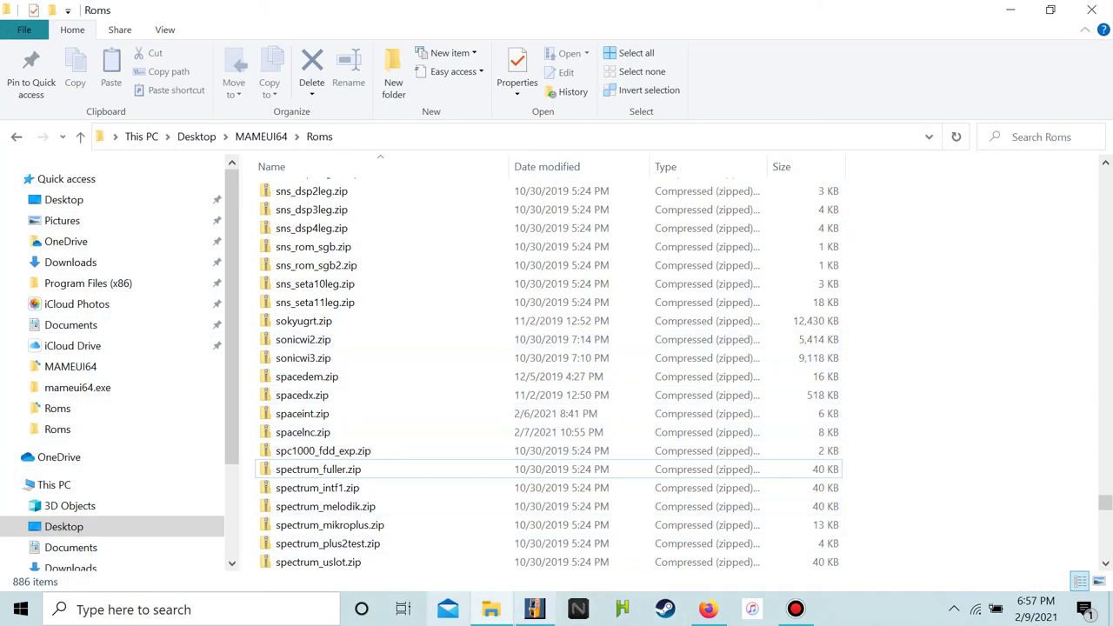
pyautogui.click(71, 567)
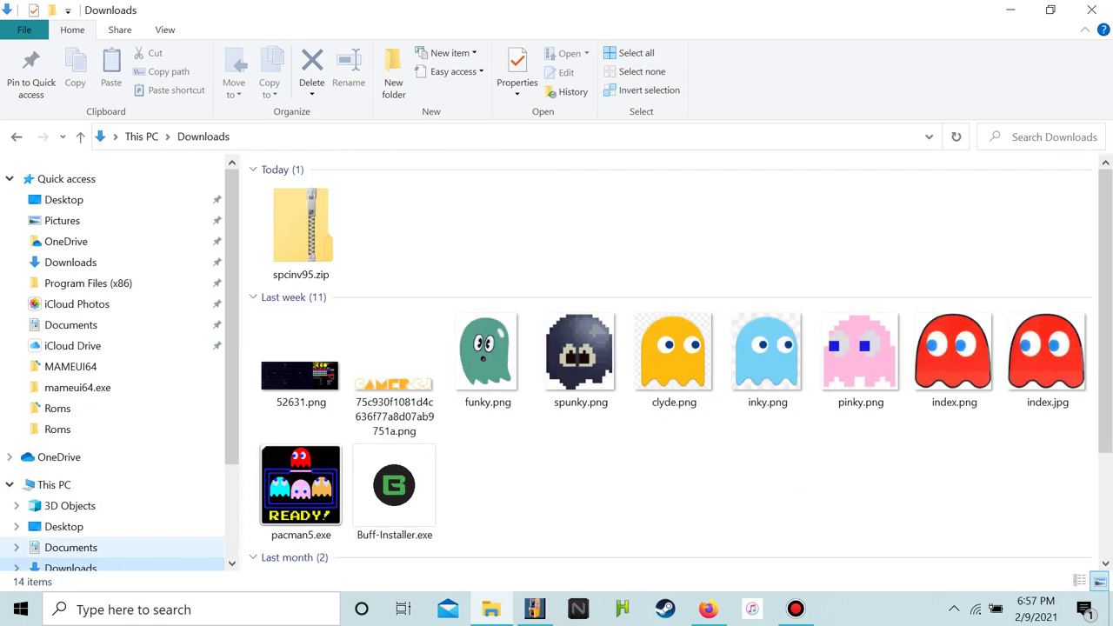
pyautogui.moveTo(491, 609)
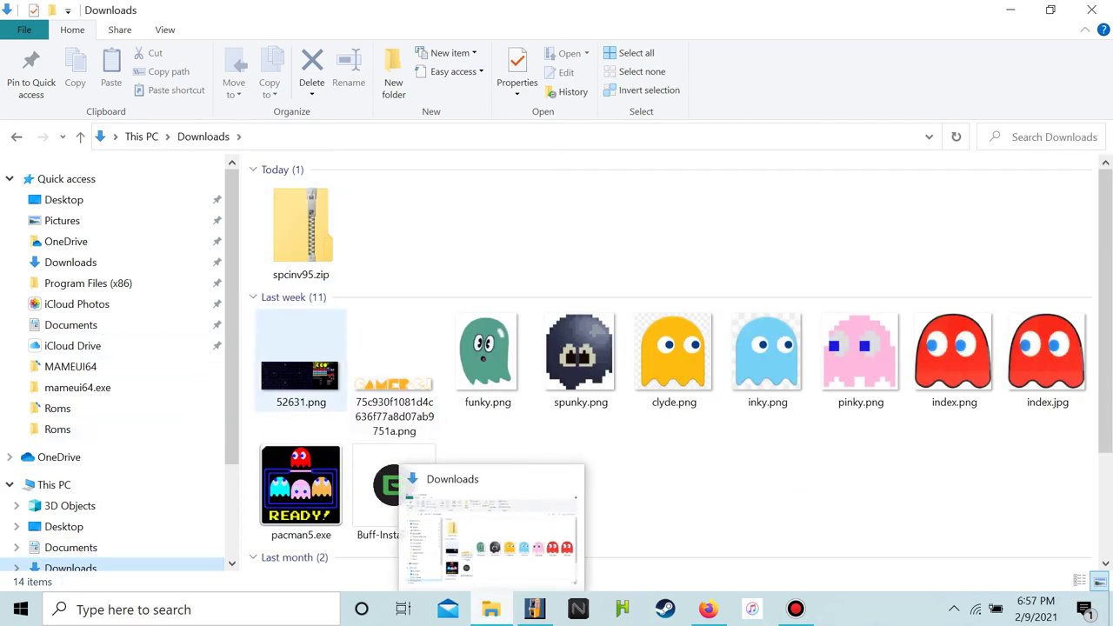
pyautogui.click(17, 136)
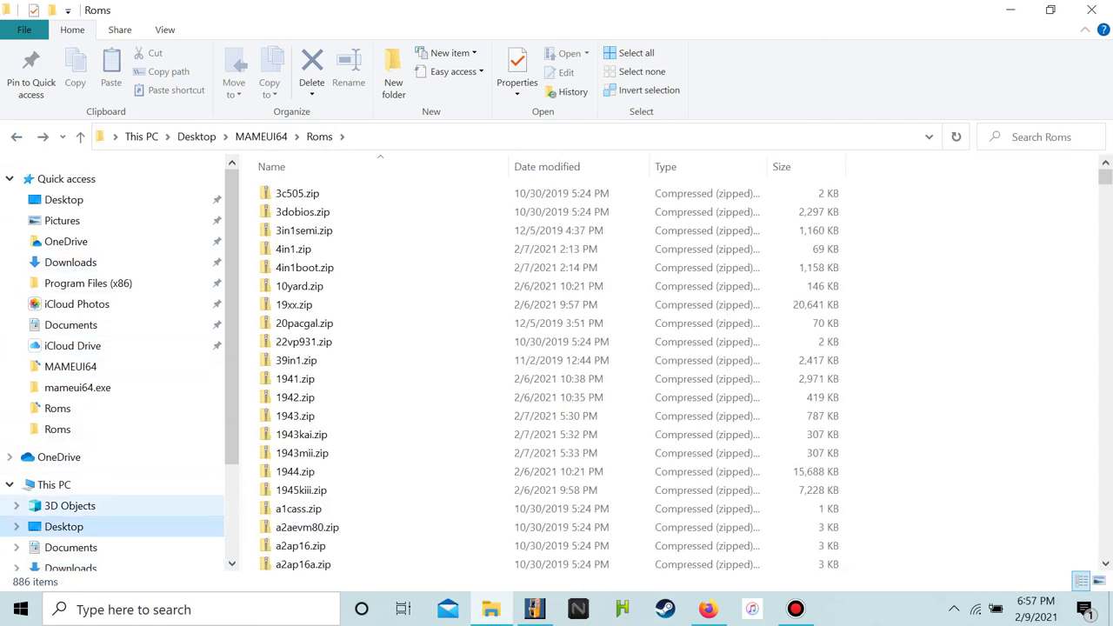
# Open Downloads in a new window, move spcinv95.zip from it into the MAMEUI64 Roms folder and close both File Explorer windows
pyautogui.scroll(-1, 71, 548)
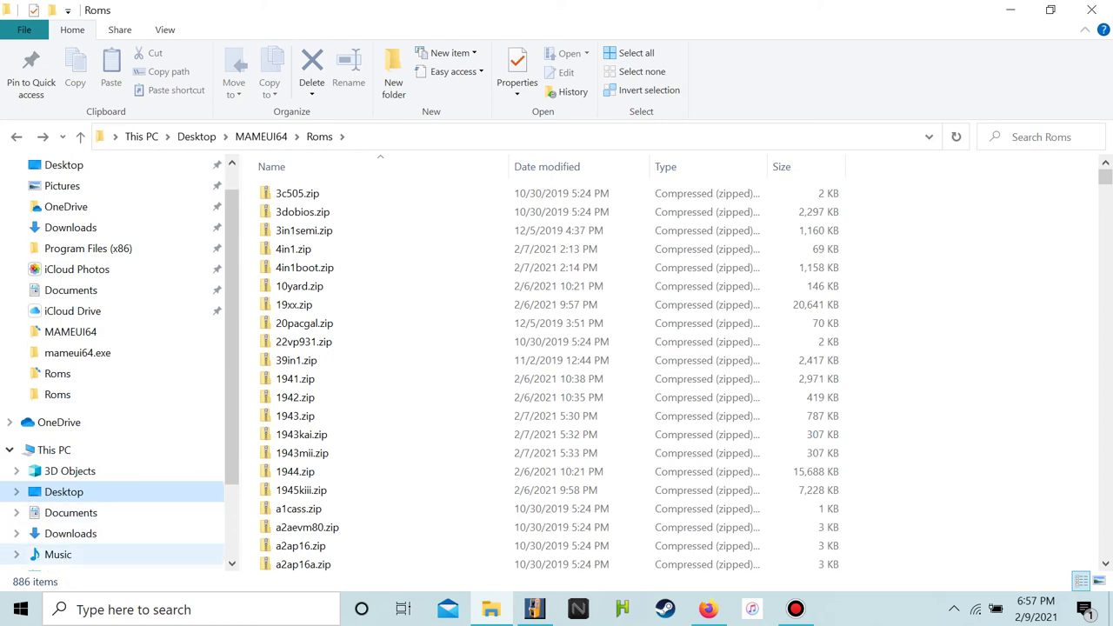
pyautogui.rightClick(87, 532)
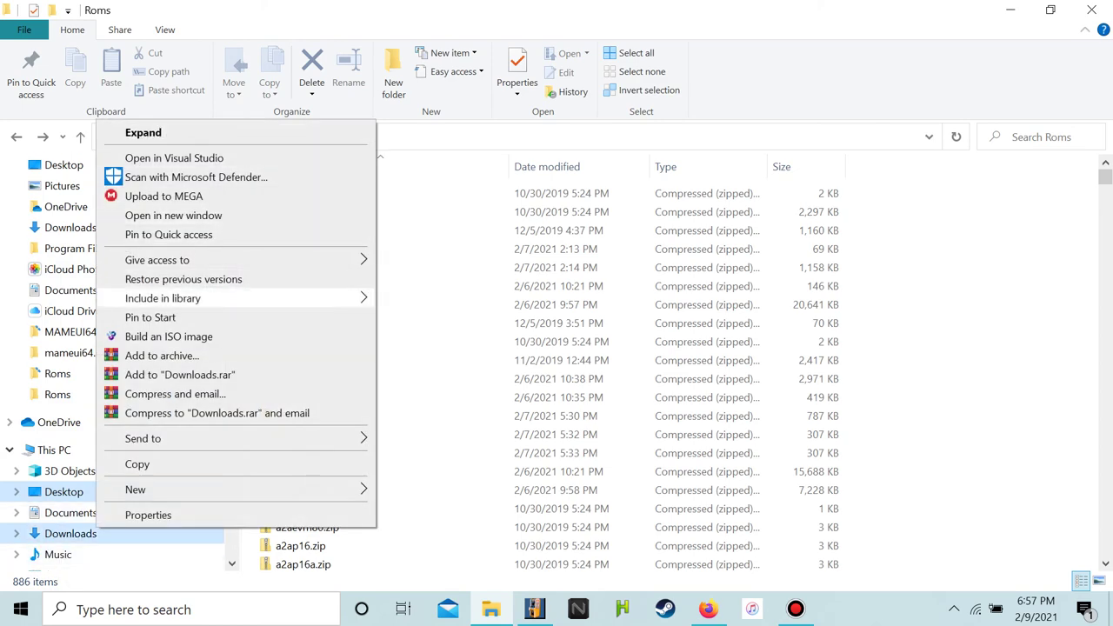
pyautogui.click(173, 215)
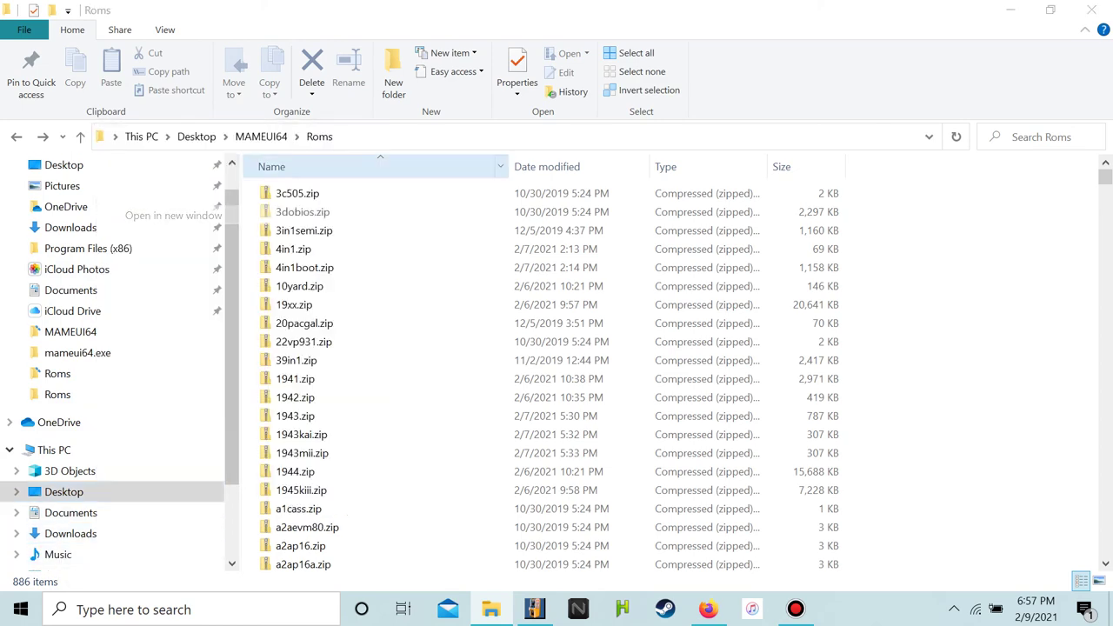
pyautogui.moveTo(301, 230); pyautogui.dragTo(365, 187)
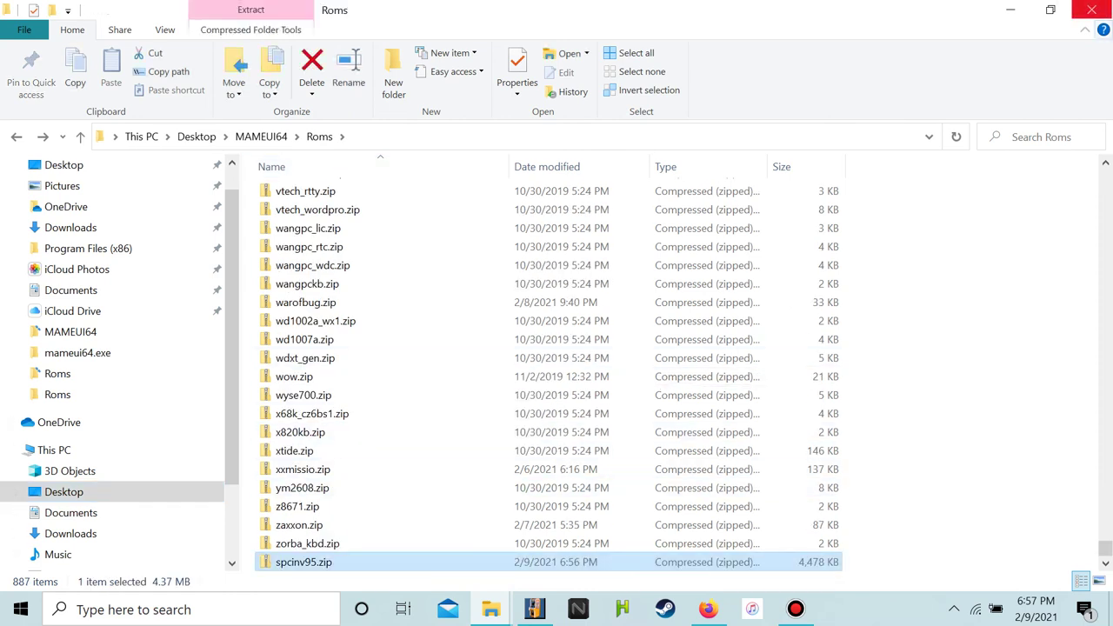
pyautogui.click(1092, 10)
pyautogui.click(1091, 9)
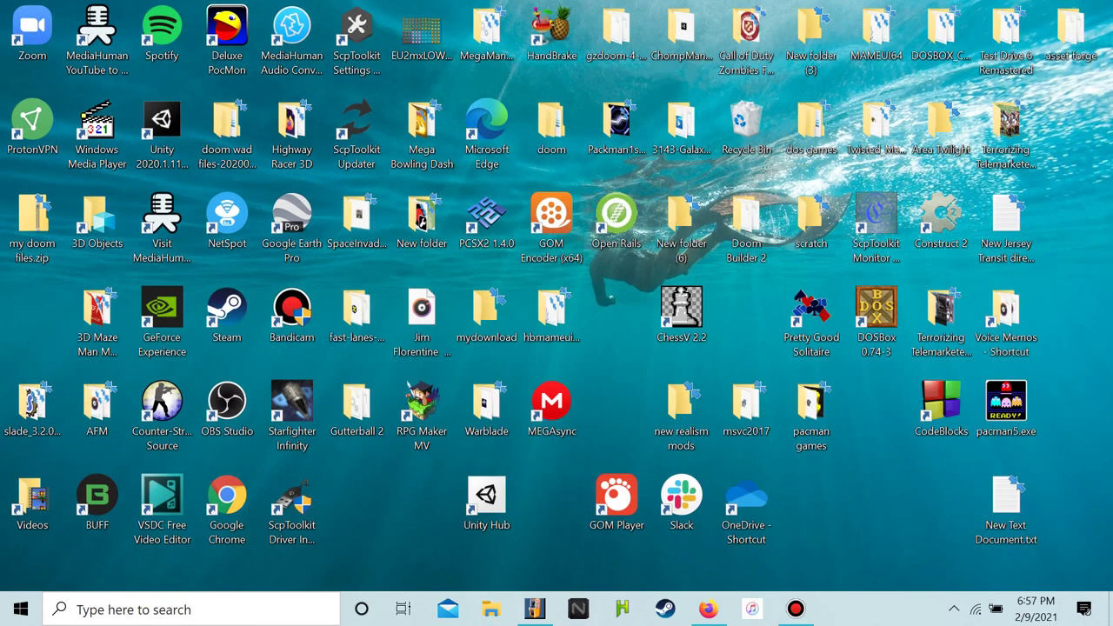
# Switch to MAMEUI64 and start an audit of all sets
pyautogui.click(534, 609)
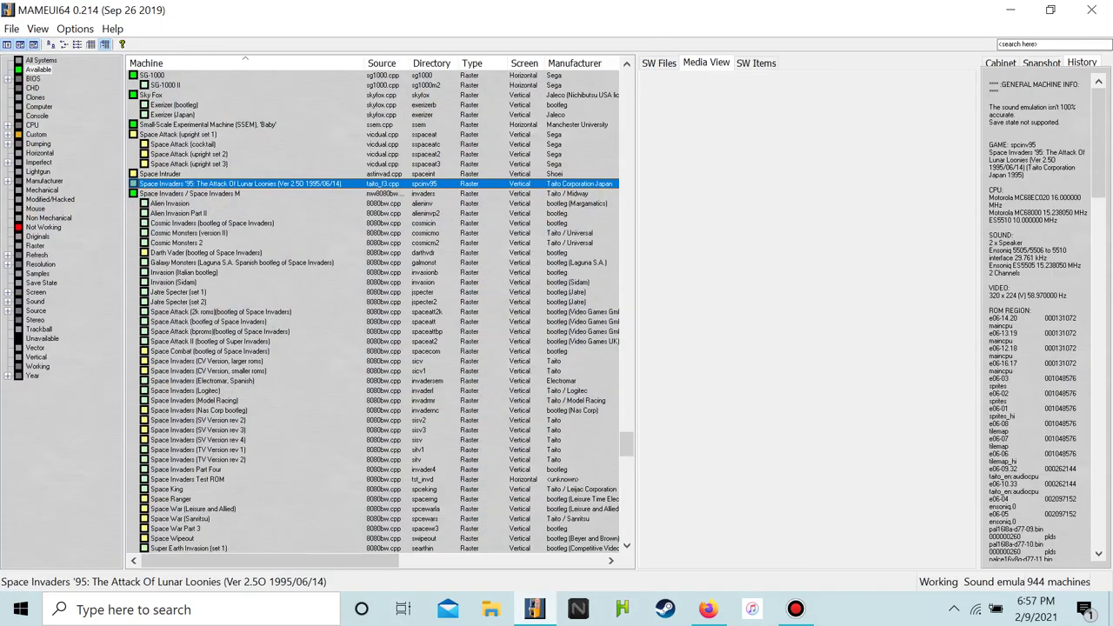
pyautogui.click(11, 29)
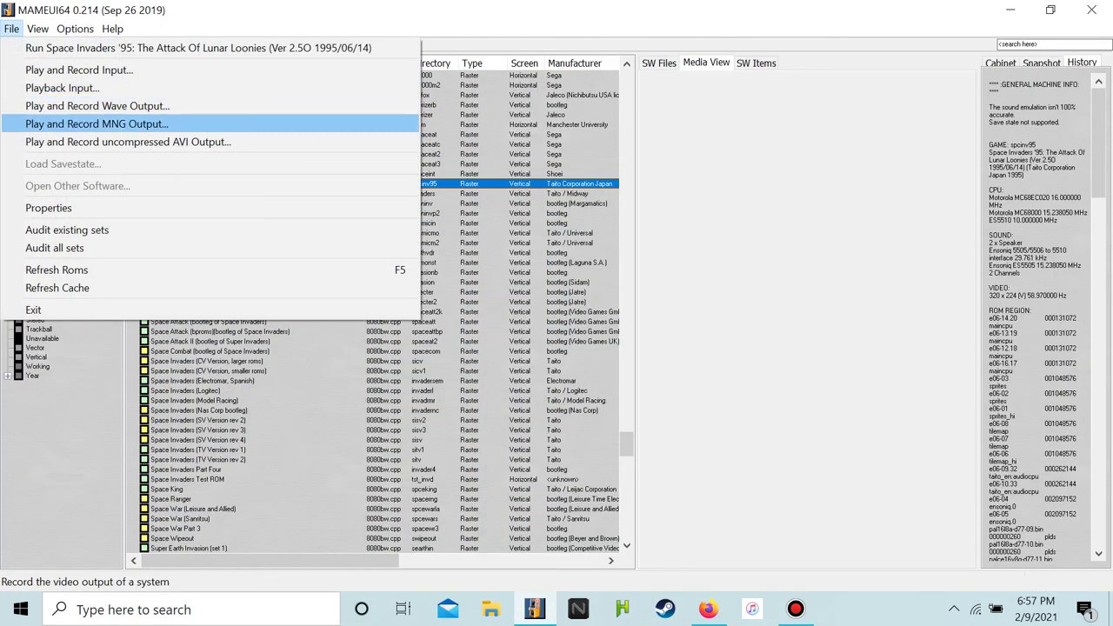
pyautogui.click(52, 248)
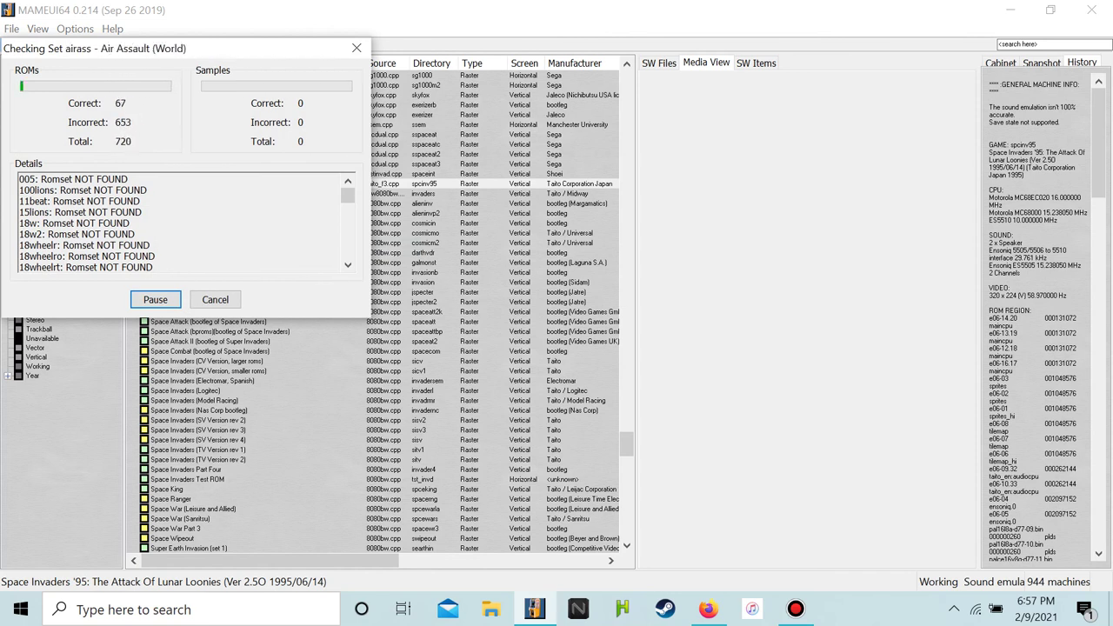
# Check the recording status in Bandicam, return to MAMEUI64 and cancel the running audit
pyautogui.click(795, 608)
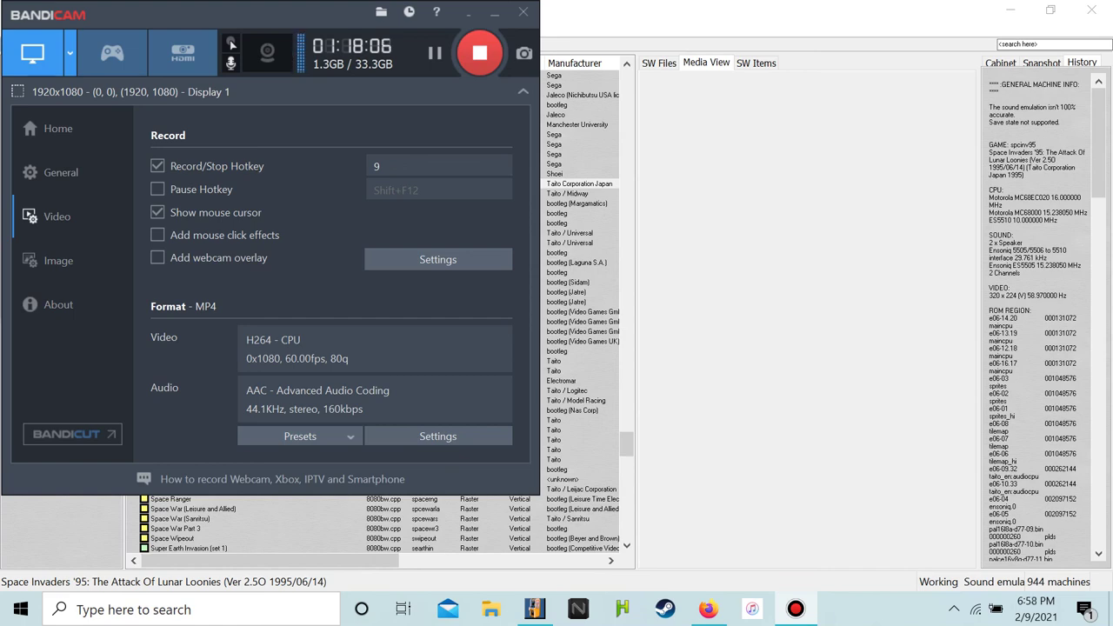
pyautogui.hotkey('alt', 'Tab')
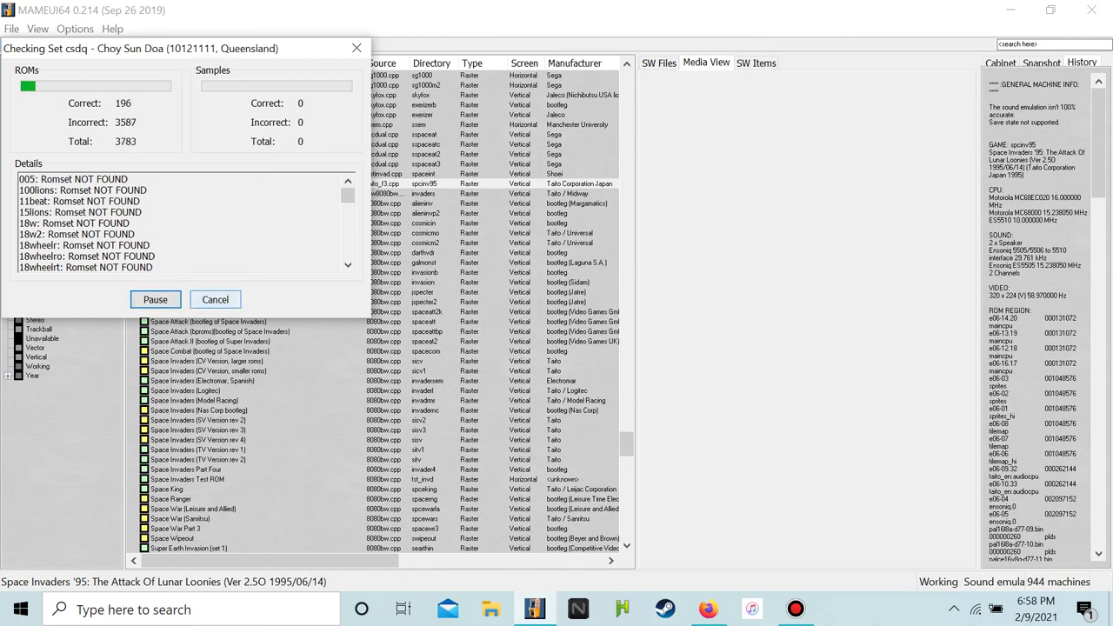
pyautogui.click(215, 299)
pyautogui.press('Return')
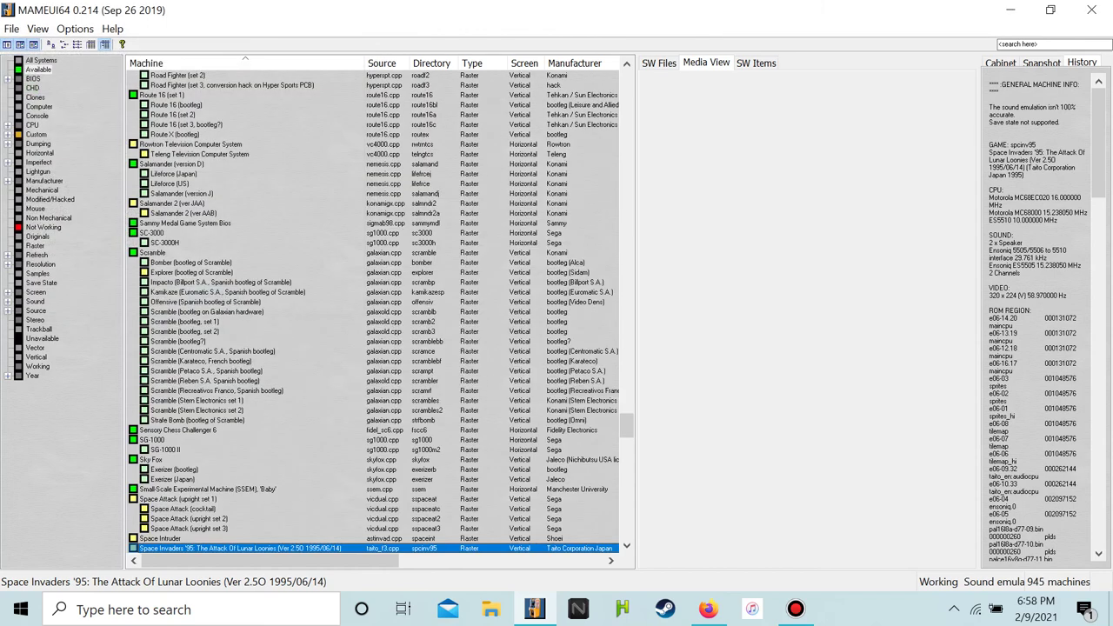
# Select the Akkanbeder (Ver 2.5J 1995/06/14) clone under Space Invaders '95 in the machine list and close MAMEUI64
pyautogui.scroll(-2, 372, 311)
pyautogui.click(199, 499)
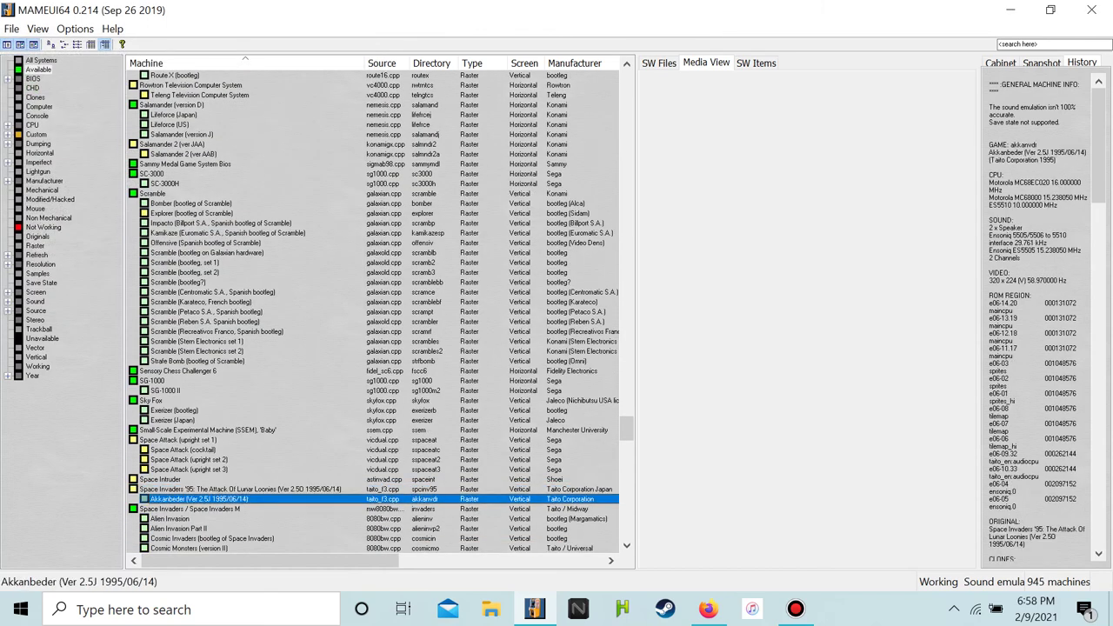
pyautogui.press('Up')
pyautogui.press('Down')
pyautogui.scroll(-2, 374, 313)
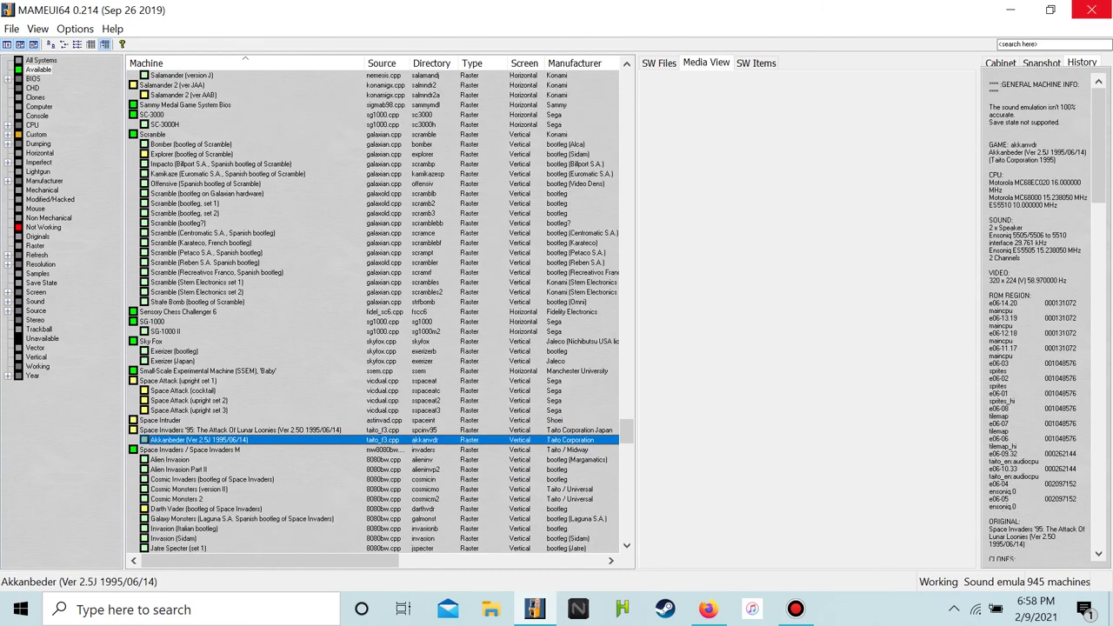
pyautogui.click(1092, 9)
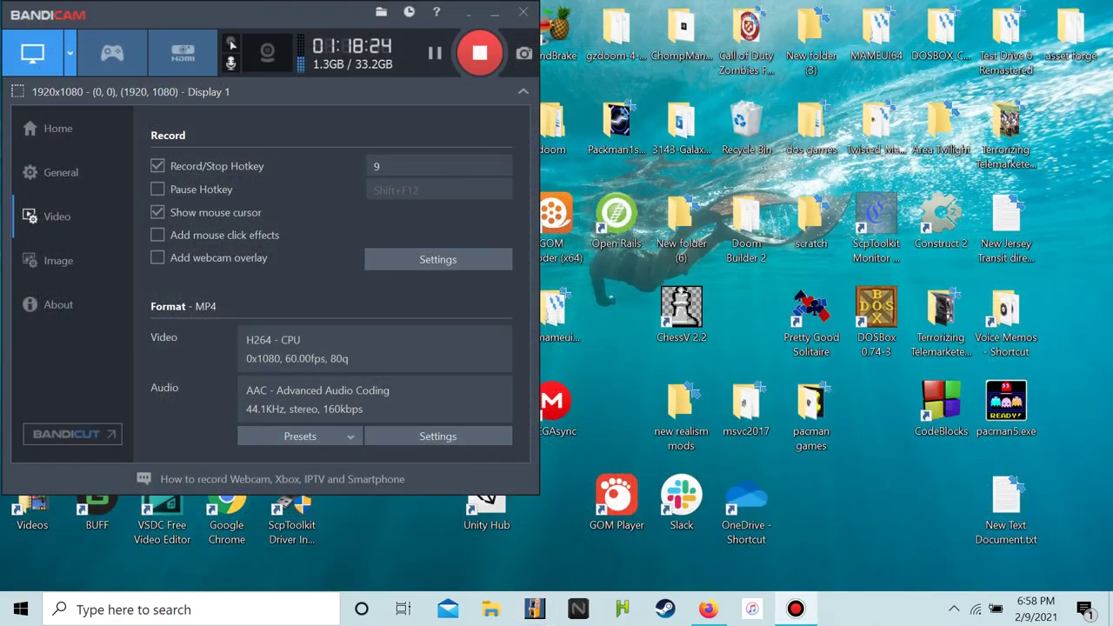